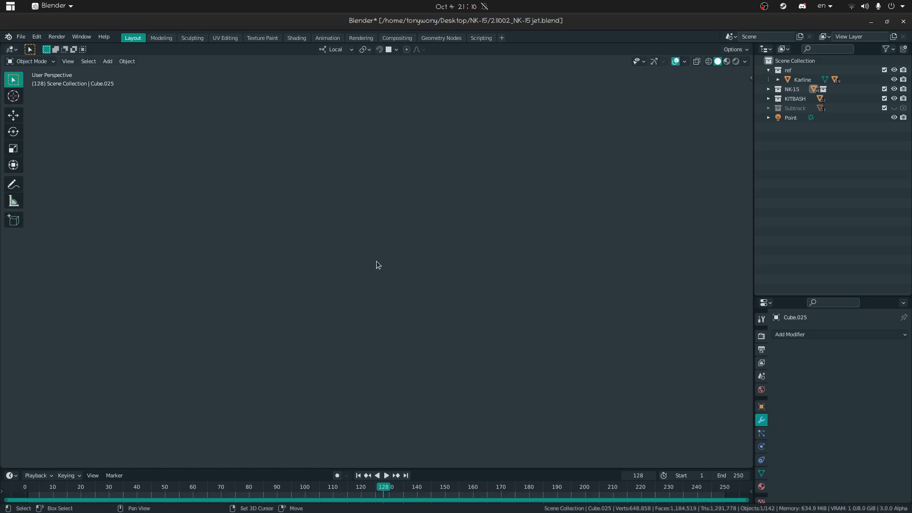
# Step: Examine the row of kitbash parts near the jet, then its wing and tail fin
pyautogui.scroll(3, 378, 264)
pyautogui.hotkey('shift', '`')
pyautogui.press('w')
pyautogui.press('w')
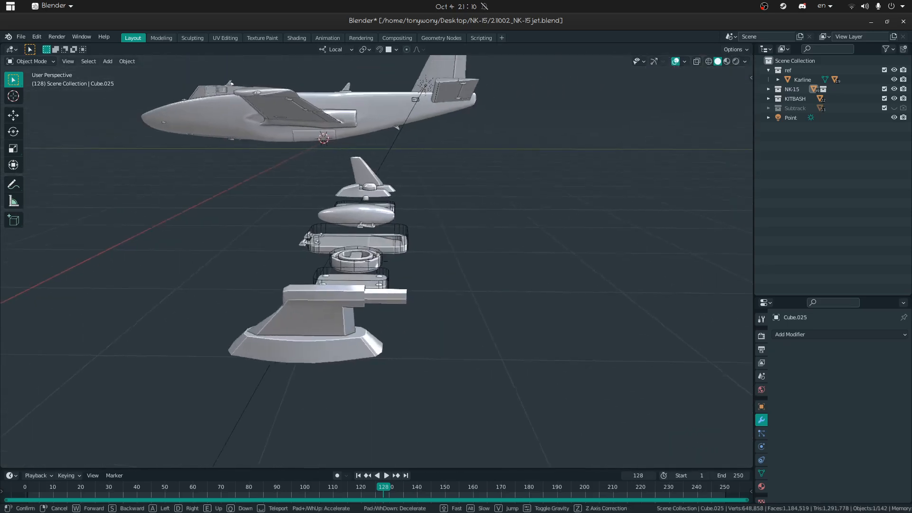
pyautogui.press('w')
pyautogui.press('e')
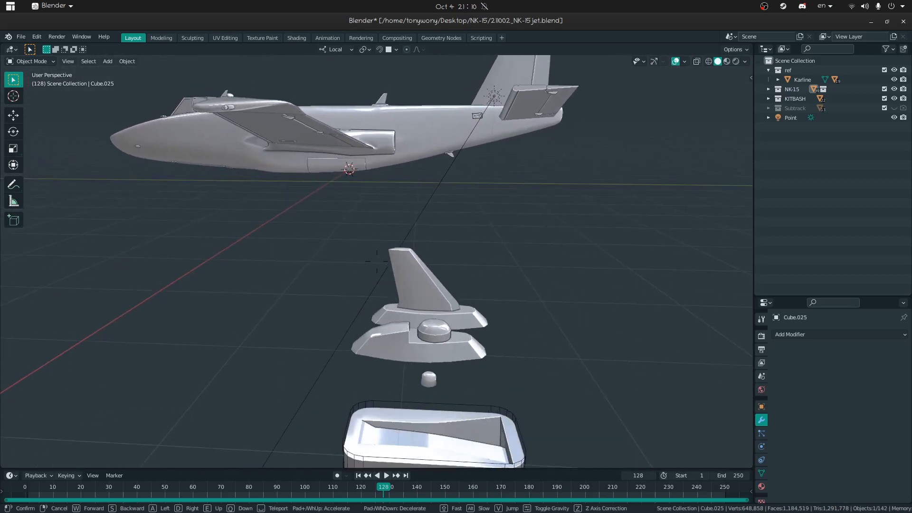
pyautogui.press('s')
pyautogui.press('q')
pyautogui.press('s')
pyautogui.press('w')
pyautogui.press('e')
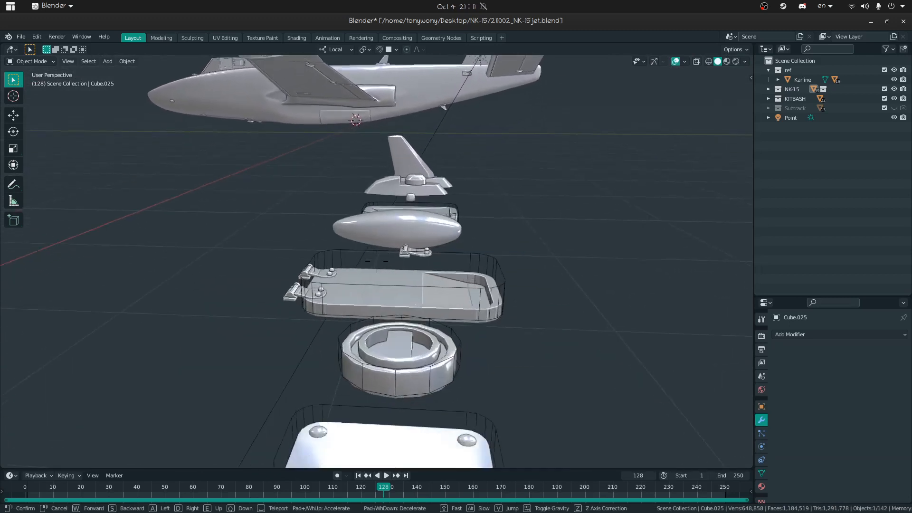
pyautogui.press('e')
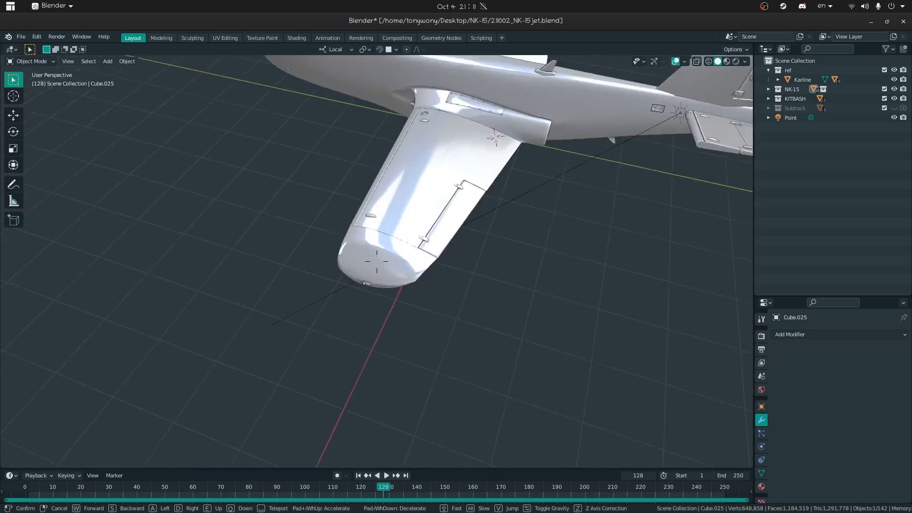
pyautogui.press('w')
pyautogui.press('w')
pyautogui.click(377, 261)
# Step: Isolate the upper rudder hinge fairing on the tail fin in local view and open its mesh for editing
pyautogui.hotkey('ctrl', 'Tab')
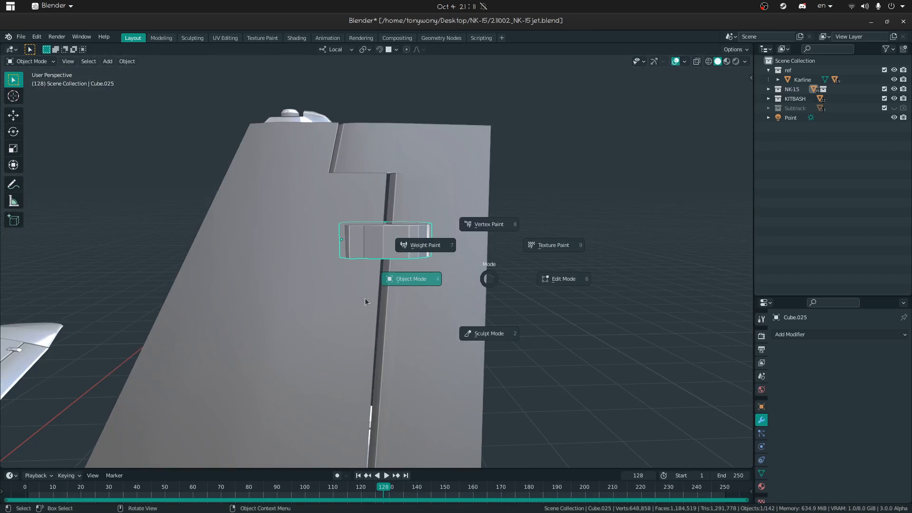
pyautogui.moveTo(361, 297); pyautogui.dragTo(367, 317, button='middle')
pyautogui.press('Tab')
pyautogui.click(384, 254)
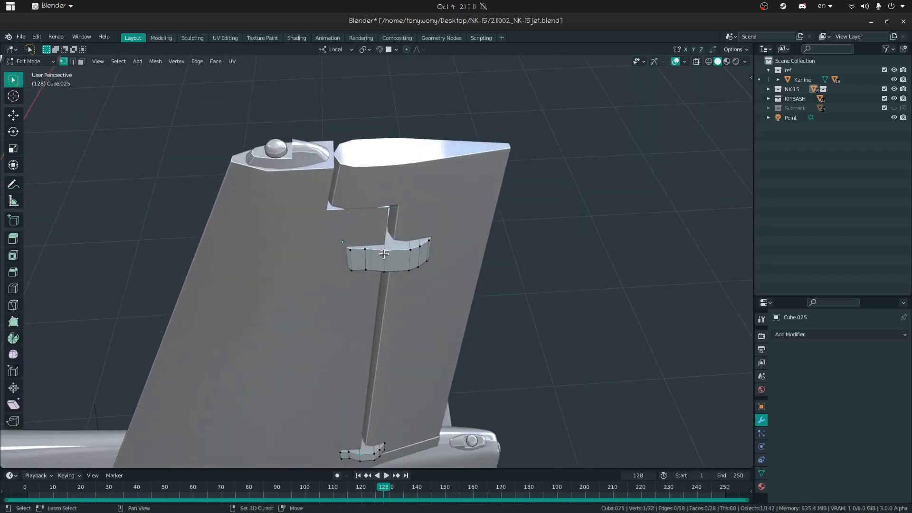
pyautogui.press('Tab')
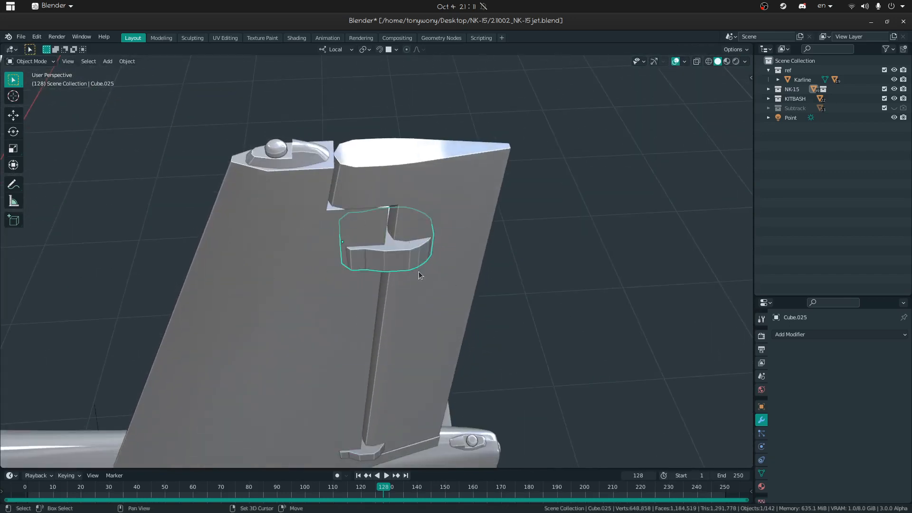
pyautogui.press('KP_Divide')
pyautogui.hotkey('ctrl', 'Tab')
pyautogui.click(460, 266)
# Step: Try to bevel the fairing's flat cap faces 0.0126 m wide with 4 segments
pyautogui.press('3')
pyautogui.click(371, 229)
pyautogui.moveTo(429, 234); pyautogui.dragTo(415, 209, button='middle')
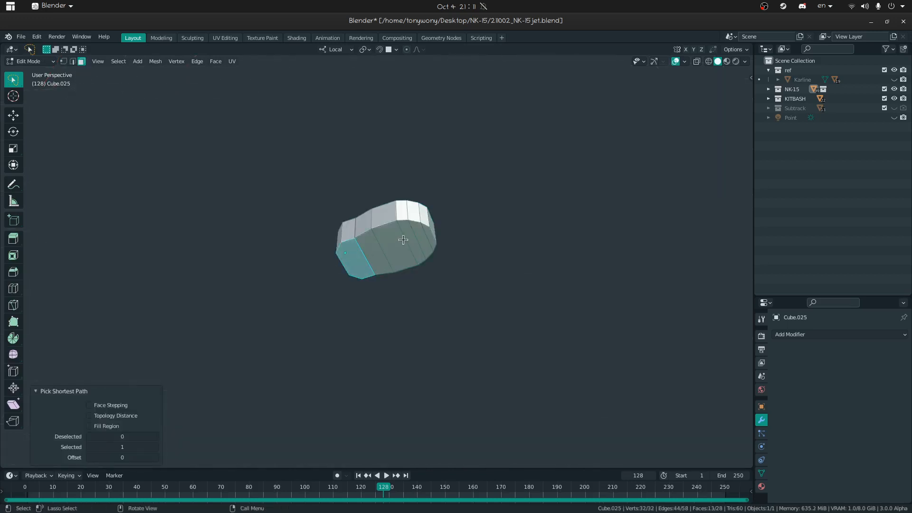
pyautogui.hotkey('ctrl', 'b')
pyautogui.click(513, 224)
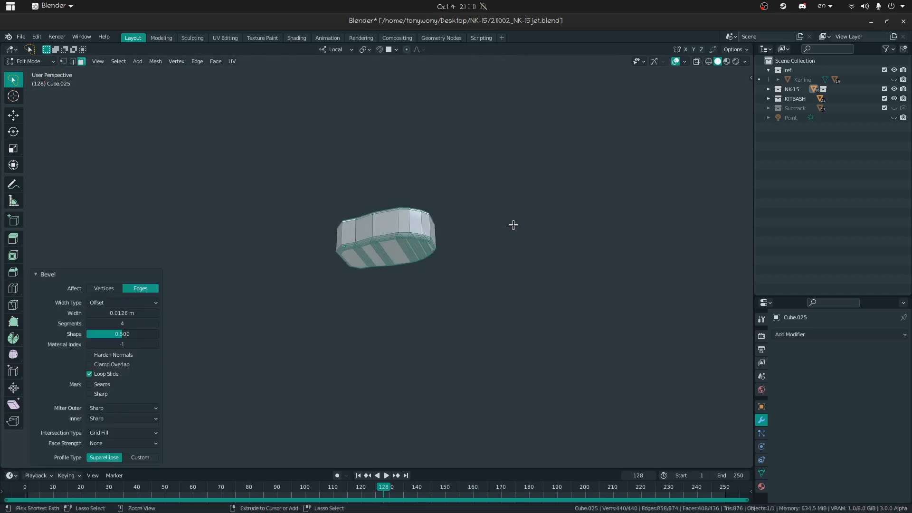
# Step: Bevel the rim edges around both flat sides of the fairing by about 0.012 m with 5 segments, and return to the full scene
pyautogui.press('2')
pyautogui.scroll(6, 364, 255)
pyautogui.click(363, 252)
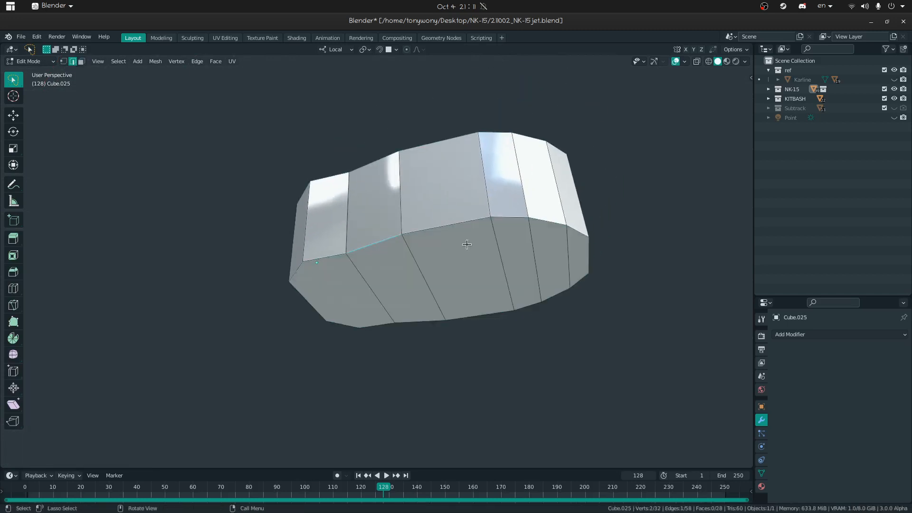
pyautogui.keyDown('ctrl'); pyautogui.click(338, 323); pyautogui.keyUp('ctrl')
pyautogui.moveTo(338, 324); pyautogui.dragTo(345, 301, button='middle')
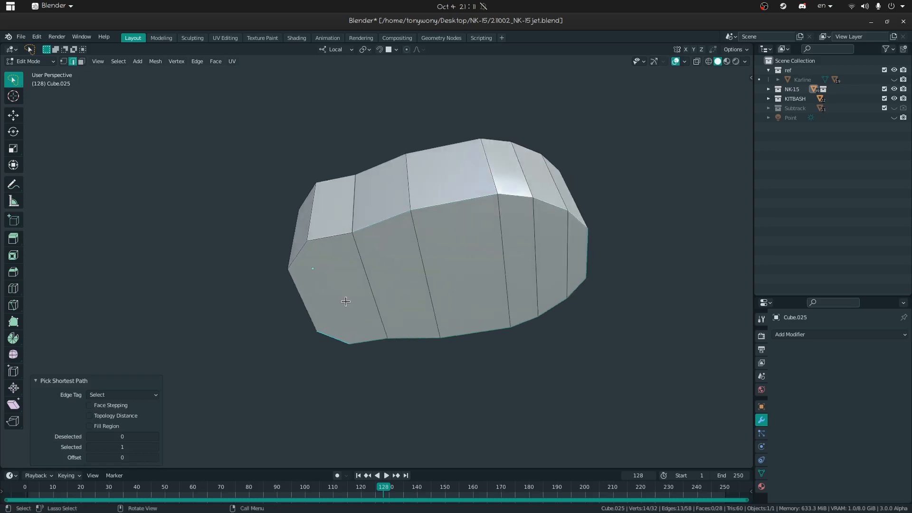
pyautogui.keyDown('ctrl'); pyautogui.click(331, 241); pyautogui.keyUp('ctrl')
pyautogui.moveTo(332, 241); pyautogui.dragTo(327, 220, button='middle')
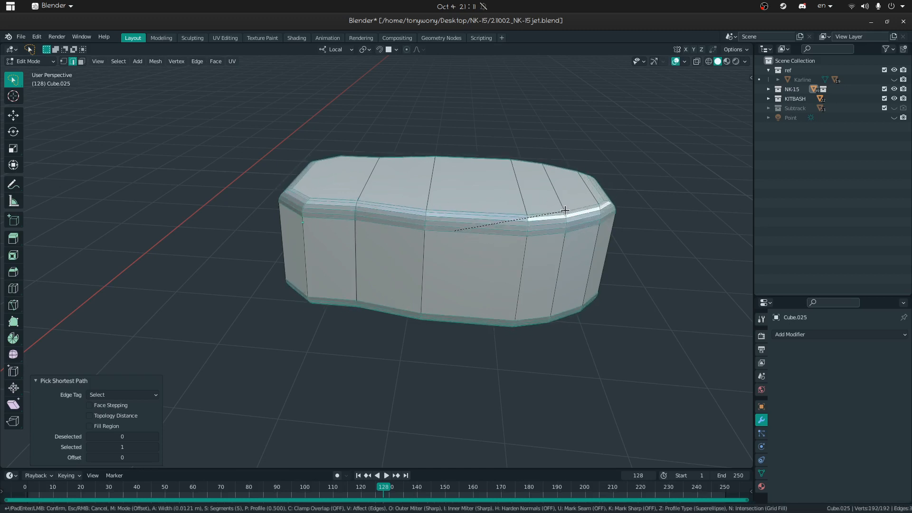
pyautogui.click(565, 210)
pyautogui.press('Tab')
pyautogui.press('KP_Divide')
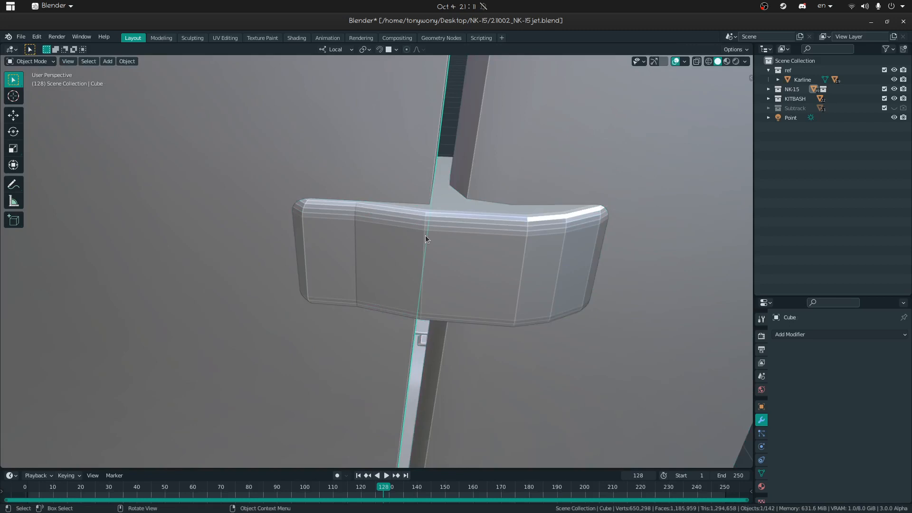
# Step: Inspect the whole jet from the tail fin outward, including the wings, canopy and fuselage
pyautogui.hotkey('shift', '`')
pyautogui.press('s')
pyautogui.click(403, 293)
pyautogui.click(403, 293)
pyautogui.moveTo(403, 292); pyautogui.dragTo(486, 294, button='middle')
pyautogui.hotkey('shift', '`')
pyautogui.press('s')
pyautogui.click(370, 286)
pyautogui.click(371, 286)
pyautogui.moveTo(371, 286); pyautogui.dragTo(372, 192, button='middle')
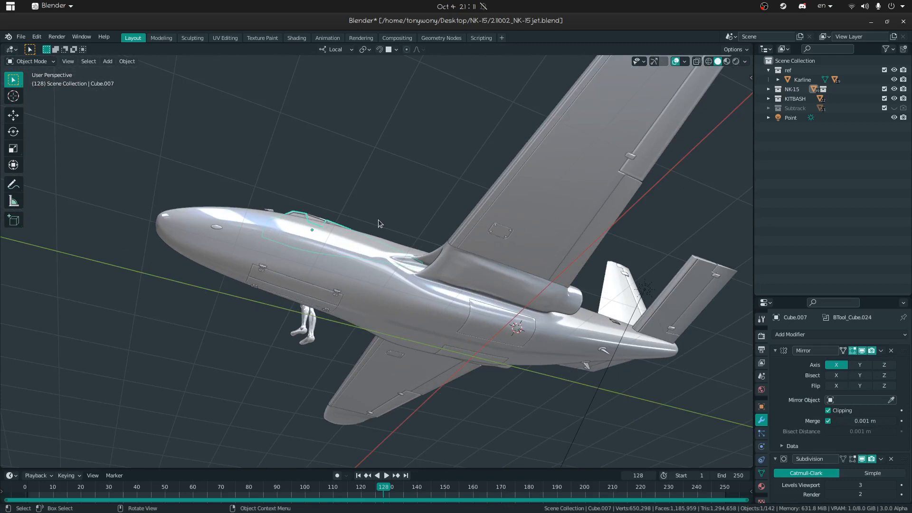
pyautogui.moveTo(510, 228); pyautogui.dragTo(287, 203, button='middle')
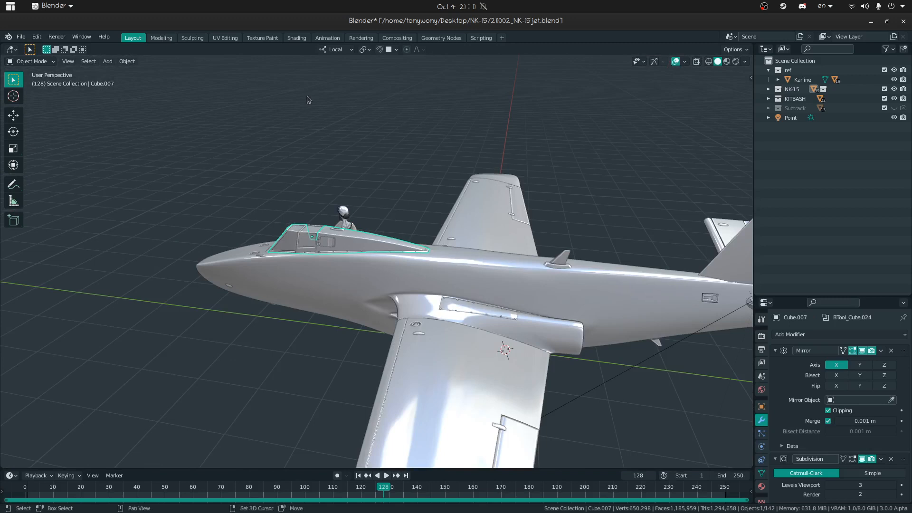
# Step: Examine the fuselage underside around the main landing gear doors
pyautogui.hotkey('shift', '`')
pyautogui.press('w')
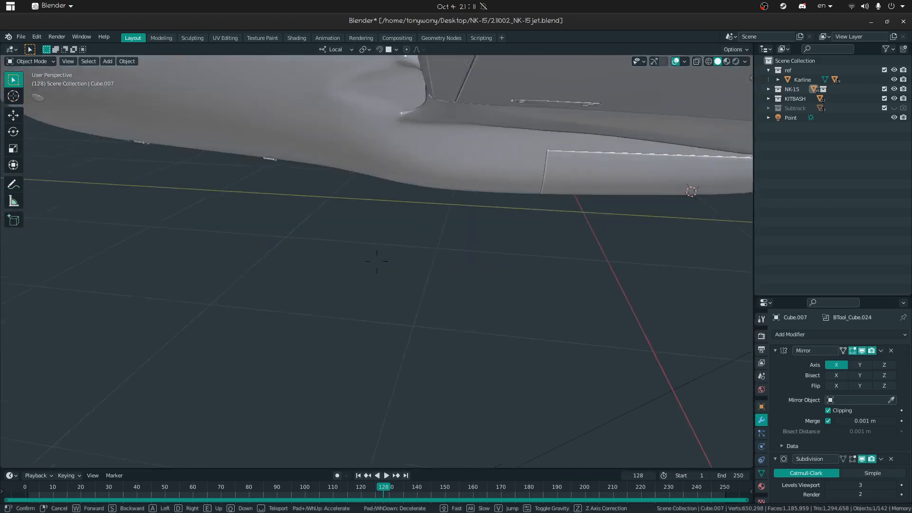
pyautogui.press('s')
pyautogui.press('w')
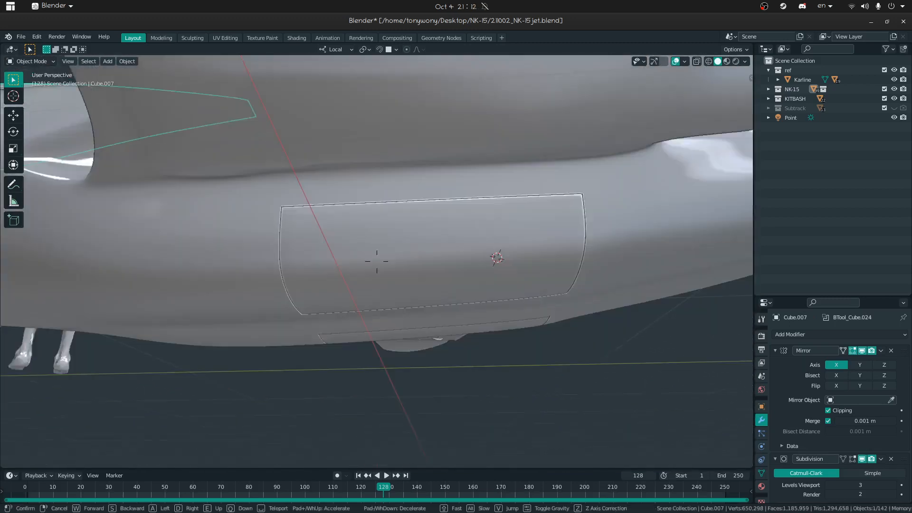
pyautogui.press('s')
pyautogui.click(377, 261)
pyautogui.moveTo(538, 283); pyautogui.dragTo(491, 294, button='middle')
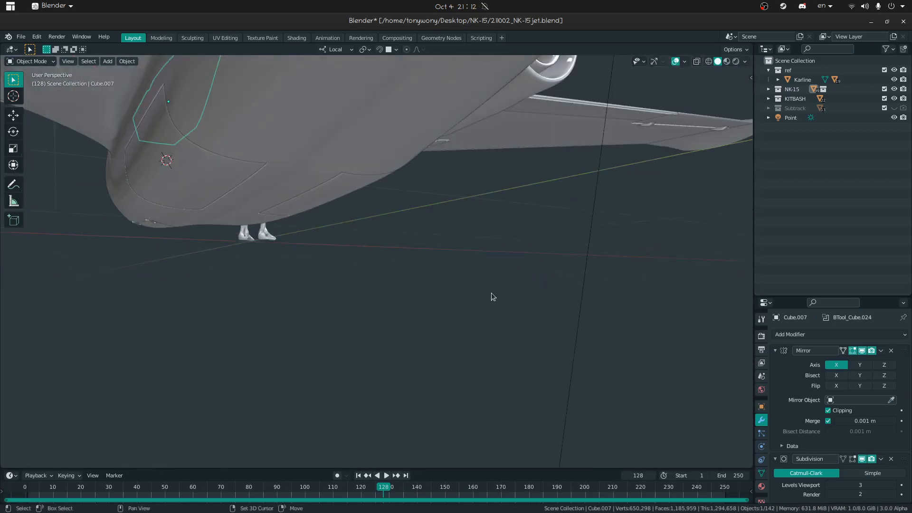
pyautogui.hotkey('shift', '`')
pyautogui.press('s')
pyautogui.press('w')
pyautogui.click(376, 261)
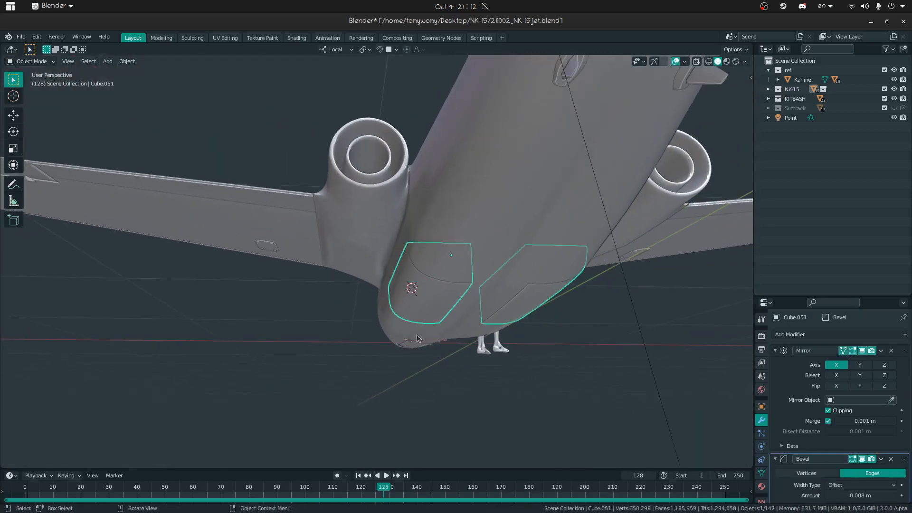
# Step: Snap the 3D cursor to the inner edge of the belly door and set the pivot point to the 3D cursor
pyautogui.click(437, 292)
pyautogui.press('Tab')
pyautogui.click(465, 299)
pyautogui.moveTo(471, 303); pyautogui.dragTo(461, 285, button='middle')
pyautogui.hotkey('shift', 's')
pyautogui.click(468, 342)
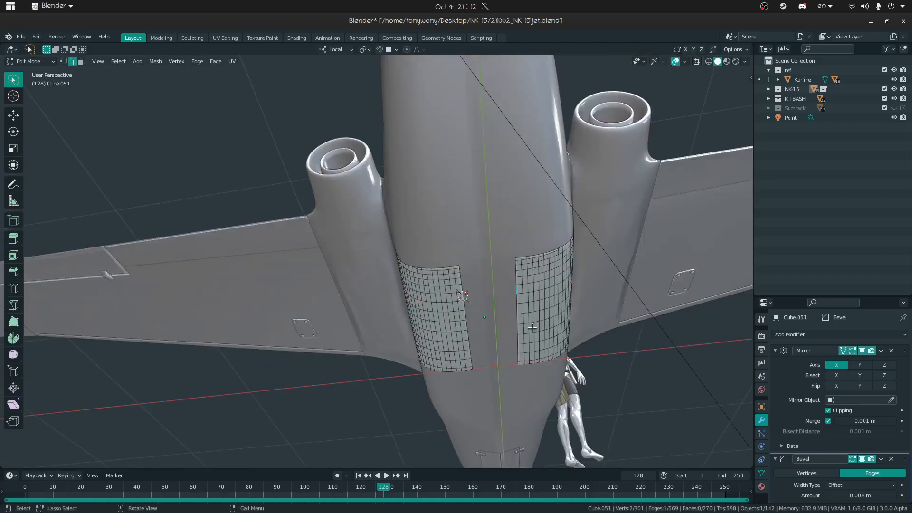
pyautogui.click(352, 321)
pyautogui.press('.')
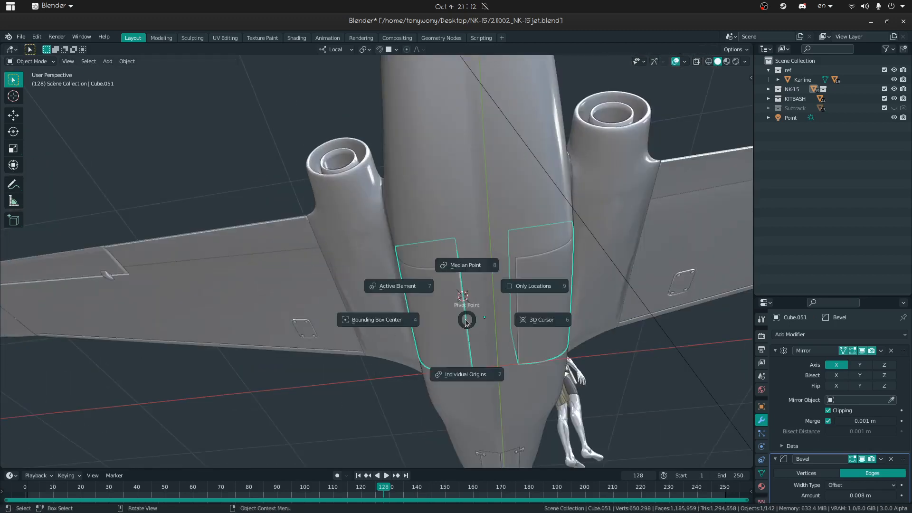
pyautogui.click(546, 318)
# Step: Try to rotate the belly door about its local X and Y axes
pyautogui.moveTo(549, 331); pyautogui.dragTo(556, 361, button='middle')
pyautogui.press('r')
pyautogui.press('x')
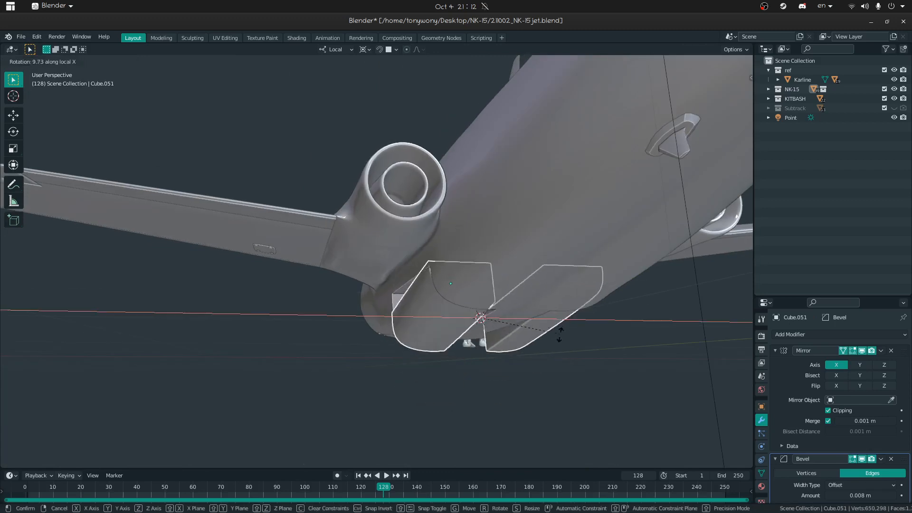
pyautogui.press('y')
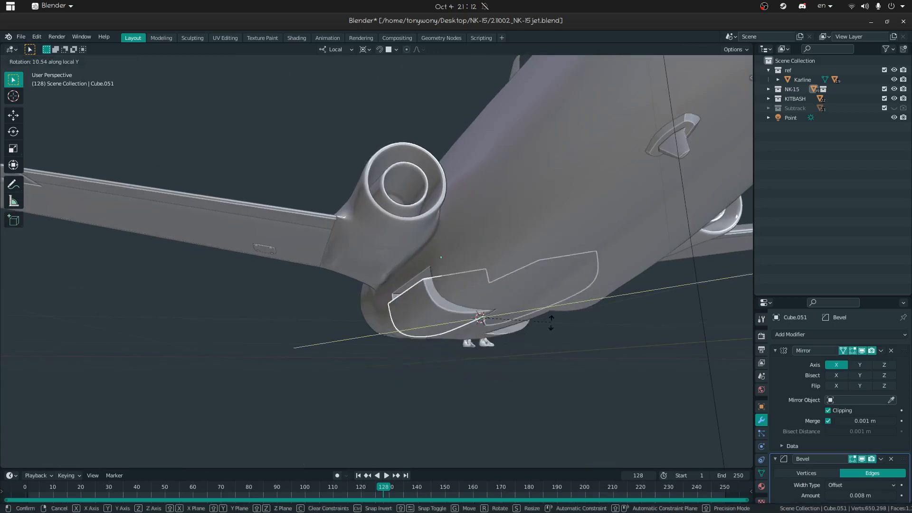
pyautogui.rightClick(589, 375)
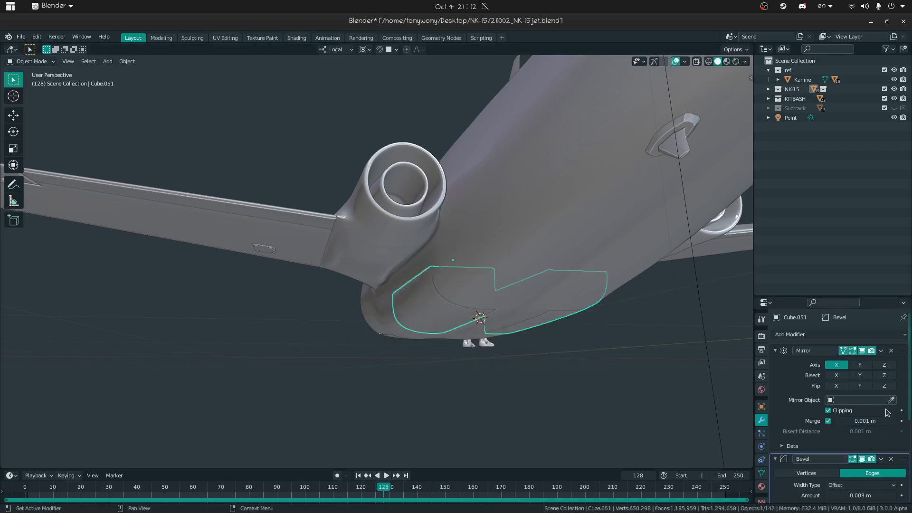
# Step: Set the belly door's mirror object to Cube.004, test-rotate the door about its local Y axis and undo the rotation
pyautogui.press('r')
pyautogui.press('y')
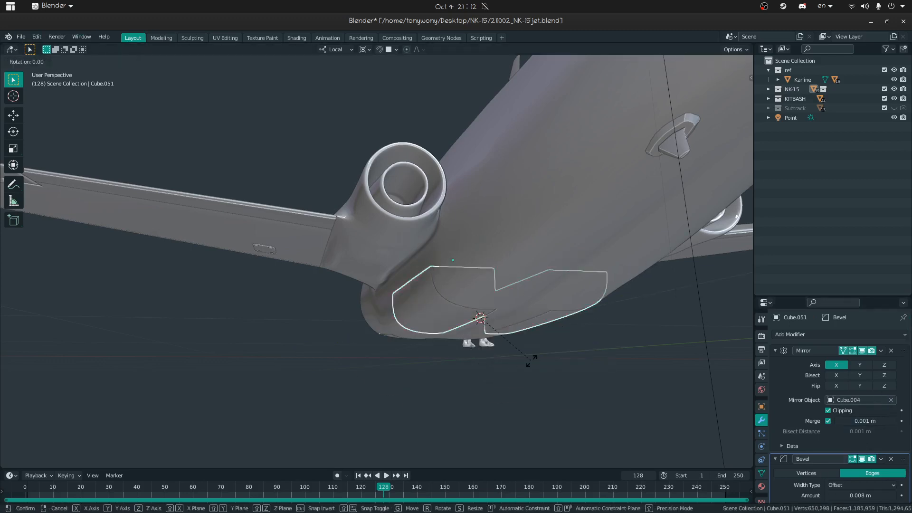
pyautogui.click(516, 255)
pyautogui.moveTo(516, 255); pyautogui.dragTo(585, 272, button='middle')
pyautogui.hotkey('ctrl', 'z')
# Step: Examine the hinged nose gear doors and the underside of the wing and fuselage
pyautogui.moveTo(444, 357); pyautogui.dragTo(546, 411, button='middle')
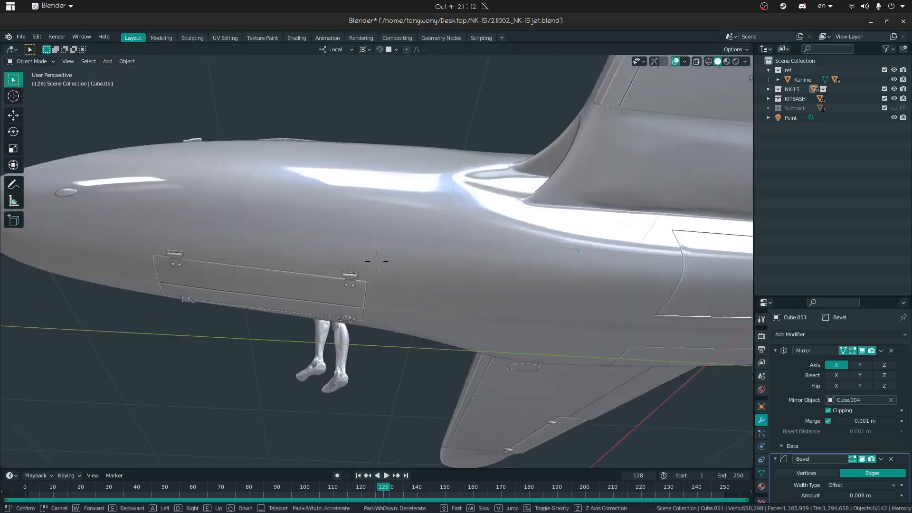
pyautogui.press('w')
pyautogui.click(384, 248)
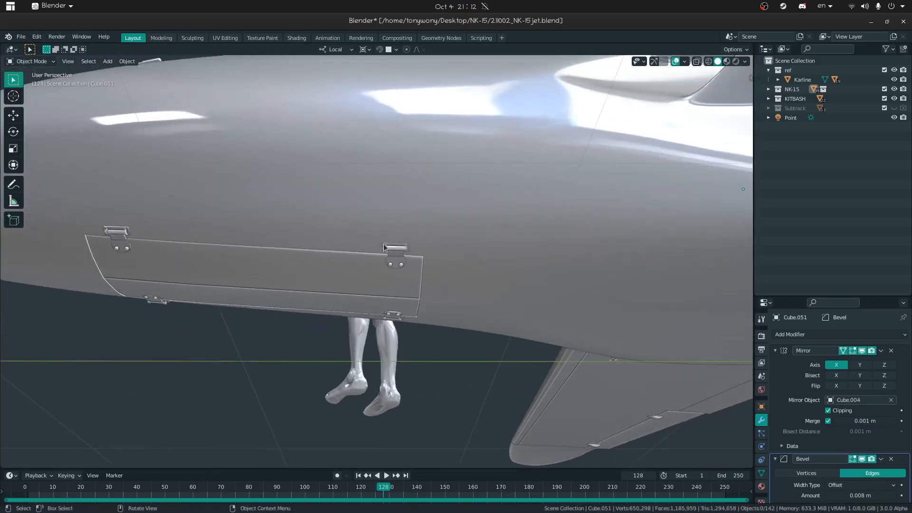
pyautogui.click(677, 64)
pyautogui.moveTo(636, 70); pyautogui.dragTo(474, 181, button='middle')
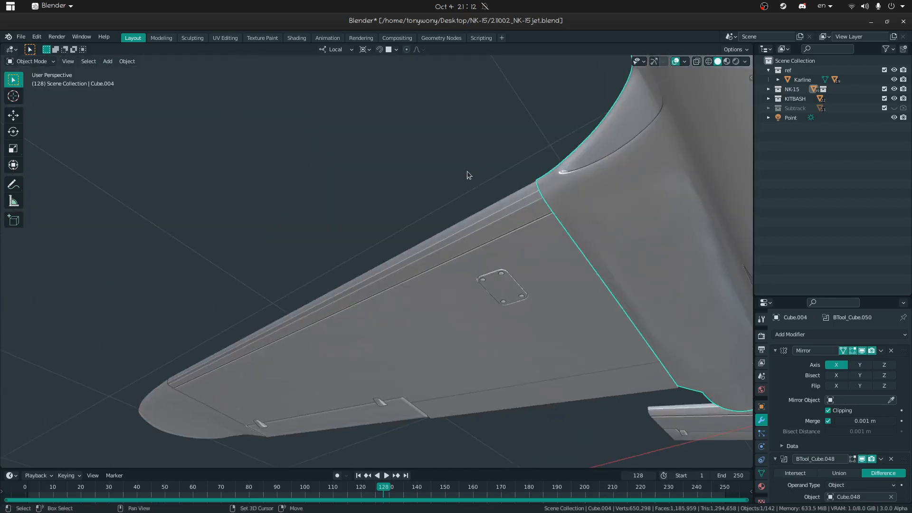
pyautogui.hotkey('shift', '`')
pyautogui.press('s')
pyautogui.press('w')
pyautogui.click(376, 259)
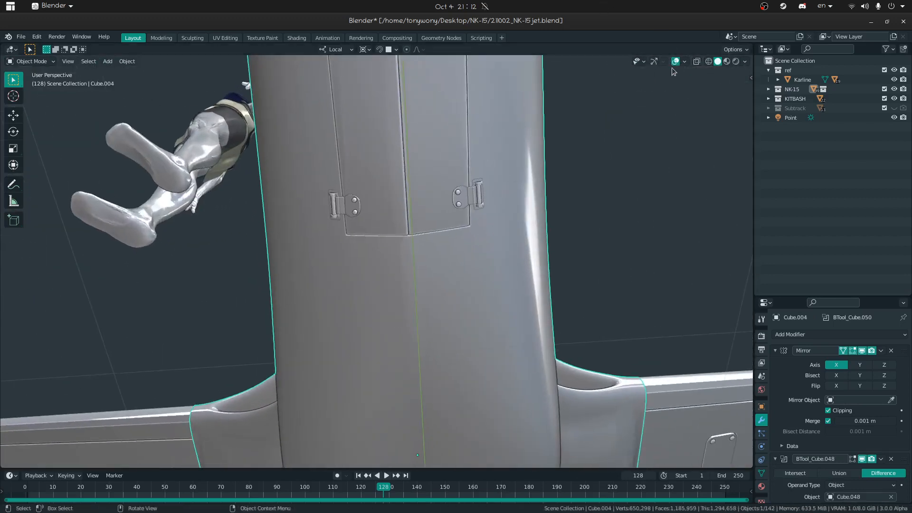
# Step: Make a linked duplicate of the nose gear door's rear hinge, moved about -0.39, 2.18 and -0.12 m in X, Y and Z to the belly door
pyautogui.click(458, 201)
pyautogui.hotkey('shift', '`')
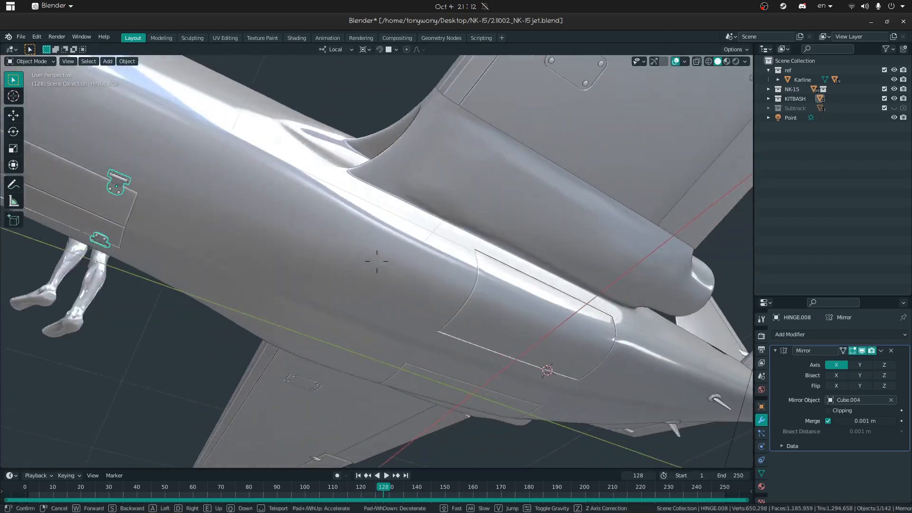
pyautogui.press('s')
pyautogui.click(375, 262)
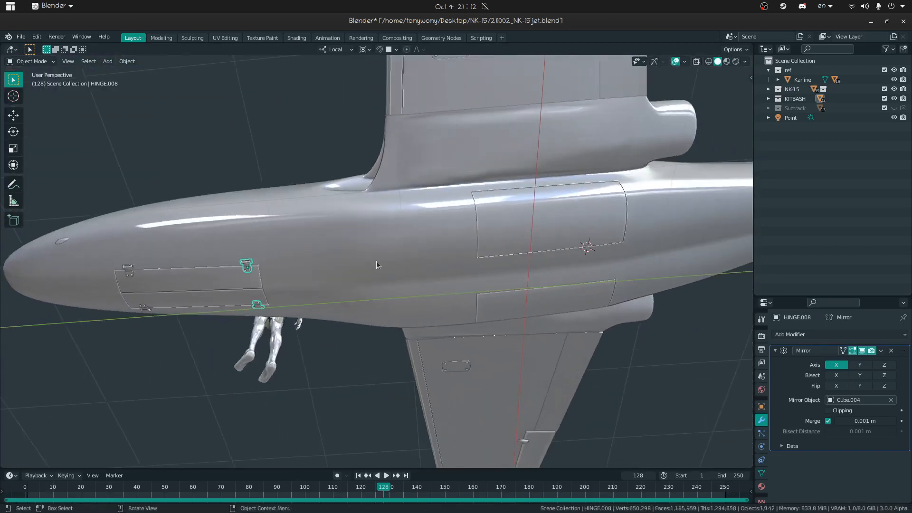
pyautogui.hotkey('shift', 'd')
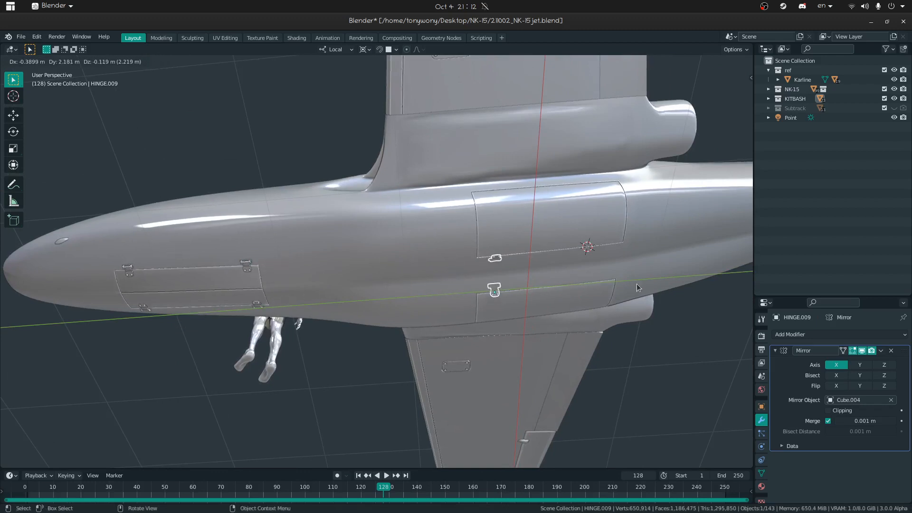
# Step: With snapping enabled, shift the duplicated hinge about -0.021 m in X, -0.002 m in Y and -0.006 m in Z at the belly door's inner edge
pyautogui.hotkey('shift', '`')
pyautogui.press('w')
pyautogui.click(377, 261)
pyautogui.moveTo(377, 262); pyautogui.dragTo(393, 338, button='middle')
pyautogui.hotkey('shift', '`')
pyautogui.press('s')
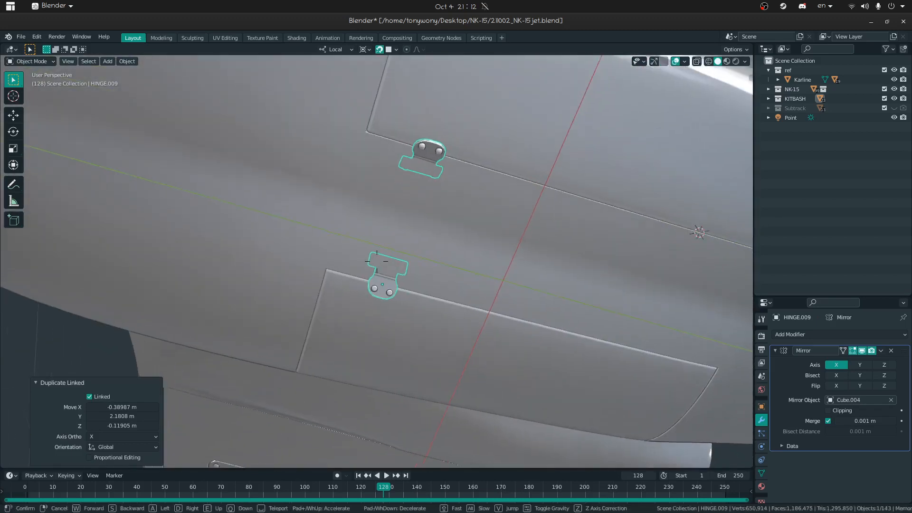
pyautogui.press('w')
pyautogui.click(376, 261)
pyautogui.press('g')
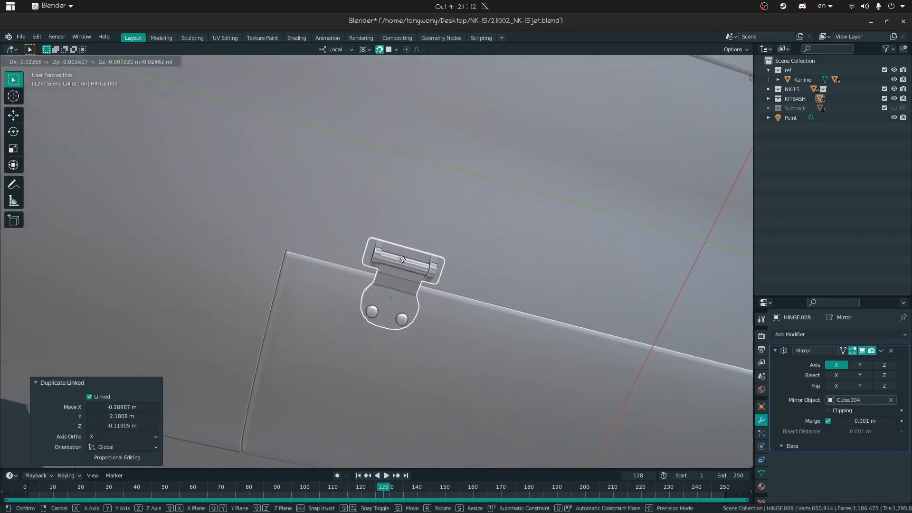
pyautogui.click(403, 259)
pyautogui.hotkey('shift', '`')
pyautogui.press('s')
pyautogui.press('w')
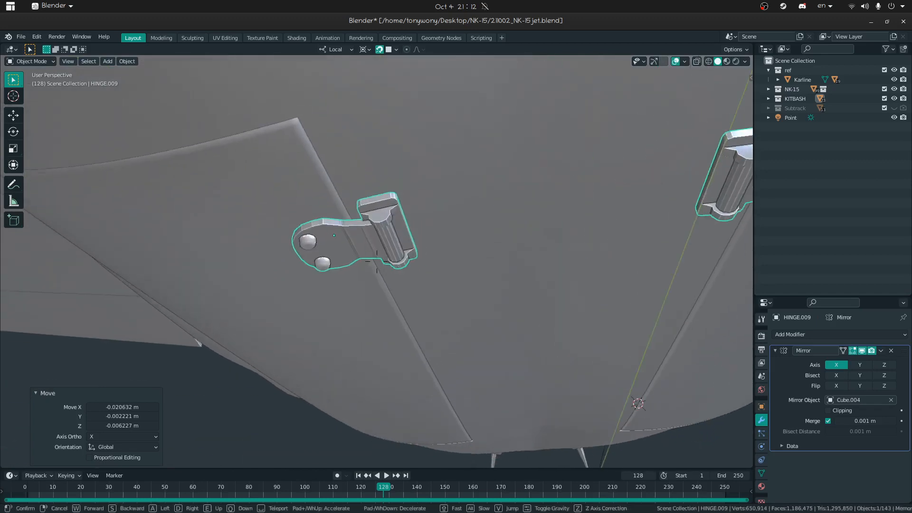
# Step: Shift the belly door's front hinge about -0.011 m along its local Z axis toward the fuselage skin
pyautogui.click(377, 261)
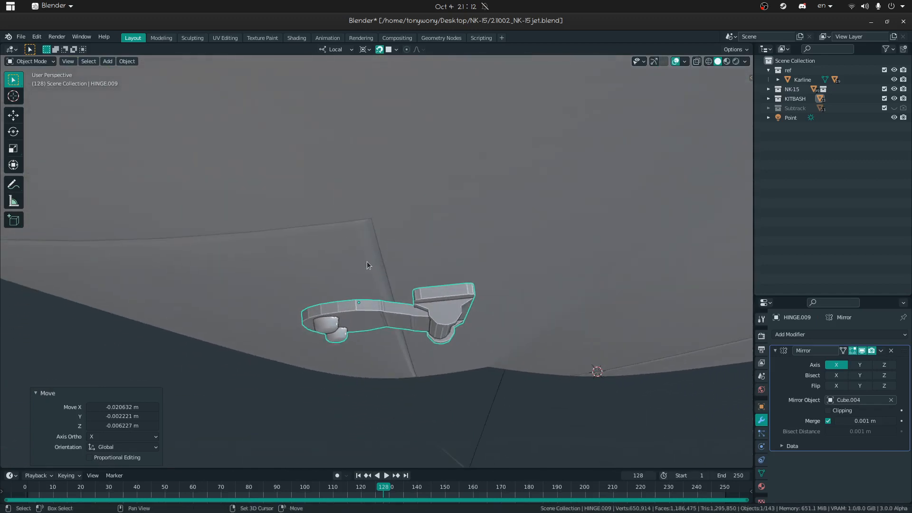
pyautogui.press('g')
pyautogui.press('z')
pyautogui.press('z')
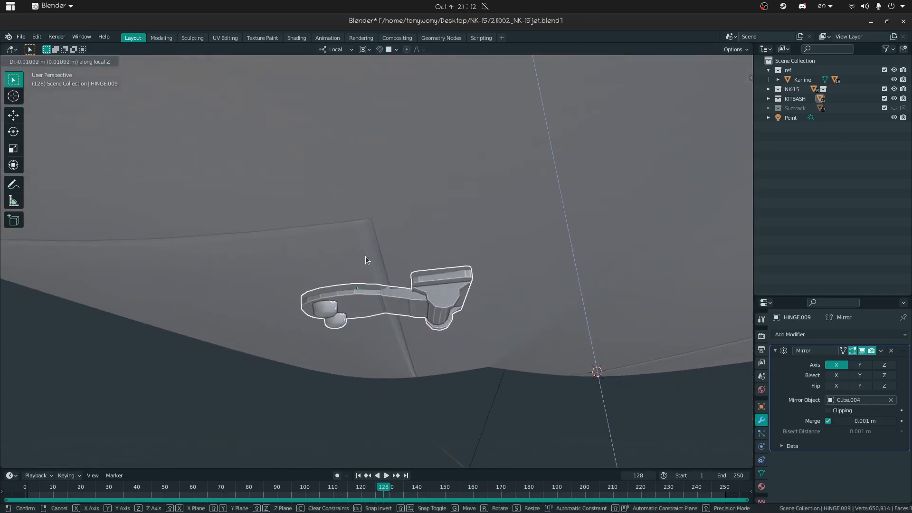
pyautogui.click(366, 256)
# Step: Make a linked duplicate of the hinge at the belly door's rear end and nudge it about -0.010 m along local Y
pyautogui.hotkey('shift', '`')
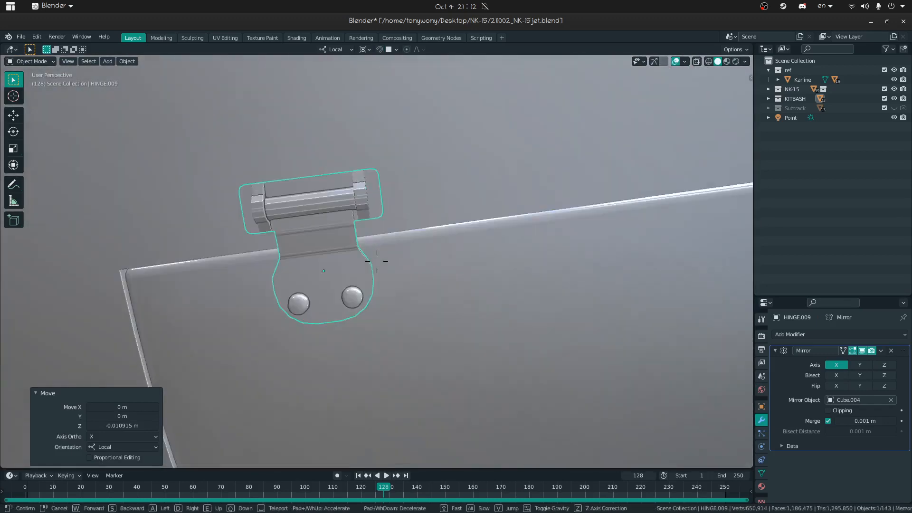
pyautogui.press('s')
pyautogui.click(377, 261)
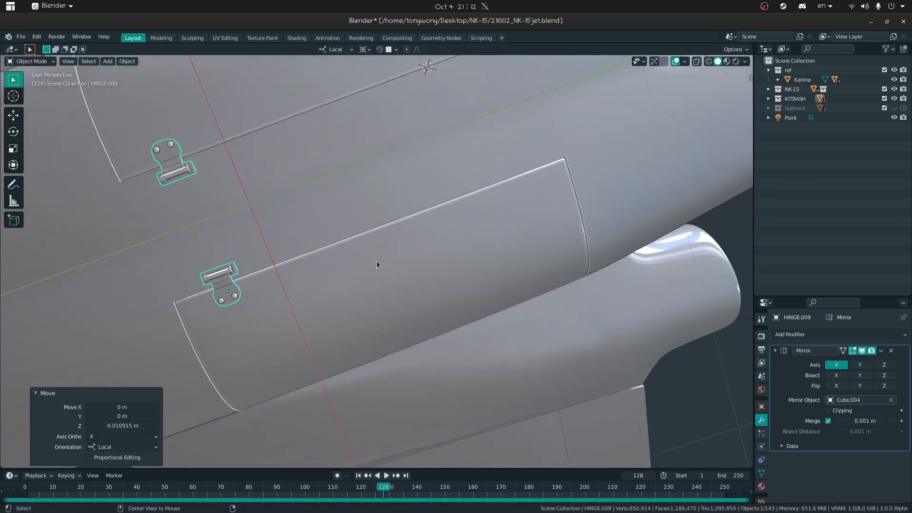
pyautogui.hotkey('alt', 'd')
pyautogui.press('y')
pyautogui.press('y')
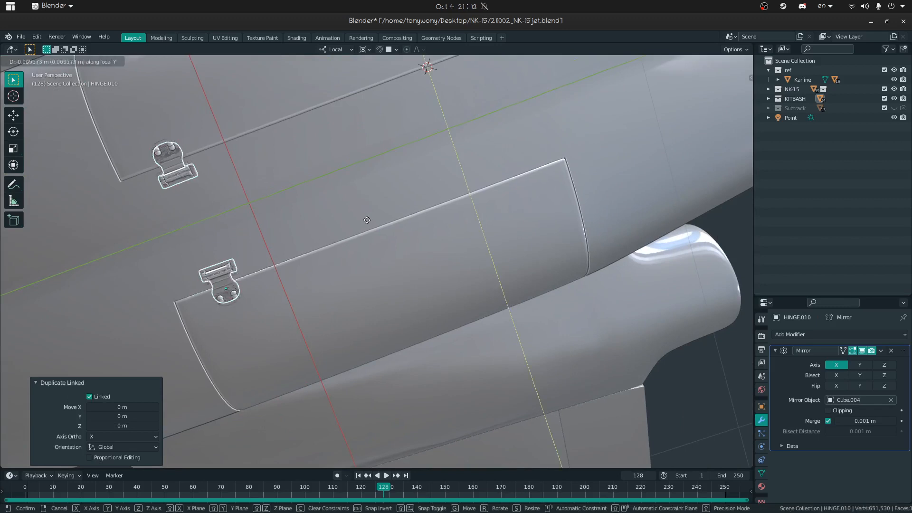
pyautogui.click(659, 170)
pyautogui.moveTo(659, 170); pyautogui.dragTo(530, 197, button='middle')
pyautogui.hotkey('shift', '`')
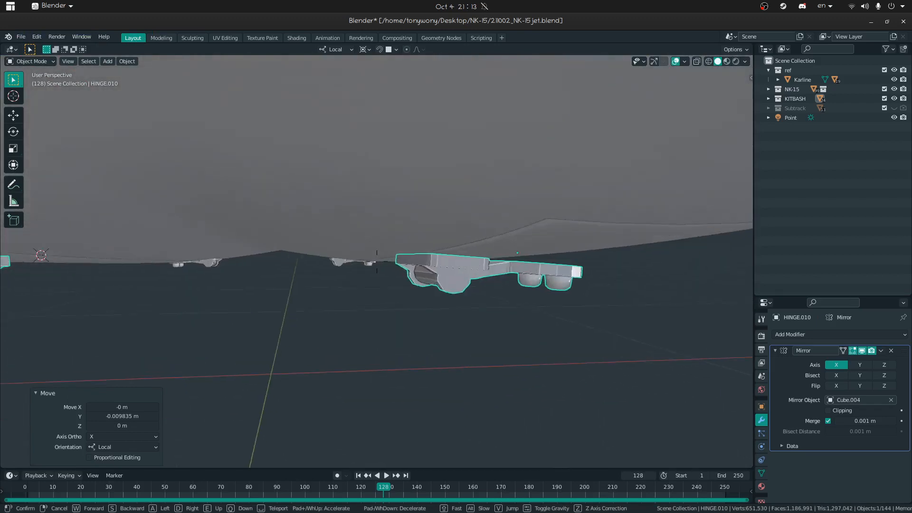
# Step: Raise the rear hinge along local Z, then shift it about -0.005 m in X, 0.001 m in Y and -0.009 m in Z
pyautogui.click(377, 261)
pyautogui.press('g')
pyautogui.press('z')
pyautogui.press('z')
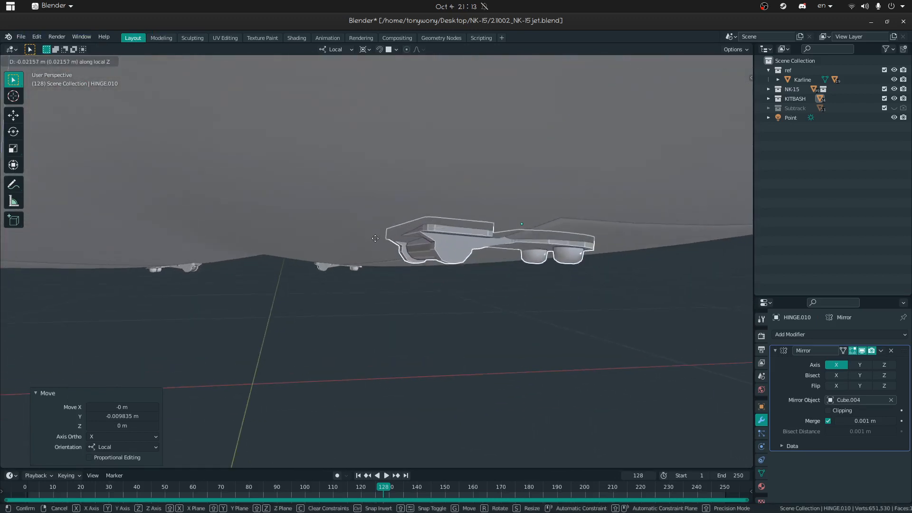
pyautogui.click(376, 240)
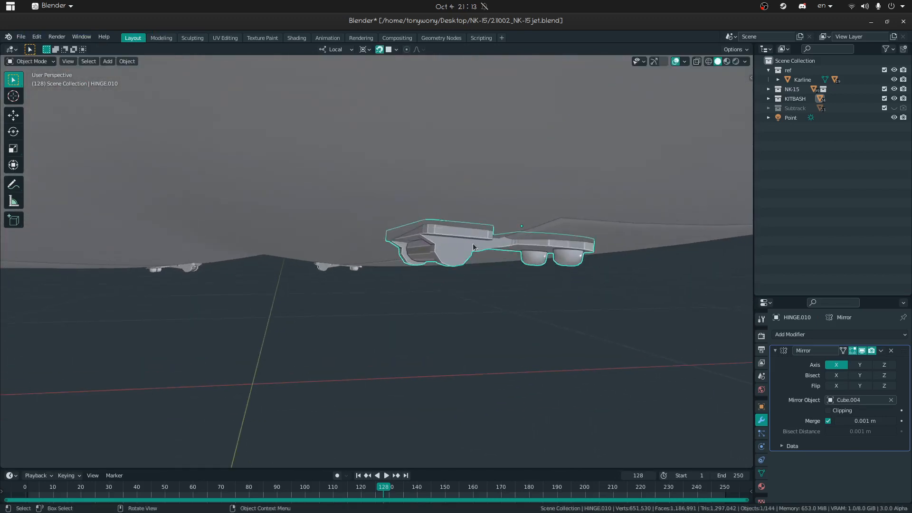
pyautogui.press('g')
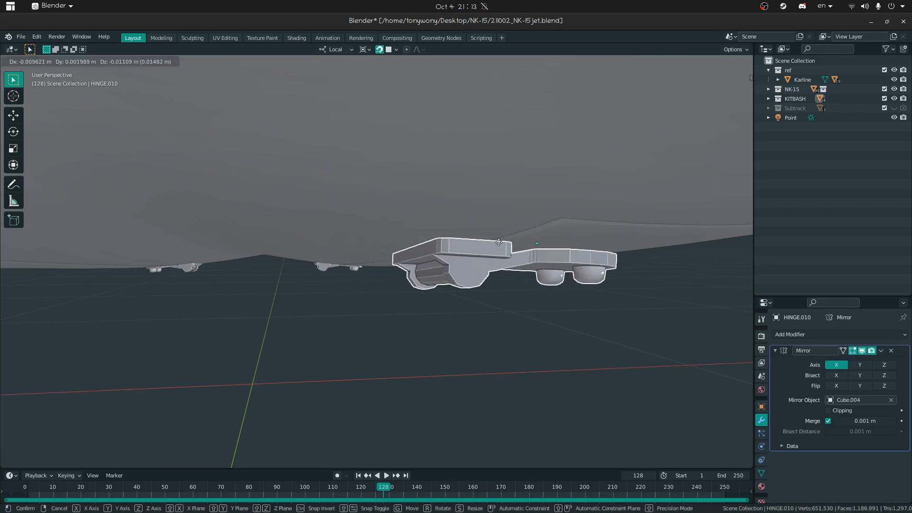
pyautogui.click(478, 239)
# Step: Sink the belly door's rear hinge about -0.012 m along its local Z axis into the fuselage surface
pyautogui.scroll(4, 476, 238)
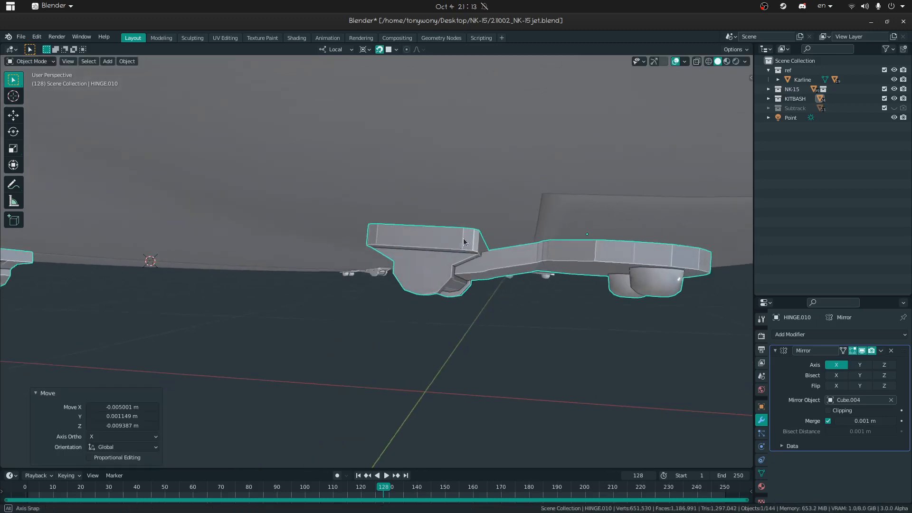
pyautogui.press('g')
pyautogui.press('z')
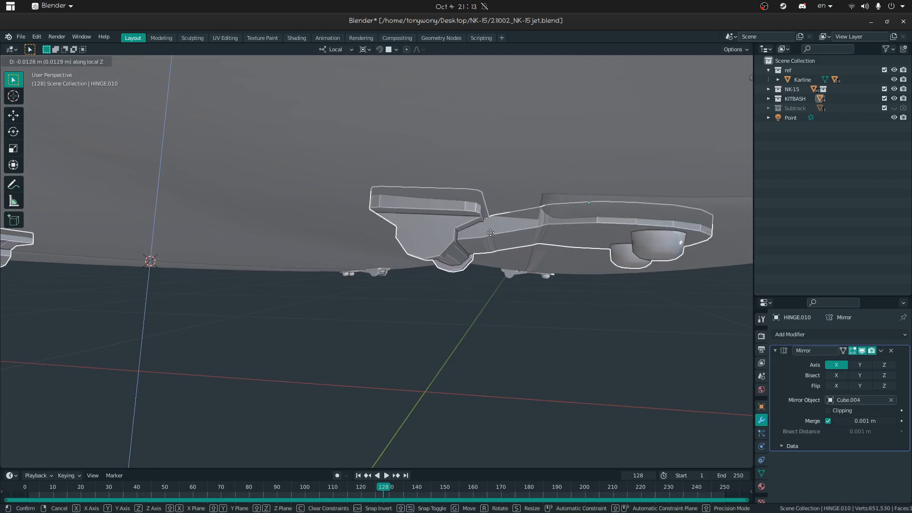
pyautogui.click(490, 228)
pyautogui.moveTo(492, 237); pyautogui.dragTo(501, 219, button='middle')
# Step: Slide the rear hinge along its local X axis, away from the belly door's rear corner
pyautogui.hotkey('shift', '`')
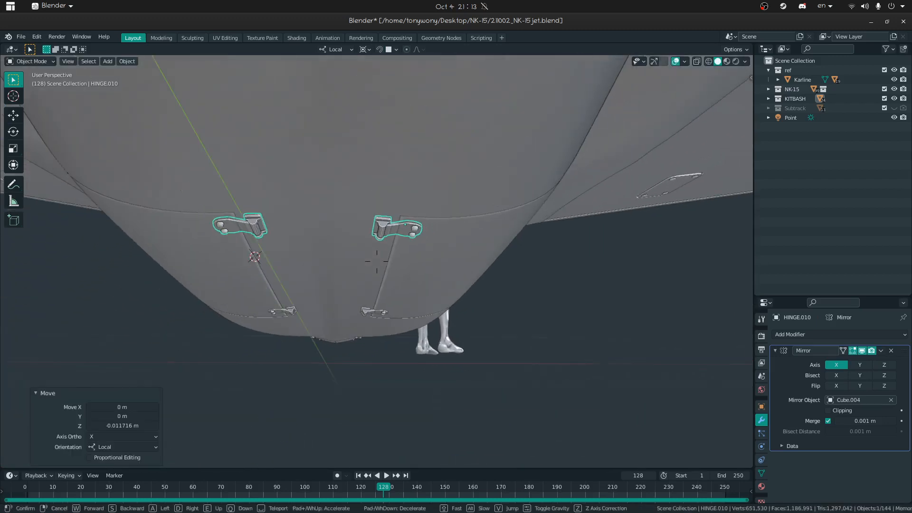
pyautogui.press('Escape')
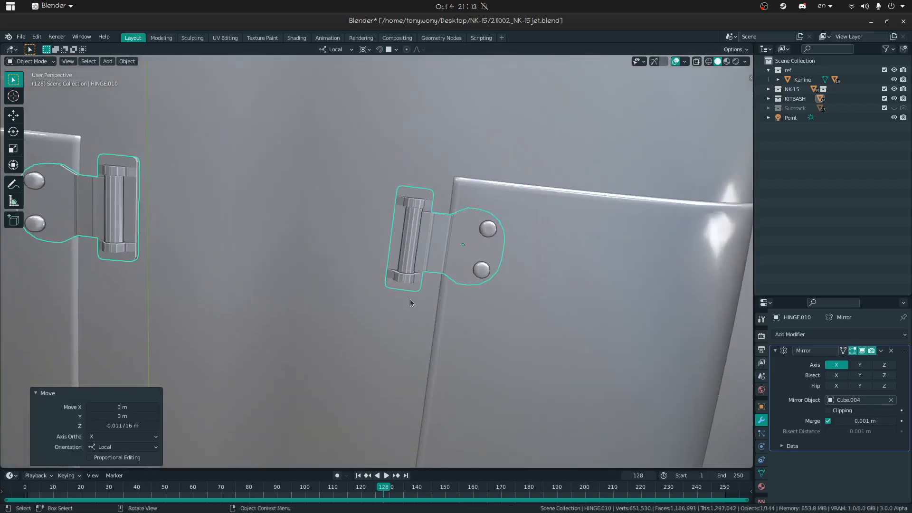
pyautogui.press('g')
pyautogui.press('y')
pyautogui.press('y')
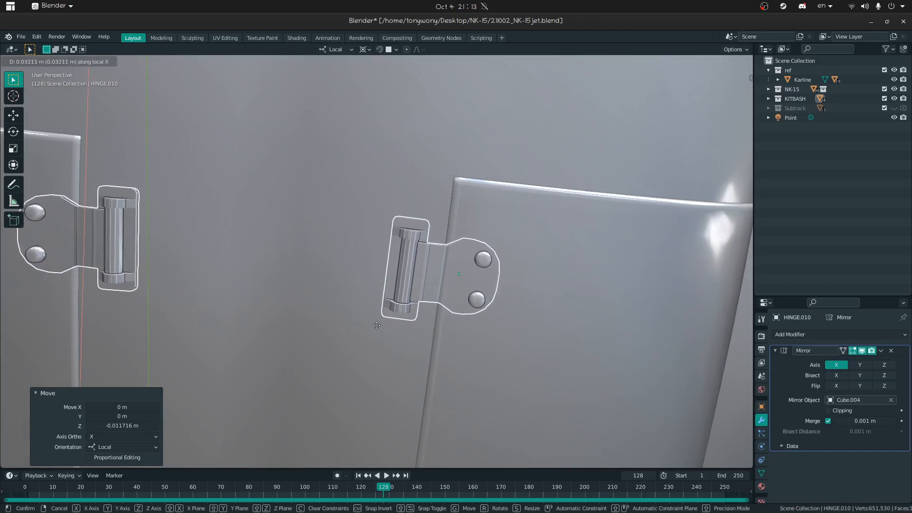
pyautogui.click(380, 316)
# Step: Slide the rear hinge about 0.059 m further along its local X axis toward the middle of the belly door
pyautogui.hotkey('shift', '`')
pyautogui.press('s')
pyautogui.click(495, 439)
pyautogui.moveTo(495, 436); pyautogui.dragTo(393, 369, button='middle')
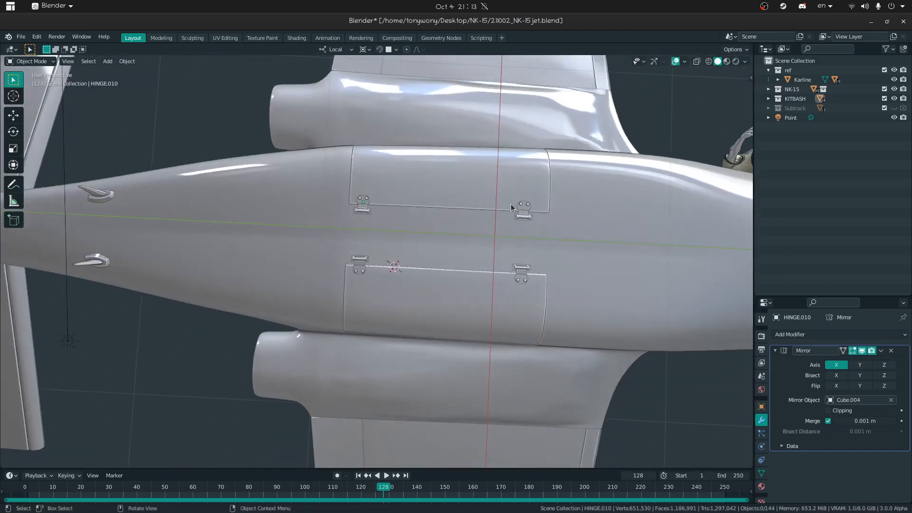
pyautogui.click(365, 213)
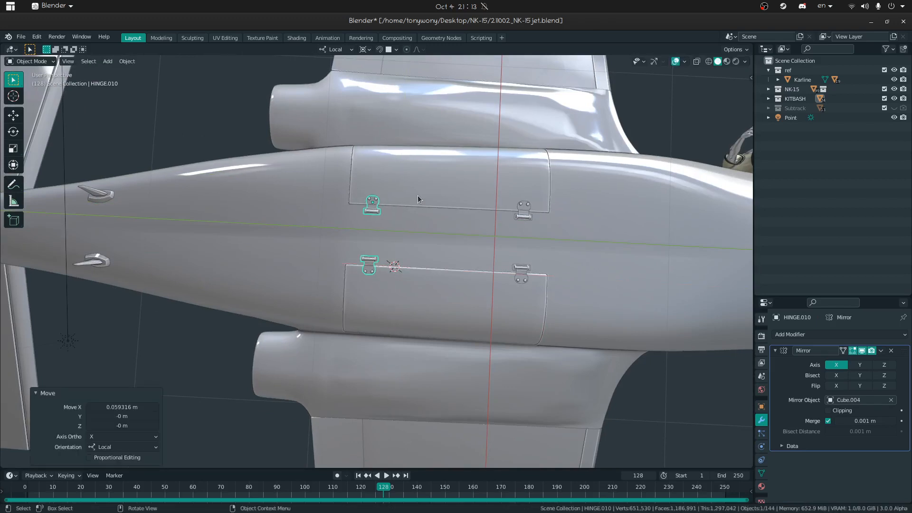
pyautogui.click(391, 190)
# Step: Examine the jet's underside, nose and overall silhouette from several angles with the overlays hidden
pyautogui.click(277, 198)
pyautogui.moveTo(503, 242); pyautogui.dragTo(623, 326, button='middle')
pyautogui.hotkey('shift', '`')
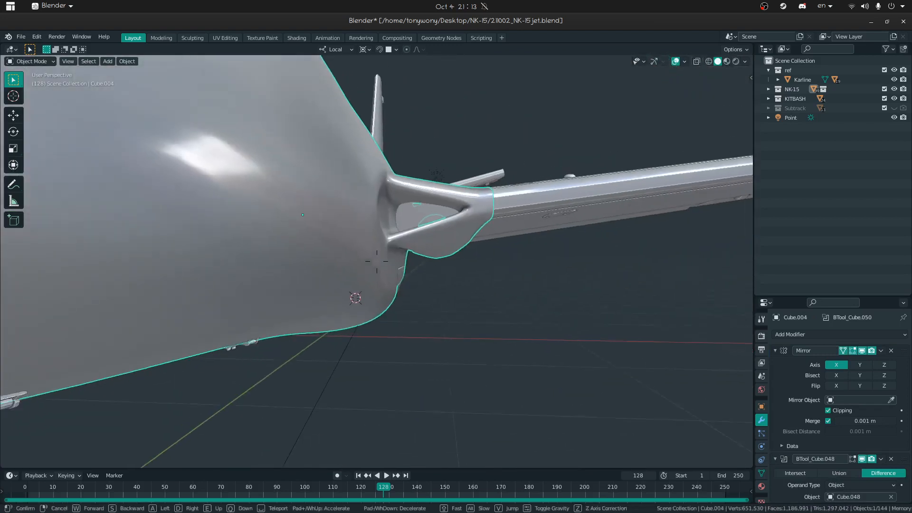
pyautogui.press('s')
pyautogui.click(376, 261)
pyautogui.moveTo(376, 261); pyautogui.dragTo(661, 17, button='middle')
pyautogui.moveTo(675, 60); pyautogui.dragTo(127, 232, button='middle')
pyautogui.moveTo(389, 274); pyautogui.dragTo(408, 240, button='middle')
pyautogui.moveTo(505, 311); pyautogui.dragTo(489, 281, button='middle')
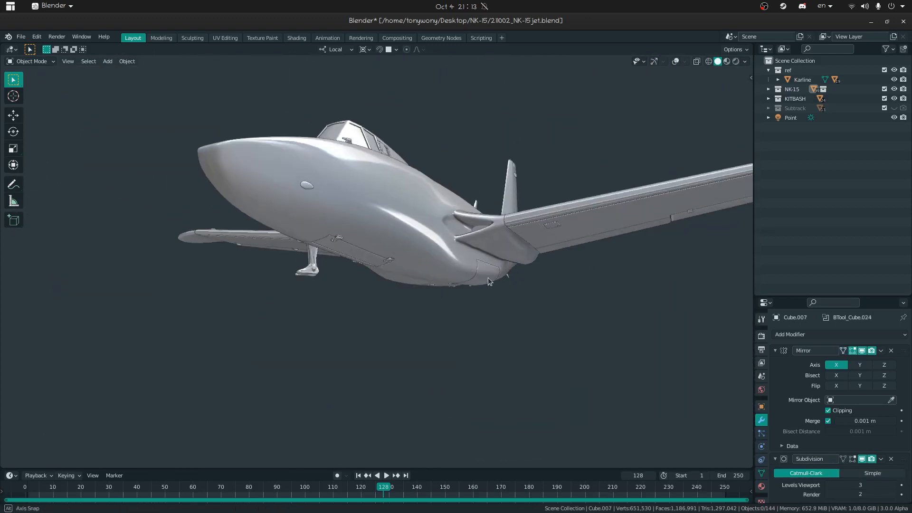
pyautogui.click(344, 254)
pyautogui.moveTo(344, 254); pyautogui.dragTo(373, 234, button='middle')
pyautogui.scroll(-13, 374, 234)
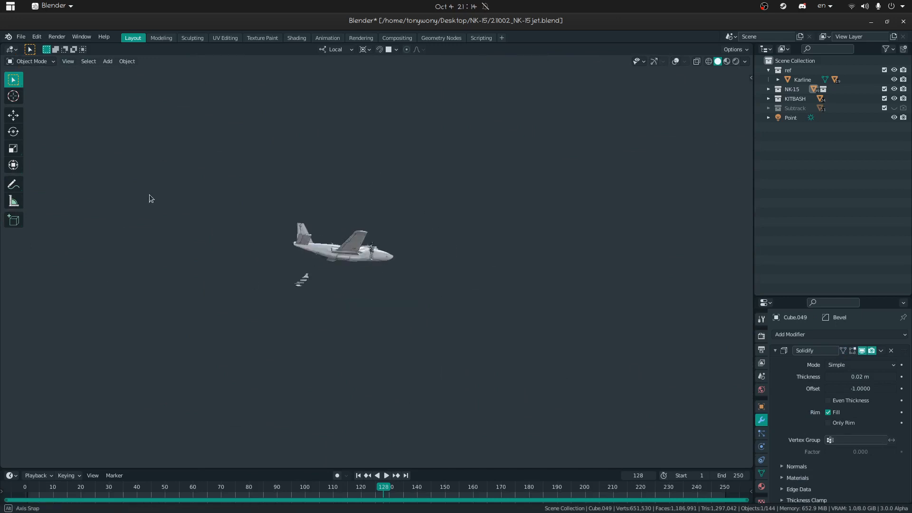
pyautogui.moveTo(475, 283); pyautogui.dragTo(356, 256, button='middle')
pyautogui.scroll(12, 440, 244)
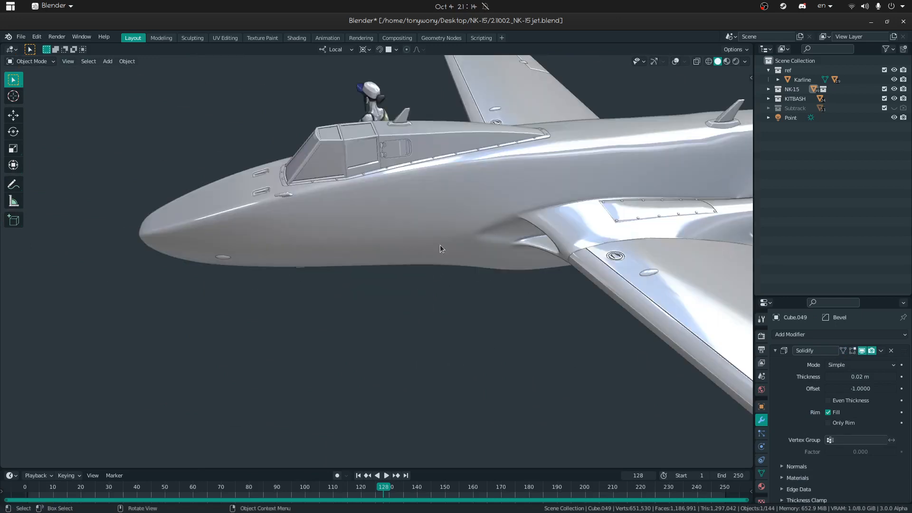
# Step: Examine the canopy, wings, tail surfaces and wing-root intake of the jet for areas that need more detail
pyautogui.moveTo(440, 244); pyautogui.dragTo(393, 247, button='middle')
pyautogui.hotkey('shift', '`')
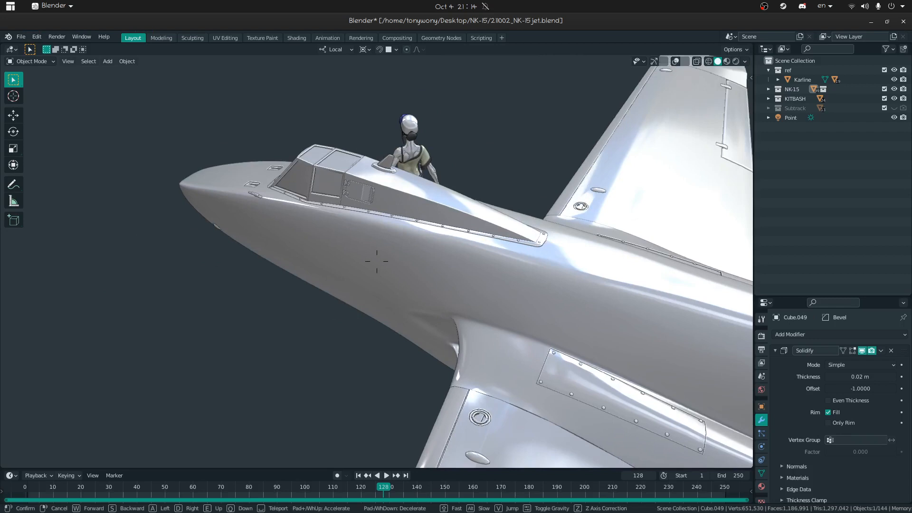
pyautogui.press('s')
pyautogui.press('q')
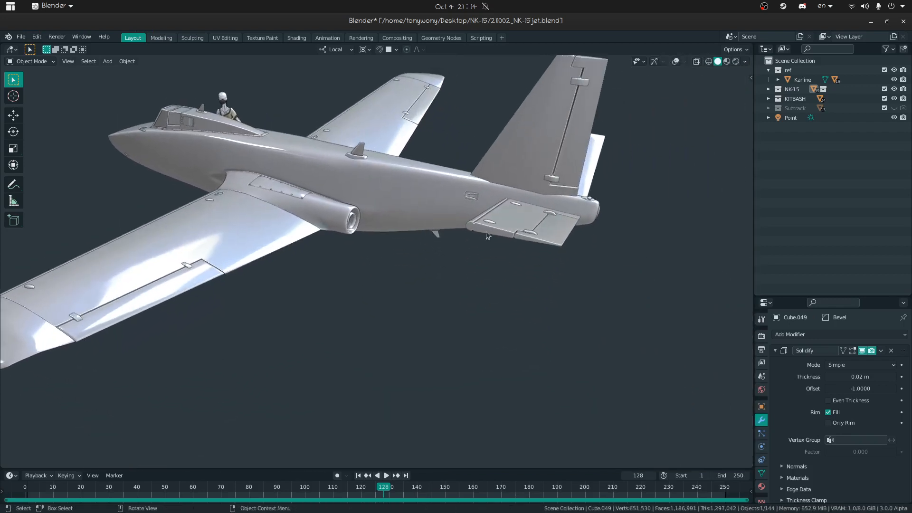
pyautogui.click(486, 233)
pyautogui.hotkey('shift', '`')
pyautogui.press('w')
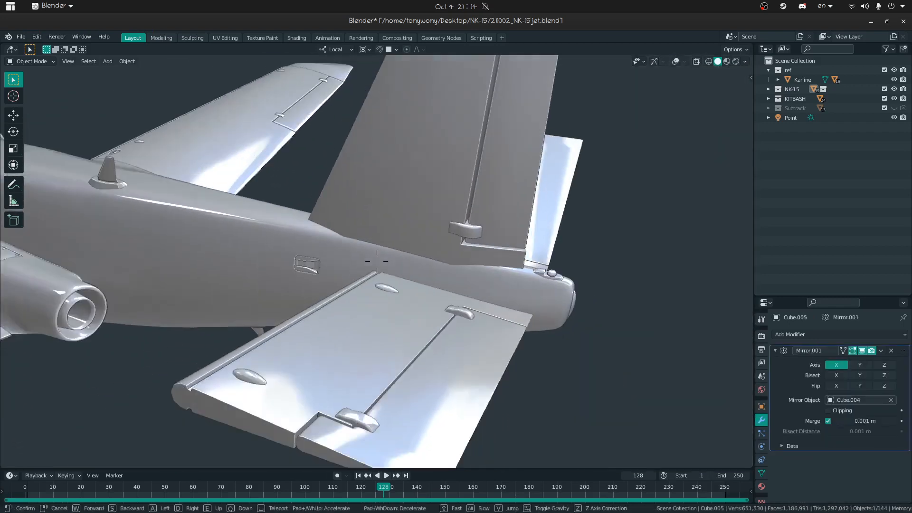
pyautogui.press('s')
pyautogui.click(377, 261)
pyautogui.click(373, 260)
pyautogui.hotkey('shift', '`')
pyautogui.press('e')
pyautogui.click(377, 261)
pyautogui.press('super')
pyautogui.press('super')
pyautogui.moveTo(228, 254); pyautogui.dragTo(346, 213, button='middle')
pyautogui.press('w')
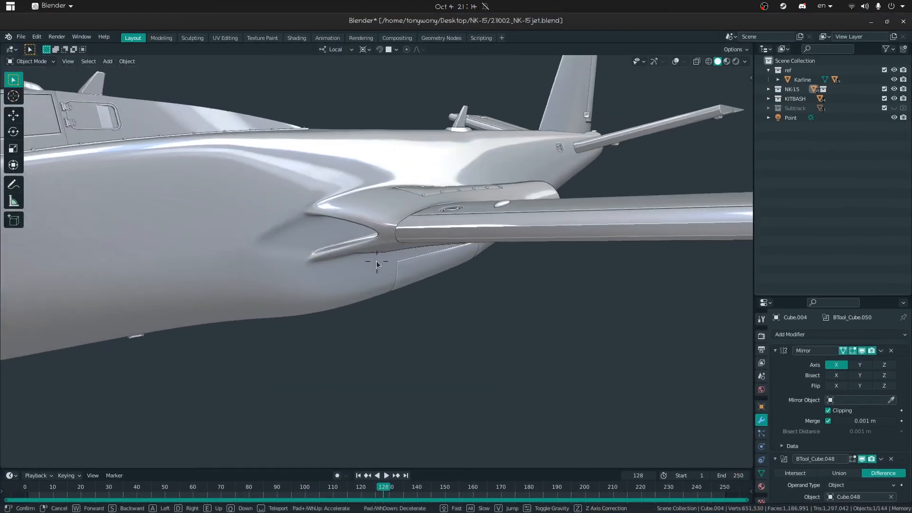
pyautogui.click(377, 261)
# Step: Switch to Firefox and run an image search for "cessna tail 172" in a new tab
pyautogui.press('super')
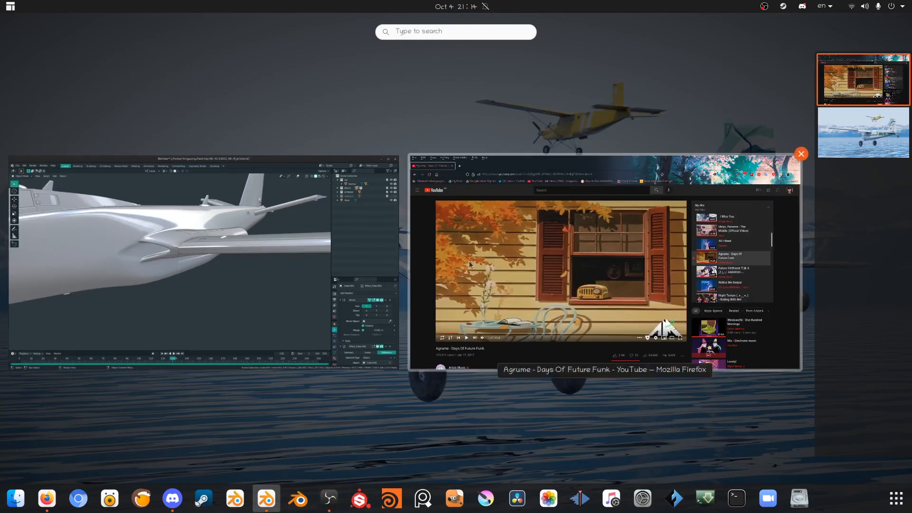
pyautogui.click(469, 260)
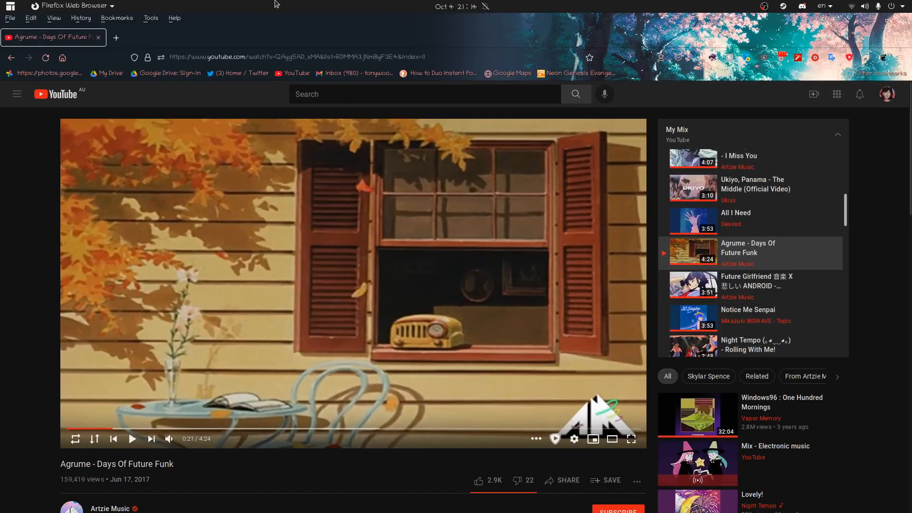
pyautogui.click(118, 38)
pyautogui.write('cessna tail')
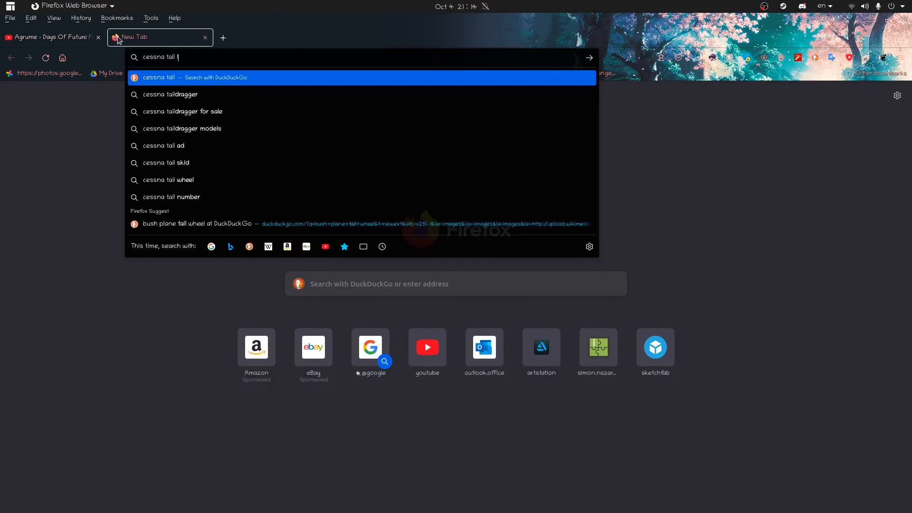
pyautogui.write(' 172')
pyautogui.press('Return')
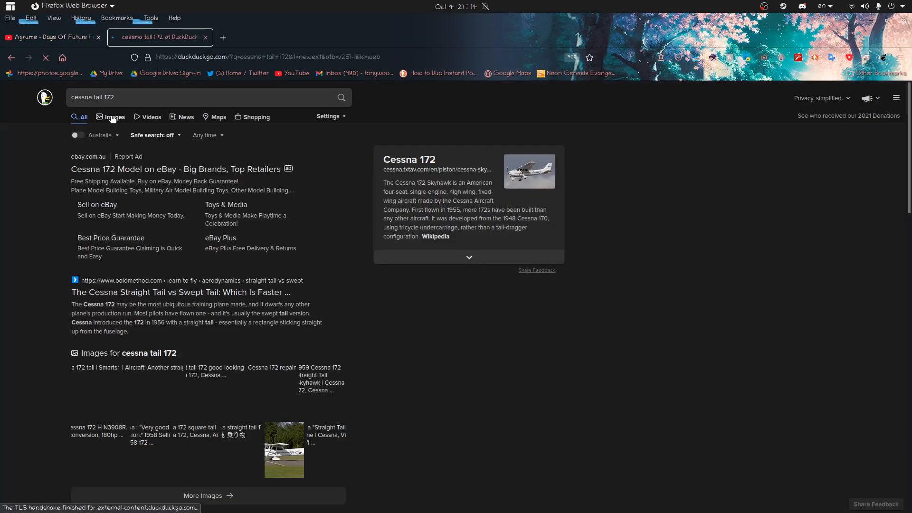
pyautogui.click(112, 117)
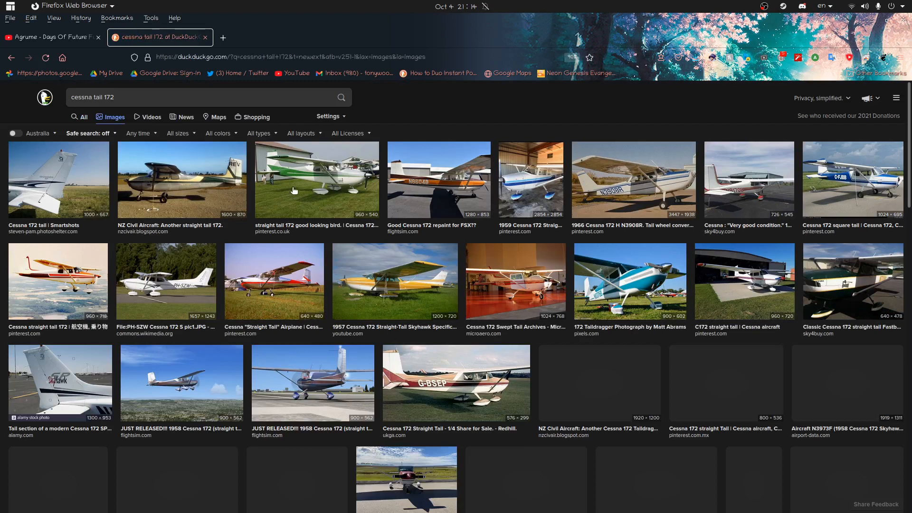
# Step: Look through the Cessna 172 image results, enlarging several photos to study the tail details
pyautogui.click(294, 191)
pyautogui.press('Right')
pyautogui.press('Right')
pyautogui.press('Right')
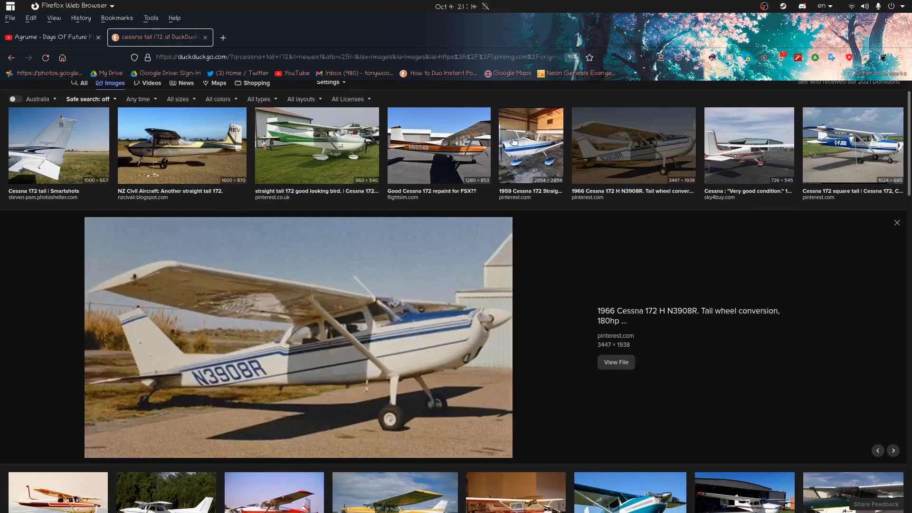
pyautogui.click(514, 141)
pyautogui.scroll(-9, 385, 236)
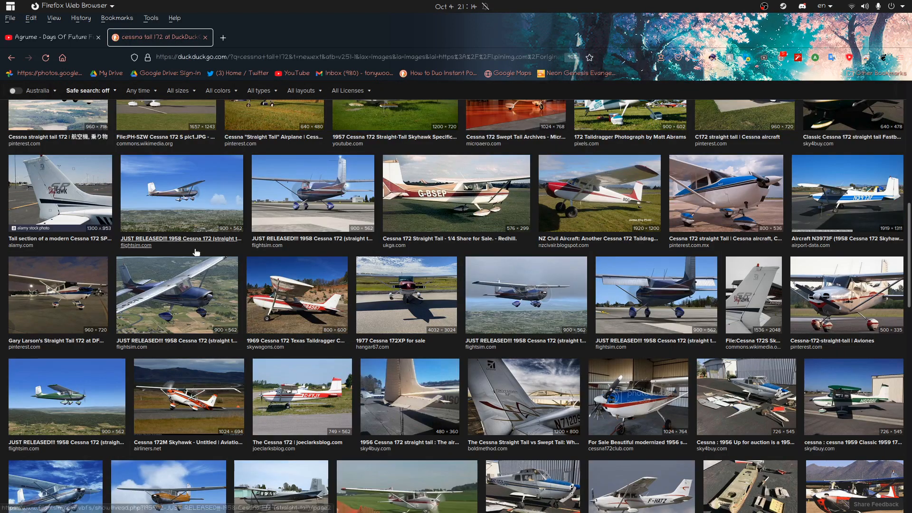
pyautogui.click(414, 179)
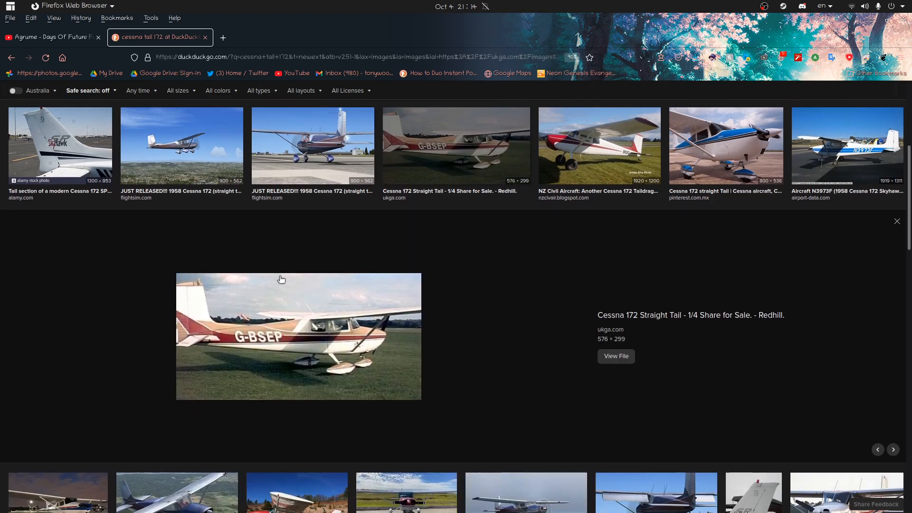
pyautogui.click(757, 149)
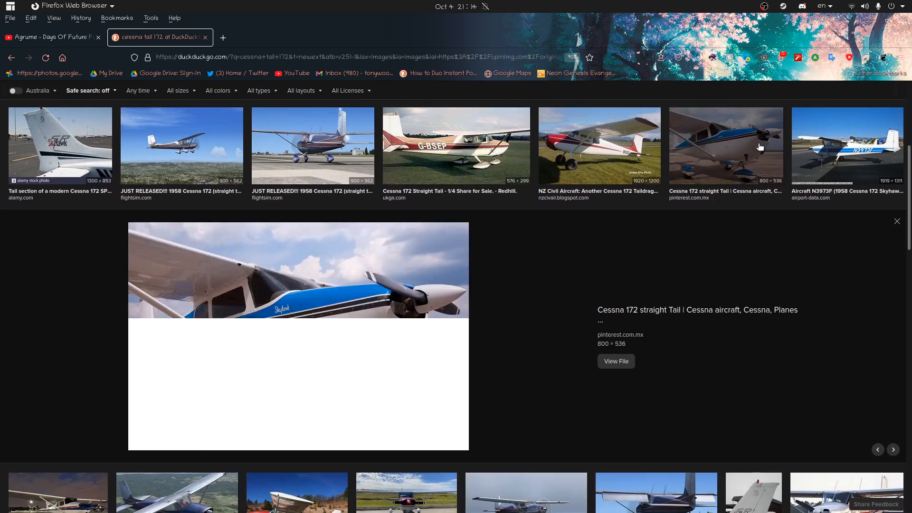
pyautogui.click(884, 133)
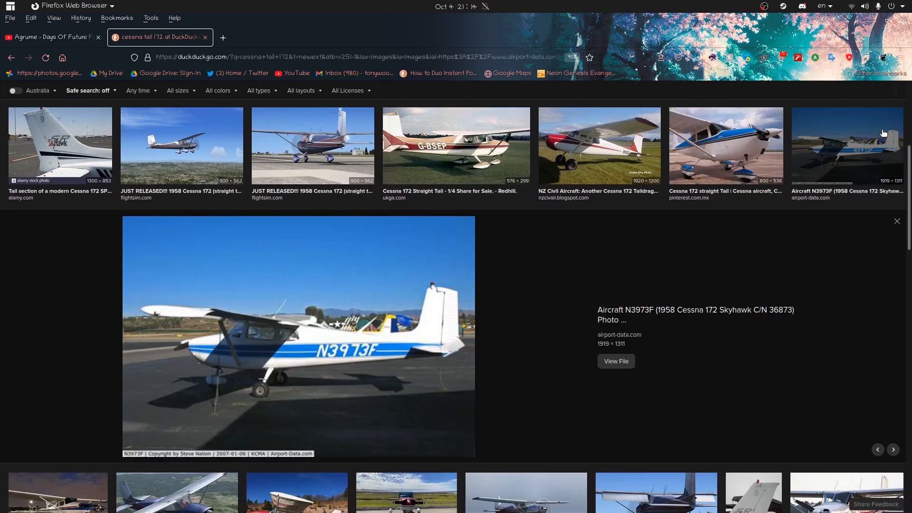
pyautogui.scroll(-10, 809, 145)
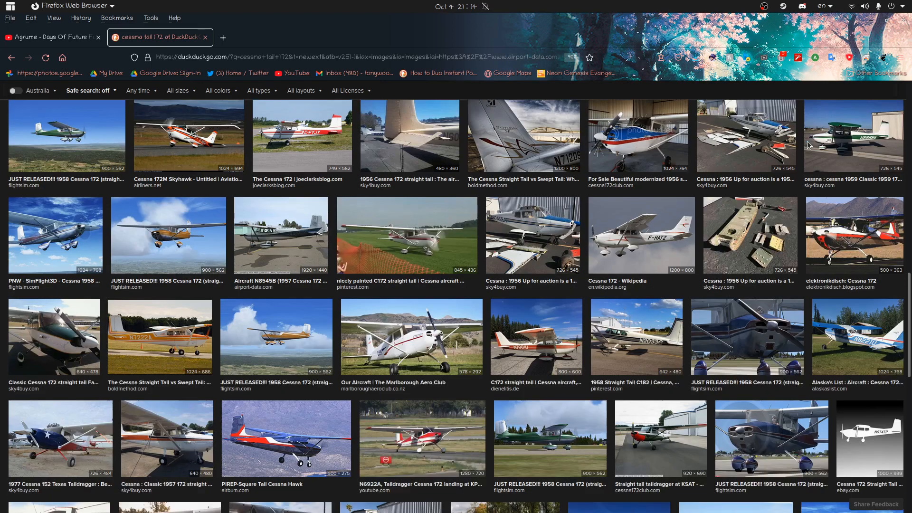
# Step: Enlarge several Cessna 172 results, including the straight-tail photos and the 1956 auction aircraft, to compare their tail parts
pyautogui.click(726, 242)
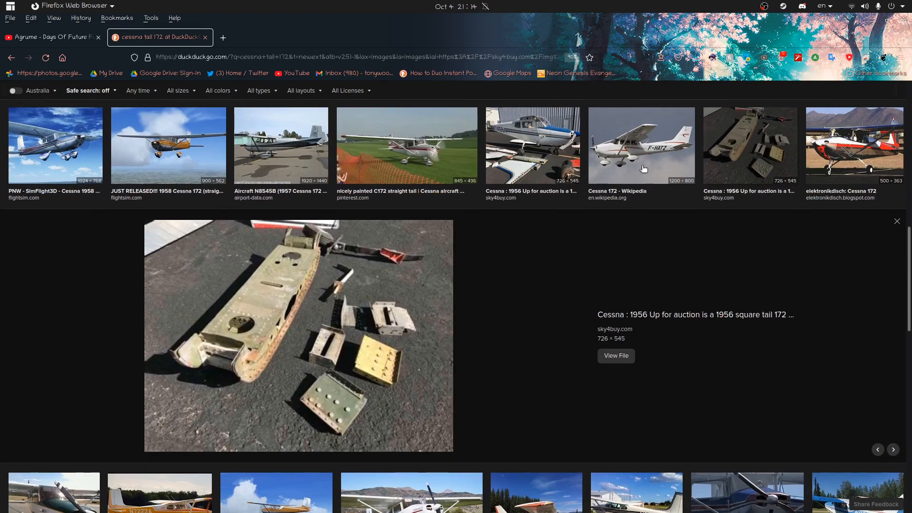
pyautogui.click(610, 168)
pyautogui.click(490, 166)
pyautogui.click(407, 164)
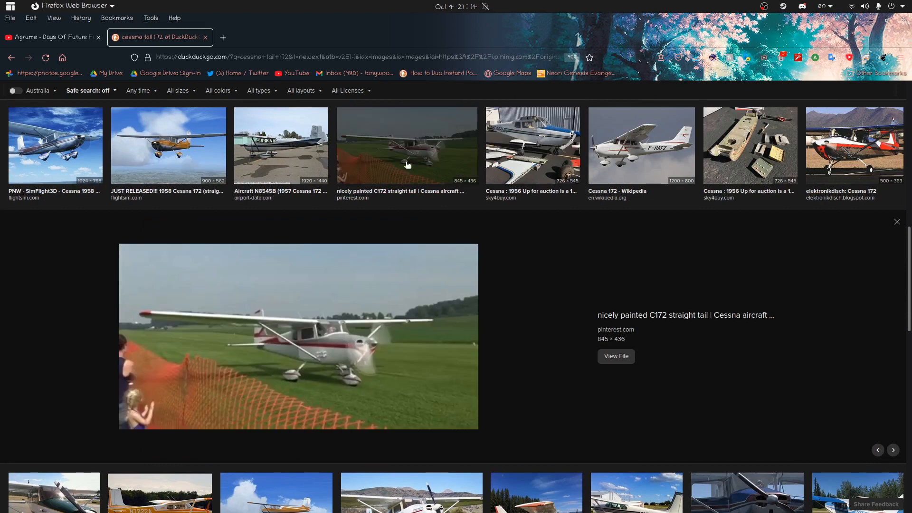
pyautogui.click(493, 161)
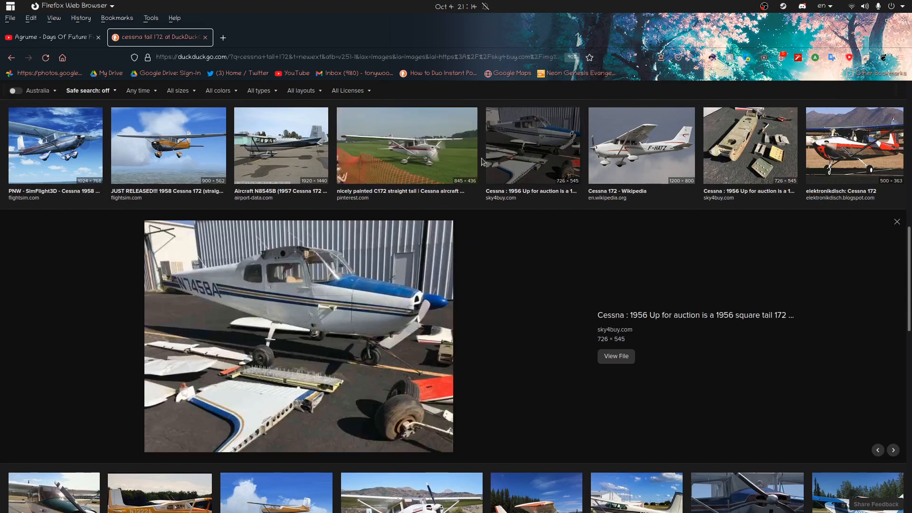
pyautogui.scroll(-5, 463, 161)
pyautogui.scroll(4, 172, 344)
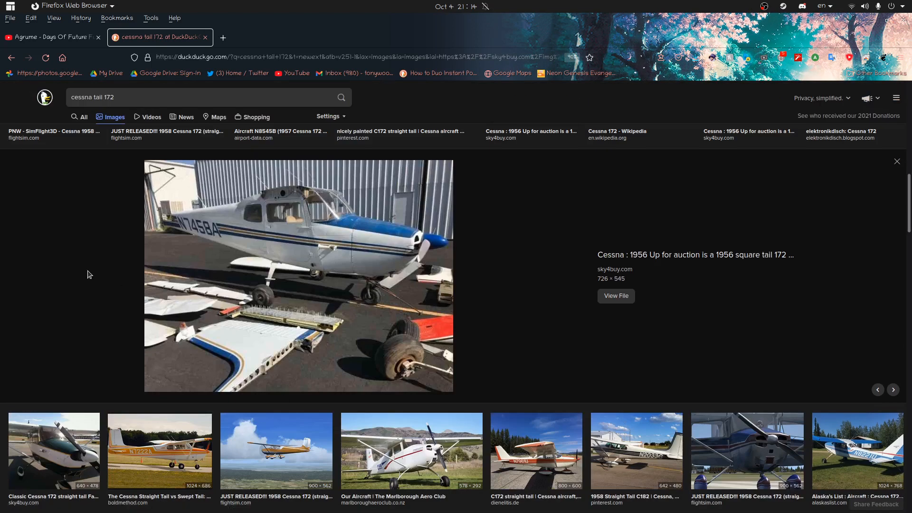
# Step: Open the sky4buy listing for the 1956 square tail Cessna 172 in a new tab and read its introduction
pyautogui.middleClick(723, 254)
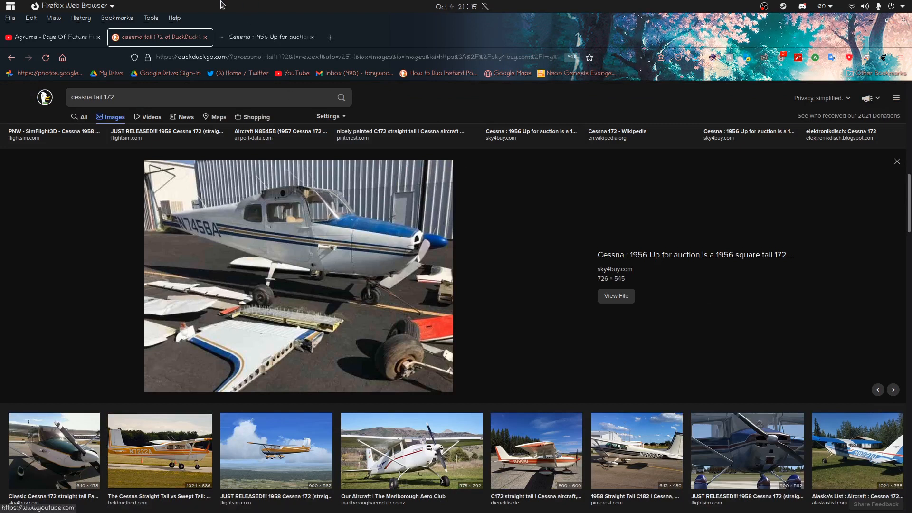
pyautogui.click(289, 38)
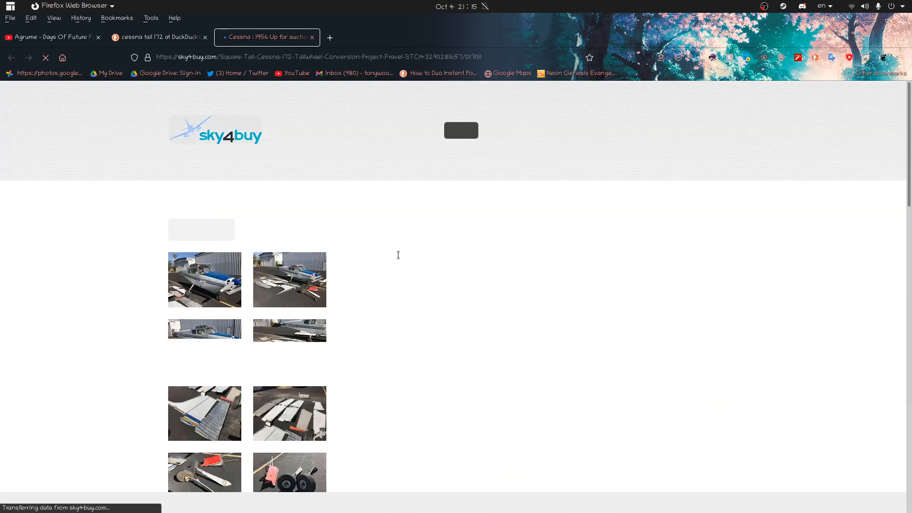
pyautogui.scroll(-3, 394, 260)
pyautogui.moveTo(402, 250); pyautogui.dragTo(501, 251)
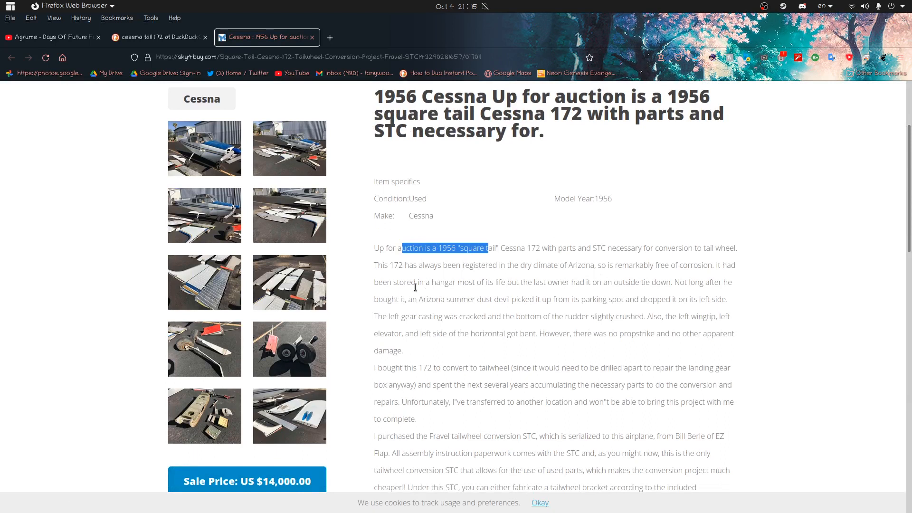
# Step: View the listing's enlarged photos of the dismantled parts, including the close-up of the tail fin and ribbed rudder
pyautogui.click(266, 215)
pyautogui.click(274, 205)
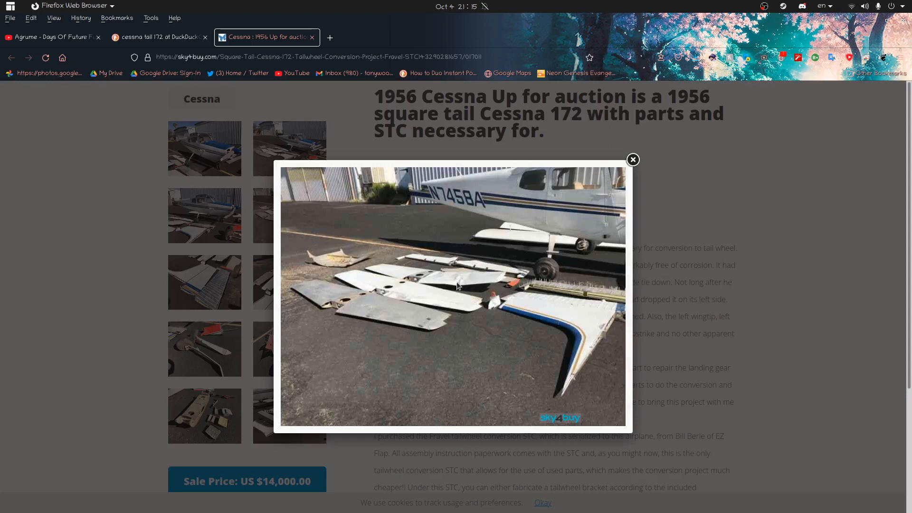
pyautogui.click(209, 143)
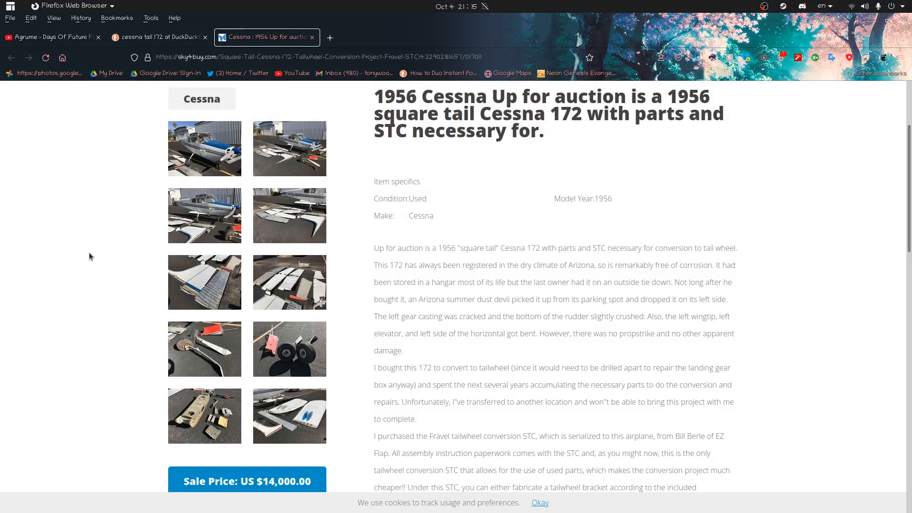
pyautogui.click(219, 410)
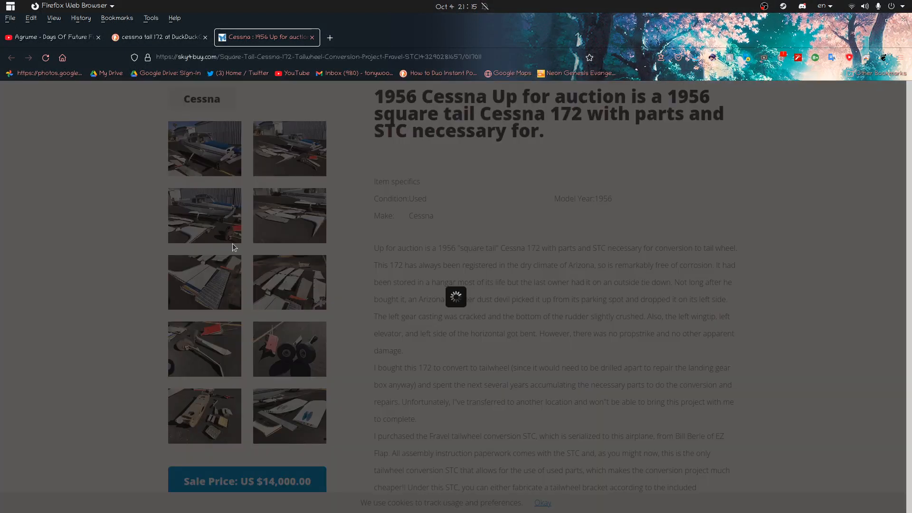
pyautogui.click(171, 267)
pyautogui.click(195, 274)
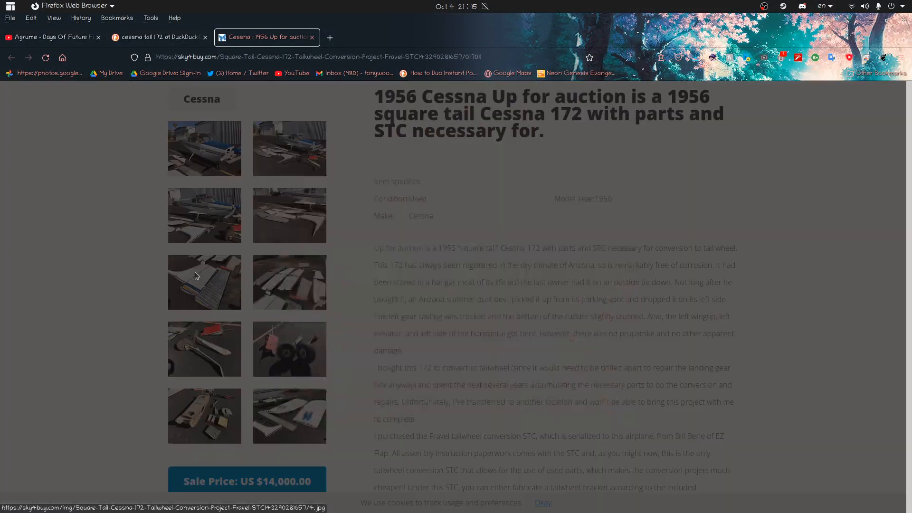
pyautogui.click(150, 274)
pyautogui.click(205, 283)
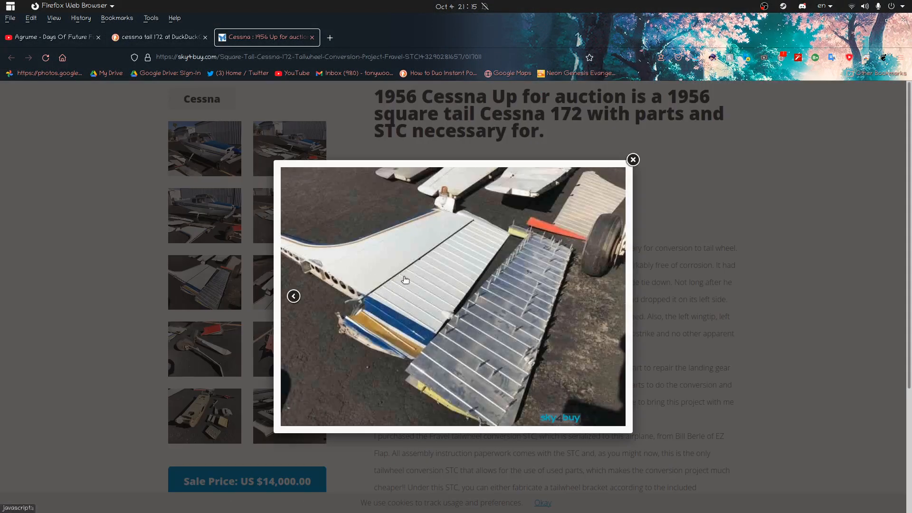
# Step: Go through more listing photos showing the loose control surfaces, the landing gear legs and the whole aircraft
pyautogui.click(192, 211)
pyautogui.click(209, 203)
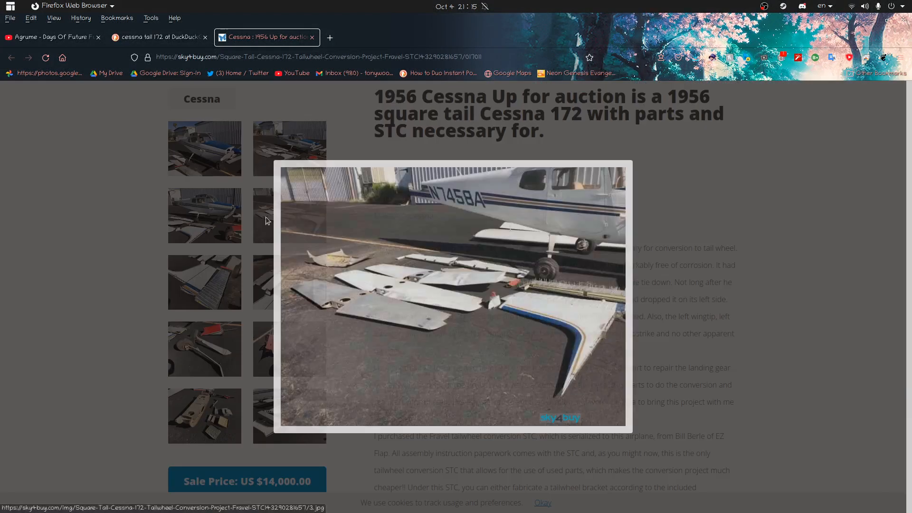
pyautogui.click(183, 294)
pyautogui.click(198, 335)
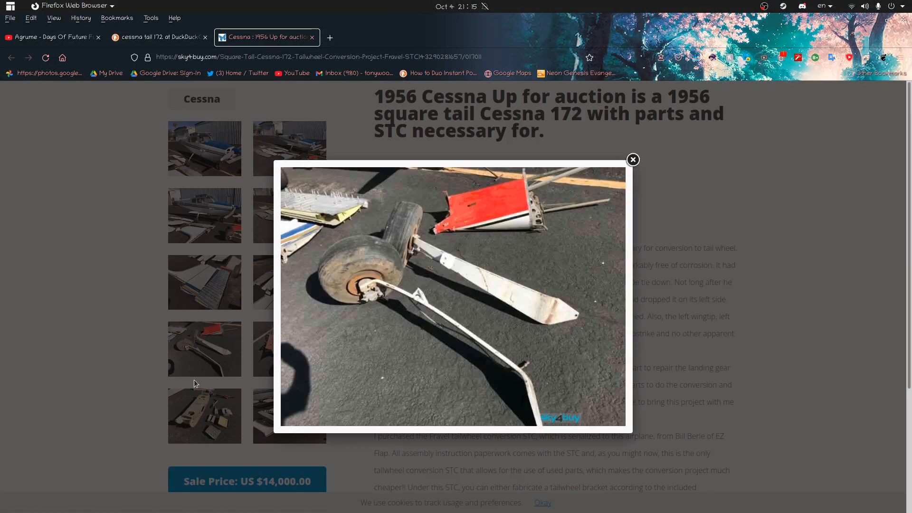
pyautogui.click(197, 200)
pyautogui.click(257, 150)
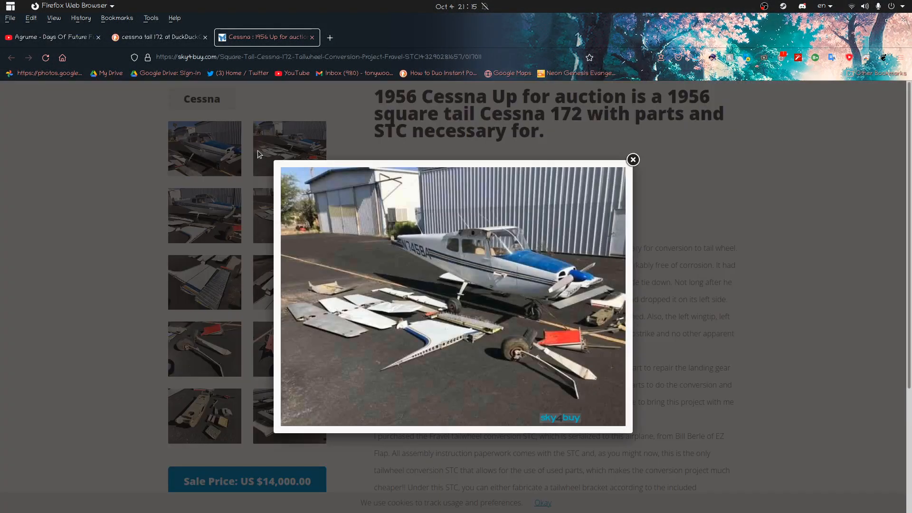
pyautogui.click(237, 150)
# Step: Read the rest of the auction description down to the list of damage and included parts
pyautogui.scroll(-10, 254, 188)
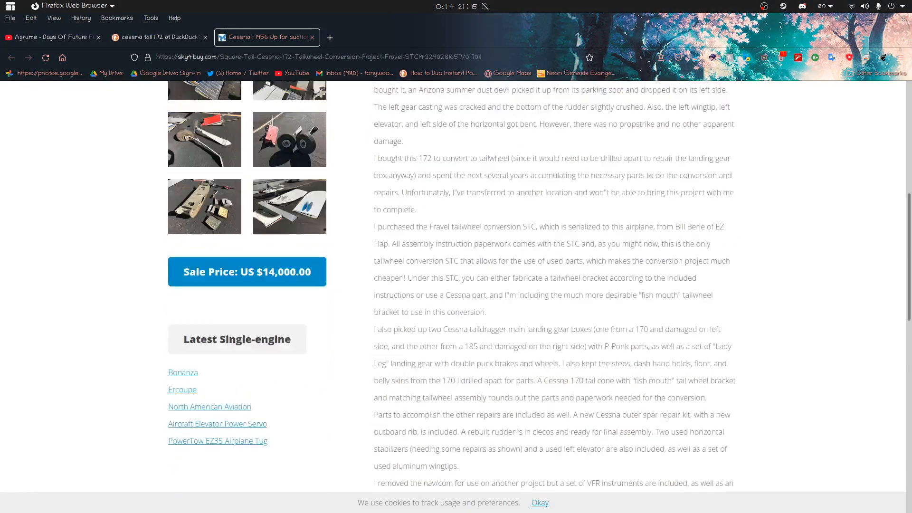
pyautogui.scroll(-7, 254, 187)
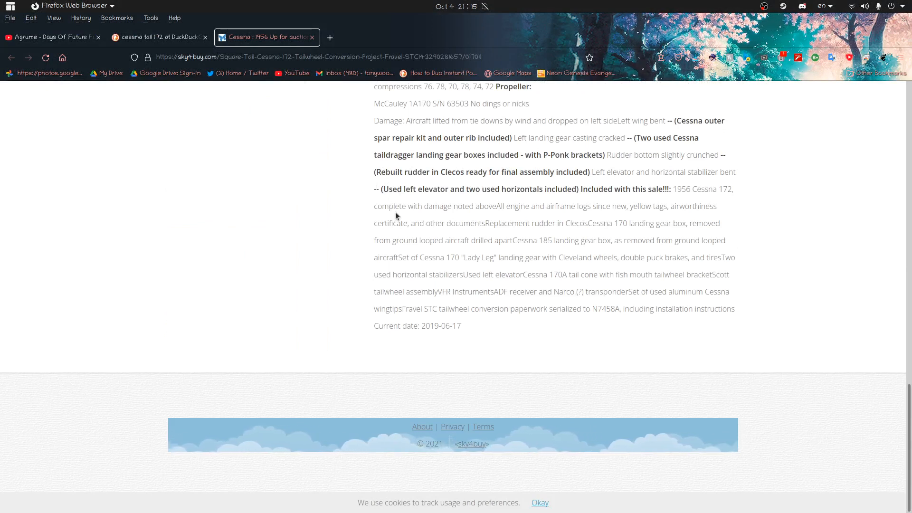
pyautogui.moveTo(415, 207); pyautogui.dragTo(509, 208)
pyautogui.click(332, 211)
# Step: Return to the Cessna tail image results, close the enlarged photo and browse the remaining thumbnails
pyautogui.click(156, 37)
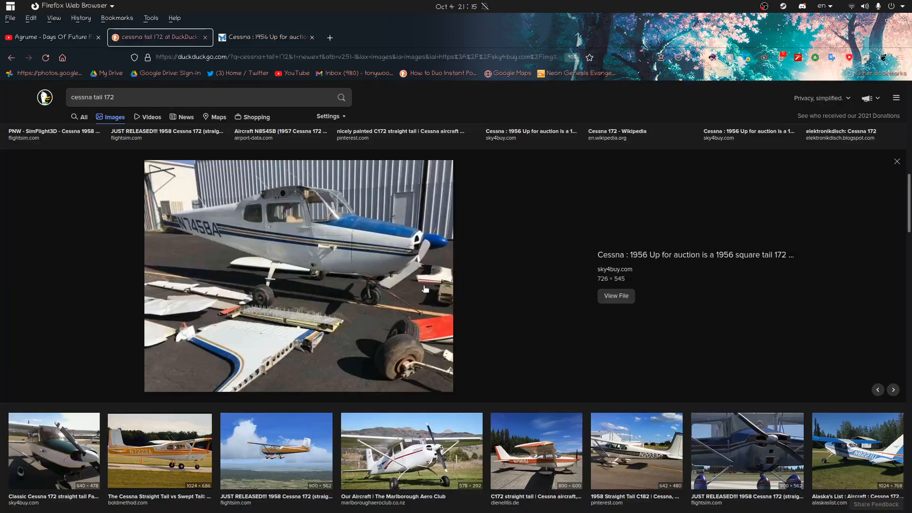
pyautogui.press('Escape')
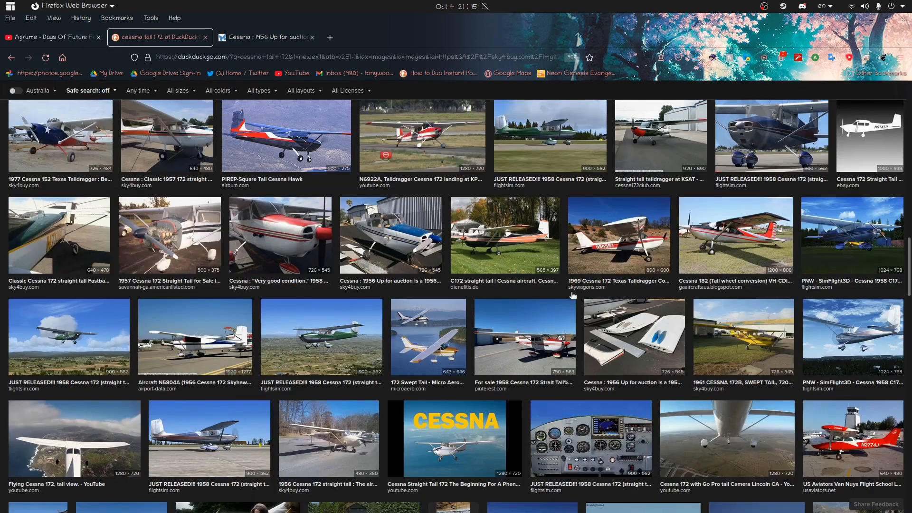
pyautogui.scroll(-4, 593, 279)
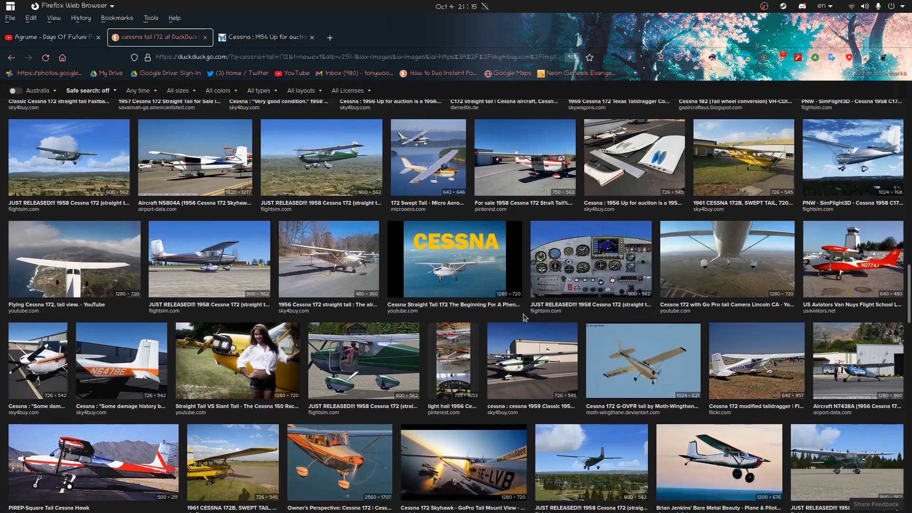
# Step: Replace the image search query with "airplanes tail" and run the search
pyautogui.scroll(20, 441, 266)
pyautogui.click(93, 100)
pyautogui.hotkey('shift', 'Home')
pyautogui.press('BackSpace')
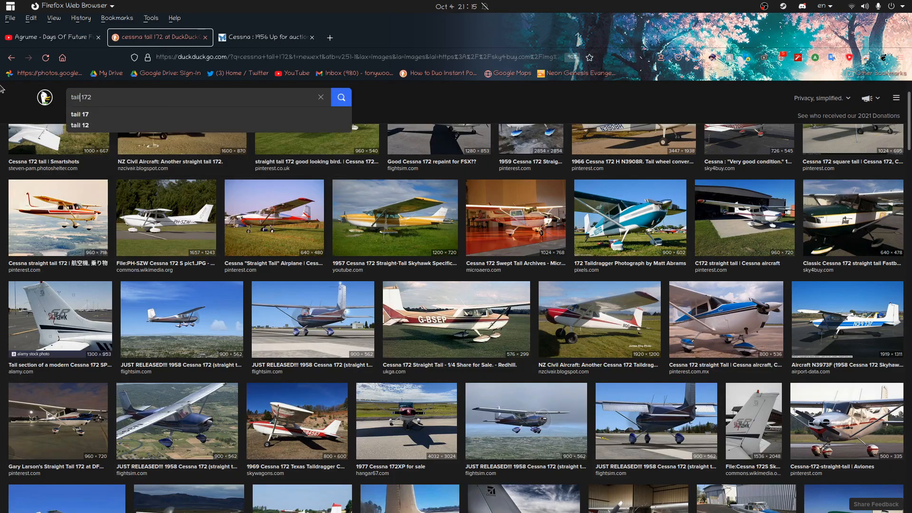
pyautogui.press('BackSpace')
pyautogui.press('BackSpace')
pyautogui.press('BackSpace')
pyautogui.press('BackSpace')
pyautogui.press('BackSpace')
pyautogui.press('BackSpace')
pyautogui.press('BackSpace')
pyautogui.press('BackSpace')
pyautogui.write('a')
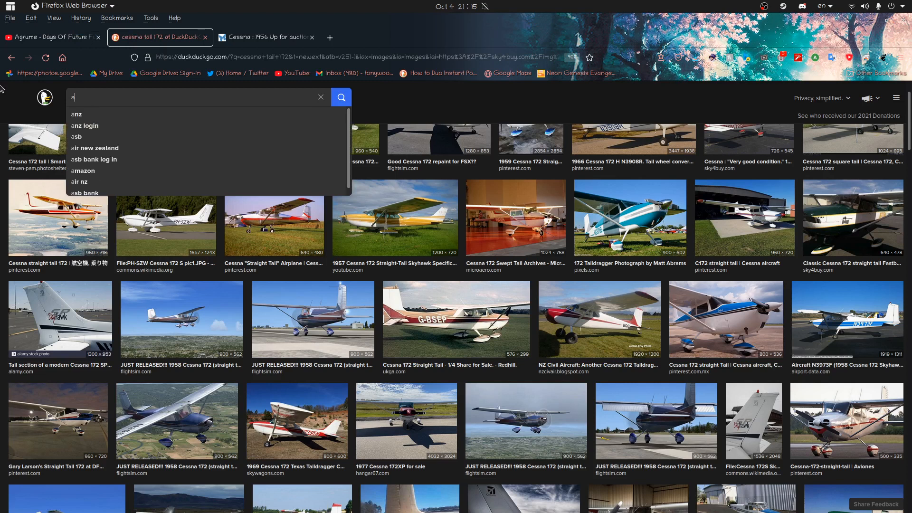
pyautogui.write('irplanes ta')
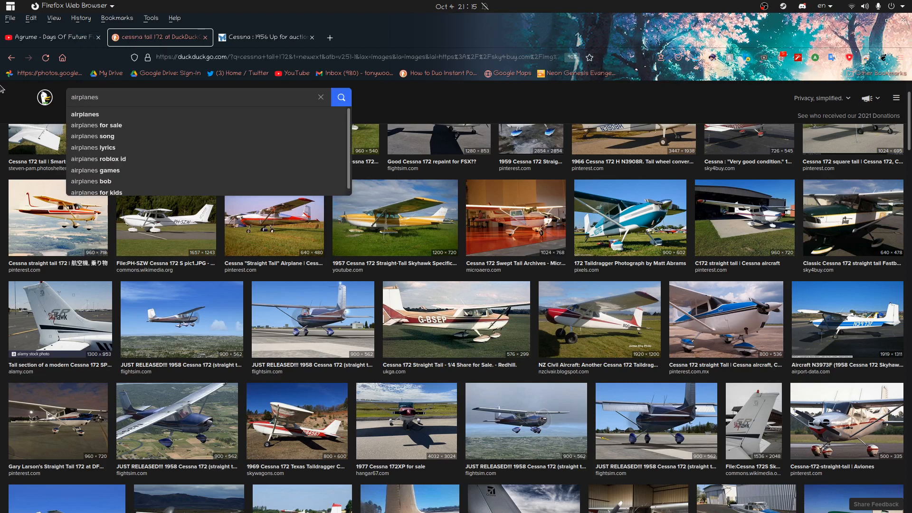
pyautogui.write('il')
pyautogui.press('Return')
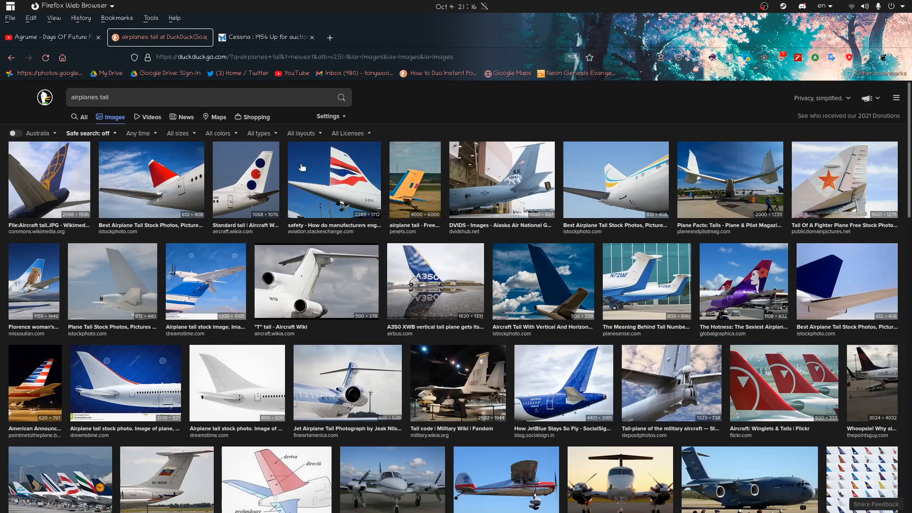
# Step: Examine enlarged images of a fighter plane tail, a T-tail, an airliner tail section and the tail types diagram
pyautogui.click(630, 189)
pyautogui.click(801, 132)
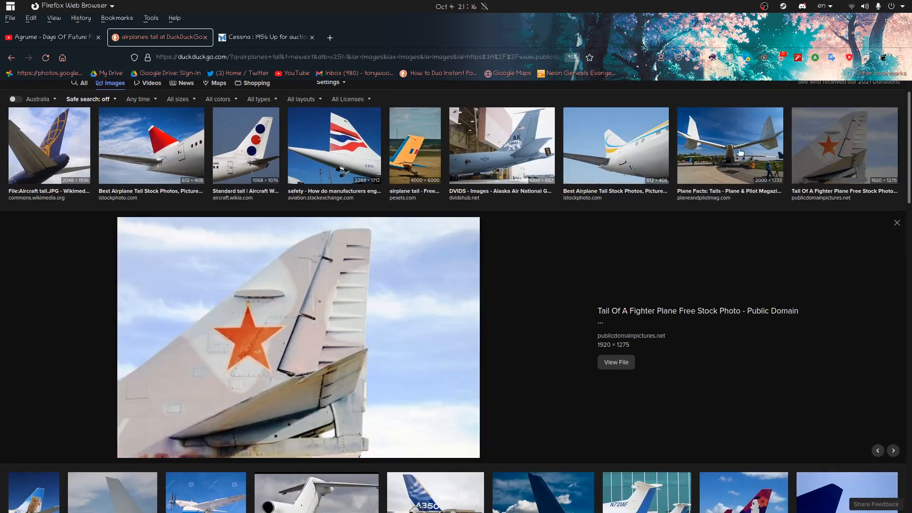
pyautogui.scroll(-4, 421, 298)
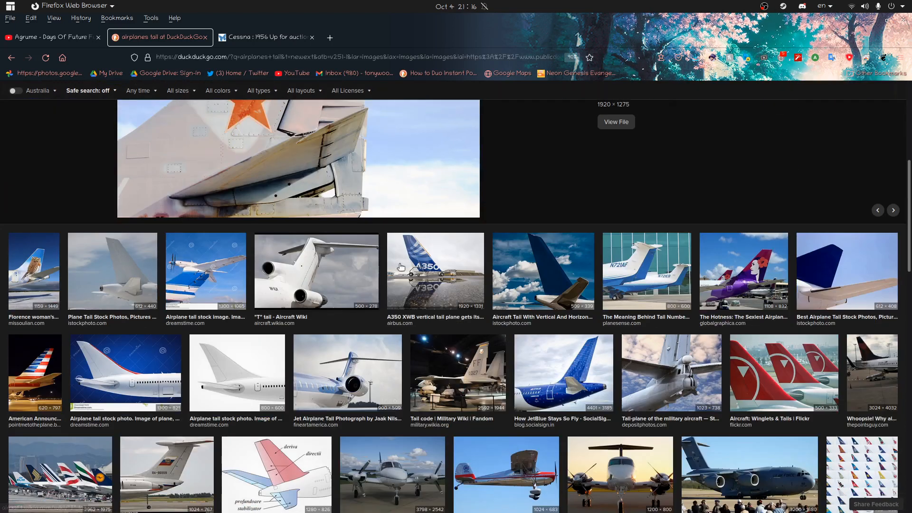
pyautogui.click(306, 275)
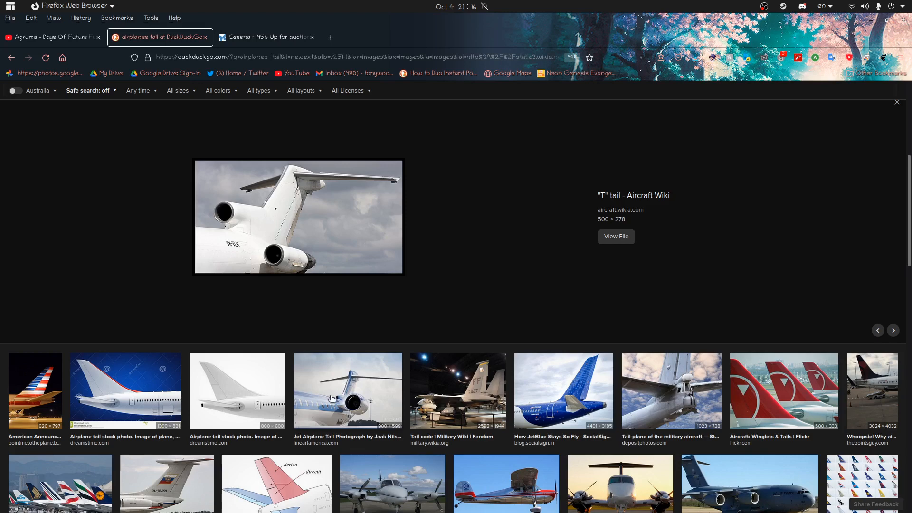
pyautogui.click(250, 401)
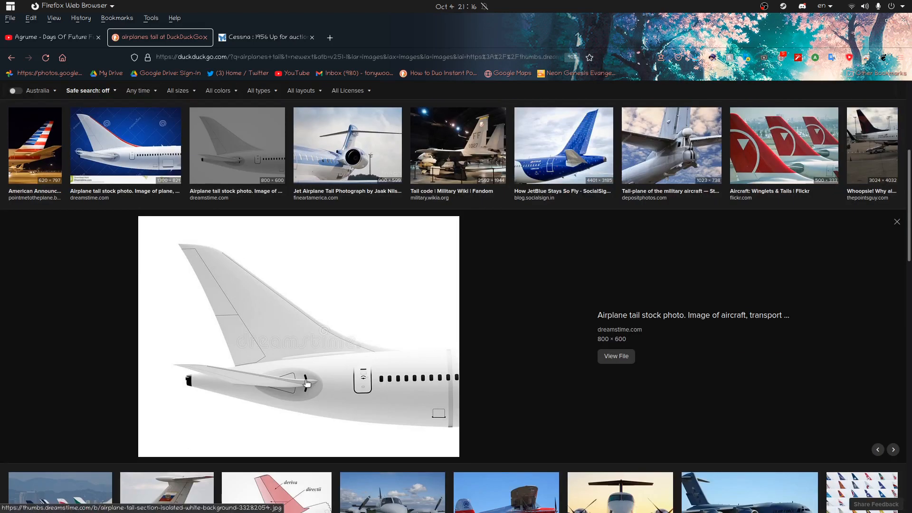
pyautogui.scroll(-6, 307, 383)
pyautogui.click(222, 299)
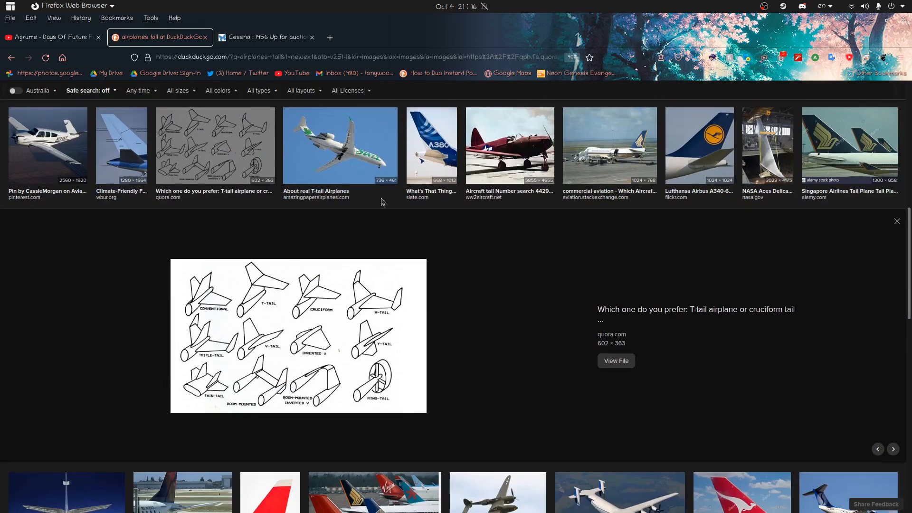
pyautogui.click(455, 157)
pyautogui.click(202, 160)
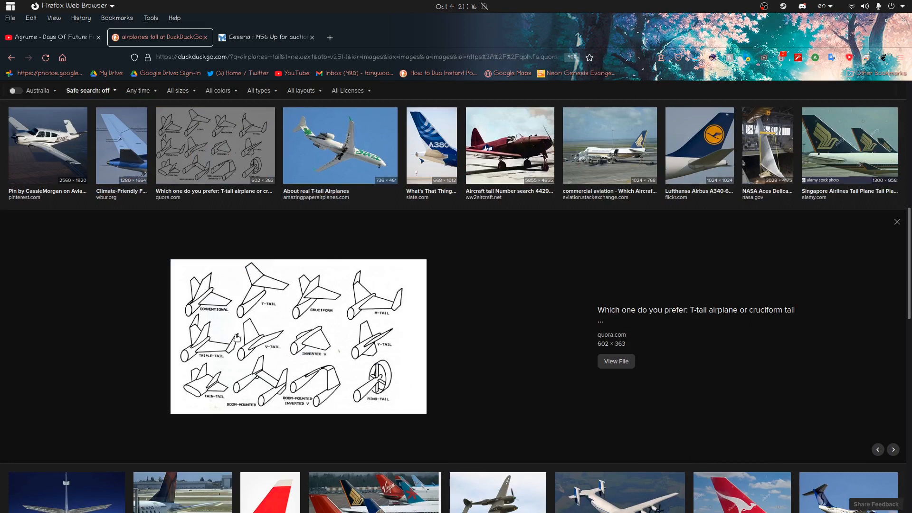
# Step: Browse further tail results, enlarging the Qantas tail, the aircraft with three tail fins and the Cessna 185 survey tail boom
pyautogui.scroll(-2, 486, 391)
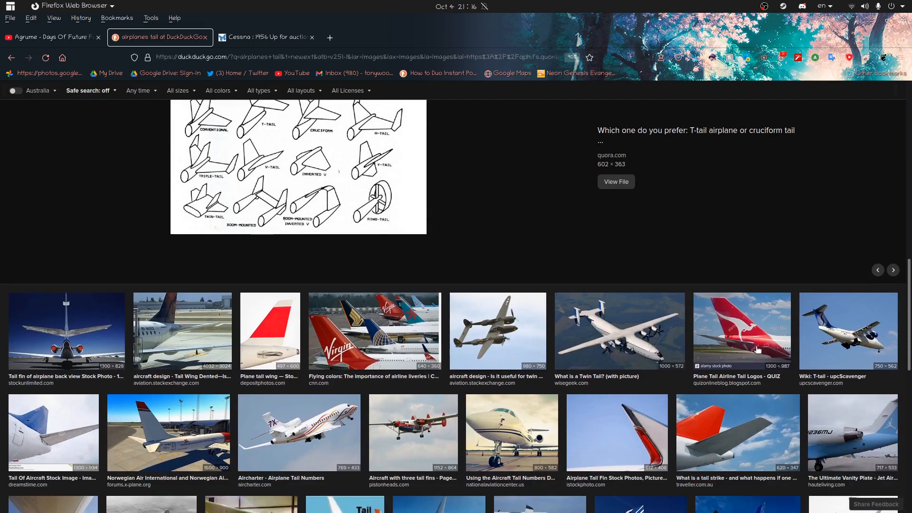
pyautogui.click(764, 328)
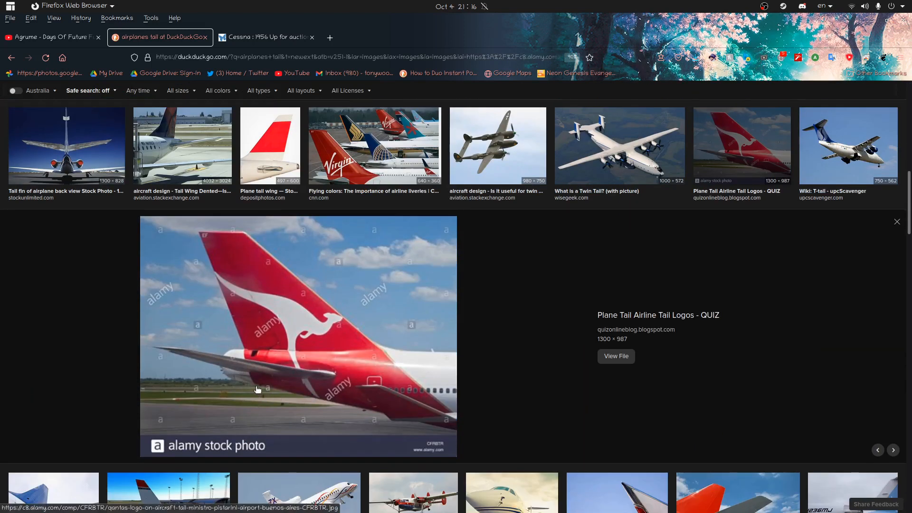
pyautogui.scroll(-4, 279, 335)
pyautogui.click(395, 408)
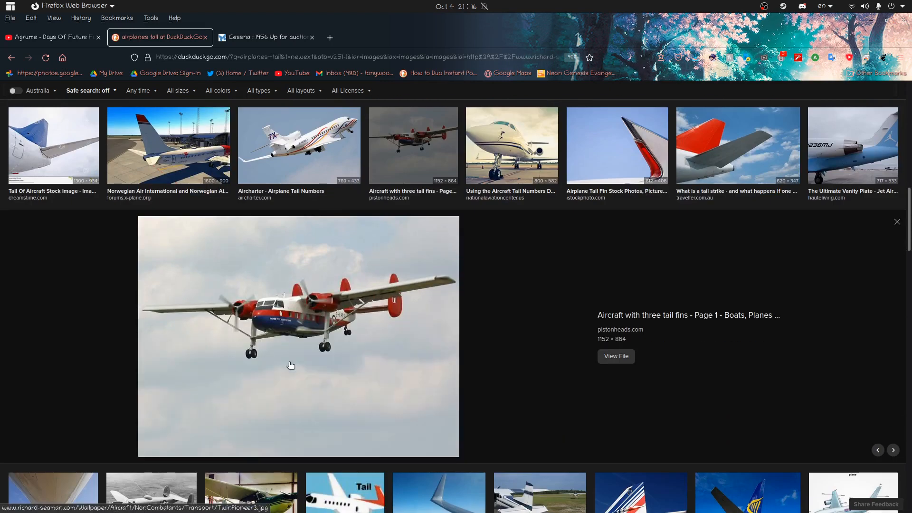
pyautogui.press('Escape')
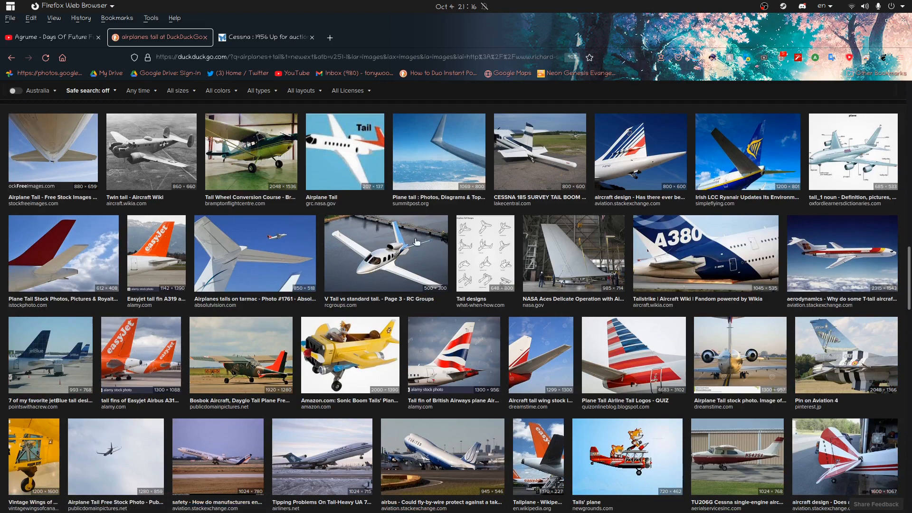
pyautogui.click(532, 139)
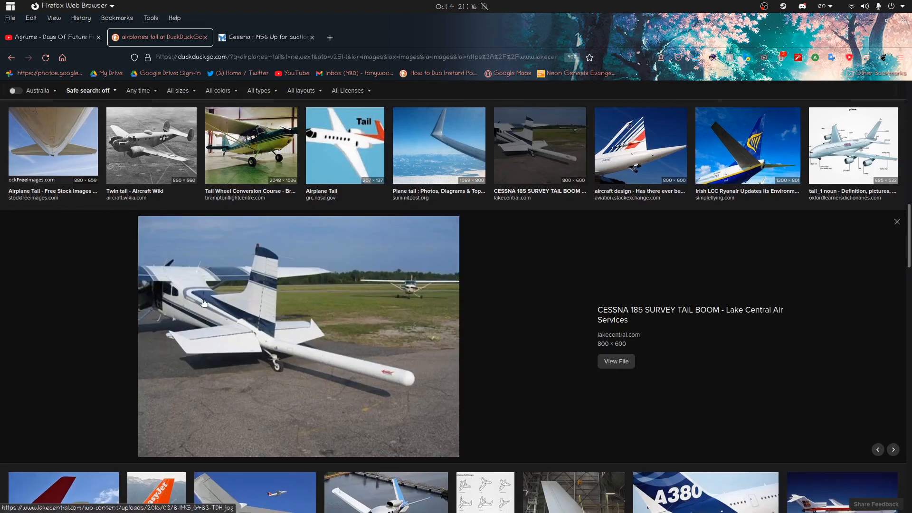
# Step: Open full-size versions of the Cessna 185 survey tail boom photo and the airplane tails on tarmac photo in separate tabs
pyautogui.click(227, 324)
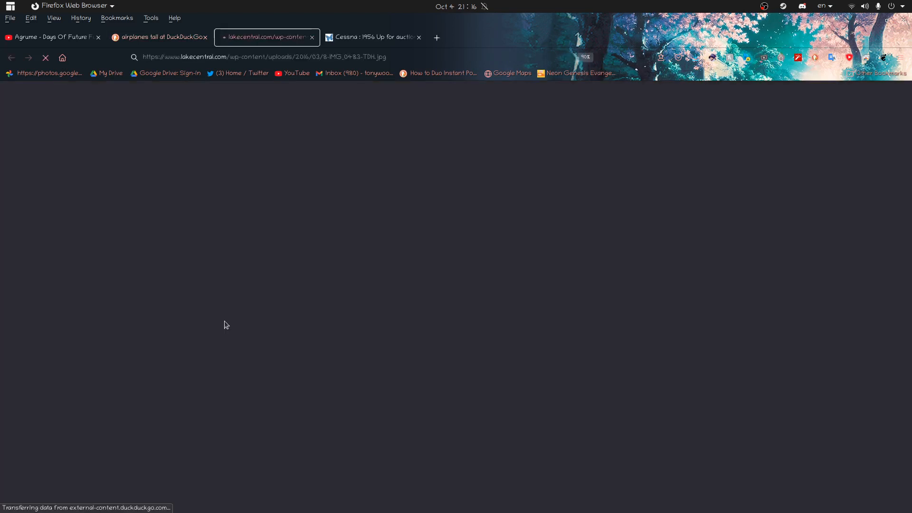
pyautogui.click(162, 36)
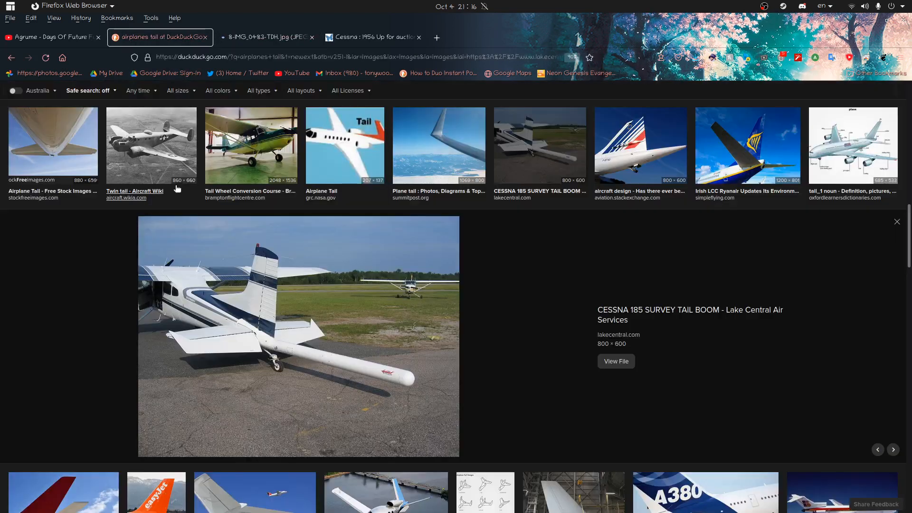
pyautogui.scroll(-5, 106, 138)
pyautogui.scroll(-2, 119, 179)
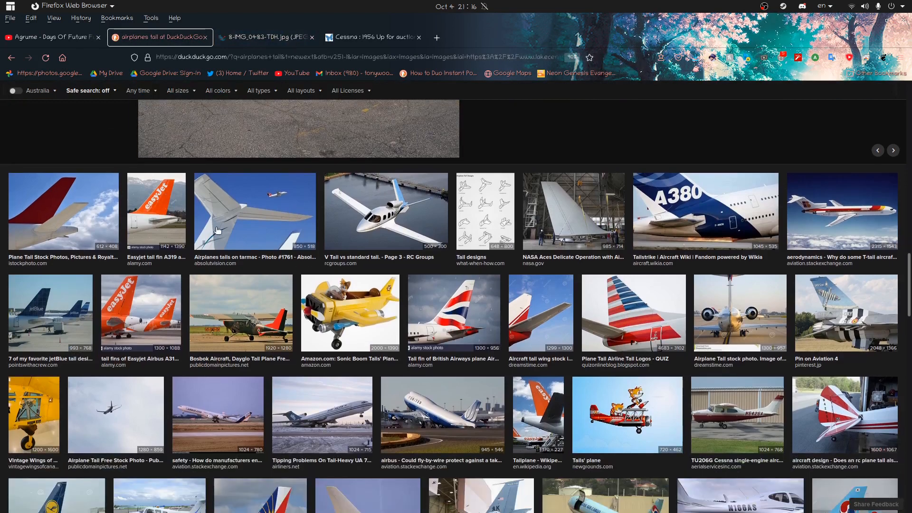
pyautogui.click(221, 227)
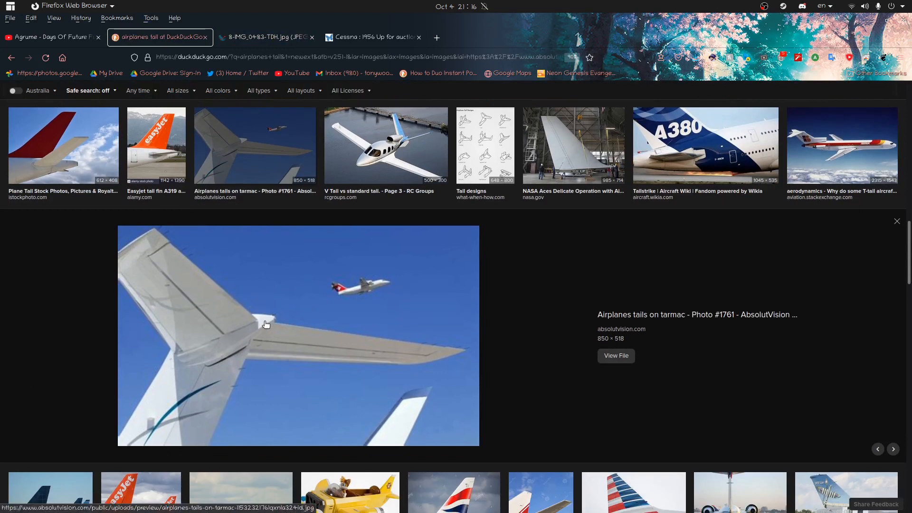
pyautogui.click(202, 348)
# Step: Enlarge the full-size Cessna 185 photo to examine its fin, stabilizers and fuselage joint, and view the full-size tarmac tail photo
pyautogui.click(352, 36)
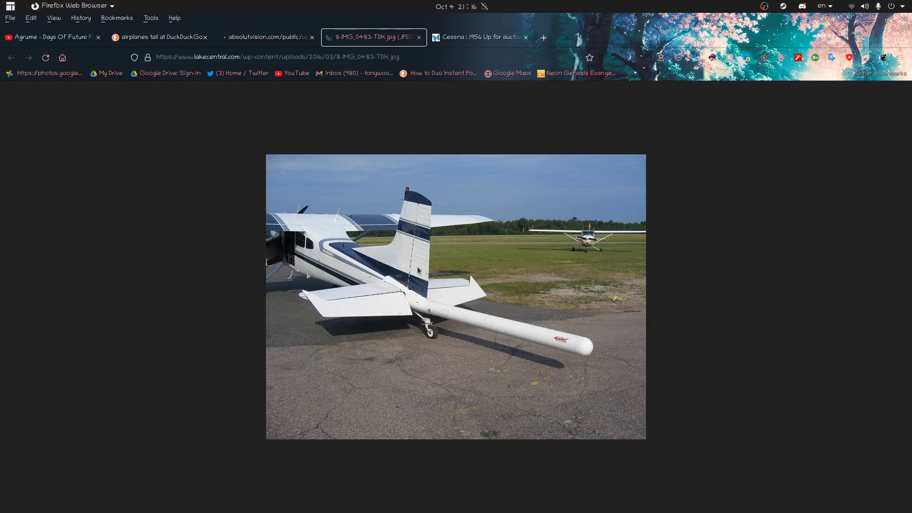
pyautogui.keyDown('ctrl'); pyautogui.scroll(6, 374, 284); pyautogui.keyUp('ctrl')
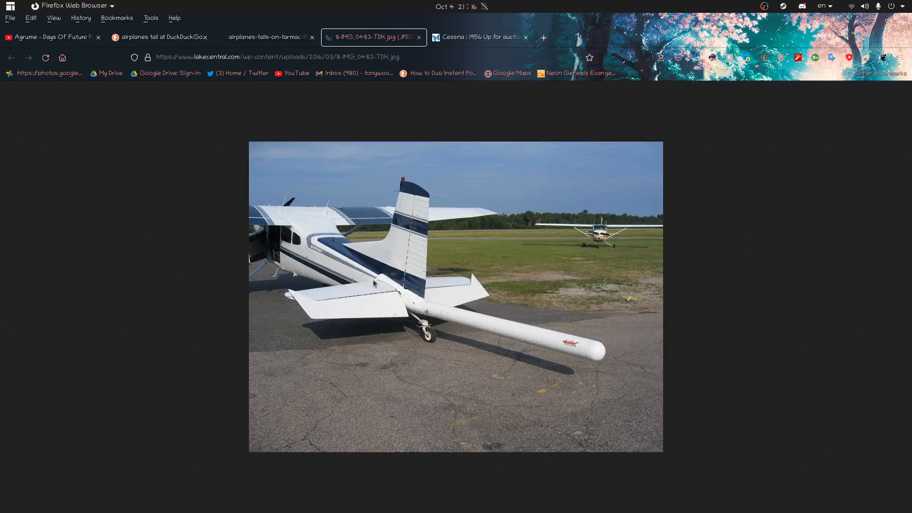
pyautogui.keyDown('ctrl'); pyautogui.scroll(1, 373, 280); pyautogui.keyUp('ctrl')
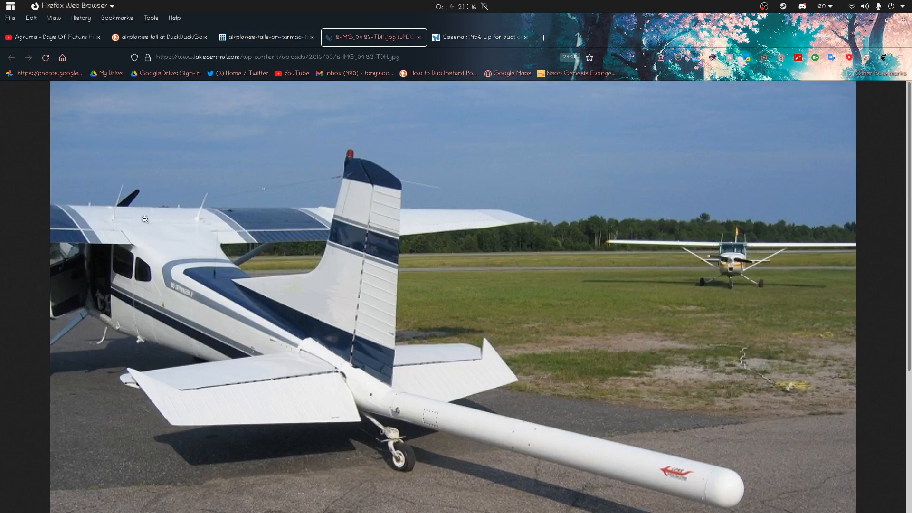
pyautogui.scroll(-3, 262, 399)
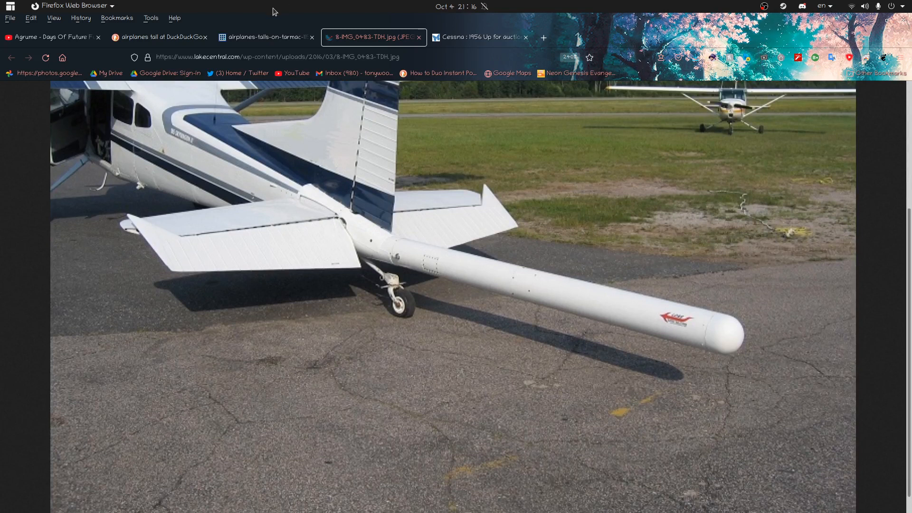
pyautogui.click(233, 37)
# Step: Return to the airplane tail results and browse further, enlarging the British Airways tail fin, the United takeoff photo and a plane tail fin
pyautogui.click(197, 38)
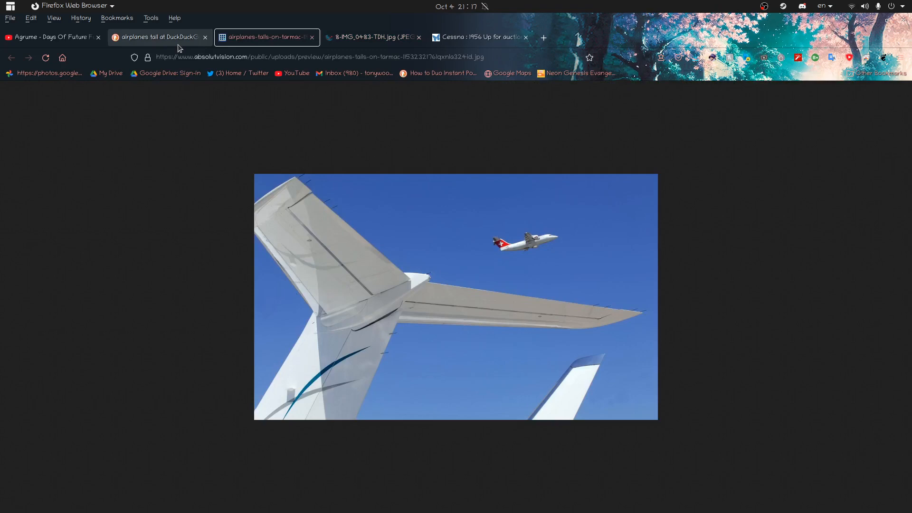
pyautogui.scroll(-5, 451, 350)
pyautogui.click(468, 235)
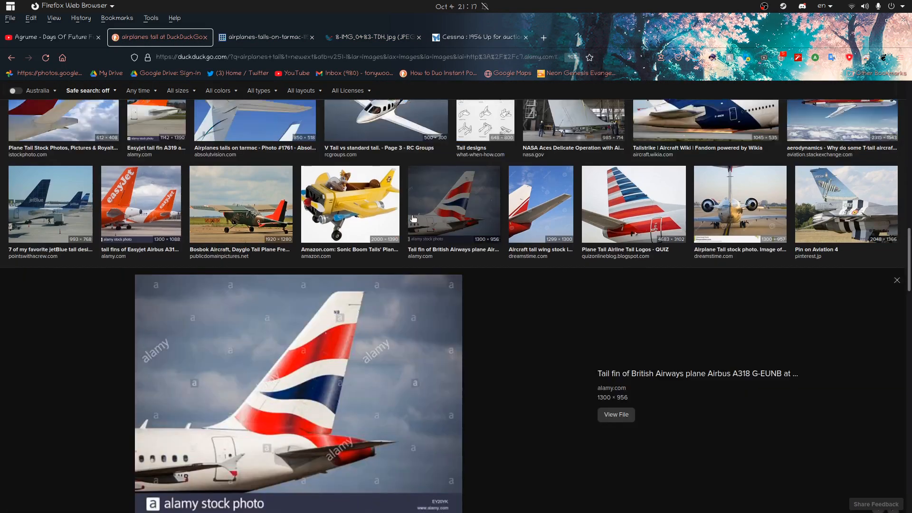
pyautogui.scroll(-7, 445, 309)
pyautogui.click(605, 160)
pyautogui.click(496, 143)
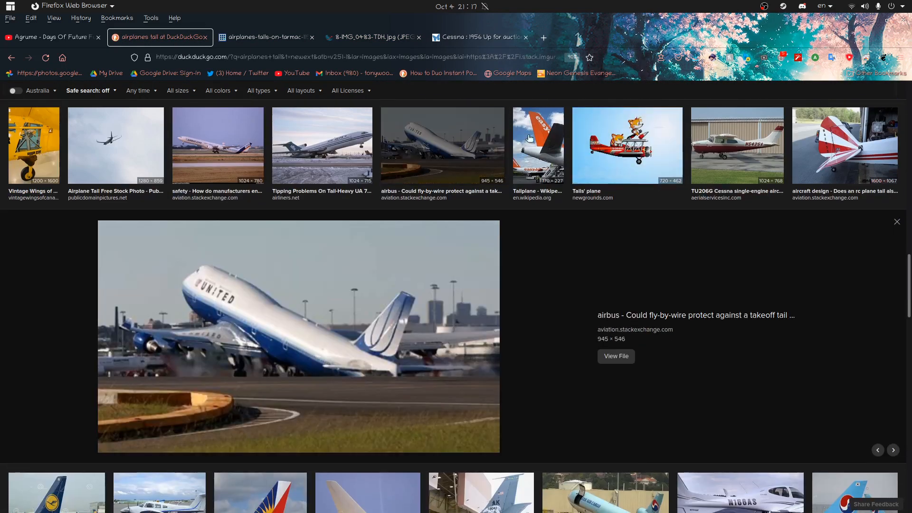
pyautogui.scroll(-5, 407, 228)
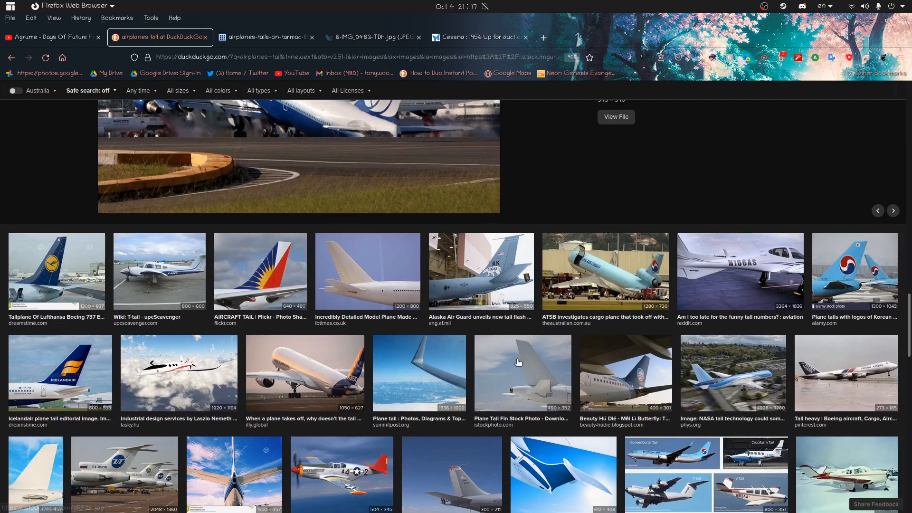
pyautogui.click(519, 363)
pyautogui.scroll(-6, 353, 316)
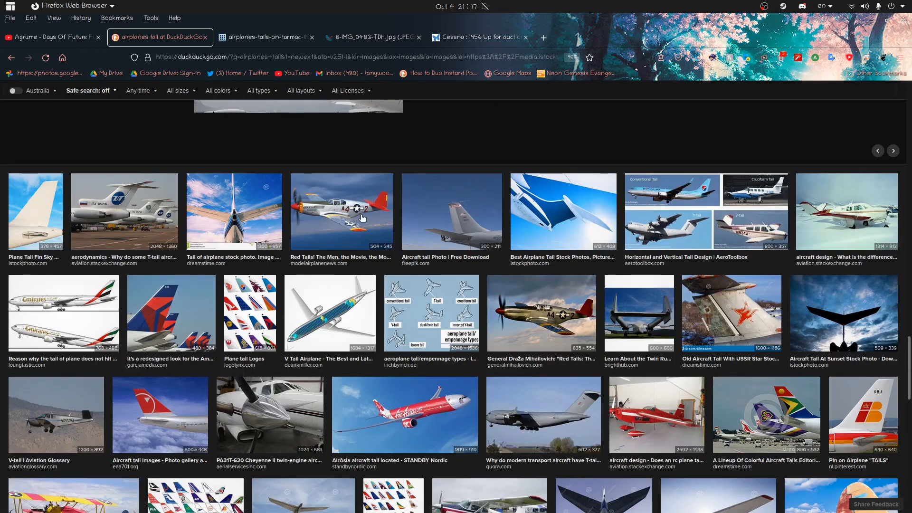
pyautogui.scroll(-9, 207, 400)
# Step: Switch to Blender and examine where the vertical fin and horizontal stabilizers meet the rear fuselage
pyautogui.press('super')
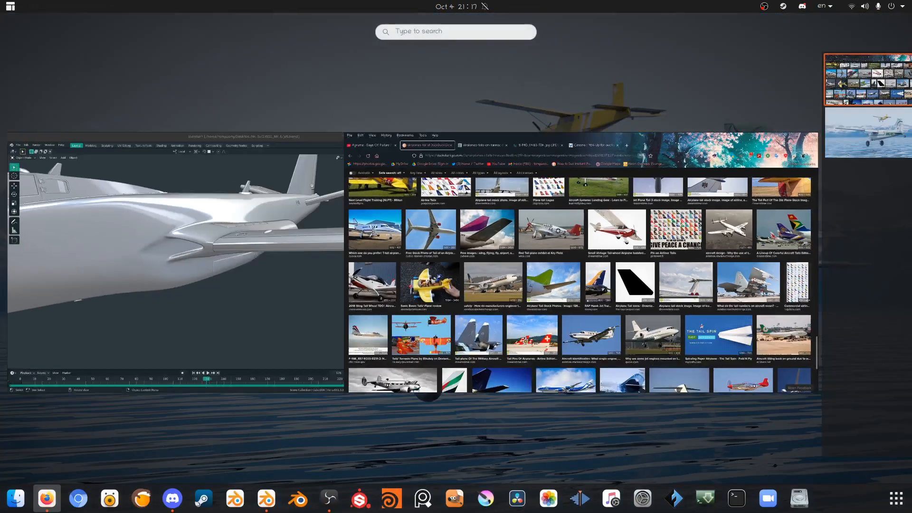
pyautogui.click(276, 287)
pyautogui.moveTo(609, 184); pyautogui.dragTo(527, 259, button='middle')
pyautogui.hotkey('shift', '`')
pyautogui.press('w')
pyautogui.click(377, 261)
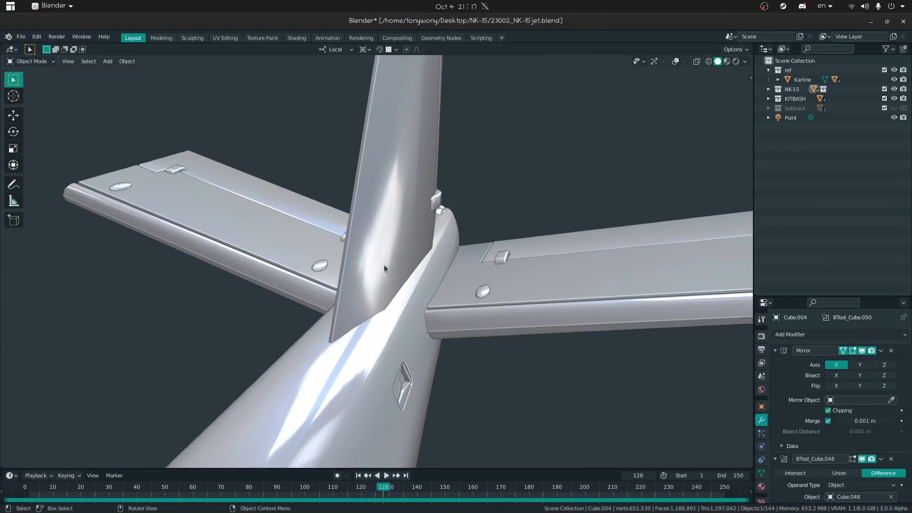
pyautogui.click(468, 290)
pyautogui.moveTo(468, 291); pyautogui.dragTo(545, 200, button='middle')
pyautogui.moveTo(469, 298); pyautogui.dragTo(415, 274, button='middle')
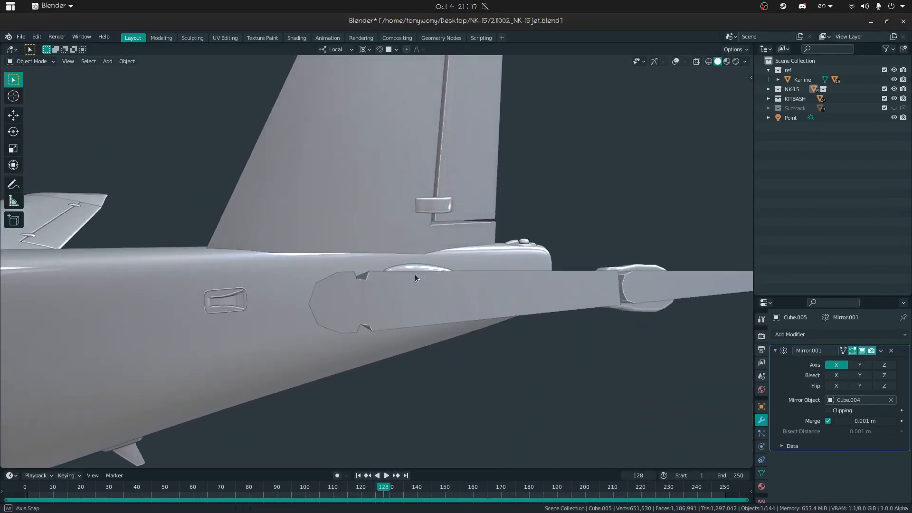
# Step: Turn on the viewport overlays, select the vertical tail fin and hide every other object
pyautogui.click(347, 307)
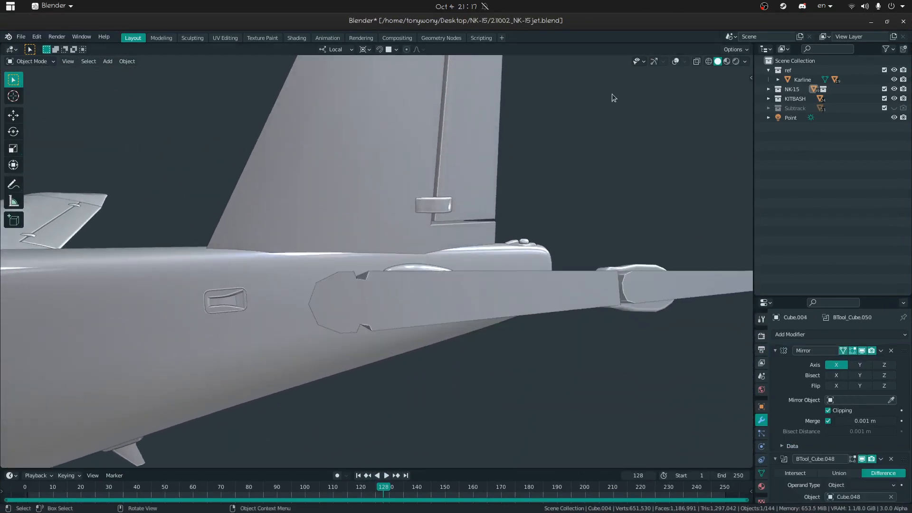
pyautogui.click(675, 61)
pyautogui.click(406, 270)
pyautogui.moveTo(406, 269); pyautogui.dragTo(365, 273, button='middle')
pyautogui.click(304, 270)
pyautogui.click(270, 254)
pyautogui.moveTo(271, 253); pyautogui.dragTo(295, 305, button='middle')
pyautogui.hotkey('shift', 's')
pyautogui.hotkey('shift', 'h')
pyautogui.hotkey('shift', 's')
pyautogui.moveTo(384, 319); pyautogui.dragTo(327, 314, button='middle')
# Step: Duplicate the three bottom faces of the vertical fin in place and separate the copy into its own object
pyautogui.press('Tab')
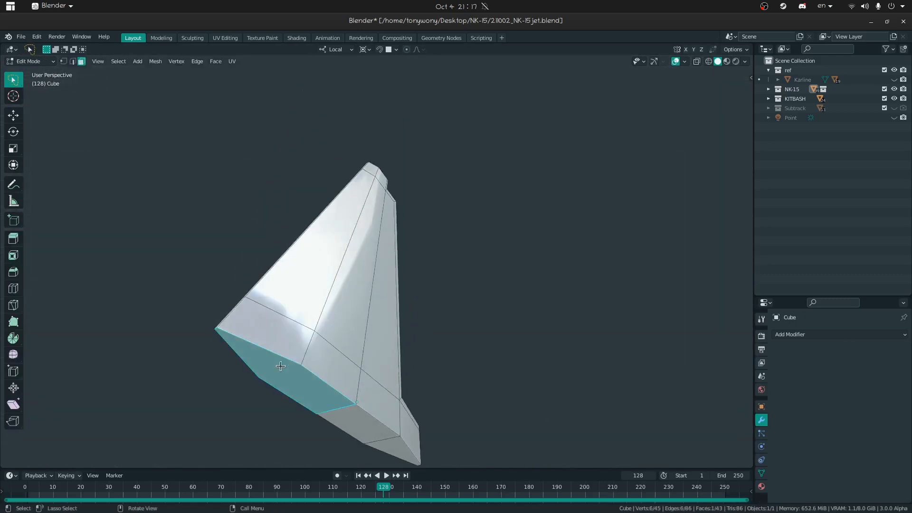
pyautogui.hotkey('shift', 'd')
pyautogui.rightClick(403, 447)
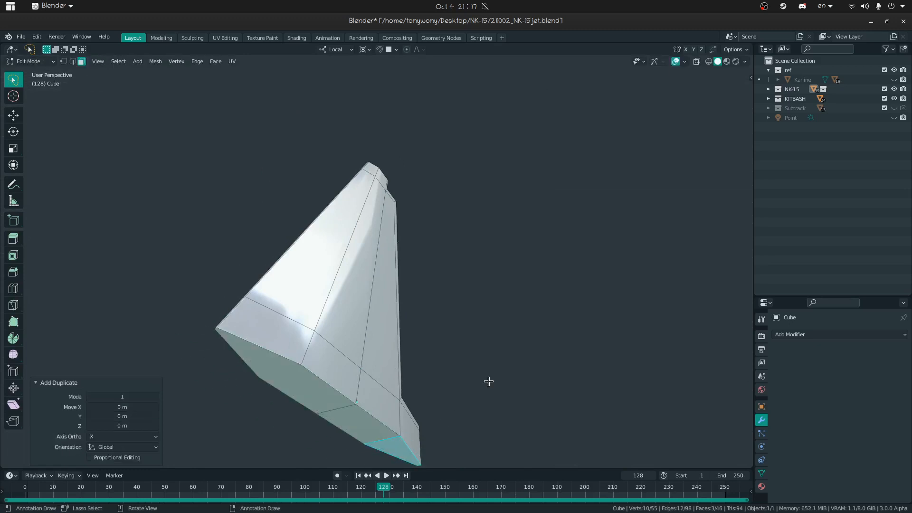
pyautogui.click(465, 381)
pyautogui.press('Tab')
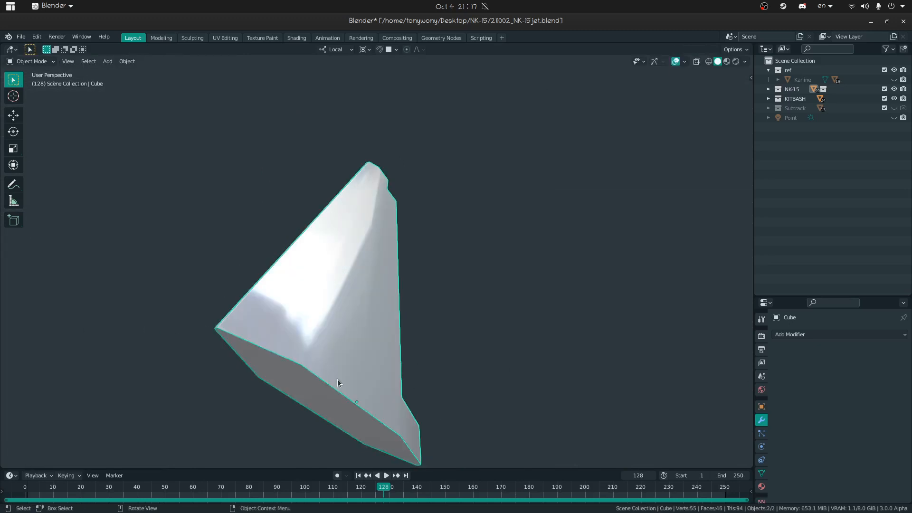
# Step: Start editing the separated base plate's mesh and select its outer boundary edges
pyautogui.press('Tab')
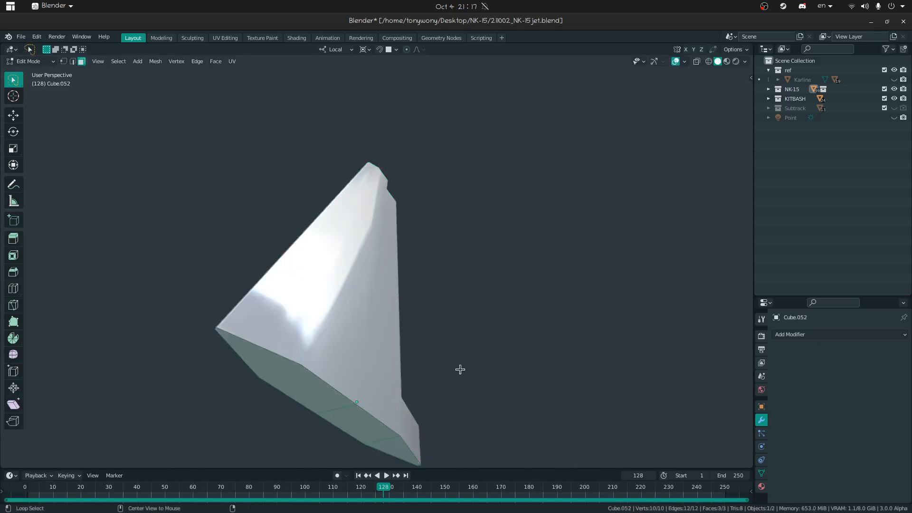
pyautogui.hotkey('alt', 's')
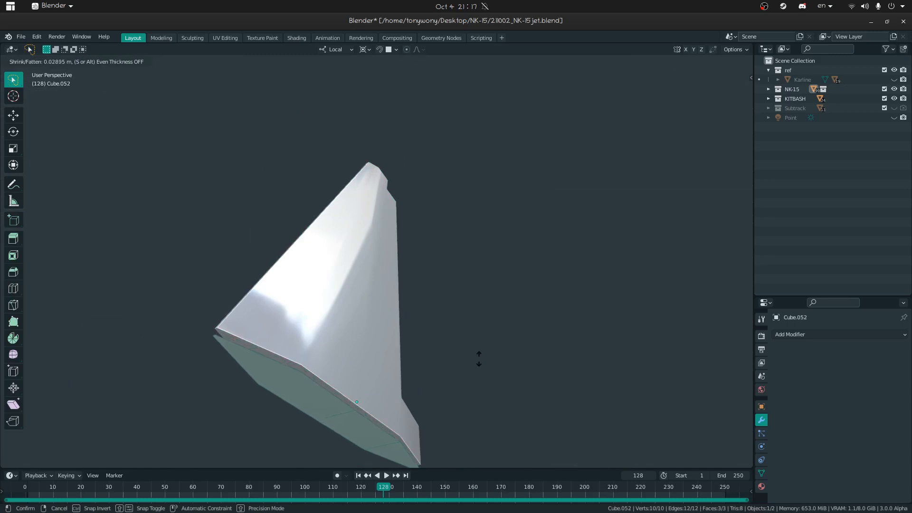
pyautogui.press('Escape')
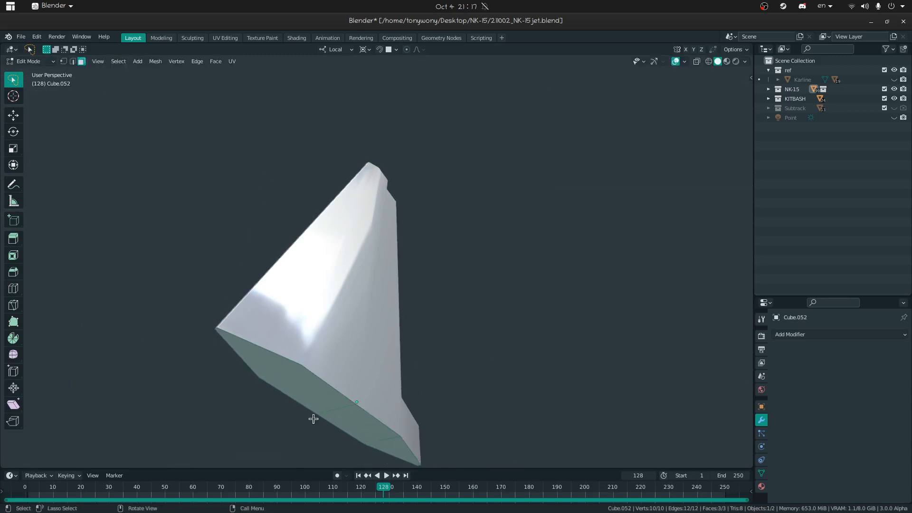
pyautogui.click(317, 390)
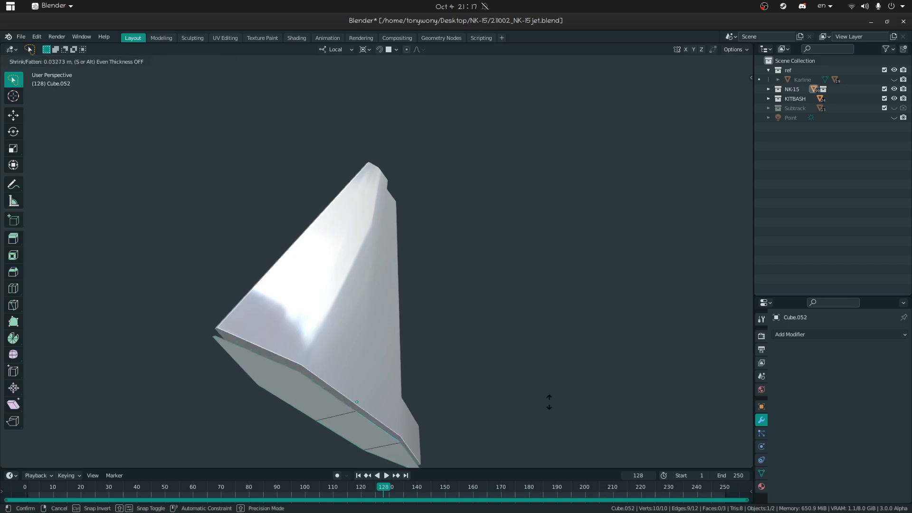
pyautogui.click(565, 393)
pyautogui.moveTo(496, 370); pyautogui.dragTo(519, 426, button='middle')
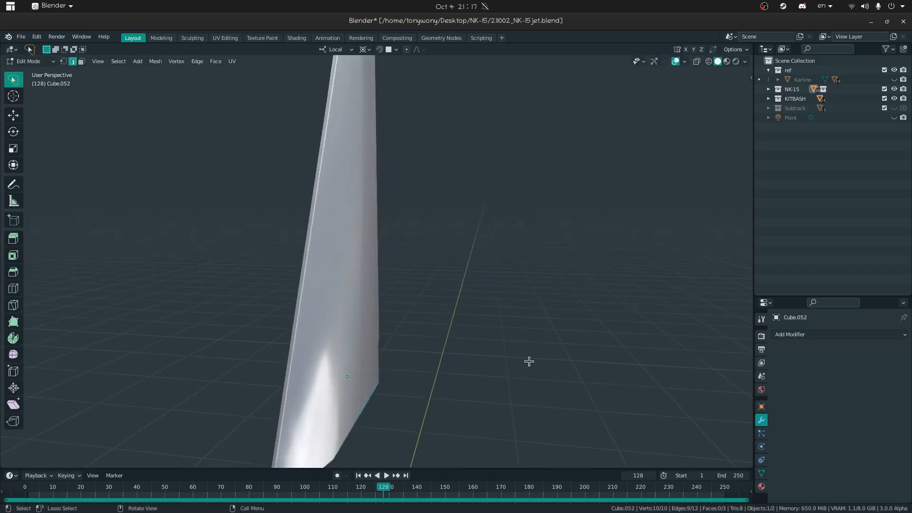
pyautogui.press('s')
pyautogui.hotkey('shift', 'z')
pyautogui.hotkey('shift', 'z')
pyautogui.moveTo(517, 356); pyautogui.dragTo(381, 258, button='middle')
pyautogui.hotkey('shift', 'z')
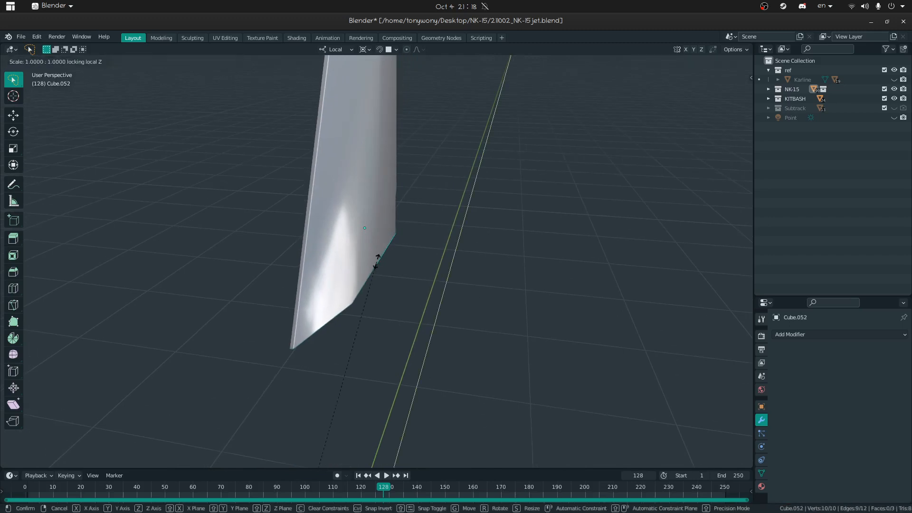
pyautogui.click(493, 133)
pyautogui.moveTo(493, 133); pyautogui.dragTo(351, 200, button='middle')
# Step: Set the transform pivot point to Median Point and try to offset the base plate's boundary along its normals
pyautogui.click(365, 49)
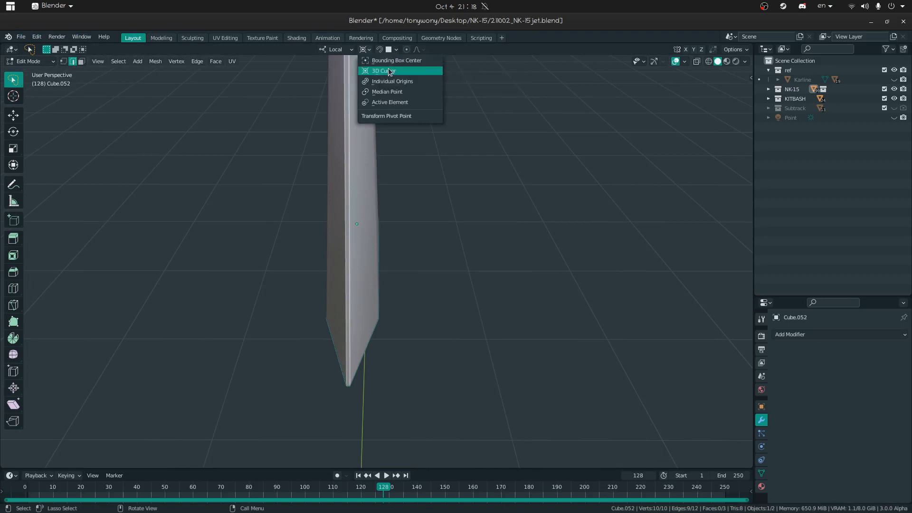
pyautogui.click(388, 92)
pyautogui.press('m')
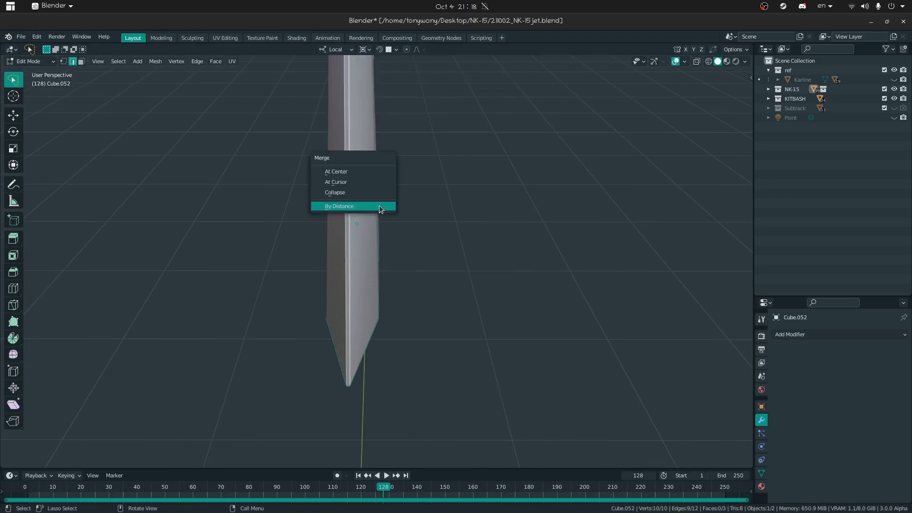
pyautogui.press('.')
pyautogui.click(409, 153)
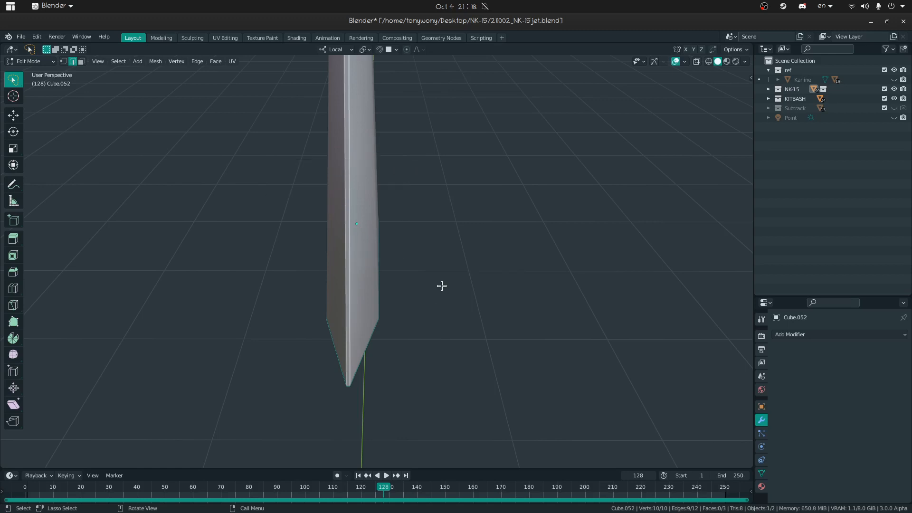
pyautogui.hotkey('alt', 's')
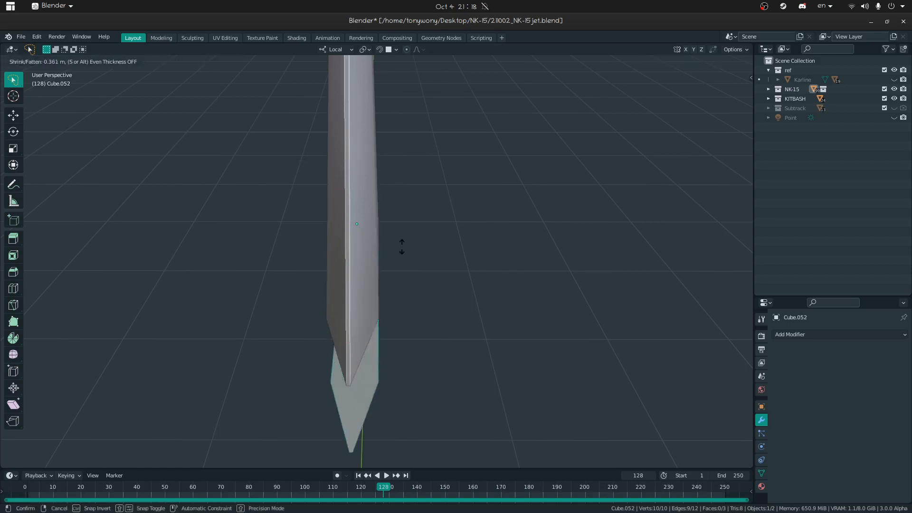
pyautogui.rightClick(358, 284)
# Step: Scale the base plate by 1.389 along local X and extend it slightly past the fin along local Y
pyautogui.press('s')
pyautogui.press('x')
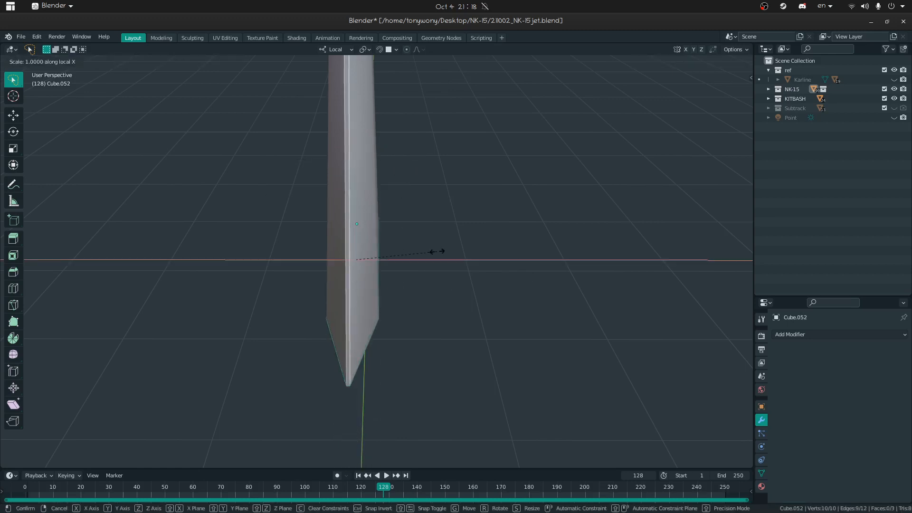
pyautogui.click(466, 238)
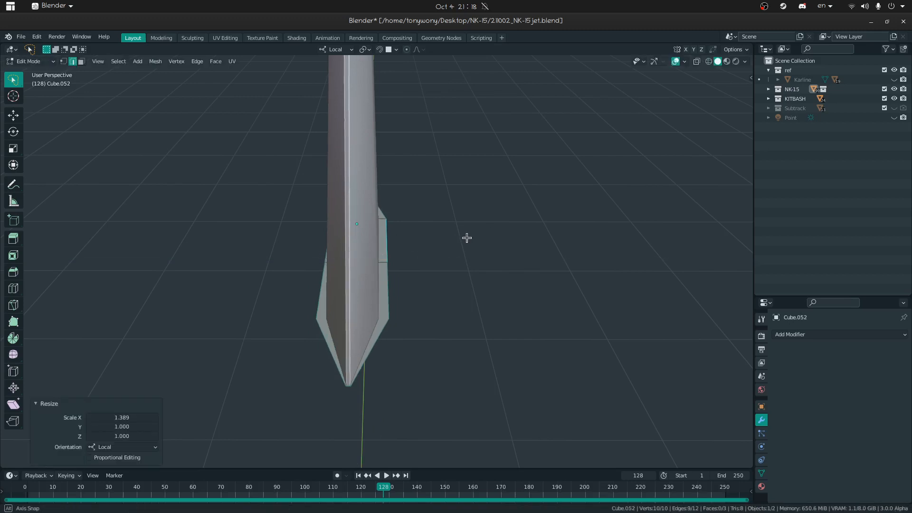
pyautogui.moveTo(466, 239); pyautogui.dragTo(605, 164, button='middle')
pyautogui.press('s')
pyautogui.rightClick(597, 261)
pyautogui.press('s')
pyautogui.press('y')
pyautogui.press('Escape')
pyautogui.press('Tab')
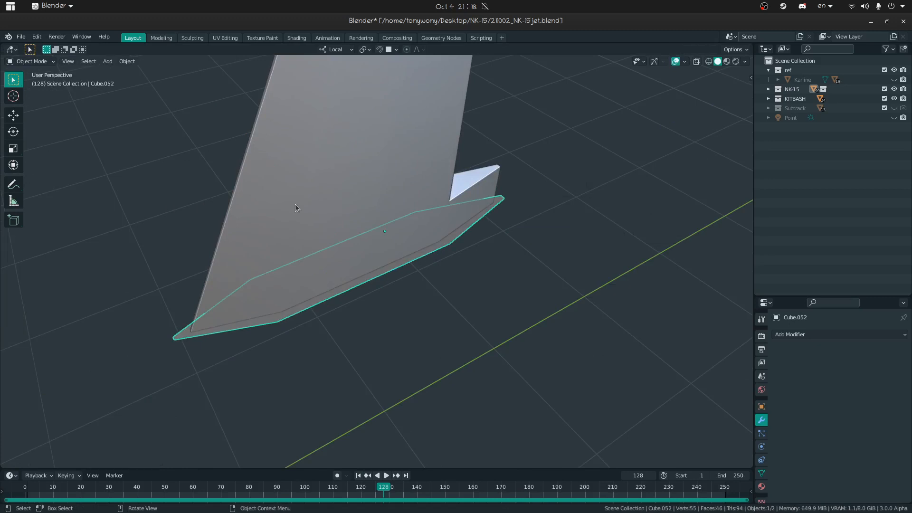
# Step: Leave the isolated view so the whole jet shows again around the vertical fin's base
pyautogui.hotkey('alt', 'h')
pyautogui.scroll(-3, 368, 259)
pyautogui.moveTo(368, 259); pyautogui.dragTo(435, 198, button='middle')
pyautogui.scroll(5, 434, 197)
pyautogui.hotkey('shift', '`')
pyautogui.press('w')
pyautogui.click(377, 261)
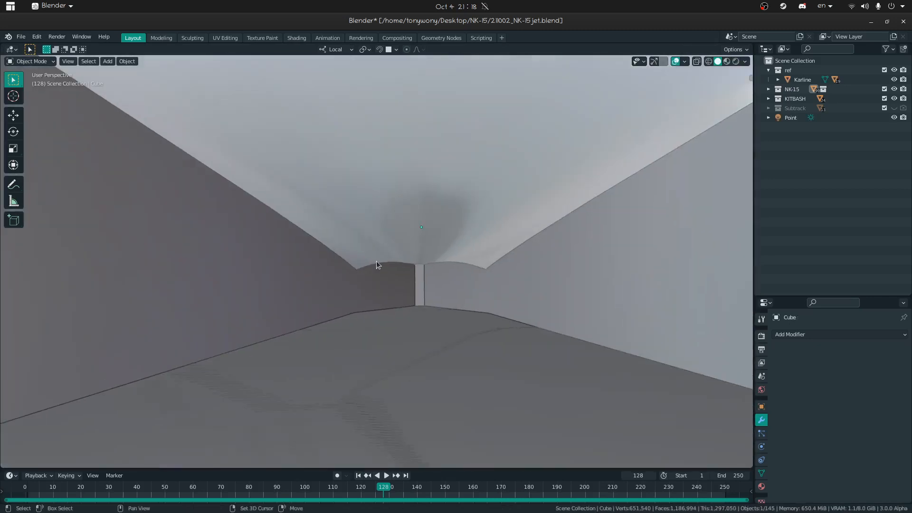
# Step: Raise the base plate along local Z toward the fin's foot and open its mesh for editing
pyautogui.hotkey('shift', '`')
pyautogui.press('q')
pyautogui.click(376, 265)
pyautogui.moveTo(329, 247); pyautogui.dragTo(331, 266, button='middle')
pyautogui.press('g')
pyautogui.press('z')
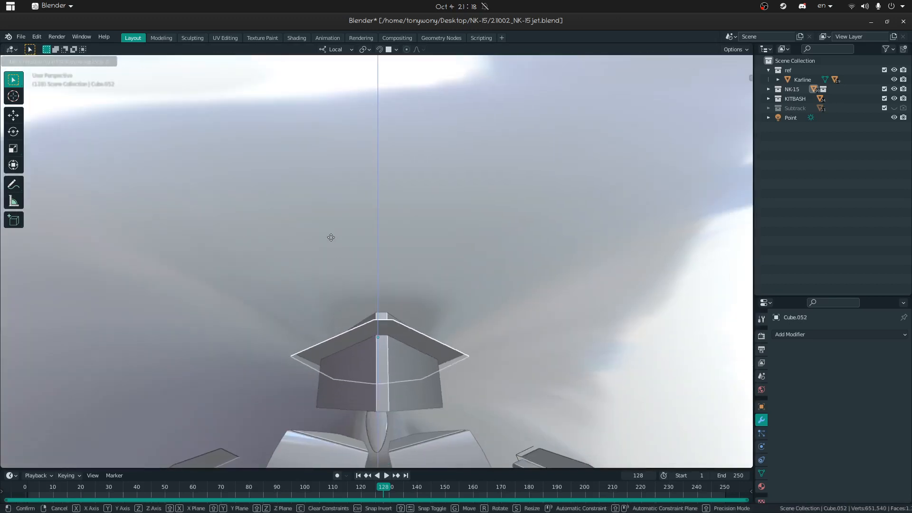
pyautogui.click(330, 223)
pyautogui.moveTo(329, 222); pyautogui.dragTo(273, 289, button='middle')
pyautogui.press('Tab')
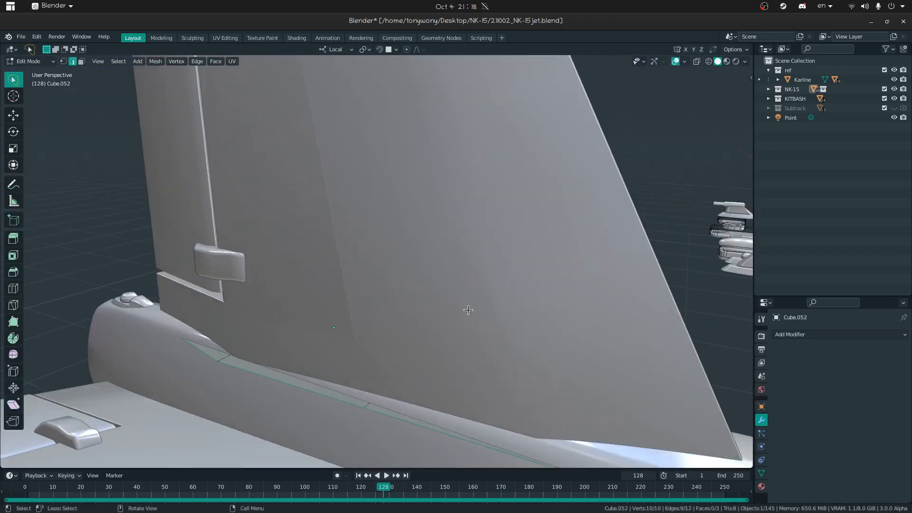
# Step: Try to thicken the base plate with an unconstrained extrusion of its three faces, and undo it
pyautogui.press('e')
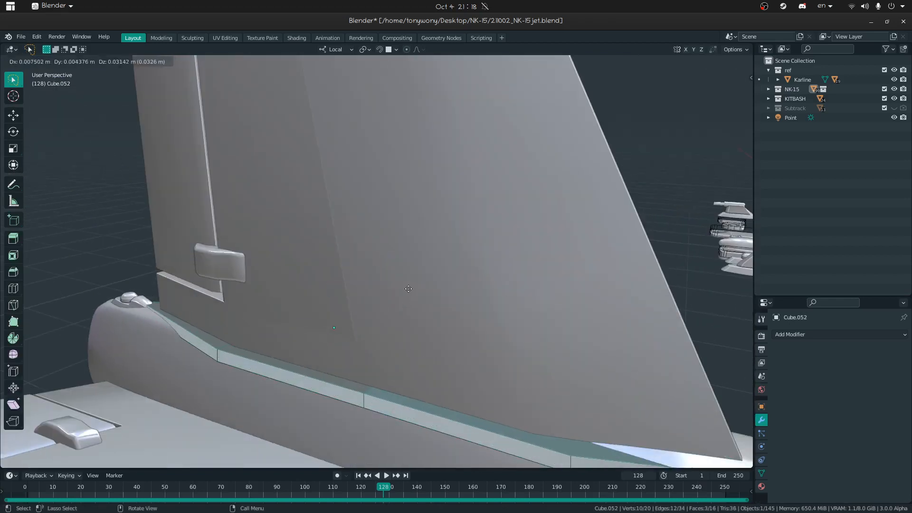
pyautogui.click(408, 286)
pyautogui.hotkey('shift', '`')
pyautogui.press('s')
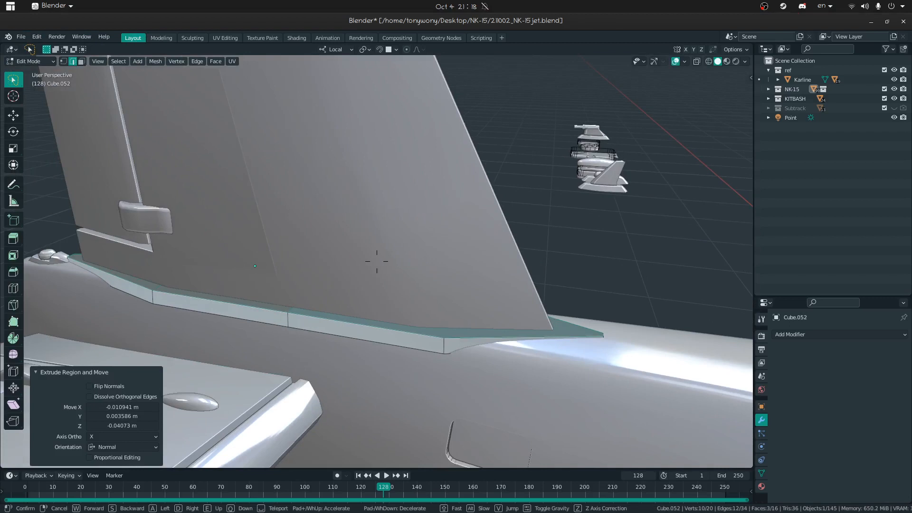
pyautogui.click(377, 261)
pyautogui.hotkey('ctrl', 'z')
# Step: Extrude the base plate's three faces about 0.06 m along local Z and recalculate all its normals outside
pyautogui.press('g')
pyautogui.press('z')
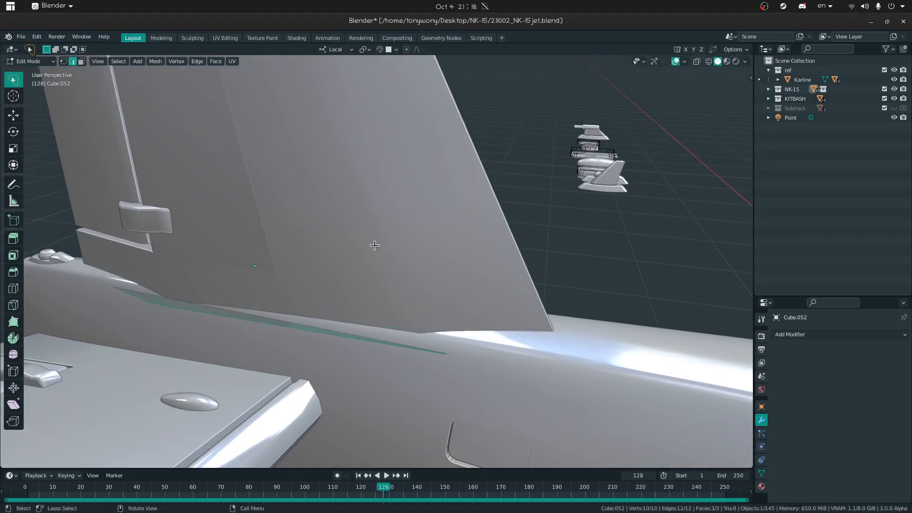
pyautogui.click(377, 228)
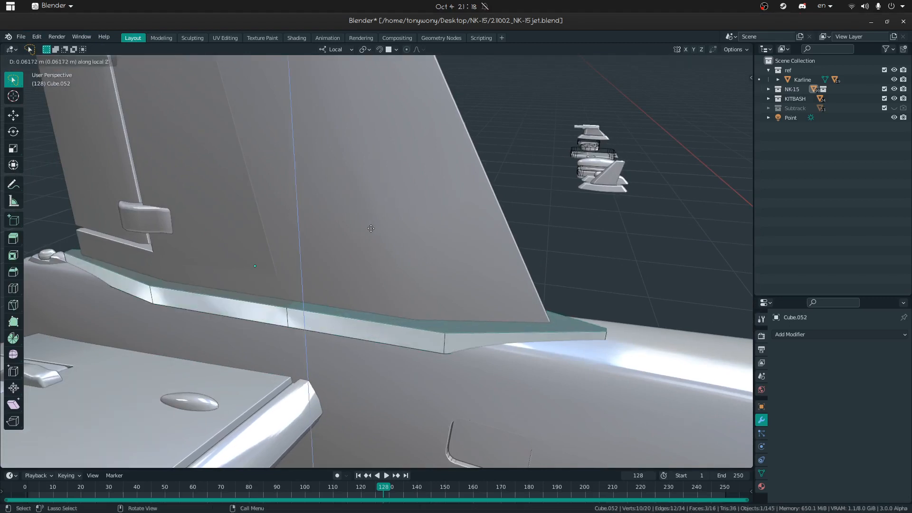
pyautogui.click(371, 228)
pyautogui.press('a')
pyautogui.hotkey('alt', 'n')
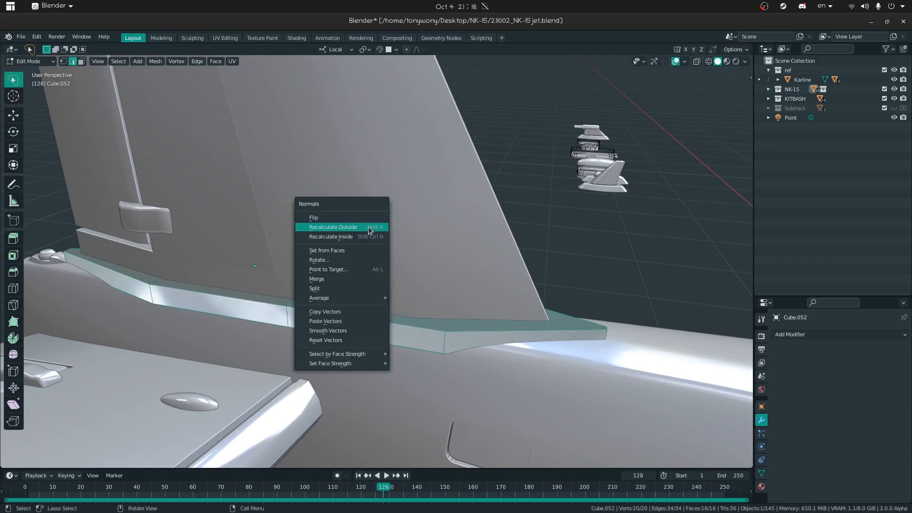
pyautogui.click(369, 226)
pyautogui.moveTo(368, 226); pyautogui.dragTo(370, 263, button='middle')
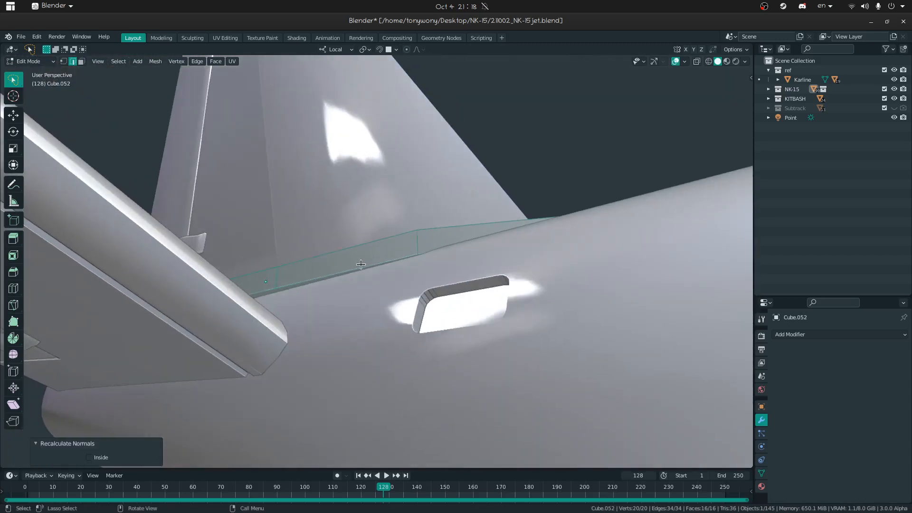
# Step: Select the three underside faces of the fin's base block and move them about 0.084 m down along local Z
pyautogui.click(350, 269)
pyautogui.press('KP_Decimal')
pyautogui.moveTo(428, 297); pyautogui.dragTo(463, 256, button='middle')
pyautogui.press('3')
pyautogui.click(375, 265)
pyautogui.moveTo(374, 265)
pyautogui.mouseDown(button='middle')
pyautogui.moveTo(343, 260)
pyautogui.moveTo(361, 259)
pyautogui.mouseUp(button='middle')
pyautogui.moveTo(412, 343); pyautogui.dragTo(419, 309, button='middle')
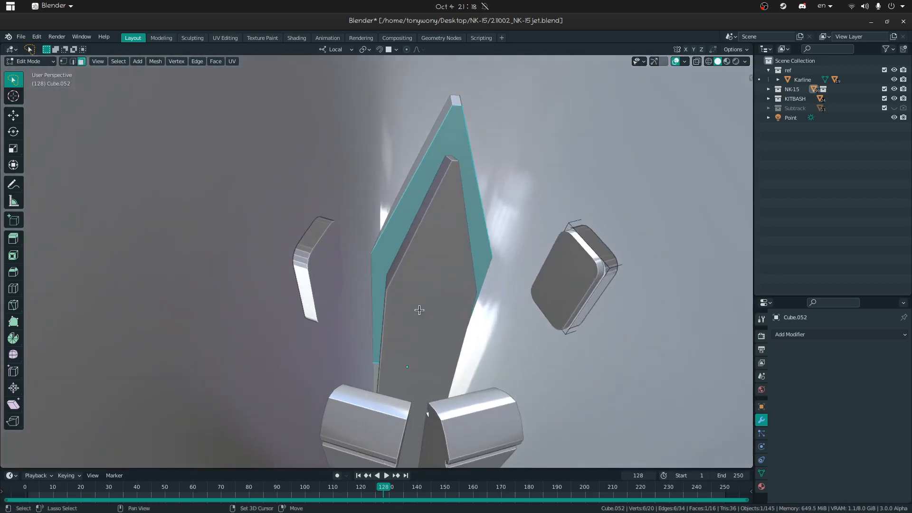
pyautogui.hotkey('shift', '`')
pyautogui.press('w')
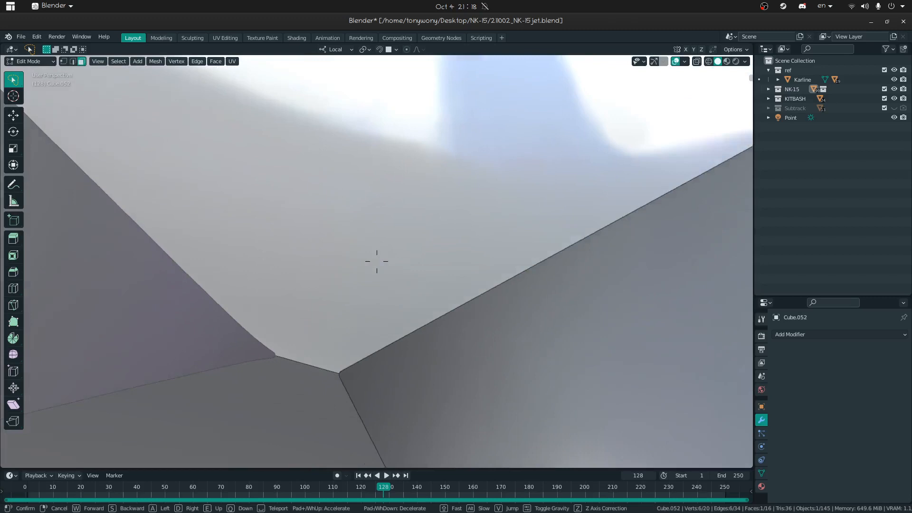
pyautogui.press('s')
pyautogui.press('s')
pyautogui.press('w')
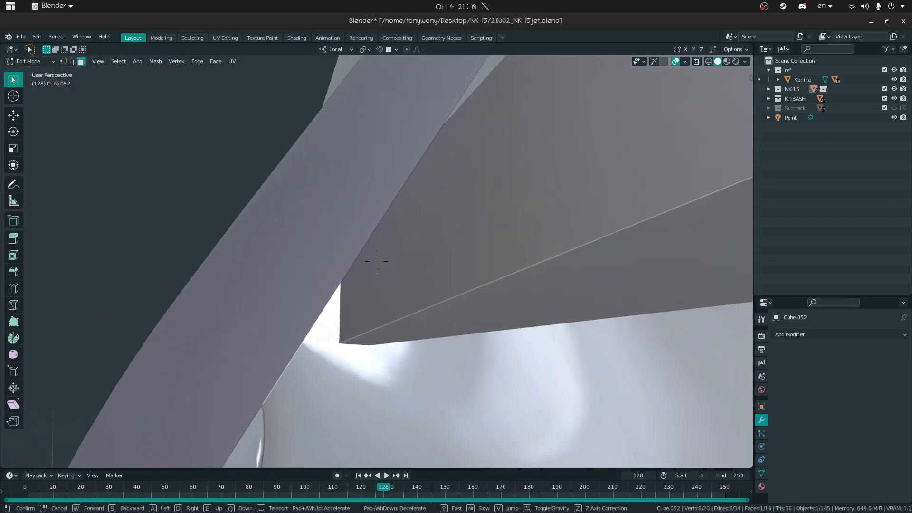
pyautogui.click(356, 259)
pyautogui.keyDown('ctrl'); pyautogui.click(356, 259); pyautogui.keyUp('ctrl')
pyautogui.hotkey('shift', '`')
pyautogui.press('w')
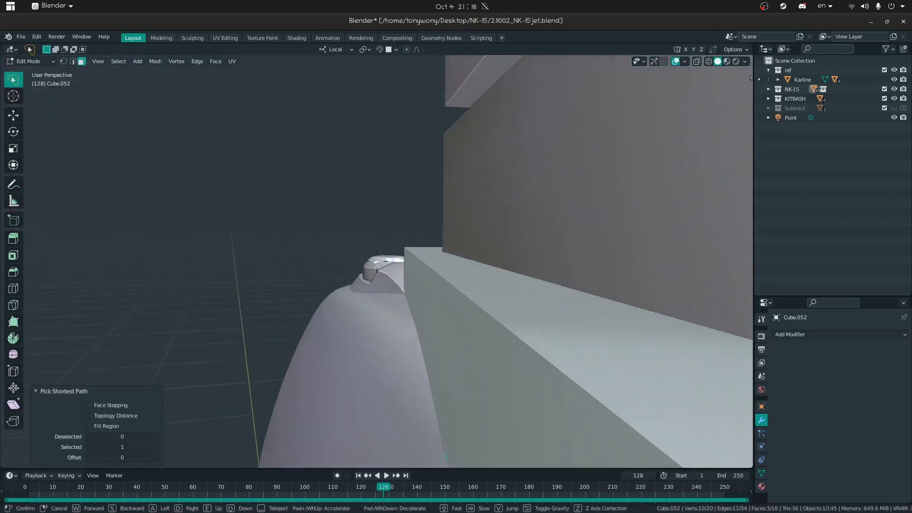
pyautogui.press('s')
pyautogui.click(377, 261)
pyautogui.press('g')
pyautogui.press('z')
pyautogui.press('z')
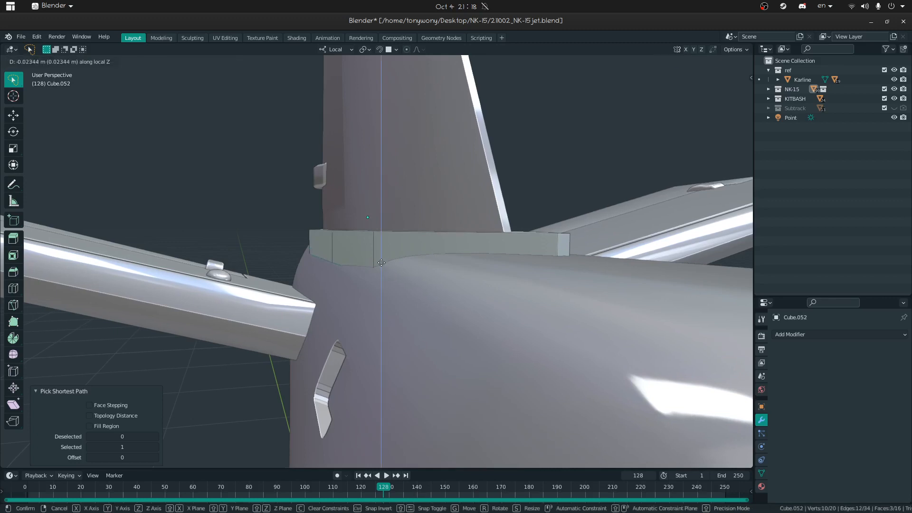
pyautogui.click(380, 282)
# Step: Try a level 2 subdivision on the fin's base block, and undo it
pyautogui.hotkey('shift', '`')
pyautogui.press('s')
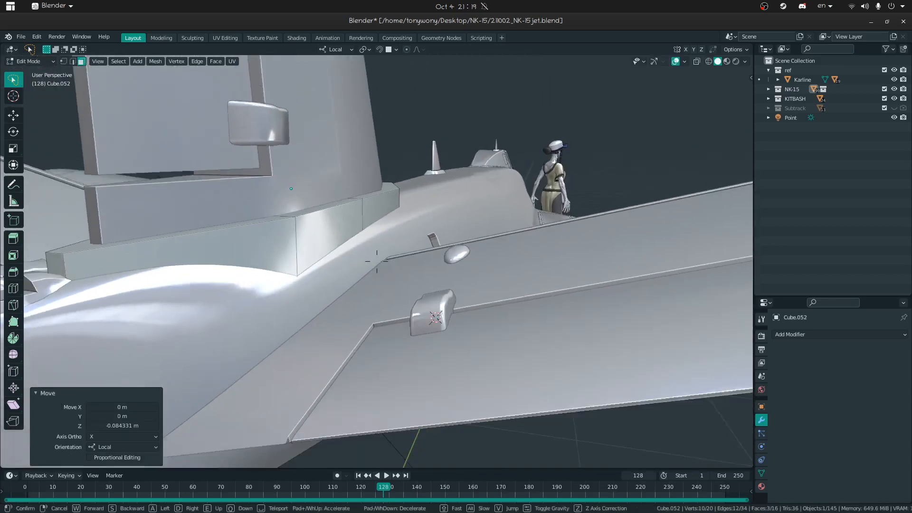
pyautogui.click(377, 261)
pyautogui.moveTo(323, 257); pyautogui.dragTo(394, 277, button='middle')
pyautogui.press('Tab')
pyautogui.hotkey('ctrl', '2')
pyautogui.moveTo(343, 259); pyautogui.dragTo(393, 264, button='middle')
pyautogui.hotkey('ctrl', 'z')
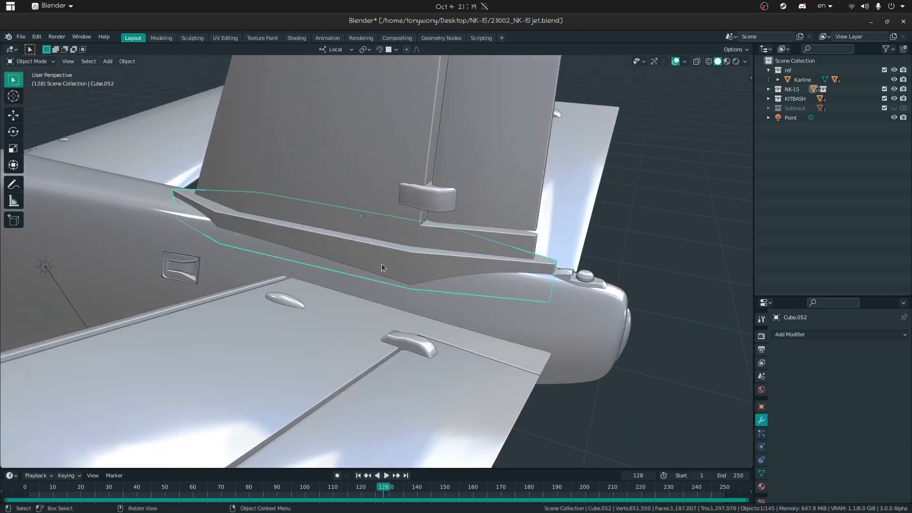
# Step: Isolate the base block and delete its three underside faces
pyautogui.press('Tab')
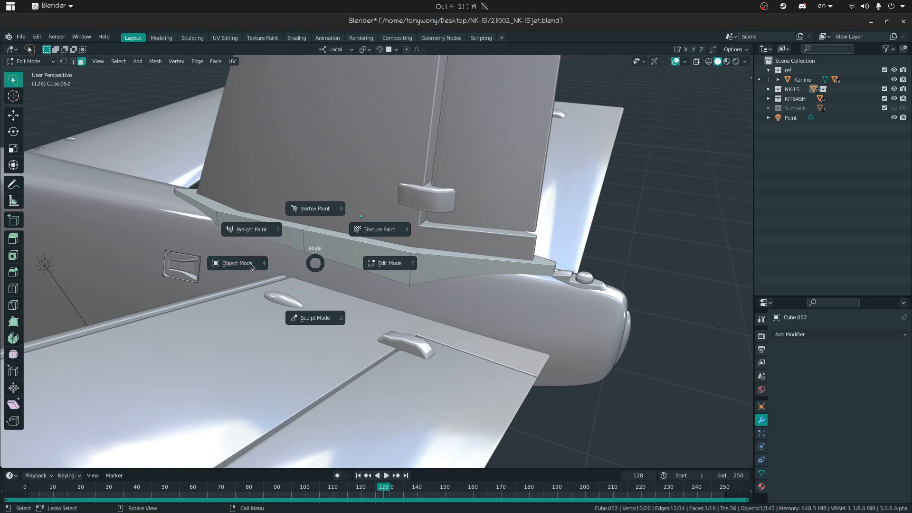
pyautogui.click(250, 267)
pyautogui.press('/')
pyautogui.press('Tab')
pyautogui.click(411, 277)
pyautogui.moveTo(418, 276); pyautogui.dragTo(489, 220, button='middle')
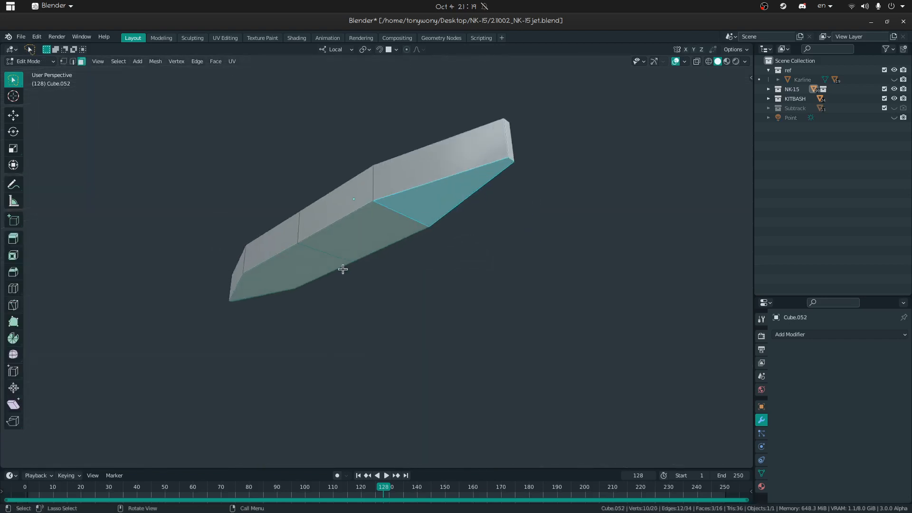
pyautogui.press('x')
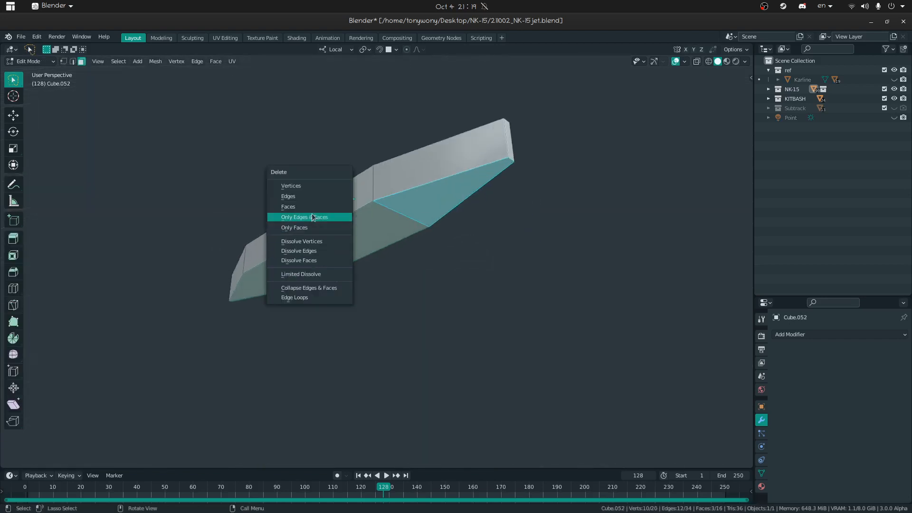
pyautogui.click(288, 207)
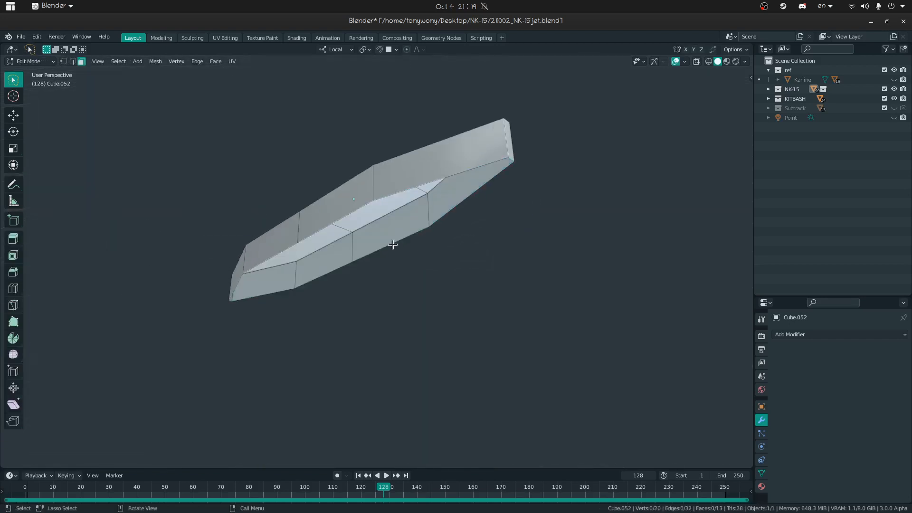
# Step: Add a level 2 Subdivision modifier to the open base block and return to the full jet view
pyautogui.press('Tab')
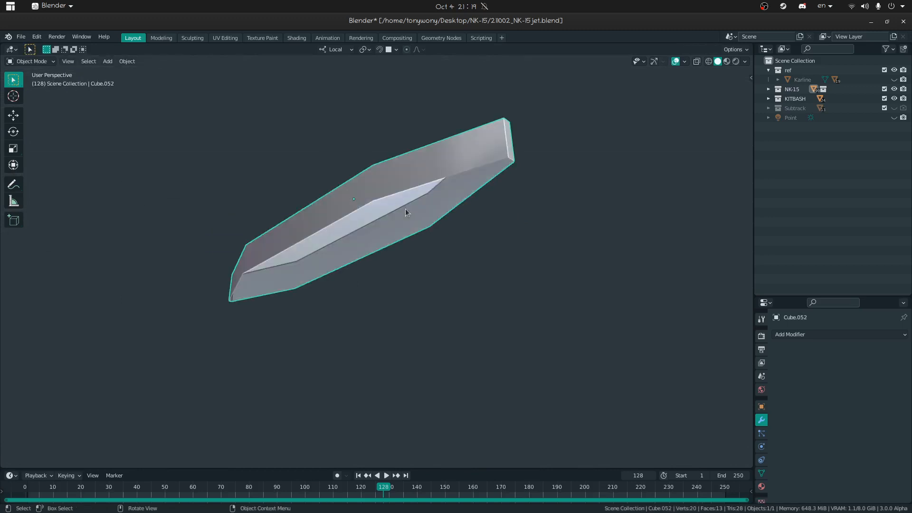
pyautogui.hotkey('ctrl', '2')
pyautogui.moveTo(358, 221); pyautogui.dragTo(317, 249, button='middle')
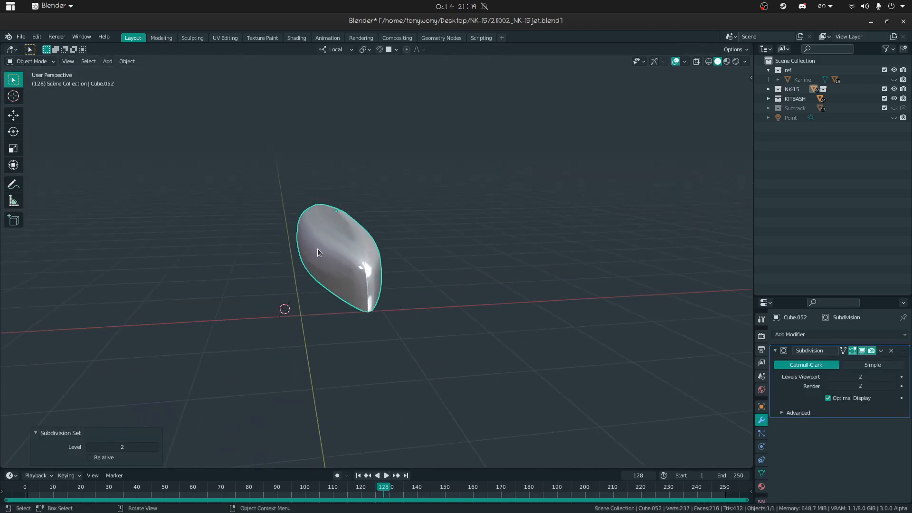
pyautogui.press('Tab')
pyautogui.moveTo(368, 262); pyautogui.dragTo(368, 282, button='middle')
pyautogui.press('Tab')
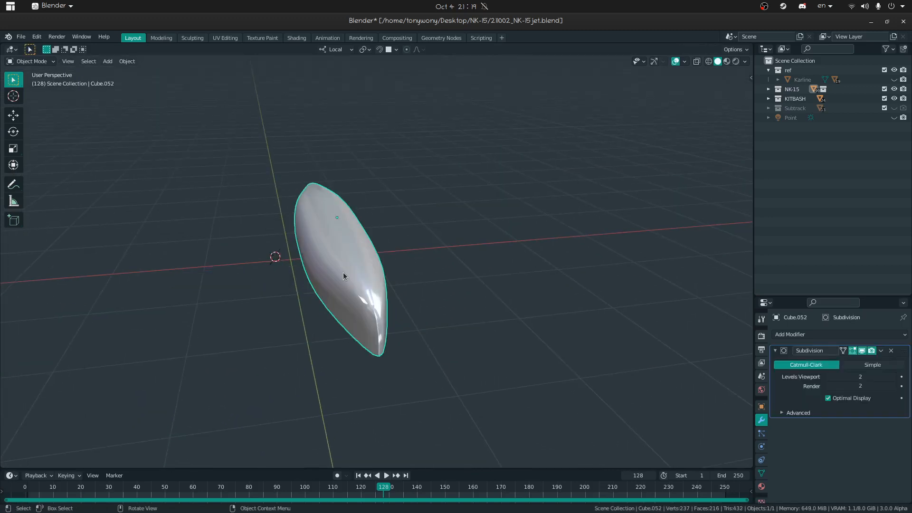
pyautogui.press('KP_Divide')
pyautogui.moveTo(320, 270); pyautogui.dragTo(594, 328, button='middle')
pyautogui.click(682, 346)
pyautogui.moveTo(679, 346); pyautogui.dragTo(475, 296, button='middle')
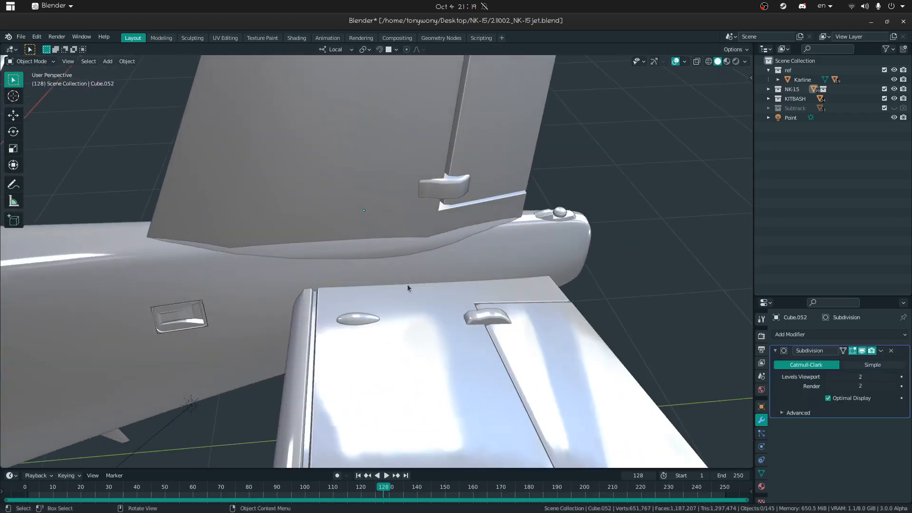
# Step: Raise the smoothed base piece about 0.02 m along local Z
pyautogui.click(412, 243)
pyautogui.press('g')
pyautogui.press('z')
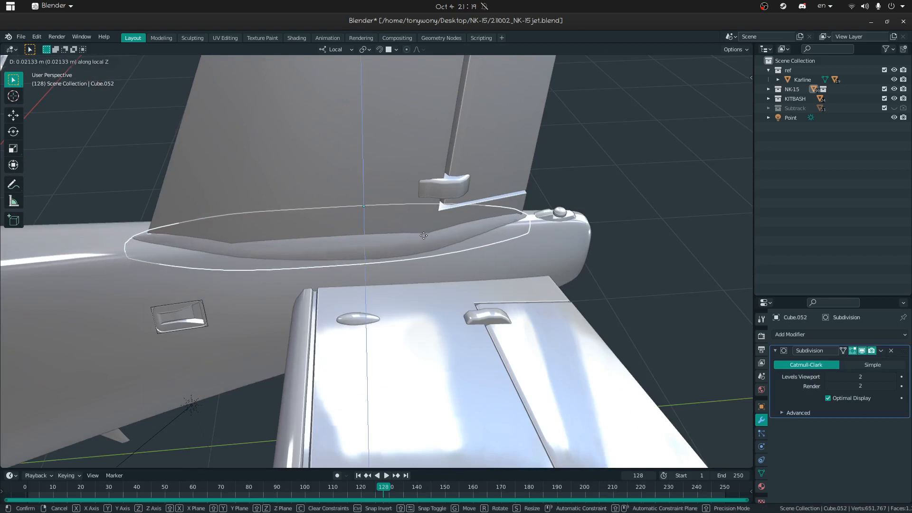
pyautogui.click(410, 242)
# Step: Add a horizontal loop cut around the base piece's side walls
pyautogui.press('Tab')
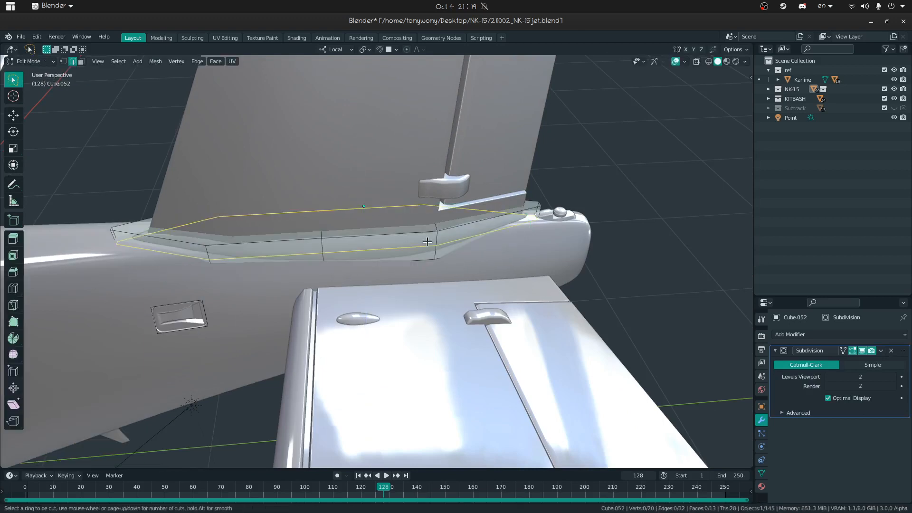
pyautogui.click(427, 241)
pyautogui.click(432, 234)
pyautogui.press('Tab')
pyautogui.moveTo(255, 232); pyautogui.dragTo(368, 205, button='middle')
# Step: Select the three top faces of the base piece and scale them down uniformly toward the fin
pyautogui.press('Tab')
pyautogui.press('3')
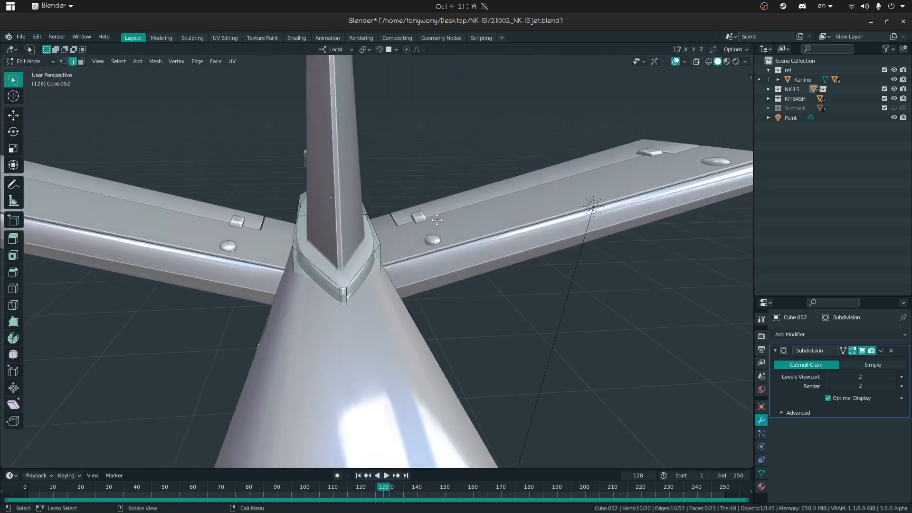
pyautogui.click(363, 240)
pyautogui.moveTo(363, 239); pyautogui.dragTo(540, 286, button='middle')
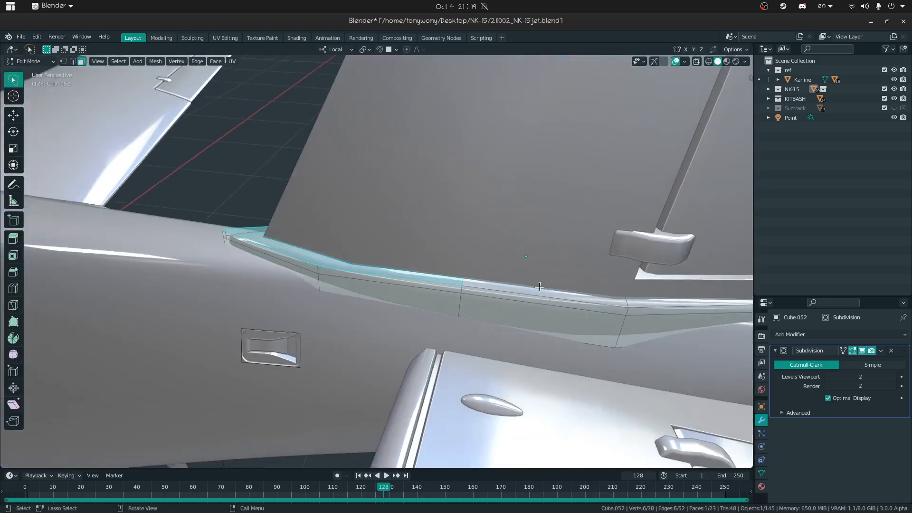
pyautogui.keyDown('ctrl'); pyautogui.click(650, 298); pyautogui.keyUp('ctrl')
pyautogui.moveTo(650, 298); pyautogui.dragTo(617, 280, button='middle')
pyautogui.press('s')
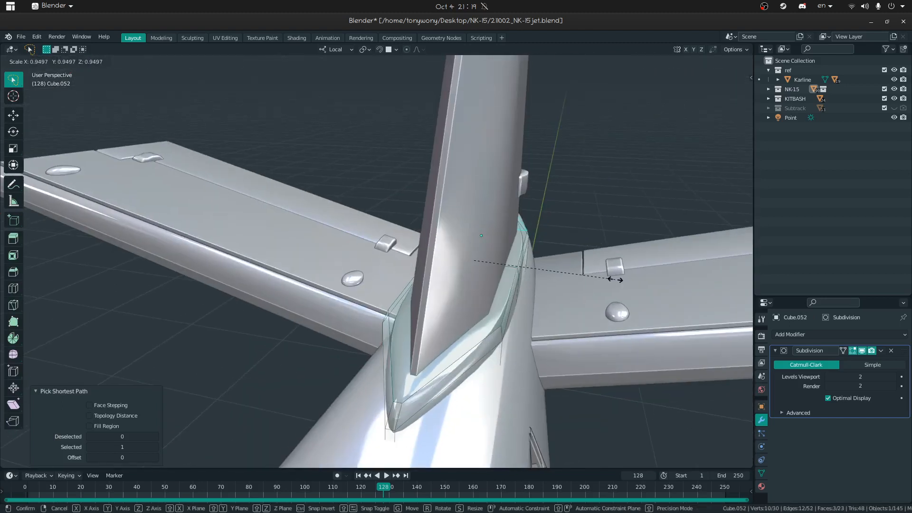
pyautogui.rightClick(615, 280)
pyautogui.press('x')
pyautogui.press('Escape')
pyautogui.press('s')
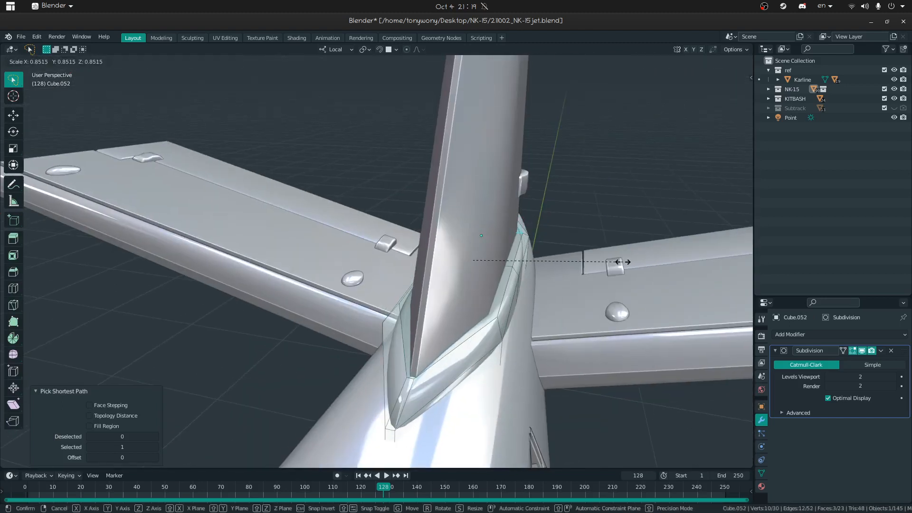
pyautogui.click(528, 260)
pyautogui.press('Tab')
# Step: Examine the flared fin base against the fuselage and tail from several sides and distances
pyautogui.moveTo(582, 212); pyautogui.dragTo(486, 212, button='middle')
pyautogui.hotkey('shift', '`')
pyautogui.press('s')
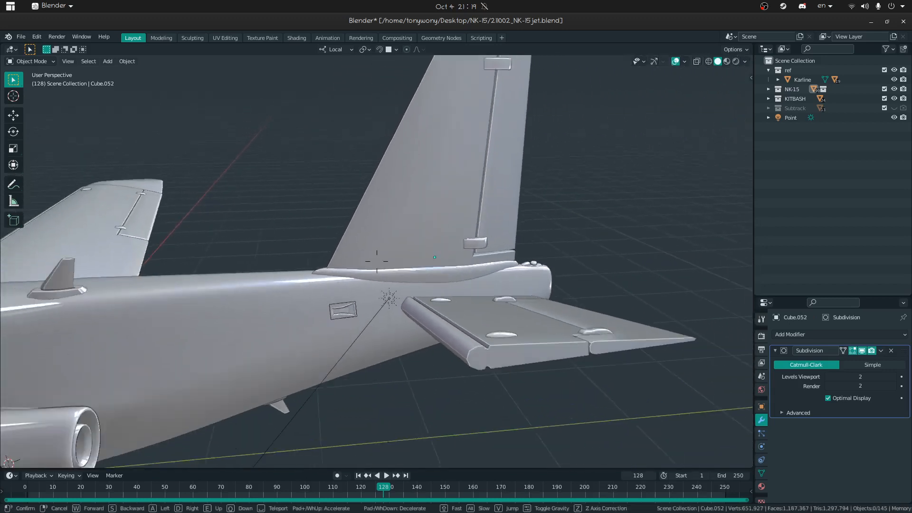
pyautogui.click(377, 262)
pyautogui.moveTo(439, 273); pyautogui.dragTo(392, 279, button='middle')
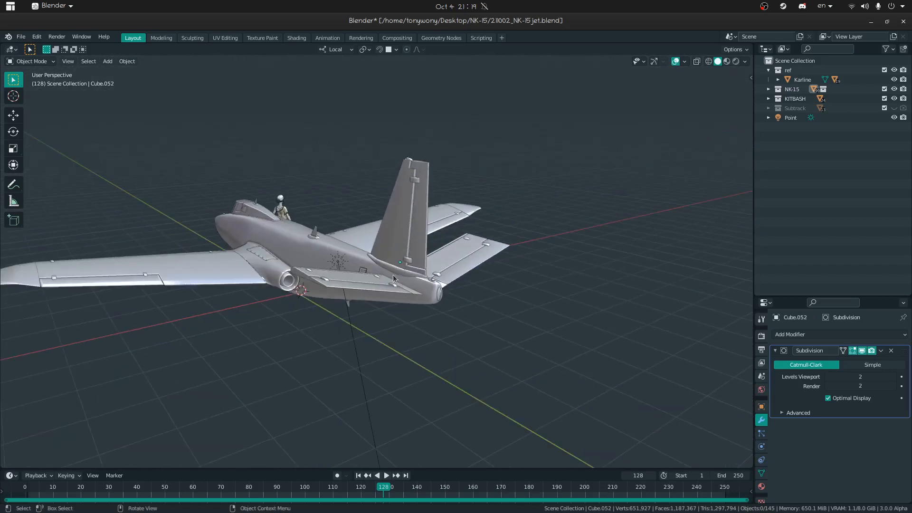
pyautogui.scroll(5, 392, 275)
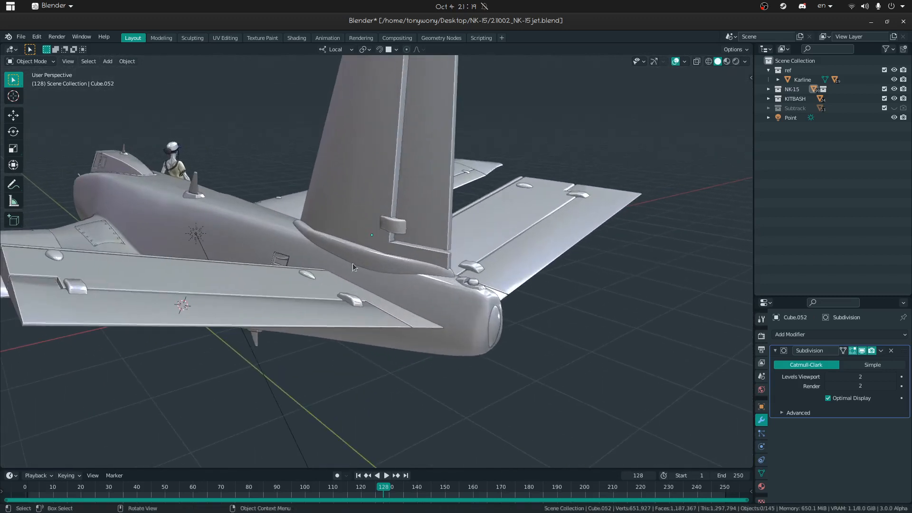
pyautogui.moveTo(439, 261); pyautogui.dragTo(383, 289, button='middle')
pyautogui.hotkey('ctrl', 'Tab')
pyautogui.moveTo(410, 260)
pyautogui.mouseDown(button='middle')
pyautogui.moveTo(395, 288)
pyautogui.moveTo(332, 229)
pyautogui.moveTo(208, 216)
pyautogui.moveTo(188, 199)
pyautogui.moveTo(584, 210)
pyautogui.moveTo(449, 216)
pyautogui.moveTo(367, 204)
pyautogui.mouseUp(button='middle')
pyautogui.hotkey('ctrl', 'Tab')
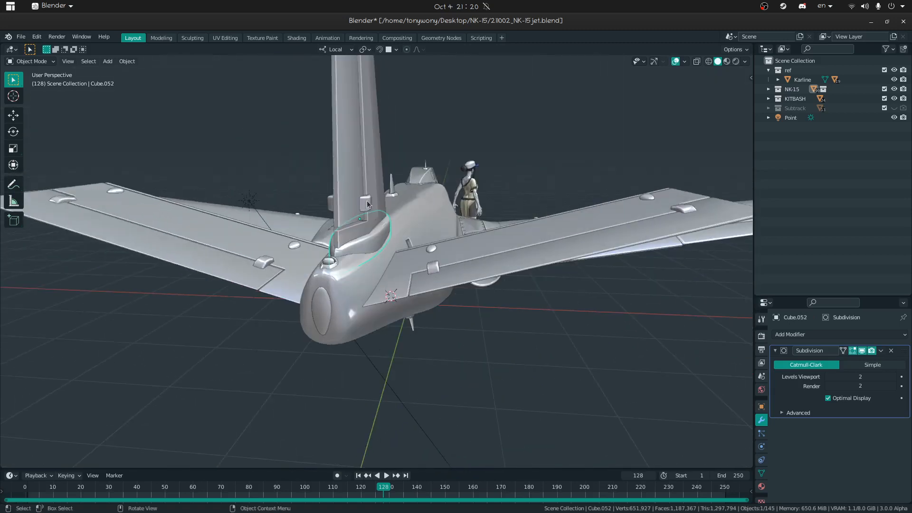
pyautogui.moveTo(415, 185); pyautogui.dragTo(418, 193, button='middle')
pyautogui.hotkey('shift', '`')
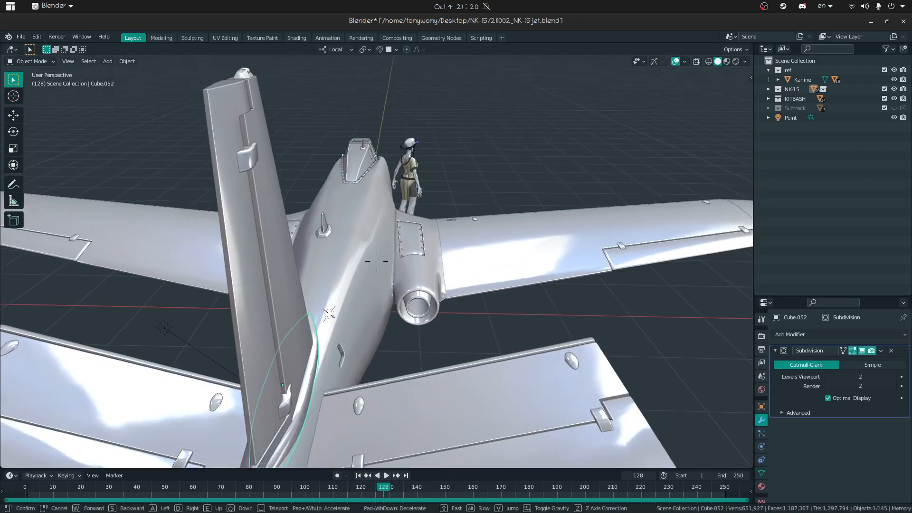
# Step: Add a plane on top of the fuselage at the fin base's rear tip and scale it down to a small patch
pyautogui.press('w')
pyautogui.press('d')
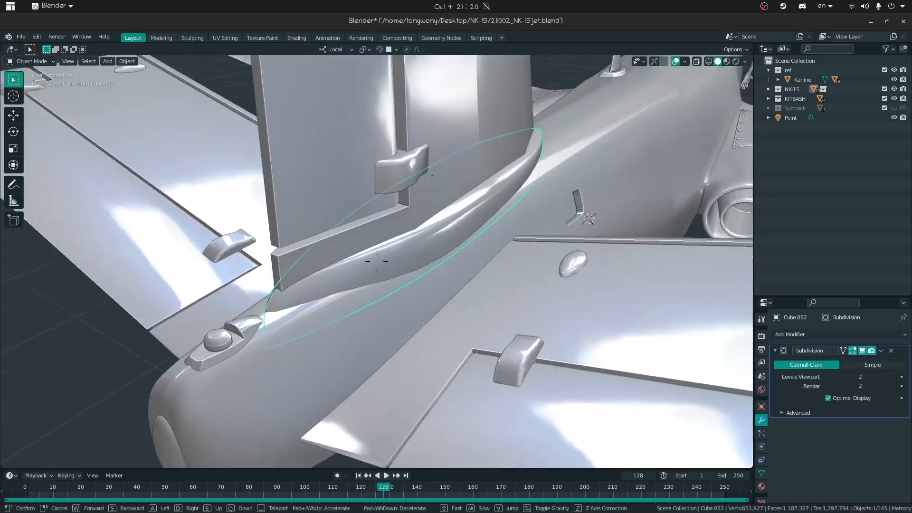
pyautogui.click(274, 320)
pyautogui.hotkey('shift', 'a')
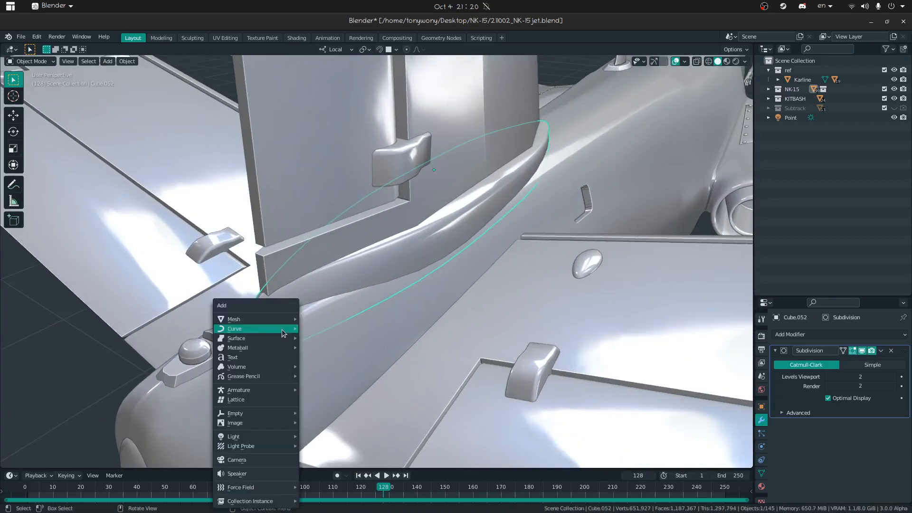
pyautogui.moveTo(255, 315)
pyautogui.click(320, 316)
pyautogui.press('s')
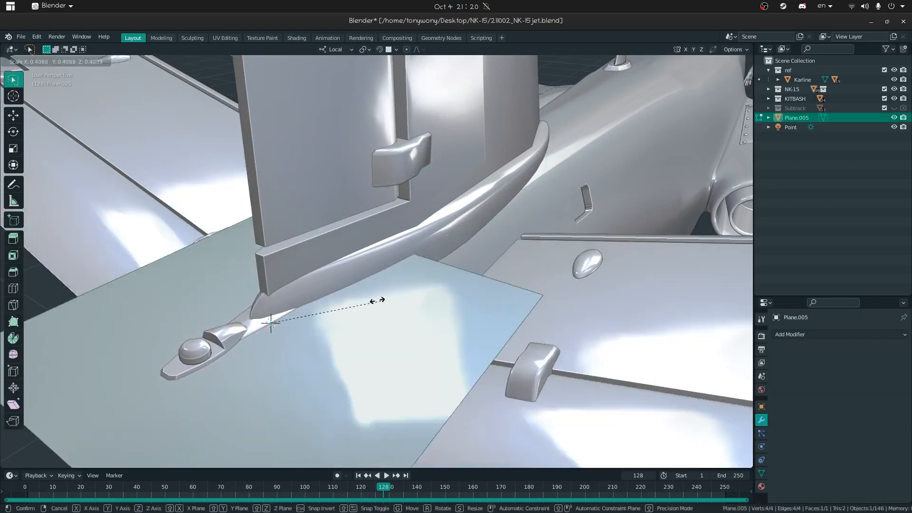
pyautogui.click(283, 316)
# Step: Move the small plane with snapping onto the fuselage surface, turn snapping off and return to object mode
pyautogui.hotkey('shift', 'Tab')
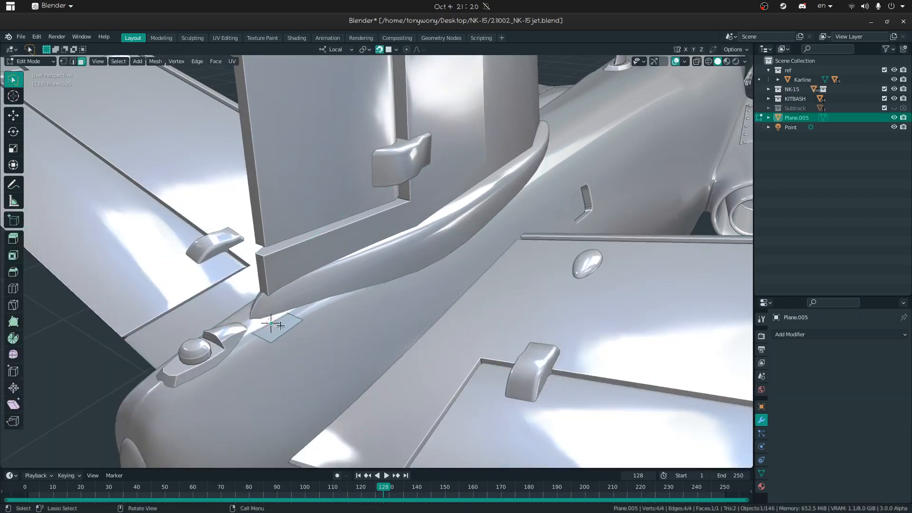
pyautogui.press('g')
pyautogui.click(289, 327)
pyautogui.moveTo(289, 327); pyautogui.dragTo(294, 311, button='middle')
pyautogui.hotkey('shift', 'Tab')
pyautogui.press('Tab')
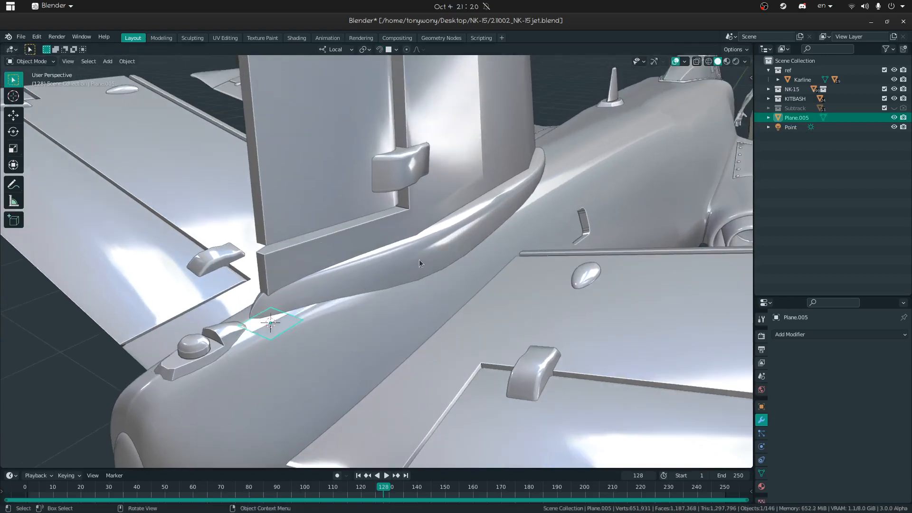
# Step: Add a Shrinkwrap modifier to the plane with the fuselage, Cube.004, as its target
pyautogui.click(814, 334)
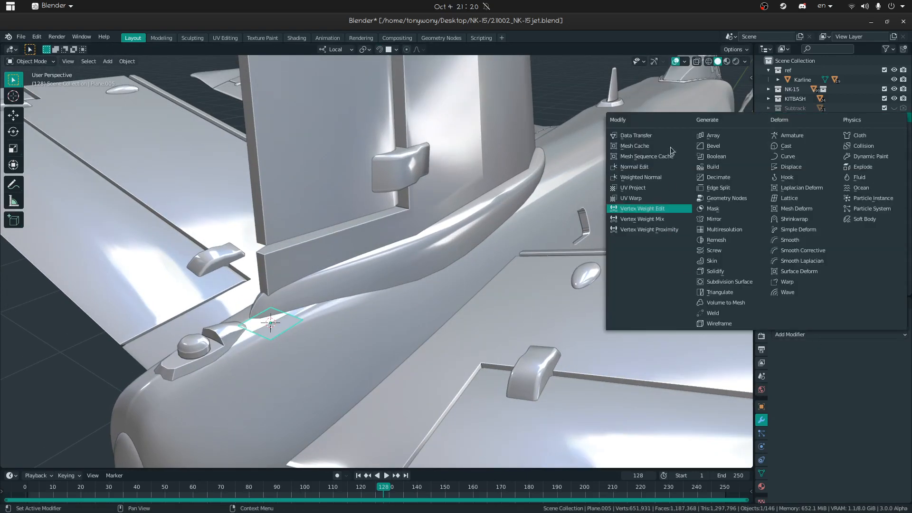
pyautogui.click(788, 218)
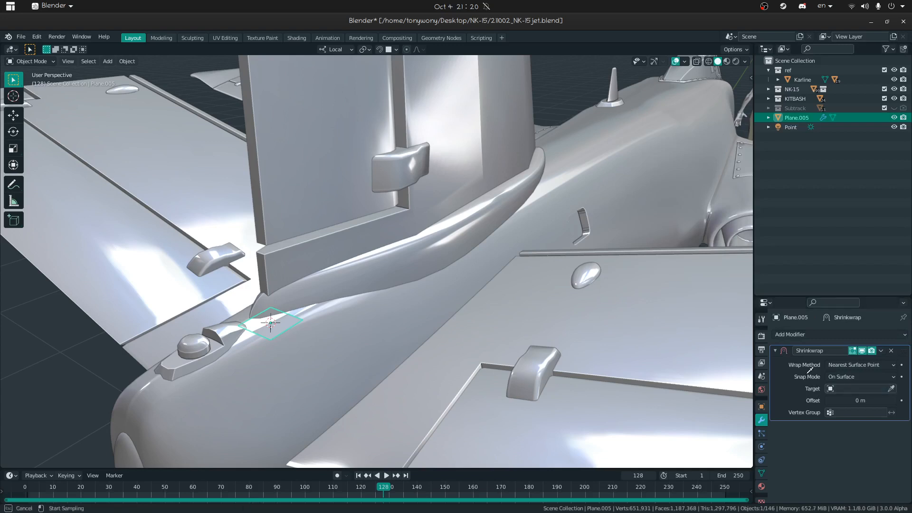
pyautogui.click(382, 335)
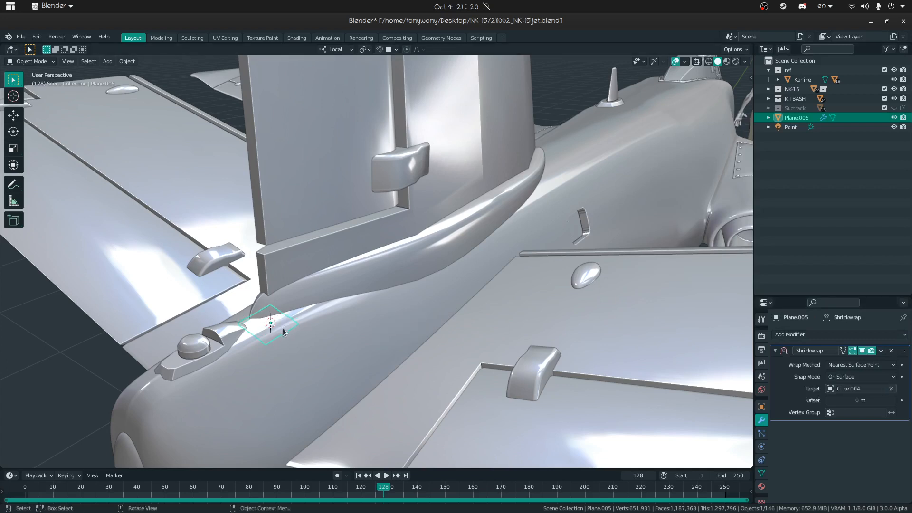
# Step: Add a Displace modifier with strength 0.020 and display both modifiers' results on the plane's editing cage
pyautogui.click(865, 337)
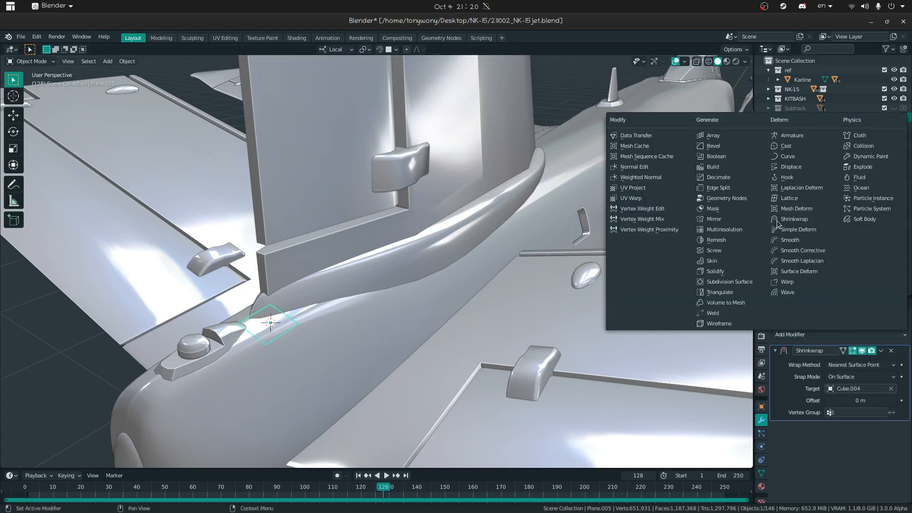
pyautogui.click(782, 166)
pyautogui.scroll(-1, 876, 478)
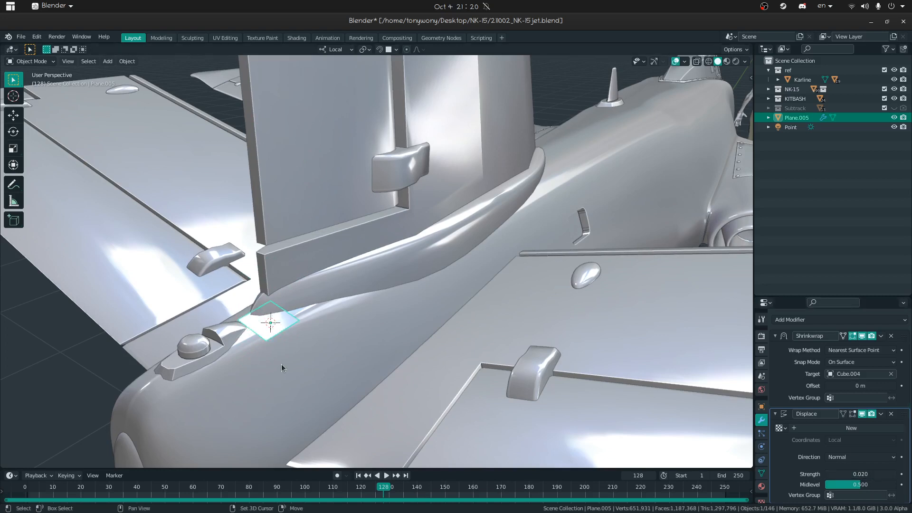
pyautogui.moveTo(282, 363); pyautogui.dragTo(277, 328, button='middle')
pyautogui.keyDown('shift'); pyautogui.moveTo(278, 328); pyautogui.dragTo(376, 266, button='middle'); pyautogui.keyUp('shift')
pyautogui.scroll(3, 376, 260)
pyautogui.press('Tab')
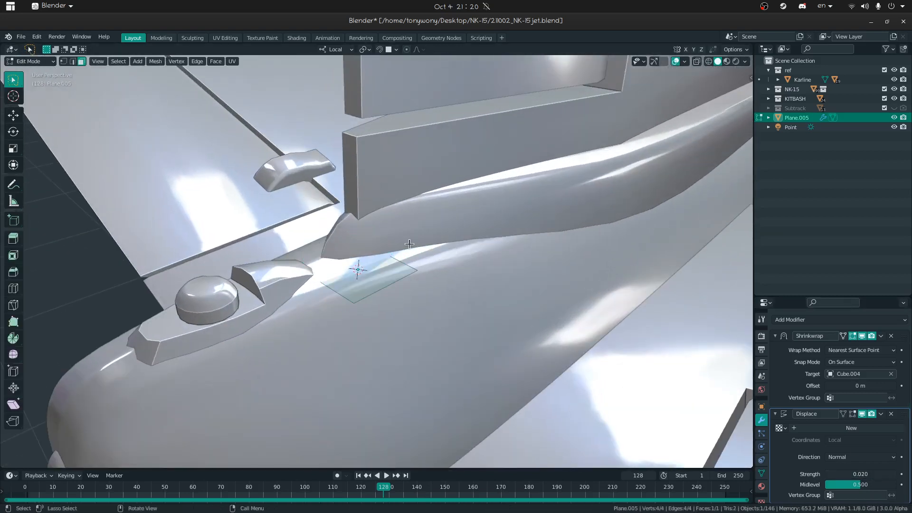
pyautogui.click(842, 414)
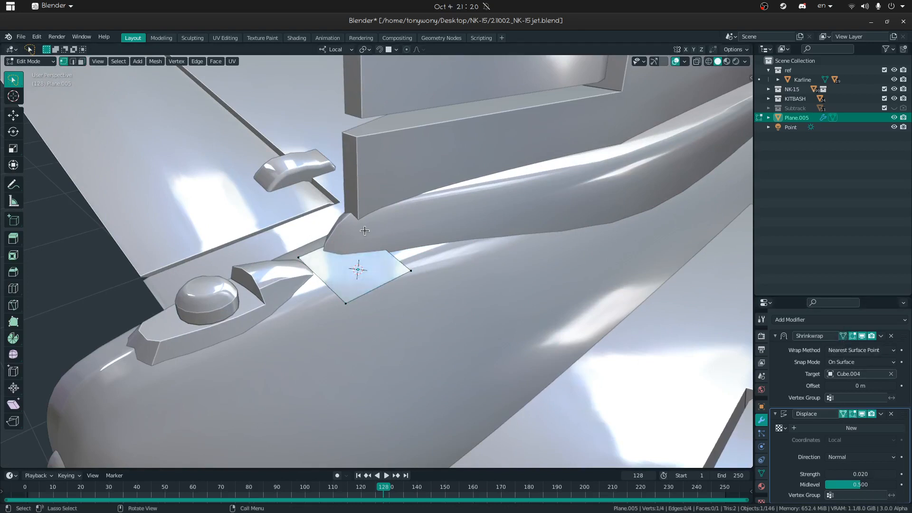
# Step: Slide and move the plane's corner vertices so the patch sits on the fuselage side beside the fin base's rear tip
pyautogui.hotkey('shift', 'v')
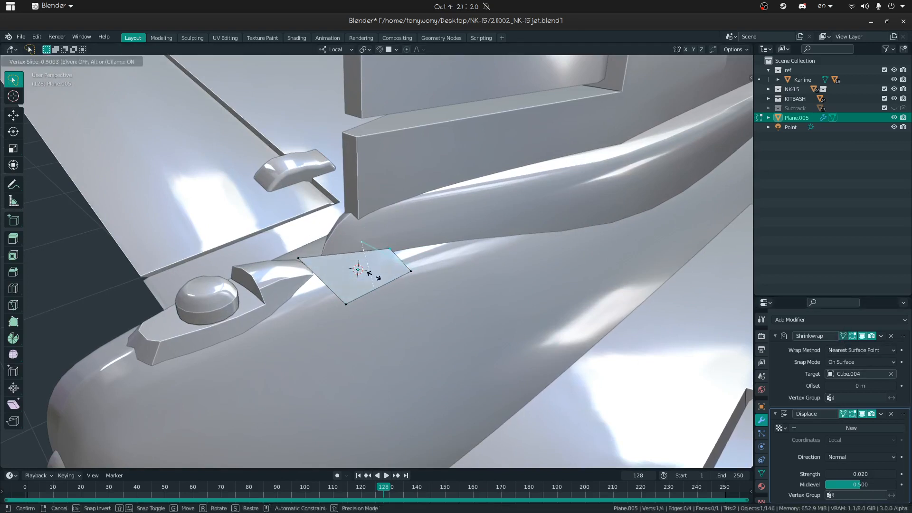
pyautogui.click(381, 278)
pyautogui.click(413, 274)
pyautogui.moveTo(429, 261); pyautogui.dragTo(396, 283, button='middle')
pyautogui.press('g')
pyautogui.click(391, 303)
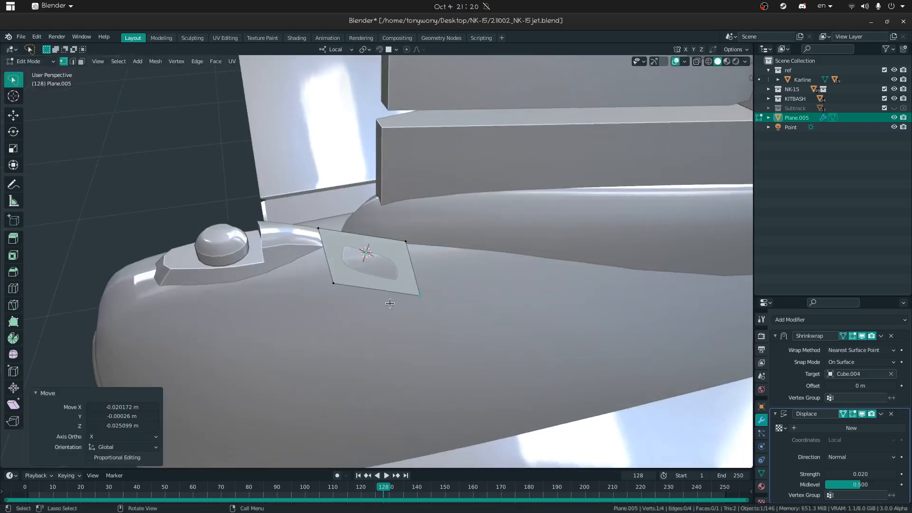
pyautogui.click(323, 222)
pyautogui.press('g')
pyautogui.click(345, 227)
pyautogui.click(425, 304)
pyautogui.press('g')
pyautogui.click(406, 303)
pyautogui.press('3')
pyautogui.click(398, 266)
pyautogui.press('k')
pyautogui.scroll(-4, 405, 268)
pyautogui.press('Escape')
# Step: Extrude the patch's forward edge repeatedly into a strip of faces following the fin base's lower edge to its front tip
pyautogui.press('2')
pyautogui.click(405, 269)
pyautogui.hotkey('shift', '`')
pyautogui.click(377, 261)
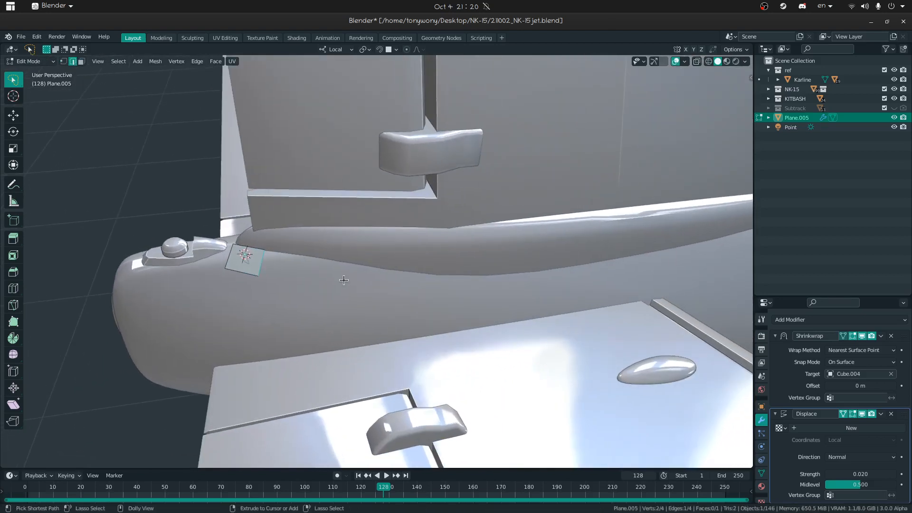
pyautogui.hotkey('shift', '`')
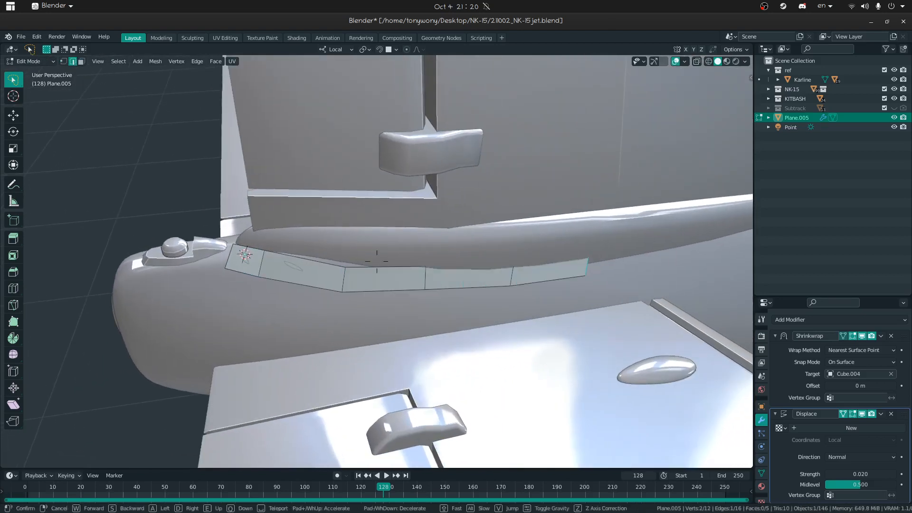
pyautogui.press('s')
pyautogui.click(377, 261)
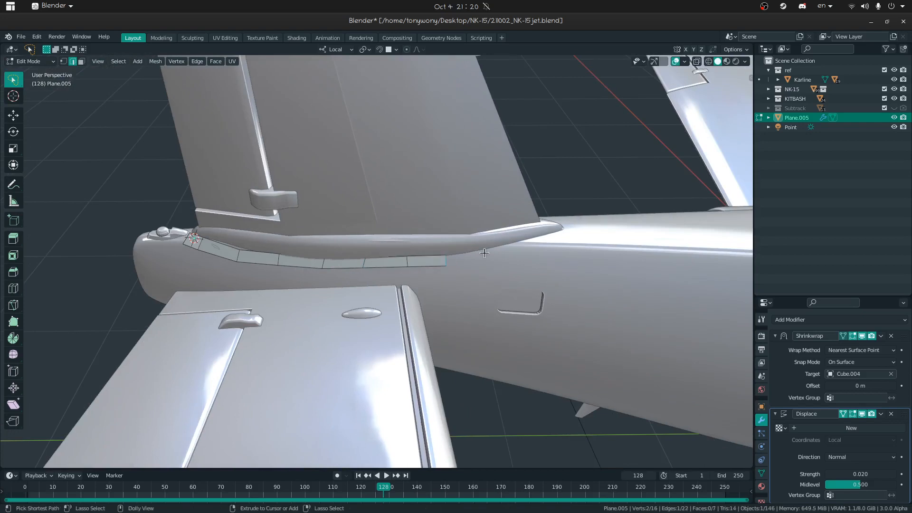
pyautogui.moveTo(558, 224); pyautogui.dragTo(570, 249, button='middle')
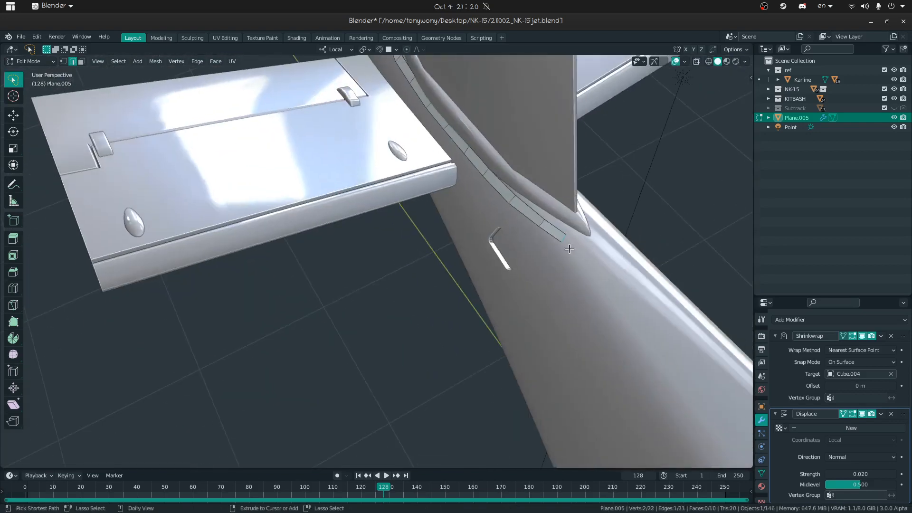
pyautogui.hotkey('shift', '`')
pyautogui.press('w')
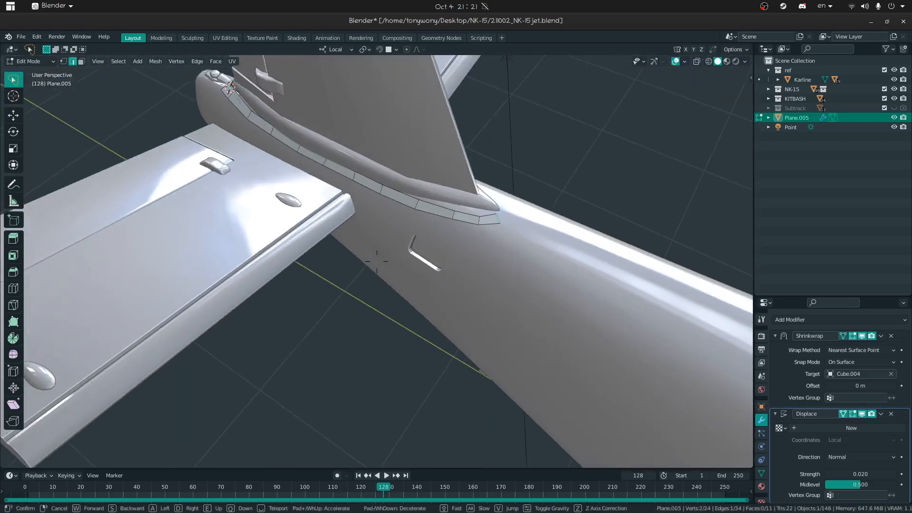
# Step: Move the strip's upper vertices near the front up against the underside of the fin base
pyautogui.press('g')
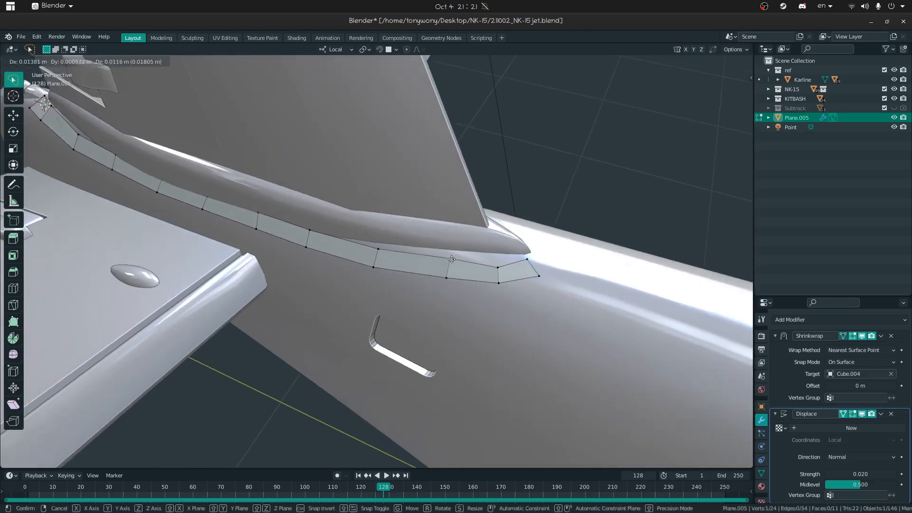
pyautogui.click(449, 252)
pyautogui.click(498, 267)
pyautogui.press('g')
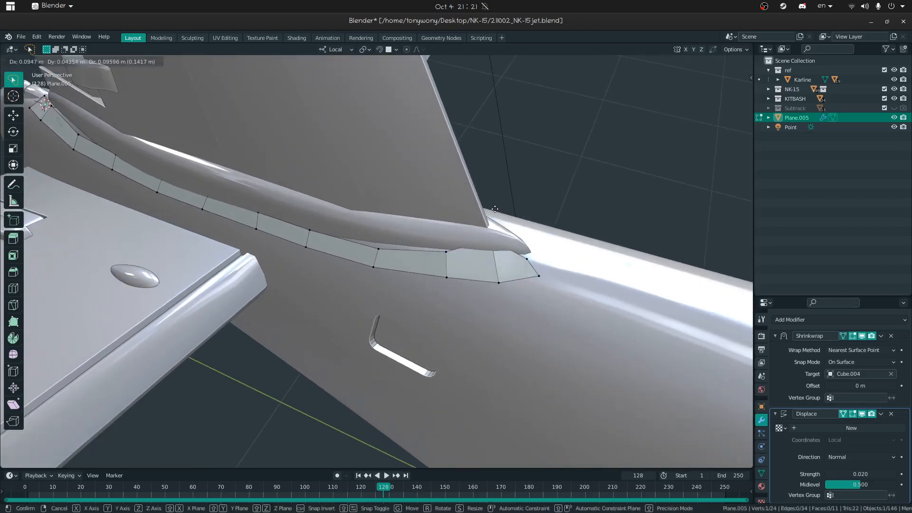
pyautogui.click(500, 224)
pyautogui.press('g')
pyautogui.click(443, 239)
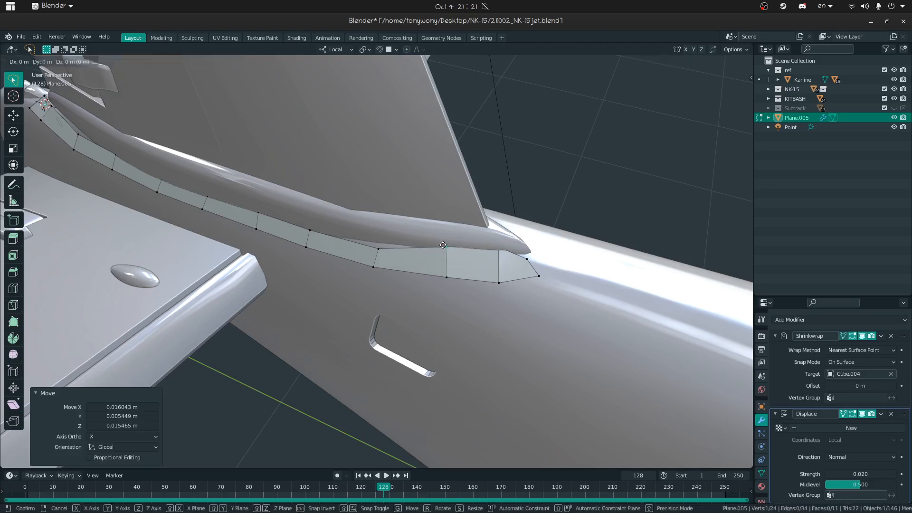
pyautogui.press('g')
pyautogui.click(374, 251)
# Step: Raise the strip's lower vertices near the front so the strip keeps an even width below the fin base
pyautogui.press('g')
pyautogui.click(371, 259)
pyautogui.click(437, 270)
pyautogui.press('g')
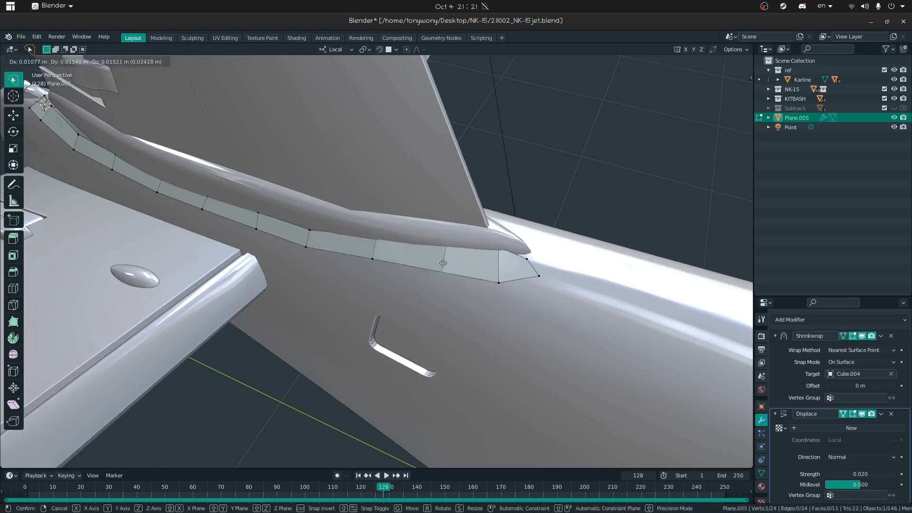
pyautogui.click(445, 261)
pyautogui.click(504, 276)
pyautogui.press('g')
pyautogui.click(515, 256)
# Step: Move the strip's front end vertices to meet the fin base's front tip and wrap around it on the fuselage
pyautogui.click(527, 259)
pyautogui.press('g')
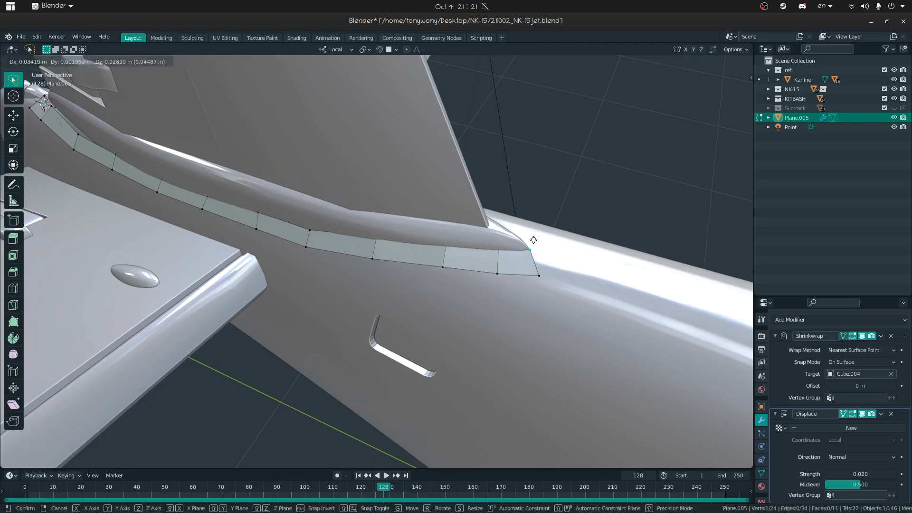
pyautogui.click(532, 237)
pyautogui.click(540, 276)
pyautogui.press('g')
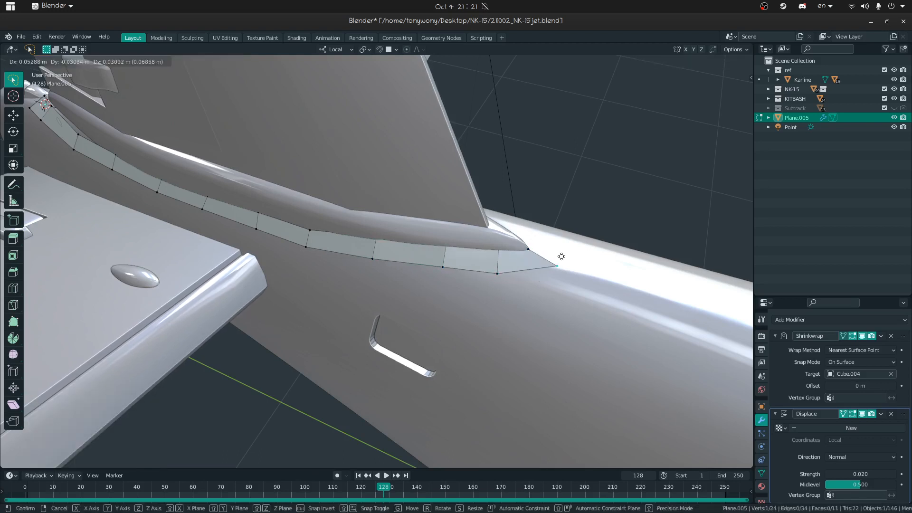
pyautogui.click(562, 252)
pyautogui.moveTo(563, 252); pyautogui.dragTo(643, 189, button='middle')
pyautogui.press('g')
pyautogui.click(534, 238)
# Step: Adjust vertices along the middle of the strip to even out its segments and smooth its lower edge
pyautogui.hotkey('shift', '`')
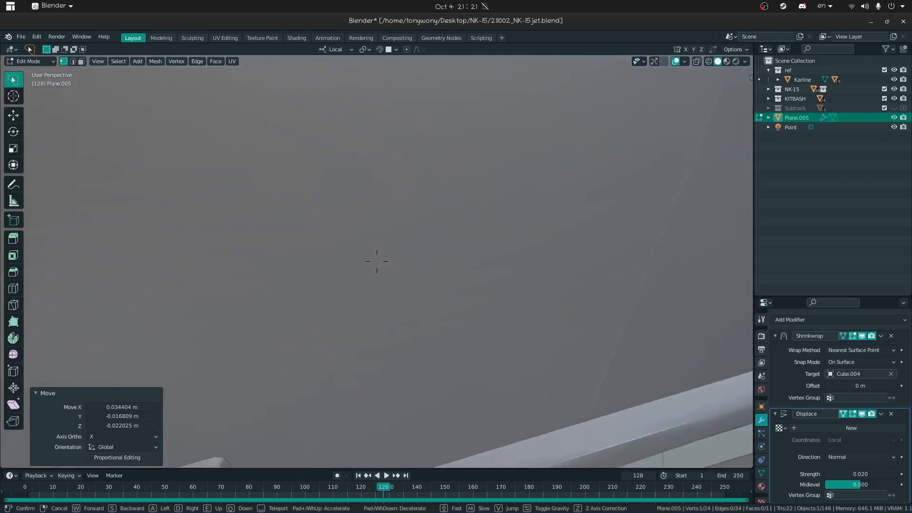
pyautogui.press('Escape')
pyautogui.click(614, 257)
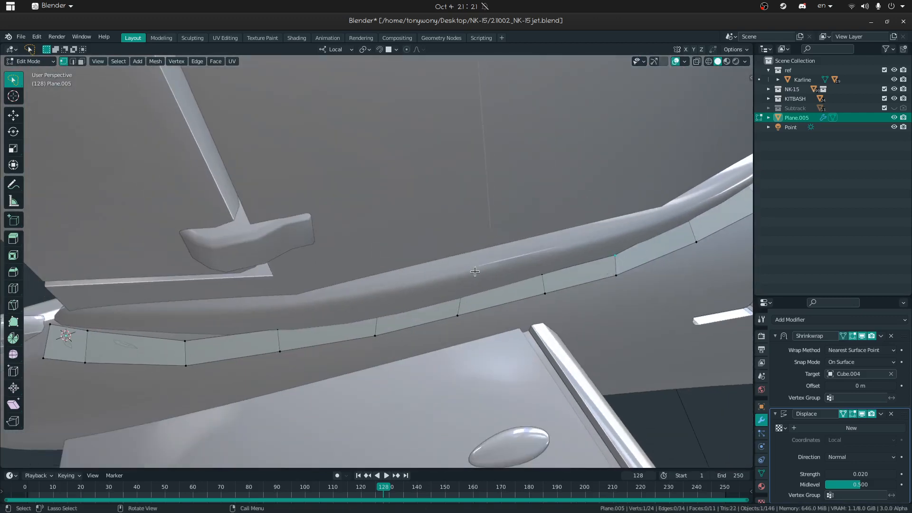
pyautogui.press('g')
pyautogui.click(669, 335)
pyautogui.click(608, 286)
pyautogui.press('g')
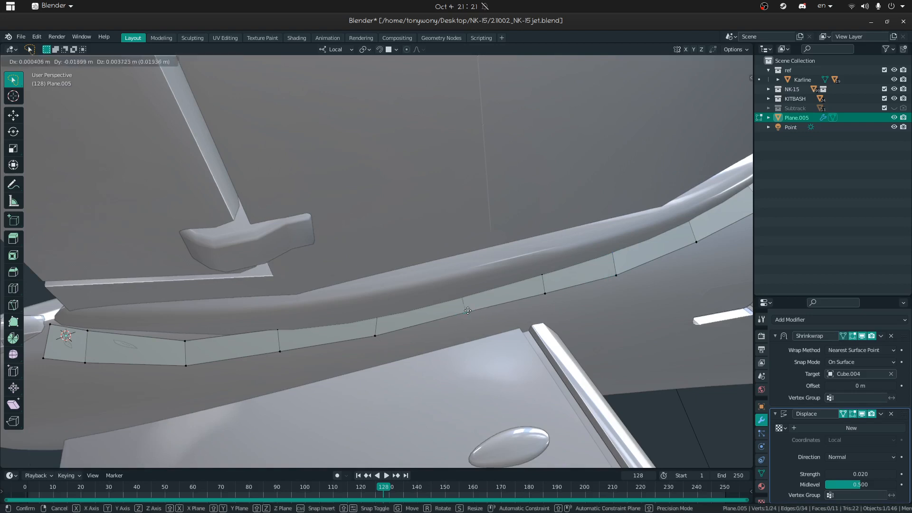
pyautogui.click(470, 312)
pyautogui.click(376, 336)
pyautogui.press('g')
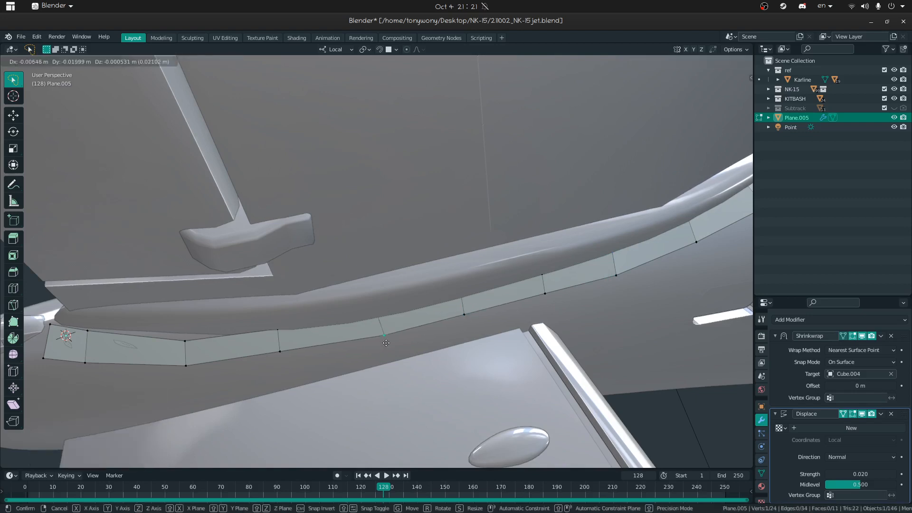
pyautogui.click(385, 342)
# Step: Move the vertices of the strip's rear segments up to follow the fin base in a smoother curve
pyautogui.click(170, 338)
pyautogui.press('g')
pyautogui.click(172, 323)
pyautogui.click(87, 330)
pyautogui.press('g')
pyautogui.click(110, 331)
pyautogui.click(176, 364)
pyautogui.press('g')
pyautogui.click(176, 360)
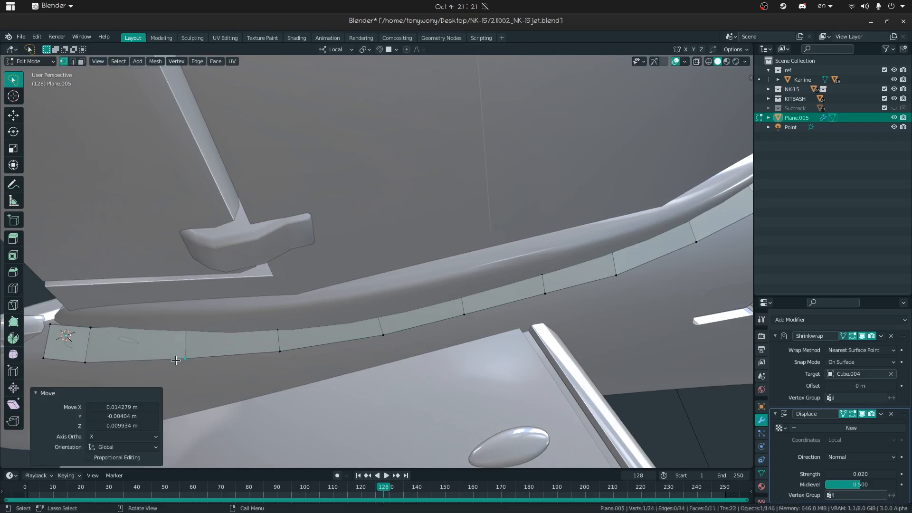
# Step: Add a loop cut near the strip's rear end and pull its outer rear vertices in toward the tail light fixture
pyautogui.click(132, 341)
pyautogui.moveTo(137, 340); pyautogui.dragTo(366, 297, button='middle')
pyautogui.press('g')
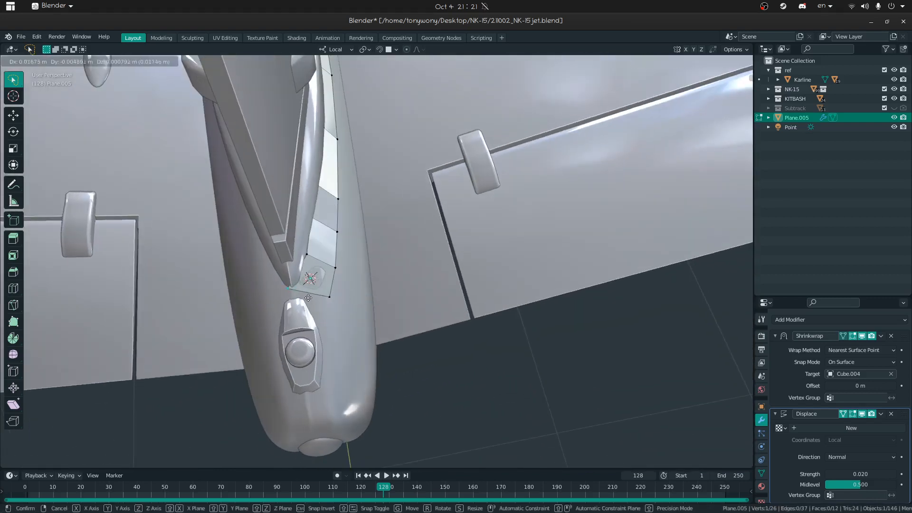
pyautogui.click(303, 311)
pyautogui.click(335, 269)
pyautogui.press('g')
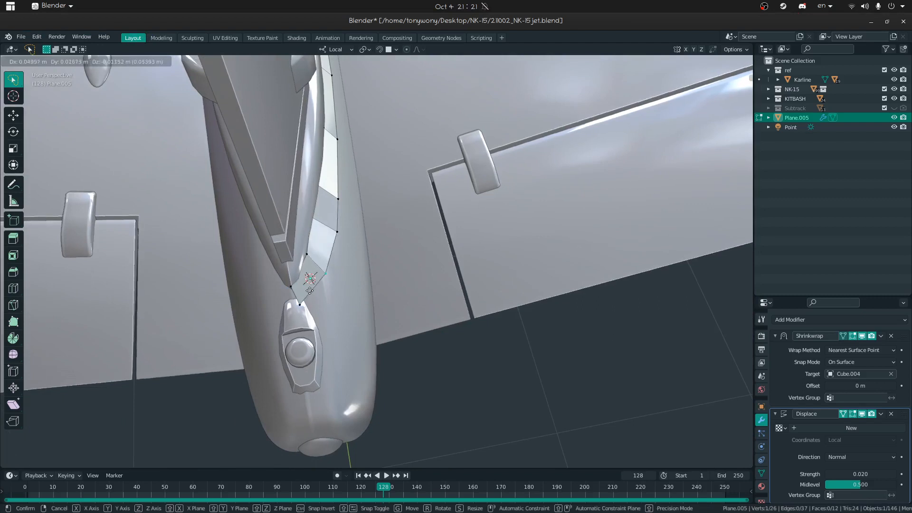
pyautogui.click(309, 291)
# Step: Raise two lower vertices near the strip's rear end to smooth its outline and return to object mode
pyautogui.moveTo(310, 291); pyautogui.dragTo(282, 303, button='middle')
pyautogui.click(345, 313)
pyautogui.press('g')
pyautogui.click(347, 308)
pyautogui.click(383, 337)
pyautogui.press('g')
pyautogui.click(380, 327)
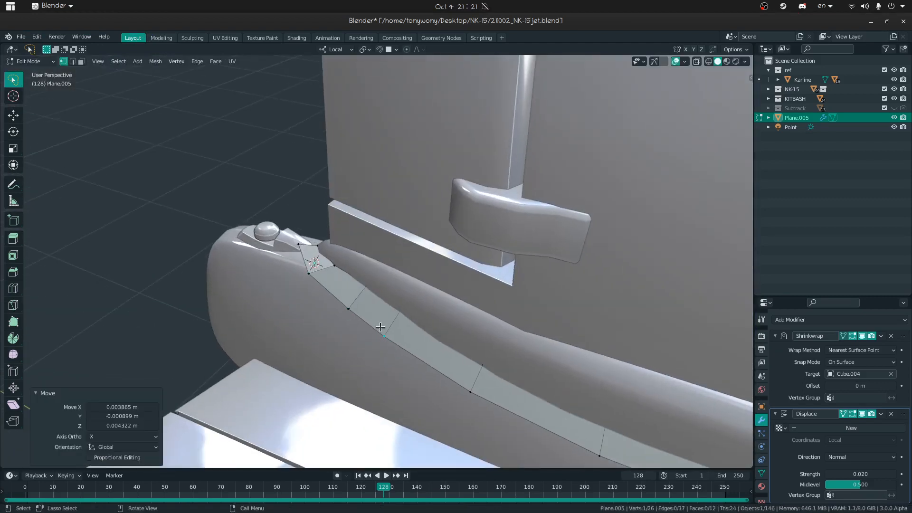
pyautogui.moveTo(285, 255); pyautogui.dragTo(332, 264, button='middle')
pyautogui.press('Tab')
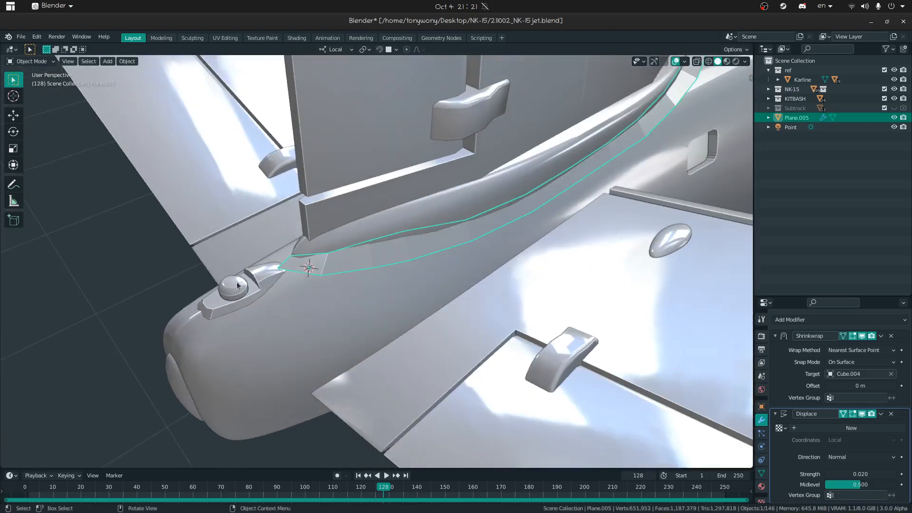
# Step: Move the tail light fixture about 0.035 m along its local Y axis and lower it about 0.0065 m along local Z
pyautogui.click(235, 282)
pyautogui.press('g')
pyautogui.press('y')
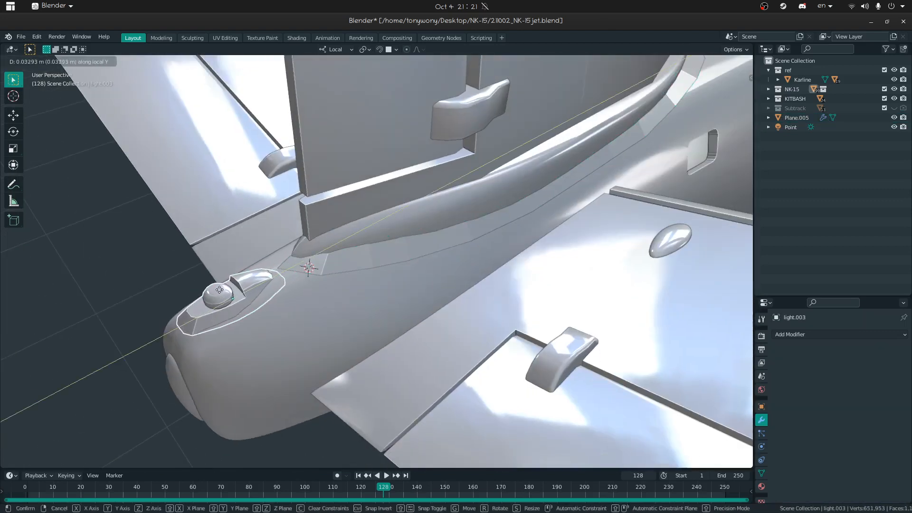
pyautogui.click(218, 292)
pyautogui.scroll(-5, 218, 292)
pyautogui.press('g')
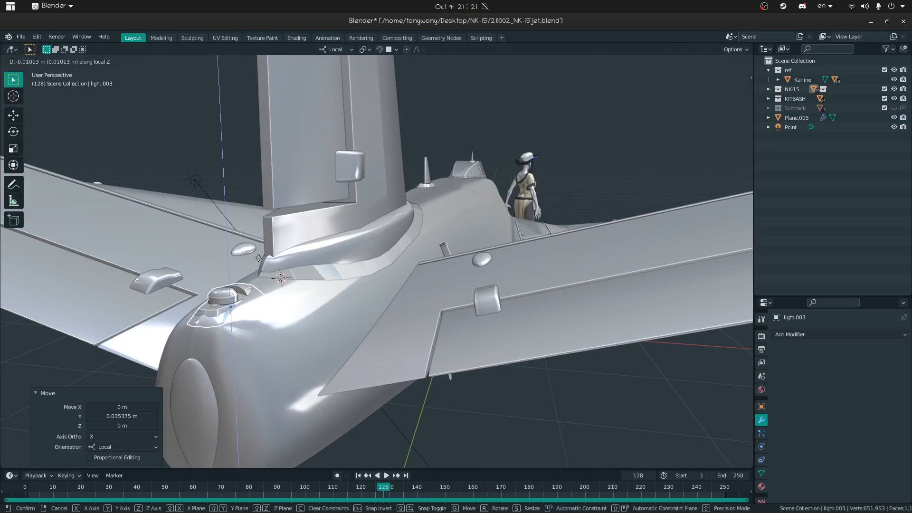
pyautogui.click(260, 257)
# Step: Rotate the tail light fixture about -8.4° around its local X axis and raise it slightly along local Z
pyautogui.press('r')
pyautogui.press('y')
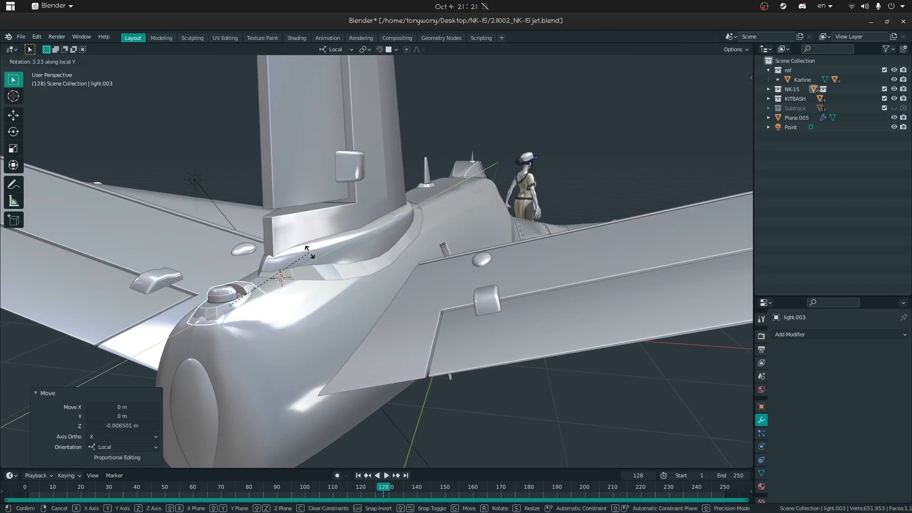
pyautogui.click(296, 251)
pyautogui.press('g')
pyautogui.press('z')
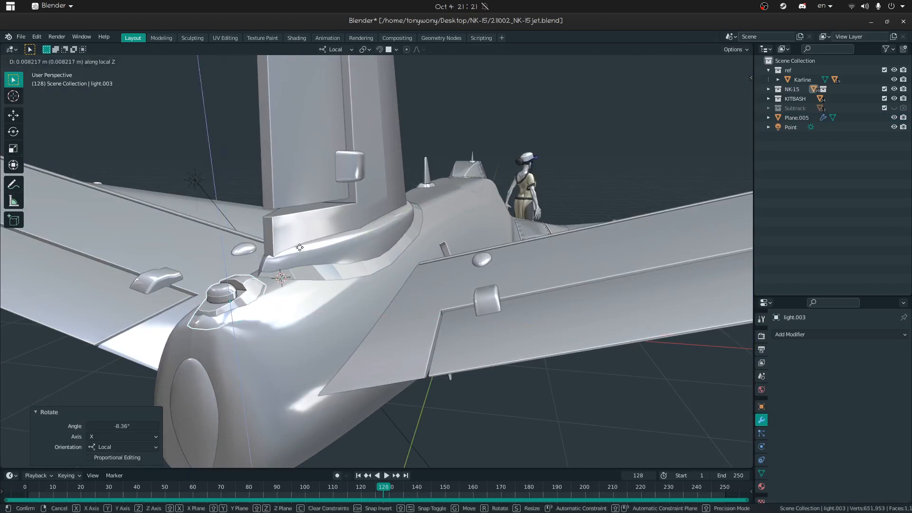
pyautogui.click(299, 247)
# Step: Select the panel strip beside the fin base and apply its Shrinkwrap and Displace modifiers
pyautogui.moveTo(300, 247); pyautogui.dragTo(246, 342, button='middle')
pyautogui.hotkey('shift', '`')
pyautogui.click(377, 261)
pyautogui.click(371, 248)
pyautogui.moveTo(370, 248); pyautogui.dragTo(570, 223, button='middle')
pyautogui.rightClick(316, 231)
pyautogui.press('Escape')
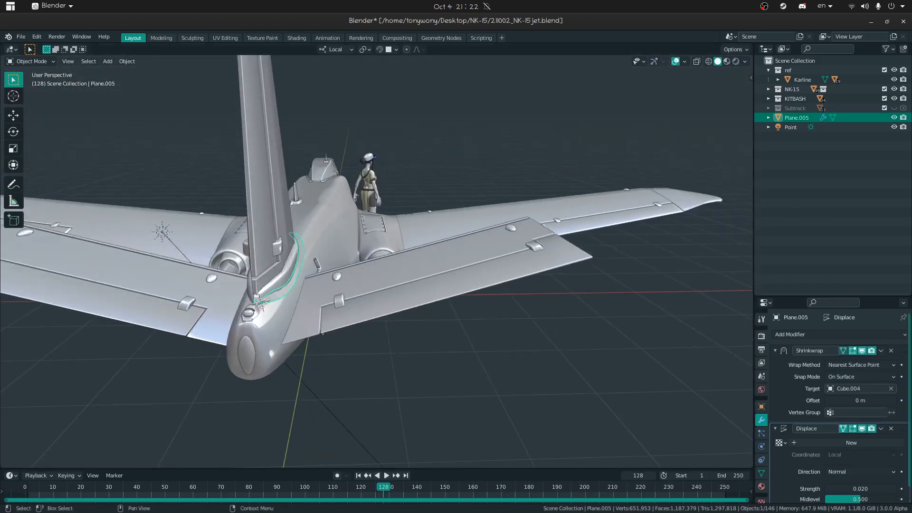
pyautogui.hotkey('ctrl', 'a')
pyautogui.hotkey('ctrl', 'a')
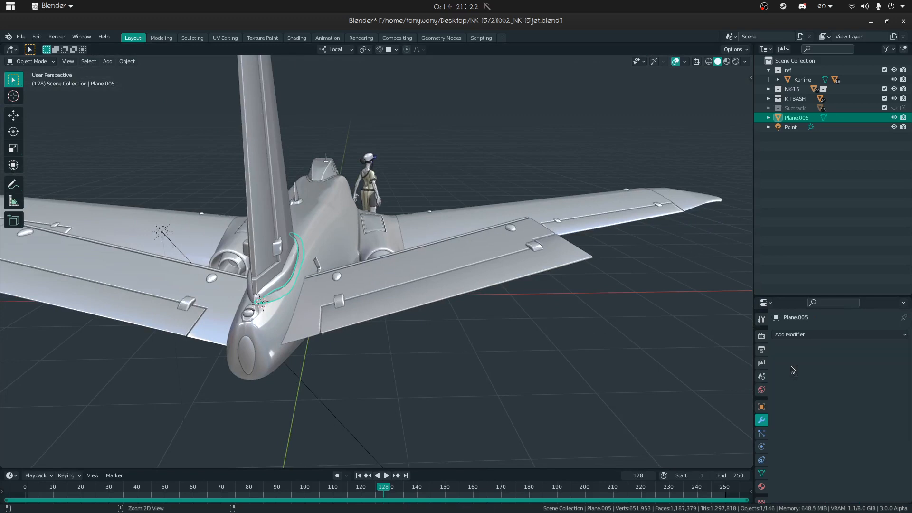
# Step: Add an X-axis Mirror modifier to the strip with the fuselage body Cube.004 as mirror object
pyautogui.click(827, 334)
pyautogui.press('Escape')
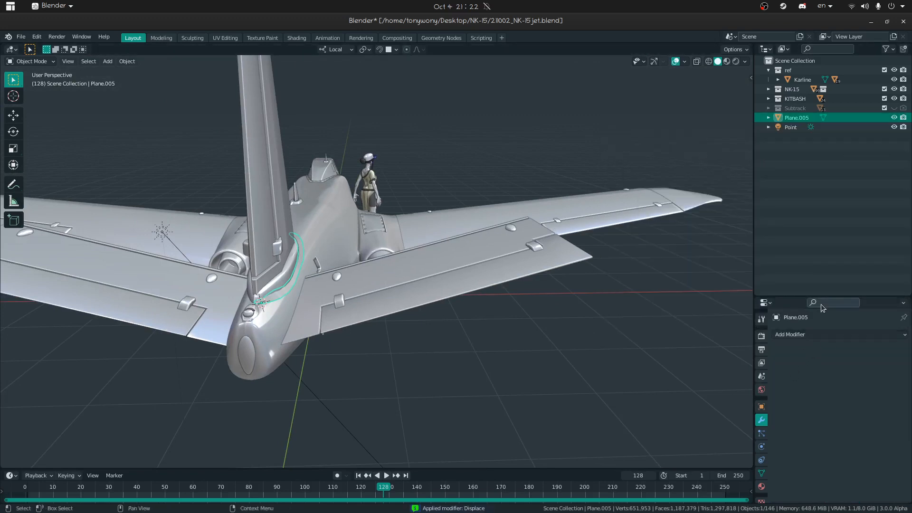
pyautogui.click(813, 335)
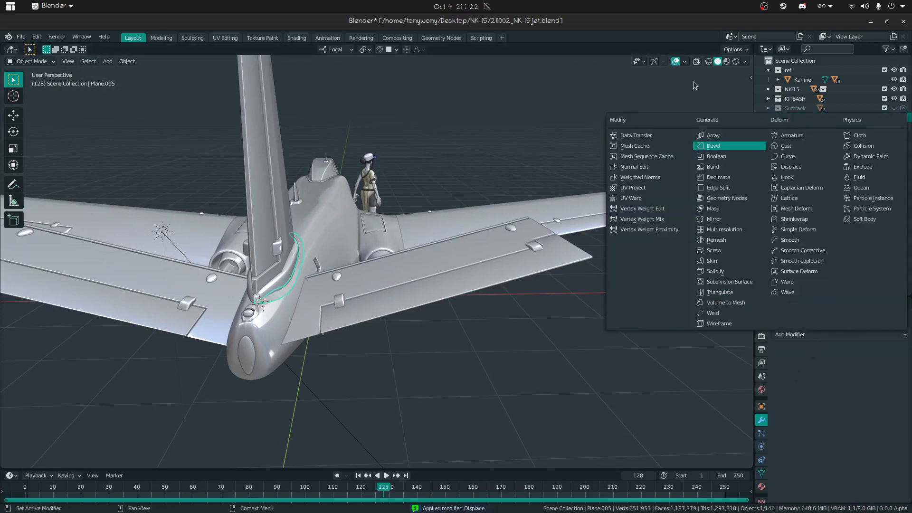
pyautogui.click(726, 219)
pyautogui.click(308, 309)
pyautogui.moveTo(308, 309); pyautogui.dragTo(261, 259, button='middle')
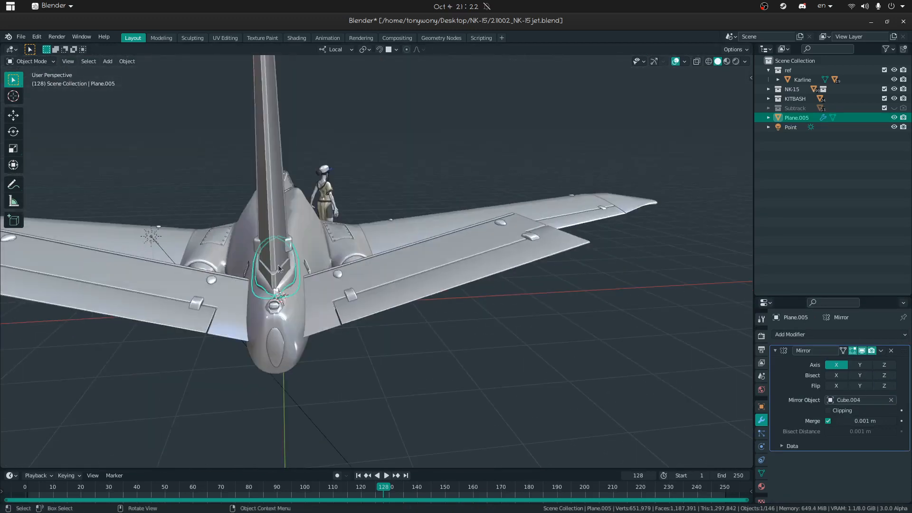
# Step: Add a Solidify modifier with 0.01 m thickness to the strip and apply it
pyautogui.click(790, 334)
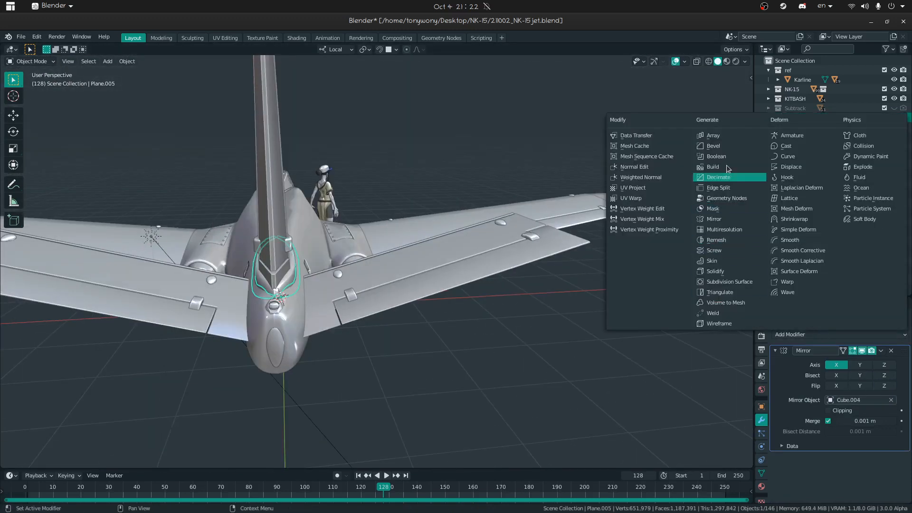
pyautogui.click(720, 274)
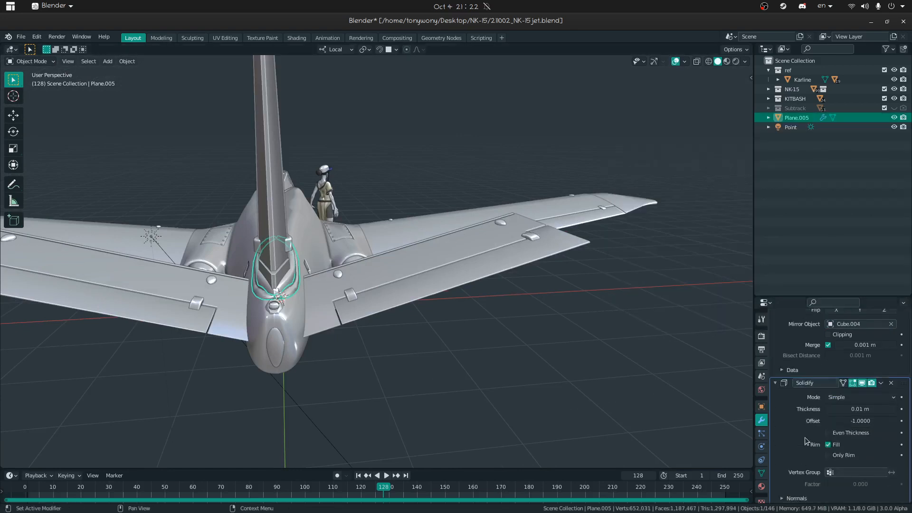
pyautogui.scroll(-6, 781, 399)
pyautogui.scroll(6, 782, 376)
pyautogui.scroll(-6, 788, 374)
pyautogui.hotkey('ctrl', 'a')
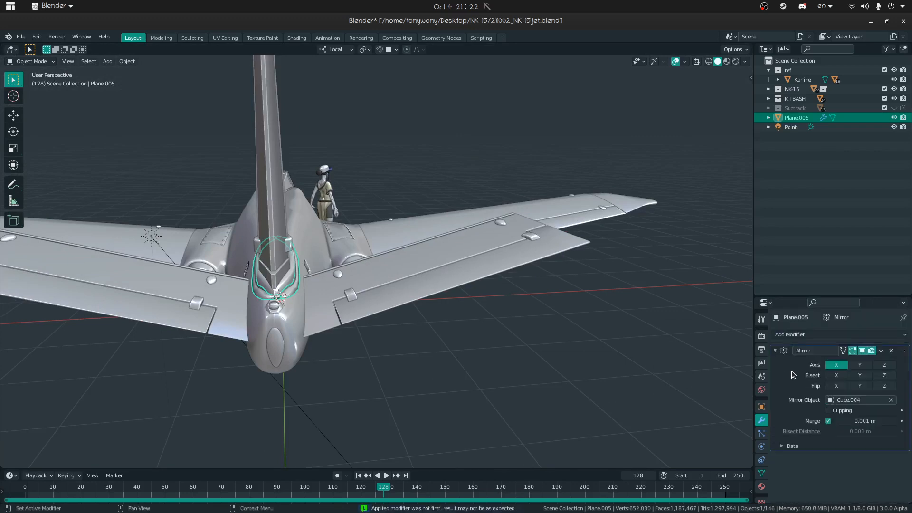
# Step: Isolate the strip in local view, select its rear end face in edit mode and enable Clipping on the Mirror modifier
pyautogui.hotkey('shift', '`')
pyautogui.press('w')
pyautogui.click(377, 261)
pyautogui.press('/')
pyautogui.press('Tab')
pyautogui.moveTo(377, 261); pyautogui.dragTo(418, 286, button='middle')
pyautogui.press('3')
pyautogui.click(412, 271)
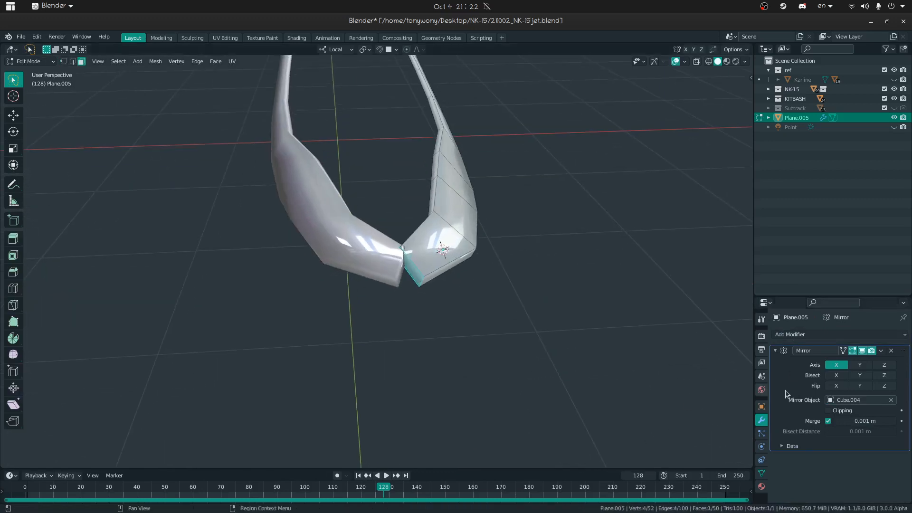
pyautogui.click(827, 412)
# Step: Move the strip's rear end face along local X onto the mirror plane and delete that face
pyautogui.press('e')
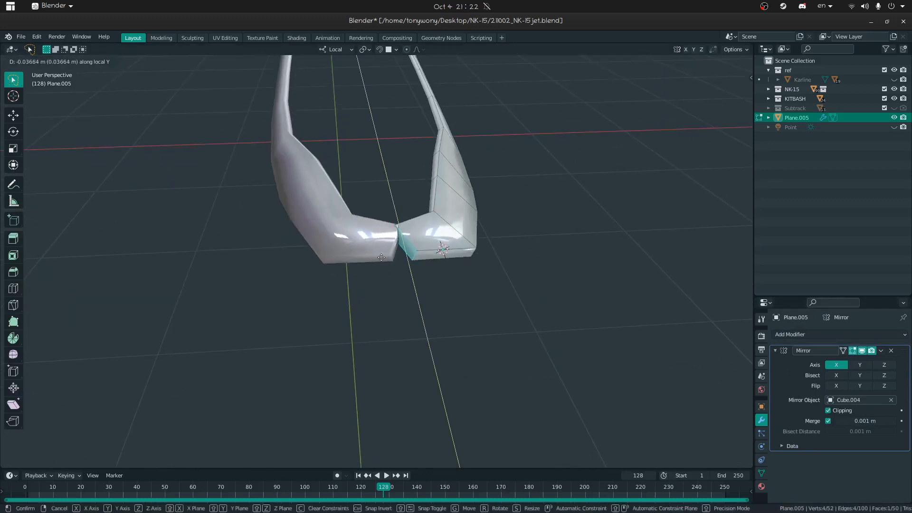
pyautogui.click(366, 254)
pyautogui.press('g')
pyautogui.press('x')
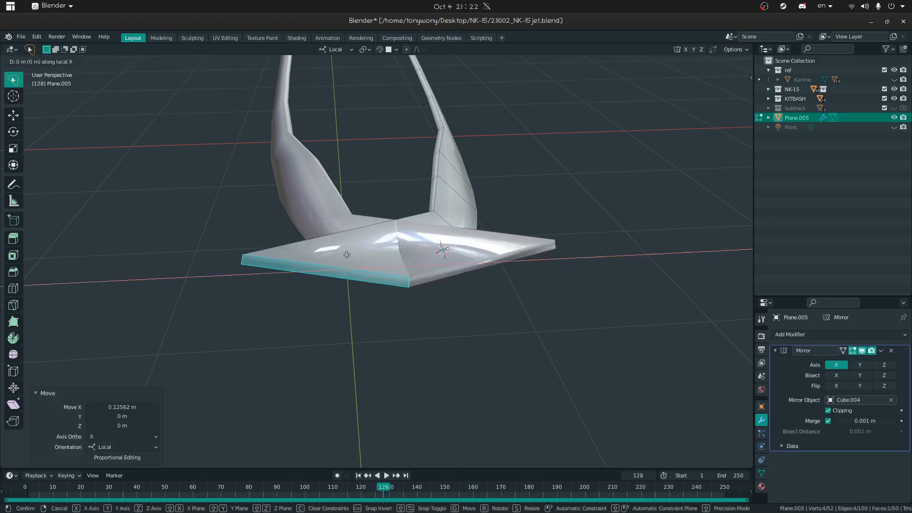
pyautogui.click(546, 253)
pyautogui.hotkey('shift', '`')
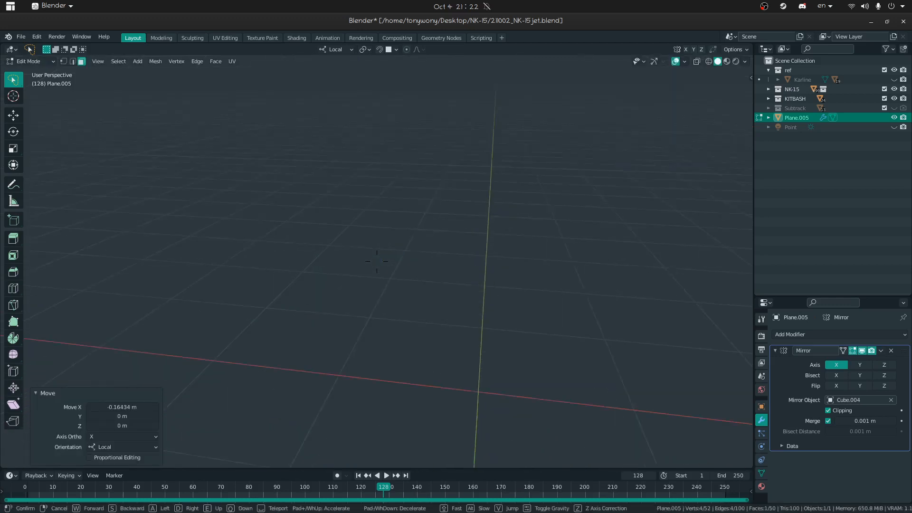
pyautogui.click(376, 260)
pyautogui.press('x')
pyautogui.click(377, 260)
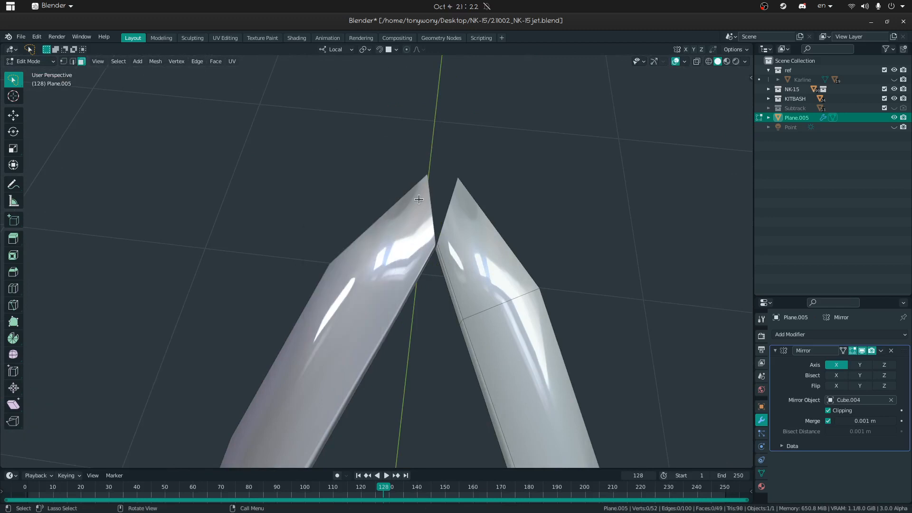
# Step: Join the strip's front ends by moving the front end face along local X onto the mirror plane, and delete that face
pyautogui.moveTo(376, 261); pyautogui.dragTo(622, 155, button='middle')
pyautogui.hotkey('shift', '`')
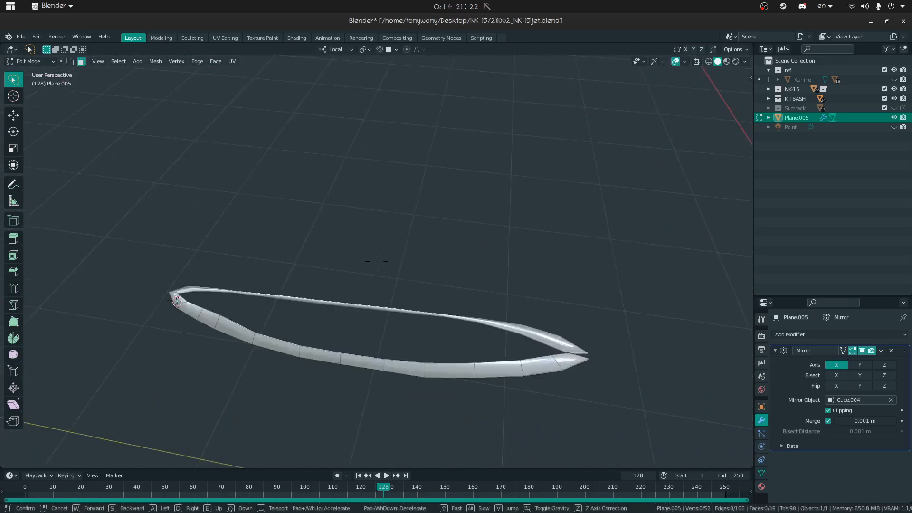
pyautogui.press('w')
pyautogui.click(377, 261)
pyautogui.hotkey('shift', '`')
pyautogui.press('s')
pyautogui.click(377, 262)
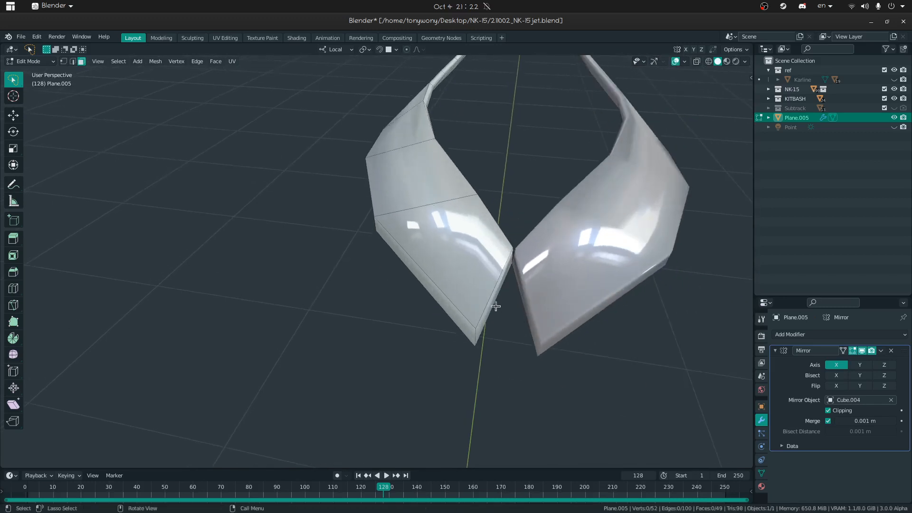
pyautogui.press('g')
pyautogui.press('x')
pyautogui.click(312, 282)
pyautogui.press('g')
pyautogui.press('x')
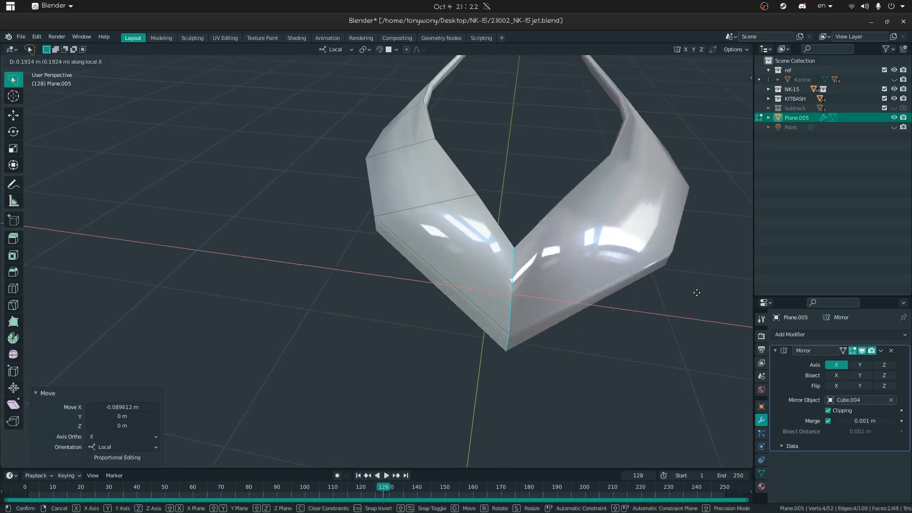
pyautogui.click(565, 293)
pyautogui.press('x')
pyautogui.click(565, 293)
# Step: Add a loop cut across the strip's front segment and shift it about 0.02 m along local Y to round the tip
pyautogui.press('Tab')
pyautogui.hotkey('shift', '`')
pyautogui.click(377, 261)
pyautogui.press('KP_3')
pyautogui.moveTo(479, 264); pyautogui.dragTo(458, 287, button='middle')
pyautogui.press('Tab')
pyautogui.click(447, 288)
pyautogui.rightClick(447, 288)
pyautogui.press('g')
pyautogui.press('y')
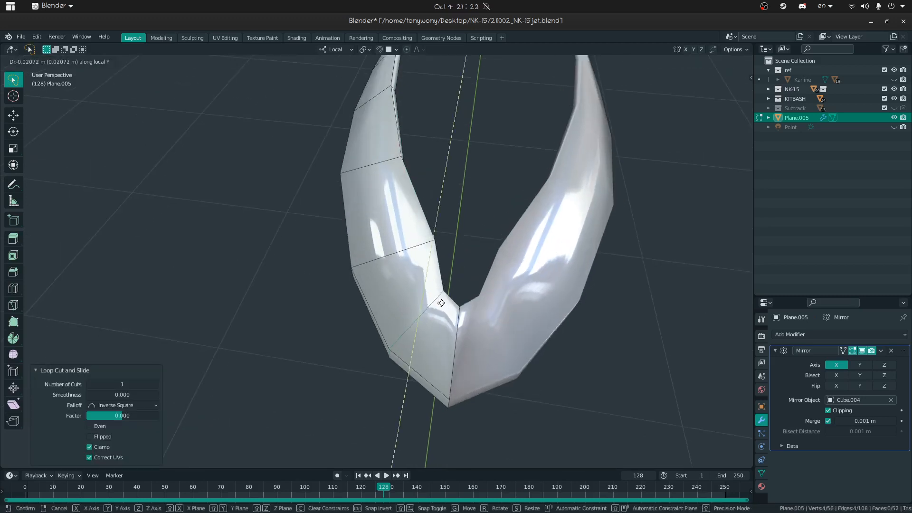
pyautogui.click(441, 302)
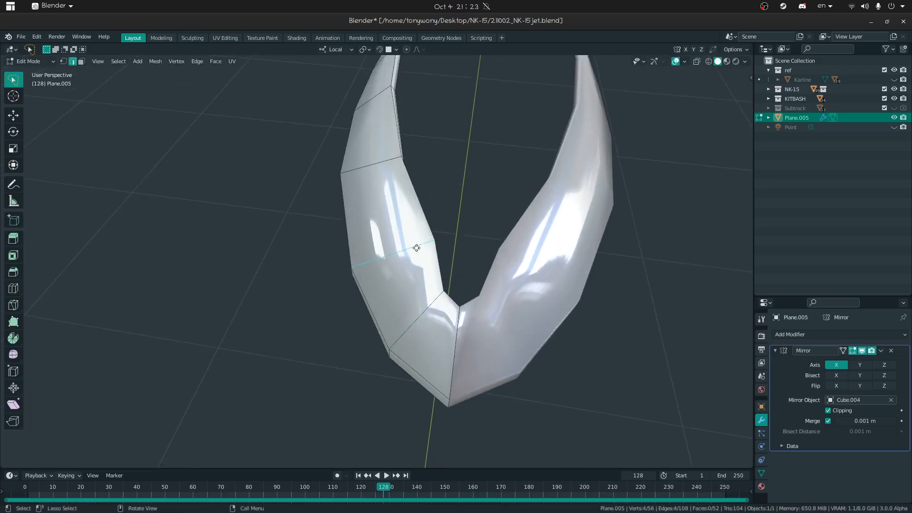
# Step: Move the neighbouring edge loop near the strip's front along local Y and return to object mode
pyautogui.press('g')
pyautogui.press('y')
pyautogui.click(360, 261)
pyautogui.press('Tab')
# Step: Exit local view to show the whole jet and reselect the panel strip around the fin base
pyautogui.moveTo(333, 327); pyautogui.dragTo(376, 264, button='middle')
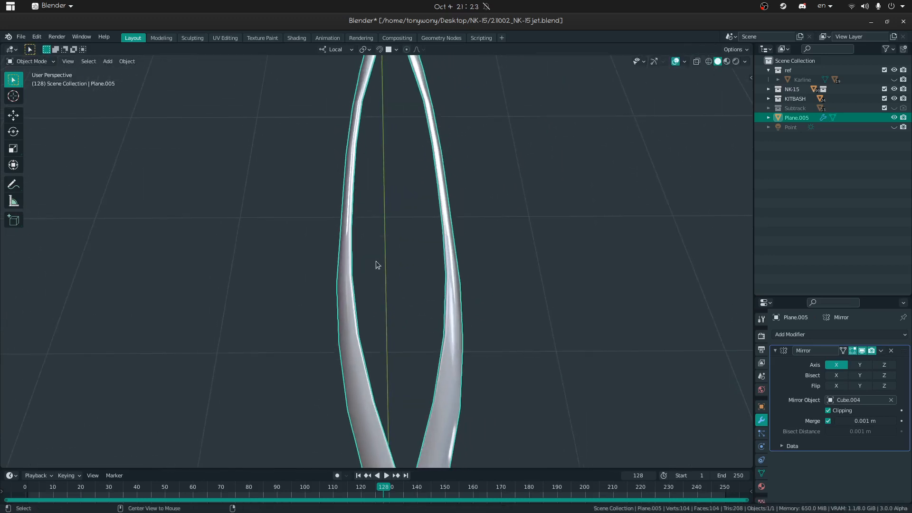
pyautogui.hotkey('alt', 'h')
pyautogui.click(353, 266)
pyautogui.moveTo(367, 398); pyautogui.dragTo(480, 333, button='middle')
pyautogui.click(393, 344)
pyautogui.hotkey('ctrl', 'z')
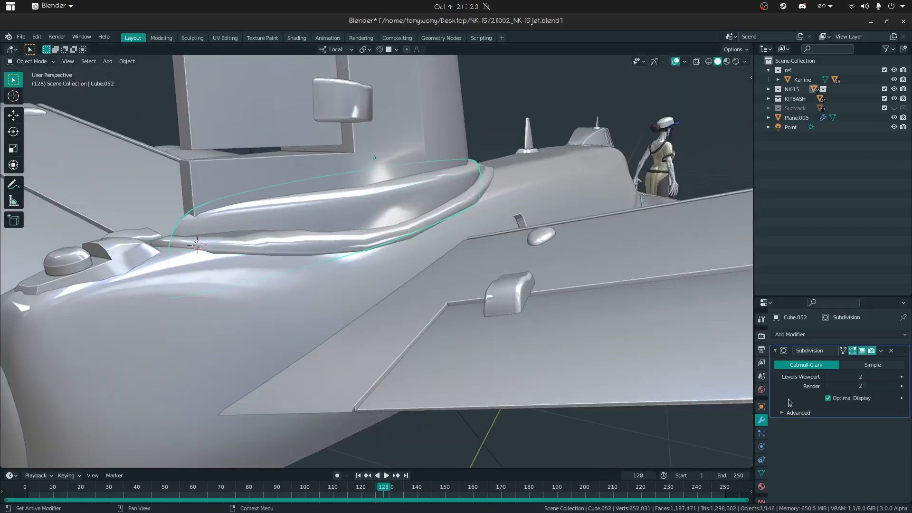
pyautogui.click(438, 211)
pyautogui.moveTo(365, 216); pyautogui.dragTo(486, 255, button='middle')
pyautogui.press('Tab')
pyautogui.moveTo(375, 339); pyautogui.dragTo(472, 291, button='middle')
pyautogui.press('Tab')
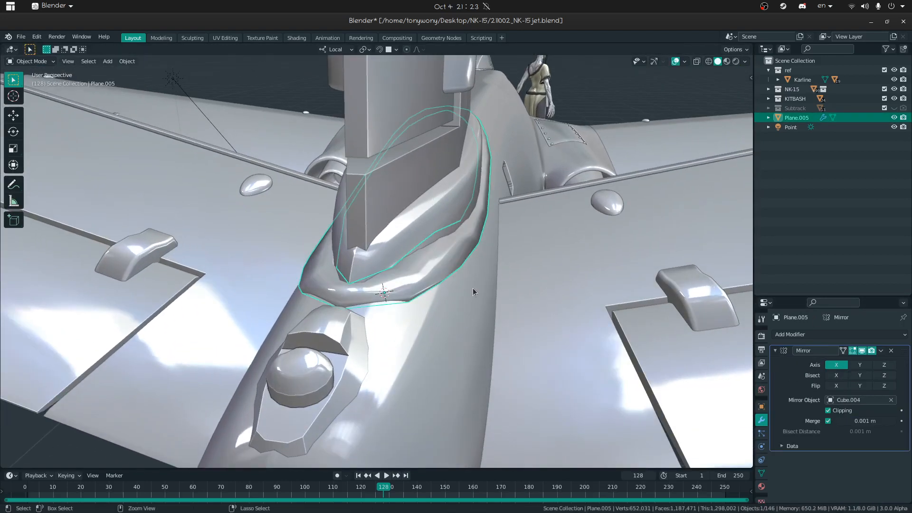
pyautogui.press('a')
pyautogui.hotkey('ctrl', 'z')
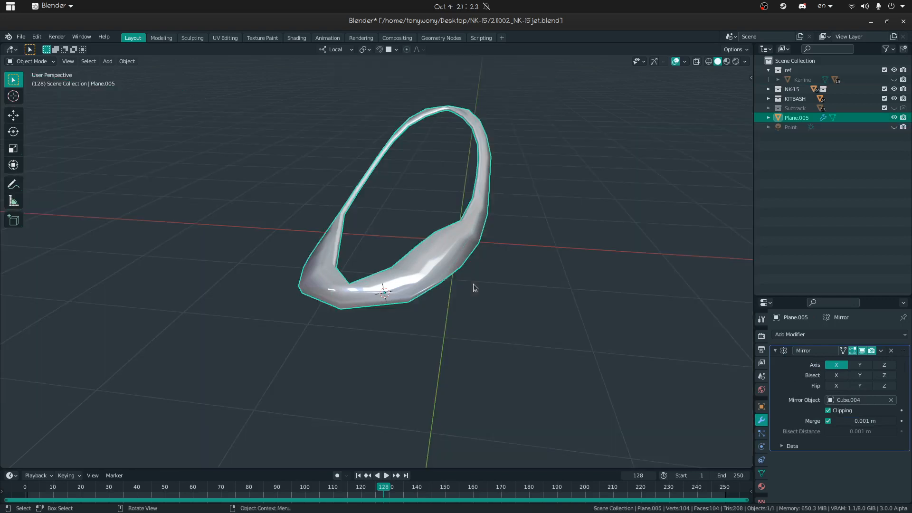
pyautogui.hotkey('ctrl', 'z')
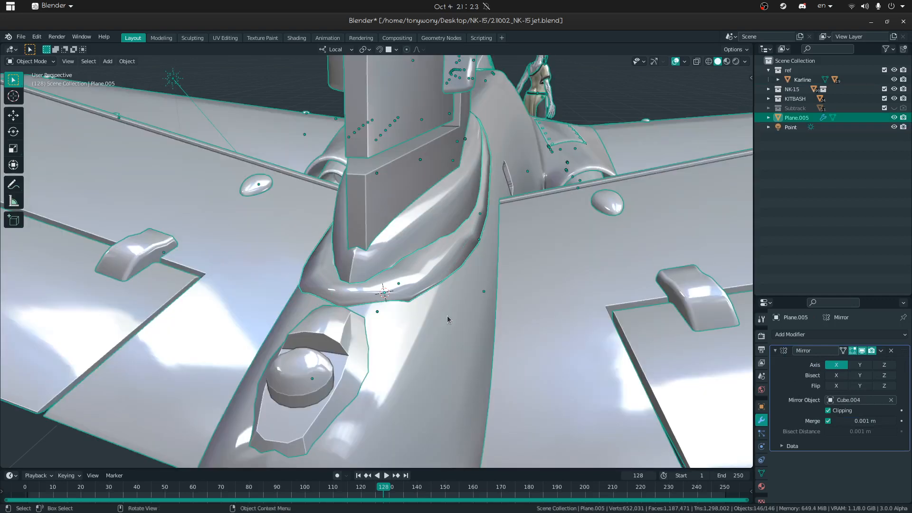
pyautogui.click(446, 315)
pyautogui.scroll(-4, 849, 379)
pyautogui.scroll(3, 849, 379)
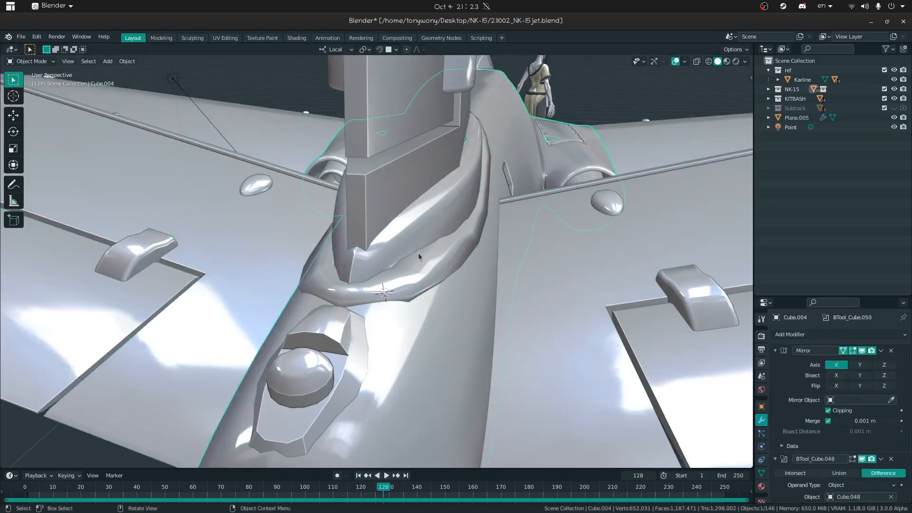
# Step: Apply the strip's Mirror modifier and bevel the edge loops on both sides of its rear tip
pyautogui.click(429, 253)
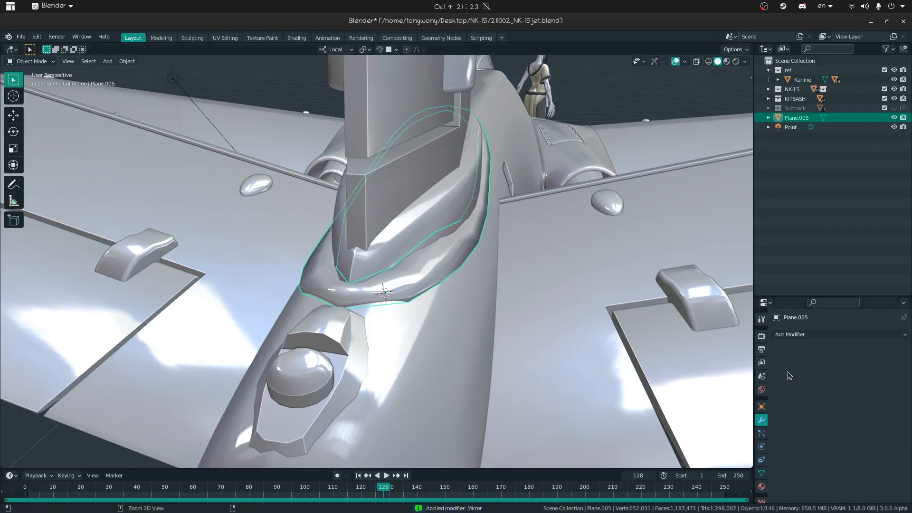
pyautogui.press('Tab')
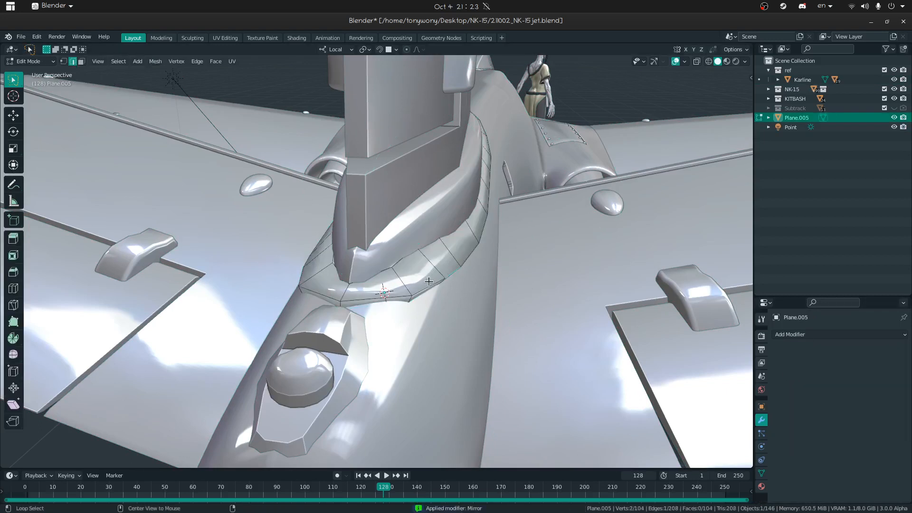
pyautogui.moveTo(346, 230); pyautogui.dragTo(477, 265, button='middle')
pyautogui.hotkey('ctrl', 'b')
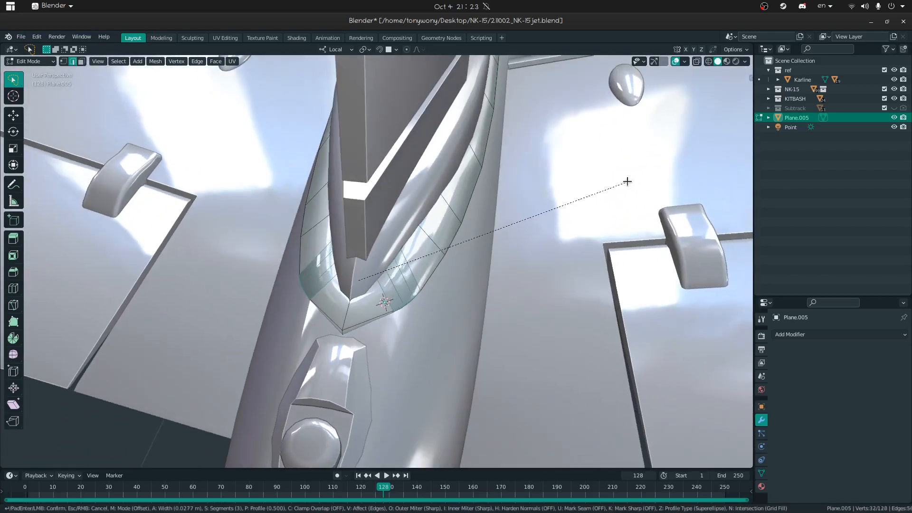
pyautogui.click(627, 181)
# Step: Bevel the centre edge loop at the strip's rear tip about 0.021 m with two segments and return to object mode
pyautogui.keyDown('alt'); pyautogui.click(349, 310); pyautogui.keyUp('alt')
pyautogui.hotkey('ctrl', 'b')
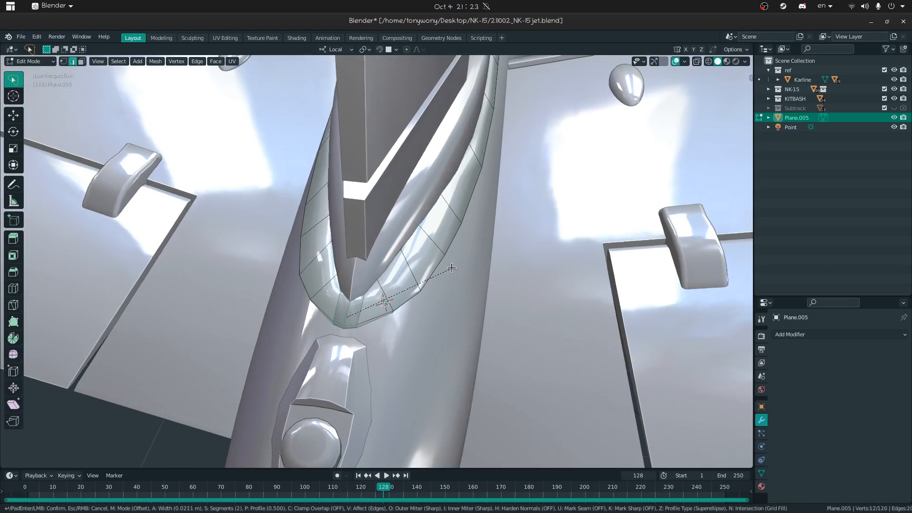
pyautogui.click(451, 268)
pyautogui.hotkey('ctrl', 'Tab')
pyautogui.click(265, 266)
# Step: Bevel the centre edge loop at the strip's front tip with one segment and a width of about 0.0092 m
pyautogui.hotkey('shift', '`')
pyautogui.press('d')
pyautogui.press('s')
pyautogui.press('d')
pyautogui.click(377, 261)
pyautogui.press('Tab')
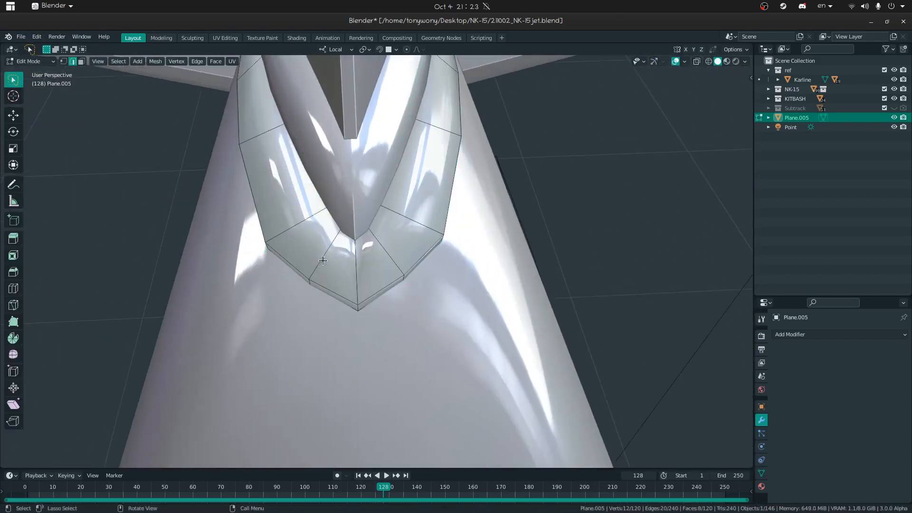
pyautogui.hotkey('ctrl', 'b')
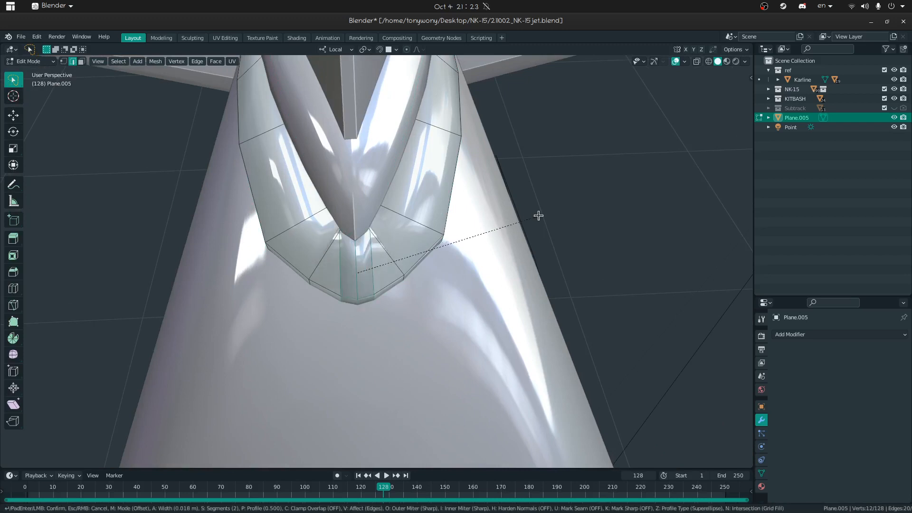
pyautogui.click(491, 218)
pyautogui.hotkey('ctrl', 'Tab')
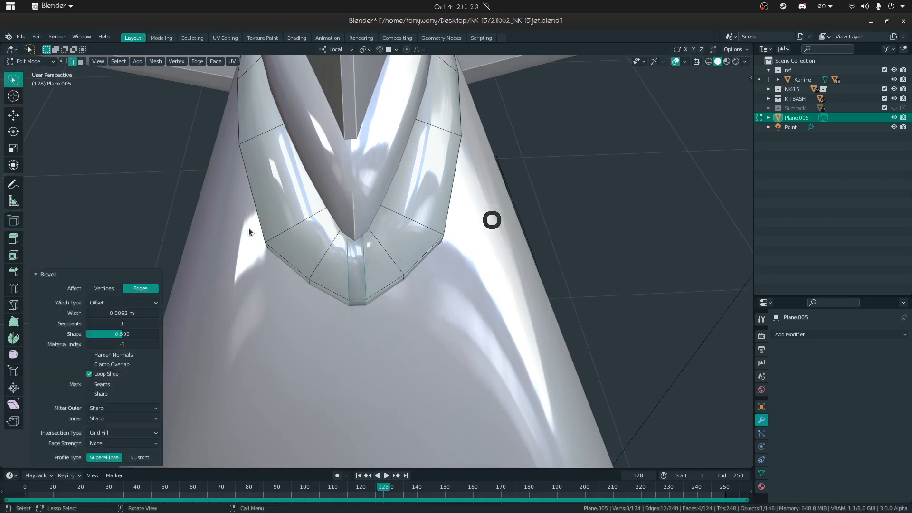
# Step: Bevel the outer edge loop around the panel strip about 0.005 m with one segment and return to object mode
pyautogui.click(249, 228)
pyautogui.hotkey('shift', '`')
pyautogui.press('s')
pyautogui.press('w')
pyautogui.click(376, 262)
pyautogui.press('Tab')
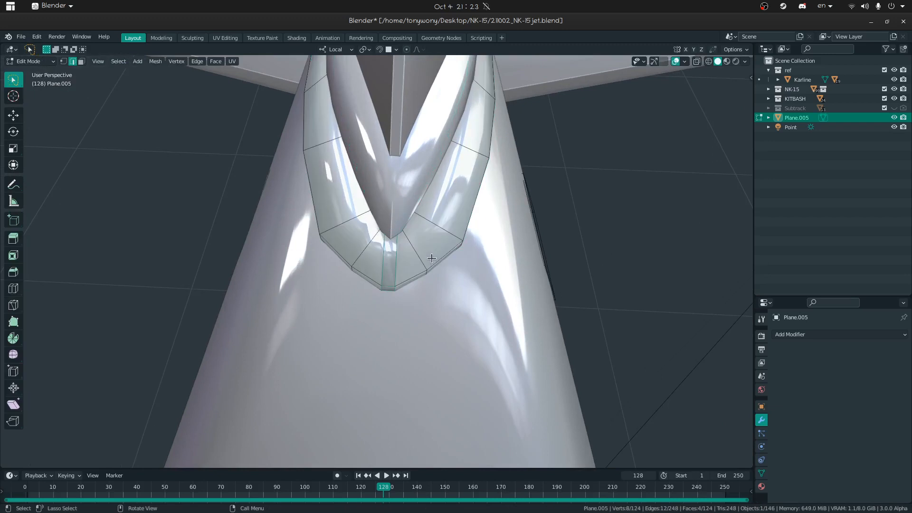
pyautogui.moveTo(424, 258); pyautogui.dragTo(456, 234, button='middle')
pyautogui.moveTo(479, 201); pyautogui.dragTo(472, 155, button='middle')
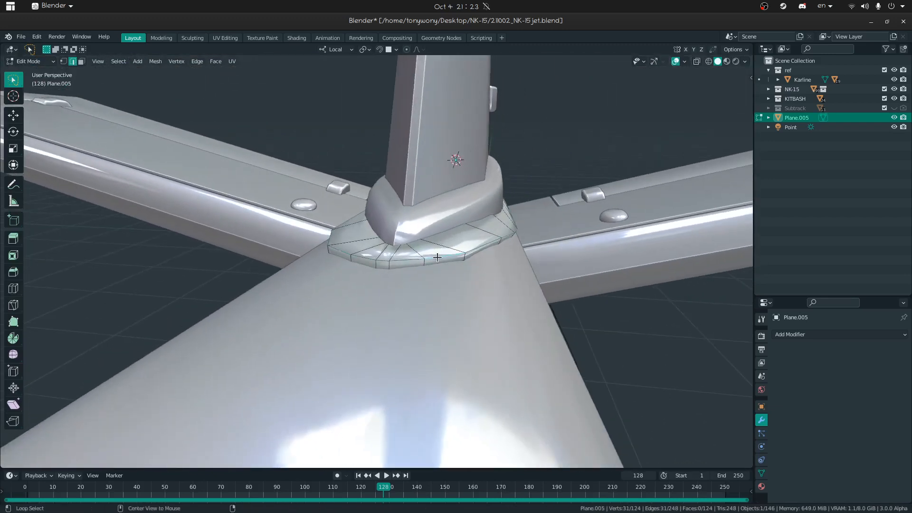
pyautogui.hotkey('ctrl', 'b')
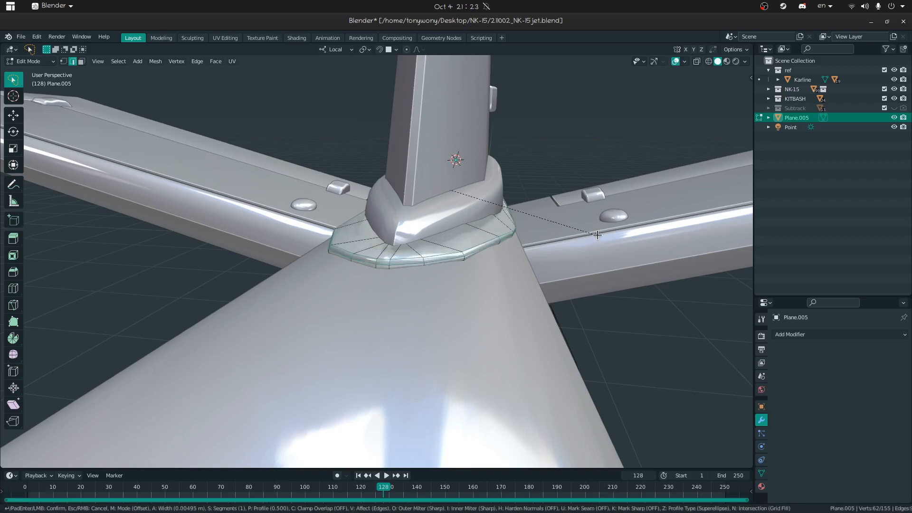
pyautogui.click(597, 235)
pyautogui.press('Tab')
# Step: Bevel cross edge loops along the side of the strip about 0.072 m with two segments and return to object mode
pyautogui.moveTo(343, 221); pyautogui.dragTo(432, 321, button='middle')
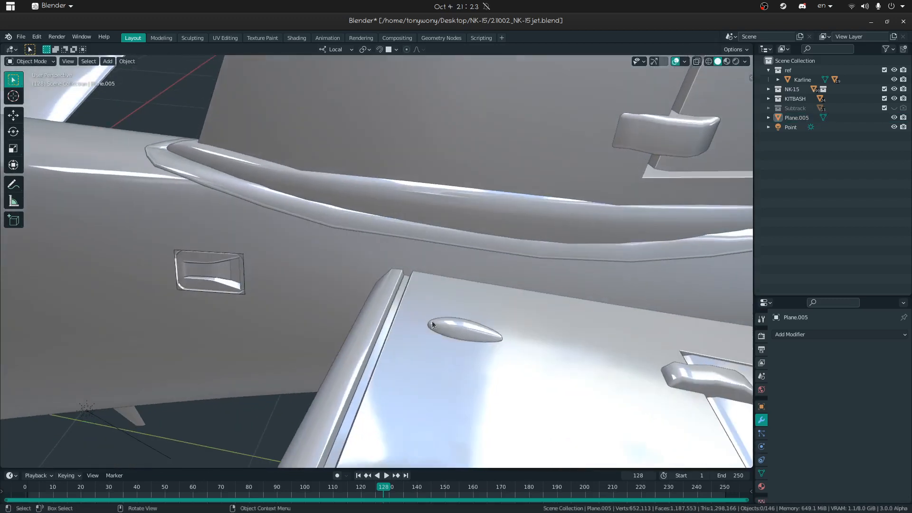
pyautogui.click(395, 229)
pyautogui.press('Tab')
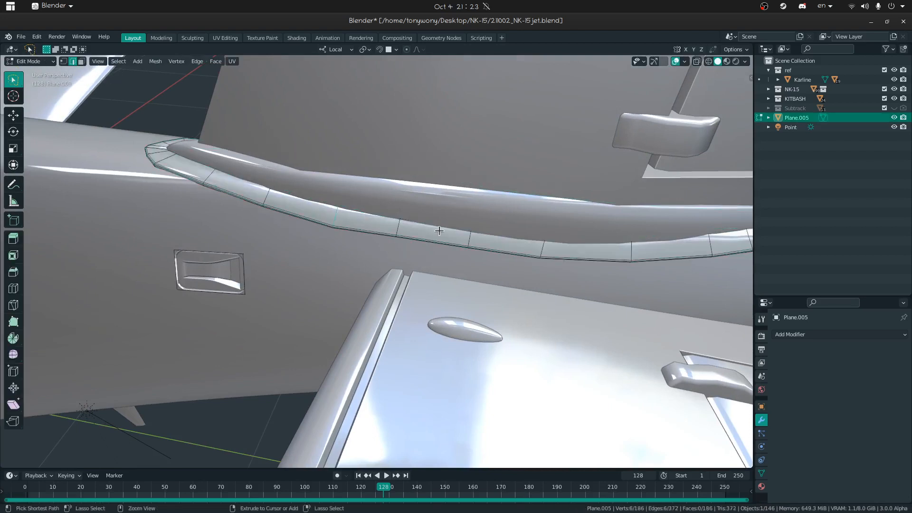
pyautogui.moveTo(468, 220); pyautogui.dragTo(401, 247, button='middle')
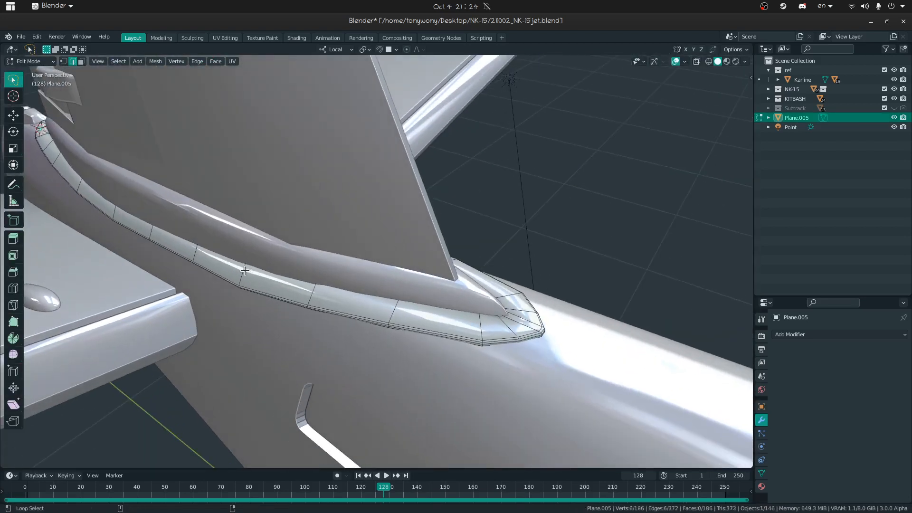
pyautogui.hotkey('ctrl', 'b')
pyautogui.click(577, 247)
pyautogui.press('Tab')
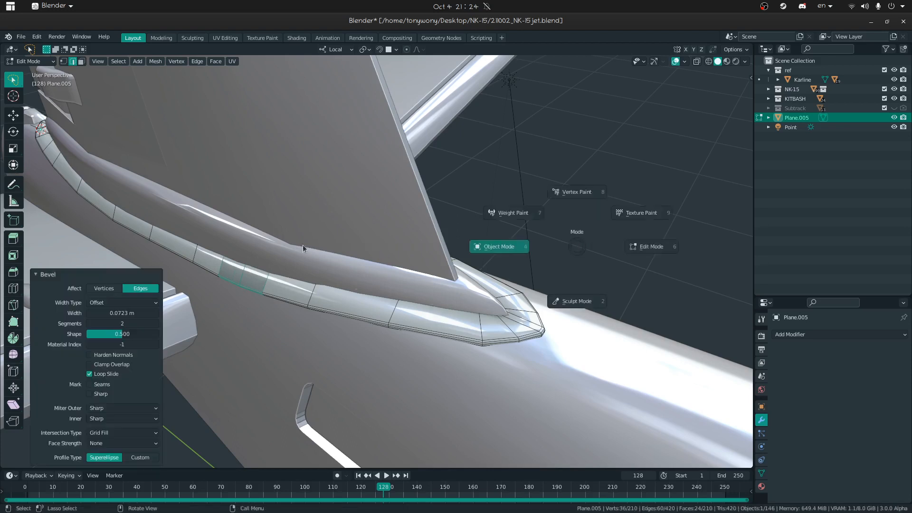
# Step: Delete the oval piece on the rear end of the fuselage
pyautogui.hotkey('shift', '`')
pyautogui.press('a')
pyautogui.press('w')
pyautogui.click(377, 262)
pyautogui.click(267, 290)
pyautogui.click(263, 287)
pyautogui.moveTo(263, 287); pyautogui.dragTo(333, 296, button='middle')
pyautogui.hotkey('shift', '`')
pyautogui.press('s')
pyautogui.click(377, 261)
pyautogui.click(164, 356)
pyautogui.moveTo(164, 356); pyautogui.dragTo(338, 336, button='middle')
pyautogui.moveTo(291, 341); pyautogui.dragTo(287, 306, button='middle')
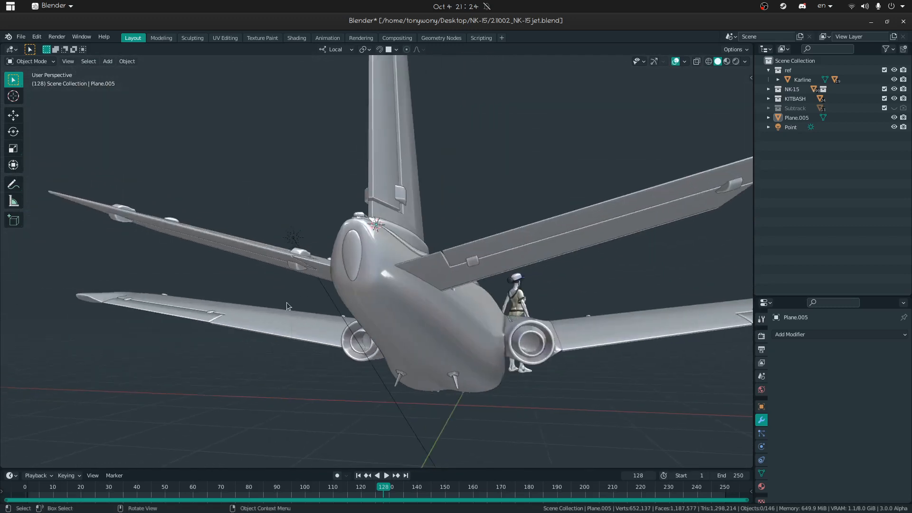
pyautogui.click(349, 258)
pyautogui.moveTo(247, 362); pyautogui.dragTo(413, 418, button='middle')
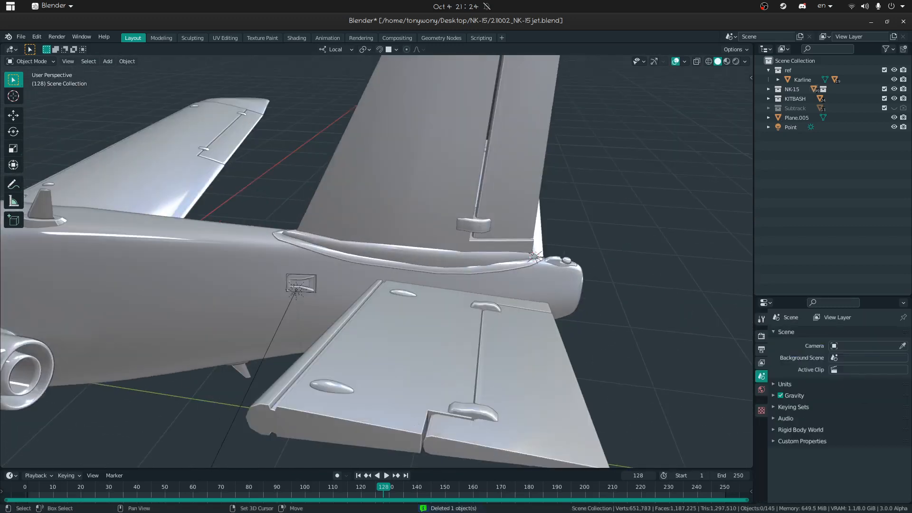
# Step: Select the bolt among the kitbash parts laid out beside the jet and save the file
pyautogui.hotkey('shift', '`')
pyautogui.press('s')
pyautogui.press('a')
pyautogui.press('w')
pyautogui.press('w')
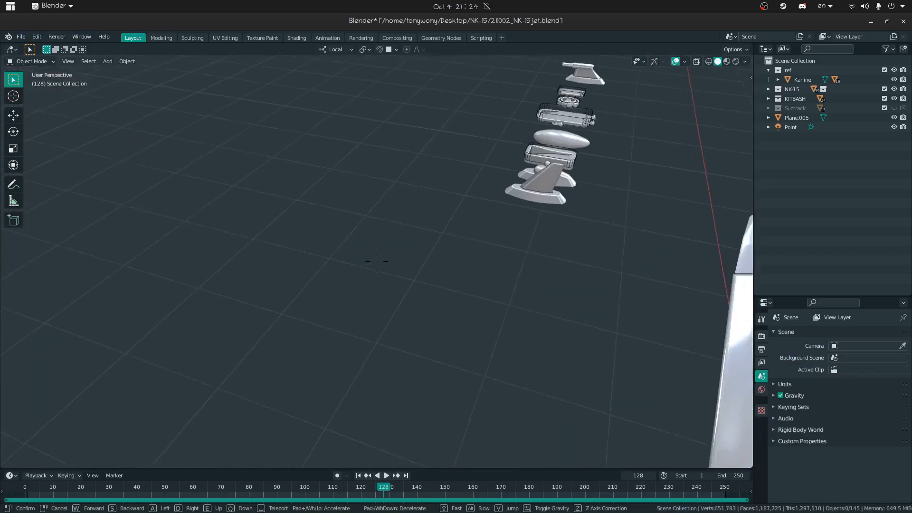
pyautogui.click(376, 261)
pyautogui.click(426, 387)
pyautogui.moveTo(492, 280); pyautogui.dragTo(398, 267, button='middle')
pyautogui.scroll(-10, 378, 287)
pyautogui.scroll(8, 378, 283)
pyautogui.click(401, 267)
pyautogui.hotkey('shift', '`')
pyautogui.hotkey('ctrl', 's')
pyautogui.scroll(-6, 380, 264)
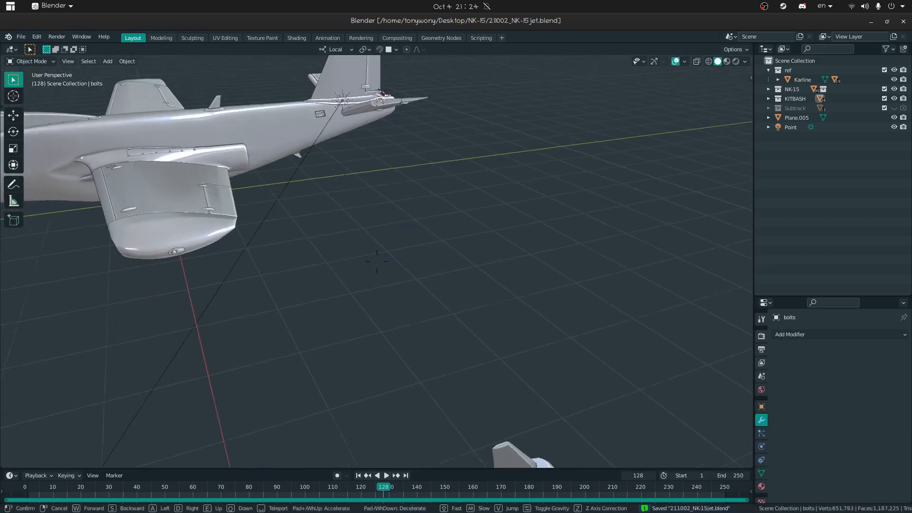
# Step: Duplicate the bolt, enable snapping and move the copy about -1.22 m X, -0.52 m Y and 2.11 m Z onto the rear fuselage
pyautogui.click(375, 186)
pyautogui.hotkey('shift', 'Tab')
pyautogui.press('g')
pyautogui.click(343, 96)
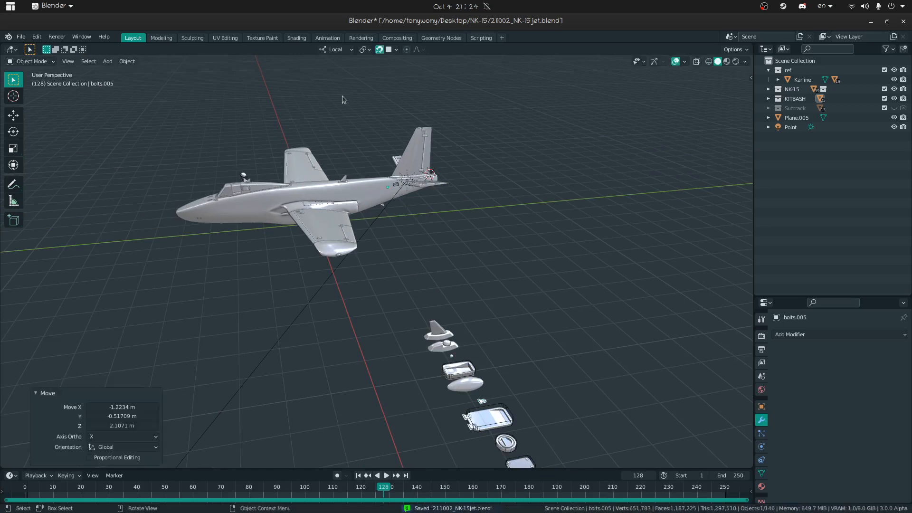
# Step: Snap the bolt copy onto the front part of the strip beside the fin base and scale it to 0.425
pyautogui.hotkey('shift', '`')
pyautogui.press('w')
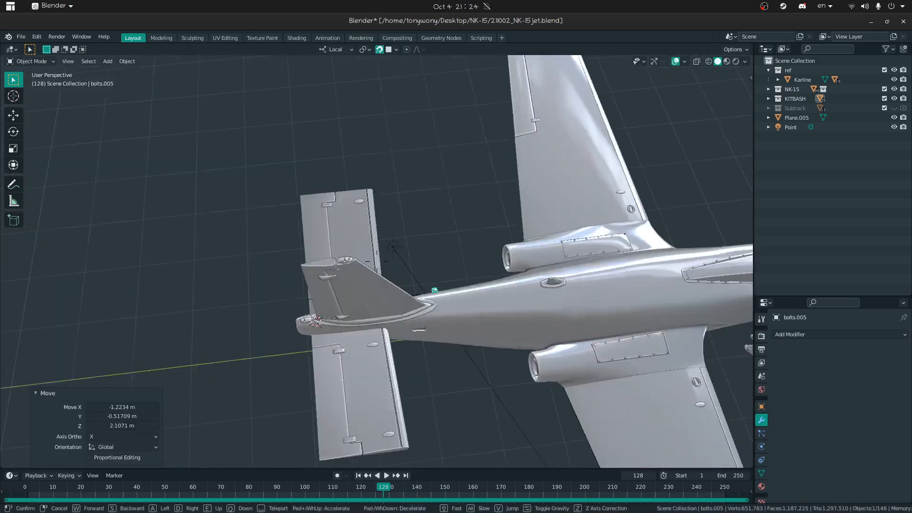
pyautogui.press('a')
pyautogui.press('w')
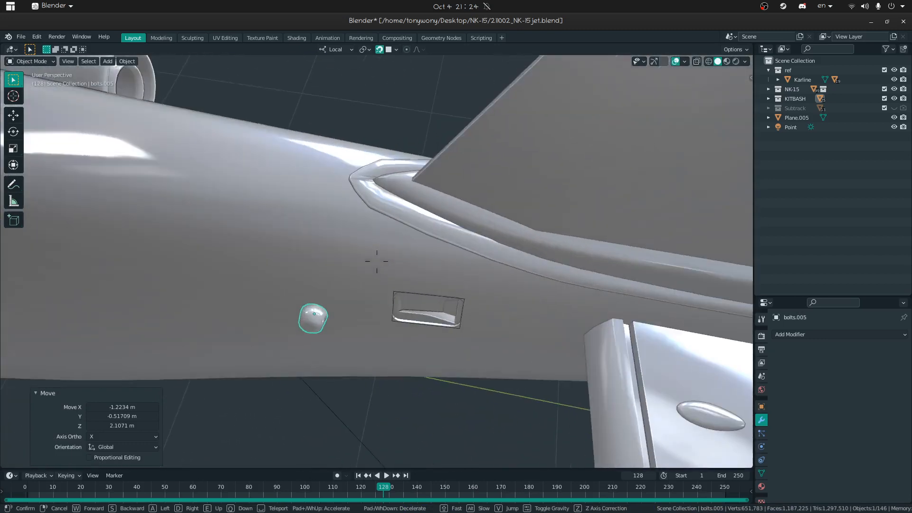
pyautogui.click(375, 257)
pyautogui.press('g')
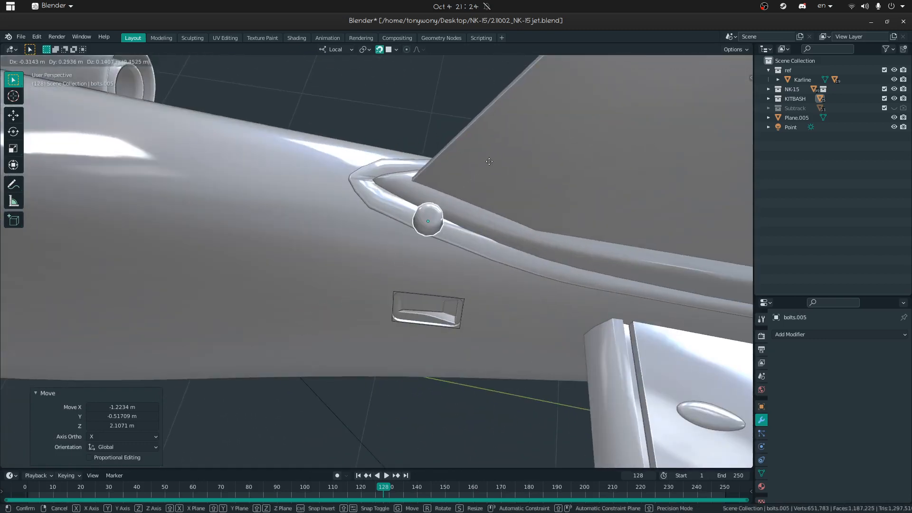
pyautogui.click(490, 161)
pyautogui.moveTo(398, 212); pyautogui.dragTo(470, 221, button='middle')
pyautogui.press('s')
pyautogui.click(450, 201)
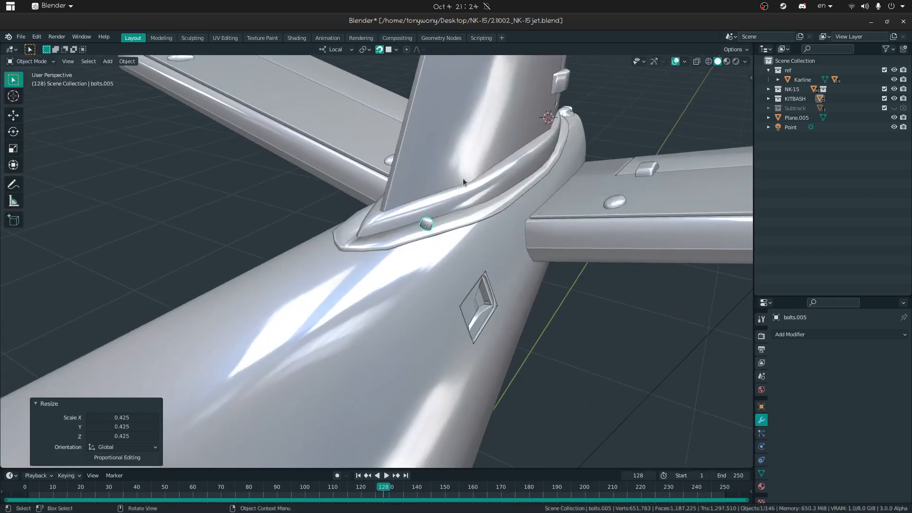
# Step: Scale the bolt on the strip down by a further factor of 0.779
pyautogui.hotkey('shift', '`')
pyautogui.press('w')
pyautogui.click(593, 285)
pyautogui.press('s')
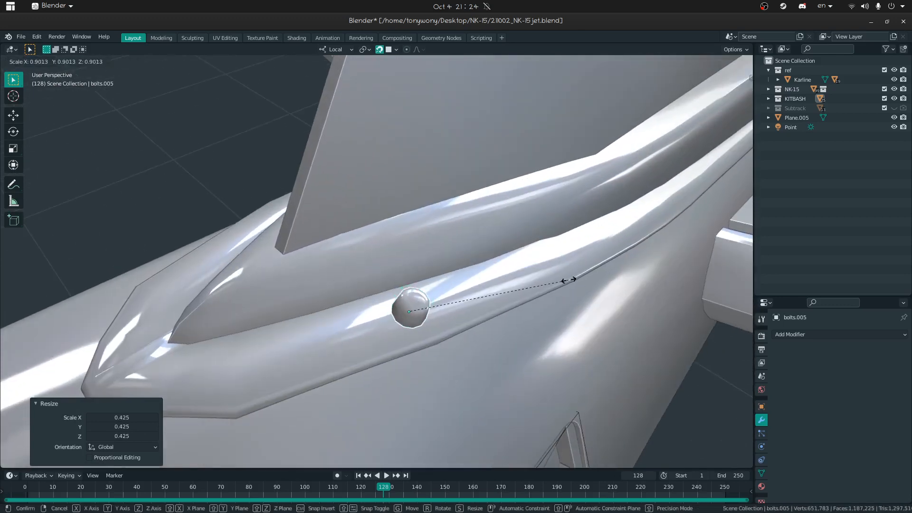
pyautogui.click(546, 280)
# Step: Move the bolt into the bolts collection inside NK-15, expand NK-15 and make the bolts collection active
pyautogui.hotkey('shift', '`')
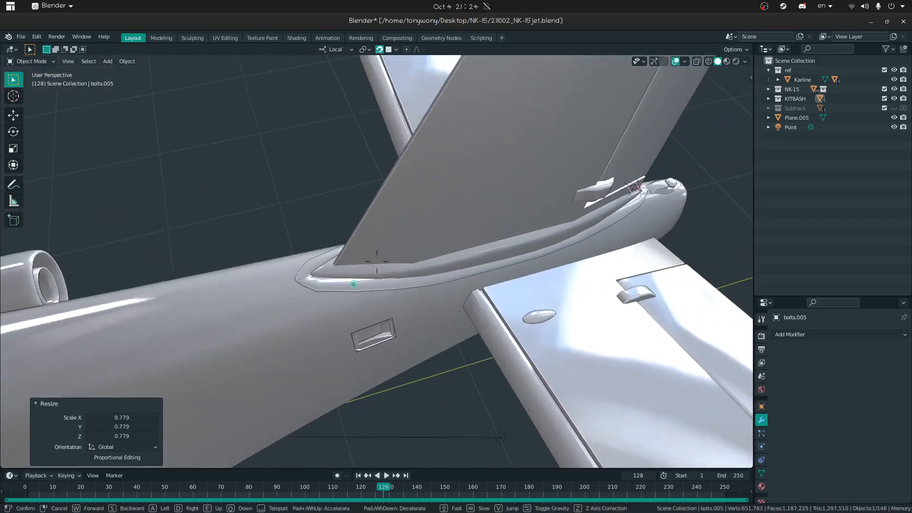
pyautogui.click(377, 261)
pyautogui.press('m')
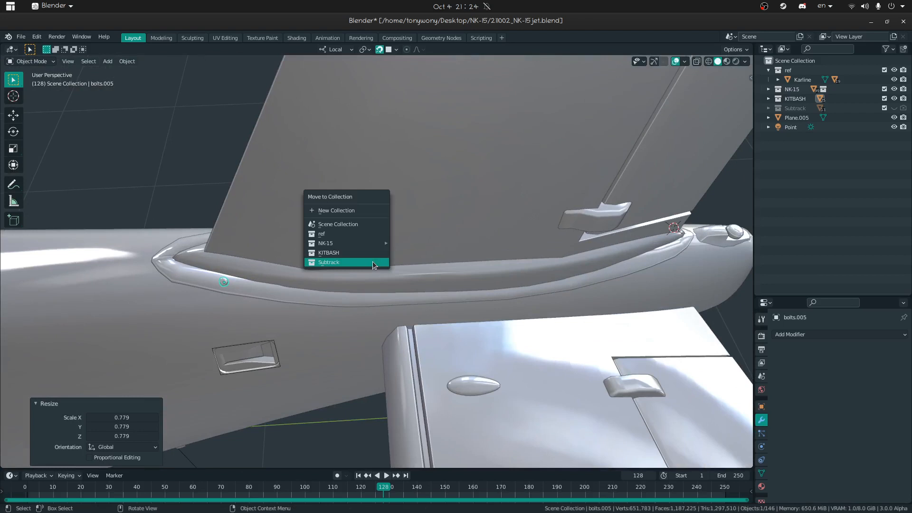
pyautogui.moveTo(338, 243)
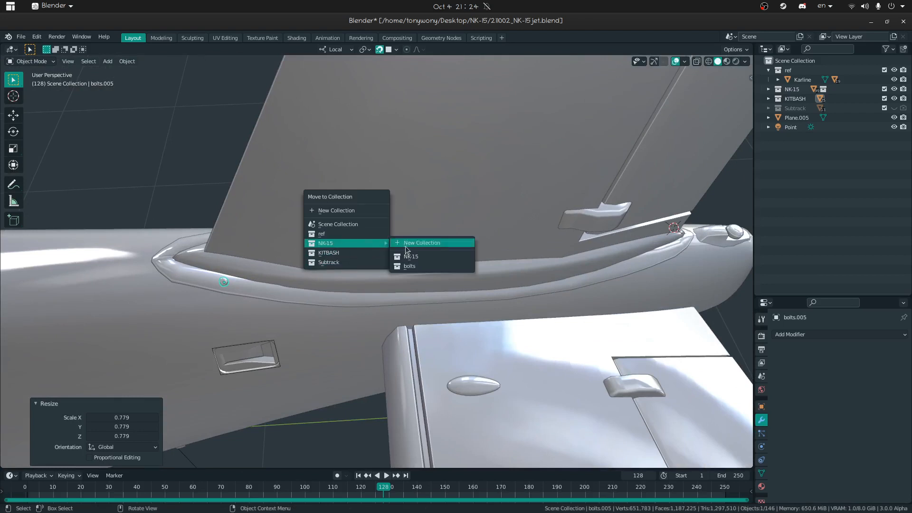
pyautogui.click(410, 267)
pyautogui.click(769, 89)
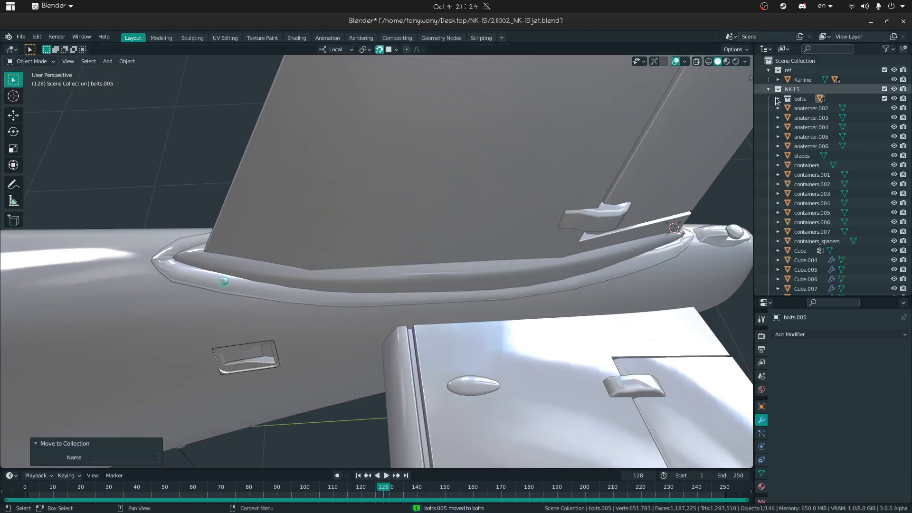
pyautogui.click(801, 99)
# Step: Place two linked duplicates of the bolt rearward along the strip, spaced about 0.19 m and 0.2 m apart
pyautogui.hotkey('alt', 'd')
pyautogui.click(281, 270)
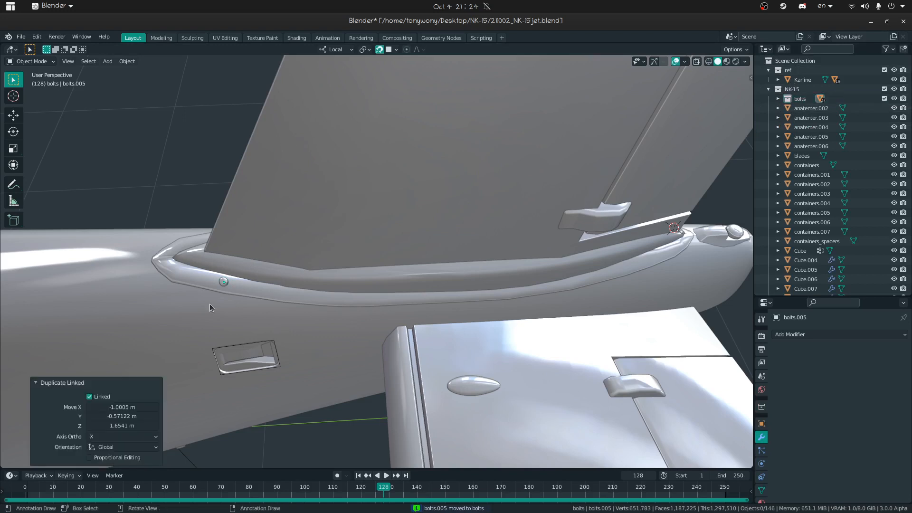
pyautogui.click(226, 280)
pyautogui.hotkey('alt', 'd')
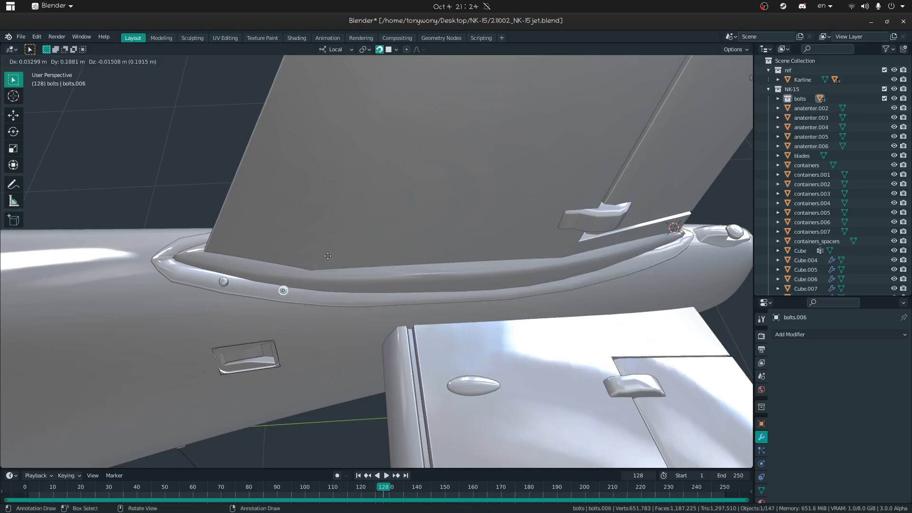
pyautogui.click(327, 259)
pyautogui.hotkey('alt', 'd')
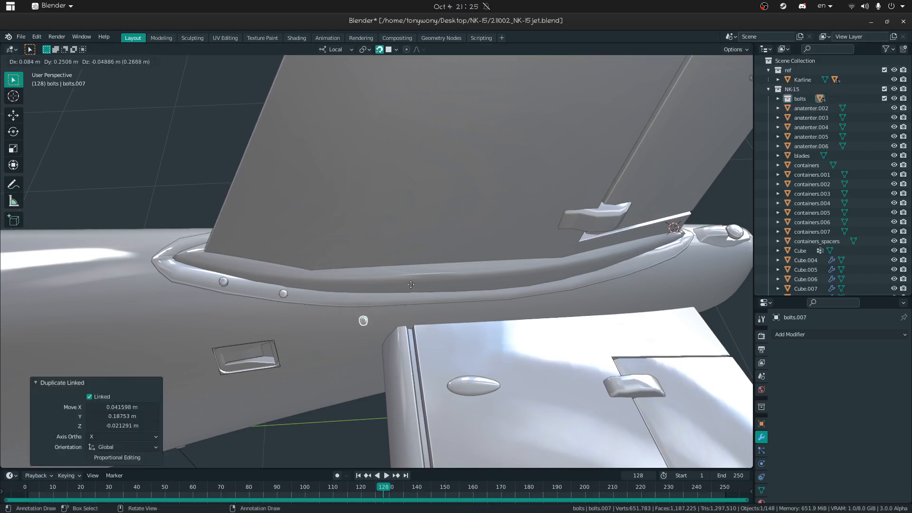
pyautogui.click(390, 265)
# Step: Continue the bolt row along the strip's middle with three linked duplicates spaced about 0.22 to 0.25 m apart
pyautogui.moveTo(378, 304); pyautogui.dragTo(314, 344, button='middle')
pyautogui.hotkey('alt', 'd')
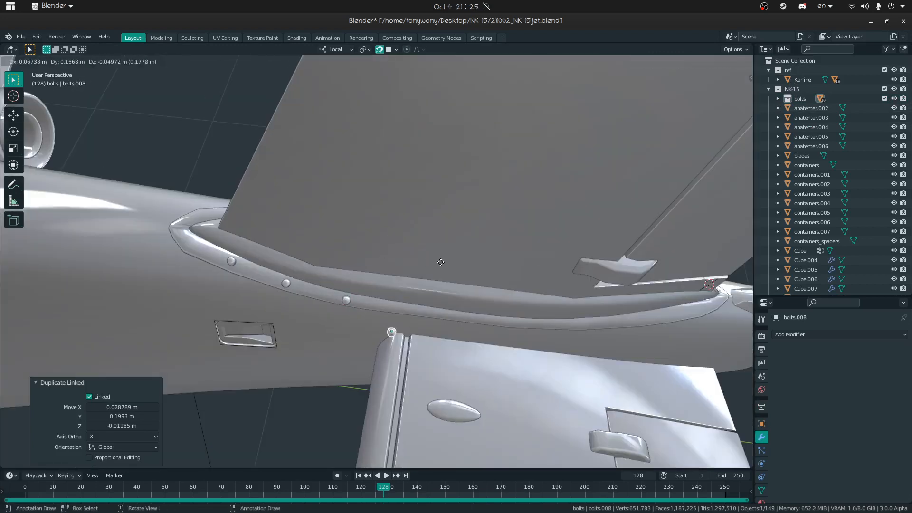
pyautogui.click(458, 243)
pyautogui.hotkey('shift', '`')
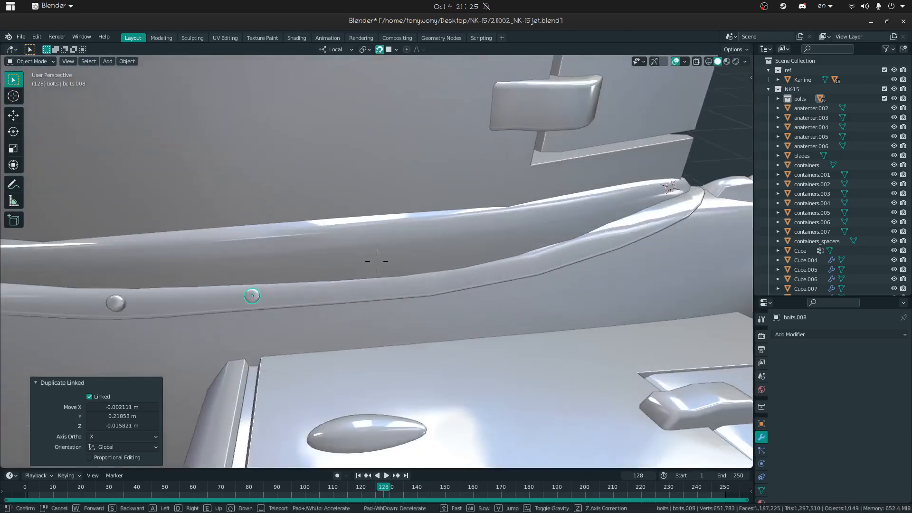
pyautogui.press('s')
pyautogui.press('w')
pyautogui.click(381, 260)
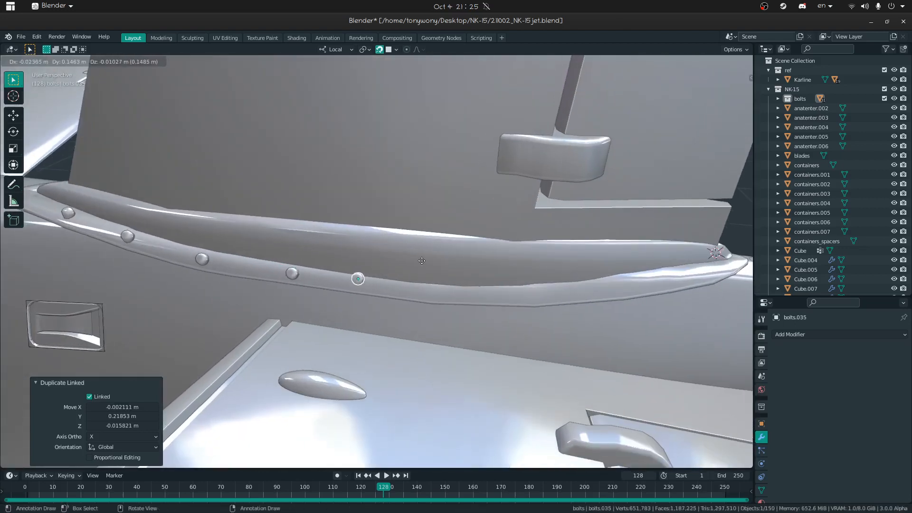
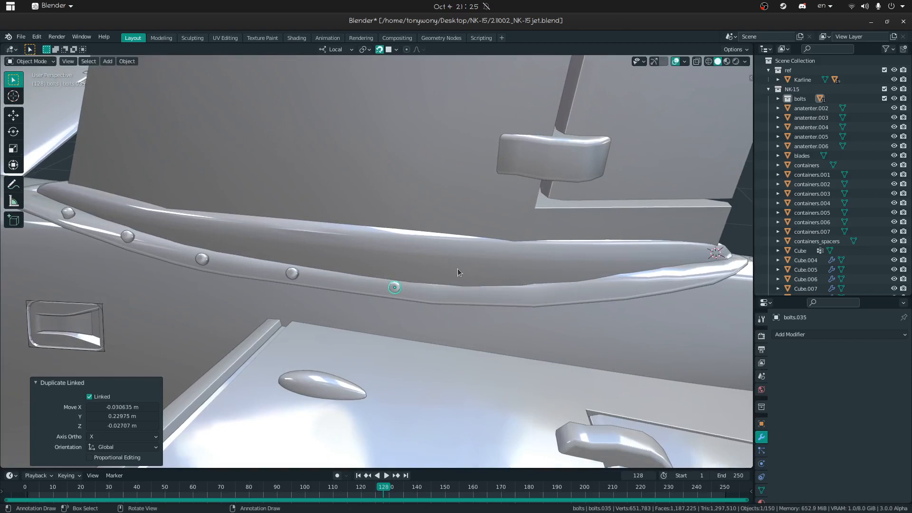
pyautogui.hotkey('alt', 'd')
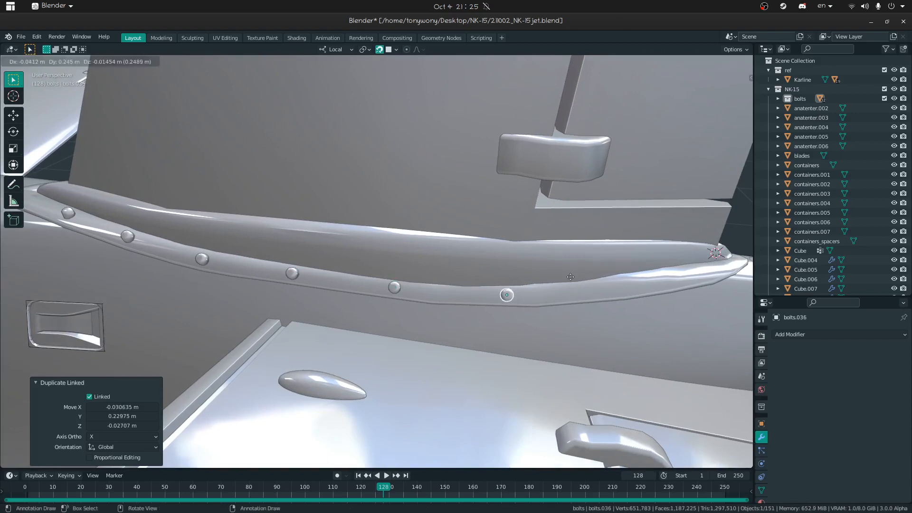
pyautogui.click(570, 277)
# Step: Place two more linked bolt duplicates on the strip towards its rear tip
pyautogui.hotkey('shift', '`')
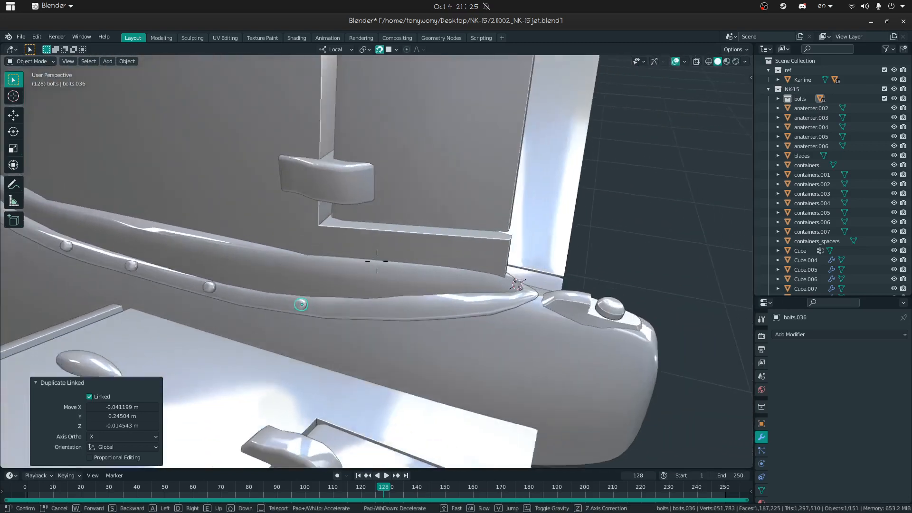
pyautogui.click(320, 271)
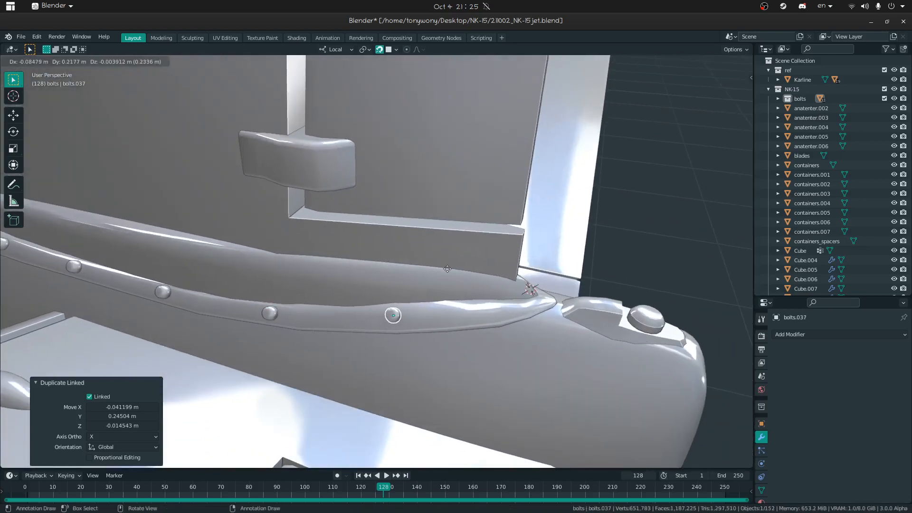
pyautogui.moveTo(446, 268); pyautogui.dragTo(406, 289, button='middle')
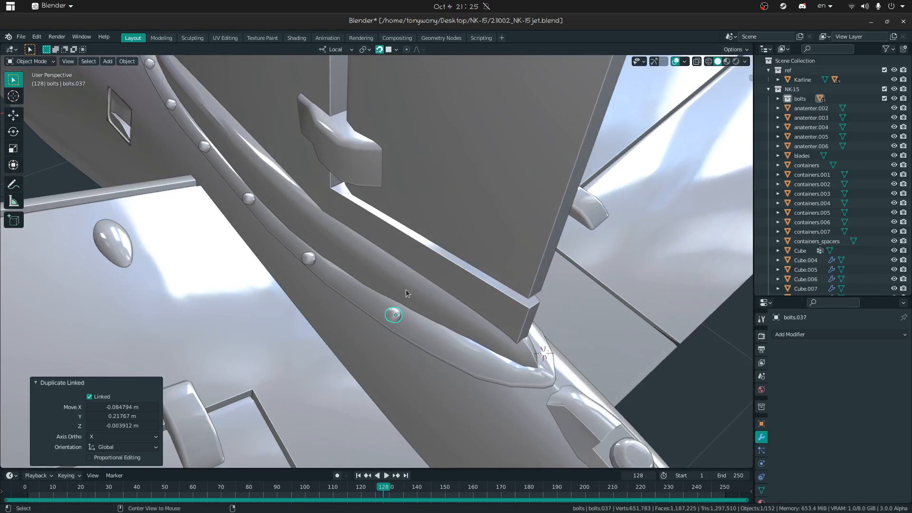
pyautogui.hotkey('alt', 'd')
pyautogui.moveTo(498, 338); pyautogui.dragTo(562, 334, button='middle')
# Step: Make a linked duplicate of the frontmost bolt and snap it about 0.17 m further forward, near the strip's front tip
pyautogui.hotkey('shift', '`')
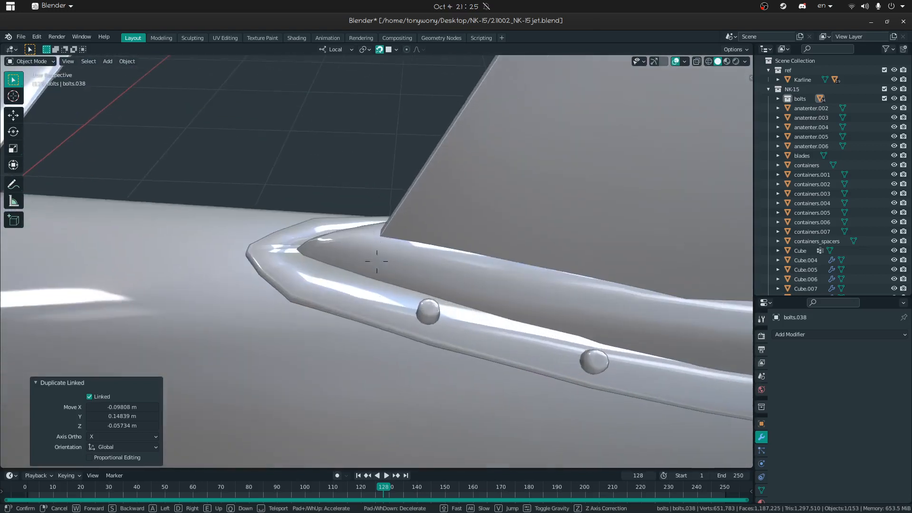
pyautogui.click(278, 272)
pyautogui.click(412, 297)
pyautogui.click(431, 313)
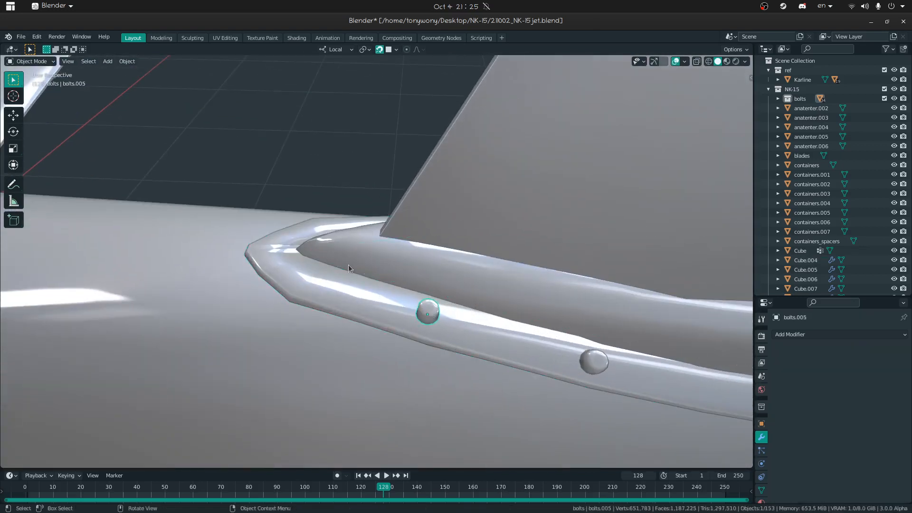
pyautogui.moveTo(432, 312); pyautogui.dragTo(442, 297, button='middle')
pyautogui.click(280, 291)
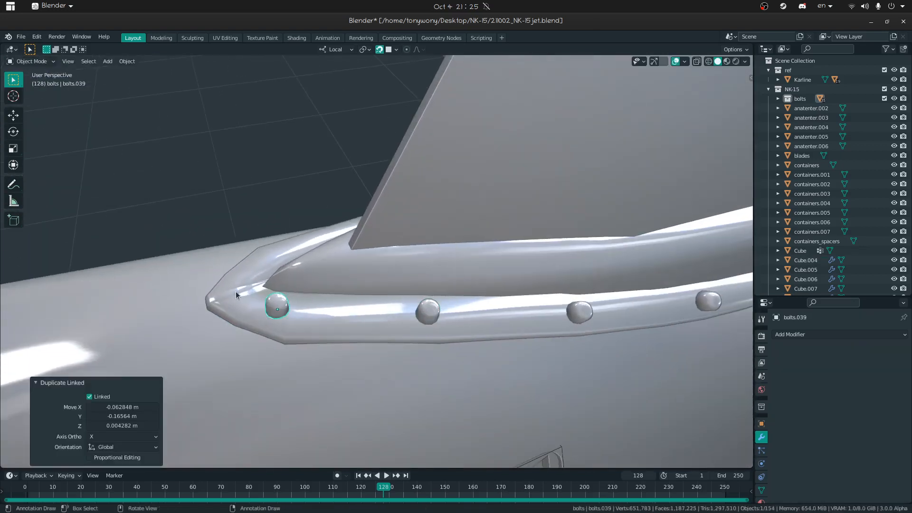
# Step: Select all the bolts along the fin's base strip, from its rear tip to its front tip
pyautogui.moveTo(236, 291); pyautogui.dragTo(421, 291, button='middle')
pyautogui.hotkey('shift', '`')
pyautogui.press('d')
pyautogui.press('w')
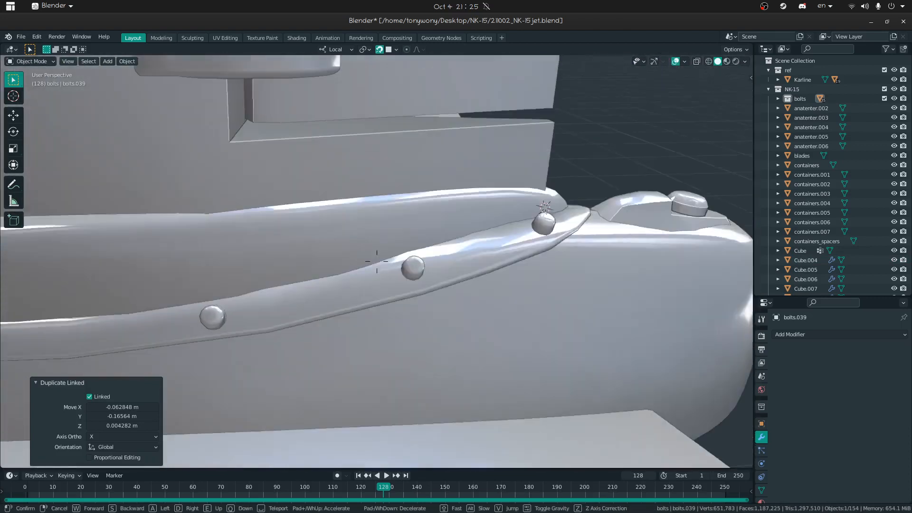
pyautogui.click(376, 261)
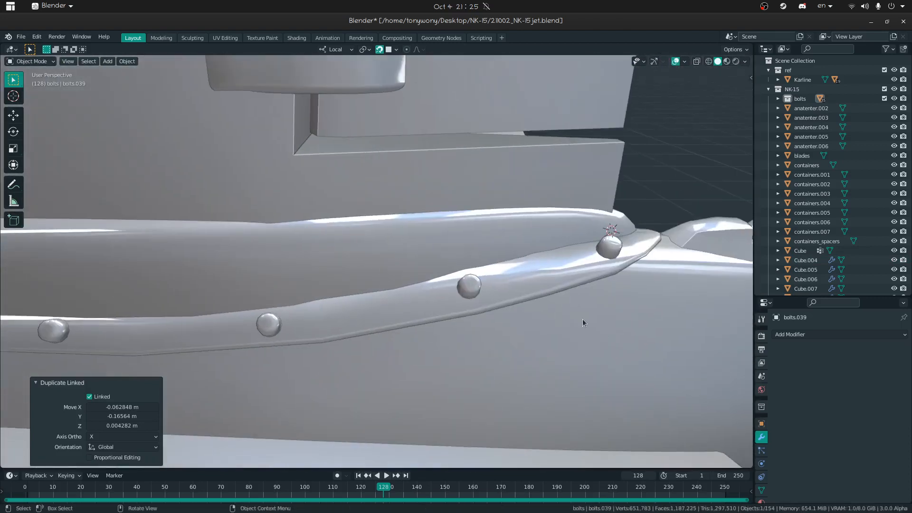
pyautogui.click(465, 288)
pyautogui.click(604, 247)
pyautogui.click(608, 247)
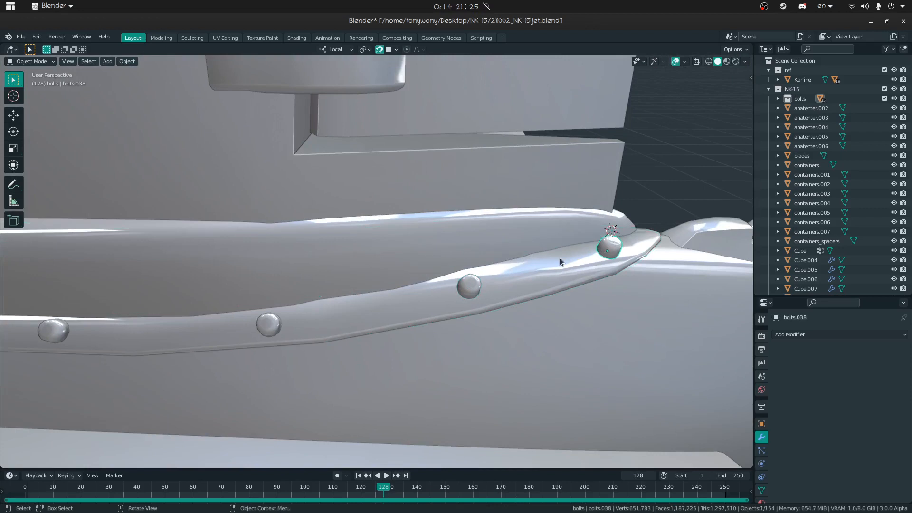
pyautogui.keyDown('shift'); pyautogui.click(272, 323); pyautogui.keyUp('shift')
pyautogui.hotkey('shift', '`')
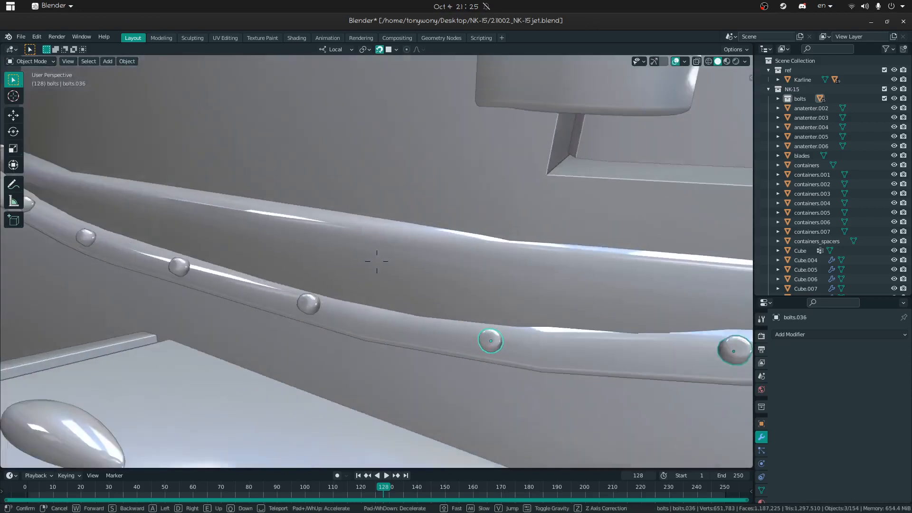
pyautogui.click(376, 261)
pyautogui.keyDown('shift'); pyautogui.click(305, 255); pyautogui.keyUp('shift')
pyautogui.keyDown('shift'); pyautogui.click(233, 224); pyautogui.keyUp('shift')
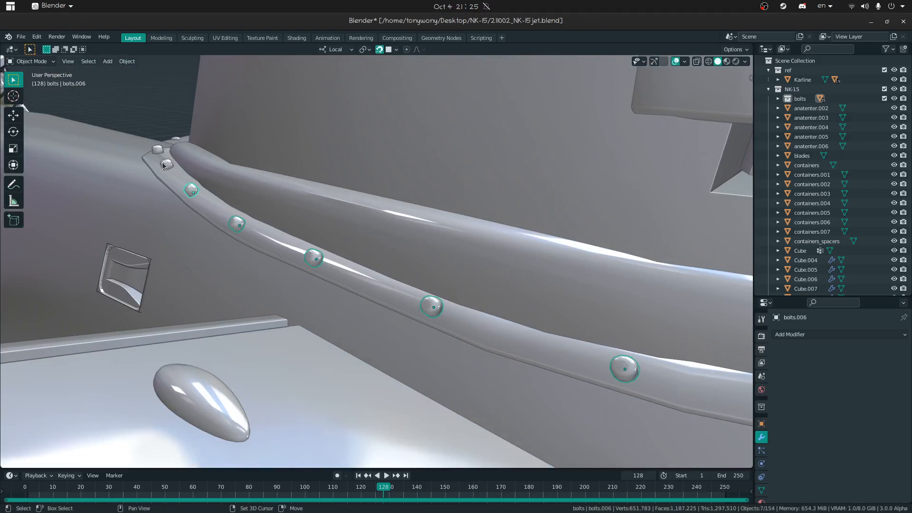
pyautogui.keyDown('shift'); pyautogui.click(157, 148); pyautogui.keyUp('shift')
pyautogui.hotkey('shift', '`')
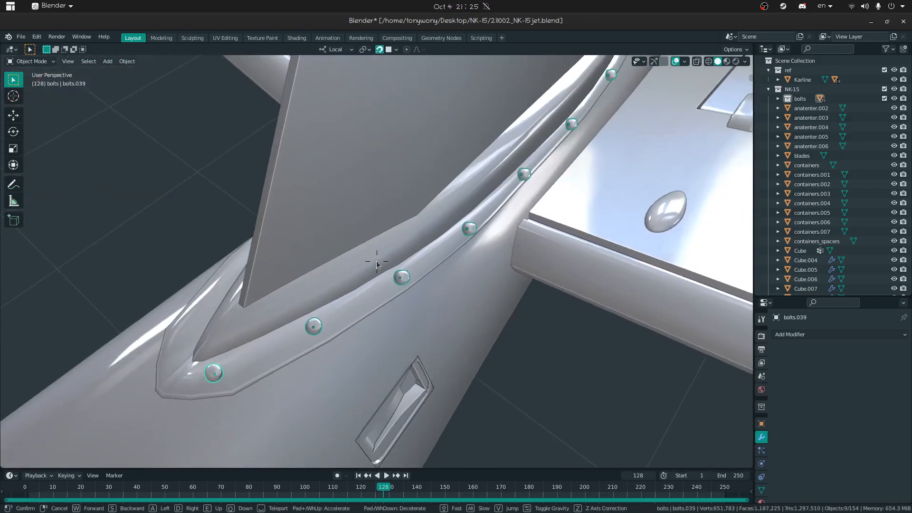
pyautogui.click(376, 261)
# Step: Try to copy the Mirror modifier from the oval fairing on the horizontal stabilizer to the selected bolts
pyautogui.keyDown('shift'); pyautogui.click(667, 209); pyautogui.keyUp('shift')
pyautogui.hotkey('shift', '`')
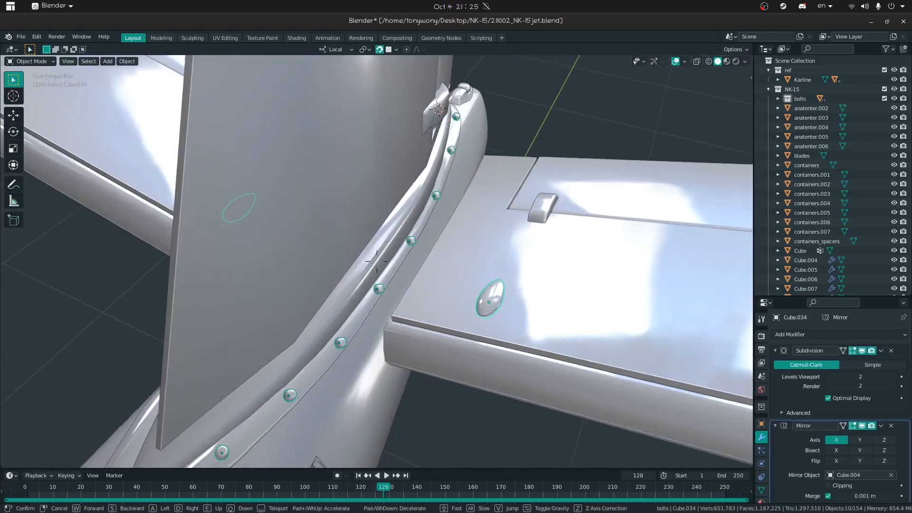
pyautogui.click(376, 261)
pyautogui.hotkey('ctrl', 'c')
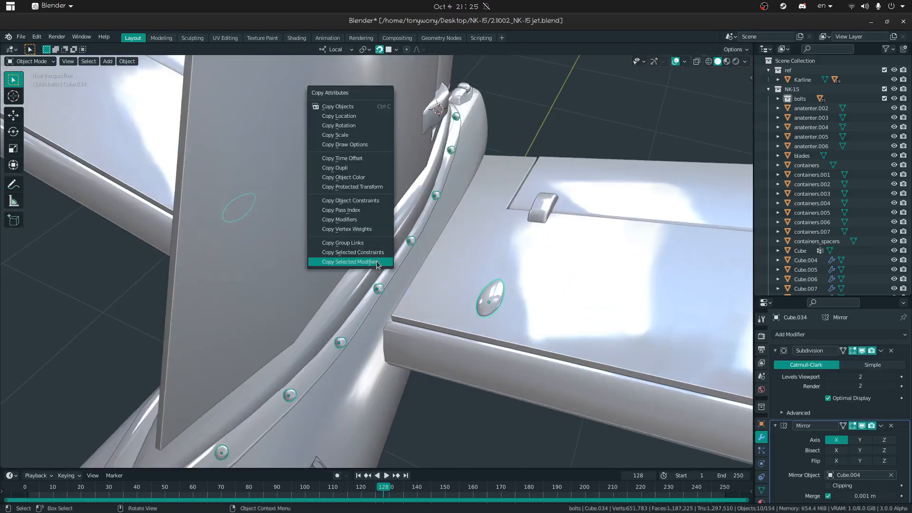
pyautogui.click(377, 262)
pyautogui.click(381, 303)
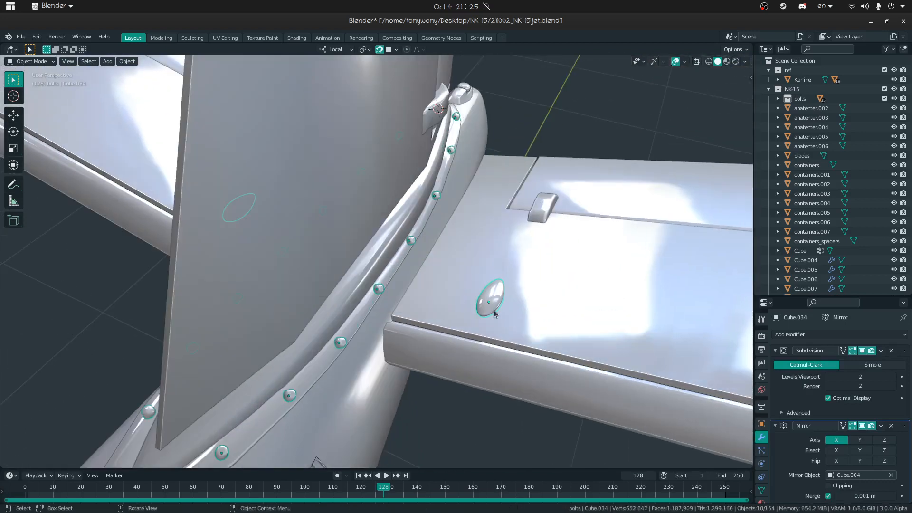
pyautogui.click(497, 301)
pyautogui.click(494, 301)
pyautogui.click(489, 299)
pyautogui.click(489, 299)
pyautogui.rightClick(460, 295)
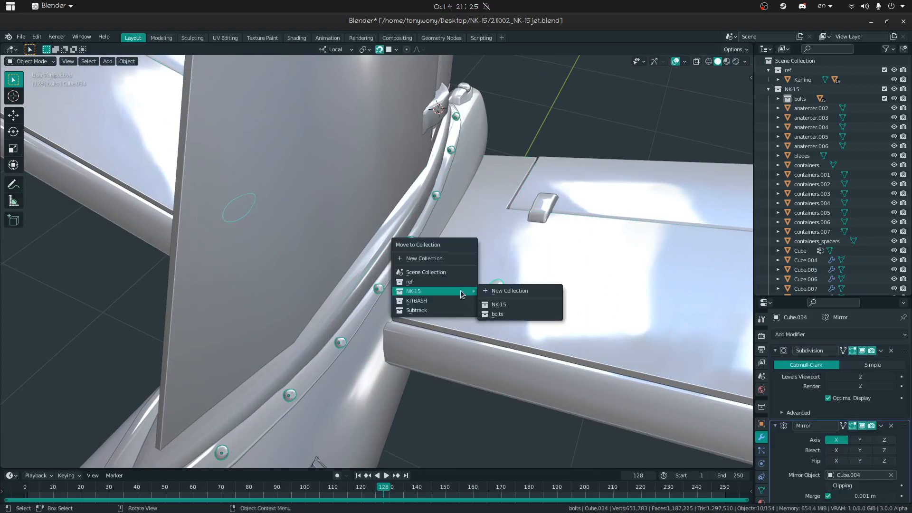
pyautogui.moveTo(360, 332); pyautogui.dragTo(409, 295, button='middle')
pyautogui.moveTo(468, 289); pyautogui.dragTo(420, 290, button='middle')
pyautogui.click(406, 289)
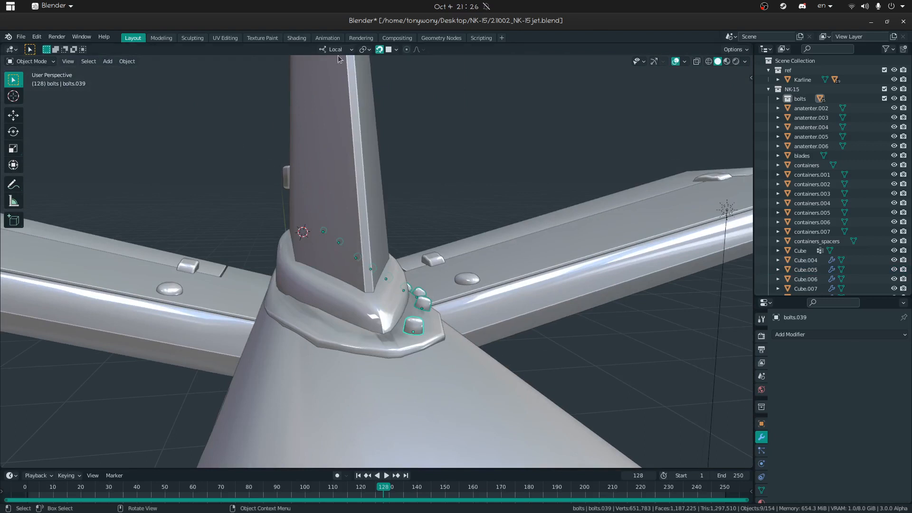
pyautogui.press('g')
pyautogui.press('z')
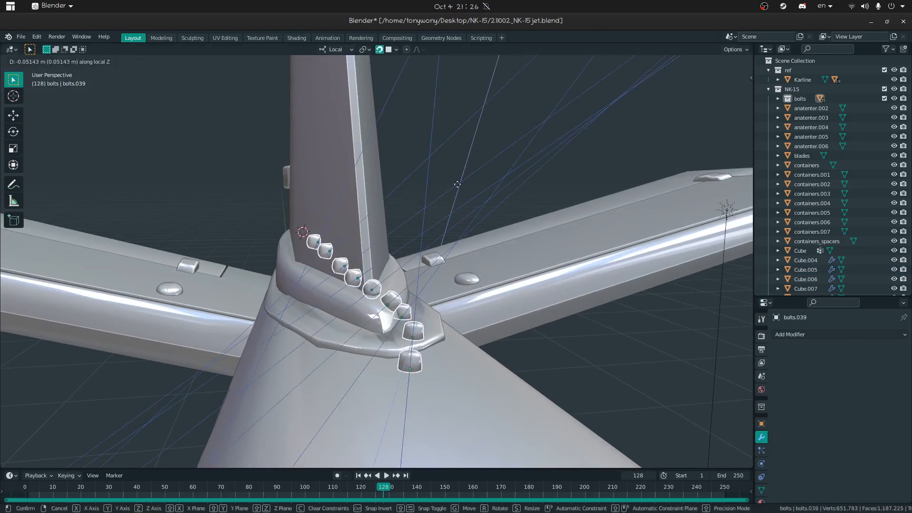
pyautogui.click(458, 180)
# Step: Turn off snapping and sink the selected bolts about 0.013 m into the strip along their local Z axis
pyautogui.hotkey('shift', 'Tab')
pyautogui.press('g')
pyautogui.press('z')
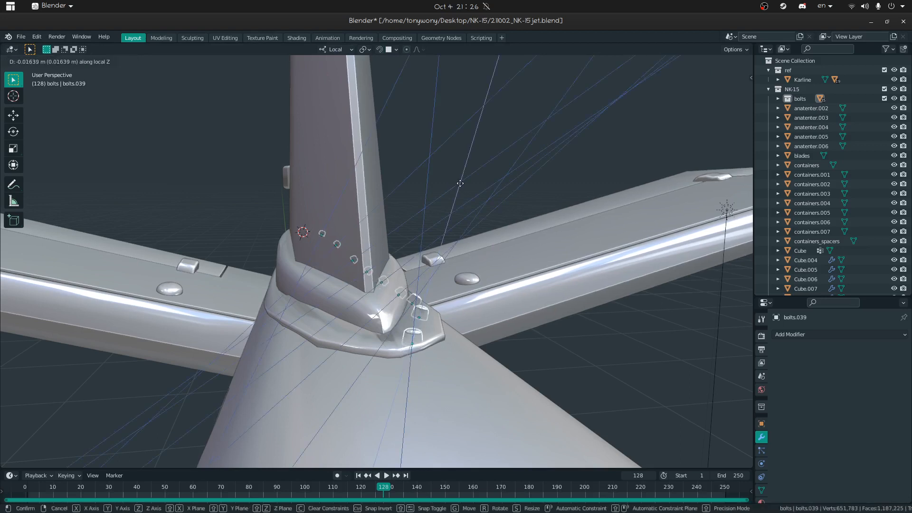
pyautogui.click(461, 183)
# Step: Copy the Mirror modifier from the oval fairing on the horizontal stabilizer to all the selected strip bolts
pyautogui.moveTo(461, 183); pyautogui.dragTo(133, 292, button='middle')
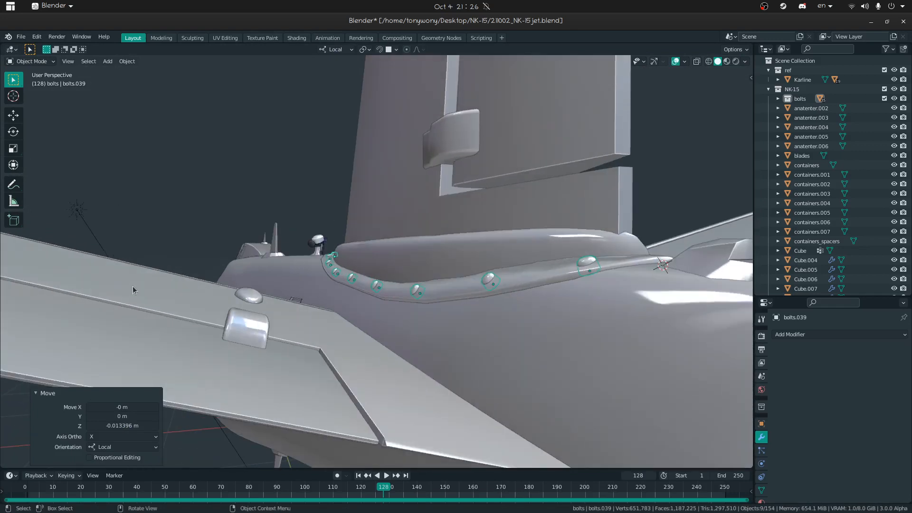
pyautogui.moveTo(293, 258); pyautogui.dragTo(258, 307, button='middle')
pyautogui.keyDown('shift'); pyautogui.click(260, 323); pyautogui.keyUp('shift')
pyautogui.hotkey('ctrl', 'l')
pyautogui.click(260, 323)
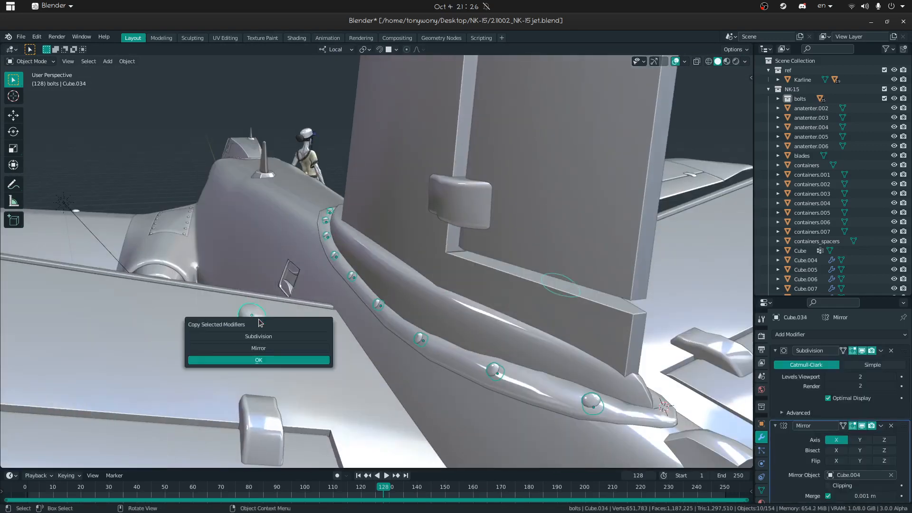
pyautogui.click(269, 361)
# Step: Examine the bolt rows around the fin's base, the tail surfaces and the whole jet from several sides
pyautogui.moveTo(369, 310)
pyautogui.mouseDown(button='middle')
pyautogui.moveTo(341, 293)
pyautogui.moveTo(353, 297)
pyautogui.moveTo(349, 308)
pyautogui.moveTo(361, 304)
pyautogui.mouseUp(button='middle')
pyautogui.hotkey('shift', '`')
pyautogui.press('s')
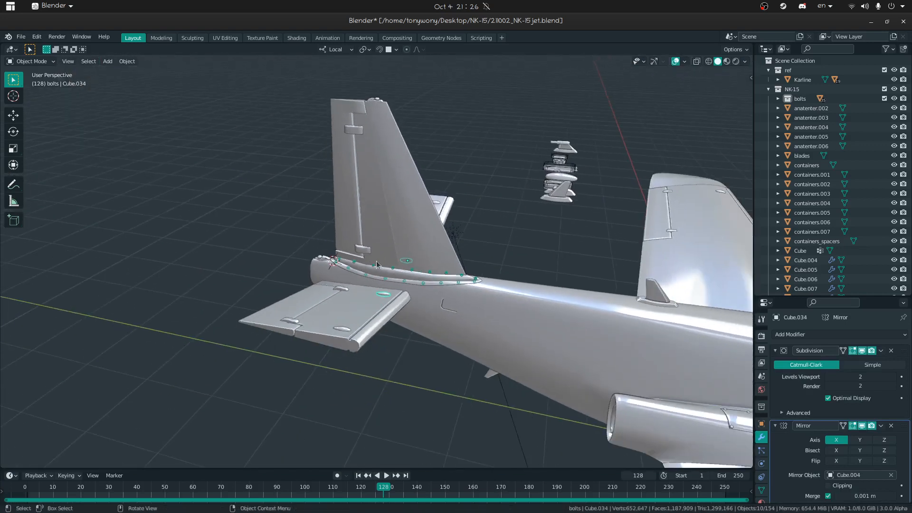
pyautogui.click(507, 263)
pyautogui.moveTo(503, 262); pyautogui.dragTo(429, 305, button='middle')
pyautogui.click(426, 305)
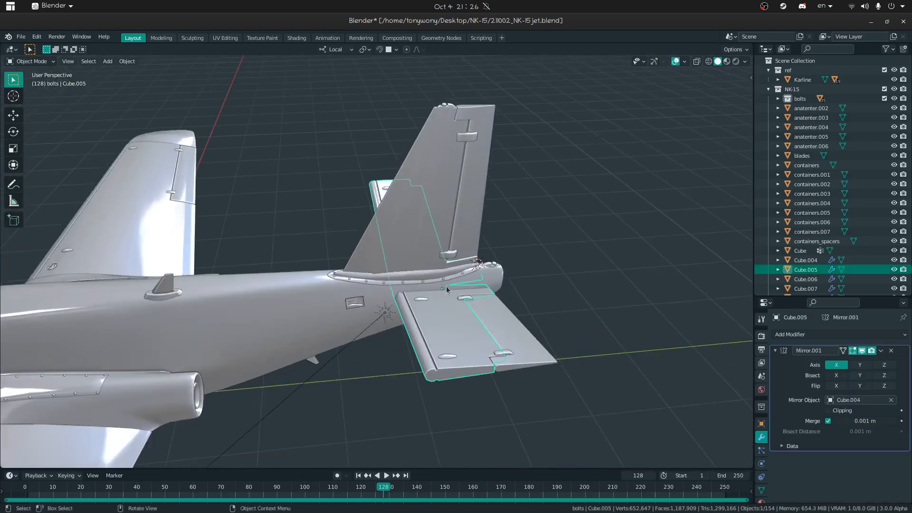
pyautogui.moveTo(479, 277); pyautogui.dragTo(450, 267, button='middle')
pyautogui.scroll(-9, 450, 267)
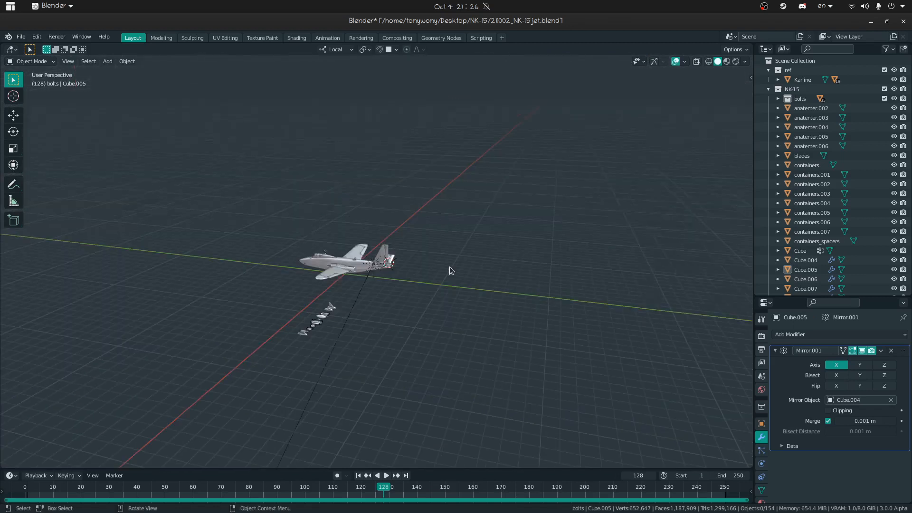
pyautogui.scroll(9, 367, 287)
pyautogui.moveTo(366, 287)
pyautogui.mouseDown(button='middle')
pyautogui.moveTo(465, 290)
pyautogui.moveTo(367, 284)
pyautogui.mouseUp(button='middle')
pyautogui.moveTo(465, 283); pyautogui.dragTo(292, 264, button='middle')
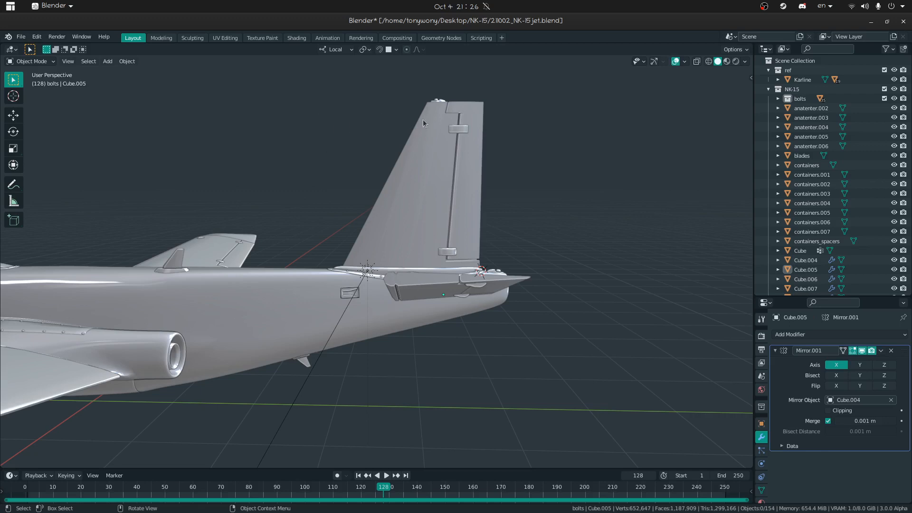
pyautogui.moveTo(416, 111); pyautogui.dragTo(370, 188, button='middle')
# Step: Switch to Firefox, open the YouTube page and browse the suggested videos for music
pyautogui.press('super')
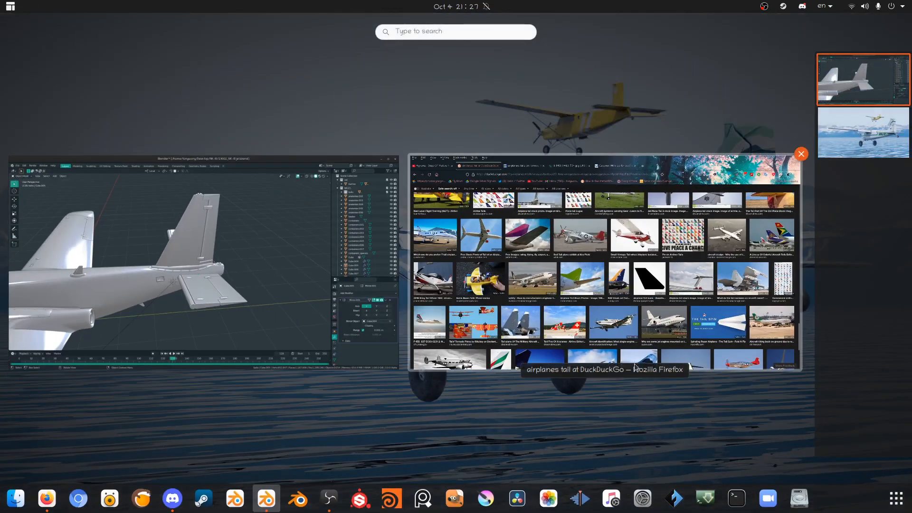
pyautogui.click(515, 255)
pyautogui.click(70, 39)
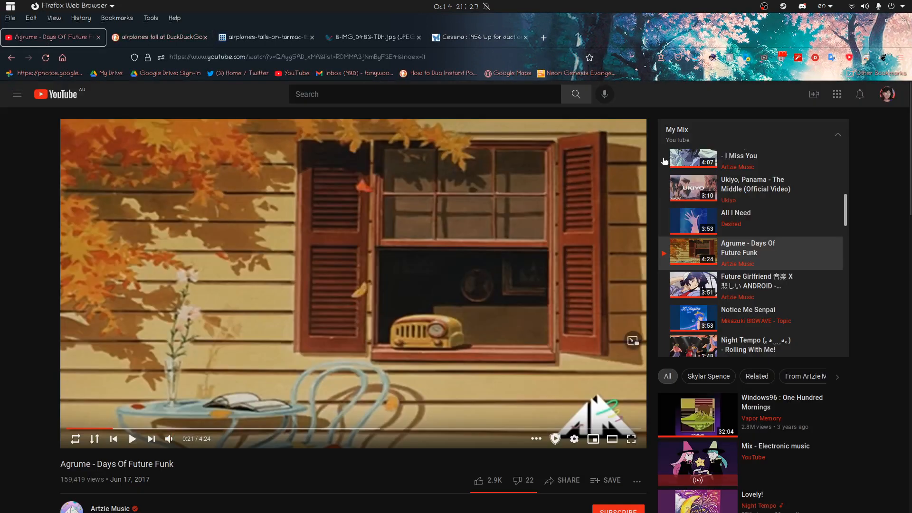
pyautogui.scroll(-10, 547, 387)
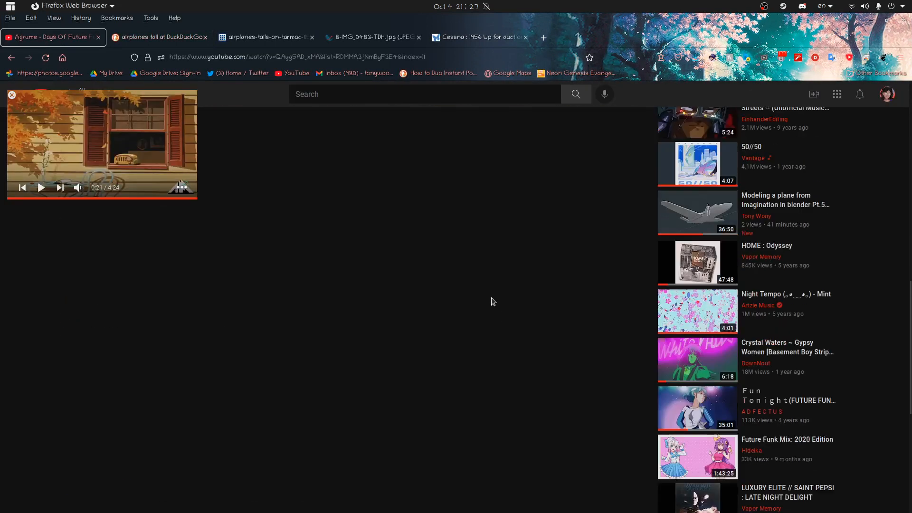
pyautogui.scroll(8, 490, 301)
# Step: Play the suggested video "Lovely!" and look through its related videos
pyautogui.click(683, 371)
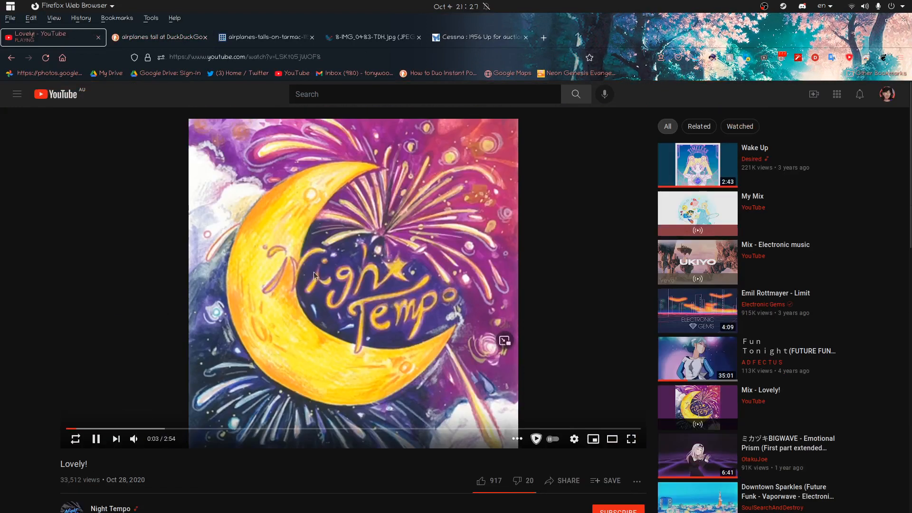
pyautogui.rightClick(177, 357)
pyautogui.click(200, 357)
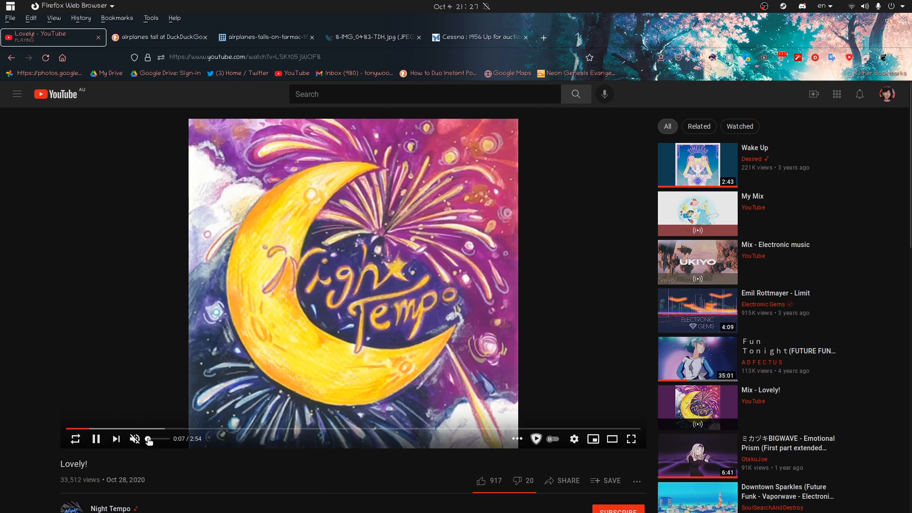
pyautogui.scroll(-8, 219, 459)
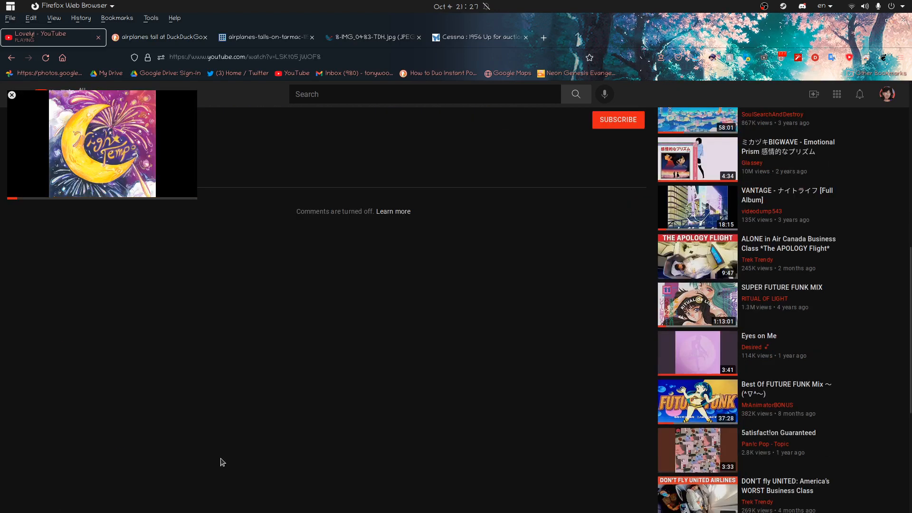
pyautogui.scroll(8, 220, 460)
# Step: Search YouTube for "night tempo lovely", play "Night Tempo - Lovely" and set it to loop
pyautogui.click(348, 90)
pyautogui.write('night tem')
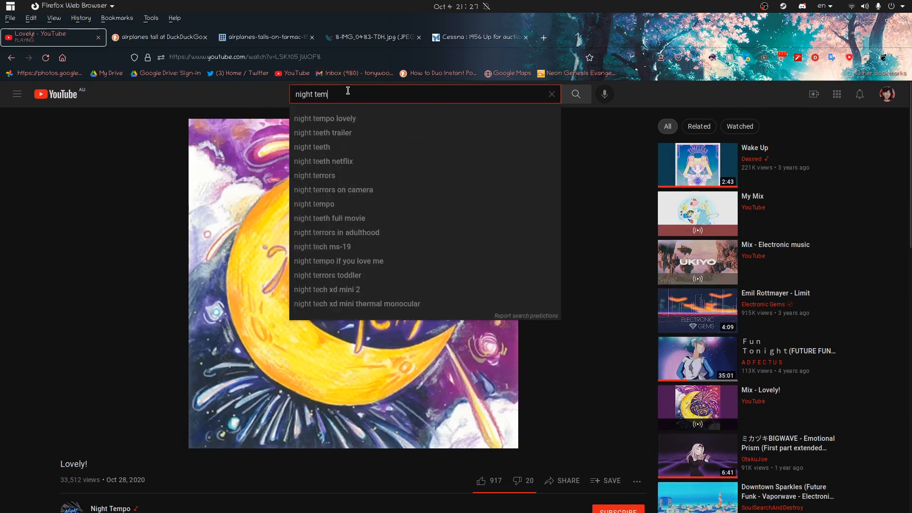
pyautogui.write('po')
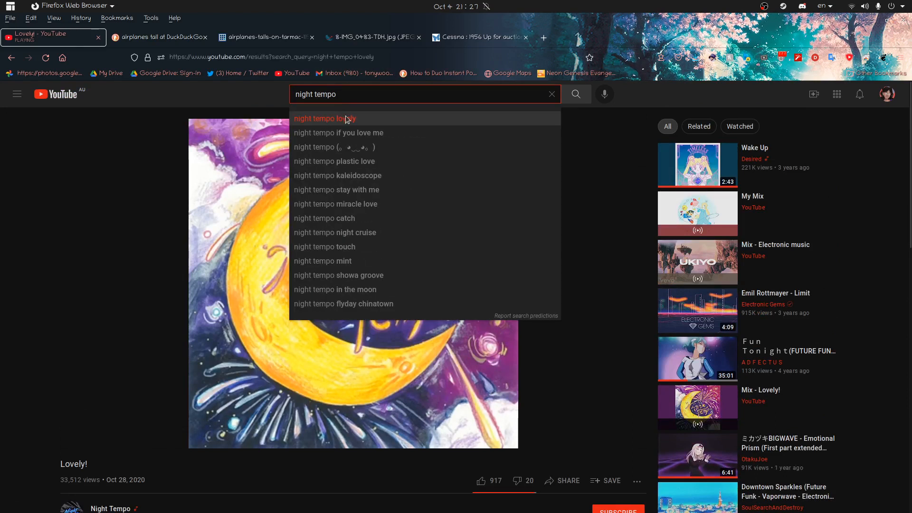
pyautogui.click(346, 118)
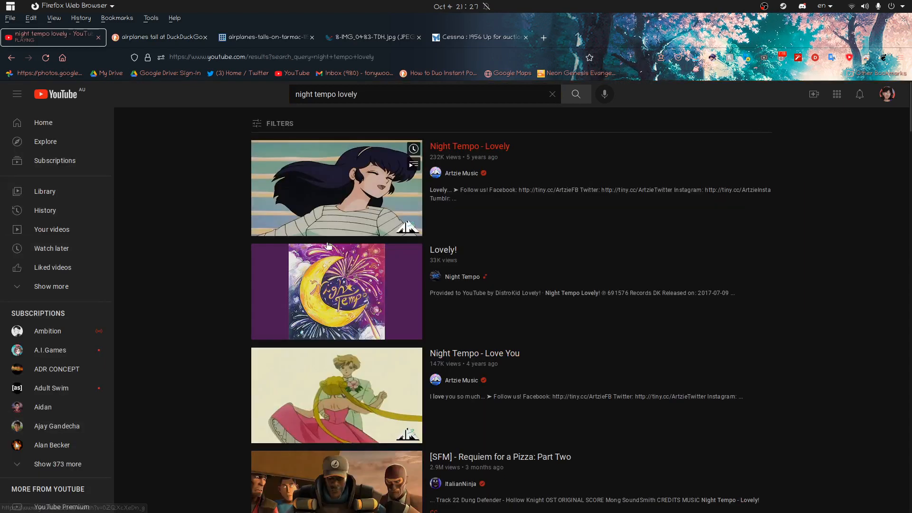
pyautogui.click(269, 192)
pyautogui.rightClick(364, 235)
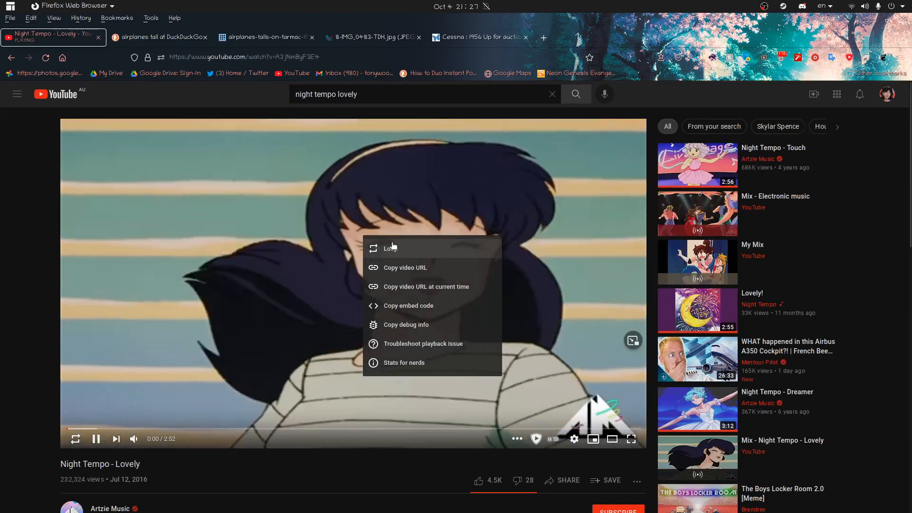
pyautogui.rightClick(385, 336)
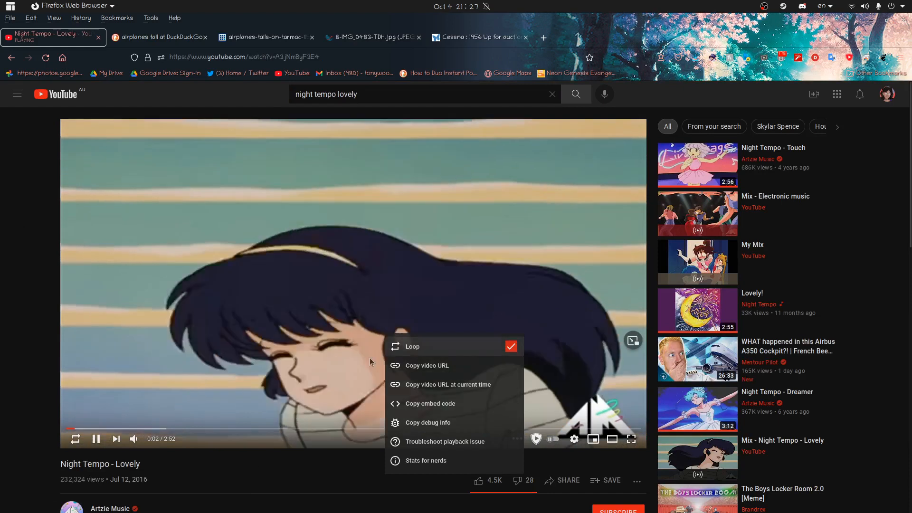
# Step: Return to Blender and isolate the fuselage and the main horizontal stabilizer in local view
pyautogui.click(872, 21)
pyautogui.click(345, 349)
pyautogui.click(449, 287)
pyautogui.moveTo(449, 286); pyautogui.dragTo(312, 229, button='middle')
pyautogui.keyDown('shift'); pyautogui.click(351, 208); pyautogui.keyUp('shift')
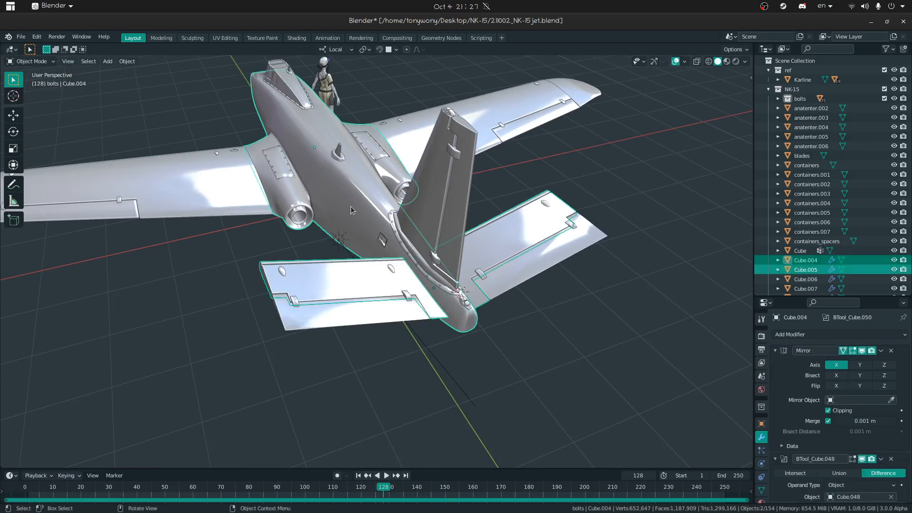
pyautogui.press('KP_Divide')
pyautogui.moveTo(566, 366); pyautogui.dragTo(506, 318, button='middle')
# Step: Add a plane on the fuselage side above the front of the stabilizer's root and scale it to 0.089
pyautogui.hotkey('shift', '`')
pyautogui.press('w')
pyautogui.click(372, 259)
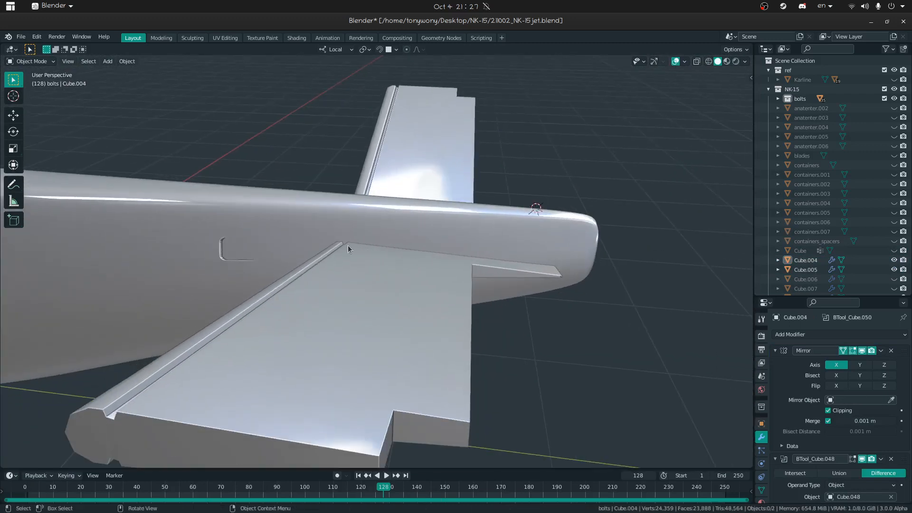
pyautogui.hotkey('shift', 'a')
pyautogui.moveTo(354, 249)
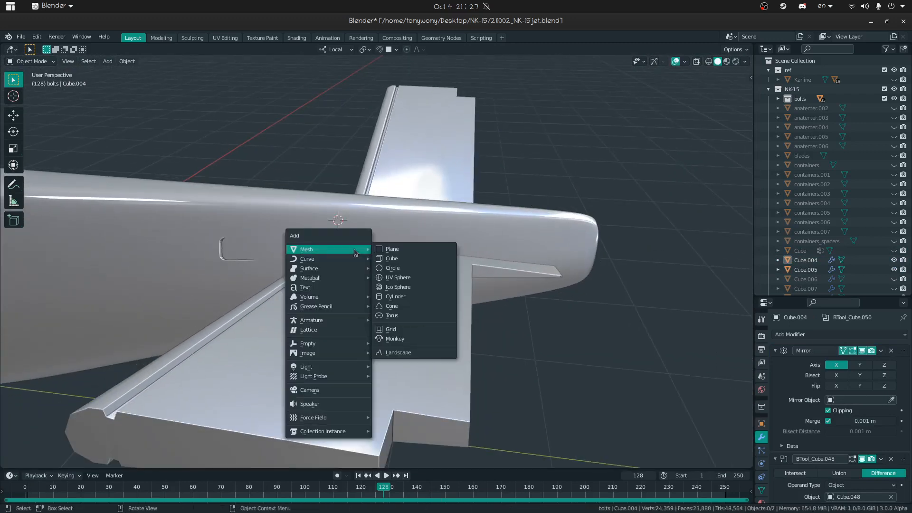
pyautogui.click(409, 251)
pyautogui.press('s')
pyautogui.press('Return')
# Step: Enable snapping and move the plane down by about 0.063 m against the front of the stabilizer's root
pyautogui.hotkey('shift', '`')
pyautogui.press('w')
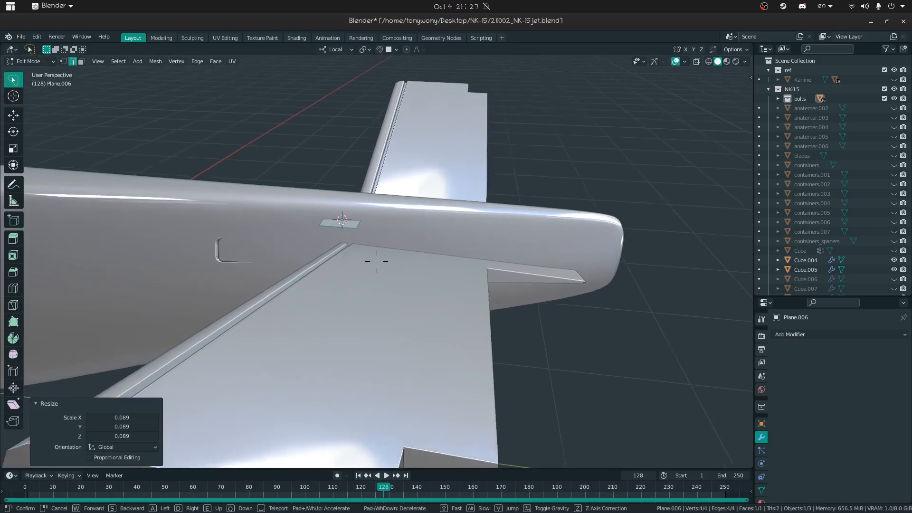
pyautogui.press('w')
pyautogui.click(377, 261)
pyautogui.hotkey('shift', 'Tab')
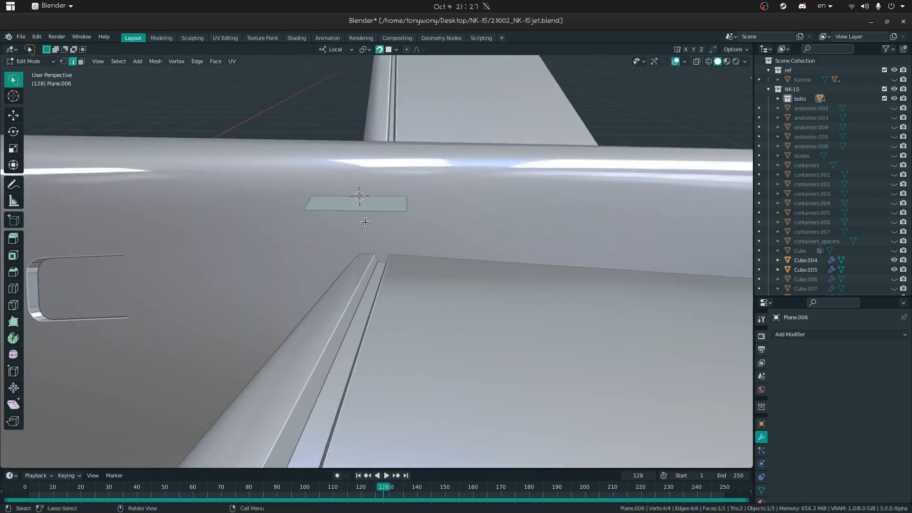
pyautogui.press('g')
pyautogui.click(360, 195)
pyautogui.moveTo(360, 196); pyautogui.dragTo(391, 252, button='middle')
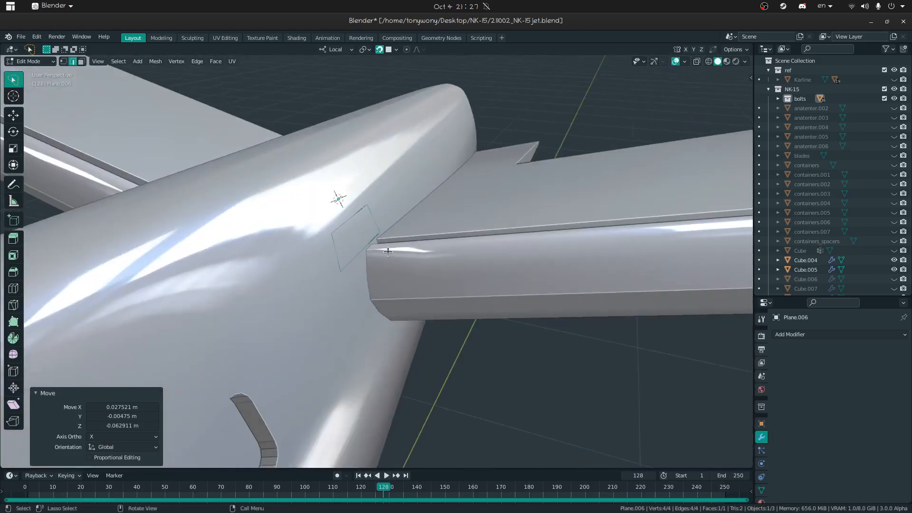
pyautogui.moveTo(325, 252)
pyautogui.mouseDown(button='middle')
pyautogui.moveTo(319, 191)
pyautogui.moveTo(317, 249)
pyautogui.mouseUp(button='middle')
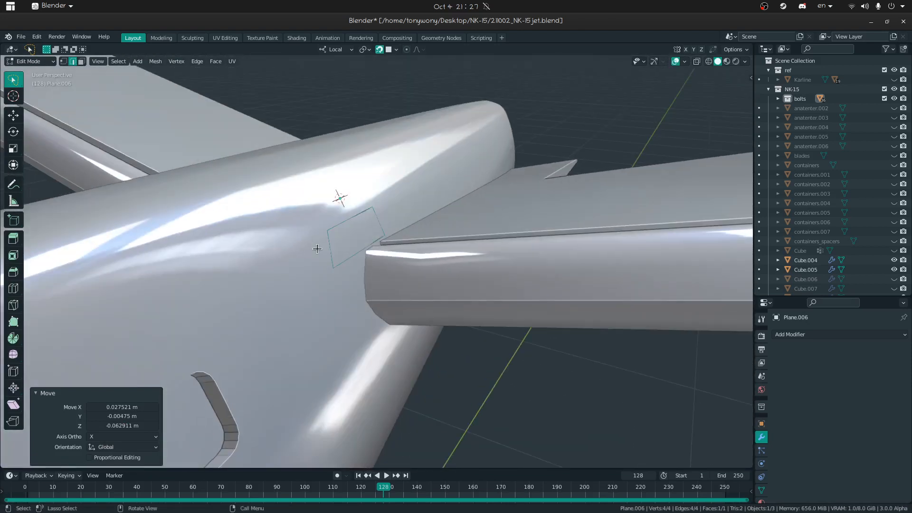
pyautogui.press('Tab')
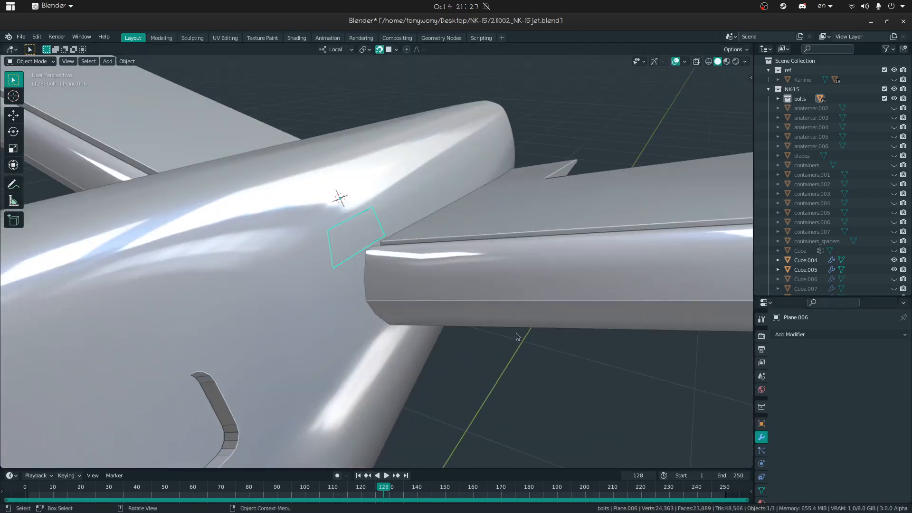
# Step: Add a Displace modifier to the plane, preceded by a Shrinkwrap modifier targeting the fuselage, Cube.004
pyautogui.click(817, 335)
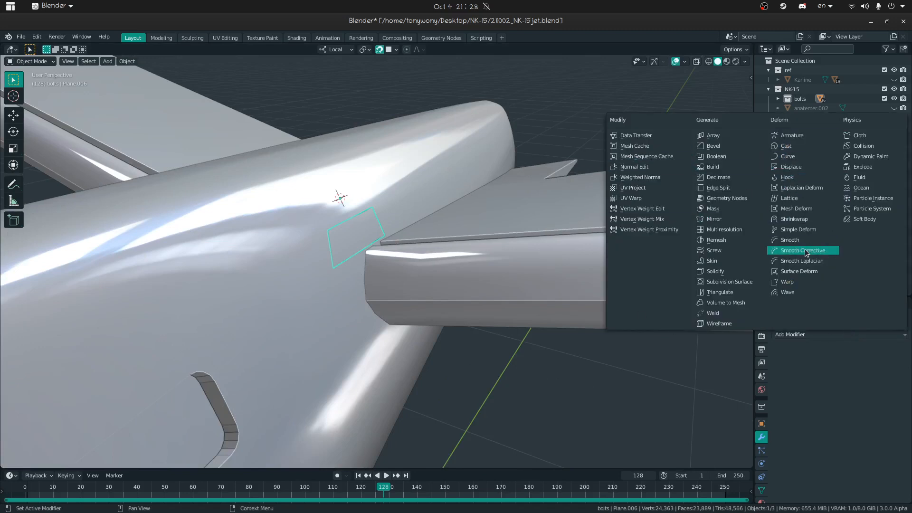
pyautogui.click(803, 168)
pyautogui.click(857, 336)
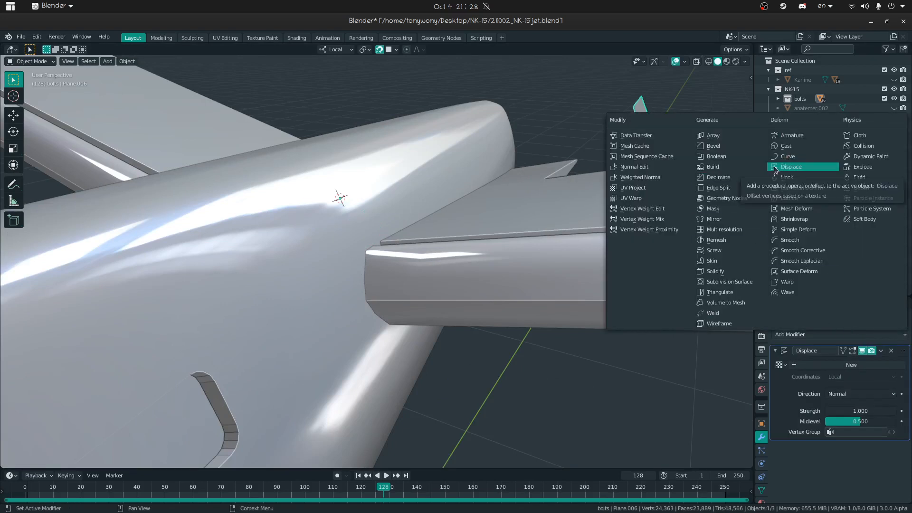
pyautogui.click(794, 219)
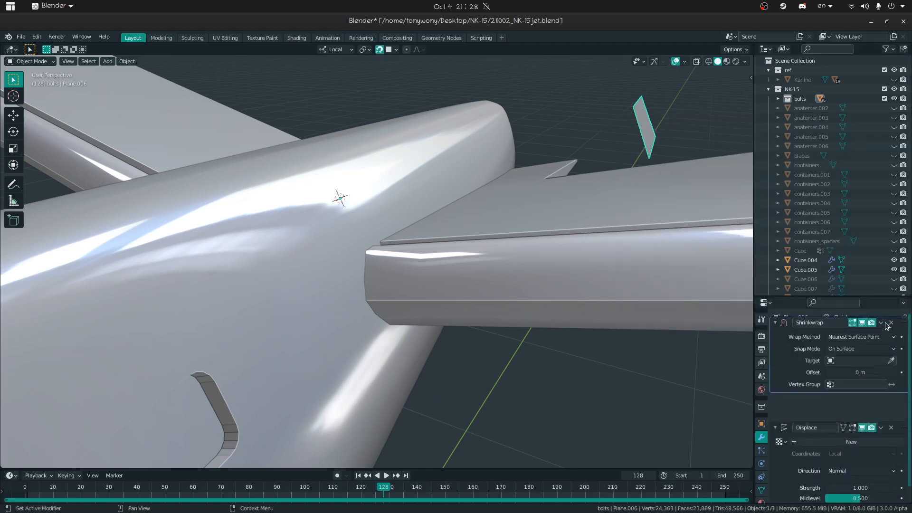
pyautogui.click(891, 388)
pyautogui.click(381, 255)
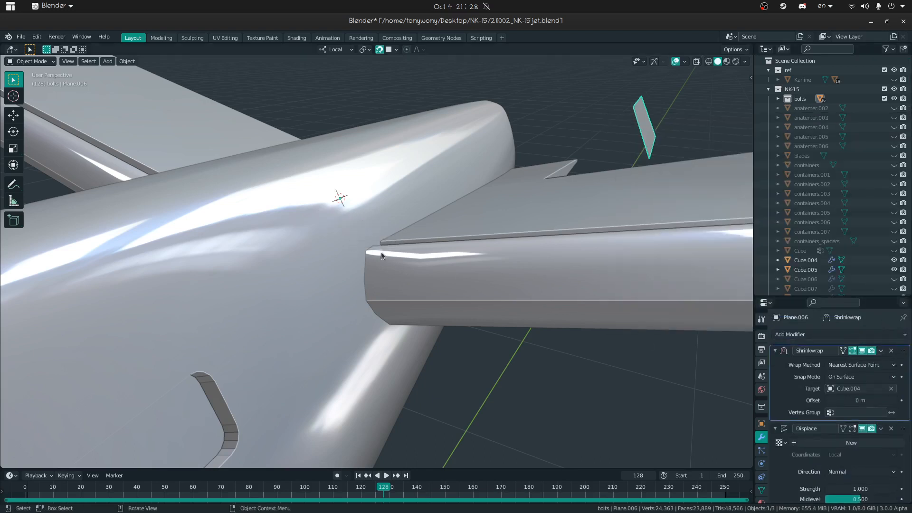
# Step: Set the Displace strength to 0.020 and show the Shrinkwrap and Displace modifiers on the plane's edit cage
pyautogui.click(786, 478)
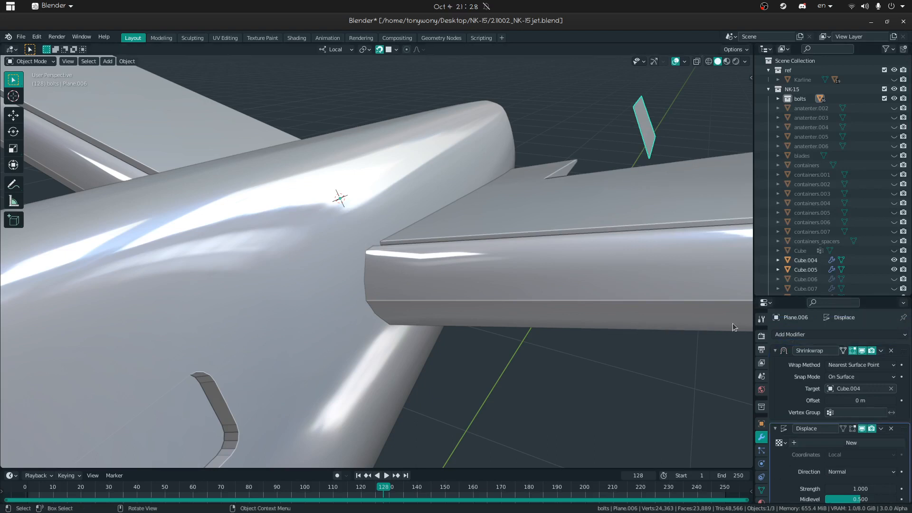
pyautogui.scroll(-1, 861, 497)
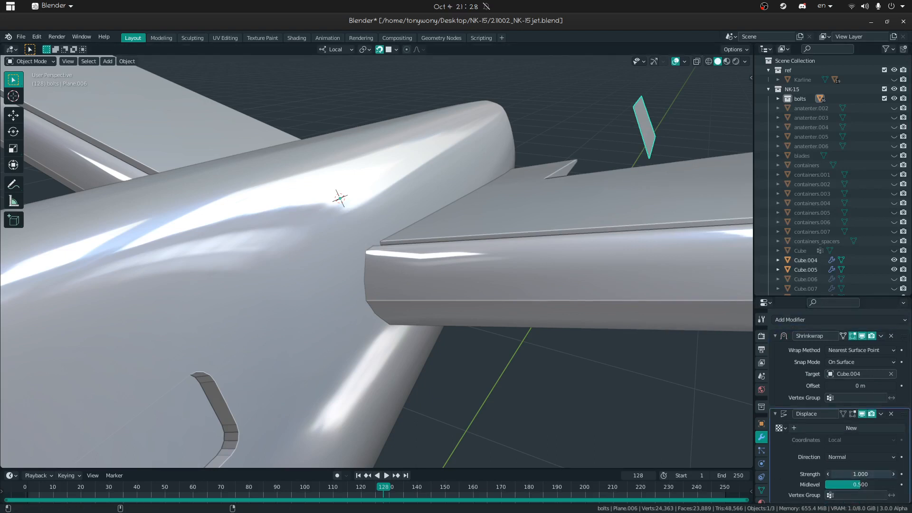
pyautogui.moveTo(860, 474); pyautogui.dragTo(836, 474)
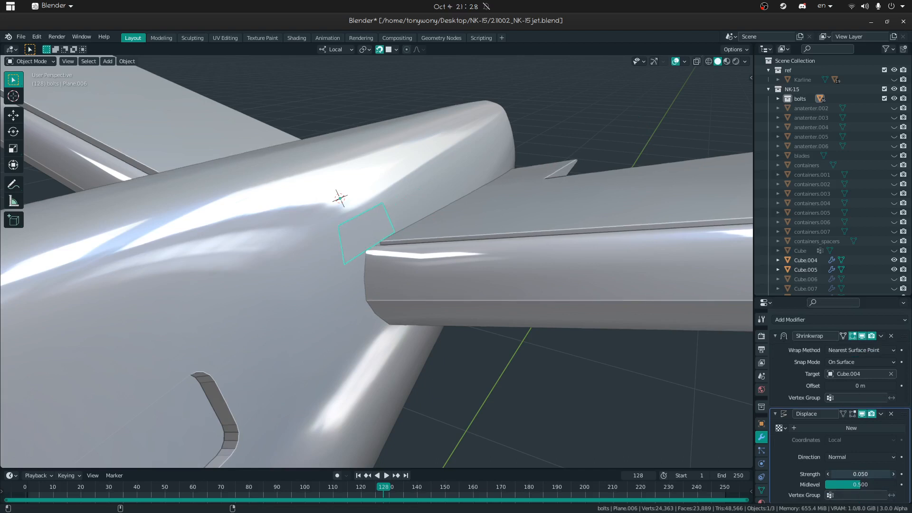
pyautogui.moveTo(341, 230); pyautogui.dragTo(370, 200, button='middle')
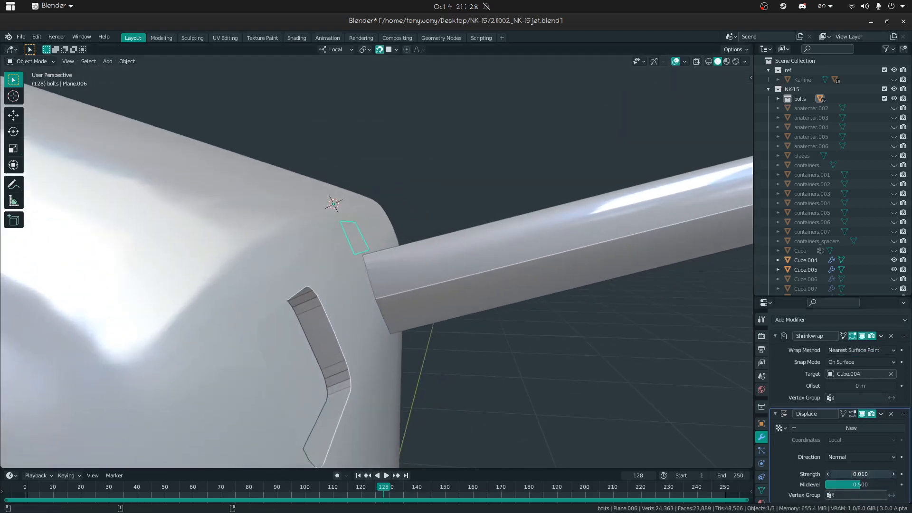
pyautogui.moveTo(534, 287); pyautogui.dragTo(425, 298, button='middle')
pyautogui.press('Tab')
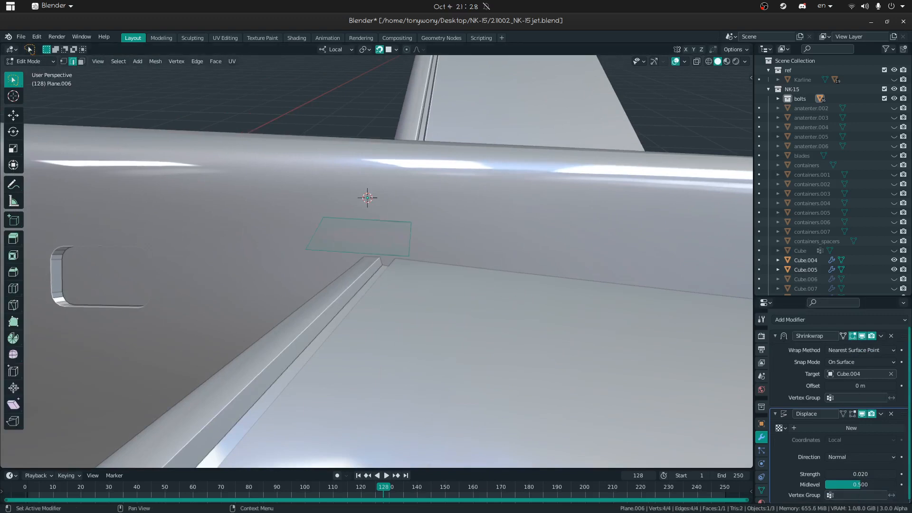
pyautogui.click(843, 336)
# Step: Extrude the plane's rear edge segment by segment along the upper side of the stabilizer's root to just past its rear tip
pyautogui.click(410, 241)
pyautogui.hotkey('shift', '`')
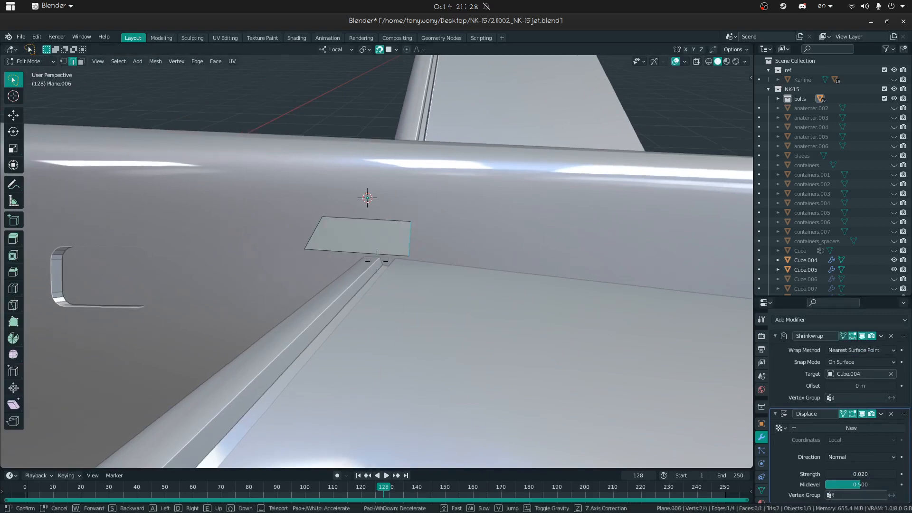
pyautogui.click(377, 261)
pyautogui.keyDown('ctrl'); pyautogui.rightClick(515, 262); pyautogui.keyUp('ctrl')
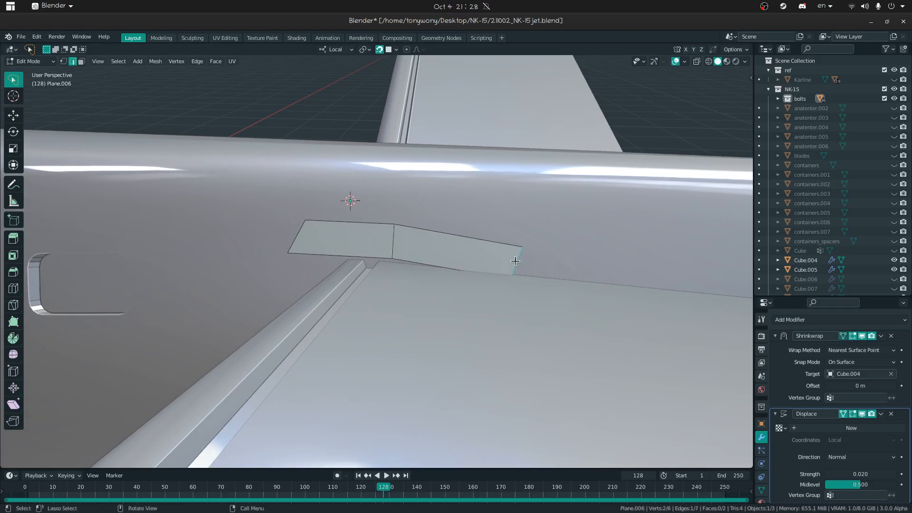
pyautogui.hotkey('ctrl', 'z')
pyautogui.keyDown('ctrl'); pyautogui.rightClick(572, 257); pyautogui.keyUp('ctrl')
pyautogui.hotkey('shift', '`')
pyautogui.press('s')
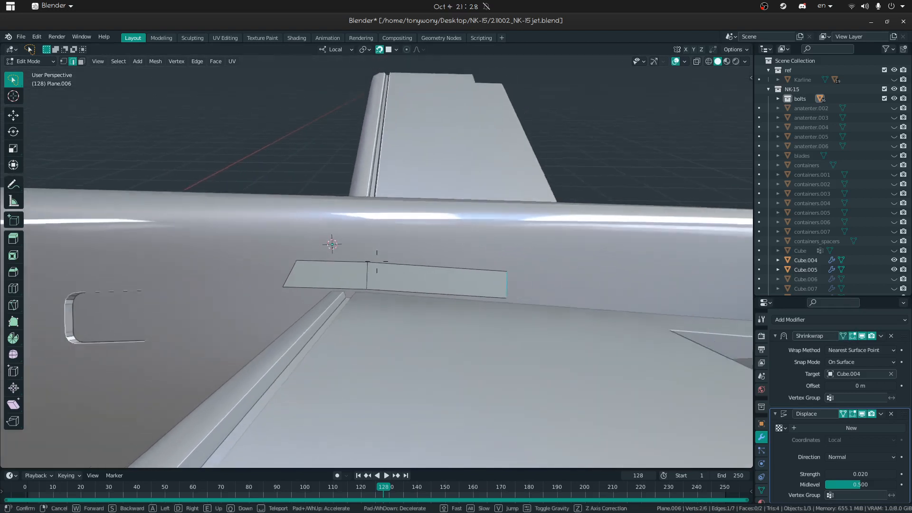
pyautogui.click(377, 261)
pyautogui.keyDown('ctrl'); pyautogui.rightClick(510, 282); pyautogui.keyUp('ctrl')
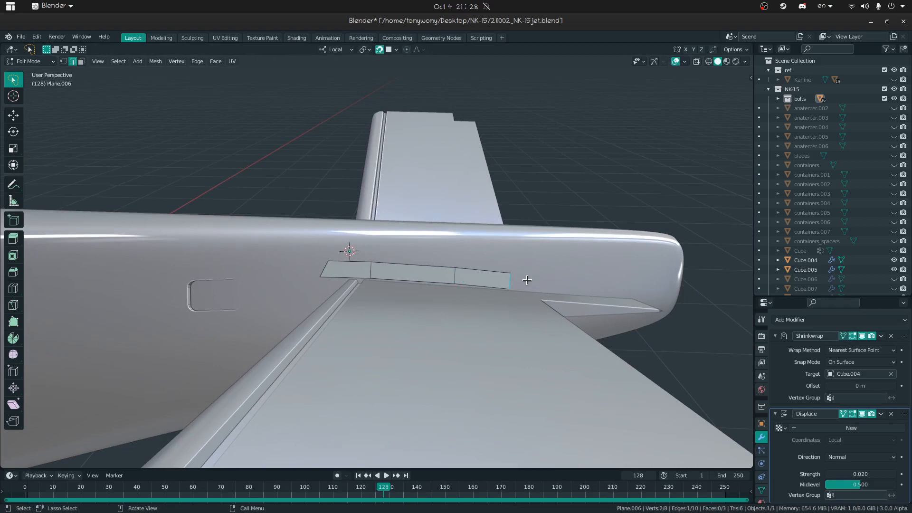
pyautogui.keyDown('ctrl'); pyautogui.rightClick(625, 287); pyautogui.keyUp('ctrl')
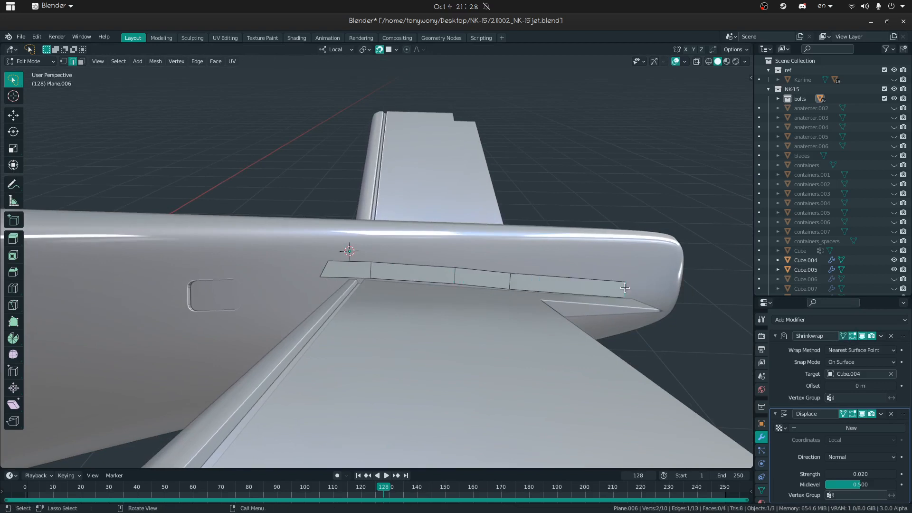
pyautogui.keyDown('ctrl'); pyautogui.rightClick(657, 292); pyautogui.keyUp('ctrl')
# Step: Slide the strip's front edge back closer to the stabilizer's leading edge
pyautogui.moveTo(658, 292); pyautogui.dragTo(642, 313, button='middle')
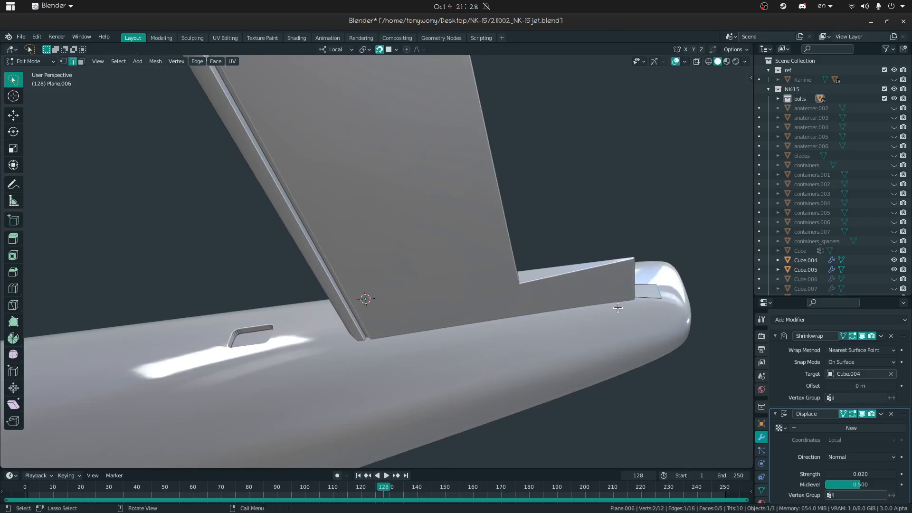
pyautogui.moveTo(451, 310); pyautogui.dragTo(484, 356, button='middle')
pyautogui.moveTo(429, 354); pyautogui.dragTo(435, 375, button='middle')
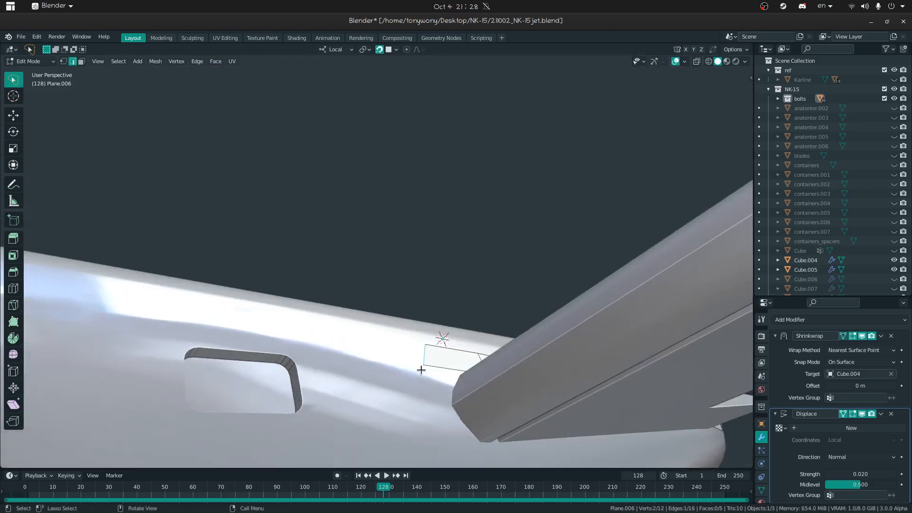
pyautogui.keyDown('ctrl'); pyautogui.rightClick(439, 379); pyautogui.keyUp('ctrl')
pyautogui.hotkey('ctrl', 'z')
pyautogui.press('g')
pyautogui.press('g')
pyautogui.click(471, 369)
# Step: Extrude the strip's front edge around the leading edge's root and onto the front of the stabilizer's underside
pyautogui.keyDown('ctrl'); pyautogui.rightClick(436, 390); pyautogui.keyUp('ctrl')
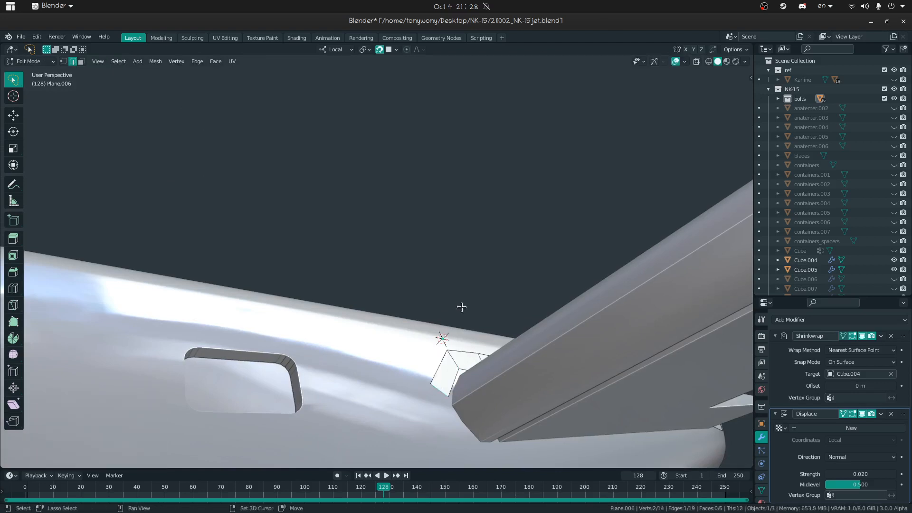
pyautogui.keyDown('shift'); pyautogui.moveTo(460, 308); pyautogui.dragTo(499, 164, button='middle'); pyautogui.keyUp('shift')
pyautogui.keyDown('ctrl'); pyautogui.rightClick(471, 272); pyautogui.keyUp('ctrl')
pyautogui.keyDown('ctrl'); pyautogui.rightClick(515, 311); pyautogui.keyUp('ctrl')
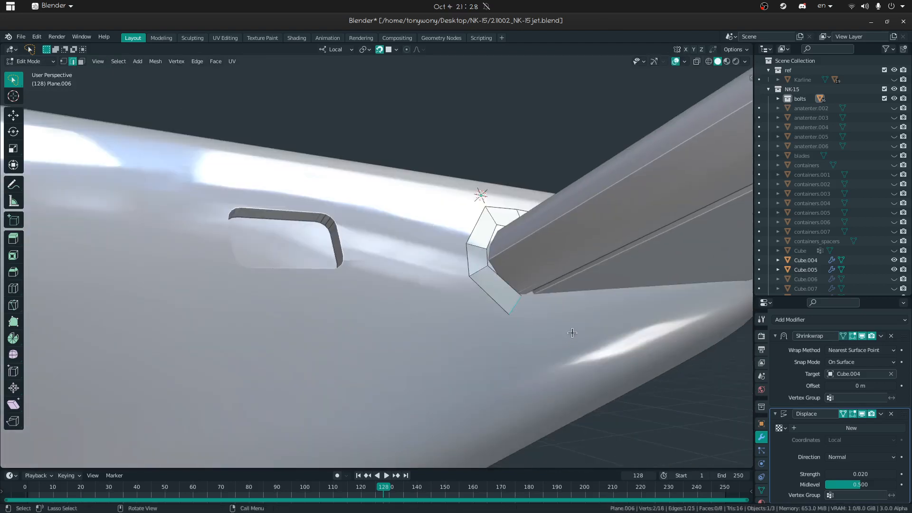
pyautogui.keyDown('ctrl'); pyautogui.rightClick(599, 319); pyautogui.keyUp('ctrl')
pyautogui.hotkey('shift', '`')
pyautogui.press('d')
pyautogui.click(377, 262)
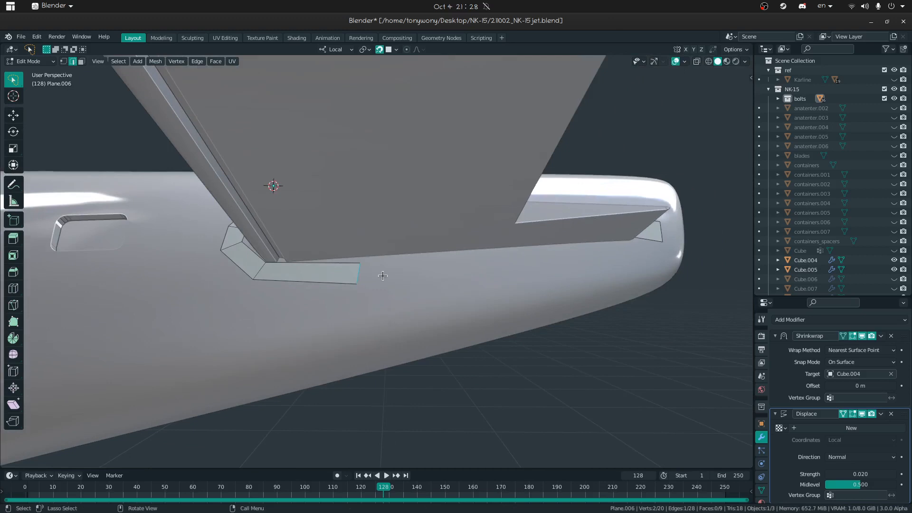
pyautogui.keyDown('ctrl'); pyautogui.rightClick(421, 264); pyautogui.keyUp('ctrl')
pyautogui.keyDown('ctrl'); pyautogui.rightClick(589, 257); pyautogui.keyUp('ctrl')
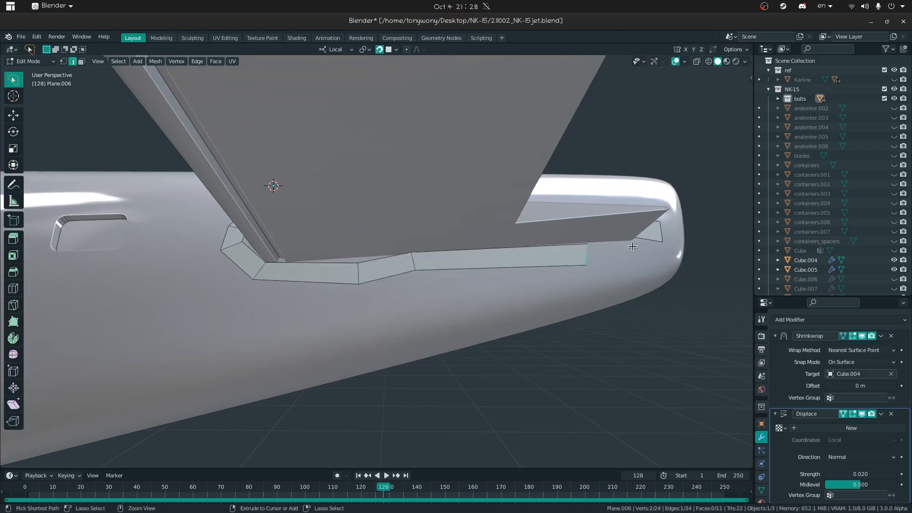
pyautogui.hotkey('ctrl', 'z')
pyautogui.hotkey('ctrl', 'z')
# Step: Extrude the underside strip to the stabilizer's rear tip and use vertex snapping to taper both strips' ends into one point
pyautogui.keyDown('ctrl'); pyautogui.rightClick(651, 246); pyautogui.keyUp('ctrl')
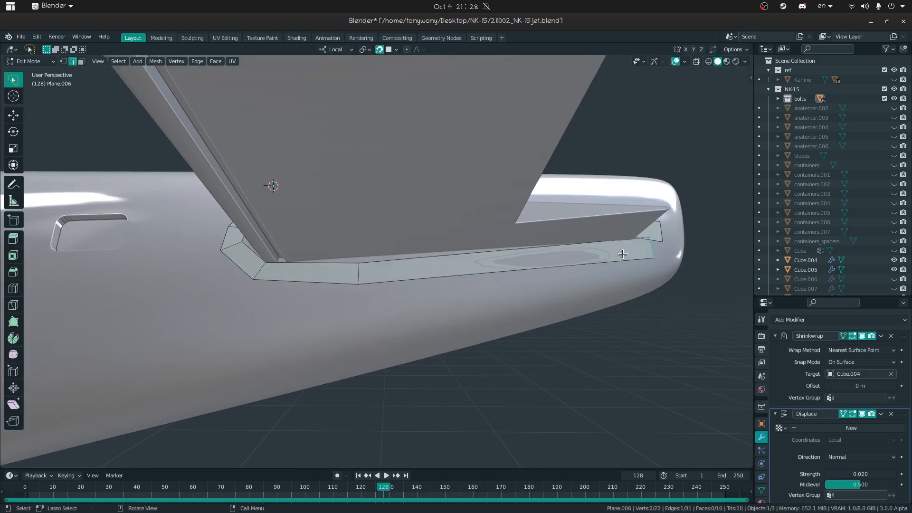
pyautogui.moveTo(652, 246); pyautogui.dragTo(591, 256, button='middle')
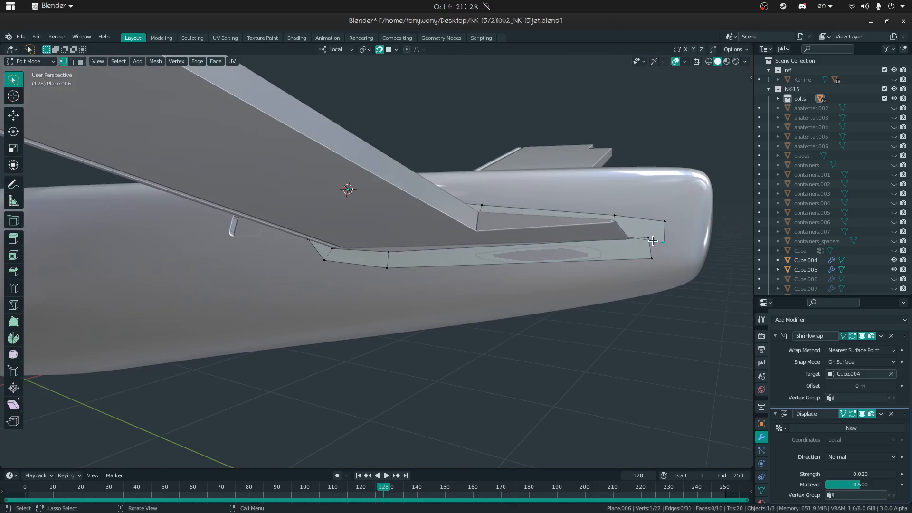
pyautogui.click(394, 50)
pyautogui.click(363, 83)
pyautogui.press('g')
pyautogui.click(647, 236)
pyautogui.click(664, 224)
pyautogui.press('g')
pyautogui.click(668, 238)
pyautogui.click(657, 264)
pyautogui.press('g')
pyautogui.click(664, 237)
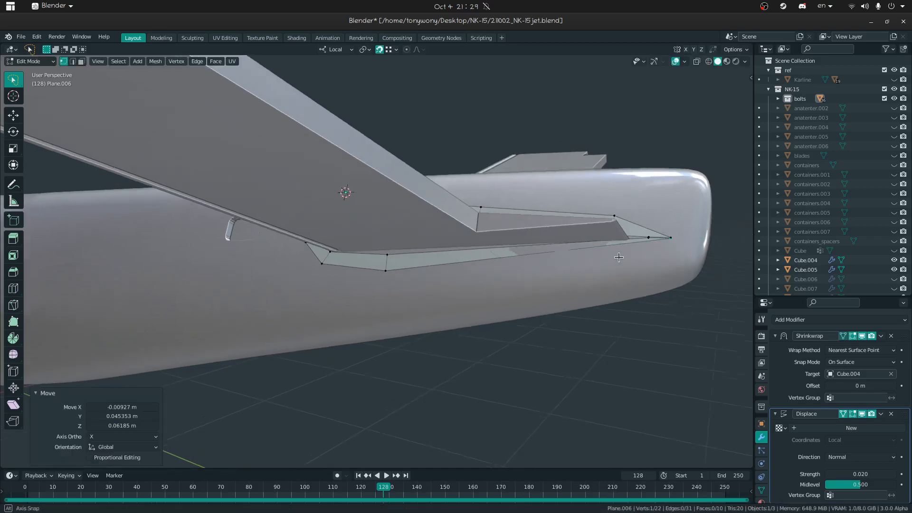
# Step: Snap the underside strip's inner end vertex onto the matching inner vertex of the upper strip
pyautogui.hotkey('shift', '`')
pyautogui.press('w')
pyautogui.click(376, 262)
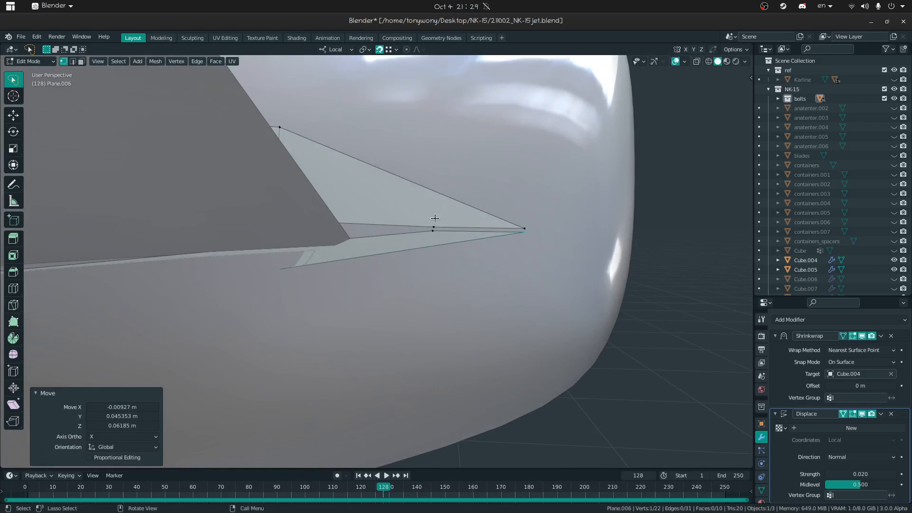
pyautogui.click(428, 236)
pyautogui.press('h')
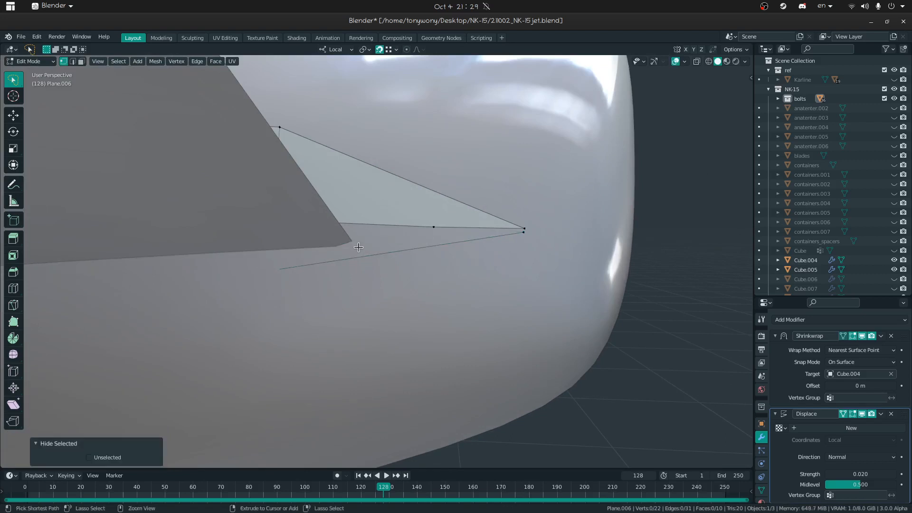
pyautogui.hotkey('alt', 'h')
pyautogui.press('g')
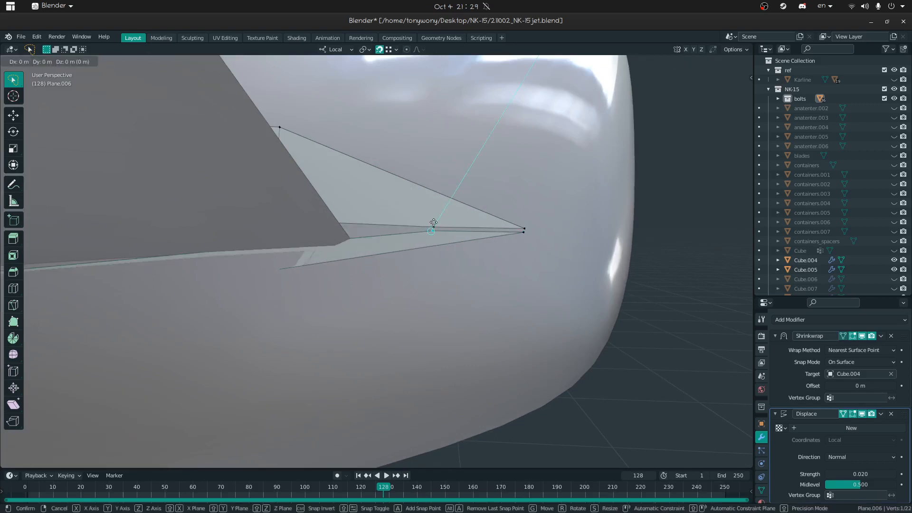
pyautogui.click(433, 223)
pyautogui.moveTo(433, 222); pyautogui.dragTo(395, 212, button='middle')
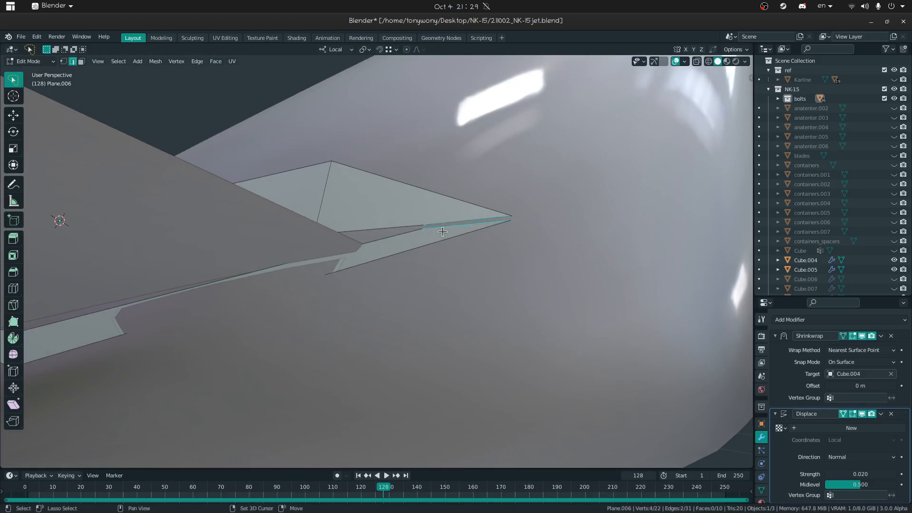
pyautogui.hotkey('shift', 'n')
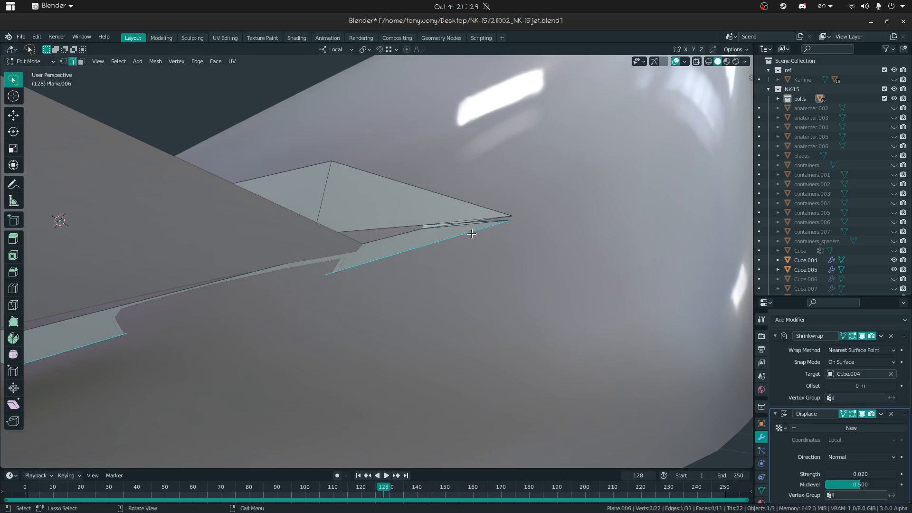
pyautogui.moveTo(472, 234); pyautogui.dragTo(447, 240, button='middle')
pyautogui.hotkey('ctrl', 'z')
pyautogui.hotkey('ctrl', 'z')
# Step: Merge all of the strip's overlapping vertices by distance
pyautogui.press('a')
pyautogui.press('m')
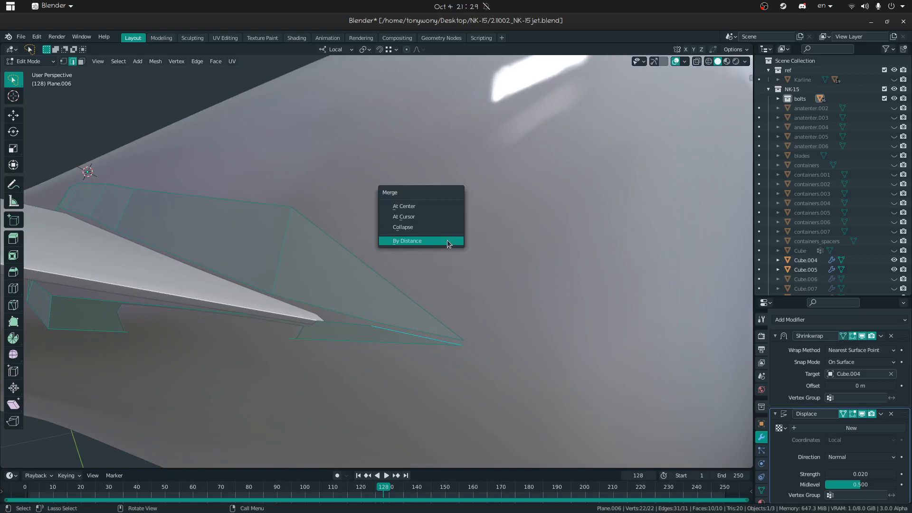
pyautogui.click(447, 240)
pyautogui.click(411, 326)
# Step: Add a loop cut across the long rear underside segment and lower its outer vertex about 0.021 m along local Z
pyautogui.moveTo(412, 326); pyautogui.dragTo(394, 274, button='middle')
pyautogui.hotkey('ctrl', 'r')
pyautogui.click(383, 272)
pyautogui.rightClick(383, 274)
pyautogui.press('1')
pyautogui.click(376, 284)
pyautogui.press('g')
pyautogui.press('z')
pyautogui.click(328, 257)
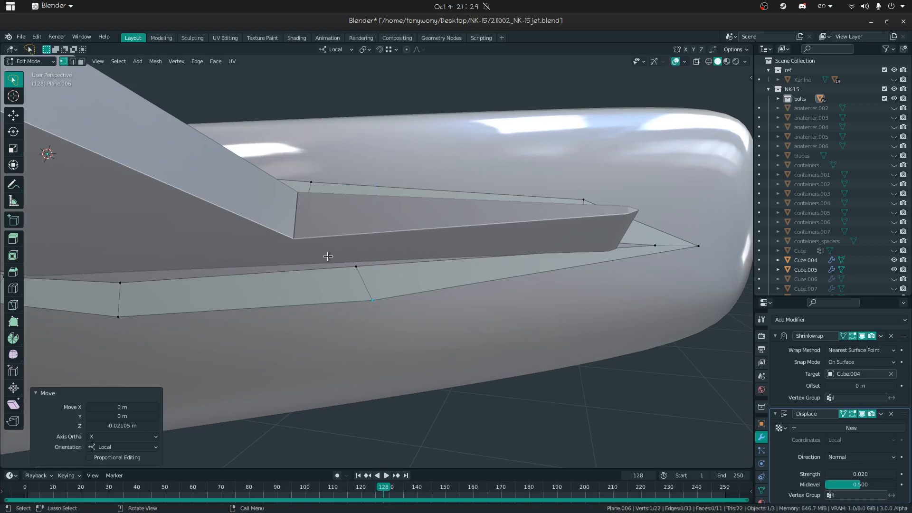
# Step: Raise the new cut's outer underside vertex and the next inner vertex forward of it closer to the stabilizer, the latter about 0.025 m
pyautogui.press('g')
pyautogui.click(372, 269)
pyautogui.click(114, 281)
pyautogui.press('g')
pyautogui.click(113, 269)
# Step: Tuck the strip's inner vertices around the stabilizer's leading edge inward so they sit against its root
pyautogui.hotkey('shift', '`')
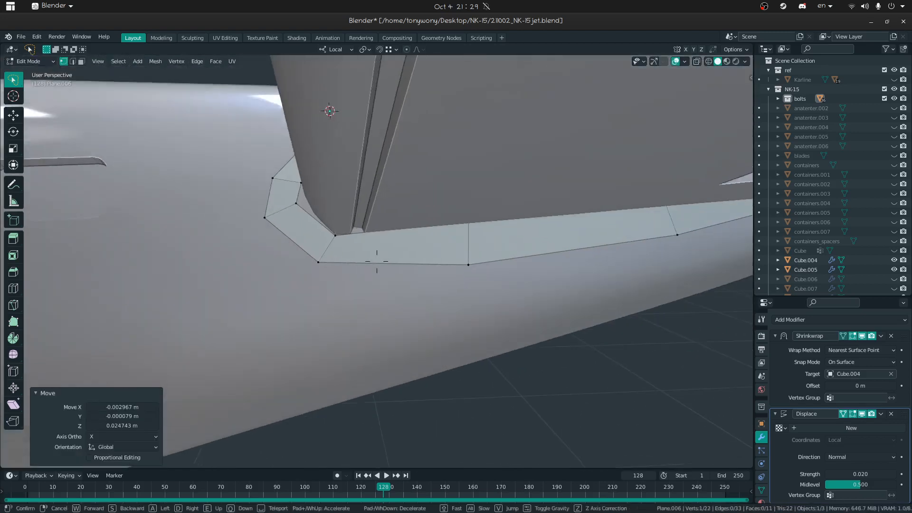
pyautogui.press('w')
pyautogui.click(376, 261)
pyautogui.click(335, 240)
pyautogui.press('g')
pyautogui.click(347, 229)
pyautogui.moveTo(347, 229); pyautogui.dragTo(354, 194, button='middle')
pyautogui.click(292, 166)
pyautogui.press('g')
pyautogui.click(307, 166)
pyautogui.click(323, 138)
pyautogui.press('g')
pyautogui.click(331, 146)
# Step: Move the three inner vertices along the strip's upper side in against the stabilizer's upper surface
pyautogui.click(368, 135)
pyautogui.press('g')
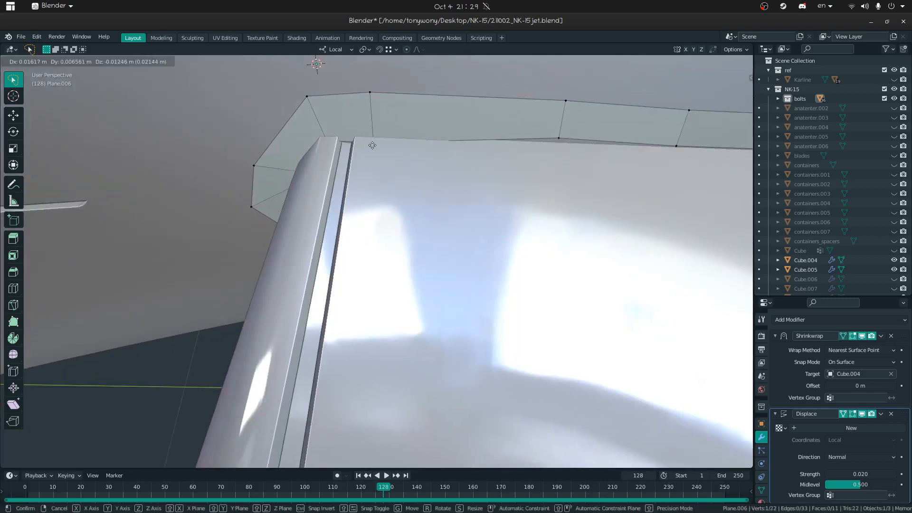
pyautogui.click(373, 145)
pyautogui.moveTo(373, 145); pyautogui.dragTo(340, 150, button='middle')
pyautogui.press('g')
pyautogui.click(526, 126)
pyautogui.click(614, 111)
pyautogui.press('g')
pyautogui.click(614, 117)
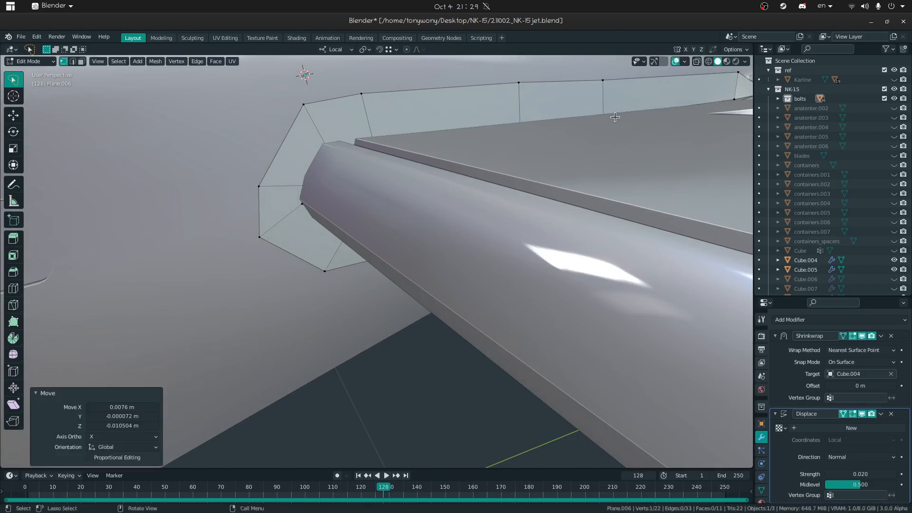
# Step: Pull the strip's inner end vertex in to the stabilizer's rear tip and nudge the outer end vertex slightly
pyautogui.hotkey('shift', '`')
pyautogui.press('w')
pyautogui.click(377, 261)
pyautogui.click(454, 153)
pyautogui.moveTo(455, 151); pyautogui.dragTo(466, 156, button='middle')
pyautogui.click(489, 160)
pyautogui.press('g')
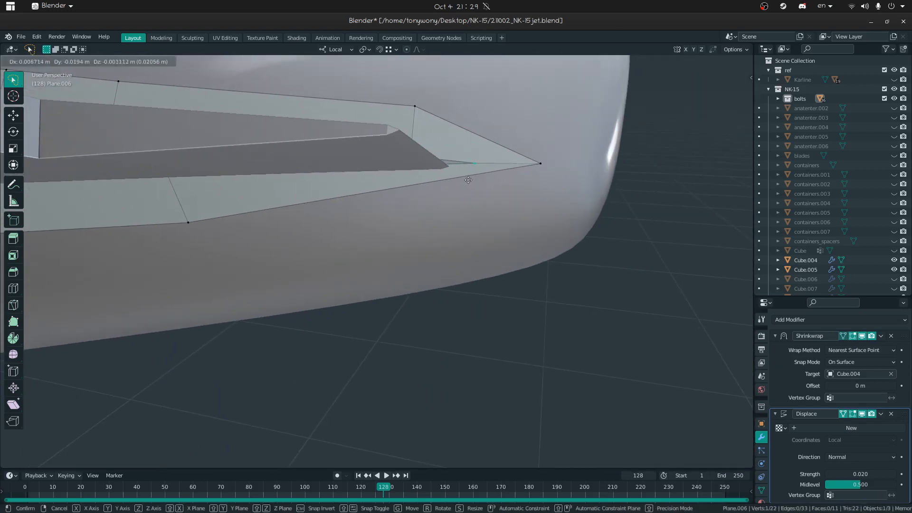
pyautogui.click(444, 181)
pyautogui.click(540, 163)
pyautogui.press('g')
pyautogui.click(535, 169)
# Step: Lower the upper strip's rear outer vertex and shift the underside cross edge's two vertices about 0.3 m toward the rear tip
pyautogui.click(413, 105)
pyautogui.press('g')
pyautogui.click(354, 188)
pyautogui.click(170, 177)
pyautogui.press('g')
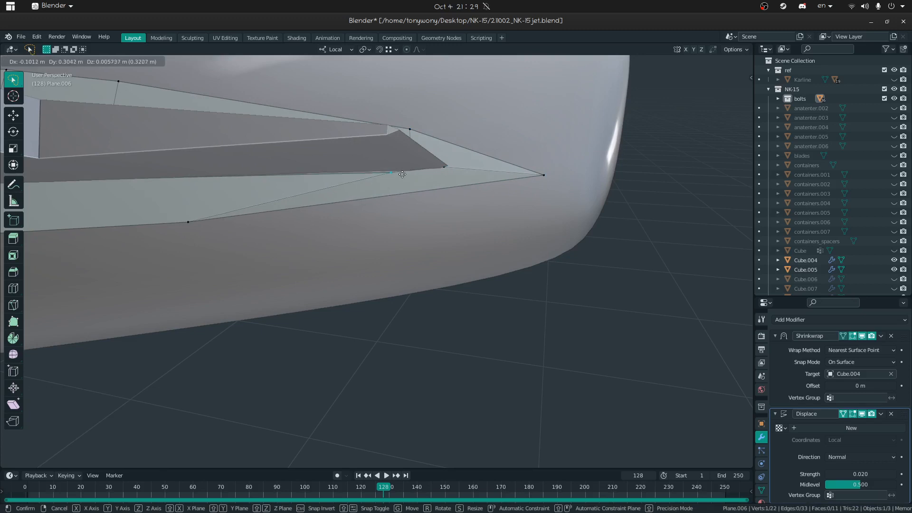
pyautogui.click(402, 171)
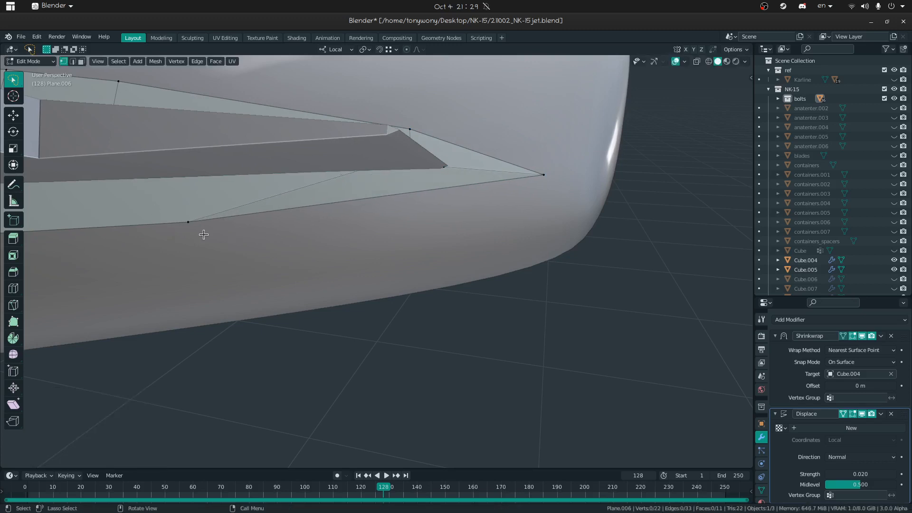
pyautogui.press('g')
pyautogui.click(402, 200)
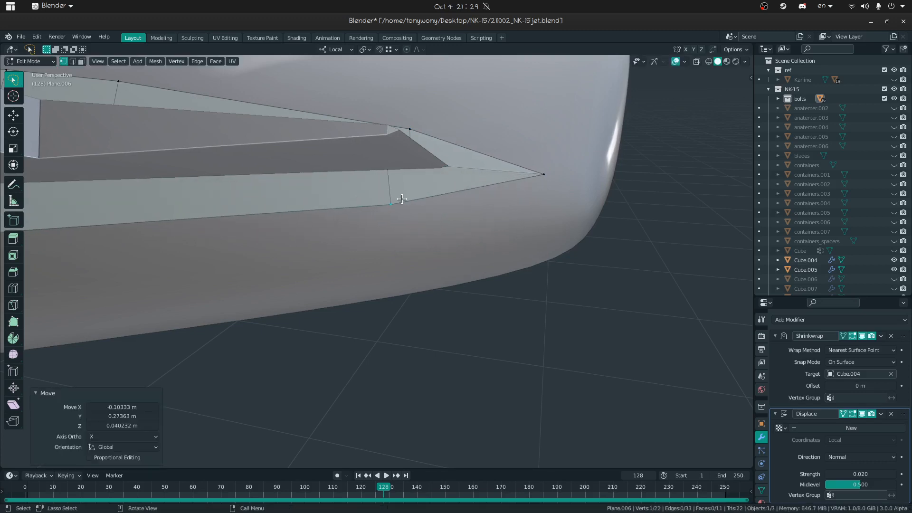
# Step: Refine the position of the vertices of the upper strip's rear cross edge beside the stabilizer's tip
pyautogui.click(413, 125)
pyautogui.press('g')
pyautogui.click(411, 113)
pyautogui.moveTo(411, 114); pyautogui.dragTo(413, 150, button='middle')
pyautogui.click(413, 151)
pyautogui.press('g')
pyautogui.click(403, 154)
# Step: Nudge the two outer vertices at the strip's upper front corner to even out its outline
pyautogui.moveTo(372, 261); pyautogui.dragTo(349, 242, button='middle')
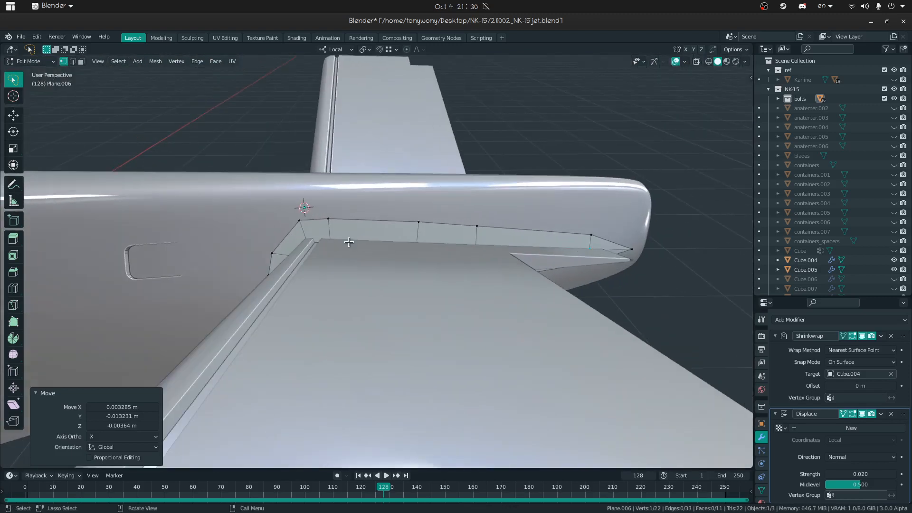
pyautogui.click(306, 223)
pyautogui.press('g')
pyautogui.click(305, 222)
pyautogui.click(325, 218)
pyautogui.press('g')
pyautogui.click(325, 219)
pyautogui.click(419, 224)
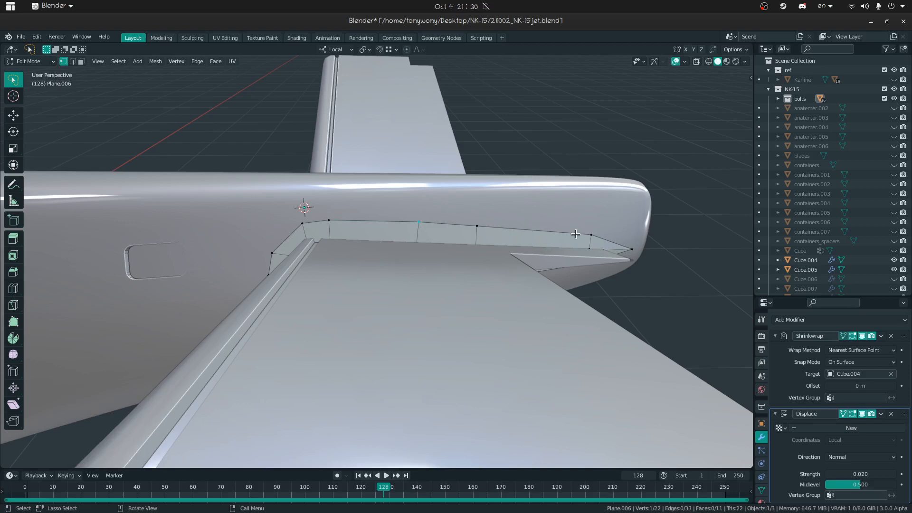
# Step: Shift the inner vertex at the leading edge and the lower front outer vertex rearward, the latter about 0.02 m
pyautogui.press('2')
pyautogui.click(313, 228)
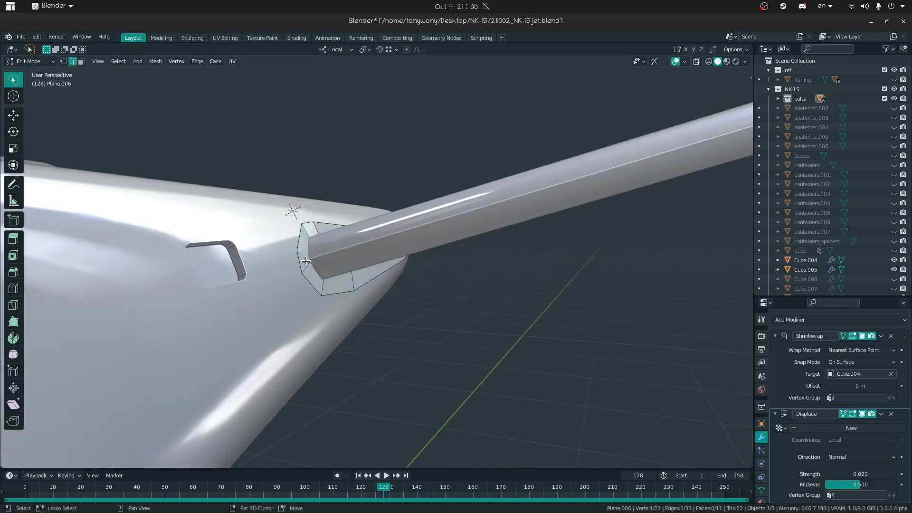
pyautogui.press('1')
pyautogui.click(312, 260)
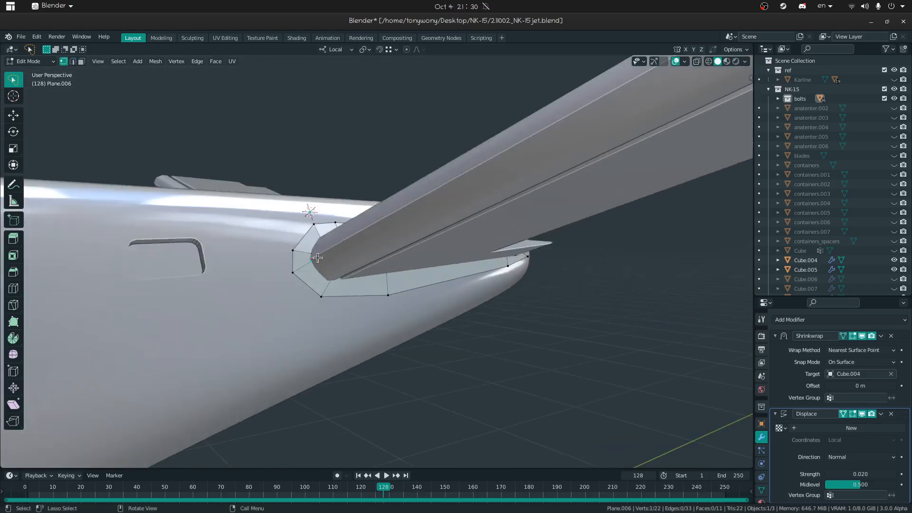
pyautogui.press('g')
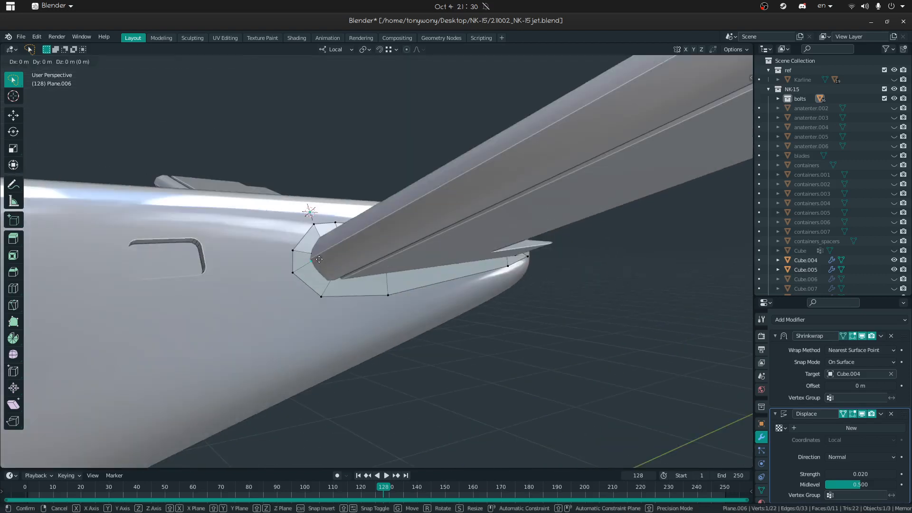
pyautogui.click(322, 262)
pyautogui.click(326, 291)
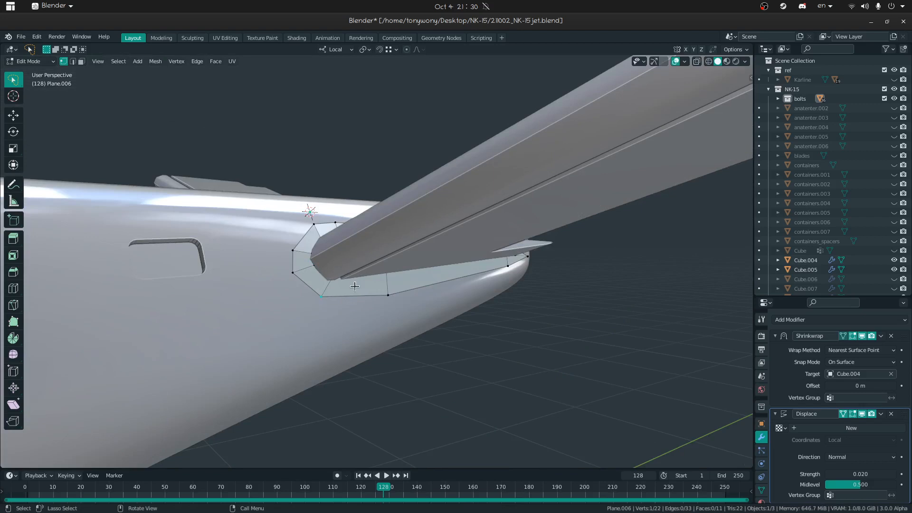
pyautogui.moveTo(354, 286); pyautogui.dragTo(326, 289, button='middle')
pyautogui.press('g')
pyautogui.click(332, 296)
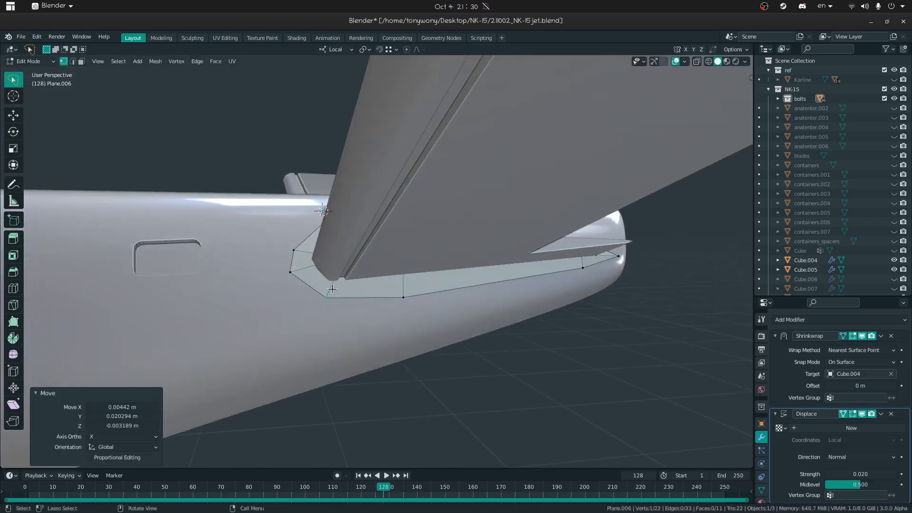
# Step: Bevel the four cross edges around the strip's front curve with a 25 percent width and one segment
pyautogui.press('2')
pyautogui.click(331, 288)
pyautogui.moveTo(302, 254); pyautogui.dragTo(295, 301, button='middle')
pyautogui.hotkey('ctrl', 'b')
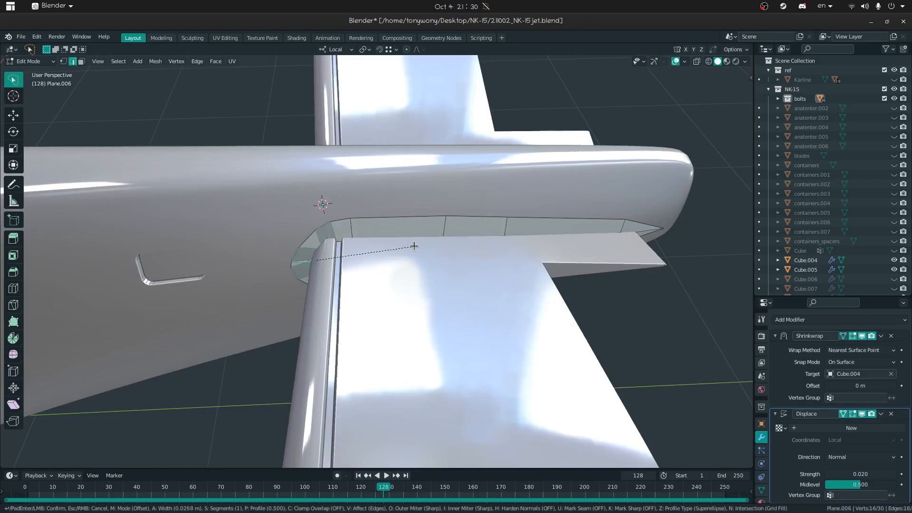
pyautogui.click(420, 246)
pyautogui.moveTo(257, 304); pyautogui.dragTo(237, 289, button='middle')
pyautogui.click(148, 305)
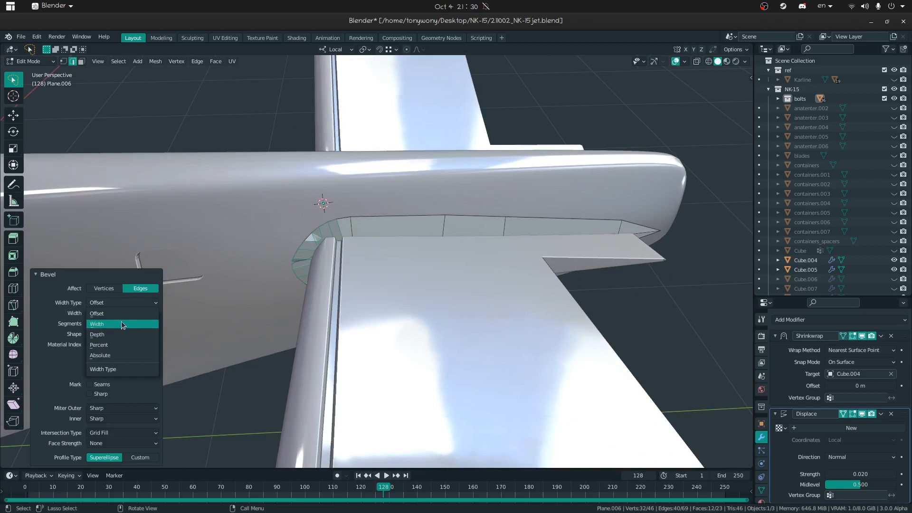
pyautogui.click(150, 347)
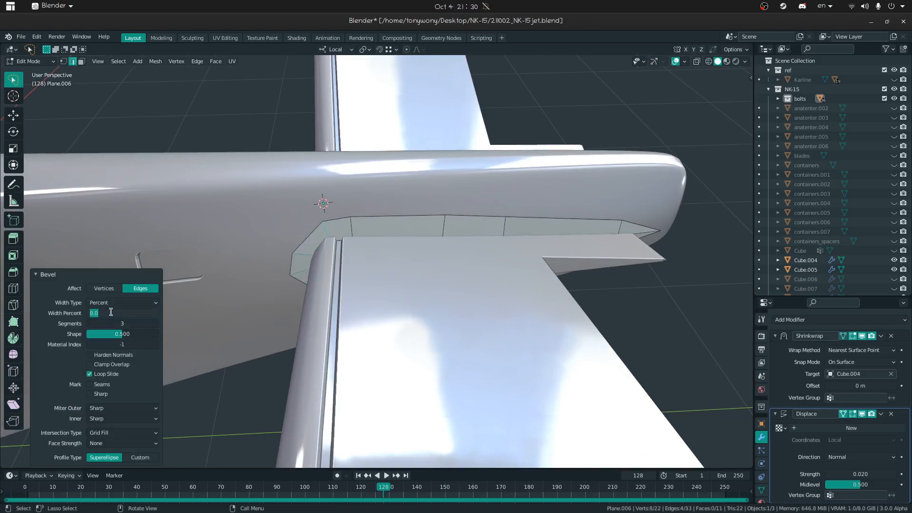
pyautogui.press('Return')
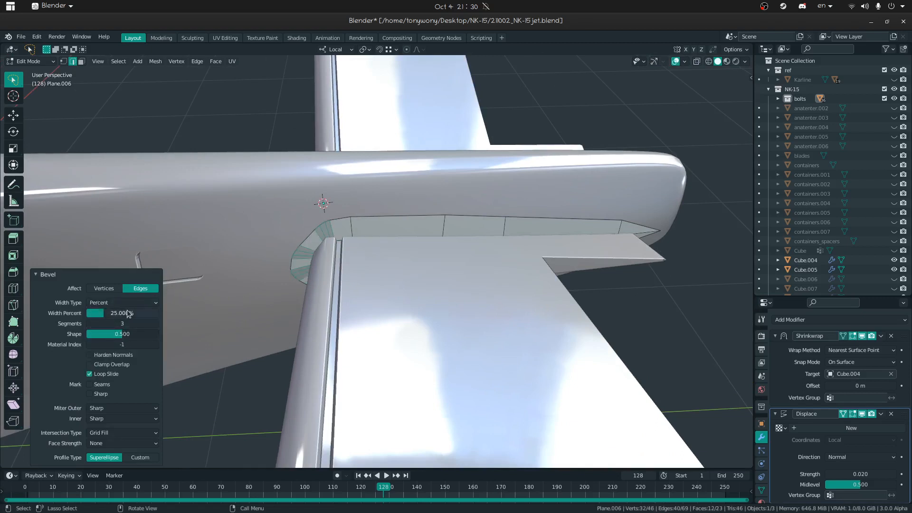
pyautogui.moveTo(209, 302); pyautogui.dragTo(268, 264, button='middle')
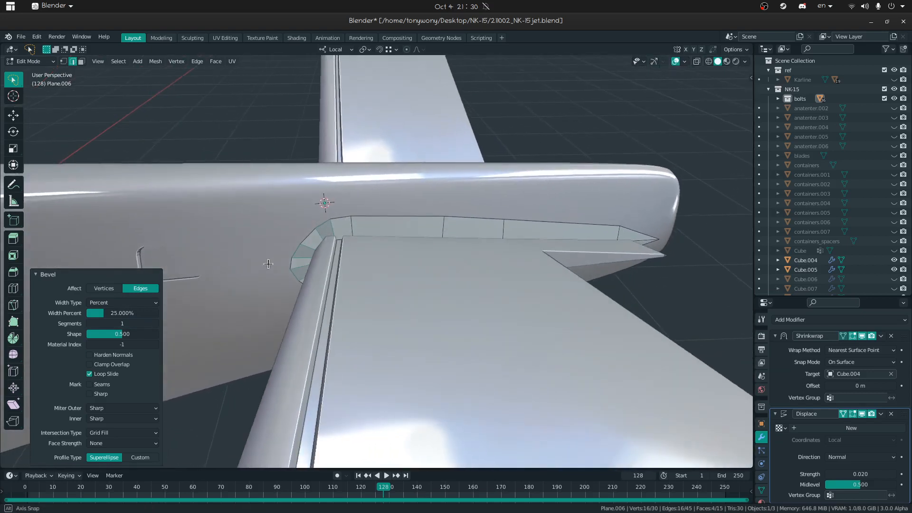
# Step: Dissolve the three intermediate cross edges along the strip's long upper side
pyautogui.press('1')
pyautogui.click(352, 216)
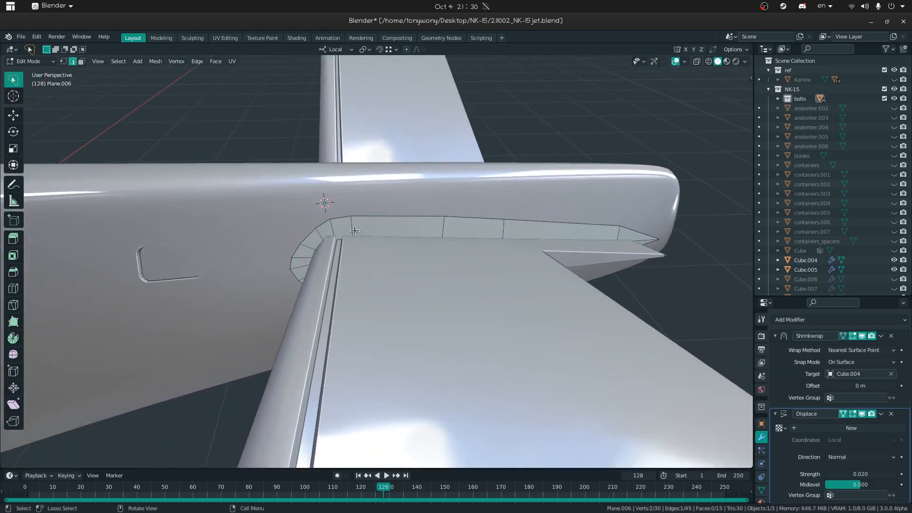
pyautogui.press('x')
pyautogui.click(338, 272)
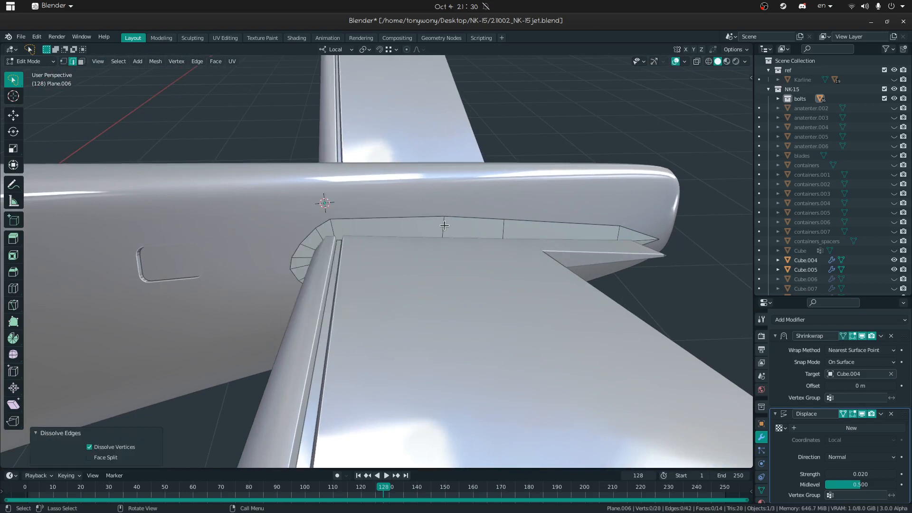
pyautogui.click(445, 226)
pyautogui.press('x')
pyautogui.click(448, 225)
pyautogui.click(503, 227)
pyautogui.press('x')
pyautogui.click(504, 228)
pyautogui.moveTo(504, 228); pyautogui.dragTo(444, 280, button='middle')
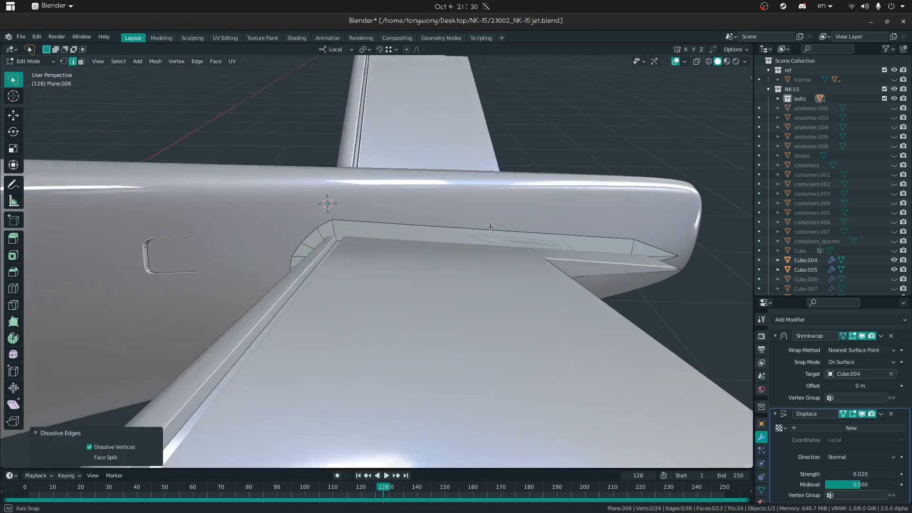
# Step: Bevel the strip's remaining cross edges near the rear end and on the underside to smooth its outline
pyautogui.press('Tab')
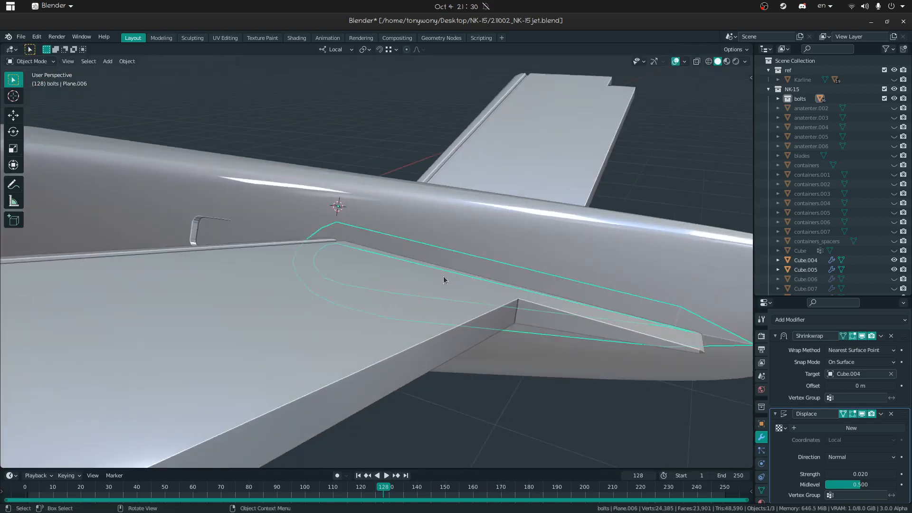
pyautogui.hotkey('shift', '`')
pyautogui.click(376, 263)
pyautogui.press('Tab')
pyautogui.hotkey('ctrl', 'b')
pyautogui.click(490, 264)
pyautogui.press('Tab')
pyautogui.moveTo(461, 289); pyautogui.dragTo(421, 305, button='middle')
pyautogui.press('Tab')
pyautogui.hotkey('ctrl', 'b')
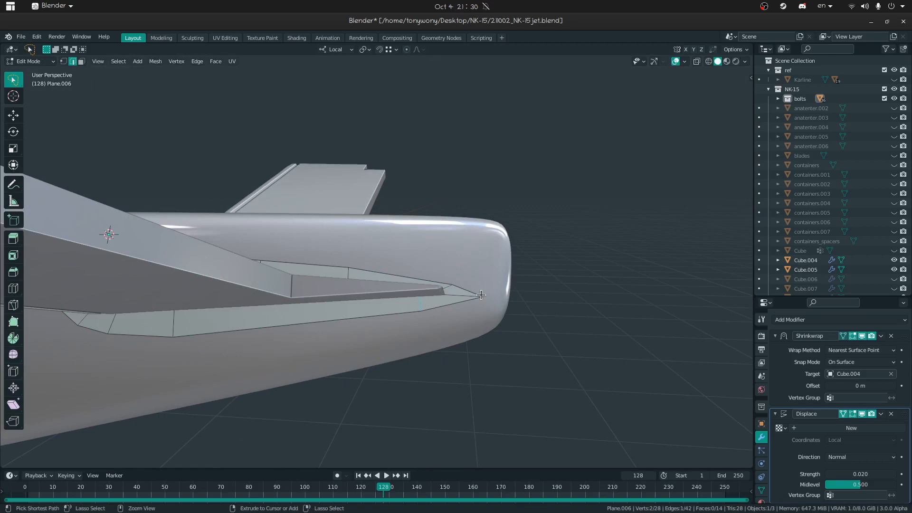
pyautogui.click(500, 294)
pyautogui.hotkey('ctrl', 'b')
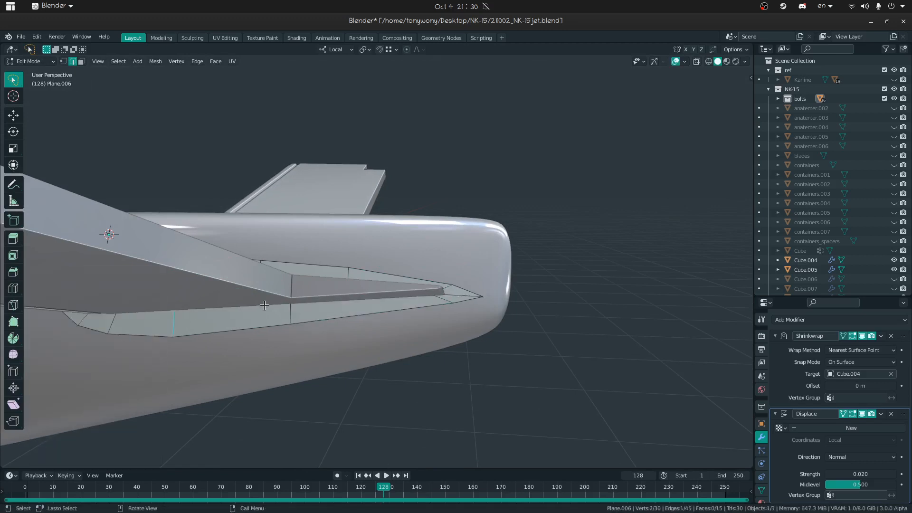
pyautogui.press('Tab')
pyautogui.moveTo(226, 296); pyautogui.dragTo(354, 255, button='middle')
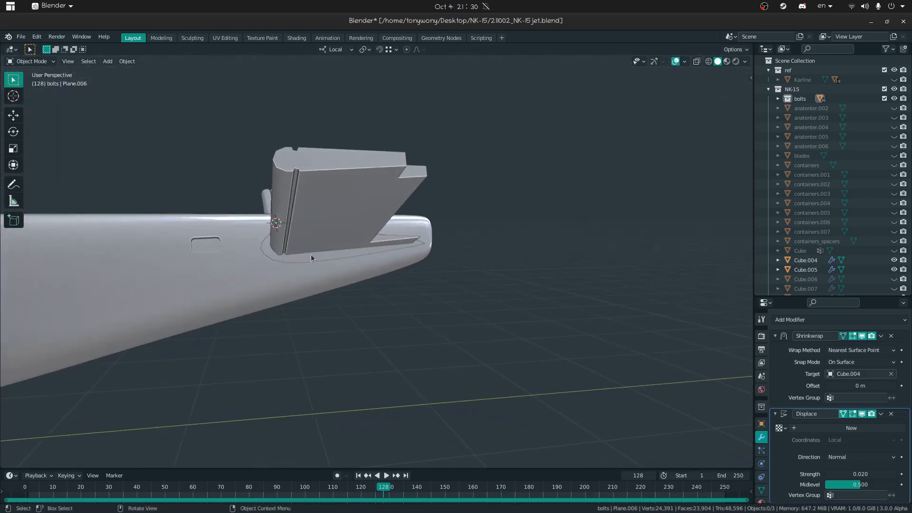
# Step: Apply the strip's Shrinkwrap and Displace modifiers and add a Solidify modifier with 0.01 m thickness
pyautogui.moveTo(408, 280); pyautogui.dragTo(440, 281, button='middle')
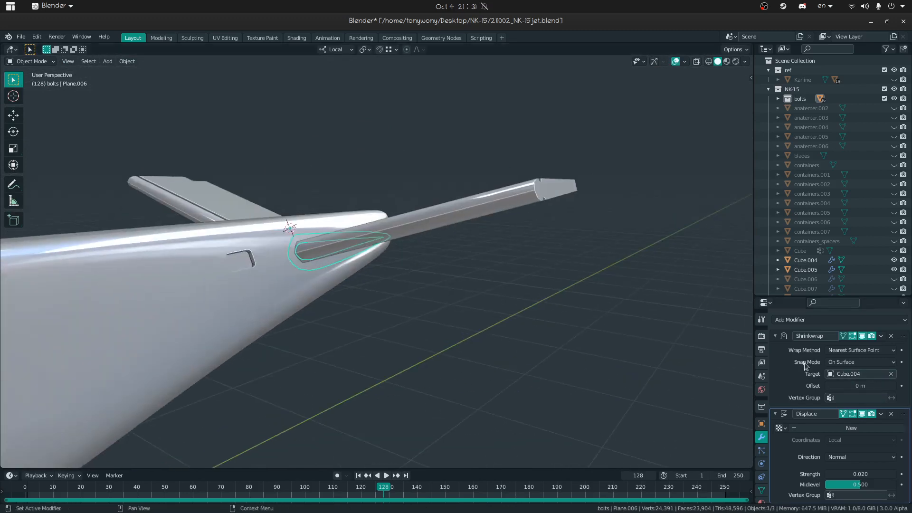
pyautogui.hotkey('ctrl', 'a')
pyautogui.hotkey('ctrl', 'a')
pyautogui.click(791, 335)
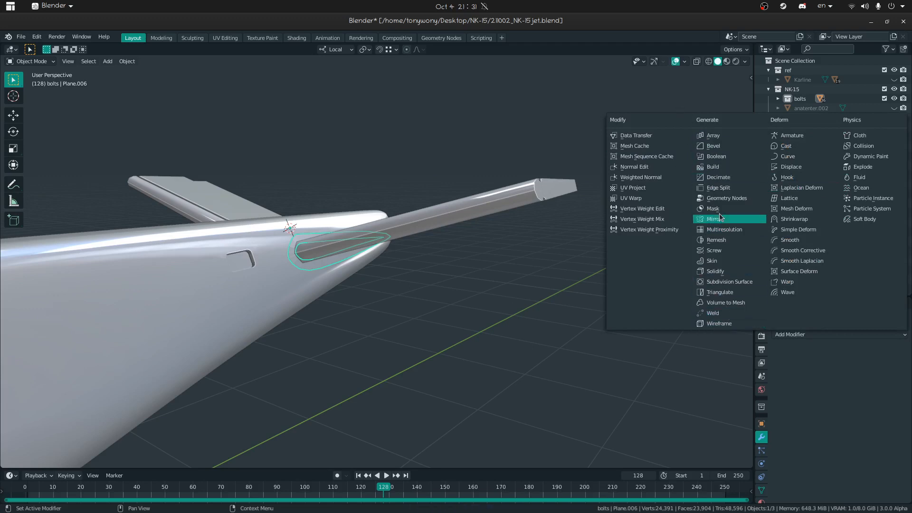
pyautogui.click(715, 271)
# Step: Shade the solidified strip smooth
pyautogui.hotkey('shift', '`')
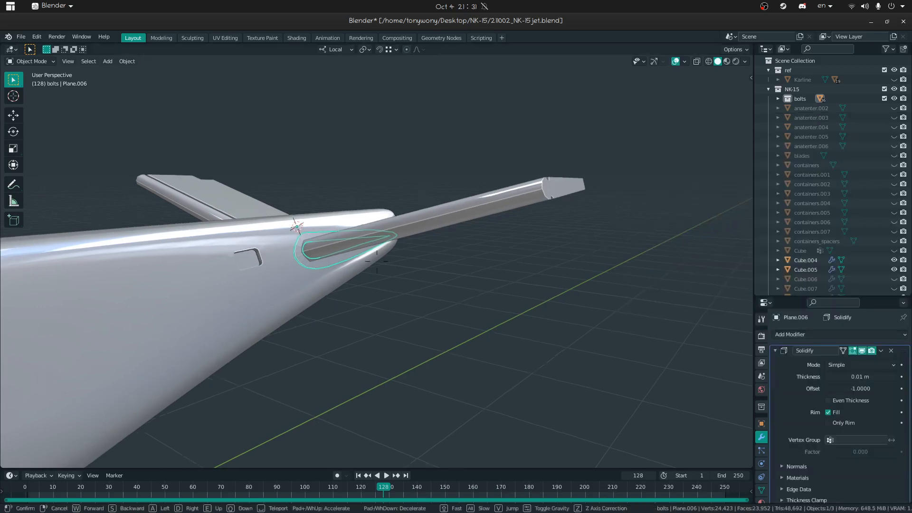
pyautogui.press('w')
pyautogui.moveTo(398, 278)
pyautogui.mouseDown(button='middle')
pyautogui.moveTo(429, 273)
pyautogui.moveTo(389, 277)
pyautogui.moveTo(400, 276)
pyautogui.mouseUp(button='middle')
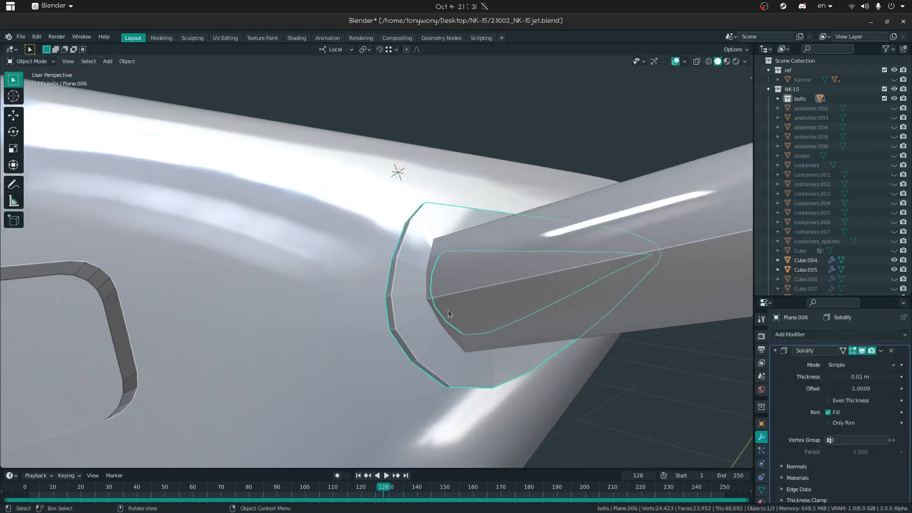
pyautogui.click(813, 334)
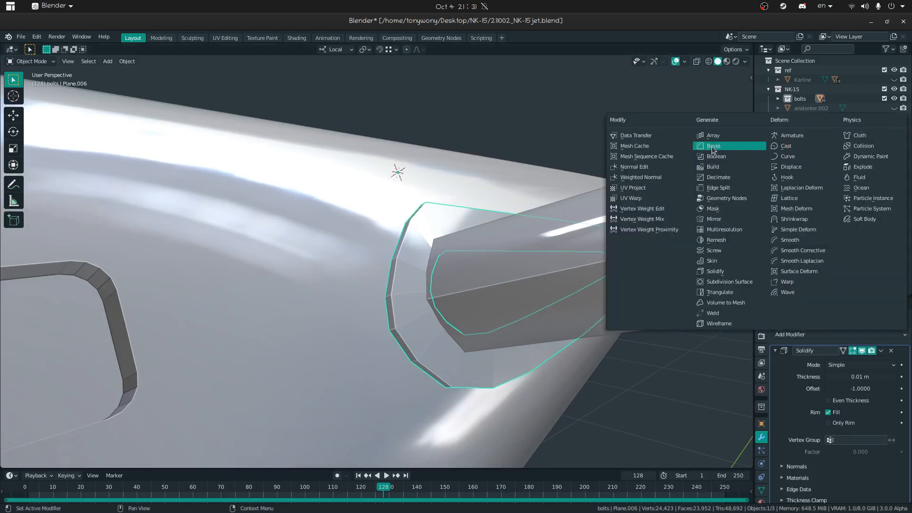
pyautogui.moveTo(526, 292); pyautogui.dragTo(434, 316, button='middle')
pyautogui.rightClick(363, 283)
pyautogui.click(360, 278)
pyautogui.moveTo(389, 256); pyautogui.dragTo(358, 264, button='middle')
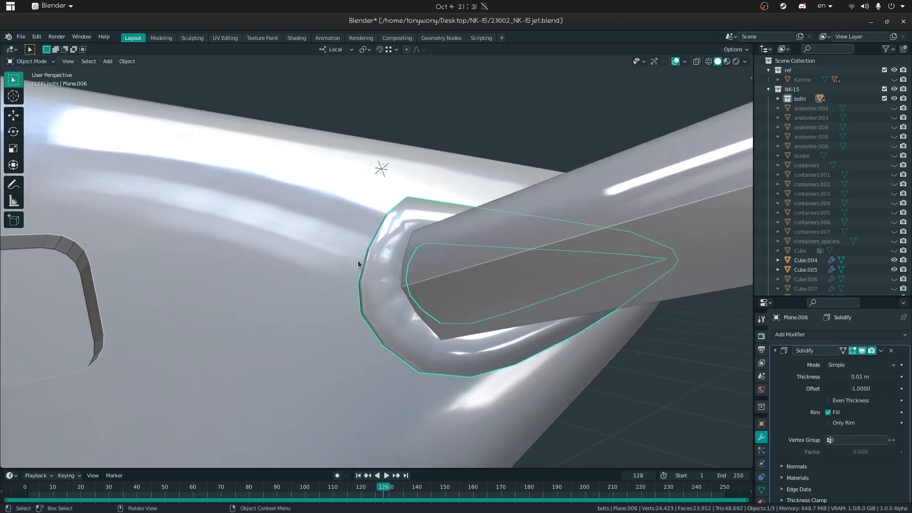
# Step: Apply the Solidify modifier and bevel the strip's outer rim edge loops in Edit Mode
pyautogui.press('Tab')
pyautogui.press('Tab')
pyautogui.hotkey('ctrl', 'a')
pyautogui.press('Tab')
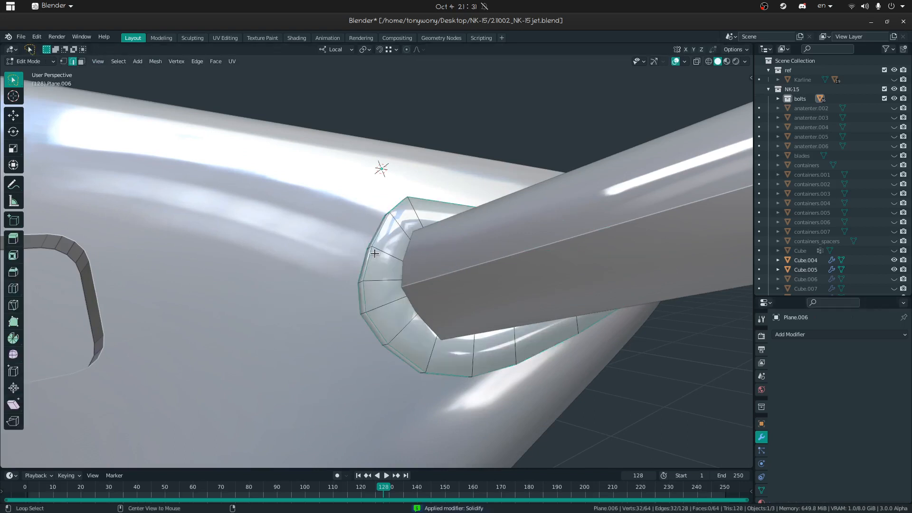
pyautogui.moveTo(371, 261); pyautogui.dragTo(374, 242, button='middle')
pyautogui.hotkey('ctrl', 'b')
pyautogui.click(562, 322)
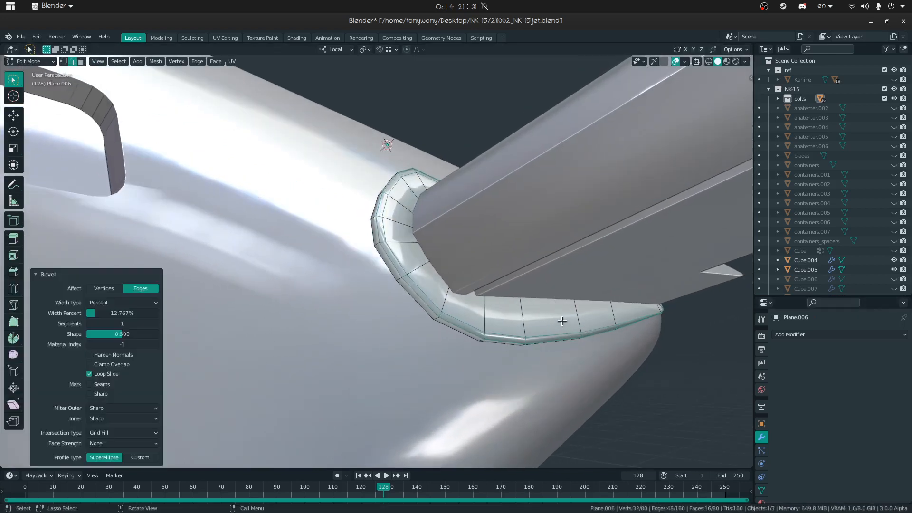
# Step: Set the rim bevel's width type to Offset with a 0.007 m width and three segments
pyautogui.click(88, 301)
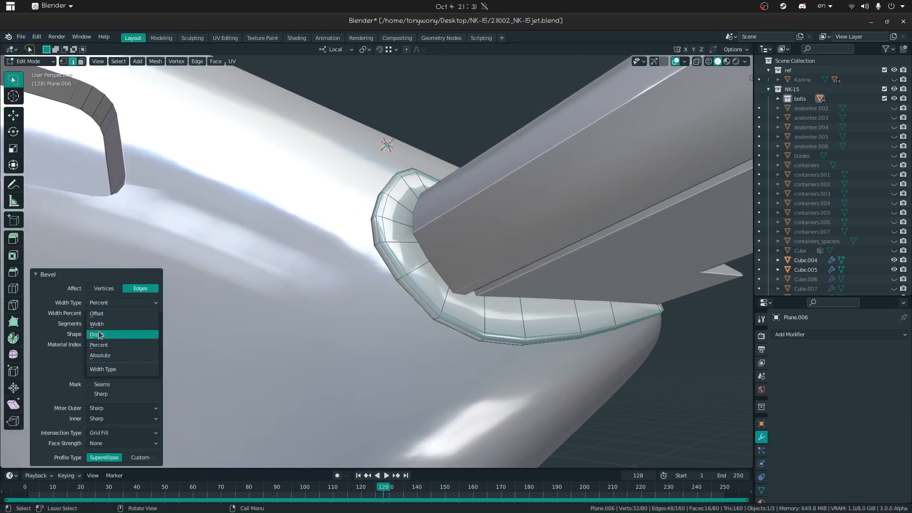
pyautogui.click(100, 314)
pyautogui.moveTo(138, 314); pyautogui.dragTo(143, 315)
pyautogui.moveTo(484, 328)
pyautogui.mouseDown(button='middle')
pyautogui.moveTo(495, 326)
pyautogui.moveTo(477, 327)
pyautogui.mouseUp(button='middle')
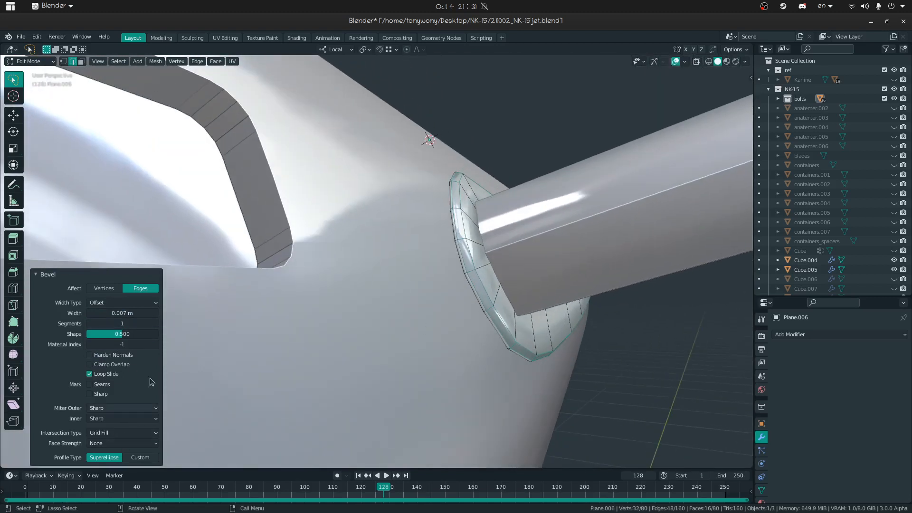
pyautogui.moveTo(432, 304)
pyautogui.mouseDown(button='middle')
pyautogui.moveTo(444, 301)
pyautogui.moveTo(436, 304)
pyautogui.mouseUp(button='middle')
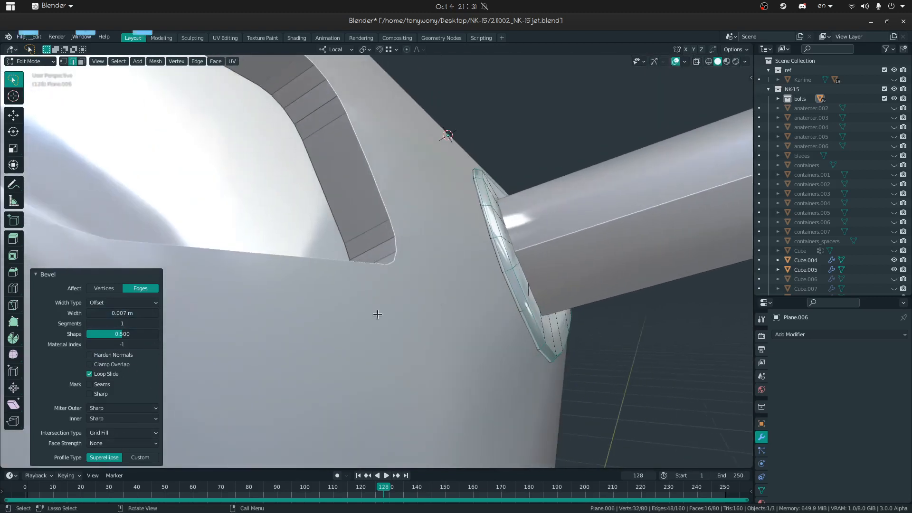
pyautogui.click(156, 323)
pyautogui.click(156, 323)
pyautogui.moveTo(280, 305); pyautogui.dragTo(348, 297, button='middle')
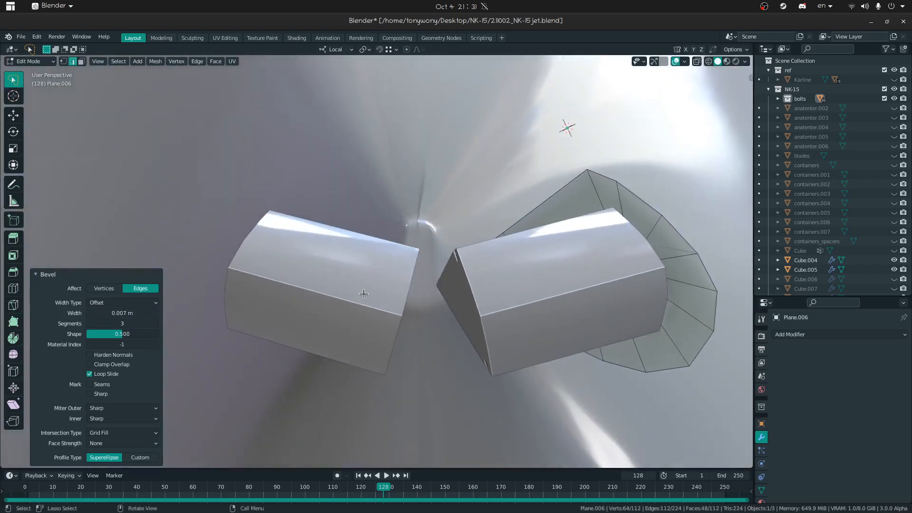
# Step: Select the edges running across the strip just behind its upper front corner
pyautogui.click(621, 204)
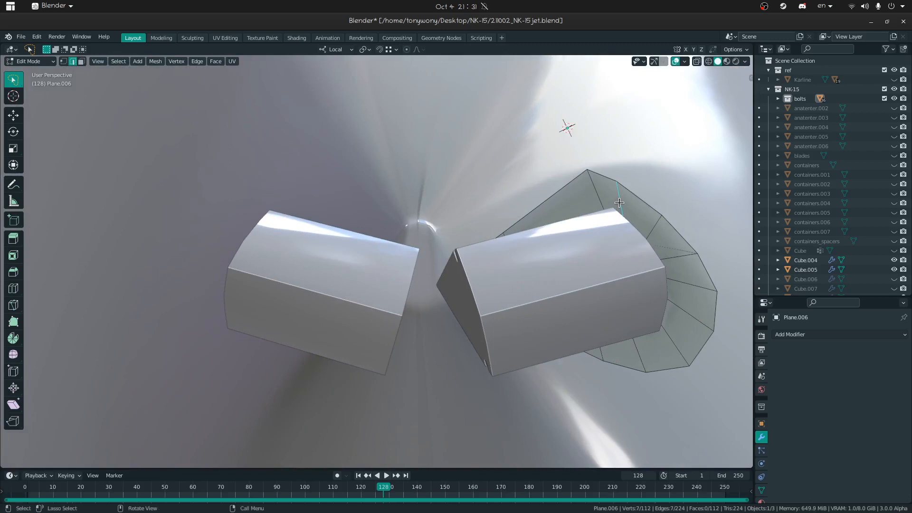
# Step: Extrude the face loop around the horizontal stabilizer's base collar along its normals by about 0.009 m
pyautogui.keyDown('alt'); pyautogui.click(619, 203); pyautogui.keyUp('alt')
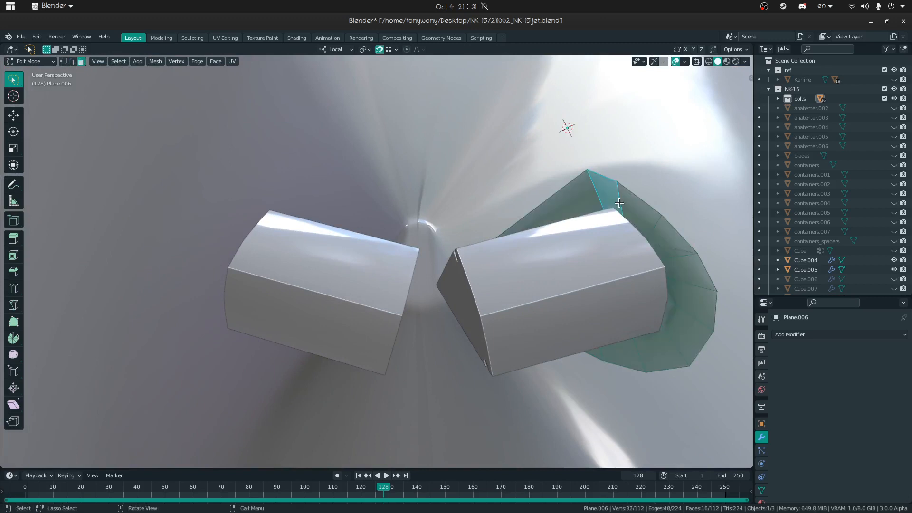
pyautogui.press('g')
pyautogui.press('z')
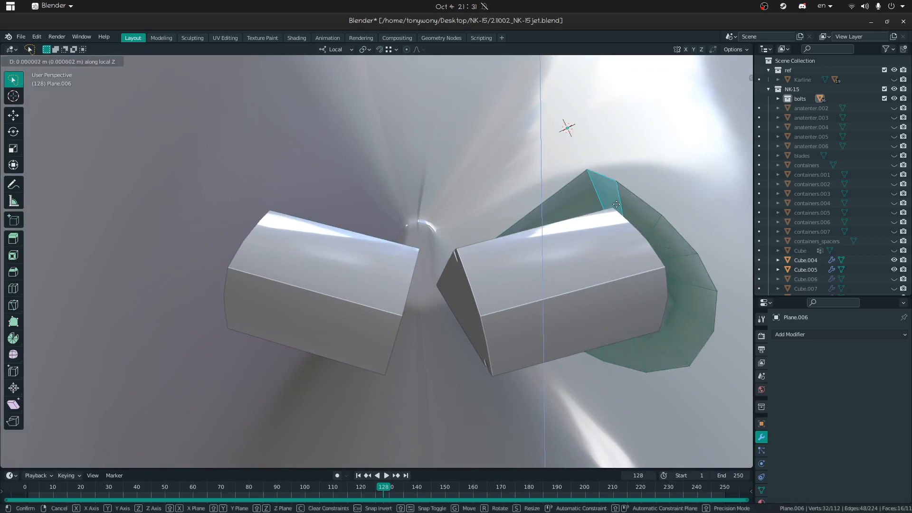
pyautogui.click(578, 230)
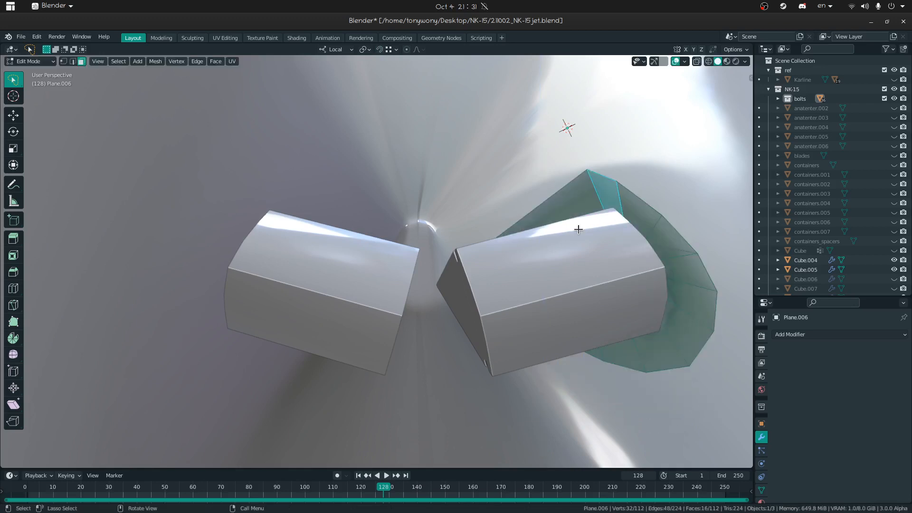
pyautogui.hotkey('alt', 'e')
pyautogui.click(579, 230)
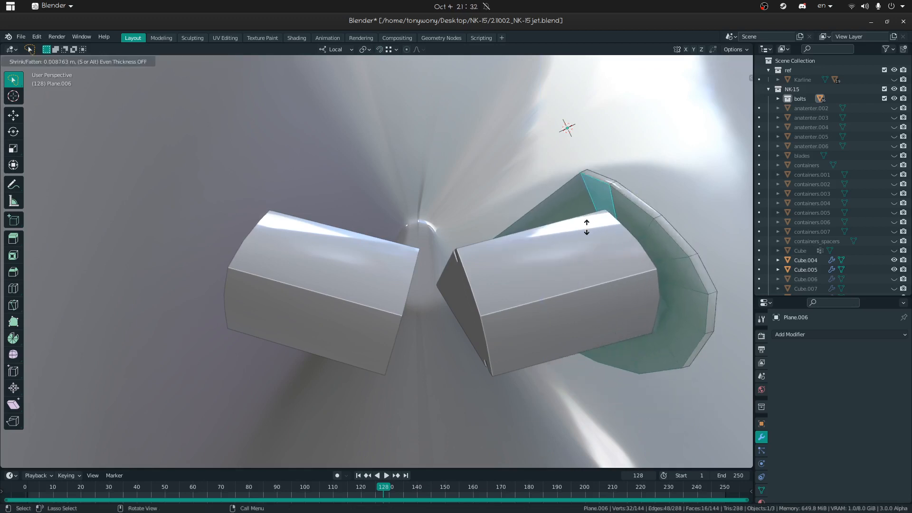
pyautogui.click(590, 224)
# Step: Dissolve one edge loop running around the stabilizer collar and return to Object Mode
pyautogui.keyDown('alt'); pyautogui.click(670, 229); pyautogui.keyUp('alt')
pyautogui.press('x')
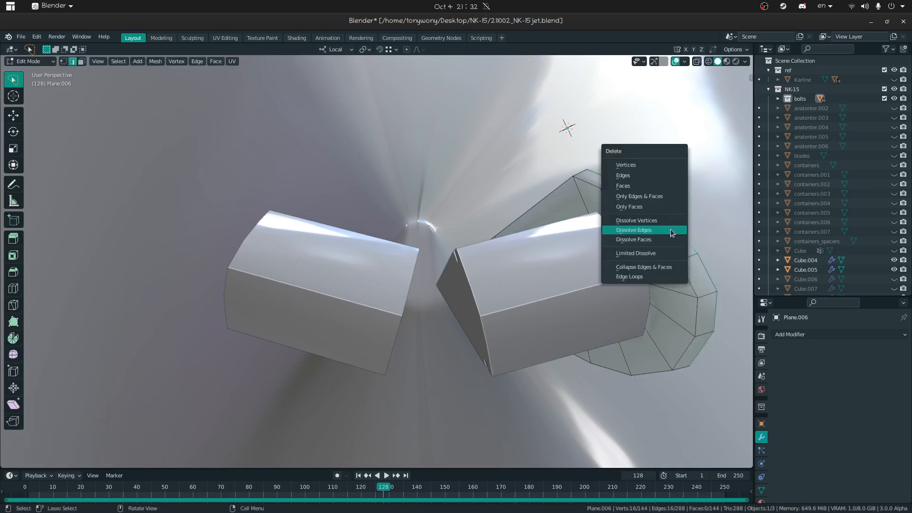
pyautogui.click(670, 230)
pyautogui.press('Tab')
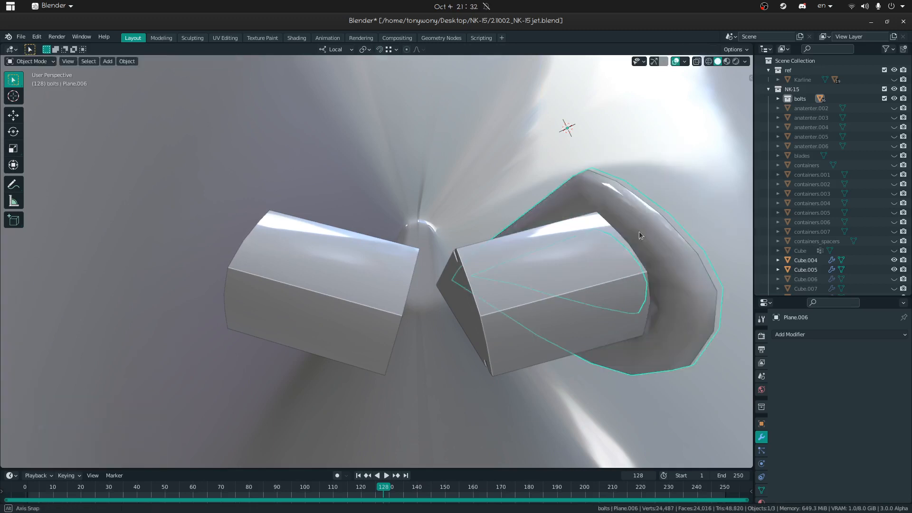
# Step: Move the edge loop crossing the collar at its upper front corner slightly along the local Z axis
pyautogui.hotkey('shift', '`')
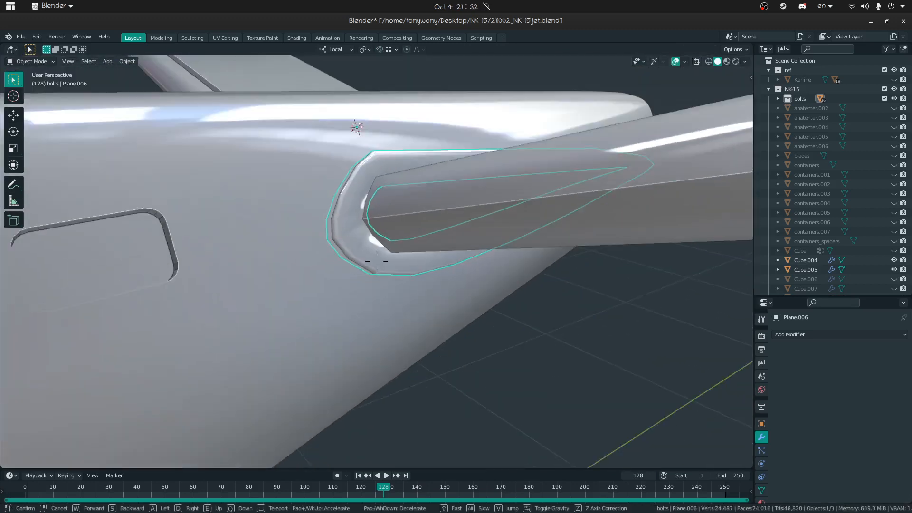
pyautogui.press('s')
pyautogui.click(376, 261)
pyautogui.click(420, 380)
pyautogui.moveTo(420, 381); pyautogui.dragTo(380, 354, button='middle')
pyautogui.hotkey('shift', '`')
pyautogui.press('w')
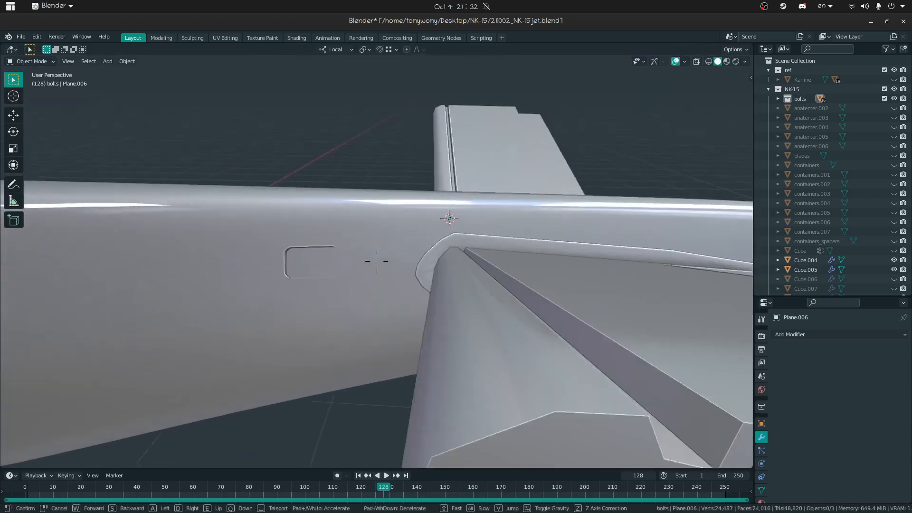
pyautogui.click(377, 262)
pyautogui.click(379, 285)
pyautogui.press('Tab')
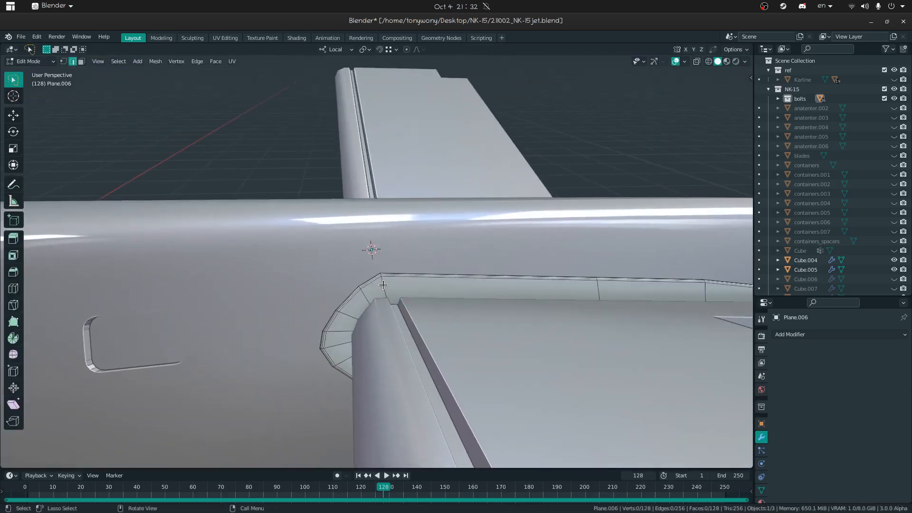
pyautogui.moveTo(383, 284); pyautogui.dragTo(370, 277, button='middle')
pyautogui.press('g')
pyautogui.press('z')
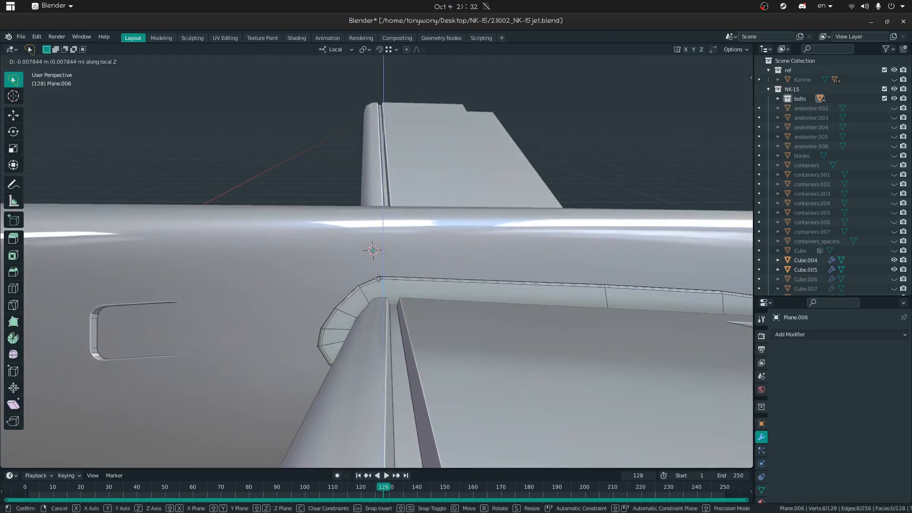
pyautogui.click(429, 271)
pyautogui.press('Tab')
# Step: Leave the isolated view to show all parts of the jet, and inspect the whole aircraft without overlays
pyautogui.hotkey('shift', '`')
pyautogui.press('s')
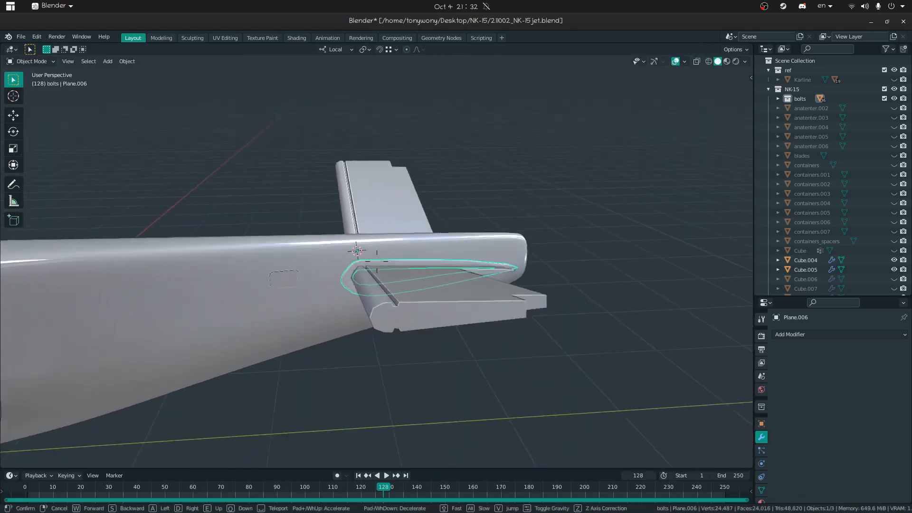
pyautogui.click(435, 351)
pyautogui.click(435, 350)
pyautogui.moveTo(435, 351); pyautogui.dragTo(371, 301, button='middle')
pyautogui.press('a')
pyautogui.hotkey('alt', 'a')
pyautogui.moveTo(506, 325); pyautogui.dragTo(425, 357, button='middle')
pyautogui.hotkey('shift', '`')
pyautogui.press('a')
pyautogui.press('s')
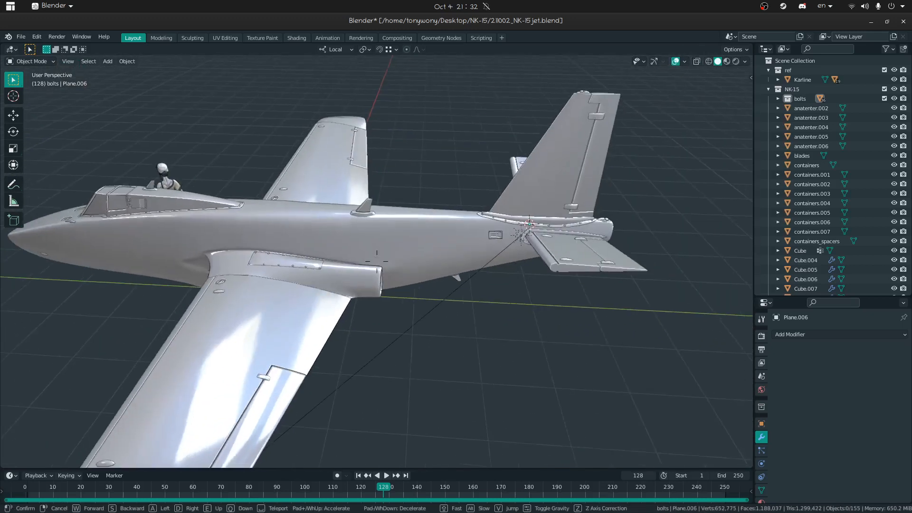
pyautogui.click(394, 330)
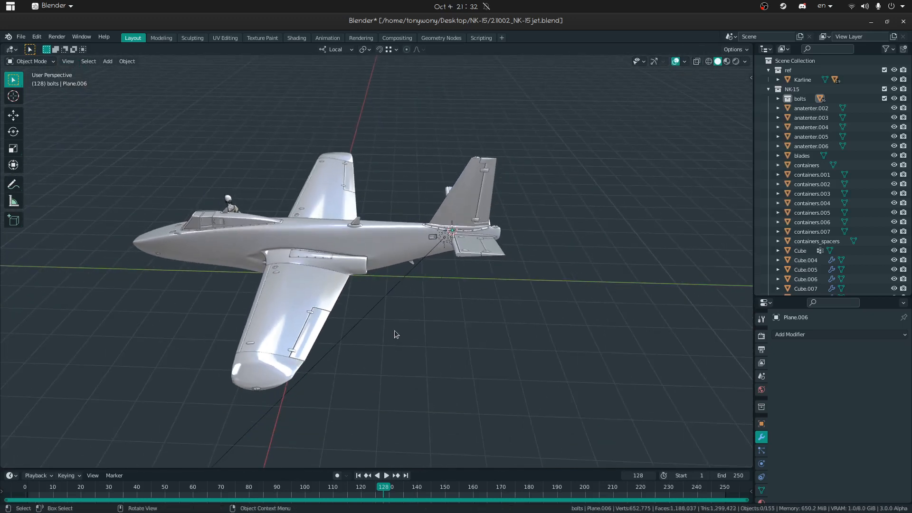
pyautogui.click(678, 62)
pyautogui.moveTo(437, 312); pyautogui.dragTo(375, 244, button='middle')
pyautogui.click(675, 61)
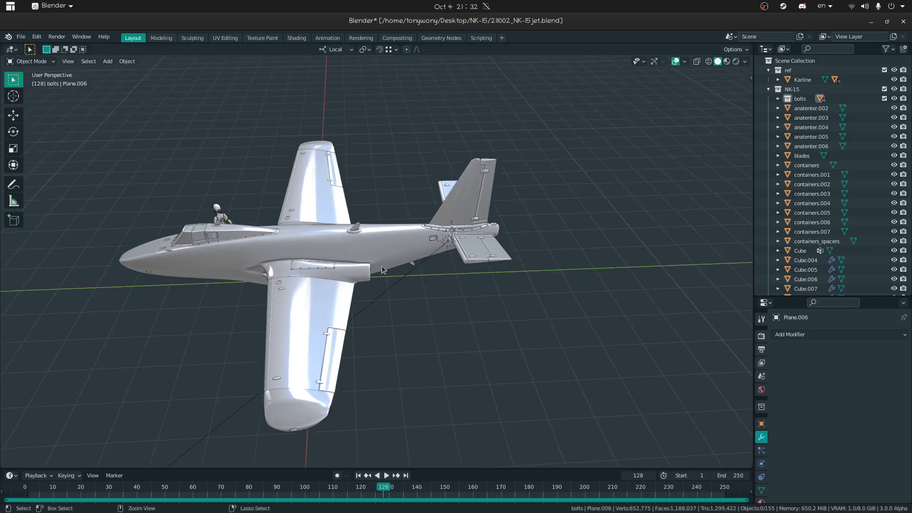
# Step: Make a linked duplicate of a bolt from the middle of the strip at the vertical fin's base
pyautogui.press('Tab')
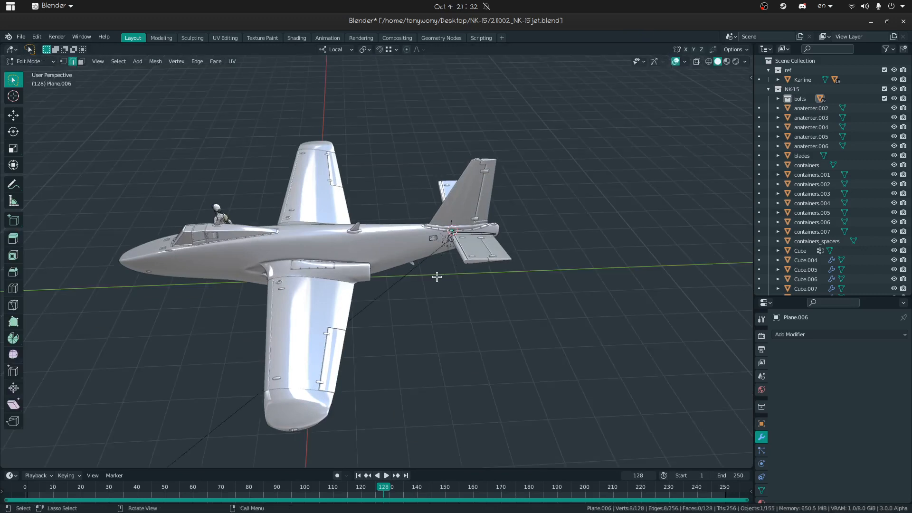
pyautogui.press('KP_Decimal')
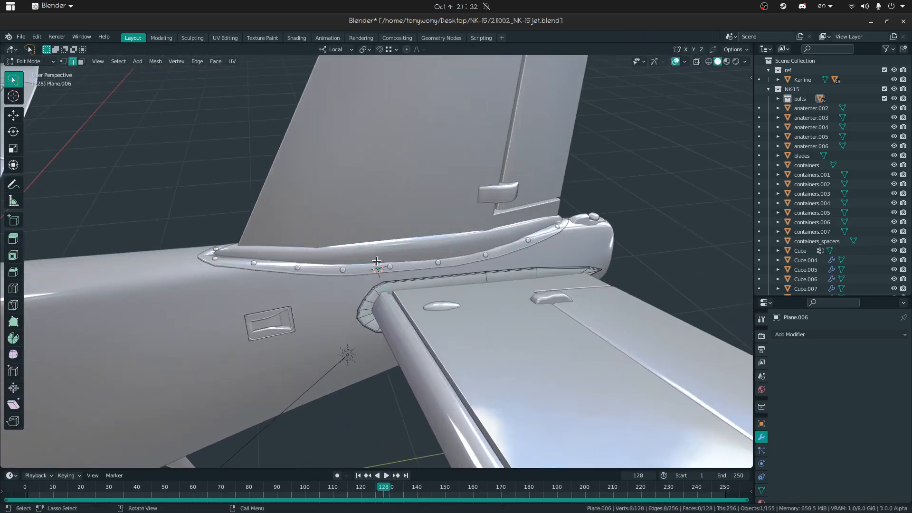
pyautogui.press('Tab')
pyautogui.click(376, 265)
pyautogui.hotkey('shift', '`')
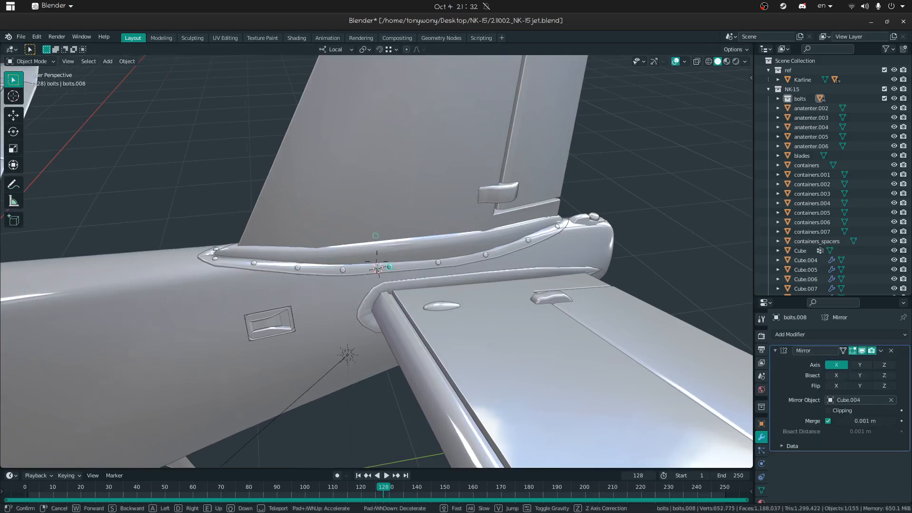
pyautogui.press('w')
pyautogui.click(377, 262)
pyautogui.hotkey('shift', 'd')
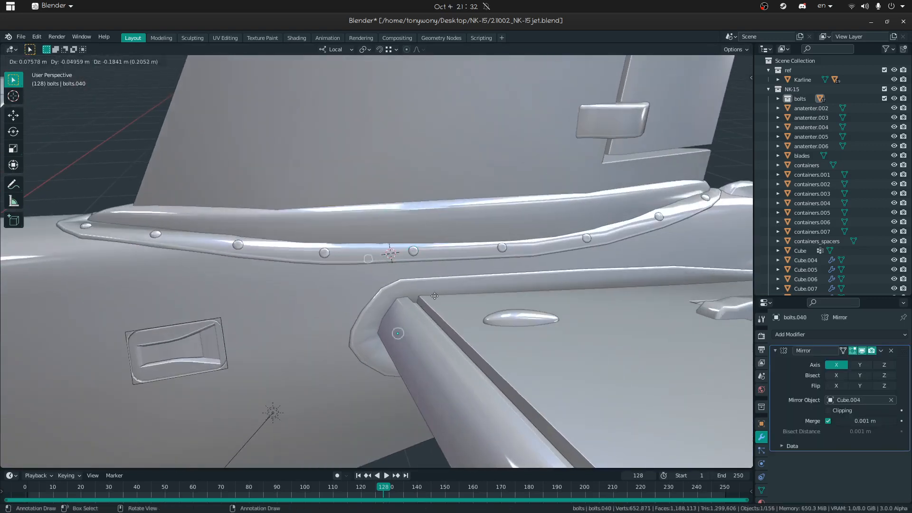
pyautogui.press('Escape')
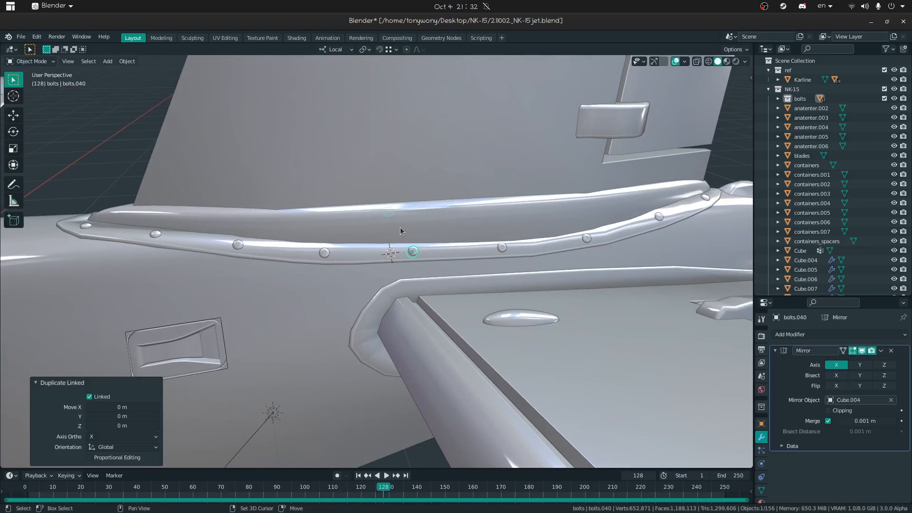
# Step: Enable snapping to faces and move the duplicated bolt onto the upper front corner of the stabilizer collar
pyautogui.hotkey('shift', 'Tab')
pyautogui.press('g')
pyautogui.click(410, 255)
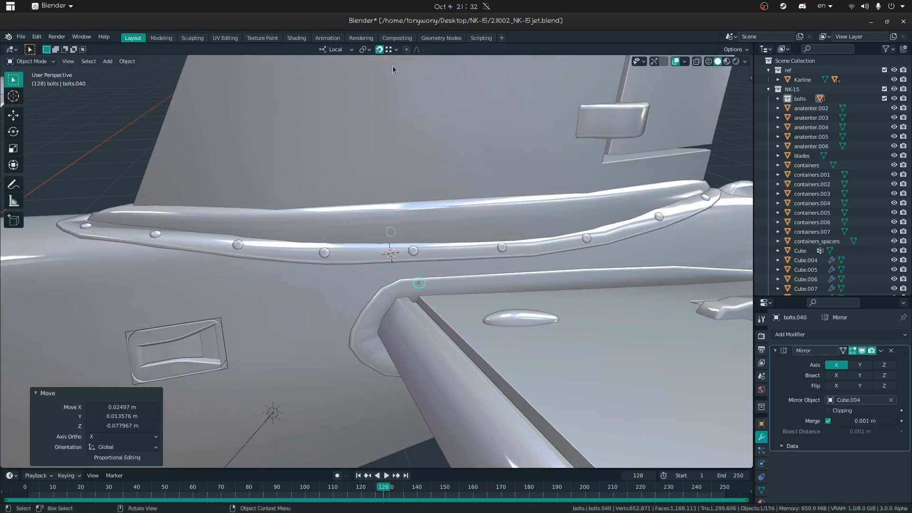
pyautogui.click(388, 50)
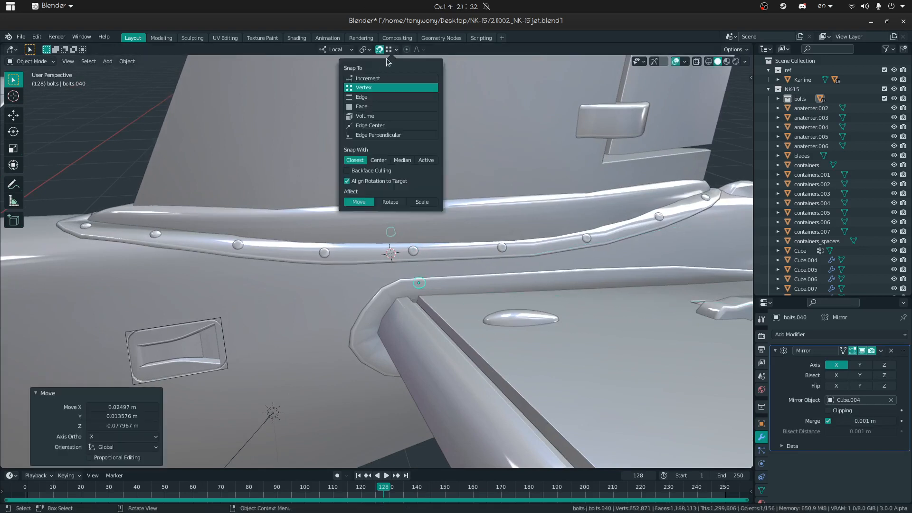
pyautogui.click(370, 104)
pyautogui.press('g')
pyautogui.click(437, 298)
# Step: Place two linked bolt copies behind the first one along the collar's upper edge
pyautogui.moveTo(437, 299); pyautogui.dragTo(376, 260, button='middle')
pyautogui.scroll(-1, 376, 261)
pyautogui.hotkey('alt', 'd')
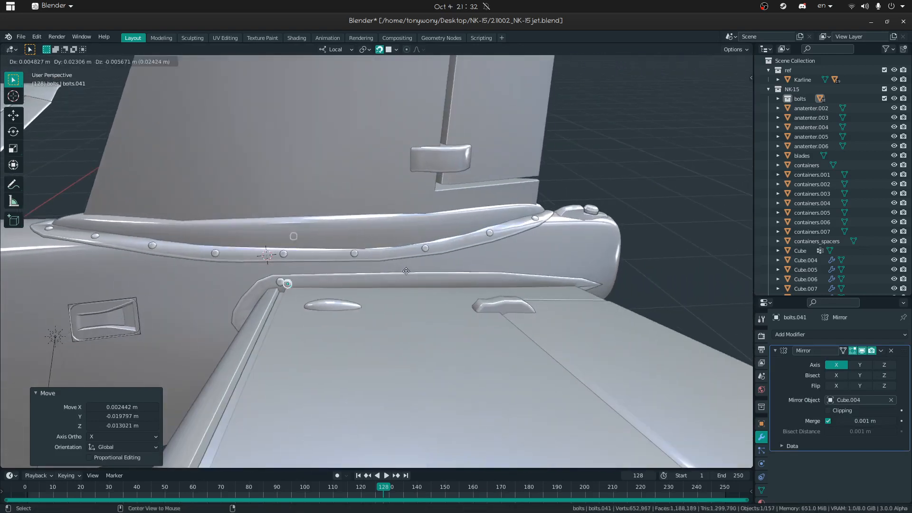
pyautogui.click(440, 265)
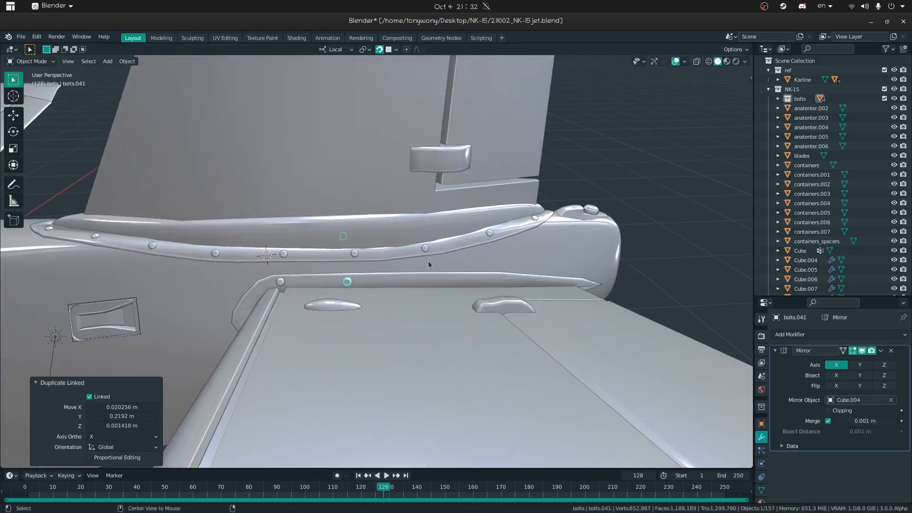
pyautogui.hotkey('alt', 'r')
pyautogui.hotkey('ctrl', 'z')
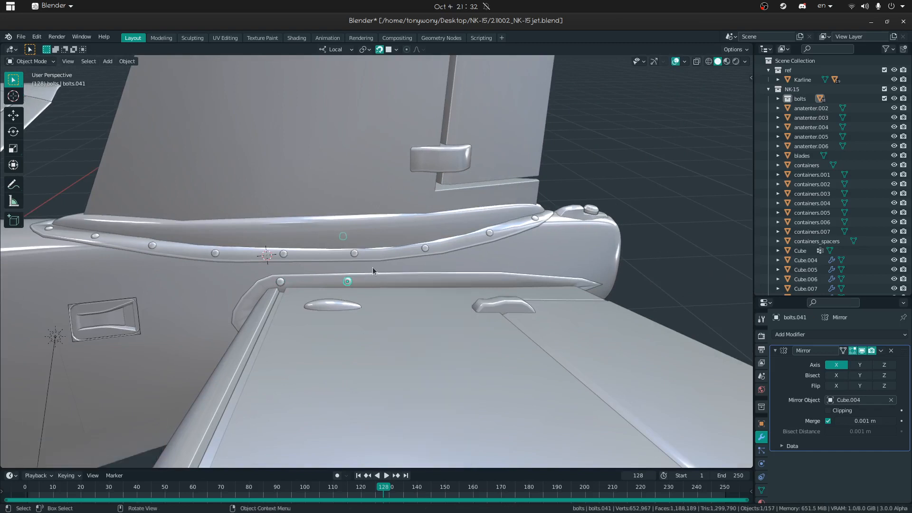
pyautogui.hotkey('shift', 'd')
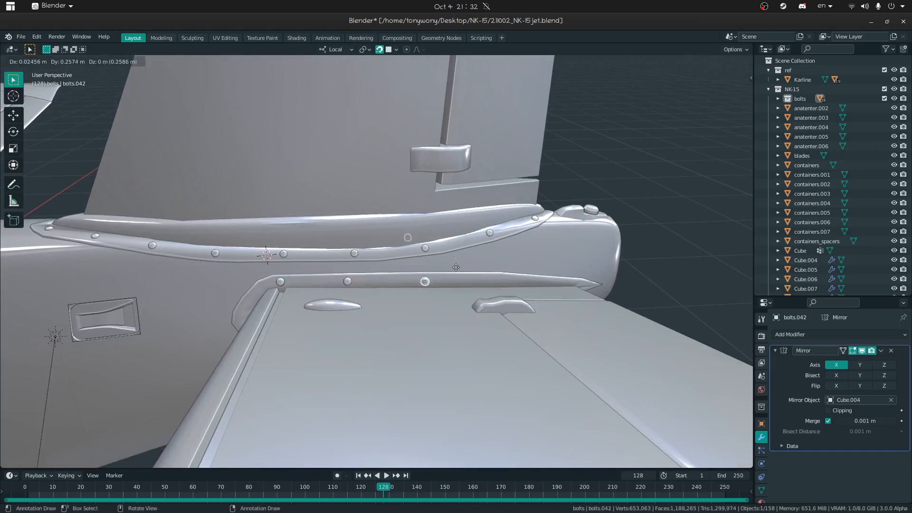
pyautogui.click(456, 268)
# Step: Shift the second collar bolt slightly rearward and add two linked copies further along the upper edge toward the tail
pyautogui.click(347, 277)
pyautogui.press('g')
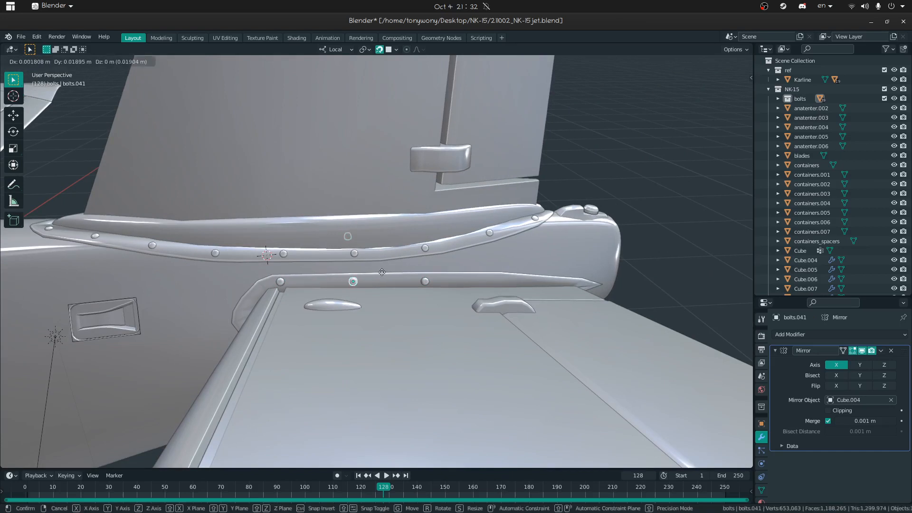
pyautogui.click(381, 271)
pyautogui.hotkey('shift', 'd')
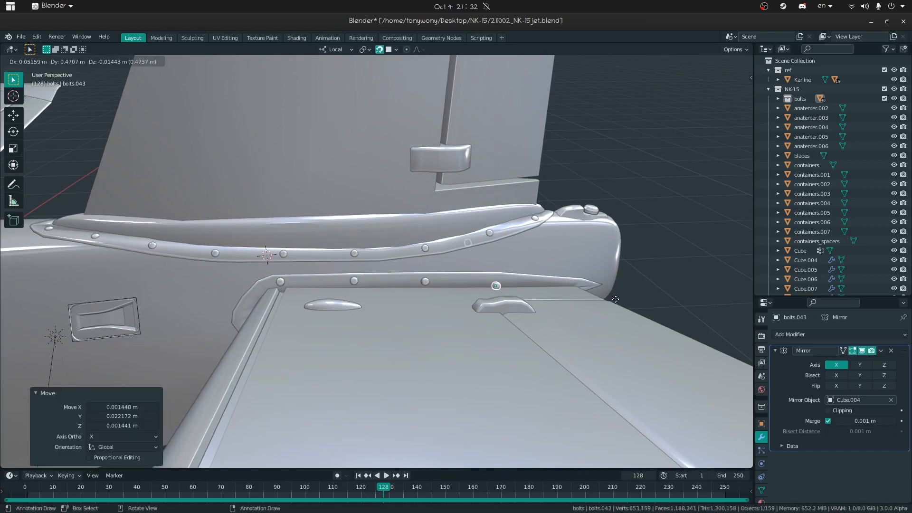
pyautogui.click(613, 293)
pyautogui.moveTo(616, 292); pyautogui.dragTo(548, 292, button='middle')
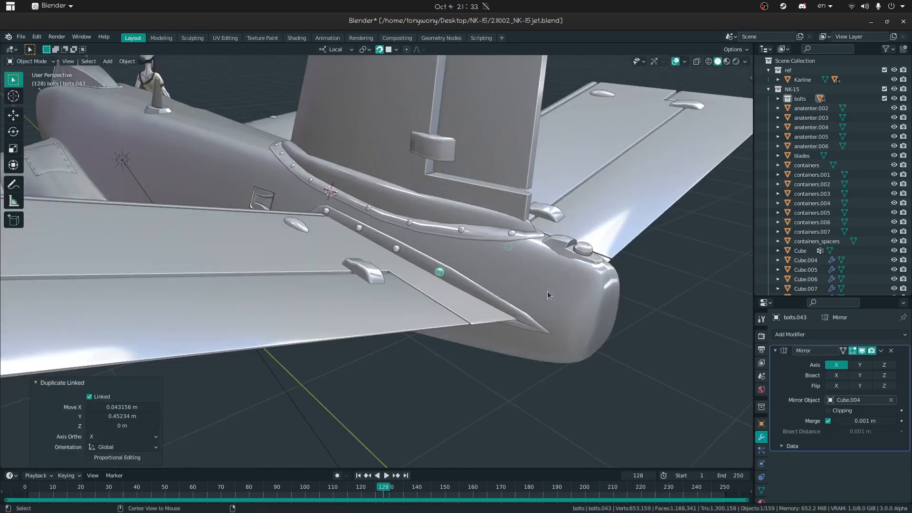
pyautogui.hotkey('alt', 'd')
pyautogui.click(597, 318)
# Step: Place two linked bolt copies around the collar's rounded front edge, following its curve downward
pyautogui.moveTo(597, 318); pyautogui.dragTo(600, 293, button='middle')
pyautogui.moveTo(474, 300); pyautogui.dragTo(372, 272, button='middle')
pyautogui.hotkey('alt', 'd')
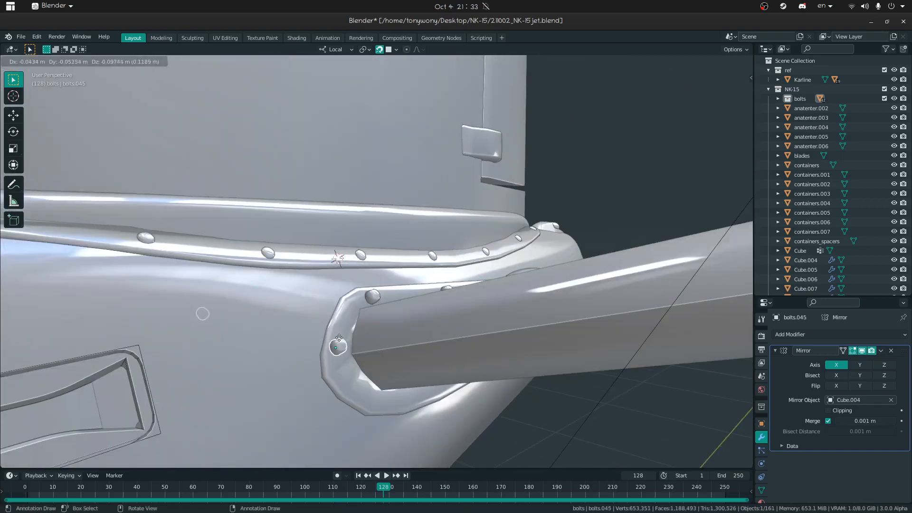
pyautogui.click(340, 335)
pyautogui.moveTo(340, 336); pyautogui.dragTo(295, 296, button='middle')
pyautogui.press('g')
pyautogui.click(298, 297)
pyautogui.hotkey('alt', 'd')
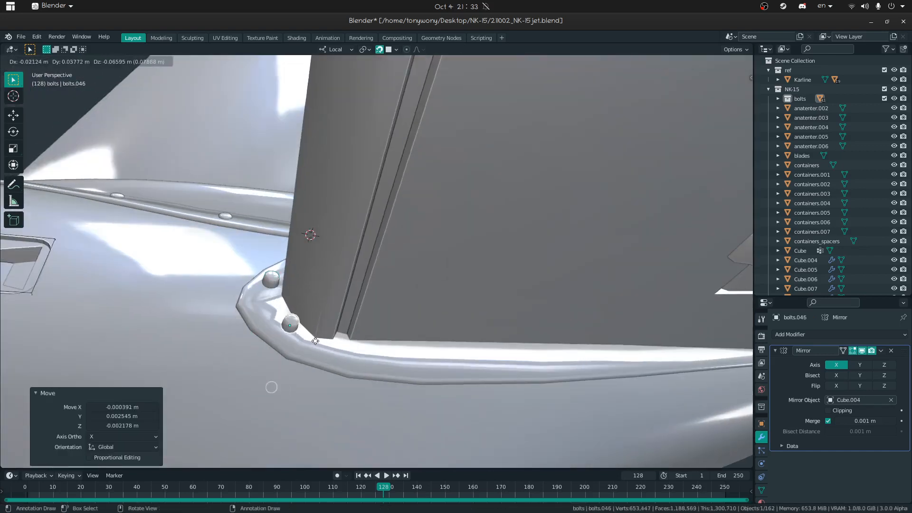
pyautogui.click(307, 344)
# Step: Place five linked bolt copies along the collar's lower edge, spaced from the front corner to the tail
pyautogui.hotkey('alt', 'd')
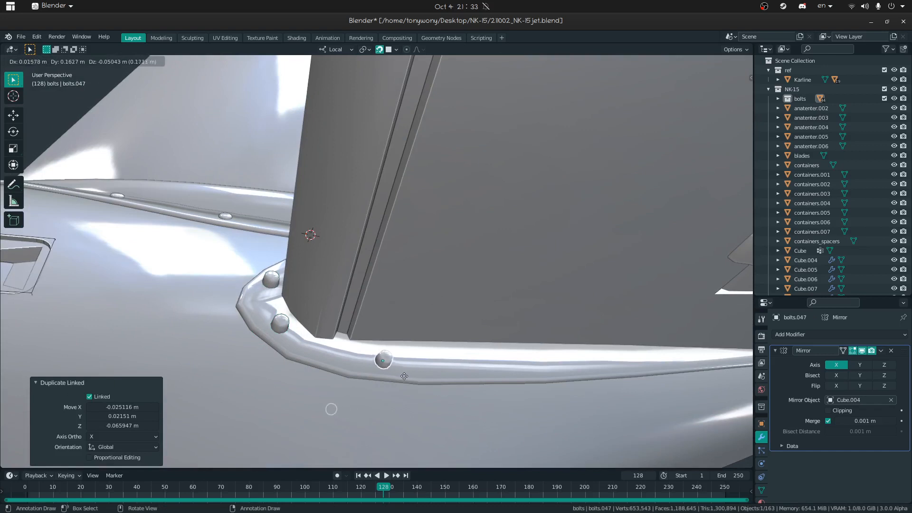
pyautogui.click(403, 372)
pyautogui.moveTo(403, 371); pyautogui.dragTo(363, 257, button='middle')
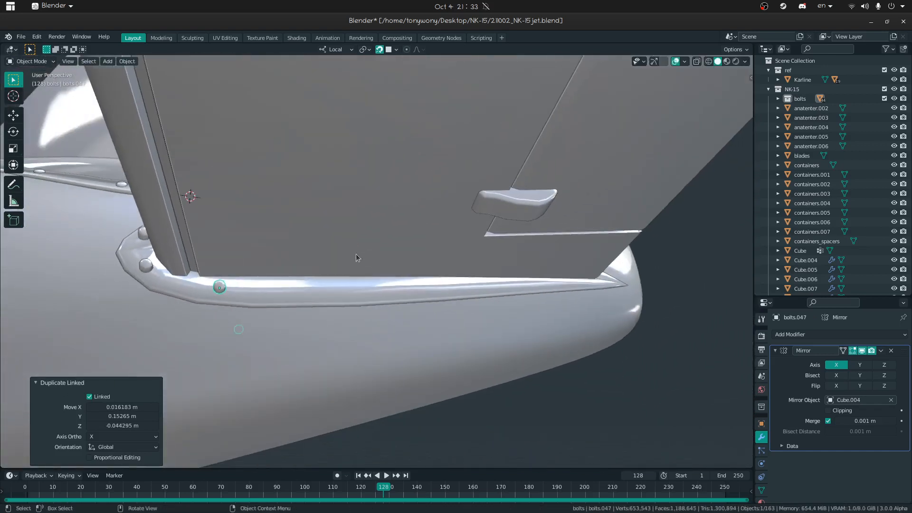
pyautogui.hotkey('alt', 'd')
pyautogui.click(416, 256)
pyautogui.hotkey('alt', 'd')
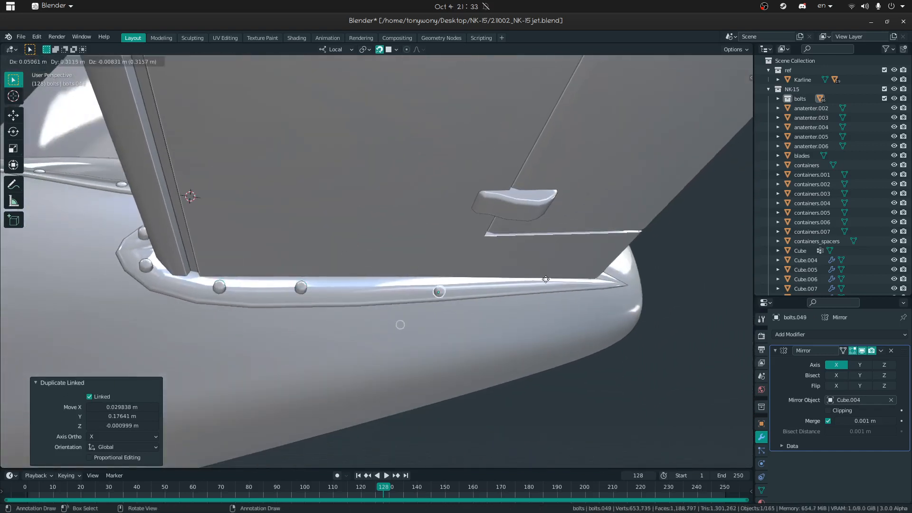
pyautogui.click(490, 275)
pyautogui.hotkey('alt', 'd')
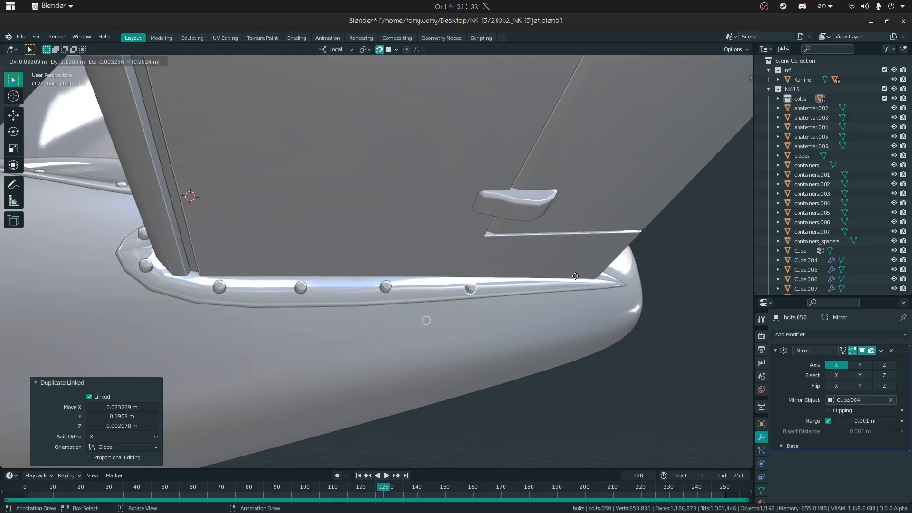
pyautogui.click(575, 272)
pyautogui.hotkey('alt', 'd')
pyautogui.click(651, 270)
pyautogui.moveTo(651, 269); pyautogui.dragTo(577, 319, button='middle')
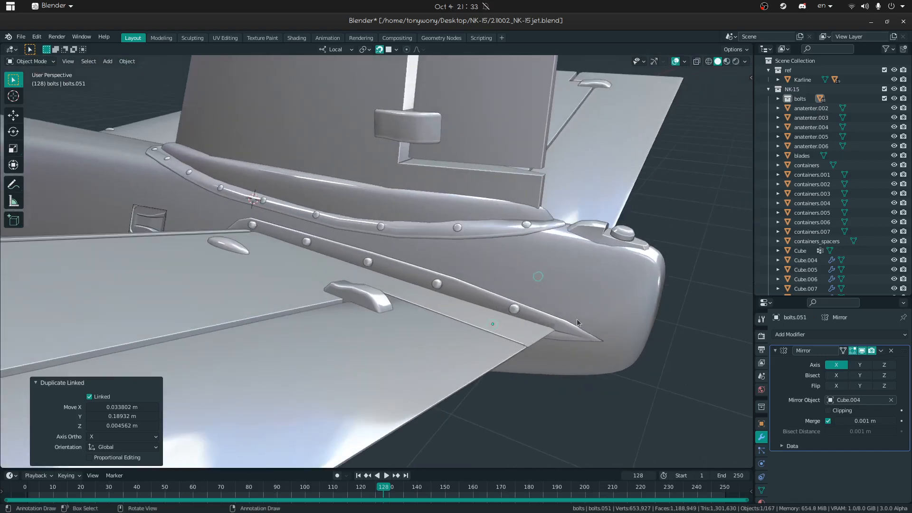
# Step: Select all the stabilizer collar's bolts and move them -0.007959 m along their local Z axis
pyautogui.keyDown('shift'); pyautogui.click(515, 310); pyautogui.keyUp('shift')
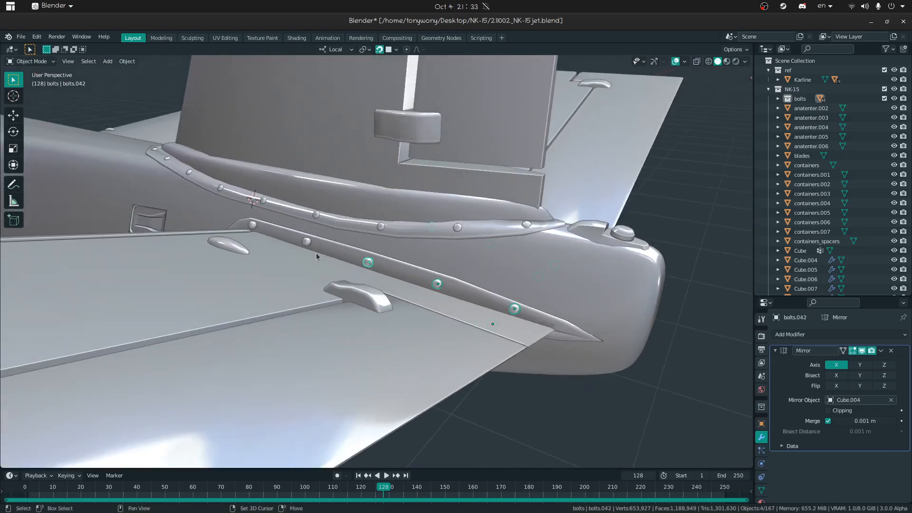
pyautogui.keyDown('shift'); pyautogui.click(251, 227); pyautogui.keyUp('shift')
pyautogui.moveTo(250, 226); pyautogui.dragTo(415, 252, button='middle')
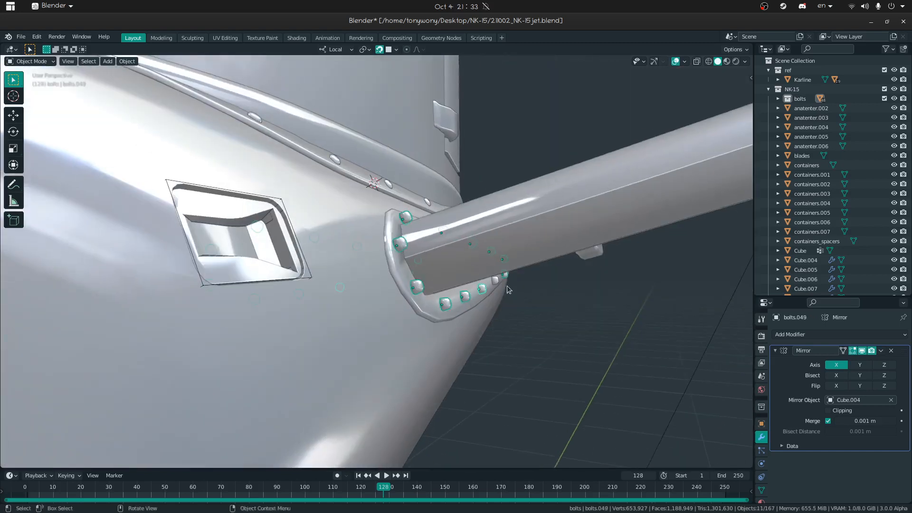
pyautogui.moveTo(507, 286); pyautogui.dragTo(505, 282, button='middle')
pyautogui.hotkey('shift', '`')
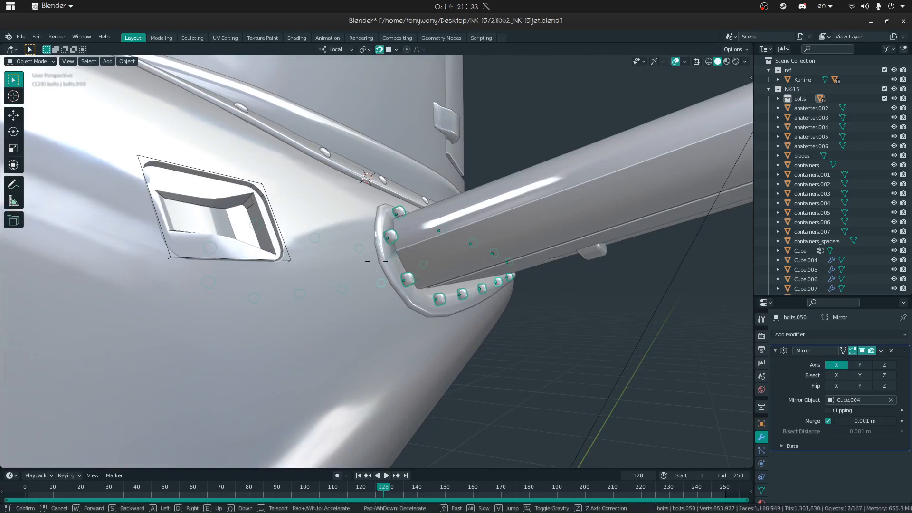
pyautogui.press('Escape')
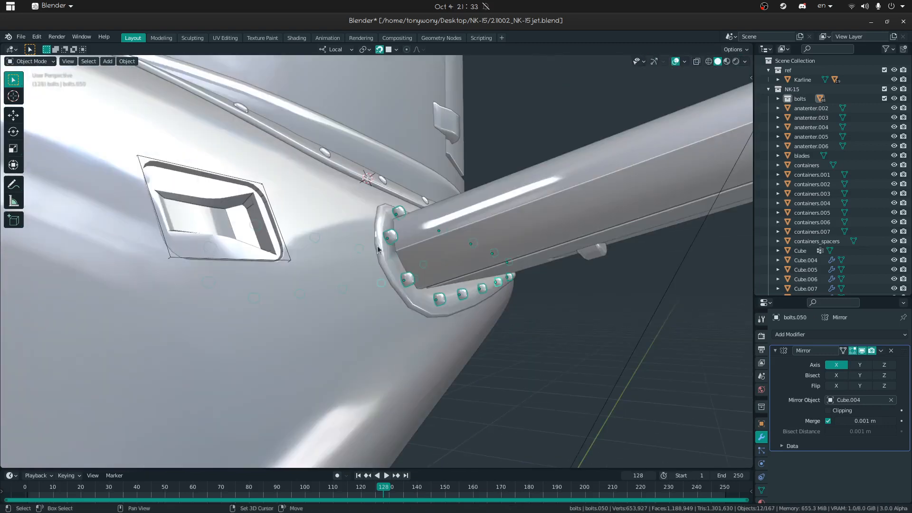
pyautogui.scroll(5, 378, 247)
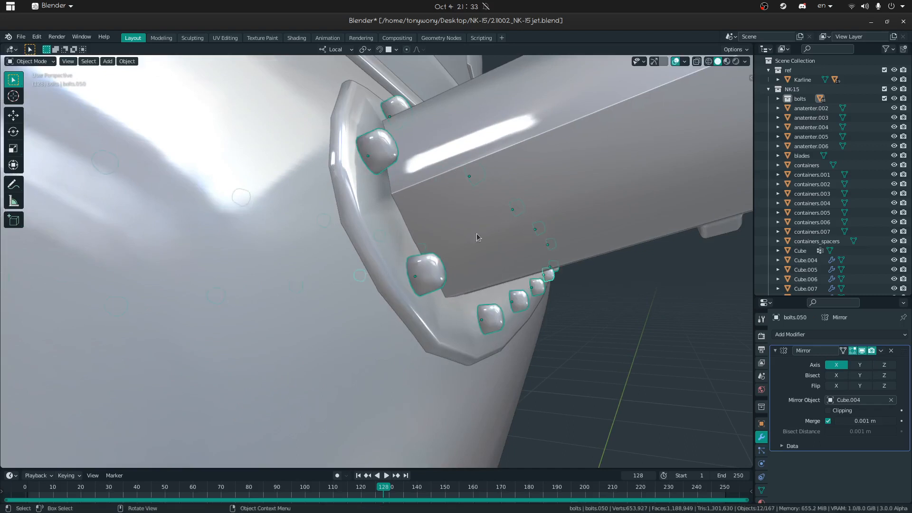
pyautogui.hotkey('shift', 'd')
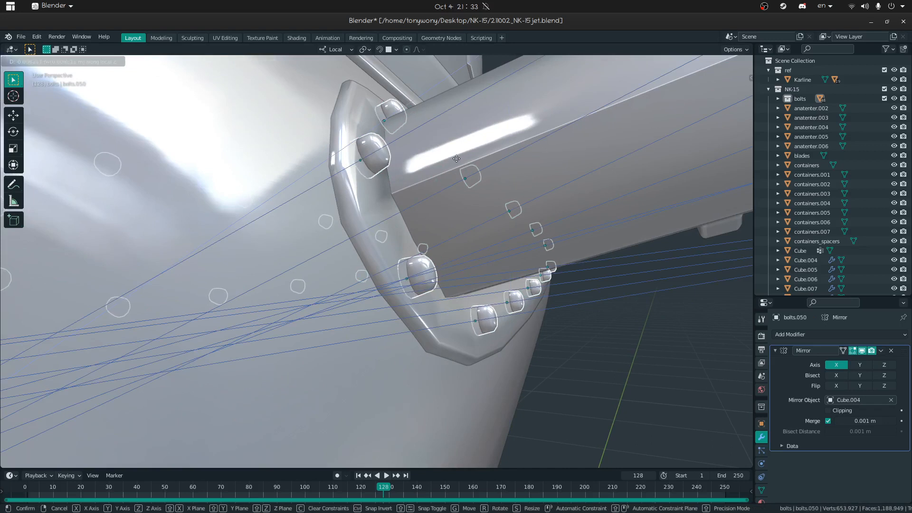
pyautogui.click(458, 159)
# Step: Sink the selected collar bolts a further -0.005083 m along local Z
pyautogui.moveTo(455, 158)
pyautogui.mouseDown(button='middle')
pyautogui.moveTo(451, 182)
pyautogui.moveTo(457, 165)
pyautogui.mouseUp(button='middle')
pyautogui.press('g')
pyautogui.press('z')
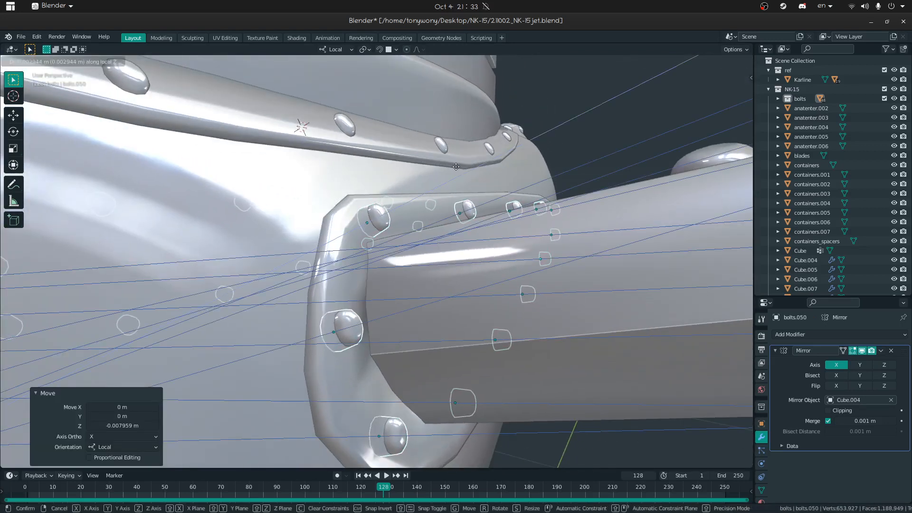
pyautogui.click(471, 204)
# Step: Move the selected stabilizer collar bolts to the bolts collection inside NK-15
pyautogui.moveTo(472, 205); pyautogui.dragTo(369, 220, button='middle')
pyautogui.hotkey('shift', '`')
pyautogui.press('s')
pyautogui.click(377, 261)
pyautogui.moveTo(377, 261); pyautogui.dragTo(398, 270, button='middle')
pyautogui.press('m')
pyautogui.moveTo(398, 270)
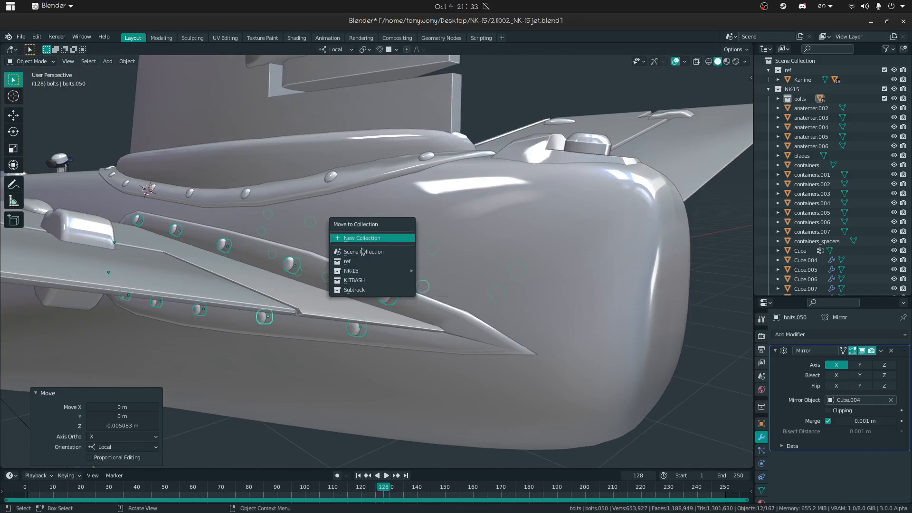
pyautogui.moveTo(354, 273)
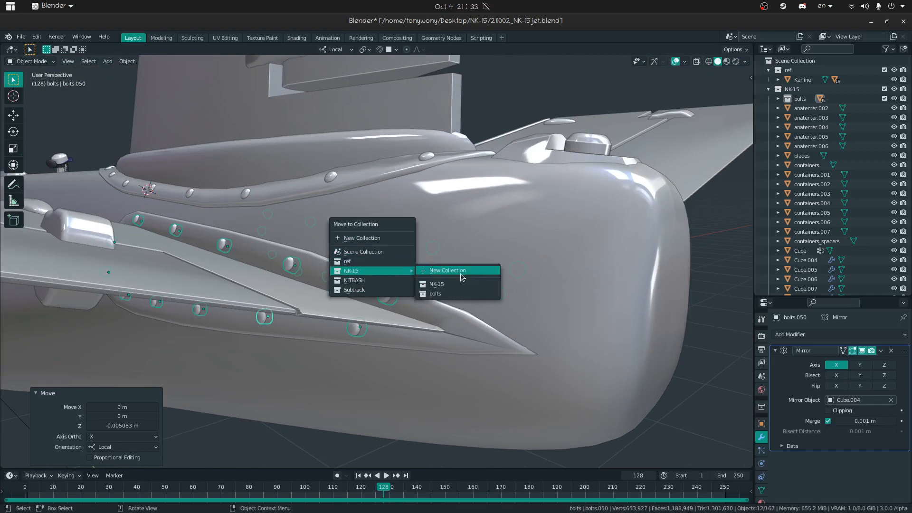
pyautogui.click(440, 294)
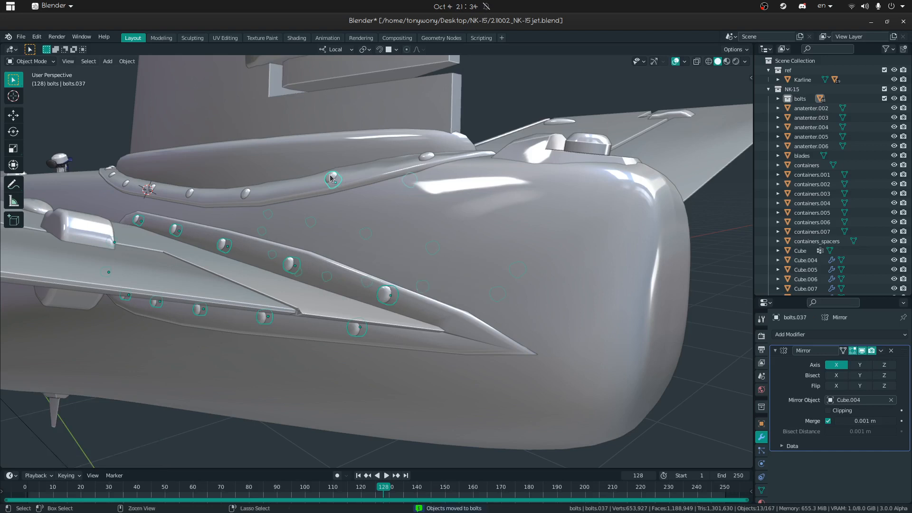
# Step: Copy the Mirror modifier from a bolt on the vertical fin's collar to the selected stabilizer collar bolts
pyautogui.hotkey('ctrl', 'c')
pyautogui.click(328, 212)
pyautogui.click(323, 227)
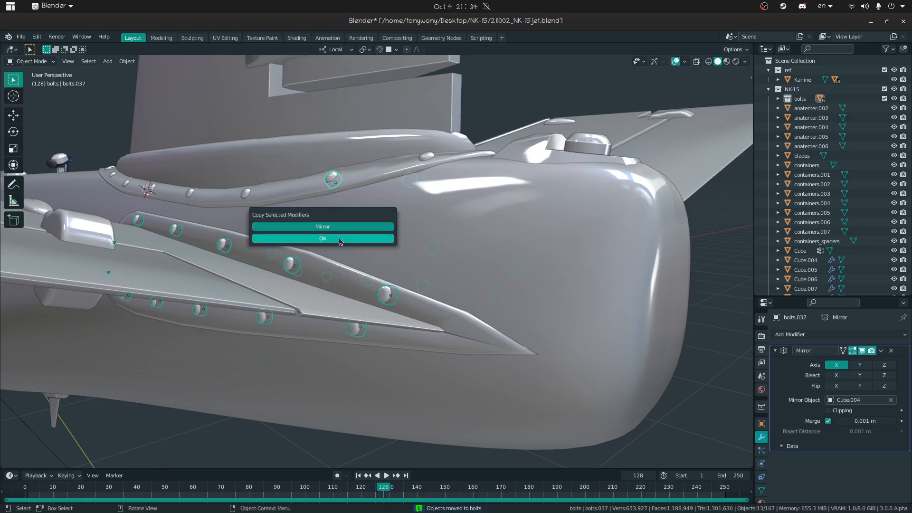
pyautogui.click(341, 241)
# Step: Isolate the stabilizer collar and add an edge loop running around it, slid toward its inner opening
pyautogui.moveTo(625, 323); pyautogui.dragTo(326, 389, button='middle')
pyautogui.click(324, 287)
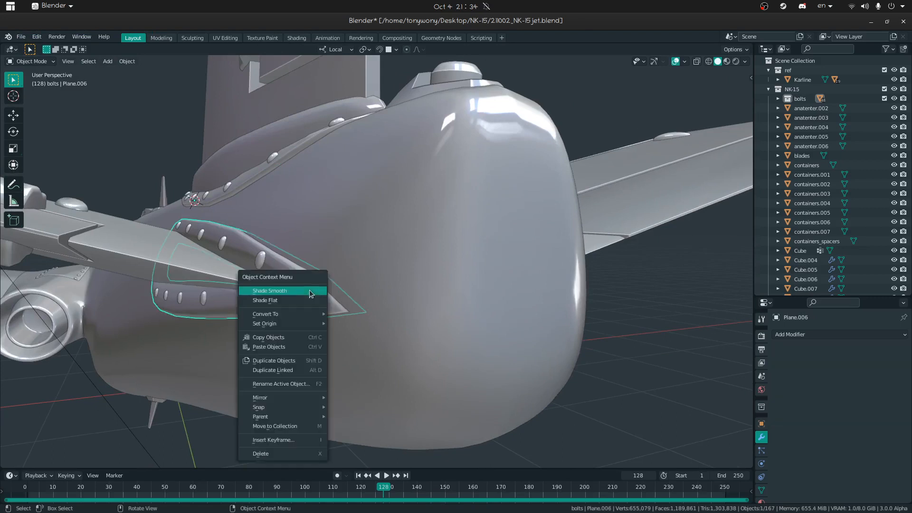
pyautogui.press('/')
pyautogui.press('Tab')
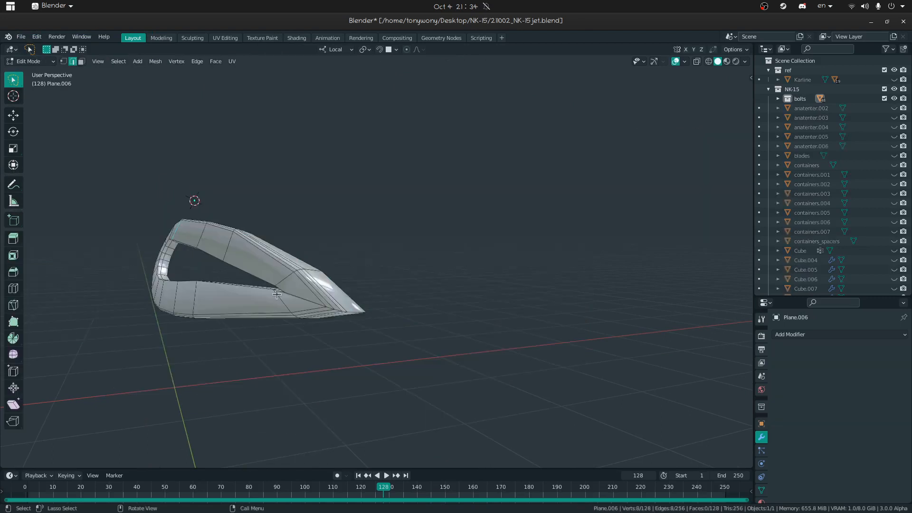
pyautogui.hotkey('shift', '`')
pyautogui.press('w')
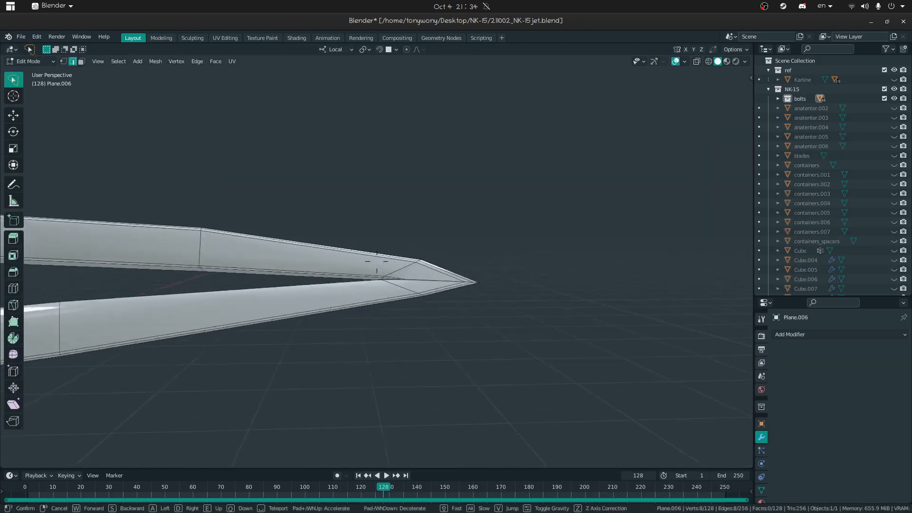
pyautogui.hotkey('ctrl', 'r')
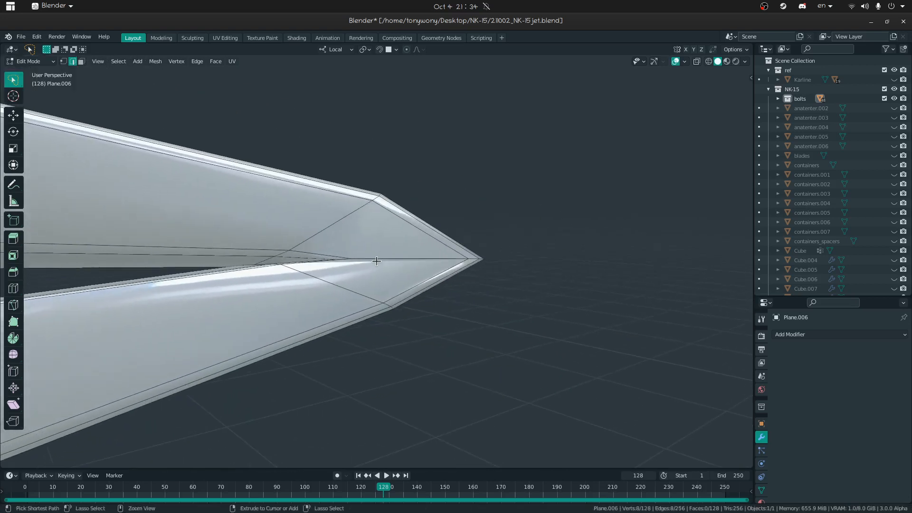
pyautogui.click(373, 257)
pyautogui.click(230, 258)
pyautogui.press('Tab')
# Step: Add a Mirror modifier to the isolated stabilizer collar
pyautogui.hotkey('shift', '`')
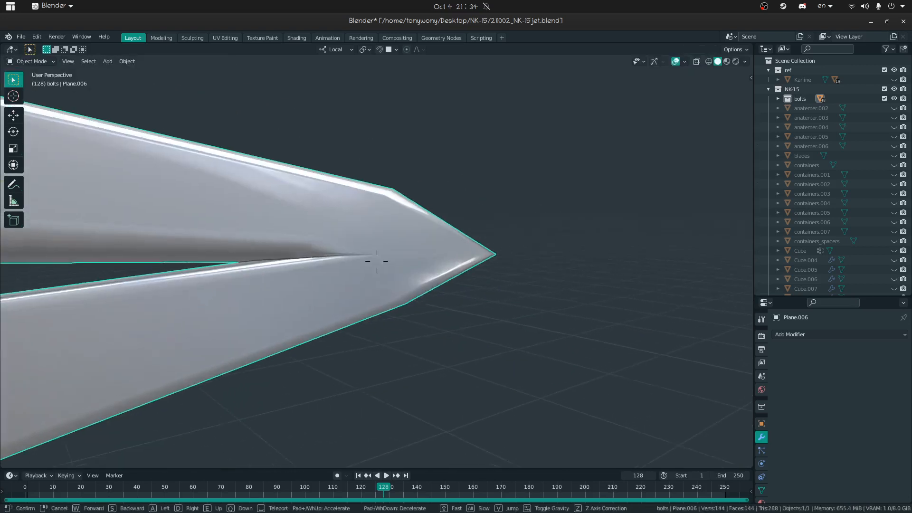
pyautogui.press('s')
pyautogui.click(377, 261)
pyautogui.click(781, 334)
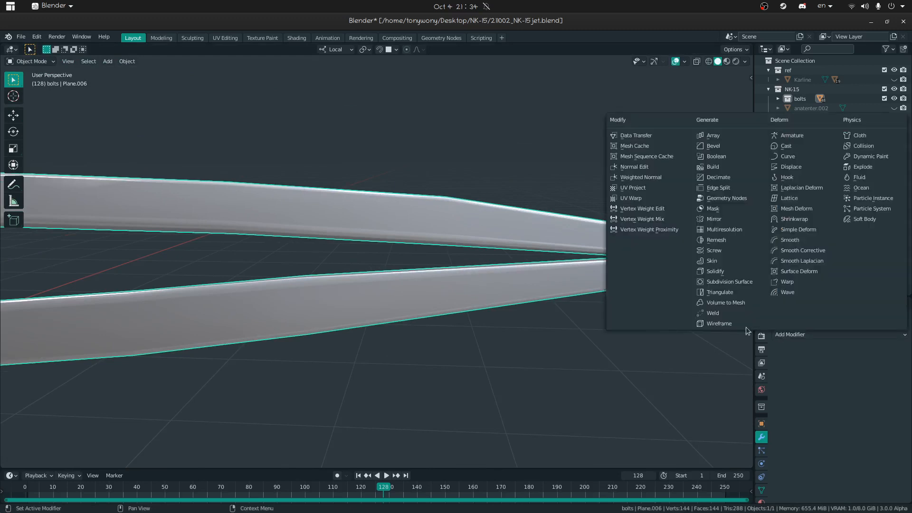
pyautogui.click(714, 219)
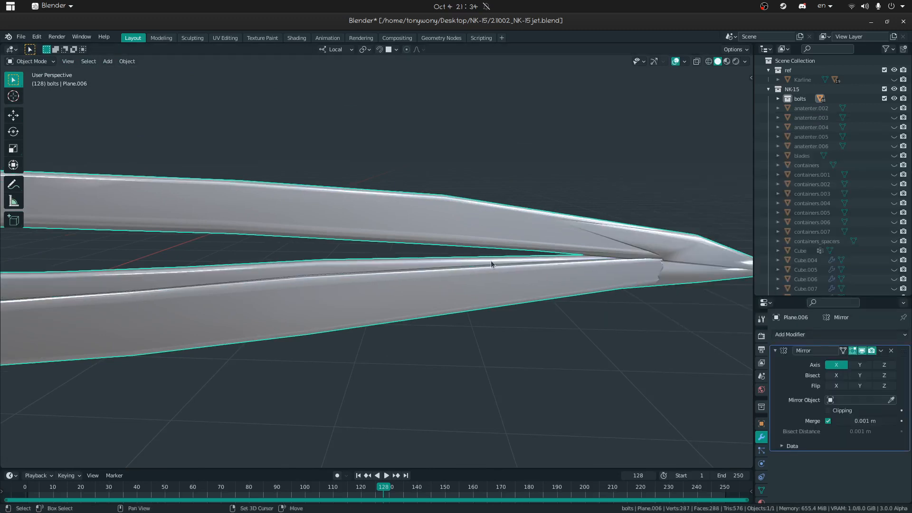
# Step: Try clearing the isolated collar's location
pyautogui.hotkey('shift', '`')
pyautogui.click(481, 236)
pyautogui.press('z')
pyautogui.press('Escape')
pyautogui.hotkey('alt', 'g')
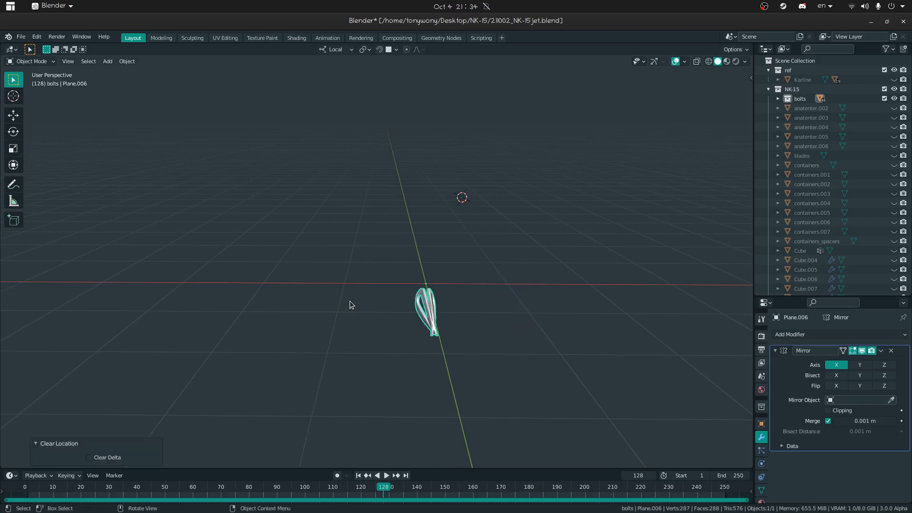
pyautogui.hotkey('alt', 'r')
# Step: Bring back the rest of the jet and set the collar's Mirror Object to the fuselage, Cube.004
pyautogui.press('KP_Divide')
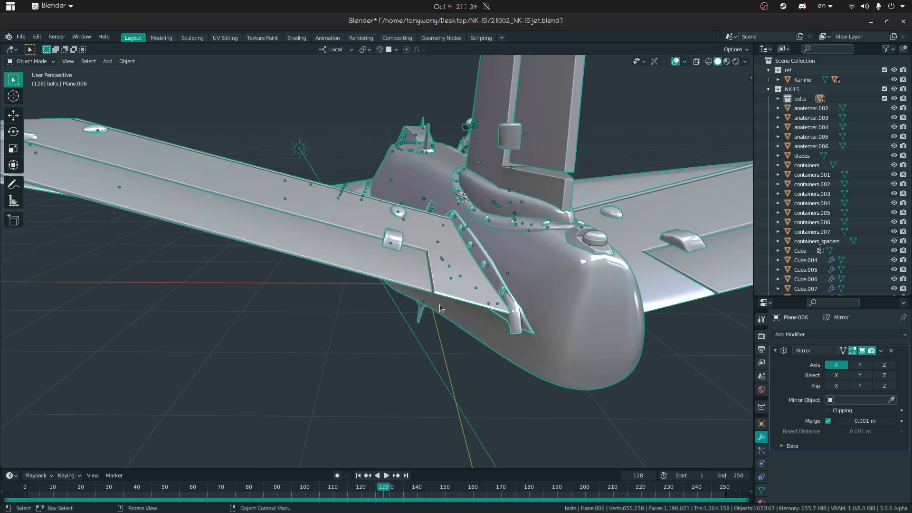
pyautogui.click(508, 314)
pyautogui.click(520, 325)
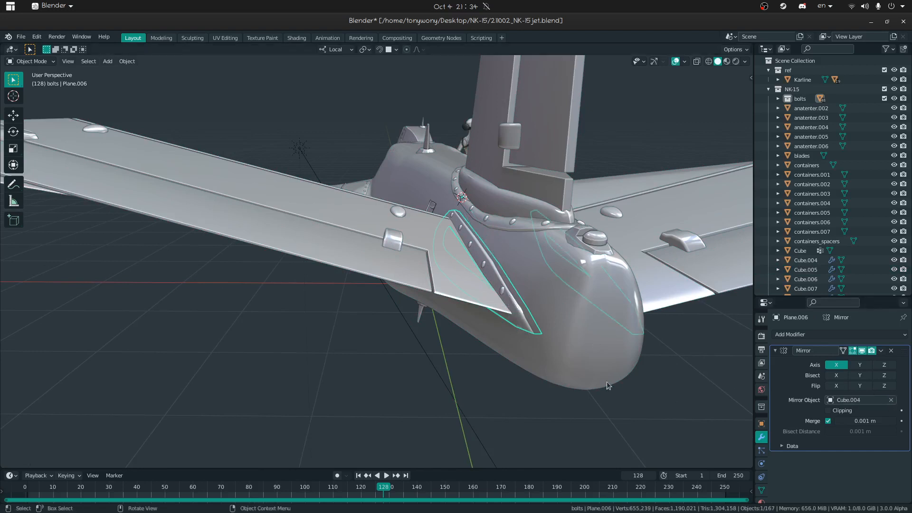
pyautogui.click(617, 346)
pyautogui.moveTo(617, 346); pyautogui.dragTo(405, 359, button='middle')
pyautogui.click(539, 366)
# Step: Collapse the NK-15 collection
pyautogui.hotkey('shift', '`')
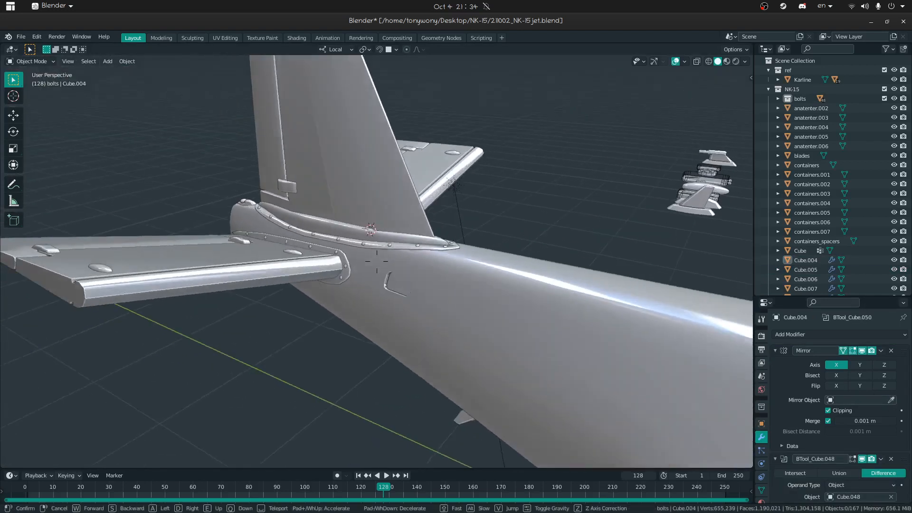
pyautogui.click(376, 261)
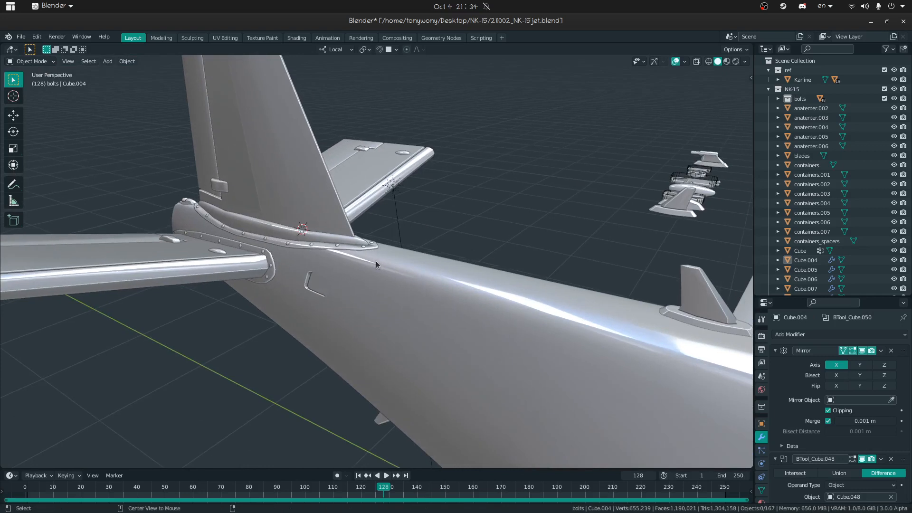
pyautogui.click(769, 89)
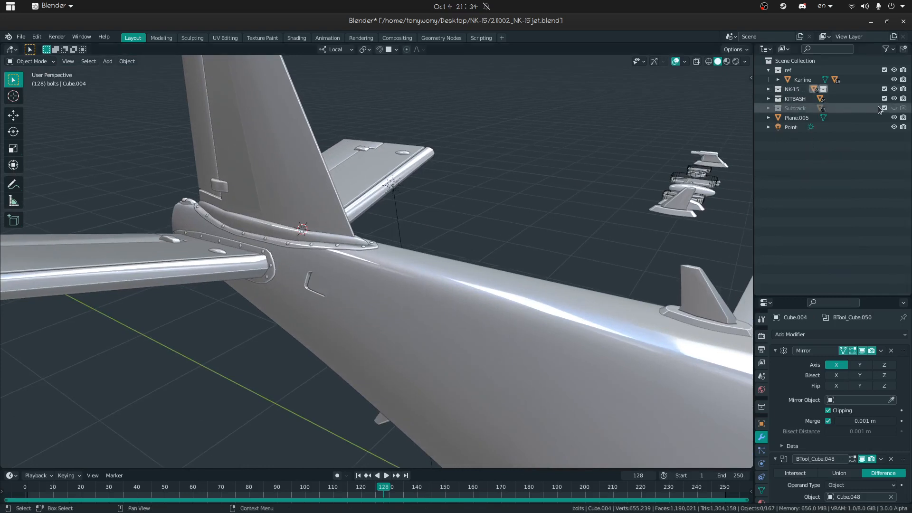
# Step: Try to copy selected modifiers from the collar's front bolt to the recessed vent on the fuselage side
pyautogui.hotkey('shift', '`')
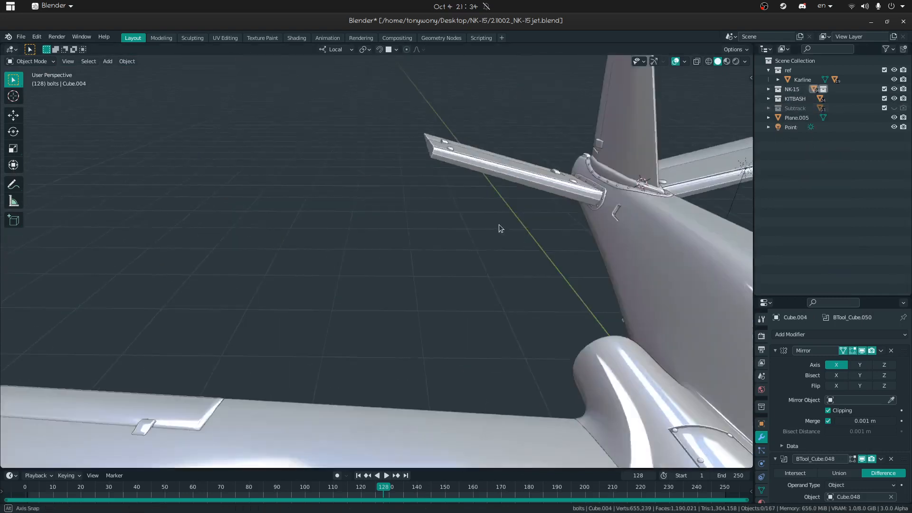
pyautogui.press('w')
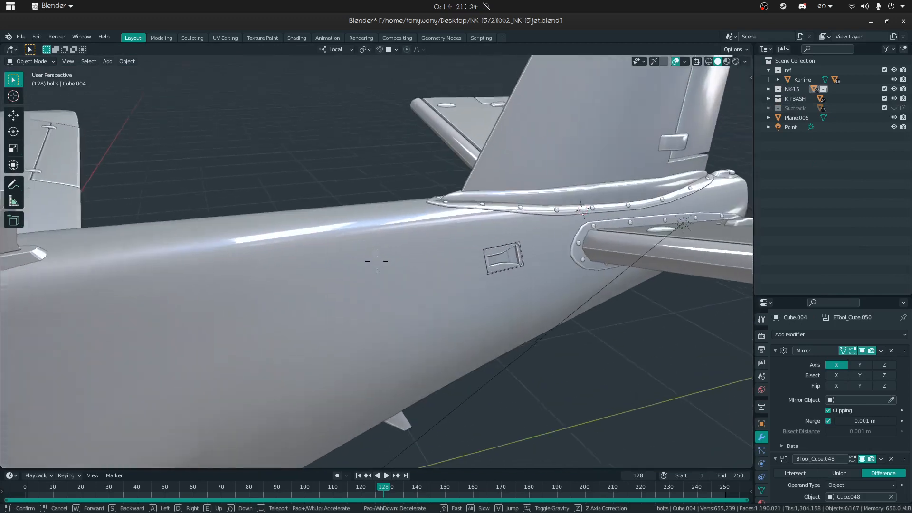
pyautogui.click(377, 260)
pyautogui.click(255, 267)
pyautogui.moveTo(313, 260)
pyautogui.mouseDown(button='middle')
pyautogui.moveTo(352, 267)
pyautogui.moveTo(320, 265)
pyautogui.mouseUp(button='middle')
pyautogui.keyDown('shift'); pyautogui.click(480, 196); pyautogui.keyUp('shift')
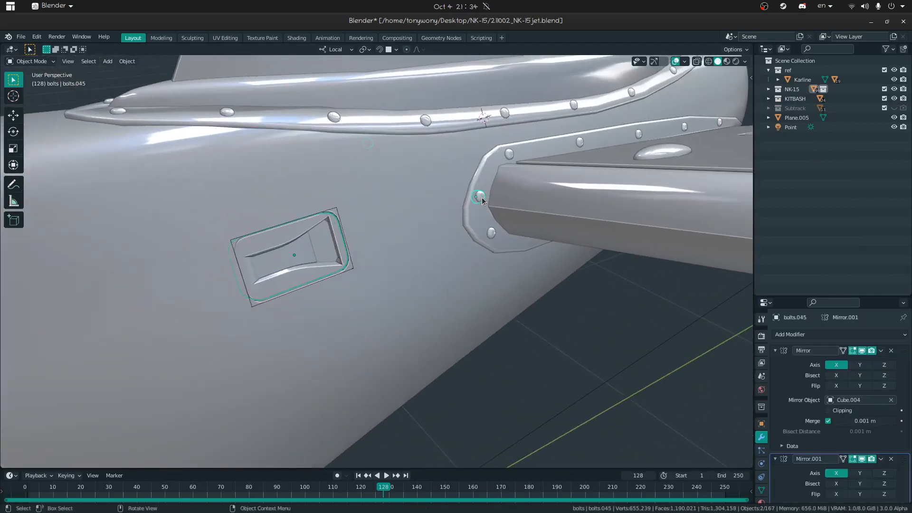
pyautogui.hotkey('ctrl', 'c')
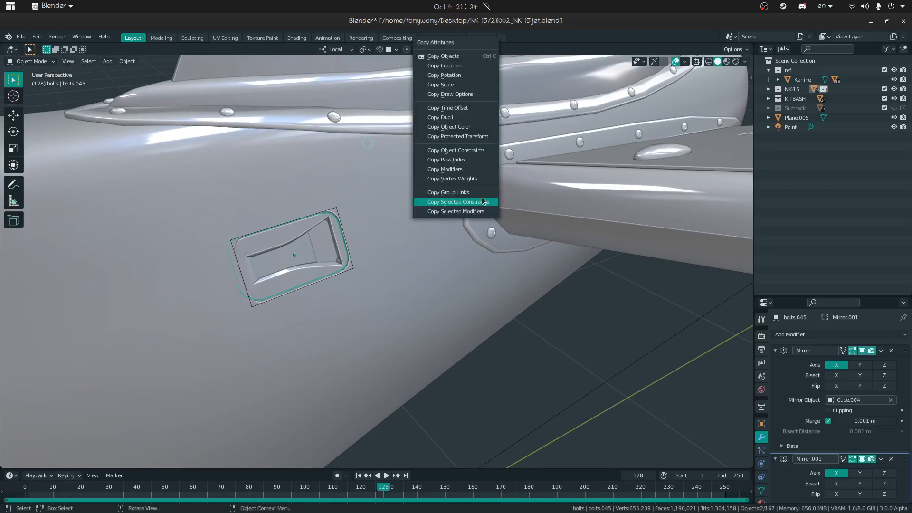
pyautogui.click(477, 211)
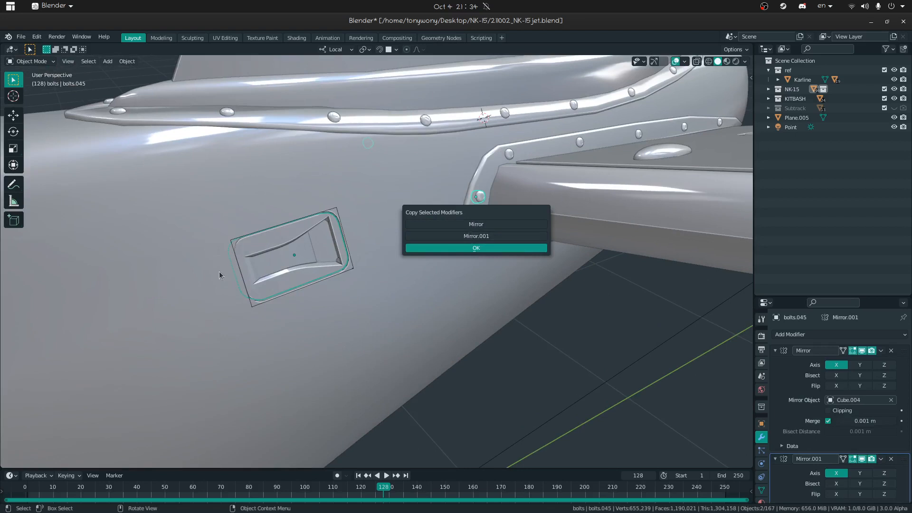
pyautogui.click(475, 248)
# Step: Remove the duplicate Mirror.001 modifier from the collar's front bolt and the foremost upper-edge bolt
pyautogui.click(475, 198)
pyautogui.click(475, 197)
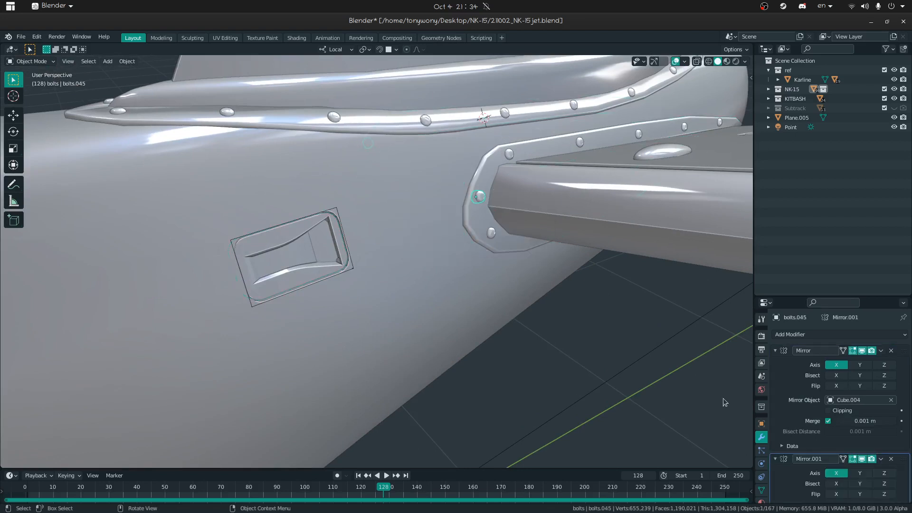
pyautogui.scroll(-3, 789, 401)
pyautogui.scroll(3, 855, 424)
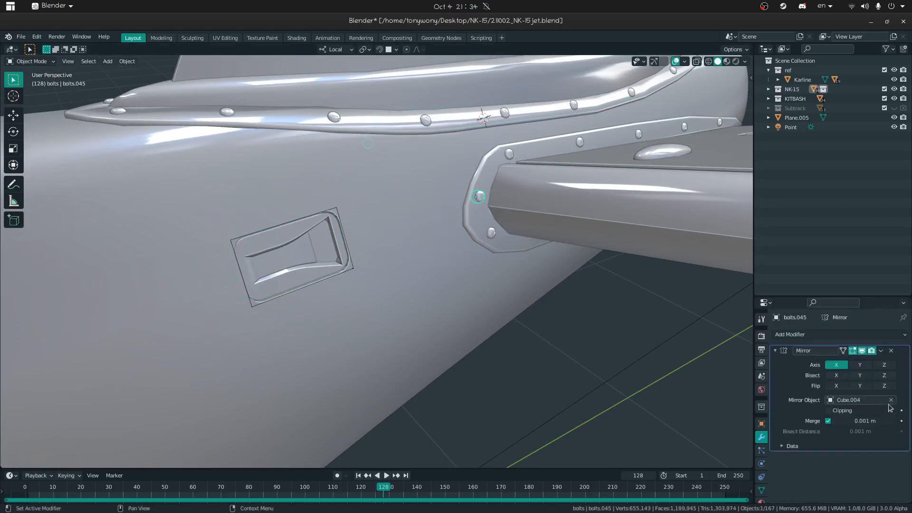
pyautogui.click(507, 154)
pyautogui.scroll(-3, 855, 418)
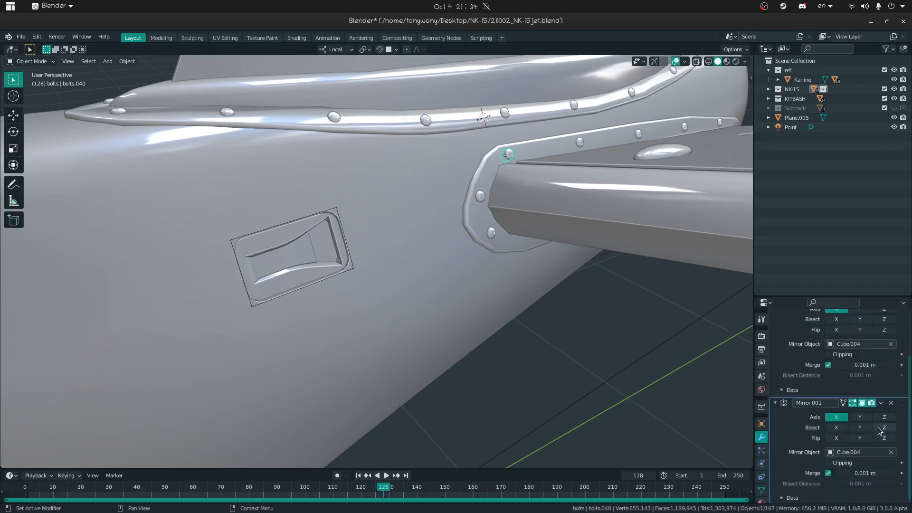
pyautogui.click(891, 404)
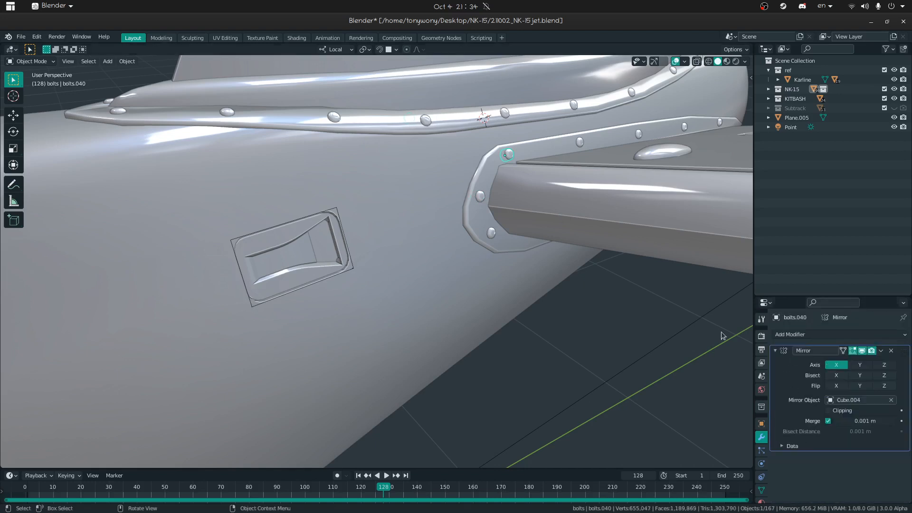
# Step: Remove the duplicate Mirror.001 modifier from the three foremost bolts along the lower edge of the stabilizer's base collar
pyautogui.click(491, 233)
pyautogui.moveTo(554, 269); pyautogui.dragTo(653, 298, button='middle')
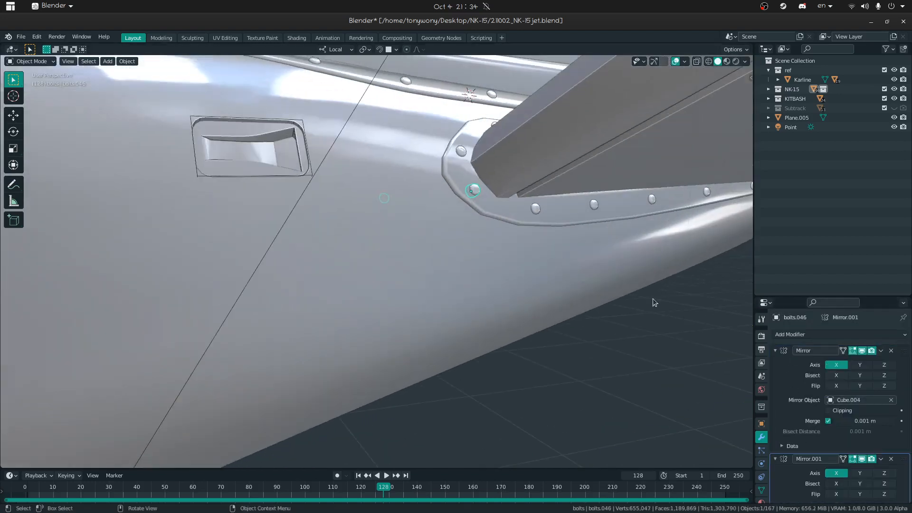
pyautogui.click(892, 458)
pyautogui.click(537, 207)
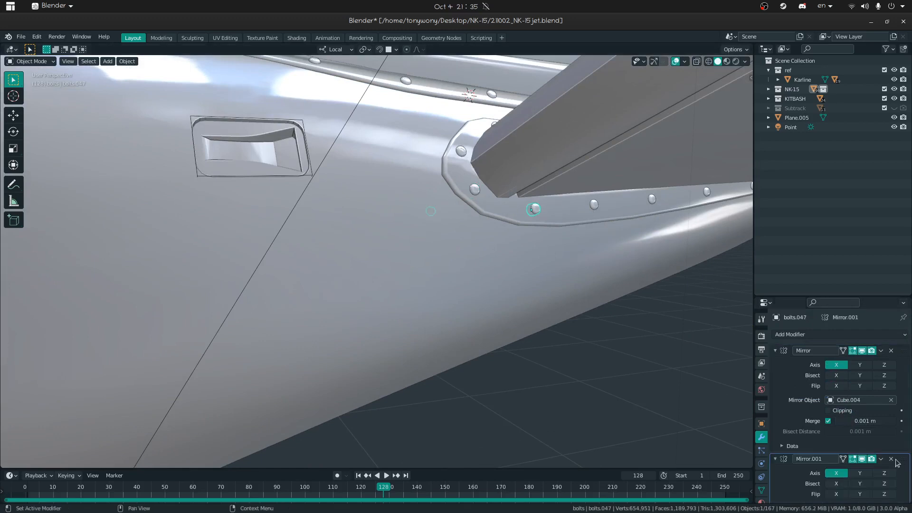
pyautogui.click(593, 204)
pyautogui.click(892, 458)
# Step: Remove the duplicate Mirror.001 modifier from the next three bolts toward the rear of the collar's lower edge
pyautogui.hotkey('shift', '`')
pyautogui.press('d')
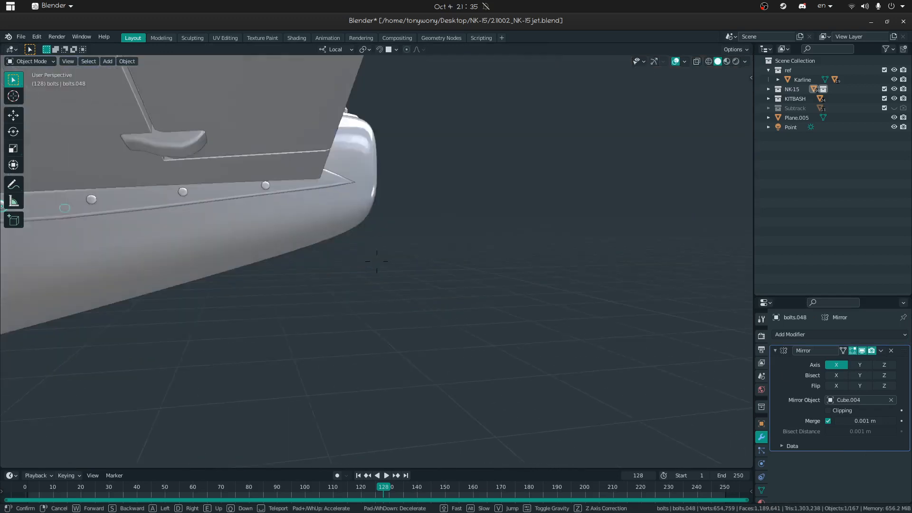
pyautogui.click(377, 261)
pyautogui.click(394, 240)
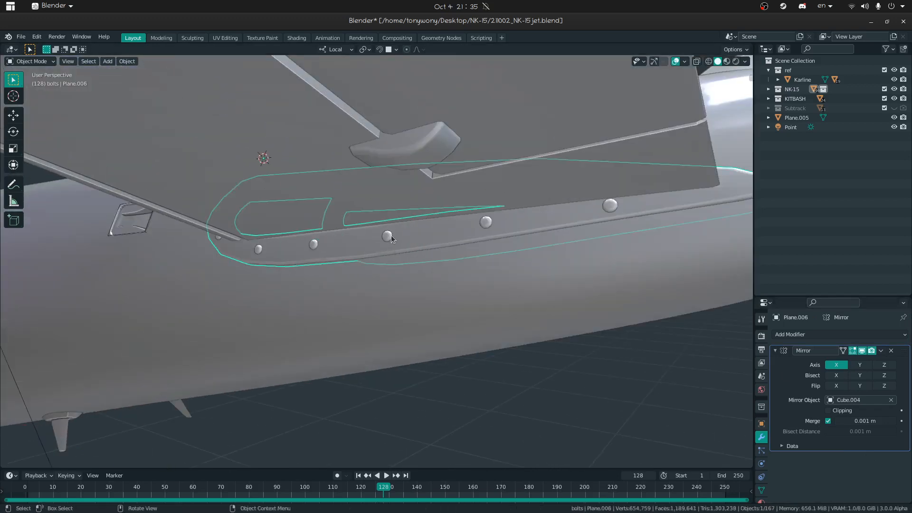
pyautogui.click(386, 235)
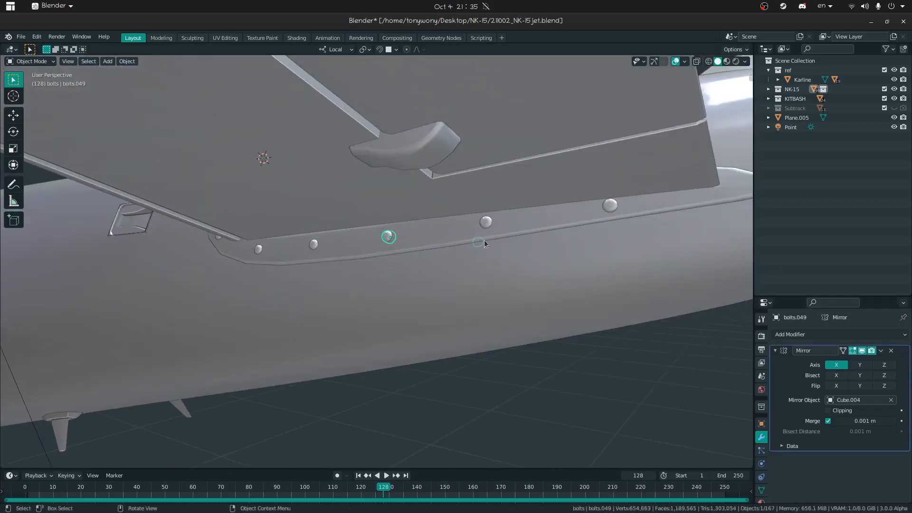
pyautogui.click(484, 223)
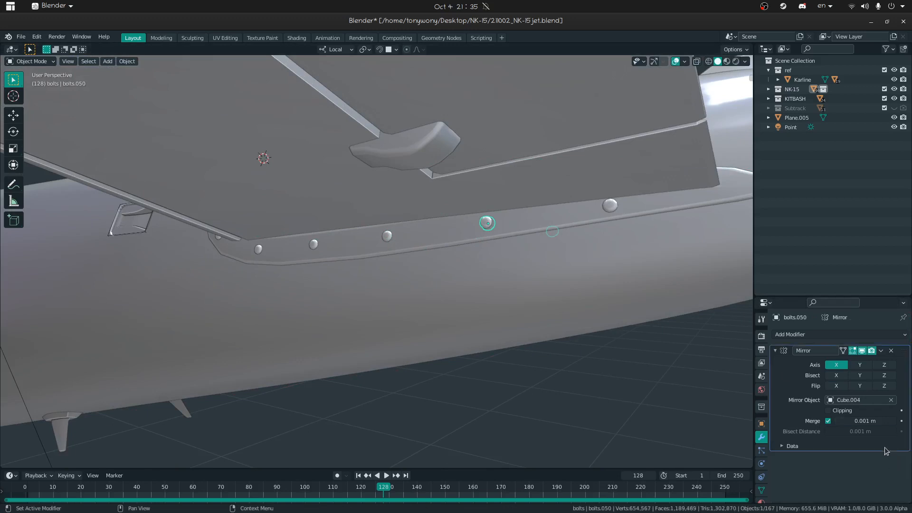
pyautogui.click(603, 205)
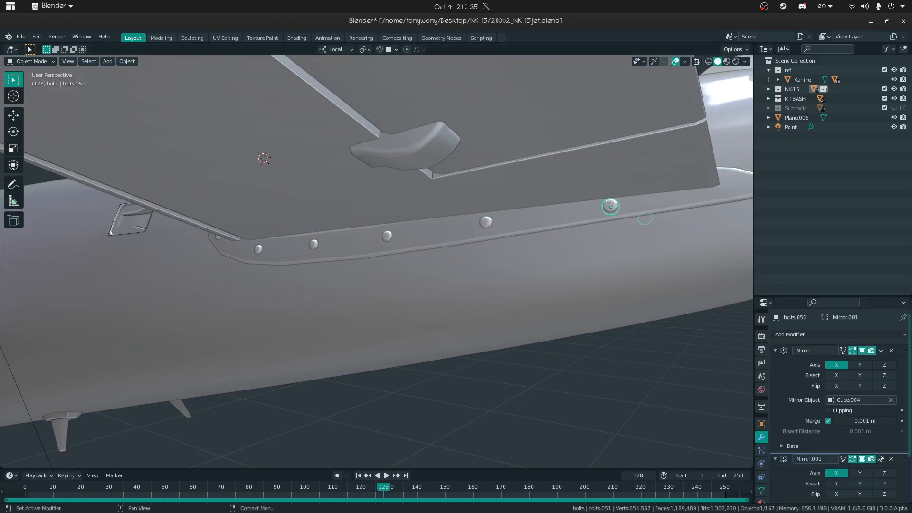
# Step: Remove the duplicate Mirror.001 modifier from the two rearmost bolts on the collar's upper edge
pyautogui.moveTo(510, 245); pyautogui.dragTo(554, 255, button='middle')
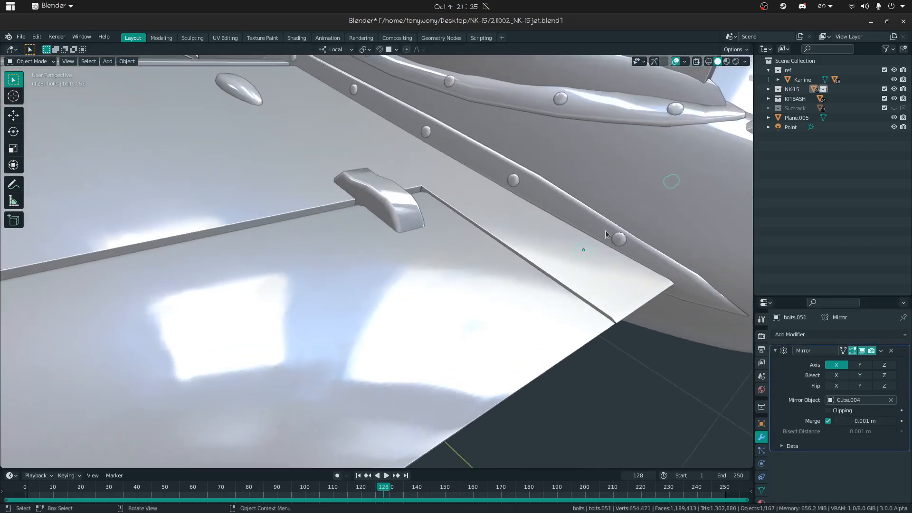
pyautogui.click(619, 240)
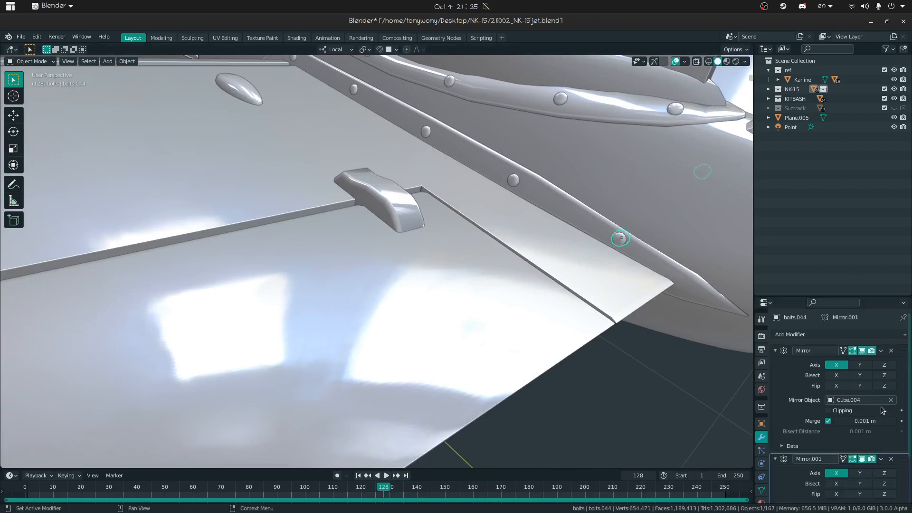
pyautogui.click(891, 459)
pyautogui.click(515, 181)
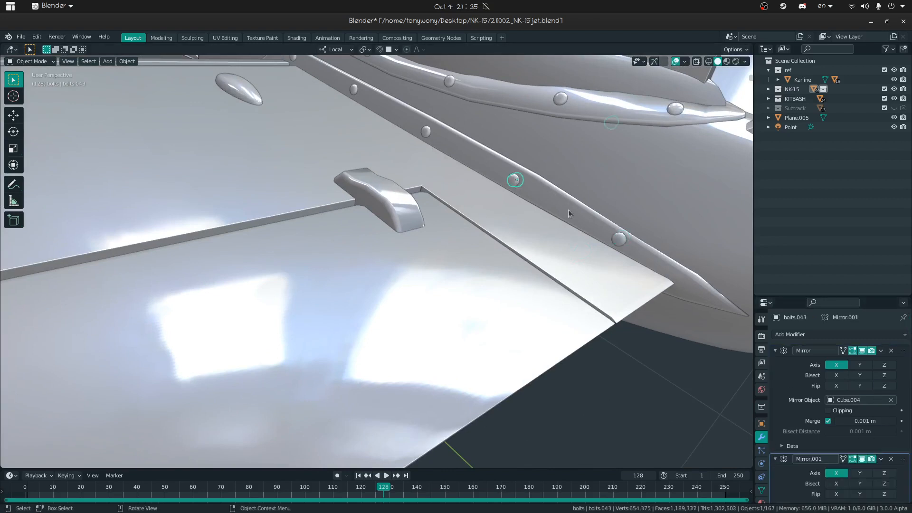
pyautogui.click(891, 459)
# Step: Remove Mirror.001 from the two remaining middle bolts on the collar's upper edge and check the foremost bolt's modifiers
pyautogui.moveTo(519, 260); pyautogui.dragTo(376, 261, button='middle')
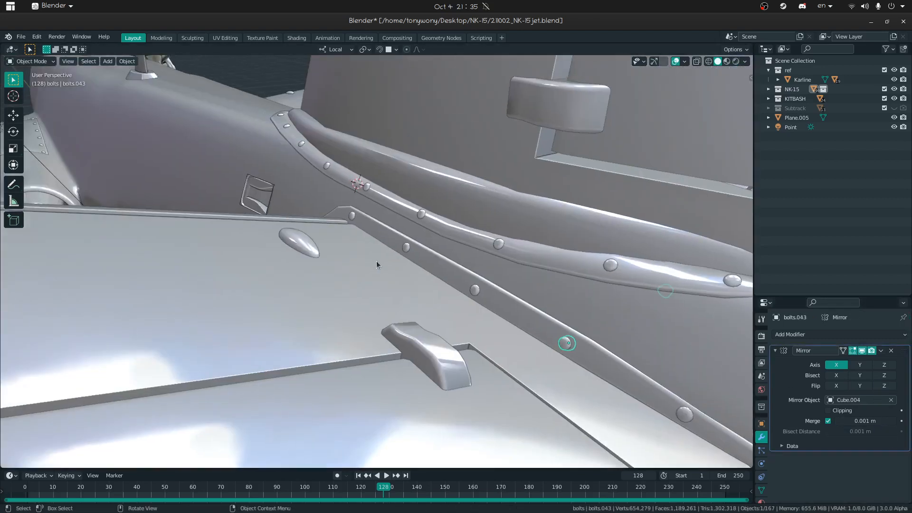
pyautogui.click(473, 293)
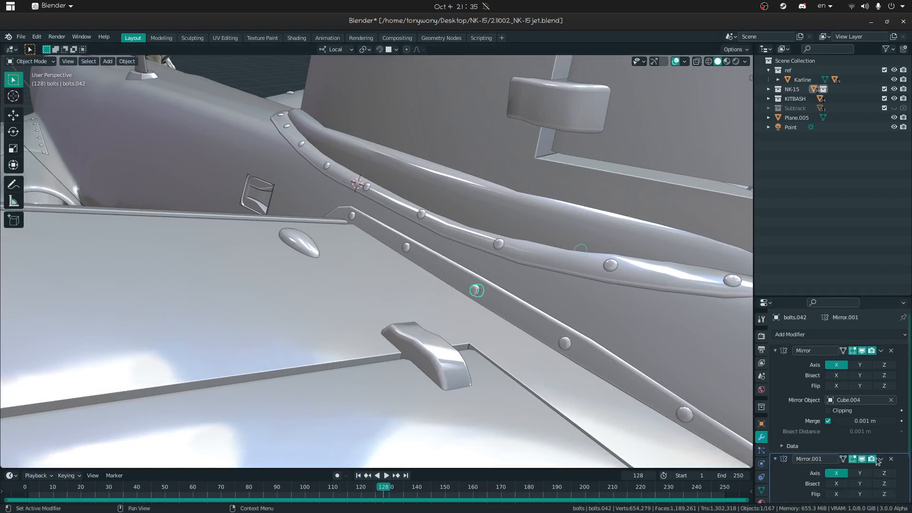
pyautogui.click(891, 458)
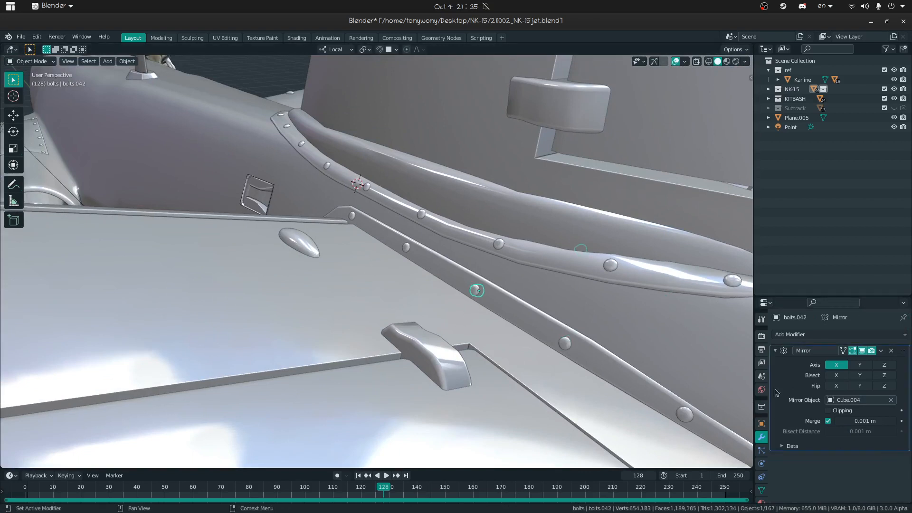
pyautogui.click(405, 246)
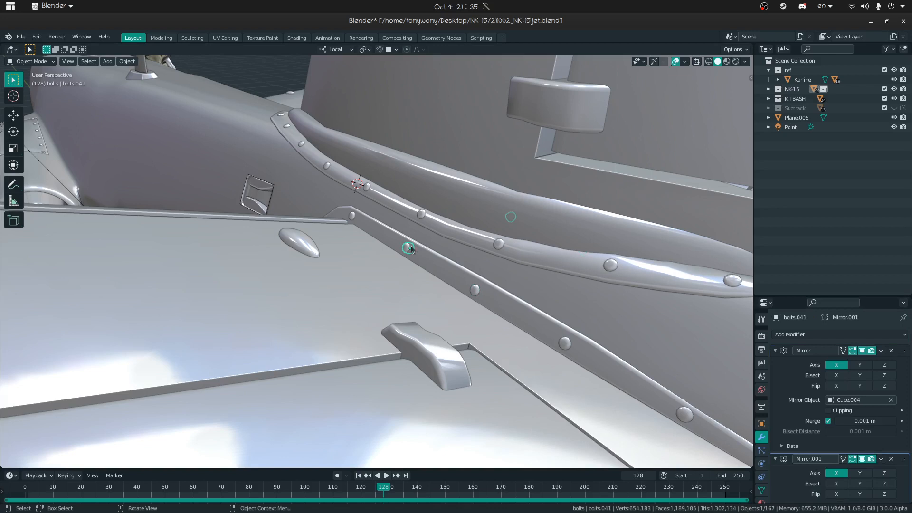
pyautogui.click(892, 459)
pyautogui.click(355, 215)
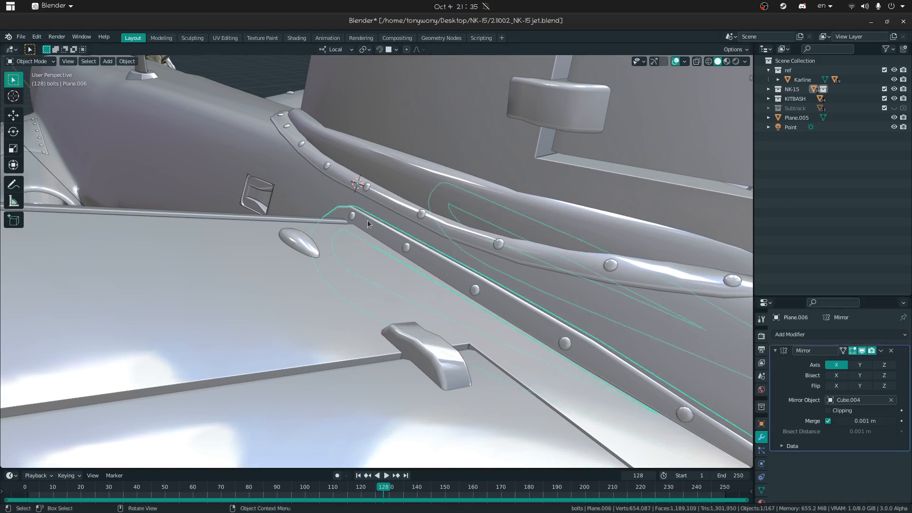
pyautogui.click(350, 215)
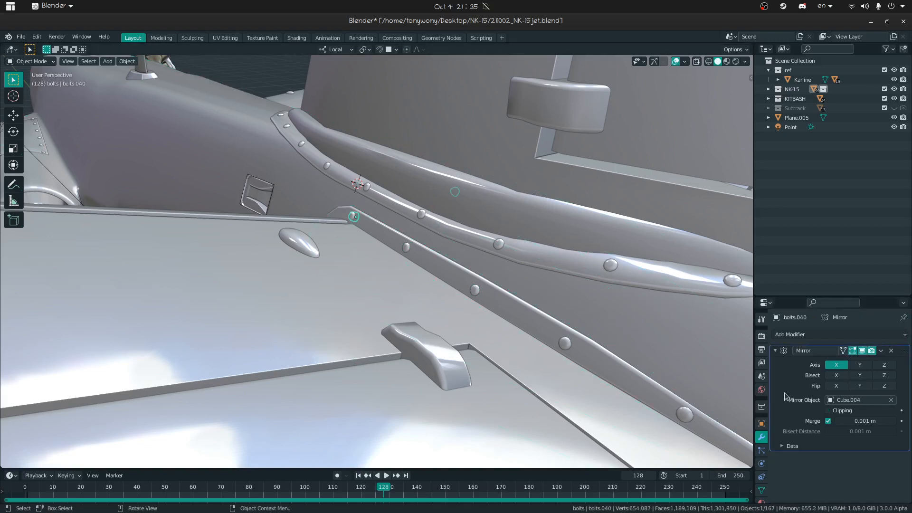
# Step: Try again to copy the Mirror modifier from the collar's front bolt to the recessed vent on the fuselage side
pyautogui.moveTo(436, 238); pyautogui.dragTo(511, 239, button='middle')
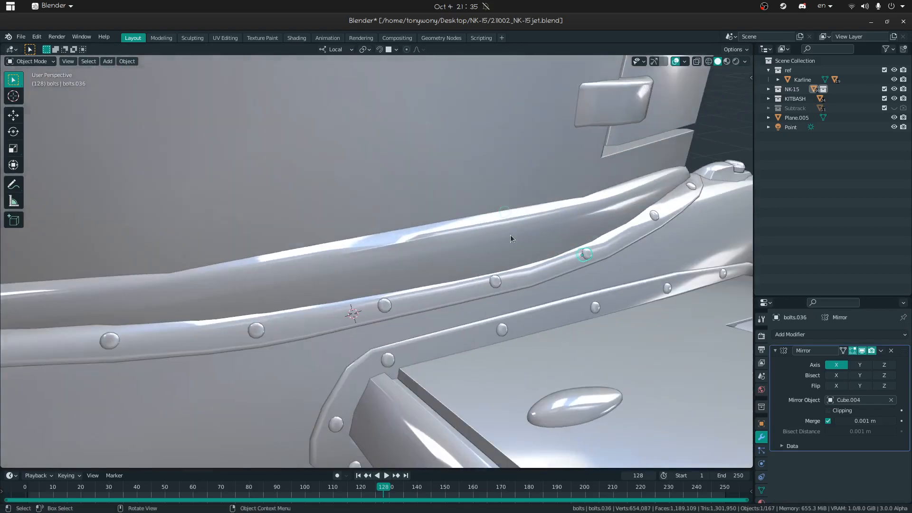
pyautogui.click(450, 327)
pyautogui.click(448, 341)
pyautogui.hotkey('shift', '`')
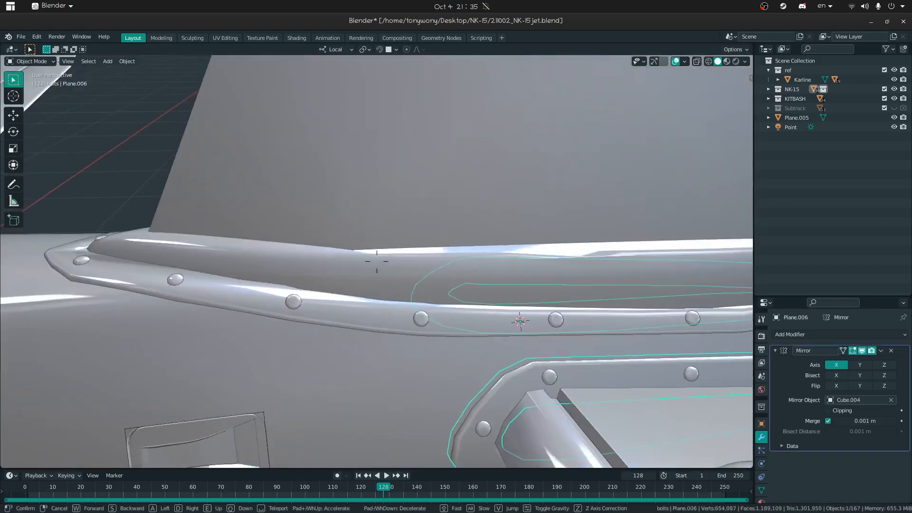
pyautogui.press('s')
pyautogui.press('w')
pyautogui.click(376, 261)
pyautogui.click(492, 236)
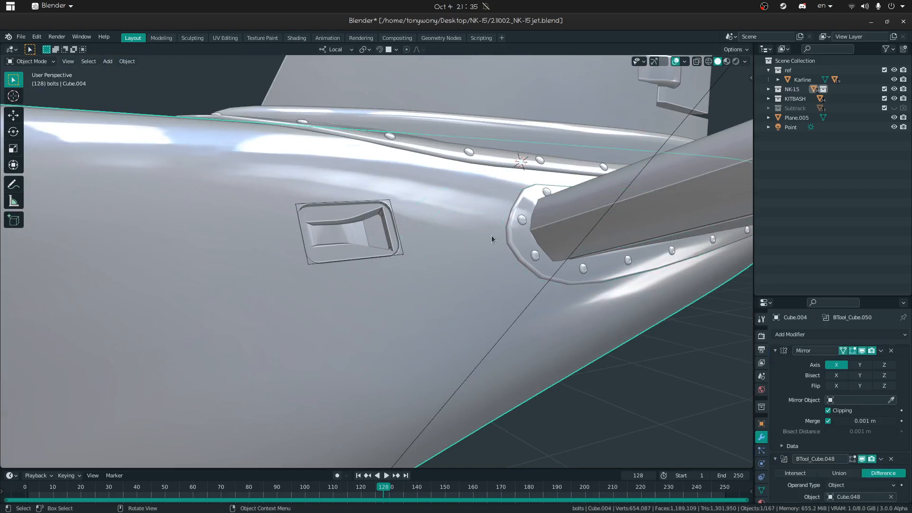
pyautogui.keyDown('shift'); pyautogui.click(360, 232); pyautogui.keyUp('shift')
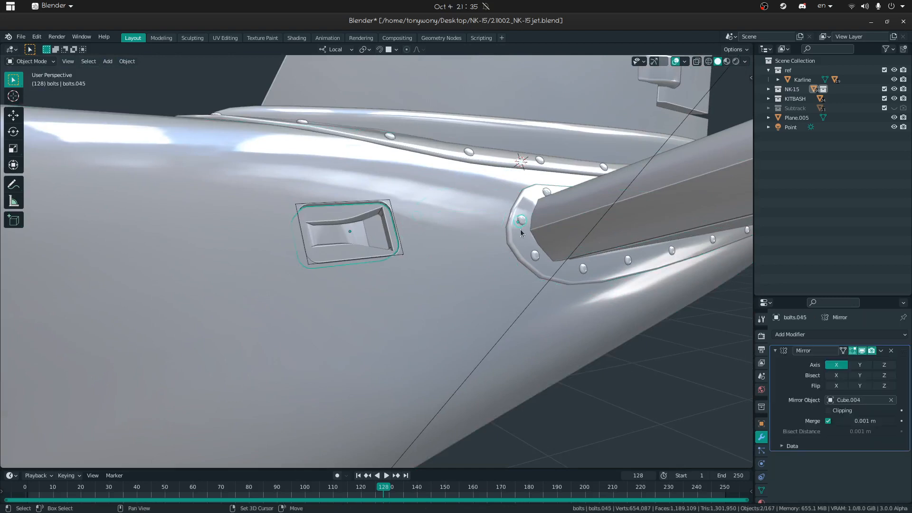
pyautogui.hotkey('ctrl', 'c')
pyautogui.click(520, 228)
pyautogui.click(519, 256)
pyautogui.moveTo(277, 241); pyautogui.dragTo(423, 238, button='middle')
pyautogui.hotkey('shift', '`')
pyautogui.press('s')
pyautogui.press('d')
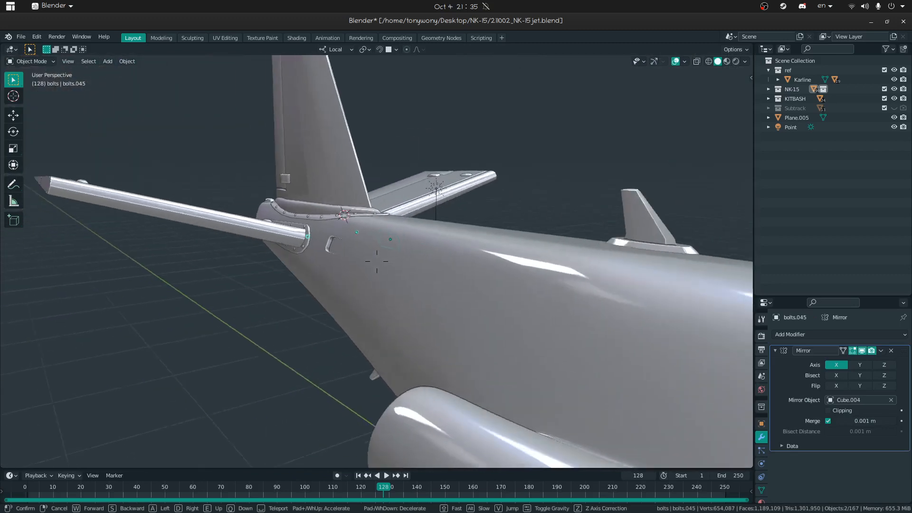
pyautogui.press('w')
pyautogui.click(376, 261)
pyautogui.moveTo(399, 199); pyautogui.dragTo(676, 394, button='middle')
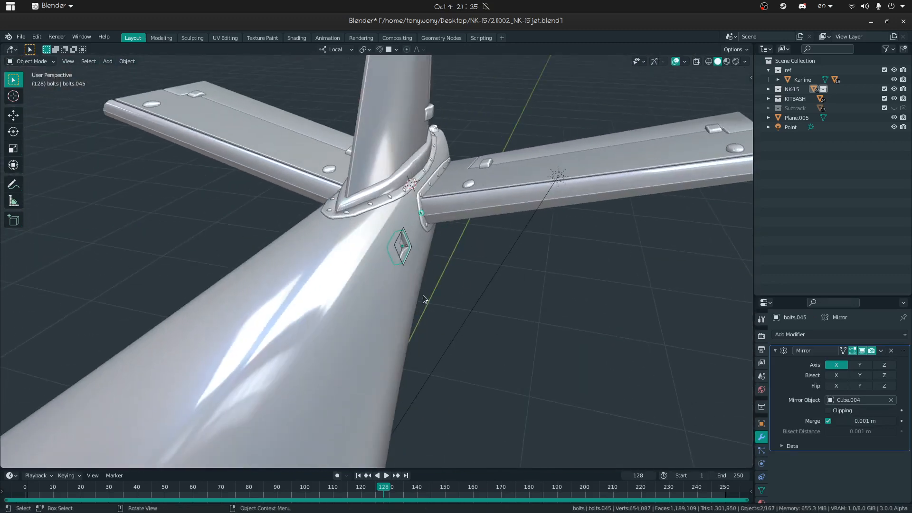
pyautogui.click(403, 243)
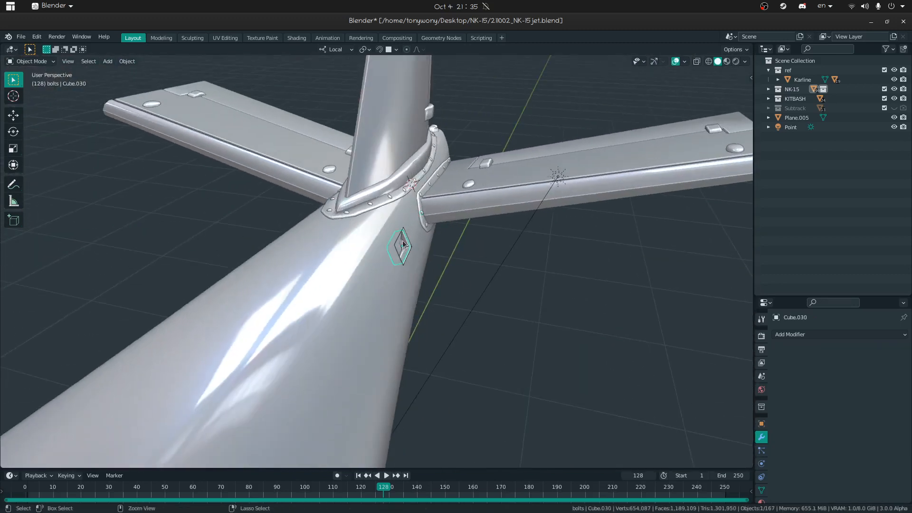
pyautogui.click(425, 216)
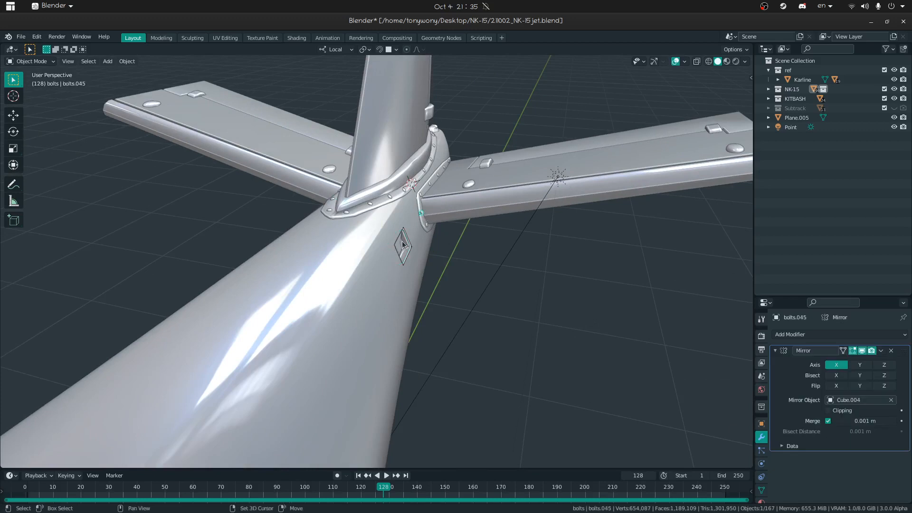
pyautogui.keyDown('shift'); pyautogui.click(403, 244); pyautogui.keyUp('shift')
pyautogui.keyDown('shift'); pyautogui.click(433, 227); pyautogui.keyUp('shift')
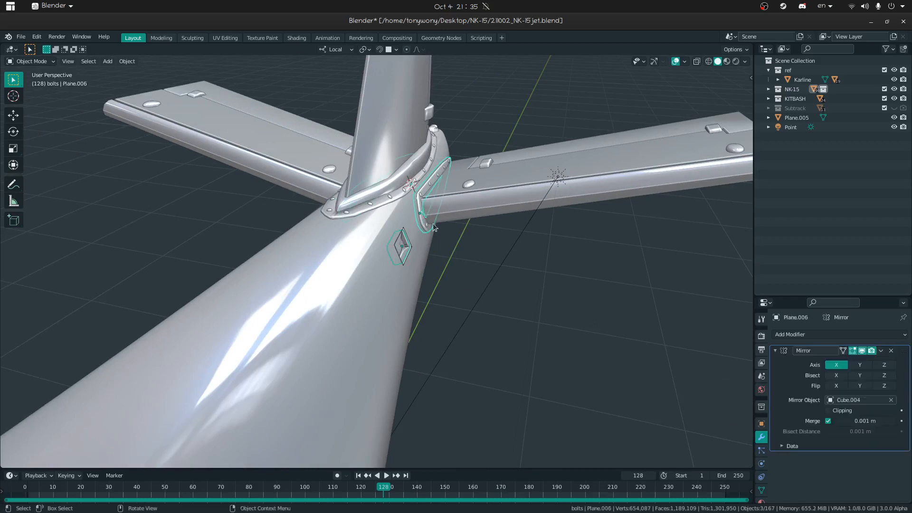
pyautogui.click(421, 215)
pyautogui.keyDown('shift'); pyautogui.click(404, 247); pyautogui.keyUp('shift')
pyautogui.click(413, 247)
# Step: Copy the horizontal stabilizer's Mirror.001 modifier to the recessed vent on the fuselage side
pyautogui.click(406, 246)
pyautogui.keyDown('shift'); pyautogui.click(453, 208); pyautogui.keyUp('shift')
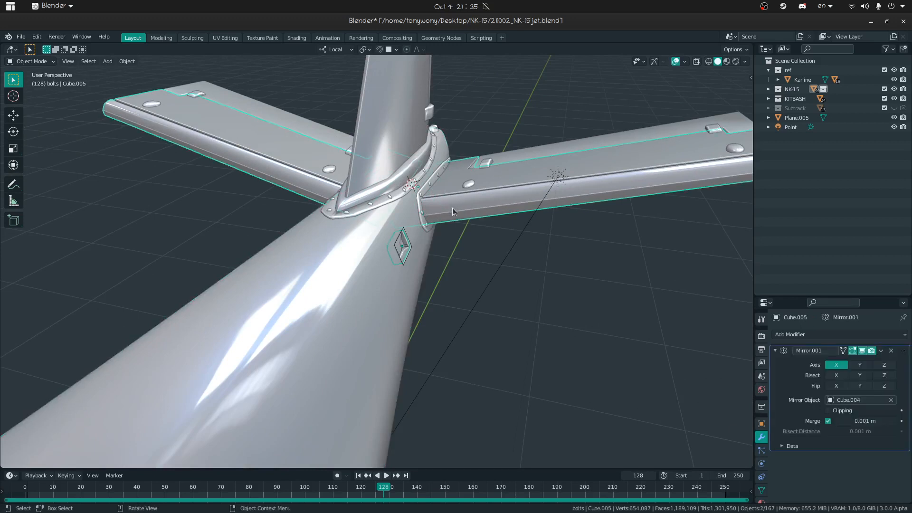
pyautogui.hotkey('ctrl', 'c')
pyautogui.click(452, 207)
pyautogui.click(449, 238)
# Step: Examine the fuselage sides, engine nacelles and wing roots from several angles
pyautogui.hotkey('shift', '`')
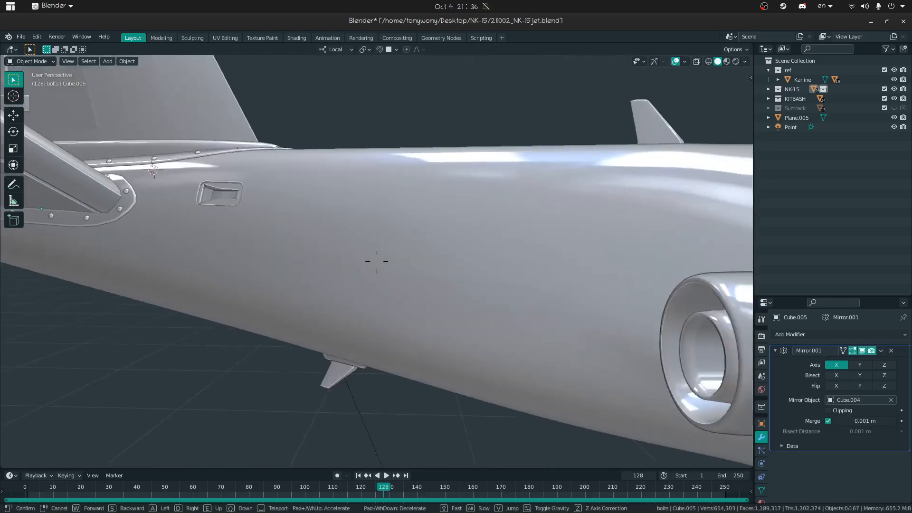
pyautogui.press('s')
pyautogui.click(377, 261)
pyautogui.moveTo(423, 304); pyautogui.dragTo(303, 304, button='middle')
pyautogui.moveTo(435, 219); pyautogui.dragTo(240, 223, button='middle')
pyautogui.hotkey('shift', '`')
pyautogui.press('w')
pyautogui.click(372, 257)
pyautogui.click(371, 257)
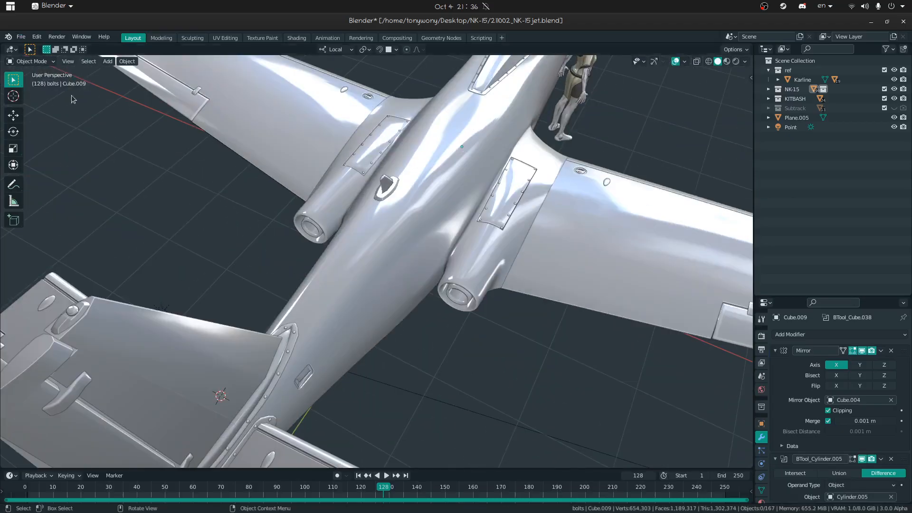
# Step: Switch to Firefox and search the web for "wing and fuselarge" in the tab holding the airplane tail photo
pyautogui.moveTo(0, 0)
pyautogui.click(475, 167)
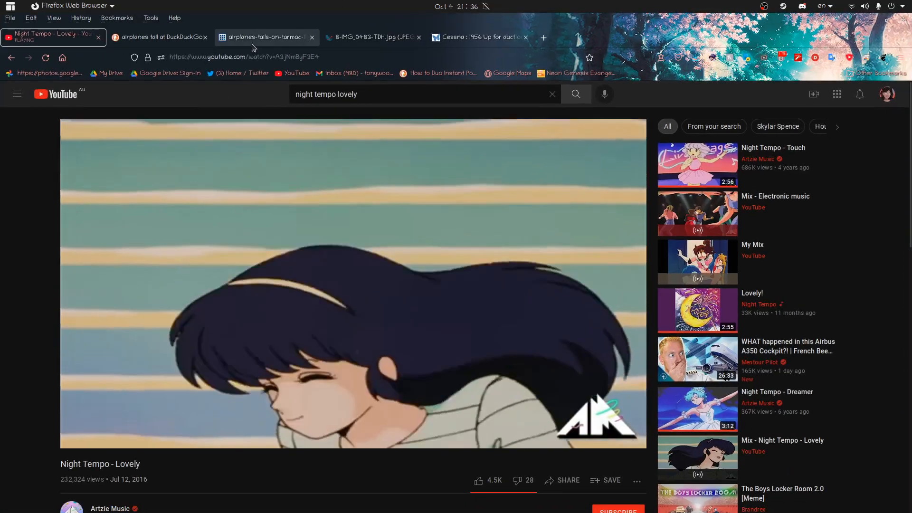
pyautogui.click(264, 37)
pyautogui.click(304, 57)
pyautogui.press('BackSpace')
pyautogui.write('win')
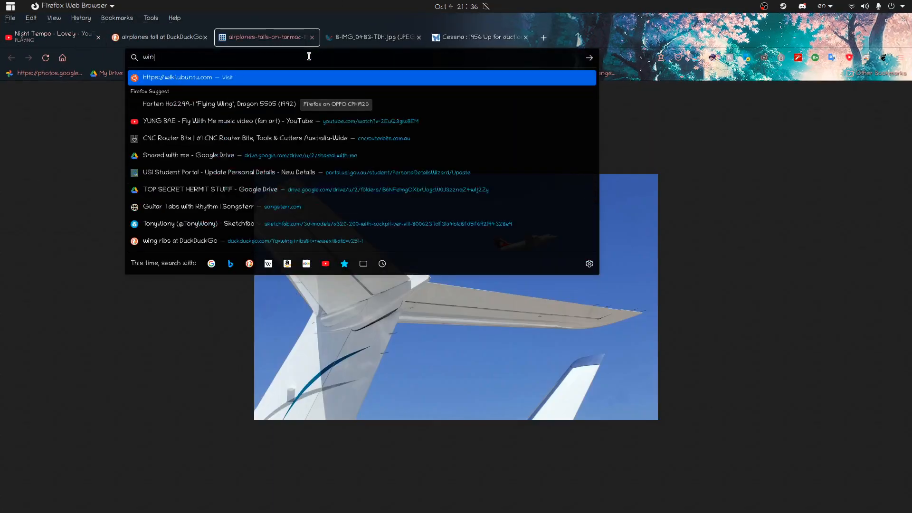
pyautogui.write('g and fuselarge')
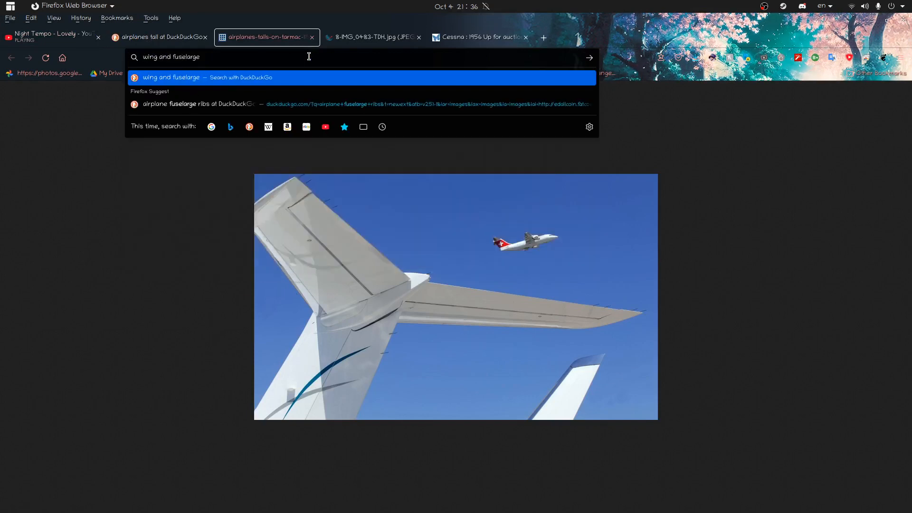
pyautogui.press('Return')
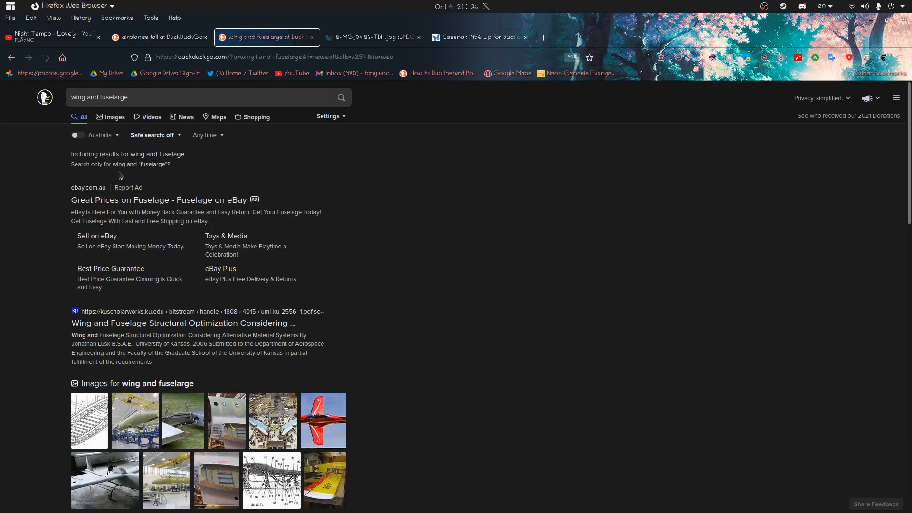
# Step: Show the image results and refine the search to "wing and fuselarge constuction"
pyautogui.click(104, 118)
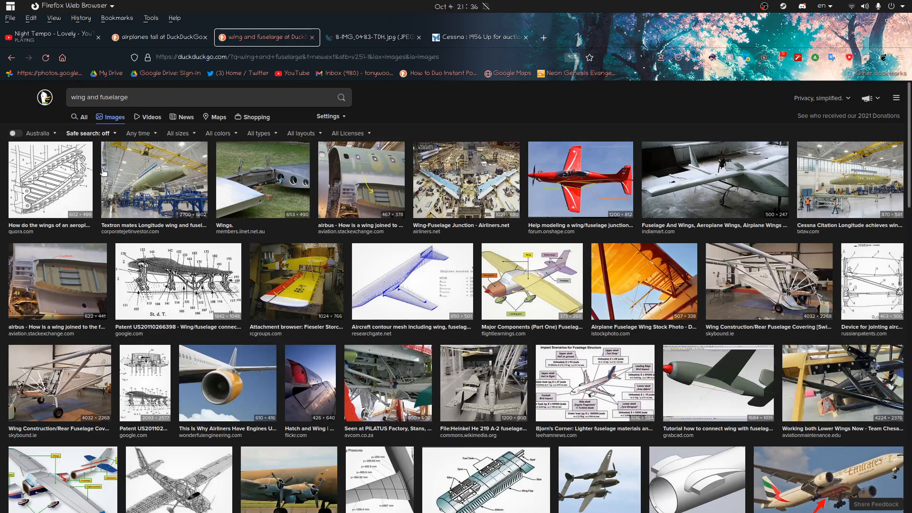
pyautogui.scroll(-1, 299, 300)
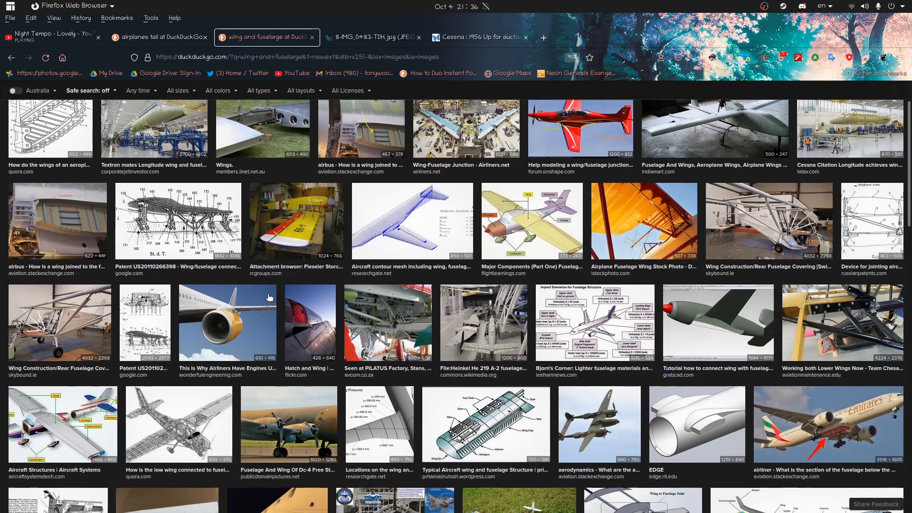
pyautogui.scroll(1, 265, 295)
pyautogui.click(255, 95)
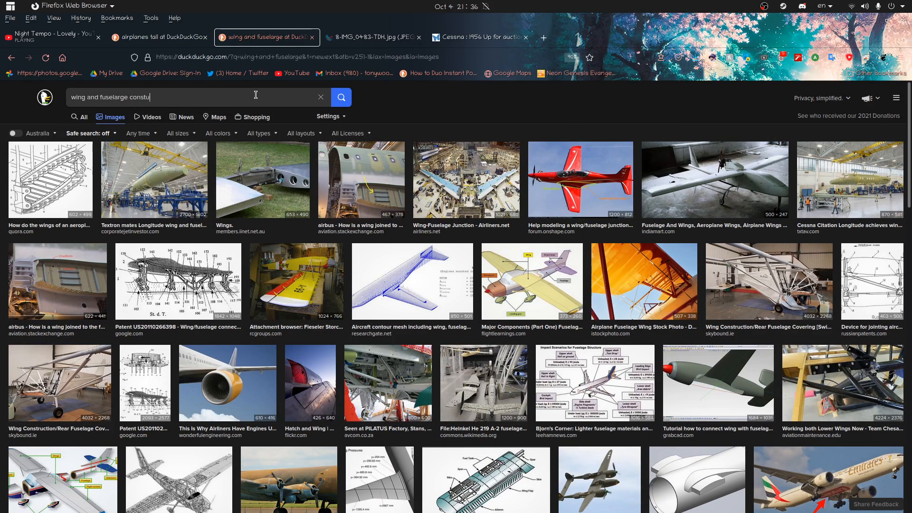
pyautogui.press('Return')
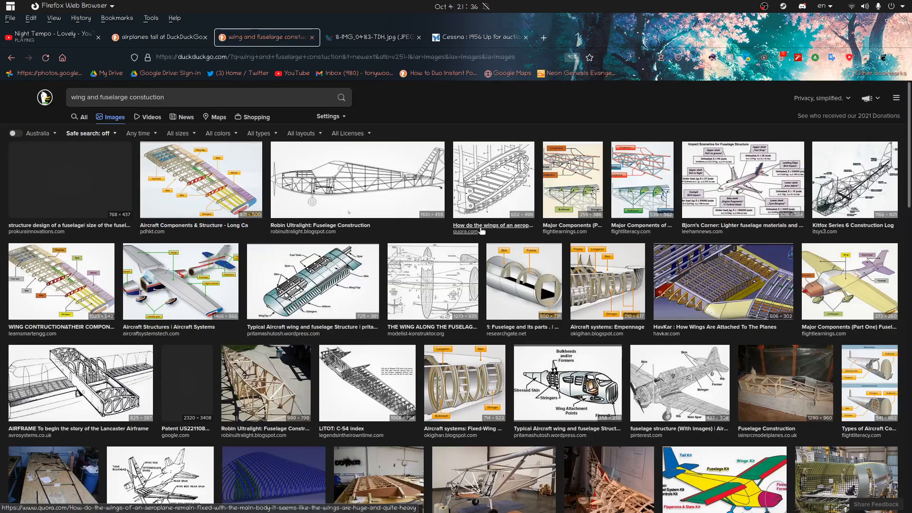
# Step: Preview the HavKar image on how wings are attached to planes and look through the further construction images
pyautogui.click(741, 274)
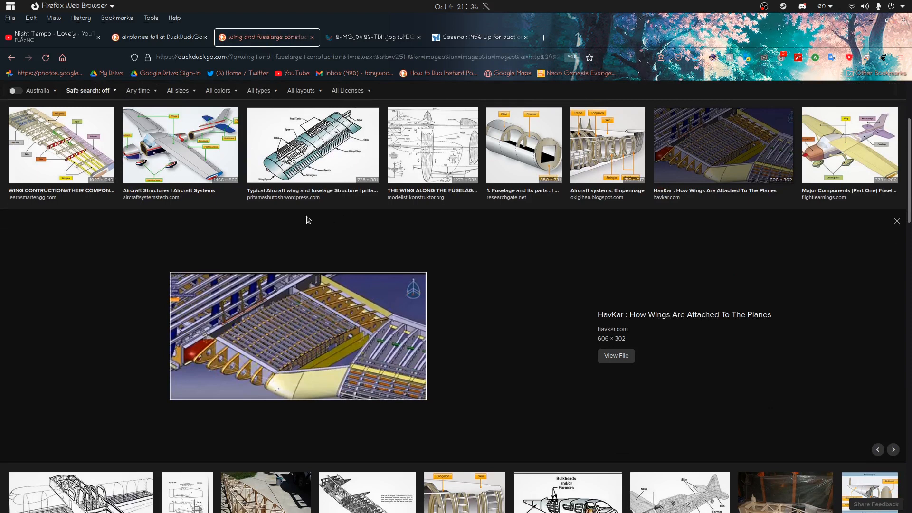
pyautogui.scroll(-5, 297, 220)
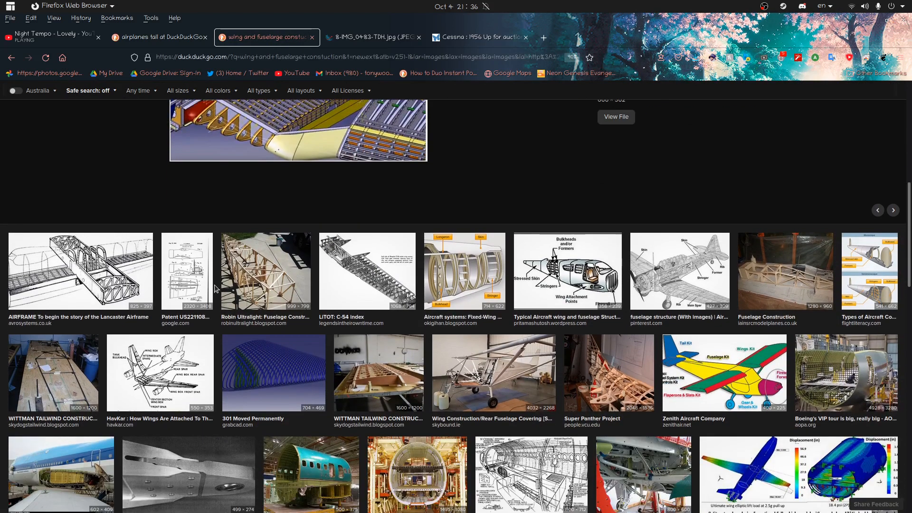
pyautogui.scroll(-1, 214, 288)
pyautogui.scroll(-8, 214, 288)
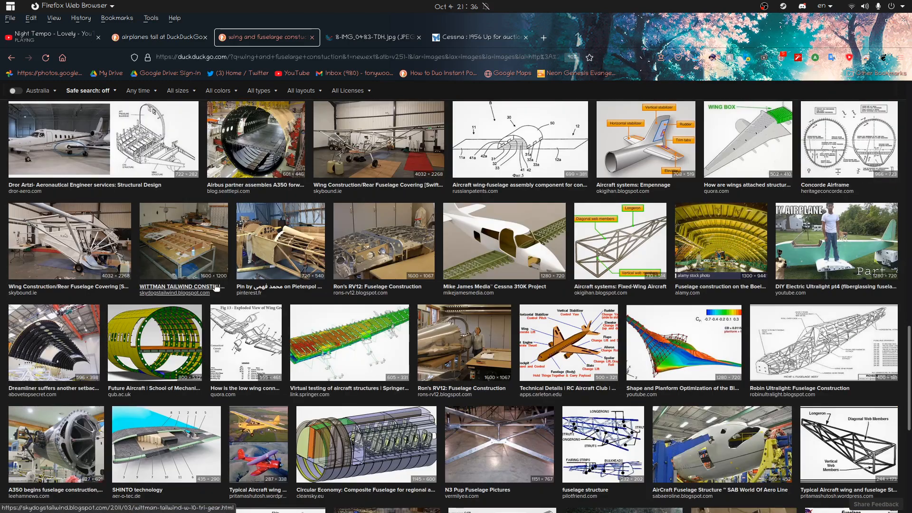
pyautogui.scroll(-8, 216, 287)
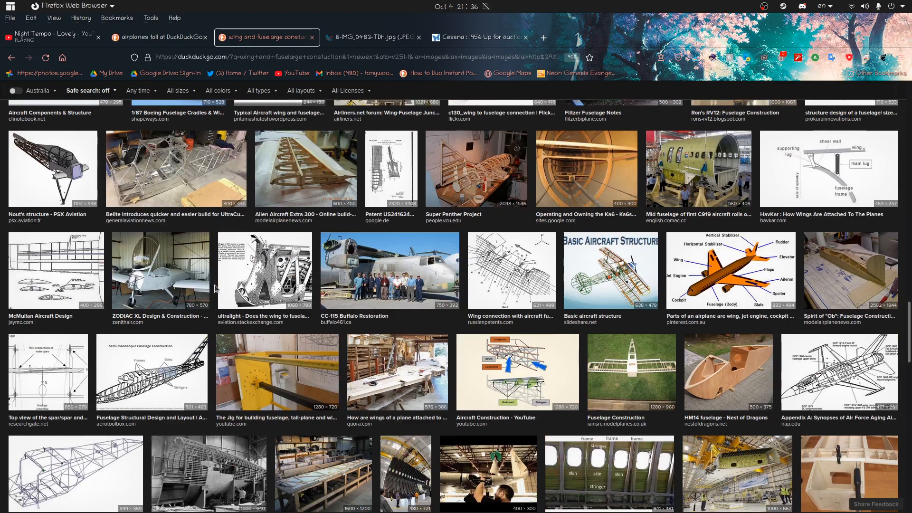
# Step: Preview the Super Panther Project and CC-115 Buffalo Restoration images and look through the remaining construction references
pyautogui.click(462, 187)
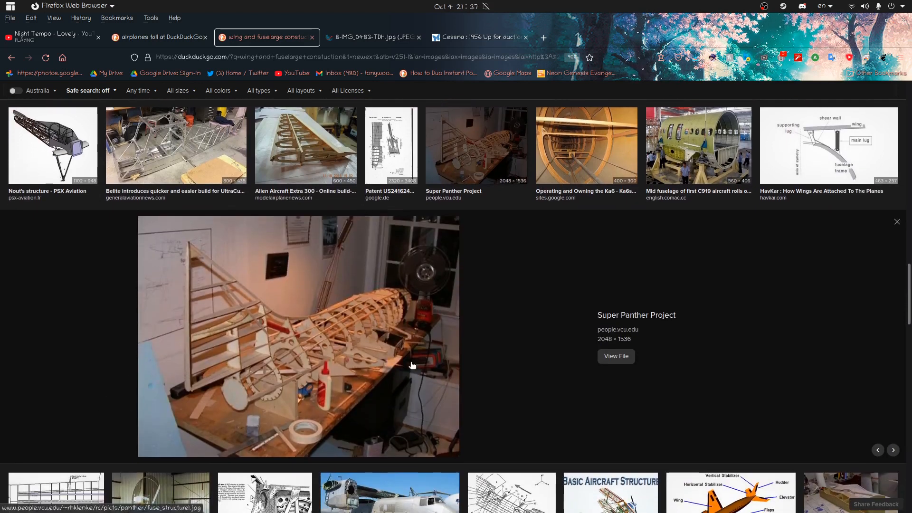
pyautogui.scroll(-5, 412, 364)
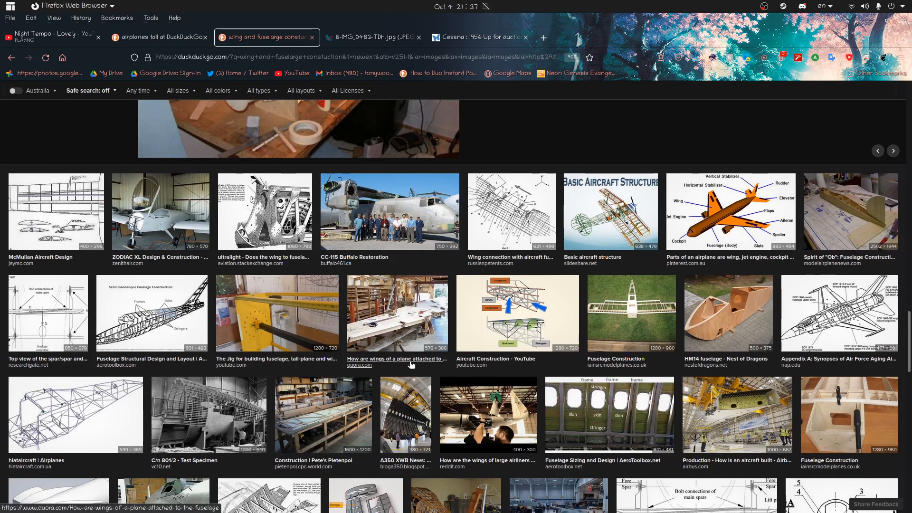
pyautogui.click(380, 204)
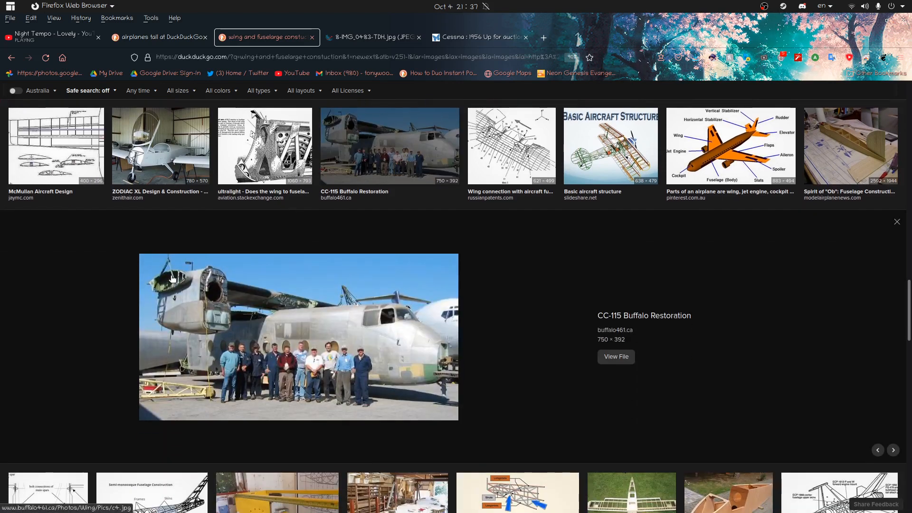
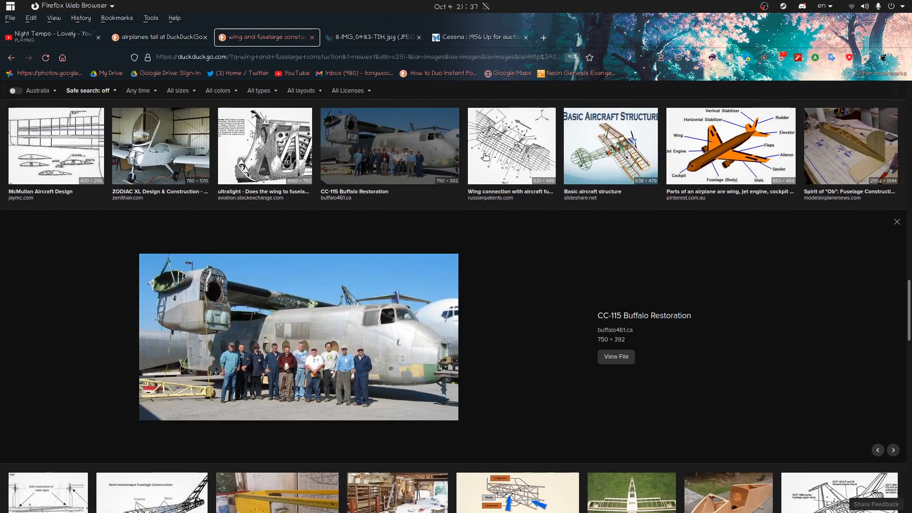
pyautogui.scroll(-7, 467, 184)
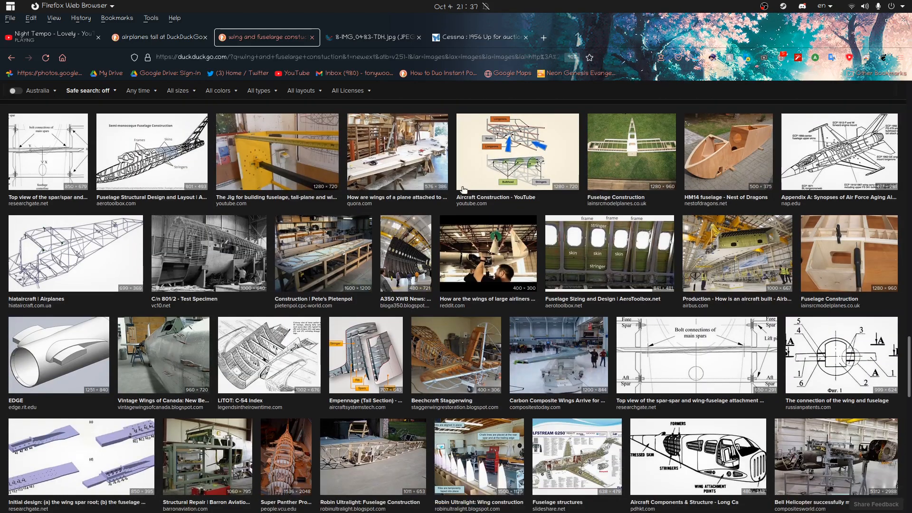
pyautogui.scroll(-7, 464, 189)
# Step: Replace the image search query with "aircraft mass producations" and run it
pyautogui.scroll(15, 412, 235)
pyautogui.click(198, 99)
pyautogui.hotkey('ctrl', 'a')
pyautogui.press('BackSpace')
pyautogui.write('aircraft ms')
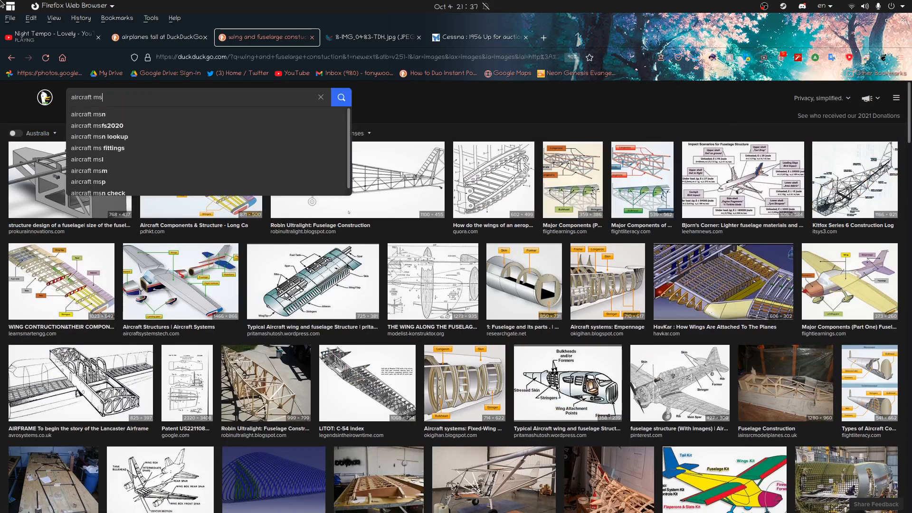
pyautogui.press('BackSpace')
pyautogui.write('assp')
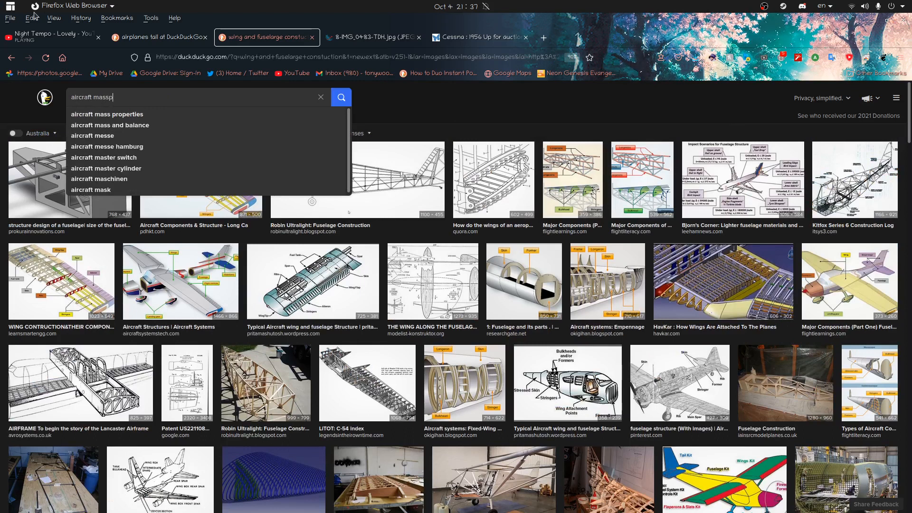
pyautogui.write('ro')
pyautogui.press('BackSpace')
pyautogui.press('BackSpace')
pyautogui.write('producations')
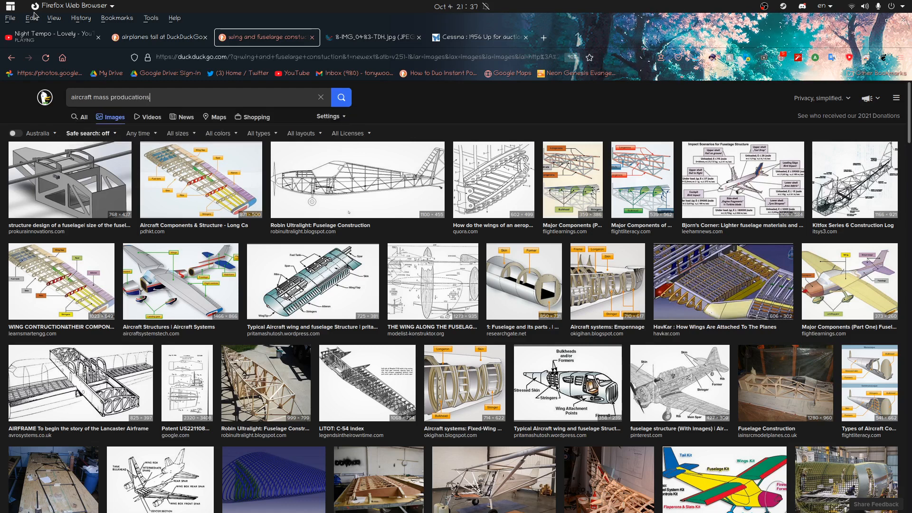
pyautogui.press('Return')
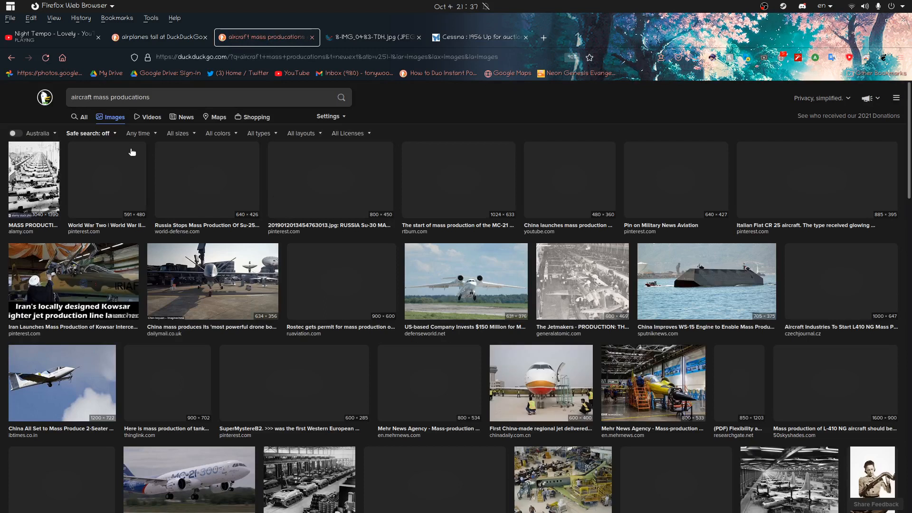
# Step: Preview the Dauntless divebomber and World War Two bomber production-line photos
pyautogui.click(56, 166)
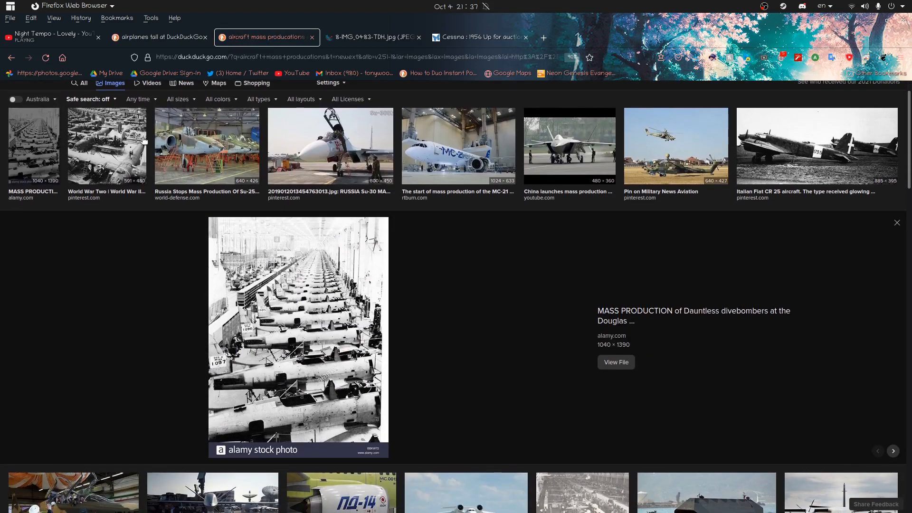
pyautogui.click(114, 149)
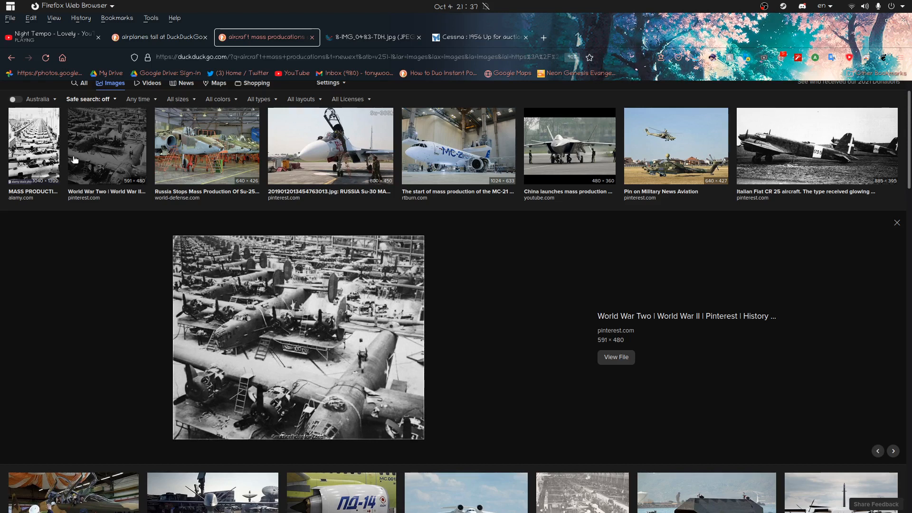
pyautogui.click(32, 156)
# Step: Pause the music playing in the YouTube tab and return to the aircraft image results
pyautogui.click(47, 37)
pyautogui.press('space')
pyautogui.click(263, 38)
# Step: Look through the aircraft mass production images and preview the "Production Era - Types of Marketing" factory photo
pyautogui.scroll(-3, 285, 314)
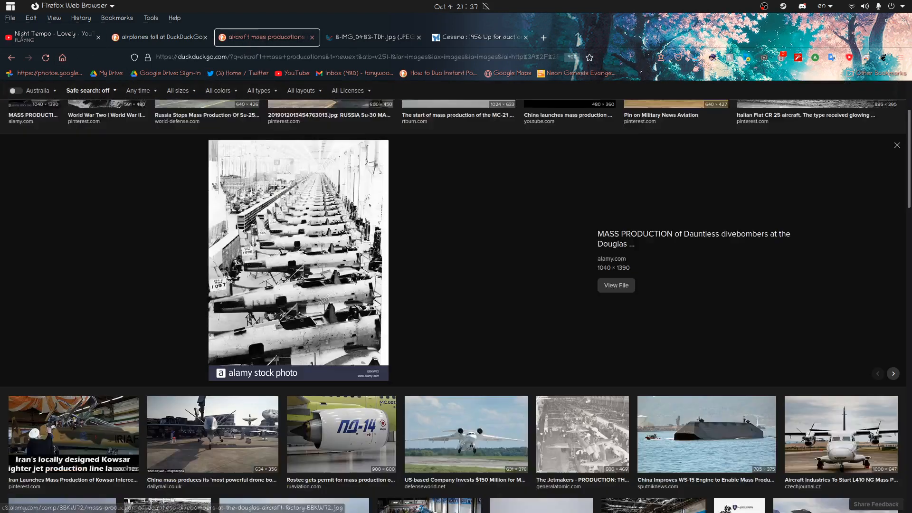
pyautogui.scroll(-5, 280, 311)
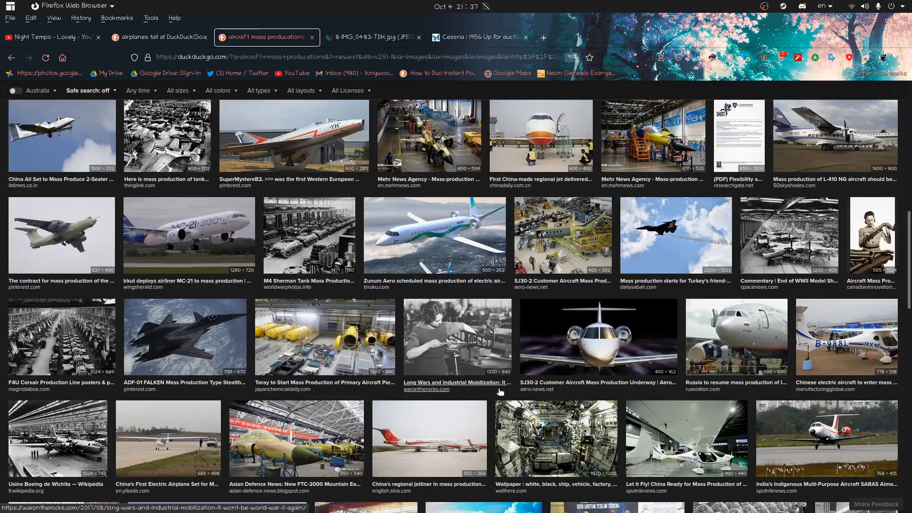
pyautogui.scroll(-4, 500, 392)
pyautogui.scroll(-5, 501, 391)
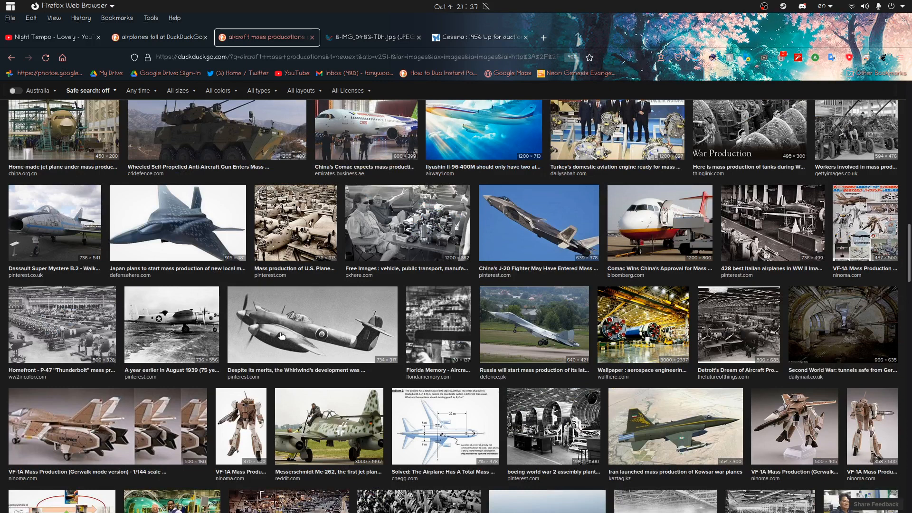
pyautogui.scroll(-8, 282, 336)
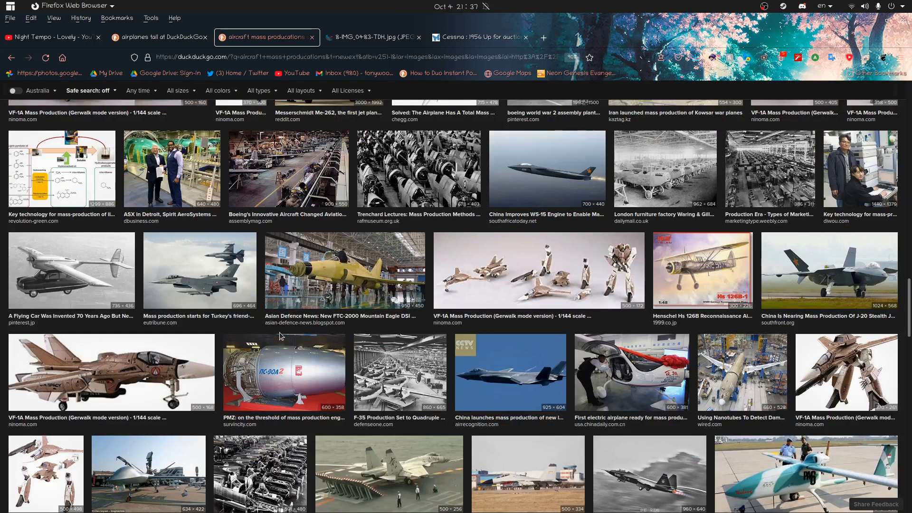
pyautogui.click(418, 168)
pyautogui.scroll(1, 713, 285)
pyautogui.click(769, 209)
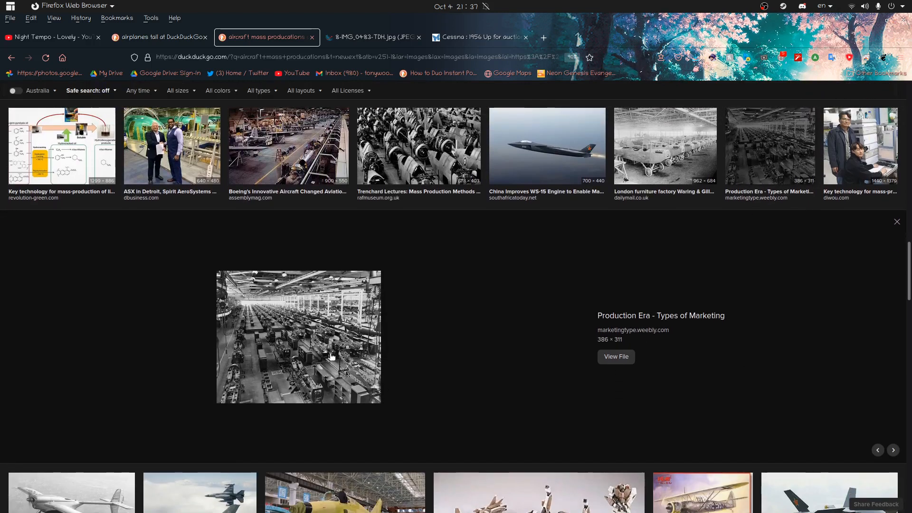
# Step: Open the Production Era factory photo in its own tab and examine the fuselage assembly rows at 400% zoom
pyautogui.click(332, 356)
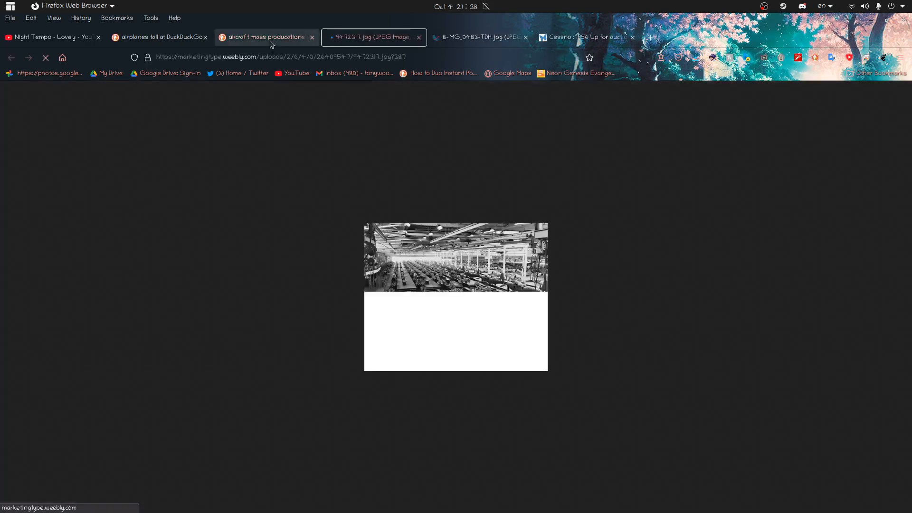
pyautogui.click(271, 38)
pyautogui.click(342, 38)
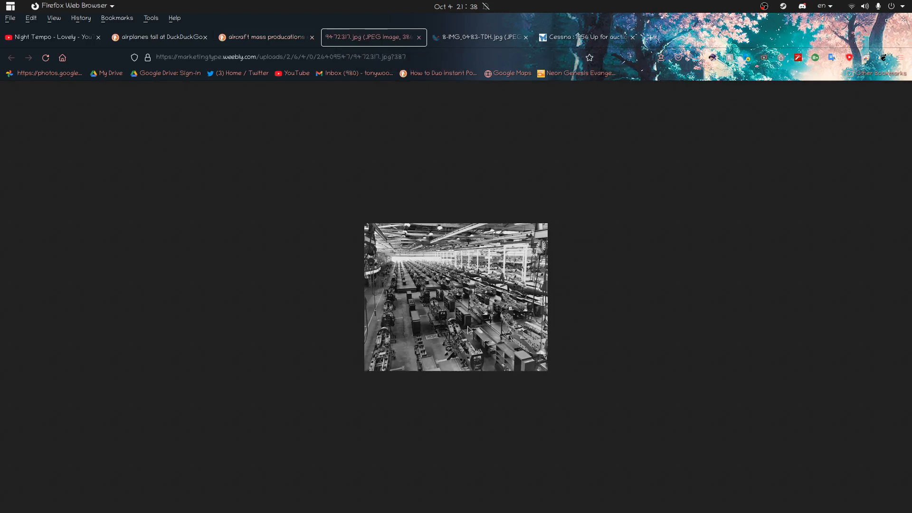
pyautogui.keyDown('ctrl'); pyautogui.scroll(10, 469, 329); pyautogui.keyUp('ctrl')
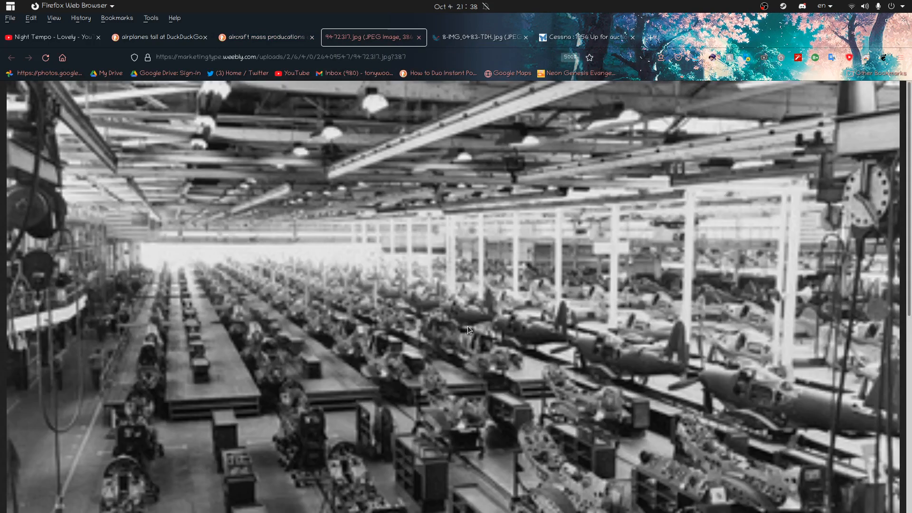
pyautogui.keyDown('ctrl'); pyautogui.scroll(-1, 469, 329); pyautogui.keyUp('ctrl')
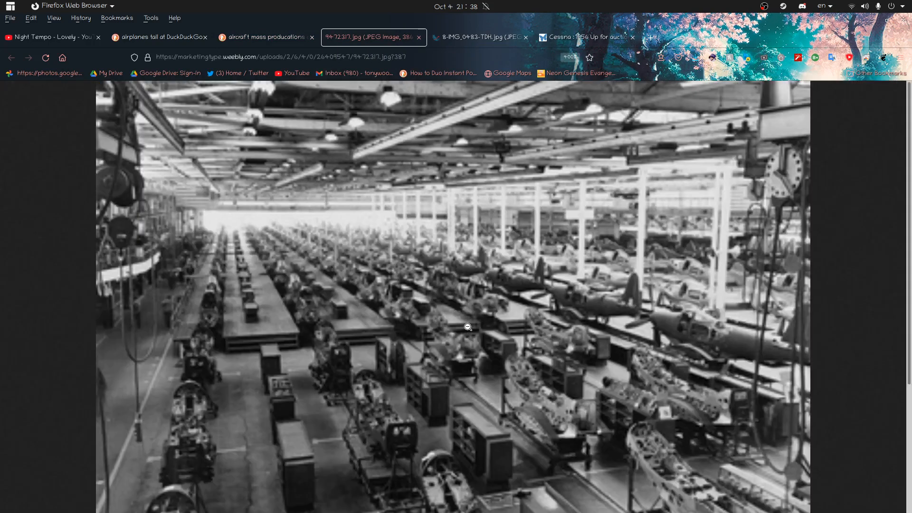
pyautogui.scroll(-3, 467, 328)
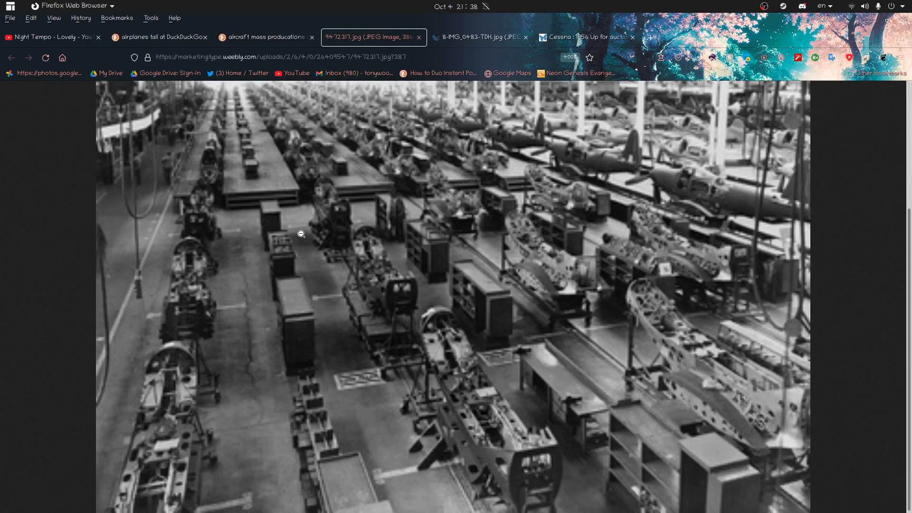
# Step: Return to the aircraft mass production results and preview the P-47 "Thunderbolt" mass production photo
pyautogui.click(266, 37)
pyautogui.scroll(4, 152, 203)
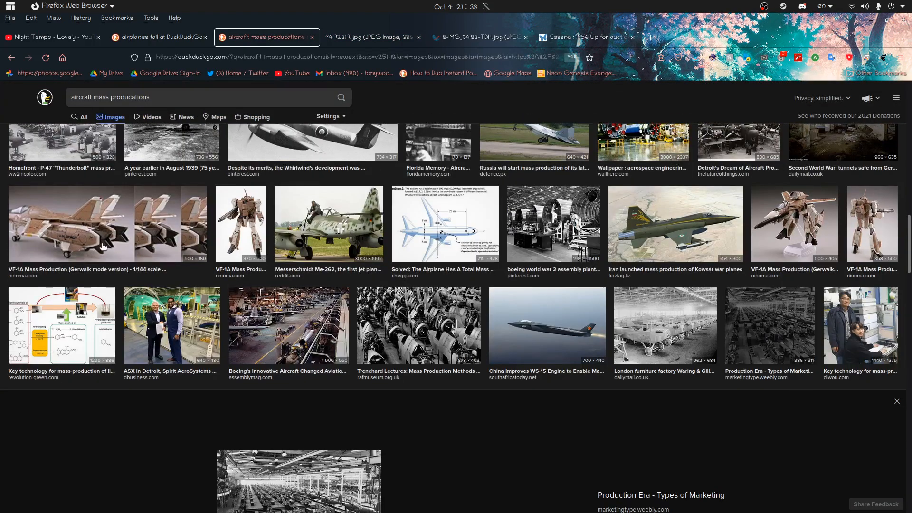
pyautogui.click(99, 238)
pyautogui.scroll(5, 87, 219)
pyautogui.click(76, 351)
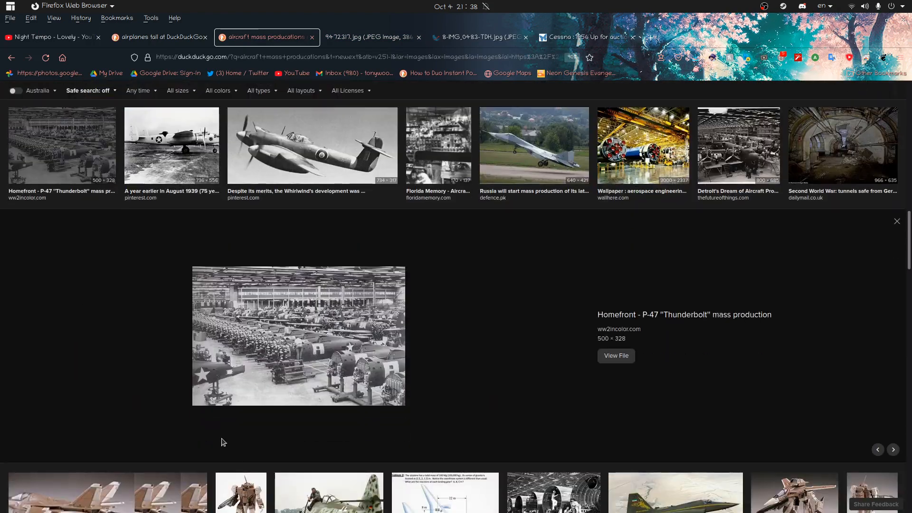
# Step: Look through the earlier production results and preview the "Long Wars and Industrial Mobilization" photo of a worker shaping an aircraft part
pyautogui.scroll(6, 204, 416)
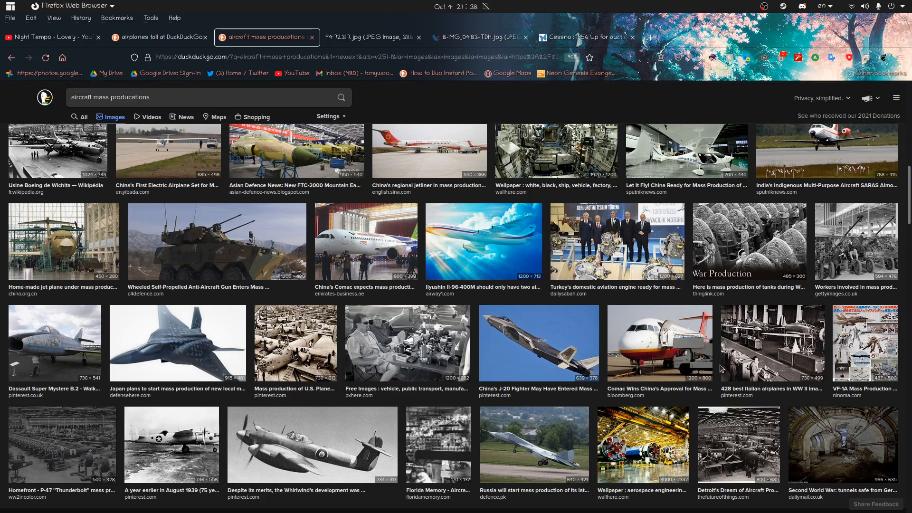
pyautogui.scroll(4, 719, 369)
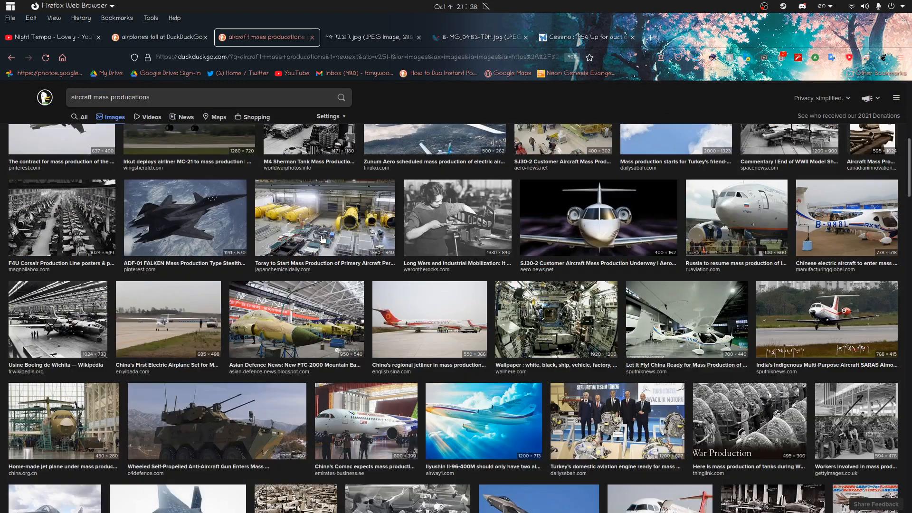
pyautogui.click(440, 223)
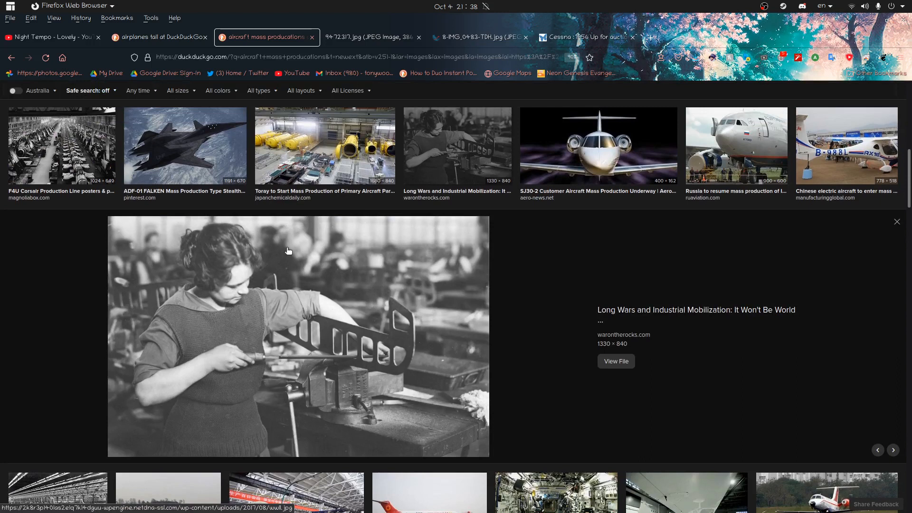
pyautogui.scroll(5, 289, 251)
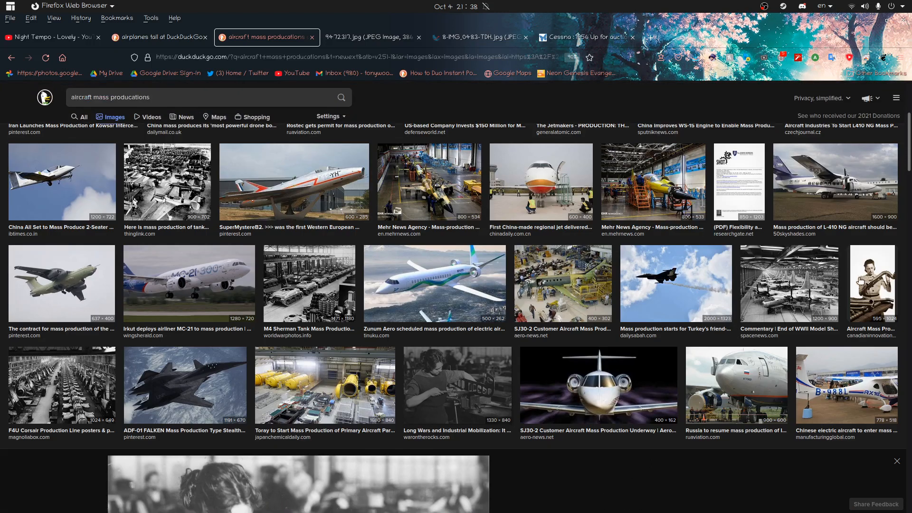
# Step: Preview the SpaceNews bomber factory photo, the World War Two bomber photo and the Dauntless divebombers photo in the aircraft production results
pyautogui.click(811, 285)
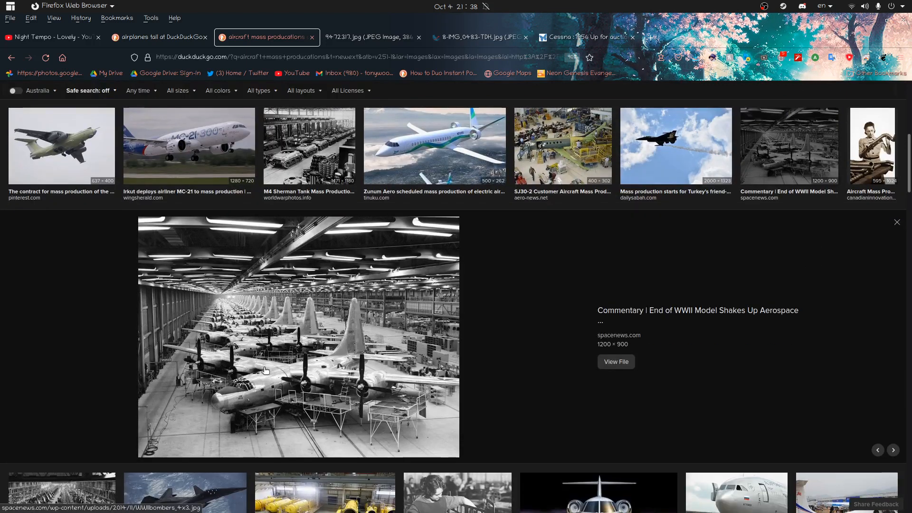
pyautogui.scroll(6, 265, 370)
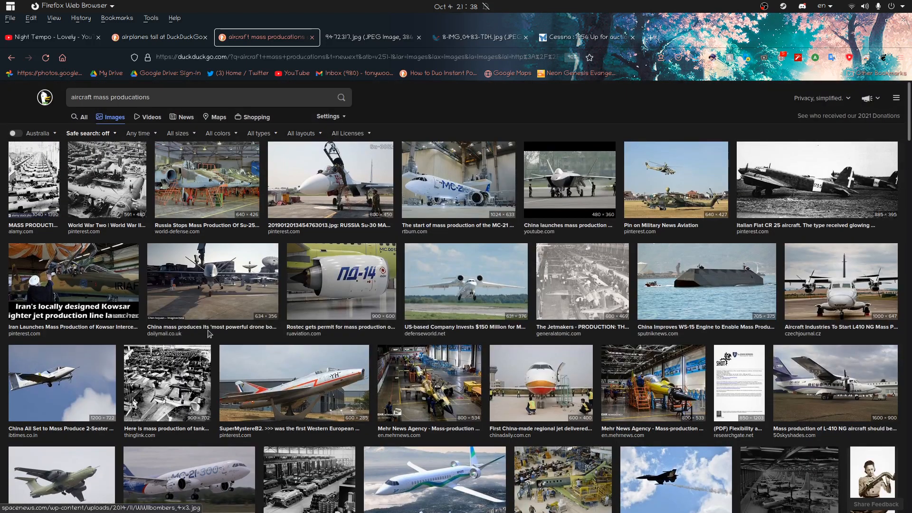
pyautogui.click(218, 199)
pyautogui.click(103, 149)
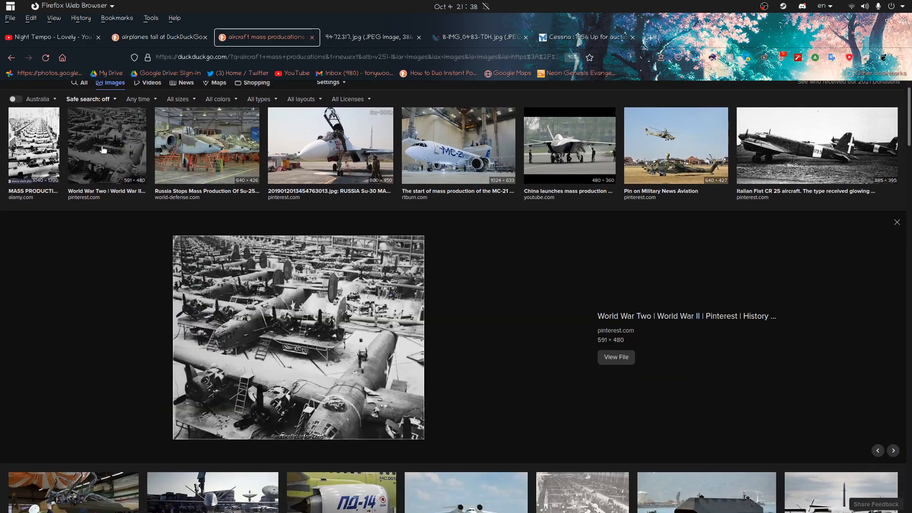
pyautogui.click(16, 147)
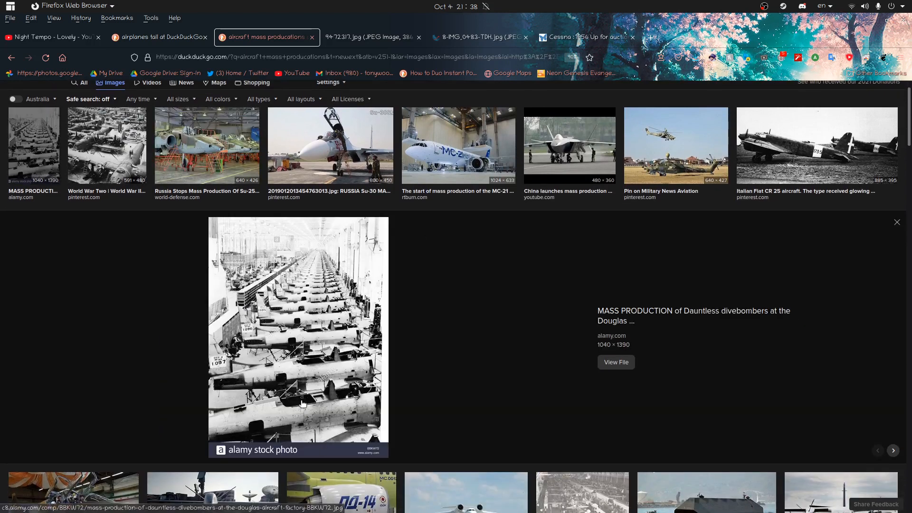
# Step: Switch back to Blender and examine the seam between the wing and the fuselage fairing on the jet's upper side
pyautogui.press('super')
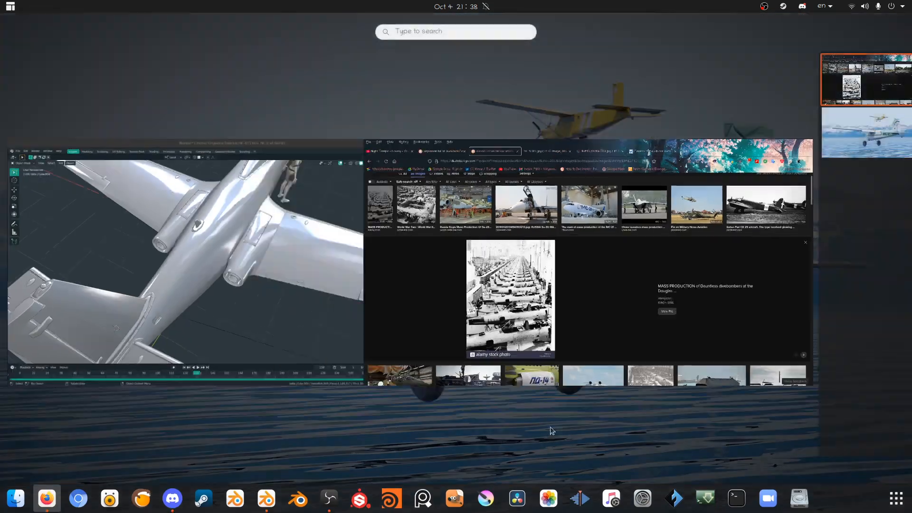
pyautogui.click(370, 275)
pyautogui.click(560, 261)
pyautogui.moveTo(560, 262); pyautogui.dragTo(449, 264, button='middle')
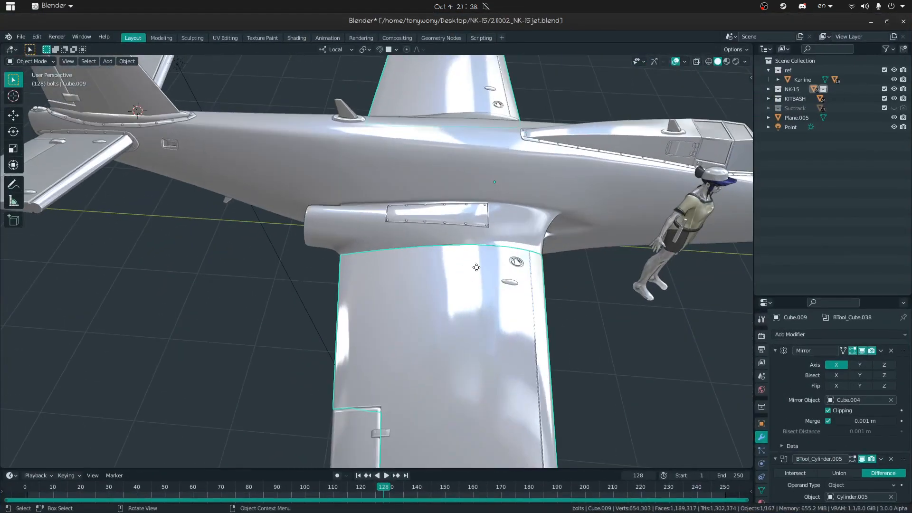
pyautogui.press('g')
pyautogui.rightClick(467, 385)
pyautogui.moveTo(484, 292); pyautogui.dragTo(322, 299, button='middle')
pyautogui.hotkey('ctrl', 'z')
pyautogui.moveTo(637, 218); pyautogui.dragTo(582, 265, button='middle')
pyautogui.hotkey('shift', '`')
pyautogui.press('s')
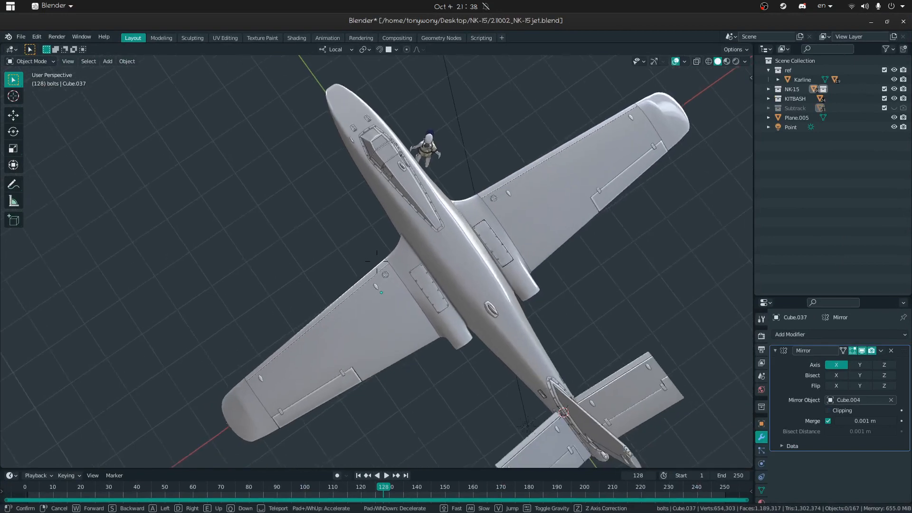
pyautogui.press('w')
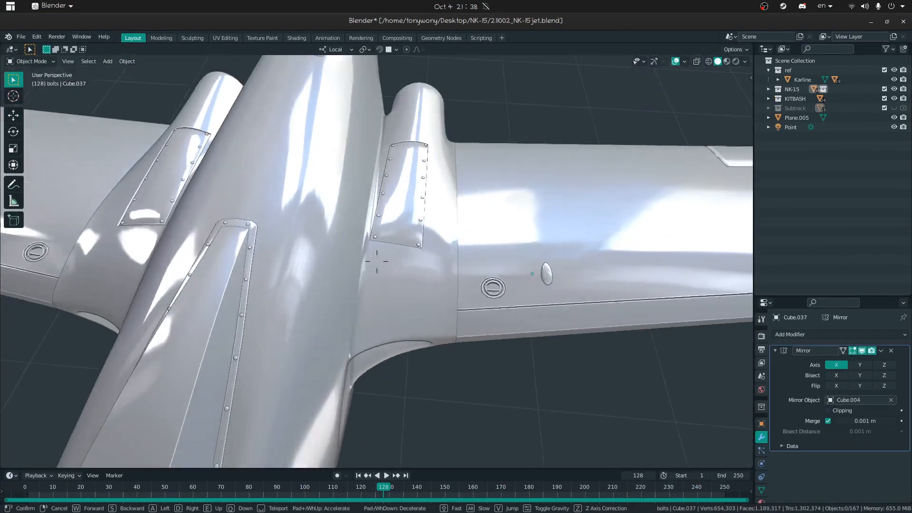
pyautogui.press('w')
pyautogui.click(377, 261)
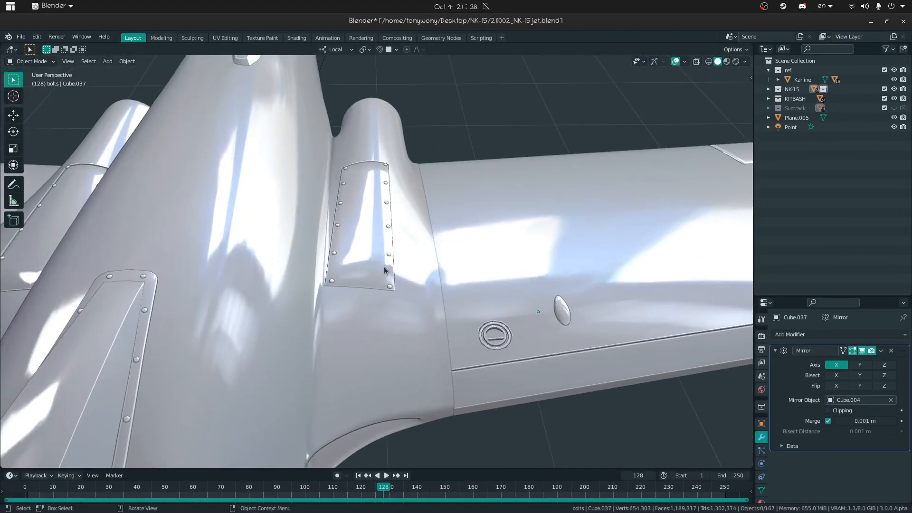
# Step: Make a linked duplicate of a bolt from the nacelle access panel and place it beside the wing-root seam with snapping on
pyautogui.click(454, 353)
pyautogui.moveTo(478, 391); pyautogui.dragTo(420, 362, button='middle')
pyautogui.click(458, 348)
pyautogui.click(398, 308)
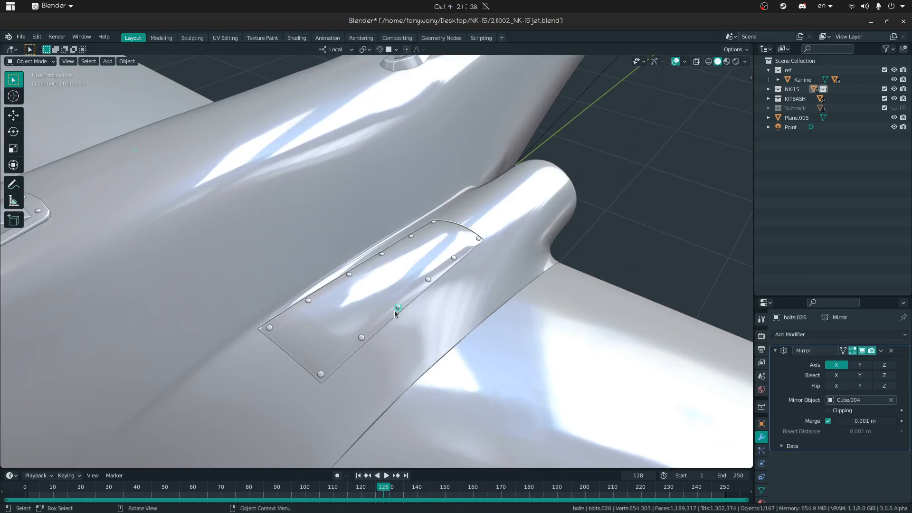
pyautogui.hotkey('alt', 'd')
pyautogui.click(430, 390)
pyautogui.press('g')
pyautogui.press('z')
pyautogui.click(424, 381)
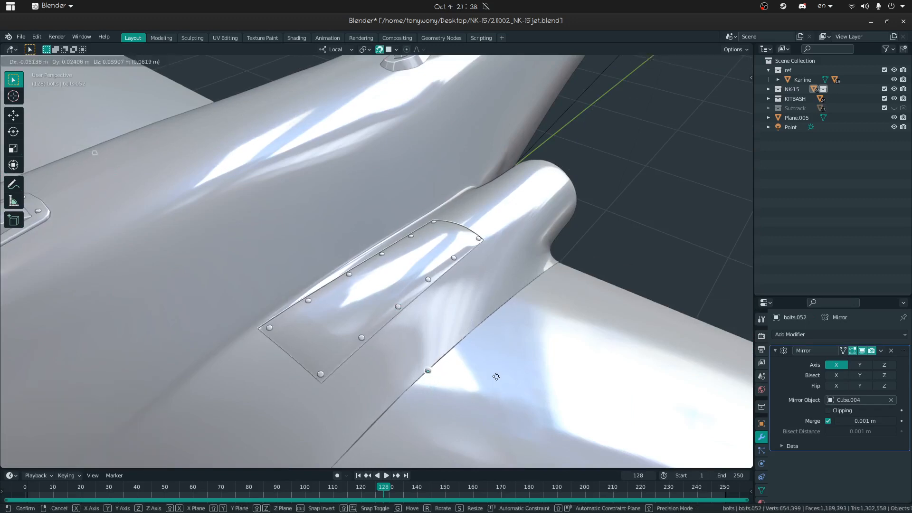
# Step: Shift the duplicated bolt about 0.02 m across the wing's upper surface toward the wing-root seam
pyautogui.hotkey('shift', '`')
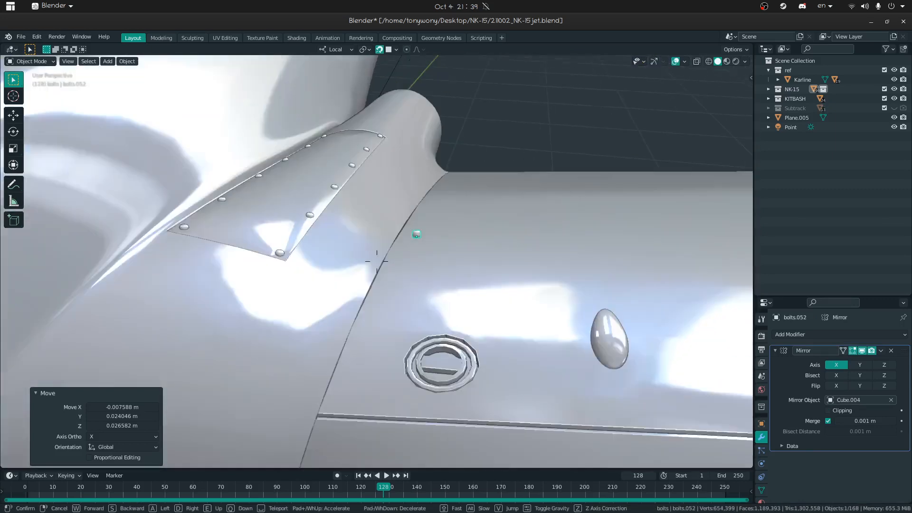
pyautogui.press('w')
pyautogui.click(377, 260)
pyautogui.press('g')
pyautogui.press('z')
pyautogui.rightClick(364, 265)
pyautogui.moveTo(364, 265)
pyautogui.mouseDown(button='middle')
pyautogui.moveTo(390, 221)
pyautogui.moveTo(378, 252)
pyautogui.mouseUp(button='middle')
pyautogui.press('g')
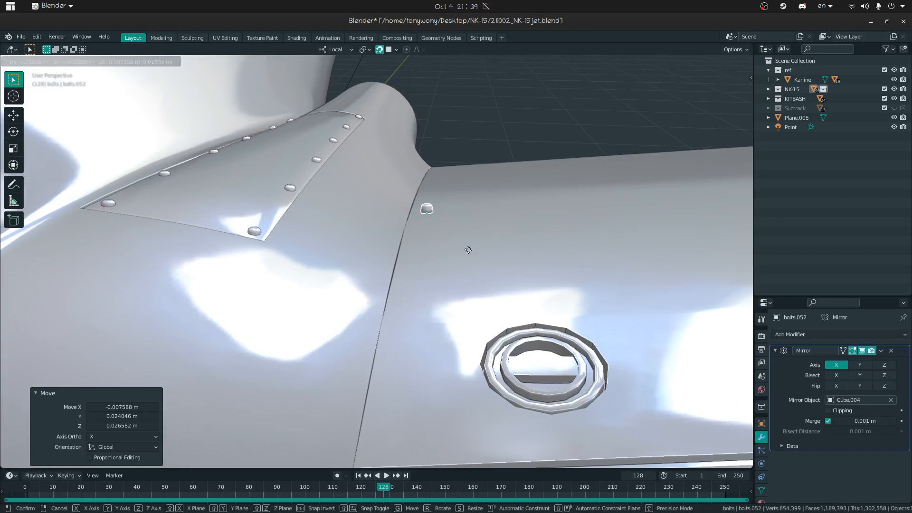
pyautogui.click(468, 249)
# Step: Nudge the bolt about 0.01 m to fine-tune its position beside the wing-root seam
pyautogui.hotkey('shift', '`')
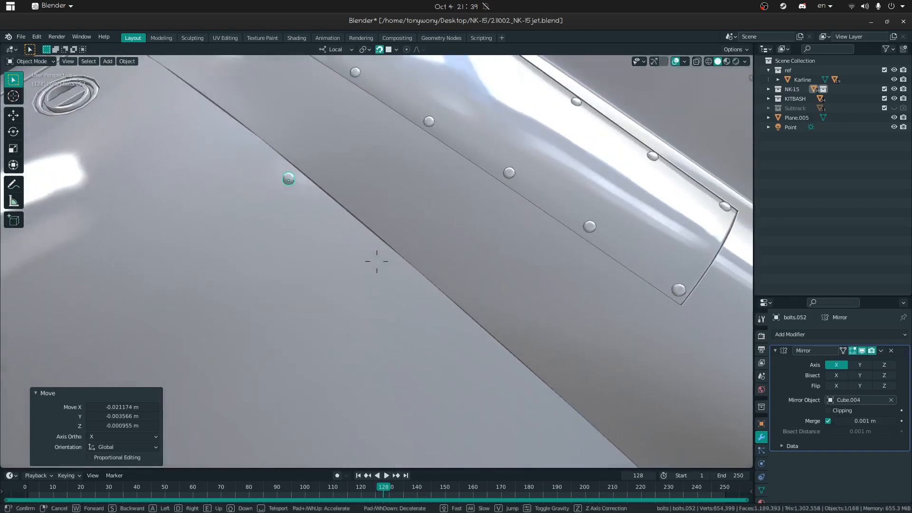
pyautogui.click(377, 260)
pyautogui.press('g')
pyautogui.click(364, 264)
pyautogui.hotkey('shift', '`')
pyautogui.click(376, 261)
# Step: Place a linked duplicate of the bolt about 0.15 m rearward along the seam and repeat the duplication for a third bolt
pyautogui.hotkey('shift', 'd')
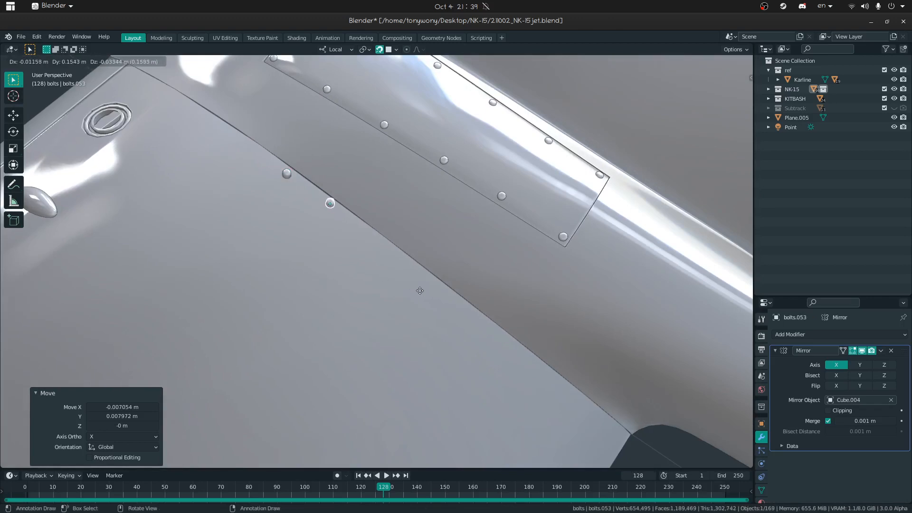
pyautogui.click(420, 290)
pyautogui.hotkey('shift', 'r')
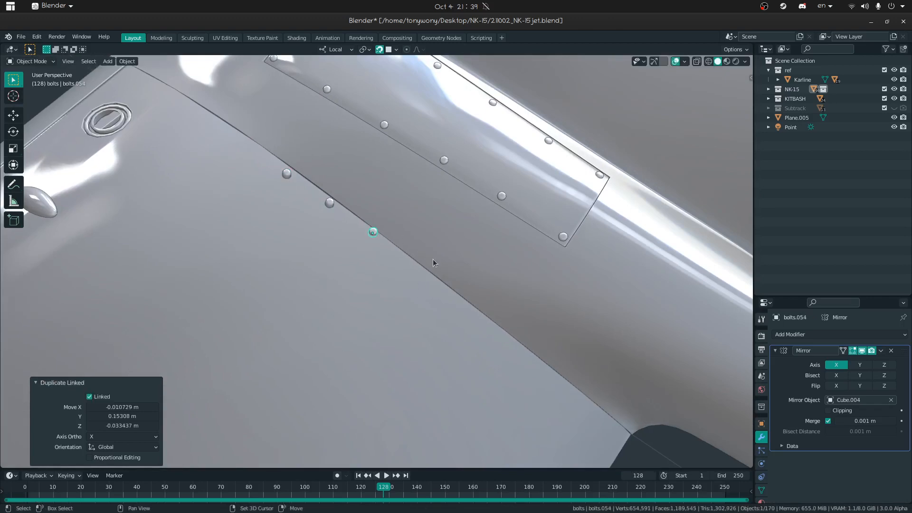
# Step: Move the third bolt about 0.012 m sideways so it lines up closer to the wing-root seam
pyautogui.scroll(-5, 430, 257)
pyautogui.scroll(3, 411, 269)
pyautogui.scroll(5, 412, 270)
pyautogui.hotkey('shift', '`')
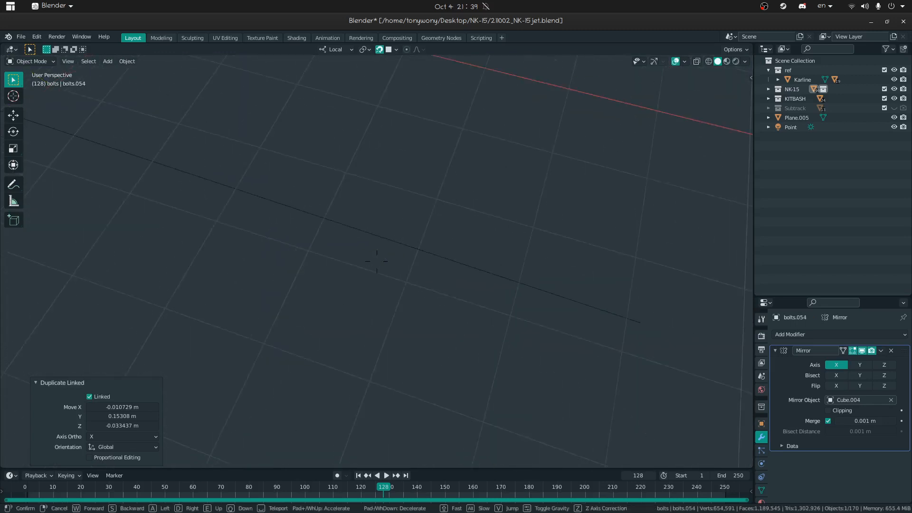
pyautogui.click(376, 261)
pyautogui.press('Home')
pyautogui.hotkey('shift', '`')
pyautogui.press('w')
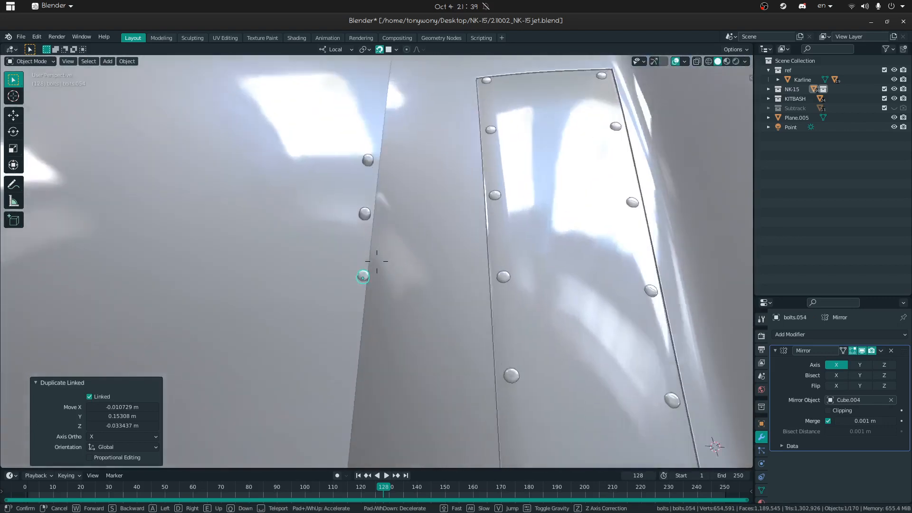
pyautogui.click(379, 277)
pyautogui.press('g')
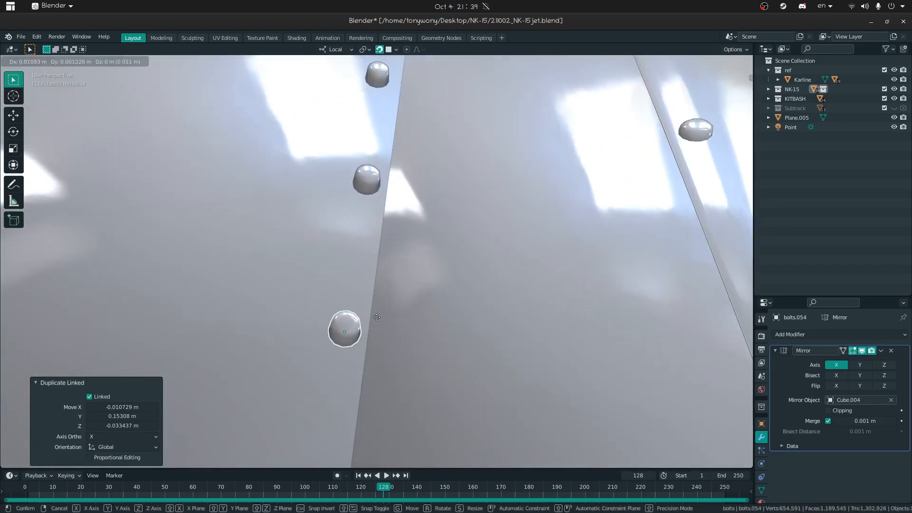
pyautogui.click(375, 310)
pyautogui.hotkey('shift', '`')
pyautogui.click(376, 261)
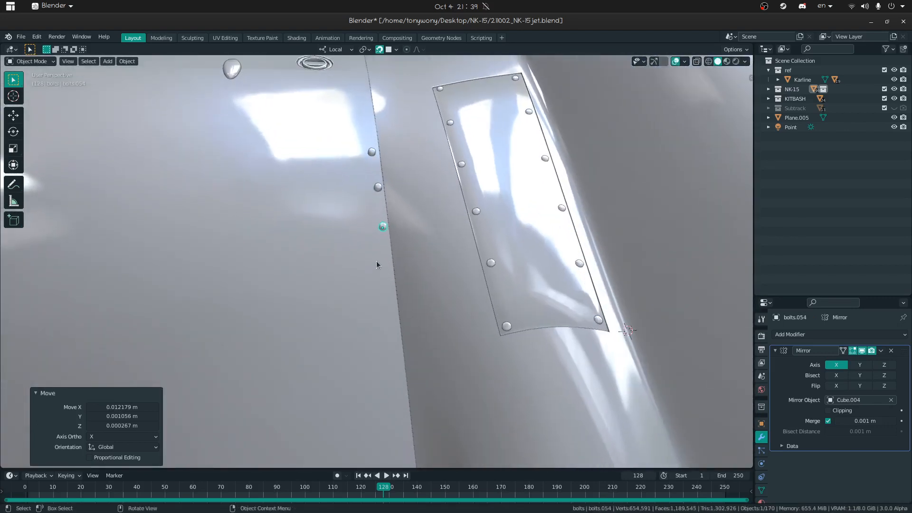
# Step: Add a fourth linked bolt about 0.17 m further along the seam and shift it about 0.02 m to even the spacing
pyautogui.hotkey('shift', 'd')
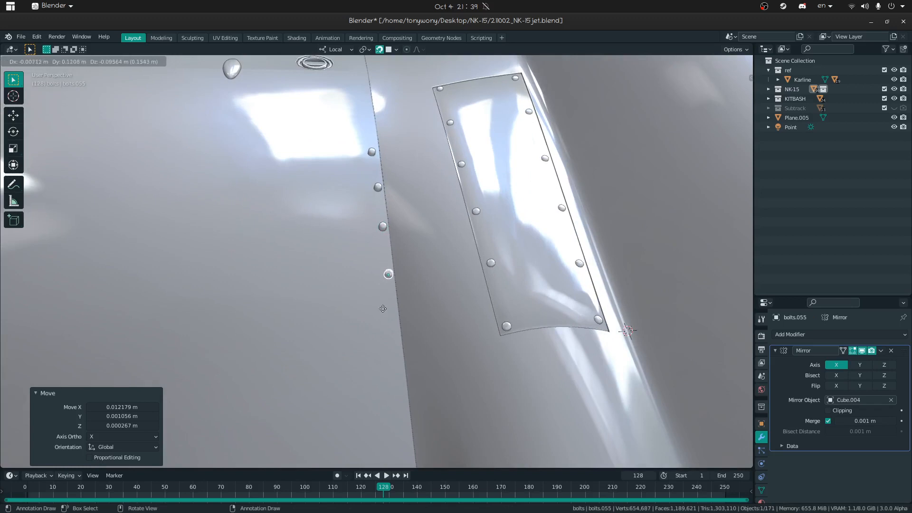
pyautogui.click(383, 315)
pyautogui.hotkey('shift', '`')
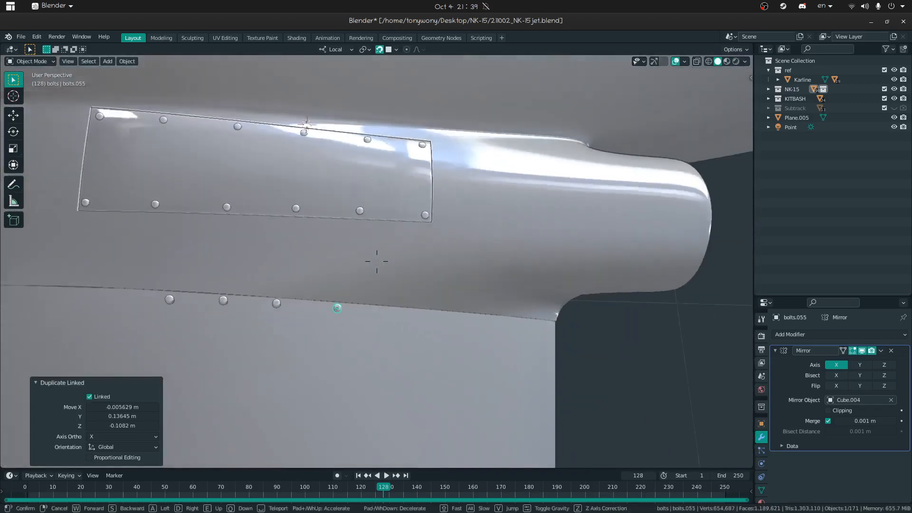
pyautogui.click(376, 261)
pyautogui.press('g')
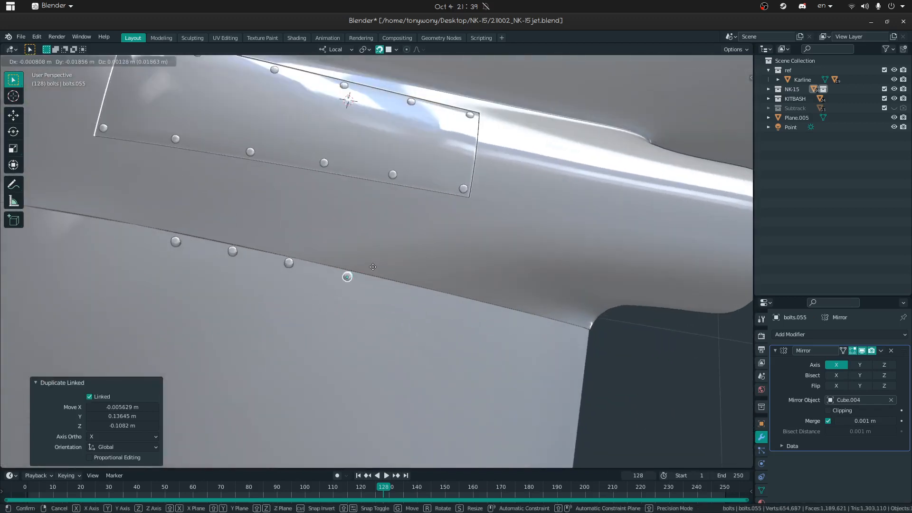
pyautogui.click(372, 267)
# Step: Switch to the browser's Night Tempo video tab and return to Blender
pyautogui.press('super')
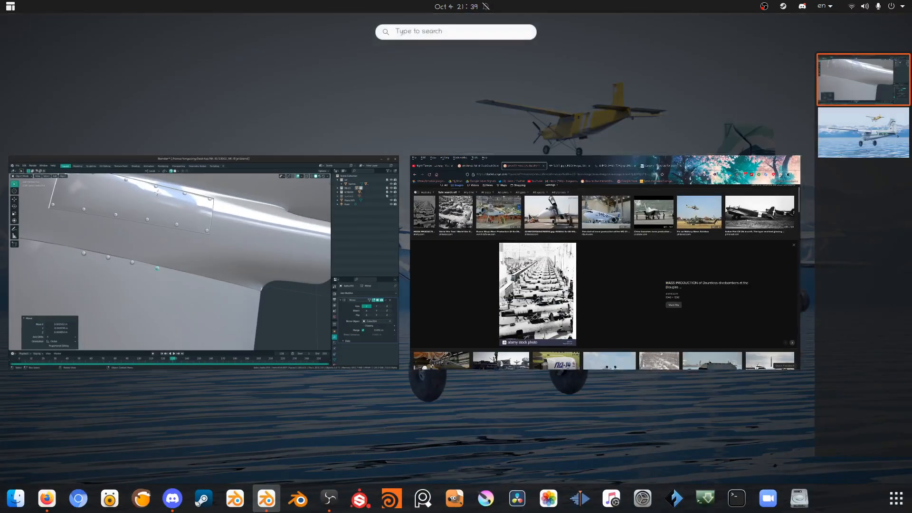
pyautogui.click(529, 216)
pyautogui.click(48, 36)
pyautogui.press('super')
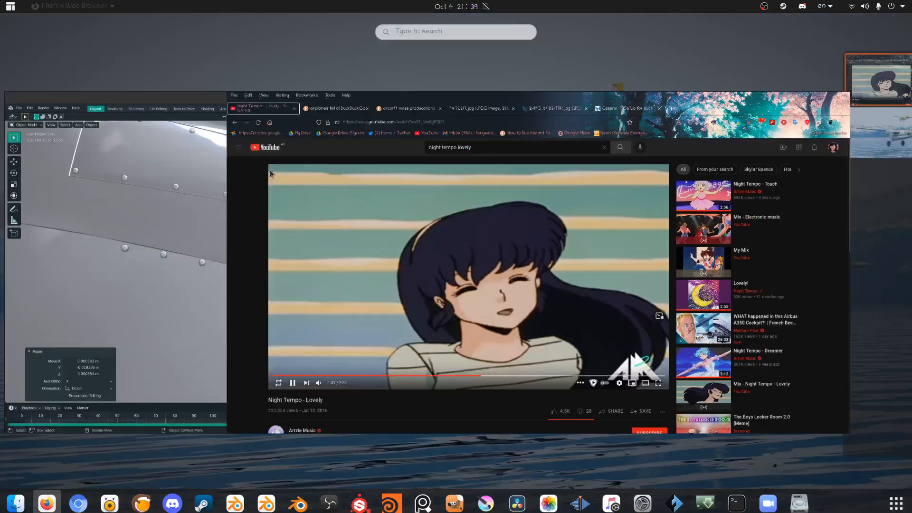
pyautogui.click(75, 212)
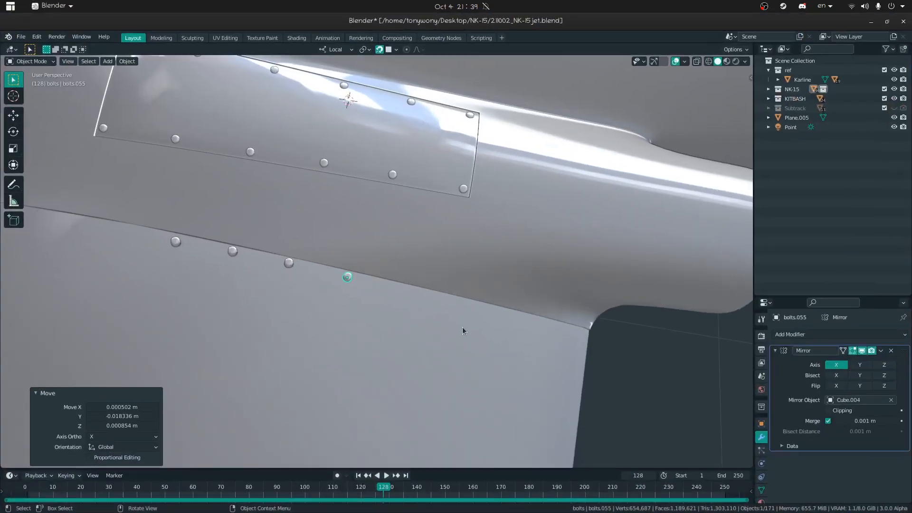
# Step: Continue the bolt row with four more linked duplicates along the upper wing-root seam to the trailing edge
pyautogui.click(348, 277)
pyautogui.hotkey('shift', 'd')
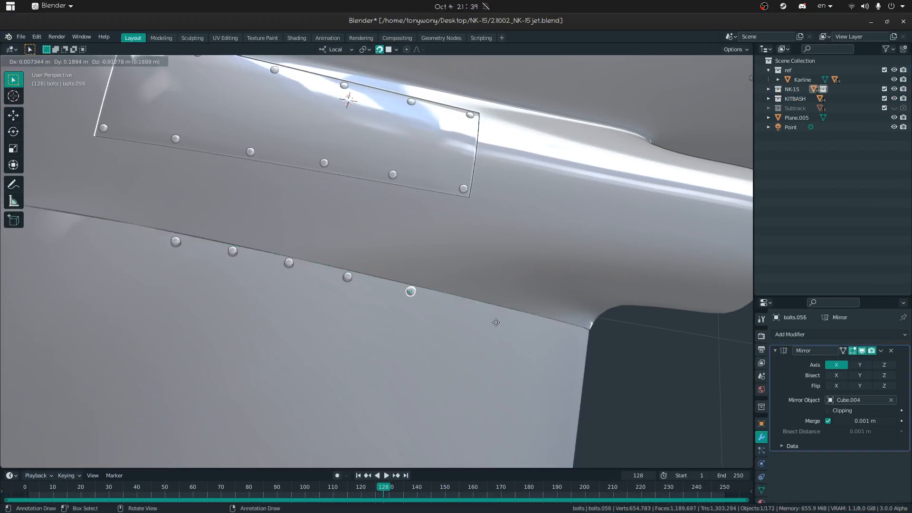
pyautogui.click(494, 323)
pyautogui.hotkey('alt', 'd')
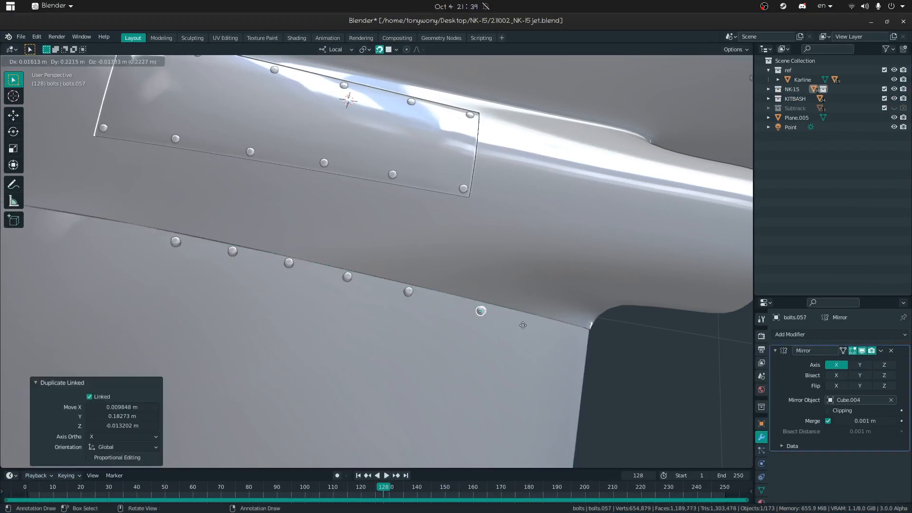
pyautogui.click(508, 320)
pyautogui.hotkey('alt', 'd')
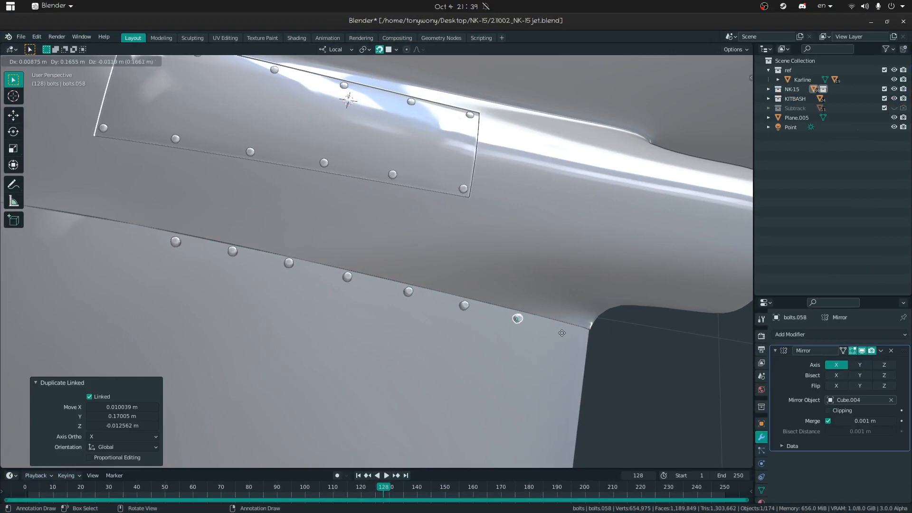
pyautogui.click(562, 336)
pyautogui.hotkey('alt', 'd')
pyautogui.click(617, 347)
# Step: Extend the bolt row forward with four linked duplicates along the upper wing-root seam toward the leading edge
pyautogui.hotkey('alt', 'd')
pyautogui.click(169, 245)
pyautogui.hotkey('alt', 'd')
pyautogui.click(109, 233)
pyautogui.hotkey('shift', '`')
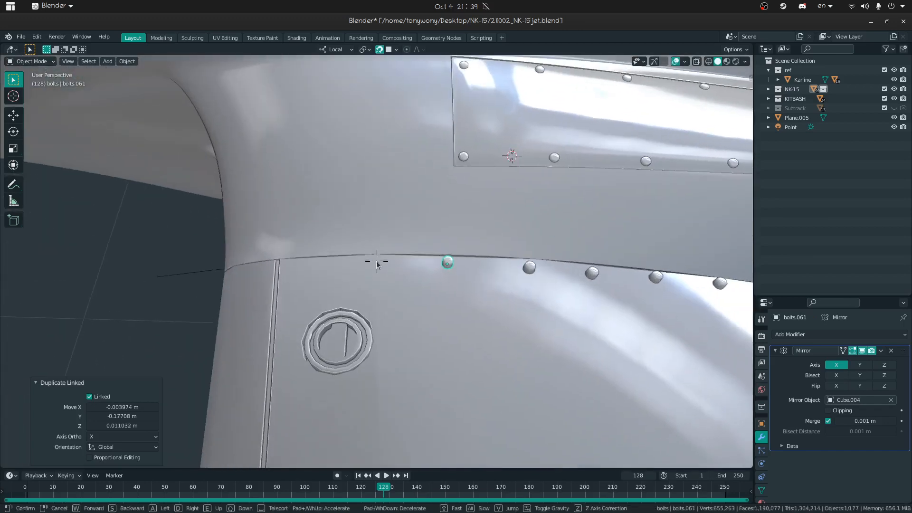
pyautogui.click(376, 261)
pyautogui.hotkey('alt', 'd')
pyautogui.click(353, 267)
pyautogui.hotkey('alt', 'd')
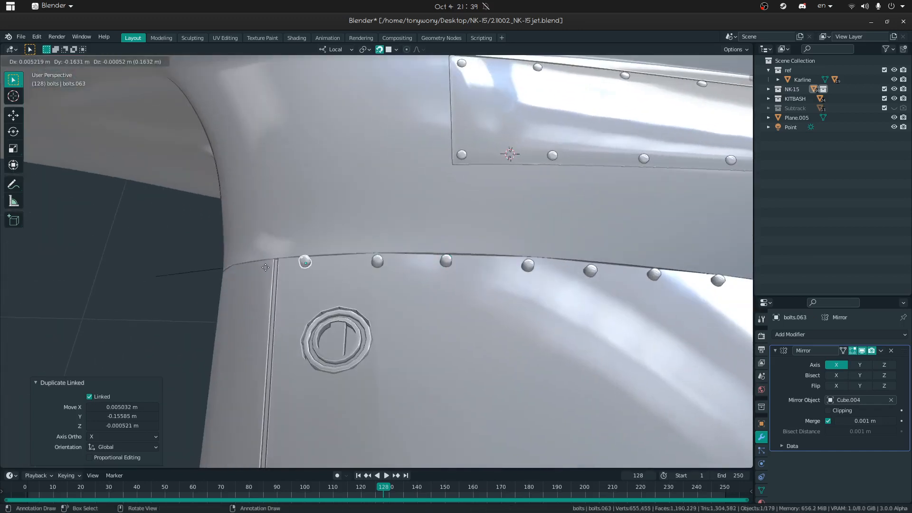
pyautogui.click(274, 267)
# Step: Start an underside row by placing a linked duplicate of the front bolt about 0.18 m away on the lower wing-root seam
pyautogui.moveTo(274, 267); pyautogui.dragTo(307, 257, button='middle')
pyautogui.hotkey('shift', '`')
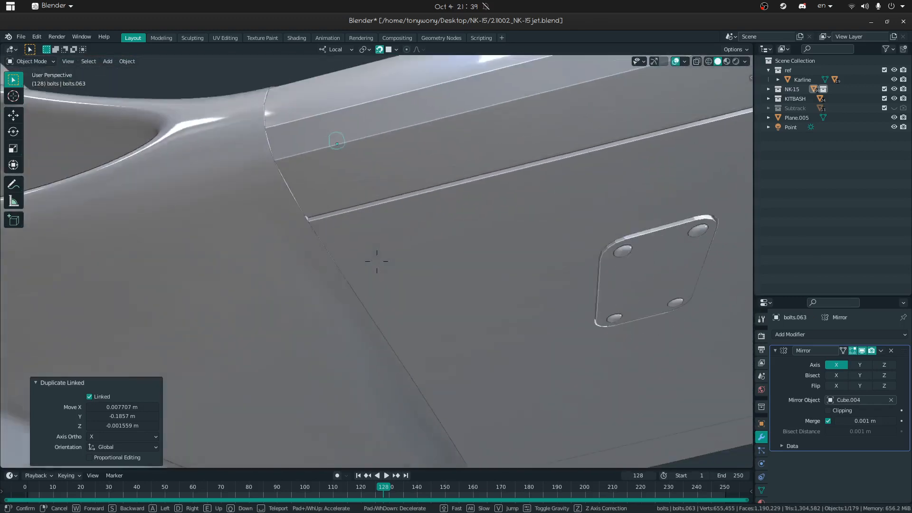
pyautogui.click(376, 260)
pyautogui.hotkey('alt', 'd')
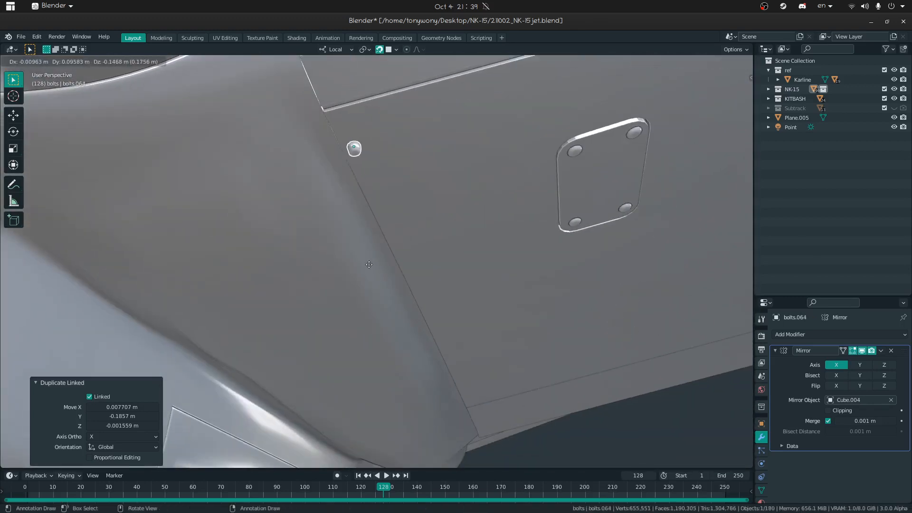
pyautogui.click(372, 265)
# Step: Extend the underside row rearward with five linked duplicate bolts about 0.14 m apart along the lower wing-root seam
pyautogui.hotkey('shift', '`')
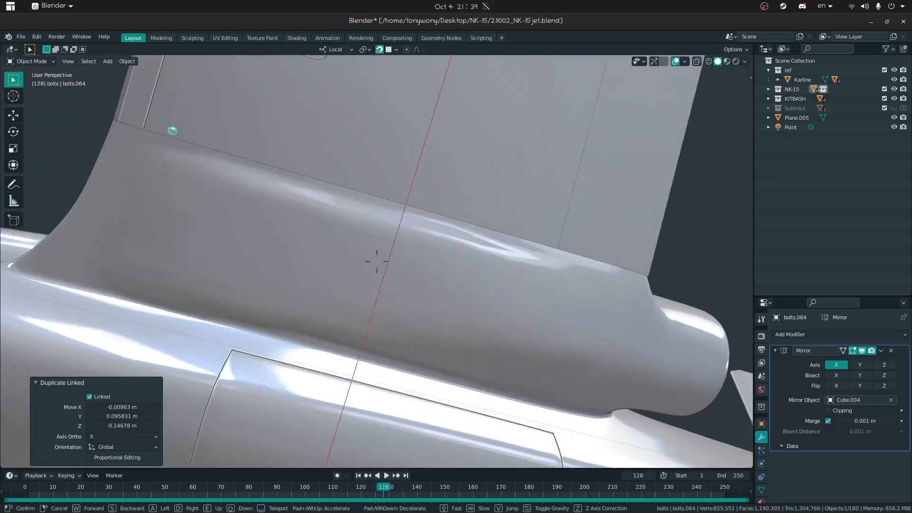
pyautogui.click(377, 261)
pyautogui.hotkey('alt', 'd')
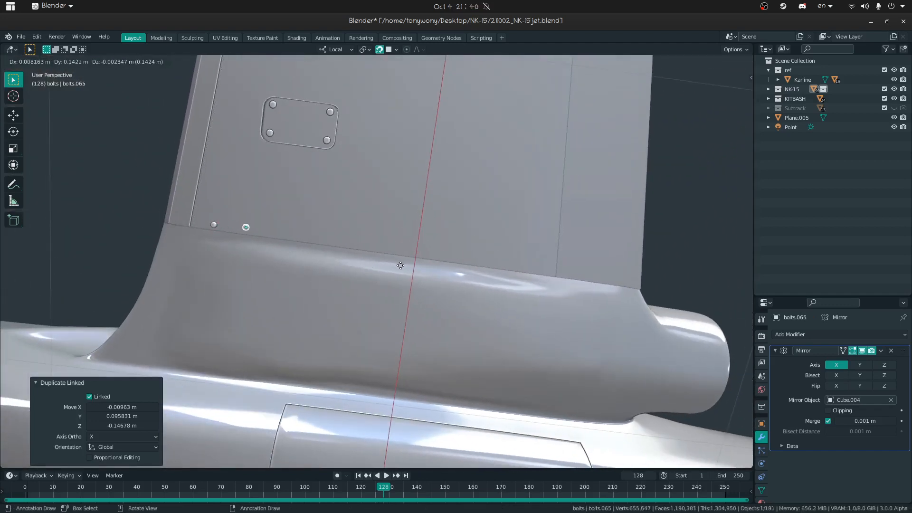
pyautogui.click(398, 267)
pyautogui.hotkey('alt', 'd')
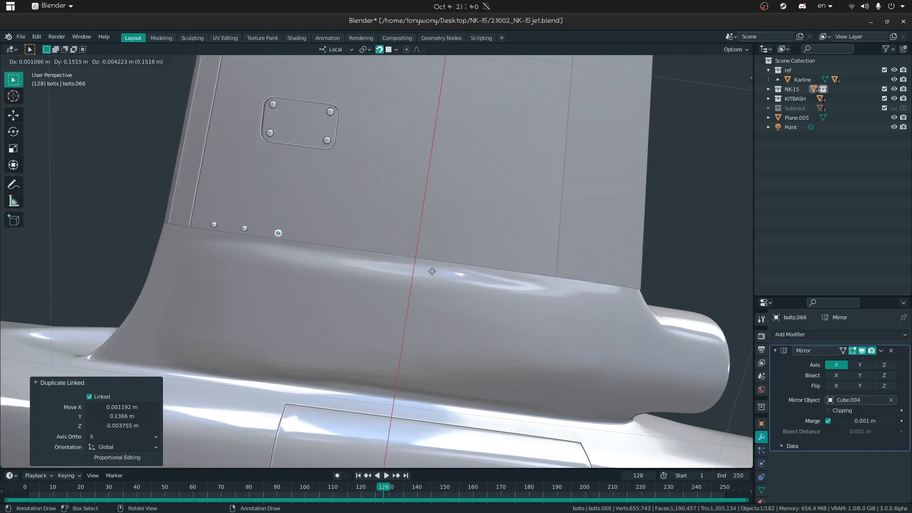
pyautogui.click(433, 271)
pyautogui.hotkey('alt', 'd')
pyautogui.click(469, 276)
pyautogui.hotkey('alt', 'd')
pyautogui.click(508, 283)
pyautogui.hotkey('alt', 'd')
pyautogui.click(540, 286)
# Step: Continue the underside row with five more linked bolts about 0.14 m apart, up to the panel line near the trailing edge
pyautogui.hotkey('alt', 'd')
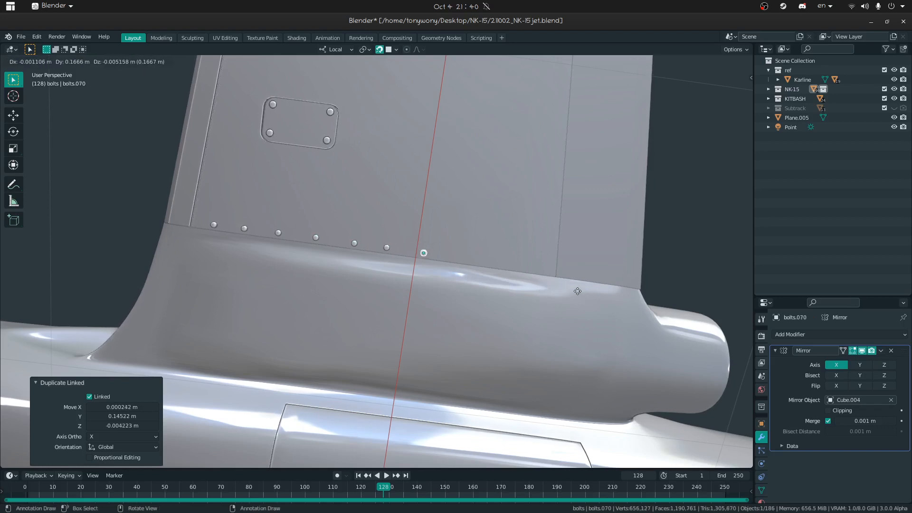
pyautogui.click(576, 290)
pyautogui.hotkey('alt', 'd')
pyautogui.click(602, 292)
pyautogui.hotkey('alt', 'd')
pyautogui.click(635, 292)
pyautogui.hotkey('alt', 'd')
pyautogui.click(665, 298)
pyautogui.hotkey('alt', 'd')
pyautogui.click(697, 302)
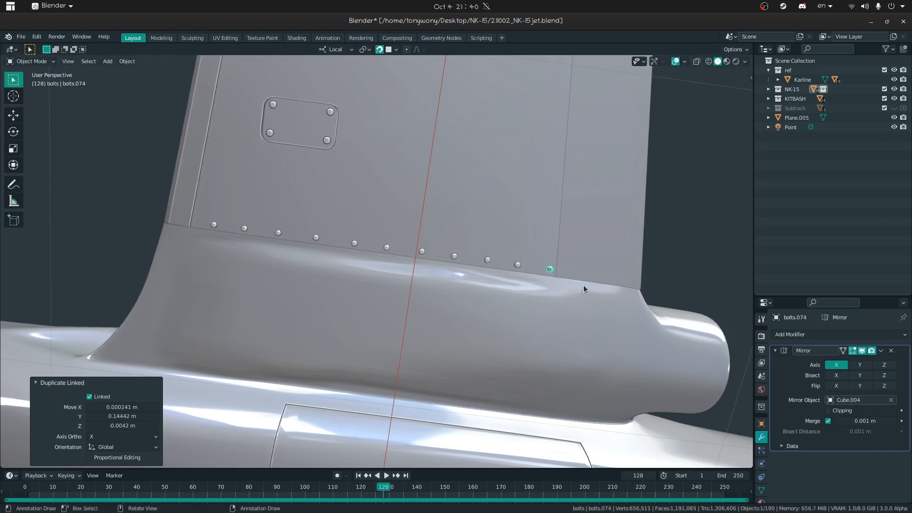
# Step: Select every bolt in the lower and upper wing-root rows, turn off snapping, and move them about -0.012 m along local Z
pyautogui.keyDown('shift'); pyautogui.click(517, 265); pyautogui.keyUp('shift')
pyautogui.keyDown('shift'); pyautogui.click(456, 257); pyautogui.keyUp('shift')
pyautogui.keyDown('shift'); pyautogui.click(415, 252); pyautogui.keyUp('shift')
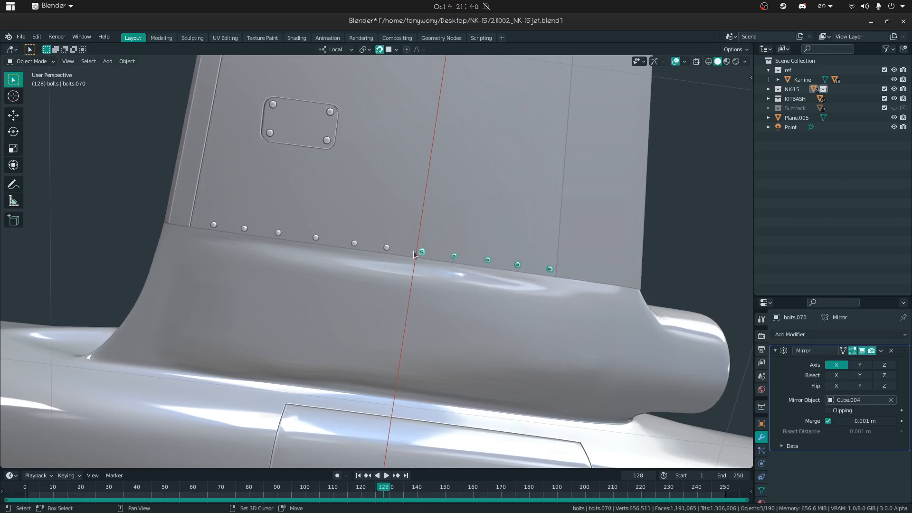
pyautogui.keyDown('shift'); pyautogui.click(353, 244); pyautogui.keyUp('shift')
pyautogui.keyDown('shift'); pyautogui.click(315, 238); pyautogui.keyUp('shift')
pyautogui.keyDown('shift'); pyautogui.click(279, 233); pyautogui.keyUp('shift')
pyautogui.keyDown('shift'); pyautogui.click(241, 228); pyautogui.keyUp('shift')
pyautogui.keyDown('shift'); pyautogui.click(213, 225); pyautogui.keyUp('shift')
pyautogui.hotkey('shift', '`')
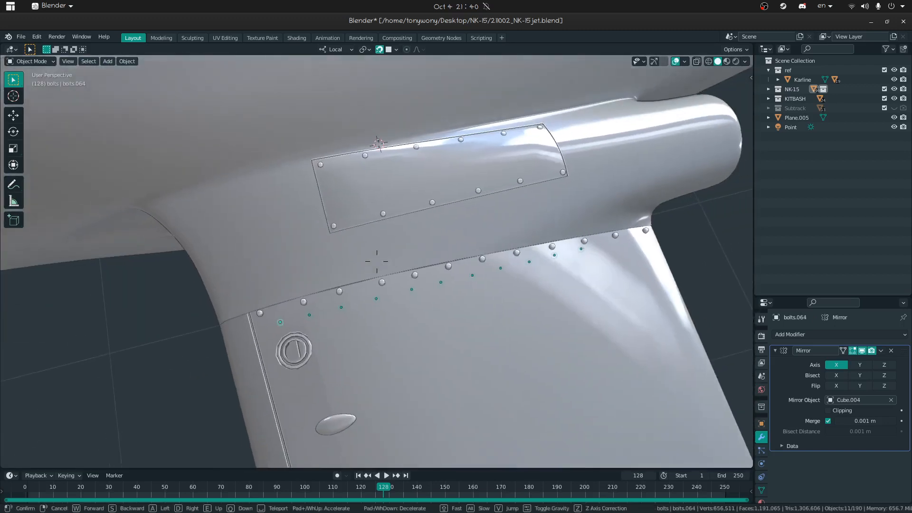
pyautogui.press('Return')
pyautogui.keyDown('shift'); pyautogui.click(271, 261); pyautogui.keyUp('shift')
pyautogui.keyDown('shift'); pyautogui.click(318, 258); pyautogui.keyUp('shift')
pyautogui.keyDown('shift'); pyautogui.click(358, 250); pyautogui.keyUp('shift')
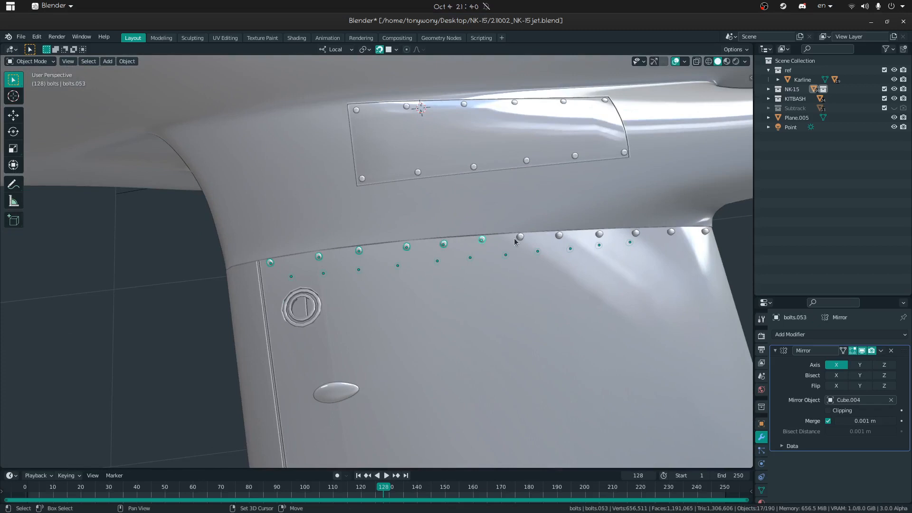
pyautogui.keyDown('shift'); pyautogui.click(559, 235); pyautogui.keyUp('shift')
pyautogui.keyDown('shift'); pyautogui.click(600, 234); pyautogui.keyUp('shift')
pyautogui.keyDown('shift'); pyautogui.click(668, 232); pyautogui.keyUp('shift')
pyautogui.keyDown('shift'); pyautogui.click(701, 231); pyautogui.keyUp('shift')
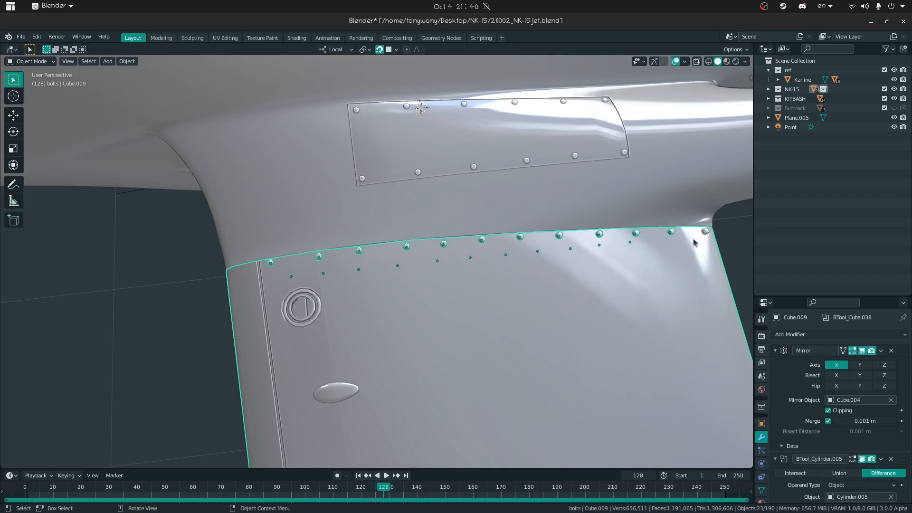
pyautogui.hotkey('ctrl', 'z')
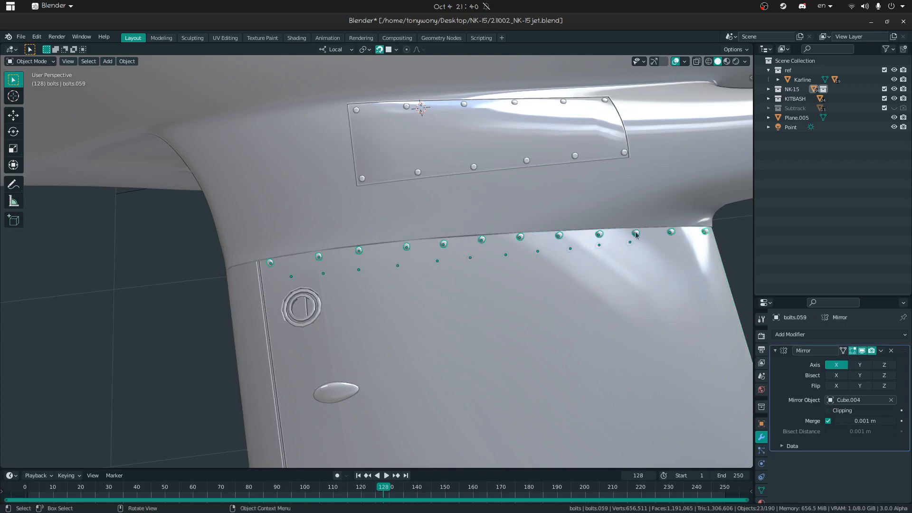
pyautogui.hotkey('shift', 'Tab')
pyautogui.moveTo(635, 234); pyautogui.dragTo(673, 191, button='middle')
pyautogui.press('g')
pyautogui.press('z')
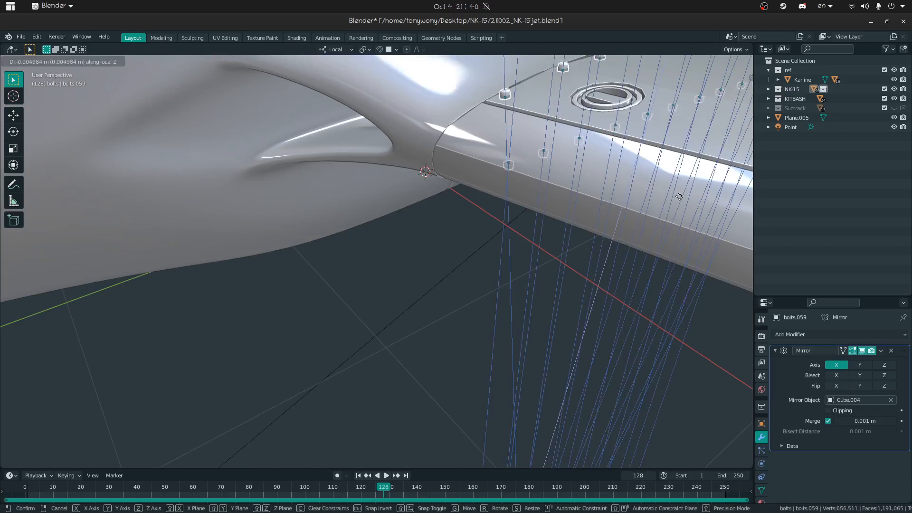
pyautogui.click(682, 199)
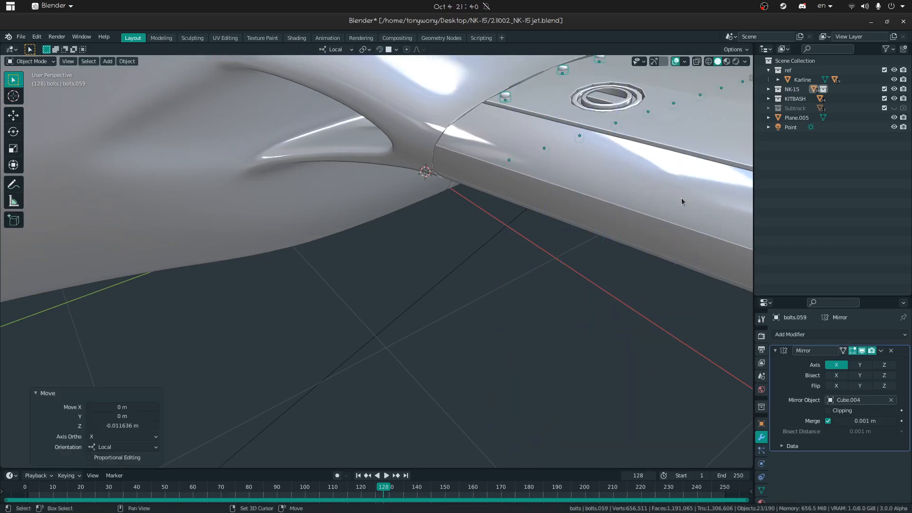
# Step: Sink the selected wing-root bolts about 0.003 m further into the wing along local Z
pyautogui.hotkey('shift', '`')
pyautogui.press('w')
pyautogui.click(377, 261)
pyautogui.press('g')
pyautogui.press('z')
pyautogui.click(537, 230)
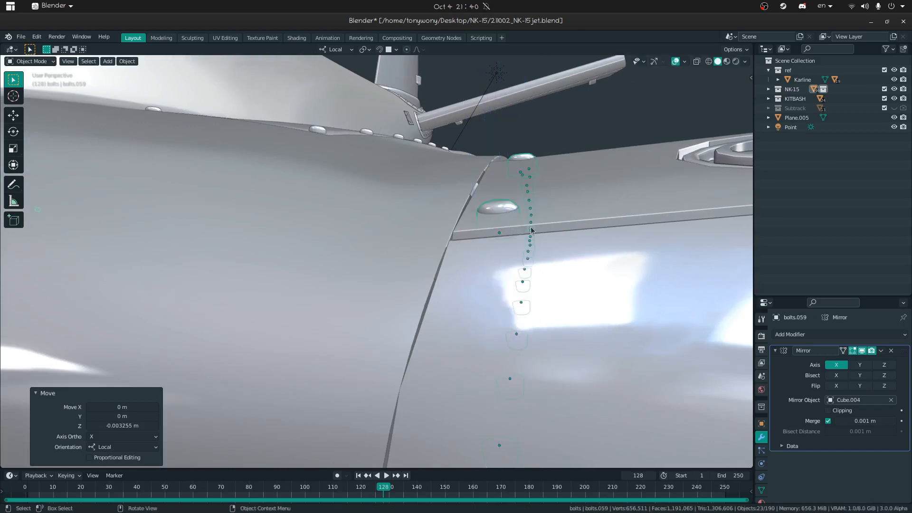
# Step: Examine the jet's wing roots, flaps and underside from several angles
pyautogui.scroll(-10, 375, 258)
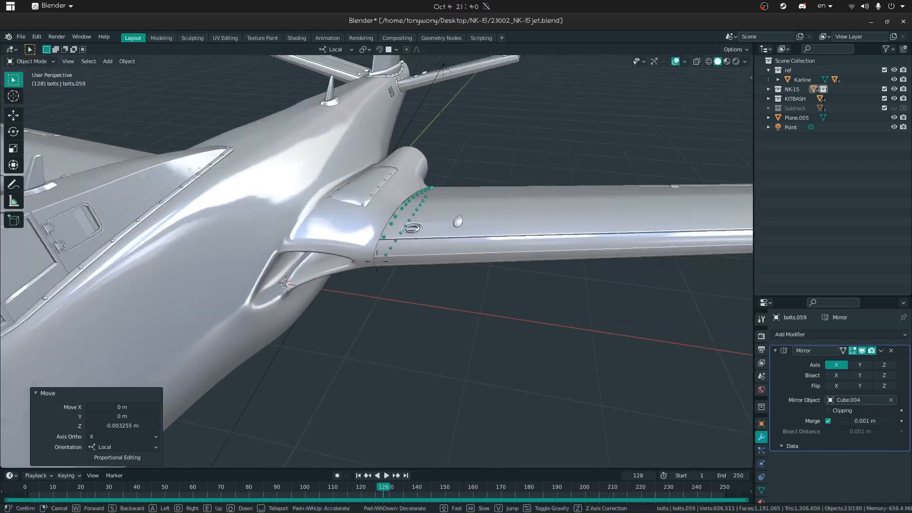
pyautogui.moveTo(399, 319); pyautogui.dragTo(375, 264, button='middle')
pyautogui.click(319, 216)
pyautogui.moveTo(319, 216); pyautogui.dragTo(662, 219, button='middle')
pyautogui.moveTo(338, 306); pyautogui.dragTo(690, 369, button='middle')
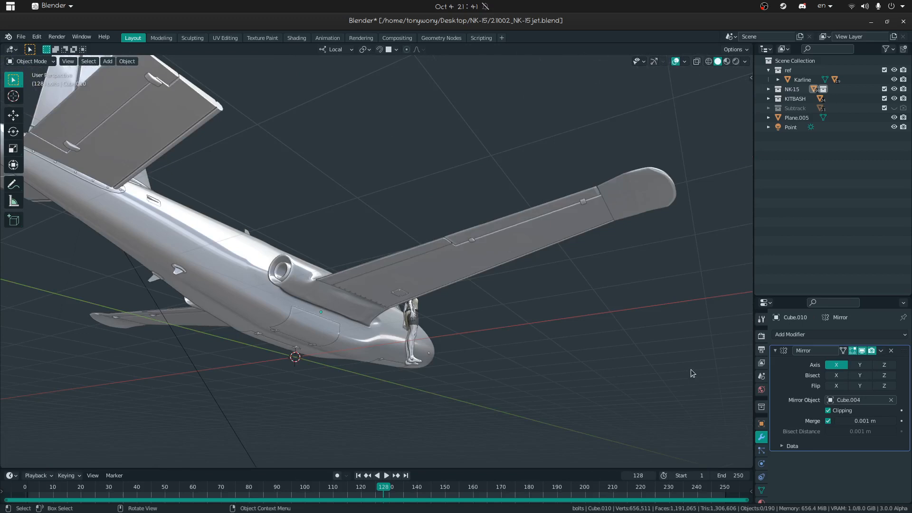
pyautogui.moveTo(349, 270); pyautogui.dragTo(402, 218, button='middle')
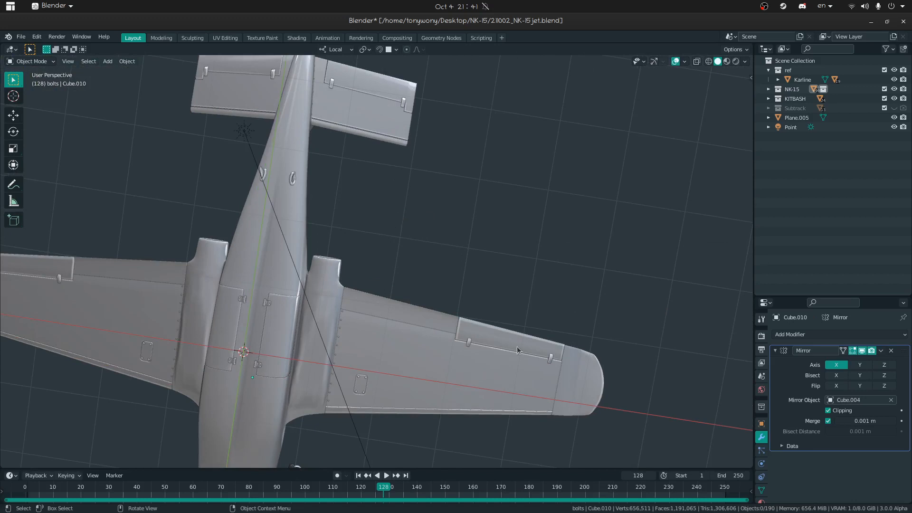
# Step: Switch to Firefox and search for "airplane wing flap mechanism" in the tab holding the aircraft factory photo
pyautogui.press('super')
pyautogui.click(546, 238)
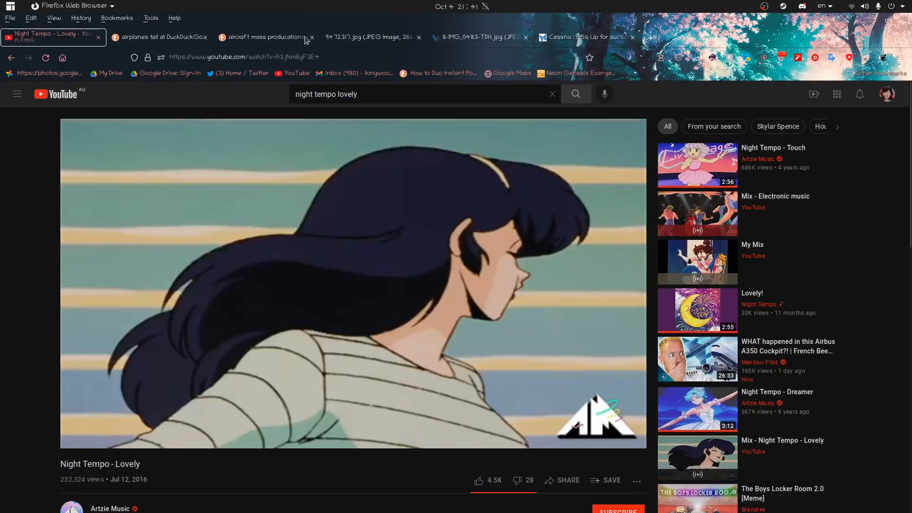
pyautogui.click(390, 32)
pyautogui.click(332, 58)
pyautogui.press('BackSpace')
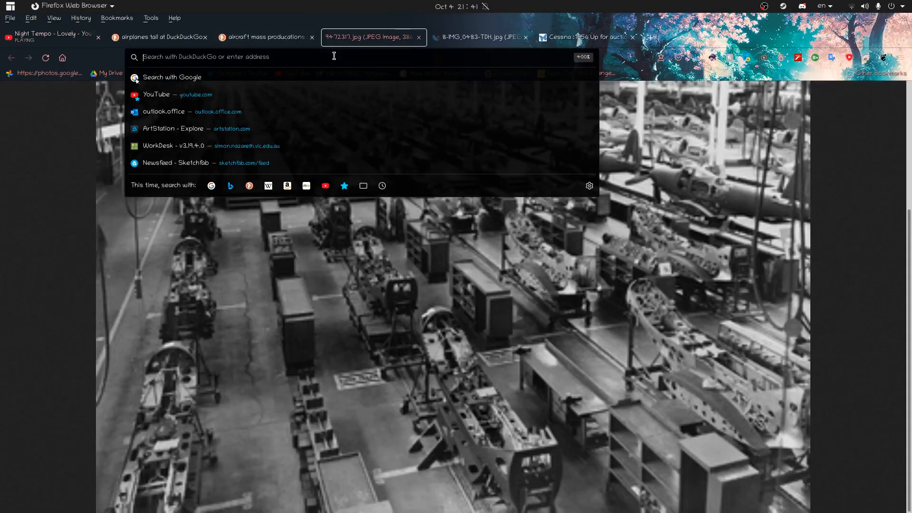
pyautogui.write('airplane flap')
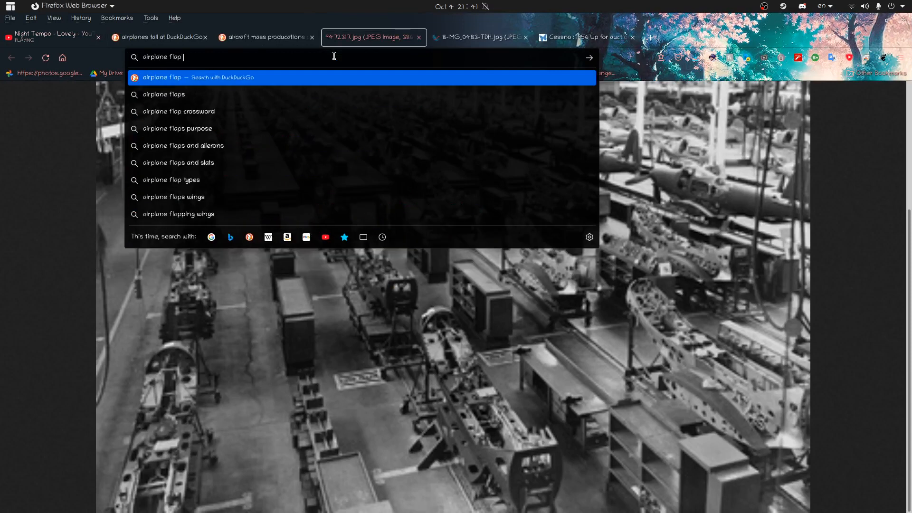
pyautogui.write(' me')
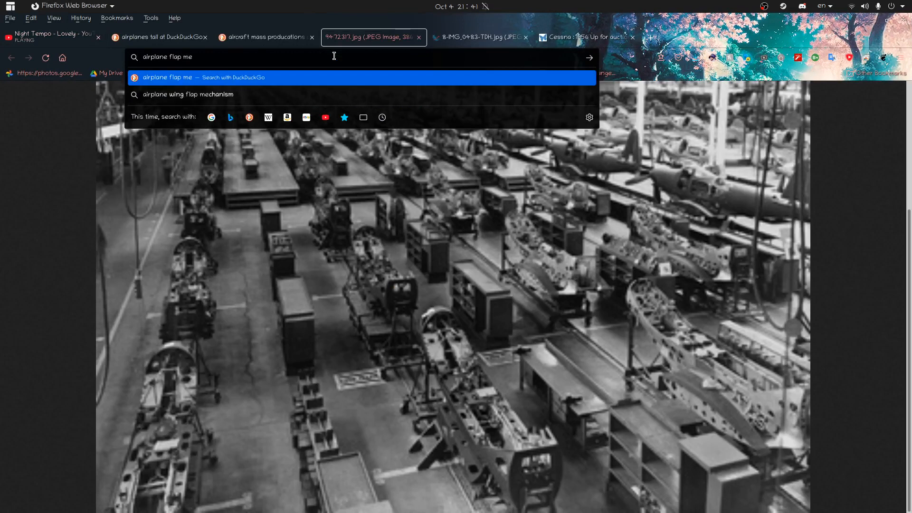
pyautogui.click(285, 93)
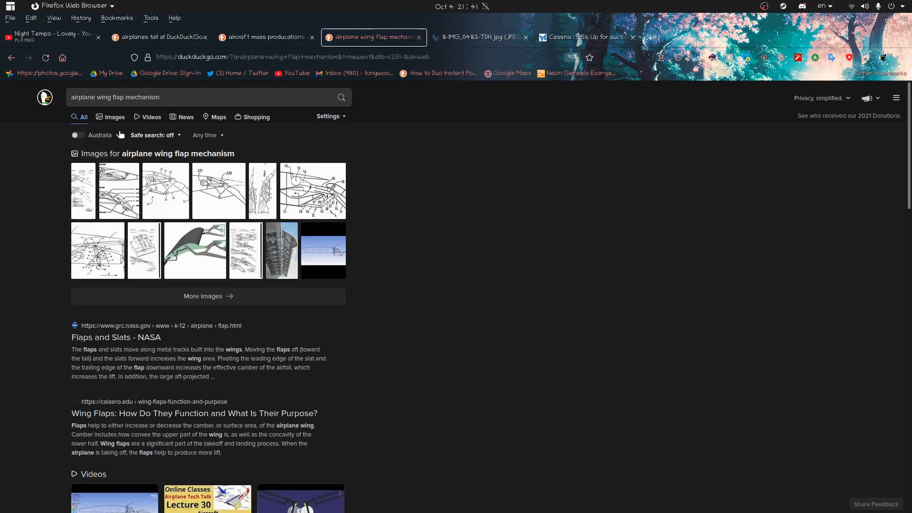
# Step: View the flap drawings of patents US7945425 and US7600718, and pause the Night Tempo video in its tab
pyautogui.click(163, 180)
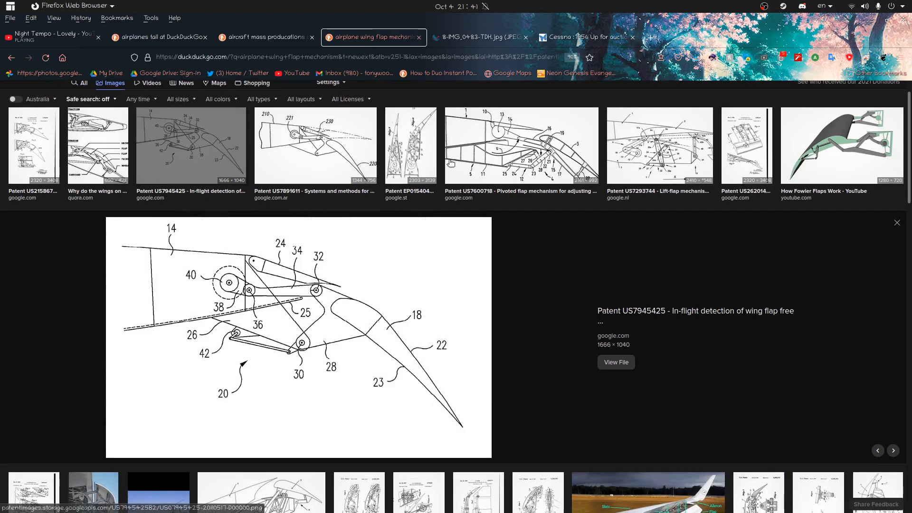
pyautogui.click(502, 150)
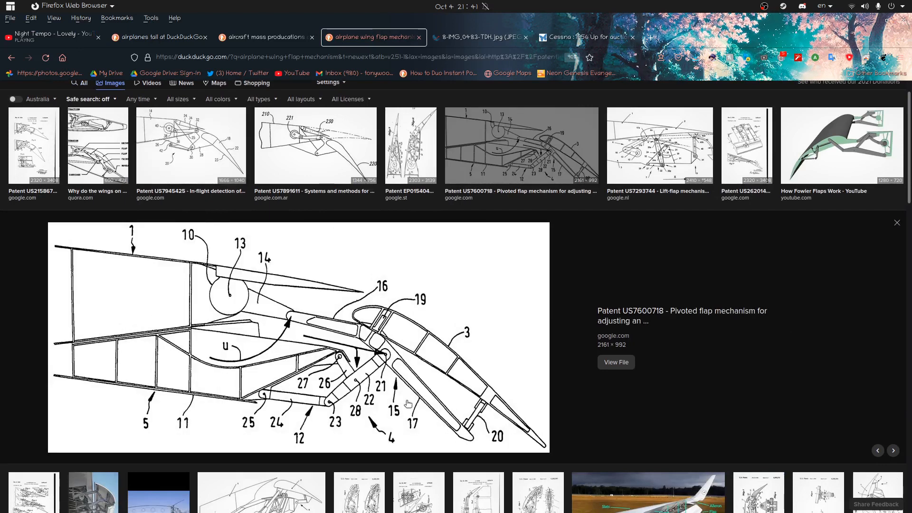
pyautogui.click(48, 36)
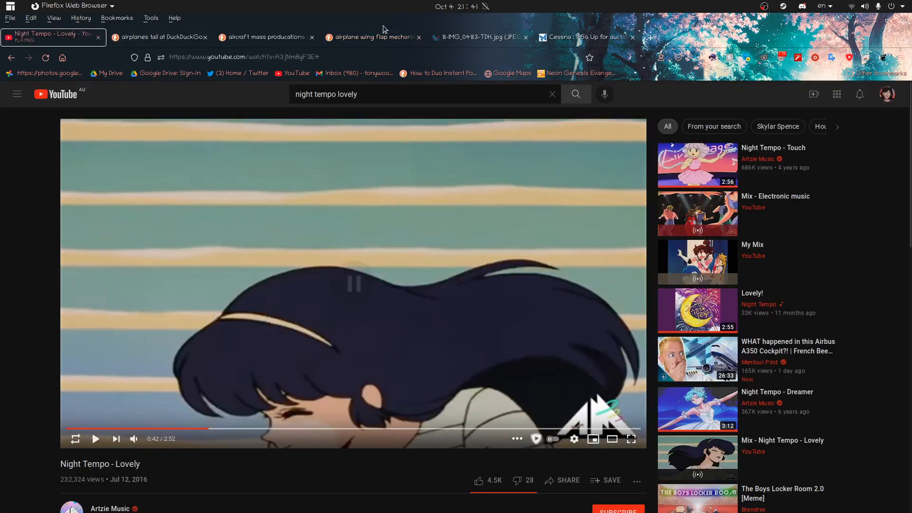
pyautogui.click(370, 37)
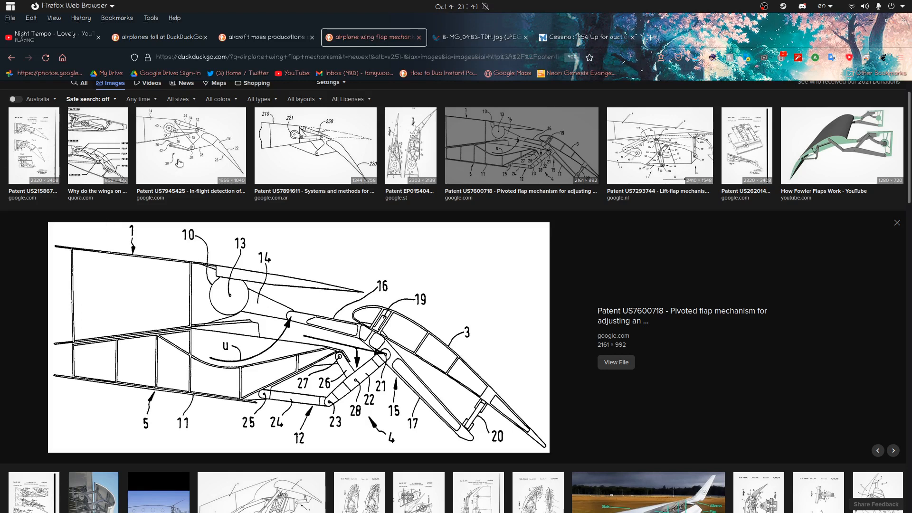
# Step: Browse the flap mechanism image results, previewing the Boeing 787 vs Airbus 320 diagram and the hooked-track mechanism synthesis
pyautogui.scroll(-5, 254, 247)
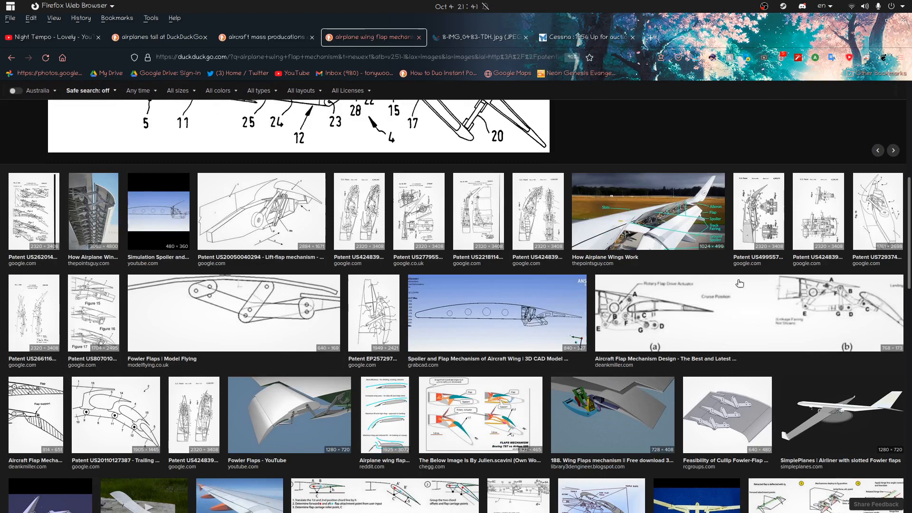
pyautogui.scroll(-3, 704, 284)
pyautogui.click(461, 289)
pyautogui.scroll(-6, 189, 265)
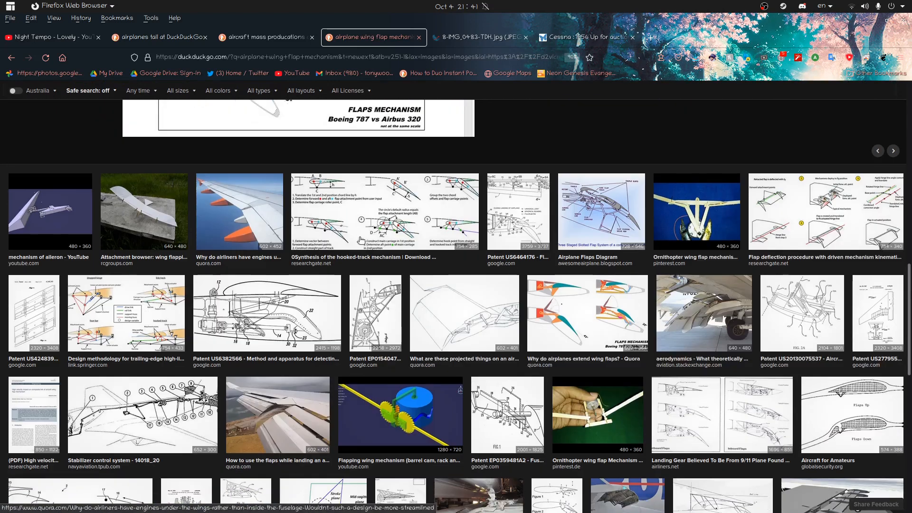
pyautogui.click(361, 240)
pyautogui.scroll(-5, 269, 285)
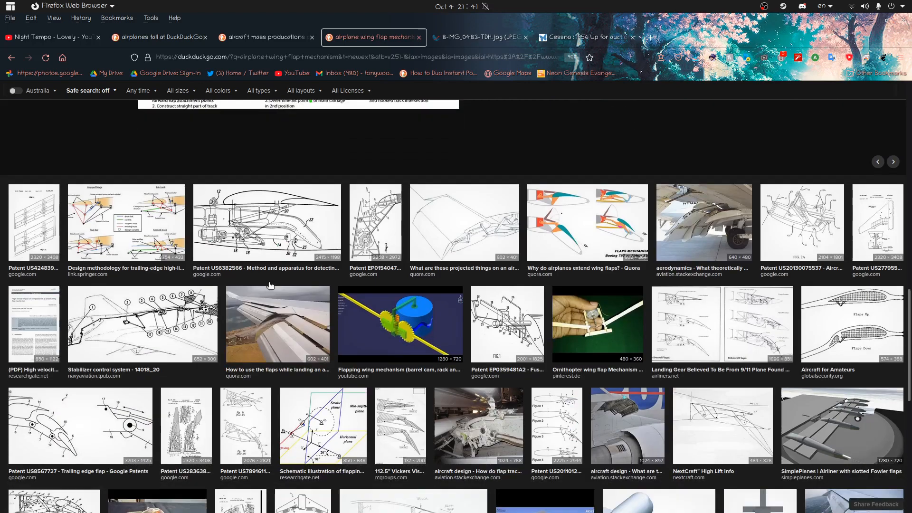
pyautogui.scroll(-2, 153, 221)
pyautogui.scroll(6, 203, 239)
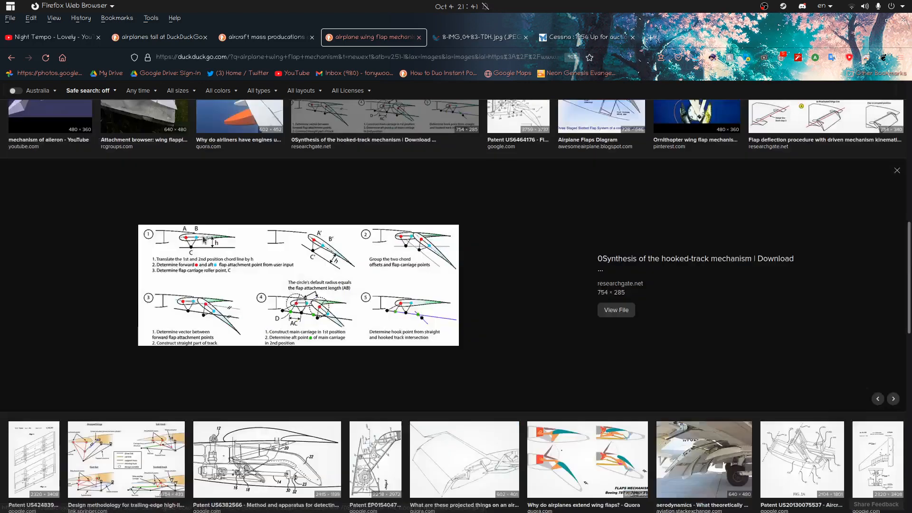
pyautogui.scroll(8, 204, 239)
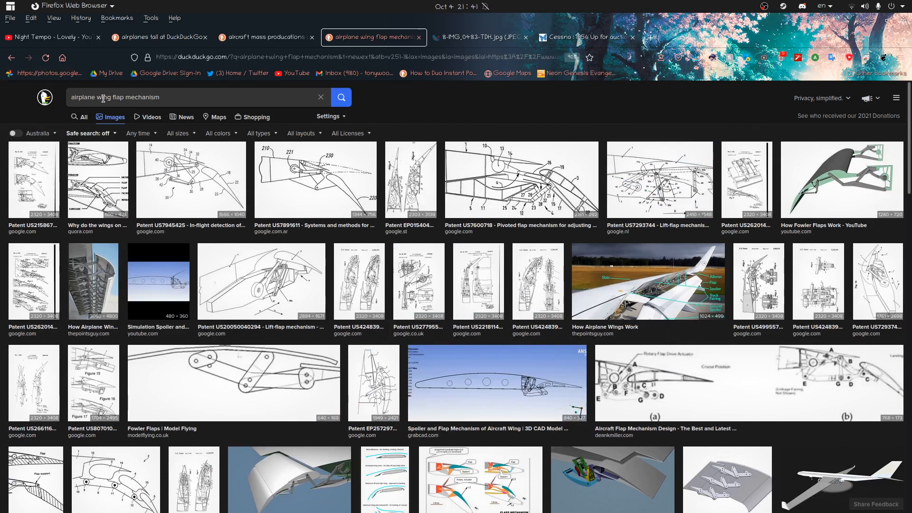
# Step: Search for "airplane flaps" in the tab holding the 8-IMG_0483-TDH.jpg photo
pyautogui.moveTo(111, 99); pyautogui.dragTo(70, 98)
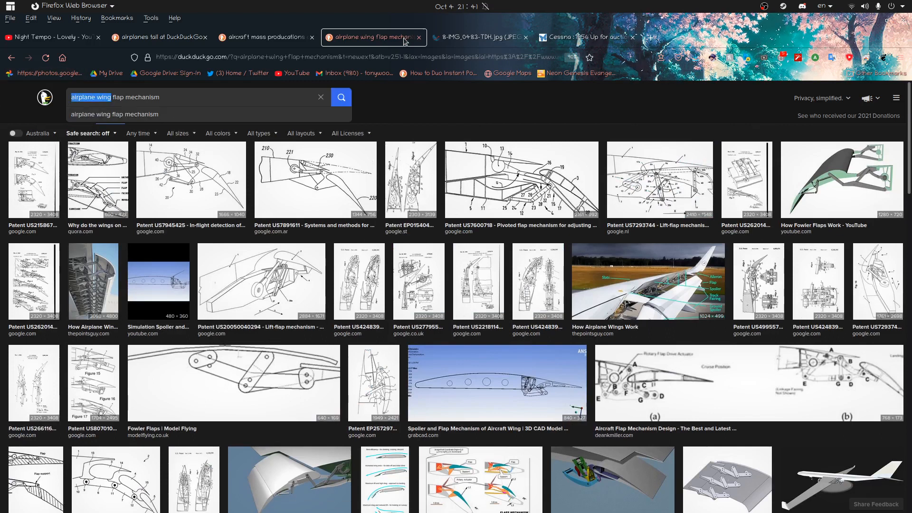
pyautogui.click(470, 37)
pyautogui.click(367, 54)
pyautogui.write('airplane fkla')
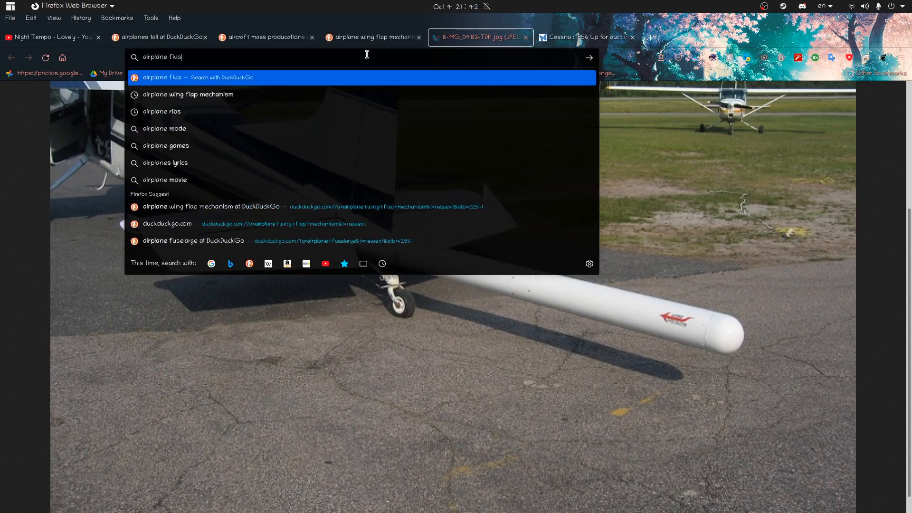
pyautogui.press('BackSpace')
pyautogui.press('BackSpace')
pyautogui.press('BackSpace')
pyautogui.write('laps')
pyautogui.press('Return')
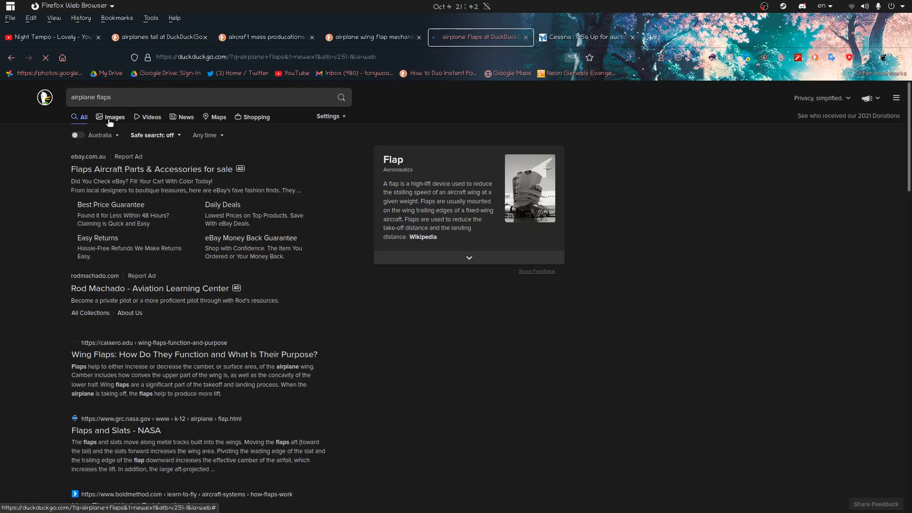
# Step: Show image results for "airplane flaps" and preview the Learn to Fly flap-type diagram, Quora wing flap photo and aircraft undercarriage photo
pyautogui.click(108, 117)
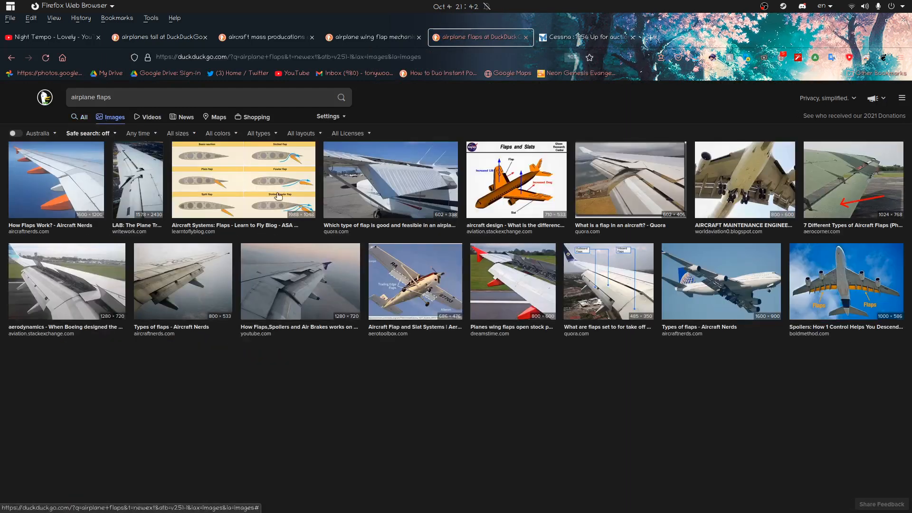
pyautogui.click(224, 176)
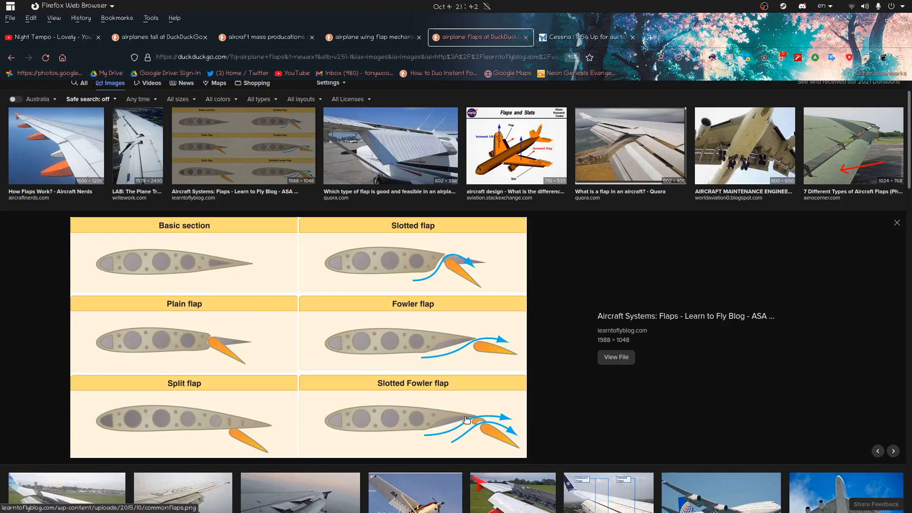
pyautogui.click(650, 145)
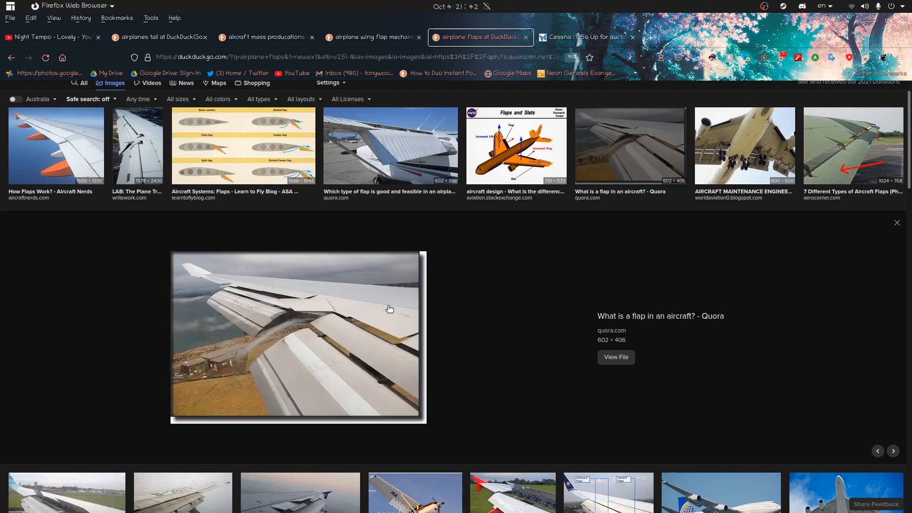
pyautogui.click(776, 135)
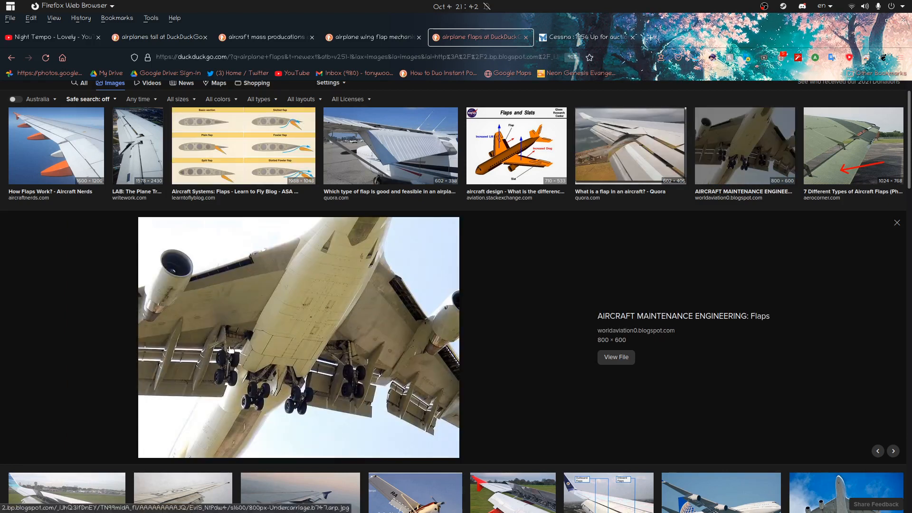
pyautogui.click(248, 148)
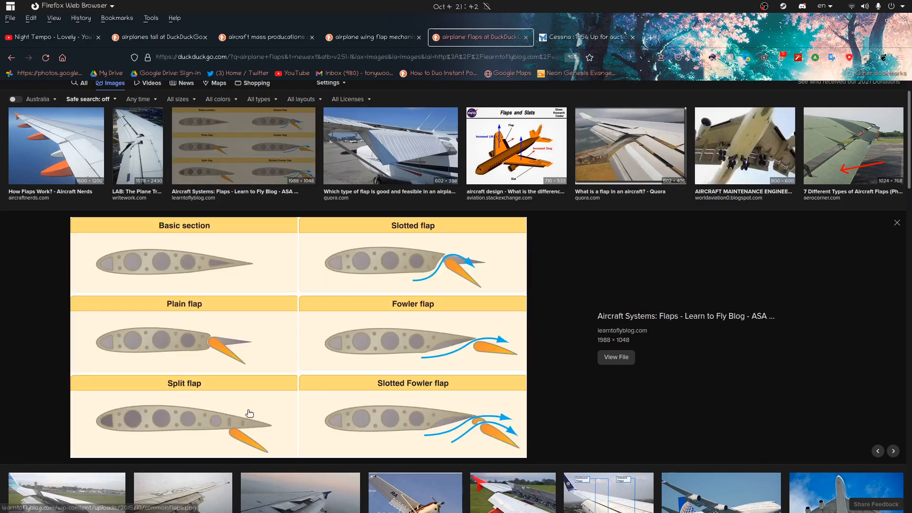
# Step: Browse further through the "airplane flaps" images and preview Quora's labelled "Why do airplanes extend wing flaps" photo
pyautogui.scroll(-5, 256, 391)
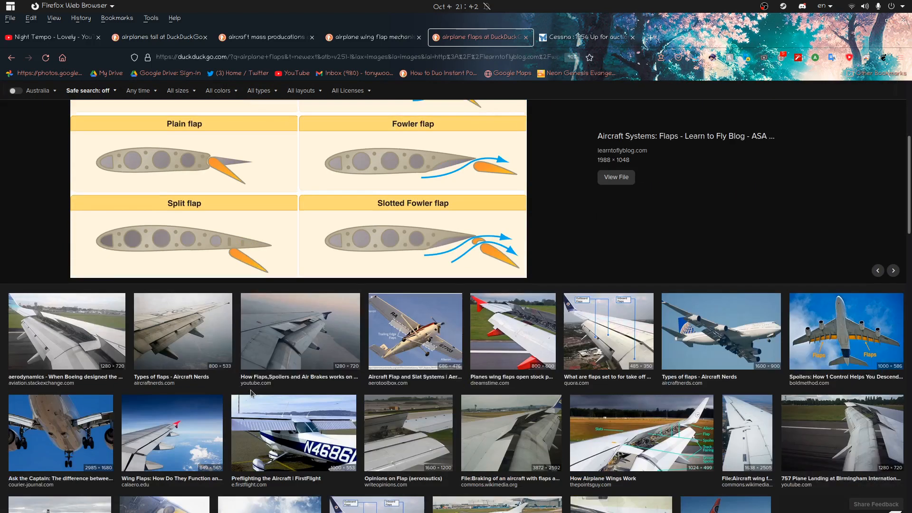
pyautogui.scroll(3, 253, 392)
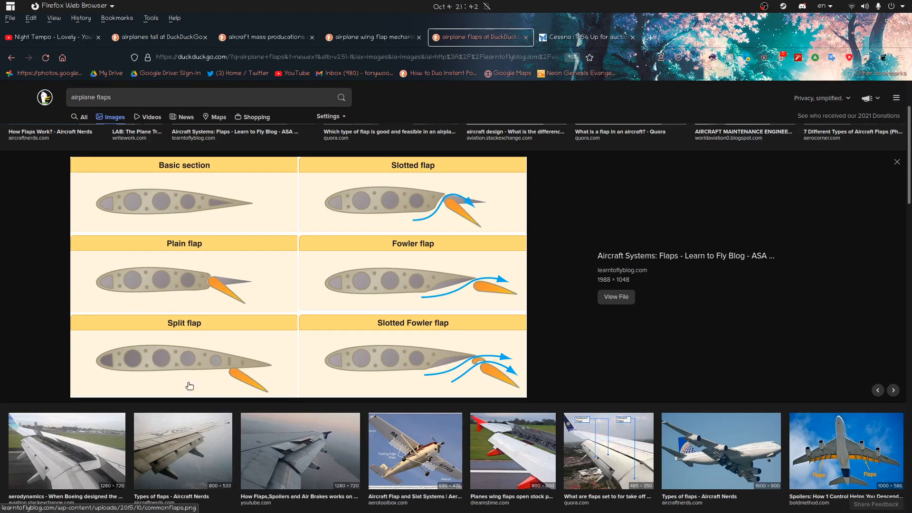
pyautogui.scroll(-4, 225, 329)
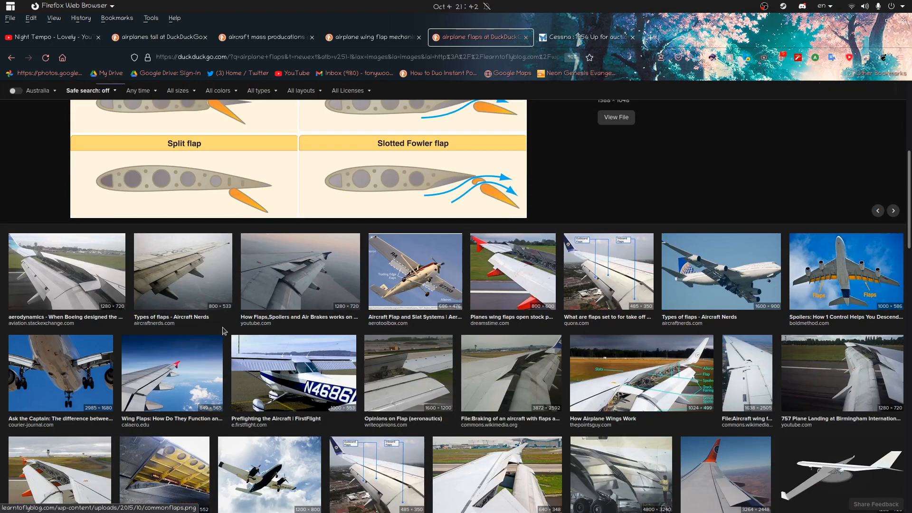
pyautogui.scroll(-1, 223, 327)
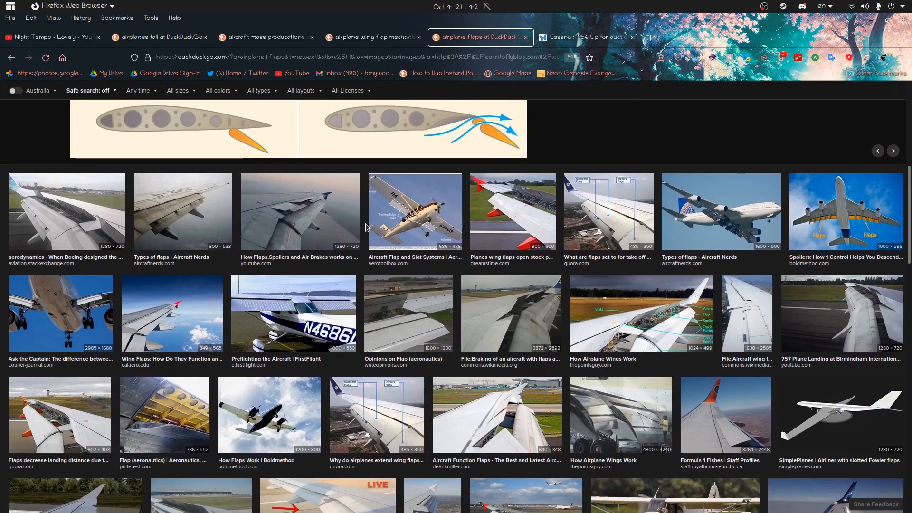
pyautogui.scroll(-2, 242, 264)
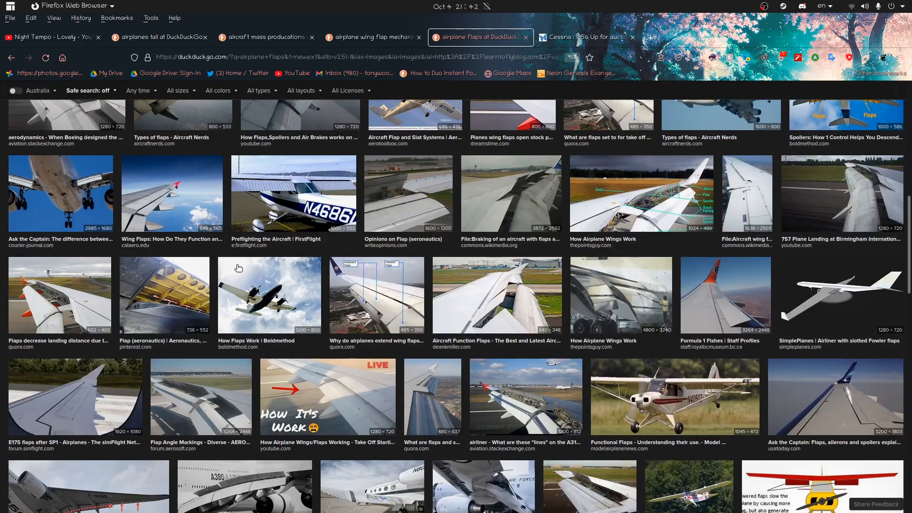
pyautogui.click(360, 299)
pyautogui.scroll(5, 249, 207)
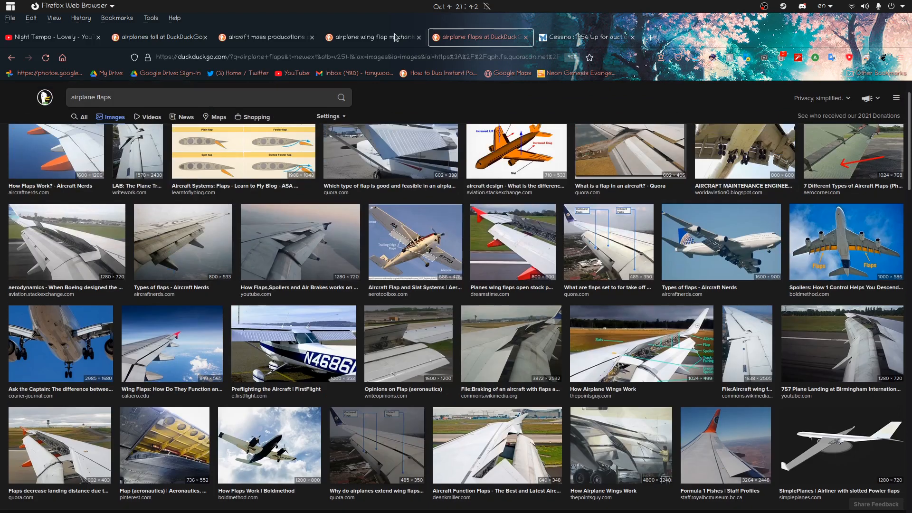
# Step: Return to the "airplane wing flap mechanism" images and preview the labelled "How Airplane Wings Work" photo and Quora's orange-fairing wing photo
pyautogui.click(395, 37)
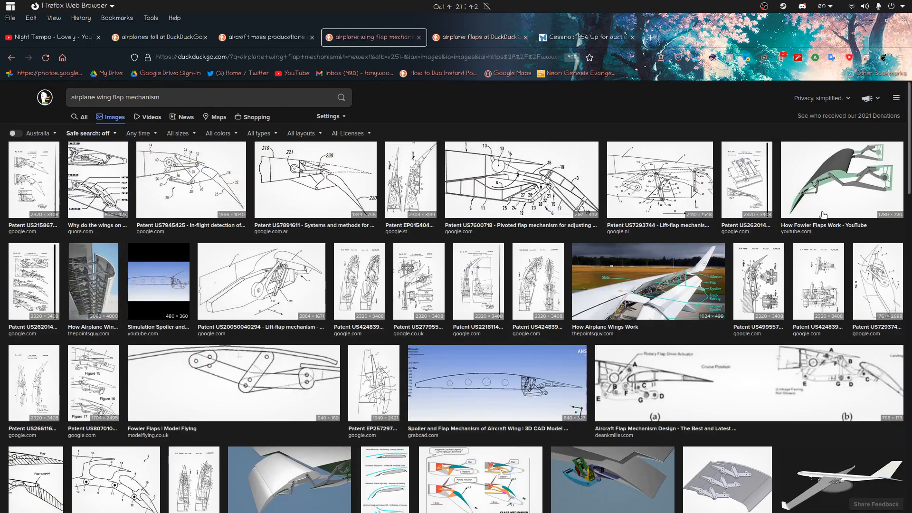
pyautogui.click(191, 103)
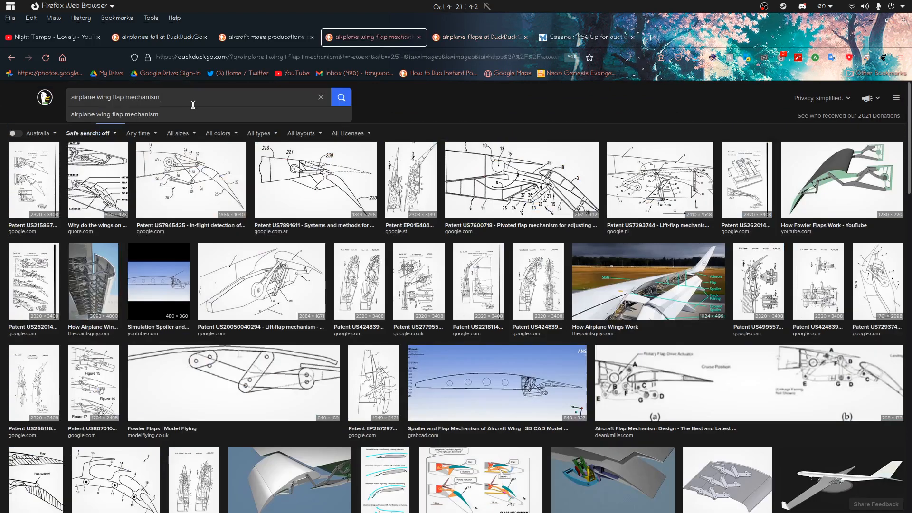
pyautogui.click(652, 281)
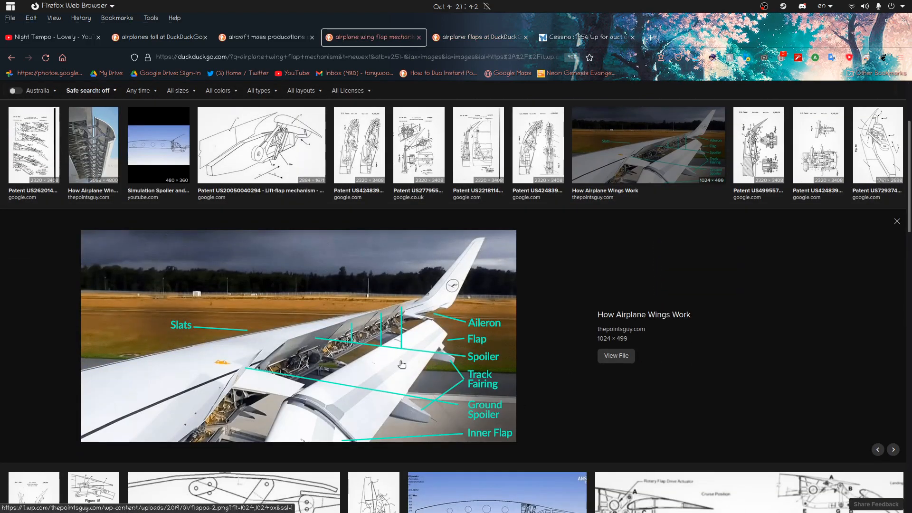
pyautogui.scroll(-5, 337, 351)
pyautogui.scroll(-2, 594, 291)
pyautogui.click(266, 327)
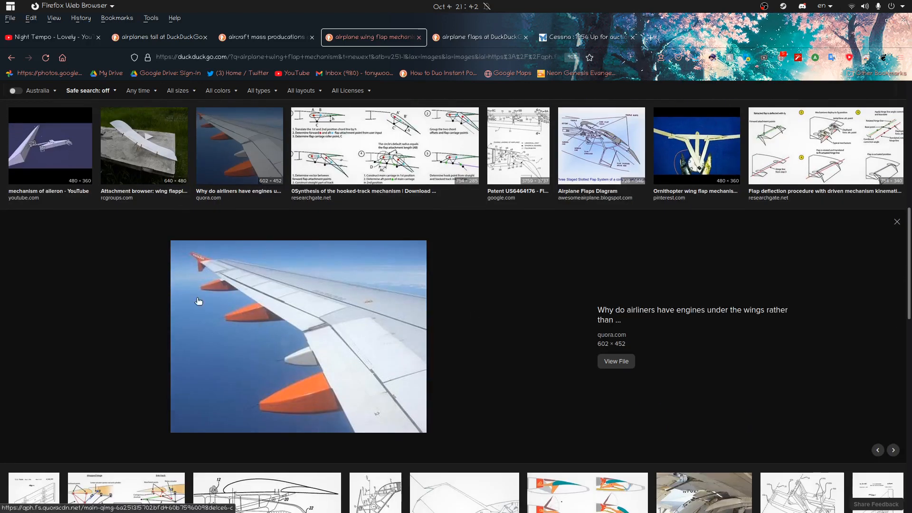
# Step: Preview the "Fowler Flaps - YouTube" linkage render and the "188. Wing Flaps mechanism" 3D model image
pyautogui.scroll(5, 154, 256)
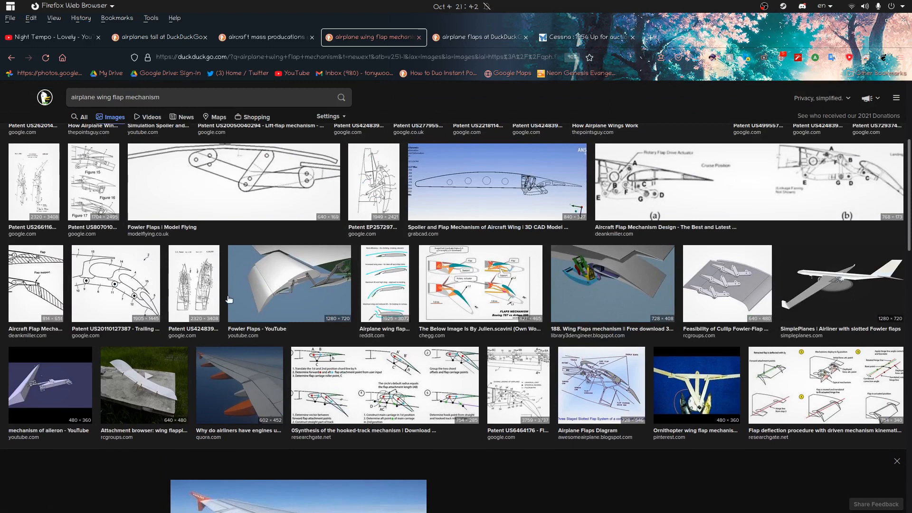
pyautogui.click(305, 272)
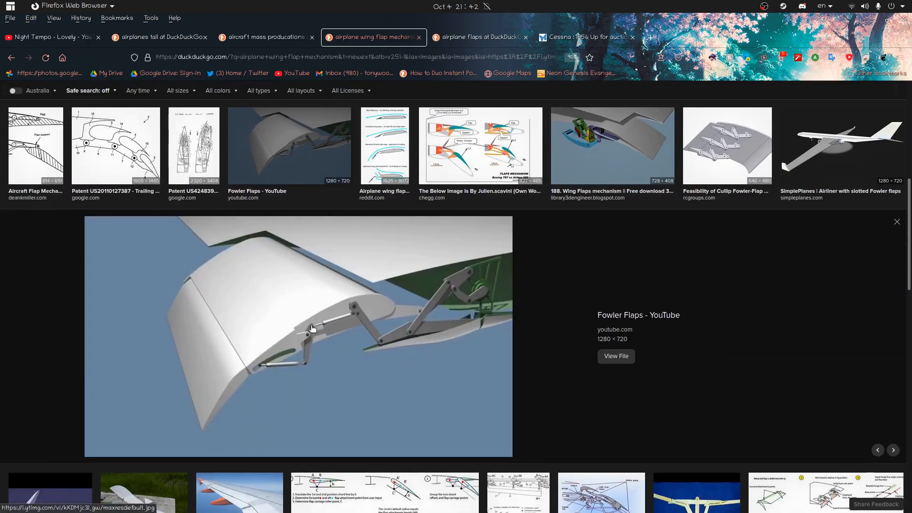
pyautogui.scroll(5, 422, 290)
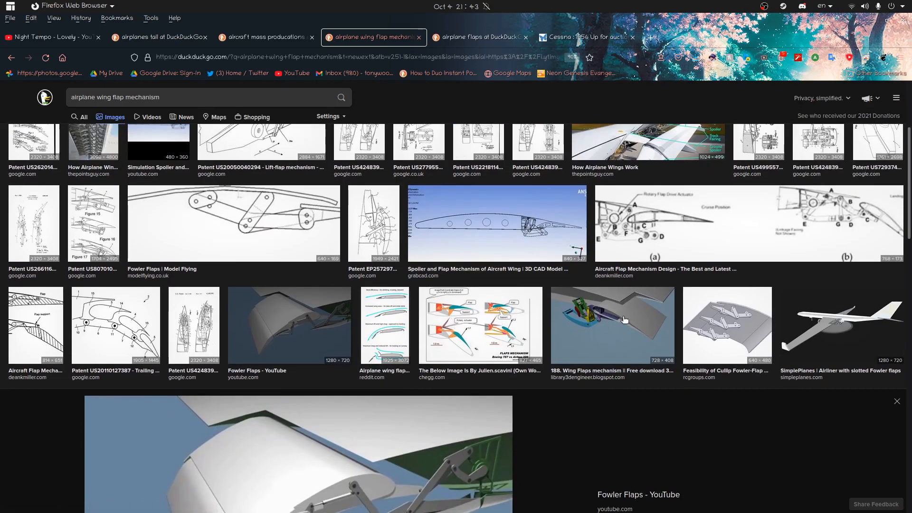
pyautogui.click(612, 385)
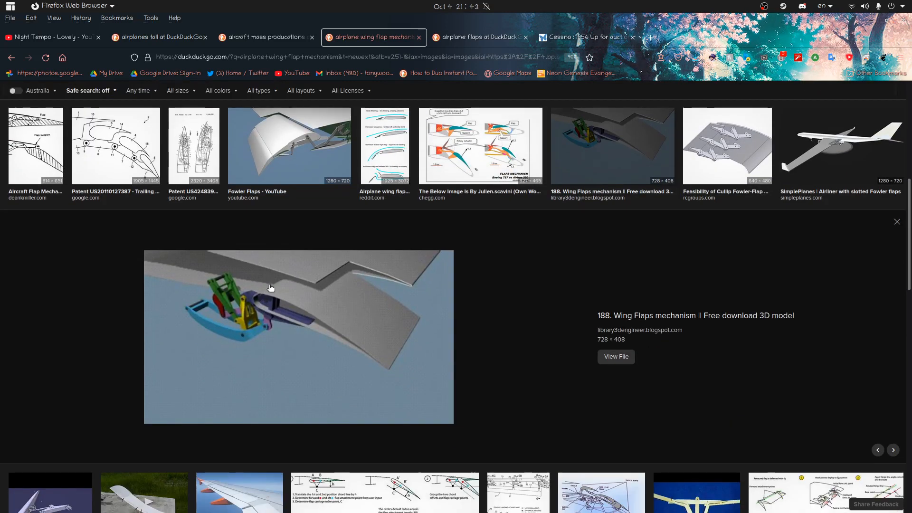
# Step: Look through the flap mechanism results for useful linkage references and preview the yellow-and-grey mechanism illustration
pyautogui.scroll(-10, 308, 335)
pyautogui.scroll(-1, 332, 333)
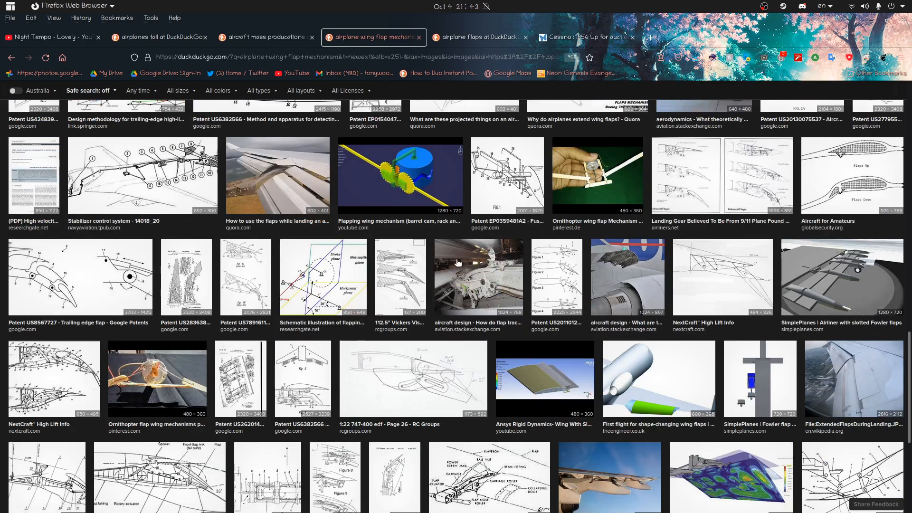
pyautogui.scroll(-1, 457, 263)
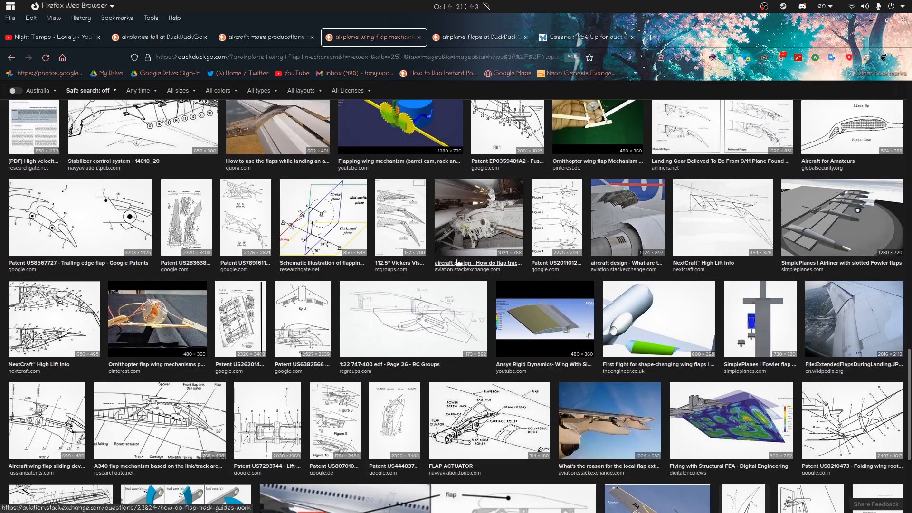
pyautogui.scroll(-2, 333, 311)
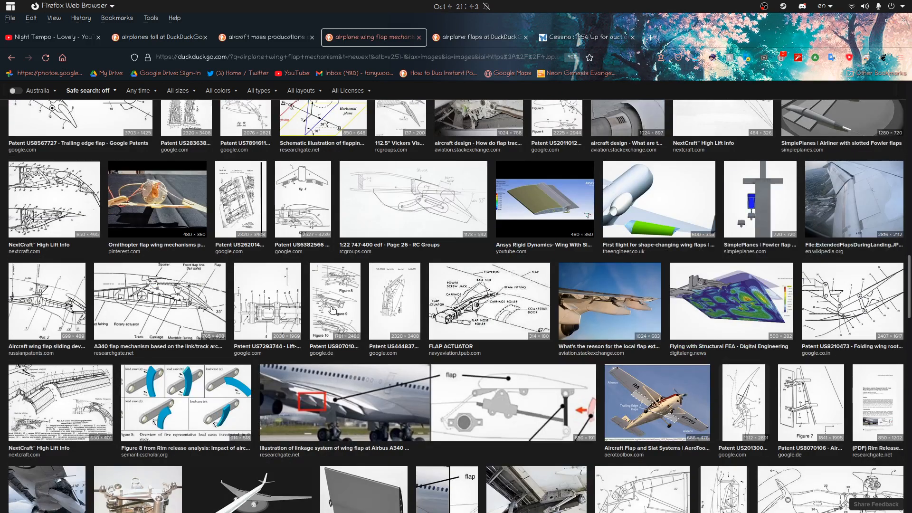
pyautogui.scroll(-2, 332, 310)
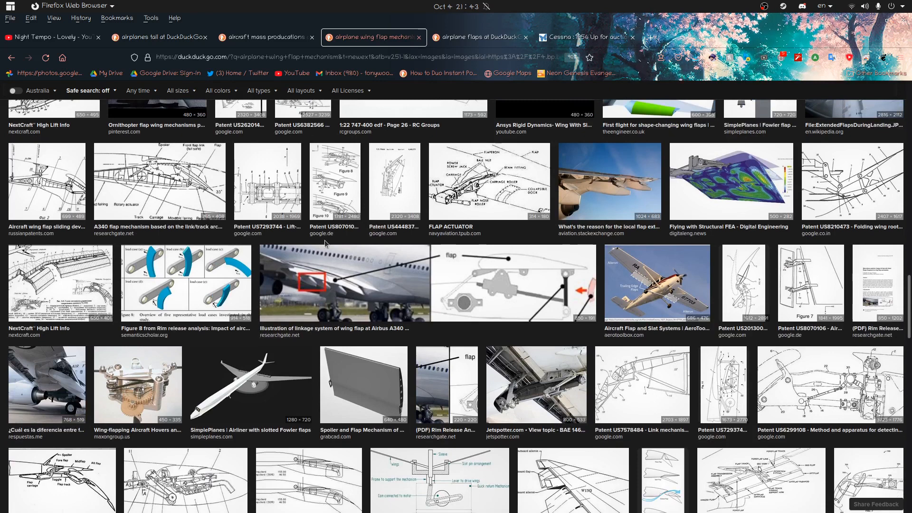
pyautogui.scroll(-6, 343, 275)
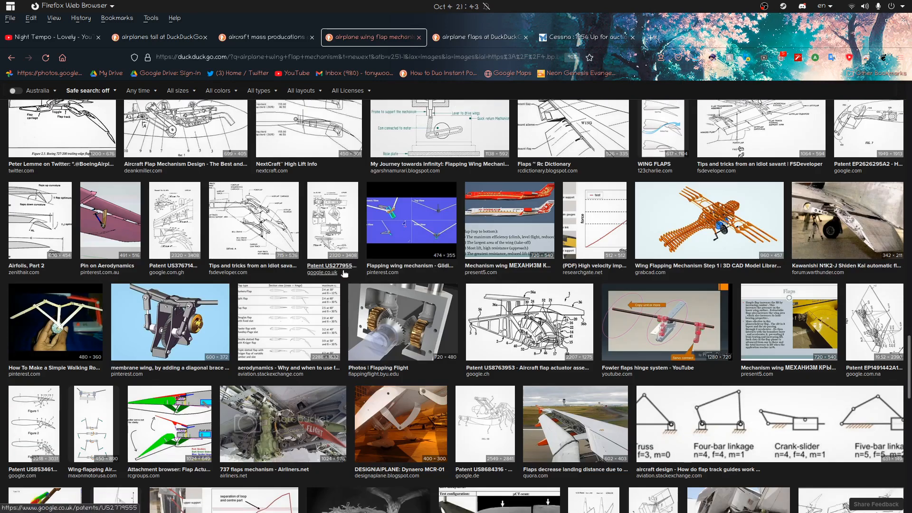
pyautogui.scroll(-4, 344, 274)
pyautogui.scroll(-2, 344, 274)
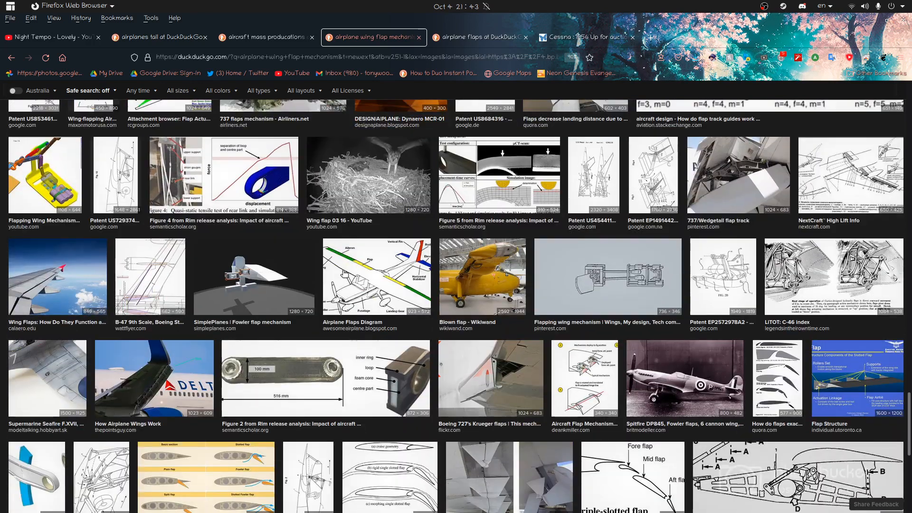
pyautogui.scroll(-4, 344, 273)
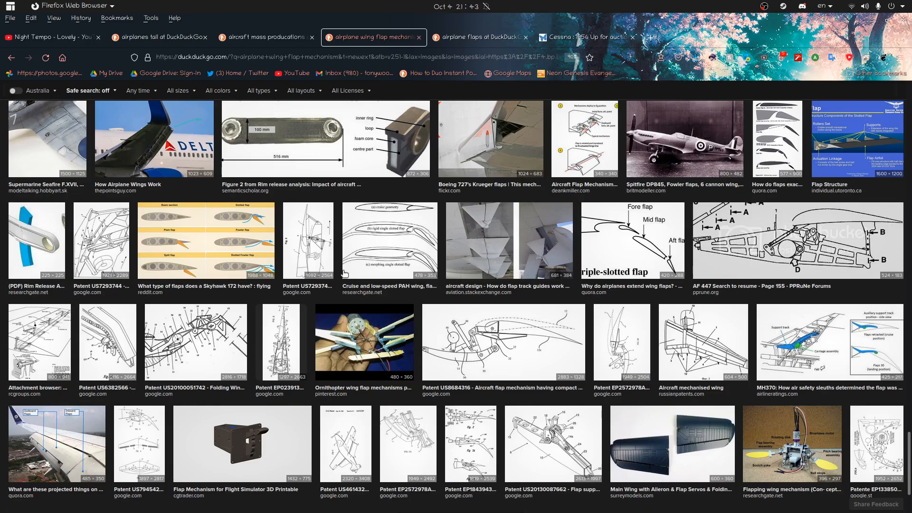
pyautogui.scroll(-4, 356, 288)
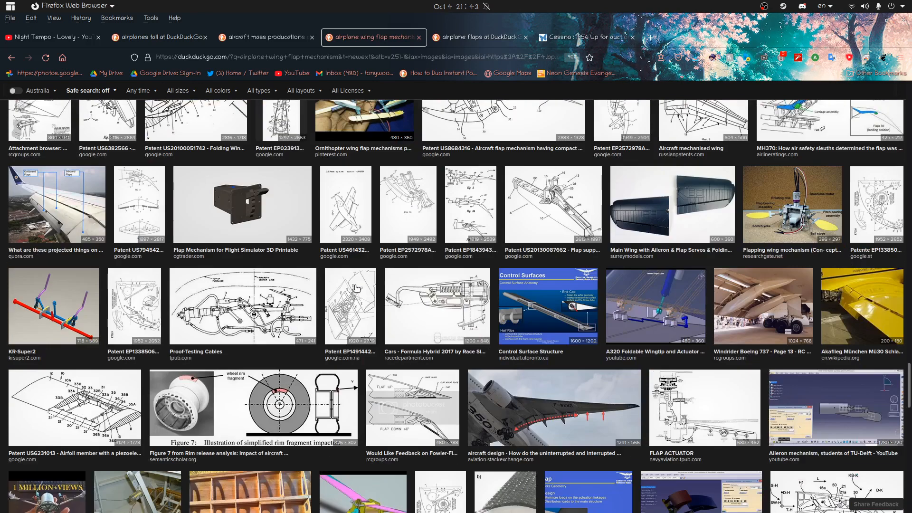
pyautogui.scroll(-6, 356, 288)
pyautogui.click(646, 270)
# Step: Examine the remaining flap mechanism image results for more patent drawings, track photos and 3D references
pyautogui.scroll(-6, 509, 273)
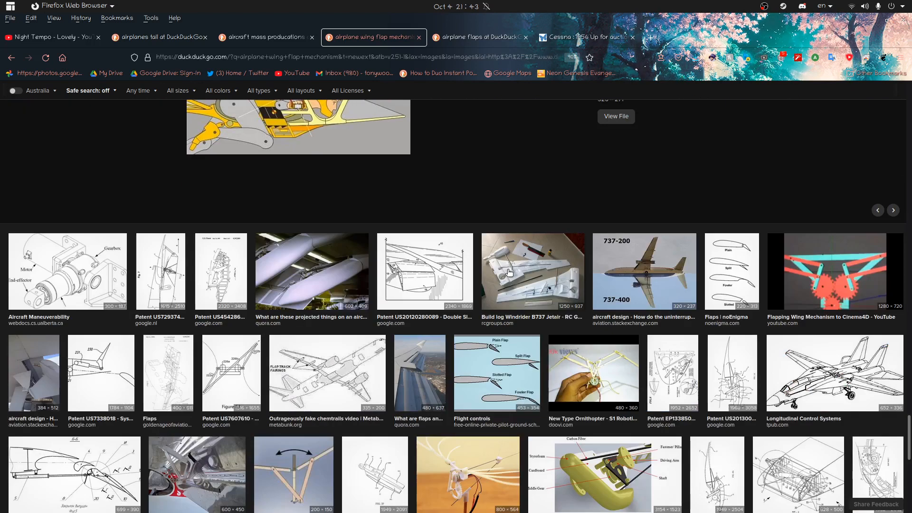
pyautogui.scroll(-3, 509, 272)
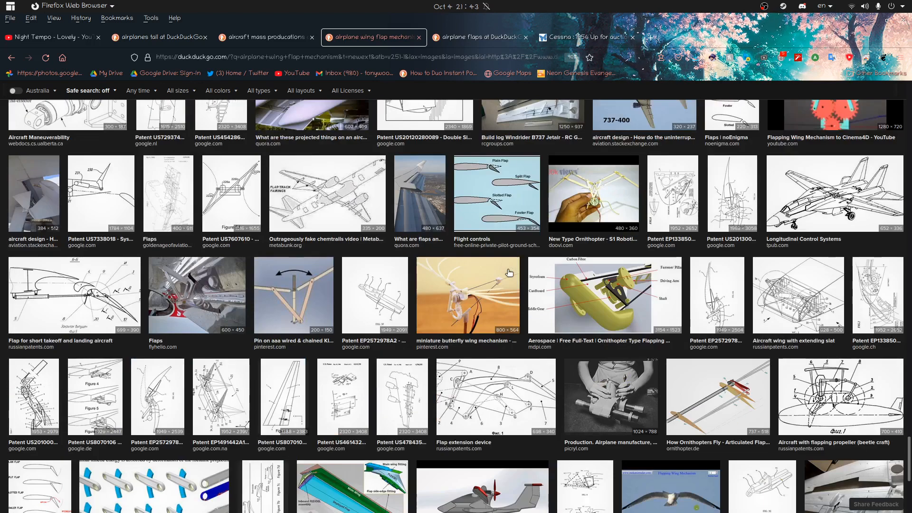
pyautogui.scroll(-4, 509, 272)
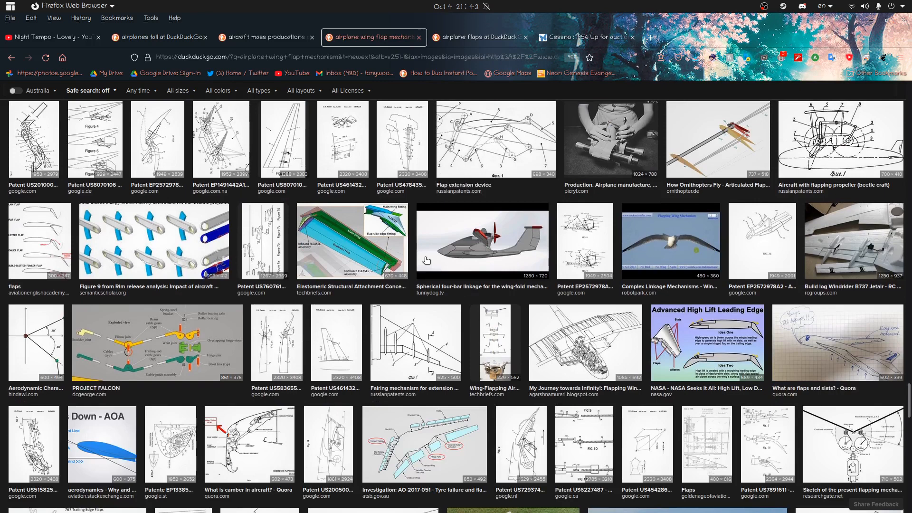
pyautogui.scroll(-4, 426, 260)
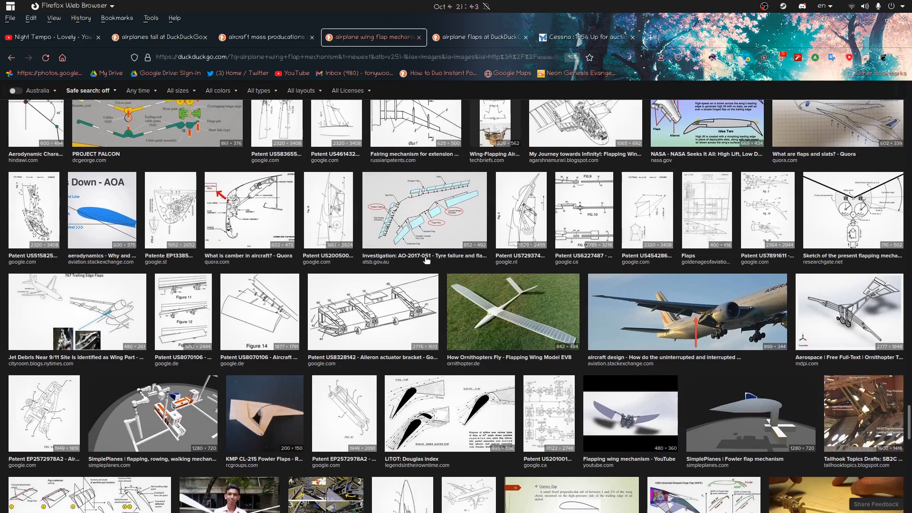
pyautogui.scroll(-5, 393, 312)
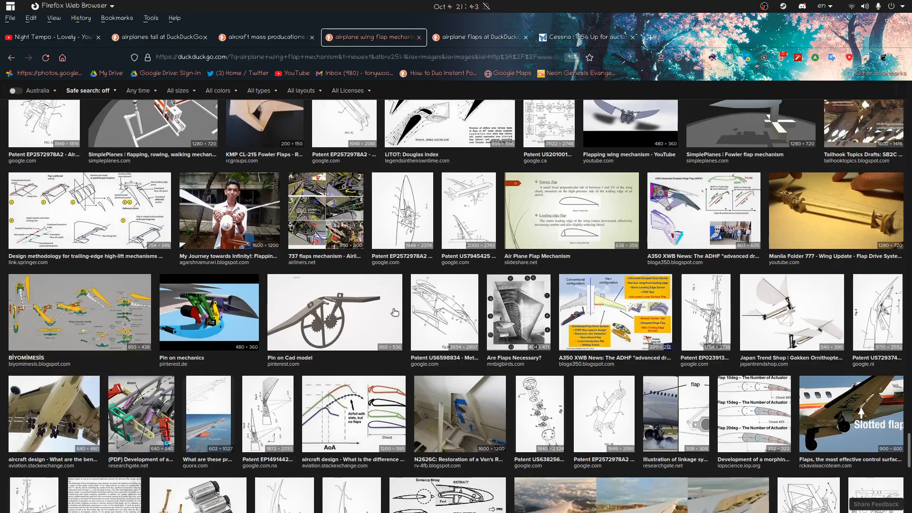
pyautogui.scroll(15, 230, 207)
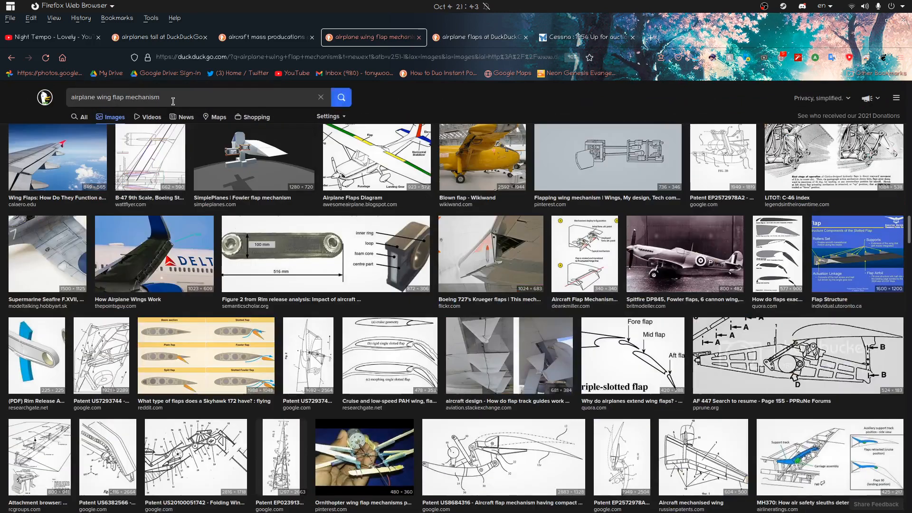
# Step: Search images for "airplane wing split flap mechanism" and preview the Split Flap sketch and the Boeing 737NG flap photo
pyautogui.click(106, 96)
pyautogui.write('slip')
pyautogui.press('BackSpace')
pyautogui.press('BackSpace')
pyautogui.press('BackSpace')
pyautogui.write('plit')
pyautogui.press('Return')
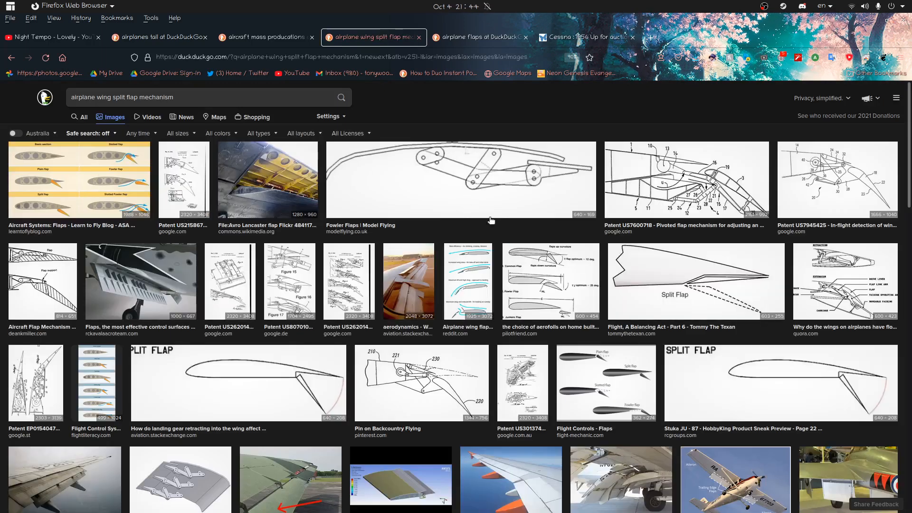
pyautogui.click(708, 257)
pyautogui.click(430, 147)
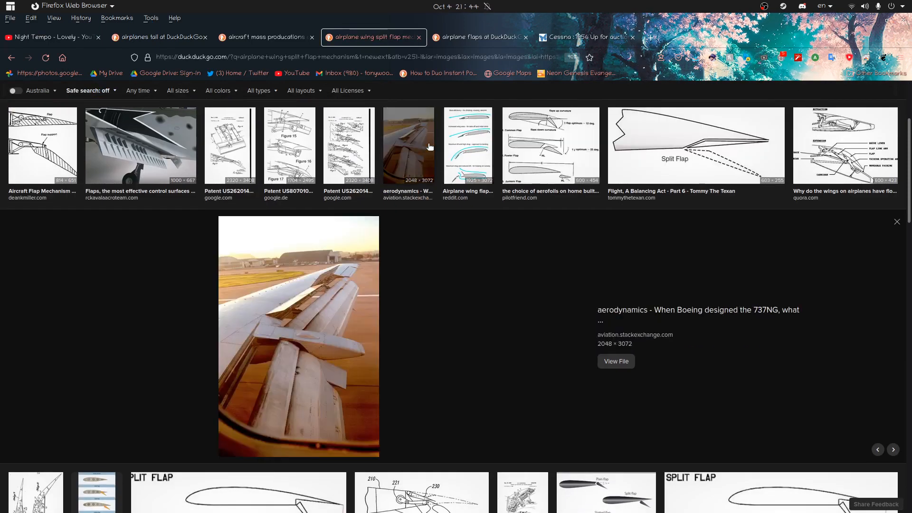
# Step: Preview the US2620147 flap control patent, the Split Flap diagram and the camouflaged fighter model photo, and look through the remaining results
pyautogui.click(339, 149)
pyautogui.click(207, 147)
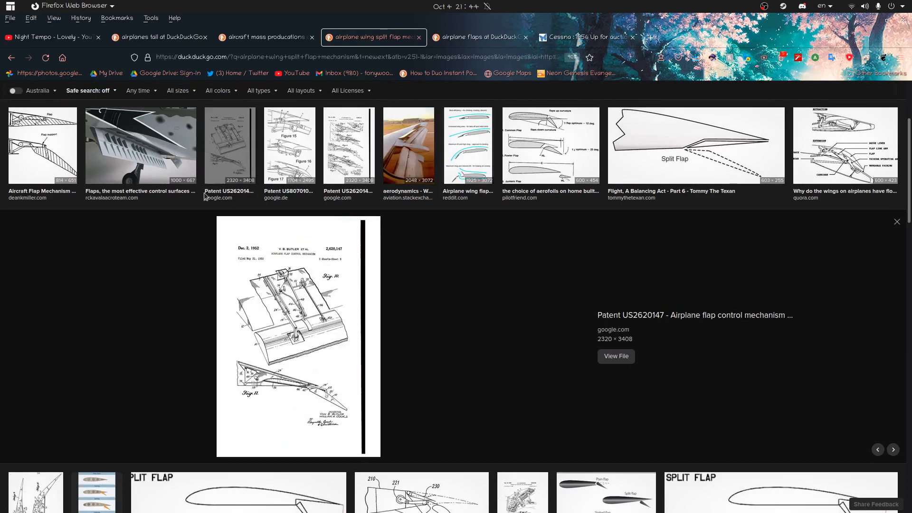
pyautogui.scroll(-5, 300, 232)
pyautogui.click(299, 233)
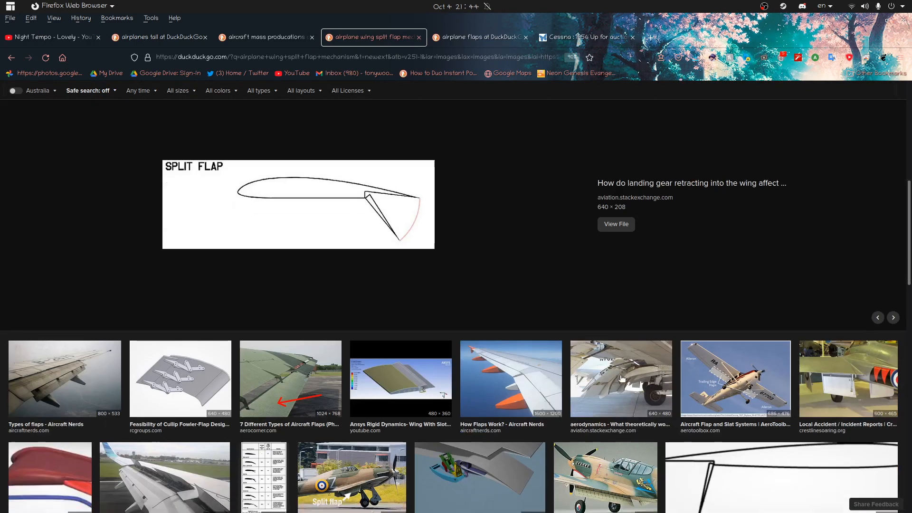
pyautogui.scroll(-2, 621, 378)
pyautogui.click(577, 365)
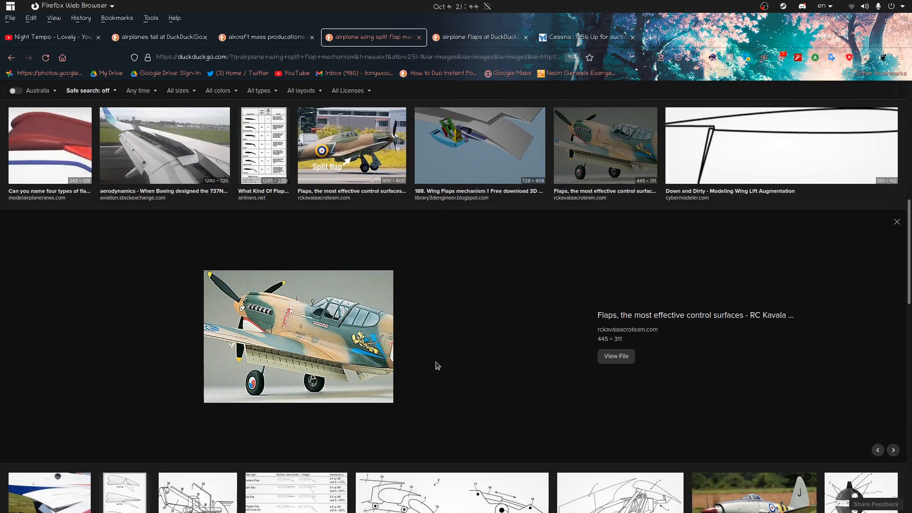
pyautogui.press('Escape')
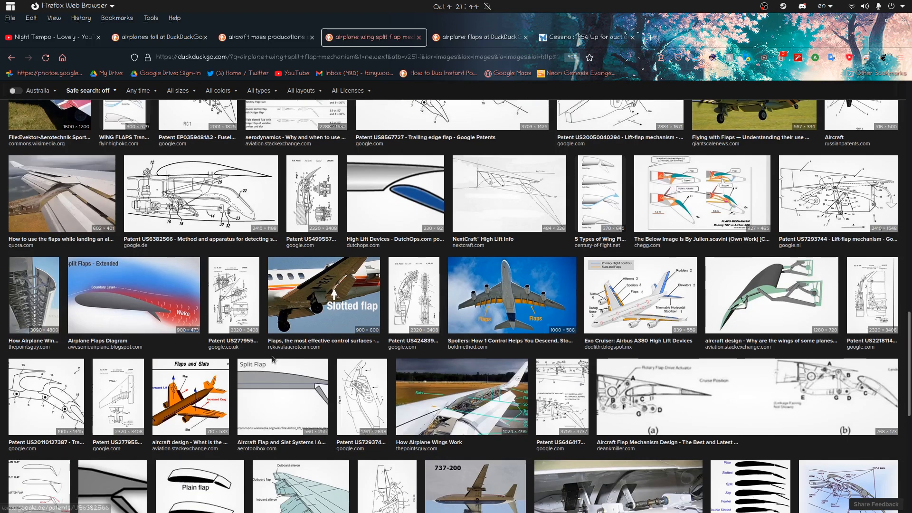
pyautogui.scroll(-4, 273, 359)
pyautogui.scroll(-8, 273, 358)
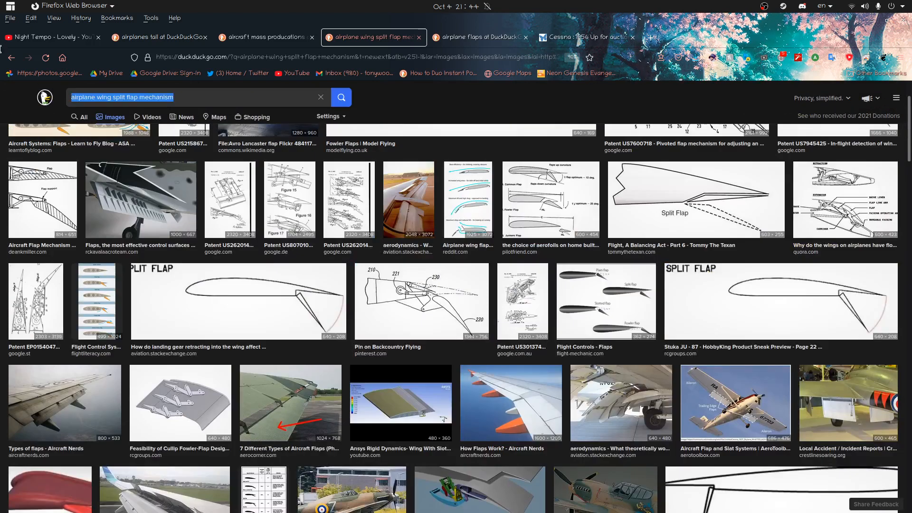
# Step: Search images for "bf 109 flap" and preview the rear view of the Hasegawa Messerschmitt Bf109G-10 model
pyautogui.write('bf 109 flk')
pyautogui.press('BackSpace')
pyautogui.write('ap')
pyautogui.press('Return')
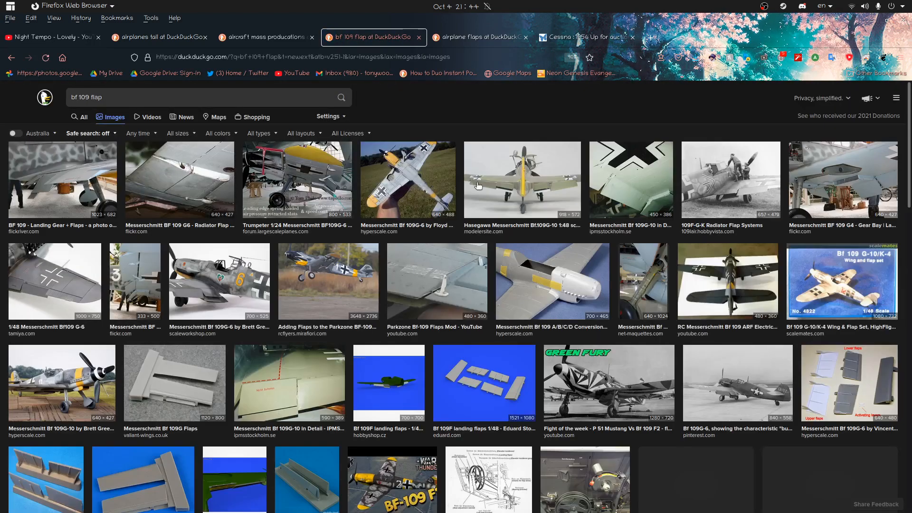
pyautogui.click(533, 190)
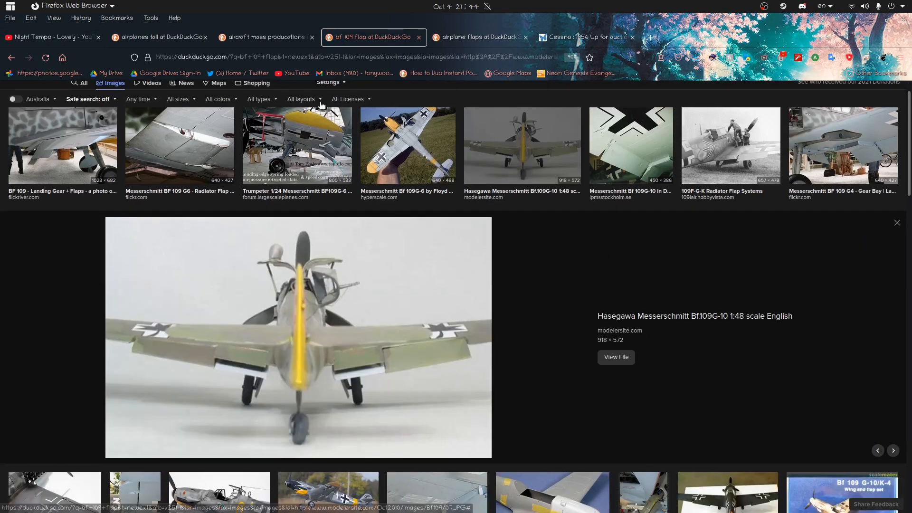
# Step: Preview the "109F-G-K Radiator Flap Systems", Bf 109 G4 gear bay and "BF 109 - Landing Gear + Flaps" photos and look over further results
pyautogui.click(694, 134)
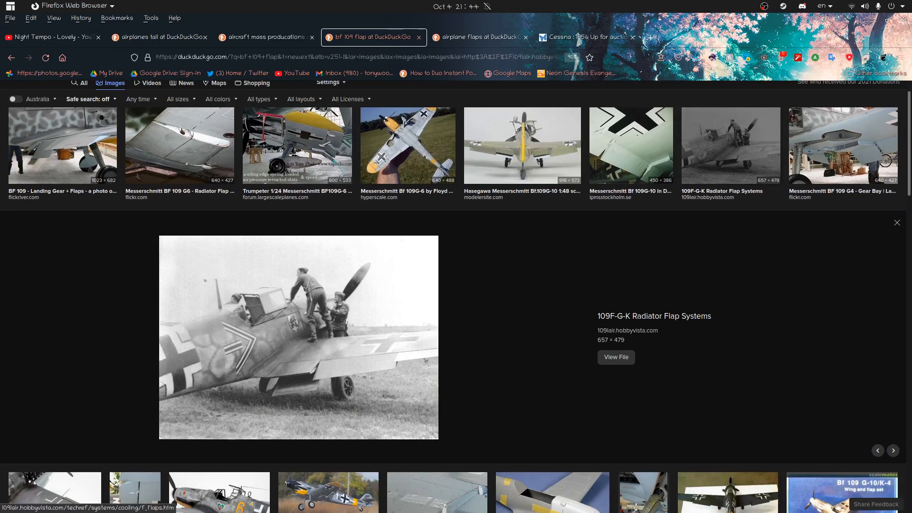
pyautogui.click(845, 148)
pyautogui.scroll(1, 108, 264)
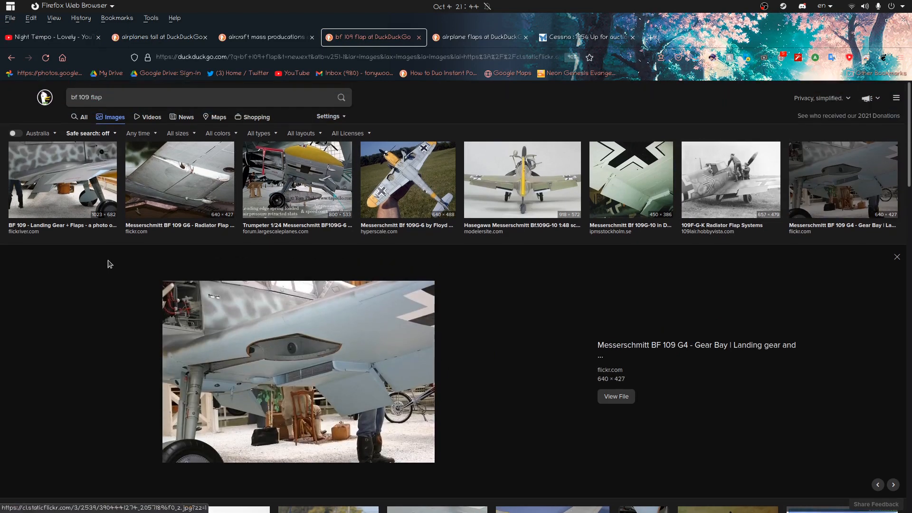
pyautogui.click(55, 163)
pyautogui.scroll(-1, 295, 314)
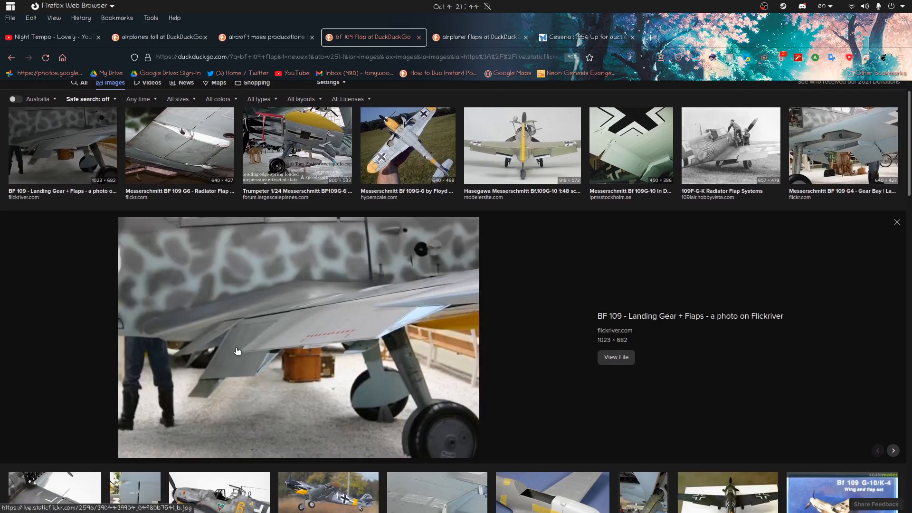
pyautogui.scroll(-6, 238, 351)
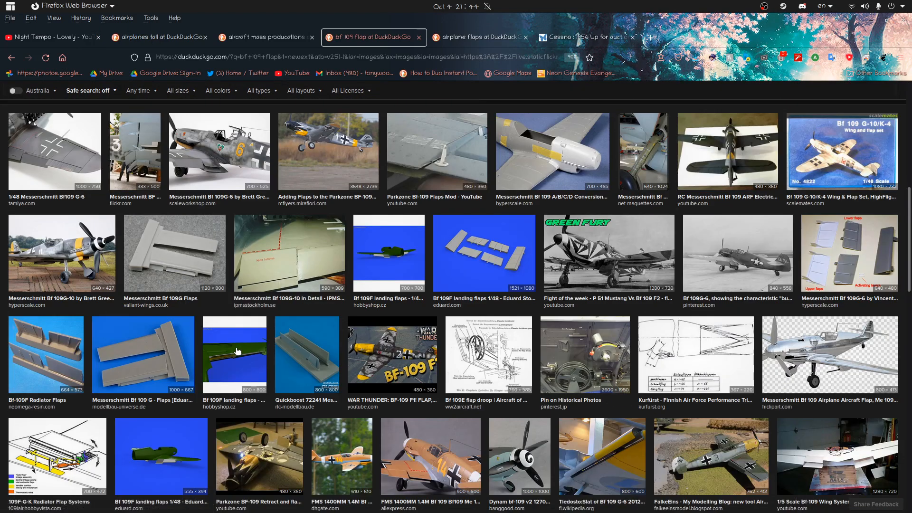
pyautogui.scroll(8, 237, 351)
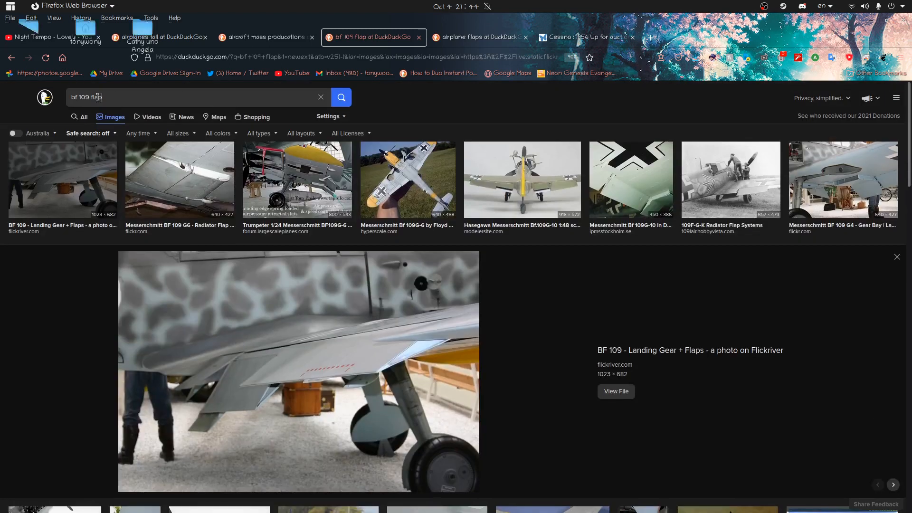
# Step: Search images for "spitfire flap" and preview the Spitfire workshop, Mk.II landing flaps and "Spitfire flaps mod" pictures
pyautogui.write('spitfire')
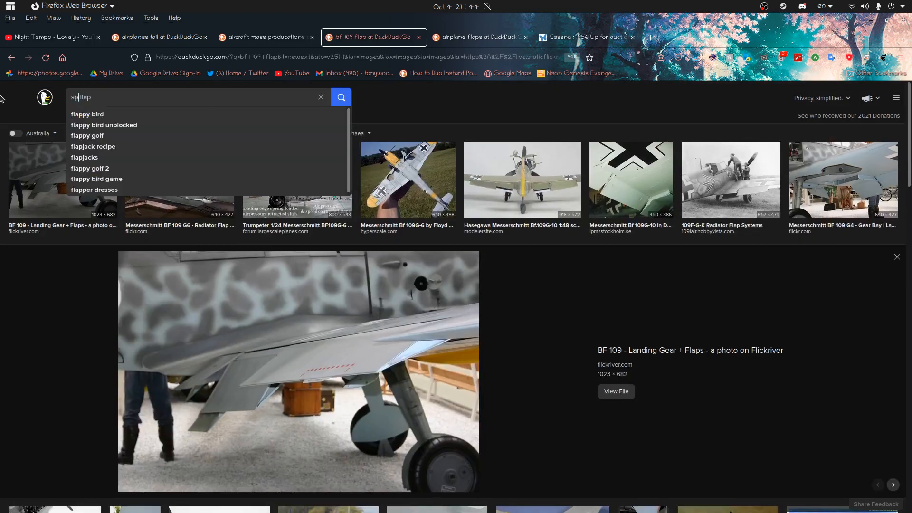
pyautogui.press('Return')
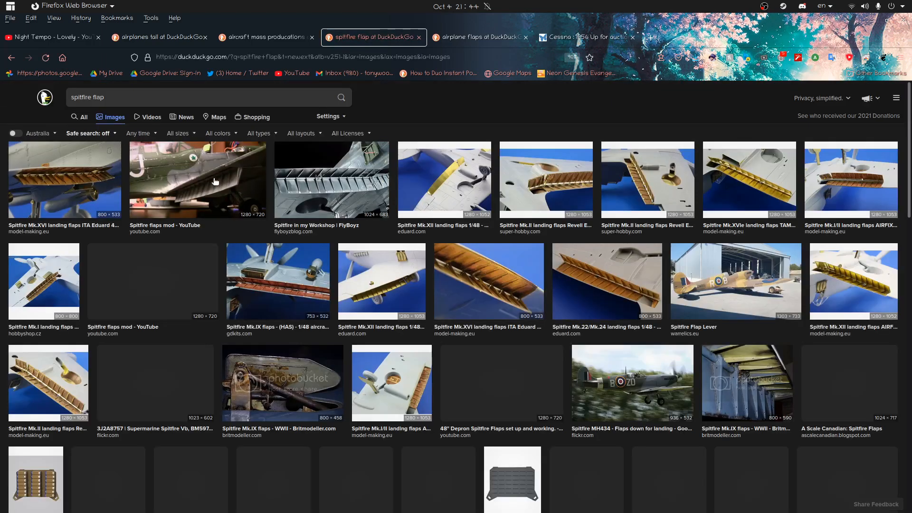
pyautogui.click(218, 184)
pyautogui.click(326, 156)
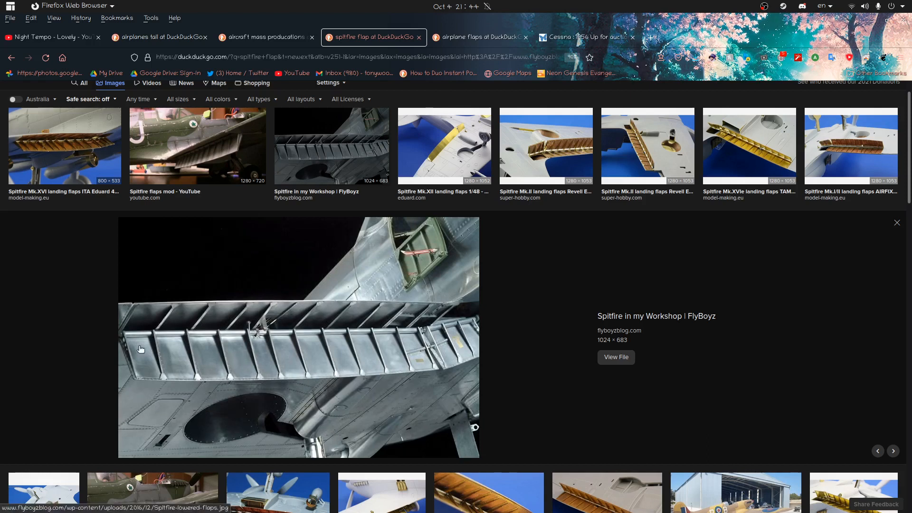
pyautogui.click(624, 141)
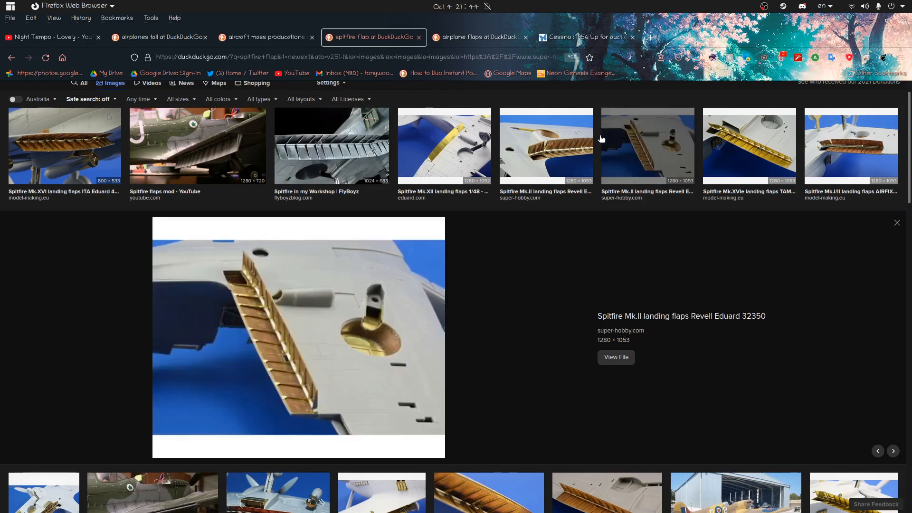
pyautogui.click(357, 134)
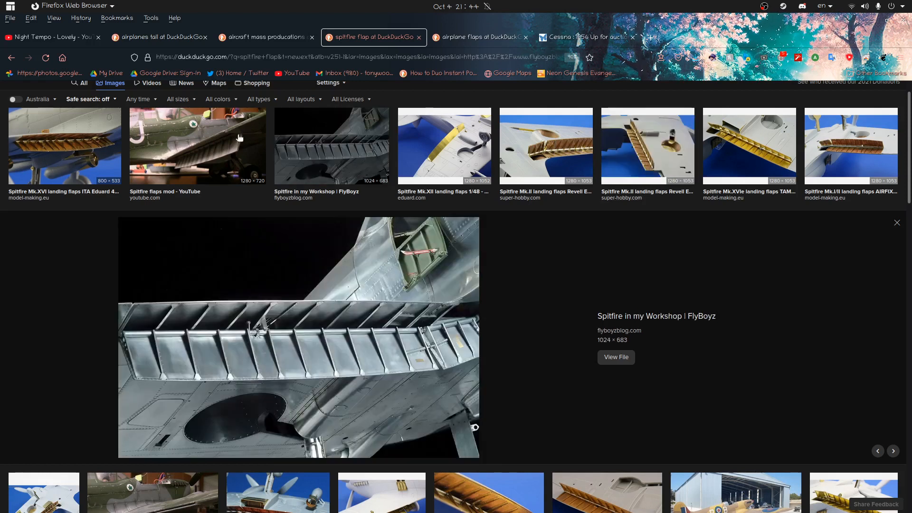
pyautogui.click(197, 137)
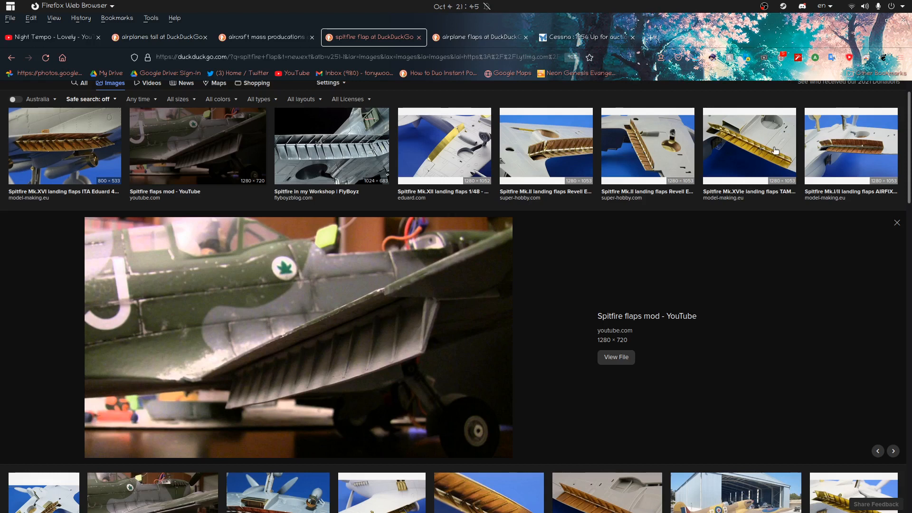
# Step: Compare the Spitfire flap reference photos again and preview the Mk.XII landing flaps picture from the Eduard Store
pyautogui.click(346, 179)
pyautogui.click(204, 148)
pyautogui.click(88, 147)
pyautogui.click(198, 148)
pyautogui.click(331, 147)
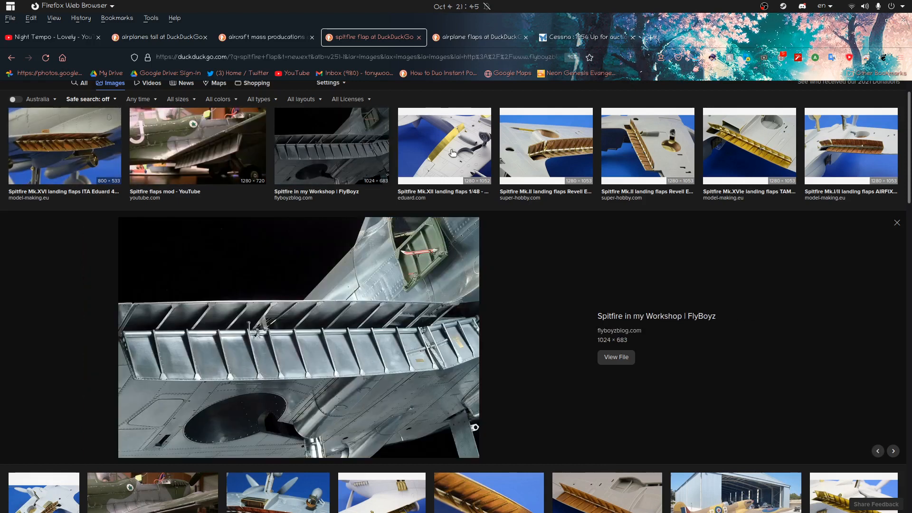
pyautogui.click(453, 153)
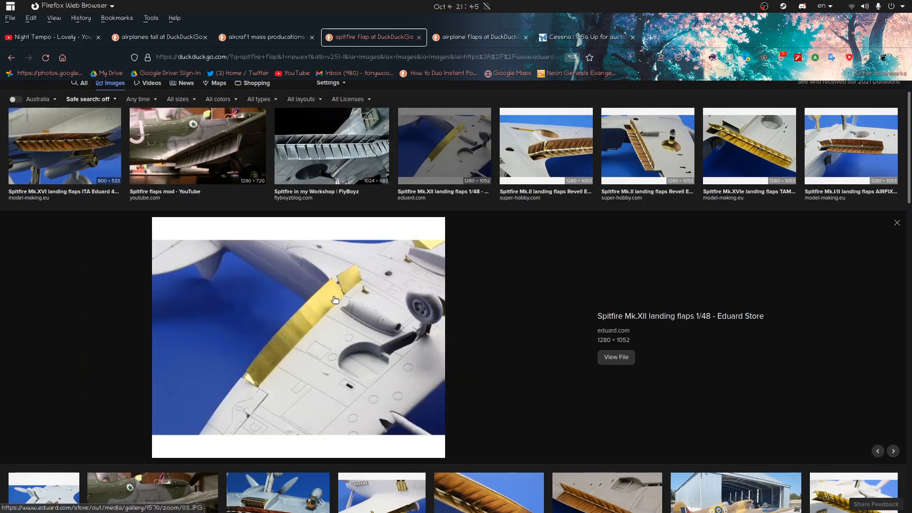
# Step: Switch to Blender, isolate the wing's inboard trailing-edge flap by hiding everything else, and open its mesh for editing
pyautogui.press('super')
pyautogui.click(264, 229)
pyautogui.click(384, 318)
pyautogui.click(384, 312)
pyautogui.moveTo(384, 311); pyautogui.dragTo(268, 332, button='middle')
pyautogui.hotkey('shift', 'h')
pyautogui.hotkey('shift', '`')
pyautogui.press('w')
pyautogui.press('s')
pyautogui.click(428, 291)
pyautogui.press('Tab')
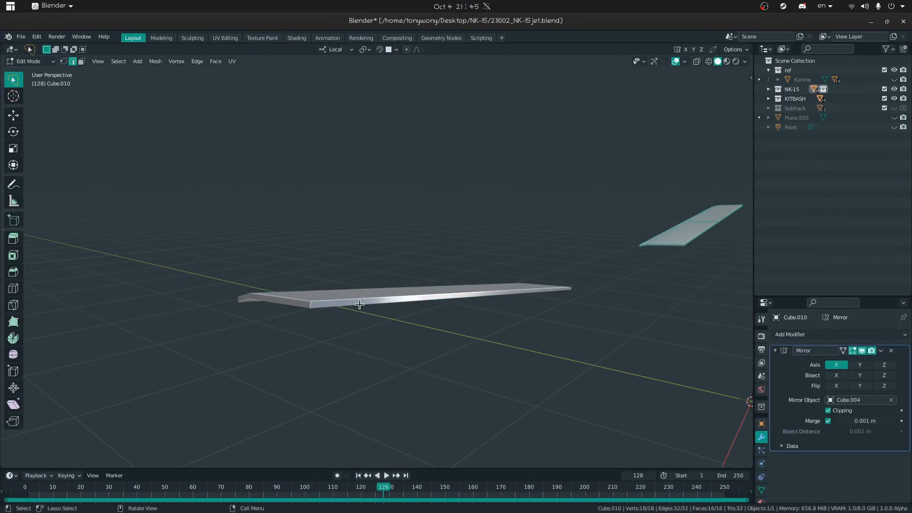
# Step: Bevel the isolated flap's lower front edge with three segments and leave mesh editing
pyautogui.hotkey('shift', '`')
pyautogui.press('w')
pyautogui.click(376, 261)
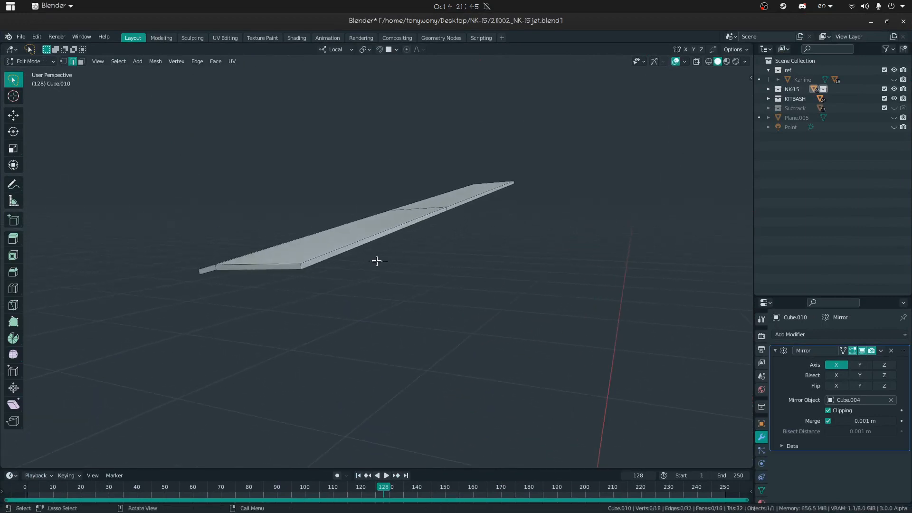
pyautogui.moveTo(402, 231); pyautogui.dragTo(414, 222, button='middle')
pyautogui.hotkey('shift', '`')
pyautogui.press('w')
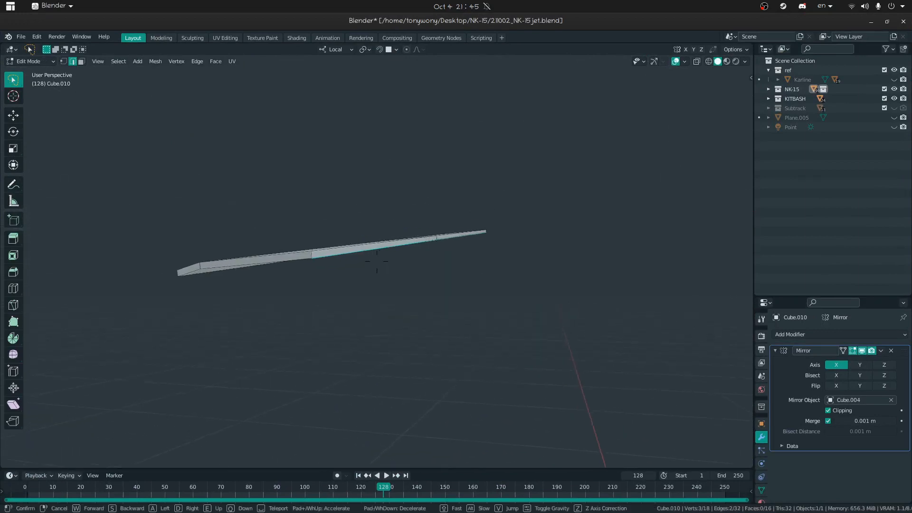
pyautogui.click(376, 260)
pyautogui.hotkey('ctrl', 'b')
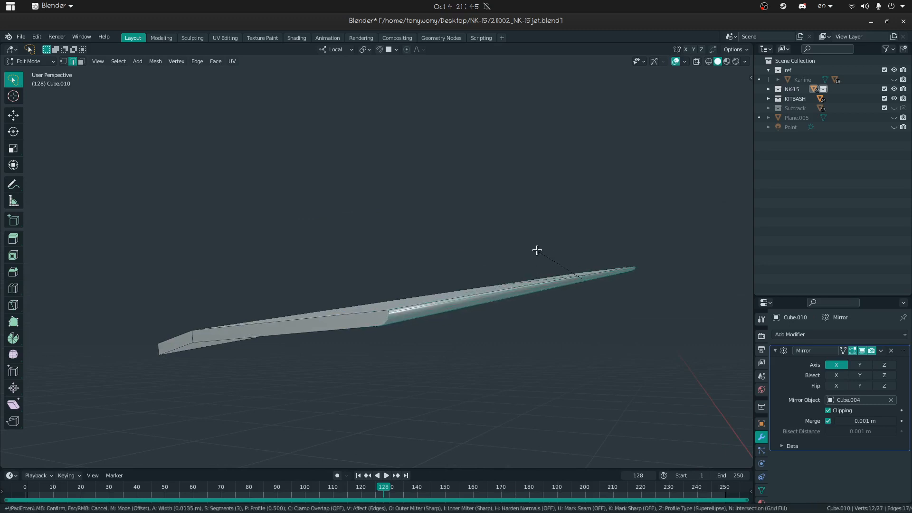
pyautogui.click(411, 265)
pyautogui.press('Tab')
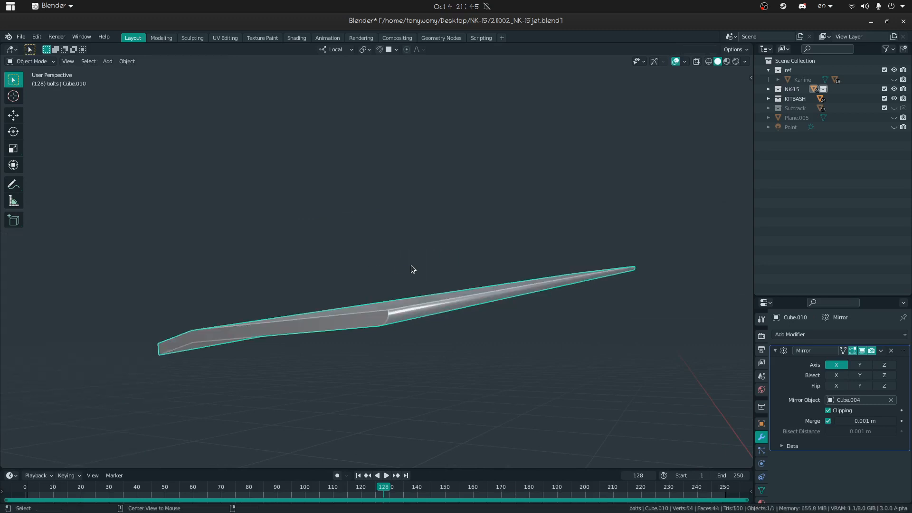
# Step: Reveal all hidden objects and examine the seam between the inboard flap and the outboard panel under the wing
pyautogui.hotkey('alt', 'h')
pyautogui.hotkey('shift', '`')
pyautogui.press('s')
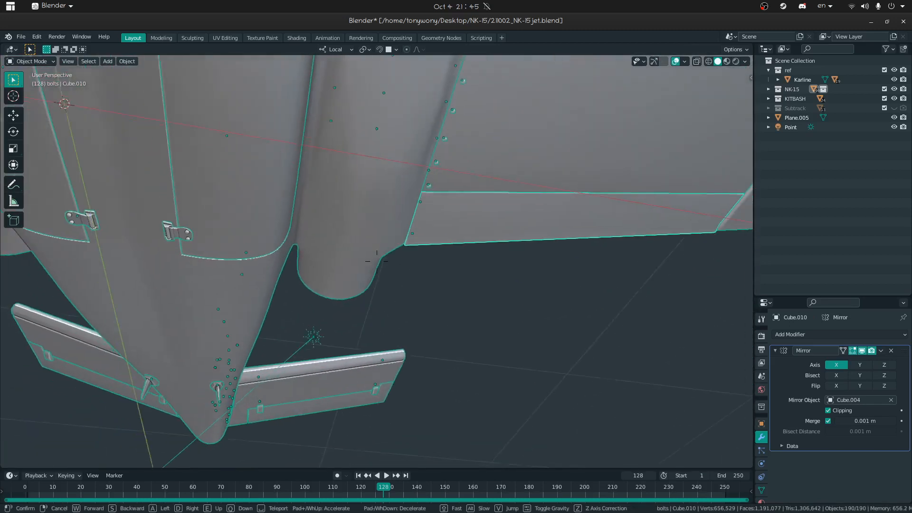
pyautogui.click(376, 261)
pyautogui.click(537, 325)
pyautogui.moveTo(538, 326); pyautogui.dragTo(404, 305, button='middle')
pyautogui.hotkey('shift', '`')
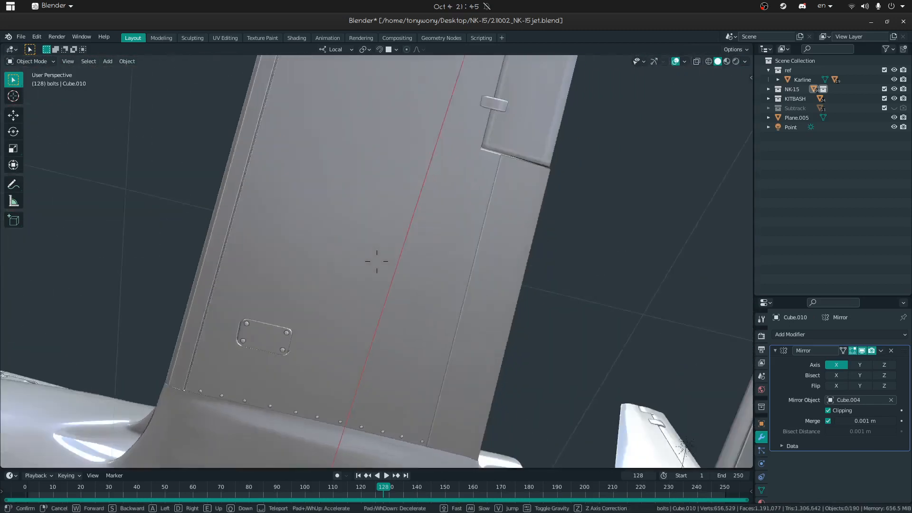
pyautogui.press('w')
pyautogui.press('w')
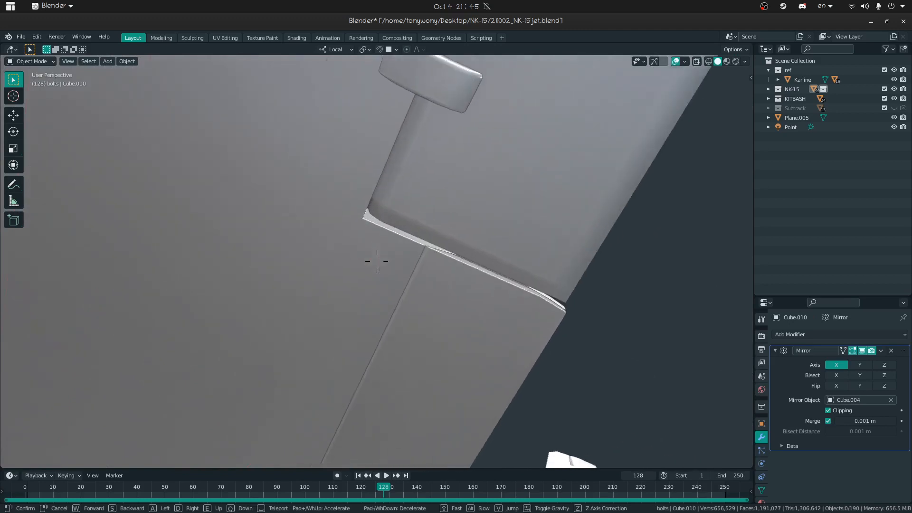
pyautogui.press('s')
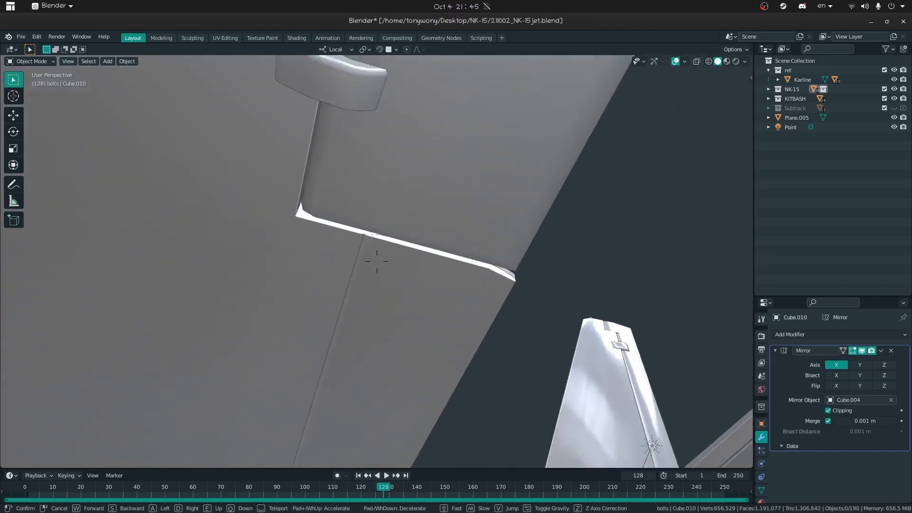
pyautogui.click(403, 260)
pyautogui.click(403, 260)
# Step: Select the outboard trailing-edge panel and inspect how the inboard flap sits against it and the wing
pyautogui.moveTo(402, 261); pyautogui.dragTo(468, 190, button='middle')
pyautogui.click(468, 192)
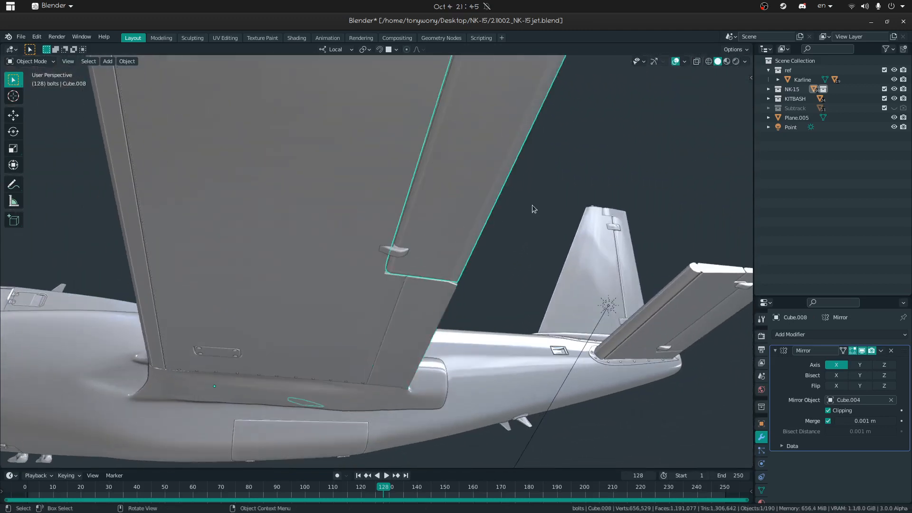
pyautogui.moveTo(524, 212); pyautogui.dragTo(452, 303, button='middle')
pyautogui.click(406, 352)
pyautogui.moveTo(405, 351); pyautogui.dragTo(433, 318, button='middle')
# Step: Undo the reveal and the bevel on the inboard flap's lower front edge, and check the flap mesh from above
pyautogui.hotkey('ctrl', 'z')
pyautogui.hotkey('ctrl', 'z')
pyautogui.hotkey('ctrl', 'z')
pyautogui.hotkey('ctrl', 'z')
pyautogui.hotkey('ctrl', 'z')
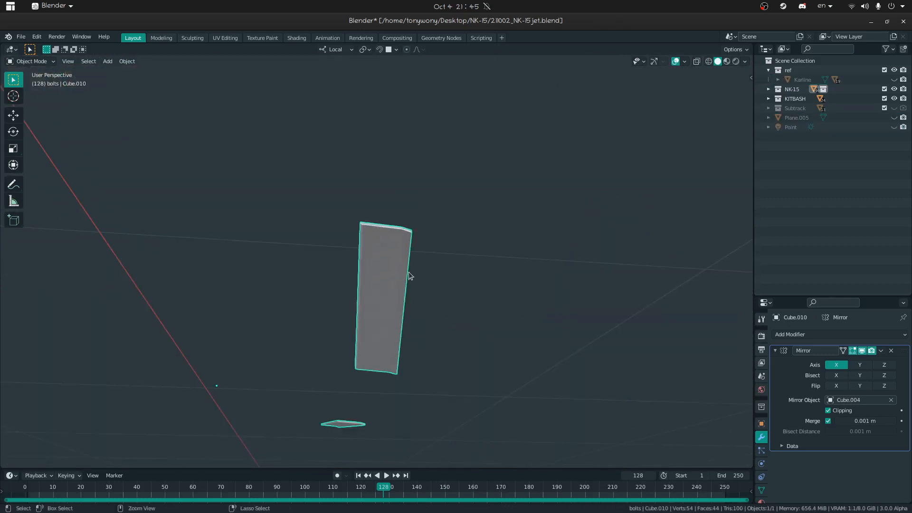
pyautogui.press('Tab')
pyautogui.moveTo(359, 247); pyautogui.dragTo(411, 291, button='middle')
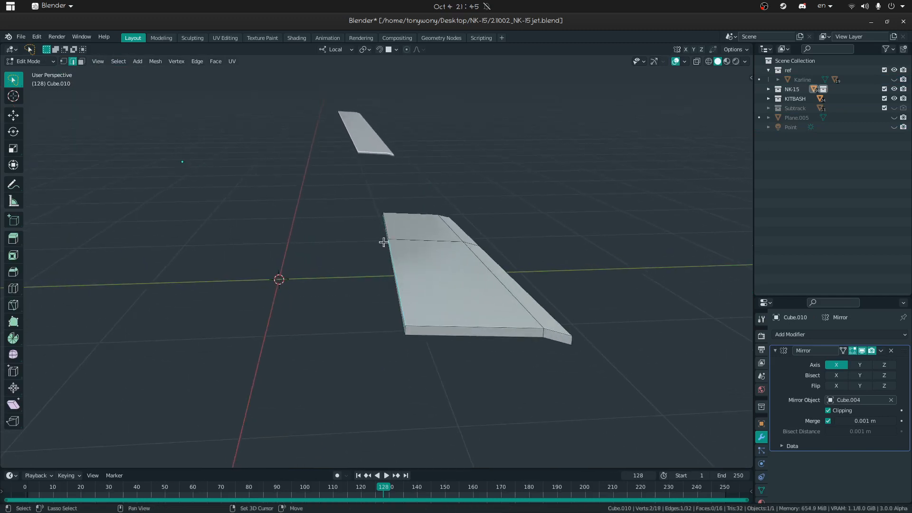
# Step: Reveal all hidden objects and edge-slide the inboard flap's lower front edge with clamping off, checking it against the wing's underside
pyautogui.press('Tab')
pyautogui.hotkey('alt', 'h')
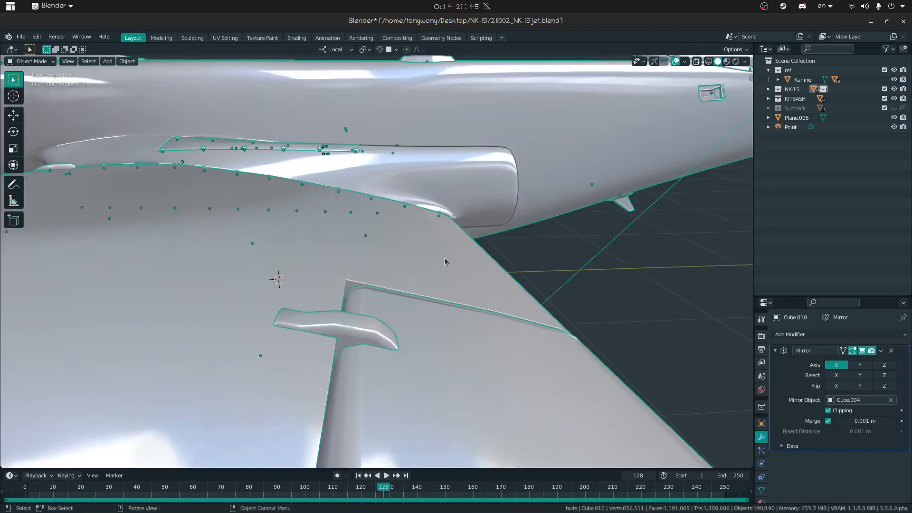
pyautogui.moveTo(442, 294); pyautogui.dragTo(408, 176, button='middle')
pyautogui.click(418, 157)
pyautogui.click(421, 156)
pyautogui.press('Tab')
pyautogui.press('g')
pyautogui.press('g')
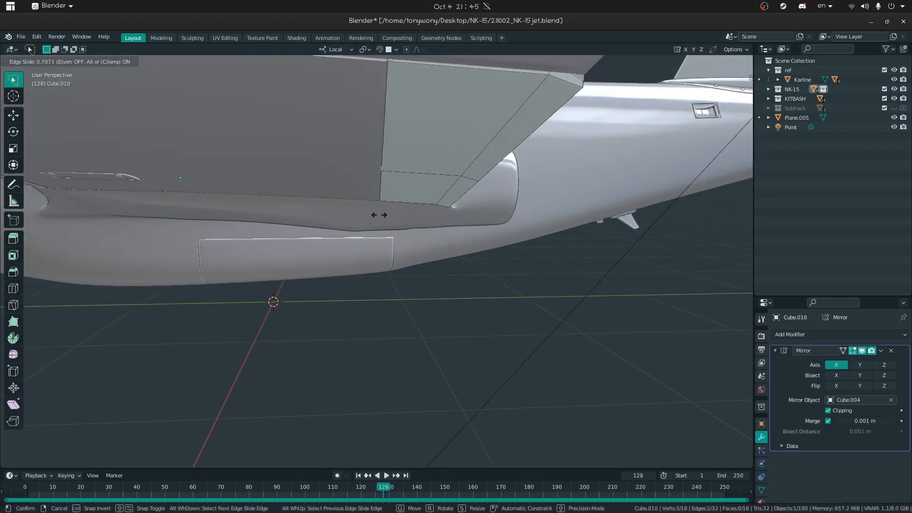
pyautogui.press('c')
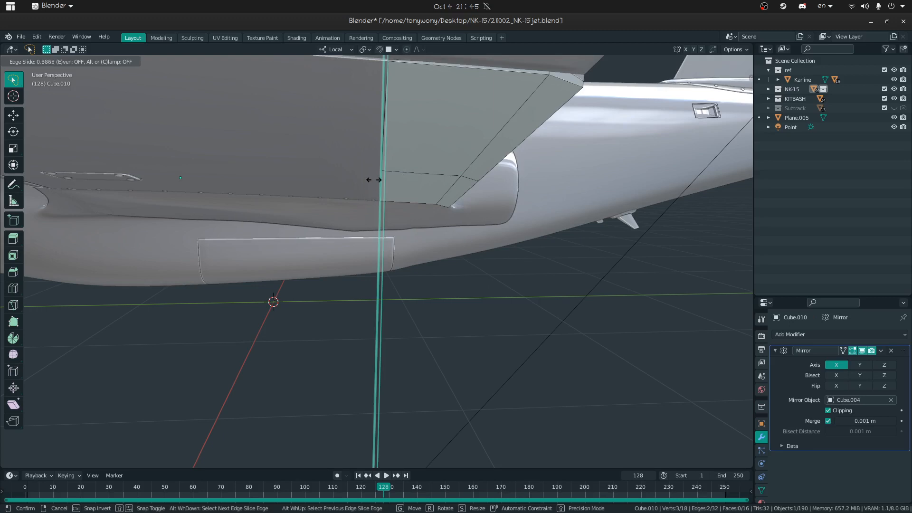
pyautogui.click(373, 181)
# Step: Edge-slide the flap's lower front edge further, by a factor of about -2.44
pyautogui.moveTo(386, 112); pyautogui.dragTo(344, 133, button='middle')
pyautogui.press('g')
pyautogui.press('g')
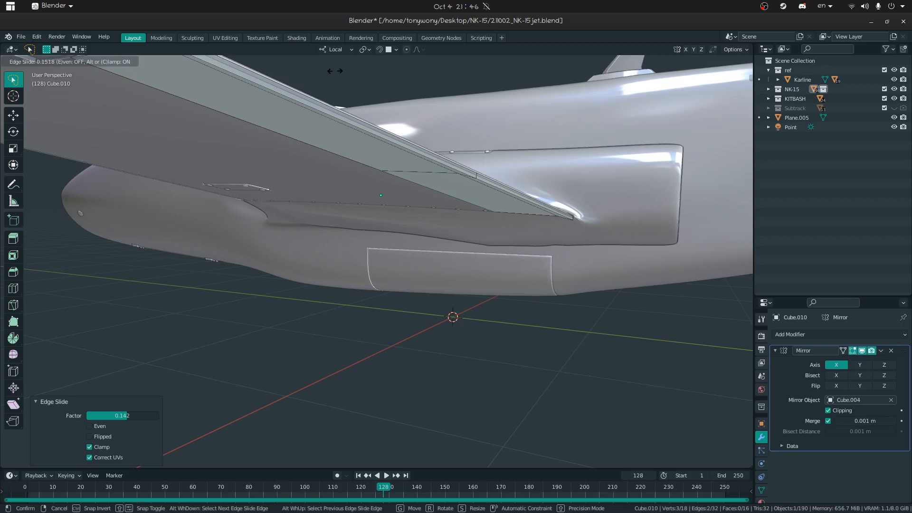
pyautogui.click(433, 146)
# Step: Inspect the flap's front seam up close and slide its lower front edge unclamped by a factor of about -7.85
pyautogui.moveTo(426, 152); pyautogui.dragTo(468, 173, button='middle')
pyautogui.hotkey('shift', '`')
pyautogui.press('s')
pyautogui.press('w')
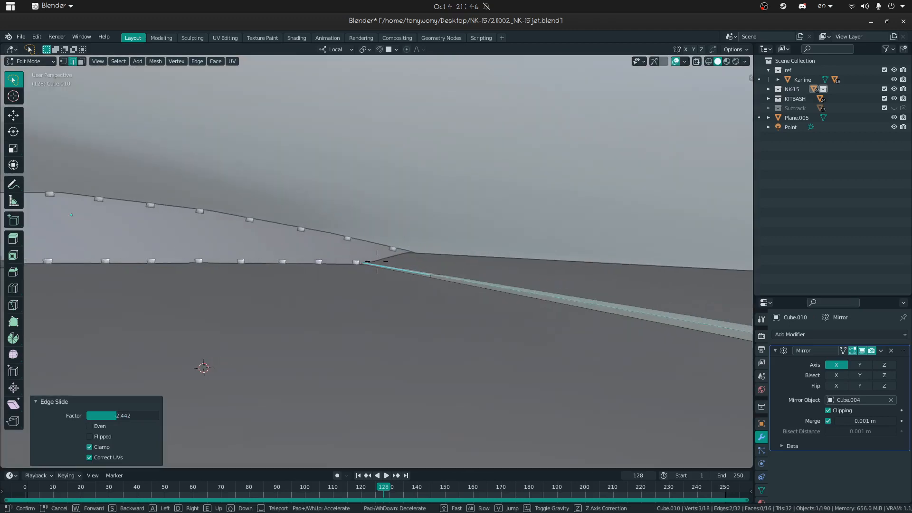
pyautogui.press('q')
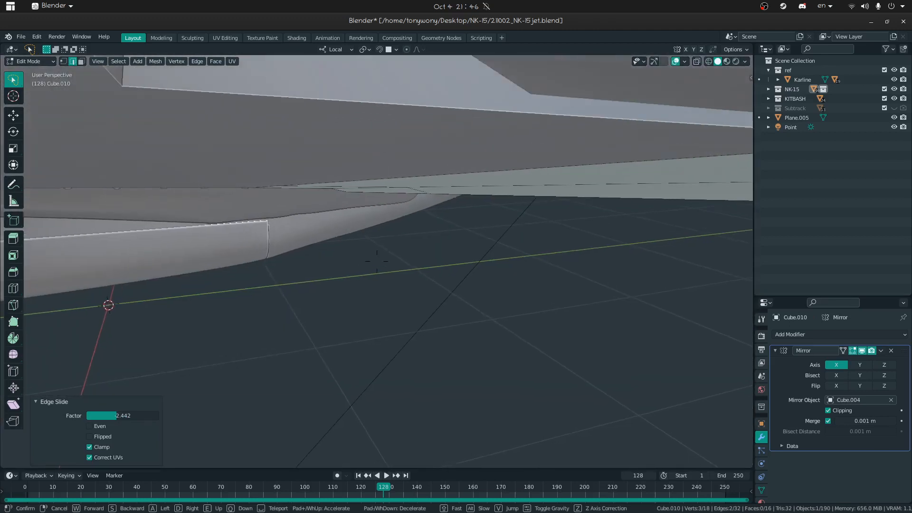
pyautogui.press('w')
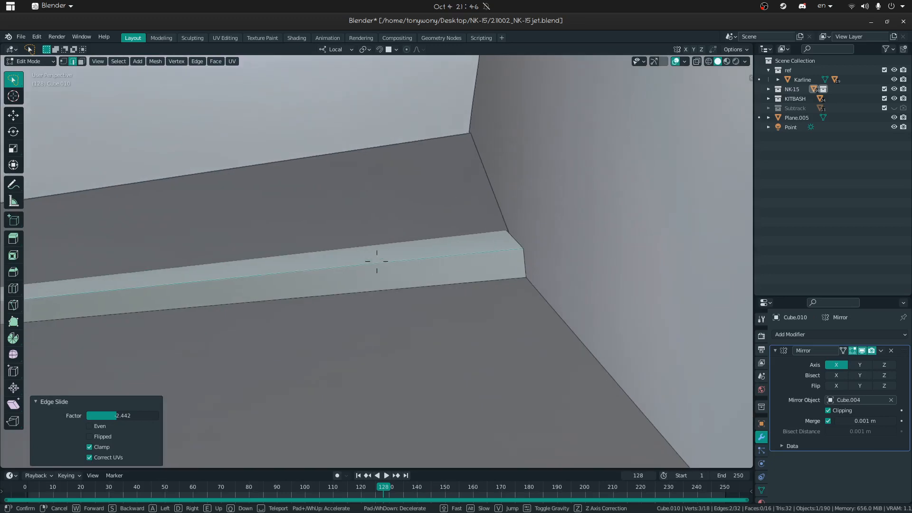
pyautogui.click(377, 261)
pyautogui.press('g')
pyautogui.press('g')
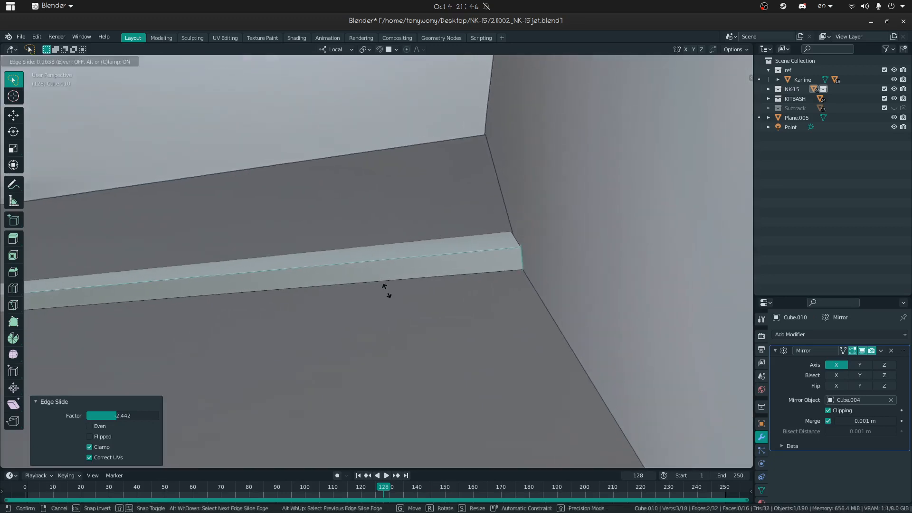
pyautogui.press('c')
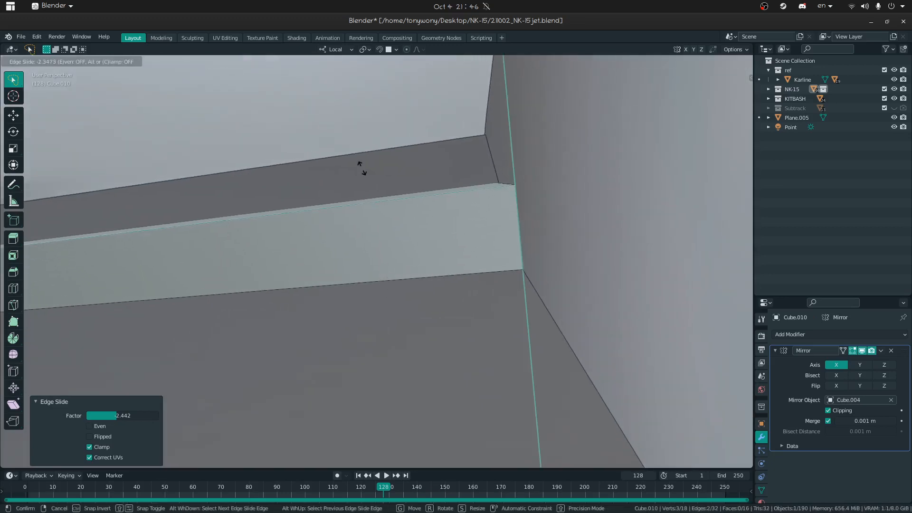
pyautogui.click(355, 274)
# Step: Slide the flap's lower front edge once more without clamping, lining it up with the adjoining fairing edge at the wing root
pyautogui.hotkey('shift', '`')
pyautogui.press('s')
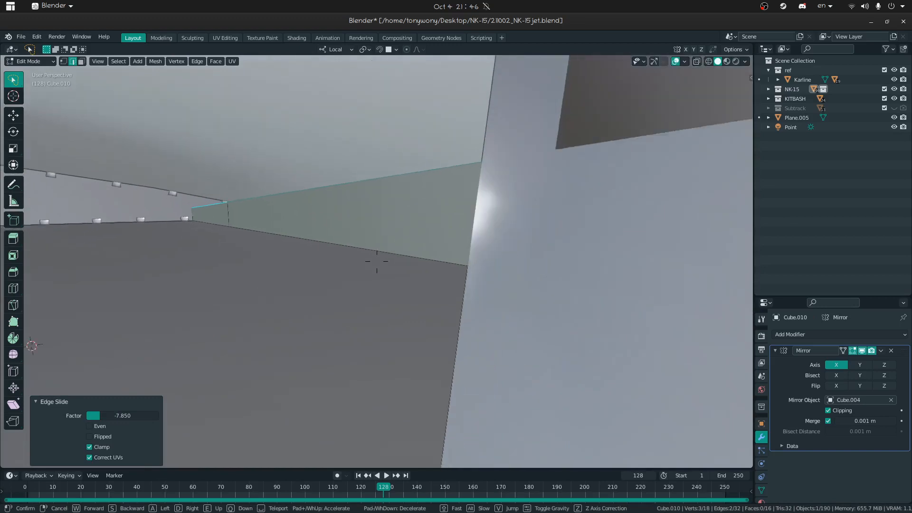
pyautogui.click(377, 261)
pyautogui.press('g')
pyautogui.press('g')
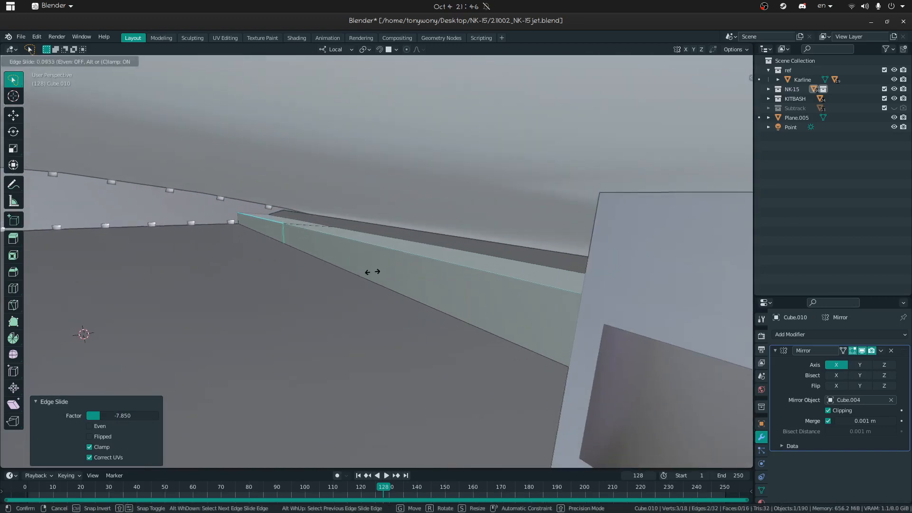
pyautogui.press('c')
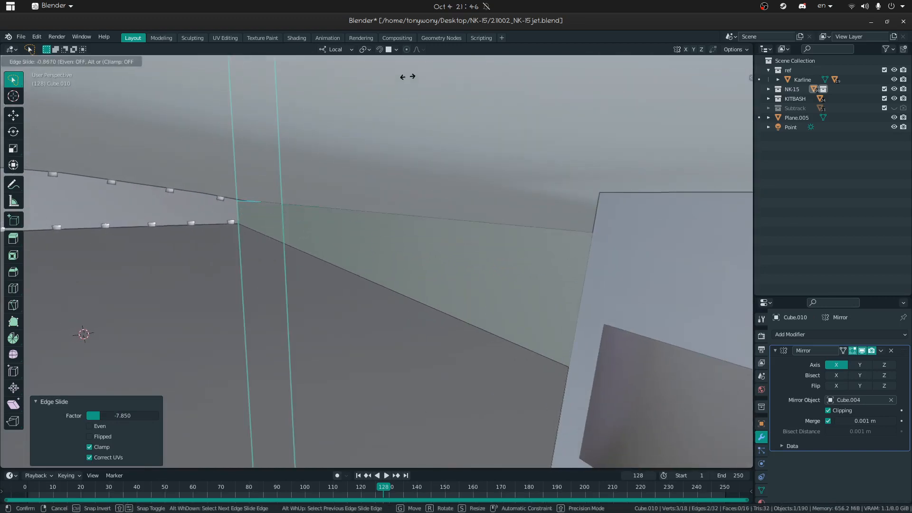
pyautogui.click(390, 125)
pyautogui.moveTo(391, 125); pyautogui.dragTo(361, 153, button='middle')
pyautogui.moveTo(401, 261); pyautogui.dragTo(377, 265, button='middle')
# Step: Isolate the inboard flap from all other objects and reopen its mesh for editing
pyautogui.press('Tab')
pyautogui.hotkey('shift', 'h')
pyautogui.press('Tab')
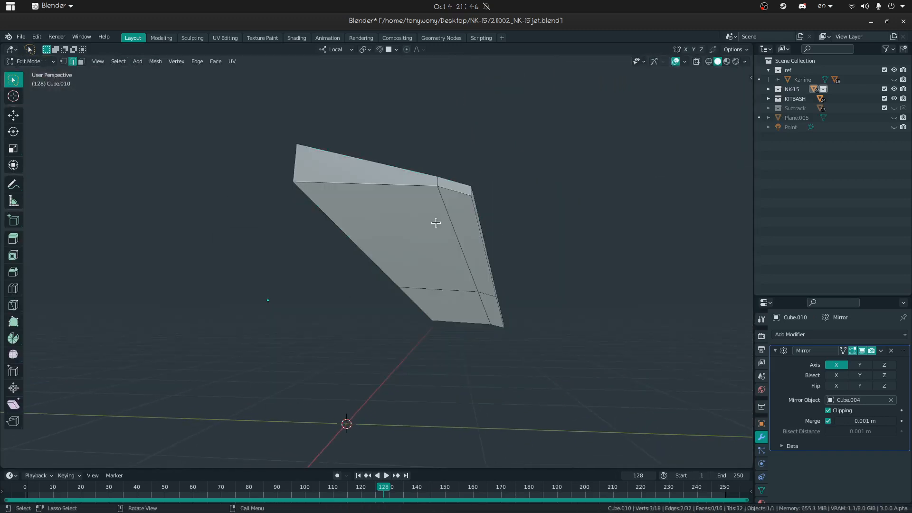
pyautogui.moveTo(308, 207); pyautogui.dragTo(279, 298, button='middle')
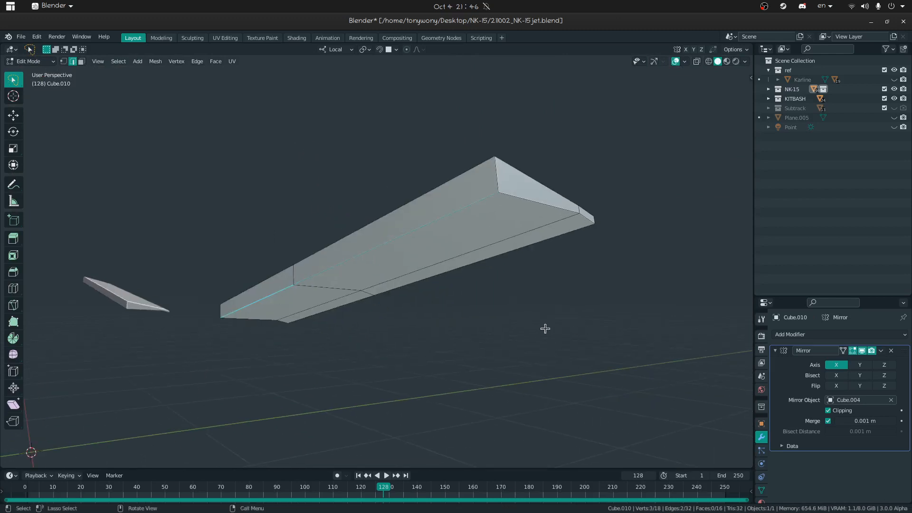
# Step: Try a three-segment bevel about 0.055 m wide on the flap's lower front edge, check its shading, and undo it
pyautogui.hotkey('ctrl', 'b')
pyautogui.click(586, 288)
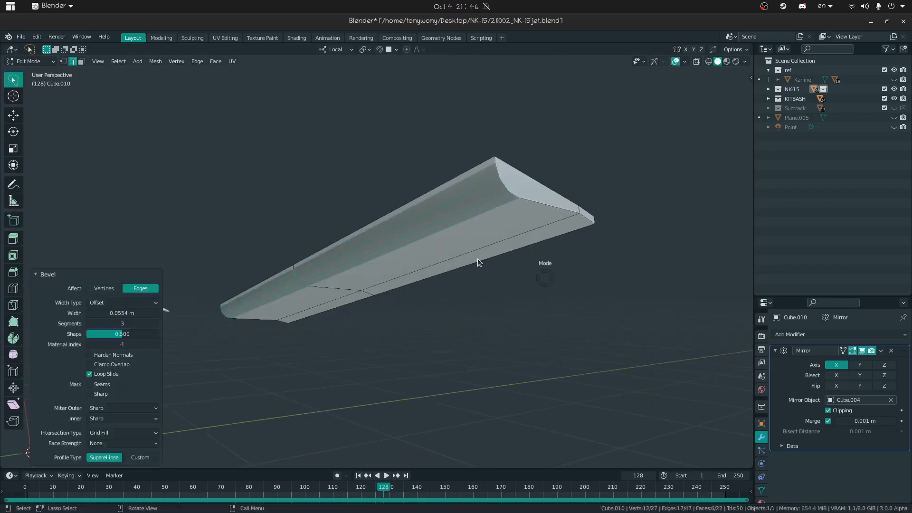
pyautogui.press('Tab')
pyautogui.press('Tab')
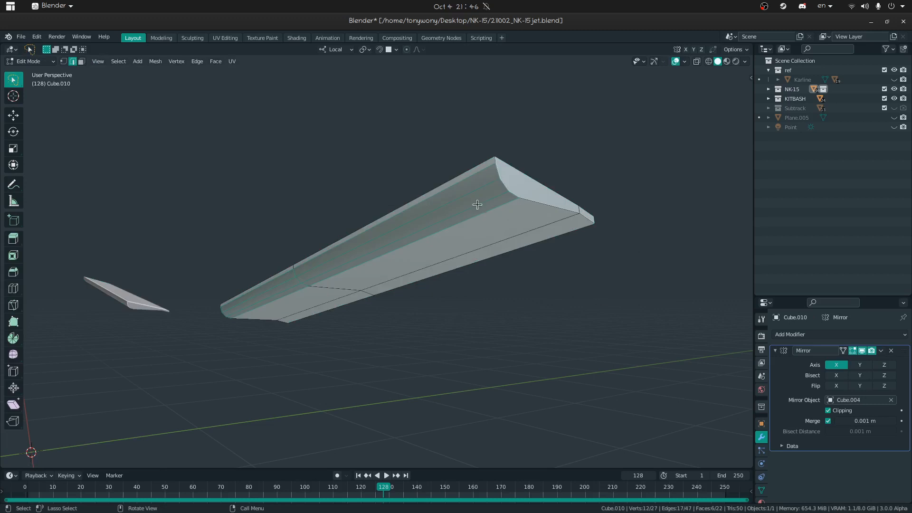
pyautogui.press('Tab')
pyautogui.press('Tab')
pyautogui.hotkey('ctrl', 'z')
# Step: Bevel the flap's lower front edge with six segments, leave mesh editing and reveal all hidden objects
pyautogui.hotkey('ctrl', 'b')
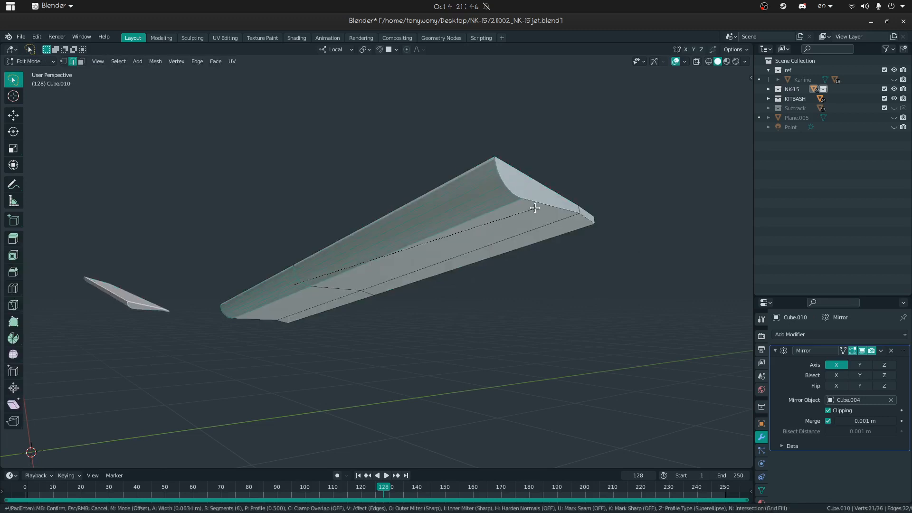
pyautogui.click(533, 224)
pyautogui.press('Tab')
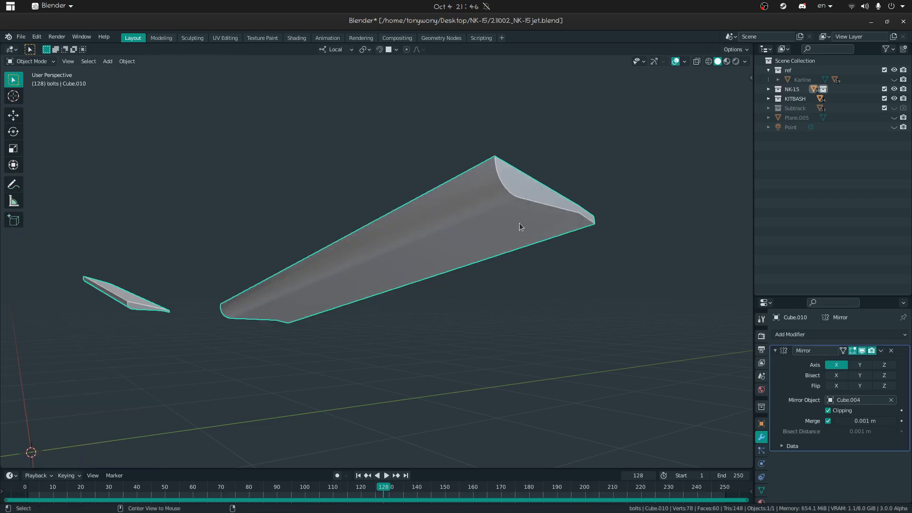
pyautogui.hotkey('alt', 'h')
# Step: Examine how the rounded flap sits in the wing's underside and view the whole aircraft from below
pyautogui.click(483, 232)
pyautogui.moveTo(482, 232); pyautogui.dragTo(474, 223, button='middle')
pyautogui.hotkey('shift', '`')
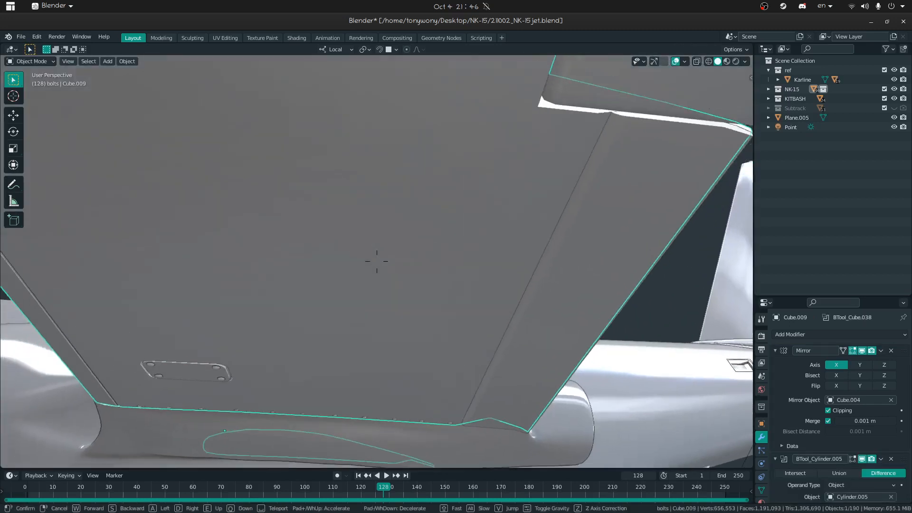
pyautogui.press('s')
pyautogui.click(376, 261)
pyautogui.moveTo(413, 323); pyautogui.dragTo(499, 326, button='middle')
pyautogui.scroll(-6, 499, 326)
pyautogui.scroll(3, 420, 332)
pyautogui.click(504, 365)
pyautogui.moveTo(503, 365); pyautogui.dragTo(464, 318, button='middle')
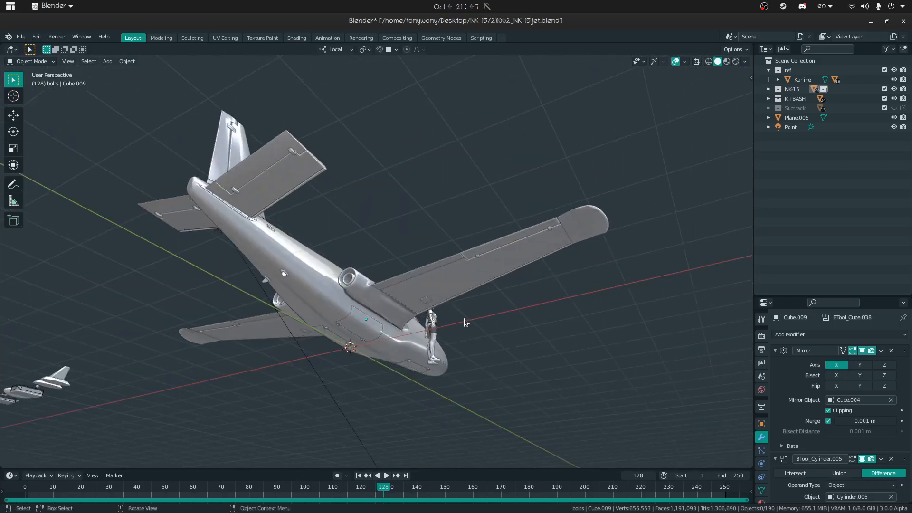
# Step: Open the fuselage mesh for editing and bring the engine nacelle's underside beside the wing root into close view
pyautogui.hotkey('shift', '`')
pyautogui.press('w')
pyautogui.click(376, 261)
pyautogui.click(388, 216)
pyautogui.press('Tab')
pyautogui.moveTo(348, 218); pyautogui.dragTo(428, 236, button='middle')
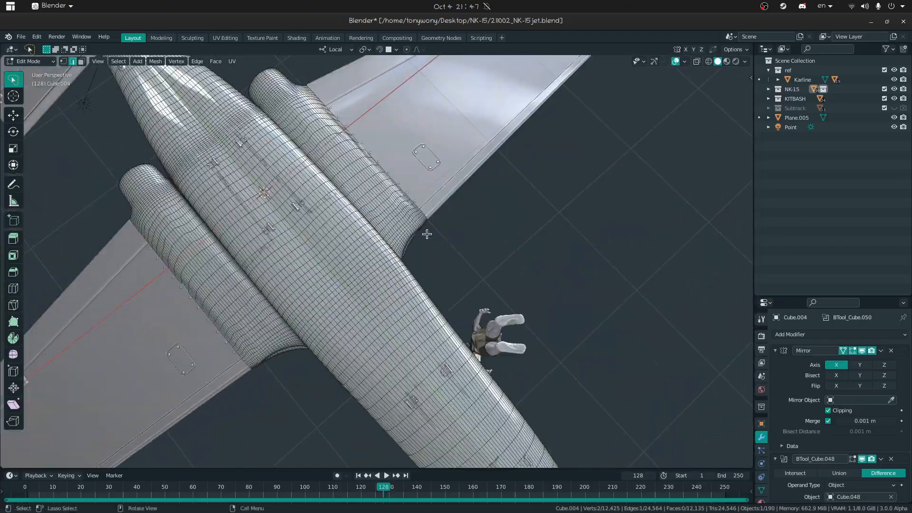
pyautogui.moveTo(405, 201); pyautogui.dragTo(390, 252, button='middle')
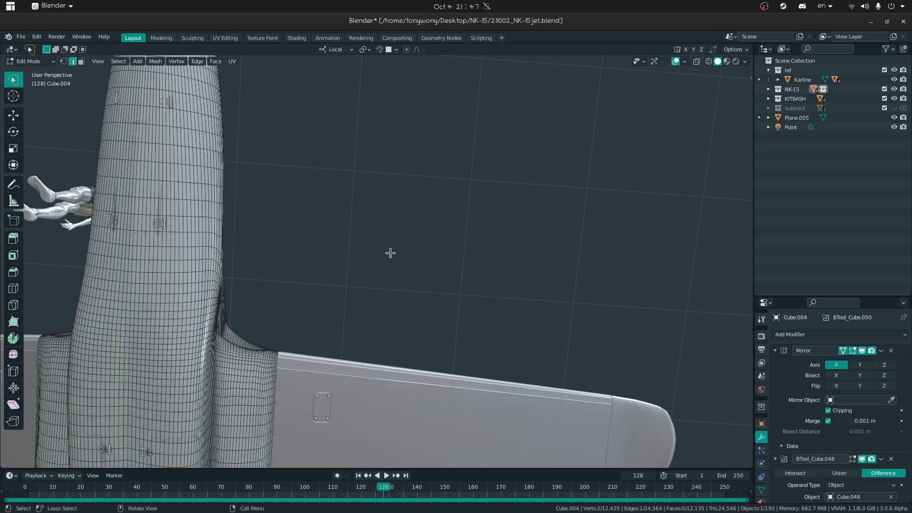
pyautogui.hotkey('shift', '`')
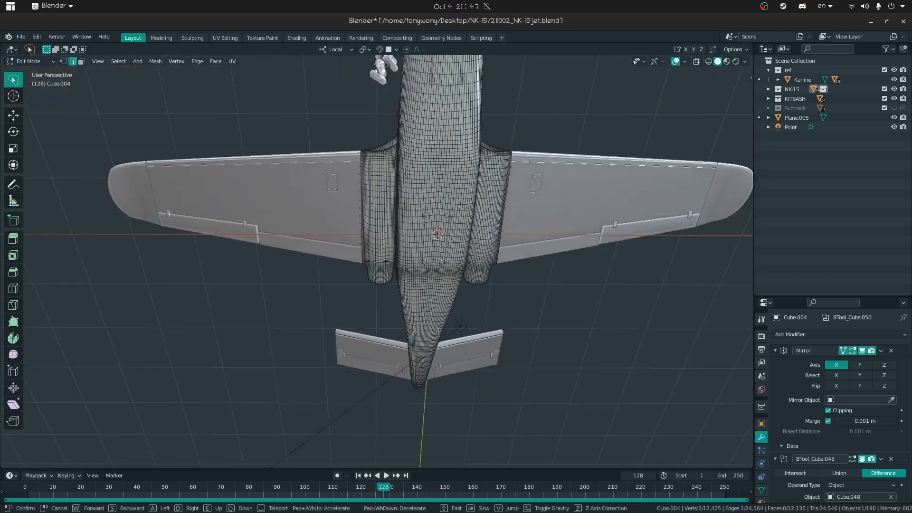
pyautogui.press('w')
pyautogui.click(377, 261)
# Step: Select a rectangular region of faces along the engine nacelle's underside
pyautogui.press('3')
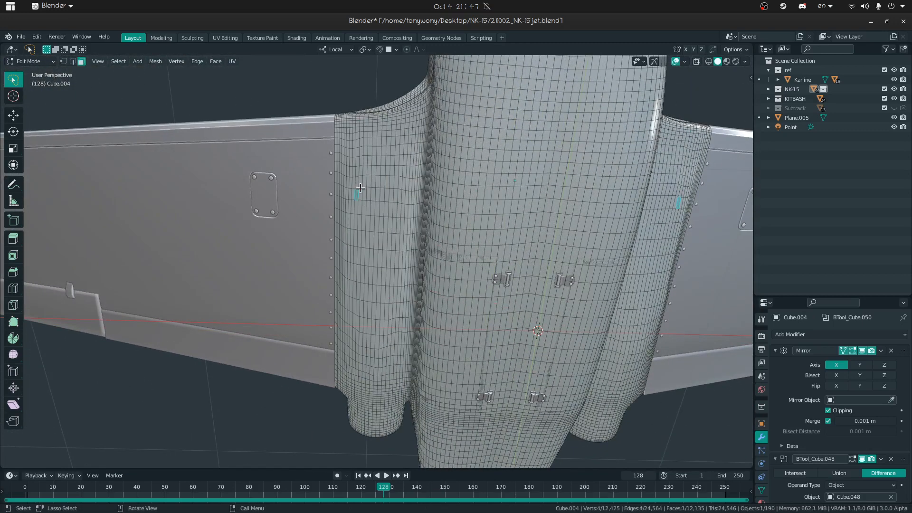
pyautogui.keyDown('ctrl'); pyautogui.keyDown('shift'); pyautogui.click(398, 349); pyautogui.keyUp('shift'); pyautogui.keyUp('ctrl')
pyautogui.moveTo(398, 348); pyautogui.dragTo(385, 311, button='middle')
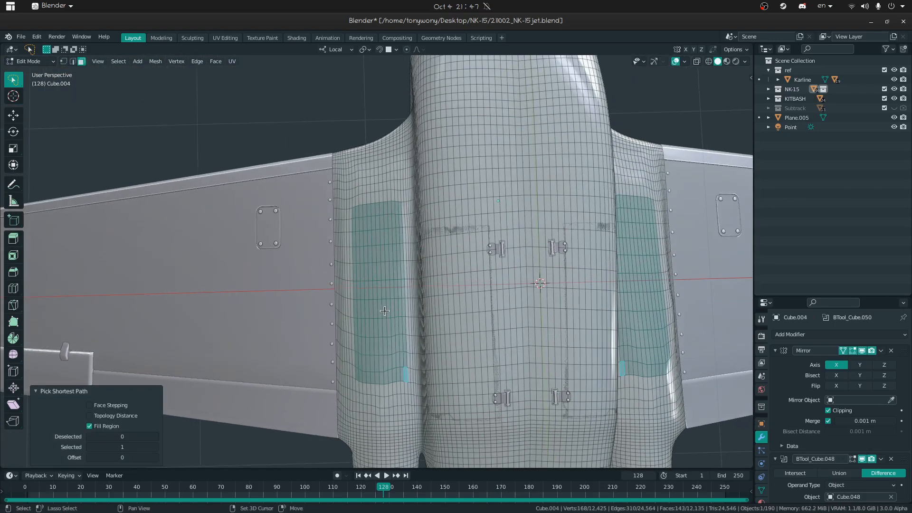
pyautogui.scroll(6, 384, 311)
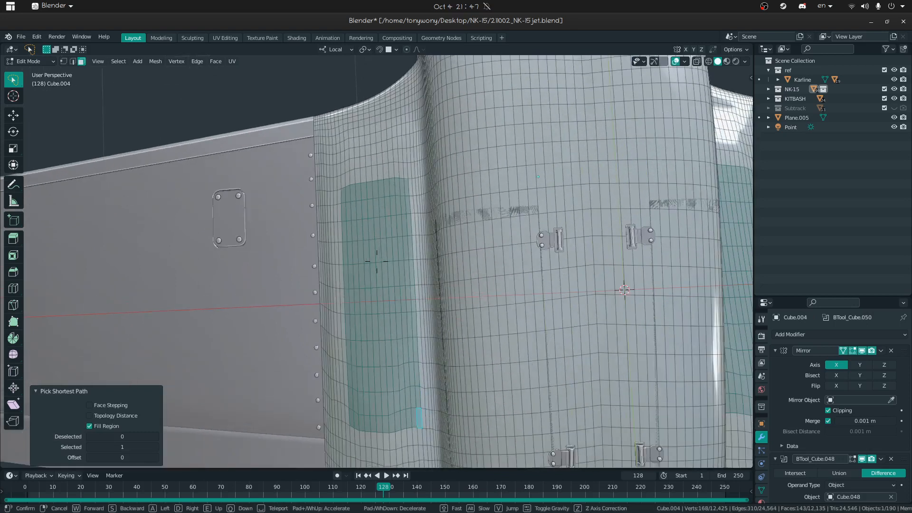
# Step: Select a crosswise row of vertices on the nacelle's underside and flatten it by scaling to 0 along local Y
pyautogui.press('1')
pyautogui.click(321, 145)
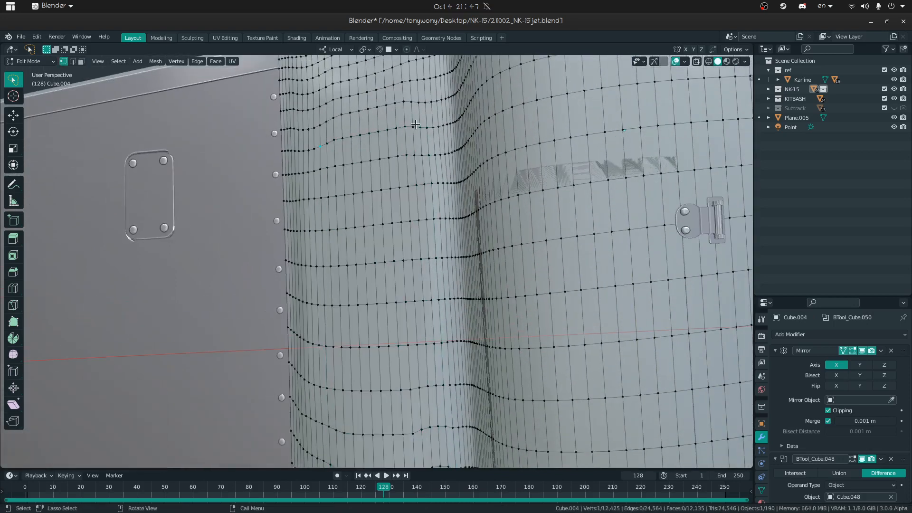
pyautogui.keyDown('ctrl'); pyautogui.click(426, 129); pyautogui.keyUp('ctrl')
pyautogui.press('s')
pyautogui.press('x')
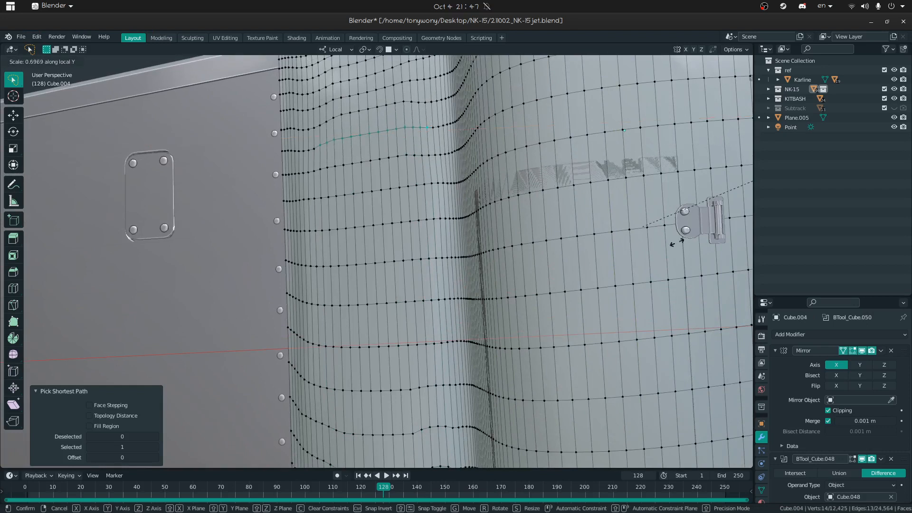
pyautogui.write('0')
pyautogui.press('Return')
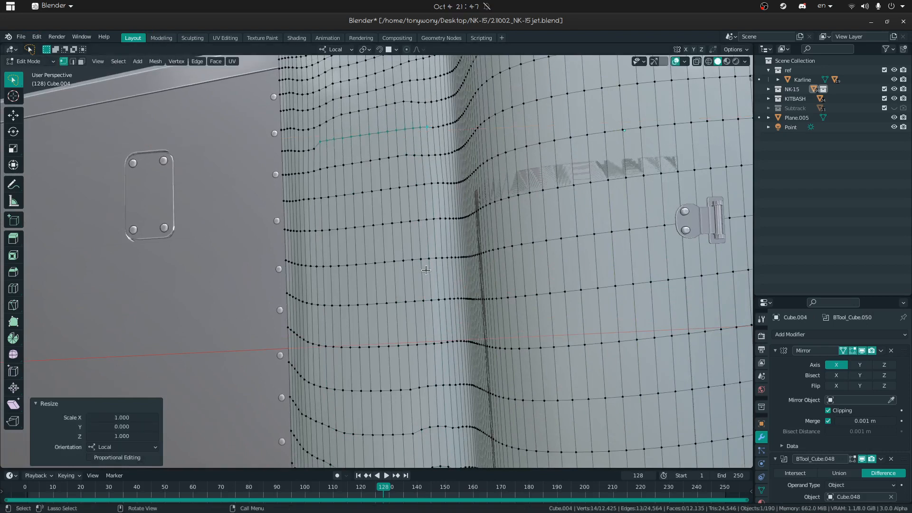
# Step: Select the lengthwise row of vertices on the nacelle's underside nearest the fuselage and flatten it by scaling to 0 along local X
pyautogui.hotkey('shift', '`')
pyautogui.press('s')
pyautogui.press('w')
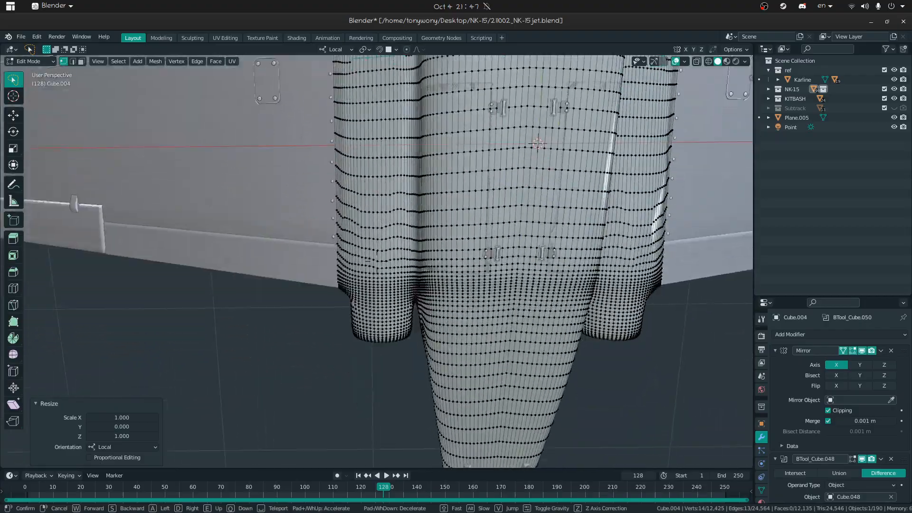
pyautogui.press('w')
pyautogui.press('s')
pyautogui.press('w')
pyautogui.click(385, 223)
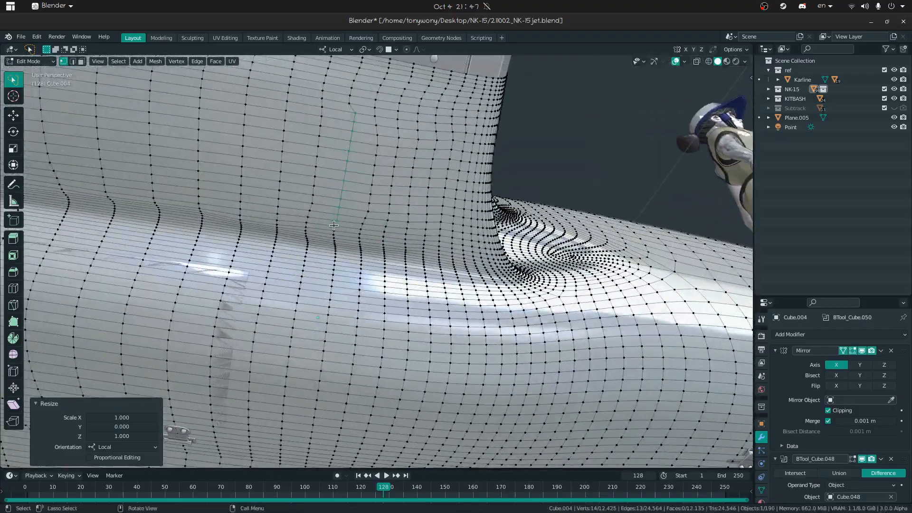
pyautogui.hotkey('shift', '`')
pyautogui.press('s')
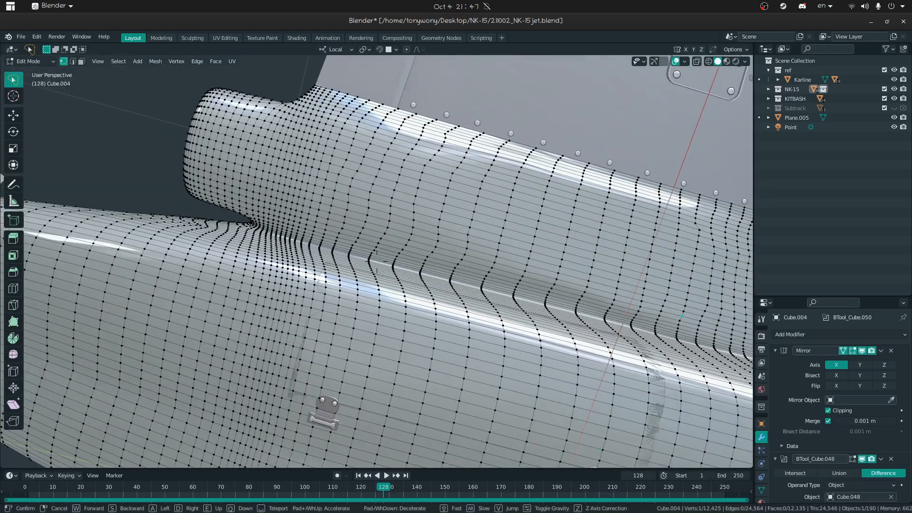
pyautogui.click(382, 233)
pyautogui.keyDown('ctrl'); pyautogui.click(382, 231); pyautogui.keyUp('ctrl')
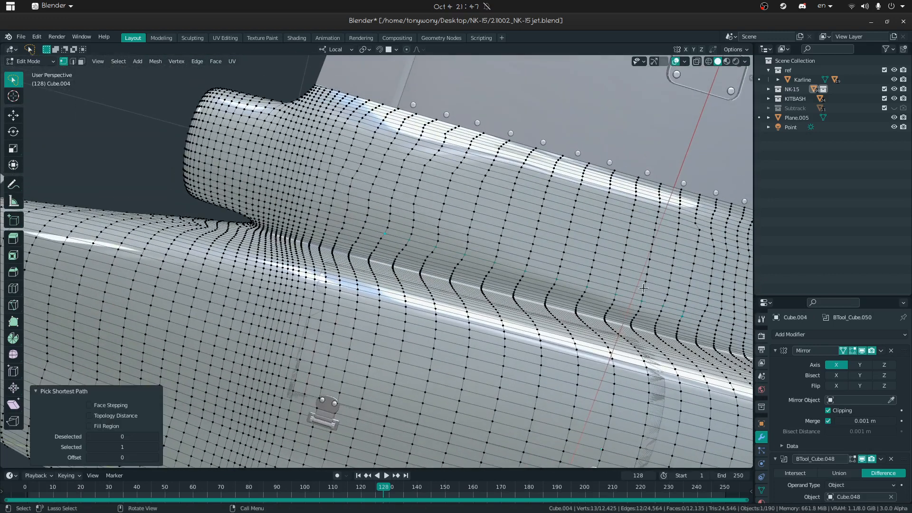
pyautogui.click(681, 313)
pyautogui.keyDown('ctrl'); pyautogui.click(360, 233); pyautogui.keyUp('ctrl')
pyautogui.moveTo(449, 263); pyautogui.dragTo(447, 253, button='middle')
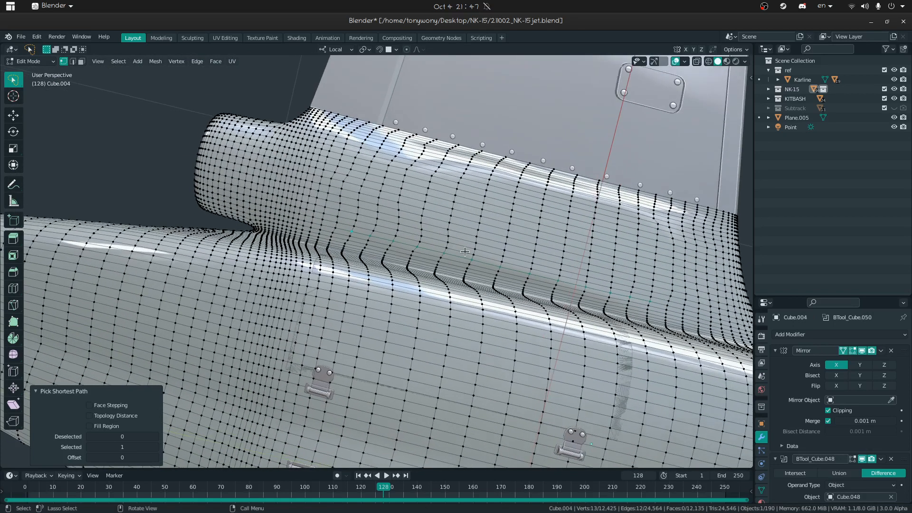
pyautogui.press('s')
pyautogui.press('x')
pyautogui.press('x')
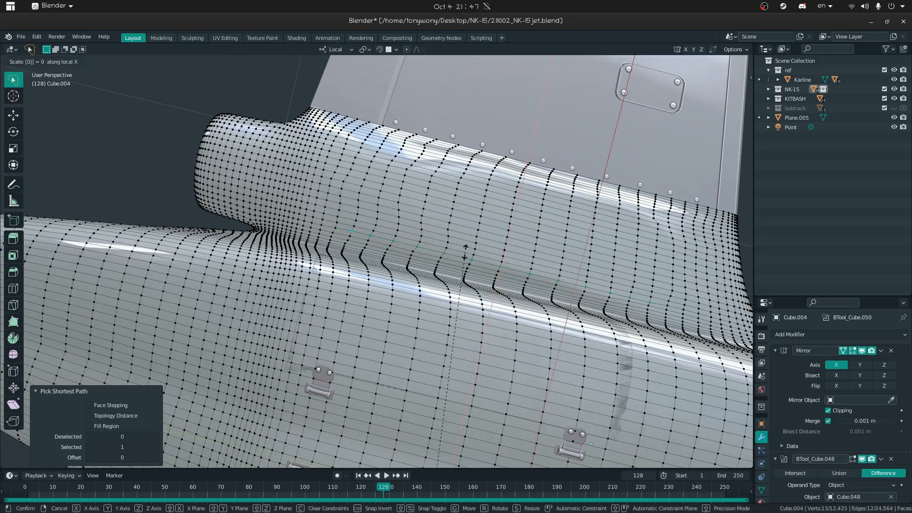
pyautogui.press('Return')
# Step: Straighten the lengthwise vertex row on the wing side of the nacelle's underside by scaling it to 0 along local X
pyautogui.click(350, 232)
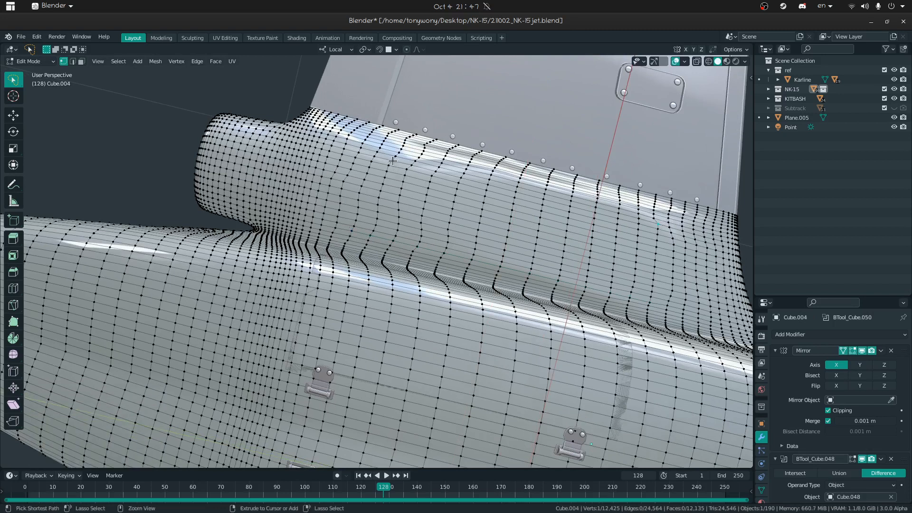
pyautogui.keyDown('ctrl'); pyautogui.click(394, 159); pyautogui.keyUp('ctrl')
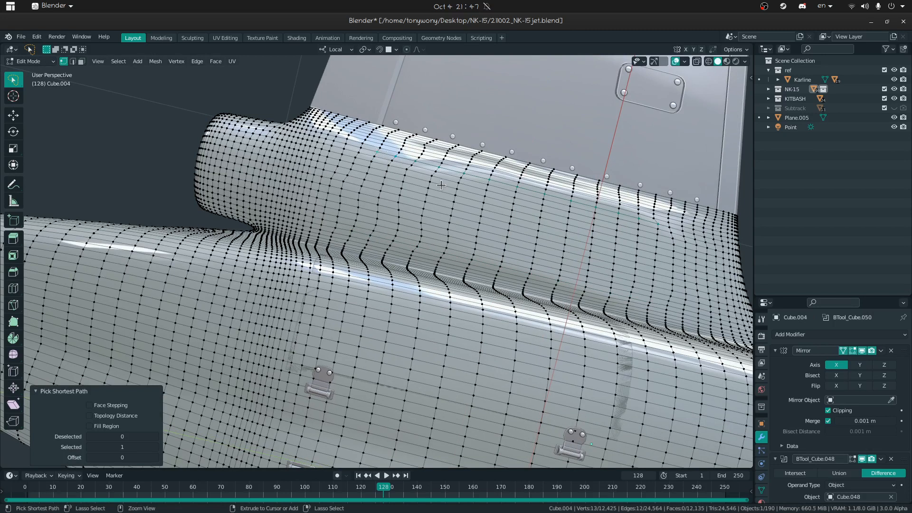
pyautogui.press('s')
pyautogui.press('x')
pyautogui.press('0')
pyautogui.press('Return')
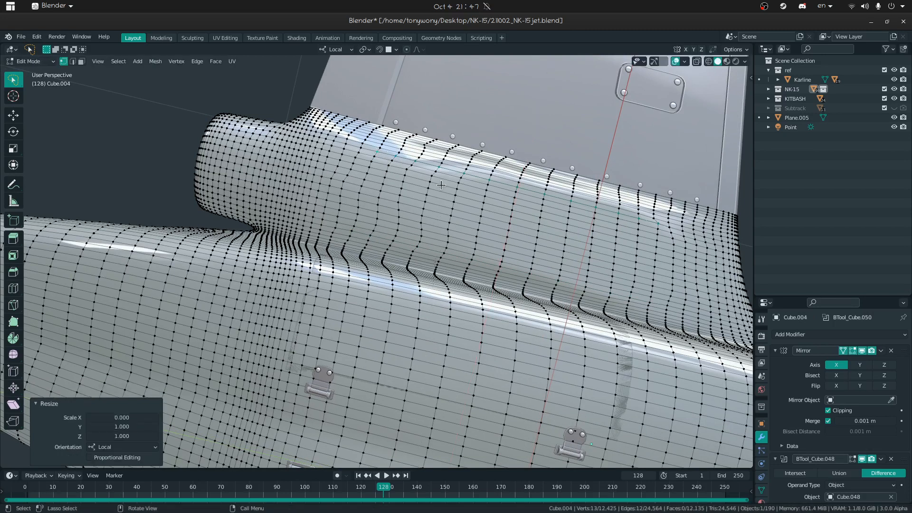
# Step: Select the crosswise vertex row at the rear end of the panel outline and flatten it to 0 along local Y
pyautogui.click(374, 155)
pyautogui.keyDown('ctrl'); pyautogui.click(352, 228); pyautogui.keyUp('ctrl')
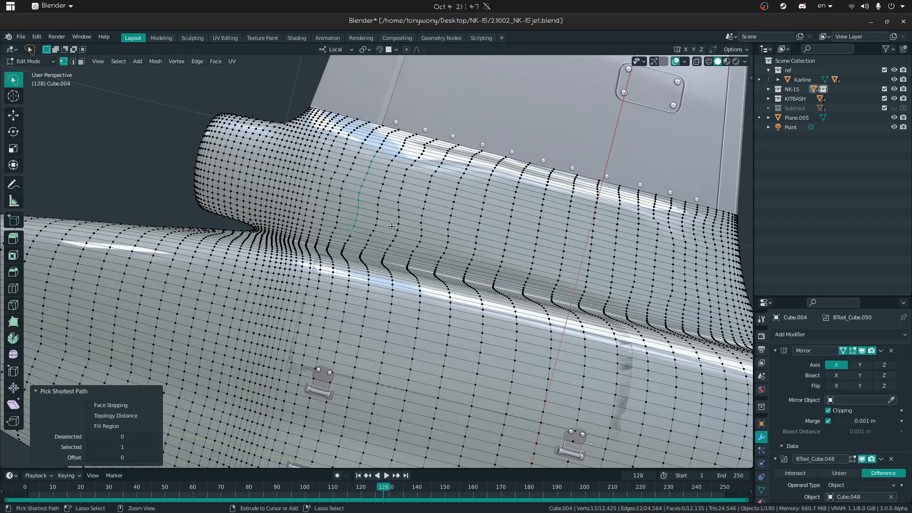
pyautogui.press('s')
pyautogui.press('y')
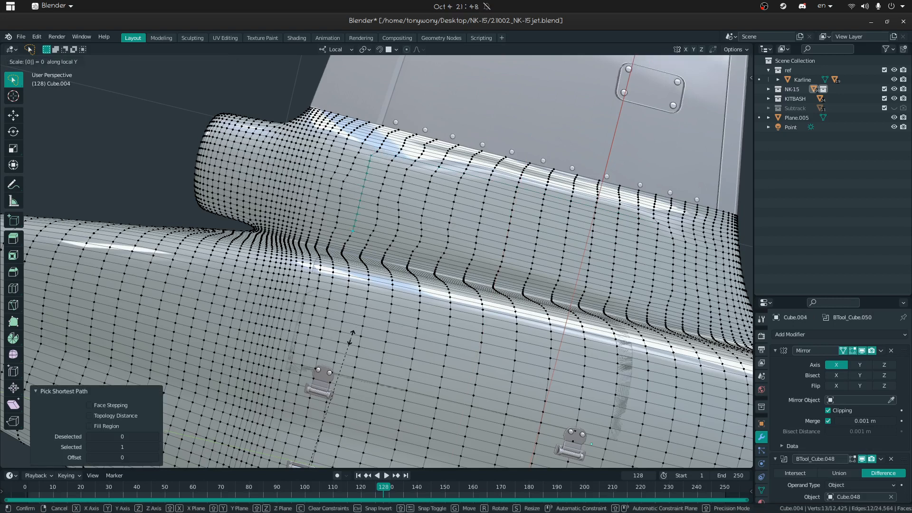
pyautogui.press('Return')
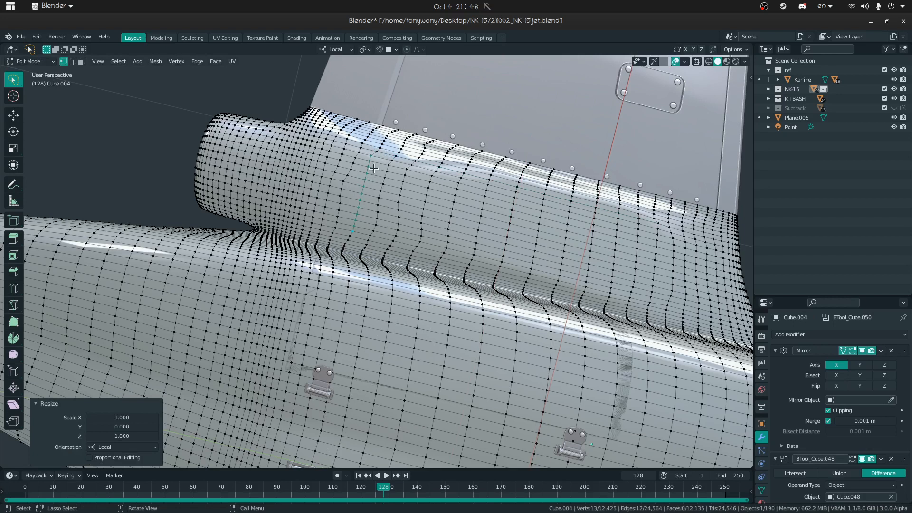
# Step: Select the rectangular block of faces inside the straightened outline, separate it into its own object and return to Object Mode
pyautogui.press('3')
pyautogui.hotkey('shift', '`')
pyautogui.press('d')
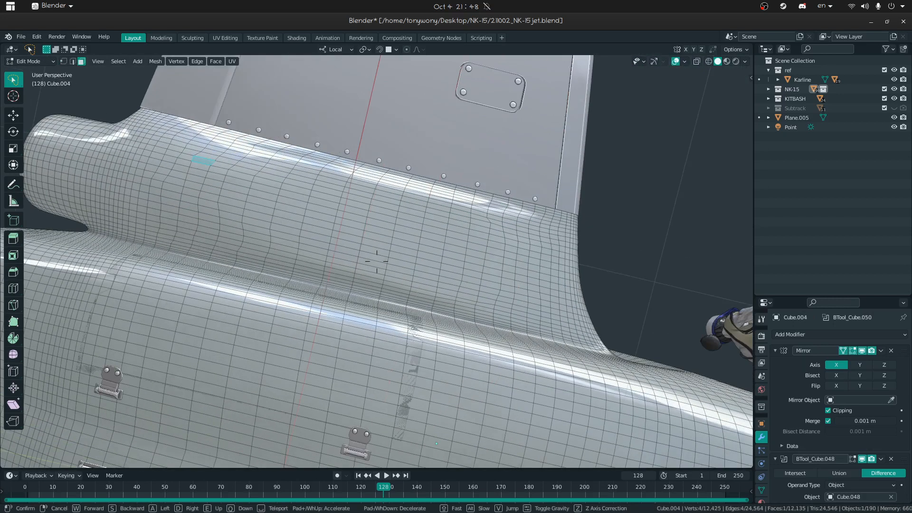
pyautogui.click(377, 262)
pyautogui.keyDown('ctrl'); pyautogui.keyDown('shift'); pyautogui.click(466, 297); pyautogui.keyUp('shift'); pyautogui.keyUp('ctrl')
pyautogui.moveTo(465, 295); pyautogui.dragTo(459, 274, button='middle')
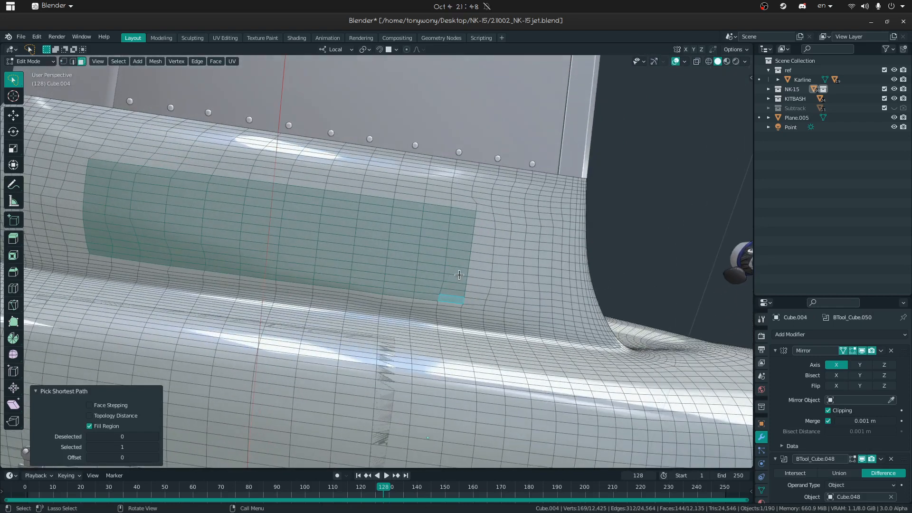
pyautogui.press('p')
pyautogui.click(447, 273)
pyautogui.hotkey('ctrl', 'Tab')
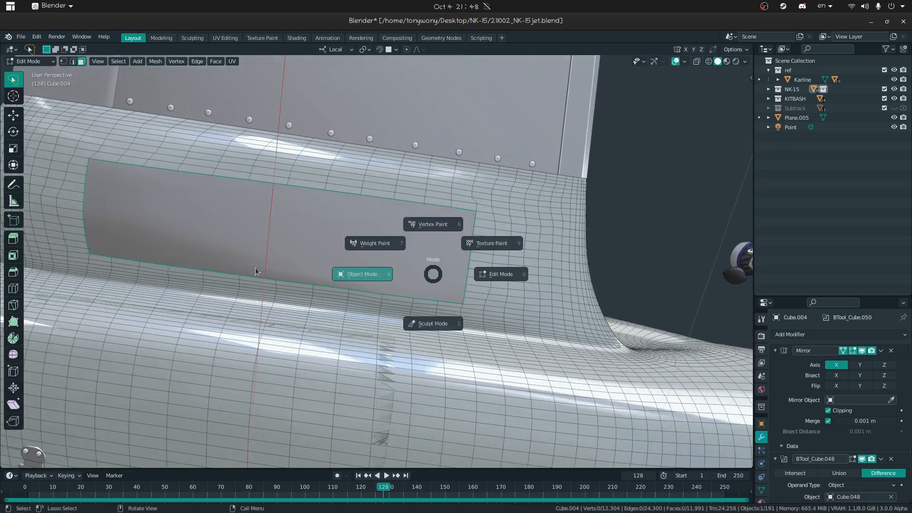
pyautogui.click(333, 257)
# Step: Isolate the fuselage and the separated nacelle panel in local view, and hide the panel to expose the opening
pyautogui.hotkey('shift', '`')
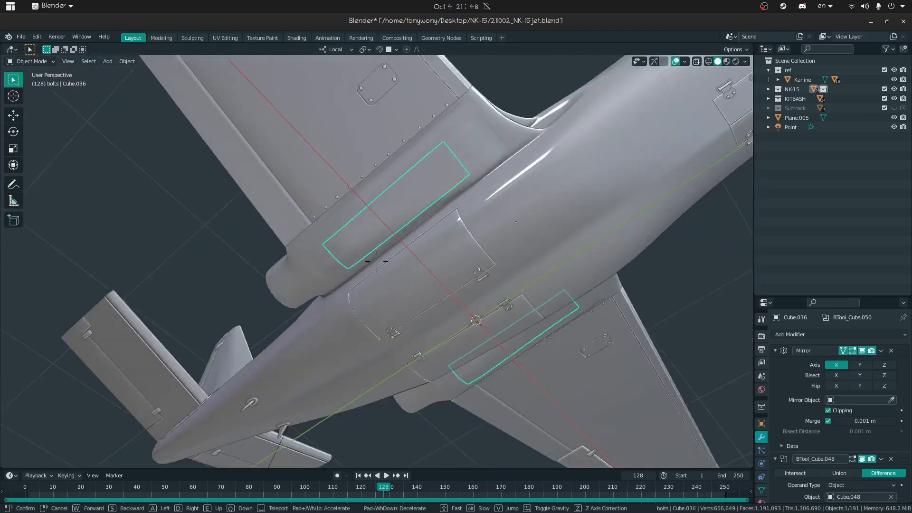
pyautogui.click(489, 169)
pyautogui.moveTo(488, 169); pyautogui.dragTo(457, 356, button='middle')
pyautogui.click(452, 286)
pyautogui.press('KP_Divide')
pyautogui.press('KP_Divide')
pyautogui.click(354, 295)
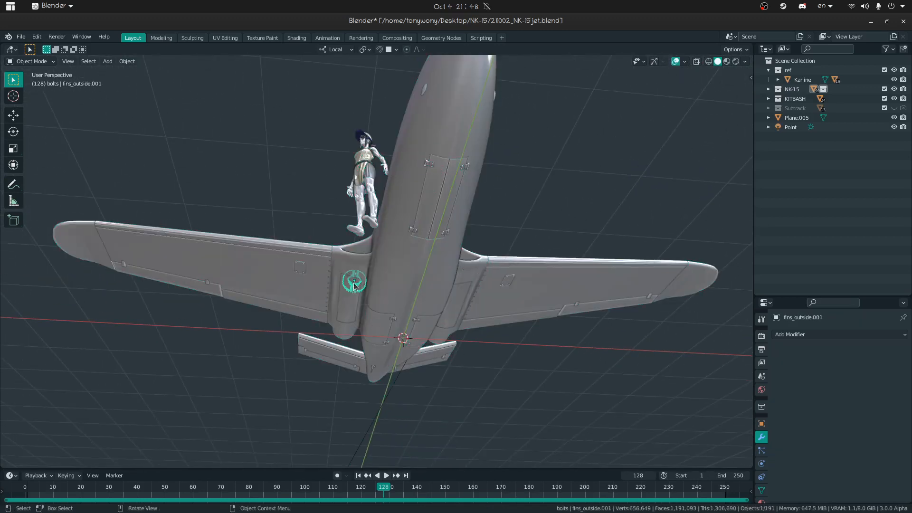
pyautogui.keyDown('shift'); pyautogui.click(348, 295); pyautogui.keyUp('shift')
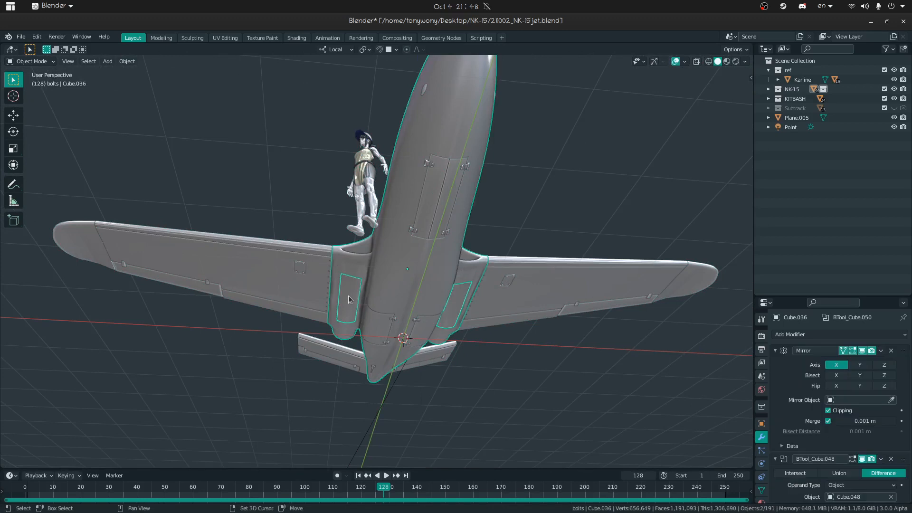
pyautogui.press('KP_Divide')
pyautogui.click(347, 295)
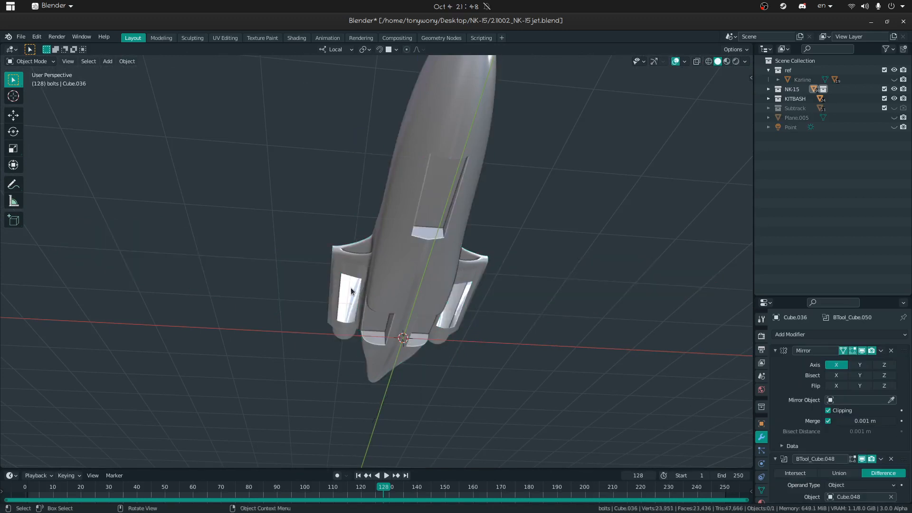
# Step: Open the fuselage mesh for editing, select the nacelle opening's border loop and extrude it inward about 0.068 m along local Z
pyautogui.scroll(8, 350, 291)
pyautogui.click(387, 282)
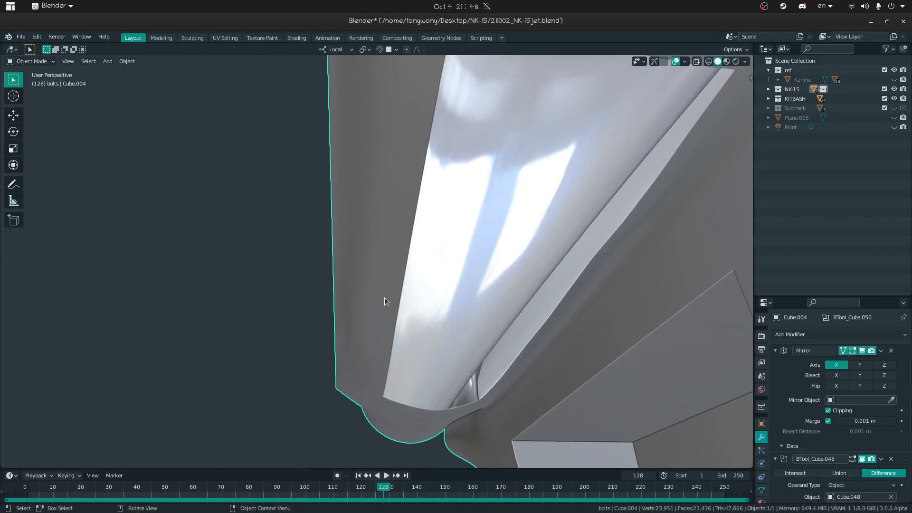
pyautogui.press('Tab')
pyautogui.moveTo(477, 314); pyautogui.dragTo(388, 279, button='middle')
pyautogui.press('2')
pyautogui.keyDown('alt'); pyautogui.click(393, 248); pyautogui.keyUp('alt')
pyautogui.hotkey('shift', '`')
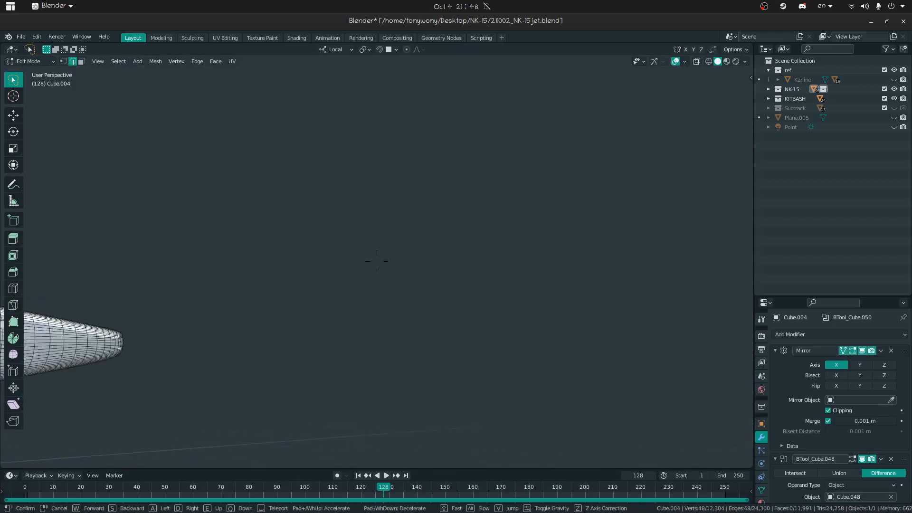
pyautogui.press('s')
pyautogui.press('w')
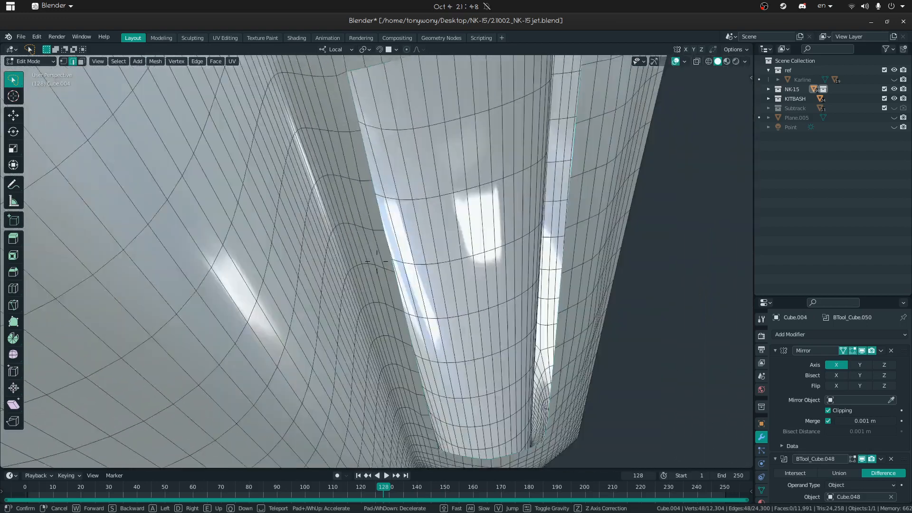
pyautogui.click(490, 307)
pyautogui.press('e')
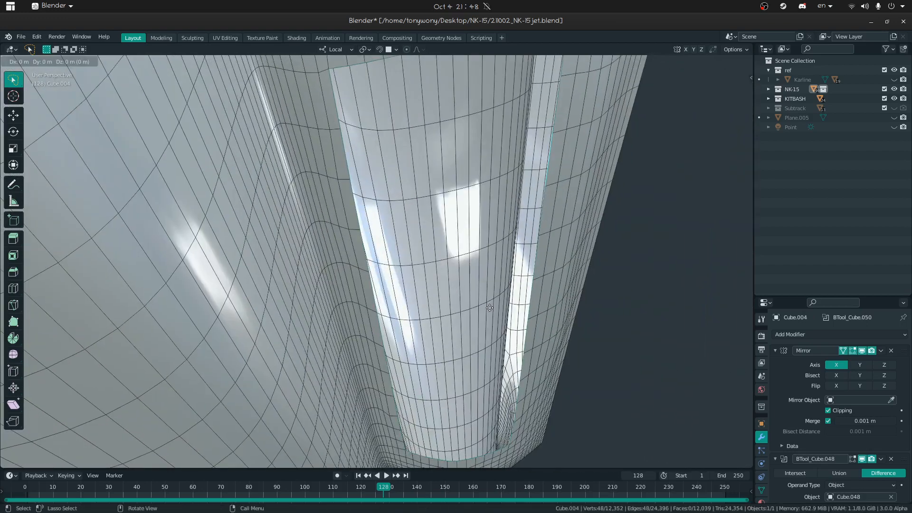
pyautogui.click(489, 284)
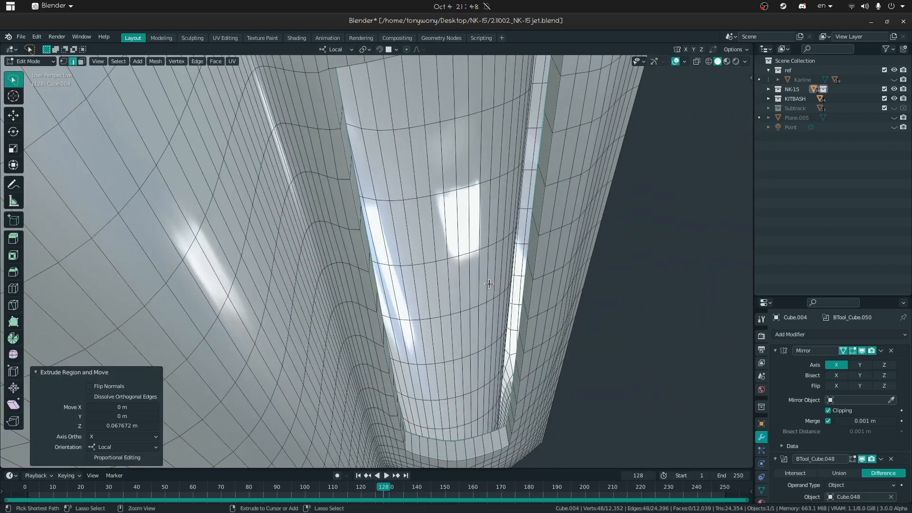
# Step: Close the inner end of the nacelle recess with a Grid Fill and return to Object Mode
pyautogui.hotkey('ctrl', 'f')
pyautogui.click(460, 390)
pyautogui.moveTo(475, 307); pyautogui.dragTo(457, 318, button='middle')
pyautogui.hotkey('ctrl', 'Tab')
pyautogui.click(389, 309)
pyautogui.moveTo(390, 308); pyautogui.dragTo(376, 261, button='middle')
# Step: Reveal the hidden nacelle panel, hide everything except it and open its mesh for editing
pyautogui.scroll(-5, 376, 261)
pyautogui.hotkey('alt', 'h')
pyautogui.click(421, 227)
pyautogui.hotkey('shift', 'h')
pyautogui.hotkey('ctrl', 'Tab')
pyautogui.click(580, 230)
# Step: Select the entire panel and extrude it about 0.032 m along local Z to give it thickness
pyautogui.moveTo(442, 197); pyautogui.dragTo(452, 247, button='middle')
pyautogui.press('a')
pyautogui.press('e')
pyautogui.press('z')
pyautogui.press('z')
pyautogui.click(452, 243)
pyautogui.hotkey('shift', '`')
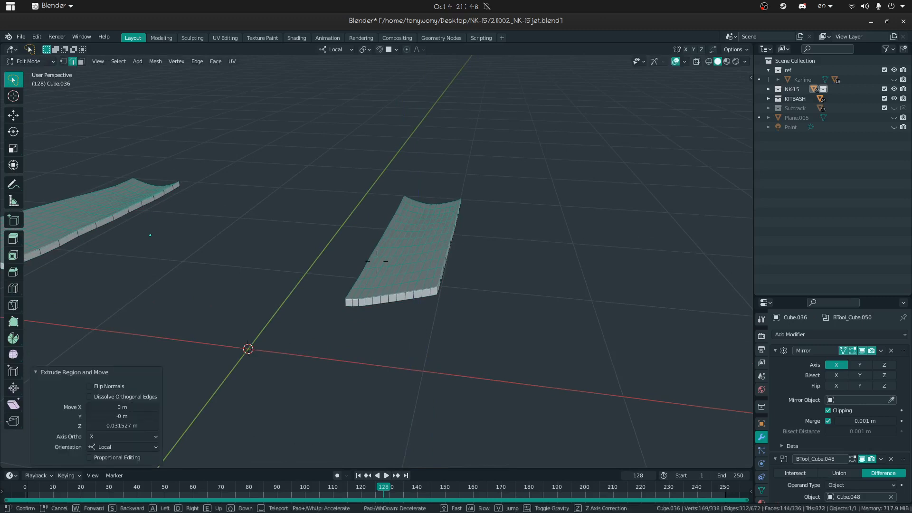
pyautogui.press('w')
pyautogui.press('s')
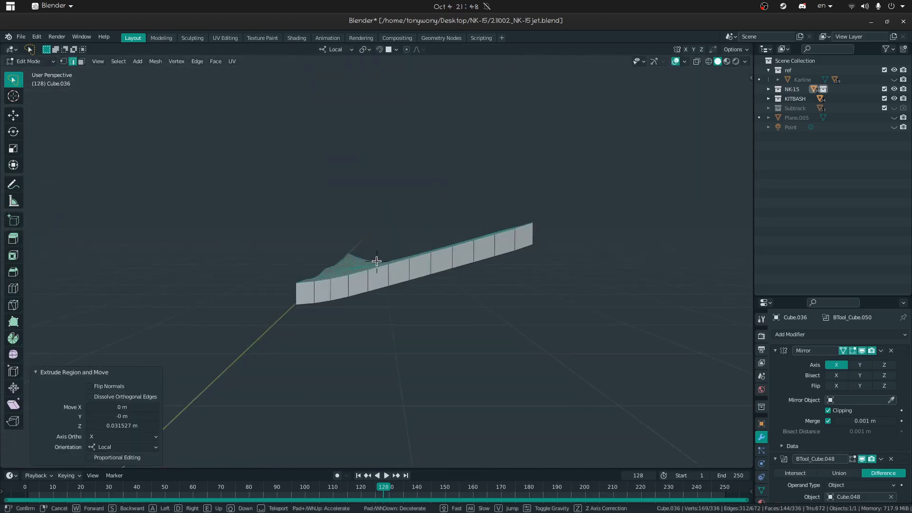
pyautogui.click(377, 261)
pyautogui.moveTo(371, 266); pyautogui.dragTo(370, 283, button='middle')
# Step: Bevel the panel's outer perimeter edge loop about 0.019 m wide with 3 segments, and bring back the whole aircraft in Object Mode
pyautogui.press('s')
pyautogui.click(589, 294)
pyautogui.moveTo(589, 293); pyautogui.dragTo(573, 276, button='middle')
pyautogui.click(399, 231)
pyautogui.keyDown('alt'); pyautogui.click(399, 234); pyautogui.keyUp('alt')
pyautogui.moveTo(400, 233); pyautogui.dragTo(512, 231, button='middle')
pyautogui.keyDown('alt'); pyautogui.keyDown('shift'); pyautogui.click(442, 257); pyautogui.keyUp('shift'); pyautogui.keyUp('alt')
pyautogui.hotkey('ctrl', 'b')
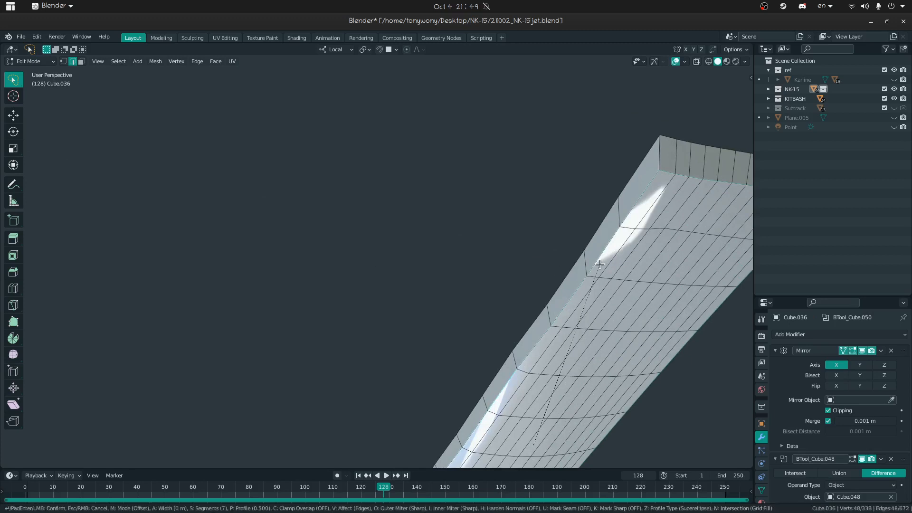
pyautogui.scroll(-3, 535, 243)
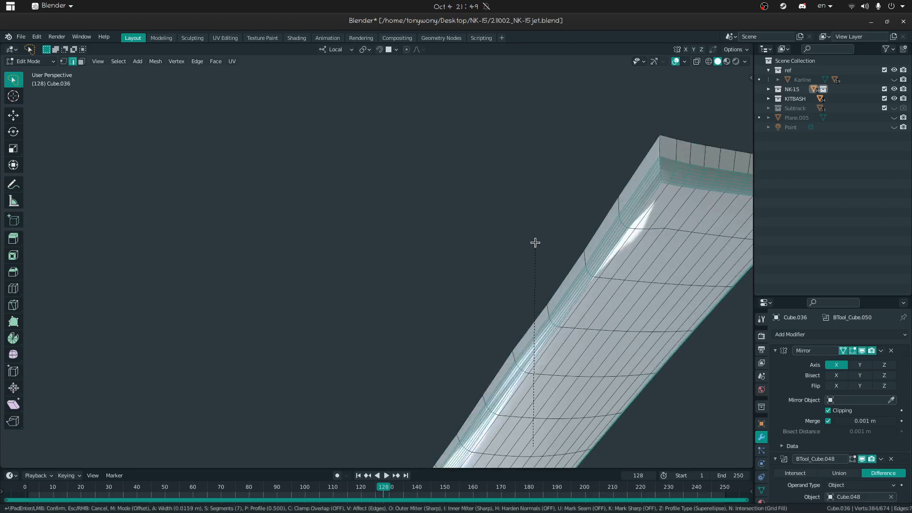
pyautogui.scroll(-1, 536, 241)
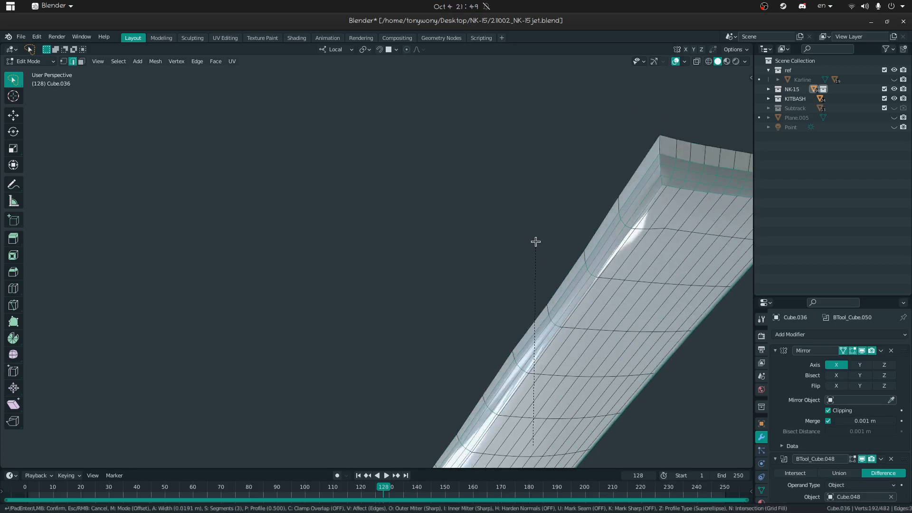
pyautogui.click(536, 246)
pyautogui.hotkey('ctrl', 'Tab')
pyautogui.press('KP_Divide')
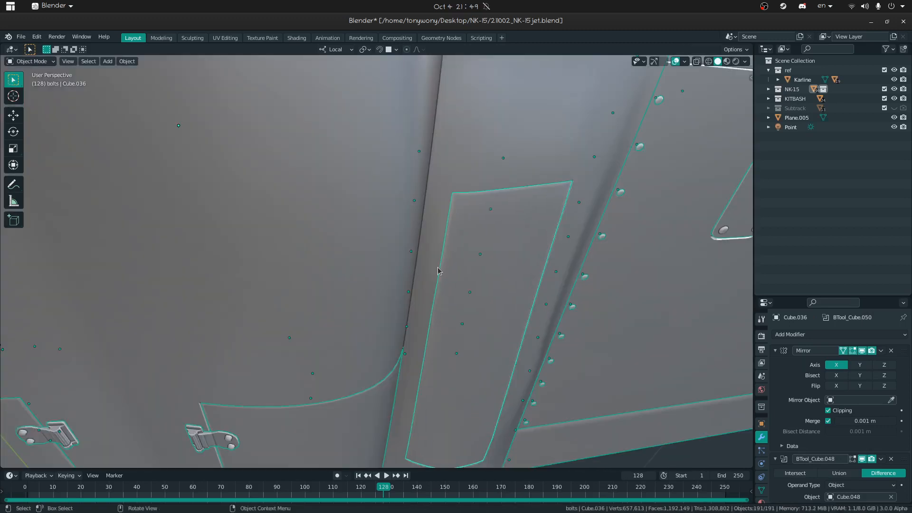
# Step: Examine how the bevelled panel sits in the nacelle's underside and view the whole aircraft from below
pyautogui.click(438, 267)
pyautogui.hotkey('shift', '`')
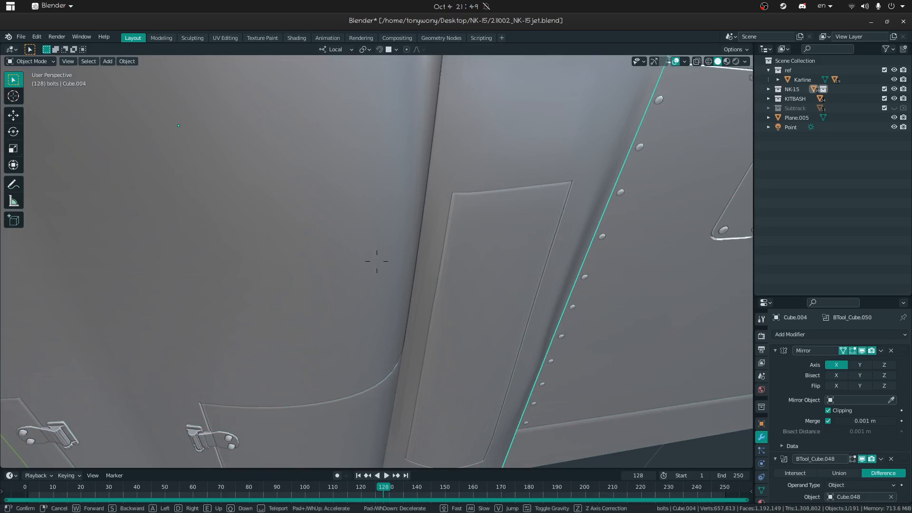
pyautogui.press('s')
pyautogui.click(377, 261)
pyautogui.click(416, 298)
pyautogui.moveTo(483, 364); pyautogui.dragTo(397, 260, button='middle')
pyautogui.hotkey('shift', '`')
pyautogui.press('a')
pyautogui.click(376, 262)
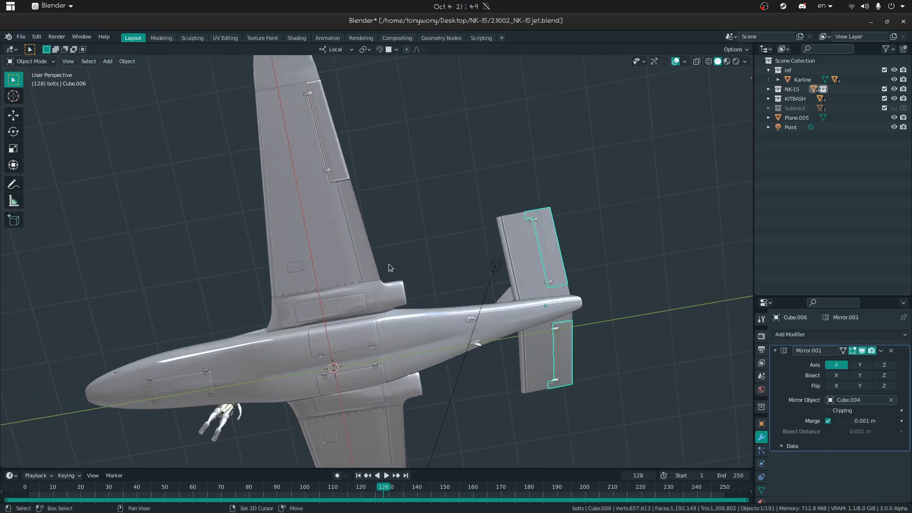
# Step: Inspect the nacelle panel, the wing-root bolt row and the neighbouring access hatch up close from below
pyautogui.hotkey('shift', '`')
pyautogui.press('w')
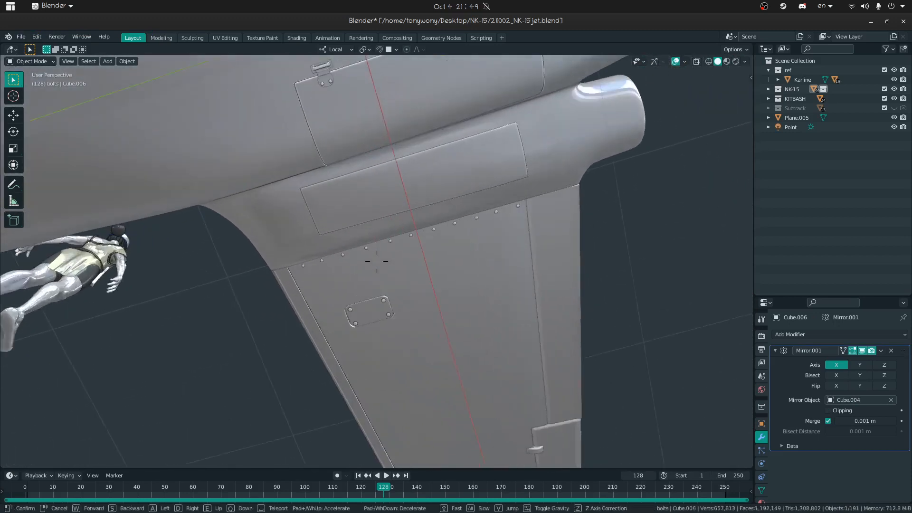
pyautogui.click(376, 262)
pyautogui.click(365, 245)
pyautogui.moveTo(365, 244); pyautogui.dragTo(572, 275, button='middle')
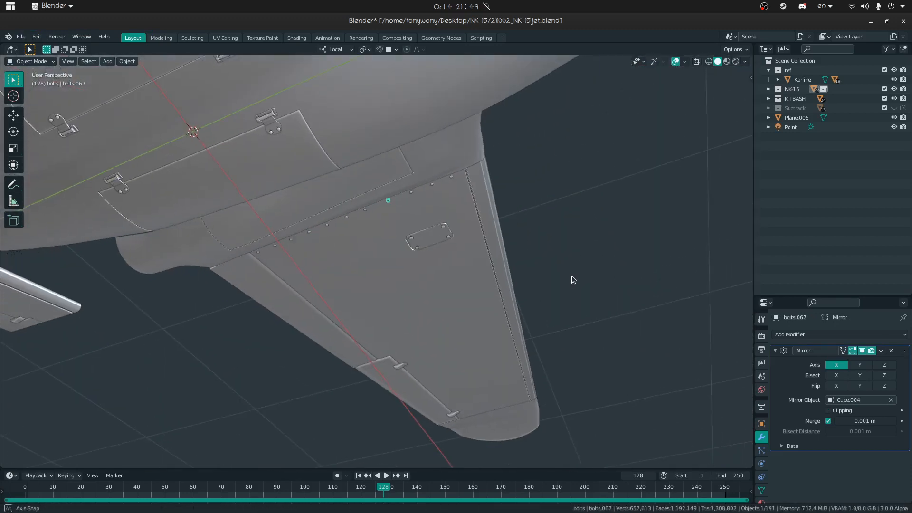
pyautogui.hotkey('shift', '`')
pyautogui.press('w')
pyautogui.click(376, 261)
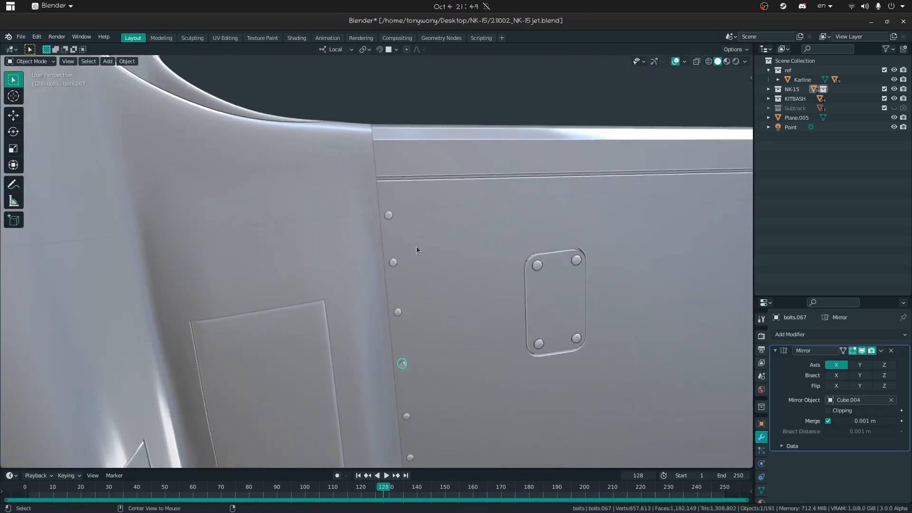
# Step: Place a linked copy of a wing-root bolt in the nacelle panel's front wing-side corner and snap it onto the surface
pyautogui.hotkey('shift', 'd')
pyautogui.click(320, 208)
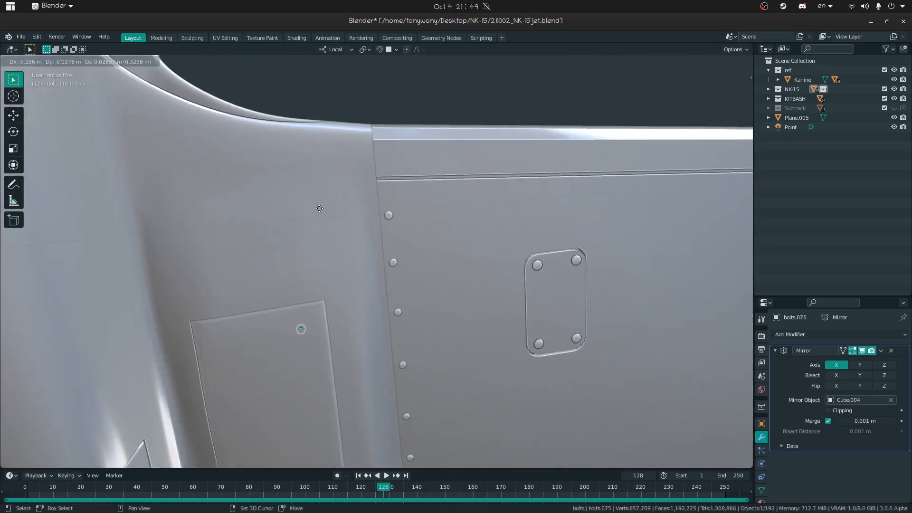
pyautogui.click(332, 194)
pyautogui.moveTo(332, 194)
pyautogui.mouseDown(button='middle')
pyautogui.moveTo(230, 174)
pyautogui.moveTo(211, 217)
pyautogui.mouseUp(button='middle')
pyautogui.hotkey('shift', 'Tab')
pyautogui.hotkey('shift', '`')
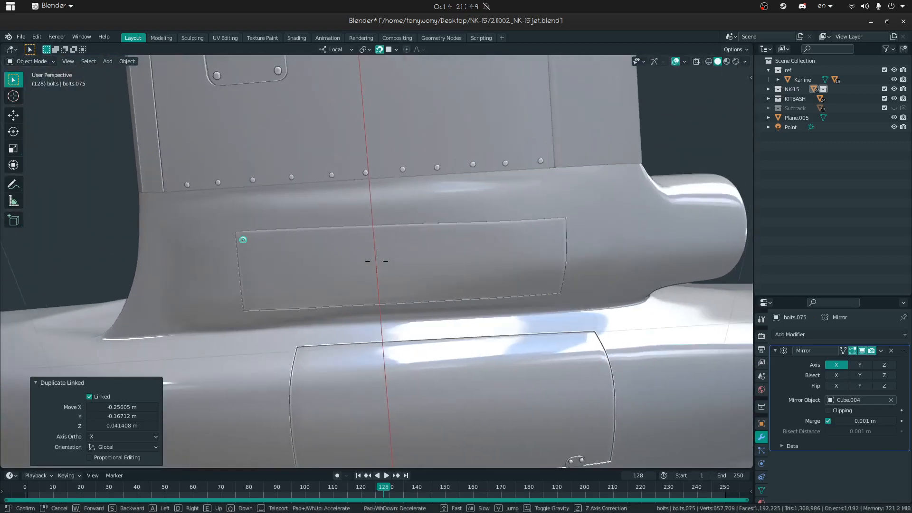
pyautogui.click(376, 261)
pyautogui.press('g')
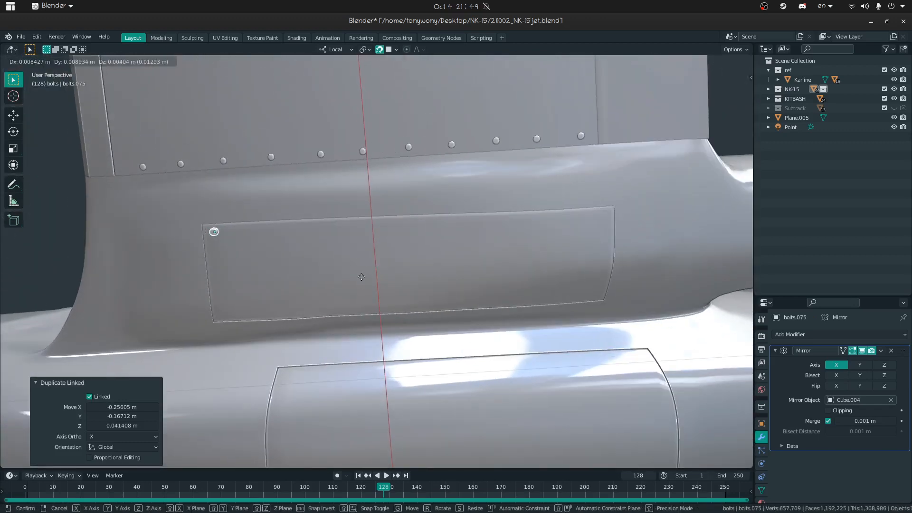
pyautogui.click(361, 277)
# Step: Continue the bolt row along the panel's wing-side edge with six linked copies spaced about 0.16 to 0.20 m apart
pyautogui.hotkey('alt', 'd')
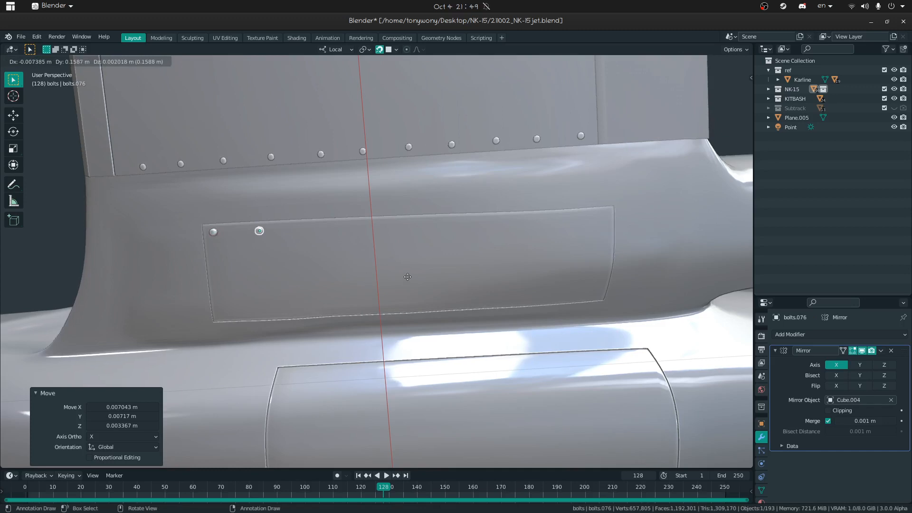
pyautogui.click(407, 279)
pyautogui.hotkey('alt', 'd')
pyautogui.click(459, 275)
pyautogui.hotkey('alt', 'd')
pyautogui.click(511, 272)
pyautogui.hotkey('alt', 'd')
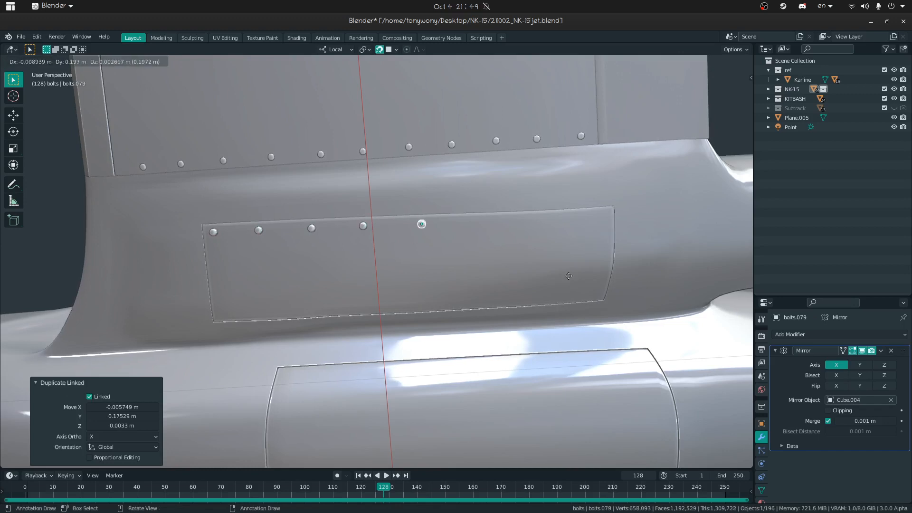
pyautogui.click(569, 276)
pyautogui.hotkey('alt', 'd')
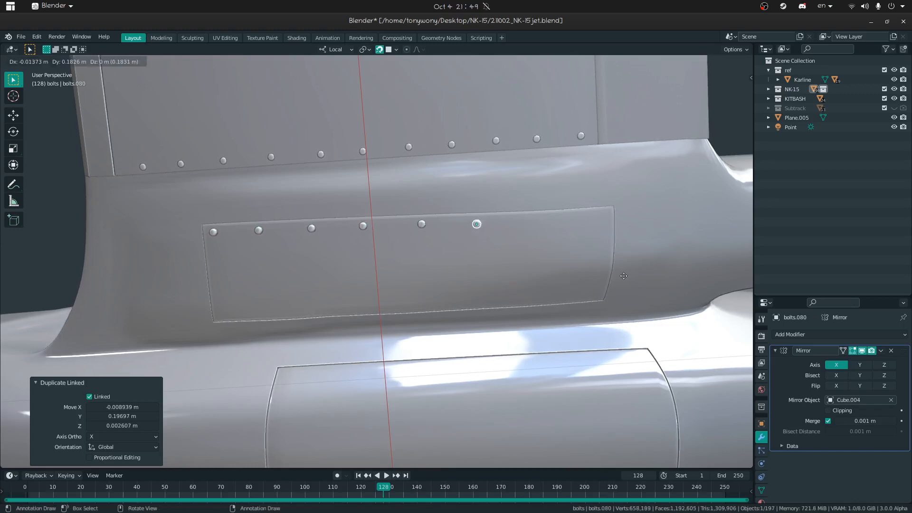
pyautogui.click(623, 274)
pyautogui.hotkey('alt', 'd')
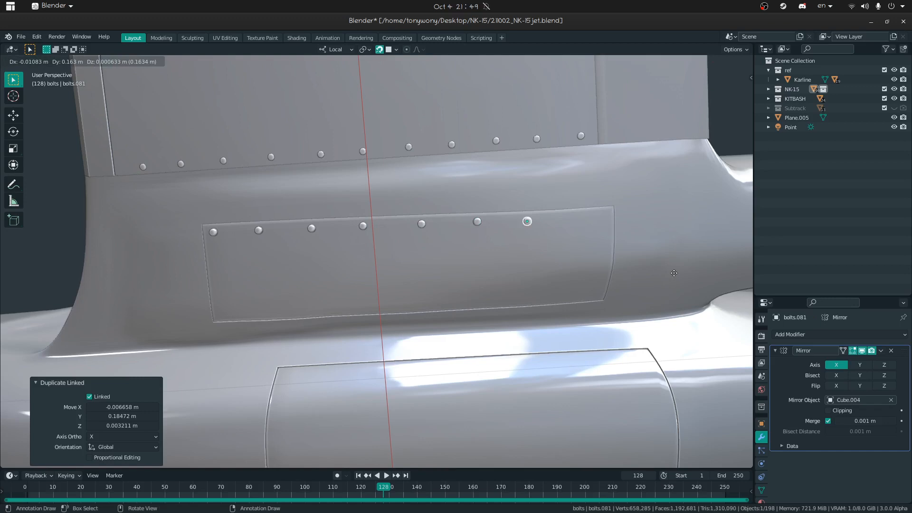
pyautogui.click(674, 272)
pyautogui.hotkey('alt', 's')
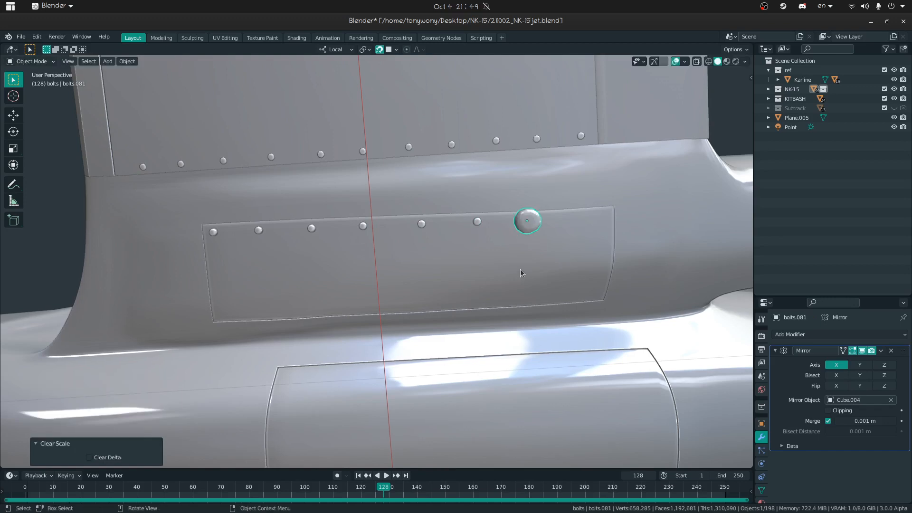
pyautogui.hotkey('alt', 'd')
pyautogui.rightClick(534, 239)
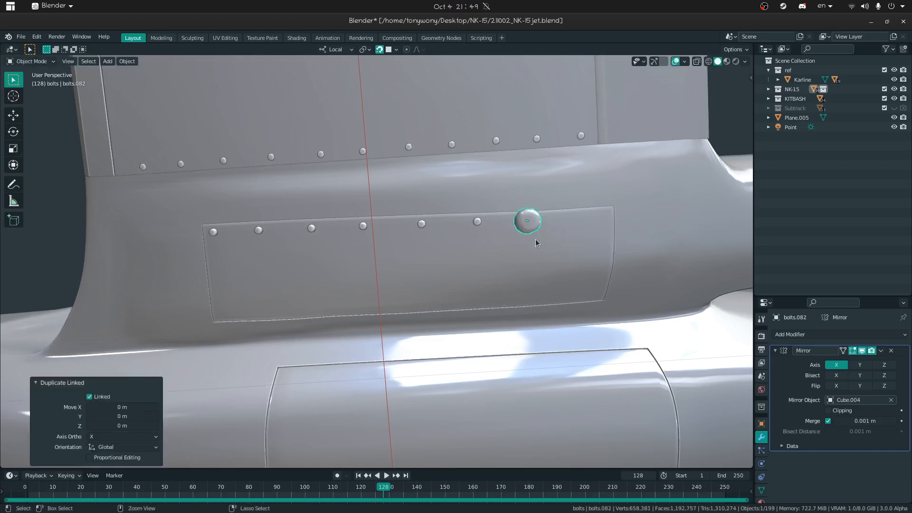
pyautogui.hotkey('ctrl', 'z')
pyautogui.hotkey('ctrl', 'z')
# Step: Complete the wing-side row to the rear corner with two more linked bolts, moved about 0.14 m and 0.12 m
pyautogui.hotkey('alt', 'd')
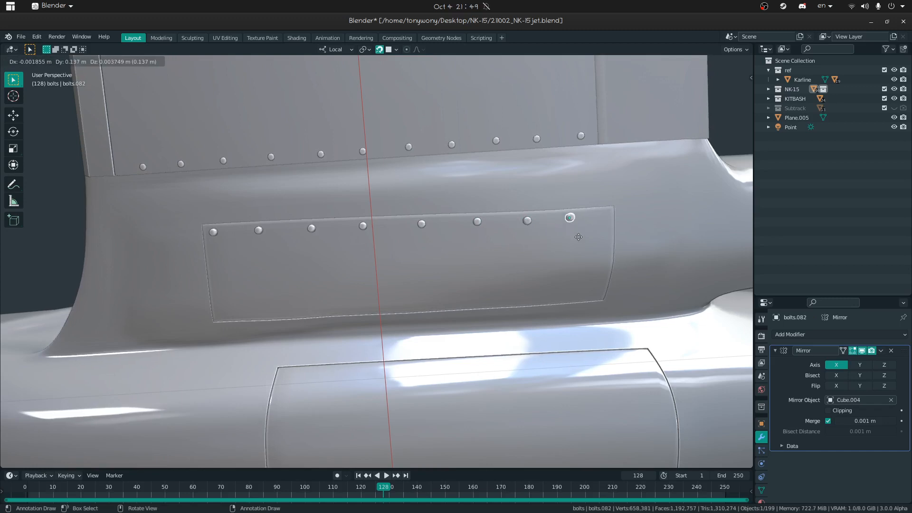
pyautogui.click(578, 236)
pyautogui.hotkey('alt', 'd')
pyautogui.click(614, 235)
# Step: Line the panel's fuselage-side edge with nine linked bolt copies, running from the rear corner to the front corner
pyautogui.hotkey('alt', 'd')
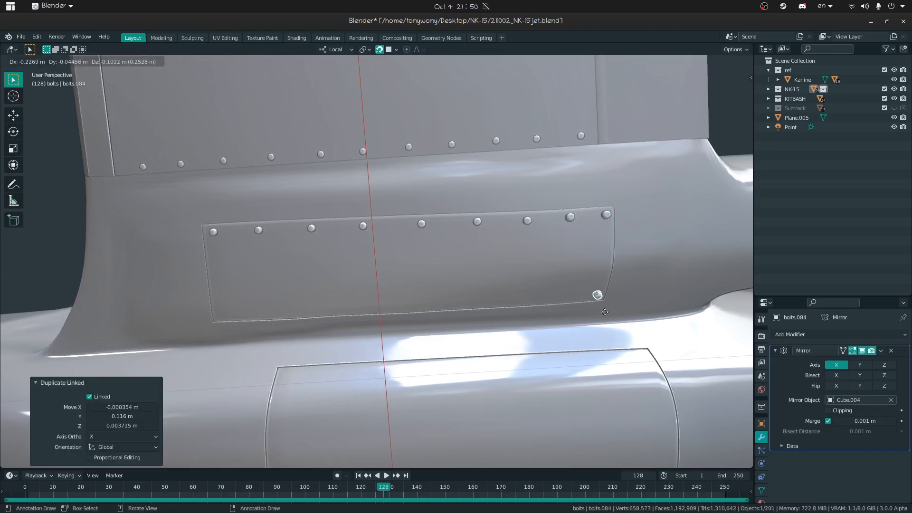
pyautogui.click(603, 311)
pyautogui.moveTo(600, 307); pyautogui.dragTo(572, 286, button='middle')
pyautogui.hotkey('alt', 'd')
pyautogui.click(543, 283)
pyautogui.hotkey('alt', 'd')
pyautogui.click(512, 287)
pyautogui.hotkey('alt', 'd')
pyautogui.click(472, 291)
pyautogui.hotkey('alt', 'd')
pyautogui.click(431, 297)
pyautogui.hotkey('alt', 'd')
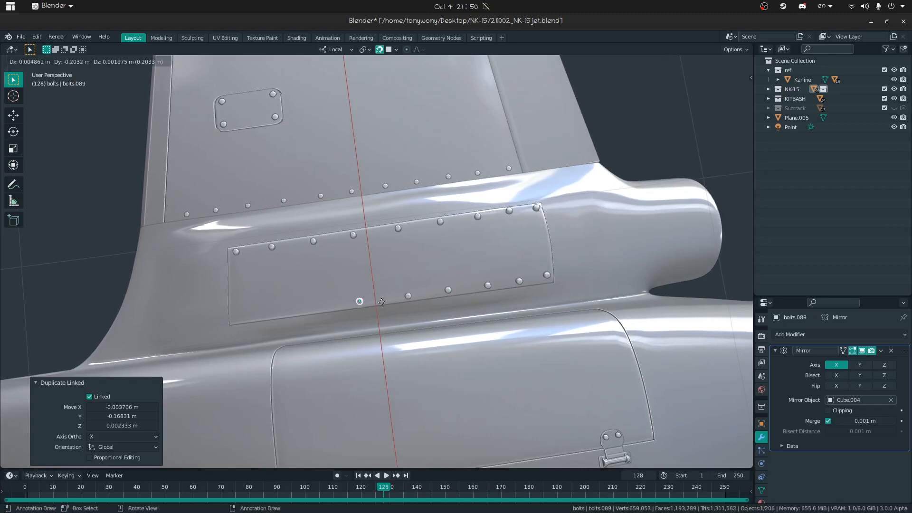
pyautogui.click(384, 306)
pyautogui.hotkey('alt', 'd')
pyautogui.click(341, 308)
pyautogui.hotkey('alt', 'd')
pyautogui.click(308, 311)
pyautogui.hotkey('alt', 'd')
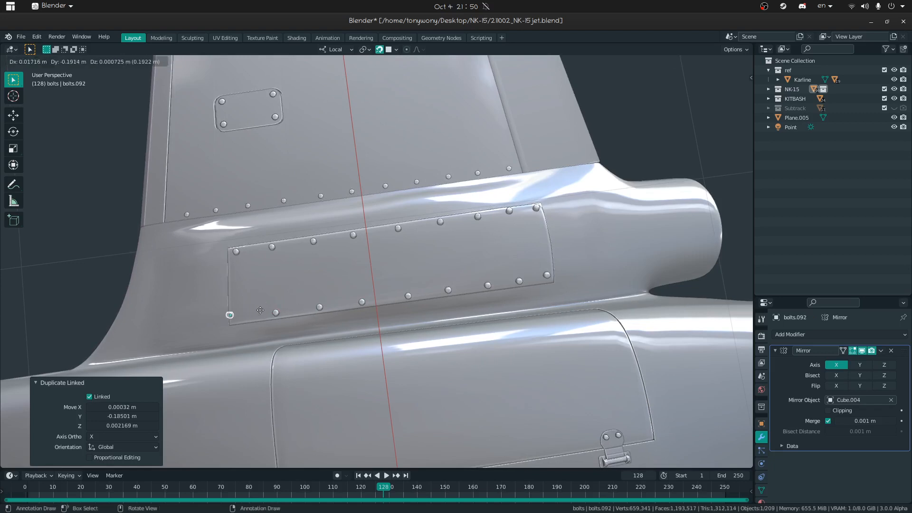
pyautogui.click(264, 315)
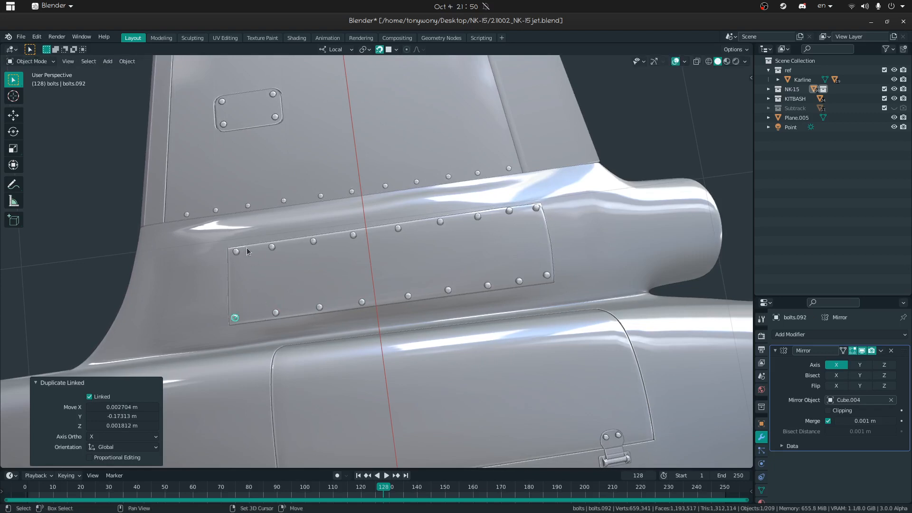
# Step: Select all 18 panel bolts and sink them into the surface by about -0.013 m along local Z
pyautogui.keyDown('shift'); pyautogui.click(246, 252); pyautogui.keyUp('shift')
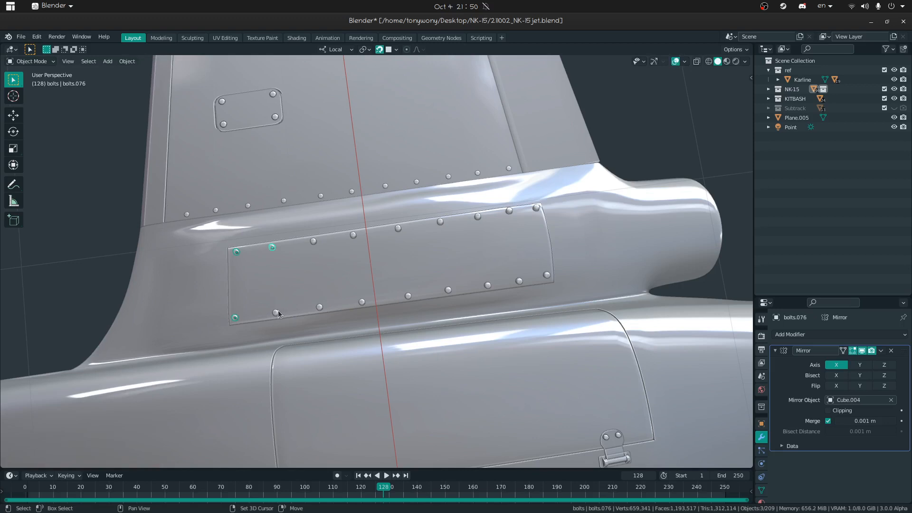
pyautogui.keyDown('shift'); pyautogui.click(320, 308); pyautogui.keyUp('shift')
pyautogui.keyDown('shift'); pyautogui.click(353, 235); pyautogui.keyUp('shift')
pyautogui.keyDown('shift'); pyautogui.click(397, 229); pyautogui.keyUp('shift')
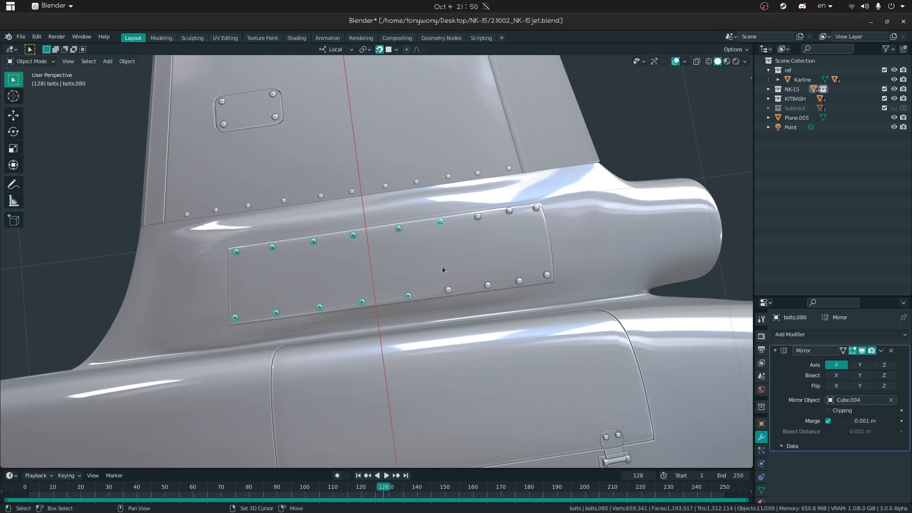
pyautogui.keyDown('shift'); pyautogui.click(535, 209); pyautogui.keyUp('shift')
pyautogui.hotkey('shift', '`')
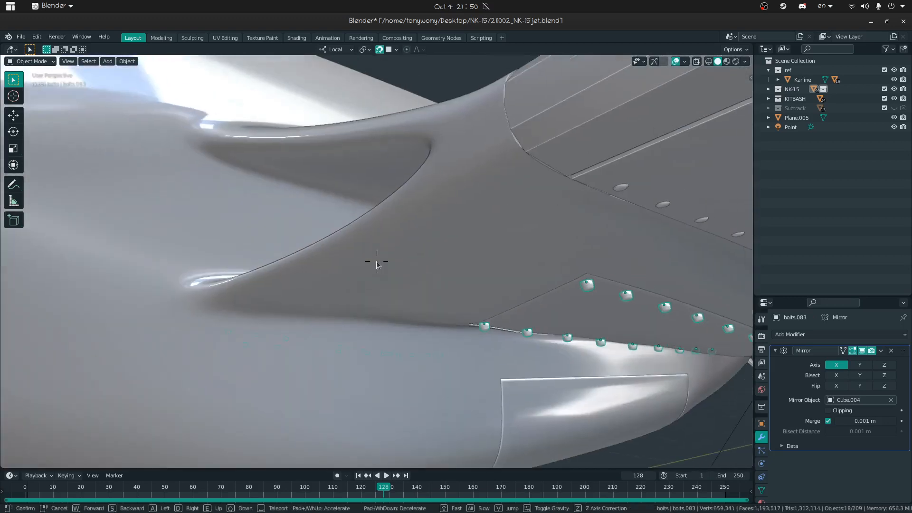
pyautogui.click(376, 264)
pyautogui.hotkey('shift', '`')
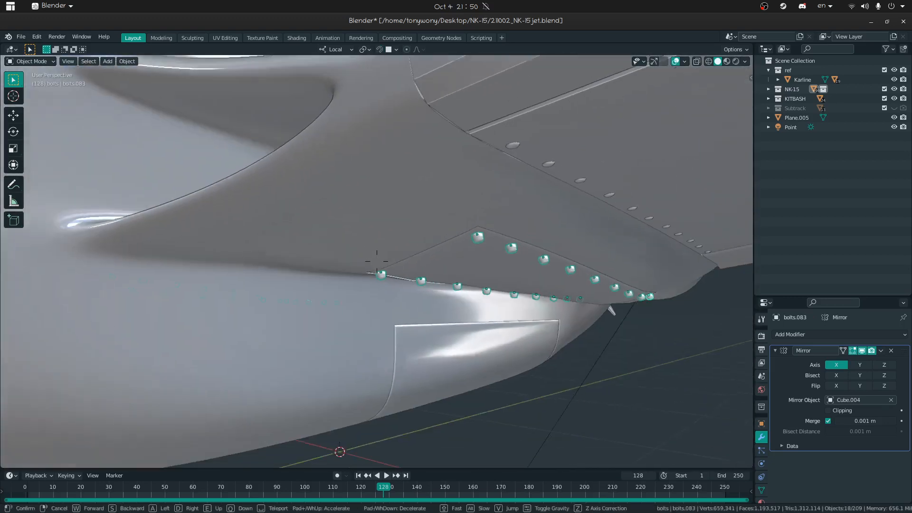
pyautogui.click(435, 274)
pyautogui.press('g')
pyautogui.press('z')
pyautogui.press('z')
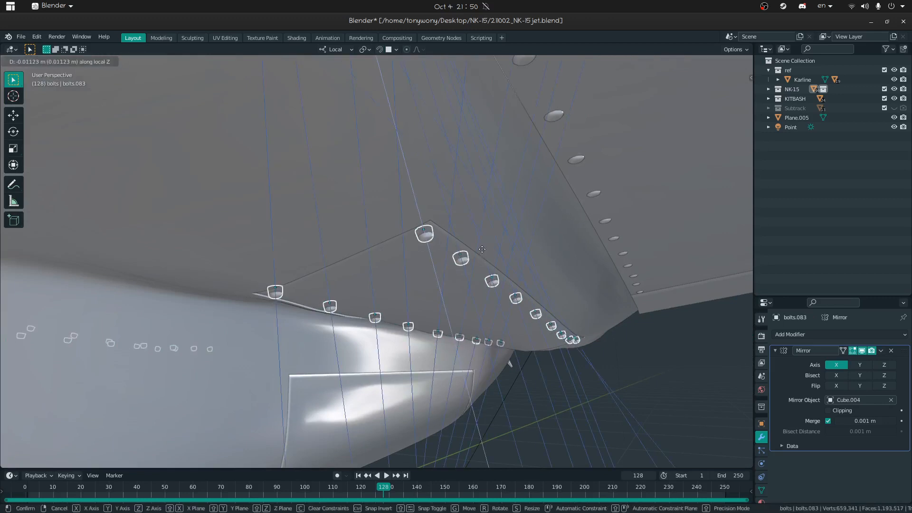
pyautogui.click(482, 250)
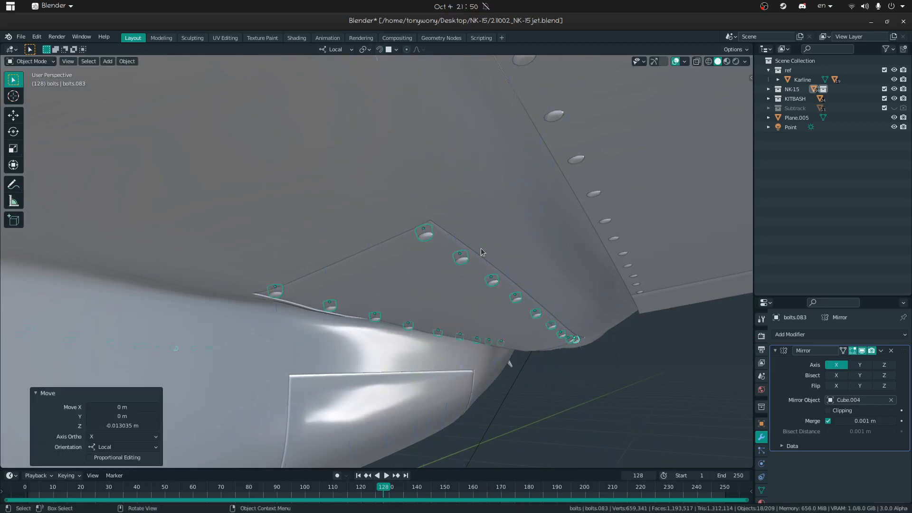
# Step: Join the nacelle's underside panel into the fuselage object
pyautogui.hotkey('shift', '`')
pyautogui.press('s')
pyautogui.click(377, 261)
pyautogui.moveTo(425, 276); pyautogui.dragTo(399, 314, button='middle')
pyautogui.click(393, 312)
pyautogui.keyDown('shift'); pyautogui.click(319, 326); pyautogui.keyUp('shift')
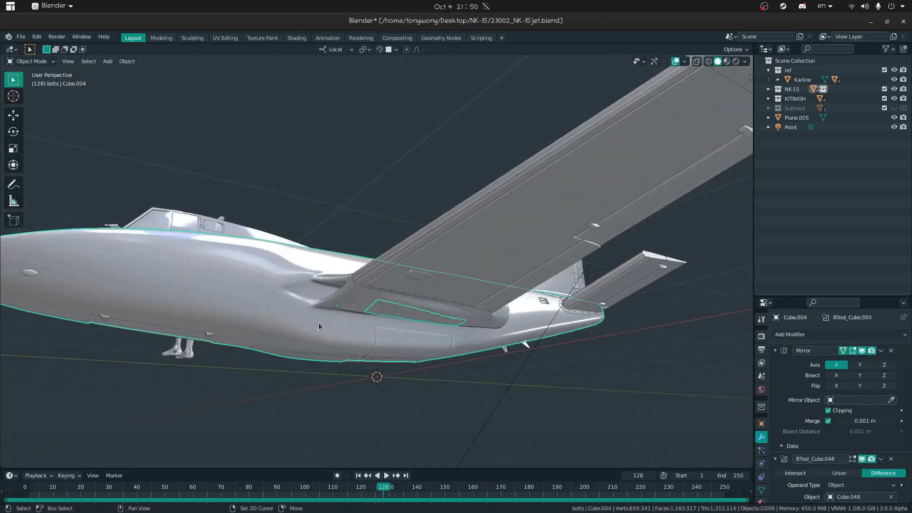
pyautogui.hotkey('ctrl', 'shift', '-')
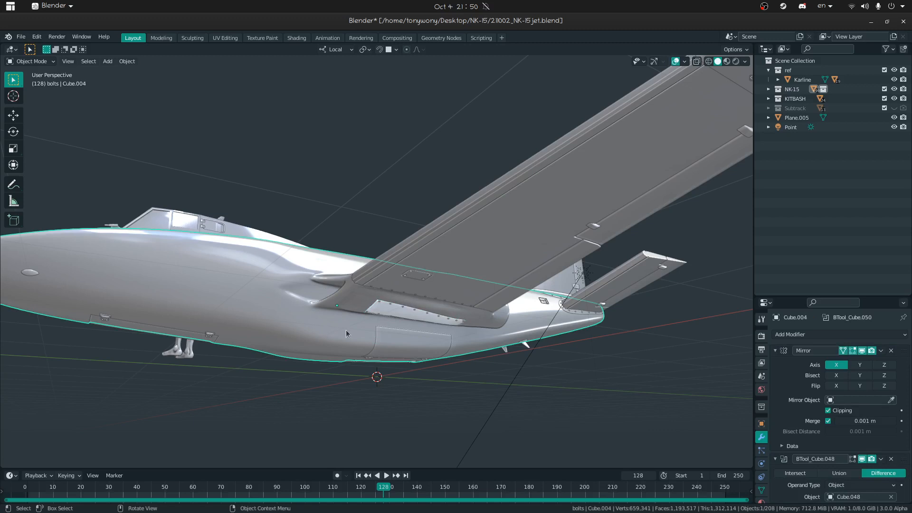
# Step: Recalculate the normals of the whole fuselage mesh in Edit Mode and return to Object Mode
pyautogui.hotkey('ctrl', 'Tab')
pyautogui.click(509, 315)
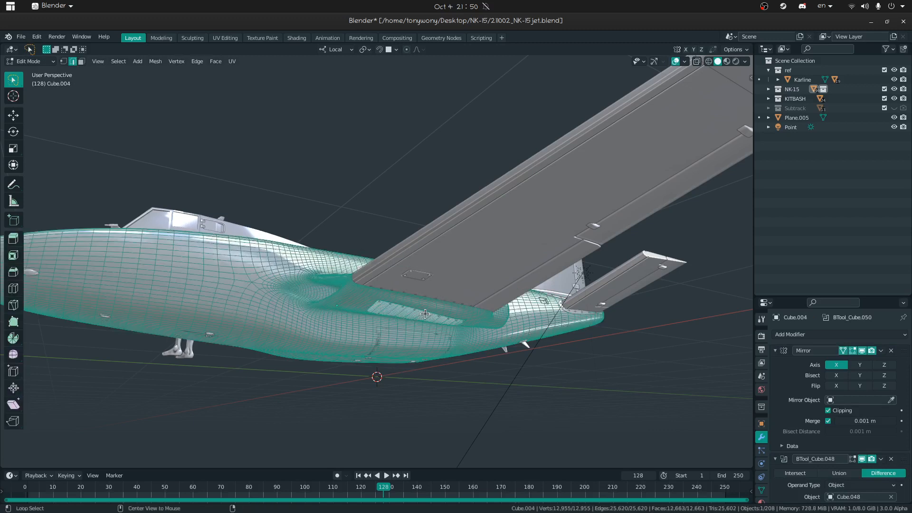
pyautogui.hotkey('alt', 'n')
pyautogui.click(426, 314)
pyautogui.hotkey('ctrl', 'Tab')
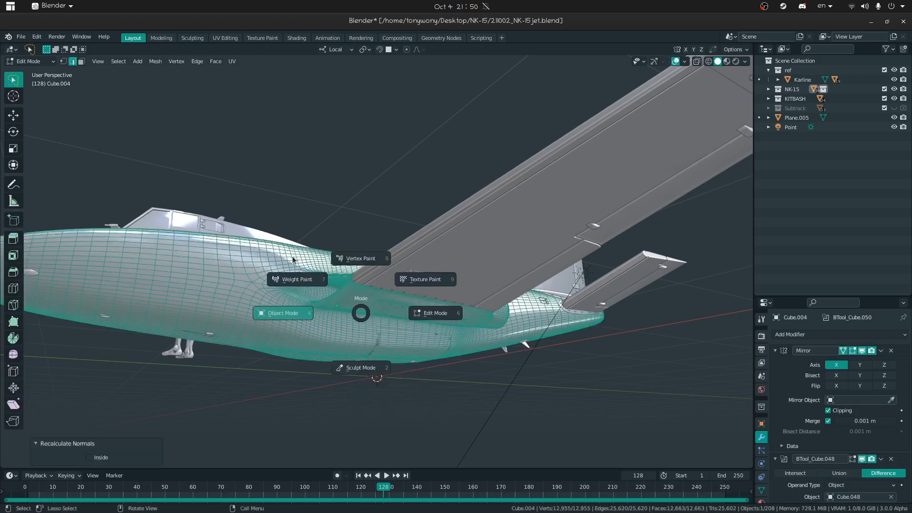
pyautogui.click(280, 312)
# Step: Review the whole aircraft from the front, below and behind, and select the tailplane's elevators
pyautogui.hotkey('shift', '`')
pyautogui.press('Escape')
pyautogui.moveTo(328, 325); pyautogui.dragTo(598, 255, button='middle')
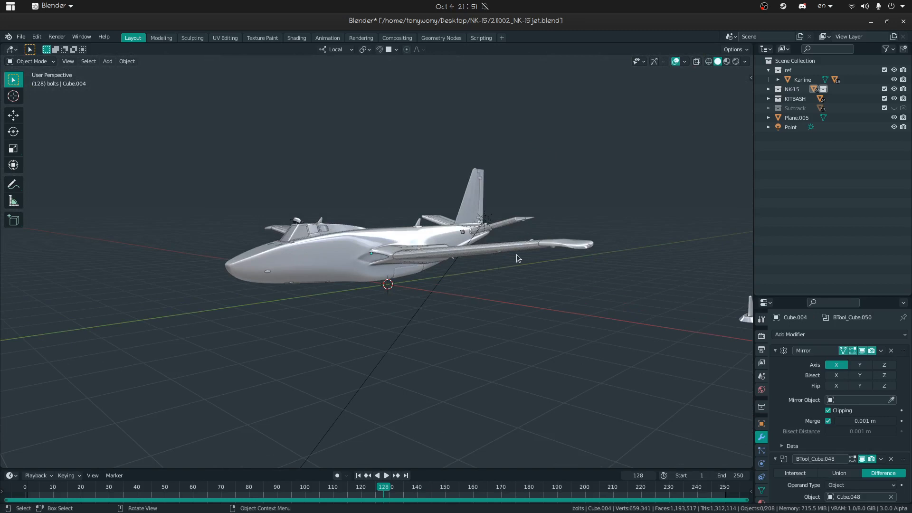
pyautogui.moveTo(348, 256); pyautogui.dragTo(554, 258, button='middle')
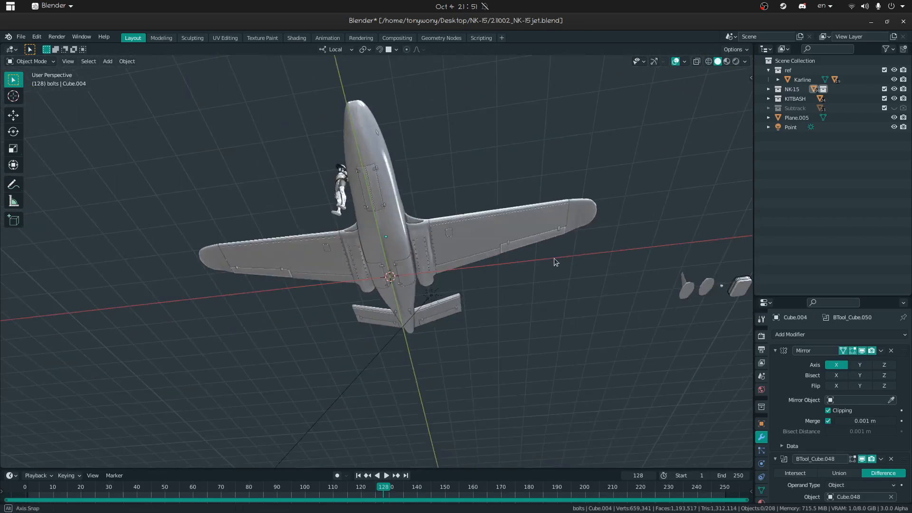
pyautogui.scroll(4, 498, 253)
pyautogui.moveTo(497, 253); pyautogui.dragTo(440, 266, button='middle')
pyautogui.click(292, 370)
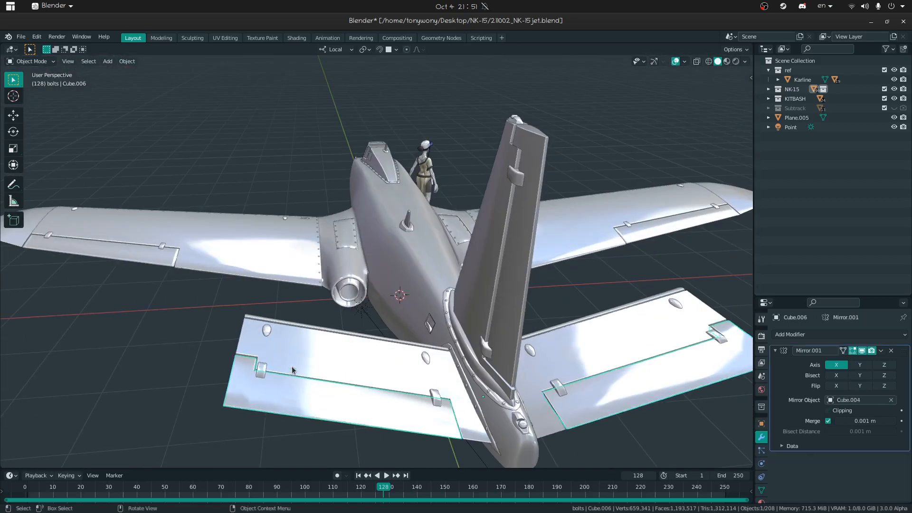
# Step: Switch to Firefox, search for images of "cessna 180" and enlarge the Cessna 180 & 185 Skywagon takeoff photo
pyautogui.moveTo(0, 0)
pyautogui.click(458, 259)
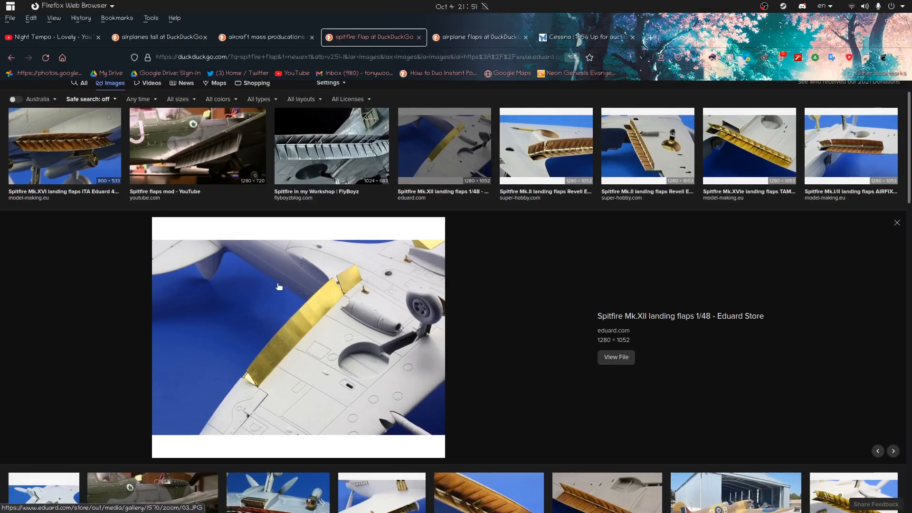
pyautogui.scroll(2, 279, 287)
pyautogui.click(271, 53)
pyautogui.press('BackSpace')
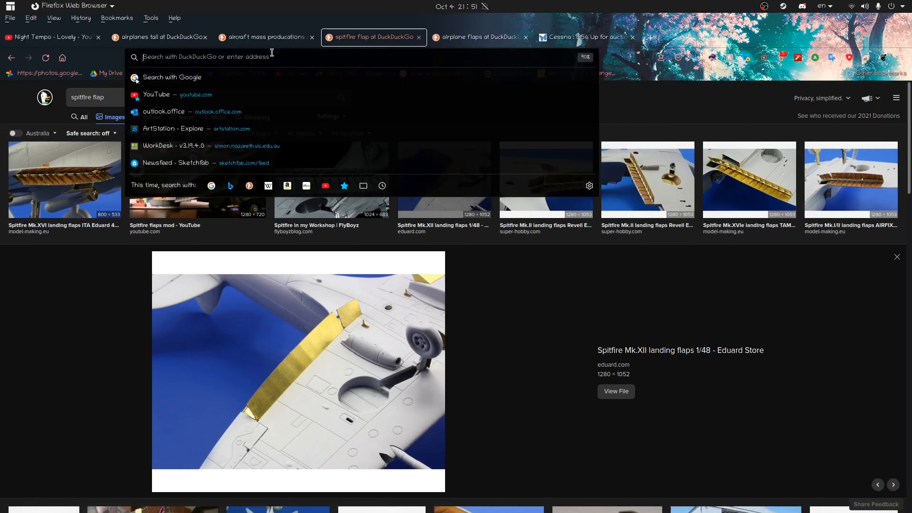
pyautogui.write('c 180')
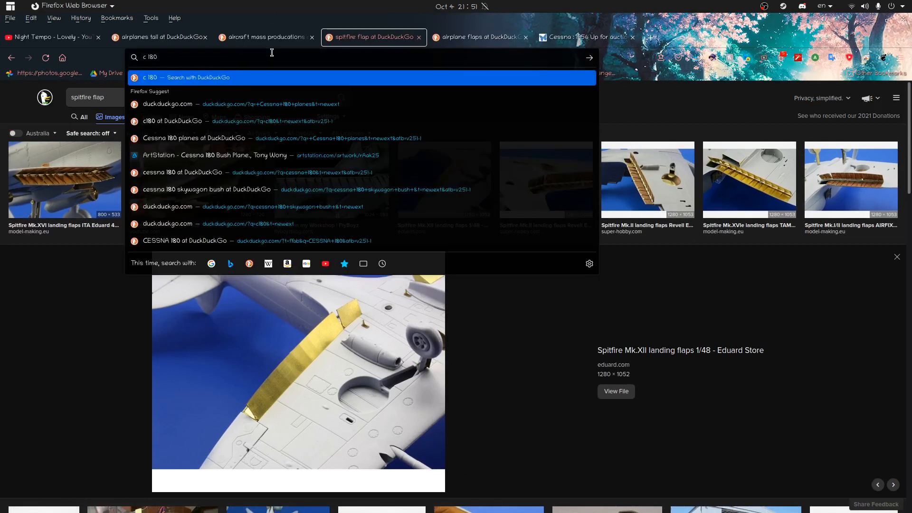
pyautogui.press('BackSpace')
pyautogui.press('BackSpace')
pyautogui.press('BackSpace')
pyautogui.press('BackSpace')
pyautogui.write('ce')
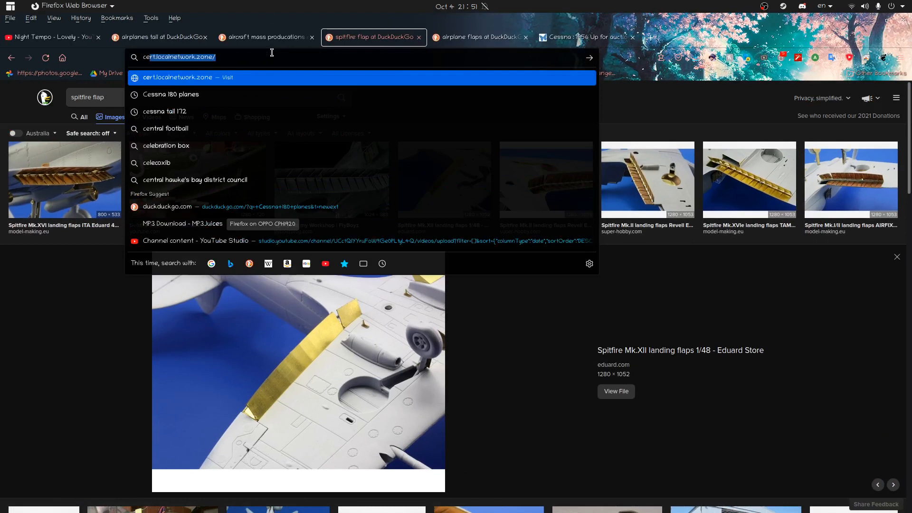
pyautogui.write('ssna 180')
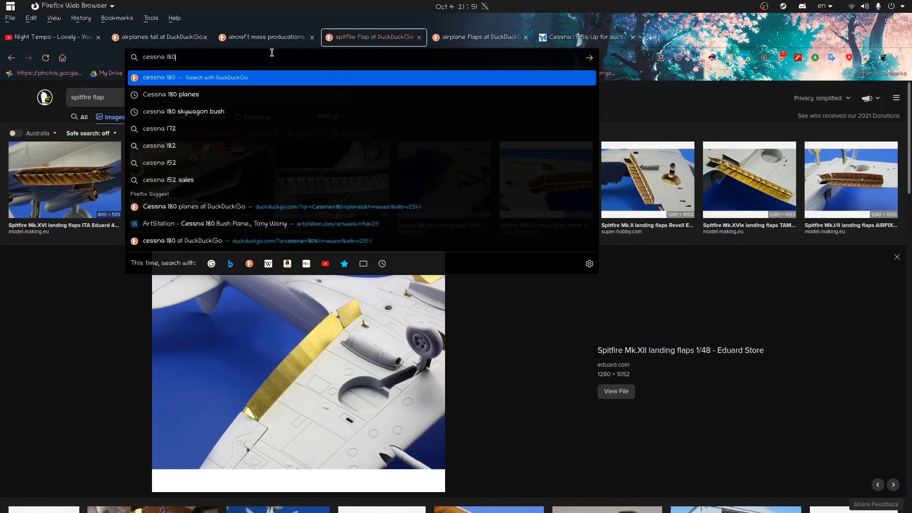
pyautogui.press('Return')
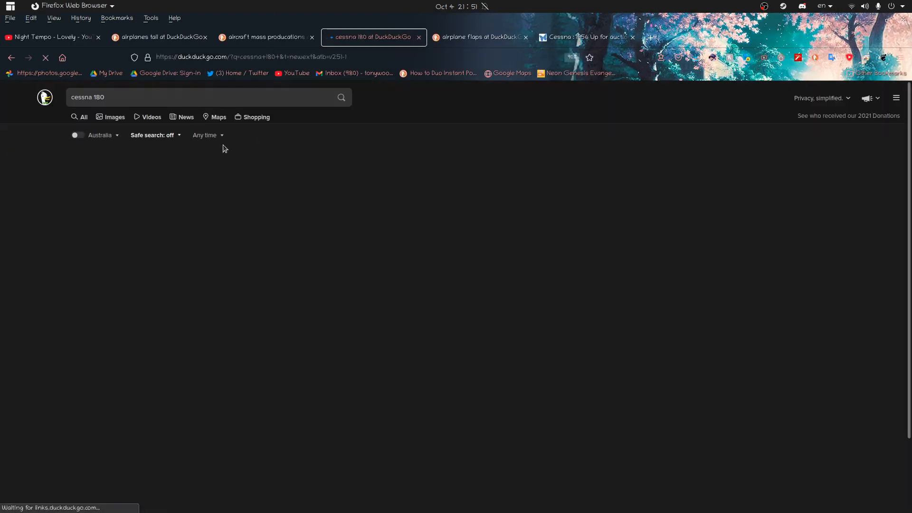
pyautogui.click(123, 118)
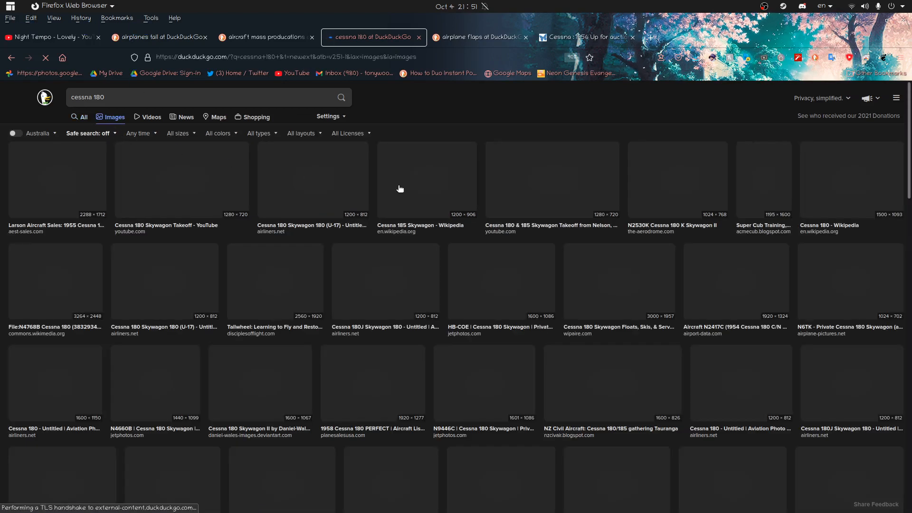
pyautogui.click(552, 180)
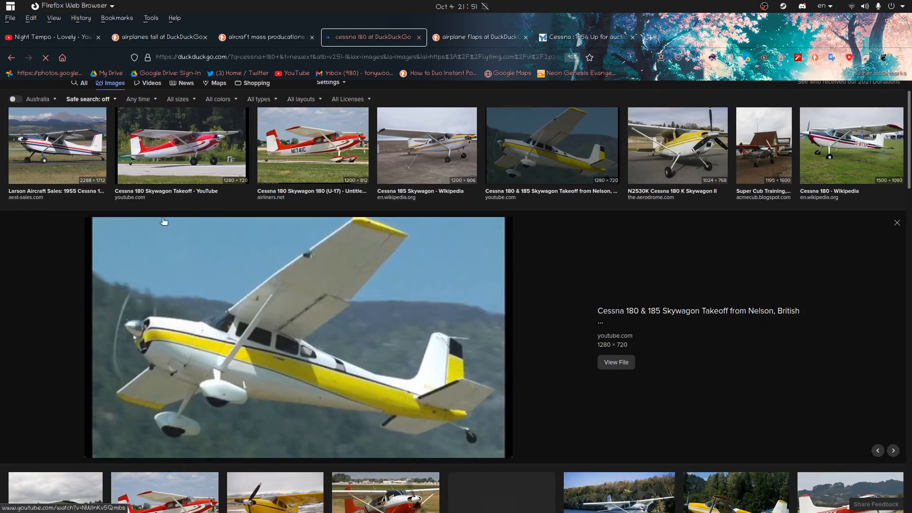
# Step: Compare the tails in the Cessna 180 Skywagon Takeoff and Larson Aircraft Sales 1955 Cessna 180 photos
pyautogui.click(423, 158)
pyautogui.click(295, 161)
pyautogui.click(162, 146)
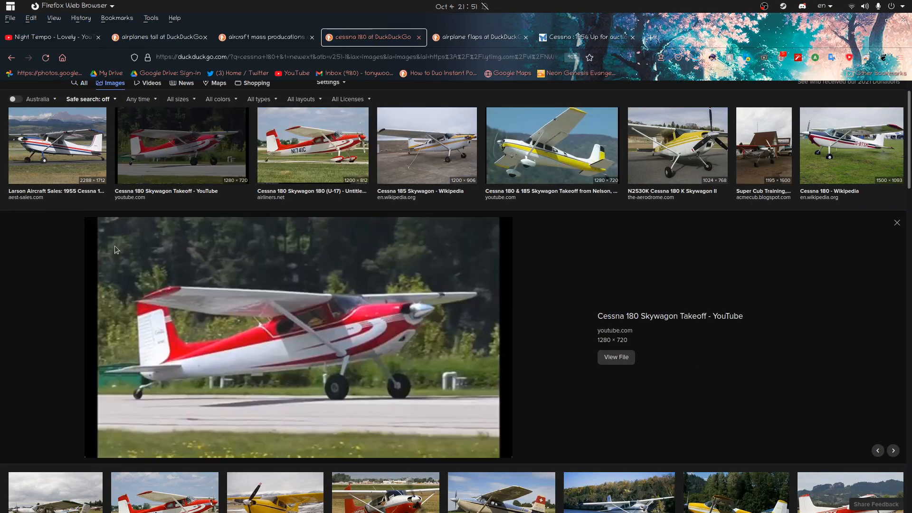
pyautogui.click(154, 156)
pyautogui.click(71, 151)
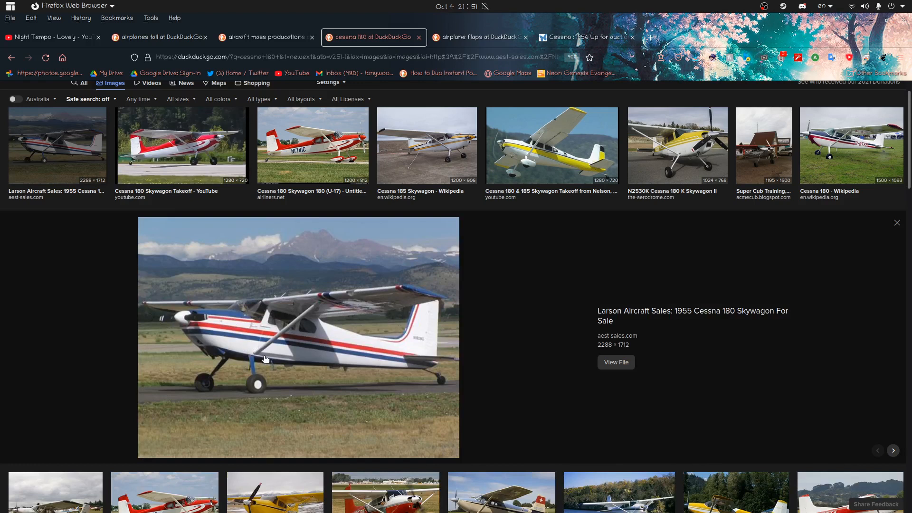
# Step: Examine more Cessna 180 photos further down the results and open the fuel exhaustion crash photo's source page in a new tab
pyautogui.scroll(-11, 487, 299)
pyautogui.click(404, 226)
pyautogui.click(285, 152)
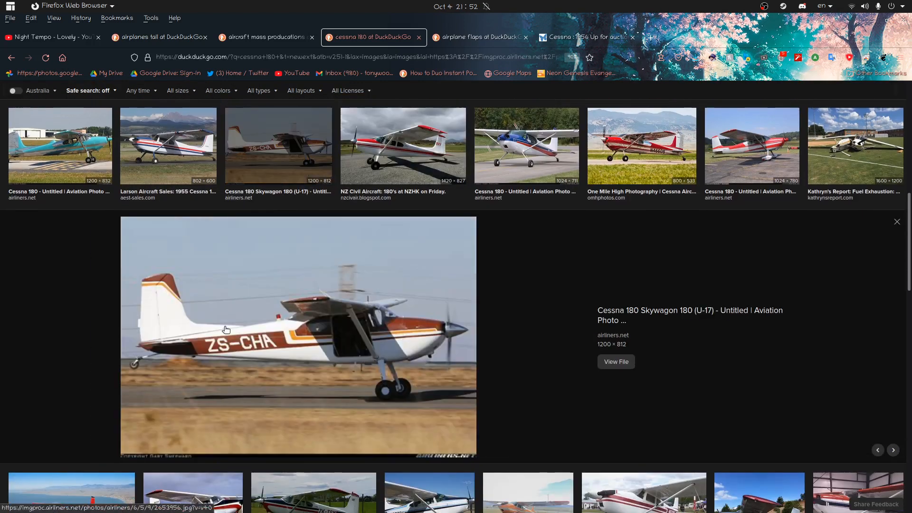
pyautogui.click(717, 139)
pyautogui.click(874, 146)
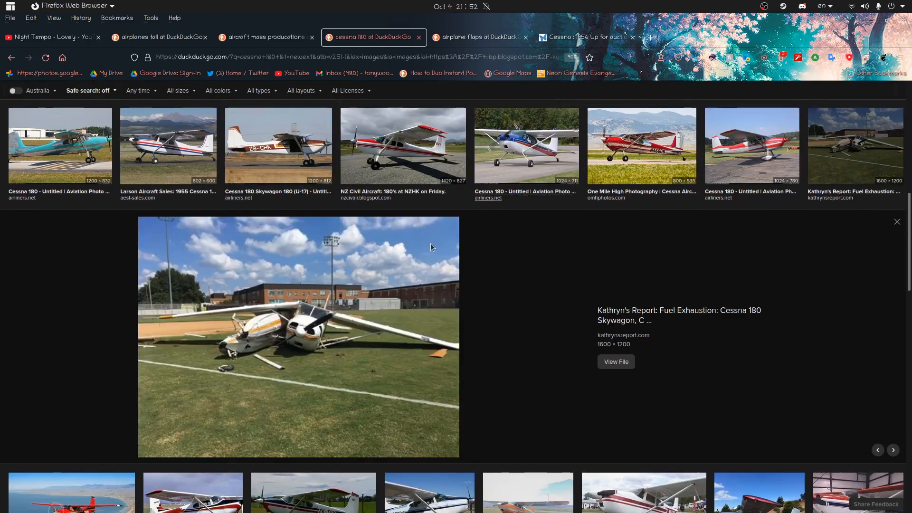
pyautogui.click(261, 324)
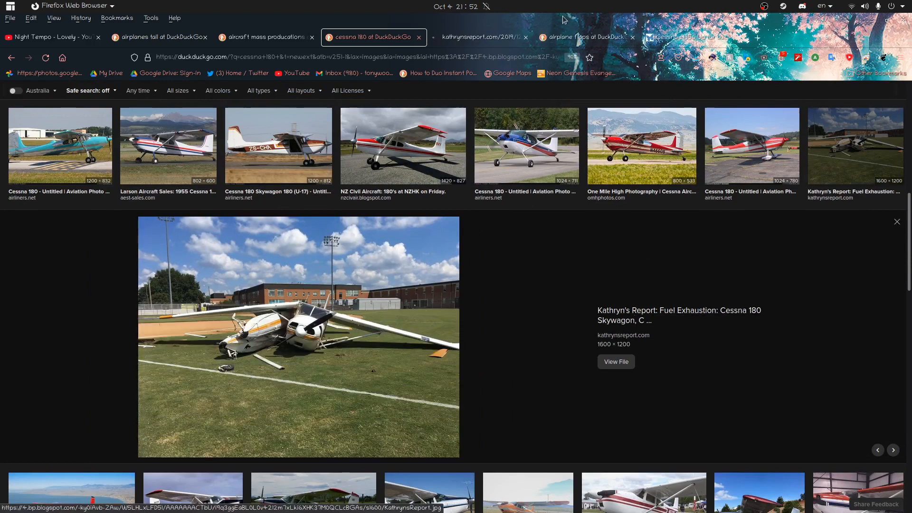
pyautogui.click(467, 37)
pyautogui.click(347, 38)
# Step: Enlarge the "Tracking a classic Cessna 180" photo and the polished red Cessna Skywagon 180 side view from The Wagon
pyautogui.scroll(-8, 377, 213)
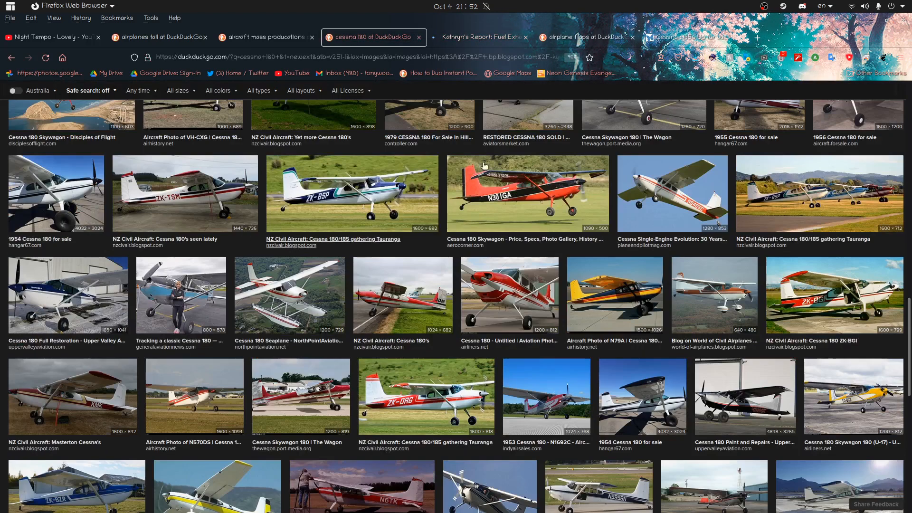
pyautogui.click(285, 316)
pyautogui.click(162, 178)
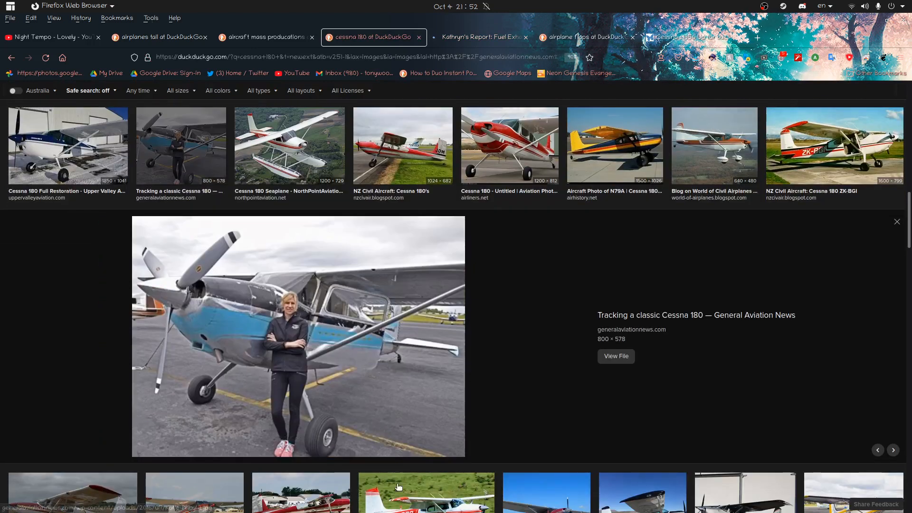
pyautogui.scroll(-2, 297, 390)
pyautogui.click(271, 344)
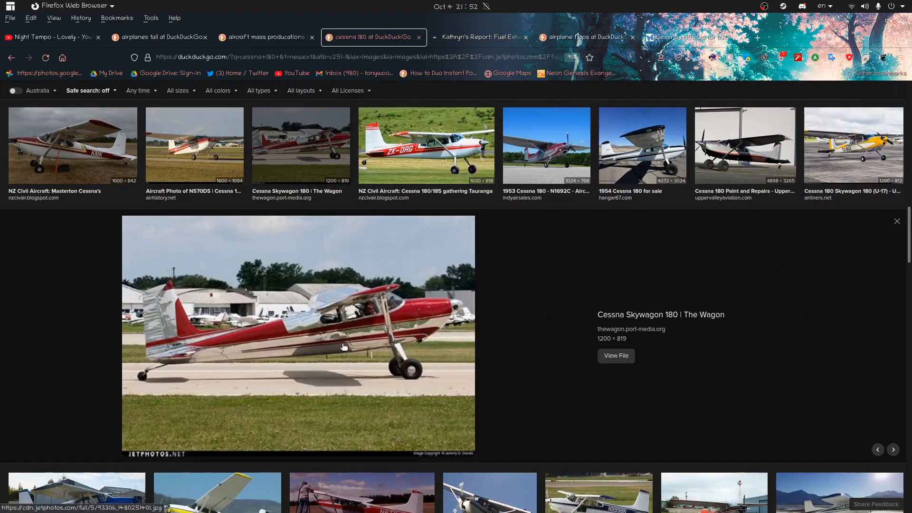
# Step: Revisit the "Tracking a classic Cessna 180" photo, then inspect the Upper Valley Aviation paint-and-repairs and 1954 Cessna 180 for sale photos
pyautogui.scroll(5, 173, 295)
pyautogui.click(174, 295)
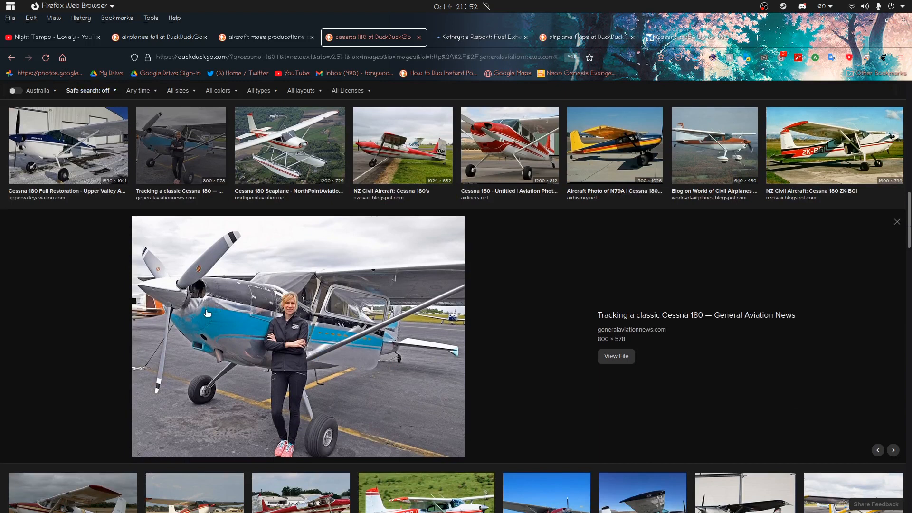
pyautogui.scroll(-4, 478, 396)
pyautogui.click(769, 264)
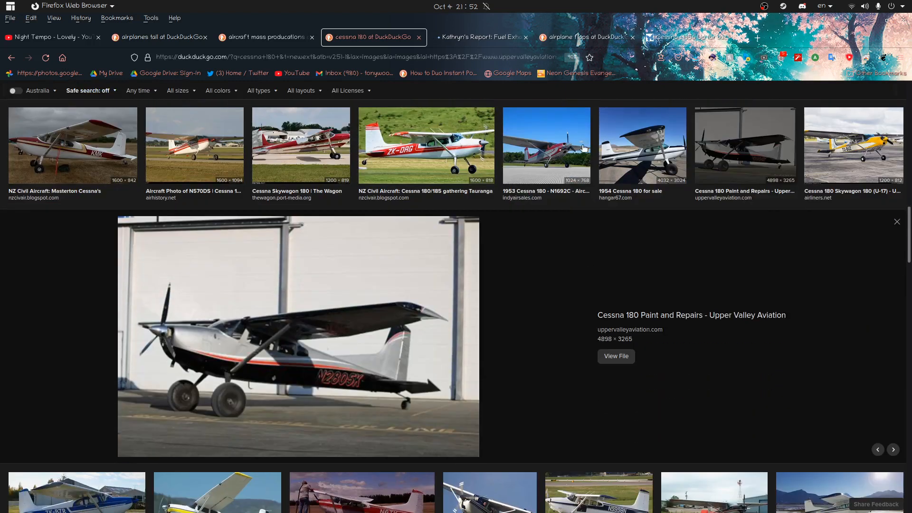
pyautogui.press('Left')
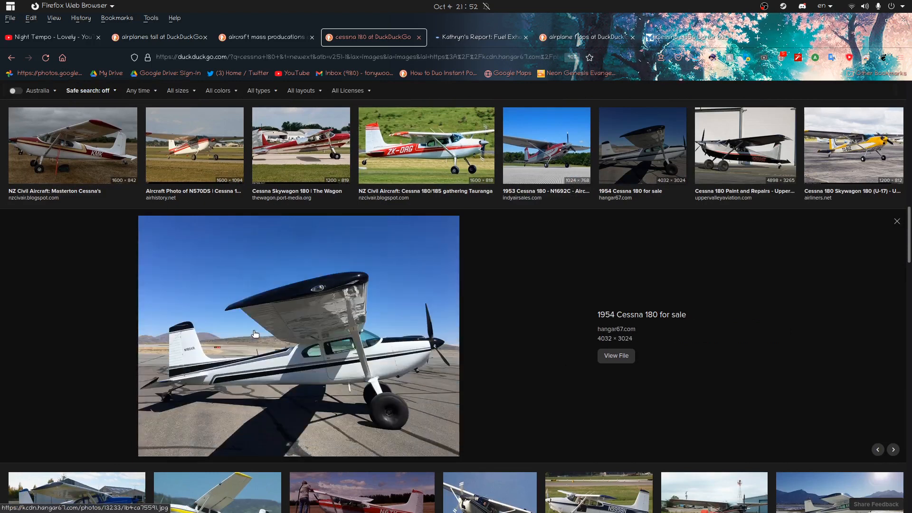
# Step: Look further down the Cessna 180 results and enlarge the white airliners.net aircraft parked on grass
pyautogui.scroll(-8, 255, 334)
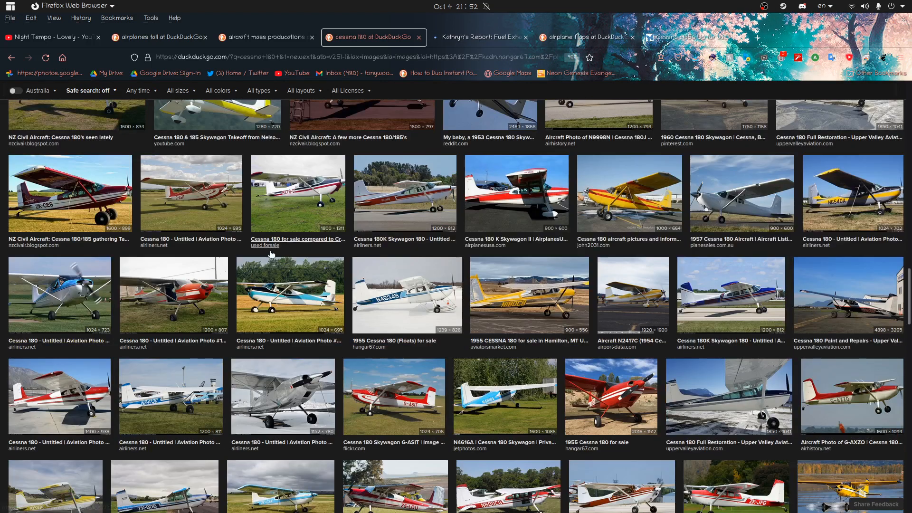
pyautogui.scroll(-3, 399, 305)
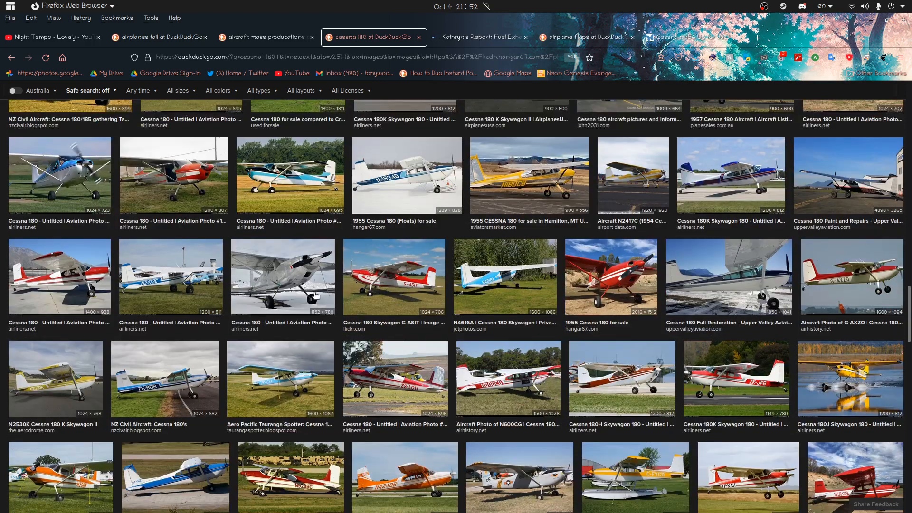
pyautogui.scroll(-3, 342, 285)
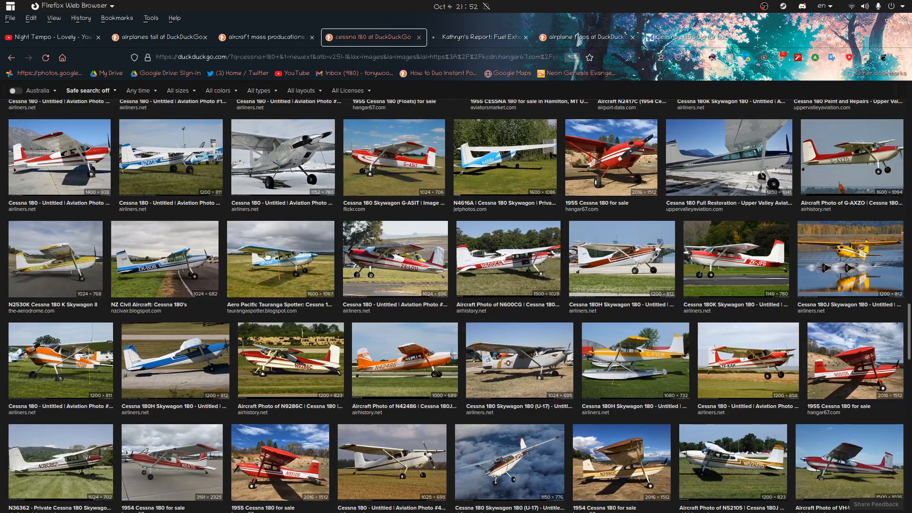
pyautogui.click(362, 452)
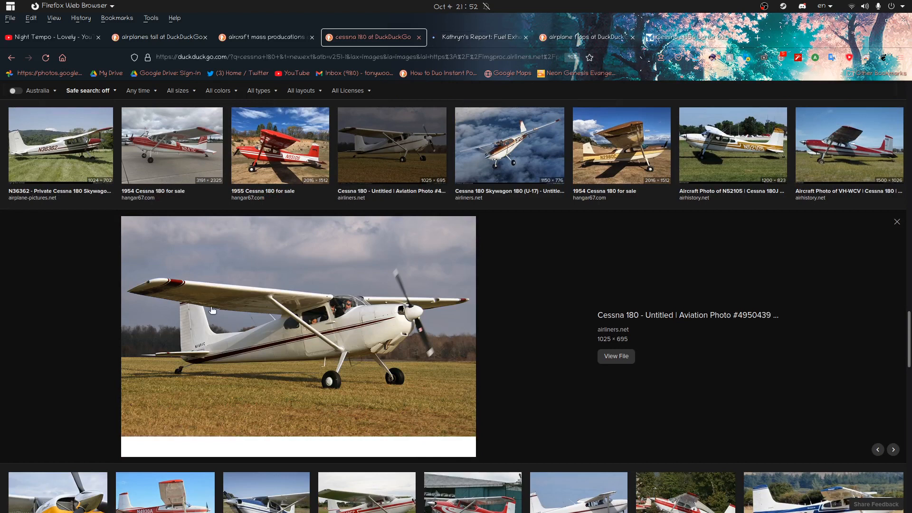
# Step: Bring up the Cessna 180 Skywagon fuel exhaustion report page opened from the crash photo
pyautogui.click(464, 37)
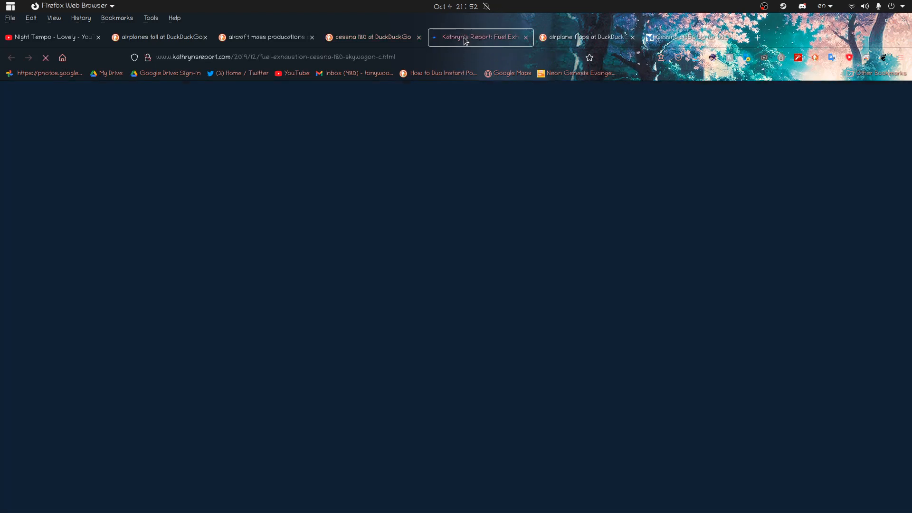
pyautogui.click(553, 39)
pyautogui.click(499, 39)
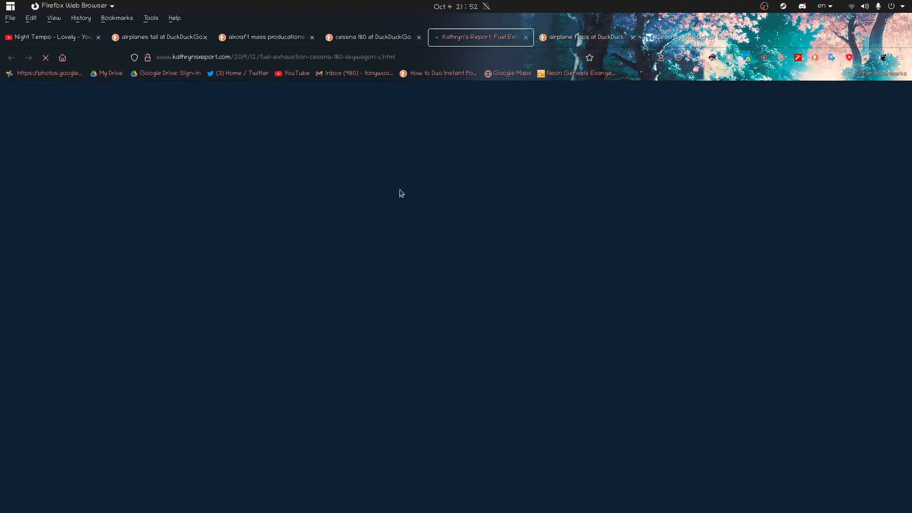
# Step: Browse the Cessna 180 image results for wing and tail references and preview the Cessna 180K Skywagon photo
pyautogui.click(373, 37)
pyautogui.scroll(-5, 429, 195)
pyautogui.scroll(-1, 401, 235)
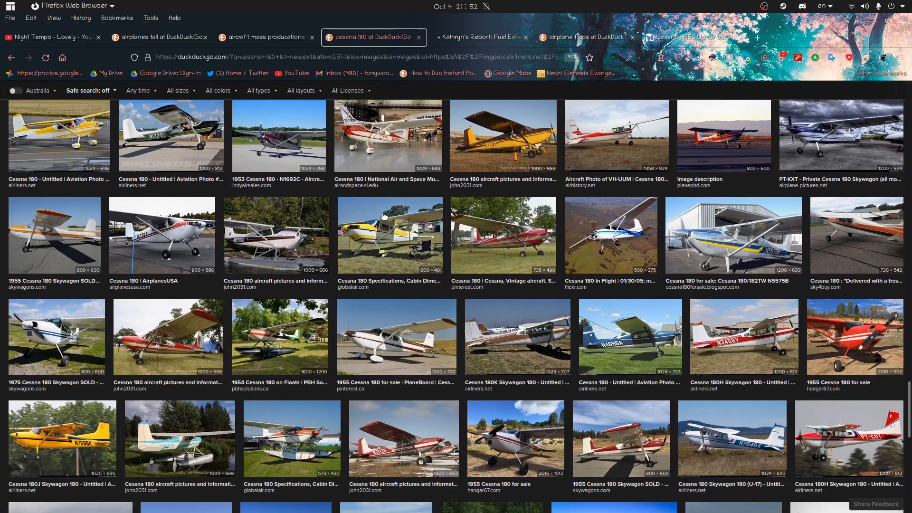
pyautogui.click(367, 218)
pyautogui.click(475, 37)
pyautogui.click(385, 40)
pyautogui.scroll(-2, 430, 349)
pyautogui.click(376, 403)
pyautogui.click(409, 319)
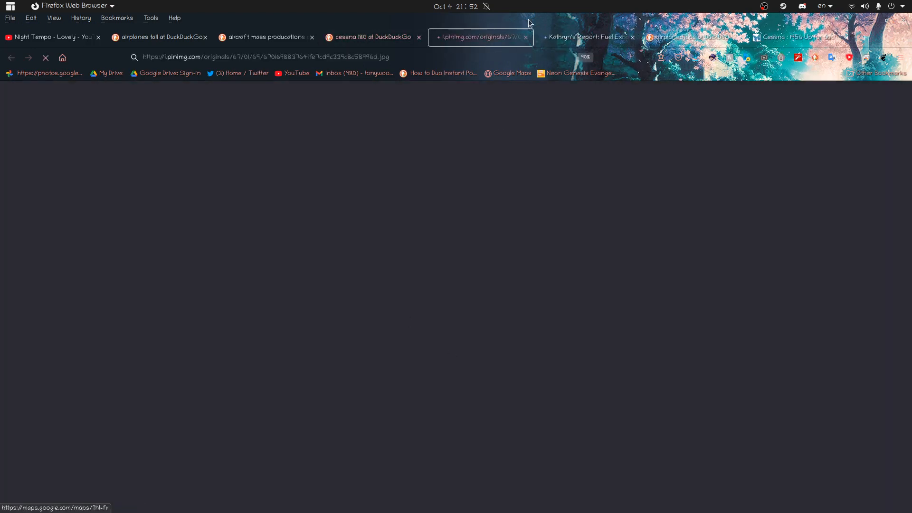
pyautogui.click(526, 38)
pyautogui.click(523, 145)
pyautogui.click(633, 150)
pyautogui.scroll(2, 494, 342)
pyautogui.click(475, 209)
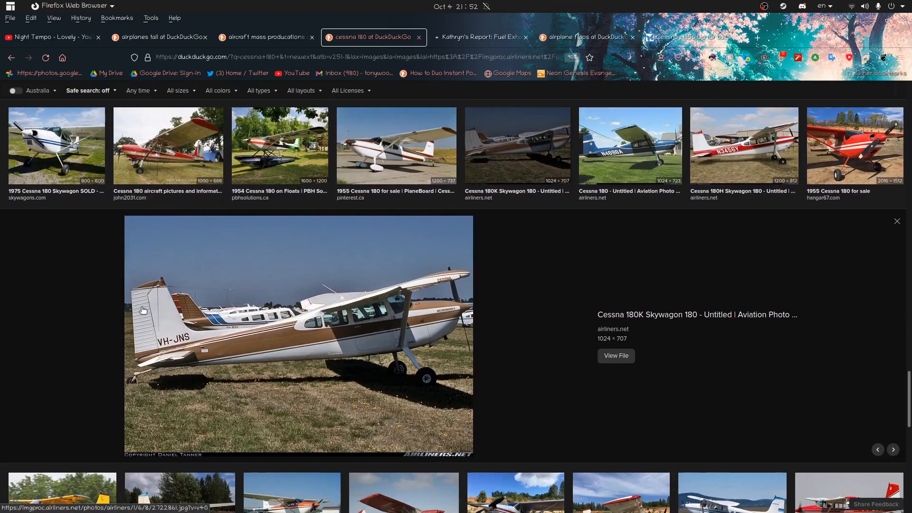
# Step: Open the Cessna 180K Skywagon photo's source page on airliners.net and look through the photographer's other aircraft photos
pyautogui.click(175, 338)
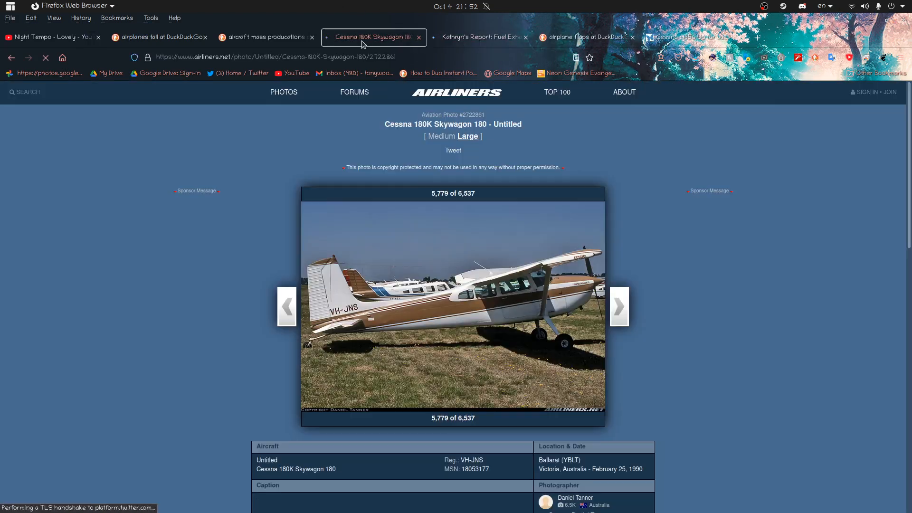
pyautogui.scroll(-3, 493, 280)
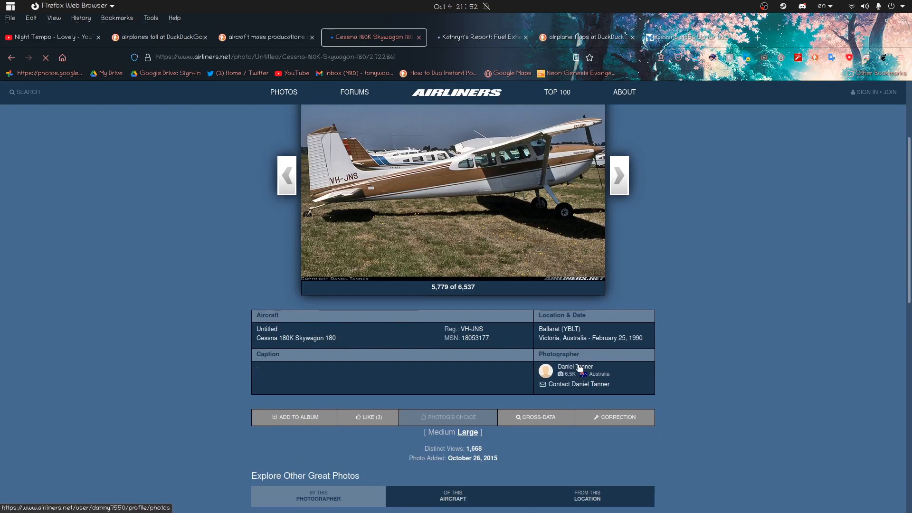
pyautogui.click(513, 375)
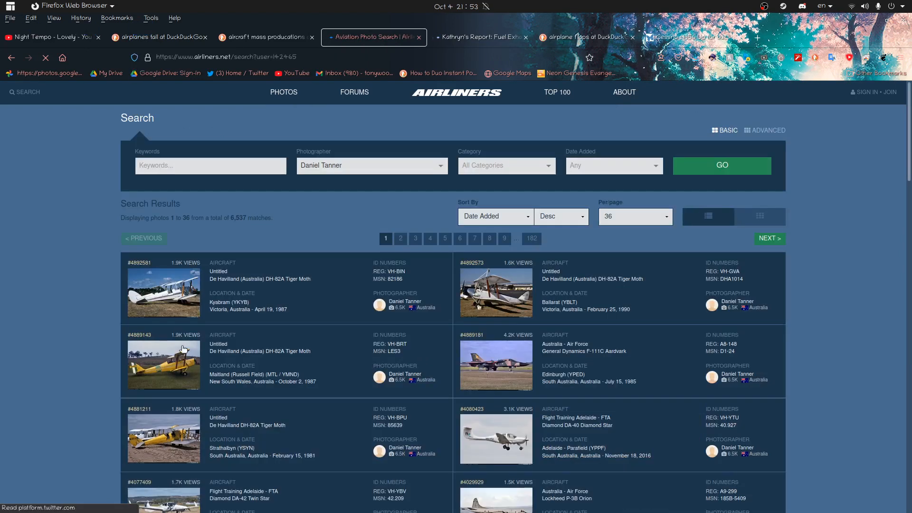
pyautogui.scroll(-5, 239, 351)
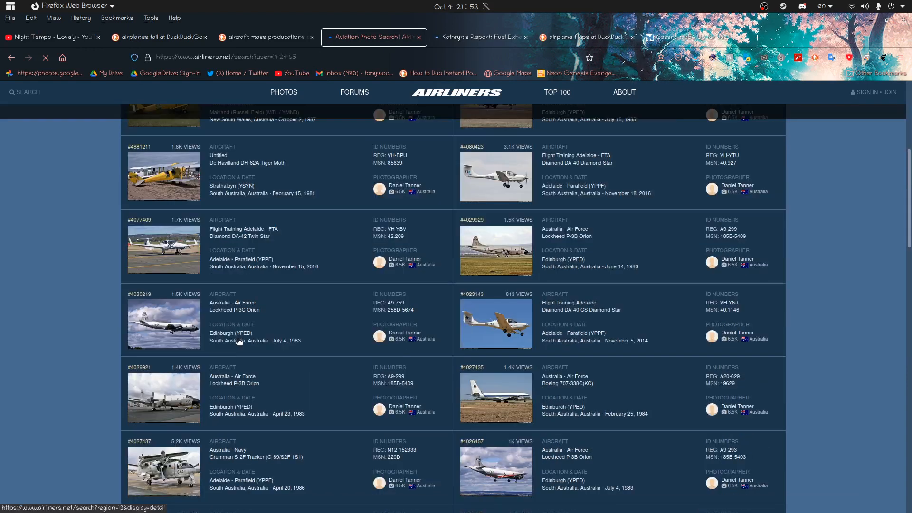
pyautogui.scroll(-3, 233, 241)
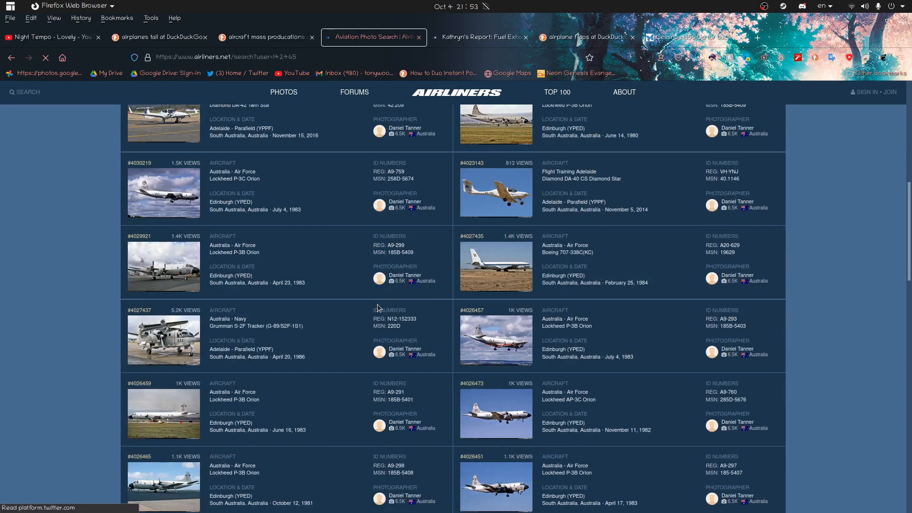
pyautogui.scroll(-5, 378, 308)
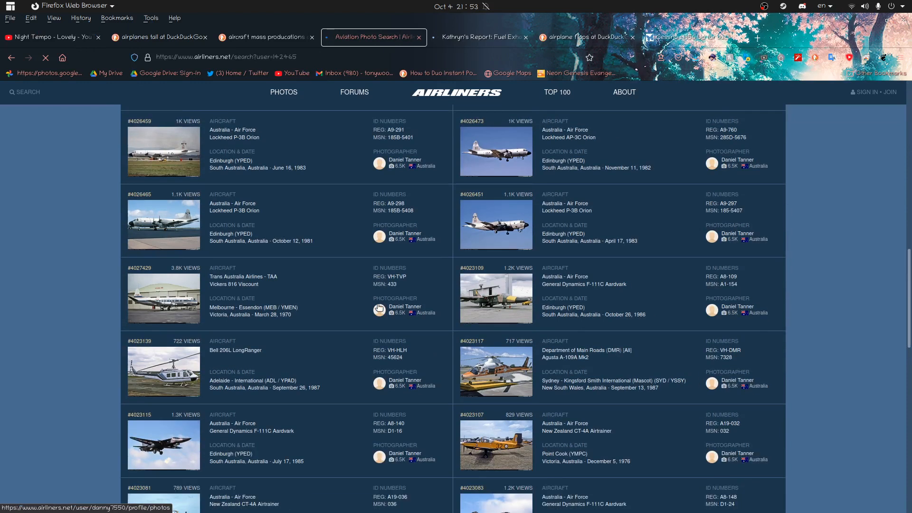
pyautogui.scroll(-4, 375, 308)
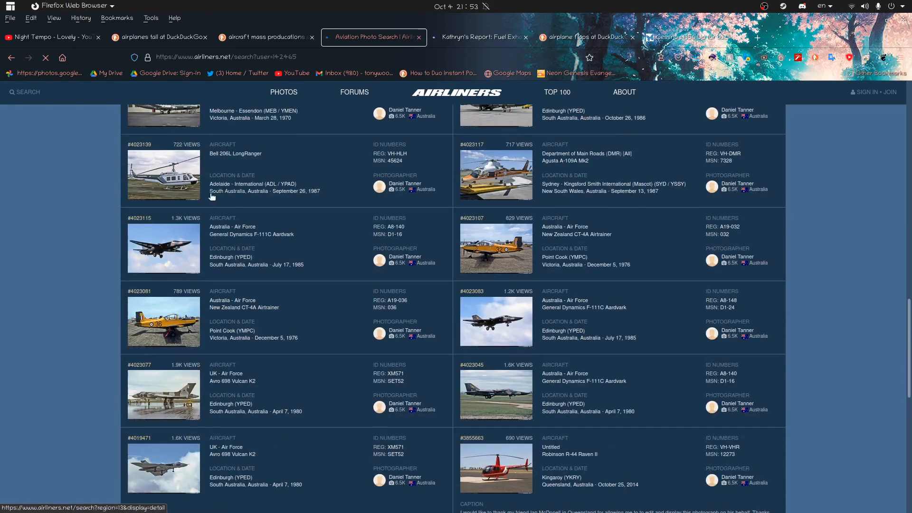
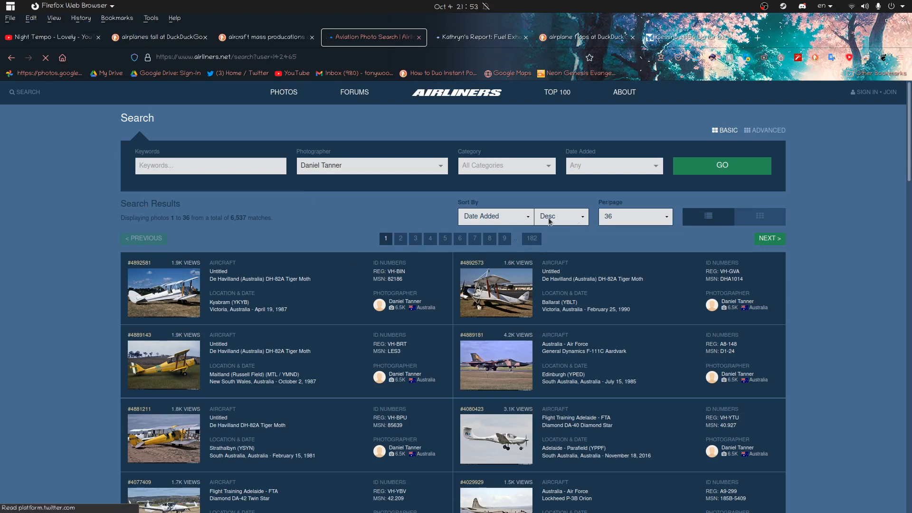
# Step: Sort the photographer's photos by date added in ascending order and look through the first page of results
pyautogui.click(546, 243)
pyautogui.click(483, 216)
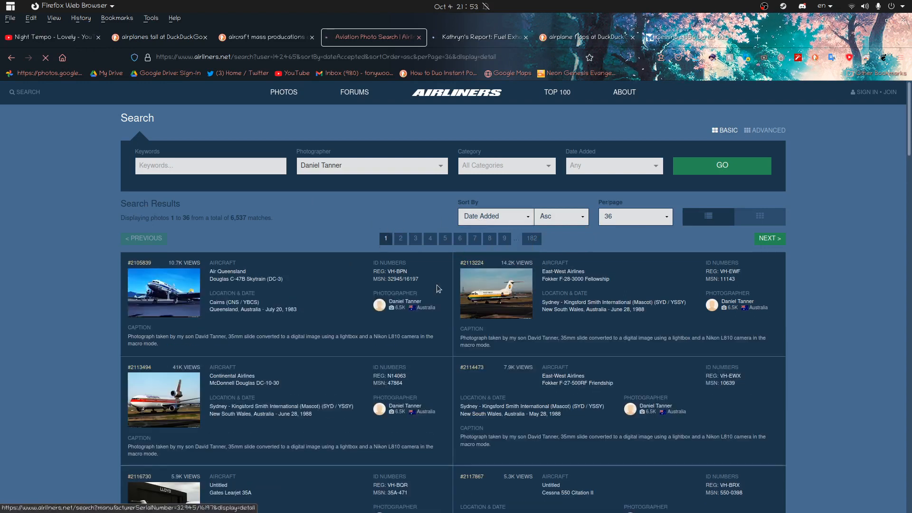
pyautogui.scroll(-3, 283, 305)
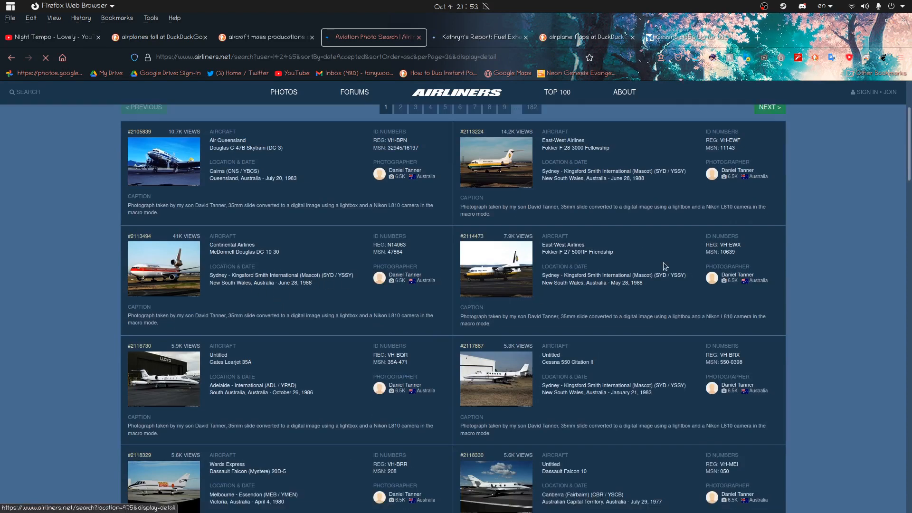
pyautogui.scroll(-3, 664, 264)
pyautogui.scroll(-5, 664, 264)
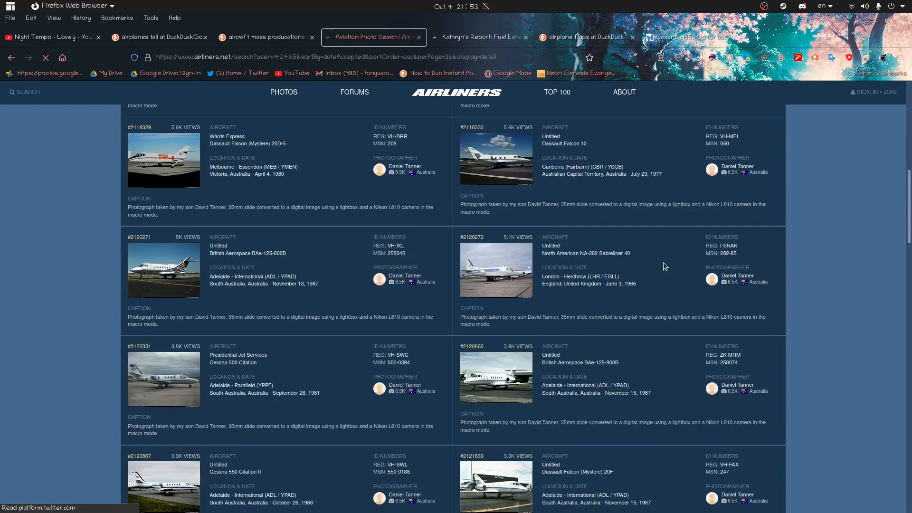
pyautogui.scroll(-3, 663, 266)
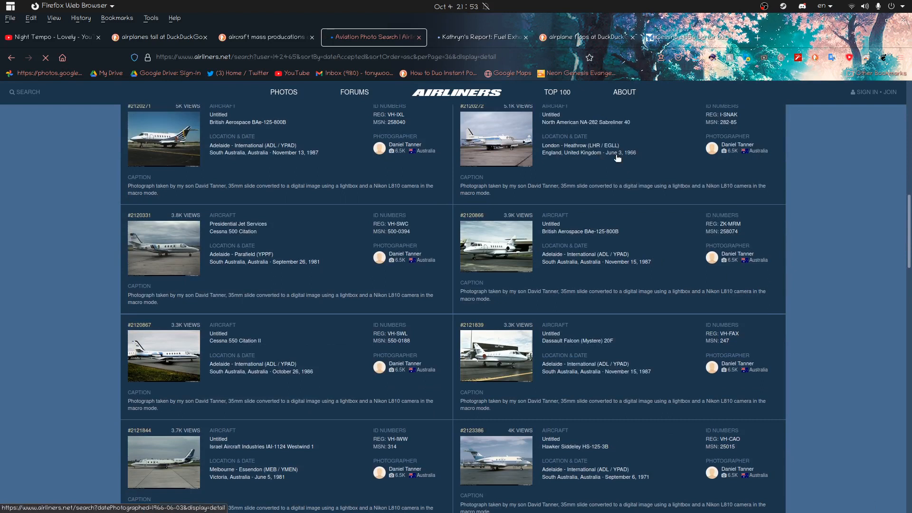
pyautogui.scroll(-20, 616, 158)
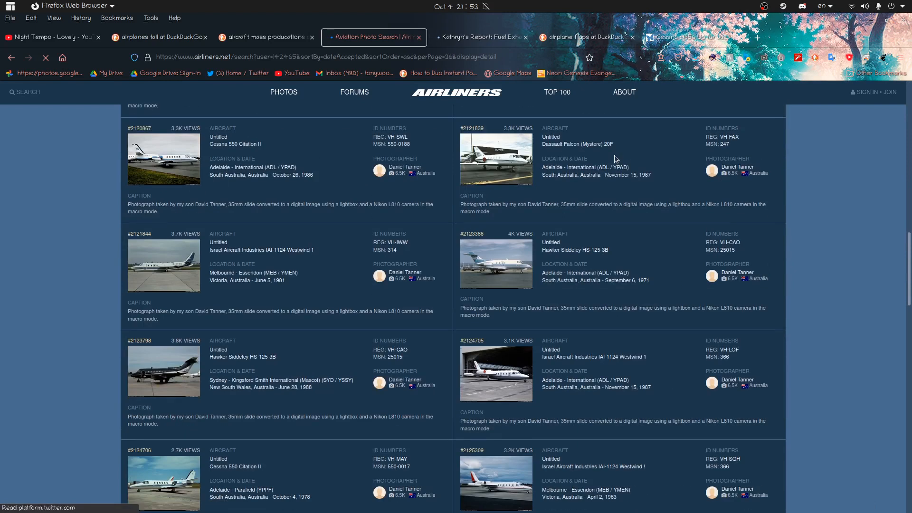
pyautogui.scroll(-6, 615, 159)
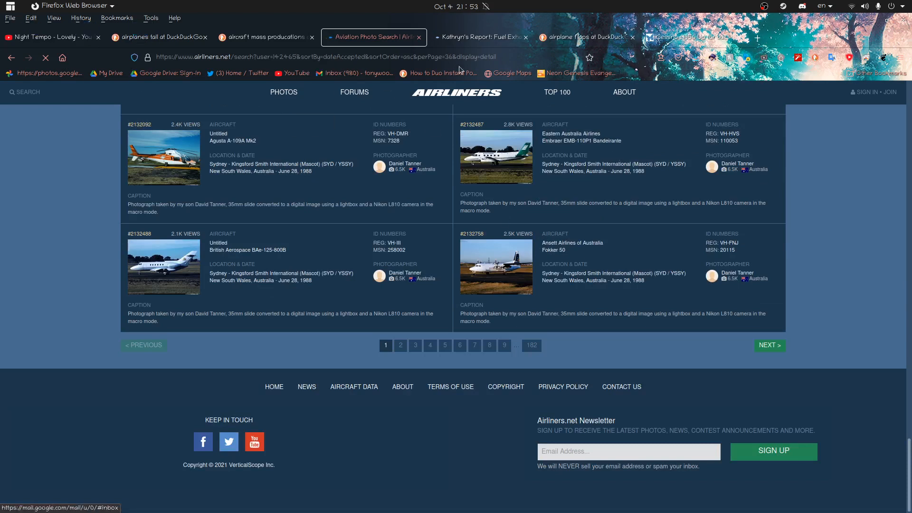
# Step: Switch to the NK-15 jet model in Blender and select the rudder on the vertical fin
pyautogui.click(492, 42)
pyautogui.click(376, 38)
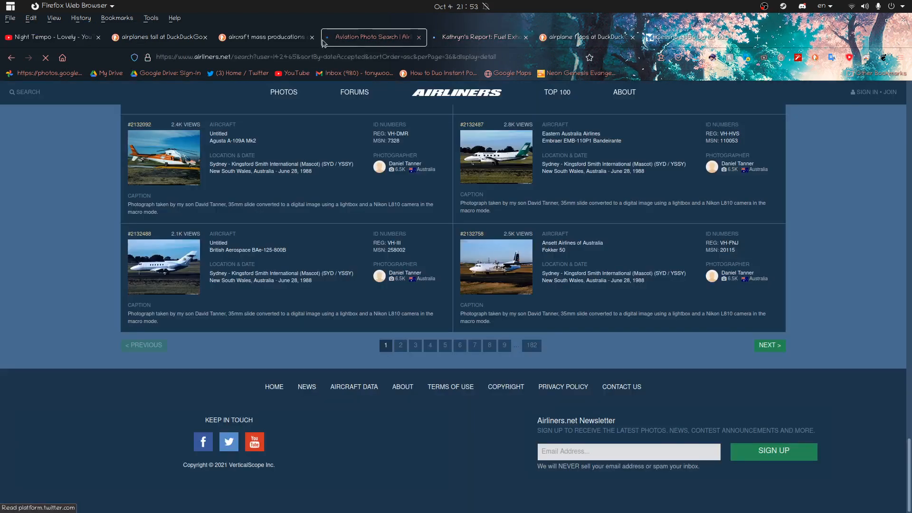
pyautogui.click(269, 41)
pyautogui.press('super')
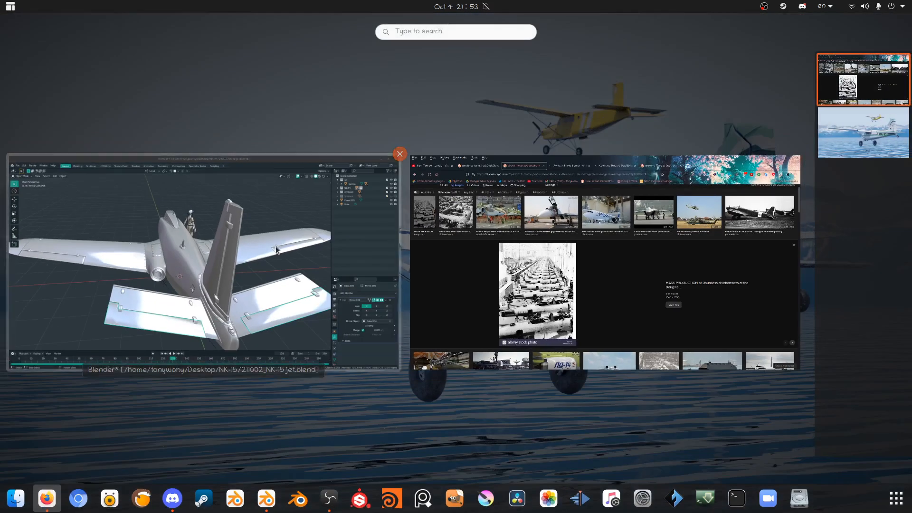
pyautogui.click(275, 246)
pyautogui.moveTo(408, 214); pyautogui.dragTo(419, 213, button='middle')
pyautogui.click(512, 224)
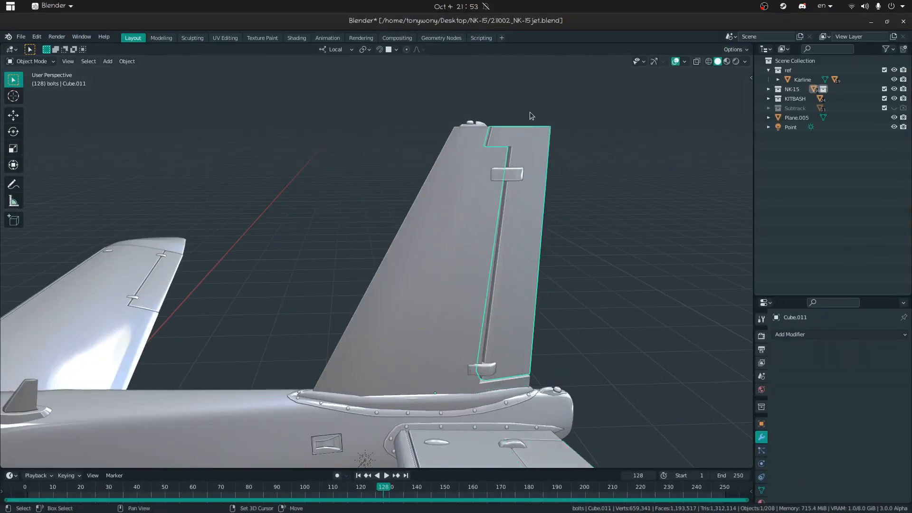
# Step: Isolate the wing's trailing-edge control surface in local view and enter Edit Mode on it
pyautogui.hotkey('shift', '`')
pyautogui.press('s')
pyautogui.click(309, 309)
pyautogui.moveTo(310, 309); pyautogui.dragTo(364, 249, button='middle')
pyautogui.hotkey('shift', '`')
pyautogui.press('w')
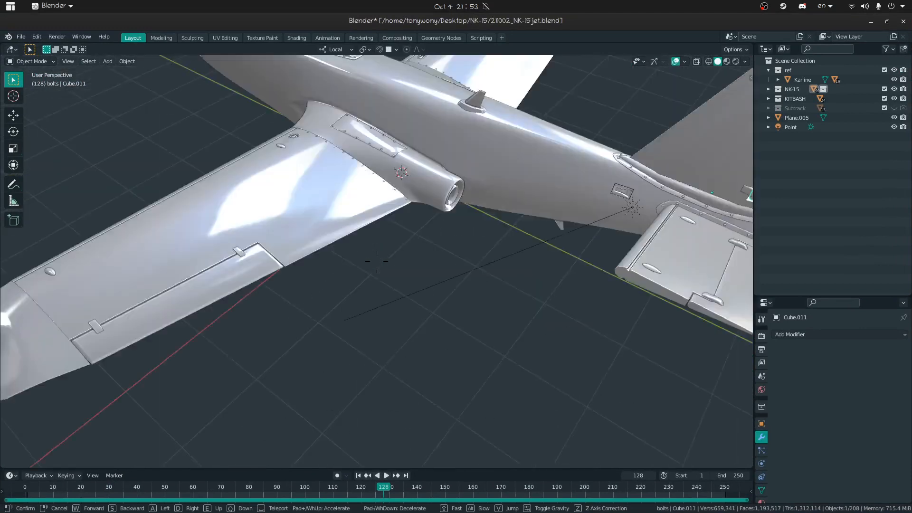
pyautogui.press('s')
pyautogui.click(369, 261)
pyautogui.click(336, 269)
pyautogui.press('KP_Divide')
pyautogui.press('Tab')
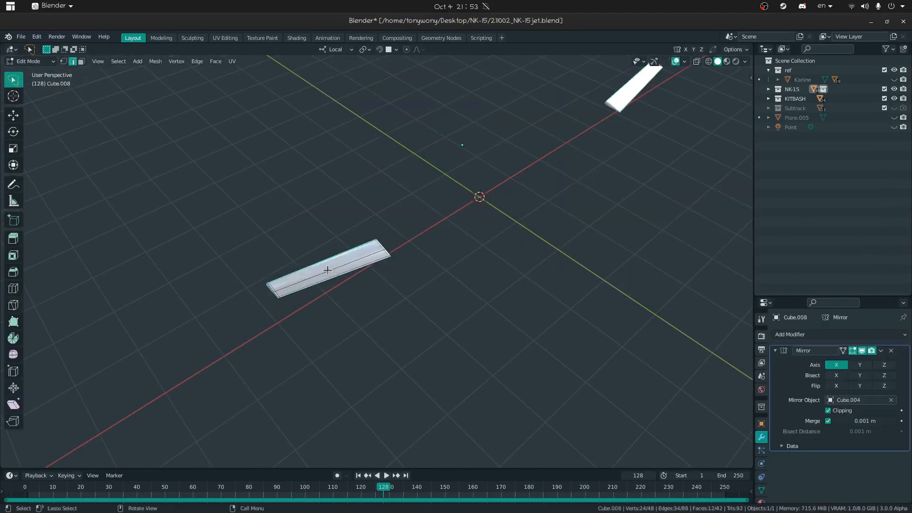
# Step: Add nine evenly spaced, centred loop cuts across the length of the wing's control surface
pyautogui.hotkey('shift', '`')
pyautogui.press('w')
pyautogui.press('s')
pyautogui.press('w')
pyautogui.click(377, 261)
pyautogui.hotkey('shift', '`')
pyautogui.press('s')
pyautogui.press('w')
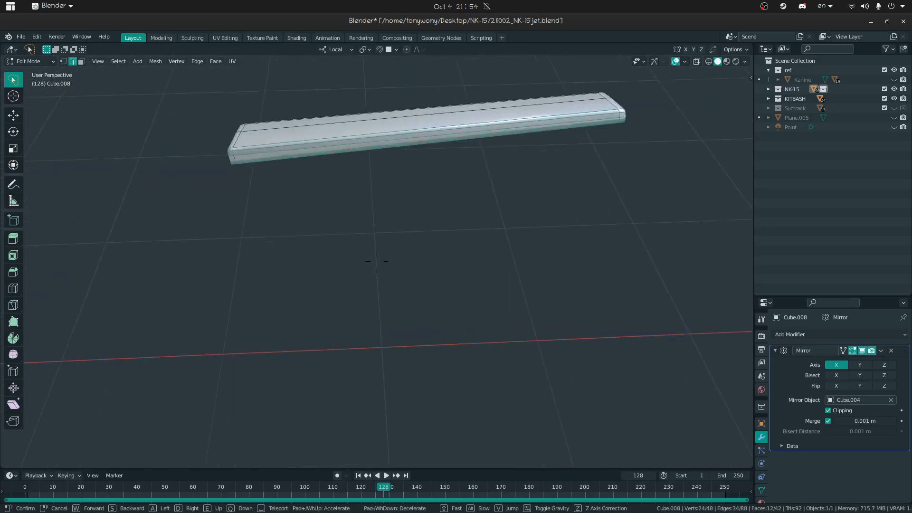
pyautogui.press('w')
pyautogui.click(376, 261)
pyautogui.hotkey('ctrl', 'r')
pyautogui.scroll(8, 360, 195)
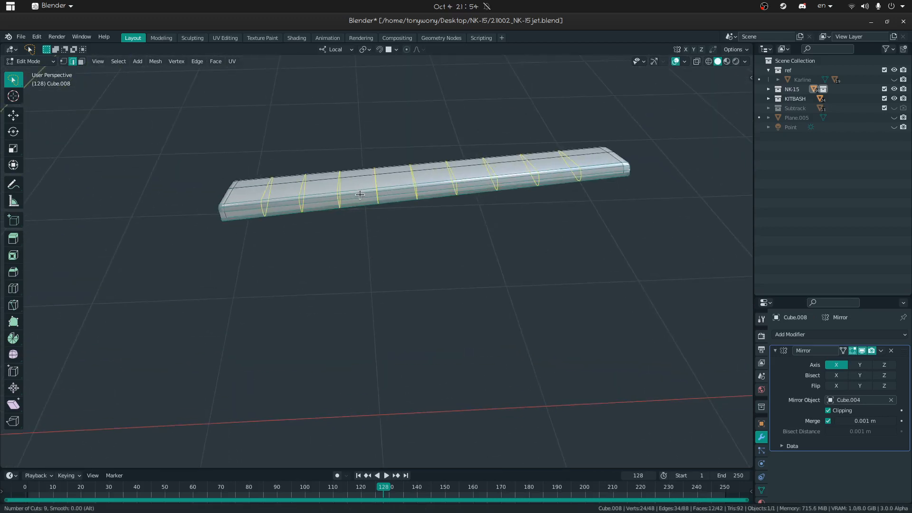
pyautogui.click(360, 195)
pyautogui.rightClick(360, 194)
# Step: Bevel the nine new edge loops with two segments and a width of about 0.0158 m
pyautogui.moveTo(405, 226); pyautogui.dragTo(397, 261, button='middle')
pyautogui.hotkey('ctrl', 'b')
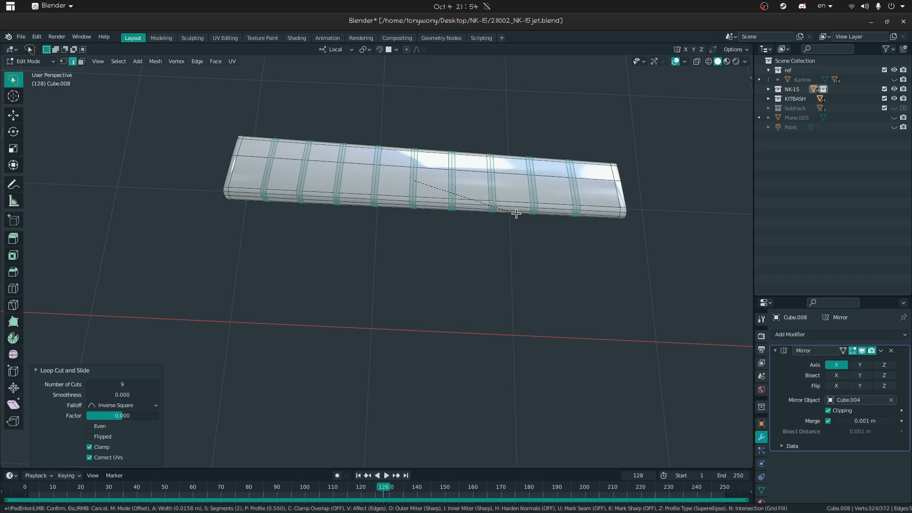
pyautogui.click(516, 214)
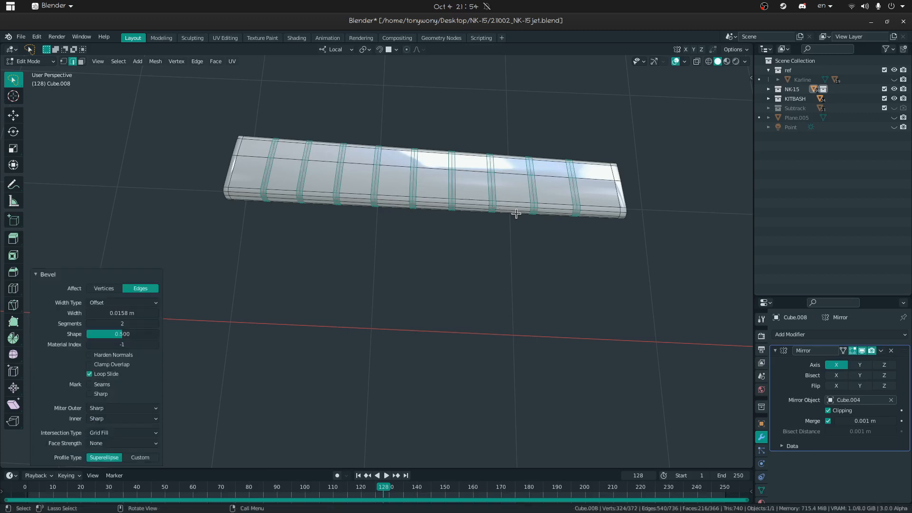
# Step: Select the middle edge loop of each bevelled strip and fatten them outward by about 0.0143 m to form ribs
pyautogui.keyDown('alt'); pyautogui.click(293, 177); pyautogui.keyUp('alt')
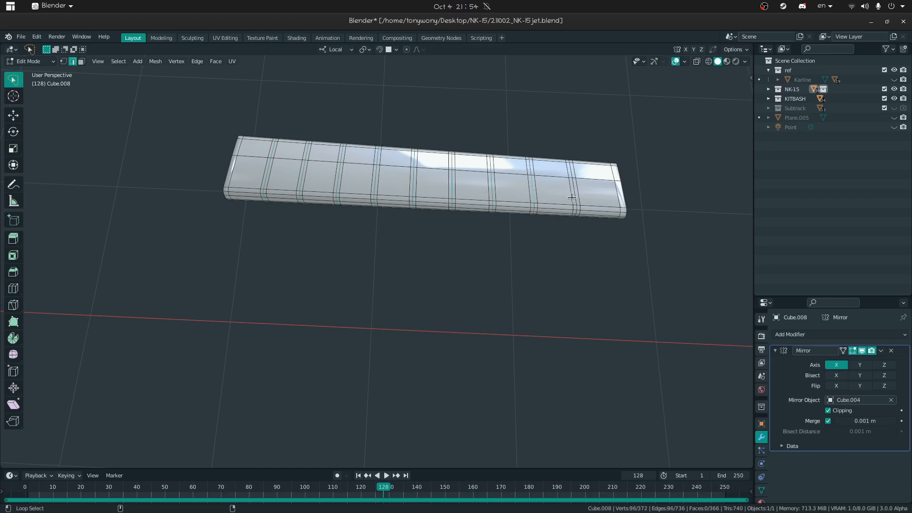
pyautogui.press('.')
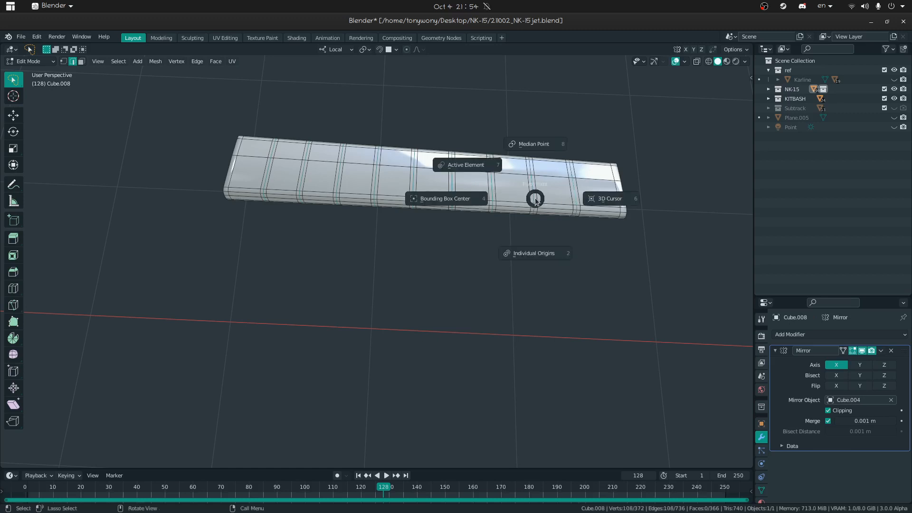
pyautogui.click(459, 220)
pyautogui.hotkey('alt', 's')
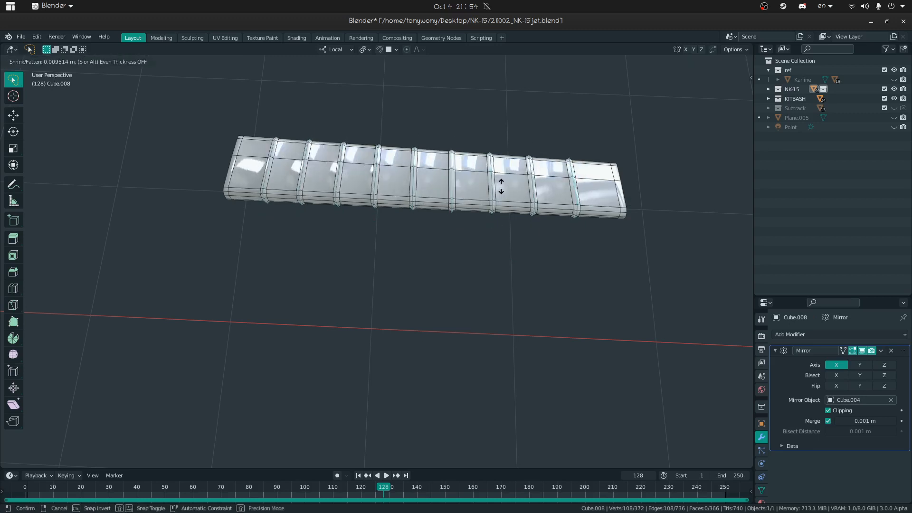
pyautogui.click(499, 185)
# Step: Bevel the raised rib edges with one segment and a width of about 0.00735 m, and return to Object Mode
pyautogui.moveTo(500, 185); pyautogui.dragTo(403, 132, button='middle')
pyautogui.hotkey('shift', '`')
pyautogui.press('w')
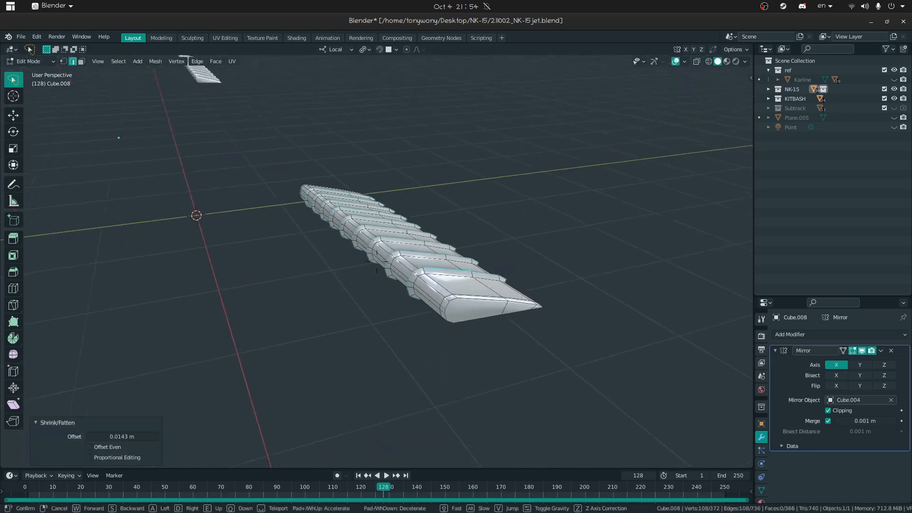
pyautogui.press('s')
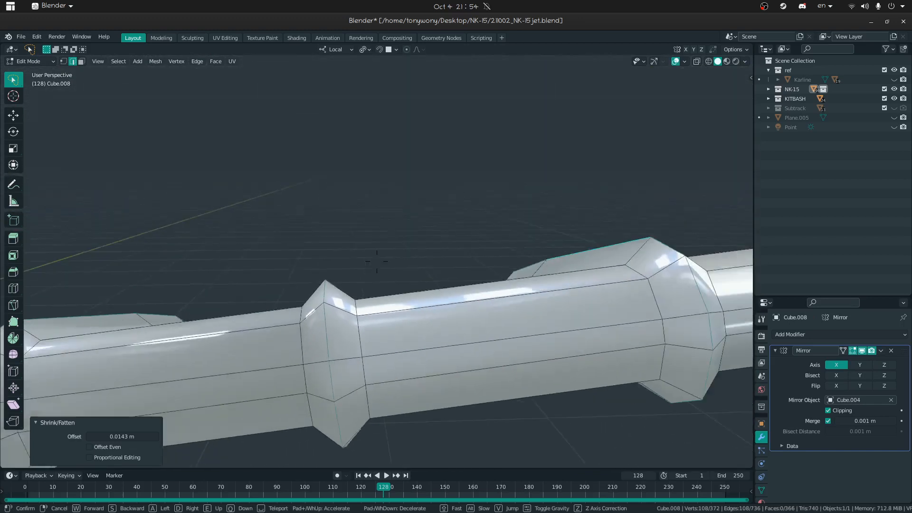
pyautogui.press('w')
pyautogui.click(464, 292)
pyautogui.hotkey('ctrl', 'b')
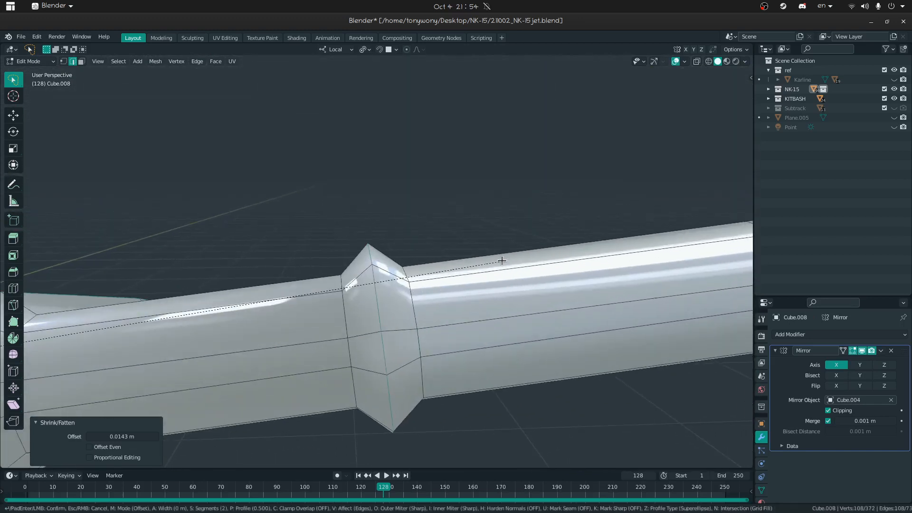
pyautogui.click(513, 256)
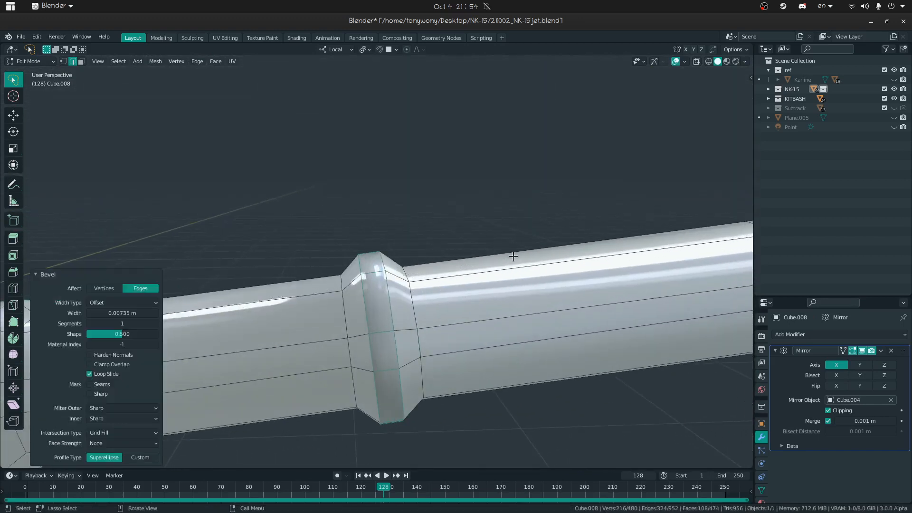
pyautogui.press('Tab')
pyautogui.hotkey('shift', '`')
pyautogui.press('s')
pyautogui.click(377, 265)
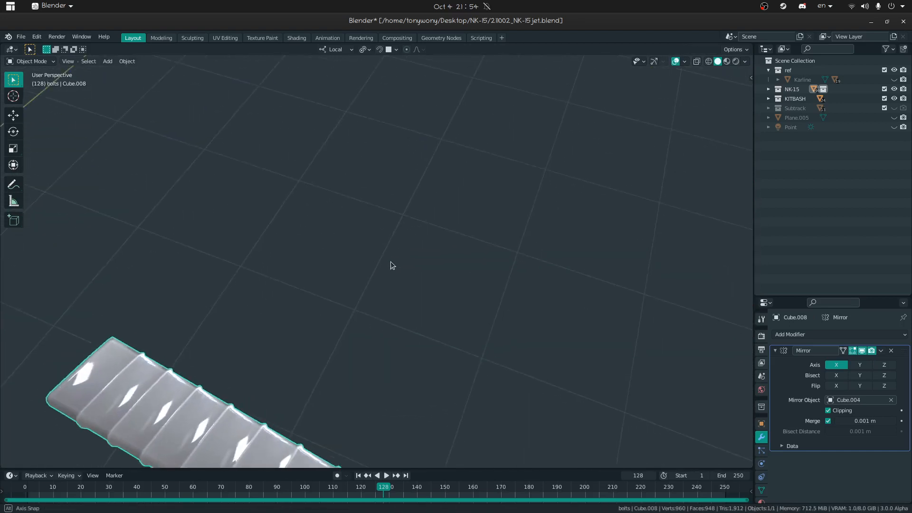
pyautogui.hotkey('shift', '`')
pyautogui.click(377, 265)
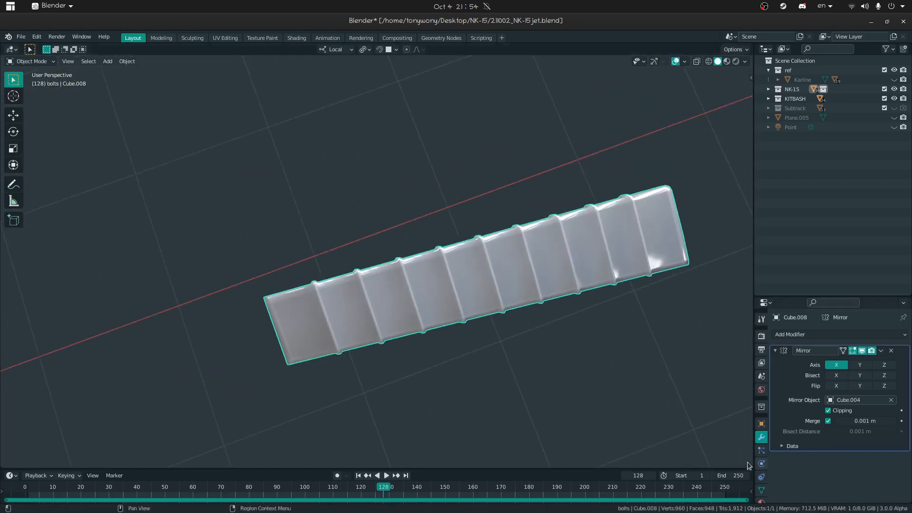
# Step: Enable Auto Smooth at 30° for the ribbed wing control surface
pyautogui.click(762, 491)
pyautogui.click(828, 450)
pyautogui.hotkey('shift', '`')
pyautogui.click(376, 261)
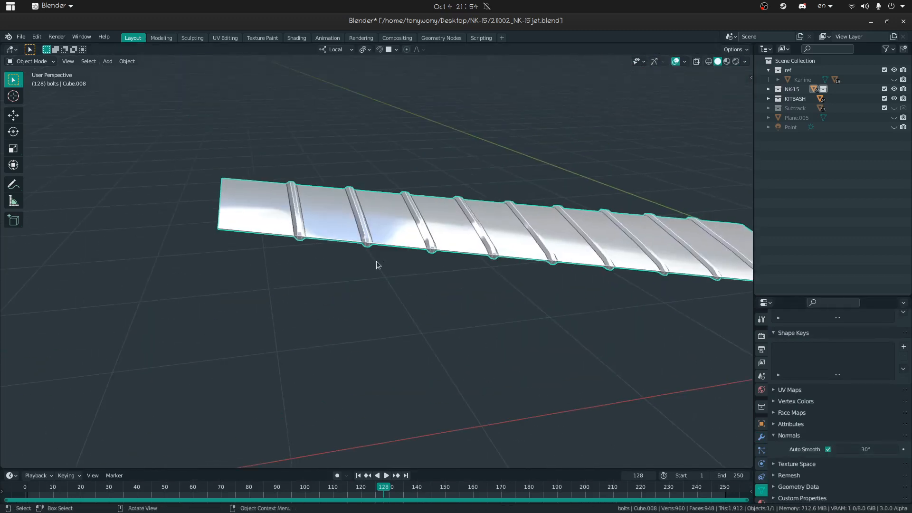
# Step: Leave local view and examine how the ribbed control surface fits the wing and its two hinges
pyautogui.press('KP_Divide')
pyautogui.click(377, 187)
pyautogui.hotkey('shift', '`')
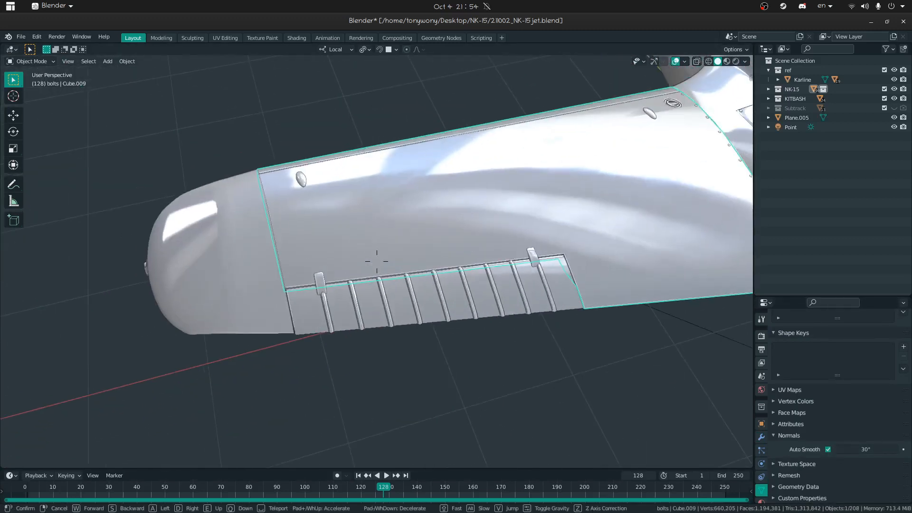
pyautogui.click(376, 265)
pyautogui.click(373, 258)
pyautogui.hotkey('shift', '`')
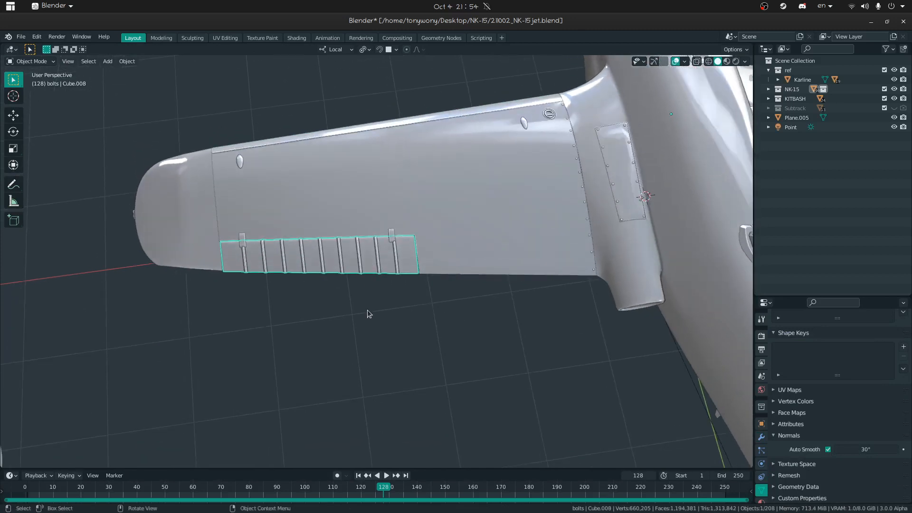
pyautogui.hotkey('shift', '`')
pyautogui.press('s')
pyautogui.click(377, 261)
pyautogui.moveTo(471, 324); pyautogui.dragTo(413, 296, button='middle')
# Step: Move the control surface's inboard hinge along its local X axis, off the rib and towards the fuselage
pyautogui.hotkey('shift', '`')
pyautogui.press('w')
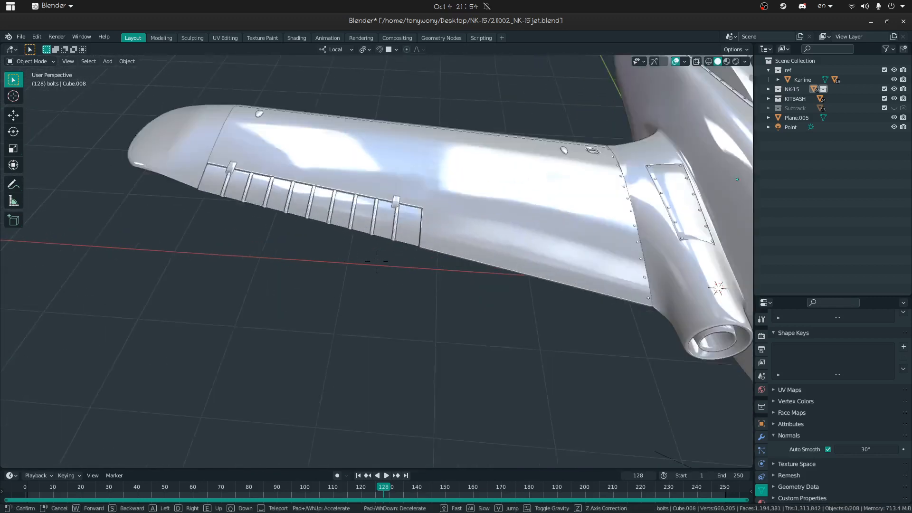
pyautogui.click(377, 261)
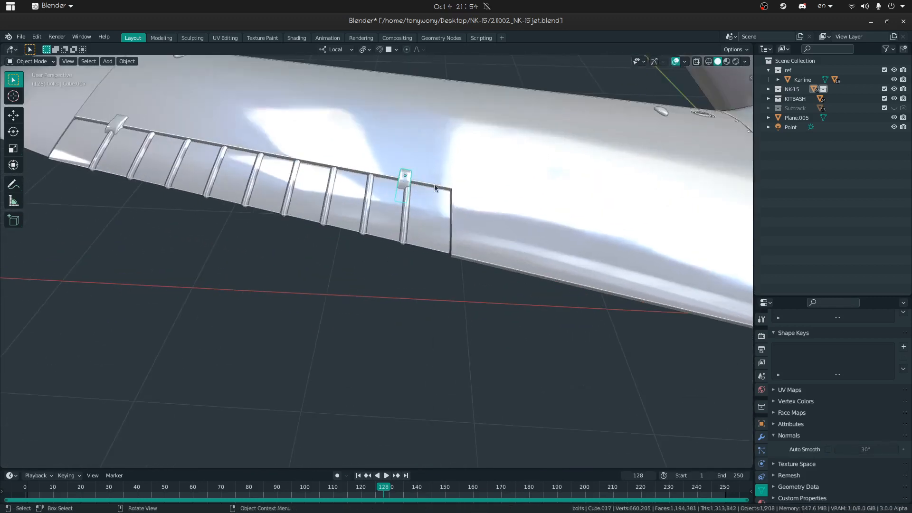
pyautogui.press('g')
pyautogui.press('y')
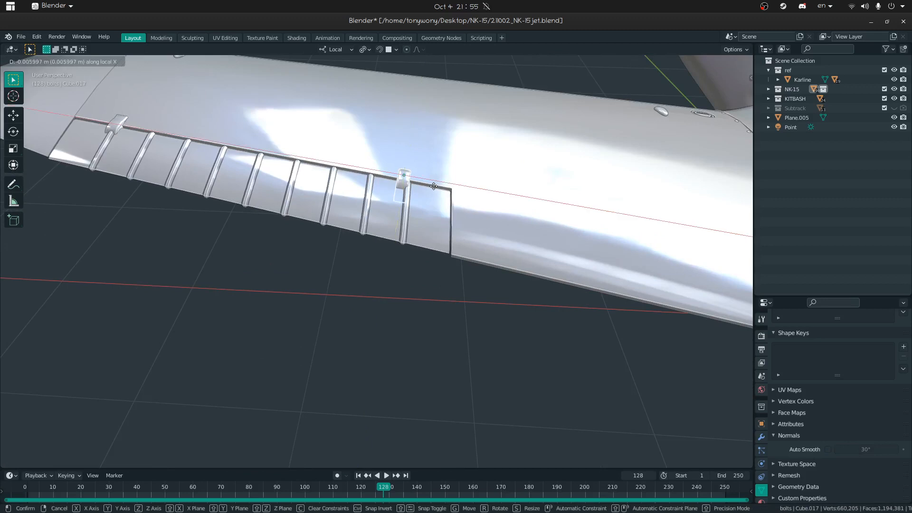
pyautogui.click(459, 191)
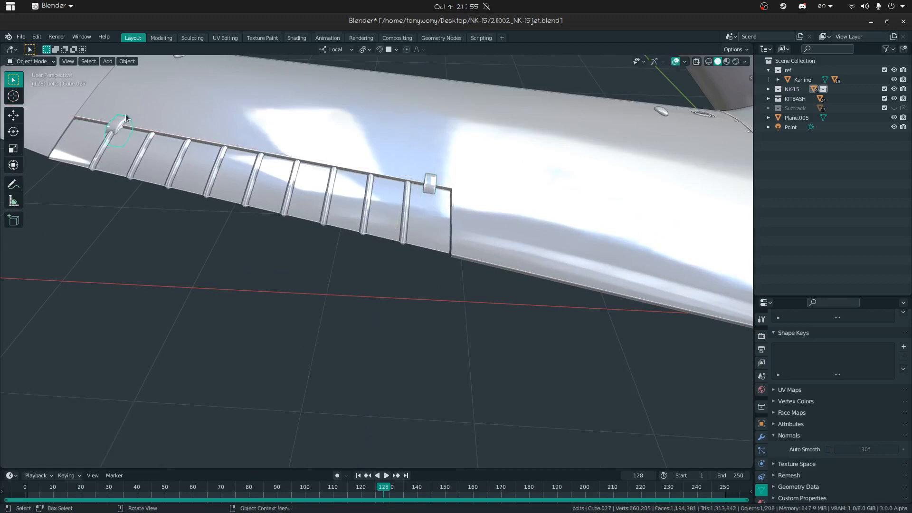
# Step: Move the outboard hinge about -0.118 m along its local X axis, clear of the outermost rib
pyautogui.press('g')
pyautogui.press('x')
pyautogui.click(243, 162)
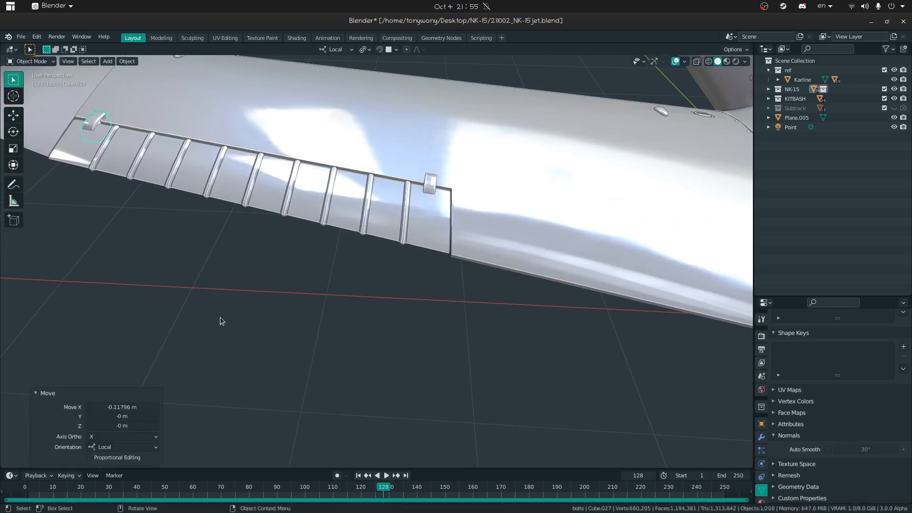
pyautogui.click(221, 318)
# Step: Isolate the vertical tail's rudder in local view and enter Edit Mode
pyautogui.keyDown('shift'); pyautogui.moveTo(356, 312); pyautogui.dragTo(370, 261, button='middle'); pyautogui.keyUp('shift')
pyautogui.scroll(-10, 370, 261)
pyautogui.moveTo(458, 270); pyautogui.dragTo(433, 229, button='middle')
pyautogui.hotkey('shift', '`')
pyautogui.press('w')
pyautogui.click(406, 259)
pyautogui.click(405, 259)
pyautogui.press('KP_Divide')
pyautogui.press('Tab')
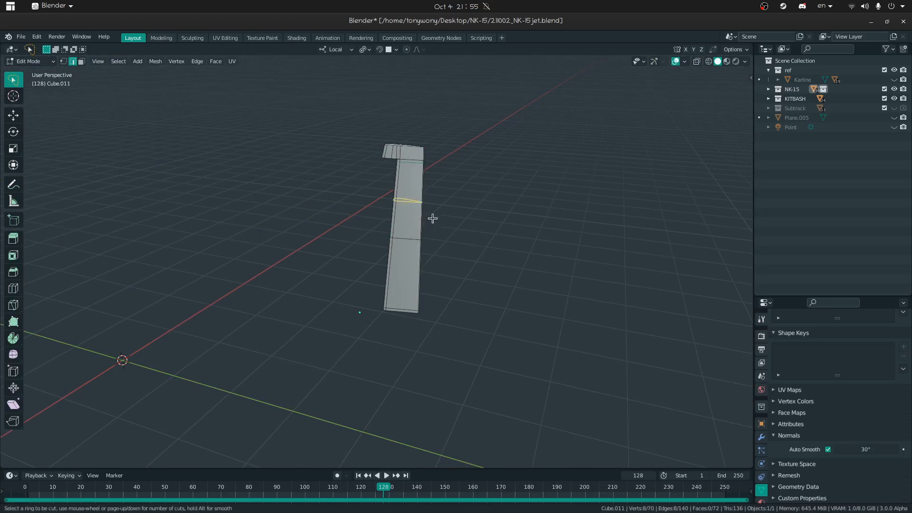
# Step: Add three evenly spaced, centred loop cuts to both the upper and lower sections of the rudder
pyautogui.scroll(-1, 433, 218)
pyautogui.click(432, 218)
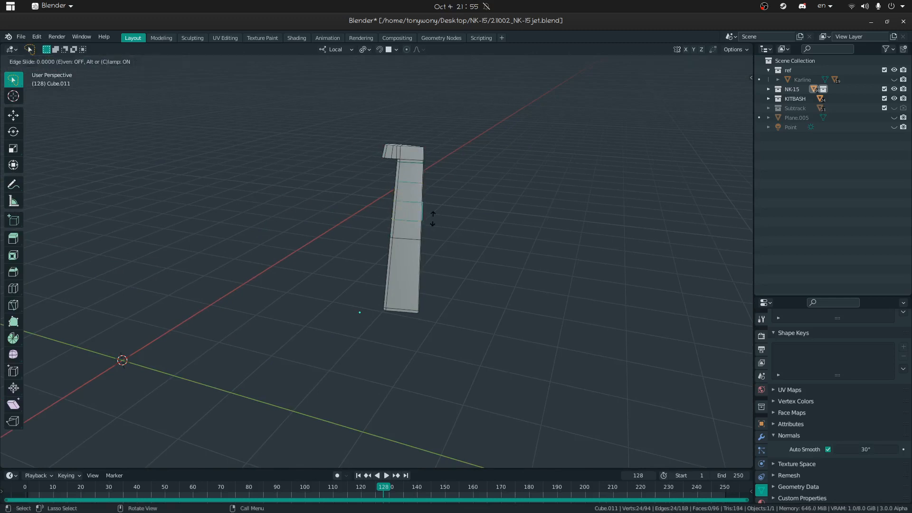
pyautogui.rightClick(432, 218)
pyautogui.hotkey('ctrl', 'r')
pyautogui.click(415, 255)
pyautogui.rightClick(414, 275)
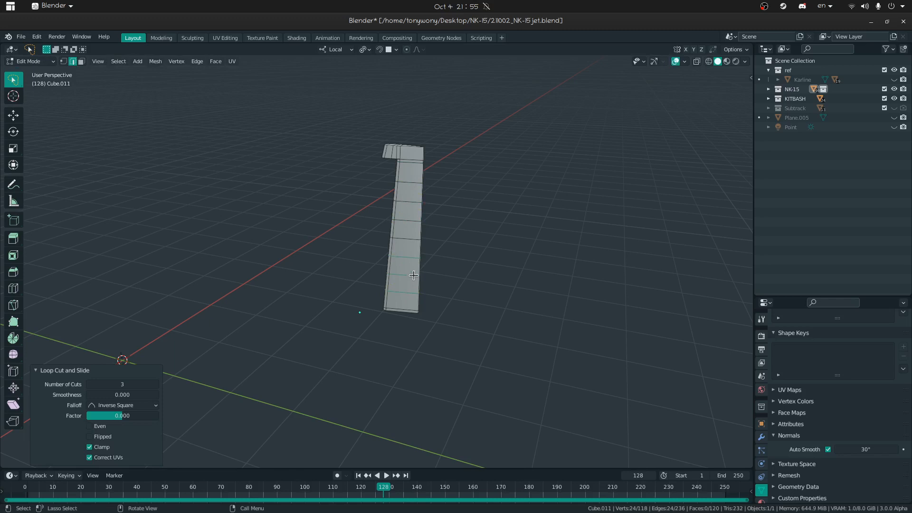
# Step: Select all seven crosswise rudder loops, including the existing middle one, and bevel them with two segments, about 0.0181 m wide
pyautogui.keyDown('alt'); pyautogui.keyDown('shift'); pyautogui.click(405, 237); pyautogui.keyUp('shift'); pyautogui.keyUp('alt')
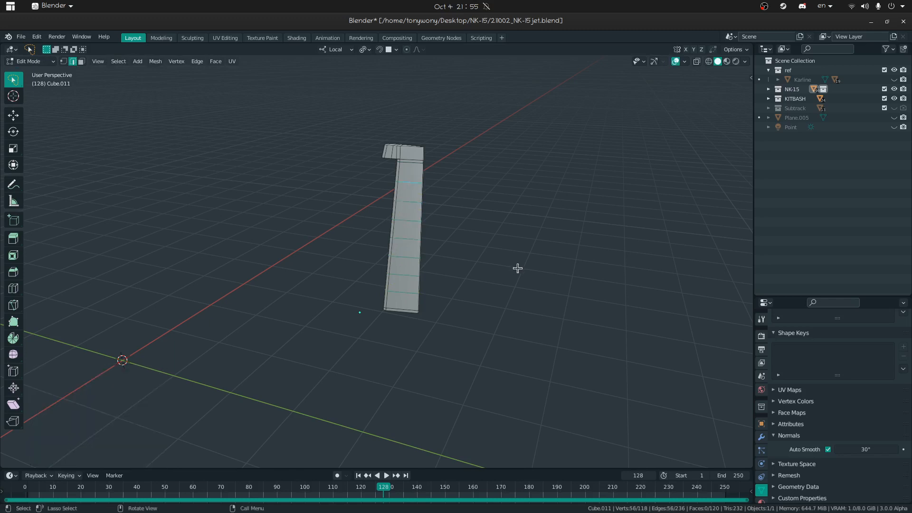
pyautogui.press('KP_Decimal')
pyautogui.hotkey('ctrl', 'b')
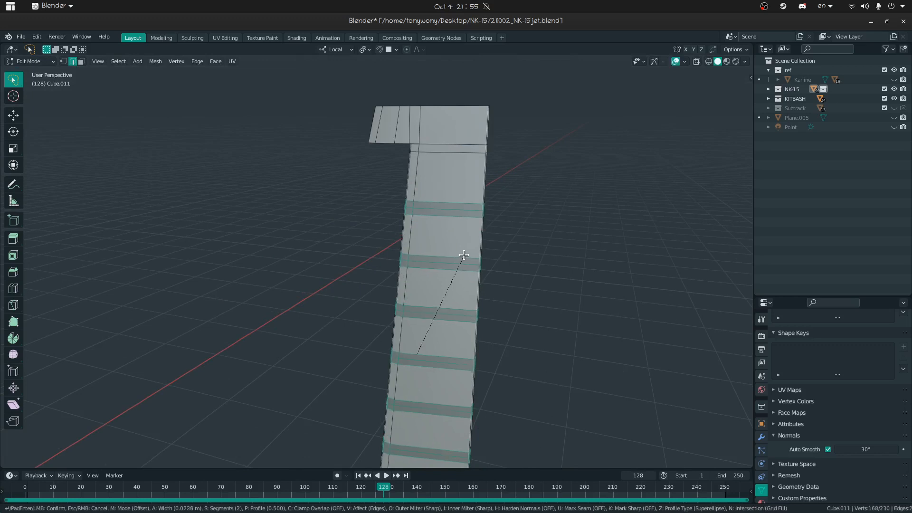
pyautogui.click(461, 255)
pyautogui.moveTo(461, 255); pyautogui.dragTo(448, 210, button='middle')
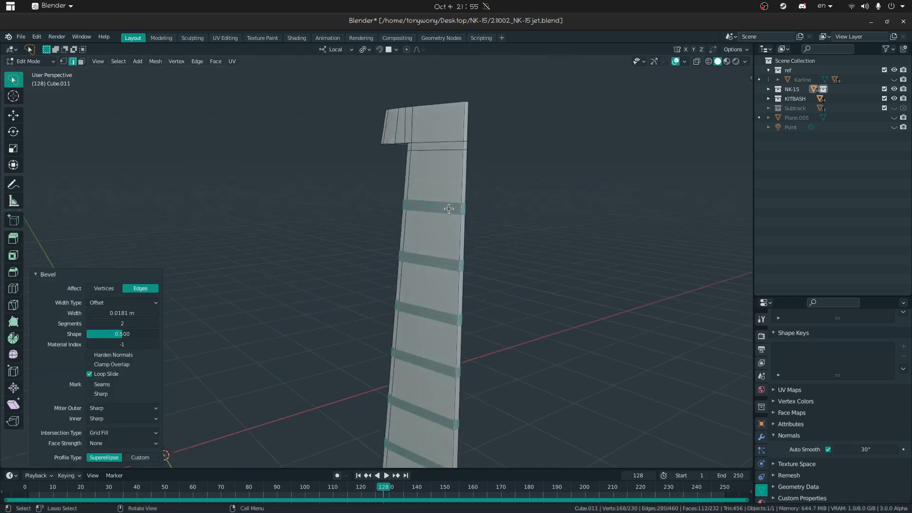
# Step: Select the middle edge loop of each bevelled strip on the rudder
pyautogui.keyDown('alt'); pyautogui.click(450, 205); pyautogui.keyUp('alt')
pyautogui.keyDown('alt'); pyautogui.keyDown('shift'); pyautogui.click(443, 265); pyautogui.keyUp('shift'); pyautogui.keyUp('alt')
pyautogui.moveTo(443, 264); pyautogui.dragTo(415, 119, button='middle')
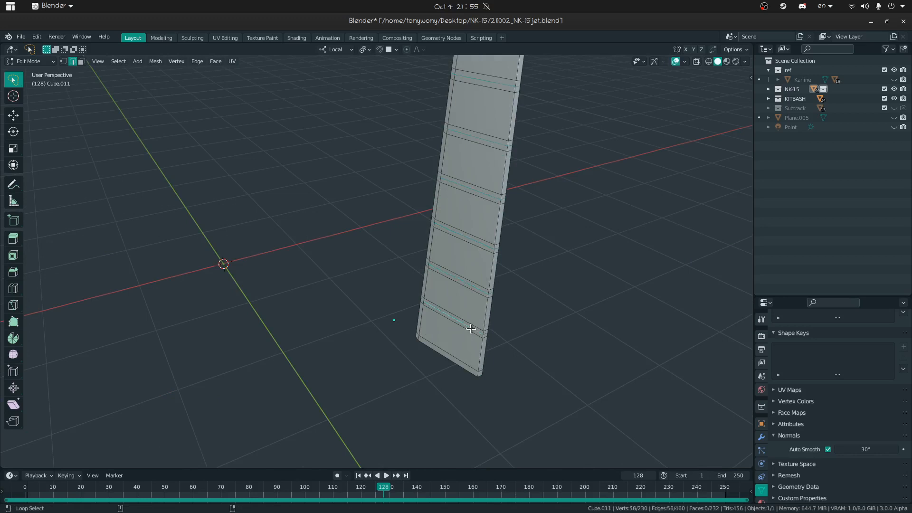
pyautogui.moveTo(469, 324); pyautogui.dragTo(587, 296, button='middle')
pyautogui.hotkey('ctrl', 'b')
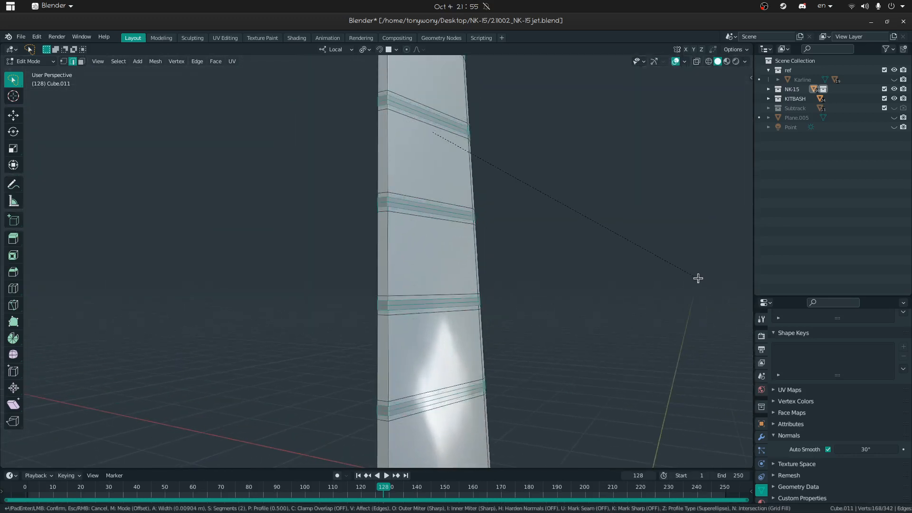
pyautogui.press('Escape')
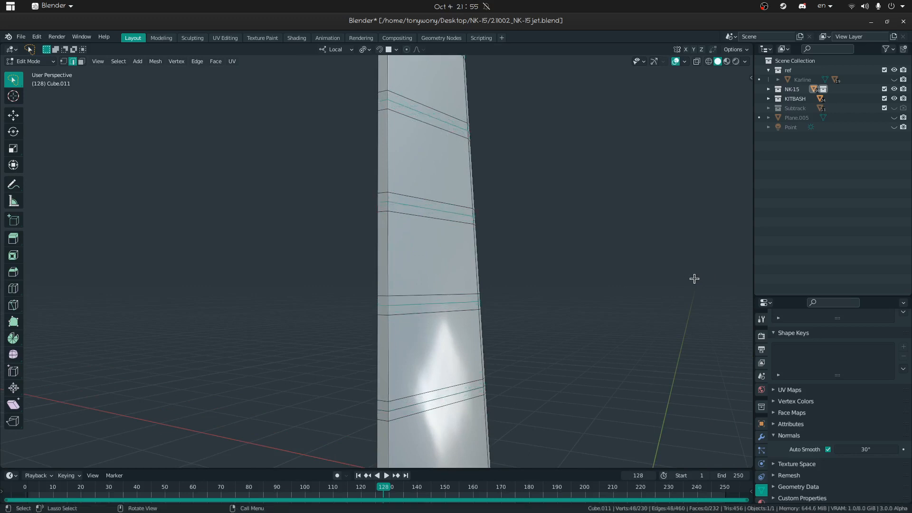
pyautogui.hotkey('ctrl', 'b')
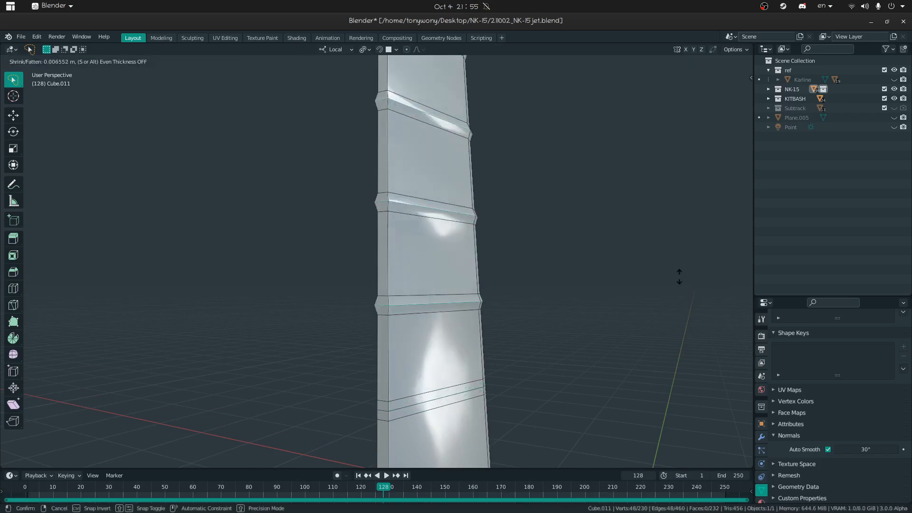
pyautogui.press('Escape')
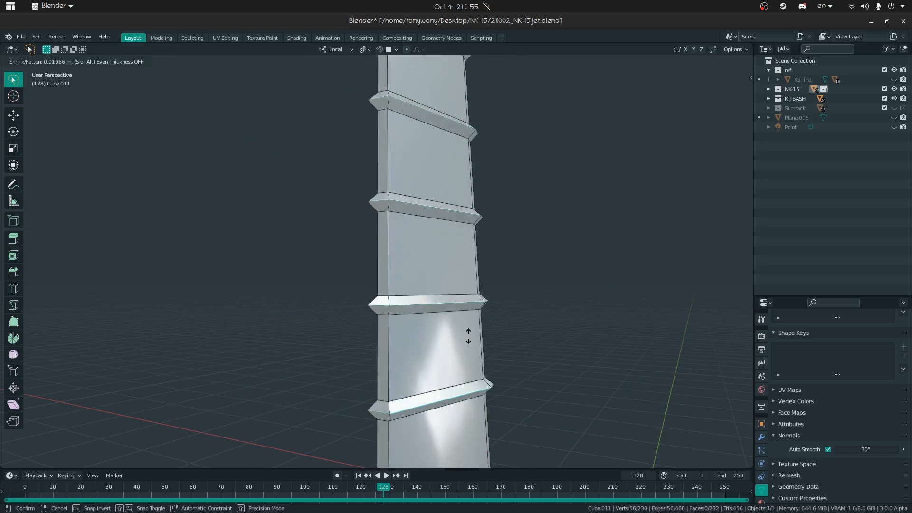
# Step: Fatten the rudder's middle loops outward by about 0.0197 m and bevel them with one segment, about 0.0114 m wide
pyautogui.click(469, 336)
pyautogui.moveTo(485, 267); pyautogui.dragTo(347, 286, button='middle')
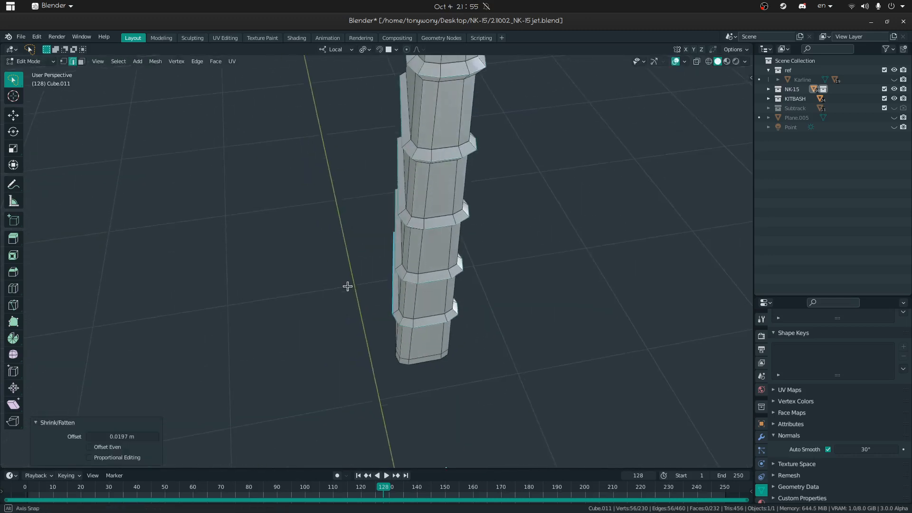
pyautogui.hotkey('ctrl', 'b')
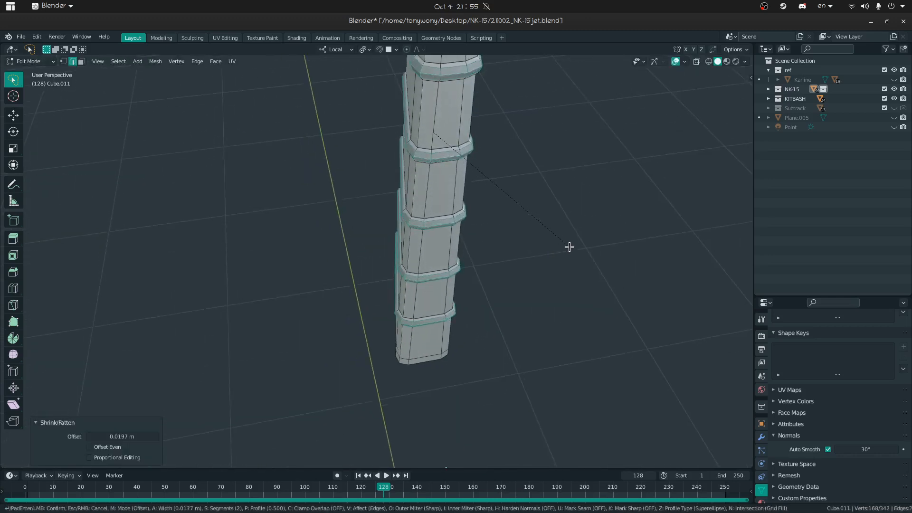
pyautogui.scroll(-1, 569, 244)
pyautogui.click(567, 245)
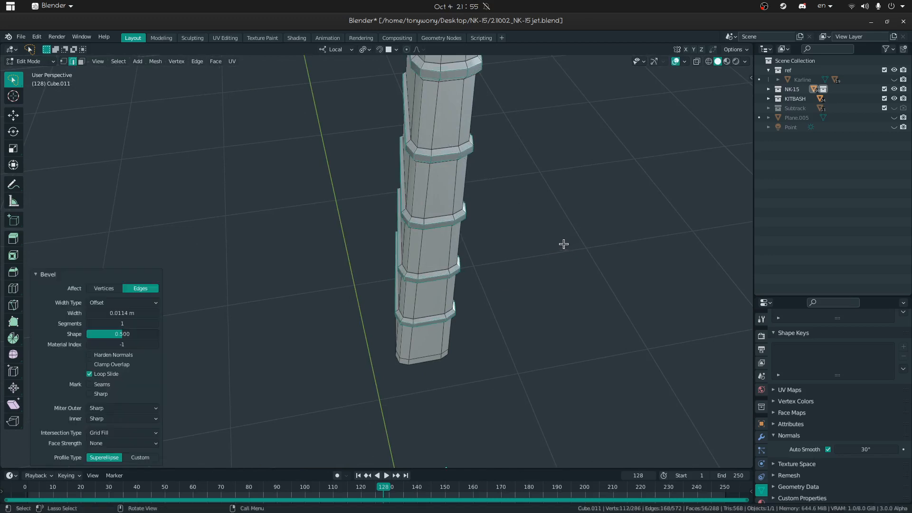
pyautogui.press('Tab')
# Step: Leave local view and examine the ribbed rudder and the tailplane on the whole aircraft
pyautogui.hotkey('shift', '`')
pyautogui.click(377, 261)
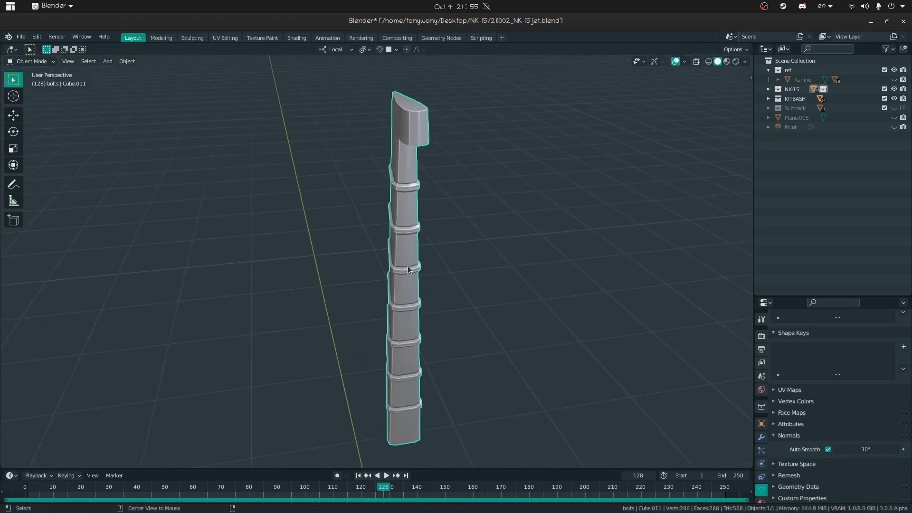
pyautogui.press('/')
pyautogui.click(395, 274)
pyautogui.hotkey('shift', '`')
pyautogui.press('w')
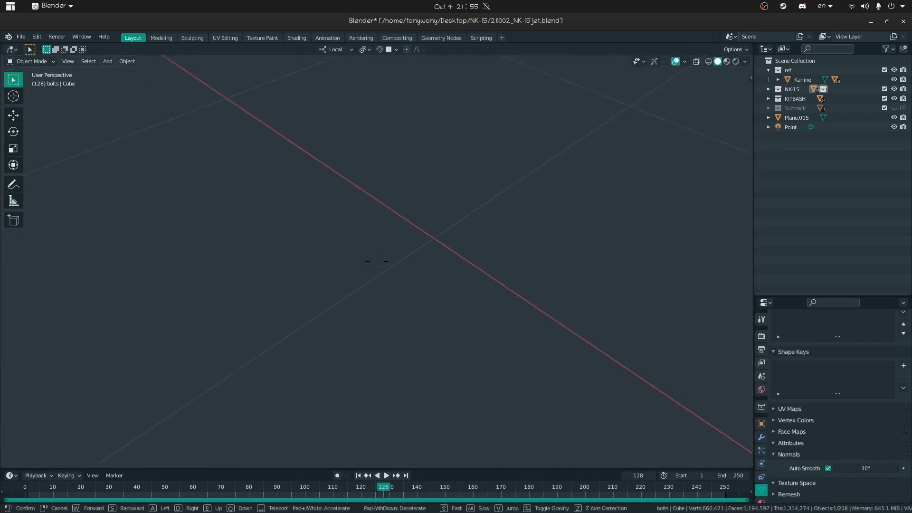
pyautogui.press('s')
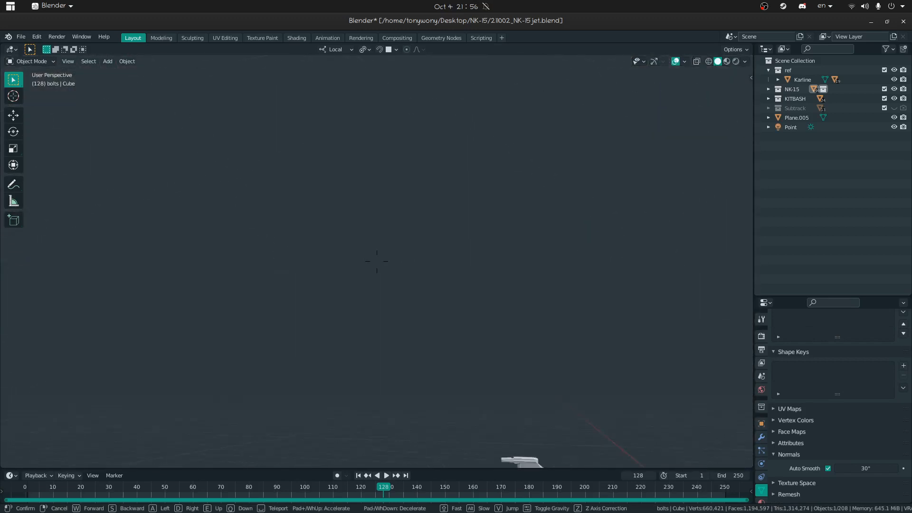
pyautogui.press('s')
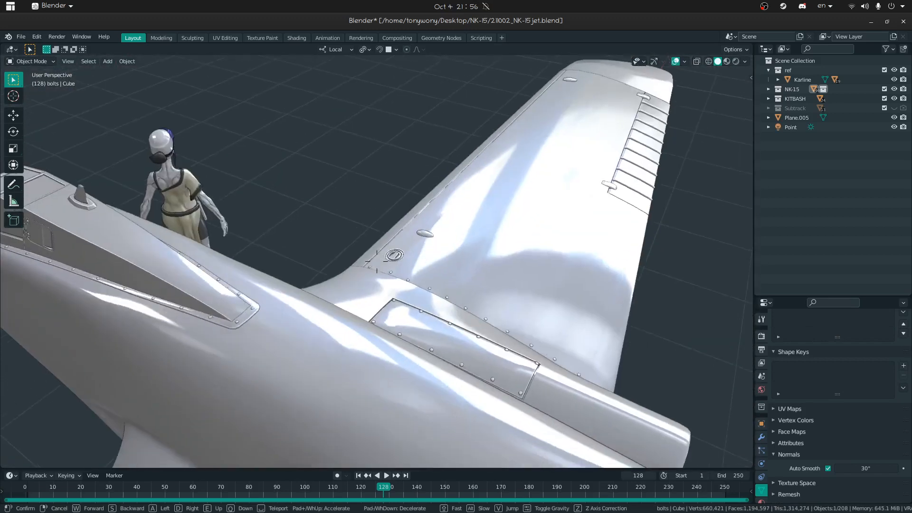
pyautogui.press('s')
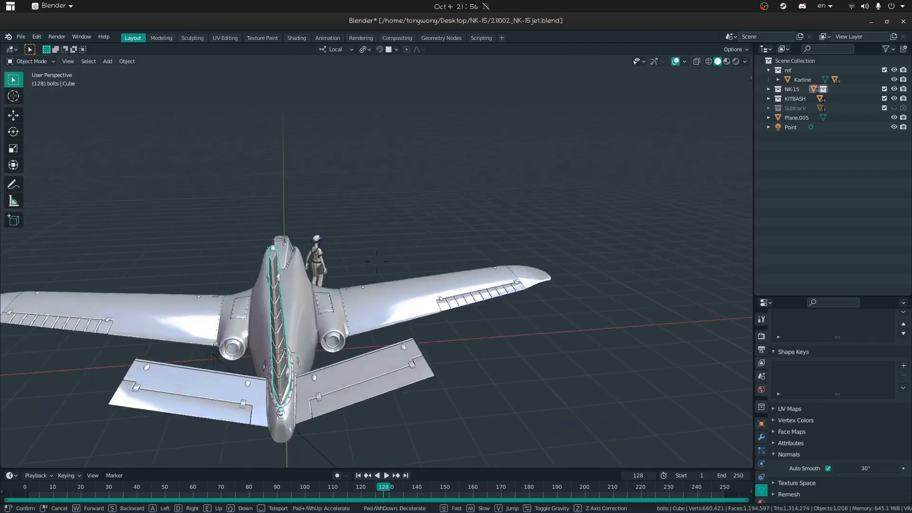
pyautogui.press('w')
pyautogui.click(376, 262)
# Step: Isolate the horizontal tail's mirrored elevators in local view
pyautogui.click(331, 247)
pyautogui.hotkey('shift', '`')
pyautogui.press('s')
pyautogui.press('d')
pyautogui.click(377, 261)
pyautogui.moveTo(472, 184); pyautogui.dragTo(387, 256, button='middle')
pyautogui.press('Tab')
pyautogui.press('Tab')
pyautogui.hotkey('shift', 'h')
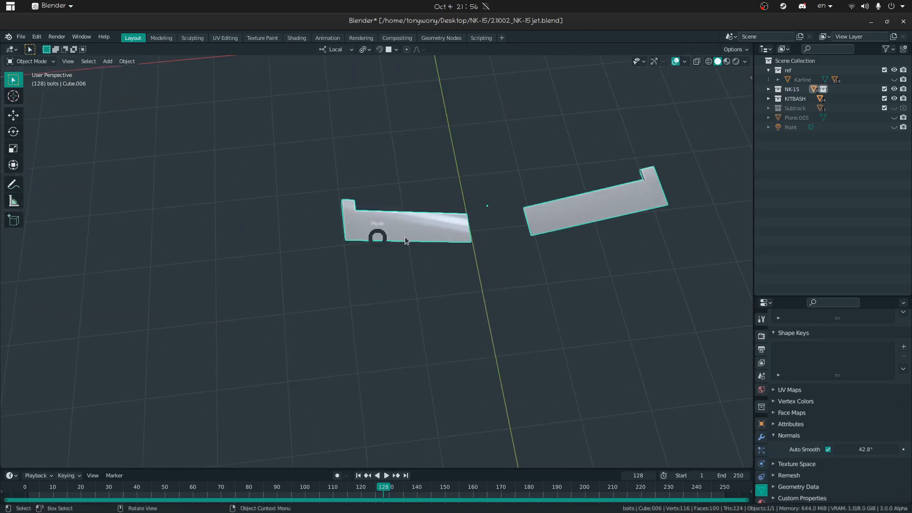
# Step: In Edit Mode, add five evenly spaced, centred loop cuts along the elevator's length
pyautogui.press('Tab')
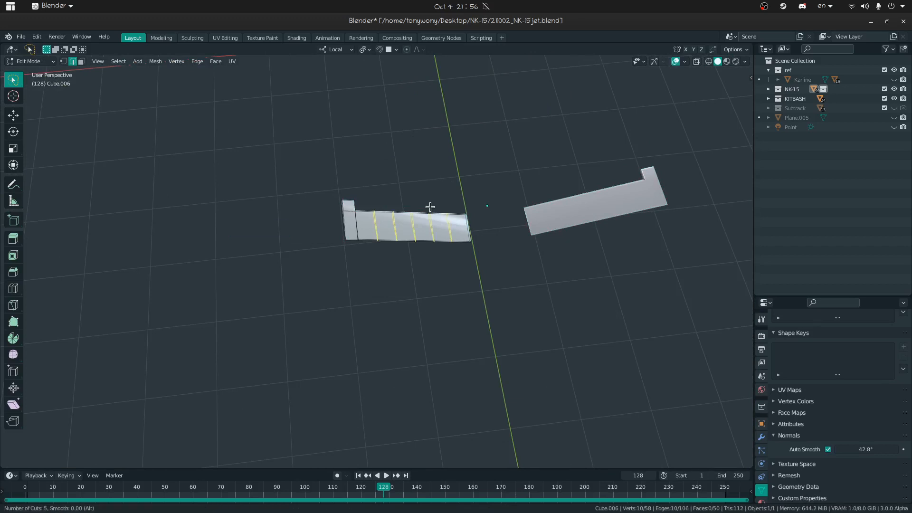
pyautogui.click(418, 223)
pyautogui.rightClick(415, 226)
# Step: Bevel the five new elevator loops with two segments and a width of about 0.0186 m
pyautogui.hotkey('shift', '`')
pyautogui.press('w')
pyautogui.click(377, 261)
pyautogui.hotkey('ctrl', 'b')
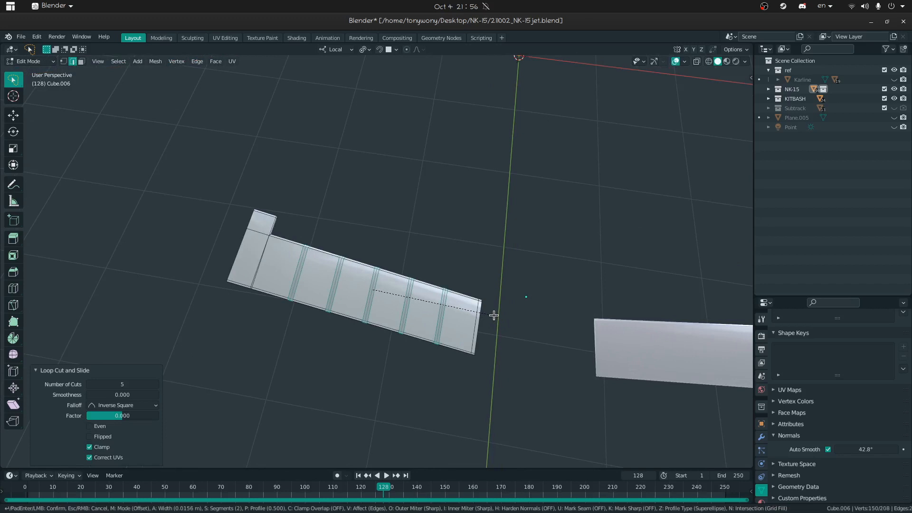
pyautogui.click(495, 315)
# Step: Try to select the middle edge loops of the elevator's five bevelled strips
pyautogui.hotkey('shift', '`')
pyautogui.press('w')
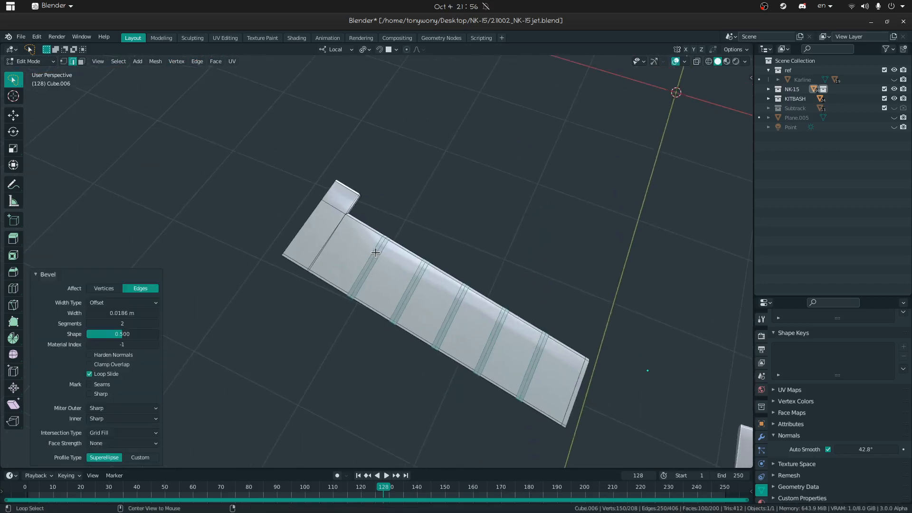
pyautogui.keyDown('alt'); pyautogui.click(403, 272); pyautogui.keyUp('alt')
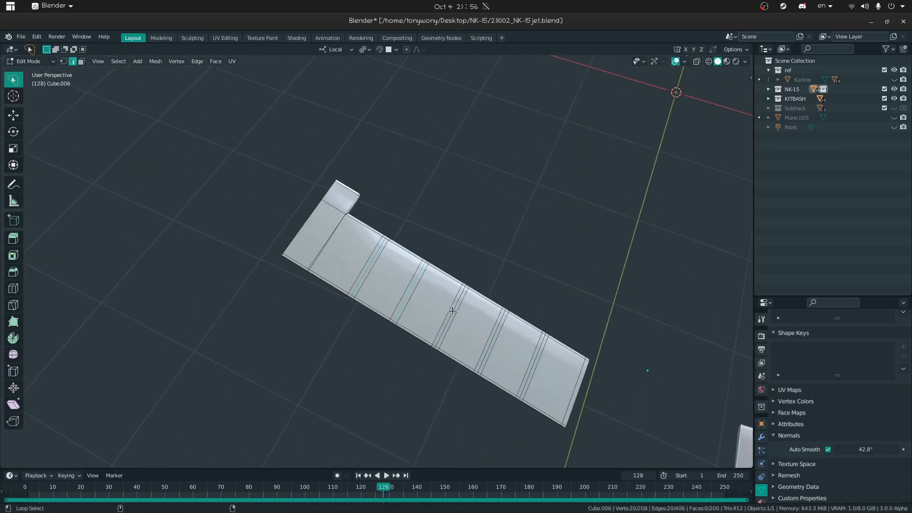
pyautogui.keyDown('alt'); pyautogui.keyDown('shift'); pyautogui.click(526, 375); pyautogui.keyUp('shift'); pyautogui.keyUp('alt')
pyautogui.moveTo(527, 375); pyautogui.dragTo(357, 256, button='middle')
# Step: Switch to vertex selection and merge the overlapping vertices across the elevator mesh
pyautogui.press('1')
pyautogui.click(285, 338)
pyautogui.moveTo(302, 287); pyautogui.dragTo(319, 151, button='middle')
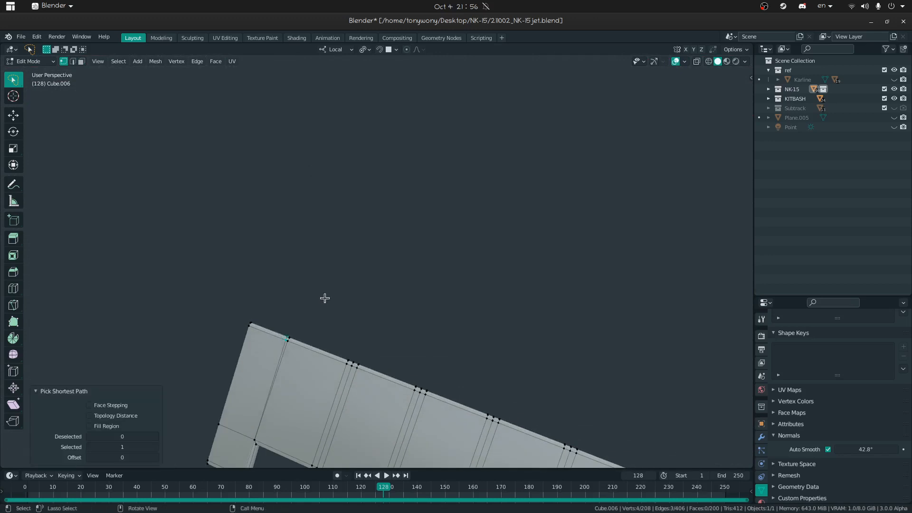
pyautogui.press('a')
pyautogui.click(389, 326)
# Step: Switch to edge selection and select the middle edge loop of each of the elevator's five bevelled strips
pyautogui.press('2')
pyautogui.keyDown('alt'); pyautogui.click(345, 374); pyautogui.keyUp('alt')
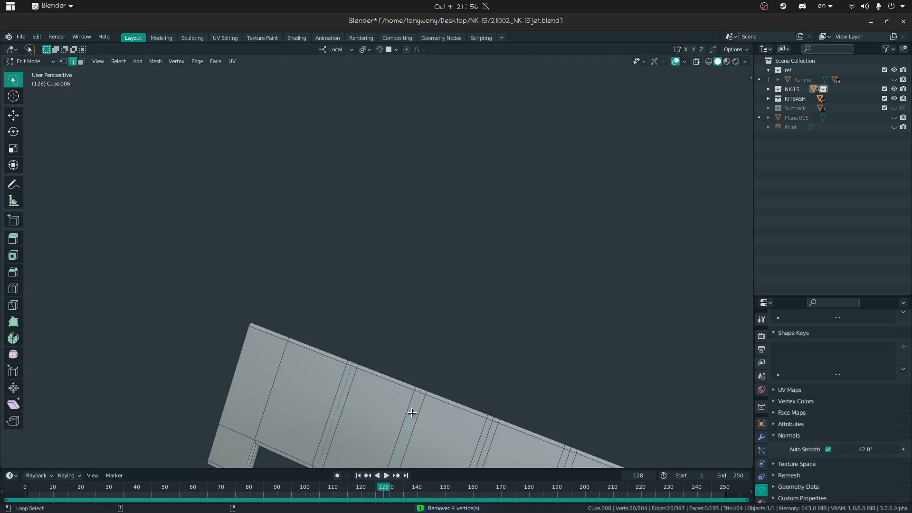
pyautogui.scroll(-2, 379, 258)
pyautogui.moveTo(498, 421); pyautogui.dragTo(397, 259, button='middle')
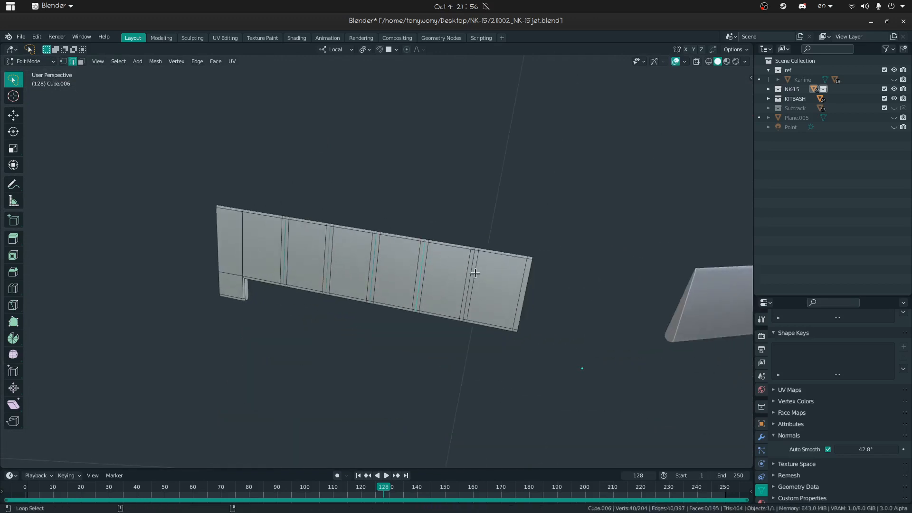
pyautogui.moveTo(470, 227); pyautogui.dragTo(505, 278, button='middle')
pyautogui.hotkey('ctrl', 'b')
pyautogui.press('Escape')
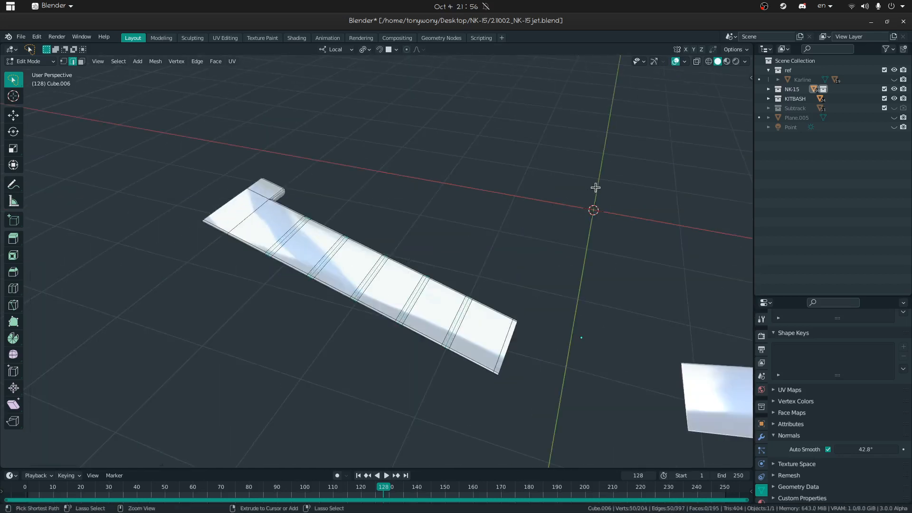
# Step: Try to fatten the five selected loops outward by 0.0339 m and bevel the raised edges
pyautogui.click(555, 182)
pyautogui.hotkey('shift', '`')
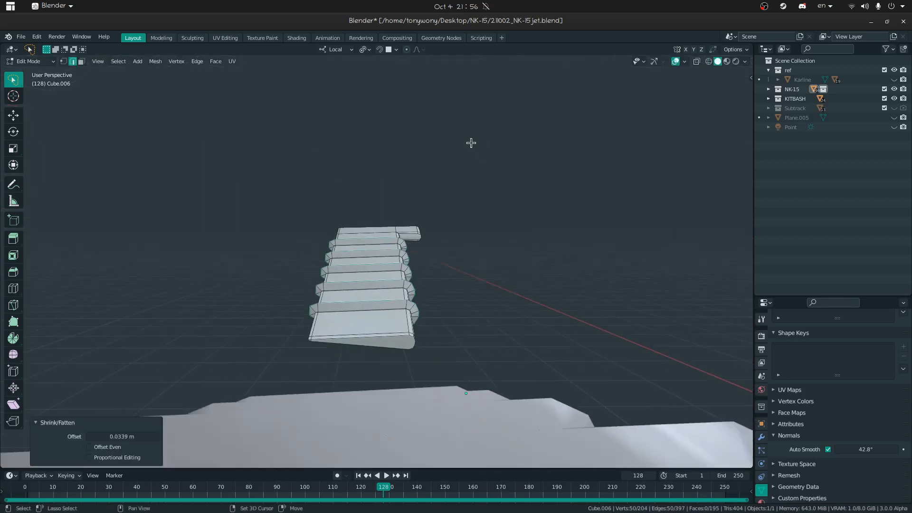
pyautogui.press('w')
pyautogui.click(377, 261)
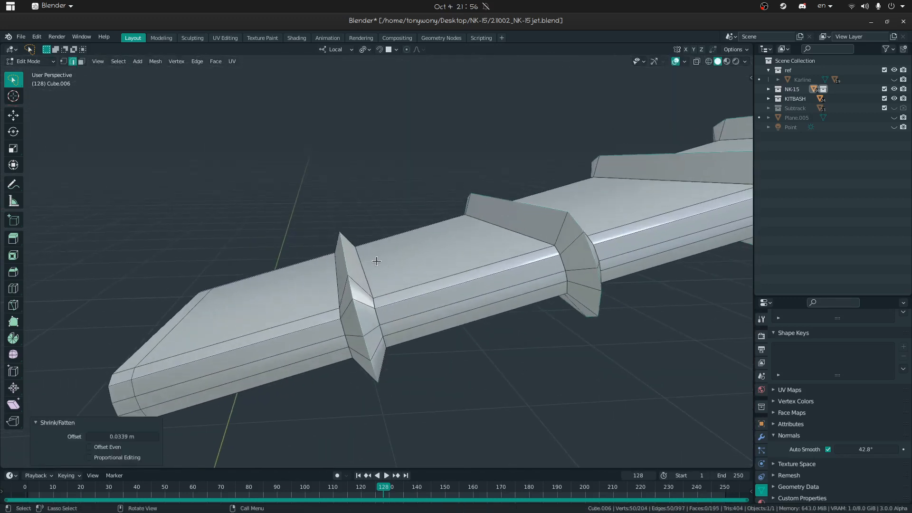
pyautogui.hotkey('ctrl', 'b')
pyautogui.scroll(-1, 503, 237)
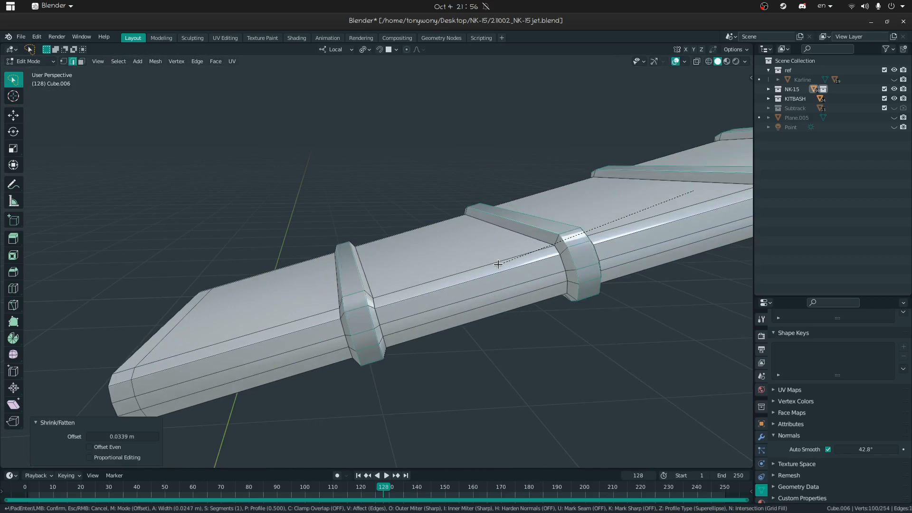
pyautogui.press('Escape')
pyautogui.hotkey('ctrl', 'z')
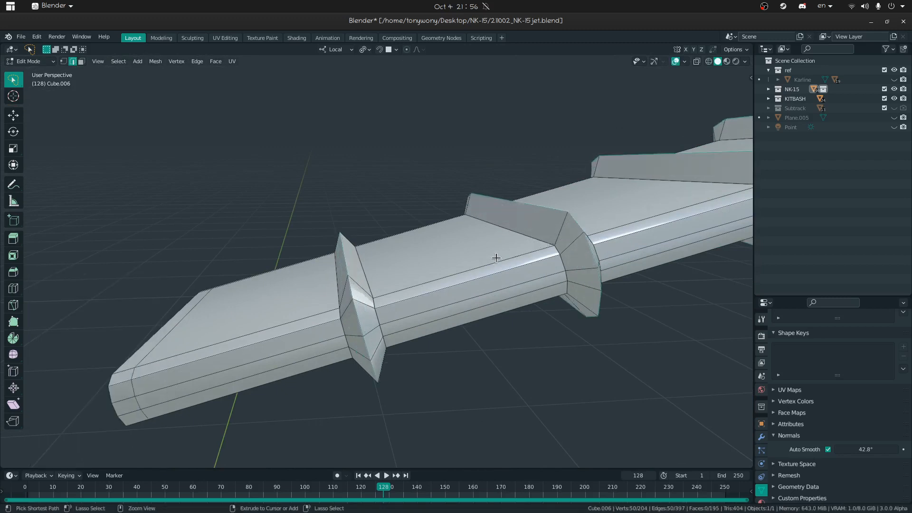
pyautogui.hotkey('ctrl', 'z')
# Step: Fatten the five loops outward by about 0.018 m and bevel them with one segment and a width of 0.0111 m
pyautogui.hotkey('alt', 's')
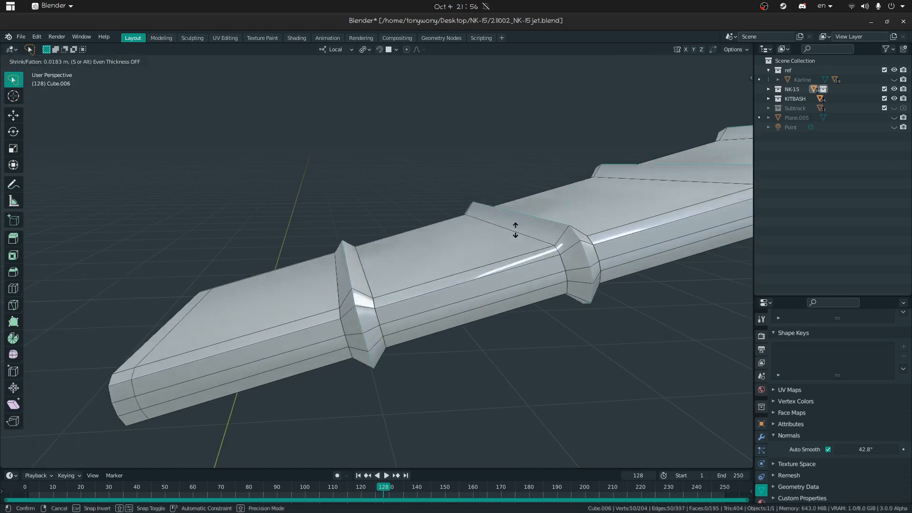
pyautogui.click(517, 228)
pyautogui.hotkey('ctrl', 'b')
pyautogui.click(344, 236)
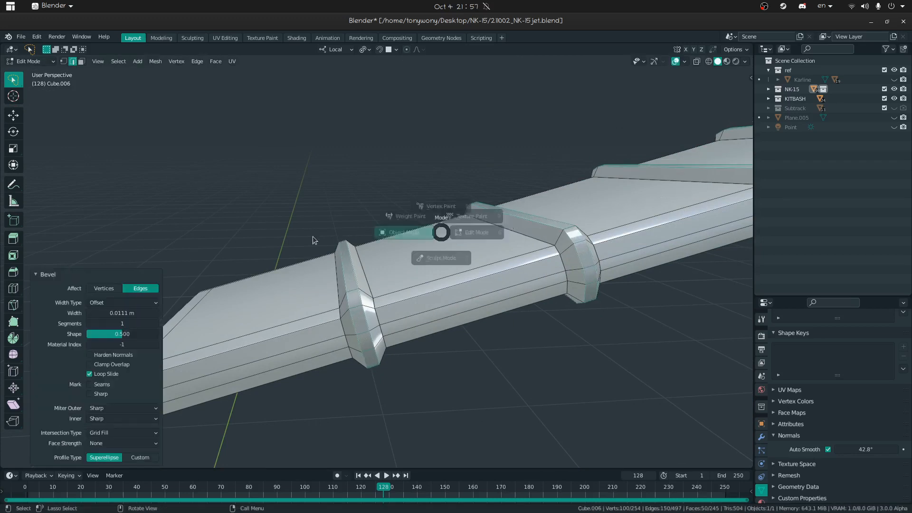
pyautogui.press('Tab')
# Step: Leave local view and inspect the finished ribs and the whole jet from several sides
pyautogui.moveTo(345, 235); pyautogui.dragTo(382, 259, button='middle')
pyautogui.scroll(-10, 494, 316)
pyautogui.click(516, 326)
pyautogui.moveTo(515, 326)
pyautogui.mouseDown(button='middle')
pyautogui.moveTo(508, 291)
pyautogui.moveTo(505, 315)
pyautogui.mouseUp(button='middle')
pyautogui.press('KP_Divide')
pyautogui.moveTo(525, 201); pyautogui.dragTo(378, 265, button='middle')
pyautogui.scroll(-4, 418, 245)
pyautogui.moveTo(338, 304); pyautogui.dragTo(617, 266, button='middle')
pyautogui.moveTo(656, 143); pyautogui.dragTo(294, 244, button='middle')
pyautogui.moveTo(418, 220); pyautogui.dragTo(308, 247, button='middle')
pyautogui.moveTo(439, 235)
pyautogui.mouseDown(button='middle')
pyautogui.moveTo(286, 211)
pyautogui.moveTo(430, 223)
pyautogui.mouseUp(button='middle')
pyautogui.hotkey('shift', '`')
pyautogui.press('w')
pyautogui.click(377, 335)
pyautogui.moveTo(329, 272); pyautogui.dragTo(494, 252, button='middle')
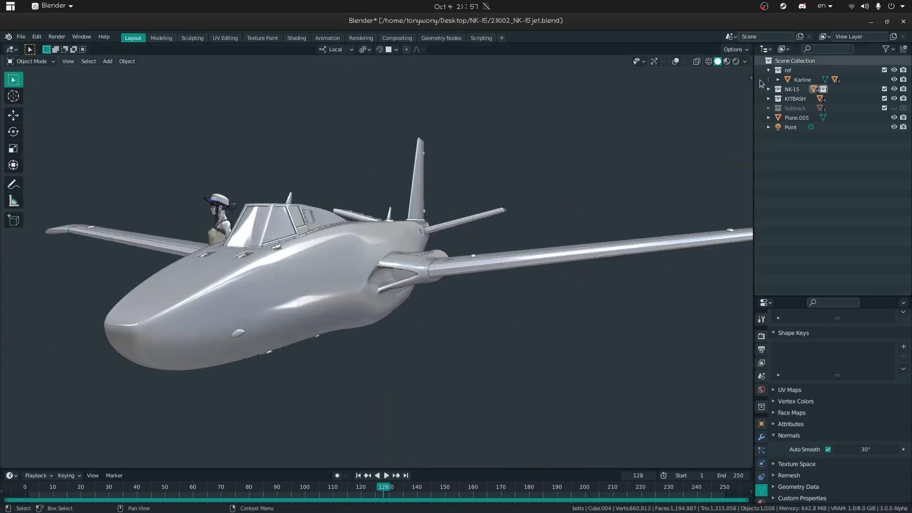
# Step: Switch the viewport to rendered shading with overlays shown and delete the existing sun light named Point
pyautogui.click(735, 61)
pyautogui.moveTo(298, 170)
pyautogui.mouseDown(button='middle')
pyautogui.moveTo(425, 167)
pyautogui.moveTo(279, 176)
pyautogui.moveTo(272, 164)
pyautogui.moveTo(279, 191)
pyautogui.moveTo(366, 151)
pyautogui.moveTo(592, 11)
pyautogui.mouseUp(button='middle')
pyautogui.click(675, 61)
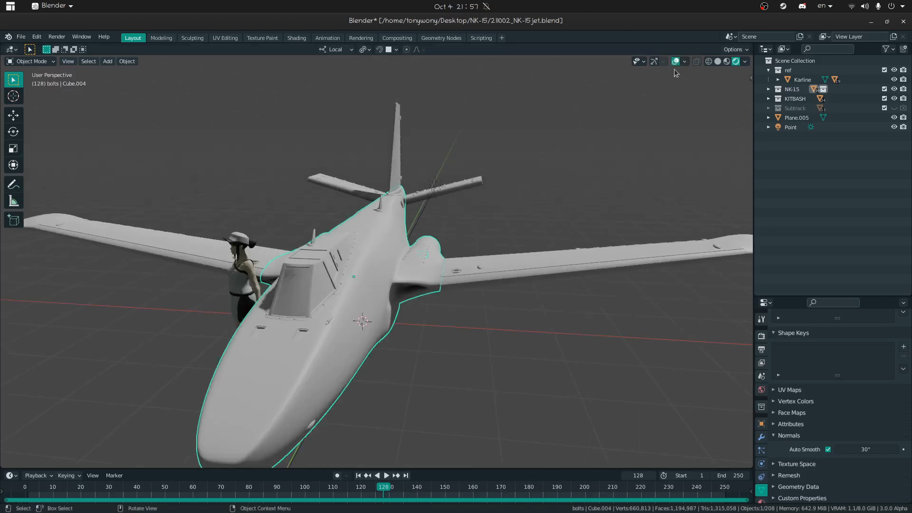
pyautogui.press('x')
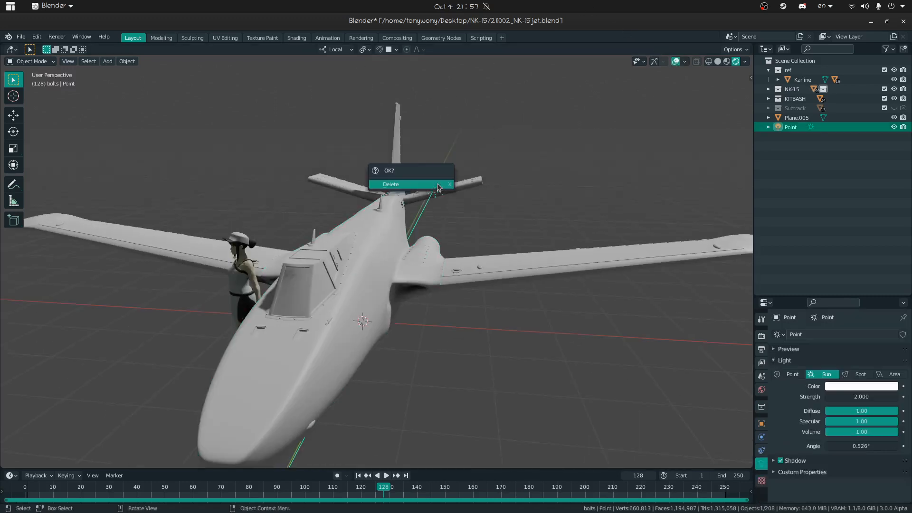
pyautogui.click(438, 185)
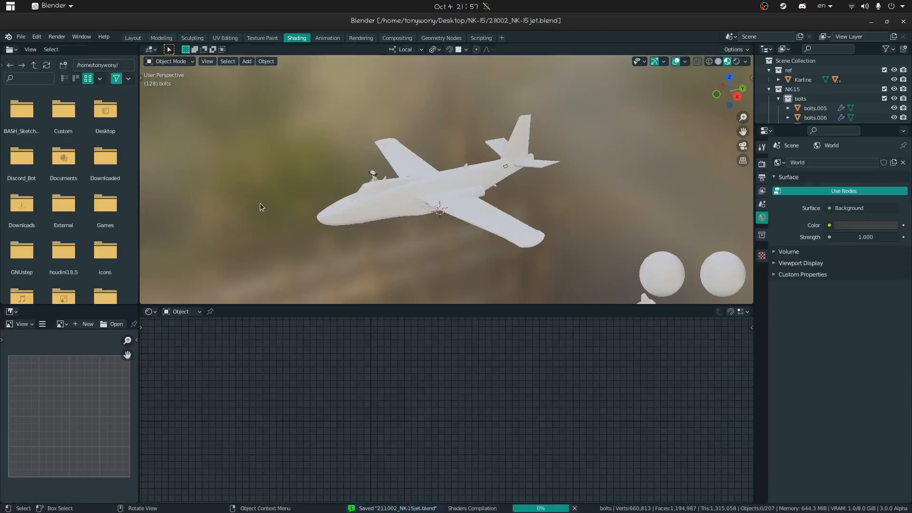
# Step: In the Shading workspace, display the jet and the reference figure in rendered shading
pyautogui.moveTo(399, 276); pyautogui.dragTo(427, 271, button='middle')
pyautogui.click(736, 62)
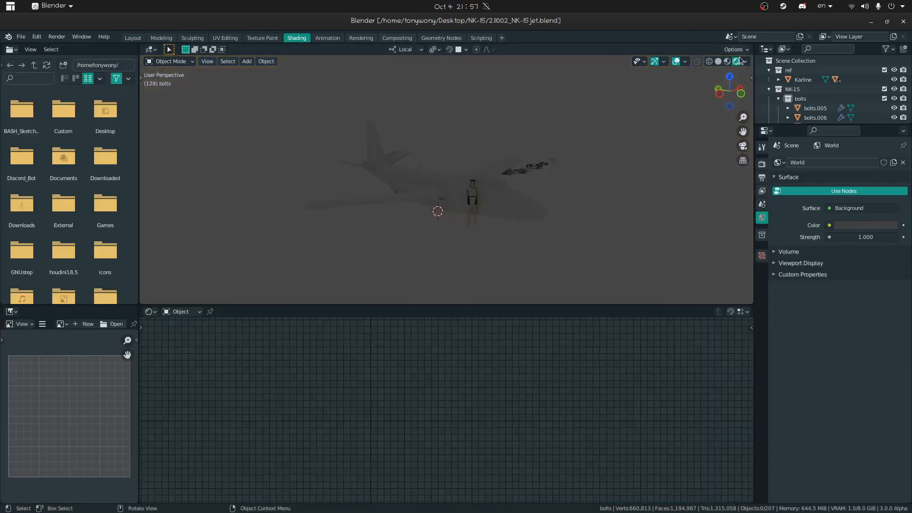
pyautogui.hotkey('shift', '`')
pyautogui.press('w')
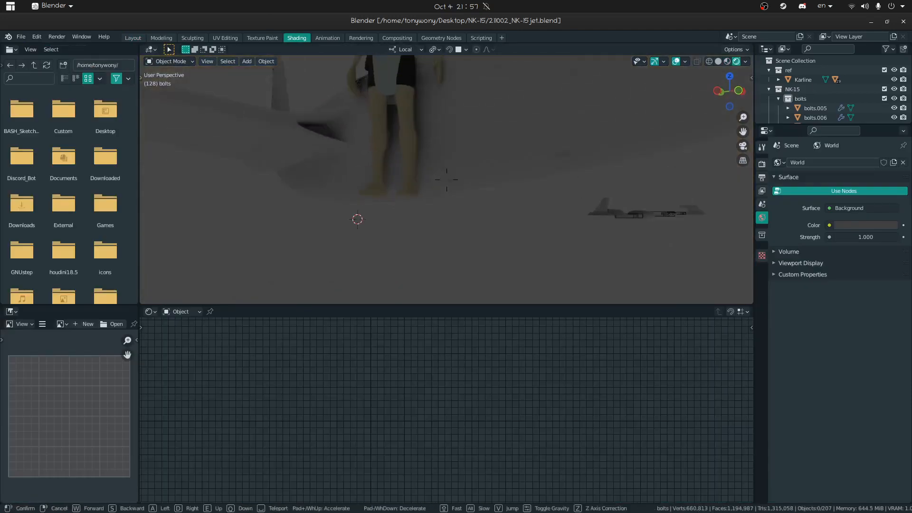
pyautogui.press('e')
pyautogui.press('w')
pyautogui.press('d')
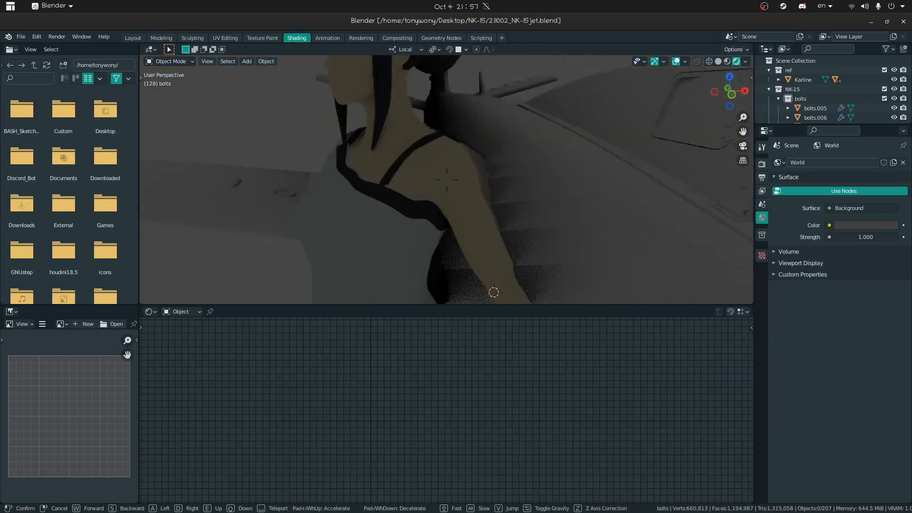
pyautogui.click(450, 186)
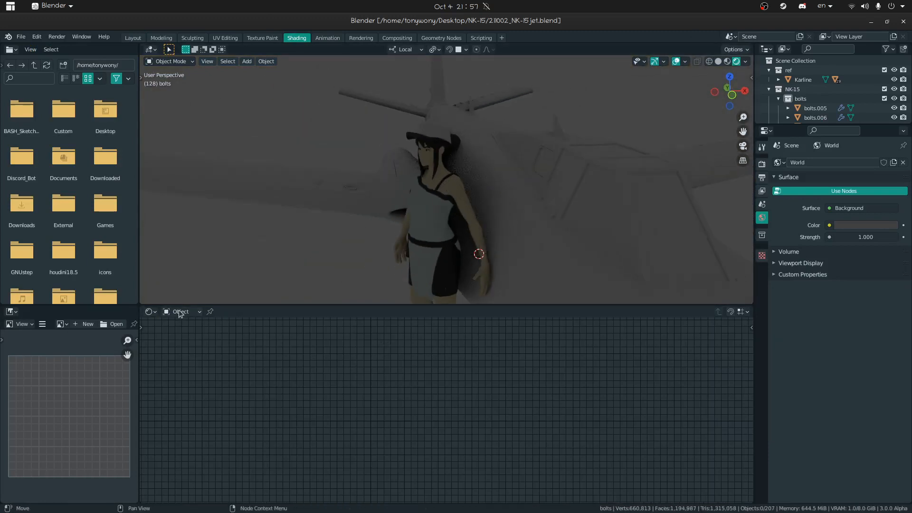
# Step: In the World shader, add a Hosek / Wilkie Sky Texture and connect its colour to the Background node
pyautogui.click(181, 333)
pyautogui.hotkey('shift', 'a')
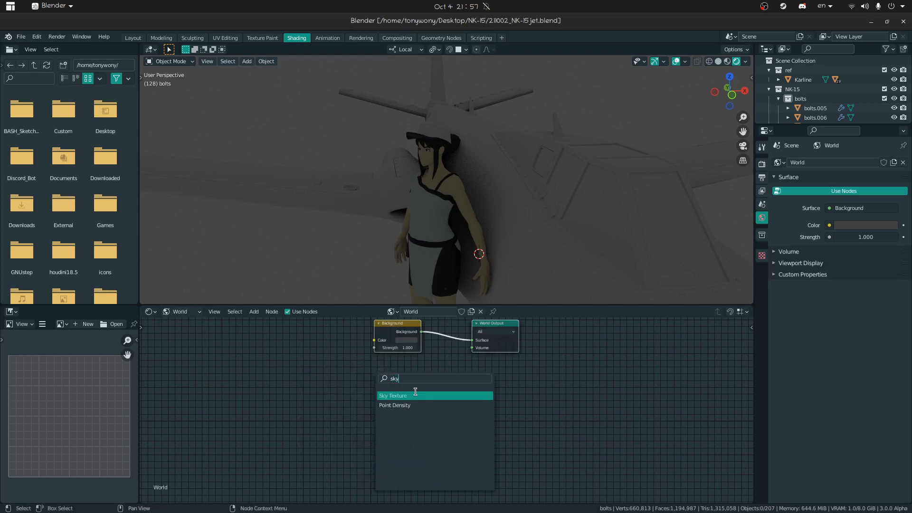
pyautogui.click(415, 394)
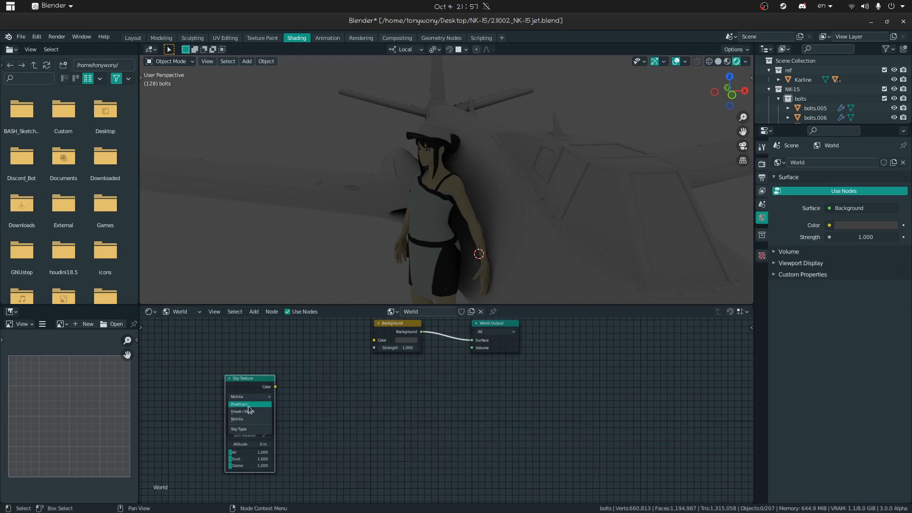
pyautogui.click(249, 411)
pyautogui.moveTo(279, 351)
pyautogui.mouseDown()
pyautogui.moveTo(276, 386)
pyautogui.moveTo(256, 390)
pyautogui.mouseUp()
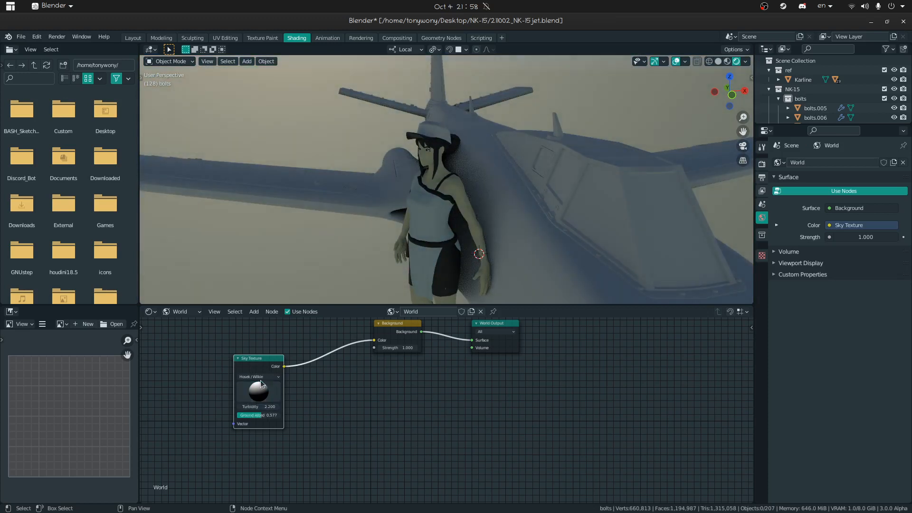
# Step: Try the Nishita sky type and set the Sky Texture to Preetham
pyautogui.click(255, 400)
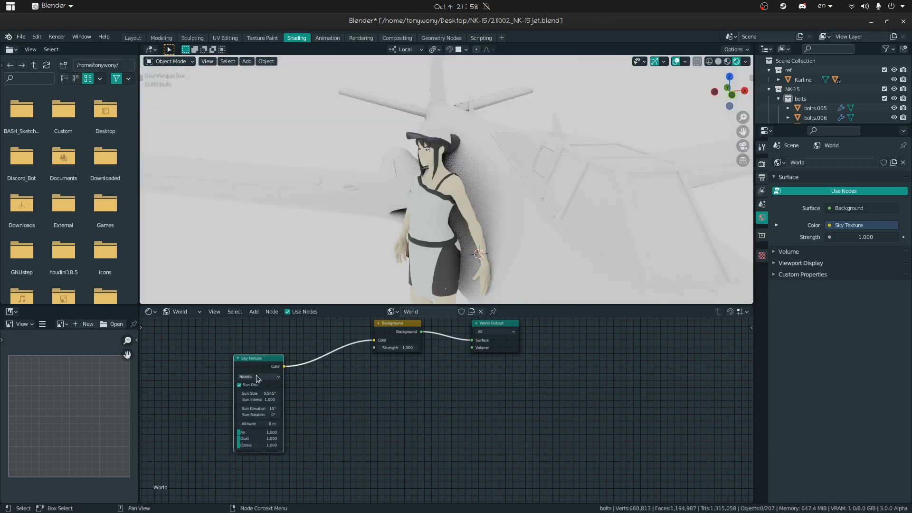
pyautogui.click(257, 384)
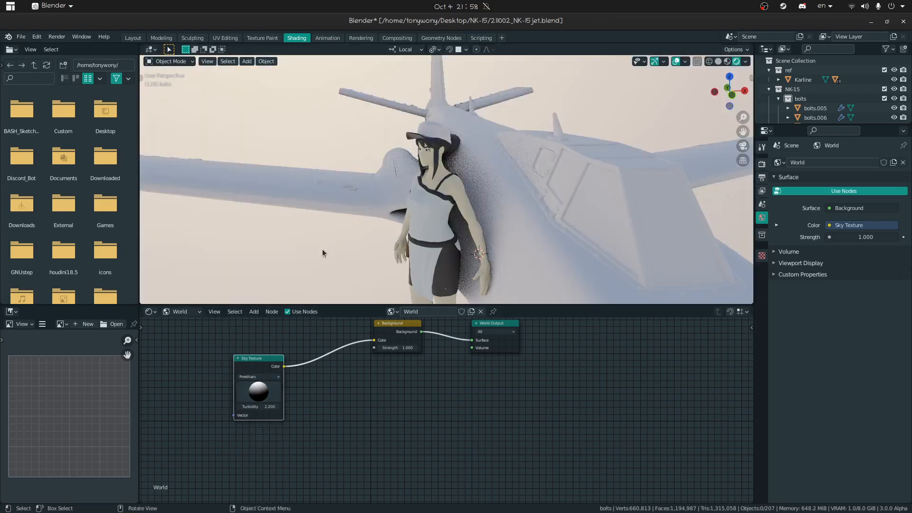
pyautogui.hotkey('shift', '`')
pyautogui.press('w')
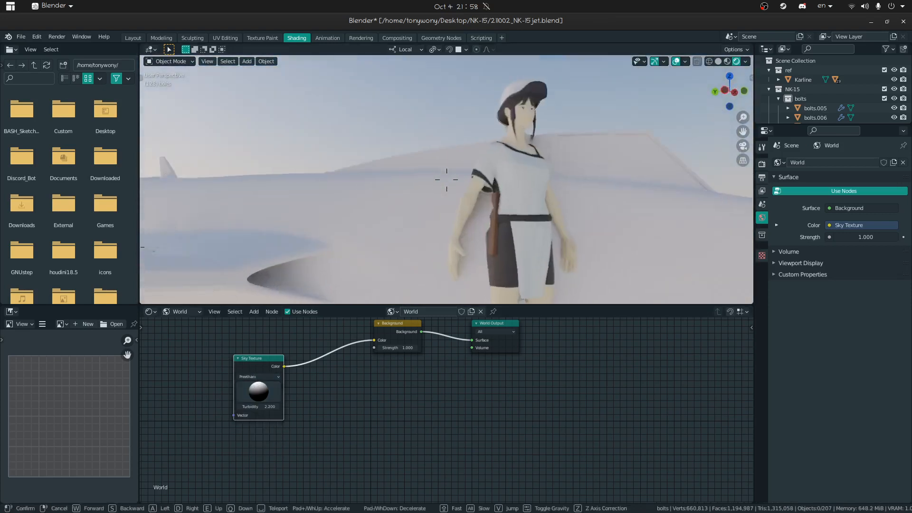
pyautogui.click(446, 179)
pyautogui.scroll(2, 270, 356)
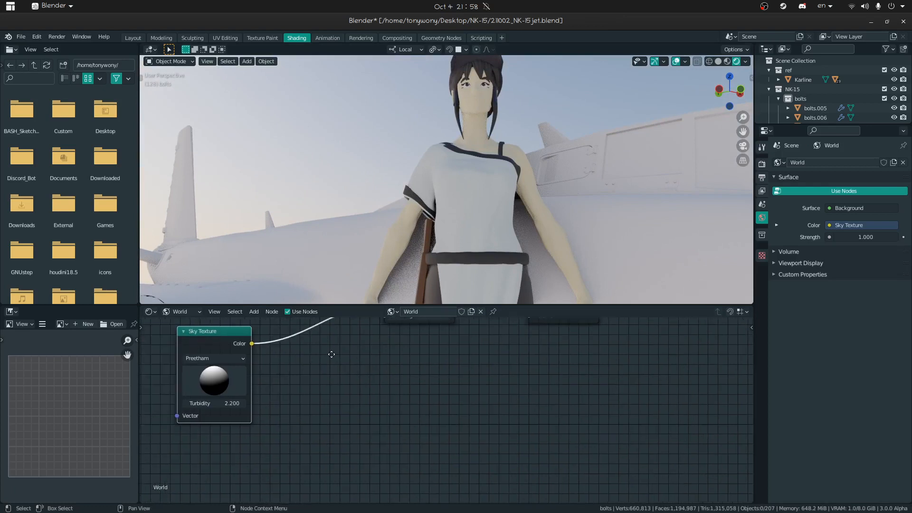
# Step: Change the Preetham sky's sun direction and set its turbidity to 2.790, checking the result around the jet
pyautogui.moveTo(194, 420); pyautogui.dragTo(313, 455, button='middle')
pyautogui.moveTo(312, 424)
pyautogui.mouseDown()
pyautogui.moveTo(322, 447)
pyautogui.moveTo(313, 436)
pyautogui.mouseUp()
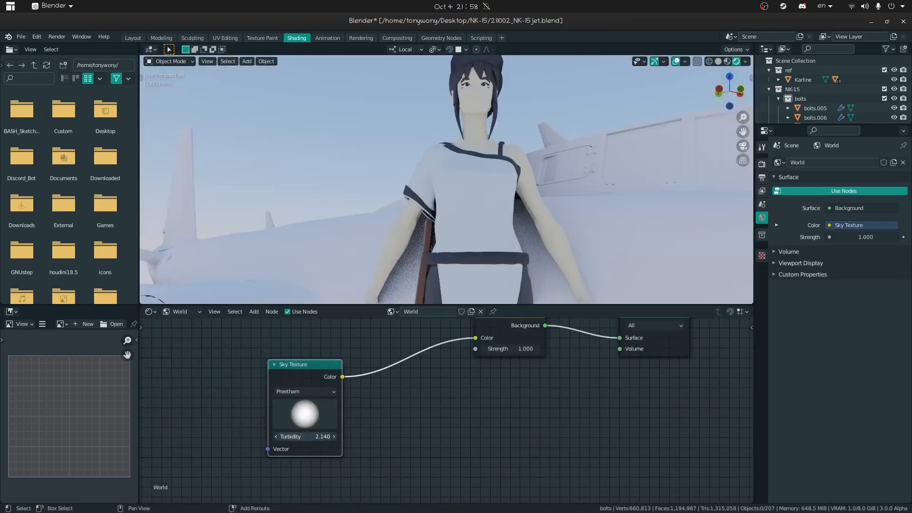
pyautogui.moveTo(319, 437)
pyautogui.mouseDown()
pyautogui.moveTo(301, 436)
pyautogui.moveTo(328, 437)
pyautogui.mouseUp()
pyautogui.hotkey('shift', '`')
pyautogui.press('s')
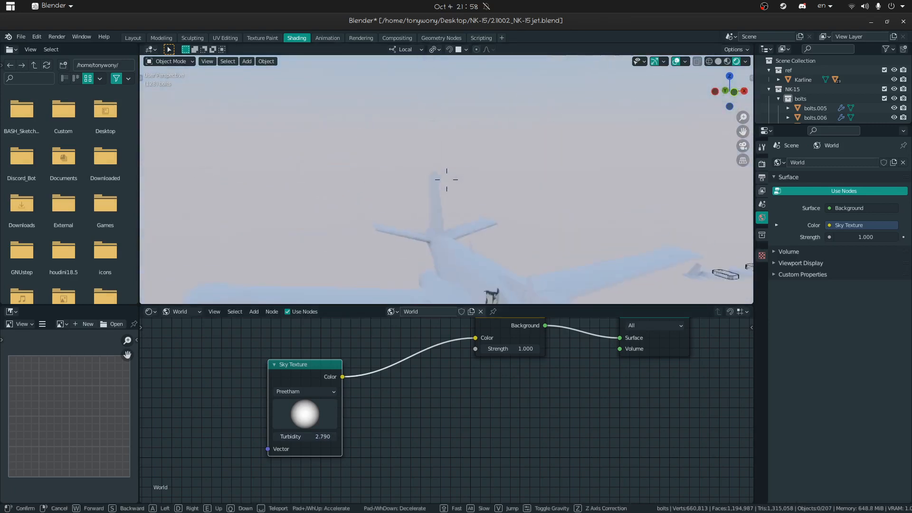
pyautogui.press('w')
pyautogui.press('s')
pyautogui.press('Return')
pyautogui.moveTo(387, 395); pyautogui.dragTo(359, 435, button='middle')
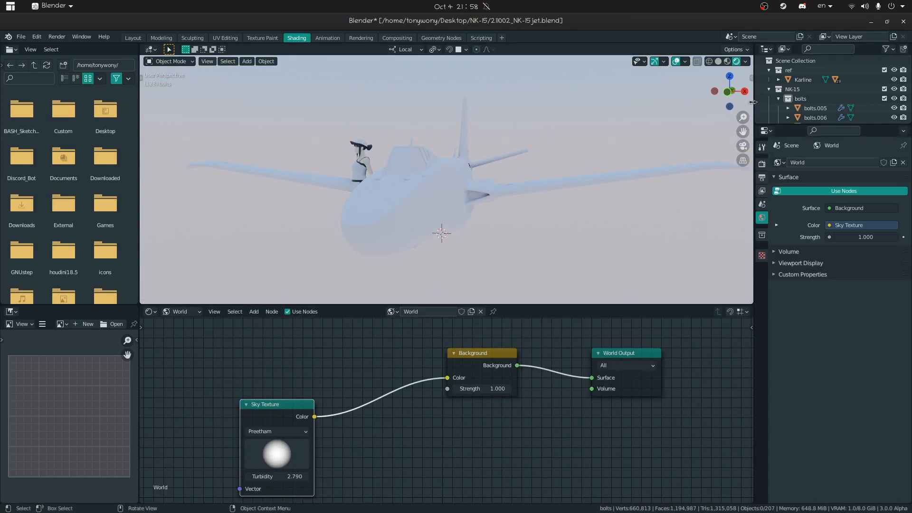
# Step: Make the render background transparent in the Film settings
pyautogui.click(762, 164)
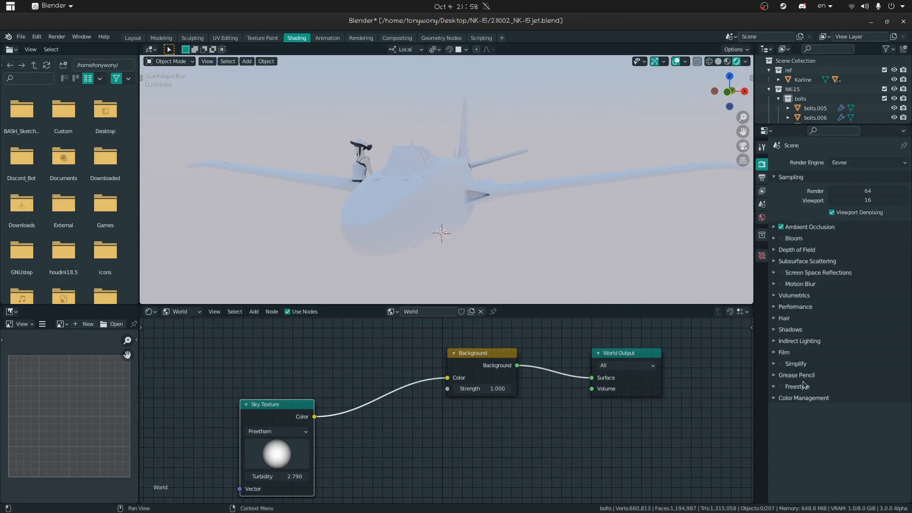
pyautogui.click(779, 353)
pyautogui.click(828, 377)
pyautogui.moveTo(475, 190); pyautogui.dragTo(539, 205, button='middle')
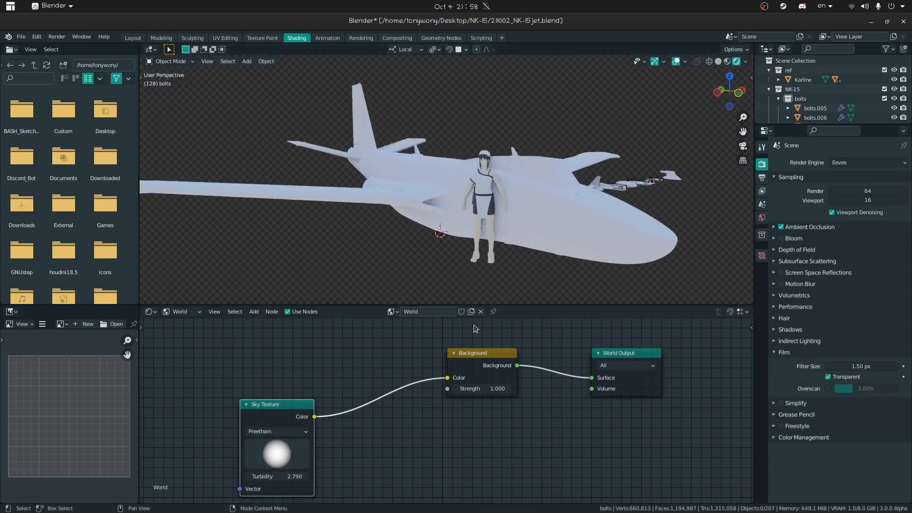
pyautogui.hotkey('shift', 'a')
pyautogui.click(515, 343)
pyautogui.press('x')
pyautogui.click(482, 221)
# Step: Add a Sun light to the scene and raise it along Z above the jet
pyautogui.hotkey('shift', 'a')
pyautogui.moveTo(458, 220)
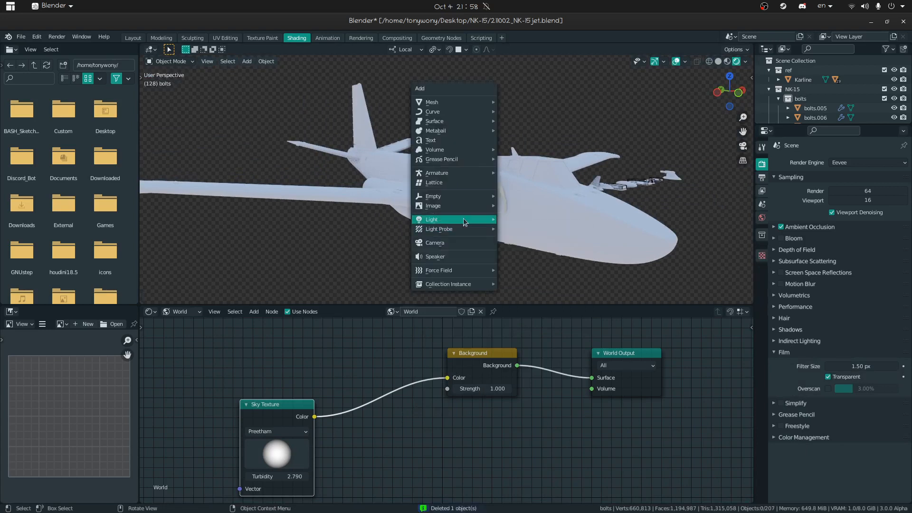
pyautogui.click(515, 229)
pyautogui.press('g')
pyautogui.press('z')
pyautogui.press('Return')
# Step: Set the Sun light's strength to 2
pyautogui.click(758, 293)
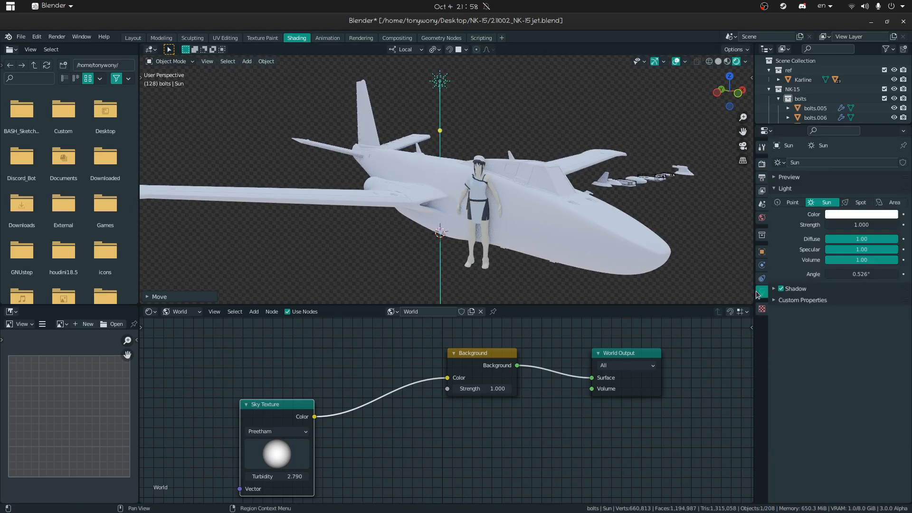
pyautogui.write('2')
pyautogui.press('Return')
pyautogui.moveTo(581, 227); pyautogui.dragTo(719, 230, button='middle')
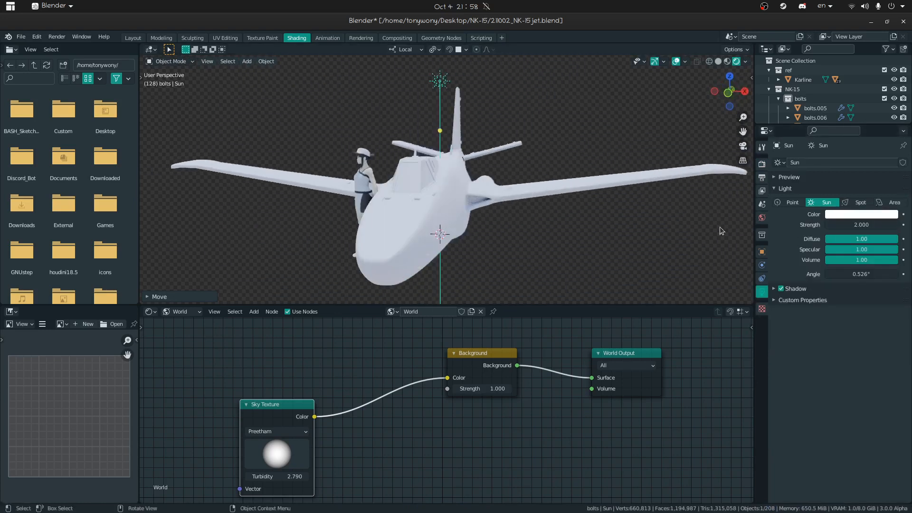
# Step: Rotate the Sun light so that it shines diagonally across the jet
pyautogui.press('t')
pyautogui.press('r')
pyautogui.click(686, 294)
pyautogui.moveTo(686, 293); pyautogui.dragTo(436, 283, button='middle')
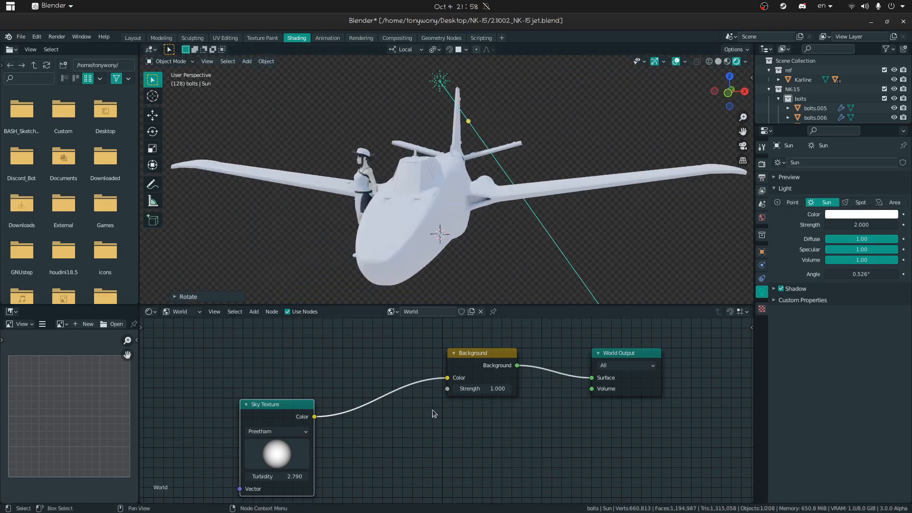
# Step: Try other sun directions on the Sky Texture node, and delete that node from the world shader
pyautogui.moveTo(418, 285); pyautogui.dragTo(397, 235, button='middle')
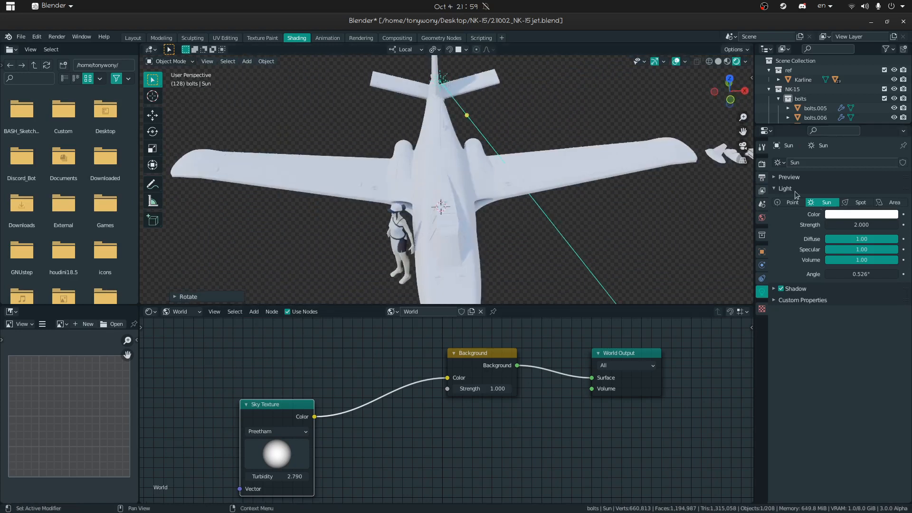
pyautogui.click(762, 178)
pyautogui.click(762, 165)
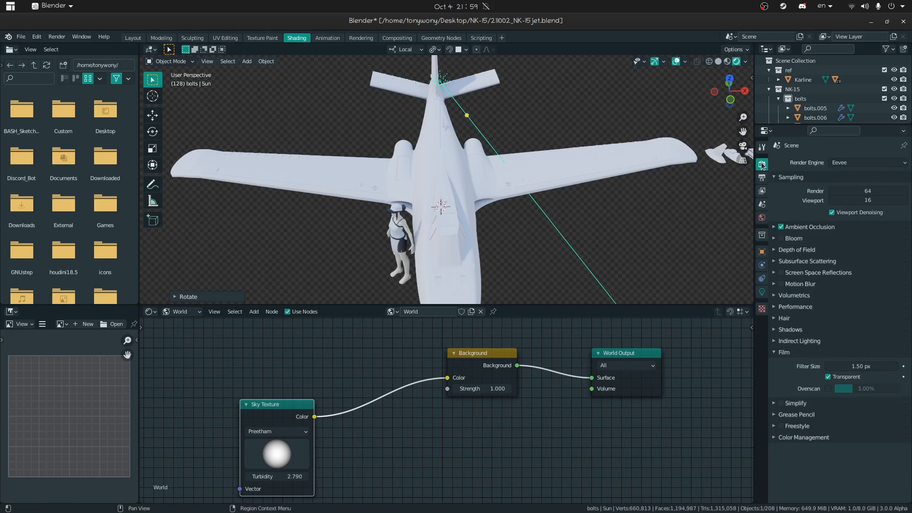
pyautogui.moveTo(263, 464); pyautogui.dragTo(132, 403)
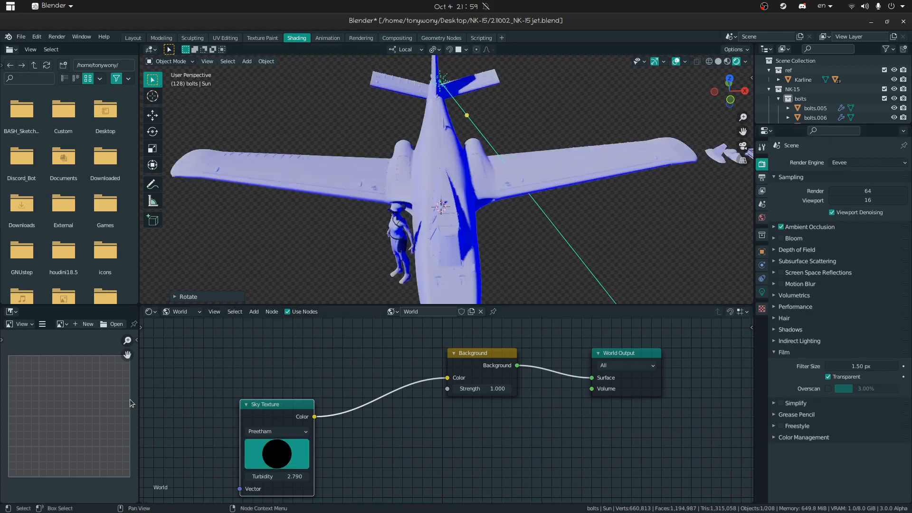
pyautogui.moveTo(212, 389); pyautogui.dragTo(218, 413)
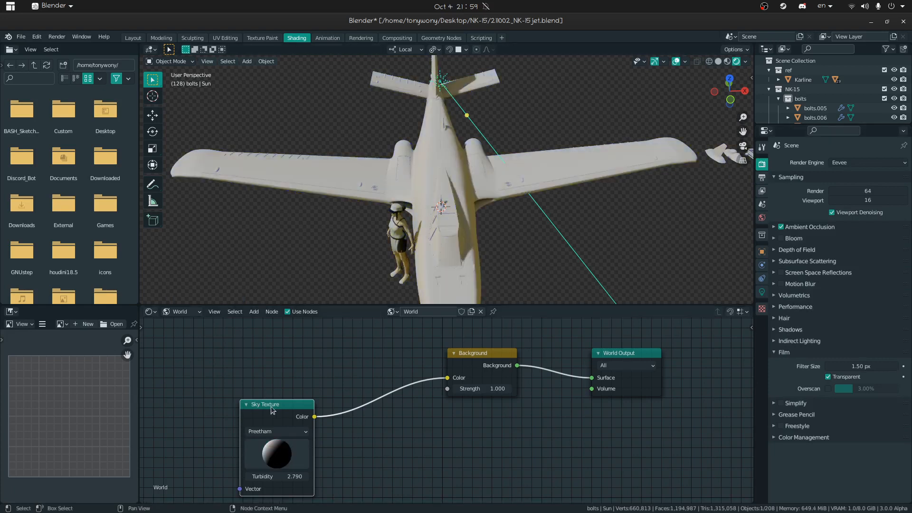
pyautogui.press('x')
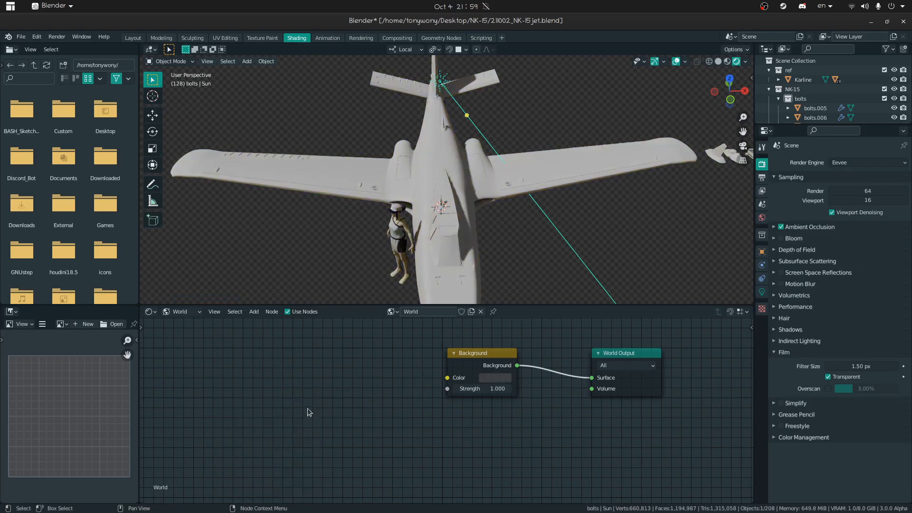
# Step: Set the world Background colour to a dark purple
pyautogui.click(492, 379)
pyautogui.moveTo(525, 279)
pyautogui.mouseDown()
pyautogui.moveTo(531, 297)
pyautogui.moveTo(527, 286)
pyautogui.mouseUp()
pyautogui.moveTo(509, 196)
pyautogui.mouseDown(button='middle')
pyautogui.moveTo(459, 173)
pyautogui.moveTo(519, 198)
pyautogui.moveTo(619, 146)
pyautogui.moveTo(470, 223)
pyautogui.moveTo(437, 264)
pyautogui.mouseUp(button='middle')
pyautogui.click(485, 378)
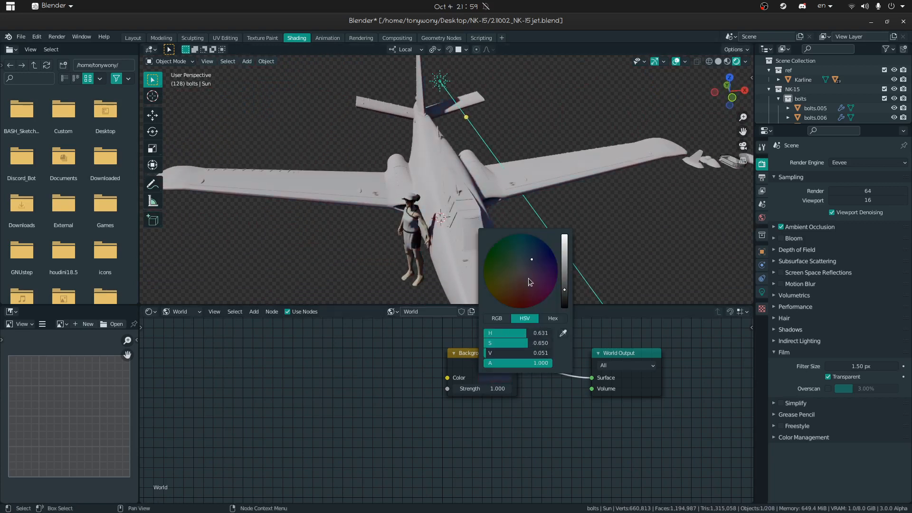
pyautogui.moveTo(641, 256); pyautogui.dragTo(607, 224, button='middle')
pyautogui.moveTo(508, 244); pyautogui.dragTo(553, 285, button='middle')
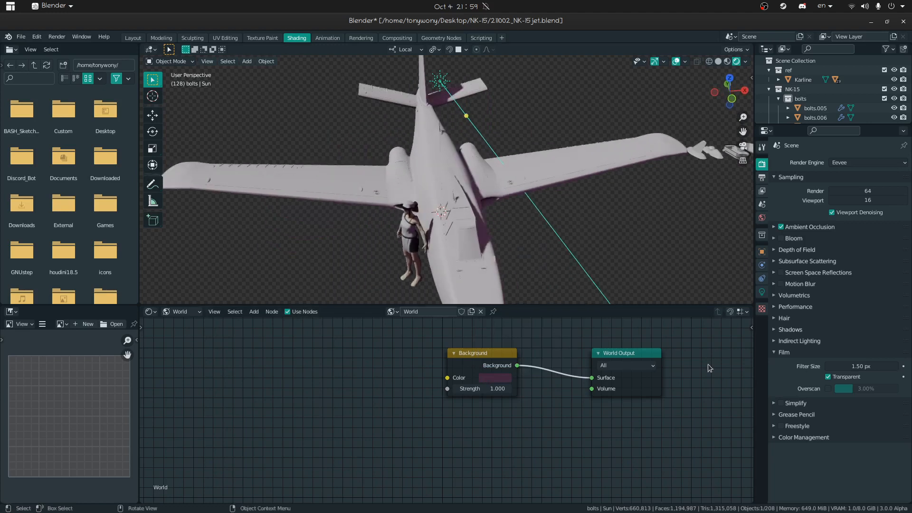
# Step: Lower the strength of the Sun light slightly
pyautogui.click(763, 292)
pyautogui.moveTo(861, 224)
pyautogui.mouseDown()
pyautogui.moveTo(887, 225)
pyautogui.moveTo(831, 225)
pyautogui.moveTo(862, 225)
pyautogui.mouseUp()
# Step: Set the Color Management look to Very High Contrast in the render settings
pyautogui.click(762, 164)
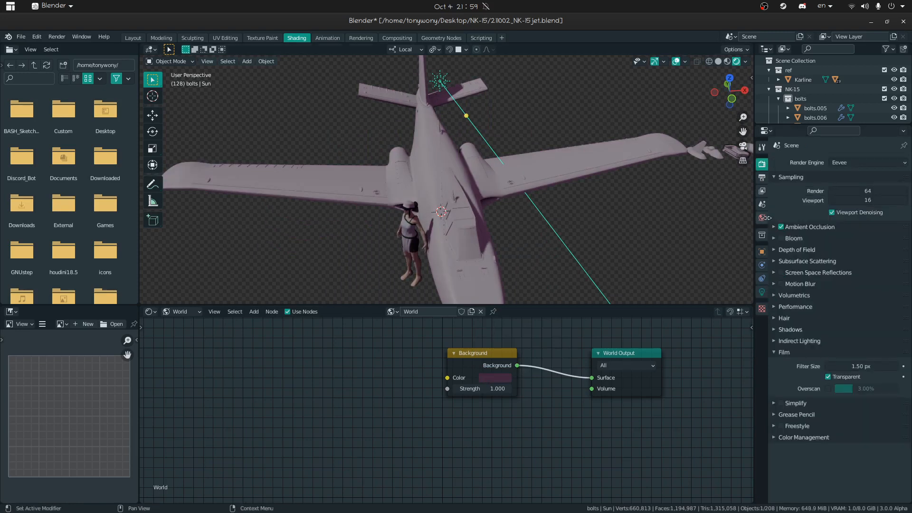
pyautogui.click(774, 227)
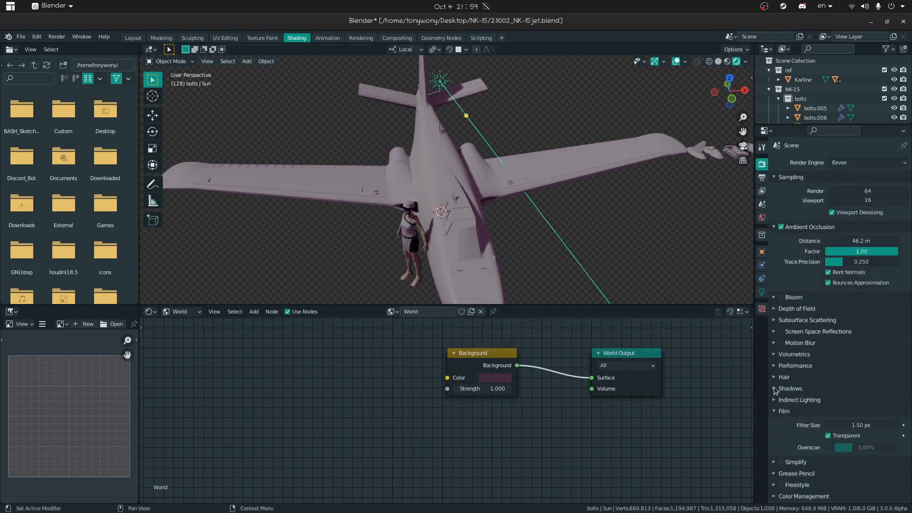
pyautogui.click(794, 354)
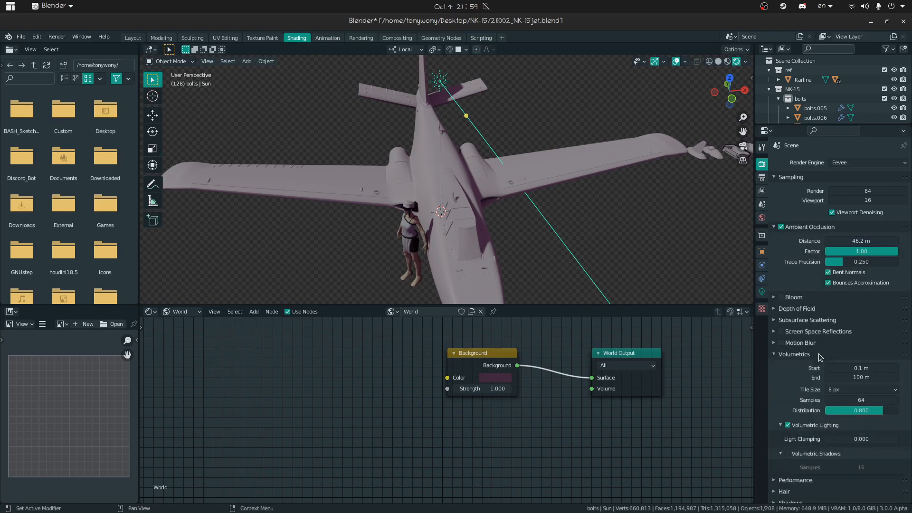
pyautogui.scroll(-5, 807, 366)
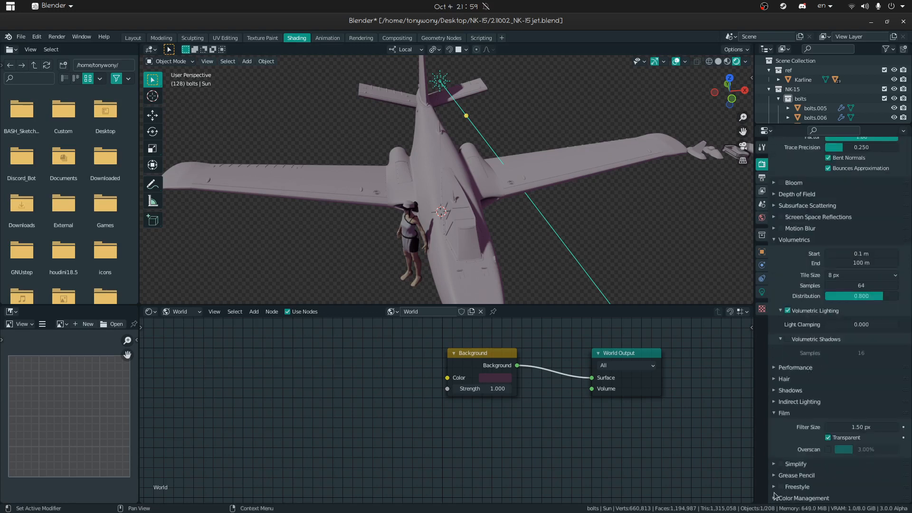
pyautogui.scroll(-5, 847, 427)
pyautogui.click(844, 449)
pyautogui.click(843, 434)
# Step: Examine the reference character beside the jet up close in the rendered lighting
pyautogui.moveTo(459, 190); pyautogui.dragTo(491, 218, button='middle')
pyautogui.hotkey('shift', '`')
pyautogui.press('w')
pyautogui.press('w')
pyautogui.press('e')
pyautogui.press('q')
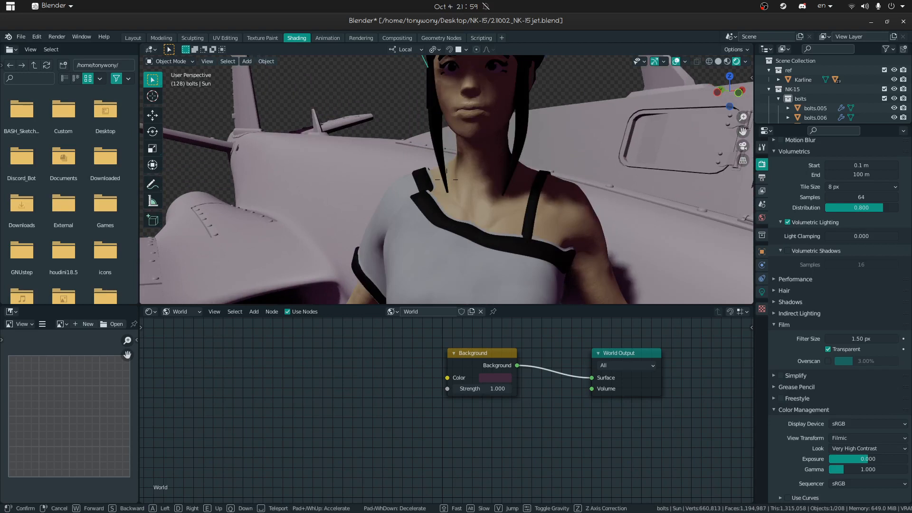
pyautogui.press('s')
pyautogui.click(446, 186)
pyautogui.click(449, 211)
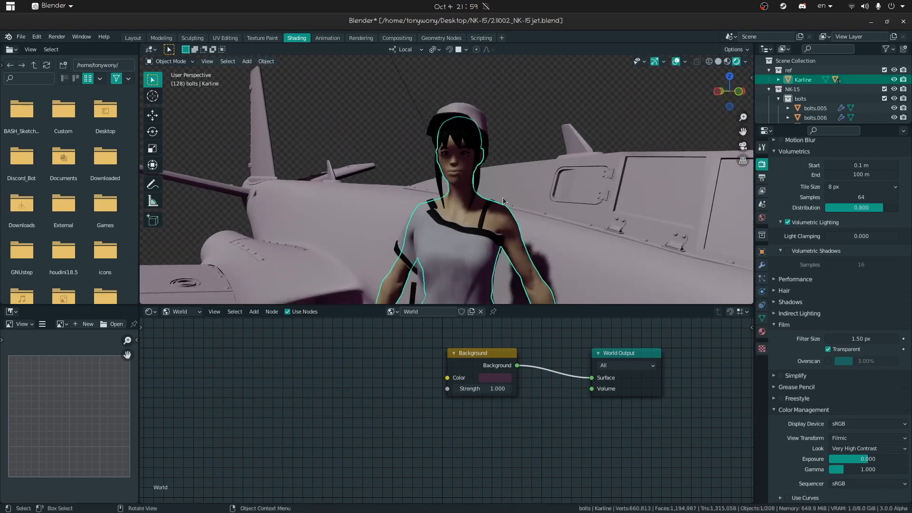
pyautogui.moveTo(533, 238); pyautogui.dragTo(582, 264, button='middle')
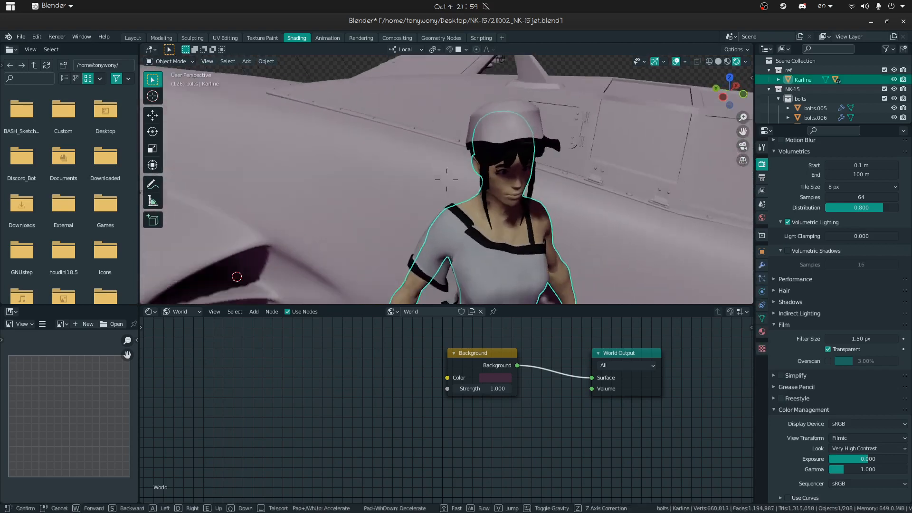
# Step: Fly around the jet to examine its wings, engine intake and exhaust, and tail in the rendered lighting
pyautogui.hotkey('shift', '`')
pyautogui.press('s')
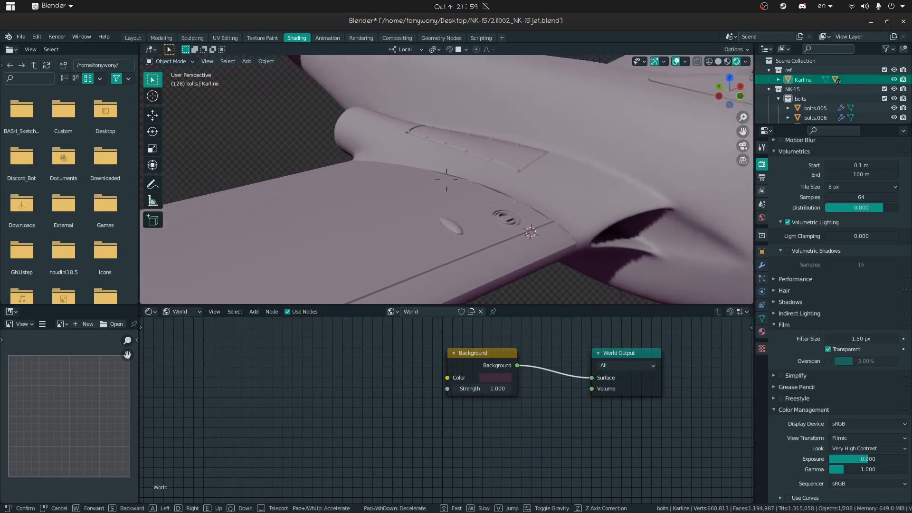
pyautogui.press('s')
pyautogui.click(436, 229)
pyautogui.moveTo(436, 229); pyautogui.dragTo(514, 246, button='middle')
pyautogui.hotkey('shift', '`')
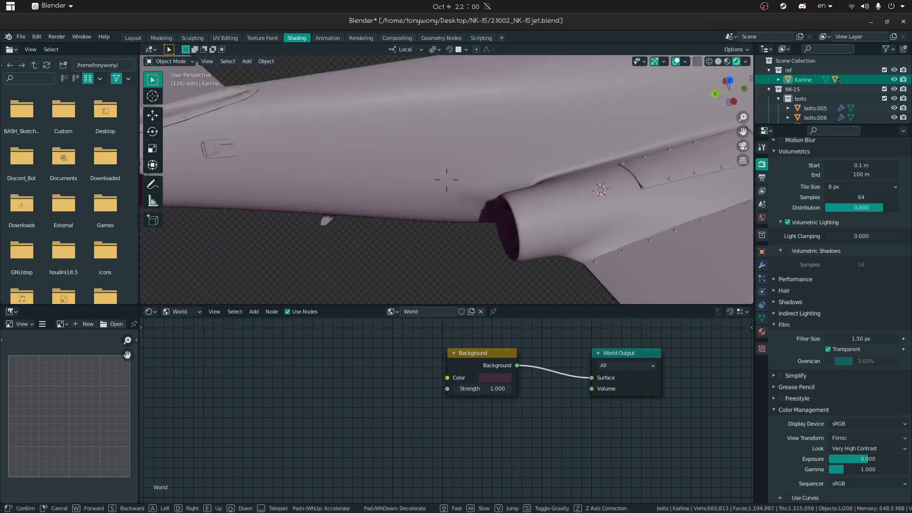
pyautogui.press('s')
pyautogui.click(446, 178)
pyautogui.moveTo(447, 179); pyautogui.dragTo(388, 98, button='middle')
pyautogui.hotkey('shift', '`')
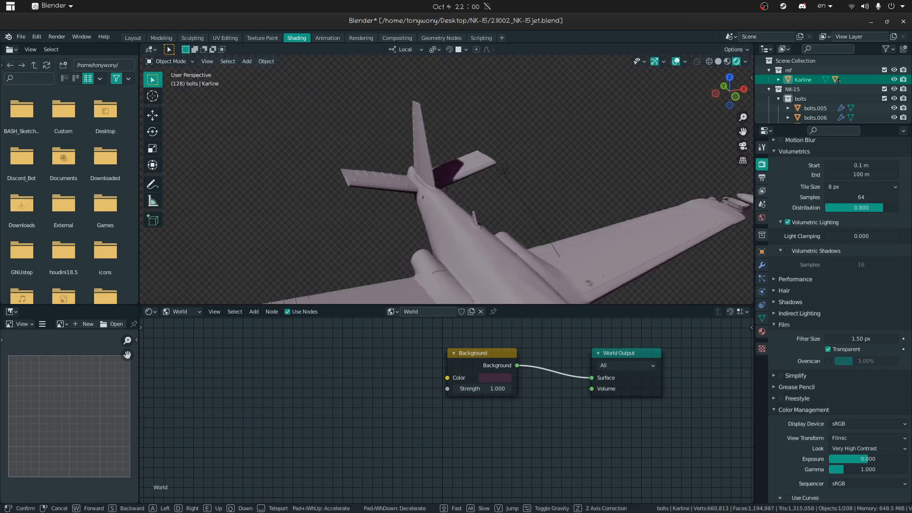
pyautogui.click(446, 182)
# Step: Switch to the Layout workspace and show the viewport in Material Preview with an HDRI strength of 0.731
pyautogui.click(718, 61)
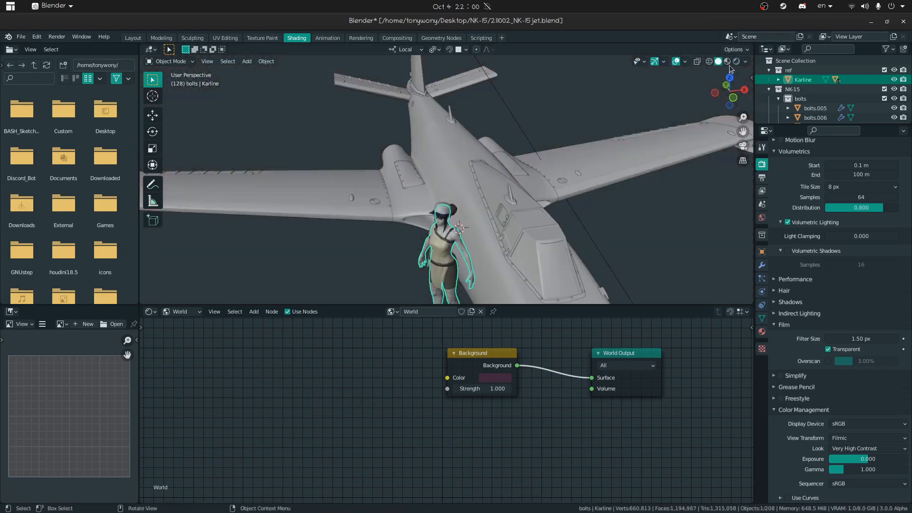
pyautogui.click(744, 62)
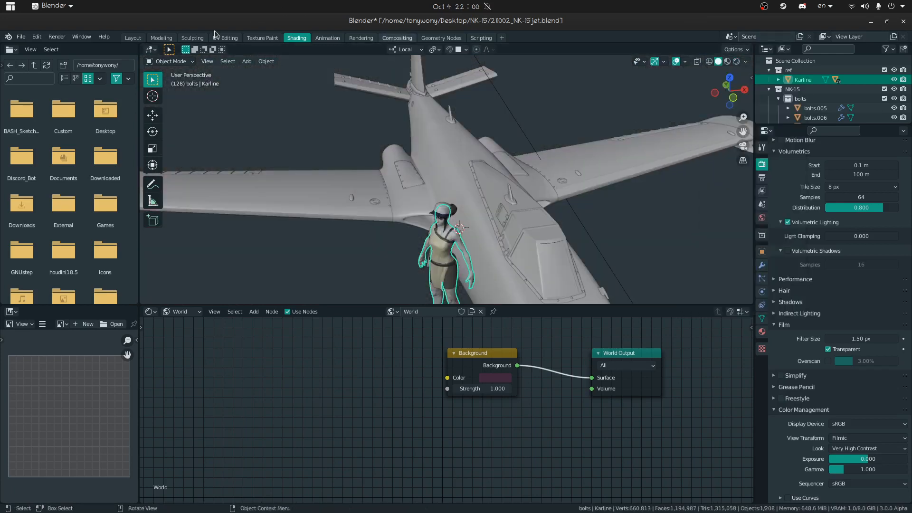
pyautogui.click(133, 38)
pyautogui.moveTo(507, 148); pyautogui.dragTo(429, 145, button='middle')
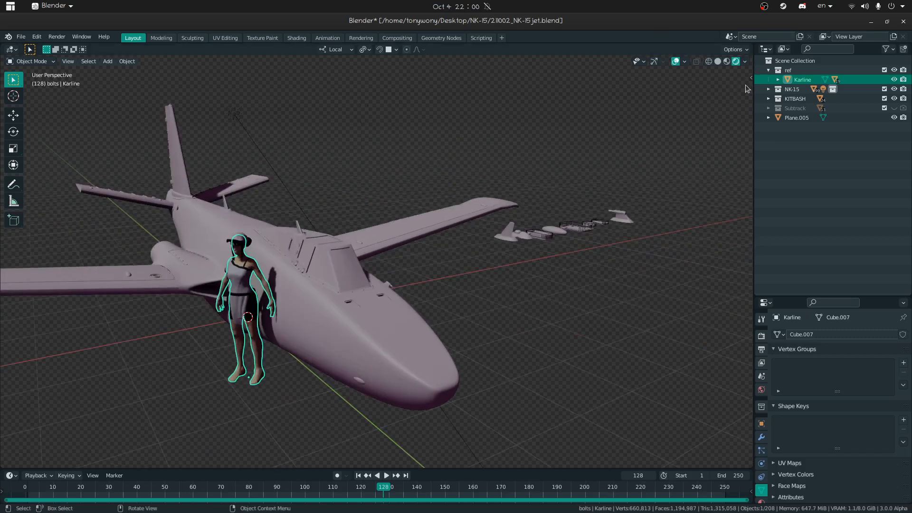
pyautogui.click(745, 62)
pyautogui.click(727, 62)
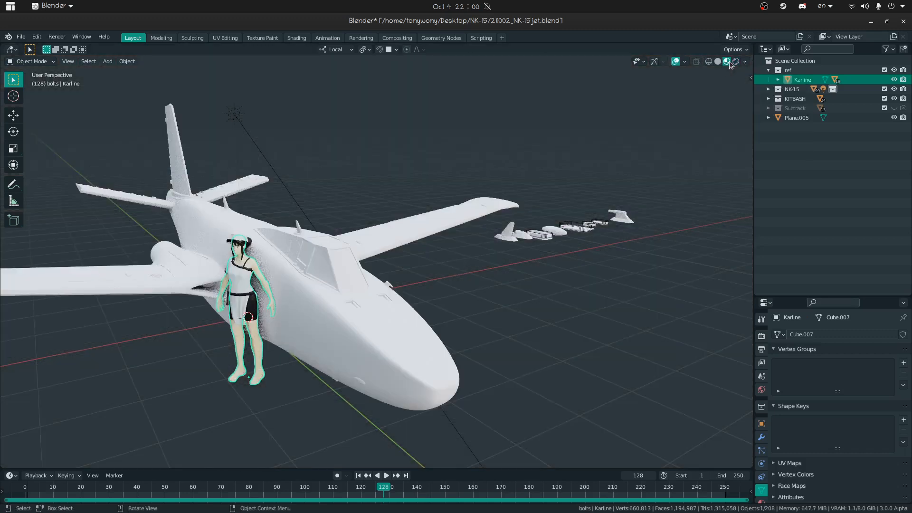
pyautogui.click(745, 61)
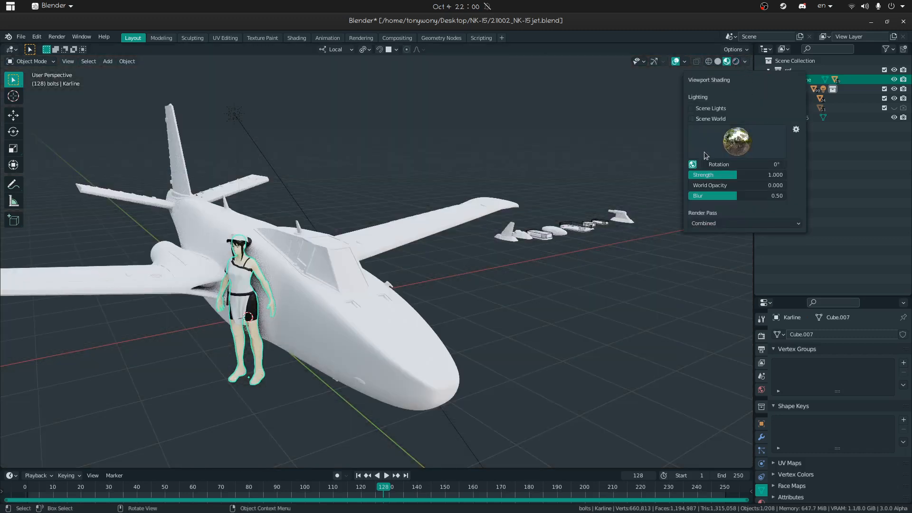
pyautogui.moveTo(733, 178)
pyautogui.mouseDown()
pyautogui.moveTo(746, 177)
pyautogui.moveTo(713, 178)
pyautogui.moveTo(723, 177)
pyautogui.mouseUp()
# Step: Try the different HDRI environments for the Material Preview lighting and settle on the green forest one
pyautogui.click(720, 156)
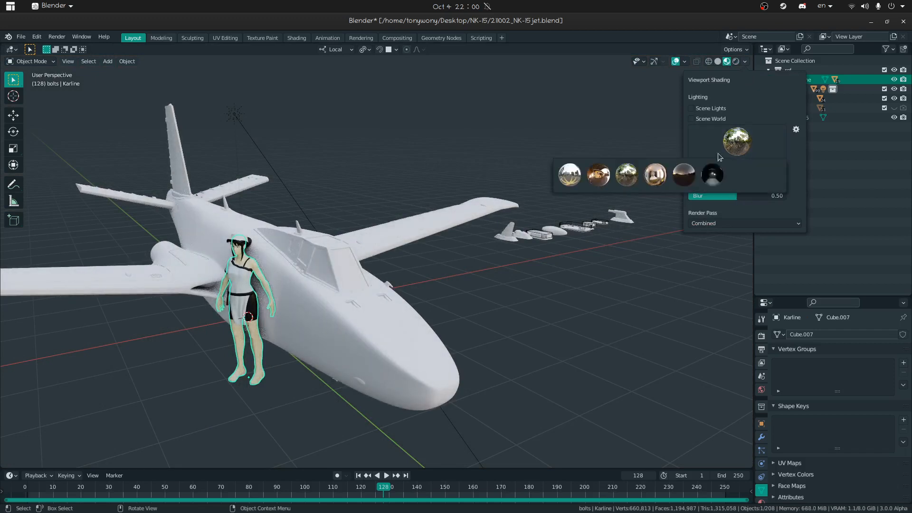
pyautogui.click(588, 179)
pyautogui.click(737, 138)
pyautogui.click(629, 177)
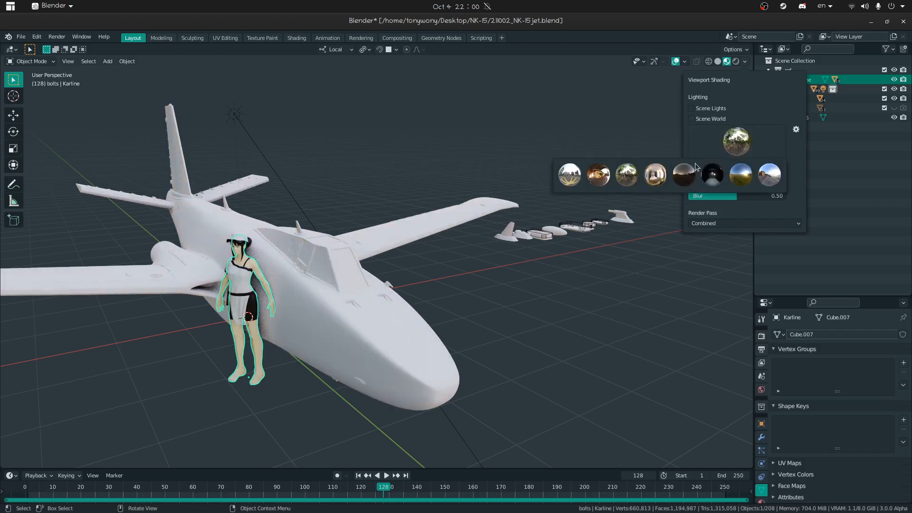
pyautogui.click(685, 171)
pyautogui.click(720, 175)
pyautogui.click(734, 144)
pyautogui.click(719, 178)
pyautogui.click(736, 145)
pyautogui.click(765, 172)
pyautogui.moveTo(317, 174); pyautogui.dragTo(361, 148, button='middle')
pyautogui.click(745, 62)
pyautogui.click(737, 141)
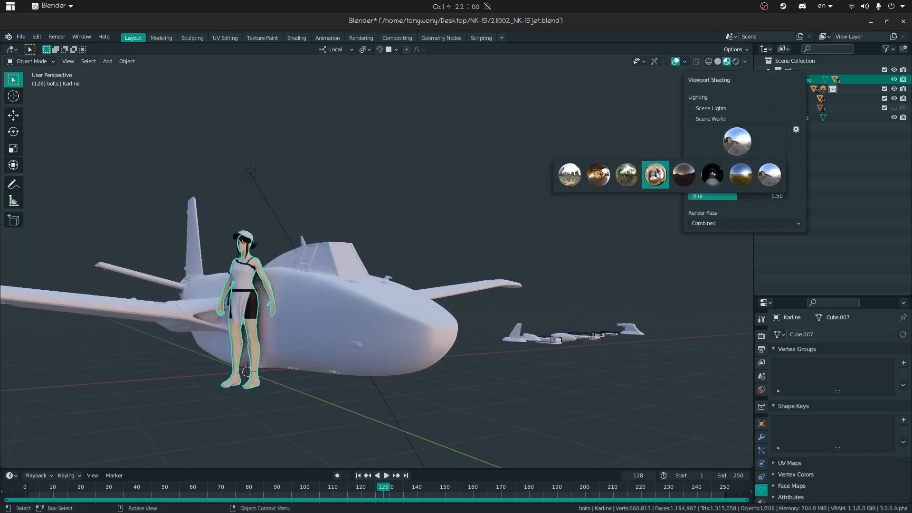
pyautogui.click(598, 177)
pyautogui.click(734, 145)
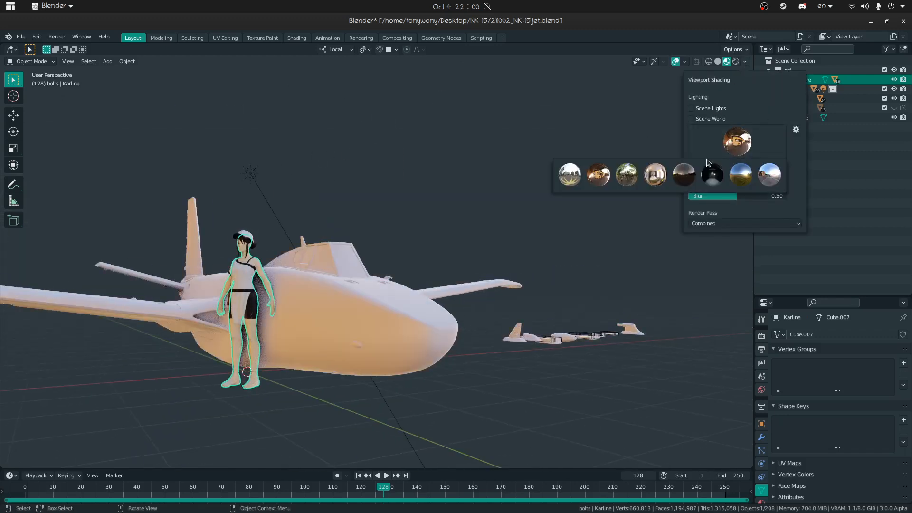
pyautogui.click(646, 176)
pyautogui.click(736, 141)
pyautogui.click(626, 176)
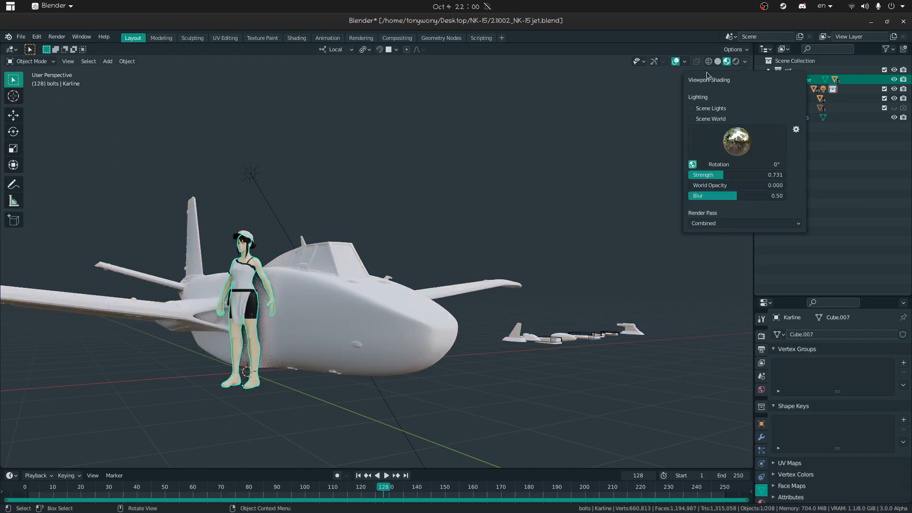
# Step: Return the viewport to solid shading and toggle Backface Culling in its shading options
pyautogui.click(717, 61)
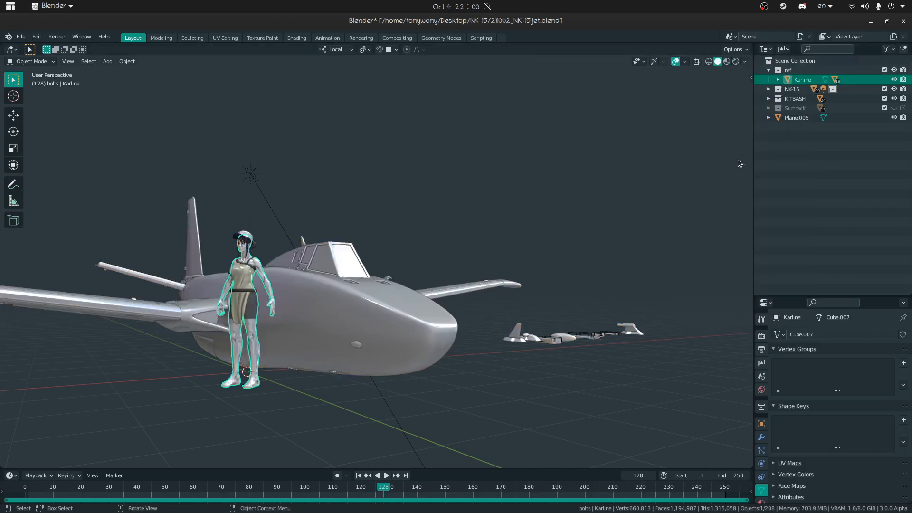
pyautogui.click(745, 61)
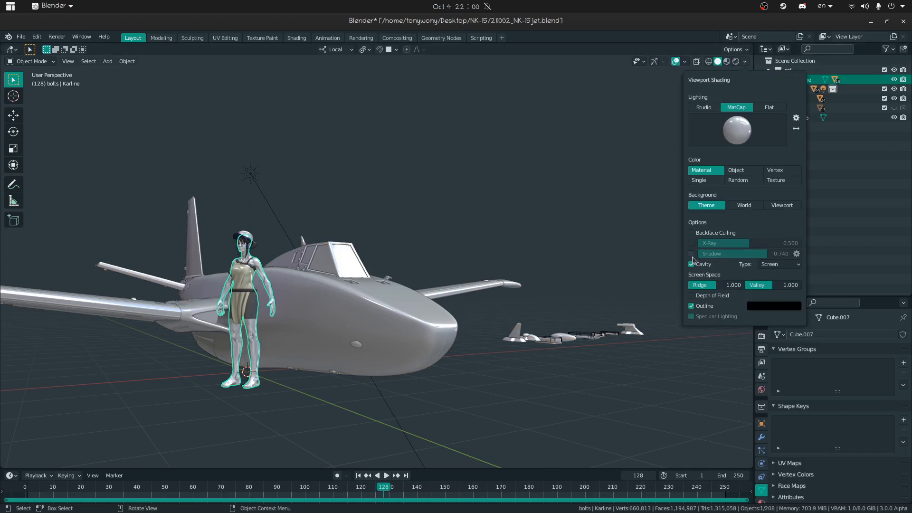
pyautogui.click(691, 233)
pyautogui.moveTo(438, 258)
pyautogui.mouseDown(button='middle')
pyautogui.moveTo(190, 265)
pyautogui.moveTo(396, 241)
pyautogui.moveTo(451, 271)
pyautogui.moveTo(513, 285)
pyautogui.moveTo(466, 295)
pyautogui.moveTo(410, 346)
pyautogui.moveTo(459, 218)
pyautogui.mouseUp(button='middle')
pyautogui.scroll(-4, 451, 271)
pyautogui.scroll(4, 465, 295)
# Step: Open the wing mesh in Edit Mode and triangulate its selected faces
pyautogui.click(675, 61)
pyautogui.click(459, 194)
pyautogui.hotkey('ctrl', 'Tab')
pyautogui.click(518, 195)
pyautogui.hotkey('ctrl', 'Tab')
pyautogui.click(428, 196)
pyautogui.click(676, 61)
pyautogui.press('Tab')
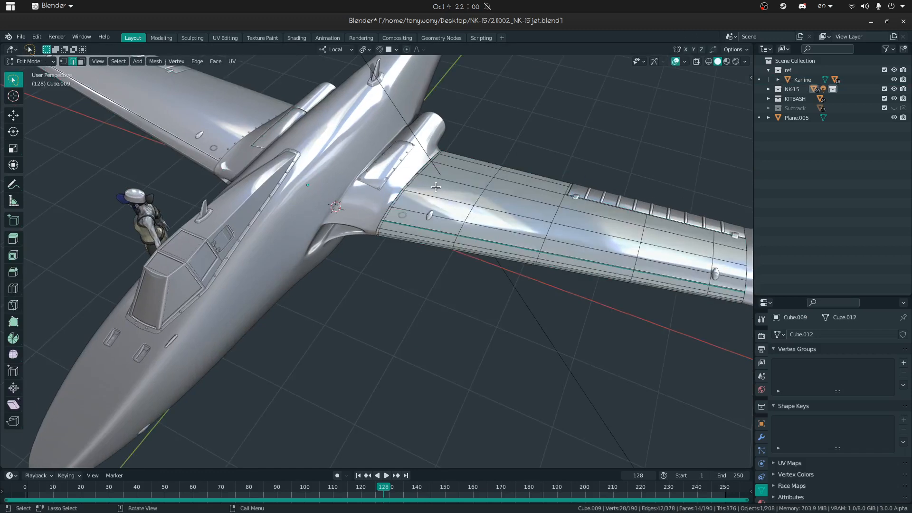
pyautogui.moveTo(521, 181); pyautogui.dragTo(413, 182, button='middle')
pyautogui.hotkey('ctrl', 't')
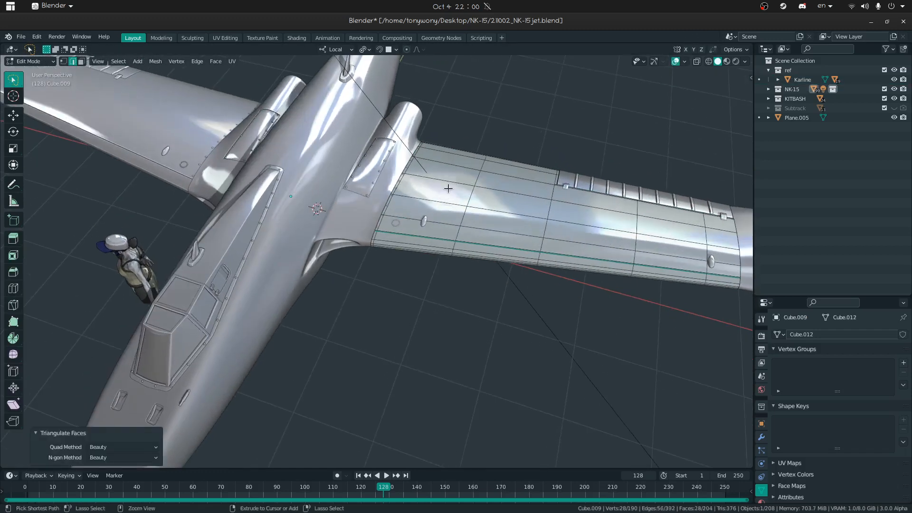
# Step: Try to add a loop cut across the wing mesh
pyautogui.hotkey('ctrl', 'r')
pyautogui.click(430, 222)
pyautogui.click(400, 221)
pyautogui.hotkey('ctrl', 'Tab')
pyautogui.moveTo(382, 177); pyautogui.dragTo(412, 189, button='middle')
pyautogui.hotkey('ctrl', 'z')
pyautogui.hotkey('ctrl', 'z')
# Step: Deselect everything and compare the jet's rear fuselage and tail in Material Preview and solid shading
pyautogui.click(364, 225)
pyautogui.moveTo(468, 306); pyautogui.dragTo(445, 241, button='middle')
pyautogui.moveTo(362, 271); pyautogui.dragTo(326, 248, button='middle')
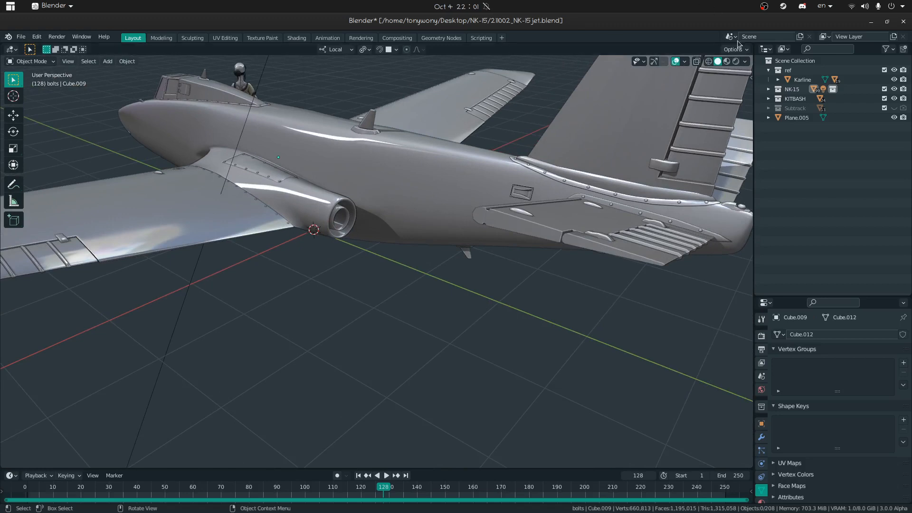
pyautogui.click(727, 60)
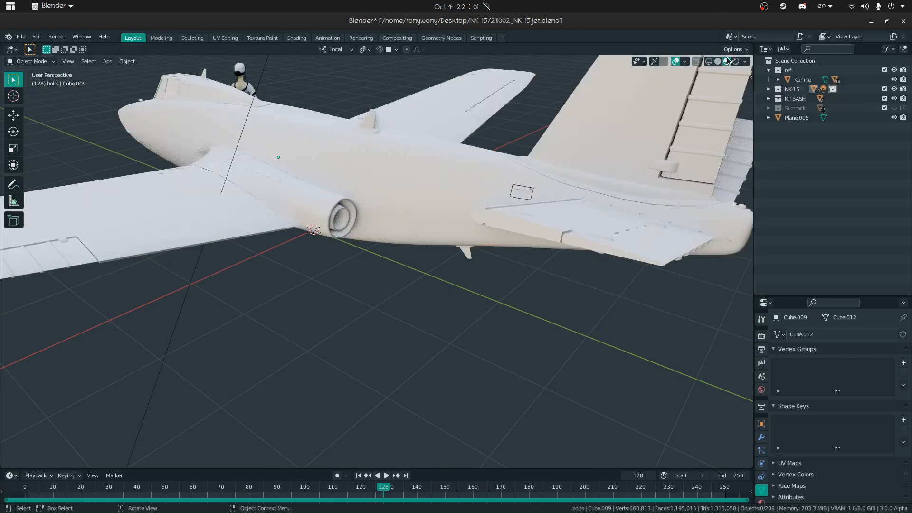
pyautogui.click(717, 61)
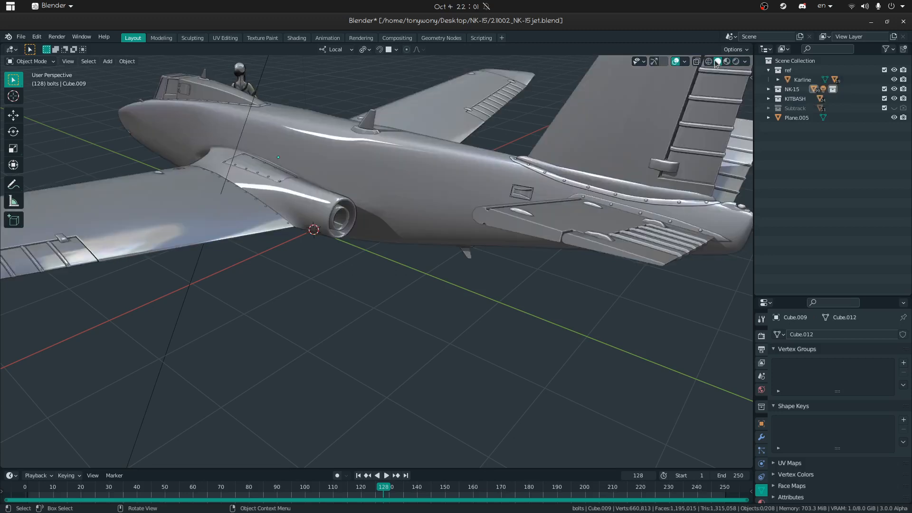
pyautogui.click(744, 61)
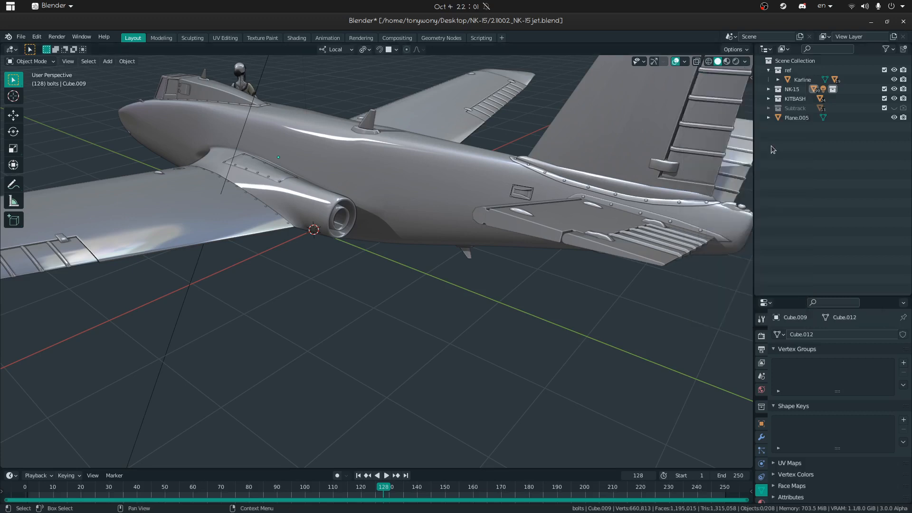
# Step: Apply the glossy red MatCap and examine the underside of the jet's wings and fuselage
pyautogui.click(746, 61)
pyautogui.click(736, 130)
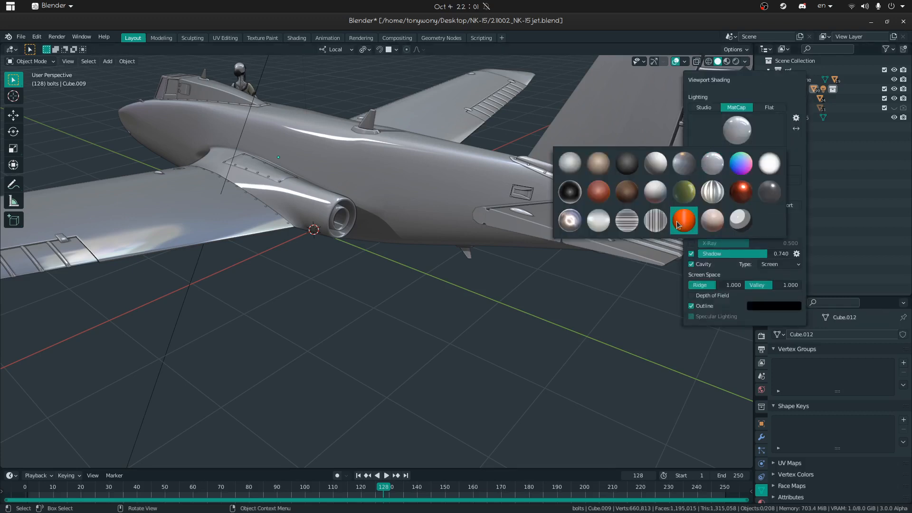
pyautogui.click(741, 192)
pyautogui.moveTo(741, 192); pyautogui.dragTo(479, 340, button='middle')
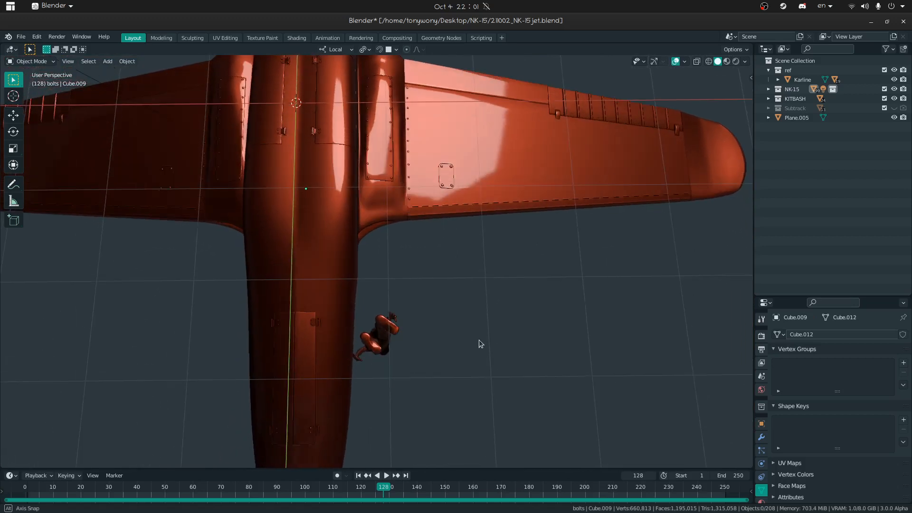
# Step: Apply the vertical zebra-stripe MatCap and examine the curvature of the jet's surfaces
pyautogui.click(743, 62)
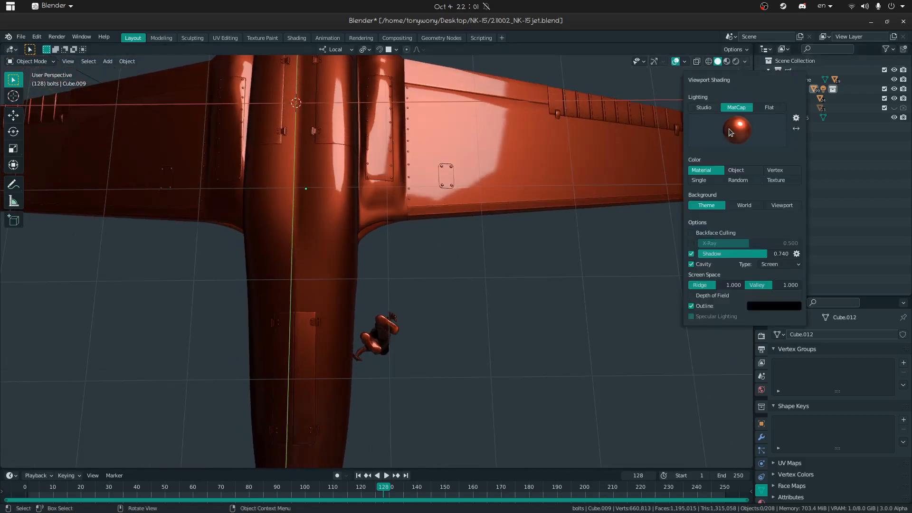
pyautogui.click(731, 132)
pyautogui.click(645, 215)
pyautogui.moveTo(645, 216); pyautogui.dragTo(446, 183, button='middle')
pyautogui.moveTo(491, 151); pyautogui.dragTo(438, 175, button='middle')
pyautogui.scroll(5, 438, 175)
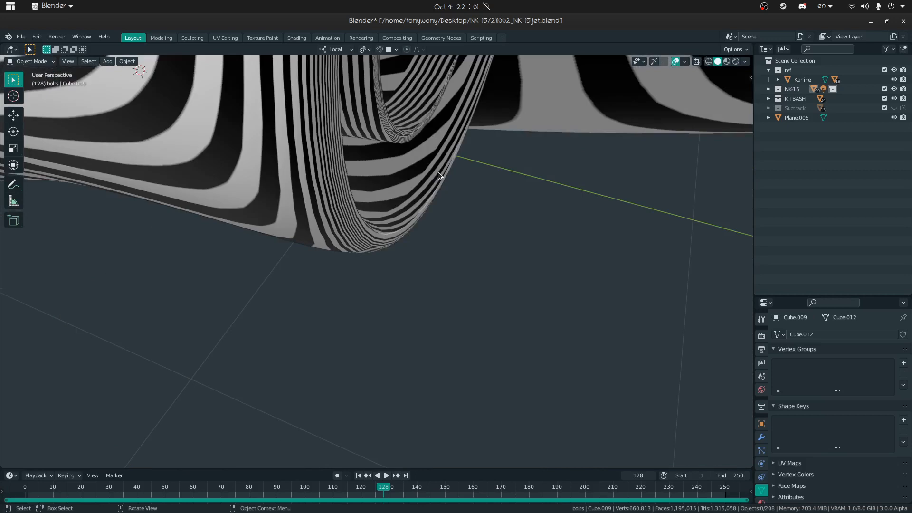
pyautogui.scroll(-5, 438, 175)
pyautogui.moveTo(438, 173); pyautogui.dragTo(559, 200, button='middle')
# Step: Set the viewport's MatCap back to the glossy light grey one
pyautogui.click(746, 61)
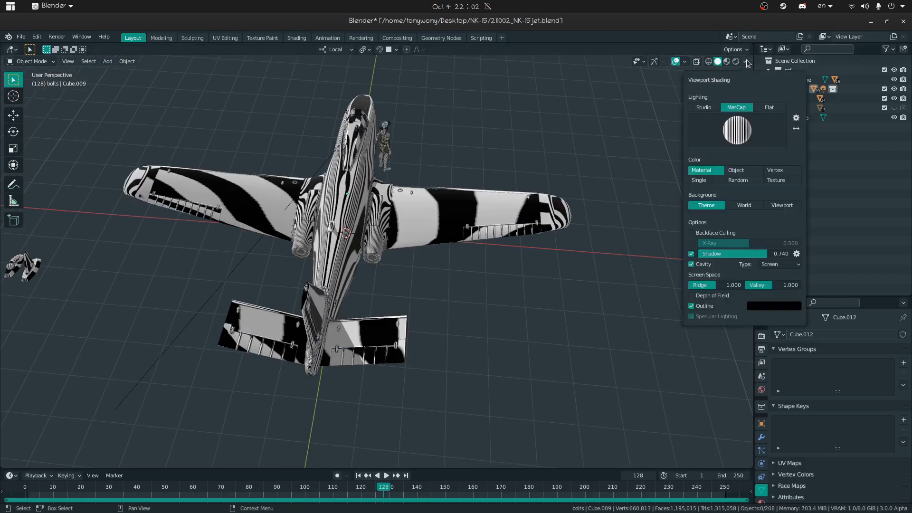
pyautogui.click(737, 130)
pyautogui.click(713, 162)
pyautogui.moveTo(539, 249); pyautogui.dragTo(562, 228, button='middle')
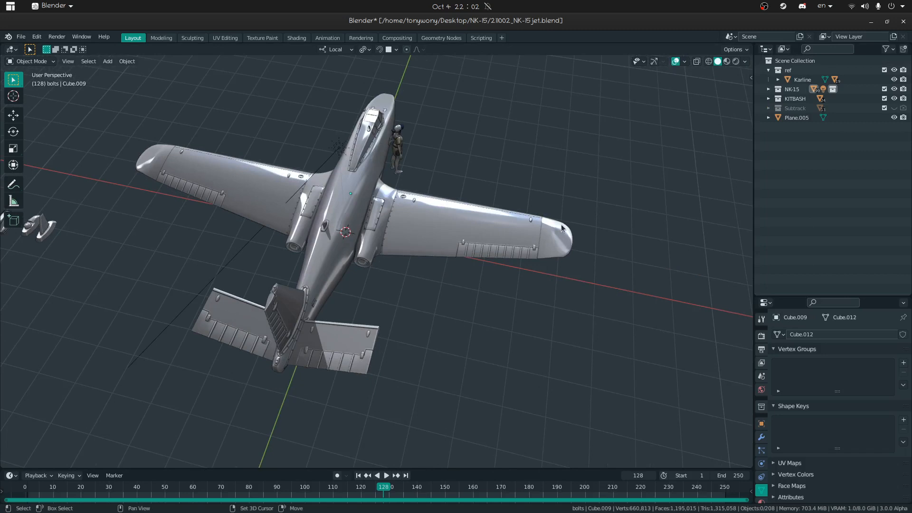
# Step: Select the rounded wingtip and open its mesh in Edit Mode
pyautogui.hotkey('shift', '`')
pyautogui.press('w')
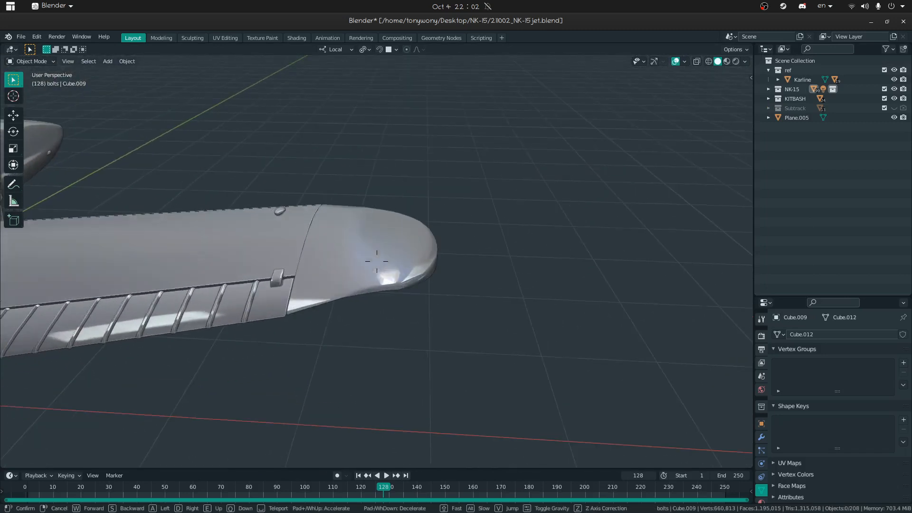
pyautogui.click(377, 261)
pyautogui.click(364, 256)
pyautogui.press('Tab')
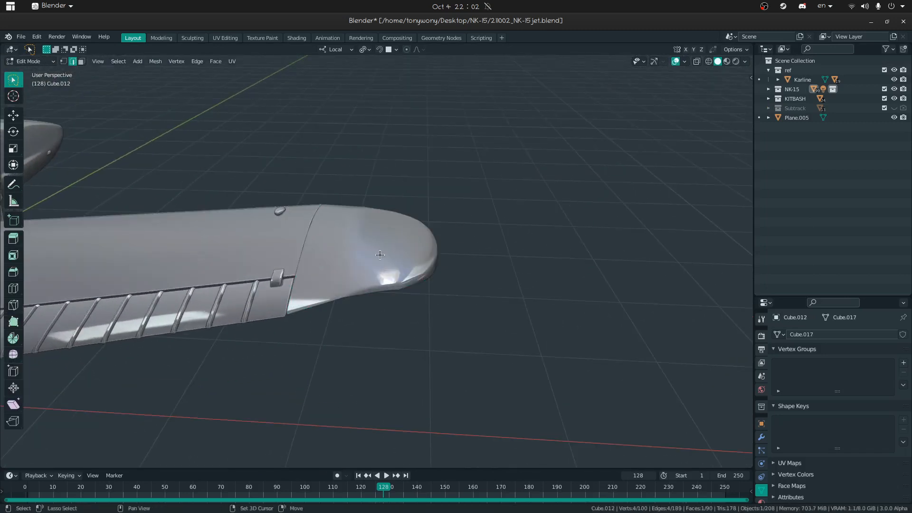
pyautogui.hotkey('shift', '`')
pyautogui.press('w')
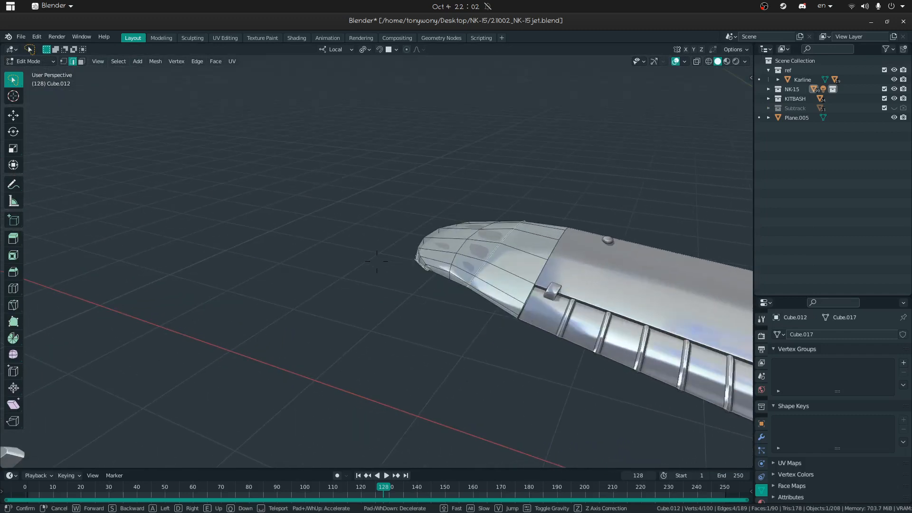
pyautogui.click(376, 260)
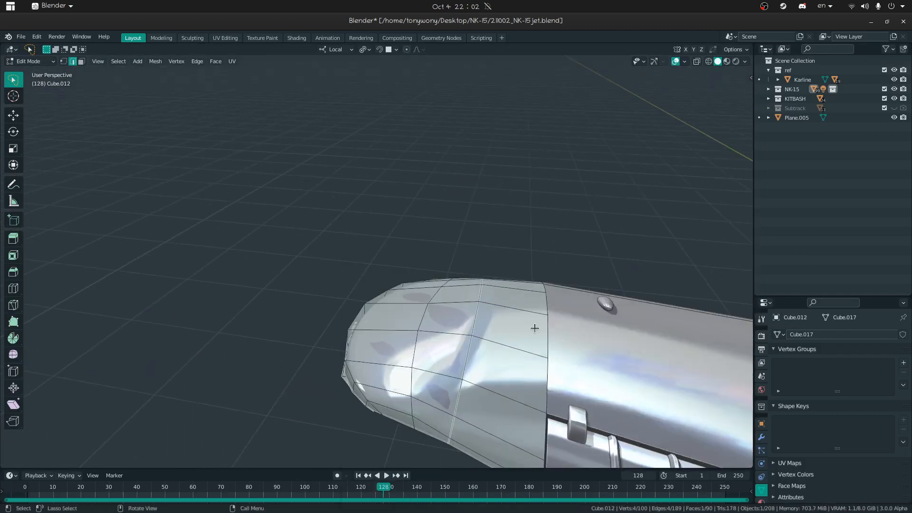
# Step: Add two loop cuts to the wingtip, one close to each side of its selected edge loop, and return to Object Mode
pyautogui.rightClick(479, 315)
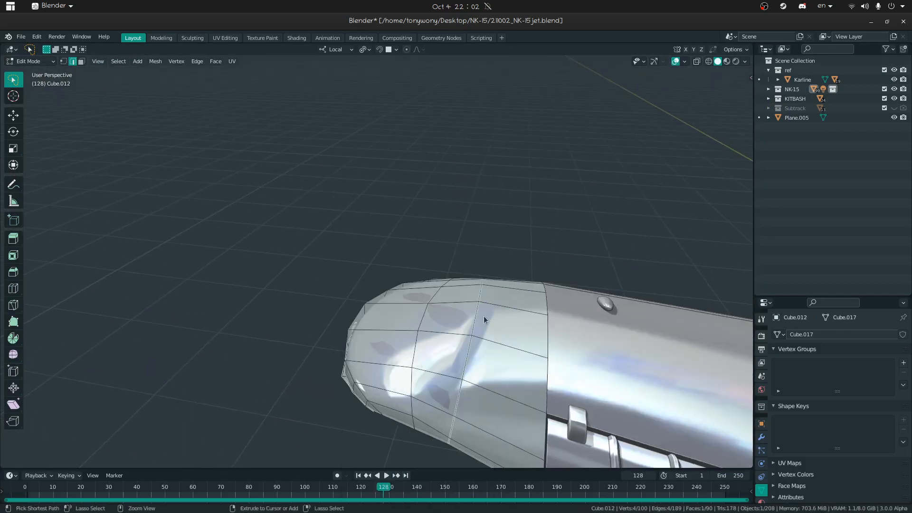
pyautogui.hotkey('ctrl', 'r')
pyautogui.click(458, 293)
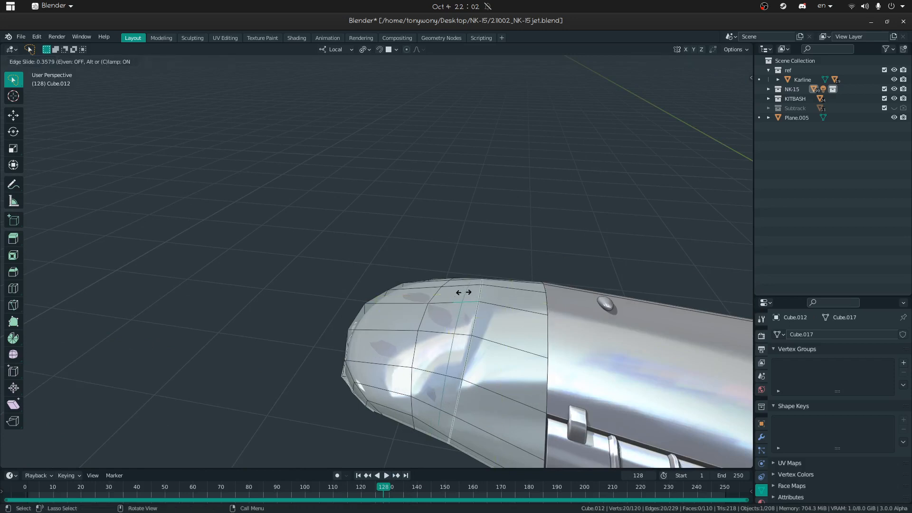
pyautogui.click(476, 292)
pyautogui.hotkey('ctrl', 'r')
pyautogui.click(523, 314)
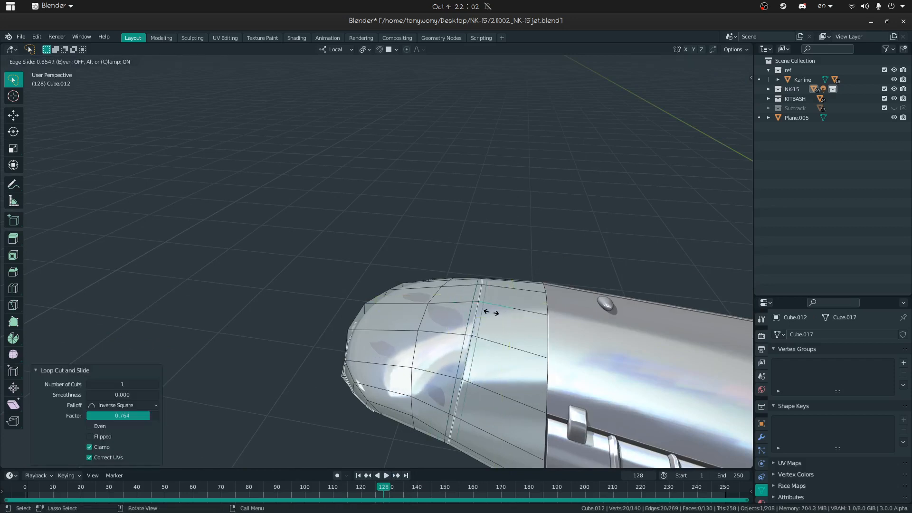
pyautogui.click(487, 314)
pyautogui.hotkey('ctrl', 'Tab')
pyautogui.click(413, 314)
# Step: Examine the wingtip shading from below and from the end, and the whole jet from the side
pyautogui.hotkey('shift', '`')
pyautogui.press('s')
pyautogui.click(378, 258)
pyautogui.moveTo(378, 258); pyautogui.dragTo(394, 134, button='middle')
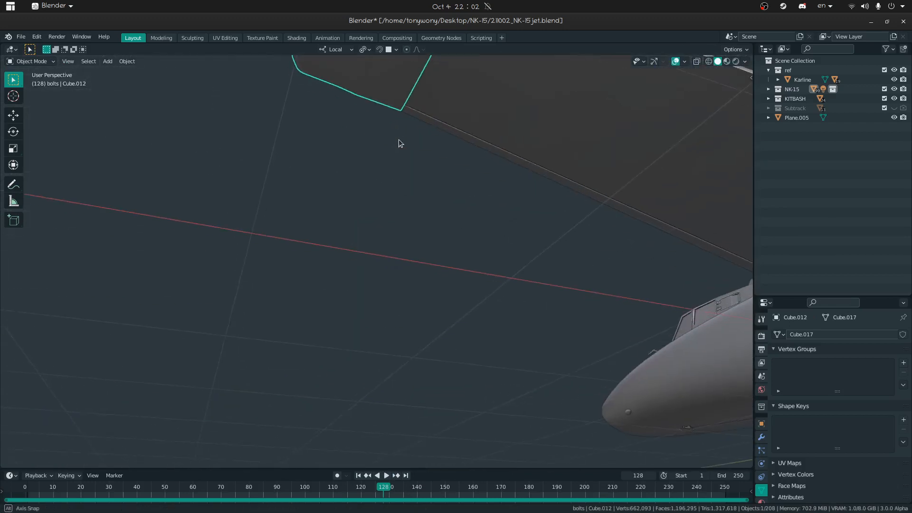
pyautogui.hotkey('shift', '`')
pyautogui.press('a')
pyautogui.press('w')
pyautogui.press('a')
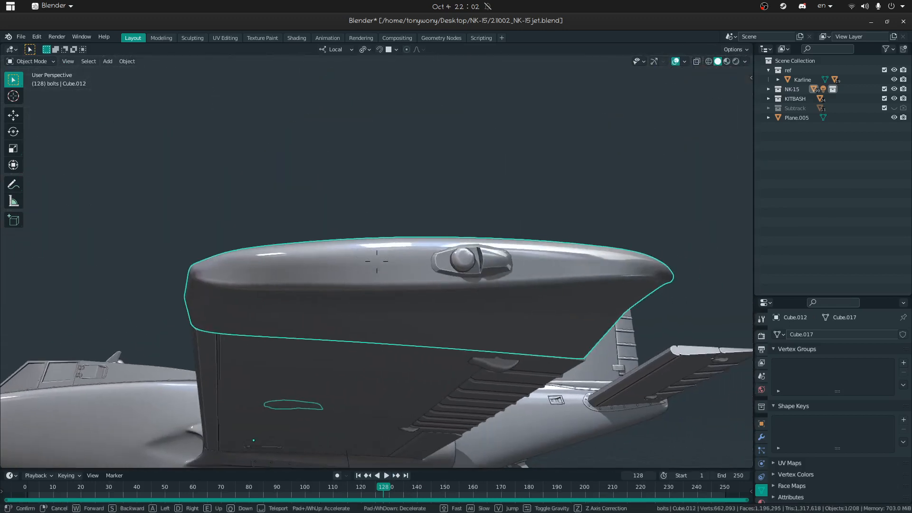
pyautogui.press('s')
pyautogui.click(377, 261)
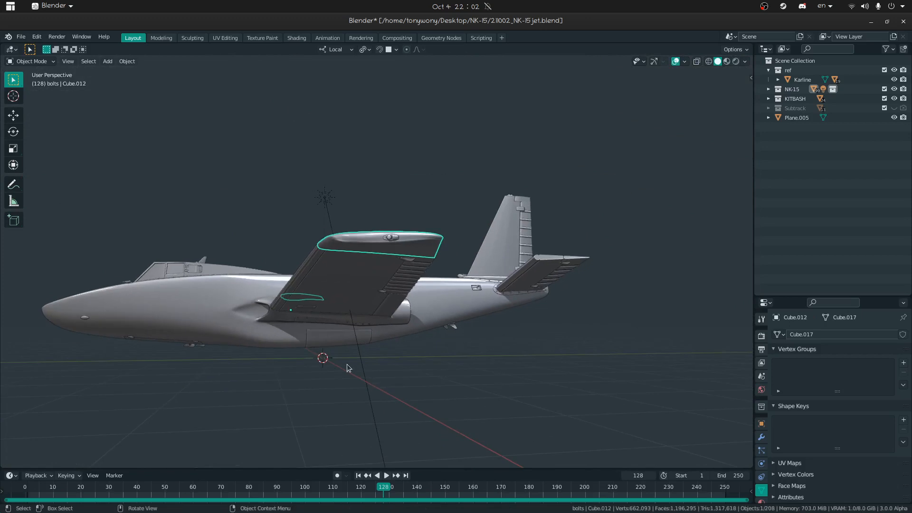
pyautogui.click(508, 215)
pyautogui.moveTo(490, 246); pyautogui.dragTo(484, 372, button='middle')
pyautogui.moveTo(375, 334); pyautogui.dragTo(345, 298, button='middle')
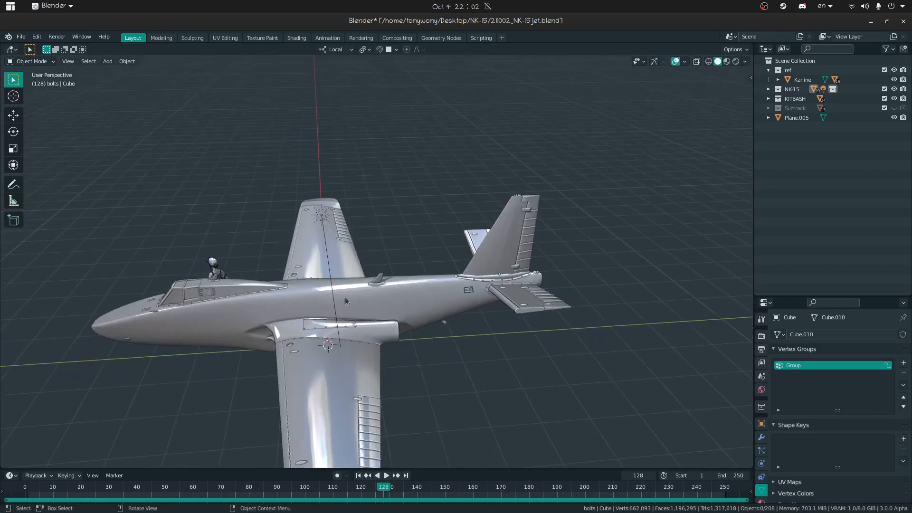
# Step: Save the scene as 211002_NK-15jet.blend
pyautogui.click(21, 37)
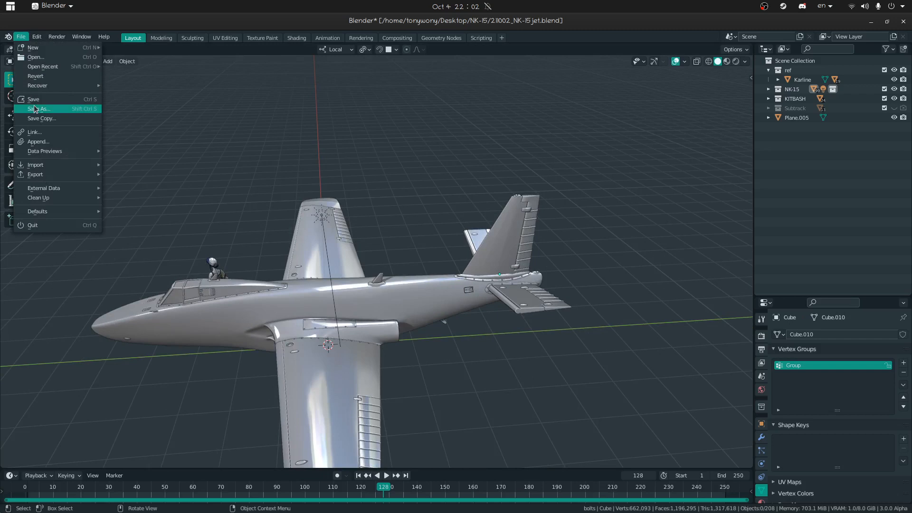
pyautogui.click(35, 109)
pyautogui.press('Return')
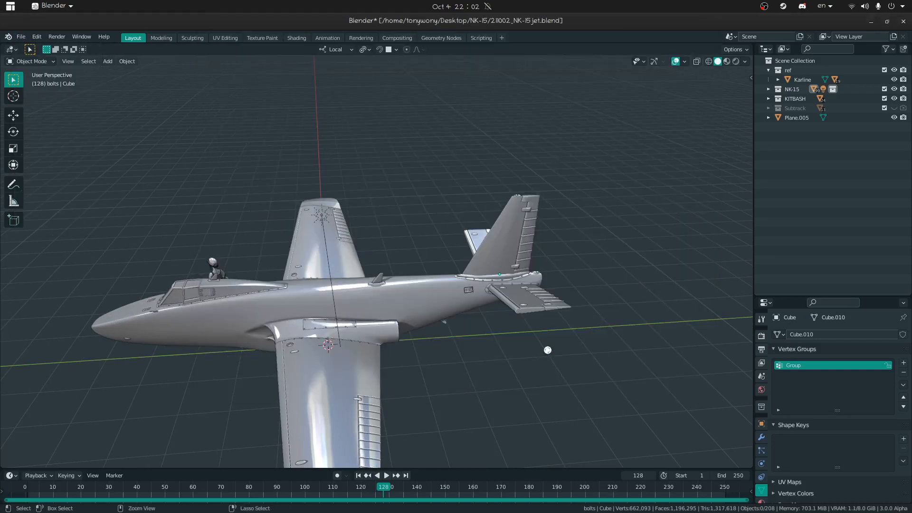
# Step: Try to append from a file named 211004_NK-15jet.blend in the NK-15 folder
pyautogui.click(21, 37)
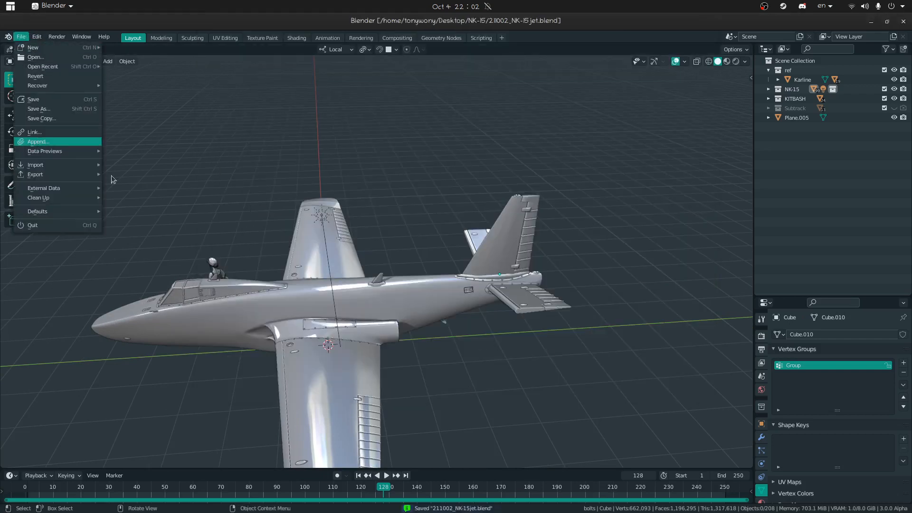
pyautogui.click(48, 141)
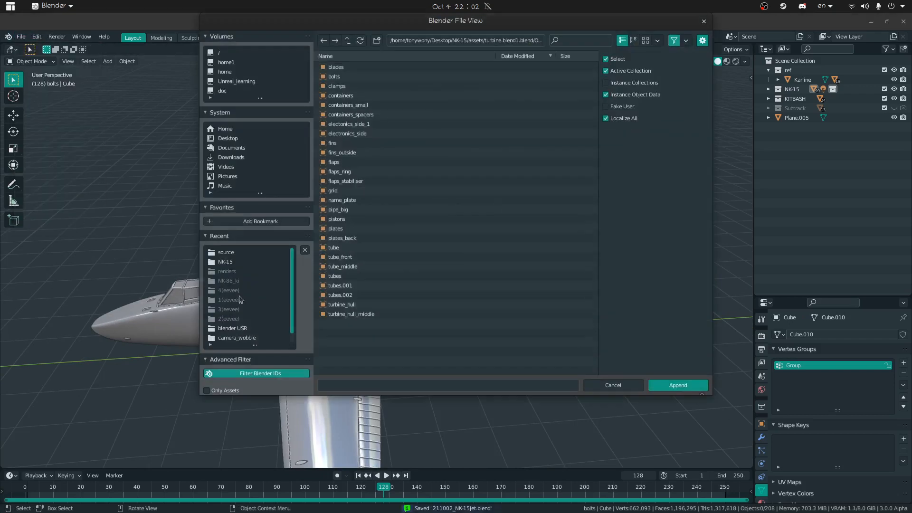
pyautogui.click(349, 42)
pyautogui.click(349, 41)
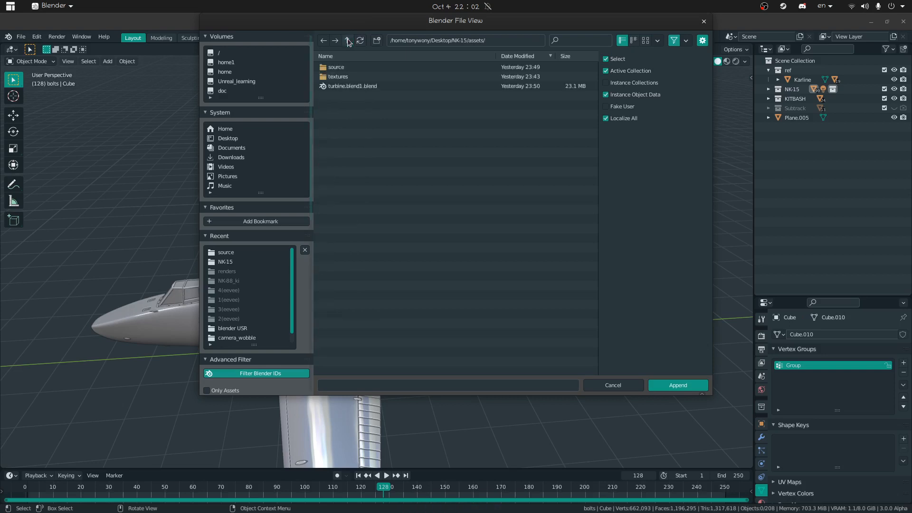
pyautogui.click(349, 41)
pyautogui.click(352, 76)
pyautogui.click(340, 385)
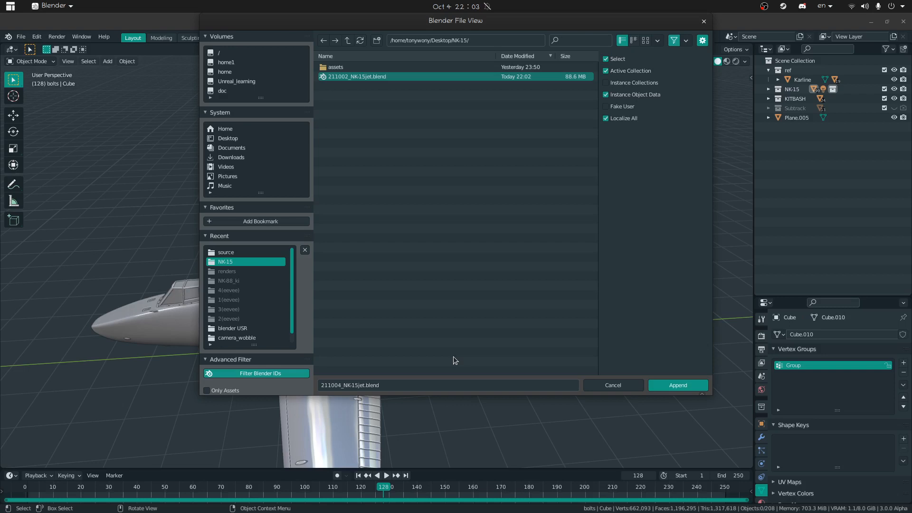
pyautogui.press('Return')
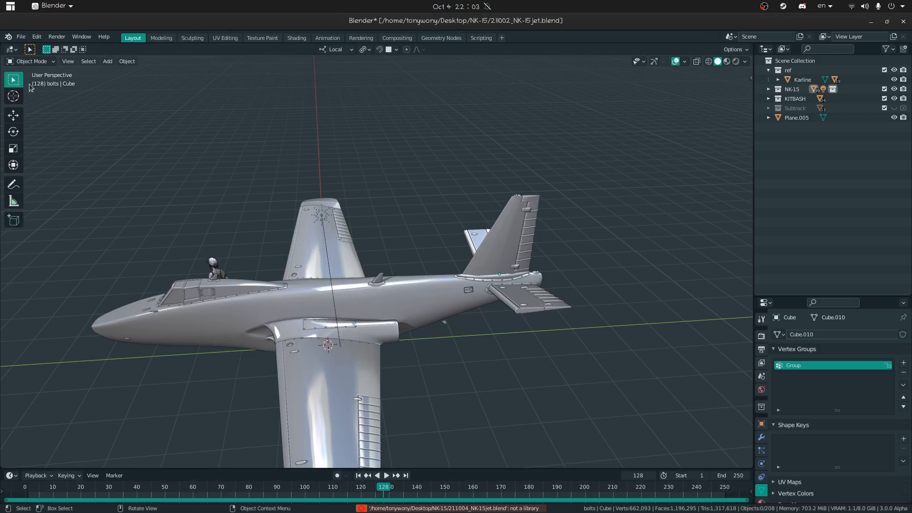
# Step: Save the scene under the new name 211004_NK-15jet.blend in the NK-15 folder
pyautogui.click(21, 36)
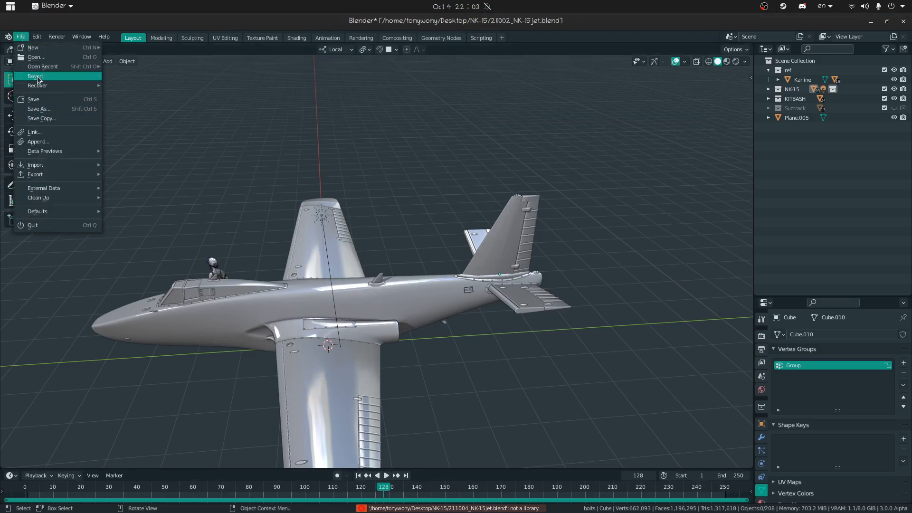
pyautogui.click(40, 109)
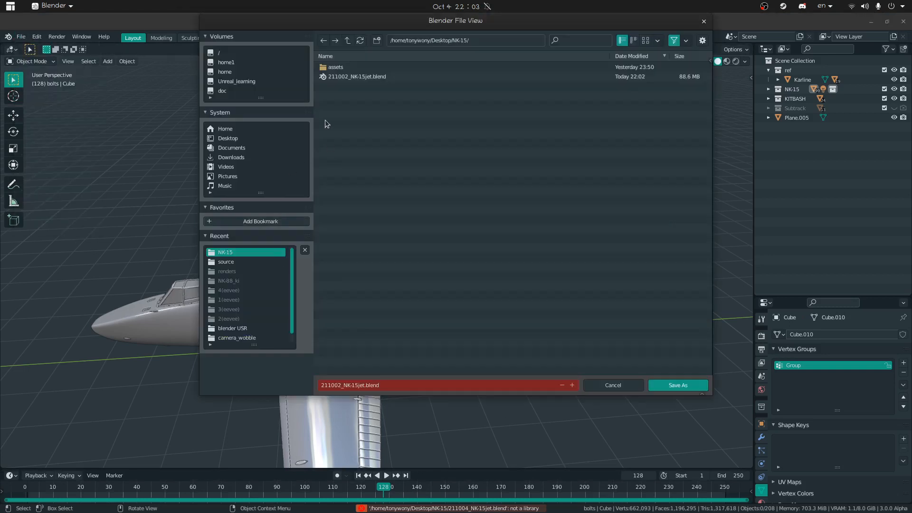
pyautogui.press('BackSpace')
pyautogui.write('4')
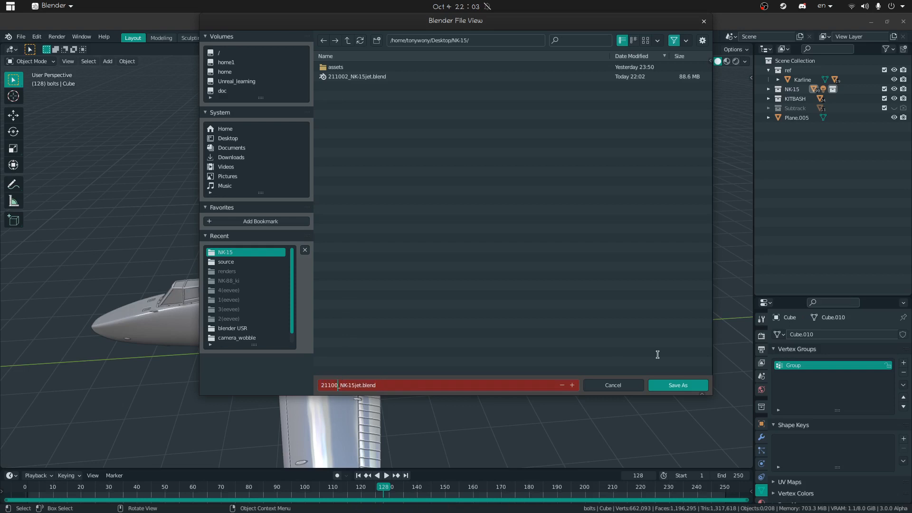
pyautogui.press('Return')
pyautogui.press('Return')
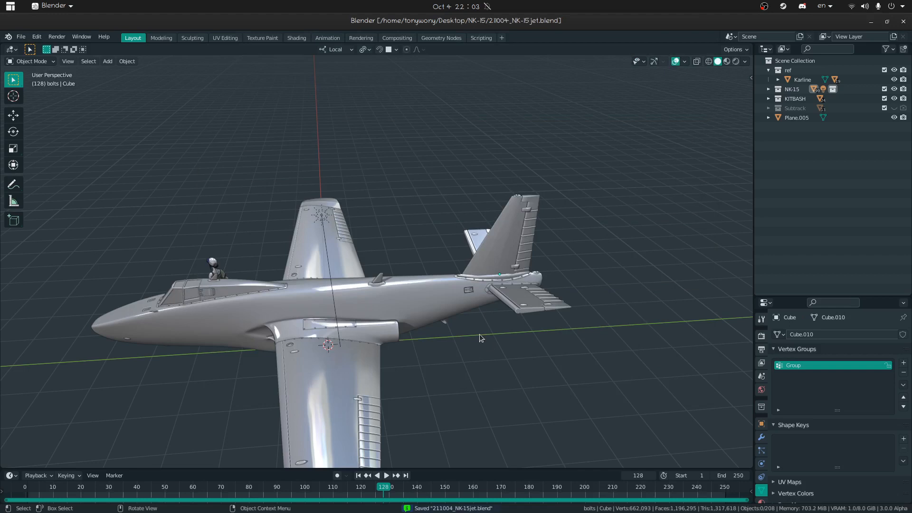
# Step: Hide the ref collection with the reference figure beside the jet
pyautogui.click(420, 306)
pyautogui.click(429, 398)
pyautogui.moveTo(429, 398); pyautogui.dragTo(405, 362, button='middle')
pyautogui.moveTo(613, 123); pyautogui.dragTo(614, 270, button='middle')
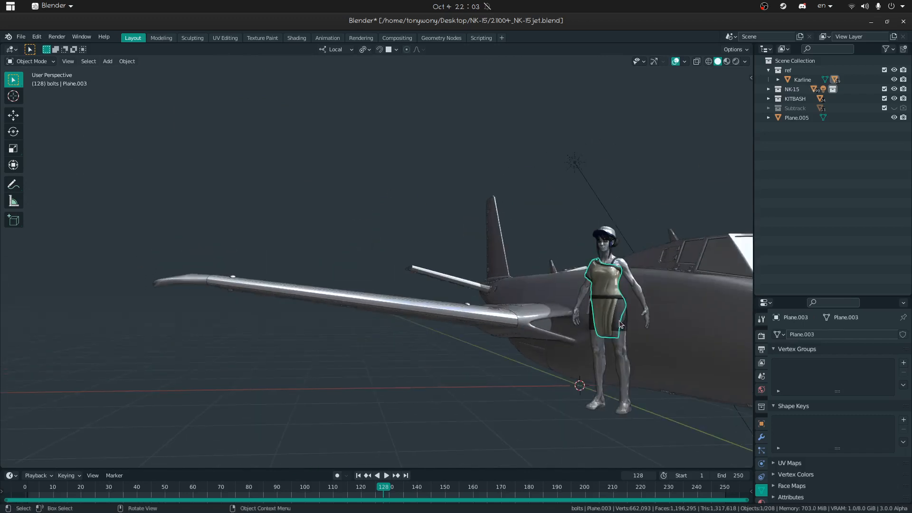
pyautogui.moveTo(580, 336); pyautogui.dragTo(546, 247, button='middle')
pyautogui.moveTo(547, 249); pyautogui.dragTo(600, 367)
pyautogui.moveTo(554, 346); pyautogui.dragTo(566, 381, button='middle')
pyautogui.click(894, 70)
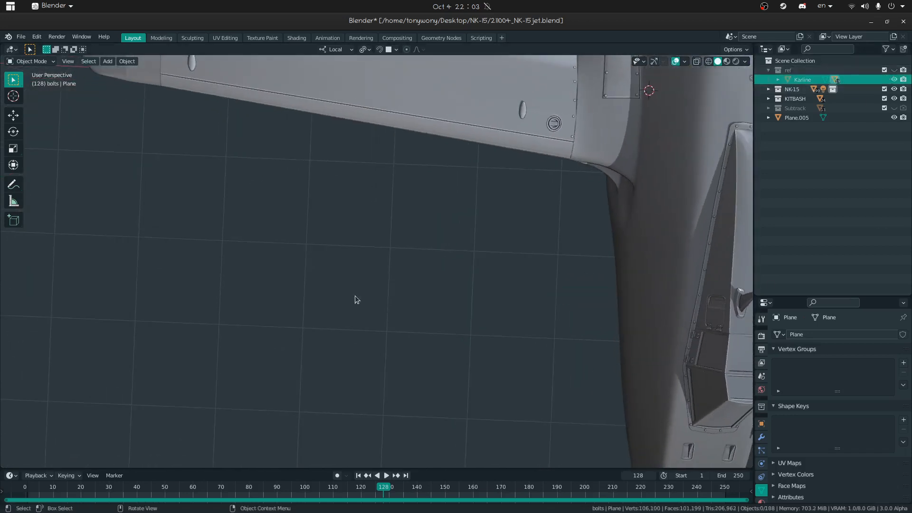
# Step: Hide the KITBASH collection with the spare detail parts beside the jet
pyautogui.hotkey('shift', '`')
pyautogui.press('s')
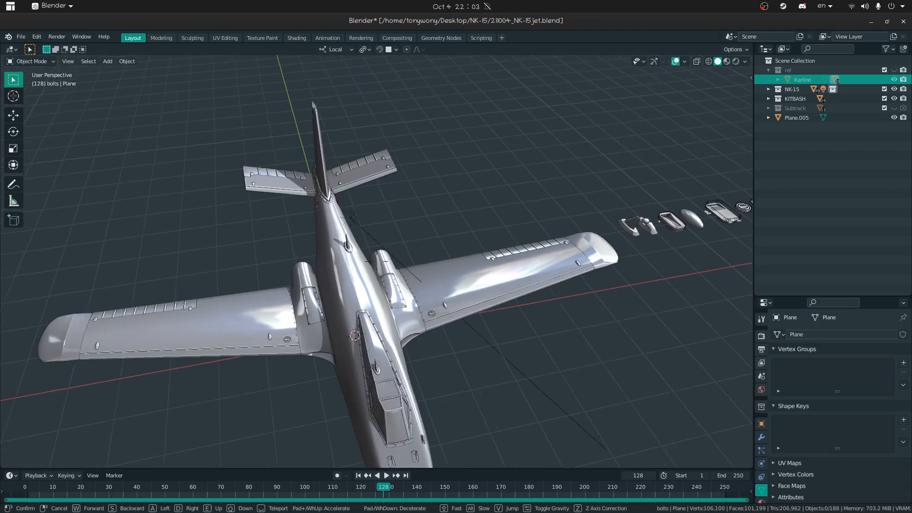
pyautogui.click(377, 262)
pyautogui.click(894, 98)
pyautogui.click(545, 284)
pyautogui.click(513, 208)
# Step: Isolate the main fuselage by hiding every other object
pyautogui.moveTo(513, 209); pyautogui.dragTo(480, 151, button='middle')
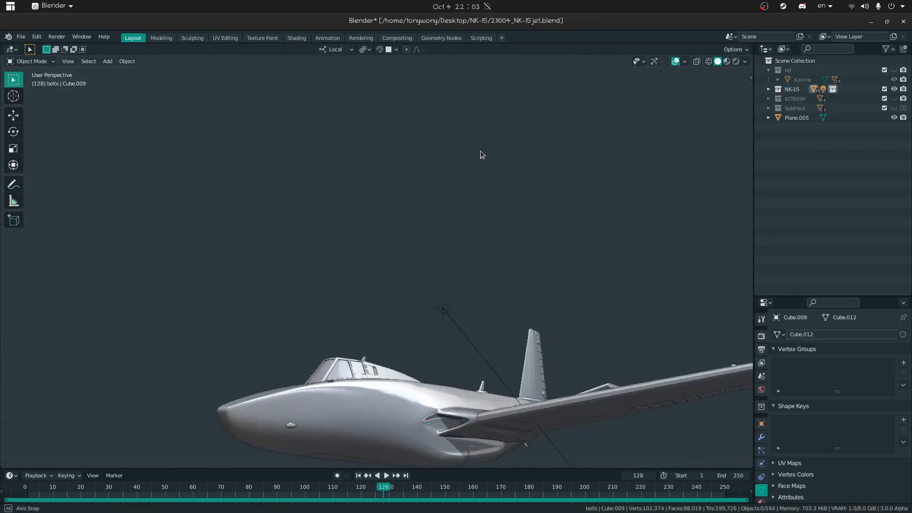
pyautogui.click(512, 420)
pyautogui.press('Delete')
pyautogui.click(504, 391)
pyautogui.moveTo(504, 392); pyautogui.dragTo(412, 346, button='middle')
pyautogui.hotkey('shift', 'h')
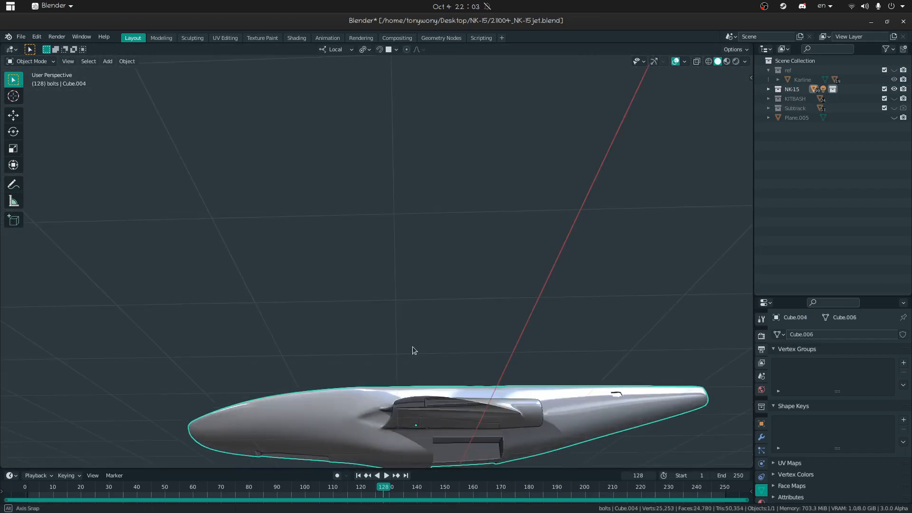
# Step: Examine the fuselage's mesh topology around the wing root in Edit Mode and return to Object Mode
pyautogui.hotkey('shift', '`')
pyautogui.press('w')
pyautogui.click(377, 261)
pyautogui.press('Tab')
pyautogui.hotkey('shift', '`')
pyautogui.press('w')
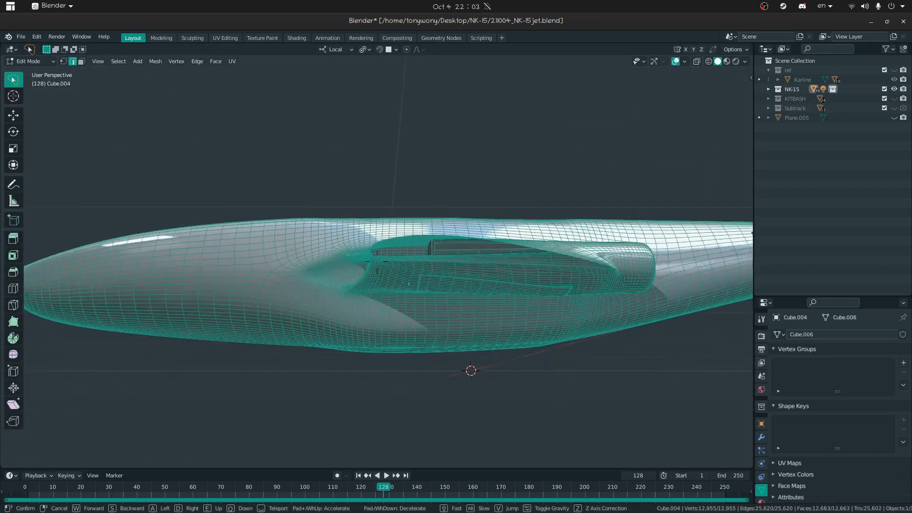
pyautogui.click(376, 261)
pyautogui.press('Tab')
# Step: Apply the fuselage's Mirror modifier and its BTool_Cube.048 and BTool_Cube.050 Boolean modifiers
pyautogui.hotkey('shift', '`')
pyautogui.press('s')
pyautogui.click(377, 261)
pyautogui.click(761, 437)
pyautogui.scroll(-5, 787, 410)
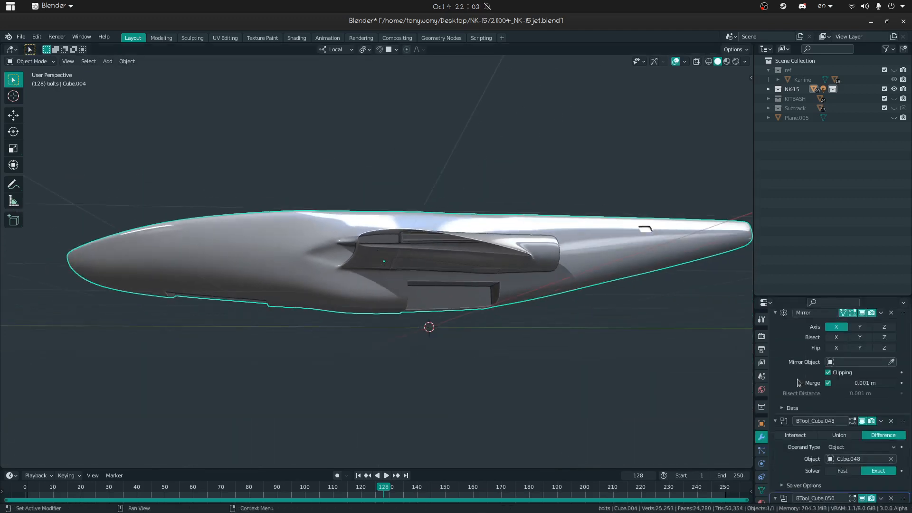
pyautogui.scroll(5, 786, 428)
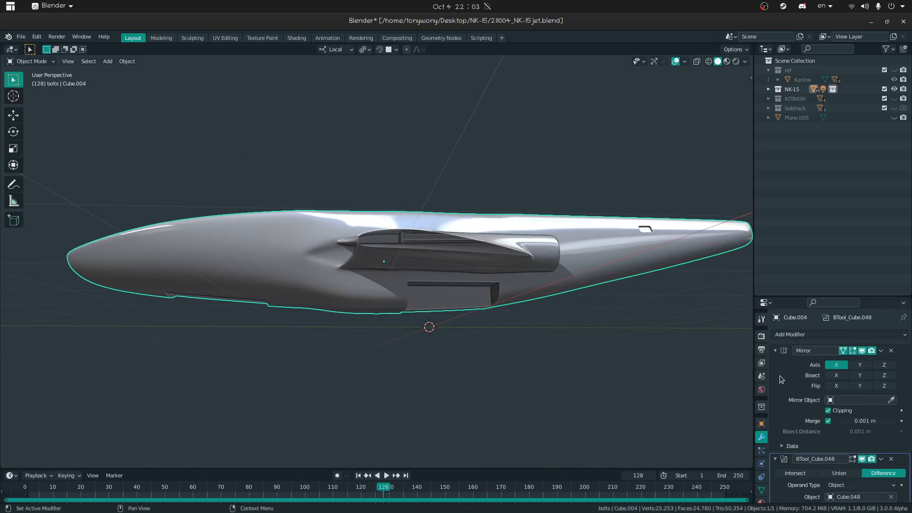
pyautogui.hotkey('ctrl', 'a')
pyautogui.hotkey('ctrl', 'a')
pyautogui.hotkey('ctrl', 'a')
pyautogui.hotkey('ctrl', 'a')
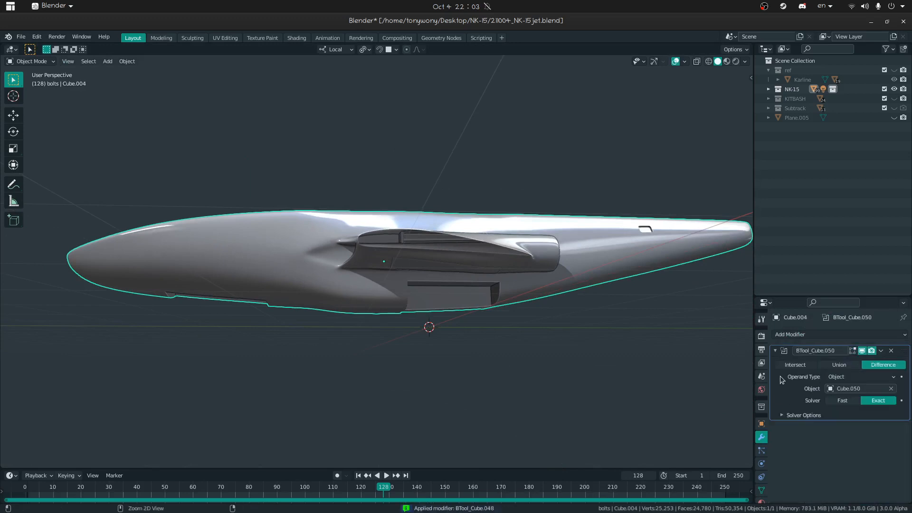
# Step: Enter Edit Mode on the fuselage, select the open wing-root edge loop on one engine nacelle and close it with Grid Fill
pyautogui.moveTo(443, 270); pyautogui.dragTo(468, 319, button='middle')
pyautogui.hotkey('shift', '`')
pyautogui.press('w')
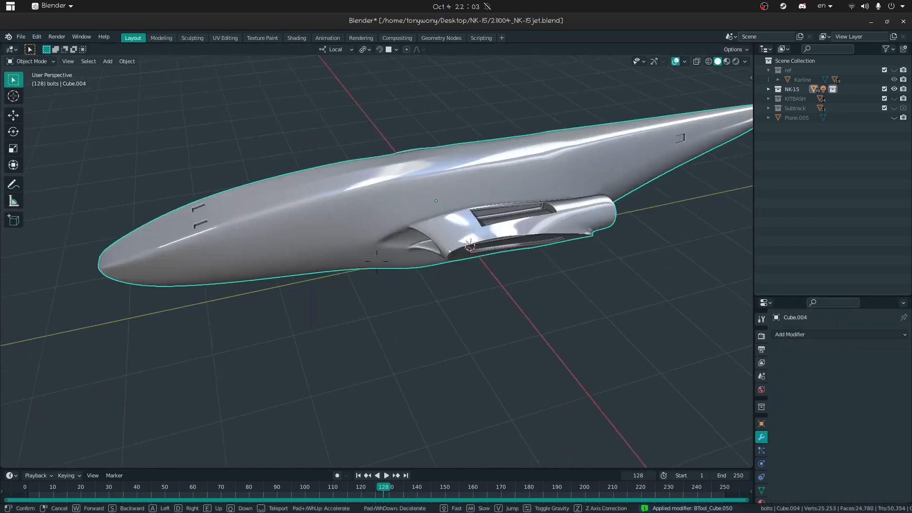
pyautogui.click(377, 261)
pyautogui.hotkey('ctrl', 'Tab')
pyautogui.click(471, 255)
pyautogui.hotkey('shift', '`')
pyautogui.press('w')
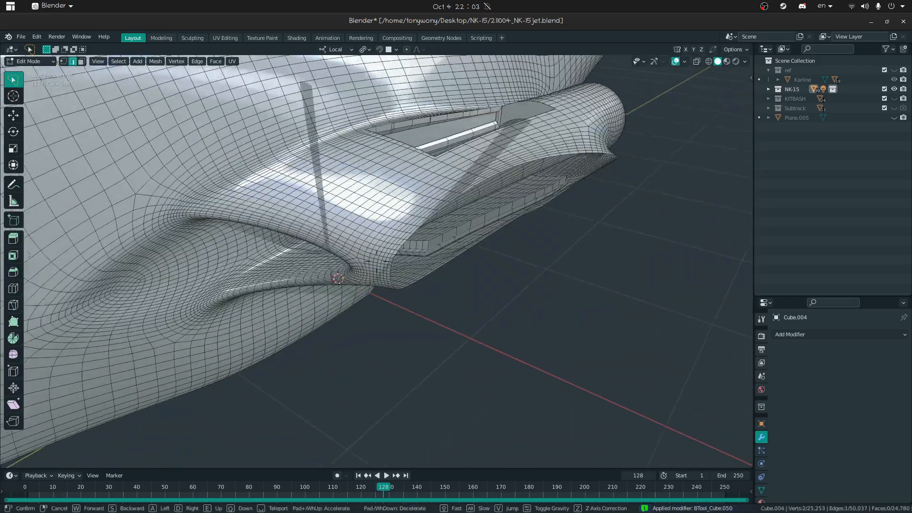
pyautogui.click(377, 262)
pyautogui.press('x')
pyautogui.click(428, 250)
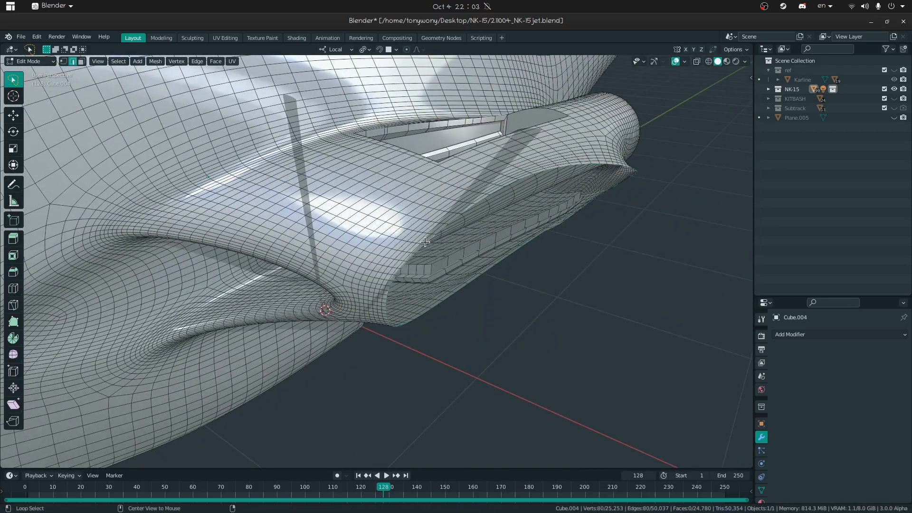
pyautogui.hotkey('ctrl', 'f')
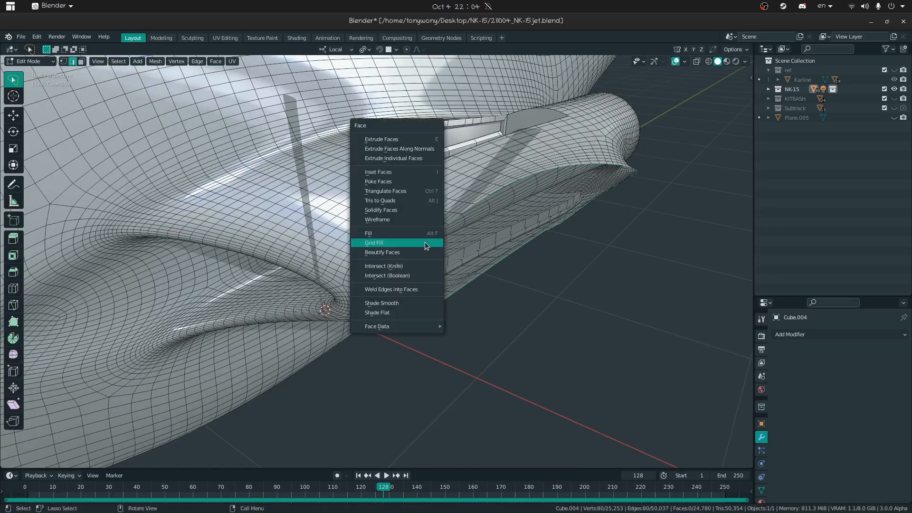
pyautogui.click(425, 241)
# Step: Close the matching open wing-root edge loop on the opposite engine nacelle with Grid Fill
pyautogui.hotkey('shift', '`')
pyautogui.press('w')
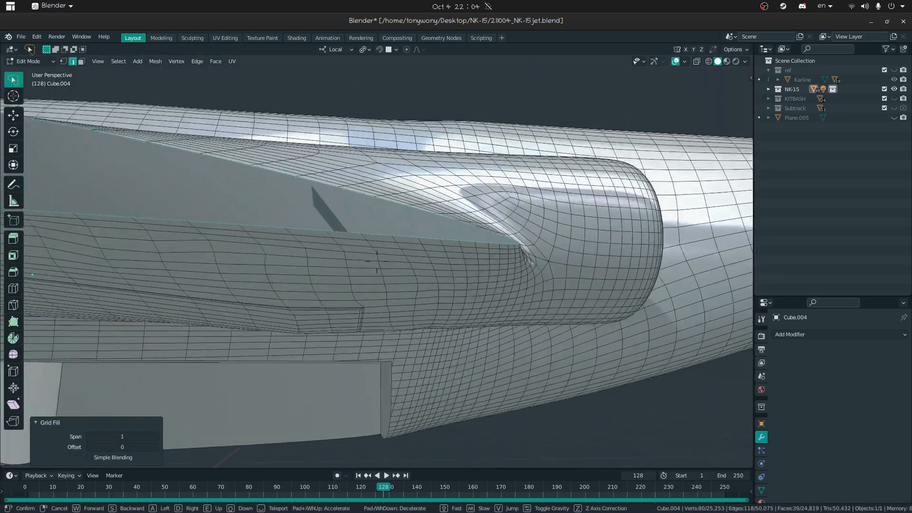
pyautogui.press('s')
pyautogui.click(376, 261)
pyautogui.moveTo(376, 262); pyautogui.dragTo(353, 293, button='middle')
pyautogui.hotkey('shift', '`')
pyautogui.press('s')
pyautogui.click(377, 261)
pyautogui.keyDown('alt'); pyautogui.click(357, 308); pyautogui.keyUp('alt')
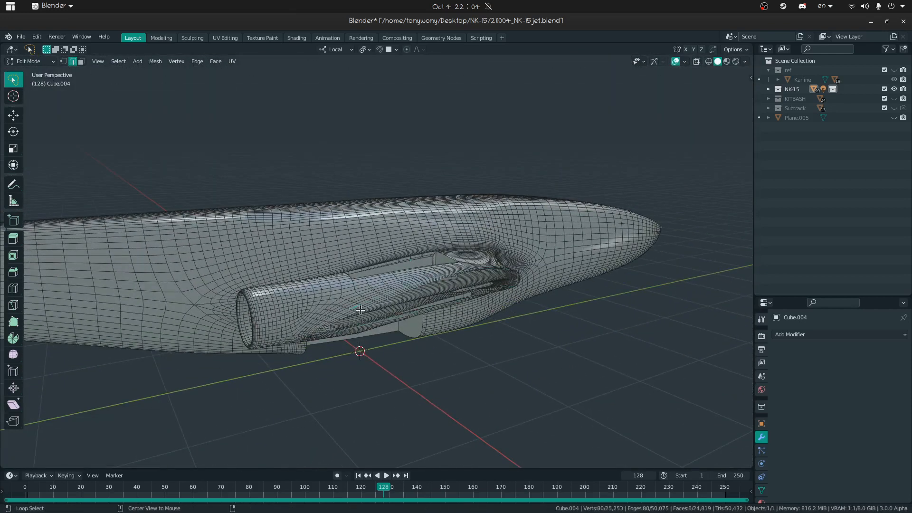
pyautogui.moveTo(388, 299)
pyautogui.mouseDown(button='middle')
pyautogui.moveTo(421, 336)
pyautogui.moveTo(387, 285)
pyautogui.mouseUp(button='middle')
pyautogui.hotkey('ctrl', 'f')
pyautogui.click(414, 329)
# Step: Merge all fuselage vertices by distance at 0.0001 m and return to Object Mode
pyautogui.moveTo(447, 288); pyautogui.dragTo(477, 310, button='middle')
pyautogui.press('a')
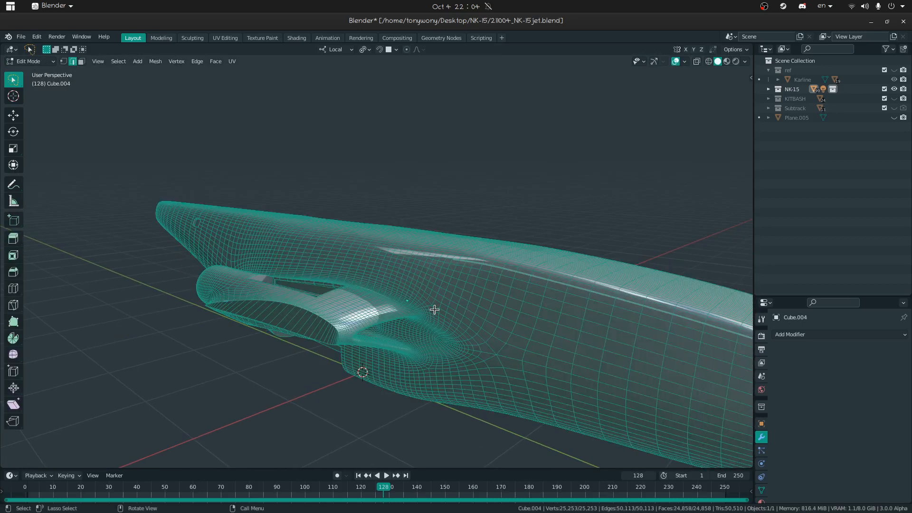
pyautogui.press('m')
pyautogui.click(434, 309)
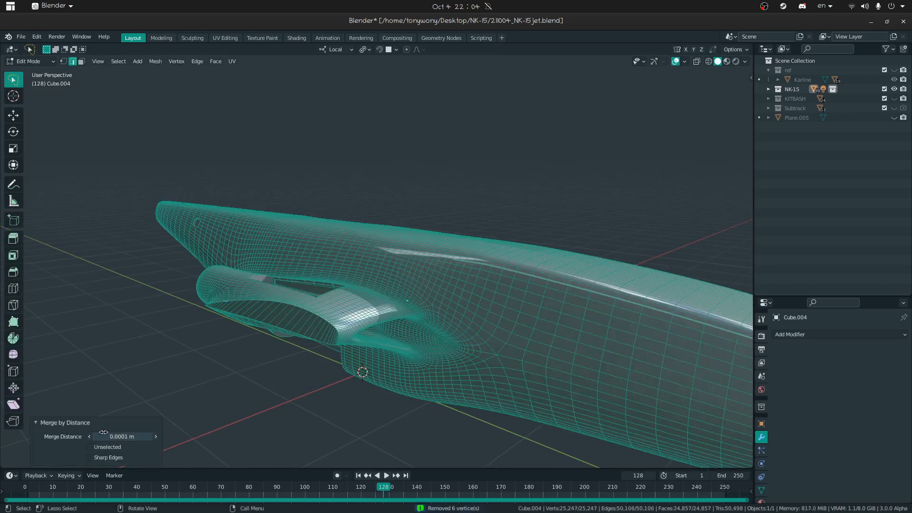
pyautogui.hotkey('ctrl', 'Tab')
pyautogui.click(207, 341)
# Step: Bring the jet's other parts back into view and select the fuselage
pyautogui.moveTo(466, 189)
pyautogui.mouseDown(button='middle')
pyautogui.moveTo(433, 234)
pyautogui.moveTo(314, 222)
pyautogui.moveTo(287, 186)
pyautogui.moveTo(379, 173)
pyautogui.moveTo(223, 207)
pyautogui.moveTo(214, 183)
pyautogui.moveTo(218, 210)
pyautogui.moveTo(261, 245)
pyautogui.moveTo(322, 199)
pyautogui.moveTo(380, 184)
pyautogui.moveTo(422, 195)
pyautogui.moveTo(487, 183)
pyautogui.moveTo(307, 253)
pyautogui.mouseUp(button='middle')
pyautogui.press('KP_Divide')
pyautogui.click(306, 253)
pyautogui.click(149, 285)
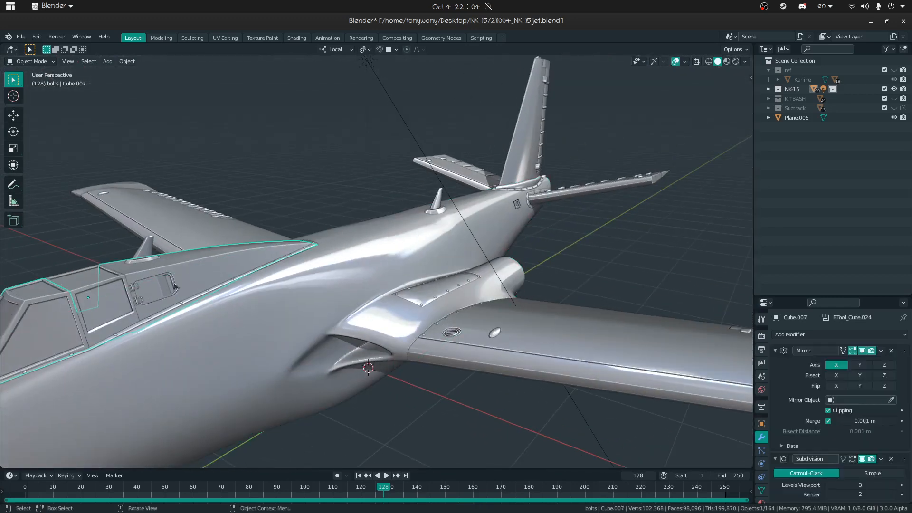
pyautogui.click(314, 279)
pyautogui.moveTo(314, 279); pyautogui.dragTo(554, 303, button='middle')
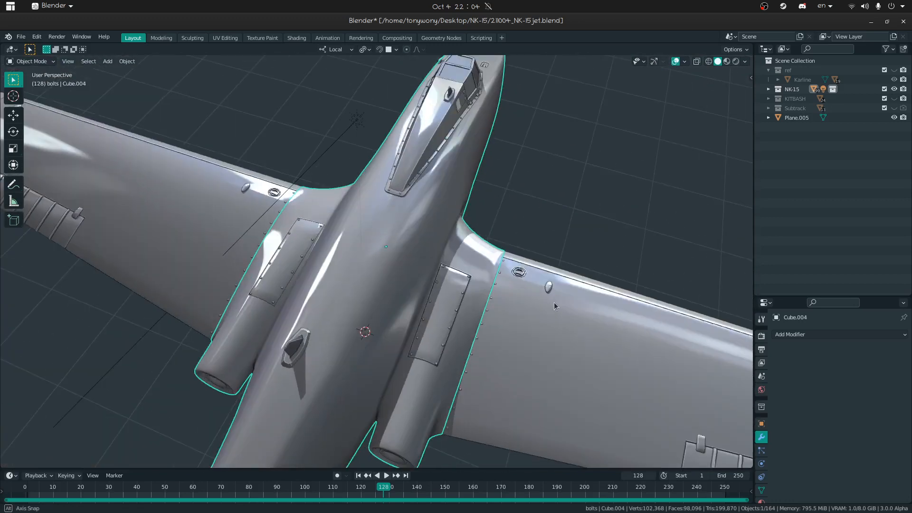
# Step: Select the access panel on top of an engine nacelle and expand the NK-15 collection in the outliner
pyautogui.click(291, 261)
pyautogui.click(311, 243)
pyautogui.click(309, 245)
pyautogui.click(310, 243)
pyautogui.click(312, 244)
pyautogui.click(312, 244)
pyautogui.click(311, 243)
pyautogui.click(769, 89)
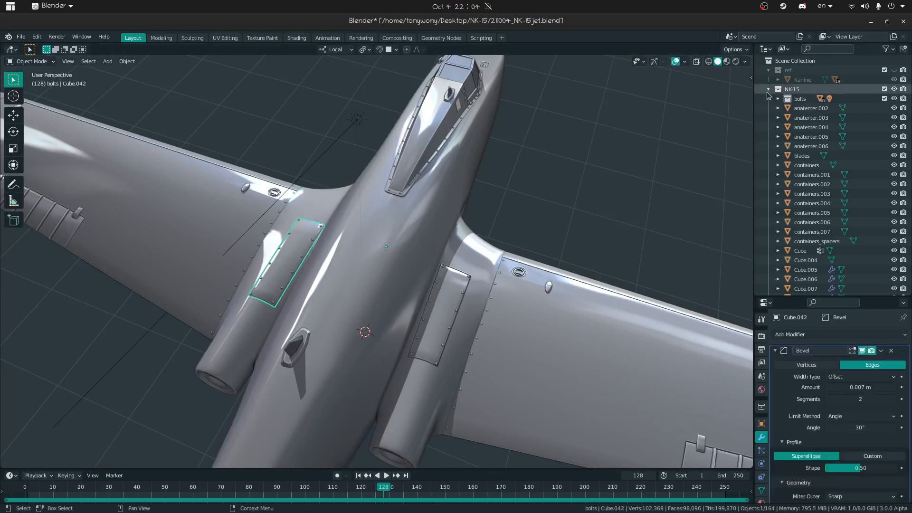
# Step: Examine the nacelle panel, the antenna on the fuselage spine and the whole jet from several angles
pyautogui.click(313, 243)
pyautogui.click(313, 242)
pyautogui.click(313, 241)
pyautogui.click(312, 241)
pyautogui.click(312, 240)
pyautogui.moveTo(312, 240); pyautogui.dragTo(308, 203, button='middle')
pyautogui.click(281, 257)
pyautogui.click(289, 257)
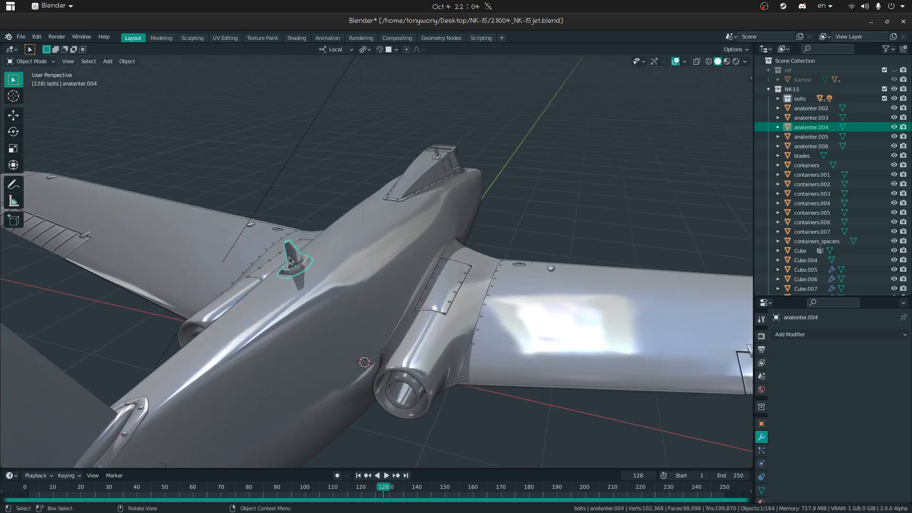
pyautogui.moveTo(301, 245); pyautogui.dragTo(371, 258, button='middle')
pyautogui.scroll(-6, 420, 238)
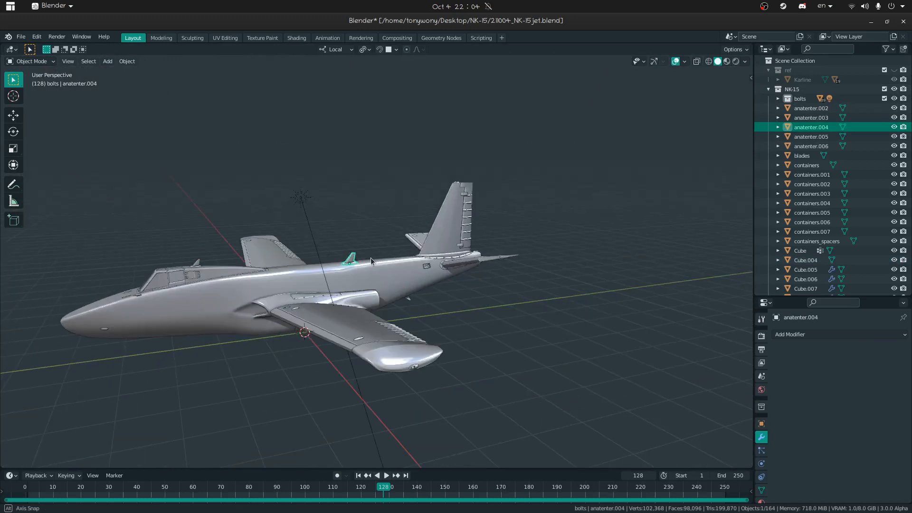
pyautogui.moveTo(371, 257); pyautogui.dragTo(387, 221, button='middle')
# Step: Switch to Firefox and browse the aircraft mass production image results for reference
pyautogui.click(131, 503)
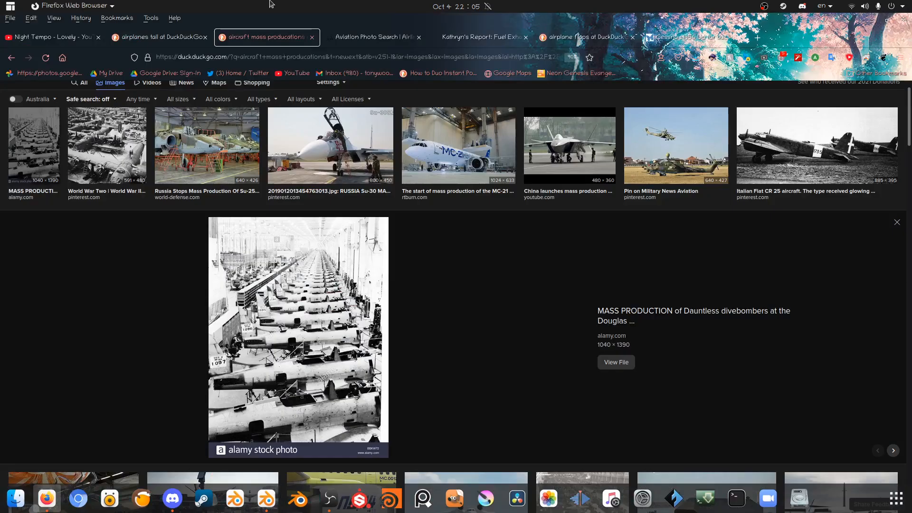
pyautogui.scroll(1, 224, 274)
pyautogui.click(207, 185)
pyautogui.scroll(-20, 237, 278)
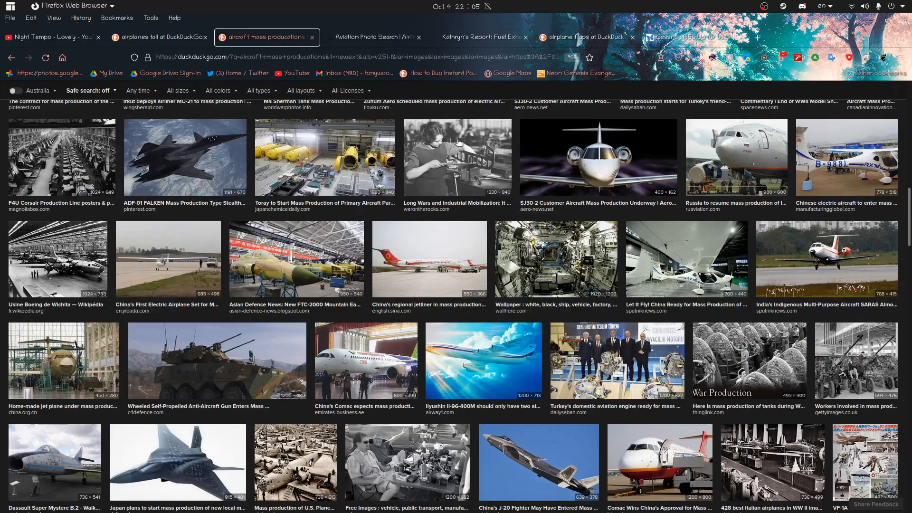
pyautogui.click(459, 142)
# Step: Search DuckDuckGo Images for "ww2 planes"
pyautogui.press('/')
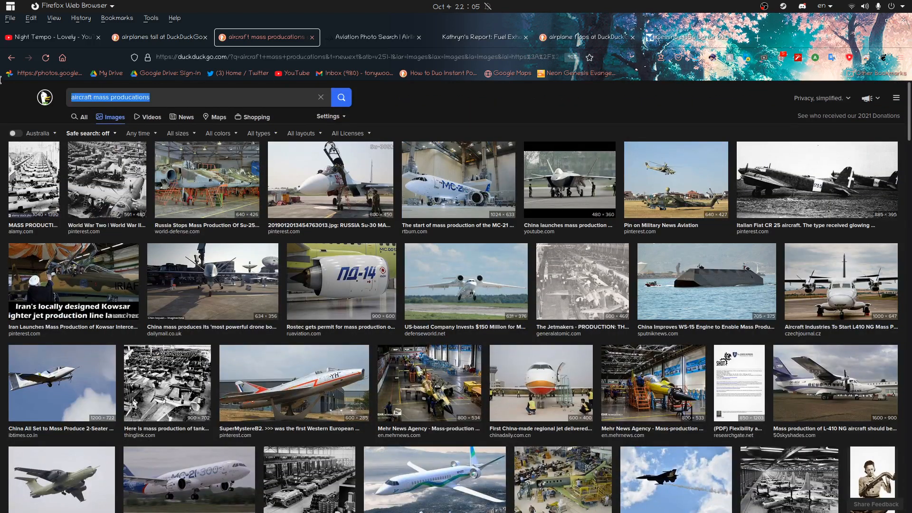
pyautogui.press('BackSpace')
pyautogui.write('ww2 plane')
pyautogui.press('Return')
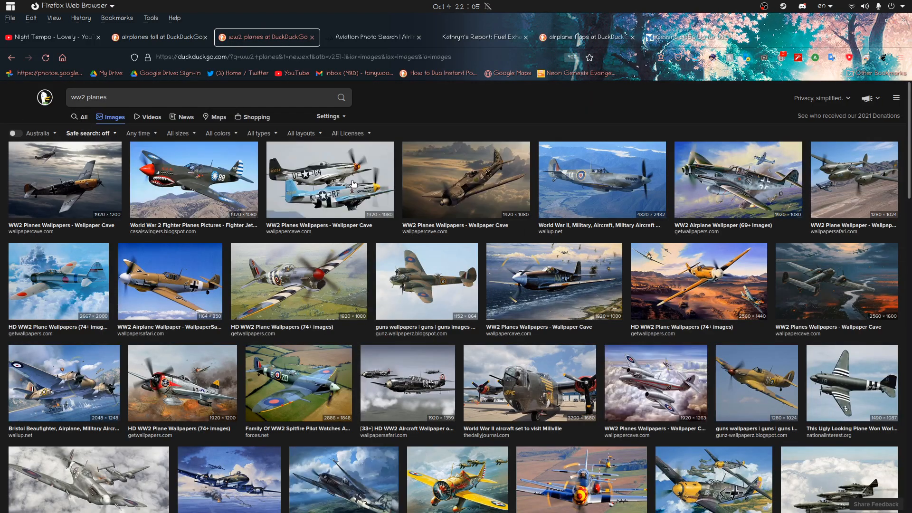
# Step: Preview the shark-mouthed fighter and the Millville bomber photos in the image results
pyautogui.click(266, 166)
pyautogui.click(164, 145)
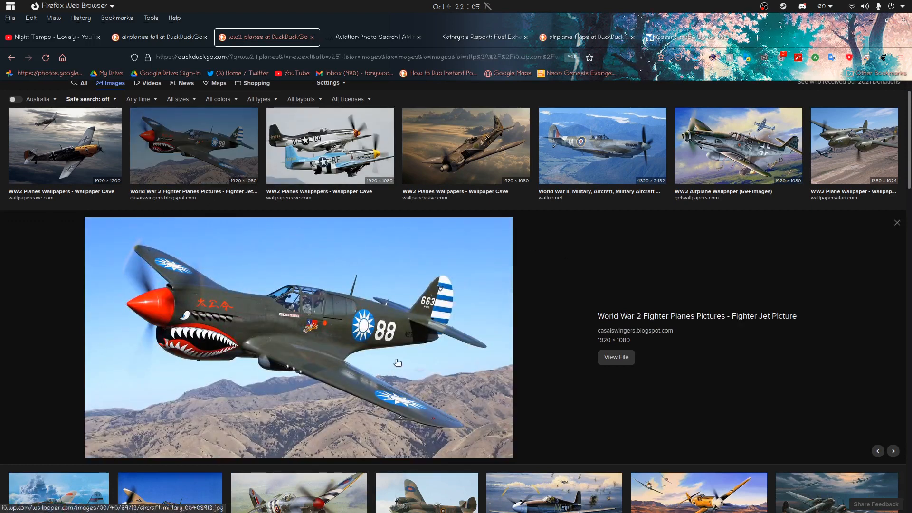
pyautogui.scroll(-8, 475, 277)
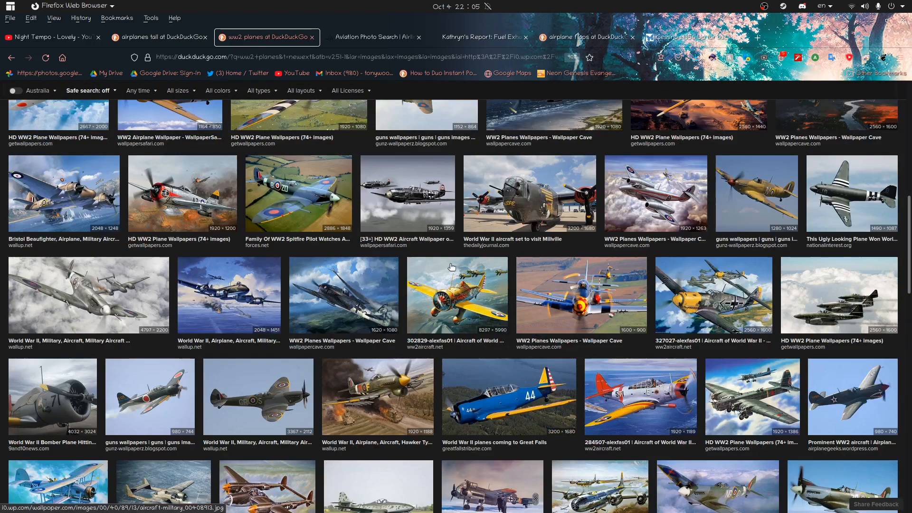
pyautogui.click(533, 204)
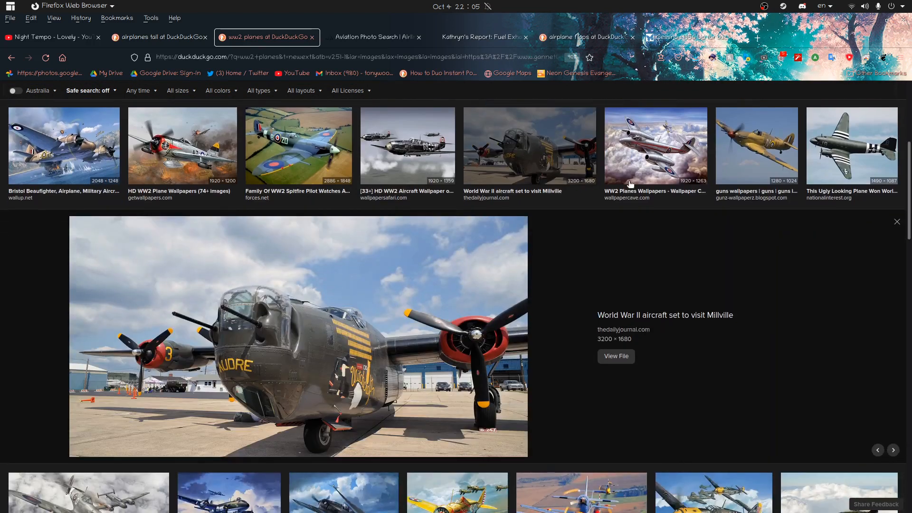
# Step: Open the Wallpaper Cave picture of the silver twin-engine jet in its own tab and study it enlarged
pyautogui.click(707, 146)
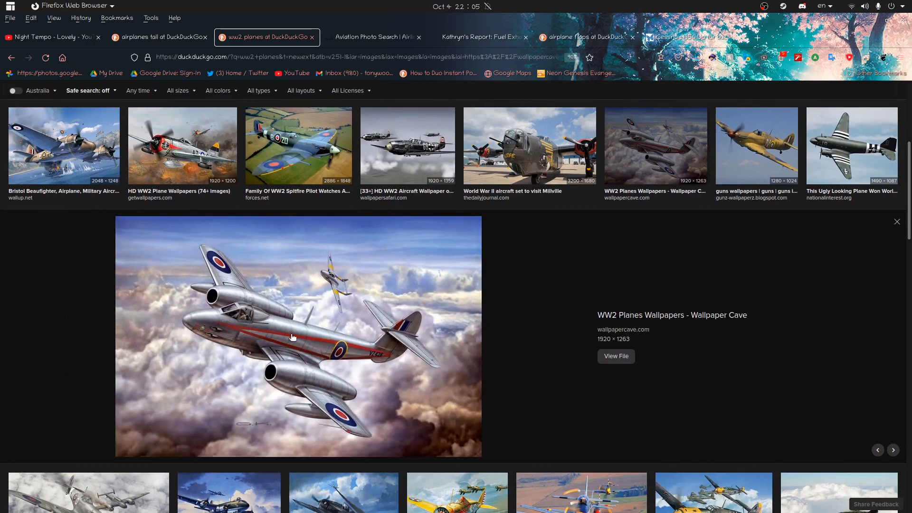
pyautogui.click(293, 337)
pyautogui.click(266, 36)
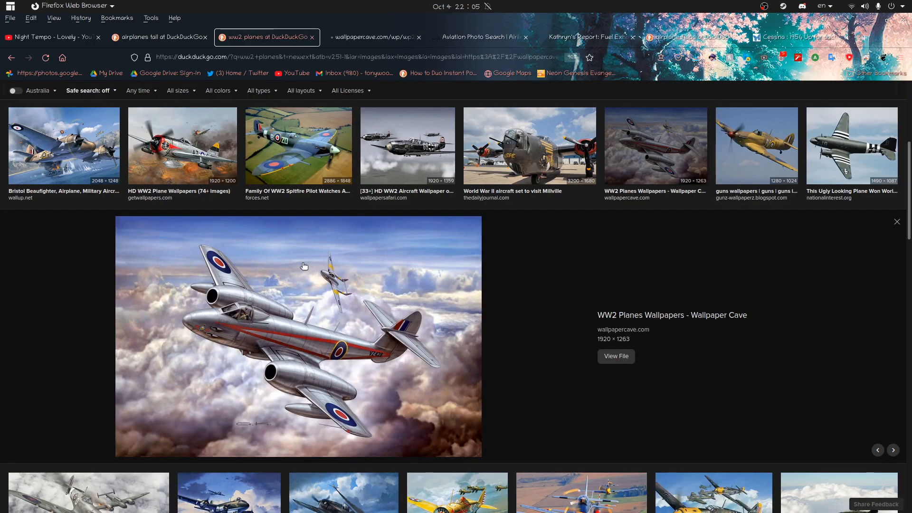
pyautogui.click(366, 36)
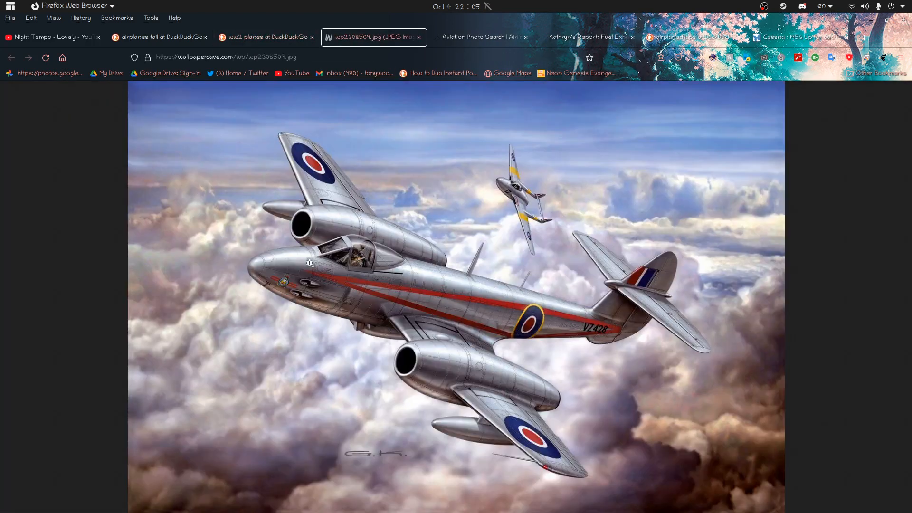
pyautogui.click(327, 291)
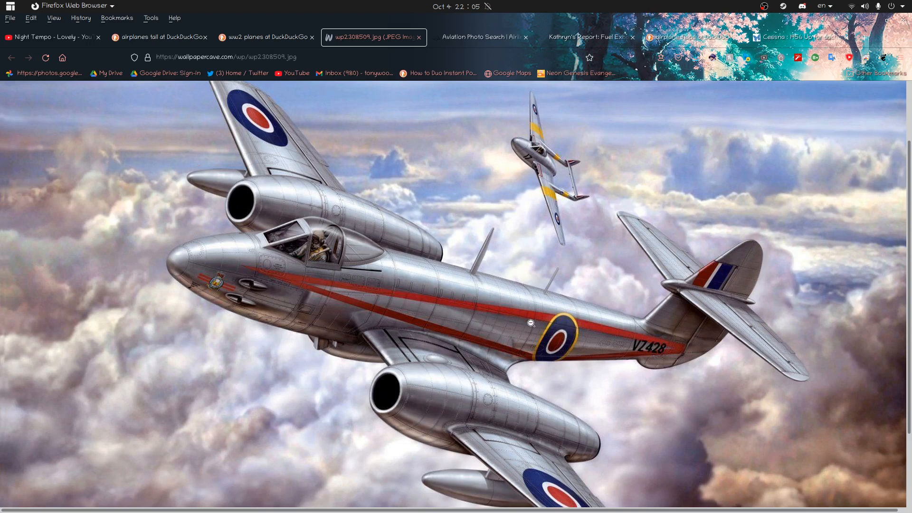
pyautogui.scroll(-2, 518, 333)
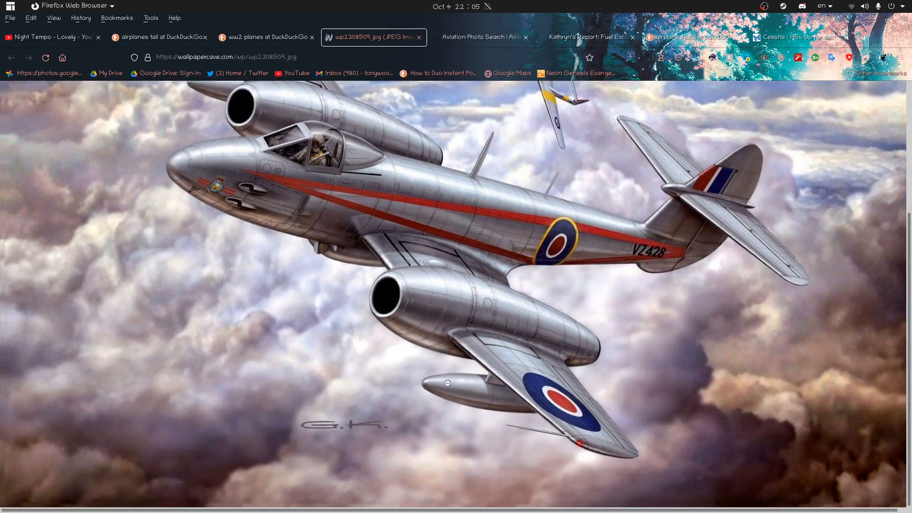
pyautogui.scroll(4, 448, 382)
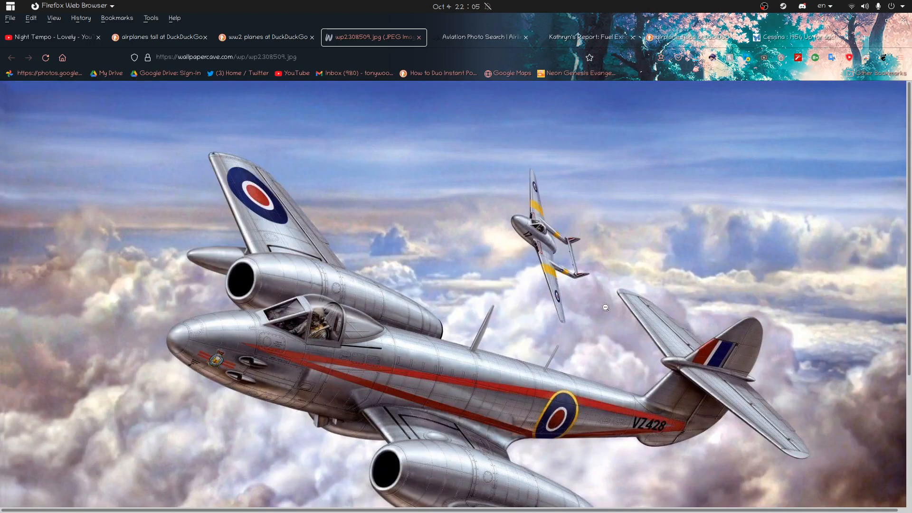
pyautogui.scroll(-2, 601, 327)
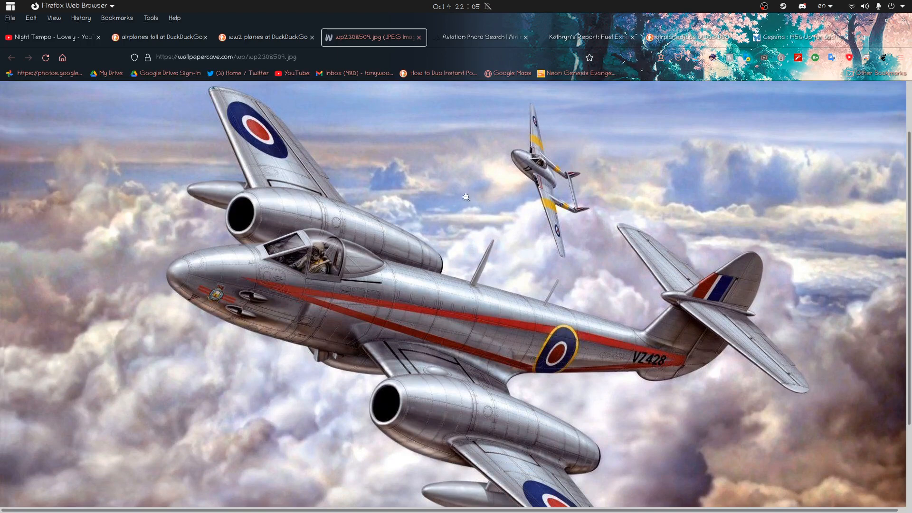
# Step: Switch back to Blender and inspect the jet's nose, wings and fuselage from several angles
pyautogui.press('super')
pyautogui.click(218, 275)
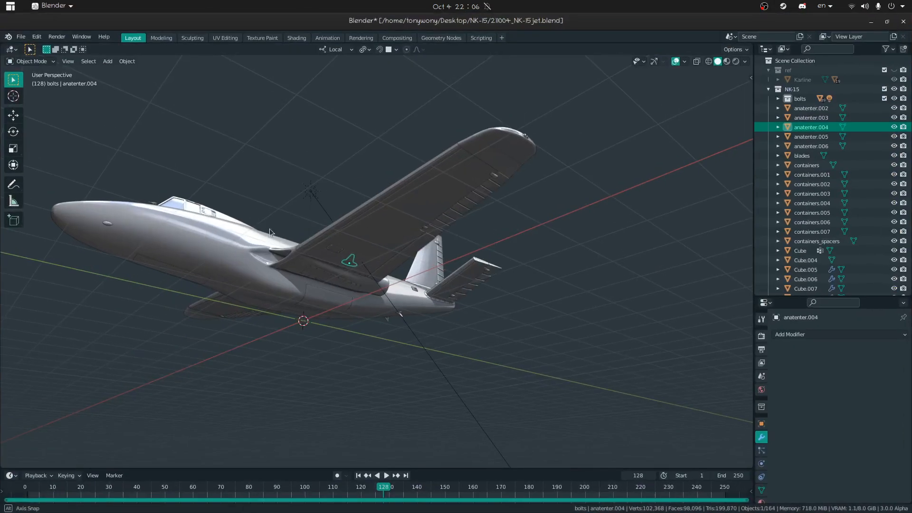
pyautogui.moveTo(339, 257); pyautogui.dragTo(312, 119, button='middle')
pyautogui.scroll(1, 339, 272)
pyautogui.scroll(3, 376, 259)
pyautogui.moveTo(377, 259); pyautogui.dragTo(442, 285, button='middle')
pyautogui.keyDown('shift'); pyautogui.moveTo(446, 213); pyautogui.dragTo(316, 156, button='middle'); pyautogui.keyUp('shift')
pyautogui.moveTo(316, 219); pyautogui.dragTo(281, 229, button='middle')
# Step: Isolate the fuselage by hiding all other objects, check it alone and unhide everything again
pyautogui.click(335, 243)
pyautogui.keyDown('shift'); pyautogui.moveTo(281, 229); pyautogui.dragTo(338, 230, button='middle'); pyautogui.keyUp('shift')
pyautogui.scroll(-2, 378, 265)
pyautogui.hotkey('shift', 'h')
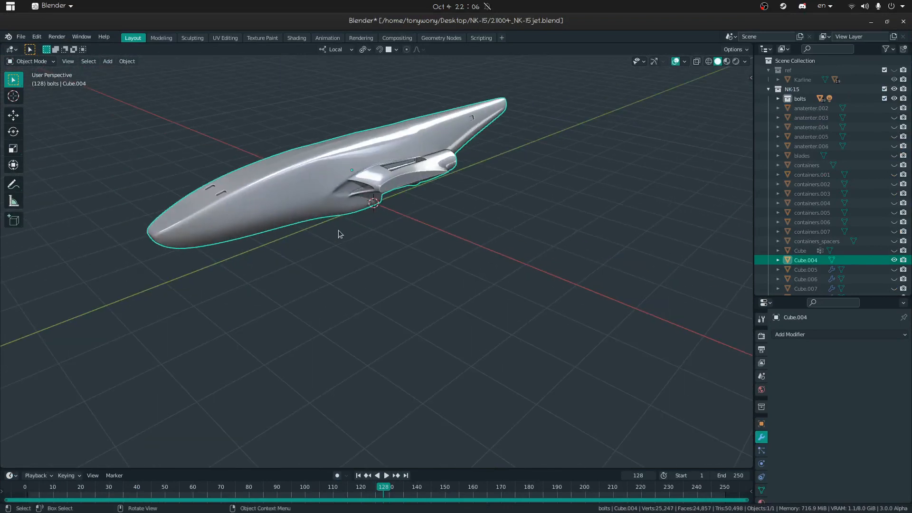
pyautogui.hotkey('alt', 'h')
# Step: Try applying the canopy frame's Boolean, Subdivision and Mirror modifiers in that order, then join the frame to the fuselage
pyautogui.click(294, 152)
pyautogui.keyDown('shift'); pyautogui.moveTo(293, 155); pyautogui.dragTo(408, 264, button='middle'); pyautogui.keyUp('shift')
pyautogui.scroll(3, 418, 269)
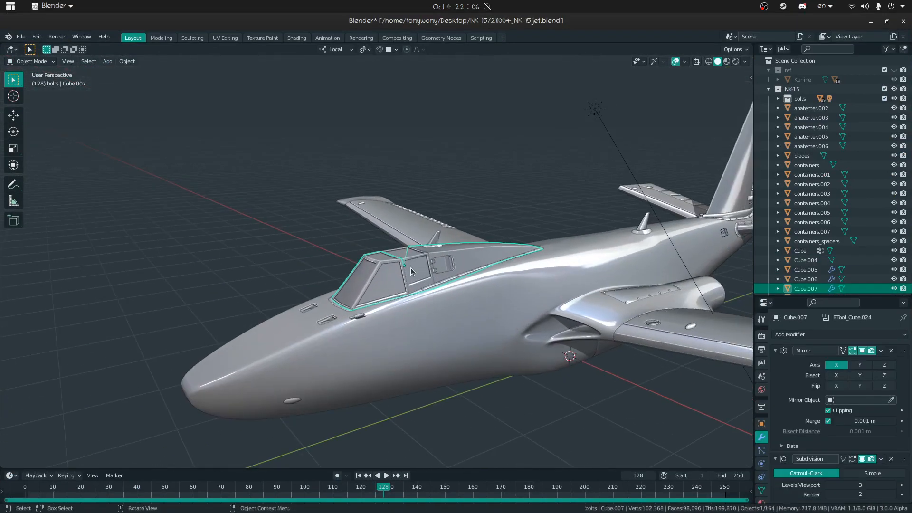
pyautogui.scroll(-5, 822, 409)
pyautogui.scroll(-1, 806, 452)
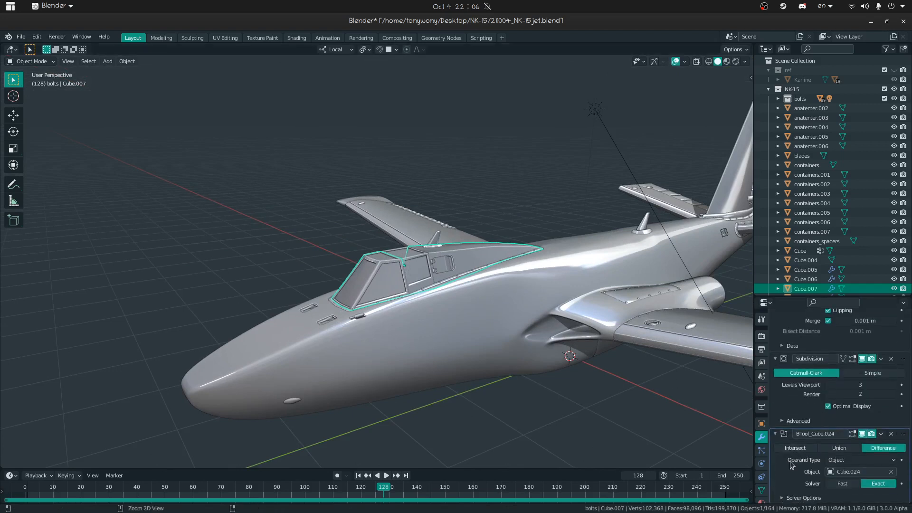
pyautogui.hotkey('ctrl', 'a')
pyautogui.hotkey('ctrl', 'a')
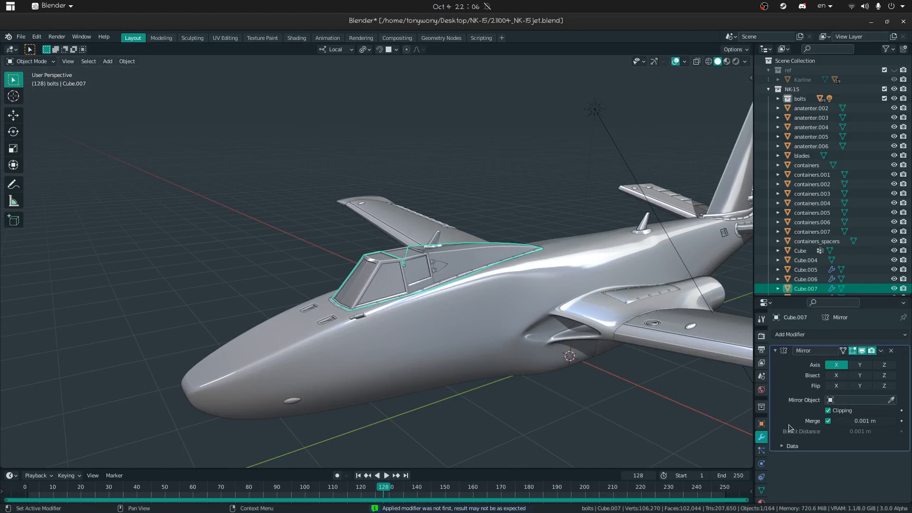
pyautogui.hotkey('ctrl', 'a')
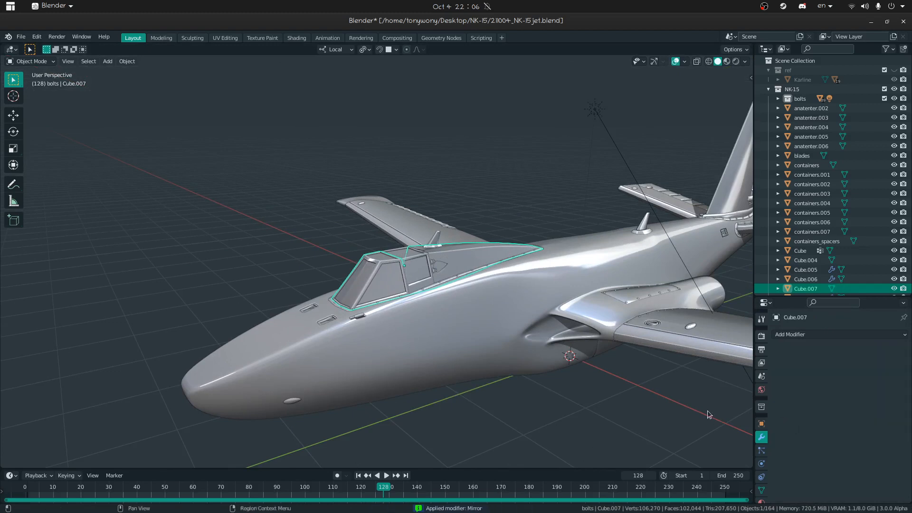
pyautogui.keyDown('shift'); pyautogui.click(461, 314); pyautogui.keyUp('shift')
pyautogui.hotkey('ctrl', 'j')
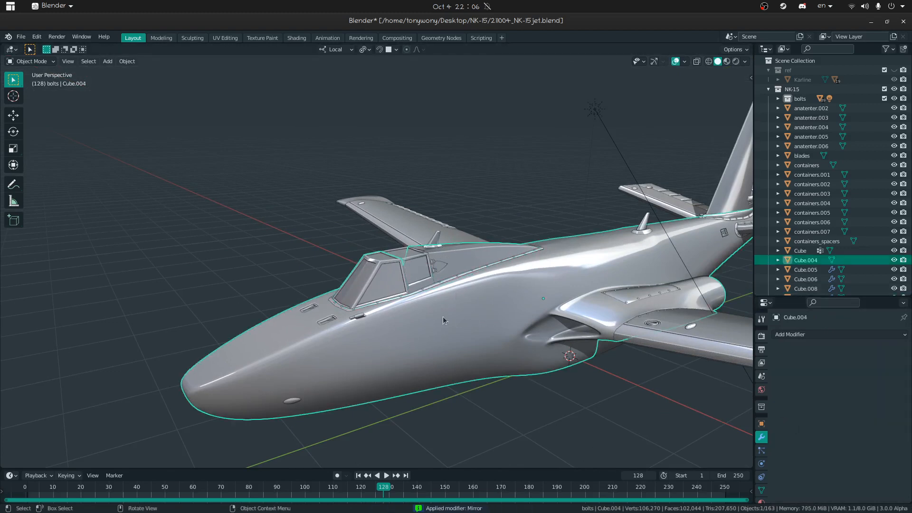
# Step: Undo the canopy frame's join to the fuselage and its applied modifiers
pyautogui.click(422, 260)
pyautogui.moveTo(421, 298); pyautogui.dragTo(414, 346, button='middle')
pyautogui.click(414, 346)
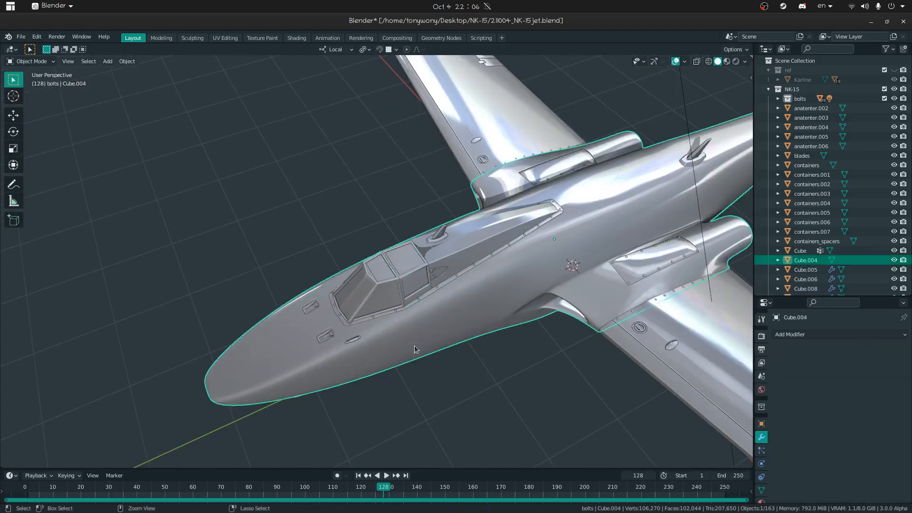
pyautogui.click(414, 346)
pyautogui.hotkey('ctrl', '3')
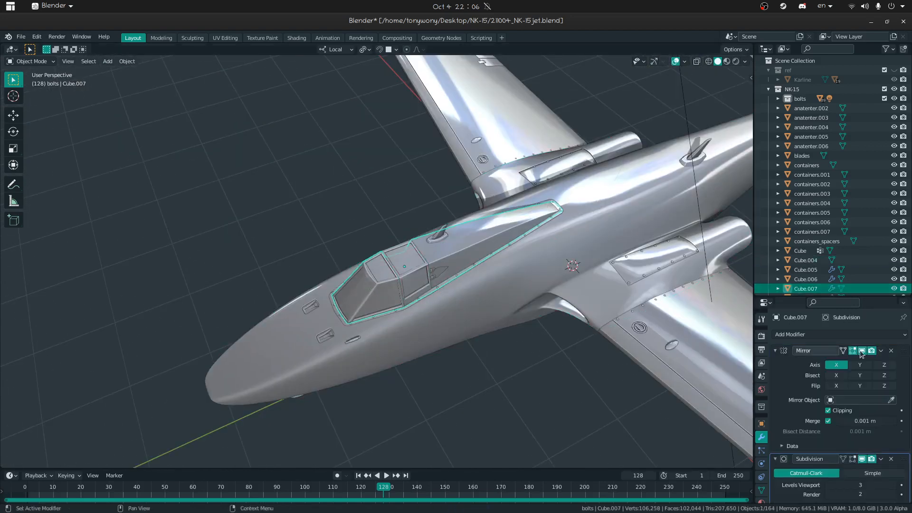
pyautogui.hotkey('ctrl', 'z')
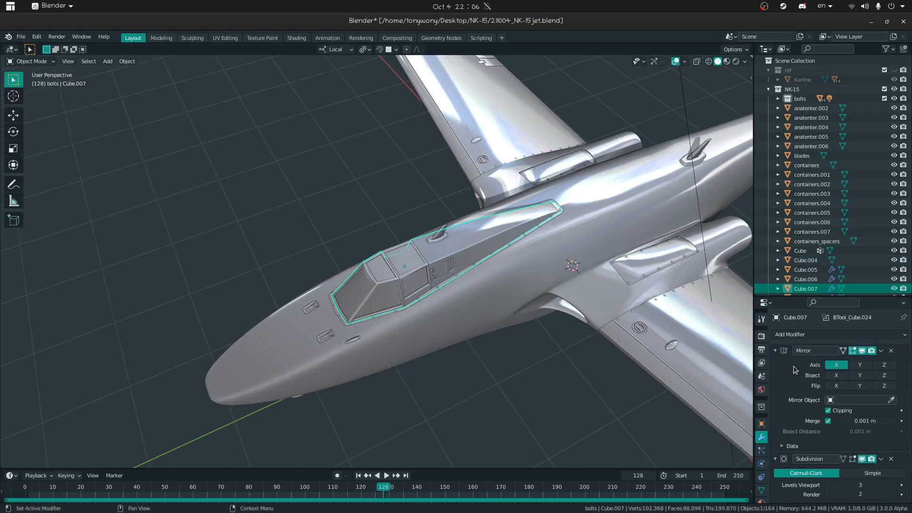
# Step: Apply the canopy frame's Mirror, Subdivision and BTool_Cube.024 modifiers in stack order
pyautogui.hotkey('ctrl', 'a')
pyautogui.hotkey('ctrl', 'a')
pyautogui.hotkey('ctrl', 'a')
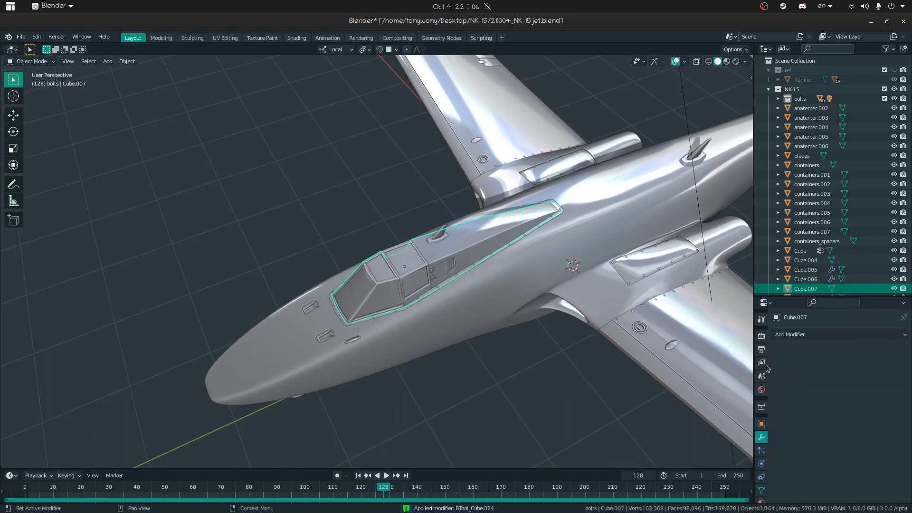
# Step: Apply the Mirror, Subdivision and Solidify modifiers to the middle canopy section
pyautogui.click(402, 263)
pyautogui.click(402, 263)
pyautogui.hotkey('ctrl', 'a')
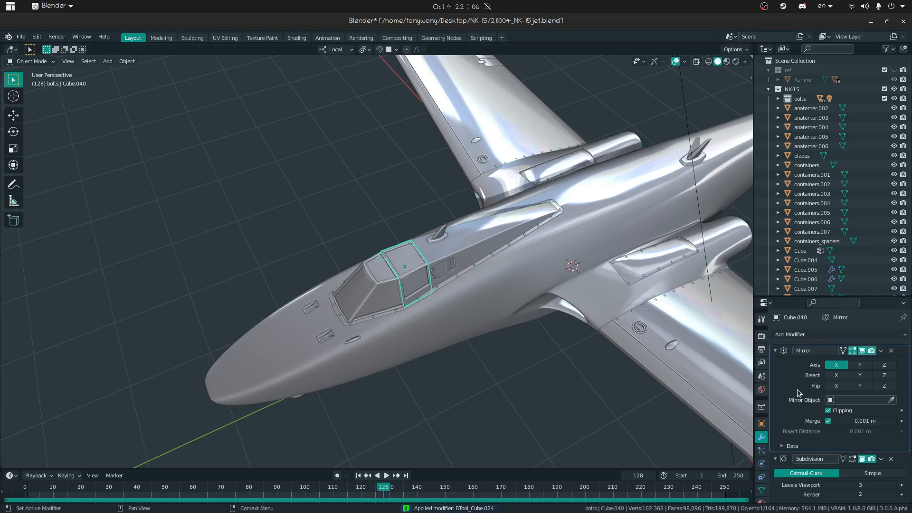
pyautogui.hotkey('ctrl', 'a')
pyautogui.hotkey('ctrl', 'a')
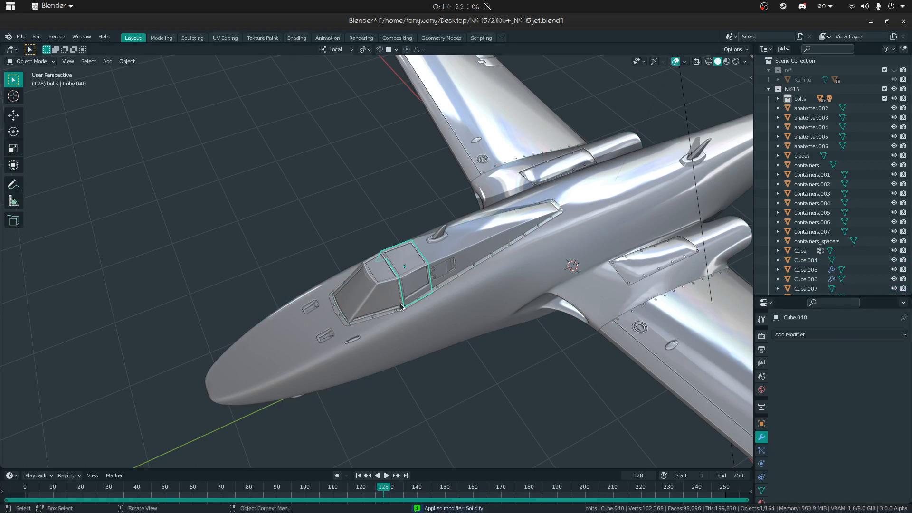
# Step: Join the middle canopy section and the canopy frame to the fuselage
pyautogui.keyDown('shift'); pyautogui.click(397, 290); pyautogui.keyUp('shift')
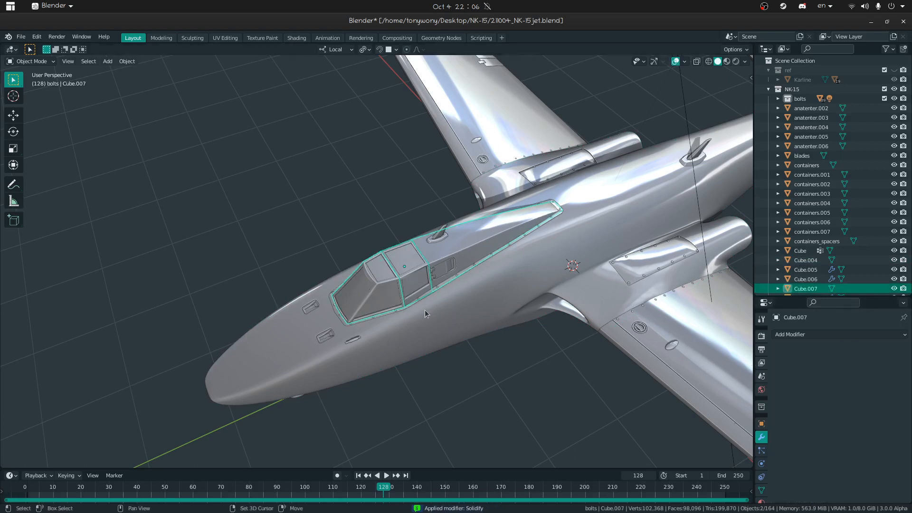
pyautogui.keyDown('shift'); pyautogui.click(424, 308); pyautogui.keyUp('shift')
pyautogui.hotkey('ctrl', 'j')
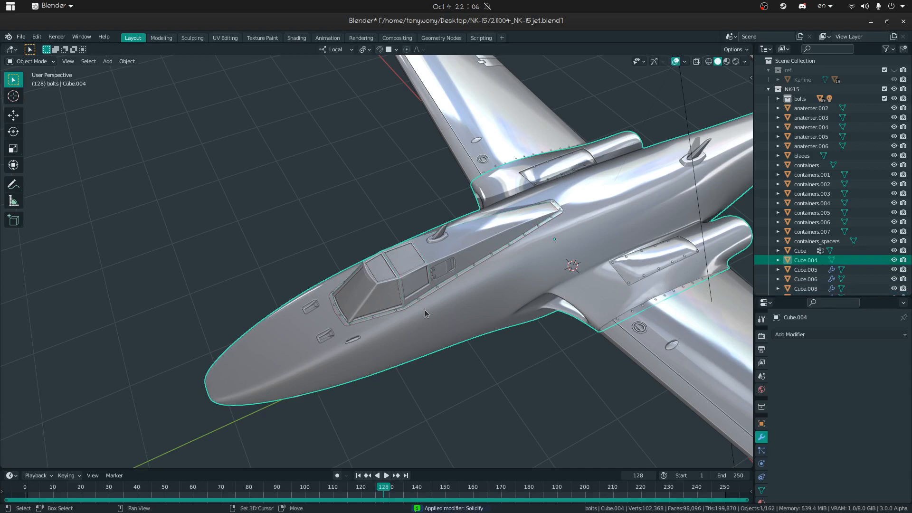
# Step: Isolate the joined fuselage, examine it from the side and front, and unhide all other objects
pyautogui.hotkey('shift', 'h')
pyautogui.click(447, 388)
pyautogui.moveTo(446, 389); pyautogui.dragTo(417, 327, button='middle')
pyautogui.hotkey('shift', '`')
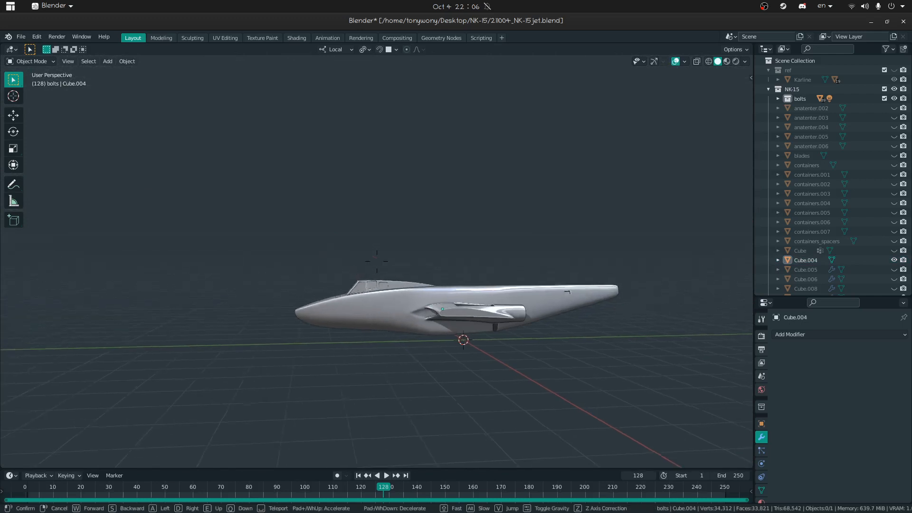
pyautogui.press('w')
pyautogui.press('Escape')
pyautogui.moveTo(372, 258); pyautogui.dragTo(322, 167, button='middle')
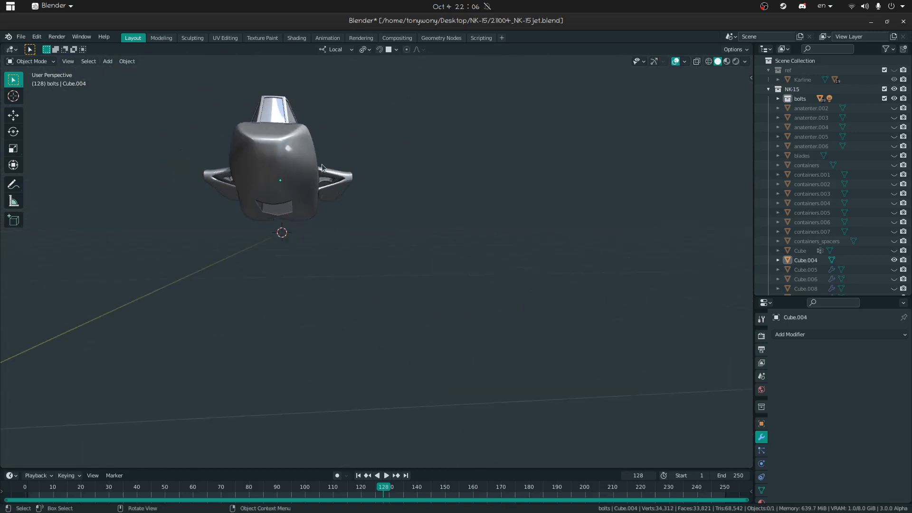
pyautogui.hotkey('alt', 'h')
# Step: Apply the Mirror and Bevel modifiers to the paired panels on the underside of the rear fuselage
pyautogui.click(319, 186)
pyautogui.moveTo(315, 214); pyautogui.dragTo(303, 171, button='middle')
pyautogui.click(300, 196)
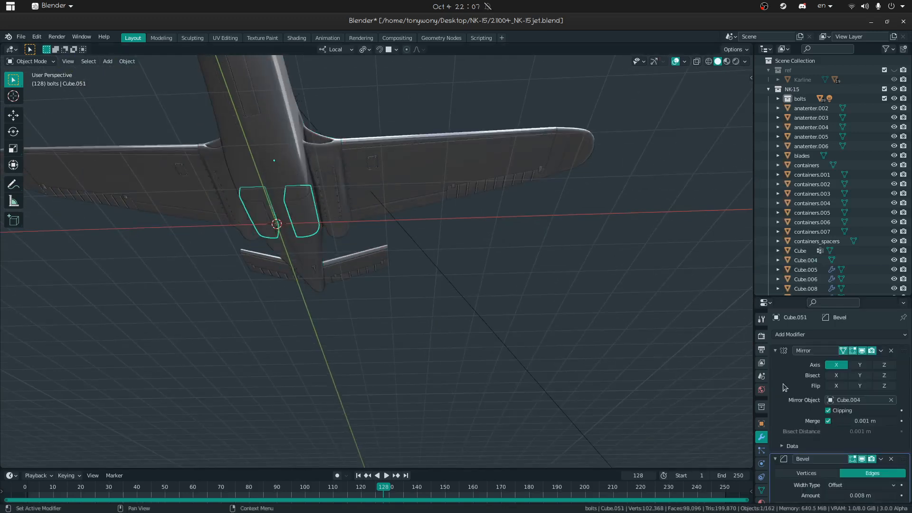
pyautogui.hotkey('ctrl', 'a')
pyautogui.hotkey('ctrl', 'a')
# Step: Apply the Bevel modifier to one engine nacelle's upper panel and select the matching panel on the other nacelle
pyautogui.moveTo(659, 364); pyautogui.dragTo(376, 261, button='middle')
pyautogui.click(470, 260)
pyautogui.moveTo(466, 255); pyautogui.dragTo(440, 346, button='middle')
pyautogui.click(454, 322)
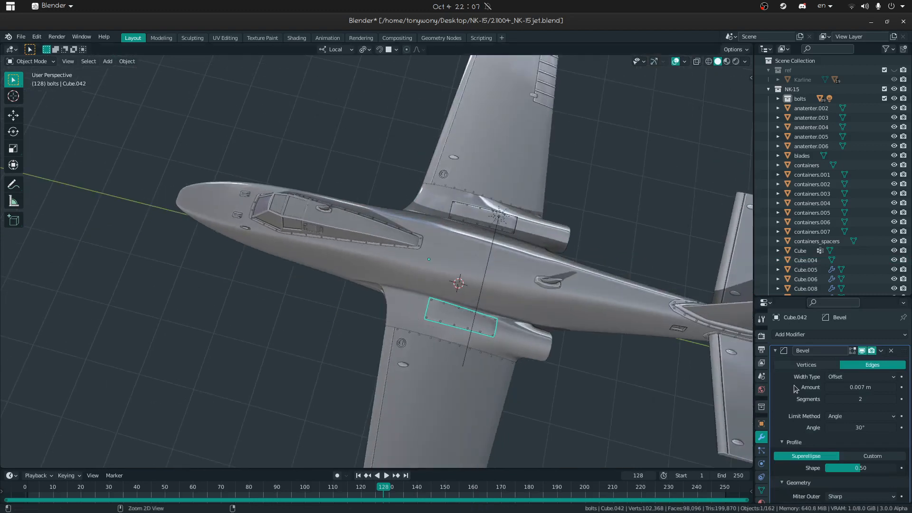
pyautogui.hotkey('ctrl', 'a')
pyautogui.click(477, 215)
pyautogui.moveTo(478, 215); pyautogui.dragTo(538, 265, button='middle')
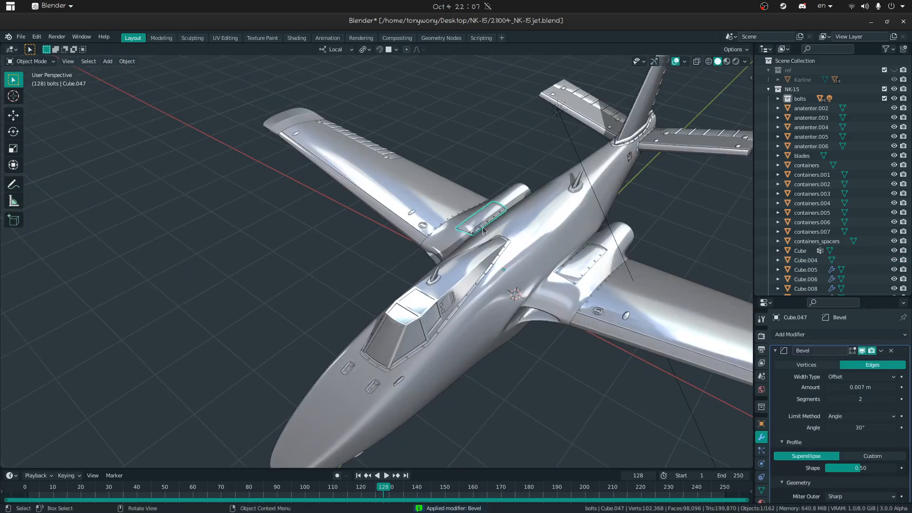
# Step: Select the fuselage, check it around the engine nacelles and save the file
pyautogui.click(445, 300)
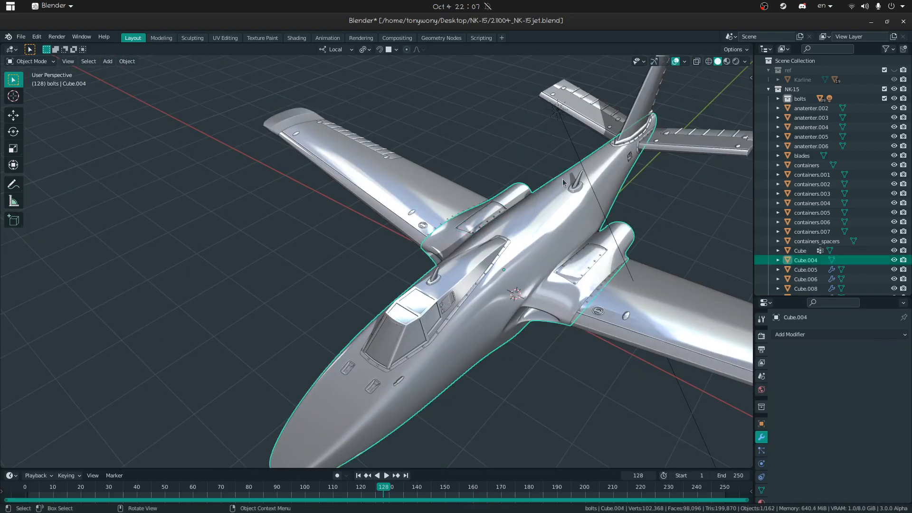
pyautogui.moveTo(617, 155); pyautogui.dragTo(517, 211, button='middle')
pyautogui.click(526, 255)
pyautogui.moveTo(526, 254); pyautogui.dragTo(510, 264, button='middle')
pyautogui.click(510, 264)
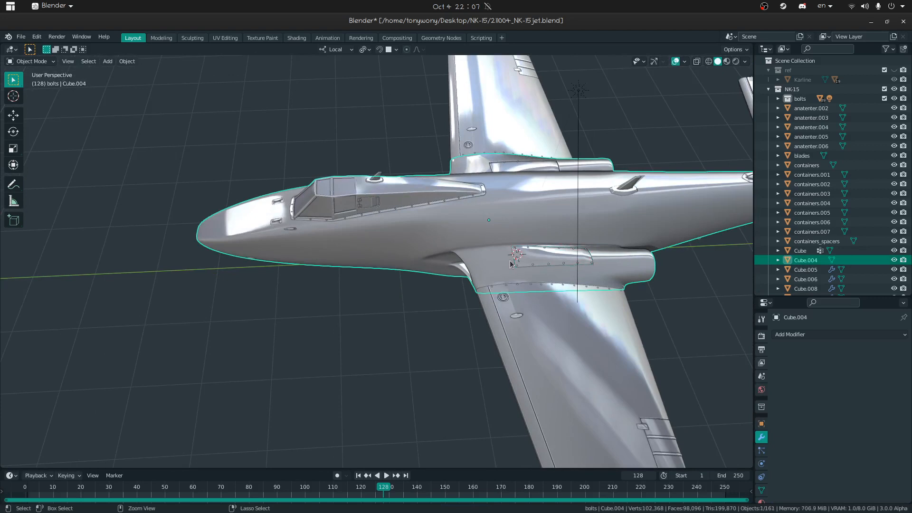
pyautogui.hotkey('ctrl', 's')
# Step: Move the pair of nose vents ahead of the windshield along their local Z axis
pyautogui.moveTo(449, 256); pyautogui.dragTo(429, 211, button='middle')
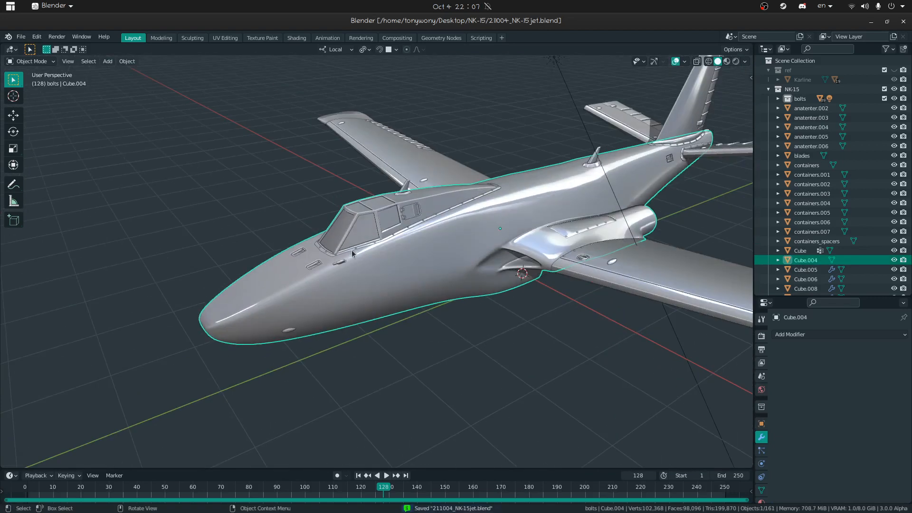
pyautogui.click(347, 250)
pyautogui.moveTo(326, 257); pyautogui.dragTo(367, 271, button='middle')
pyautogui.scroll(8, 367, 272)
pyautogui.click(371, 250)
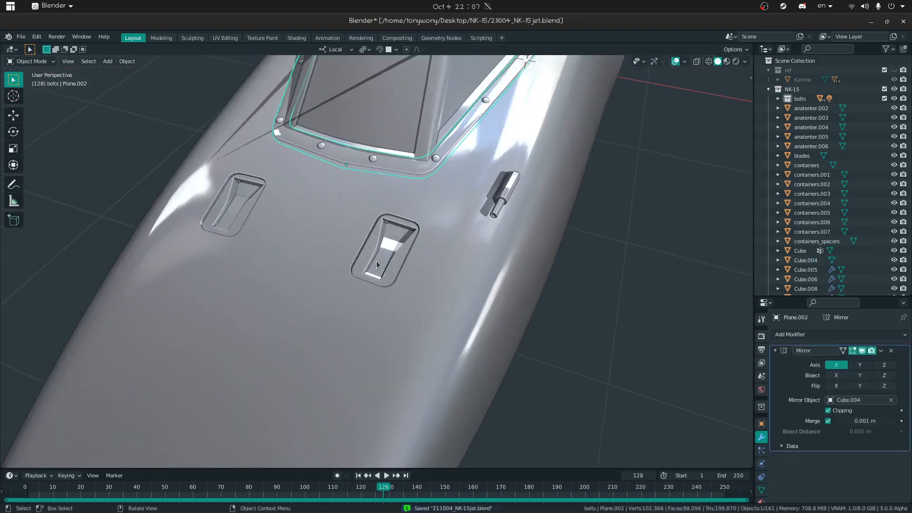
pyautogui.keyDown('shift'); pyautogui.click(309, 288); pyautogui.keyUp('shift')
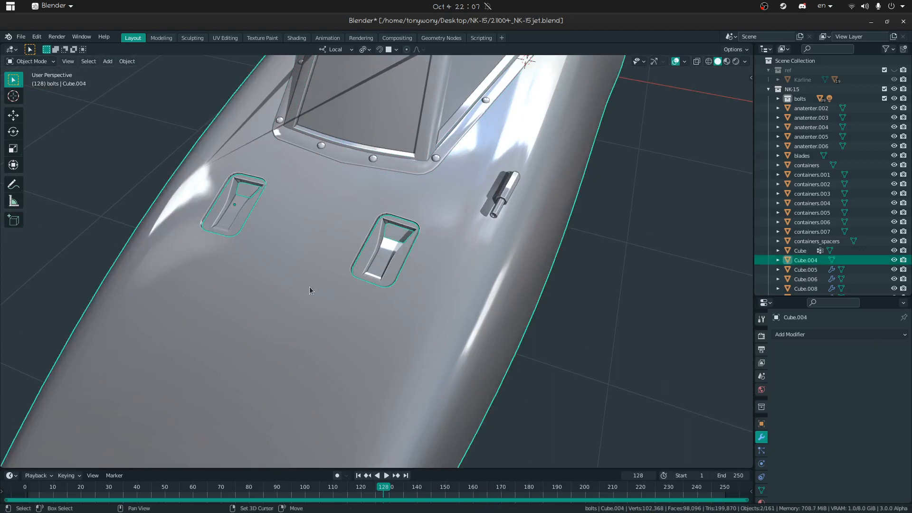
pyautogui.click(387, 279)
pyautogui.click(388, 267)
pyautogui.click(387, 267)
pyautogui.moveTo(385, 251); pyautogui.dragTo(398, 226, button='middle')
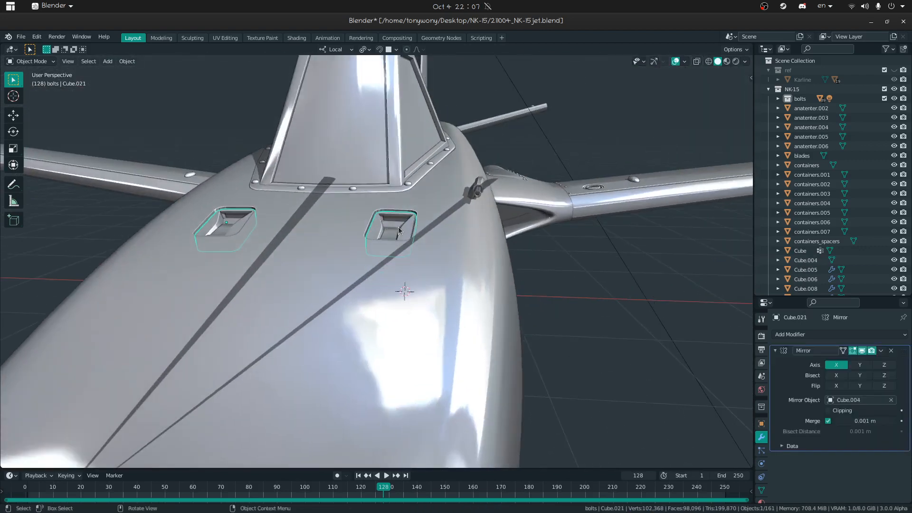
pyautogui.press('g')
pyautogui.press('z')
pyautogui.click(398, 232)
# Step: Examine up close how the nose vent sits in its fuselage recess
pyautogui.moveTo(398, 233)
pyautogui.mouseDown(button='middle')
pyautogui.moveTo(401, 283)
pyautogui.moveTo(381, 240)
pyautogui.mouseUp(button='middle')
pyautogui.hotkey('shift', '`')
pyautogui.press('w')
pyautogui.press('s')
pyautogui.press('w')
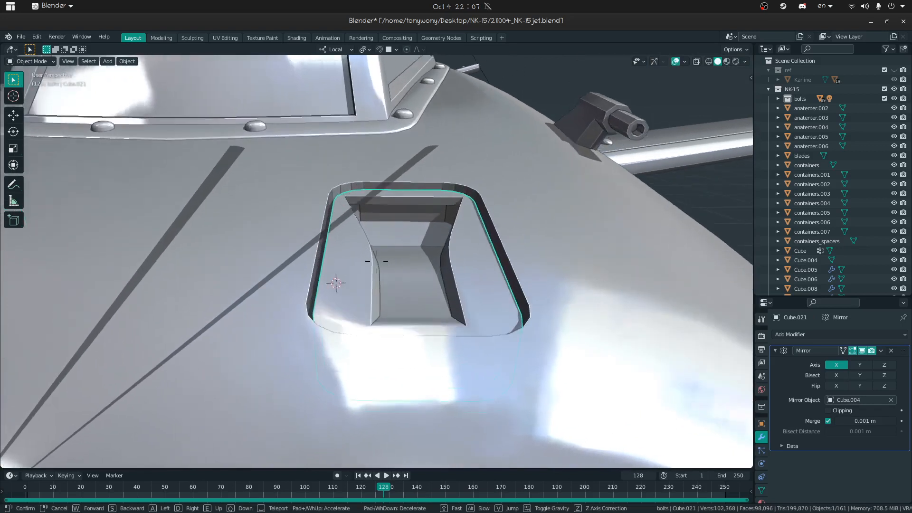
pyautogui.press('s')
pyautogui.click(402, 290)
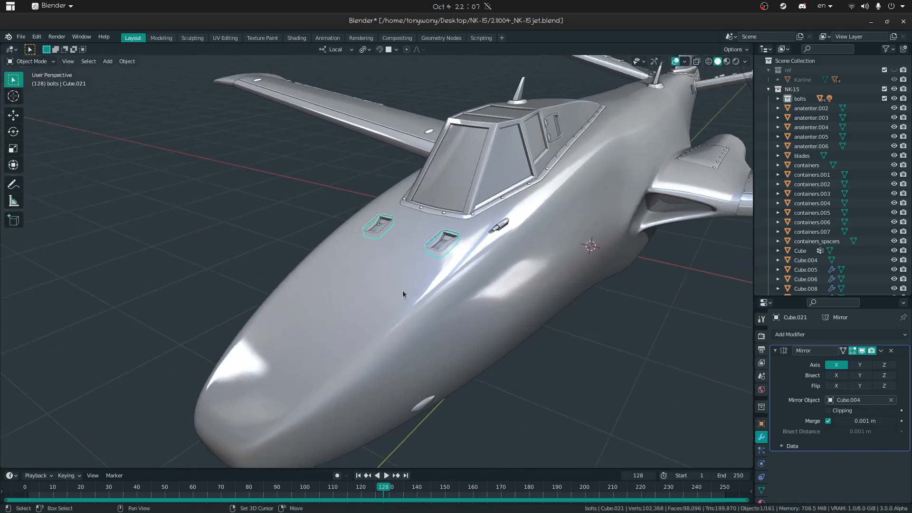
# Step: Apply the nose vents' Mirror modifier, join them to the fuselage and clear the selection
pyautogui.keyDown('shift'); pyautogui.click(403, 290); pyautogui.keyUp('shift')
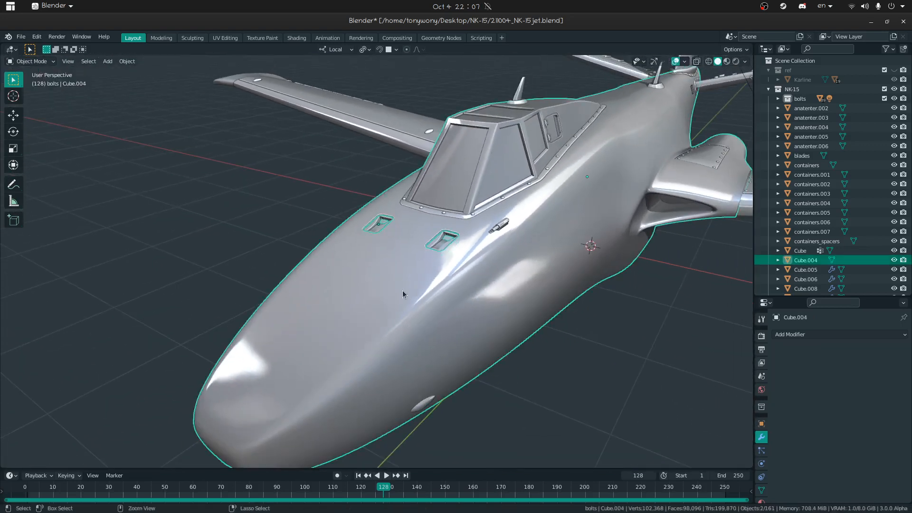
pyautogui.keyDown('shift'); pyautogui.click(387, 225); pyautogui.keyUp('shift')
pyautogui.hotkey('ctrl', 'a')
pyautogui.keyDown('shift'); pyautogui.click(432, 337); pyautogui.keyUp('shift')
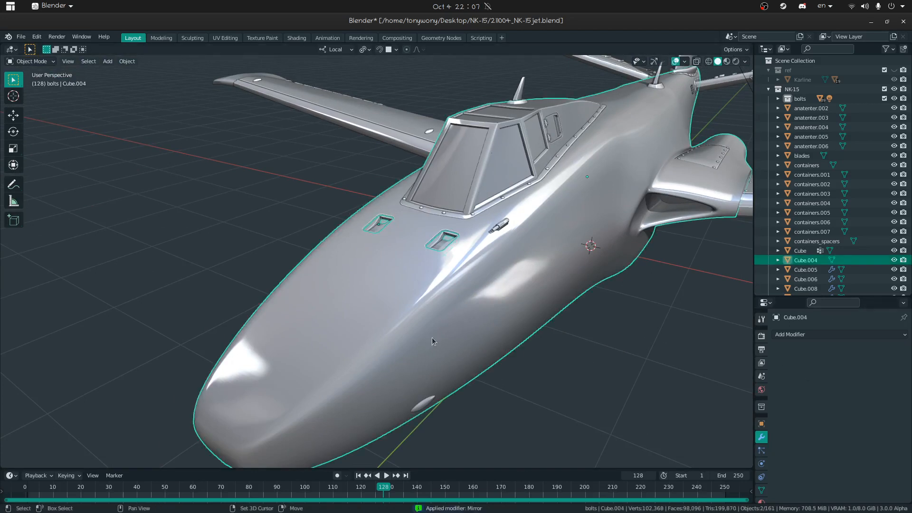
pyautogui.hotkey('alt', 'a')
# Step: Try moving the small probe beside the windshield along its local Z axis
pyautogui.hotkey('shift', '`')
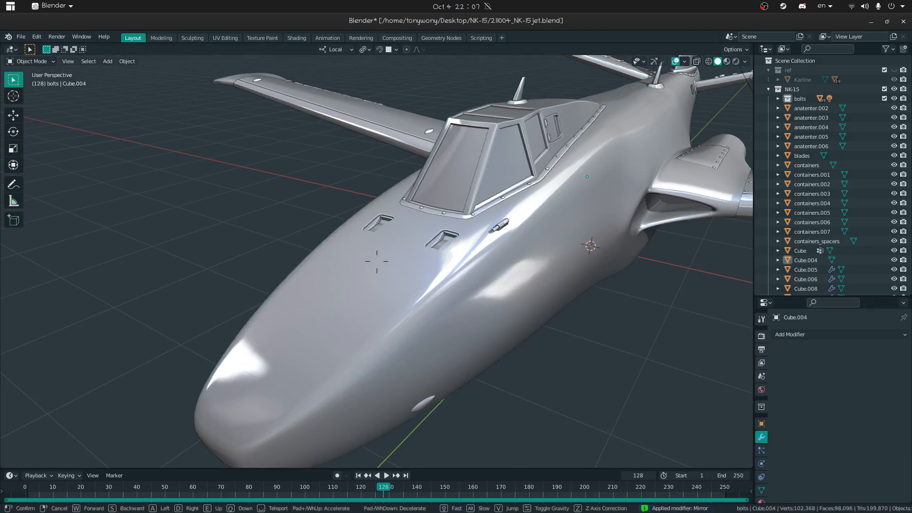
pyautogui.press('w')
pyautogui.click(376, 261)
pyautogui.click(434, 181)
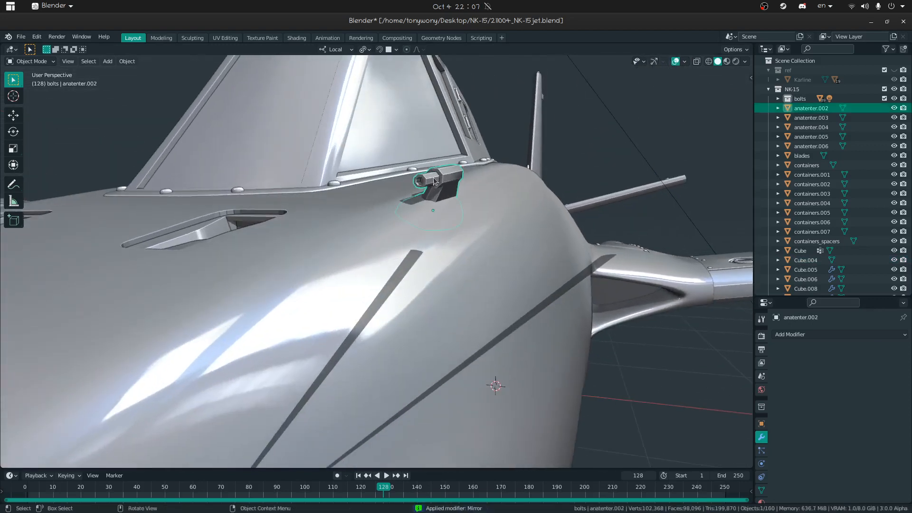
pyautogui.press('g')
pyautogui.press('z')
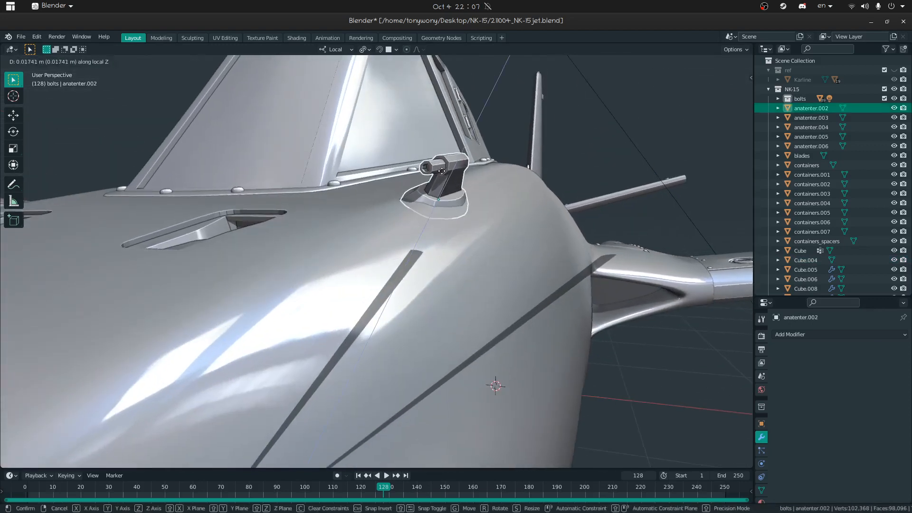
pyautogui.click(452, 177)
# Step: Delete the small probe beside the windshield
pyautogui.moveTo(452, 177); pyautogui.dragTo(438, 253, button='middle')
pyautogui.click(438, 332)
pyautogui.click(391, 244)
pyautogui.click(386, 239)
pyautogui.press('x')
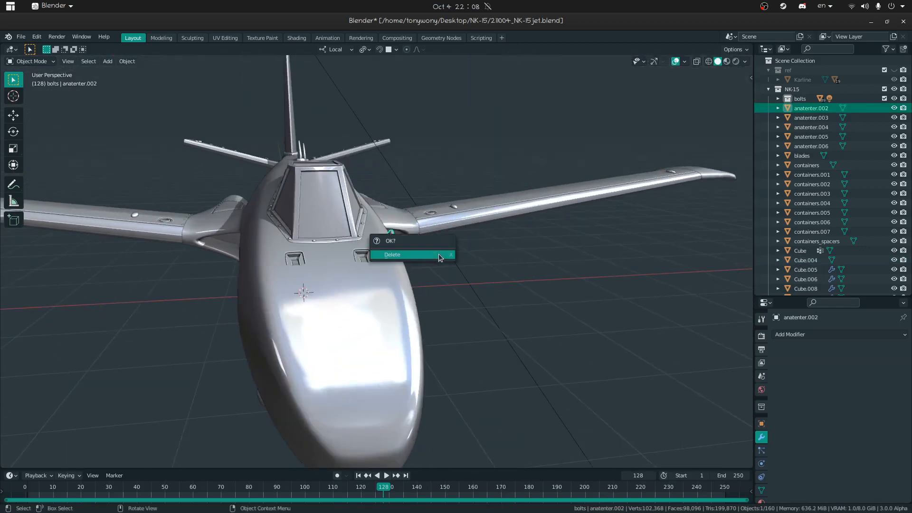
pyautogui.click(438, 254)
# Step: Apply the Mirror modifier on the small rear fuselage vents ahead of the tailplane and join them to the fuselage
pyautogui.moveTo(459, 376); pyautogui.dragTo(613, 391, button='middle')
pyautogui.moveTo(532, 237); pyautogui.dragTo(323, 333, button='middle')
pyautogui.click(323, 333)
pyautogui.moveTo(221, 373); pyautogui.dragTo(488, 321, button='middle')
pyautogui.click(488, 322)
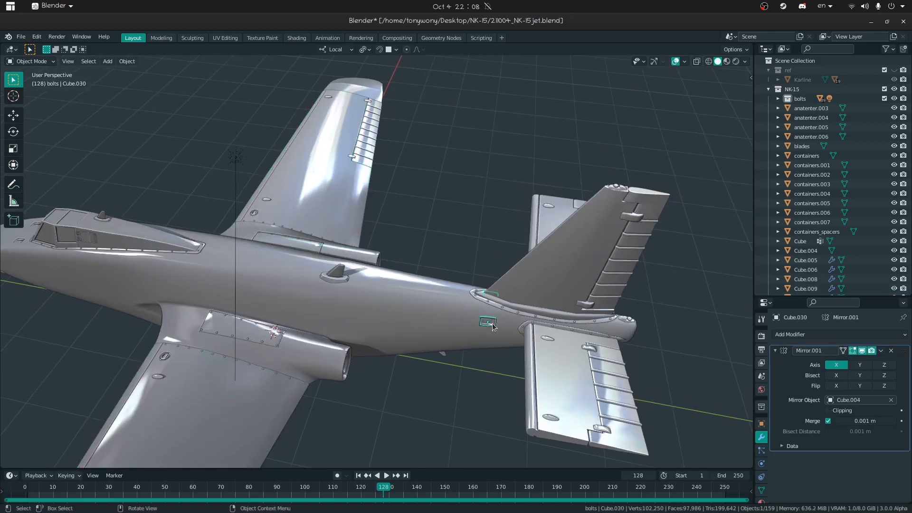
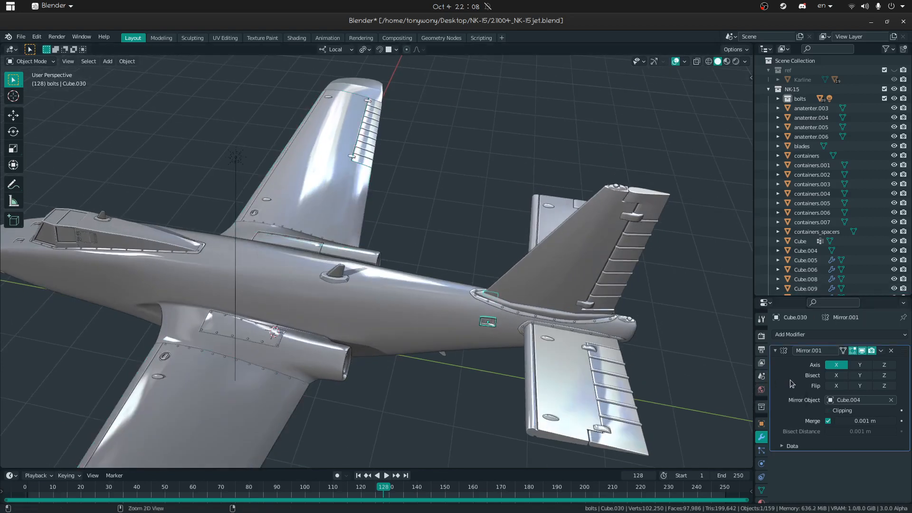
pyautogui.click(761, 492)
pyautogui.click(761, 437)
pyautogui.hotkey('ctrl', 'a')
pyautogui.keyDown('shift'); pyautogui.click(439, 330); pyautogui.keyUp('shift')
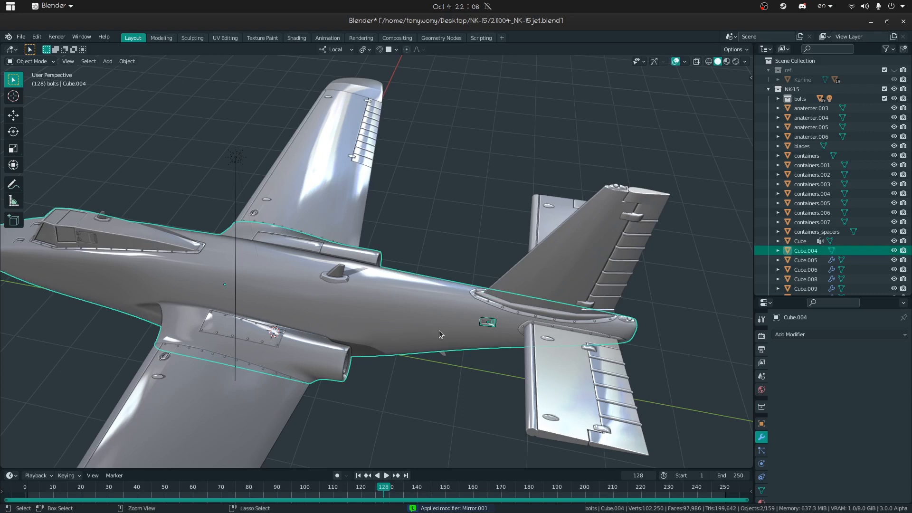
pyautogui.hotkey('ctrl', 'j')
# Step: Delete the small separate object remaining at the rear fuselage vent
pyautogui.click(488, 322)
pyautogui.press('x')
pyautogui.click(485, 316)
pyautogui.moveTo(485, 316); pyautogui.dragTo(534, 296, button='middle')
pyautogui.hotkey('shift', '`')
pyautogui.press('w')
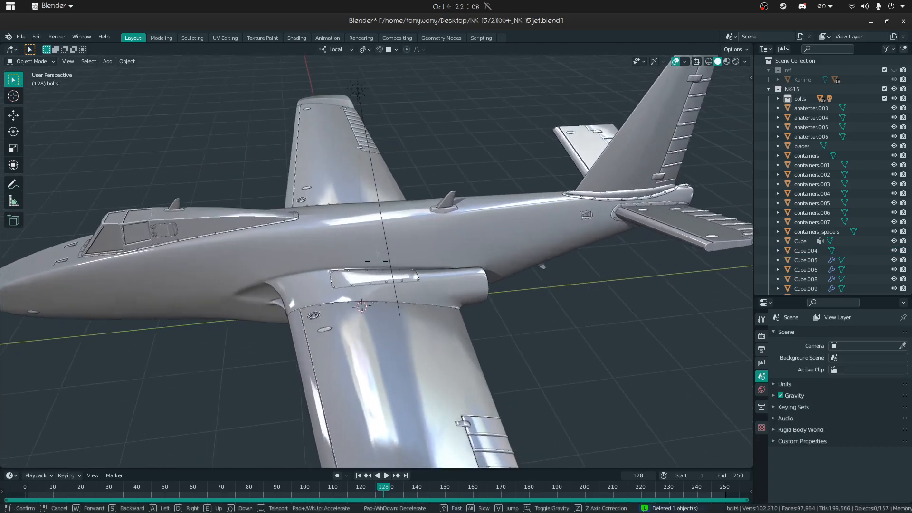
pyautogui.press('Escape')
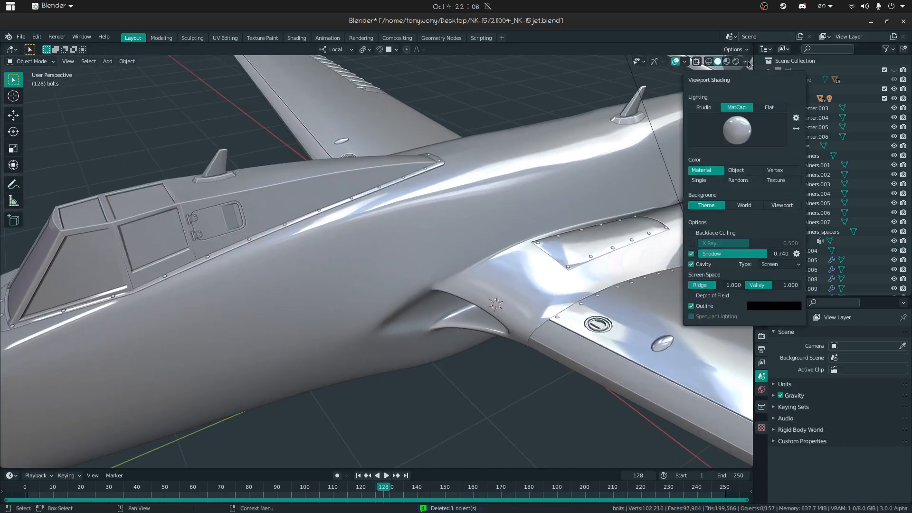
pyautogui.click(745, 62)
pyautogui.moveTo(594, 242)
pyautogui.mouseDown(button='middle')
pyautogui.moveTo(521, 226)
pyautogui.moveTo(431, 234)
pyautogui.moveTo(513, 212)
pyautogui.mouseUp(button='middle')
pyautogui.click(432, 235)
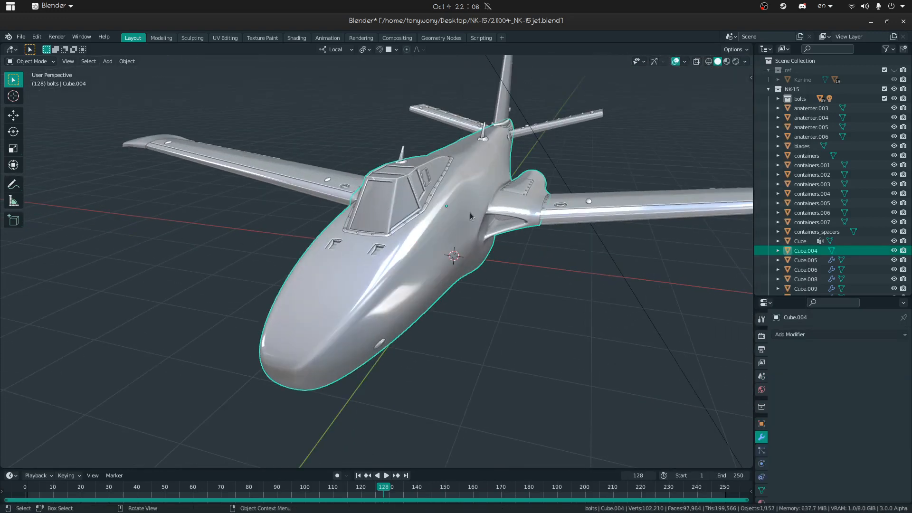
# Step: Switch to Firefox, mute the playing YouTube video and return to Blender
pyautogui.press('super')
pyautogui.click(523, 239)
pyautogui.click(35, 29)
pyautogui.click(182, 283)
pyautogui.click(134, 438)
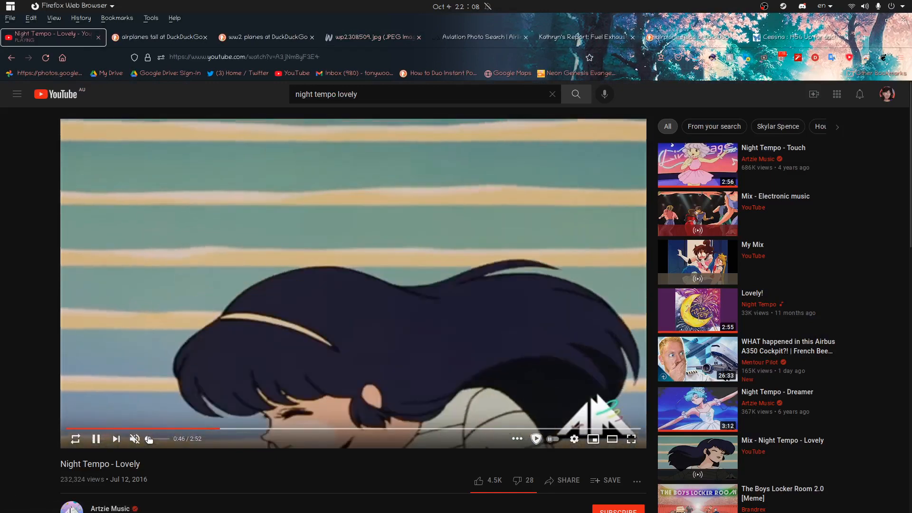
pyautogui.press('super')
pyautogui.click(244, 240)
# Step: Try converting the small oval fitting on the side of the nose to a mesh
pyautogui.moveTo(395, 280); pyautogui.dragTo(351, 208, button='middle')
pyautogui.click(336, 211)
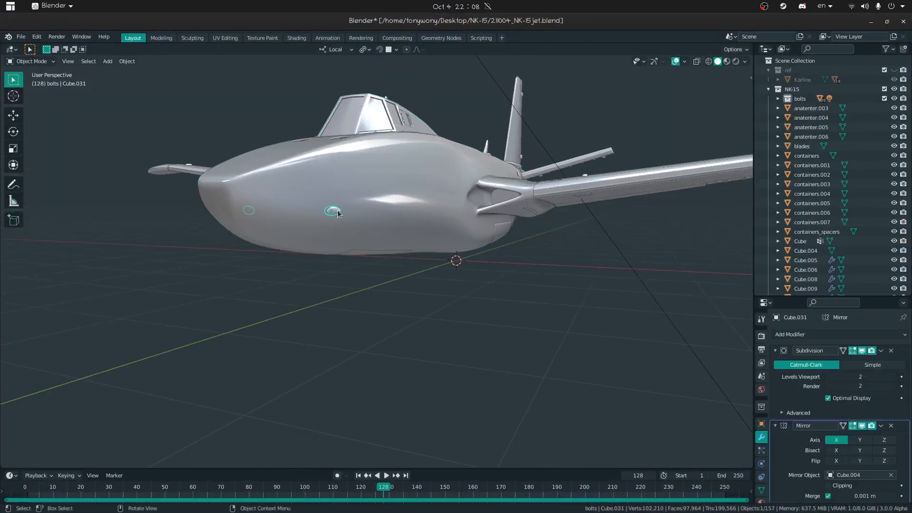
pyautogui.scroll(-1, 807, 375)
pyautogui.click(795, 371)
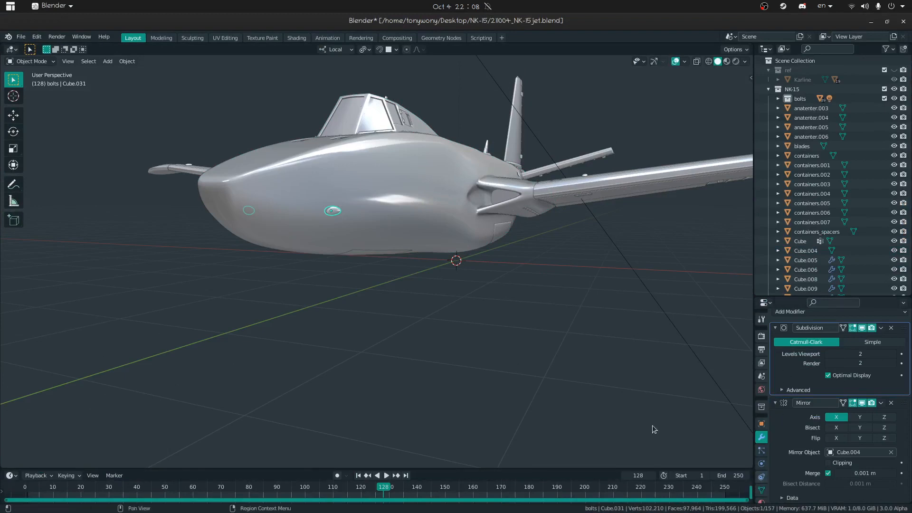
pyautogui.hotkey('ctrl', 'a')
pyautogui.click(442, 356)
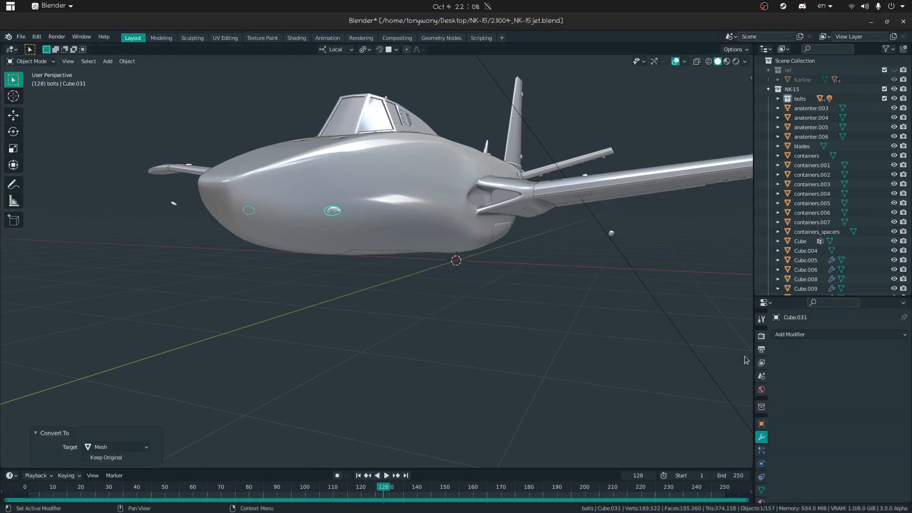
pyautogui.hotkey('ctrl', 'z')
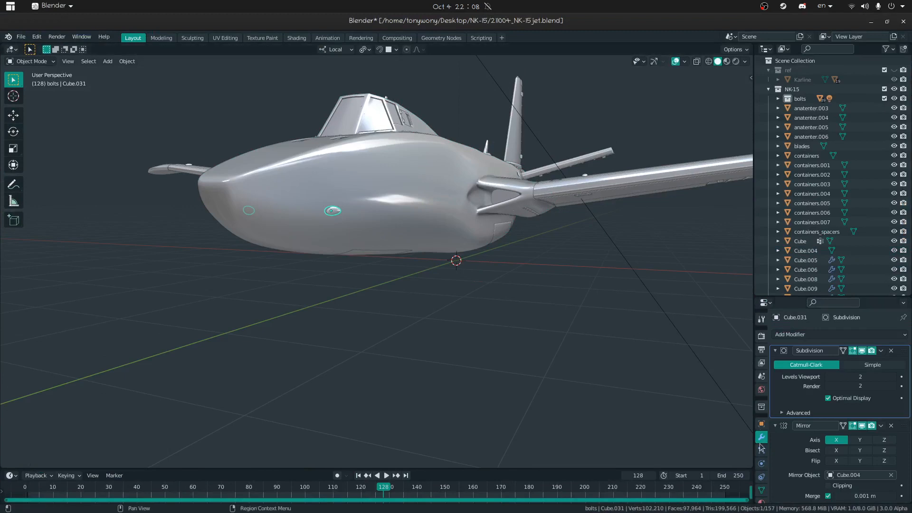
# Step: Make the oval nose fitting's mesh data single-user and apply its Subdivision and Mirror modifiers
pyautogui.click(761, 489)
pyautogui.click(891, 336)
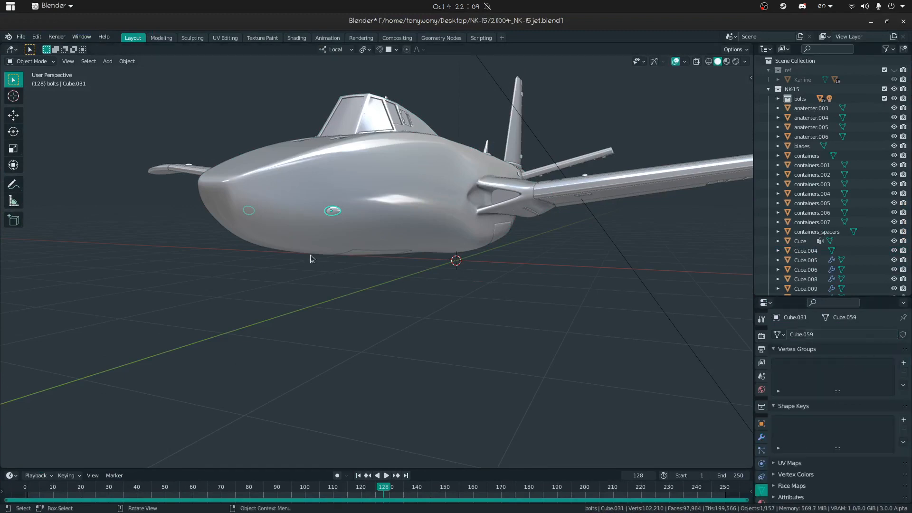
pyautogui.keyDown('shift'); pyautogui.click(346, 226); pyautogui.keyUp('shift')
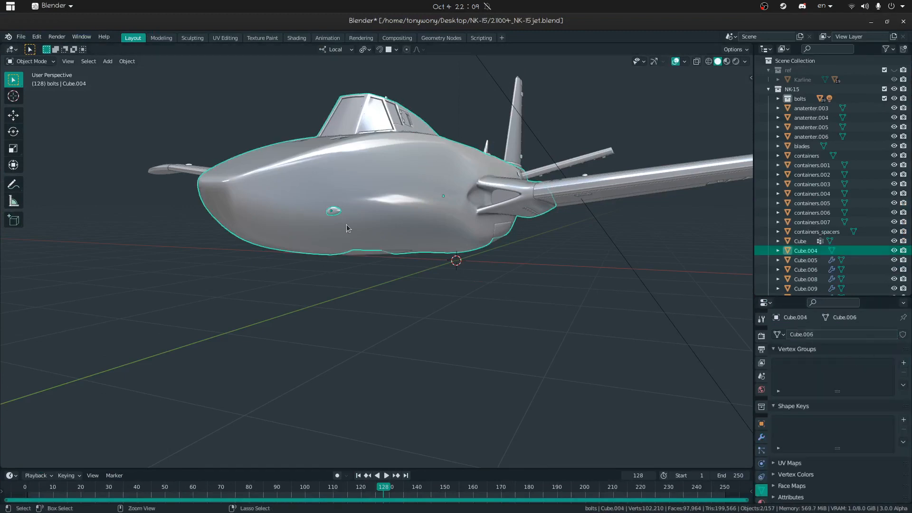
pyautogui.click(762, 437)
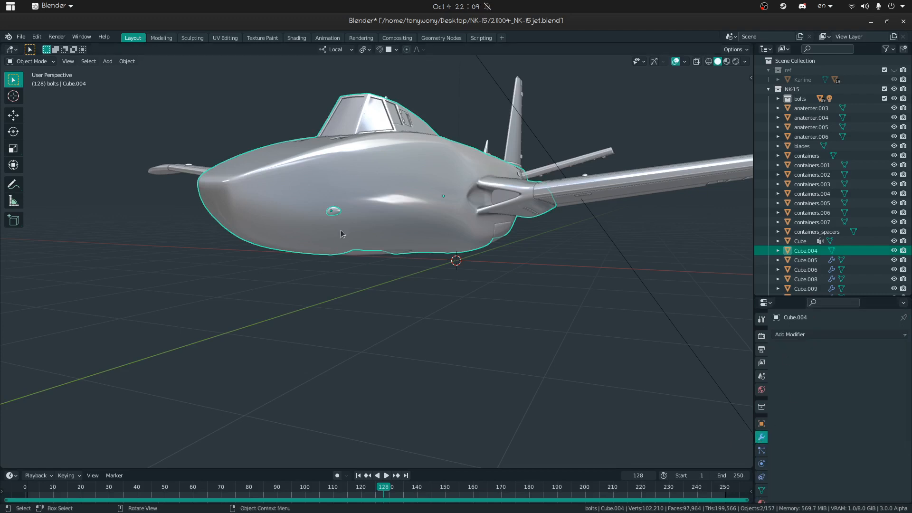
pyautogui.click(334, 213)
pyautogui.hotkey('ctrl', 'a')
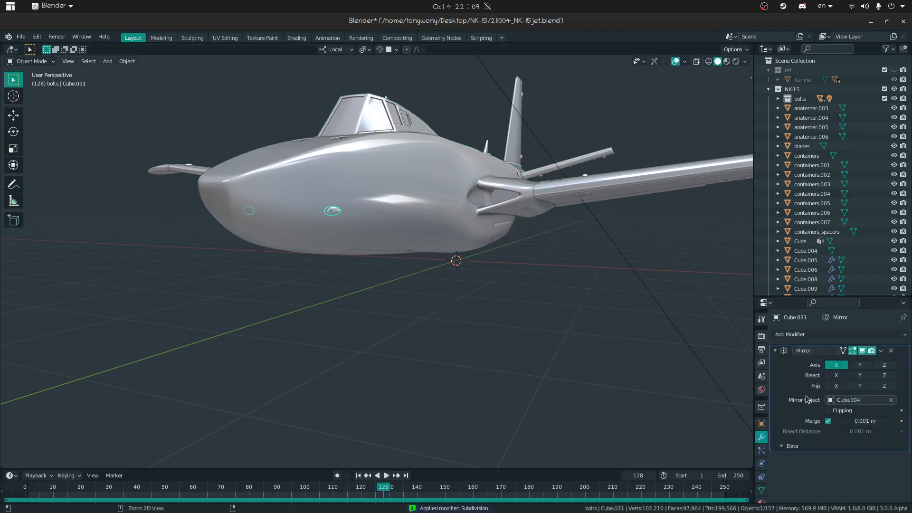
pyautogui.hotkey('ctrl', 'a')
# Step: Apply the Solidify and Bevel modifiers on the belly panel under the fuselage and join it to the fuselage
pyautogui.moveTo(437, 359); pyautogui.dragTo(394, 315, button='middle')
pyautogui.click(394, 314)
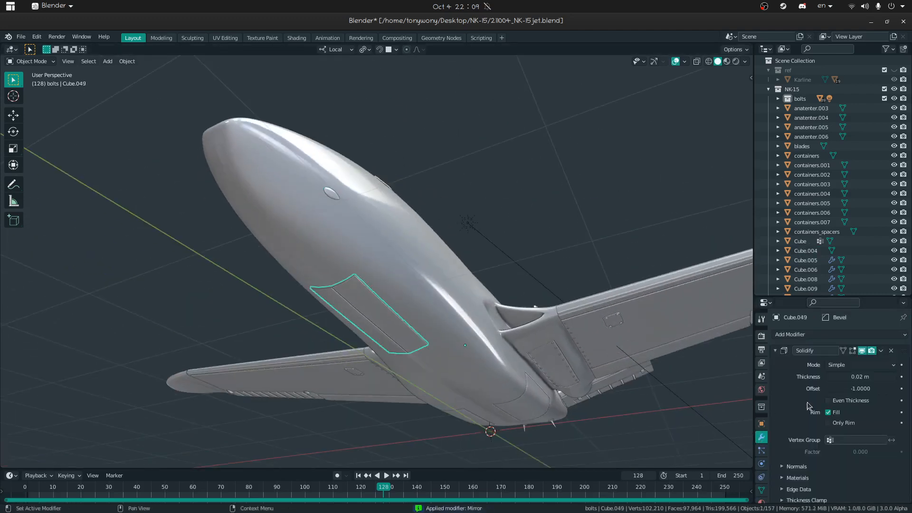
pyautogui.hotkey('ctrl', 'a')
pyautogui.scroll(-5, 790, 370)
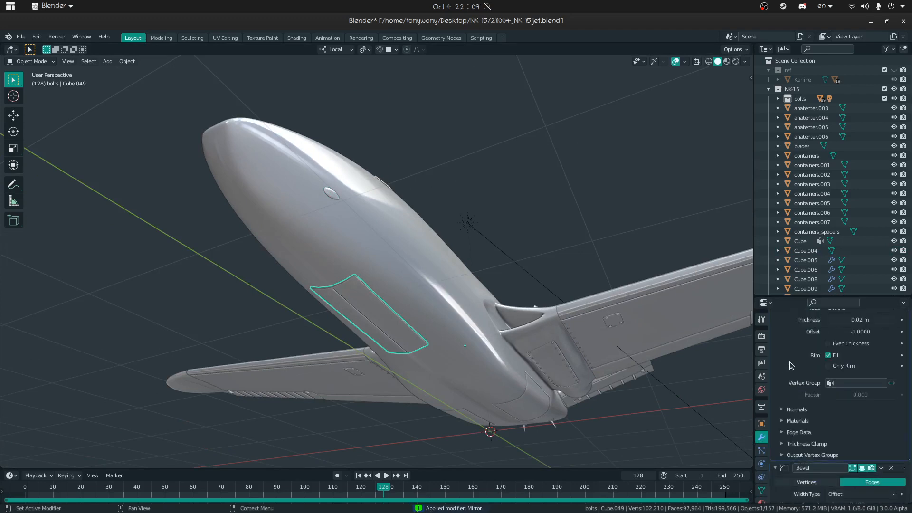
pyautogui.hotkey('ctrl', 'a')
pyautogui.keyDown('shift'); pyautogui.click(409, 285); pyautogui.keyUp('shift')
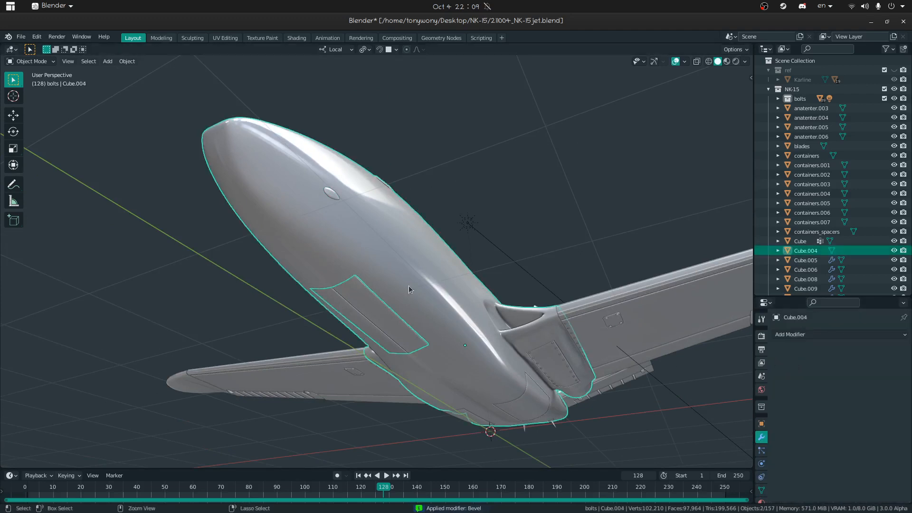
pyautogui.hotkey('ctrl', 'j')
# Step: Join the mirrored oval nose fittings to the fuselage
pyautogui.moveTo(354, 222); pyautogui.dragTo(490, 313, button='middle')
pyautogui.click(509, 300)
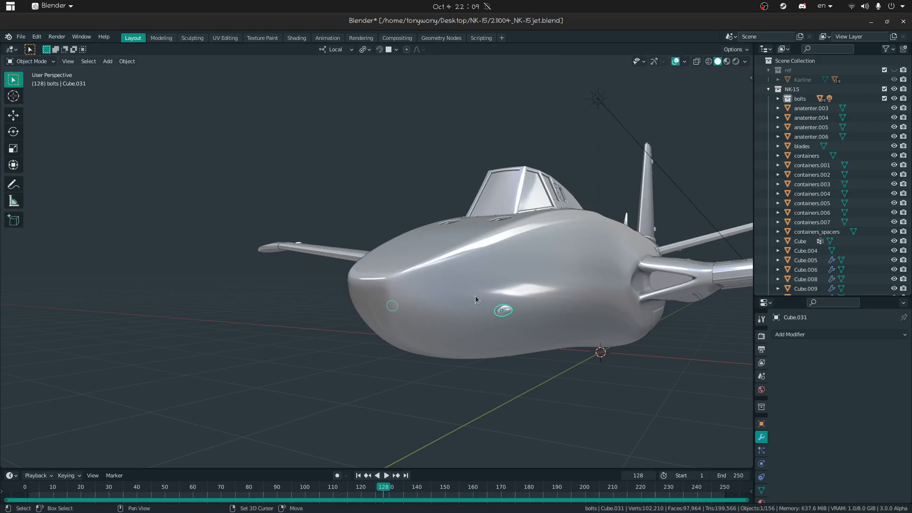
pyautogui.click(475, 295)
# Step: Test-move the fuselage to check which parts are joined to it
pyautogui.moveTo(468, 249); pyautogui.dragTo(388, 266, button='middle')
pyautogui.scroll(-4, 387, 266)
pyautogui.keyDown('shift'); pyautogui.moveTo(254, 305); pyautogui.dragTo(320, 340, button='middle'); pyautogui.keyUp('shift')
pyautogui.click(332, 309)
pyautogui.click(348, 239)
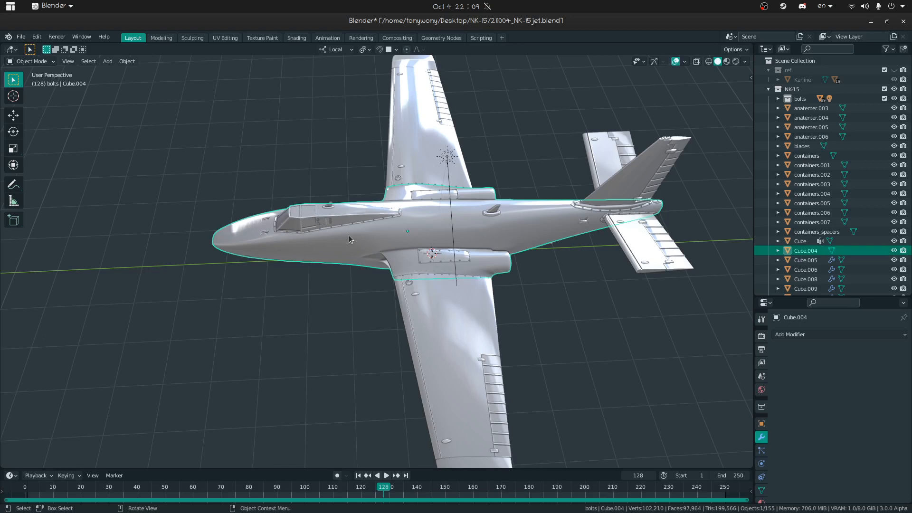
pyautogui.press('g')
pyautogui.rightClick(322, 245)
# Step: Apply the main wings' Mirror, BTool_Cylinder.005 and BTool_Cube.038 modifiers
pyautogui.click(403, 138)
pyautogui.hotkey('ctrl', 'a')
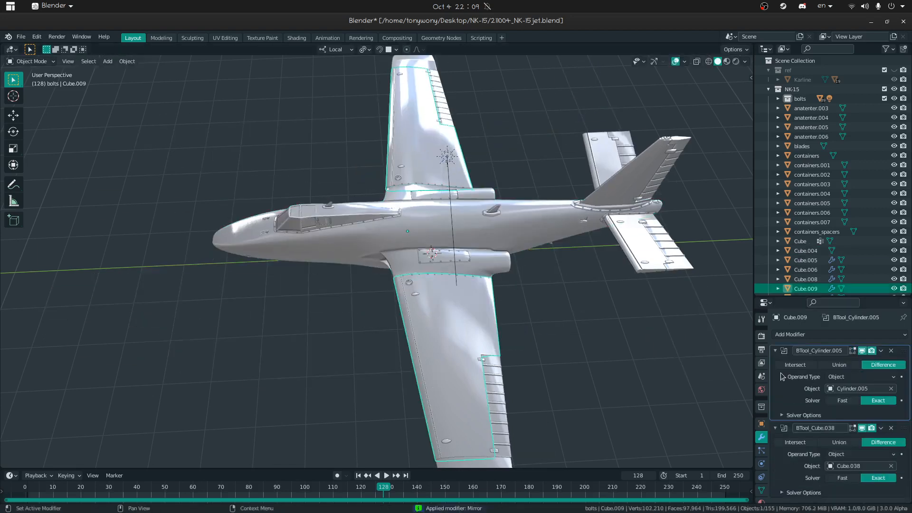
pyautogui.hotkey('ctrl', 'a')
pyautogui.hotkey('ctrl', 'a')
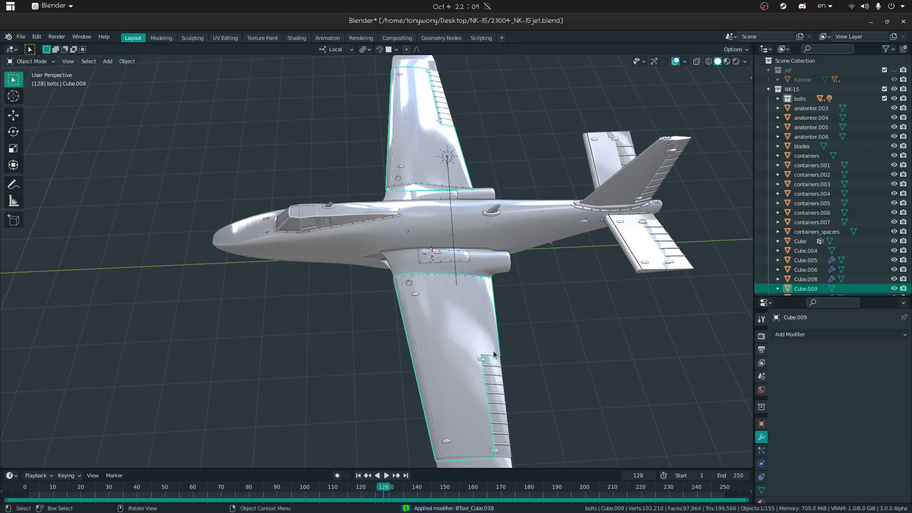
# Step: Apply the Mirror.001 modifier on the horizontal tailplane
pyautogui.moveTo(482, 348); pyautogui.dragTo(574, 334, button='middle')
pyautogui.click(559, 307)
pyautogui.click(555, 327)
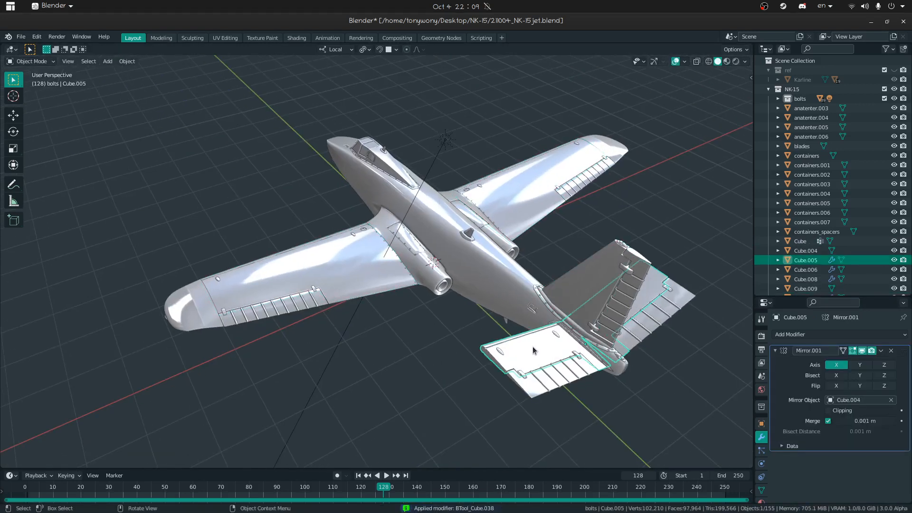
pyautogui.hotkey('ctrl', 'a')
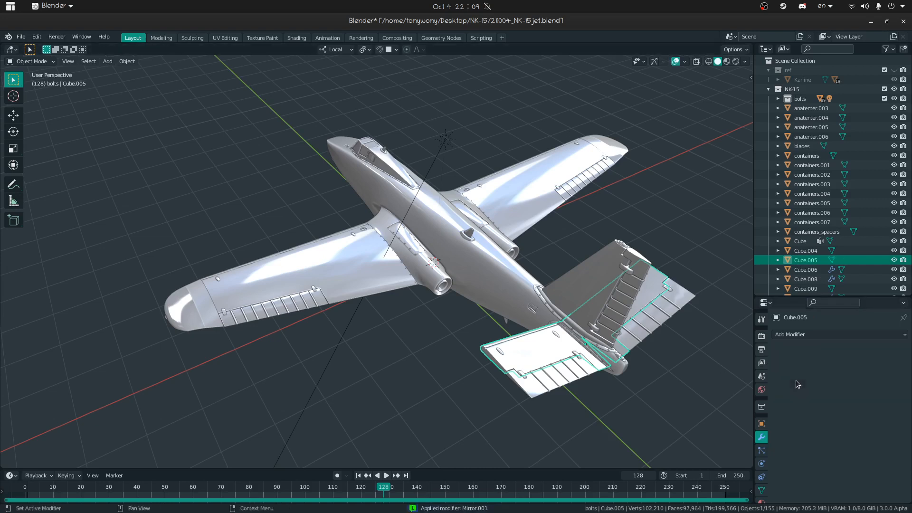
# Step: Isolate the fuselage to examine which parts are merged into it, and reveal all other objects again
pyautogui.click(553, 335)
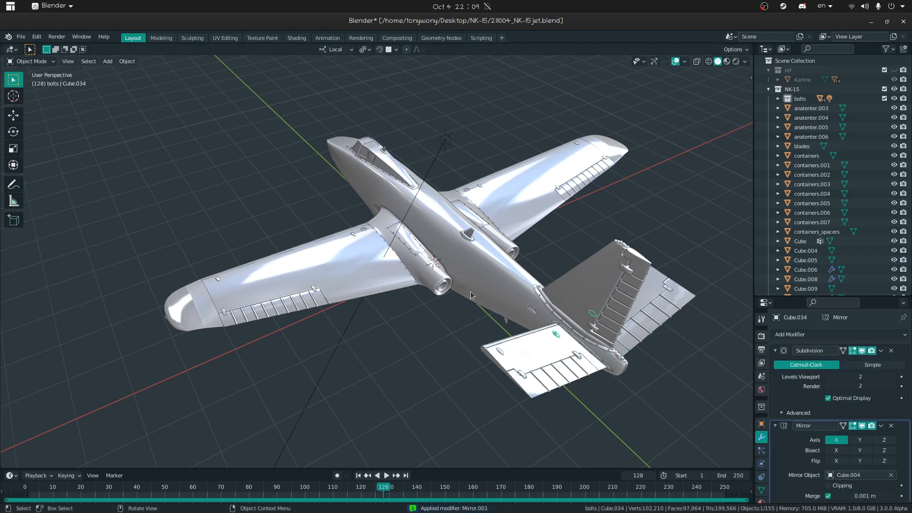
pyautogui.click(425, 280)
pyautogui.click(413, 252)
pyautogui.click(418, 242)
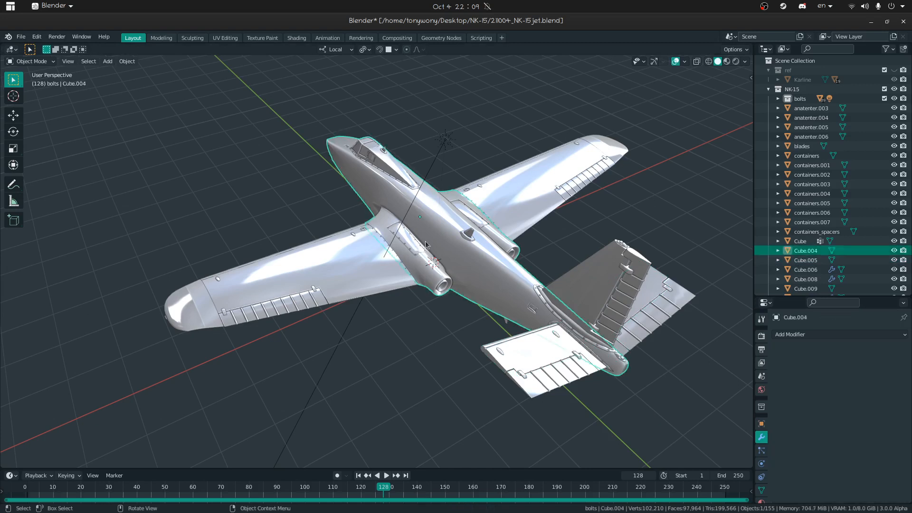
pyautogui.hotkey('shift', 'h')
pyautogui.keyDown('alt'); pyautogui.moveTo(419, 244); pyautogui.dragTo(346, 238, button='middle'); pyautogui.keyUp('alt')
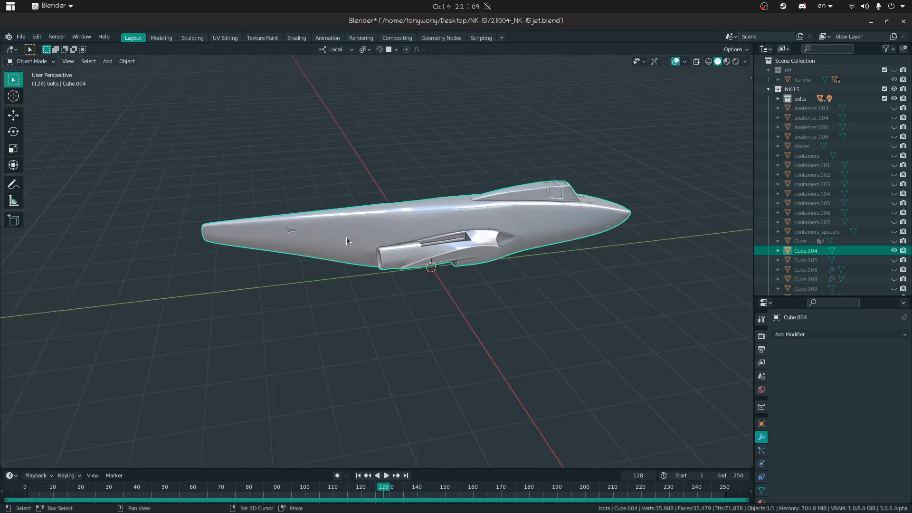
pyautogui.hotkey('alt', 'h')
# Step: Try joining the canopy's bolts, frame strip and side hatch parts to the fuselage
pyautogui.click(501, 205)
pyautogui.press('KP_Decimal')
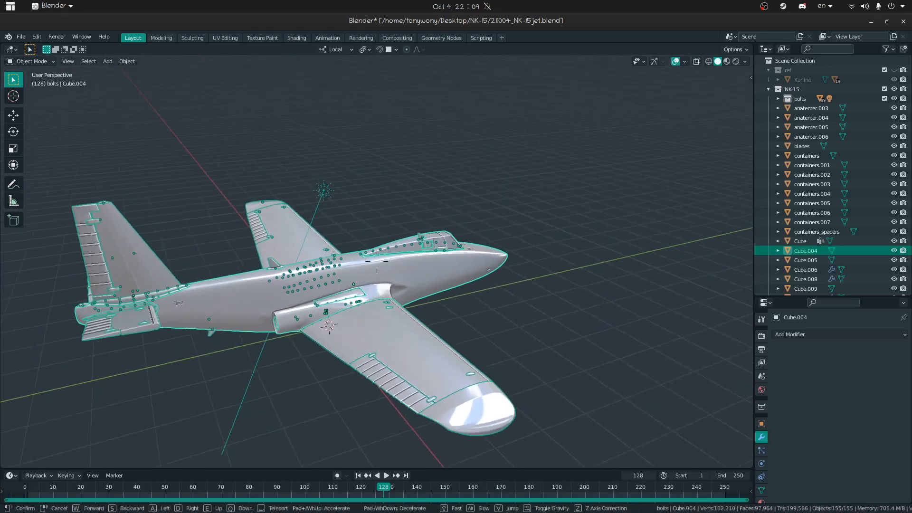
pyautogui.click(278, 331)
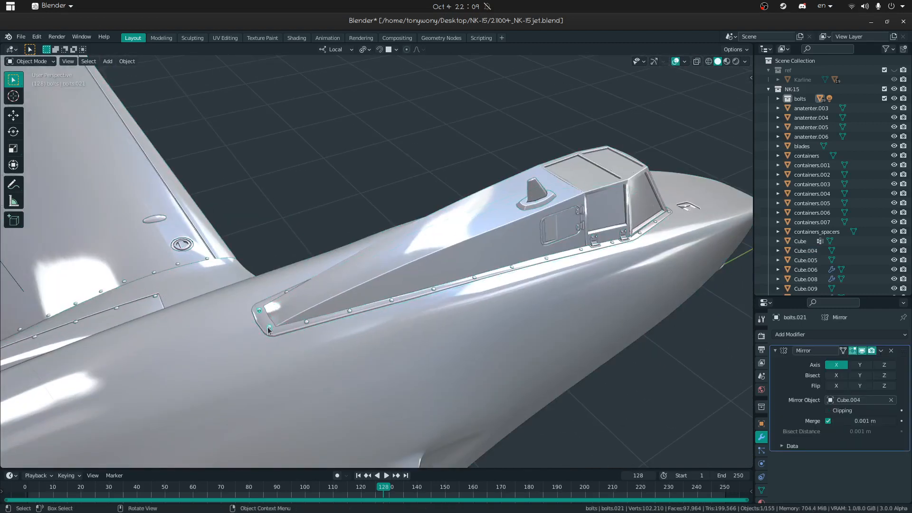
pyautogui.hotkey('shift', '`')
pyautogui.click(377, 261)
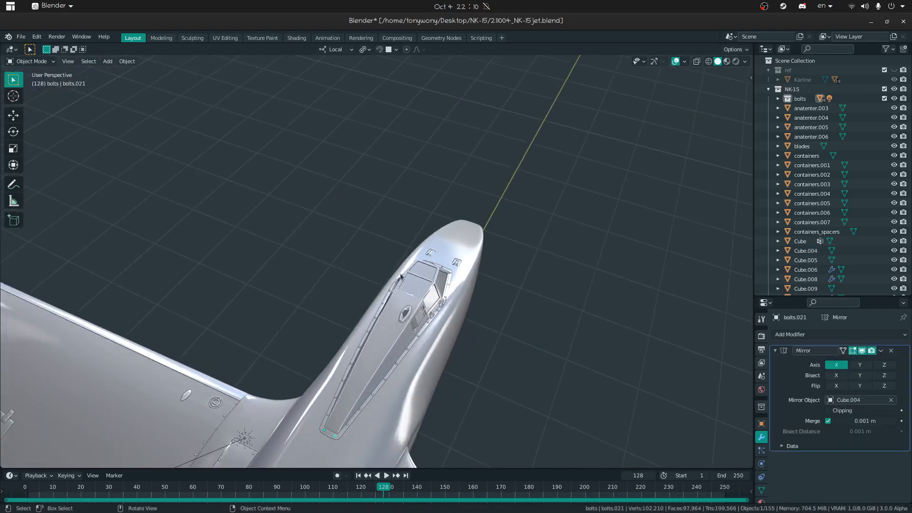
pyautogui.moveTo(396, 280); pyautogui.dragTo(426, 268, button='middle')
pyautogui.press('c')
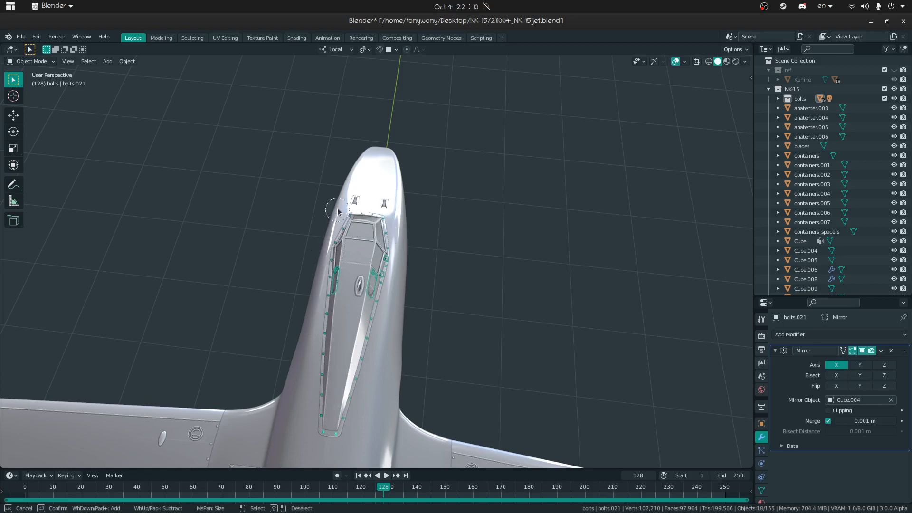
pyautogui.click(390, 300)
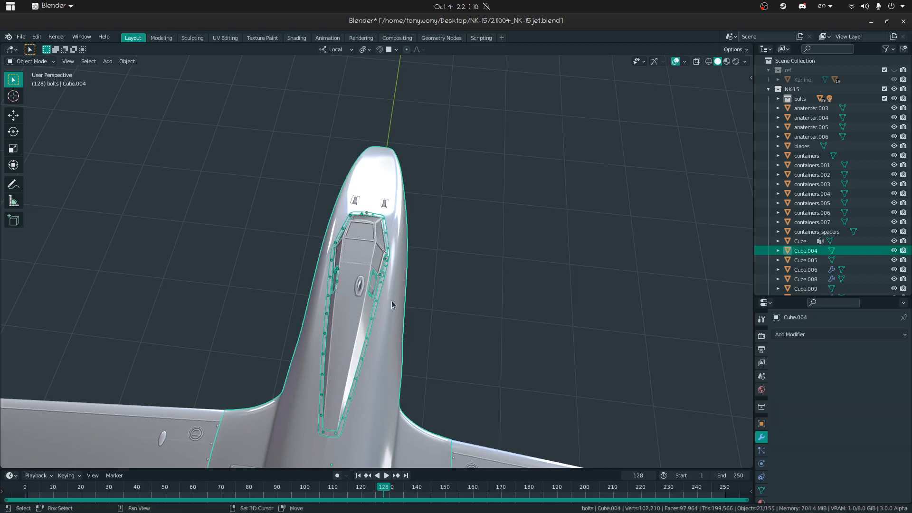
pyautogui.hotkey('shift', '`')
pyautogui.press('a')
pyautogui.click(377, 262)
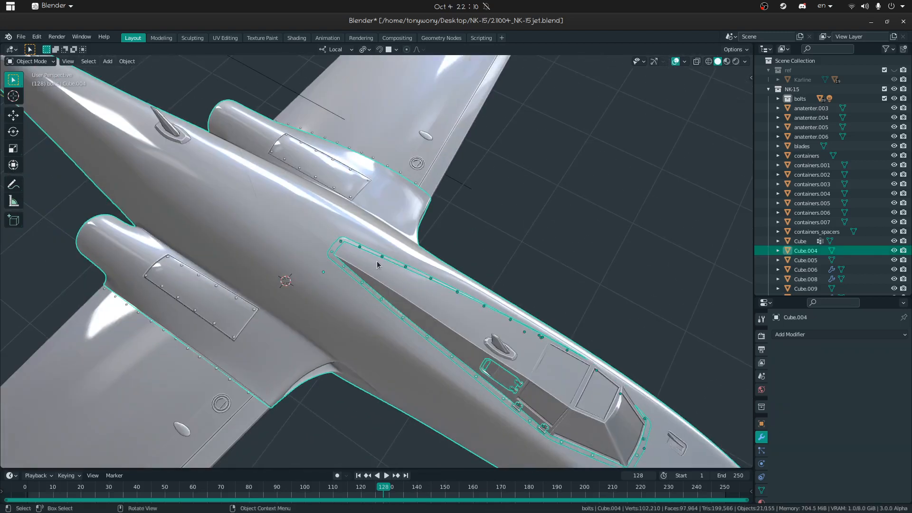
pyautogui.hotkey('ctrl', 'j')
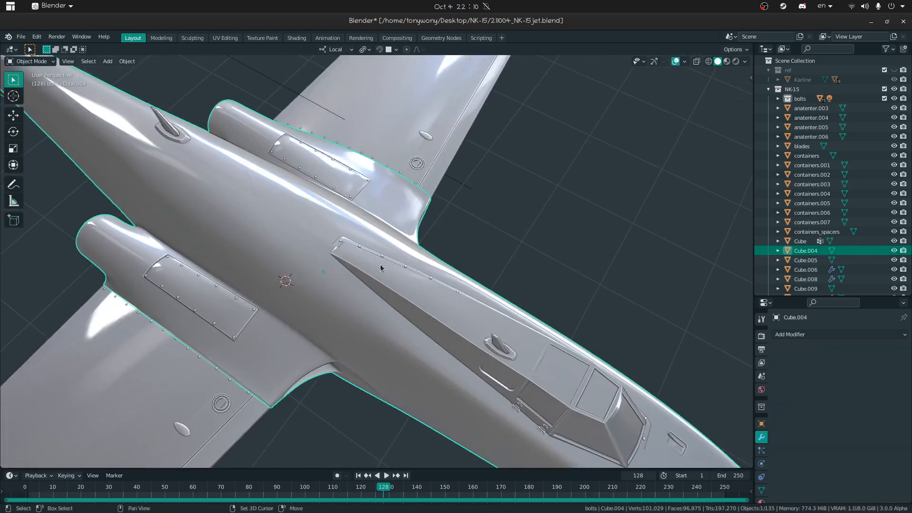
pyautogui.hotkey('ctrl', 'z')
pyautogui.hotkey('ctrl', 'z')
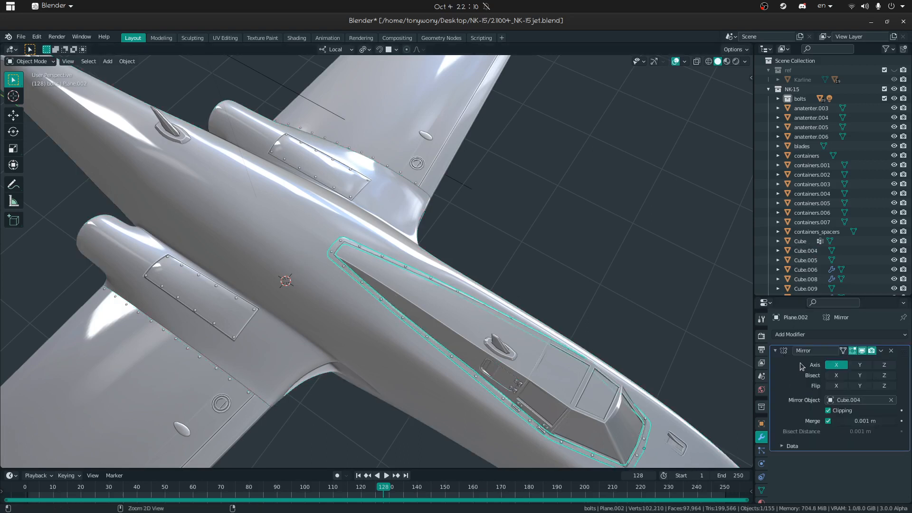
# Step: Apply the Mirror modifier on the canopy's frame strip, Plane.002
pyautogui.hotkey('ctrl', 'a')
pyautogui.hotkey('shift', '`')
pyautogui.click(376, 261)
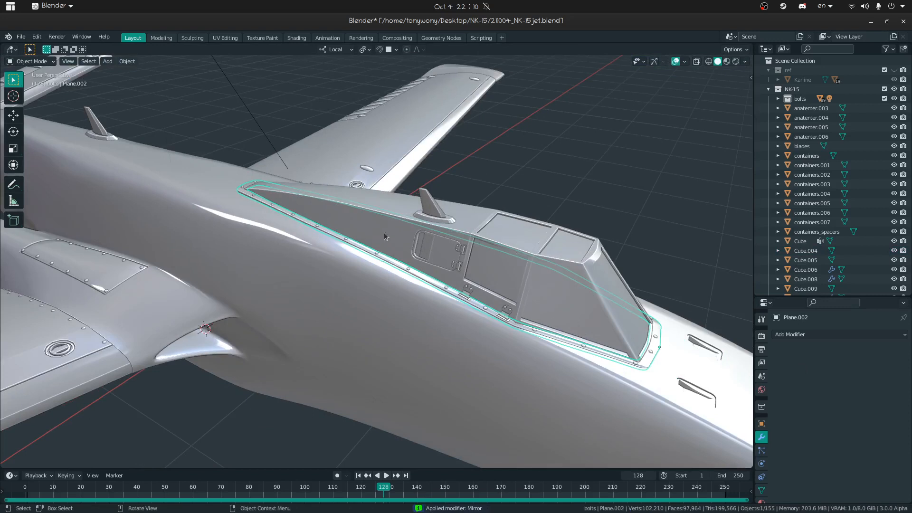
# Step: Check the canopy's hinges, front bolts and the fuselage on both sides for unapplied modifiers
pyautogui.click(458, 270)
pyautogui.click(502, 315)
pyautogui.click(502, 314)
pyautogui.click(468, 296)
pyautogui.click(468, 296)
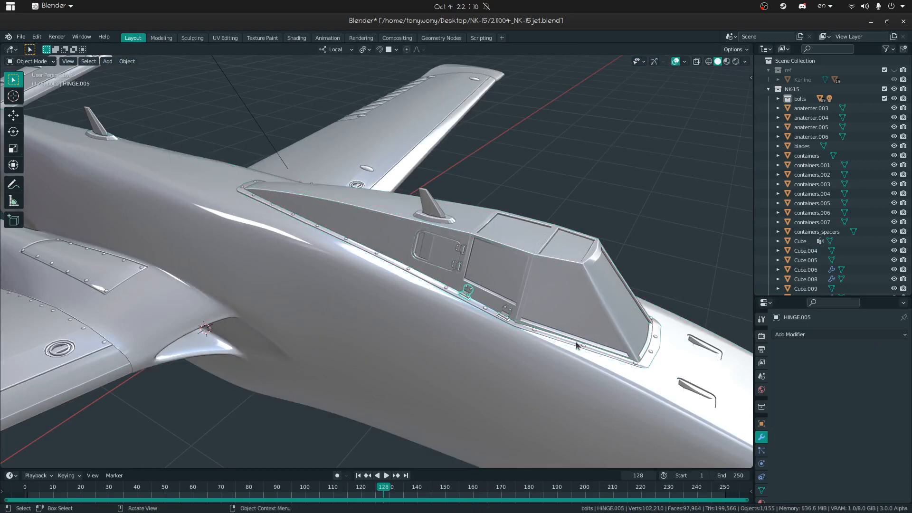
pyautogui.click(646, 350)
pyautogui.hotkey('shift', '`')
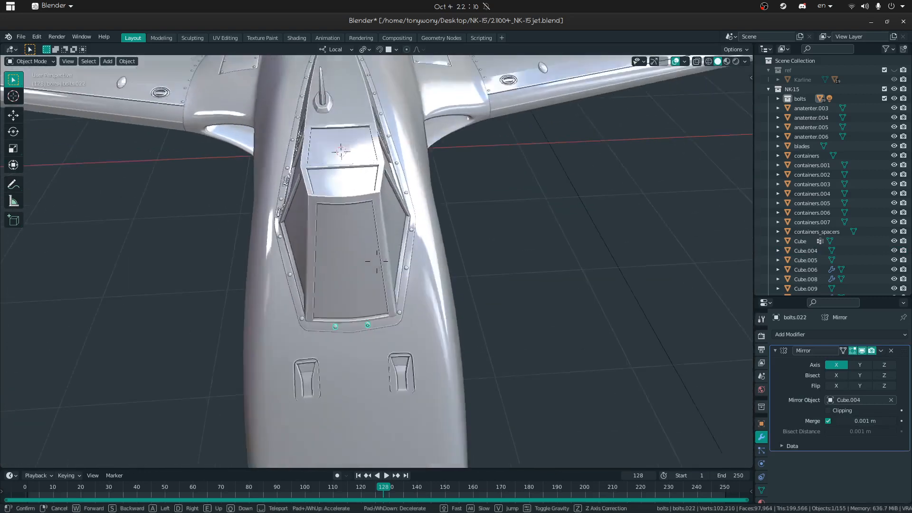
pyautogui.click(377, 262)
pyautogui.click(426, 266)
pyautogui.moveTo(426, 266); pyautogui.dragTo(401, 258, button='middle')
pyautogui.hotkey('shift', '`')
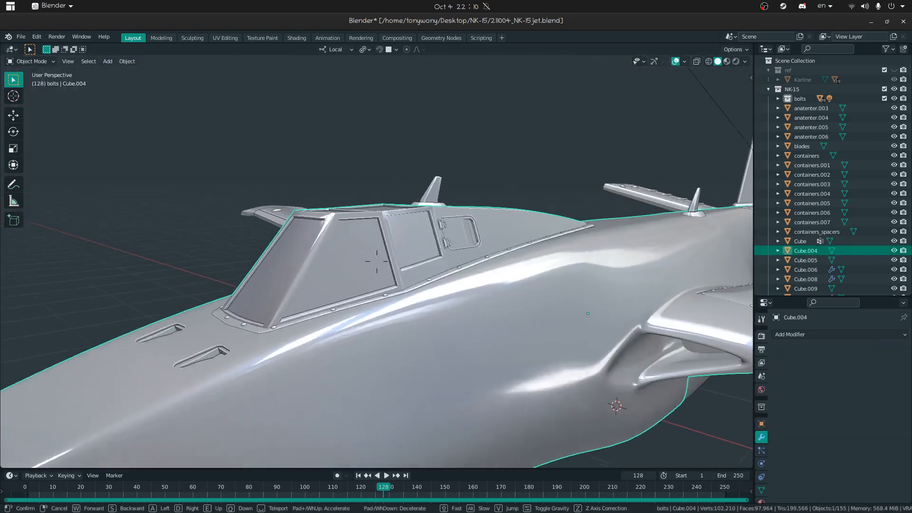
pyautogui.click(377, 261)
# Step: Apply the Mirror modifiers on the side hatch's lower hinge (HINGE.003) and on the hatch itself (Cube.023)
pyautogui.click(484, 242)
pyautogui.click(471, 241)
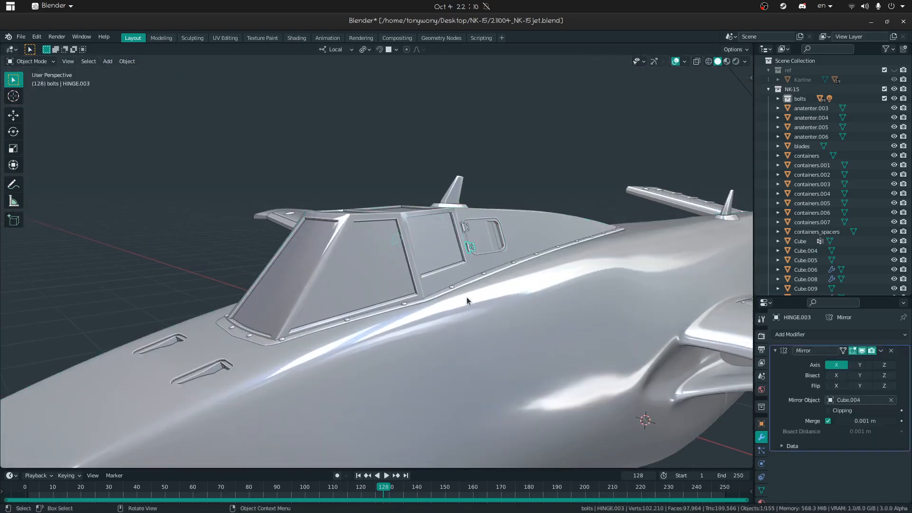
pyautogui.click(465, 297)
pyautogui.click(461, 247)
pyautogui.click(465, 248)
pyautogui.click(470, 246)
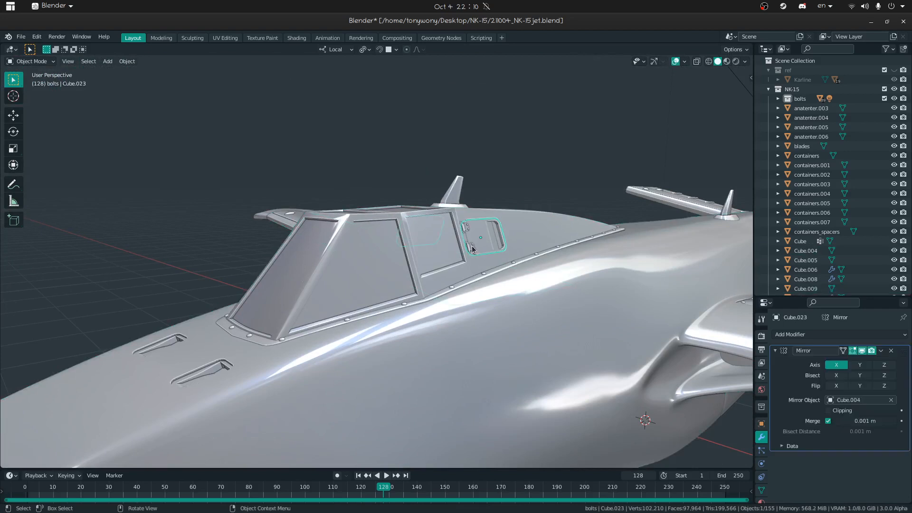
pyautogui.hotkey('ctrl', 'a')
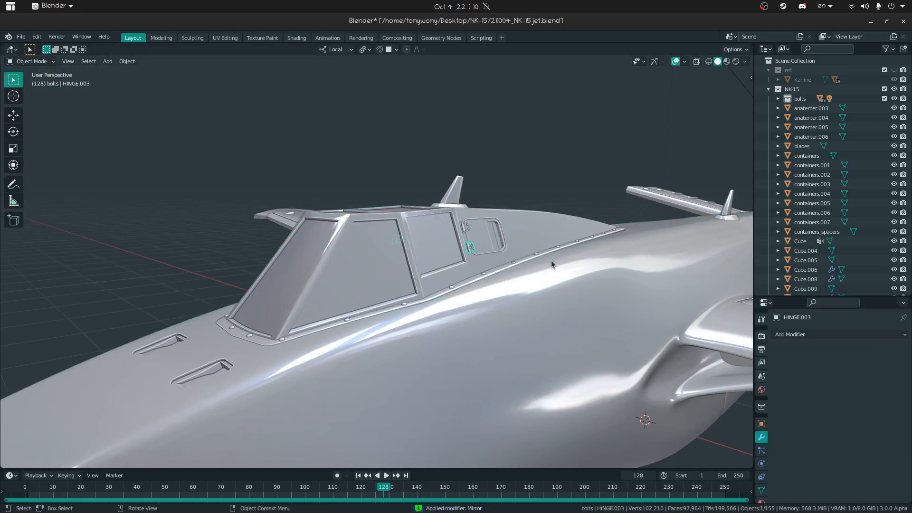
pyautogui.click(485, 243)
pyautogui.hotkey('ctrl', 'a')
pyautogui.moveTo(480, 304); pyautogui.dragTo(451, 303, button='middle')
# Step: Try joining the canopy's bolts, frame strip, antenna, hatches and hinges into the fuselage
pyautogui.click(432, 330)
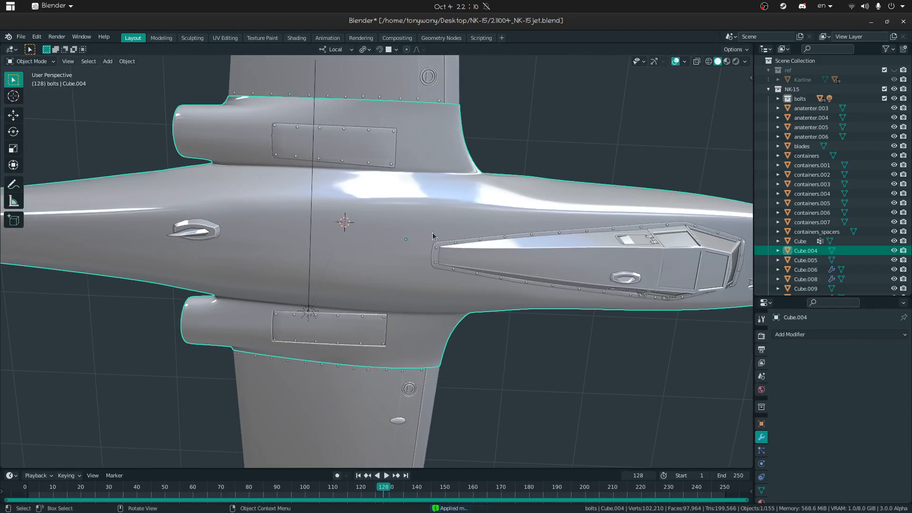
pyautogui.keyDown('shift'); pyautogui.moveTo(672, 298); pyautogui.dragTo(674, 300); pyautogui.keyUp('shift')
pyautogui.moveTo(674, 300); pyautogui.dragTo(596, 284, button='middle')
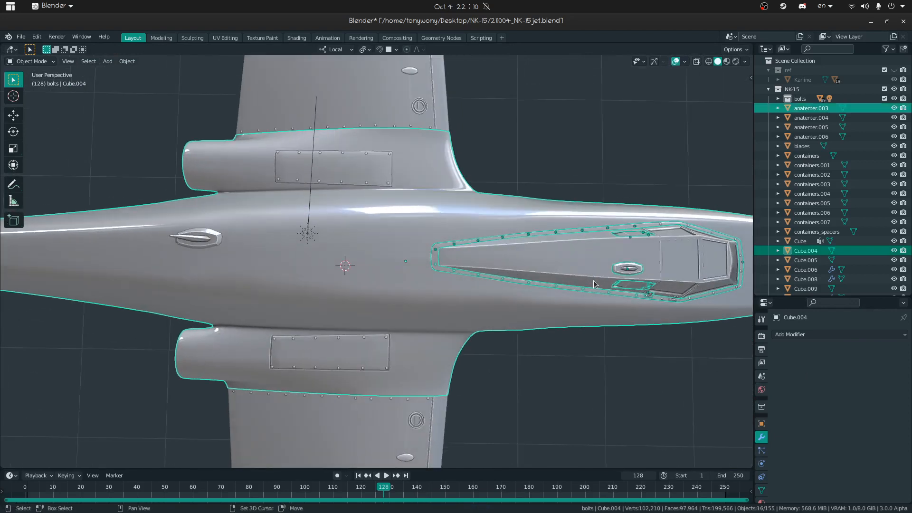
pyautogui.hotkey('shift', '`')
pyautogui.press('d')
pyautogui.press('w')
pyautogui.click(377, 263)
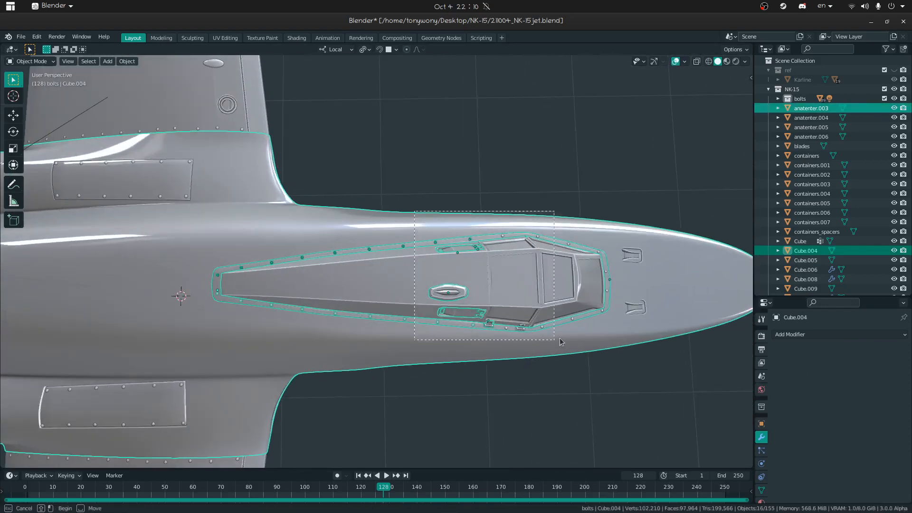
pyautogui.moveTo(616, 333); pyautogui.dragTo(617, 333)
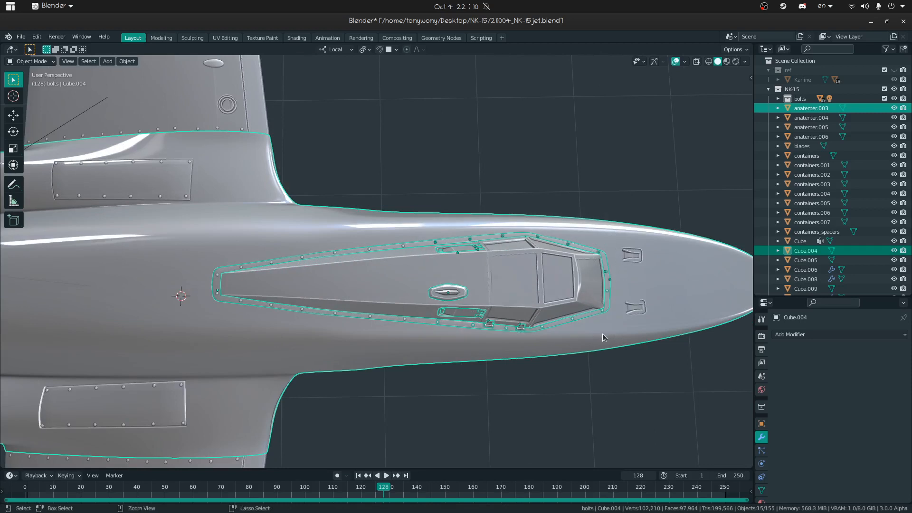
pyautogui.hotkey('ctrl', 'a')
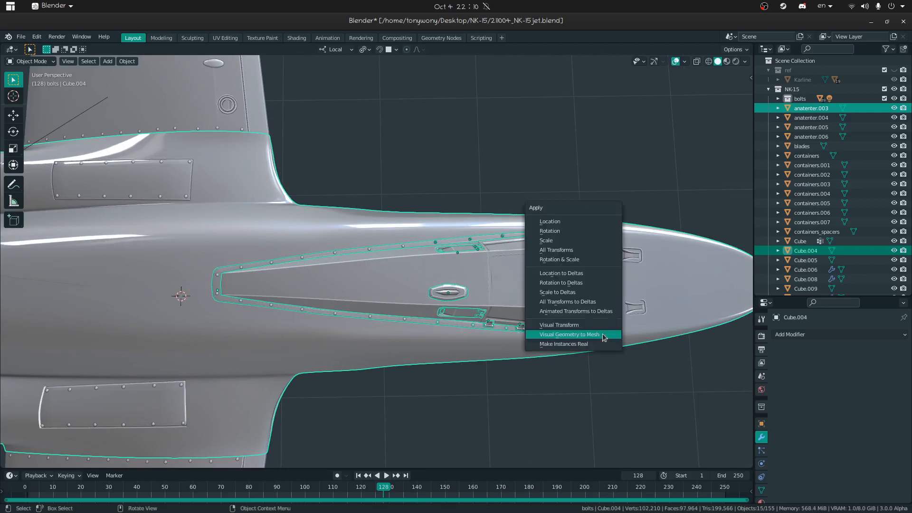
pyautogui.rightClick(218, 326)
pyautogui.click(218, 326)
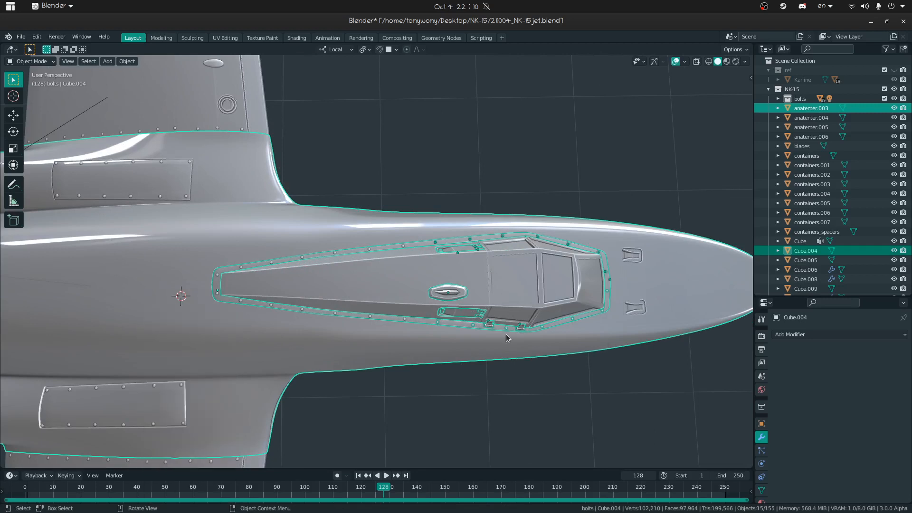
pyautogui.rightClick(504, 332)
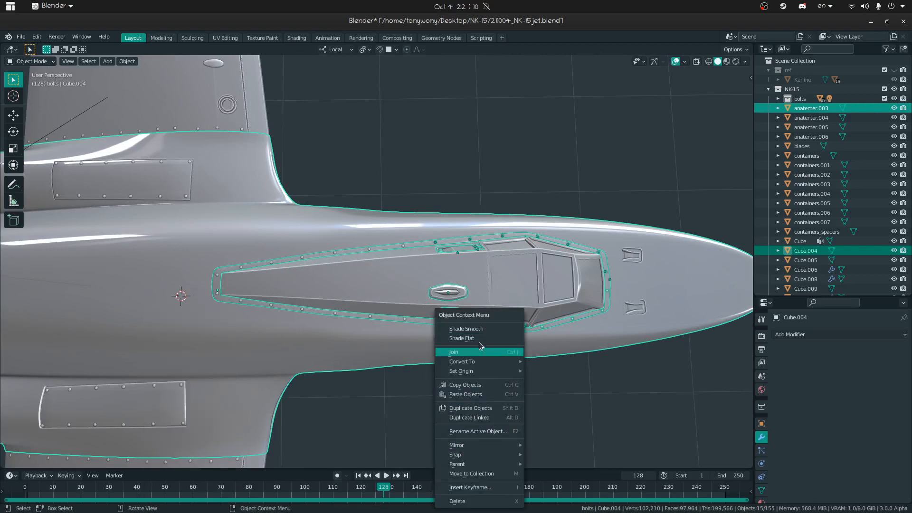
pyautogui.click(428, 311)
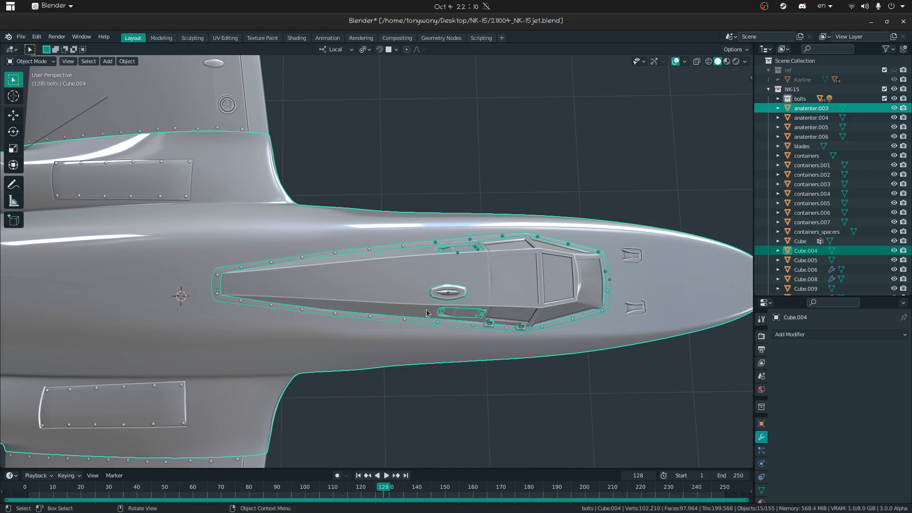
pyautogui.keyDown('shift'); pyautogui.click(342, 239); pyautogui.keyUp('shift')
pyautogui.keyDown('shift'); pyautogui.click(344, 229); pyautogui.keyUp('shift')
pyautogui.keyDown('shift'); pyautogui.click(317, 219); pyautogui.keyUp('shift')
pyautogui.keyDown('shift'); pyautogui.click(317, 219); pyautogui.keyUp('shift')
pyautogui.hotkey('ctrl', 'j')
# Step: Examine the canopy's joined details and the bolts along its lower edge from several sides
pyautogui.hotkey('shift', '`')
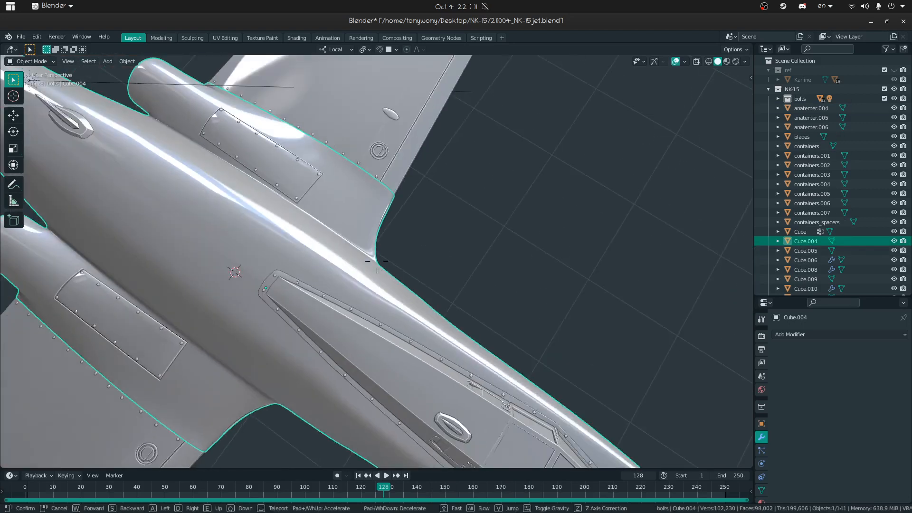
pyautogui.press('s')
pyautogui.press('w')
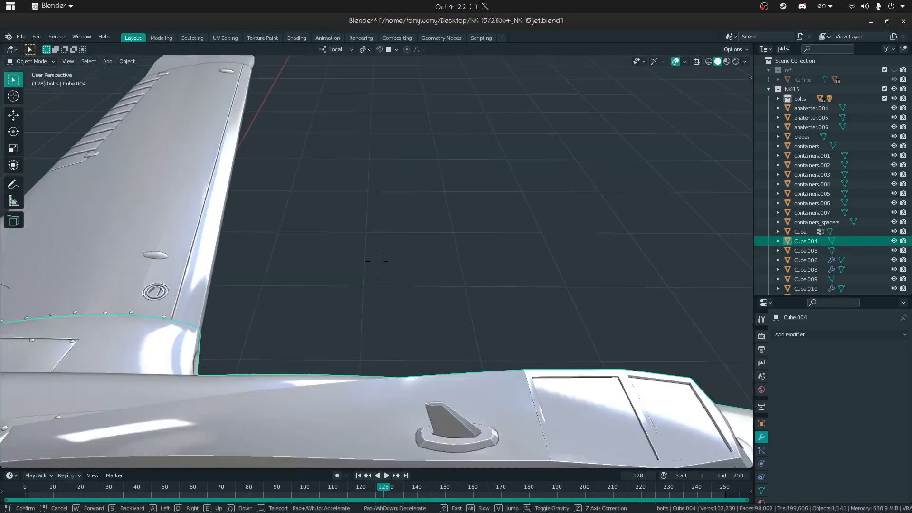
pyautogui.press('s')
pyautogui.press('w')
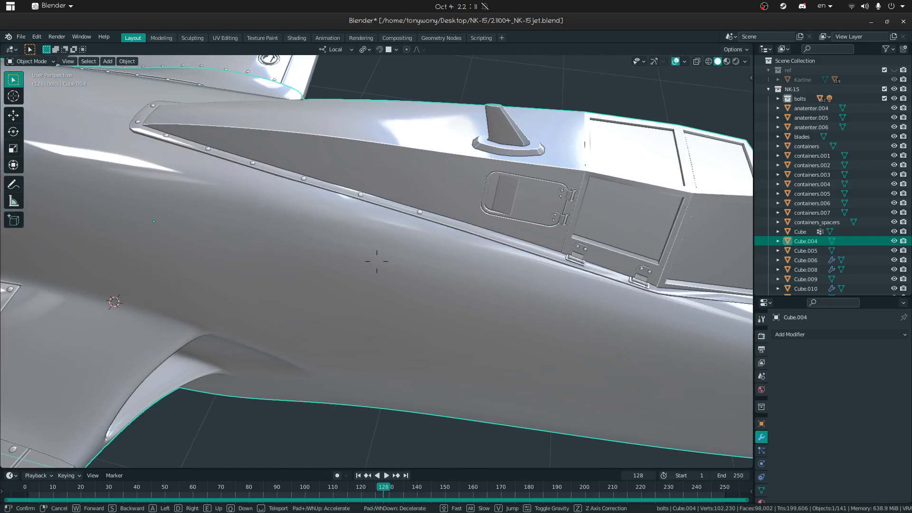
pyautogui.press('s')
pyautogui.press('Return')
pyautogui.click(384, 334)
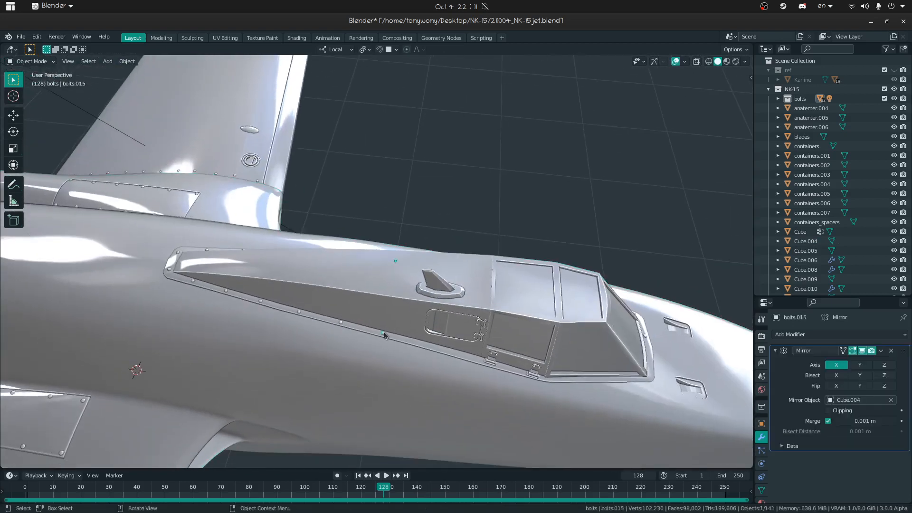
# Step: Undo the join of the canopy details with the fuselage and select only the fuselage
pyautogui.moveTo(384, 332); pyautogui.dragTo(393, 367, button='middle')
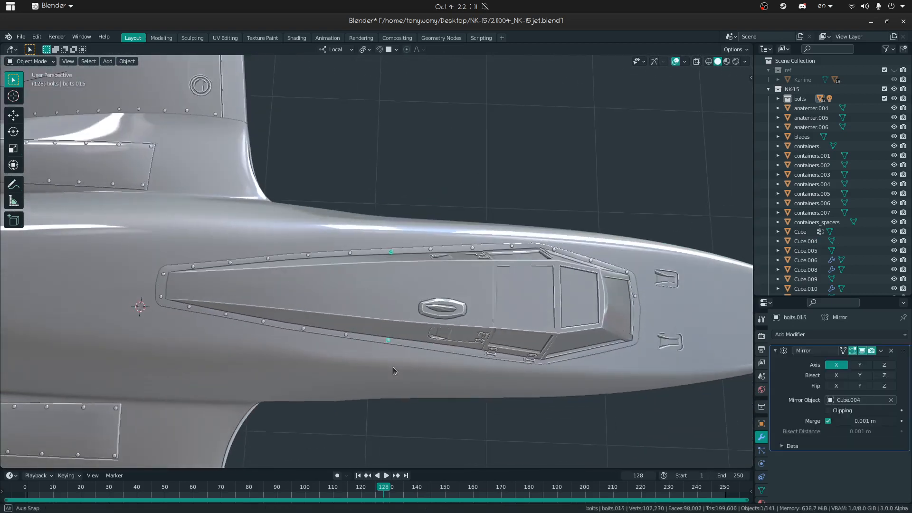
pyautogui.keyDown('ctrl'); pyautogui.click(391, 340); pyautogui.keyUp('ctrl')
pyautogui.click(391, 340)
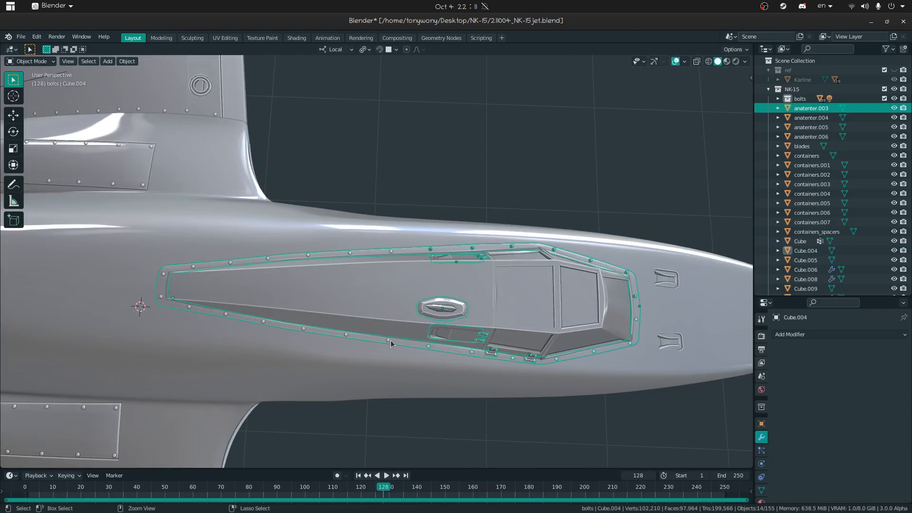
pyautogui.keyDown('shift'); pyautogui.click(390, 340); pyautogui.keyUp('shift')
pyautogui.click(441, 218)
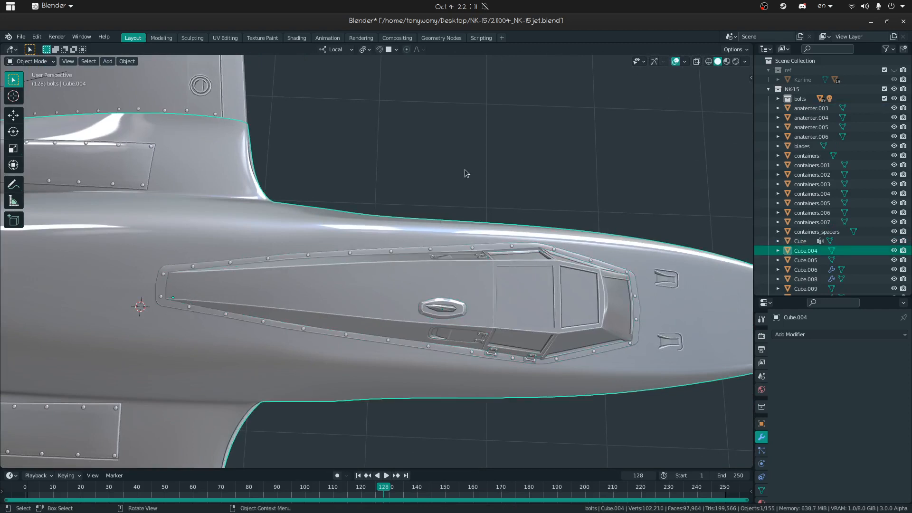
# Step: Try to pick a single bolt from the row at the wing root
pyautogui.click(465, 170)
pyautogui.moveTo(464, 169); pyautogui.dragTo(410, 243, button='middle')
pyautogui.click(440, 218)
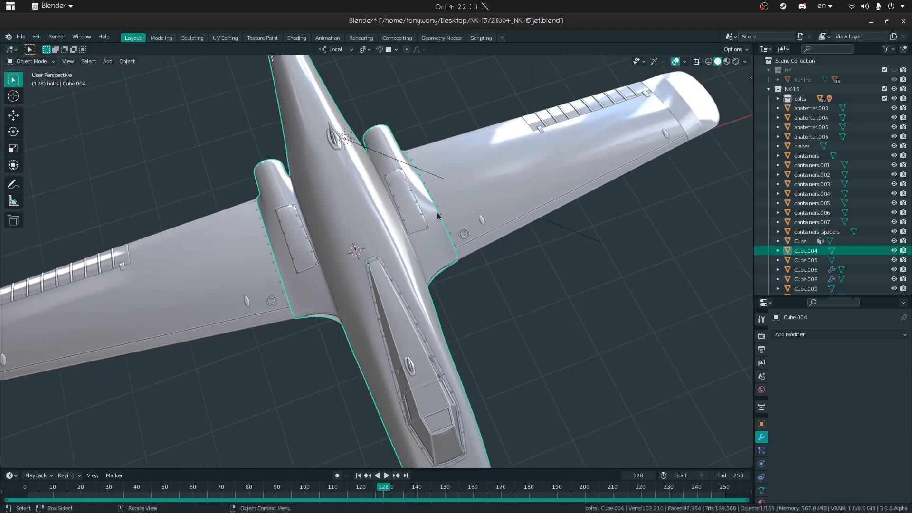
pyautogui.click(439, 215)
pyautogui.click(441, 217)
pyautogui.click(437, 208)
pyautogui.click(437, 208)
pyautogui.click(437, 208)
pyautogui.click(437, 207)
pyautogui.click(437, 206)
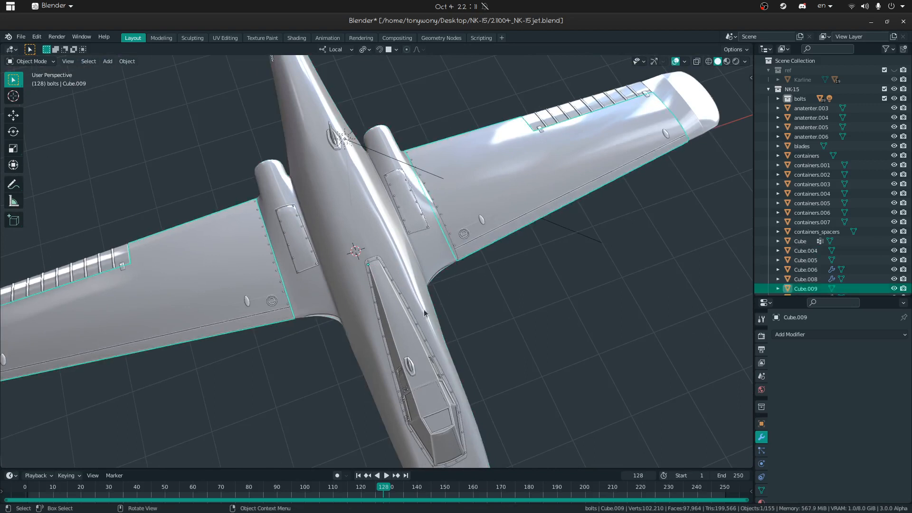
# Step: Select all bolts sharing object data with the bolt at the canopy's rear tip and join them into one object
pyautogui.click(370, 264)
pyautogui.click(370, 264)
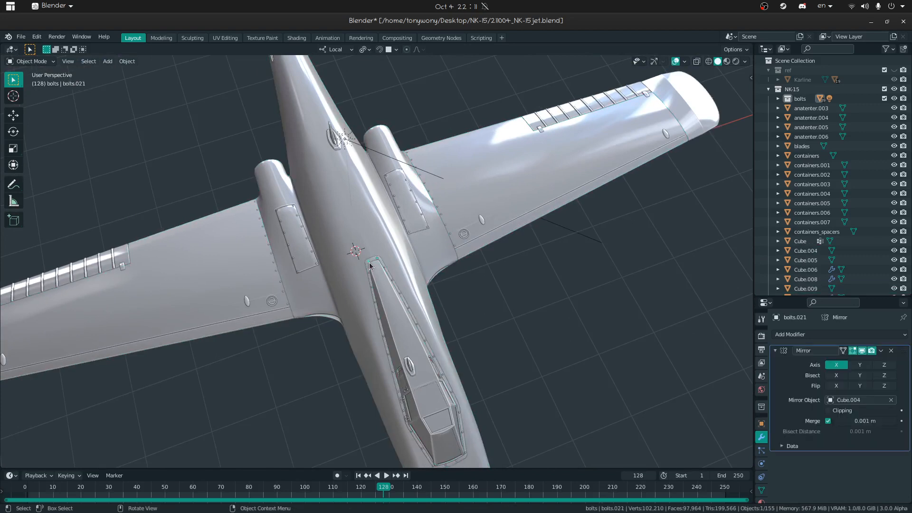
pyautogui.hotkey('ctrl', 'l')
pyautogui.click(90, 62)
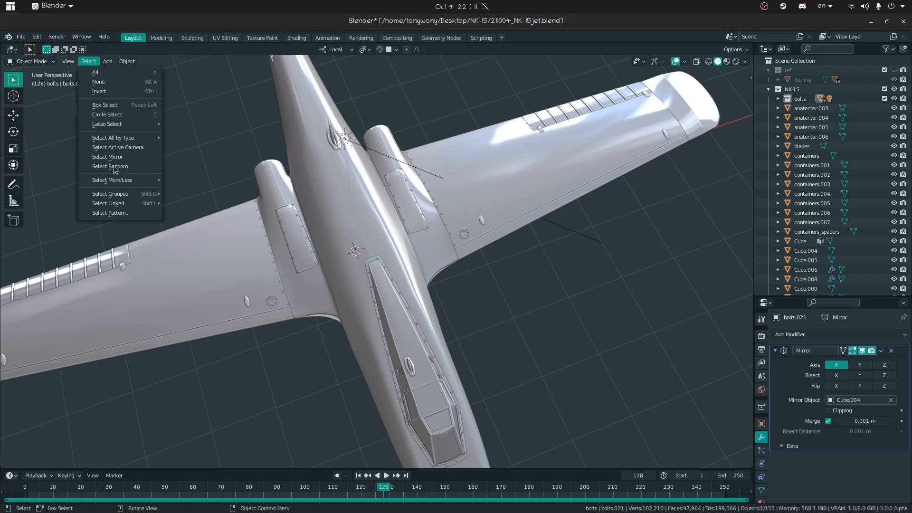
pyautogui.moveTo(116, 177)
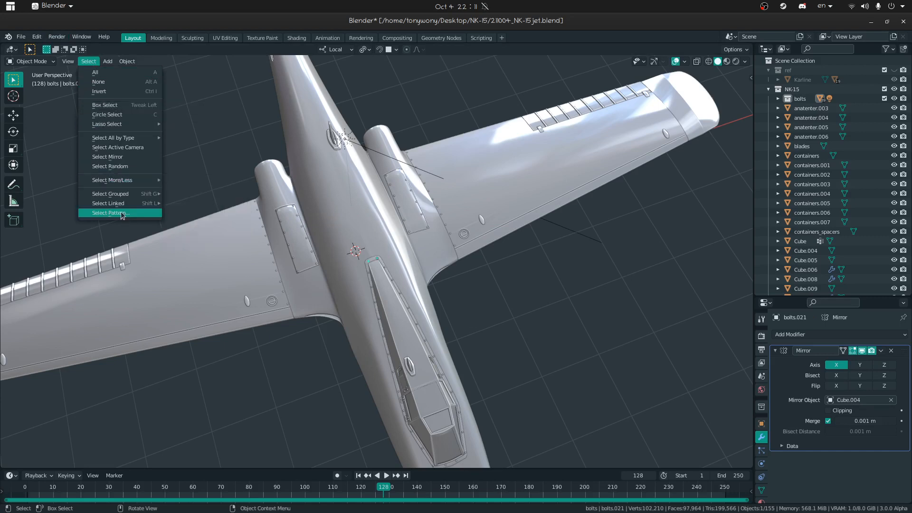
pyautogui.moveTo(119, 207)
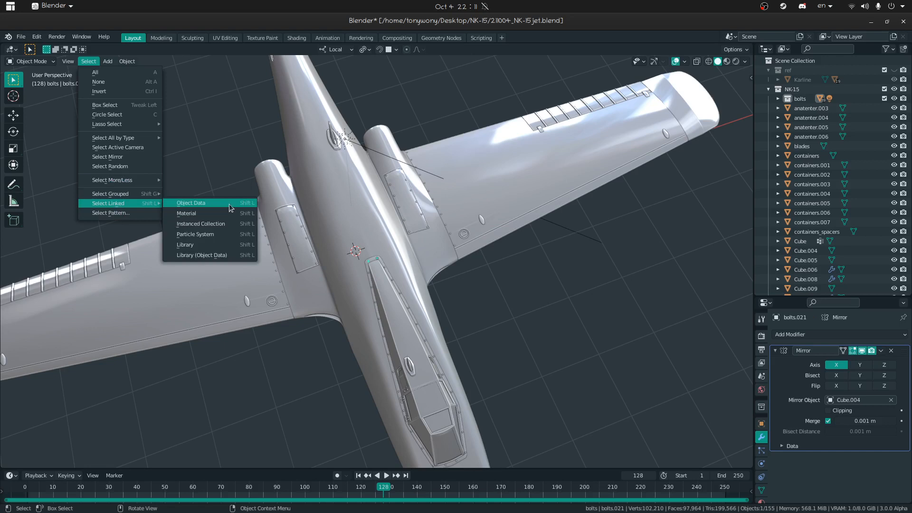
pyautogui.click(209, 203)
pyautogui.moveTo(486, 332); pyautogui.dragTo(457, 284, button='middle')
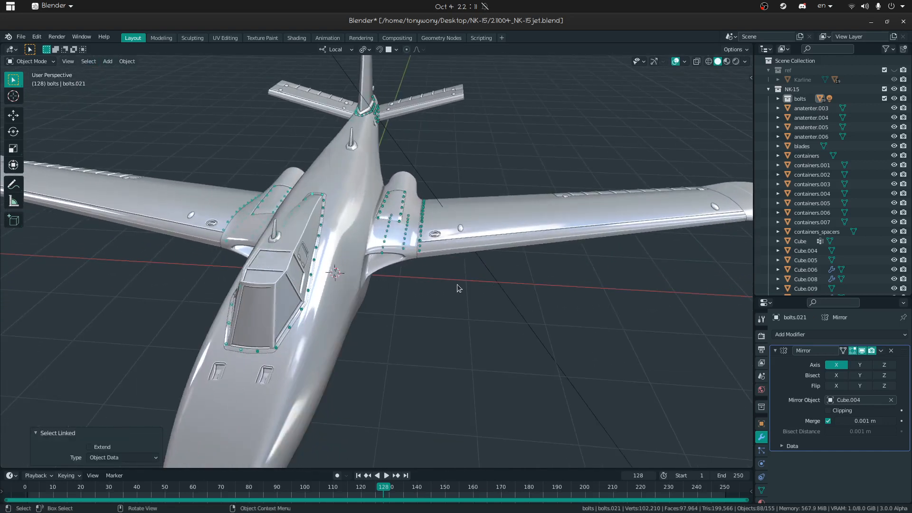
pyautogui.hotkey('ctrl', 'j')
# Step: Examine the joined bolts on the canopy, nacelles and wing roots and open their mesh data properties
pyautogui.moveTo(457, 284); pyautogui.dragTo(448, 309, button='middle')
pyautogui.click(205, 379)
pyautogui.click(205, 379)
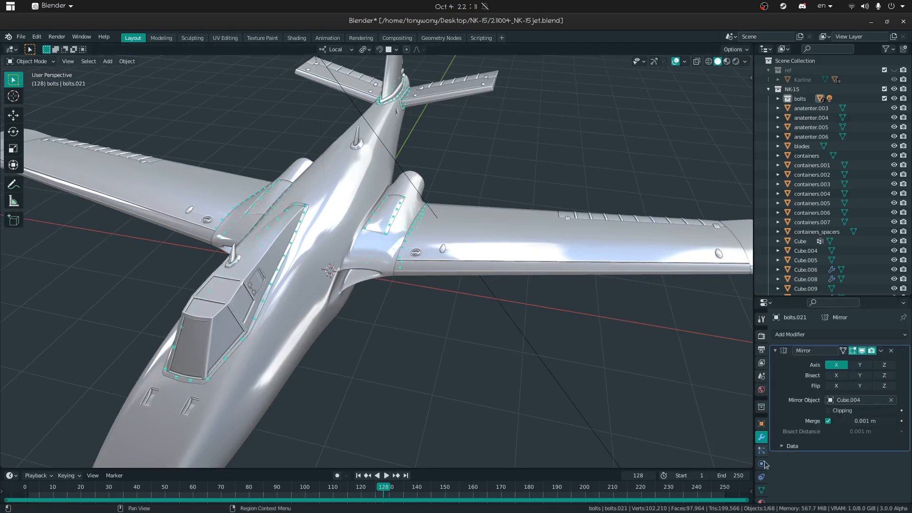
pyautogui.click(762, 490)
pyautogui.hotkey('shift', '`')
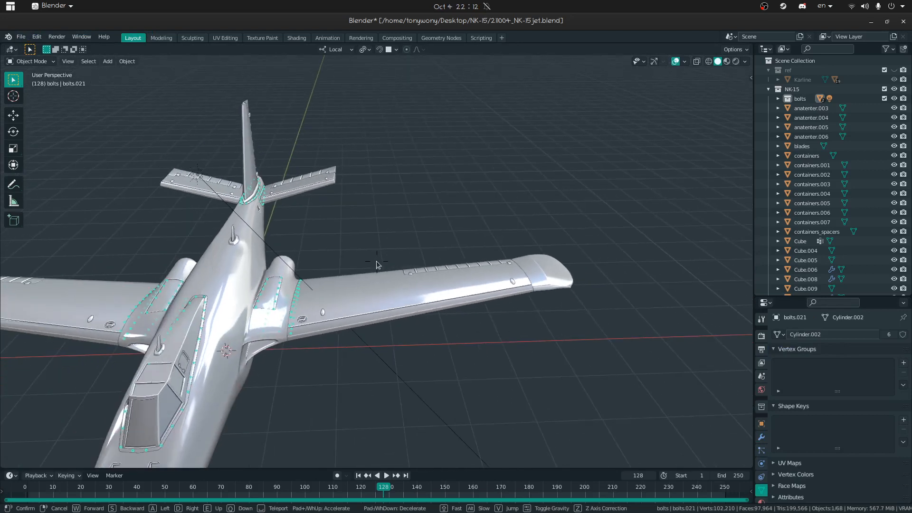
pyautogui.click(376, 264)
pyautogui.click(279, 286)
pyautogui.click(279, 283)
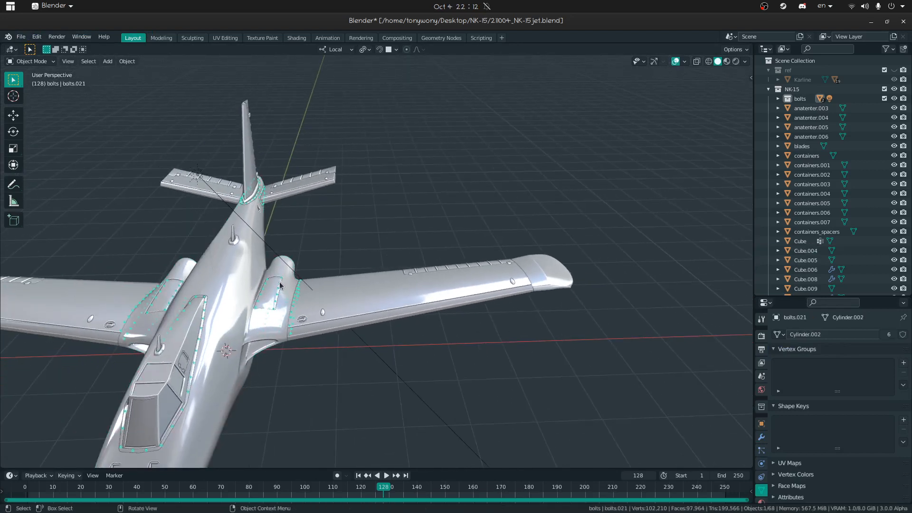
# Step: Collapse the NK-15 collection in the outliner and examine the joined bolts from the wing root to the underside of the fuselage
pyautogui.click(768, 89)
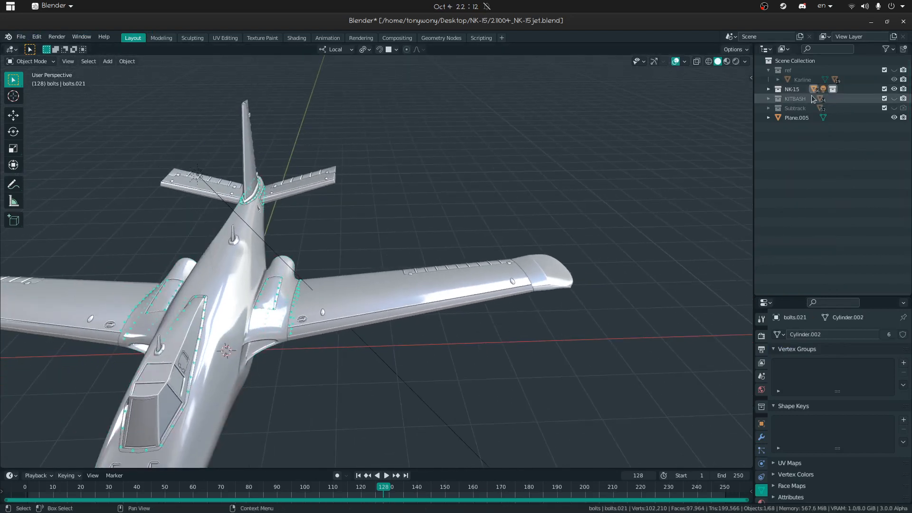
pyautogui.hotkey('shift', '`')
pyautogui.press('w')
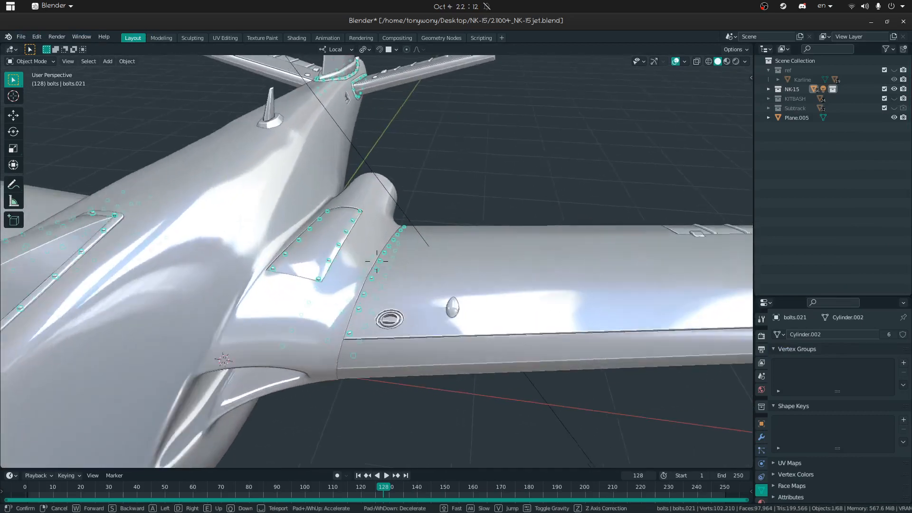
pyautogui.press('q')
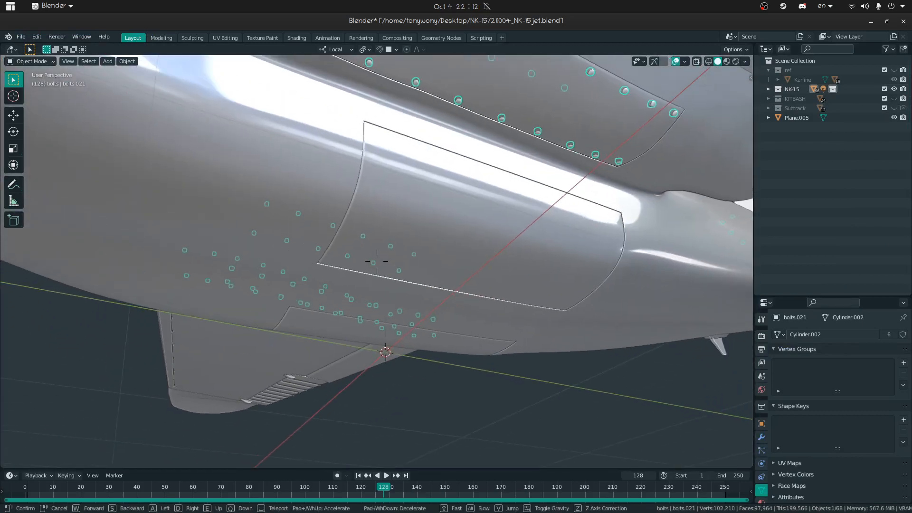
pyautogui.press('s')
pyautogui.press('a')
pyautogui.click(376, 261)
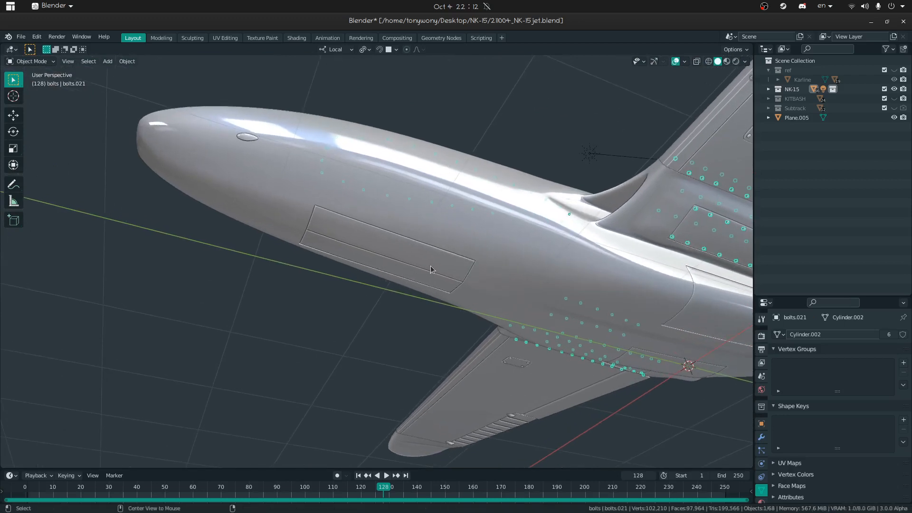
# Step: Undo the joining of the bolts and show the KITBASH collection
pyautogui.hotkey('ctrl', 'z')
pyautogui.hotkey('ctrl', 'z')
pyautogui.hotkey('ctrl', 'z')
pyautogui.hotkey('ctrl', 'z')
pyautogui.click(894, 99)
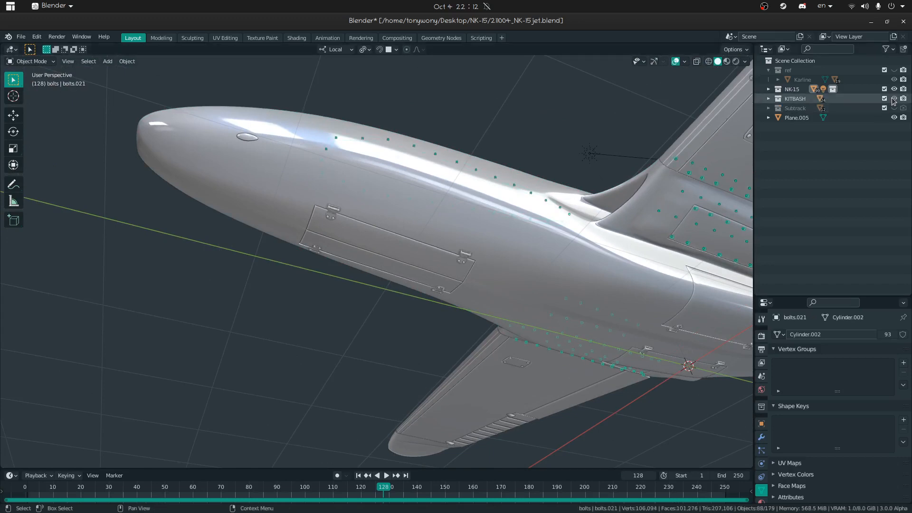
# Step: Check the separate bolts on the underside of the engine nacelle by picking individual ones
pyautogui.hotkey('shift', '`')
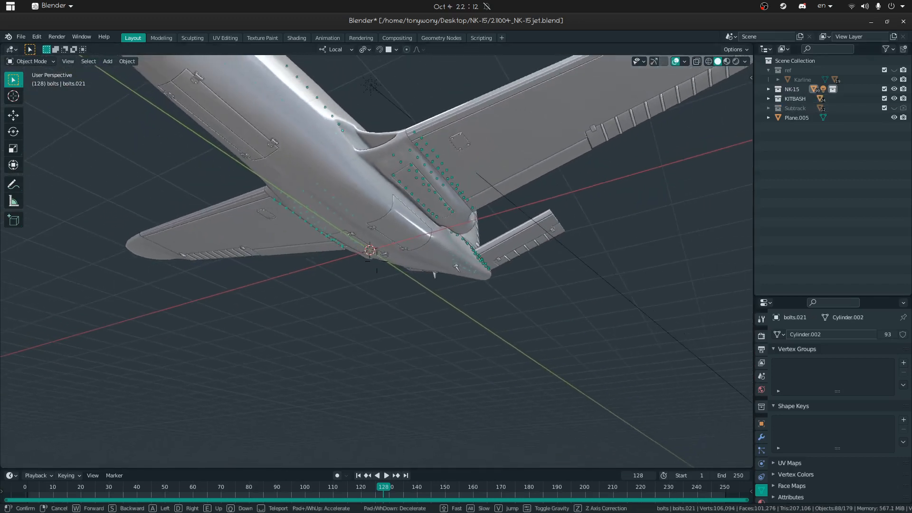
pyautogui.click(388, 234)
pyautogui.click(488, 198)
pyautogui.click(434, 237)
pyautogui.click(436, 228)
pyautogui.moveTo(429, 247); pyautogui.dragTo(423, 190, button='middle')
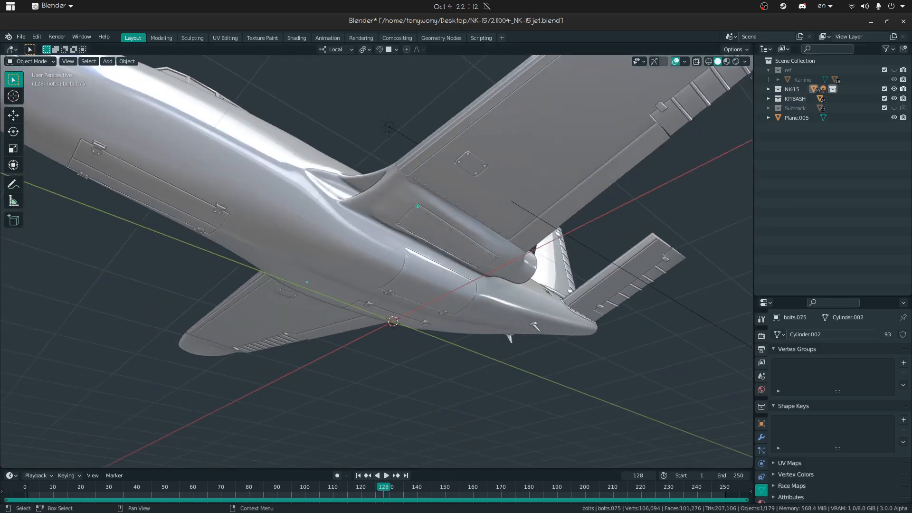
# Step: Hide the NK-15 collection, select the remaining hinges and Plane.005, and move them into the NK-15 collection
pyautogui.click(894, 89)
pyautogui.moveTo(690, 196); pyautogui.dragTo(321, 261, button='middle')
pyautogui.moveTo(185, 98); pyautogui.dragTo(570, 387)
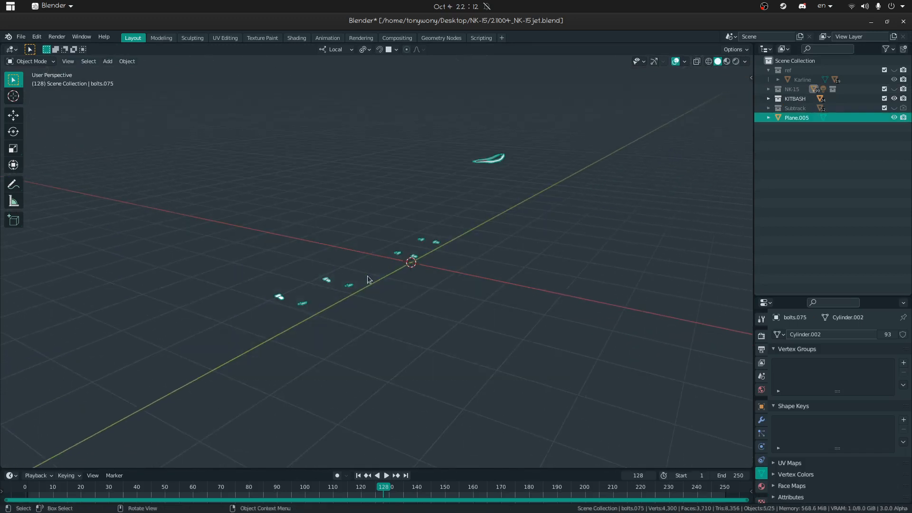
pyautogui.press('m')
pyautogui.moveTo(381, 266)
pyautogui.click(428, 284)
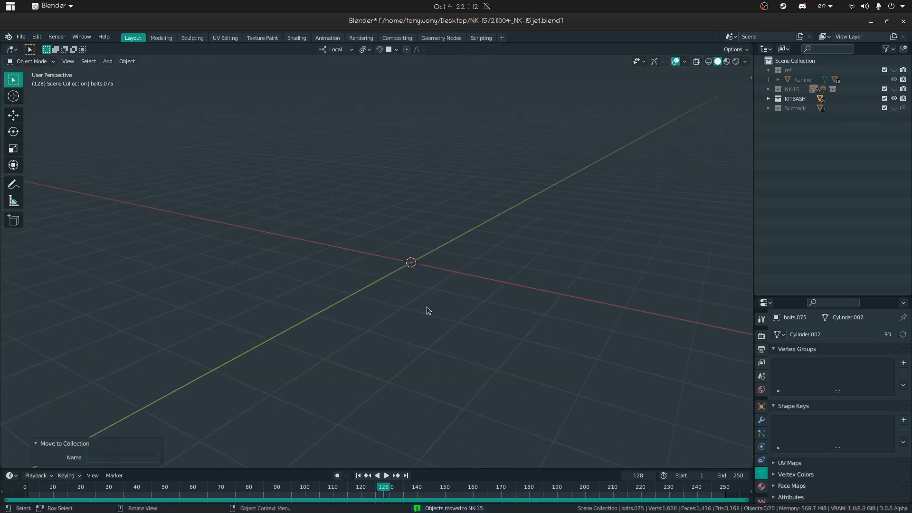
# Step: Isolate the NK-15 collection so only the jet is shown, and select the fuselage
pyautogui.keyDown('ctrl'); pyautogui.click(894, 89); pyautogui.keyUp('ctrl')
pyautogui.moveTo(438, 246); pyautogui.dragTo(464, 259, button='middle')
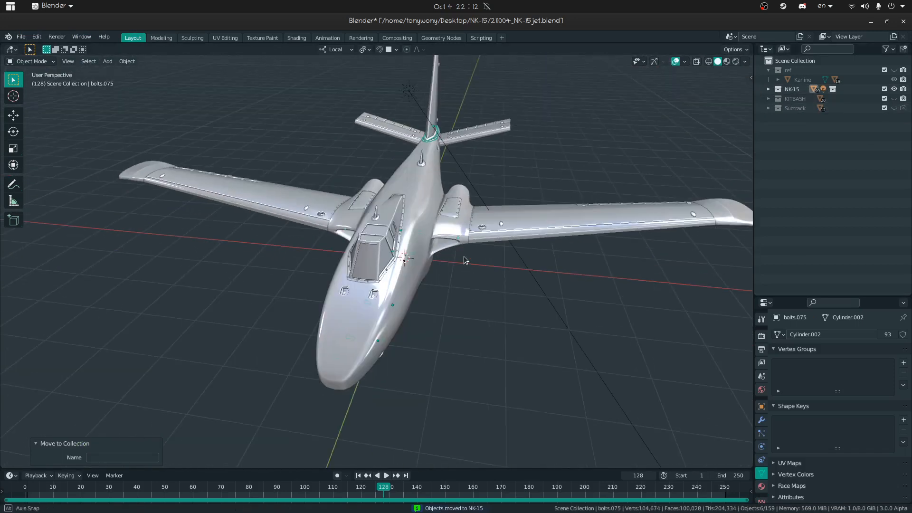
pyautogui.click(374, 298)
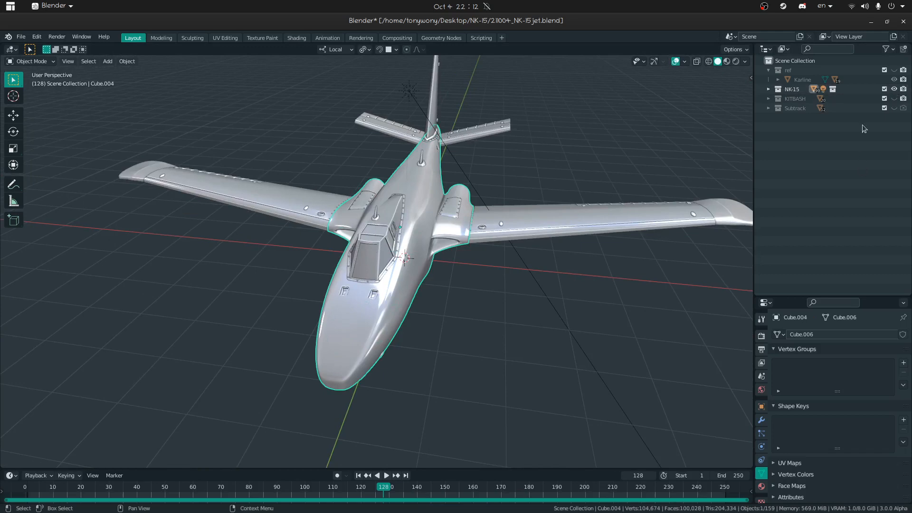
pyautogui.moveTo(431, 278); pyautogui.dragTo(347, 306, button='middle')
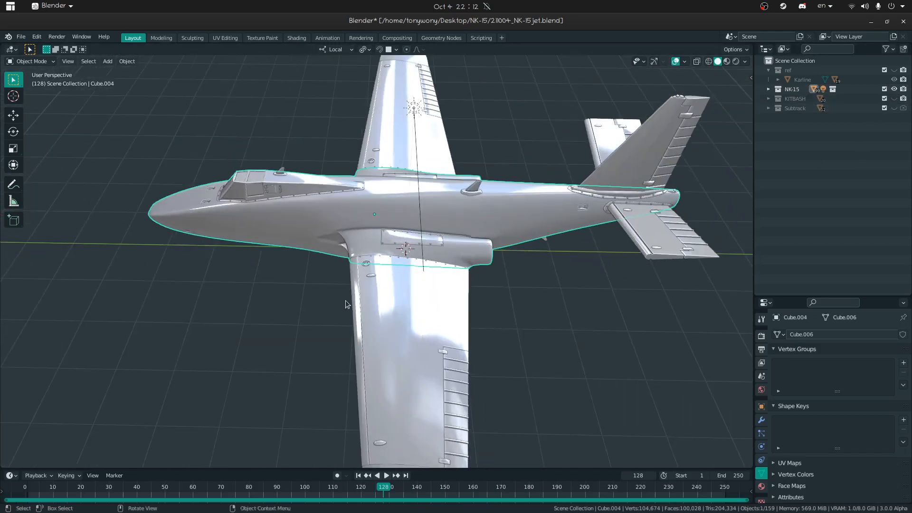
# Step: Hide the access cover on the engine nacelle to inspect the engine inside, and unhide the cover
pyautogui.hotkey('shift', '`')
pyautogui.press('w')
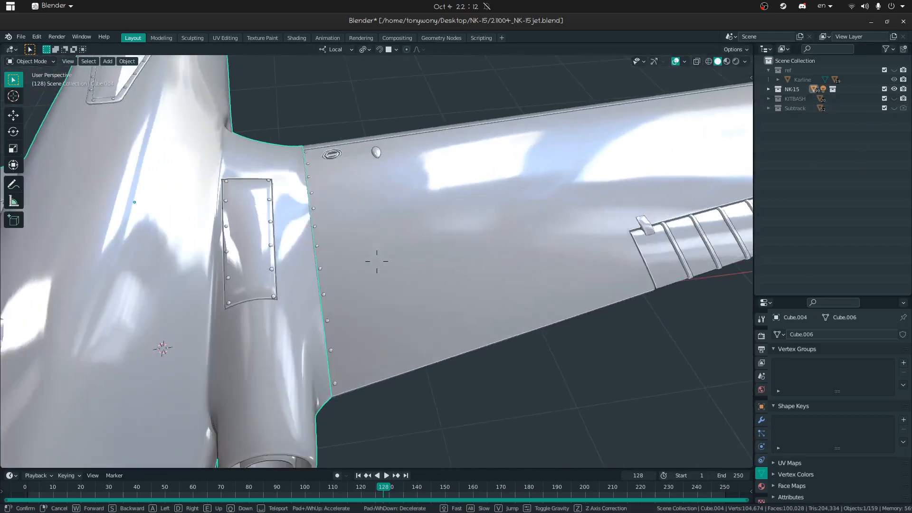
pyautogui.click(376, 262)
pyautogui.click(298, 240)
pyautogui.press('h')
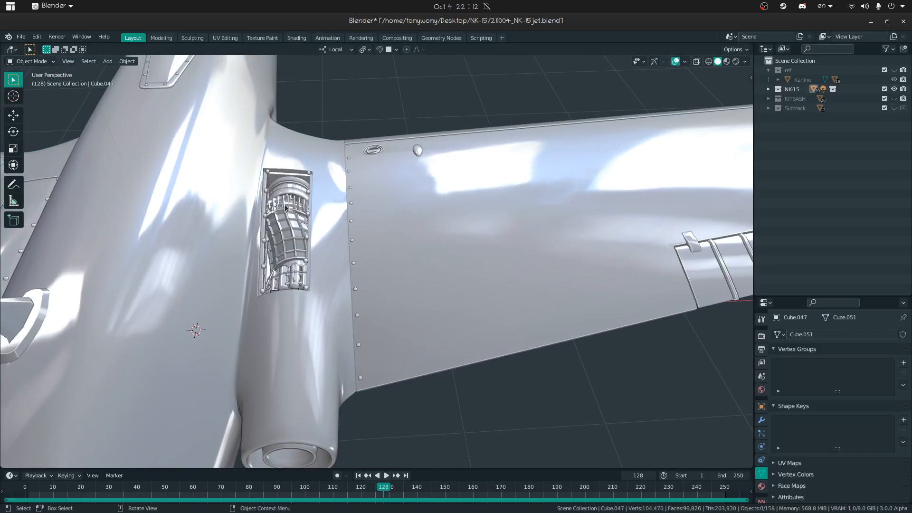
pyautogui.moveTo(299, 240); pyautogui.dragTo(172, 242, button='middle')
pyautogui.hotkey('shift', '`')
pyautogui.press('w')
pyautogui.press('s')
pyautogui.click(376, 261)
pyautogui.scroll(5, 380, 272)
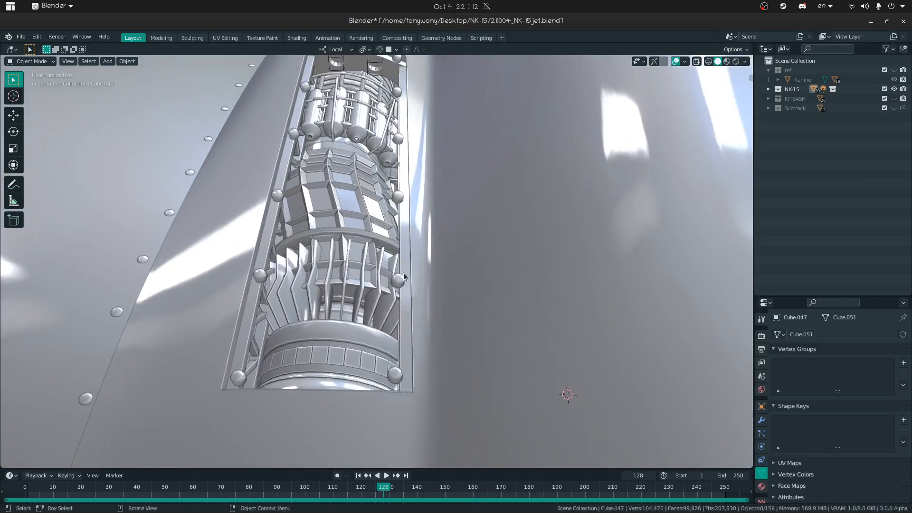
pyautogui.hotkey('alt', 'h')
# Step: Try to join the inner piece of the air intake with the fuselage, and undo the join
pyautogui.hotkey('shift', '`')
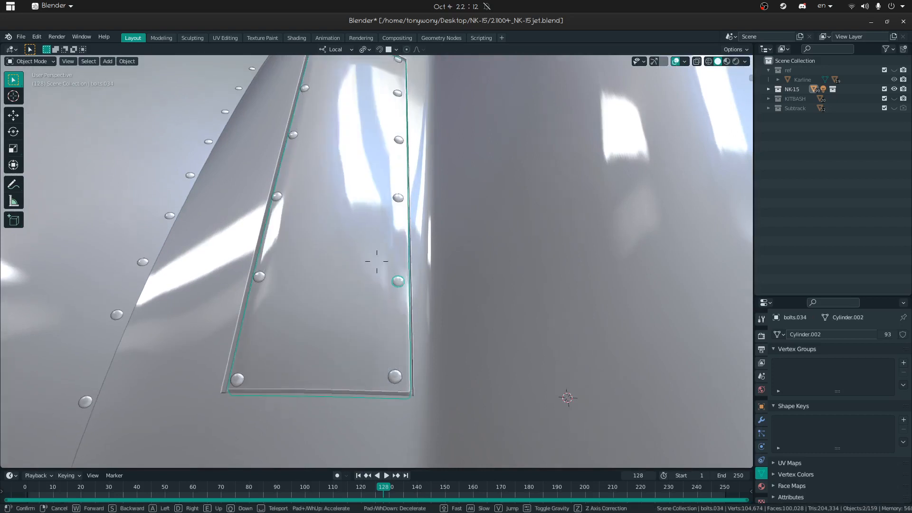
pyautogui.press('s')
pyautogui.click(376, 262)
pyautogui.click(486, 246)
pyautogui.click(322, 403)
pyautogui.moveTo(322, 403); pyautogui.dragTo(405, 309, button='middle')
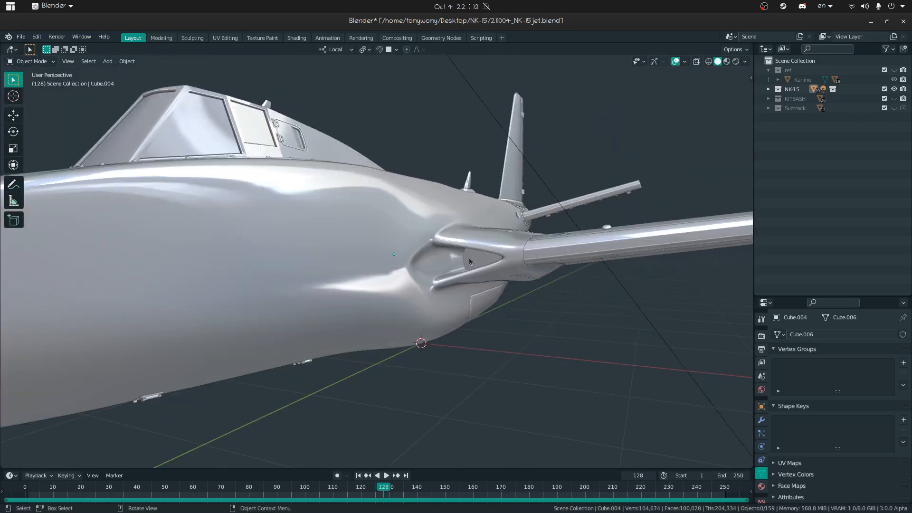
pyautogui.keyDown('shift'); pyautogui.click(382, 262); pyautogui.keyUp('shift')
pyautogui.hotkey('ctrl', 'j')
pyautogui.moveTo(450, 165); pyautogui.dragTo(459, 165, button='middle')
pyautogui.hotkey('ctrl', 'z')
pyautogui.moveTo(411, 215); pyautogui.dragTo(418, 223, button='middle')
# Step: Select the inner piece of the air intake and join it into the fuselage
pyautogui.click(335, 250)
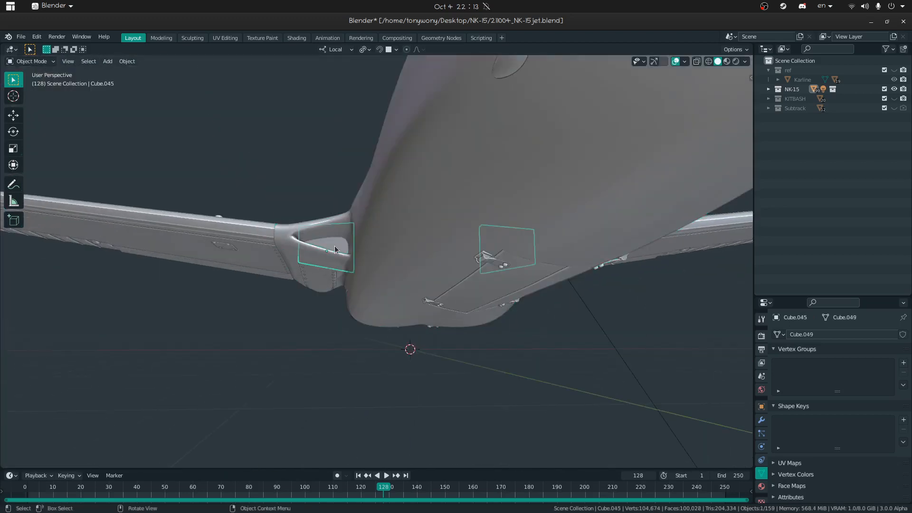
pyautogui.rightClick(381, 347)
pyautogui.click(381, 346)
pyautogui.keyDown('shift'); pyautogui.click(369, 267); pyautogui.keyUp('shift')
pyautogui.hotkey('ctrl', 'j')
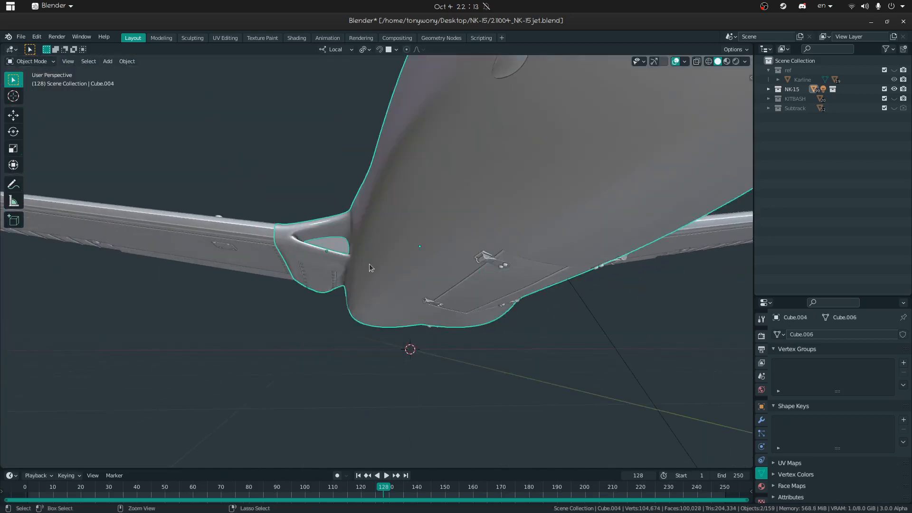
# Step: Check the separate parts on the engine nacelle, starting with the piece at its rear end
pyautogui.moveTo(369, 268); pyautogui.dragTo(554, 335, button='middle')
pyautogui.click(375, 298)
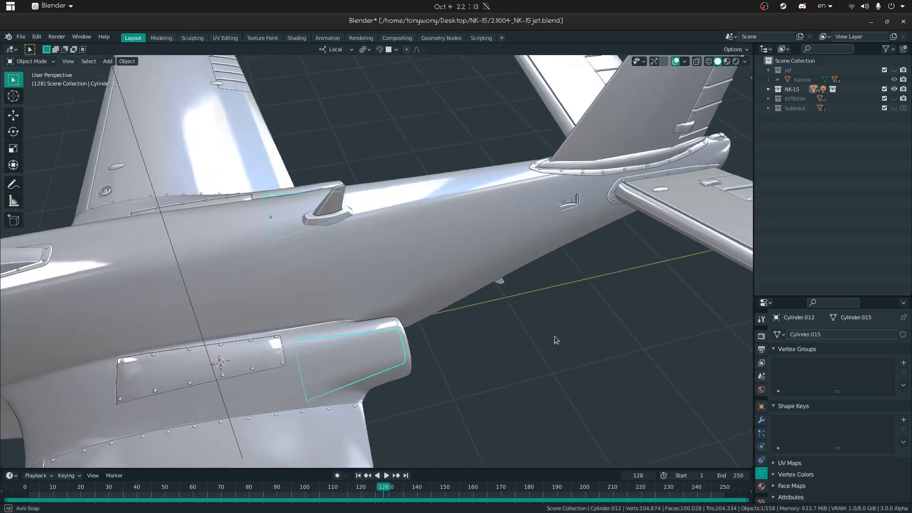
pyautogui.hotkey('shift', '`')
pyautogui.press('s')
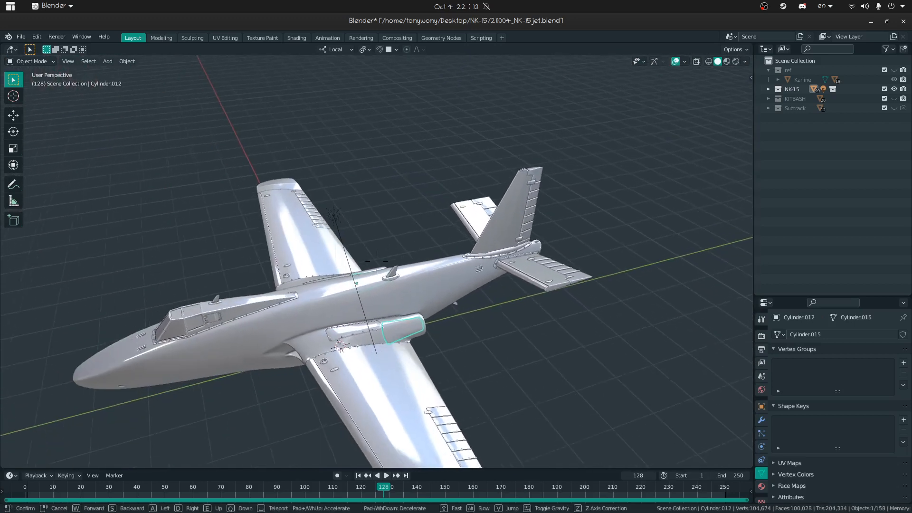
pyautogui.click(377, 261)
pyautogui.click(357, 333)
# Step: Try to join the hinges on the underside with the fuselage, and undo the join
pyautogui.moveTo(462, 359); pyautogui.dragTo(455, 281, button='middle')
pyautogui.hotkey('shift', '`')
pyautogui.press('w')
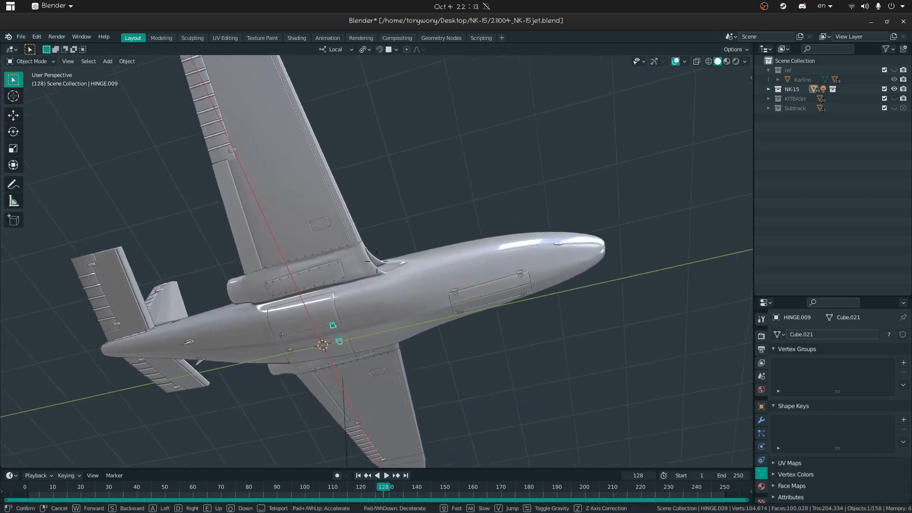
pyautogui.click(256, 360)
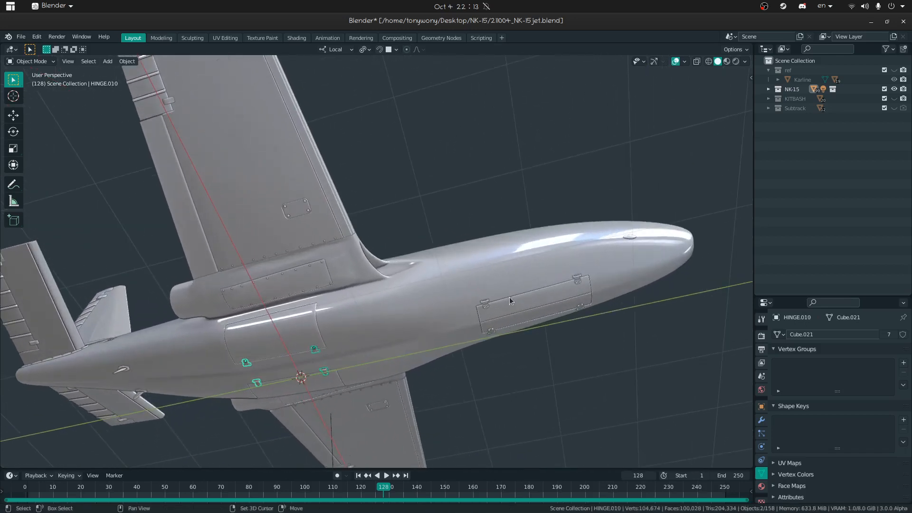
pyautogui.keyDown('shift'); pyautogui.click(377, 313); pyautogui.keyUp('shift')
pyautogui.hotkey('ctrl', 'j')
pyautogui.moveTo(349, 269); pyautogui.dragTo(358, 266, button='middle')
pyautogui.hotkey('ctrl', 'z')
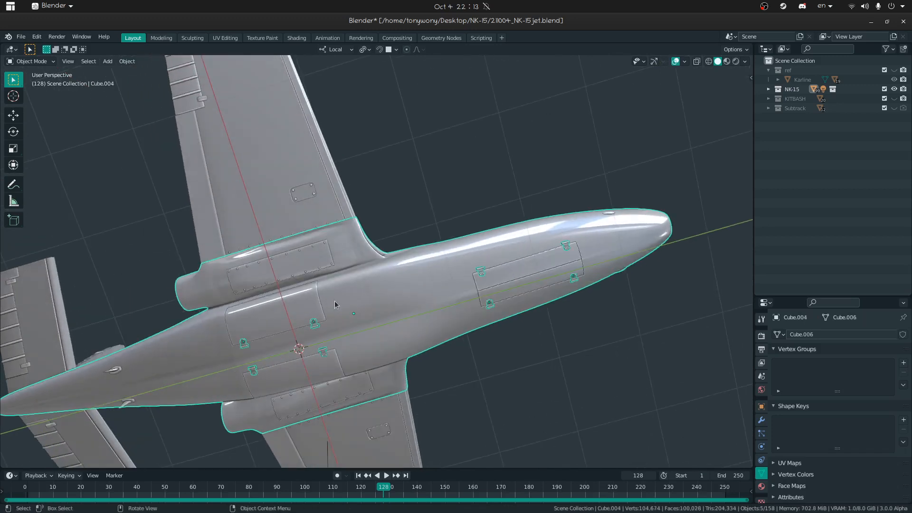
# Step: Make the shared mesh data of the hinge pairs under the fuselage single-user
pyautogui.click(315, 323)
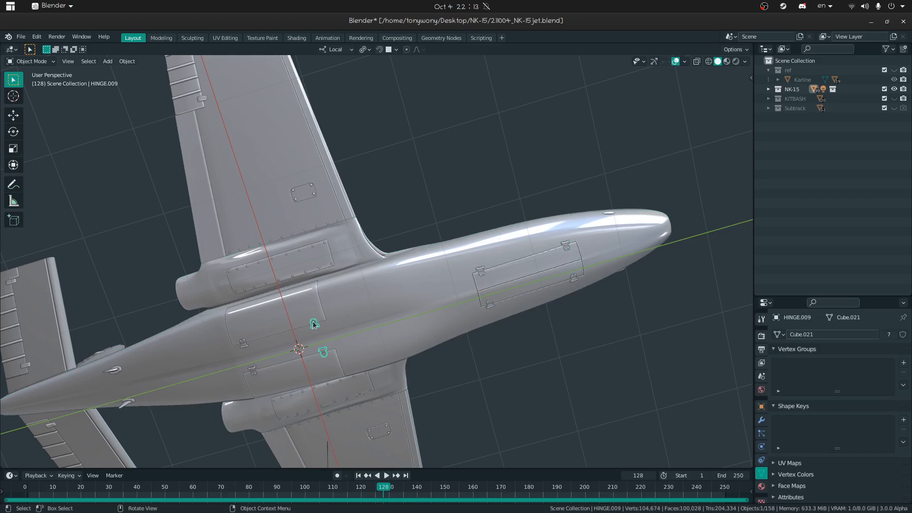
pyautogui.click(889, 334)
pyautogui.click(245, 344)
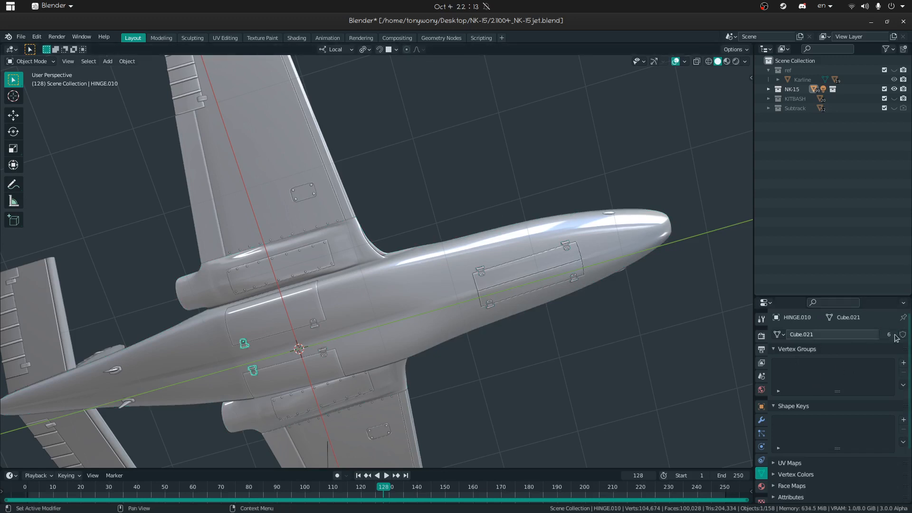
pyautogui.click(888, 334)
pyautogui.click(566, 245)
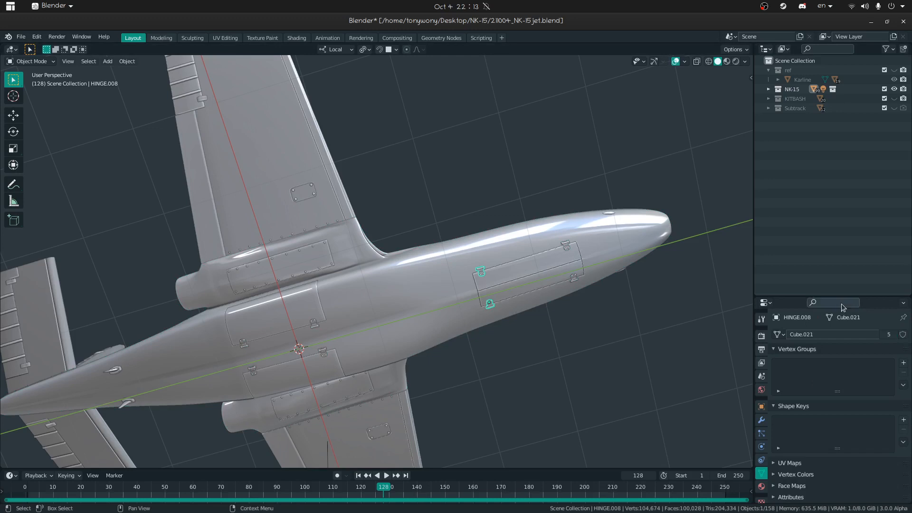
pyautogui.click(894, 335)
# Step: Select all the hinges on the underside together with the fuselage and join them into the fuselage
pyautogui.click(480, 269)
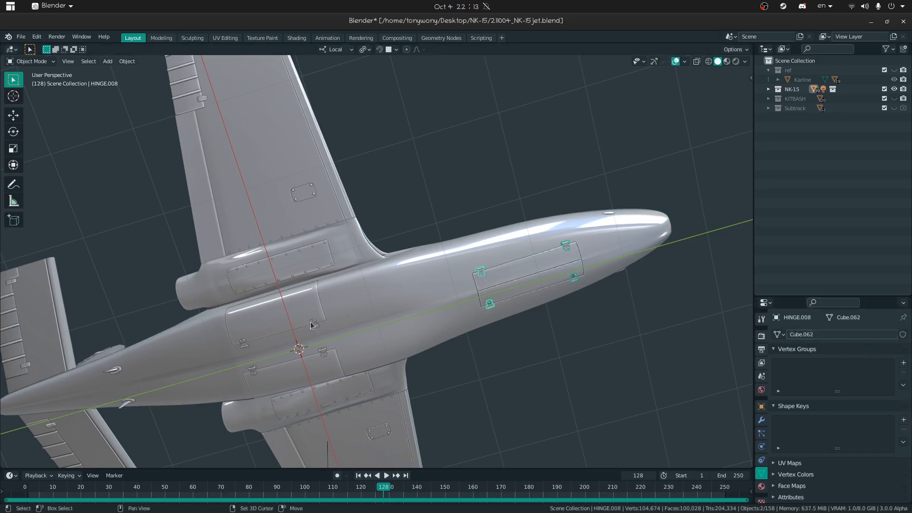
pyautogui.keyDown('shift'); pyautogui.click(243, 346); pyautogui.keyUp('shift')
pyautogui.keyDown('shift'); pyautogui.click(385, 313); pyautogui.keyUp('shift')
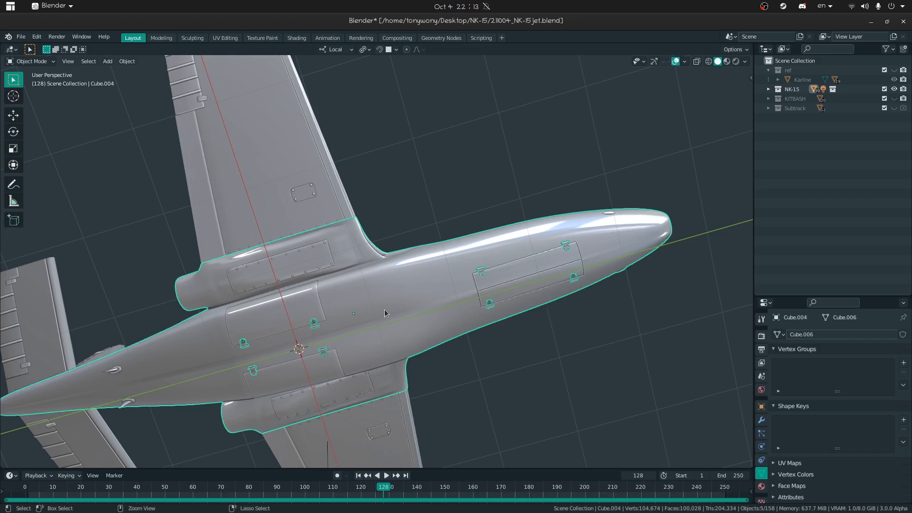
pyautogui.keyDown('shift'); pyautogui.click(333, 320); pyautogui.keyUp('shift')
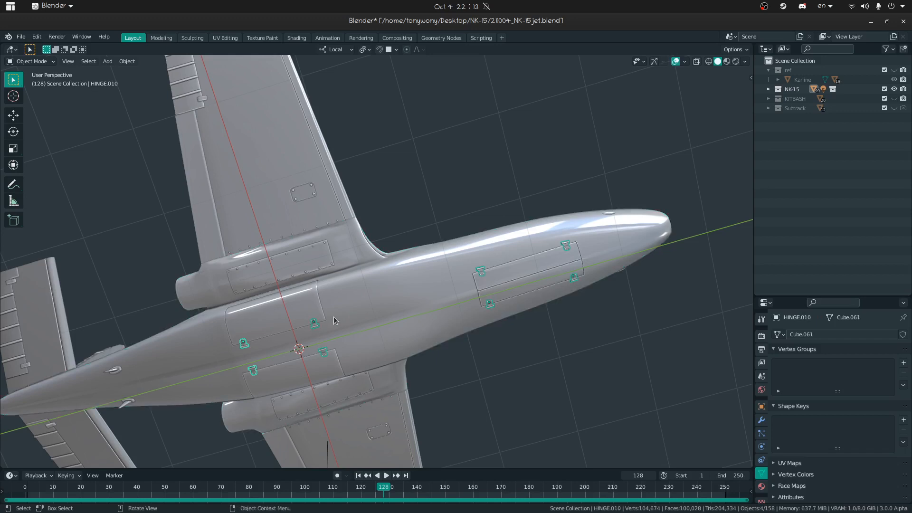
pyautogui.rightClick(334, 316)
pyautogui.click(370, 317)
pyautogui.keyDown('shift'); pyautogui.click(371, 318); pyautogui.keyUp('shift')
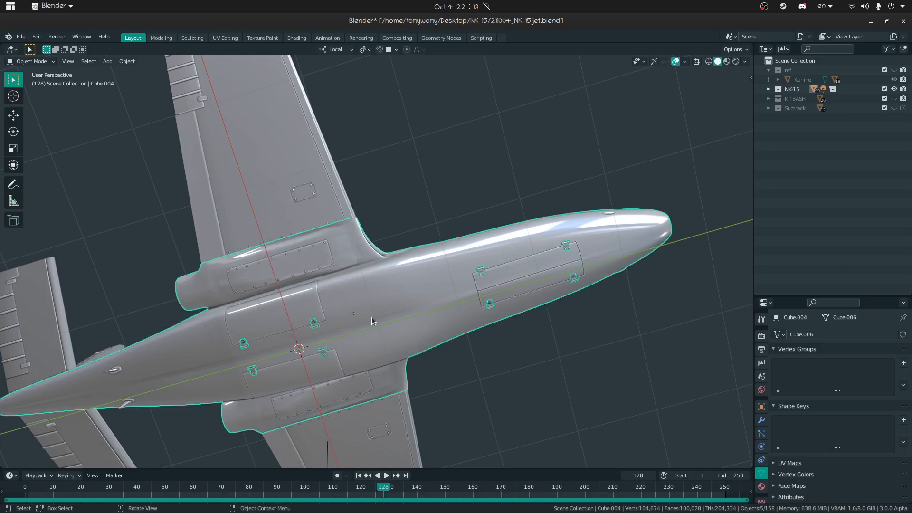
pyautogui.hotkey('ctrl', 'j')
# Step: Isolate the fuselage to check the joined hinges, and unhide the other parts
pyautogui.hotkey('alt', 'a')
pyautogui.click(431, 278)
pyautogui.hotkey('shift', 'h')
pyautogui.hotkey('alt', 'h')
# Step: Check the modifiers of the rear bay doors under the fuselage and join the doors into the fuselage
pyautogui.click(290, 307)
pyautogui.click(761, 421)
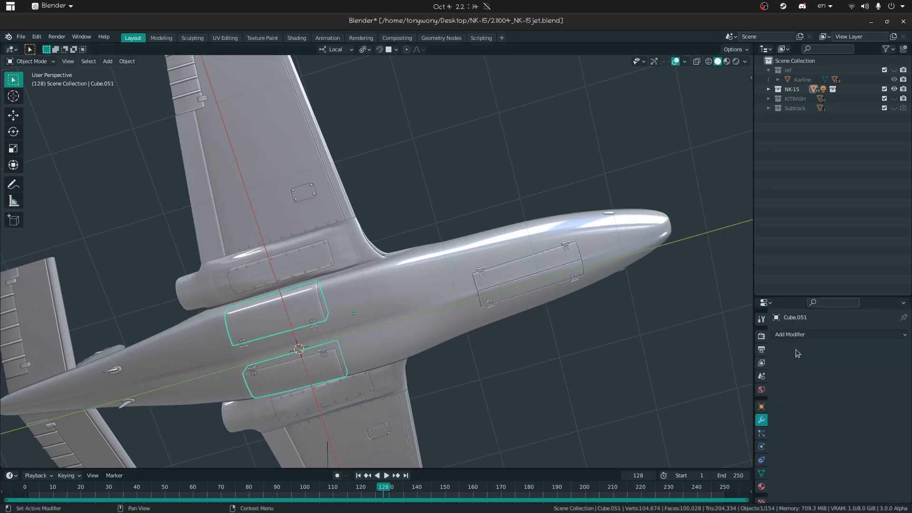
pyautogui.keyDown('shift'); pyautogui.click(370, 329); pyautogui.keyUp('shift')
pyautogui.hotkey('ctrl', 'j')
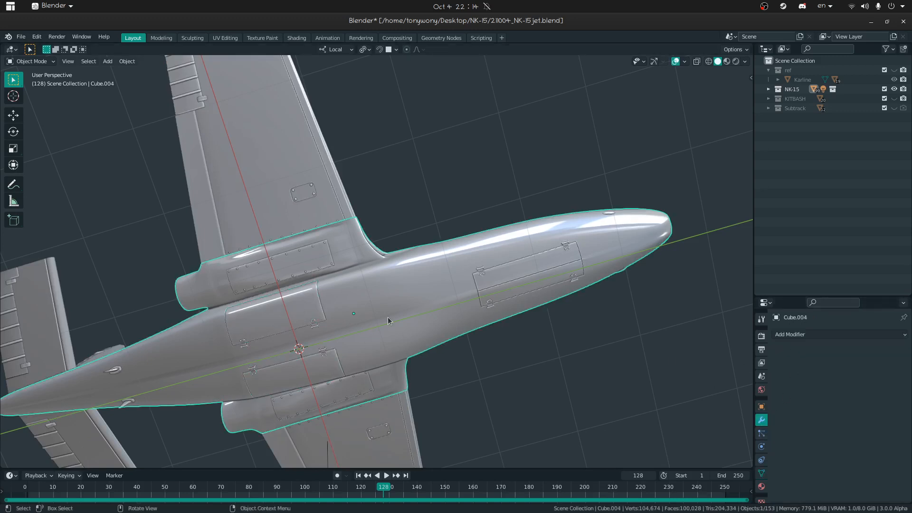
# Step: Isolate the fuselage to check the merged doors and hinges from below, and bring the other parts back
pyautogui.hotkey('shift', 'h')
pyautogui.hotkey('ctrl', 'z')
pyautogui.moveTo(386, 318); pyautogui.dragTo(363, 354, button='middle')
pyautogui.hotkey('shift', 'h')
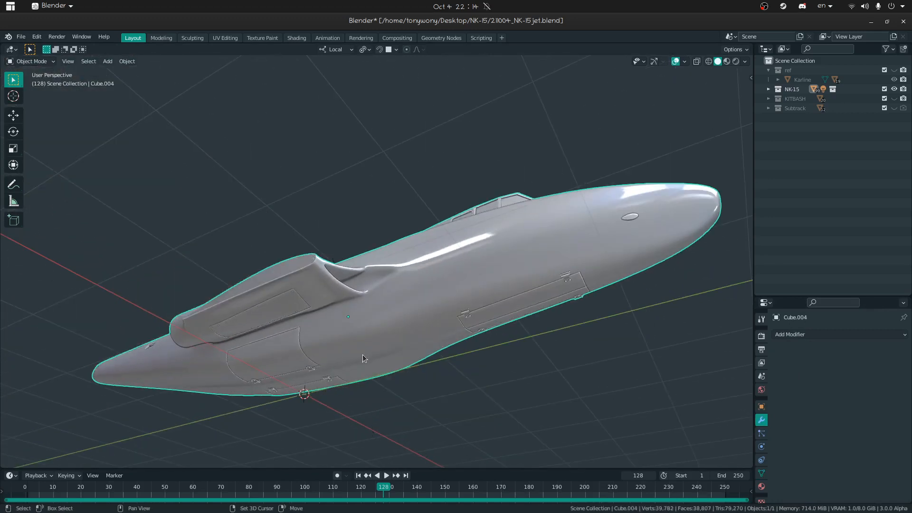
pyautogui.press('KP_Divide')
pyautogui.hotkey('shift', '`')
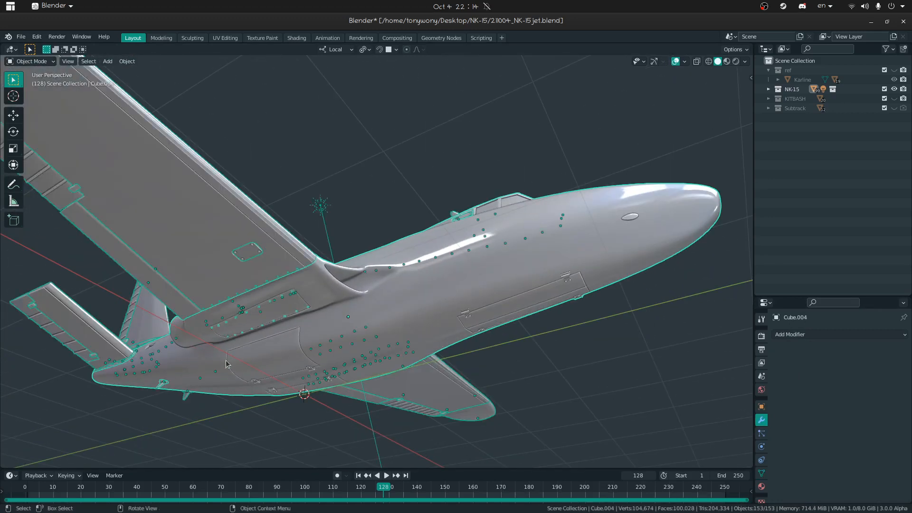
# Step: Select the small antenna parts under the rear fuselage together with the fuselage and join them into the fuselage
pyautogui.press('s')
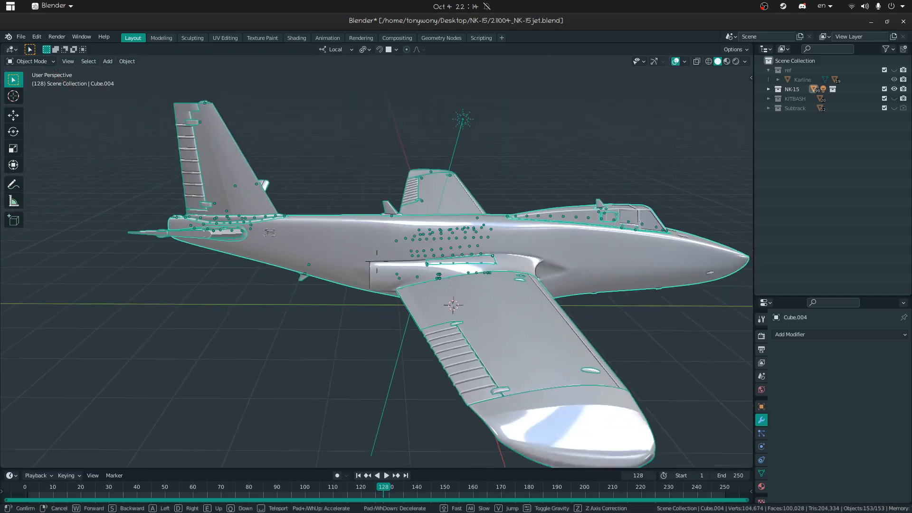
pyautogui.press('w')
pyautogui.click(346, 184)
pyautogui.click(346, 184)
pyautogui.moveTo(347, 184); pyautogui.dragTo(303, 163, button='middle')
pyautogui.click(293, 217)
pyautogui.moveTo(293, 216); pyautogui.dragTo(312, 187, button='middle')
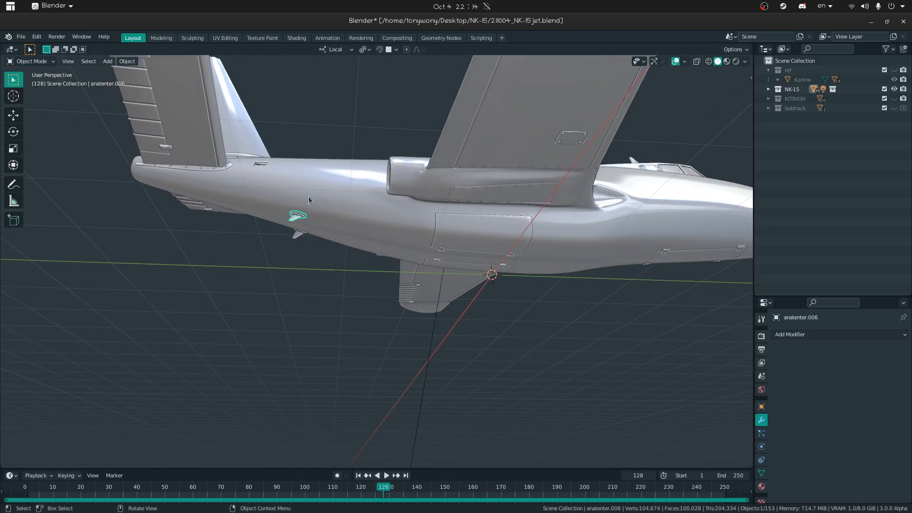
pyautogui.keyDown('shift'); pyautogui.click(338, 216); pyautogui.keyUp('shift')
pyautogui.keyDown('shift'); pyautogui.click(338, 216); pyautogui.keyUp('shift')
pyautogui.click(296, 233)
pyautogui.click(296, 232)
pyautogui.click(298, 219)
pyautogui.click(296, 221)
pyautogui.keyDown('shift'); pyautogui.click(327, 205); pyautogui.keyUp('shift')
pyautogui.hotkey('ctrl', 'j')
pyautogui.hotkey('alt', 'a')
# Step: Apply the Mirror modifier of the elevator and join the elevator into the horizontal stabilizer
pyautogui.moveTo(261, 261); pyautogui.dragTo(406, 275, button='middle')
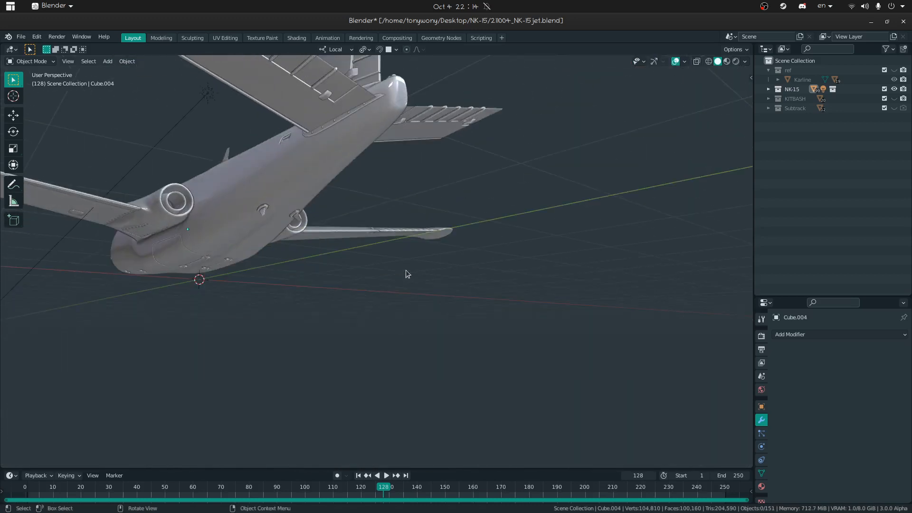
pyautogui.scroll(5, 301, 189)
pyautogui.moveTo(302, 190); pyautogui.dragTo(376, 213, button='middle')
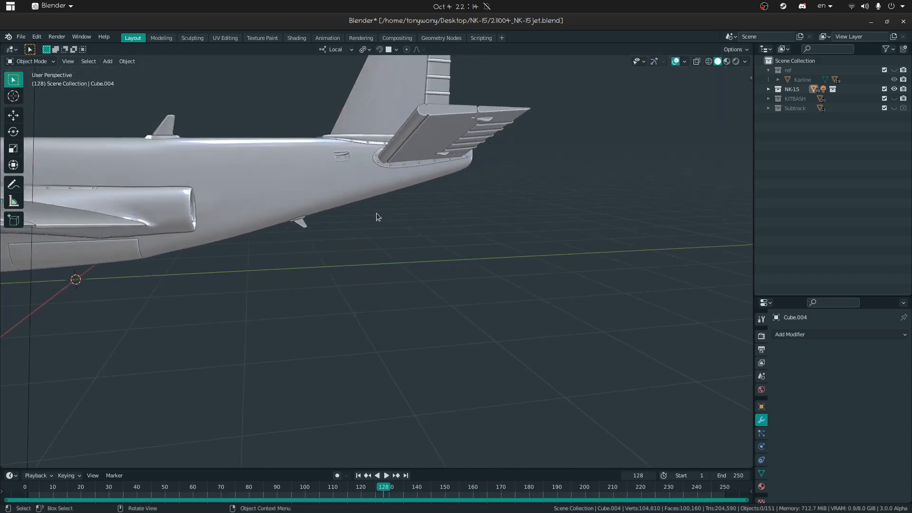
pyautogui.moveTo(344, 186); pyautogui.dragTo(350, 204, button='middle')
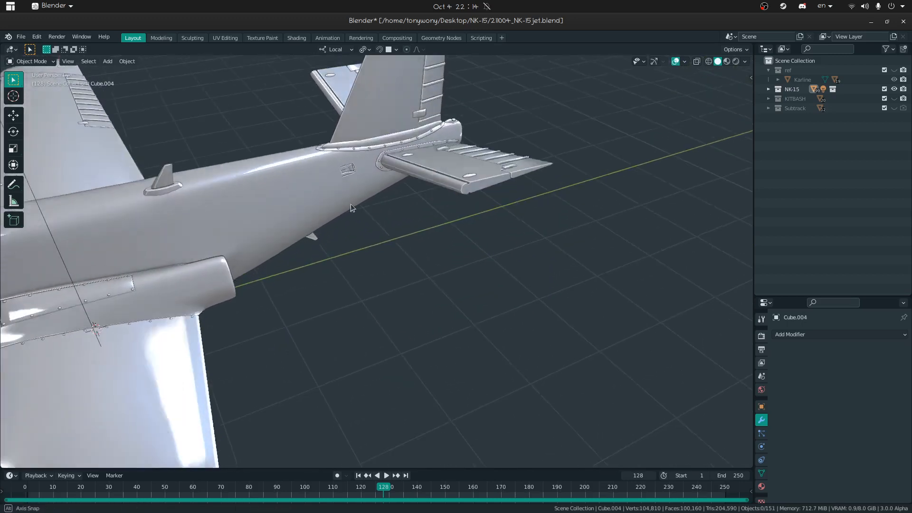
pyautogui.click(522, 154)
pyautogui.moveTo(522, 154); pyautogui.dragTo(586, 271, button='middle')
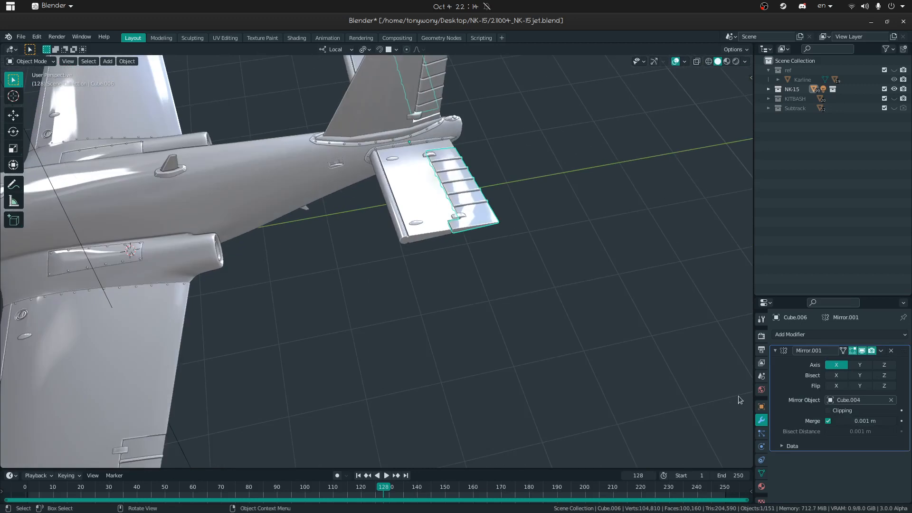
pyautogui.hotkey('ctrl', 'a')
pyautogui.keyDown('shift'); pyautogui.click(427, 207); pyautogui.keyUp('shift')
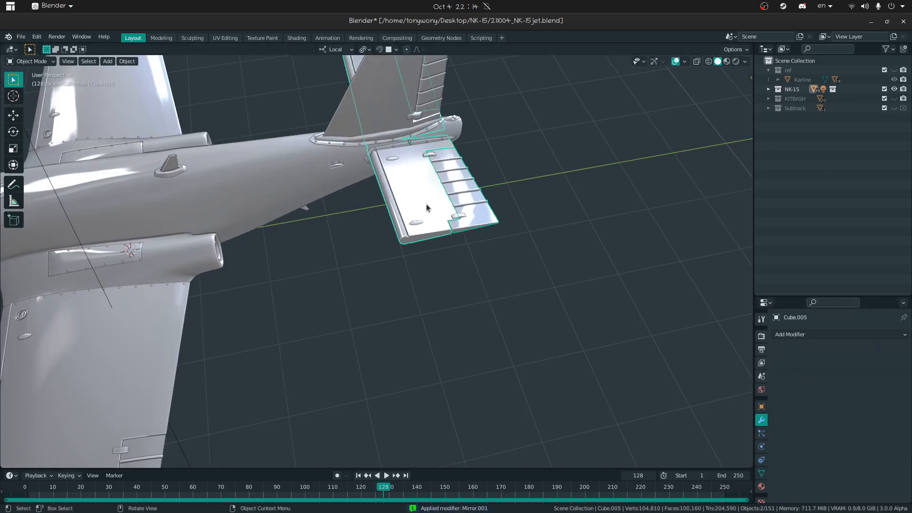
pyautogui.hotkey('ctrl', 'j')
# Step: Check the modifiers and mesh data of the two oval fairings on the stabilizer and join them into the stabilizer
pyautogui.moveTo(426, 208); pyautogui.dragTo(362, 244, button='middle')
pyautogui.click(363, 243)
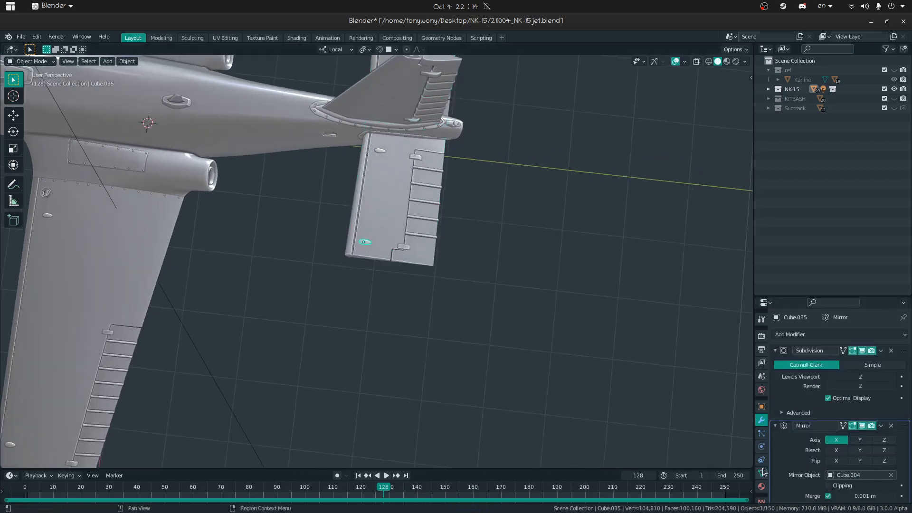
pyautogui.click(761, 472)
pyautogui.click(378, 151)
pyautogui.keyDown('shift'); pyautogui.click(363, 243); pyautogui.keyUp('shift')
pyautogui.keyDown('alt'); pyautogui.keyDown('shift'); pyautogui.click(387, 221); pyautogui.keyUp('shift'); pyautogui.keyUp('alt')
pyautogui.click(388, 220)
pyautogui.hotkey('ctrl', 'j')
# Step: Make the mesh data of the inner oval fairing on the wing single-user and check the outer fairing's mesh data
pyautogui.hotkey('shift', '`')
pyautogui.click(249, 212)
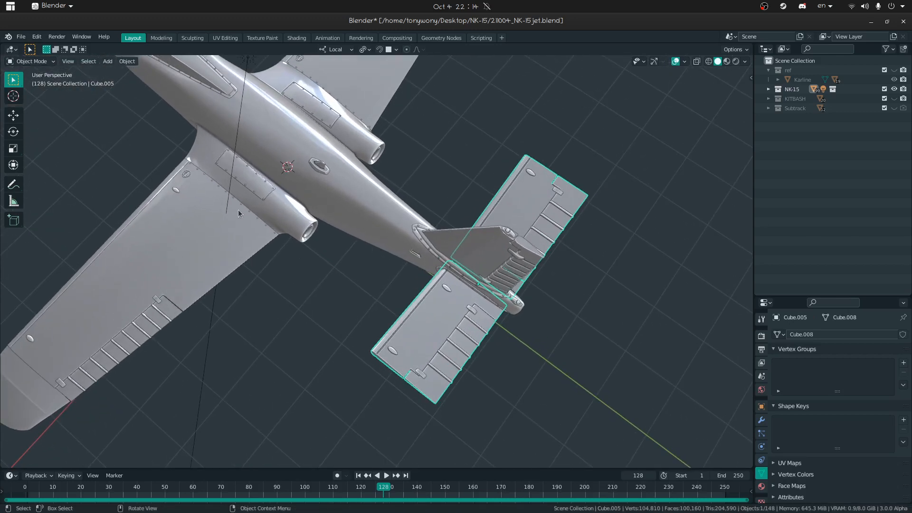
pyautogui.click(177, 190)
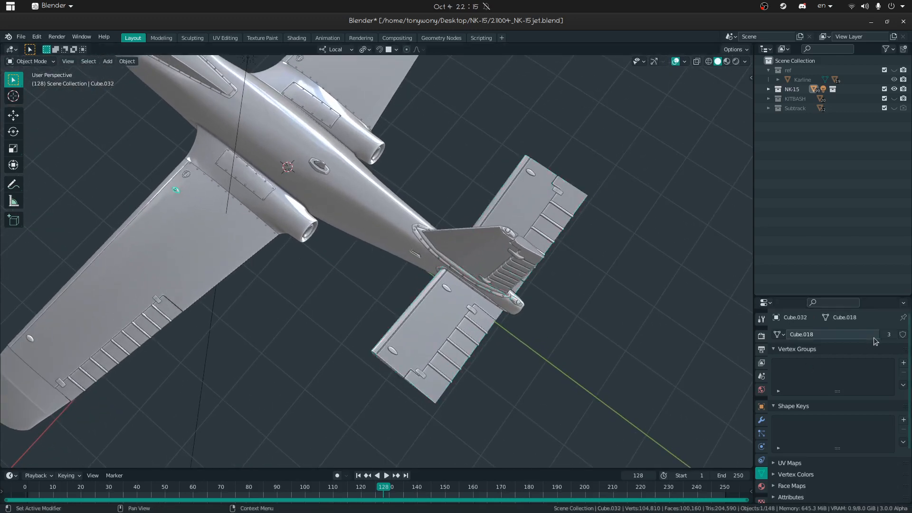
pyautogui.click(33, 337)
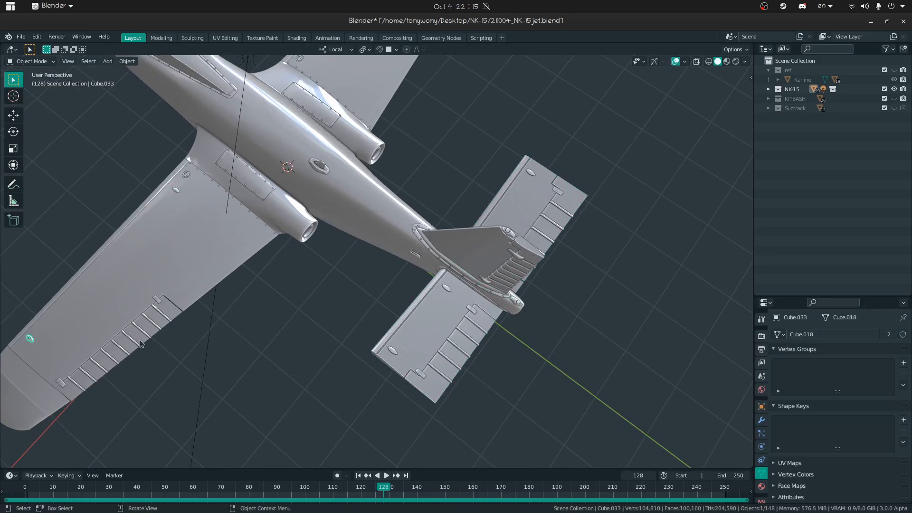
pyautogui.keyDown('alt'); pyautogui.click(235, 204); pyautogui.keyUp('alt')
# Step: Check the main wing's modifiers, isolate the wing to inspect it, and bring the other parts back
pyautogui.click(203, 216)
pyautogui.click(762, 419)
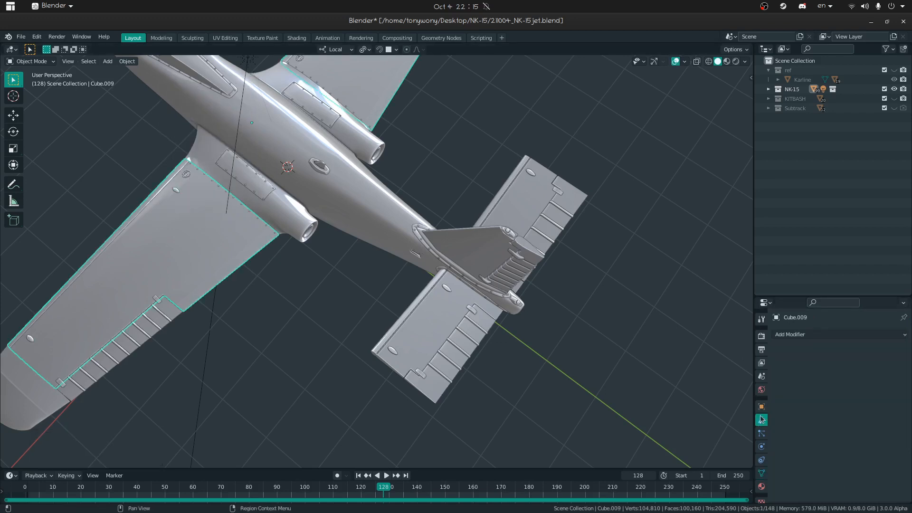
pyautogui.press('KP_Divide')
pyautogui.moveTo(234, 238); pyautogui.dragTo(318, 218, button='middle')
pyautogui.press('KP_Divide')
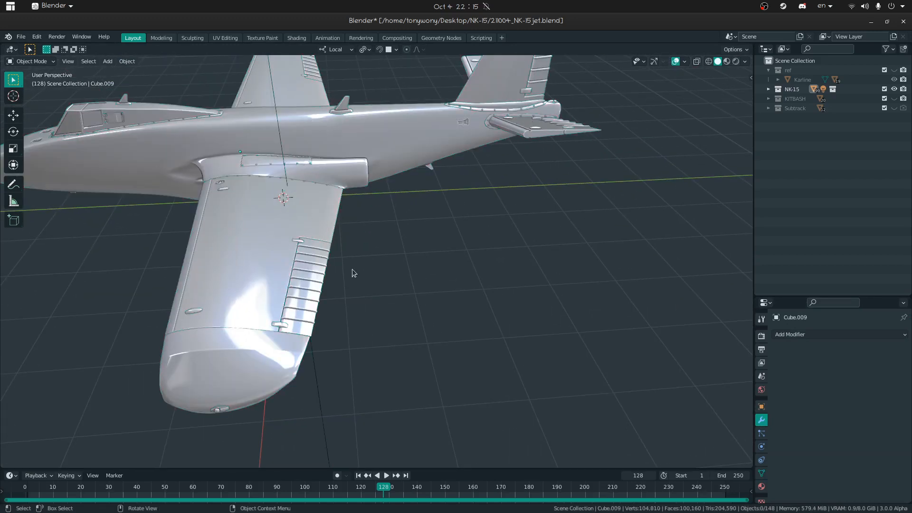
# Step: Check the modifiers of the wingtip and its light, and look for a matching light on the opposite wingtip
pyautogui.click(246, 361)
pyautogui.moveTo(246, 361); pyautogui.dragTo(346, 303, button='middle')
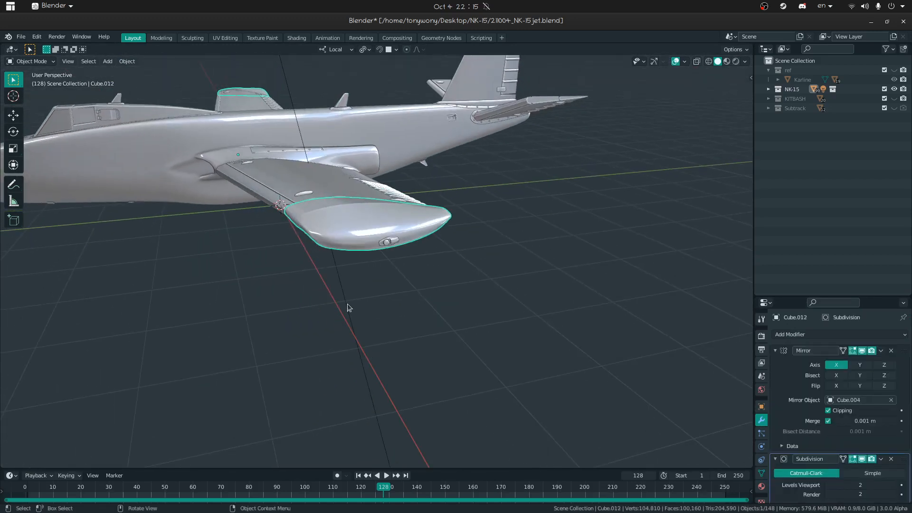
pyautogui.click(387, 244)
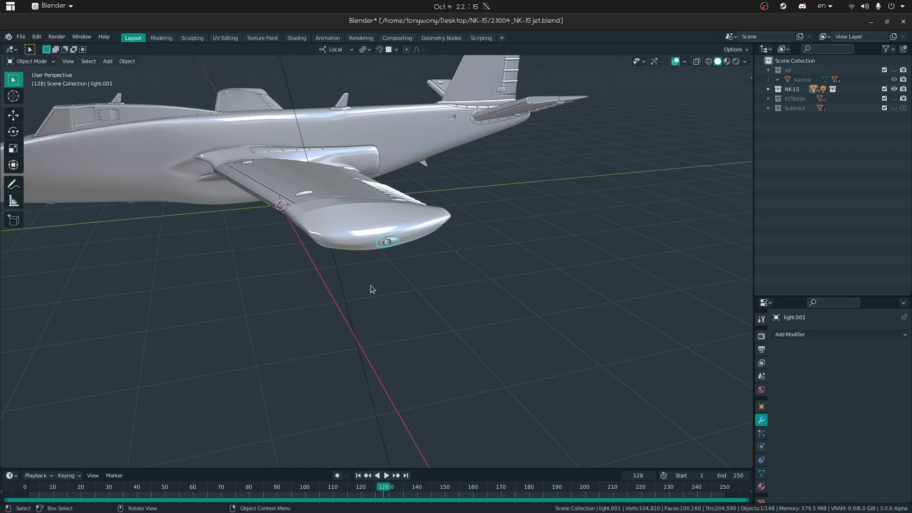
pyautogui.moveTo(363, 261)
pyautogui.mouseDown(button='middle')
pyautogui.moveTo(429, 249)
pyautogui.moveTo(413, 207)
pyautogui.moveTo(347, 192)
pyautogui.moveTo(324, 266)
pyautogui.moveTo(368, 274)
pyautogui.mouseUp(button='middle')
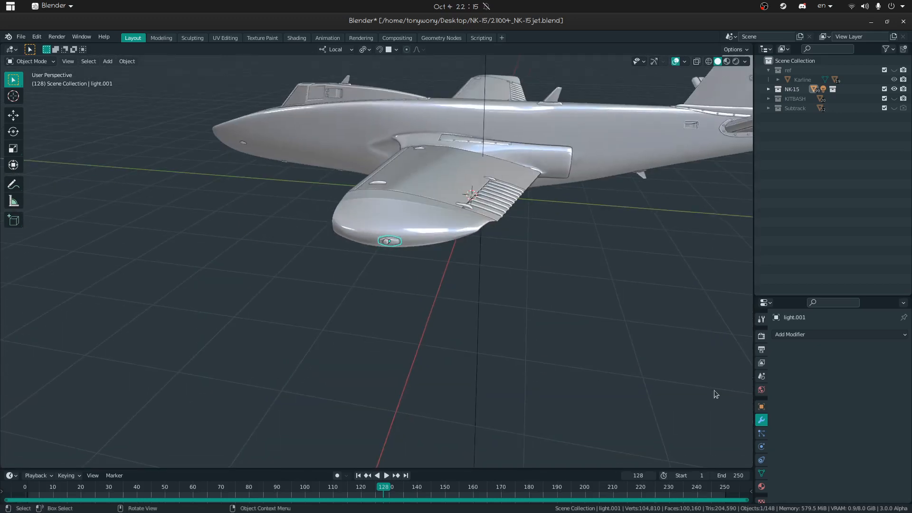
pyautogui.moveTo(514, 251); pyautogui.dragTo(552, 278, button='middle')
pyautogui.hotkey('shift', '`')
pyautogui.press('a')
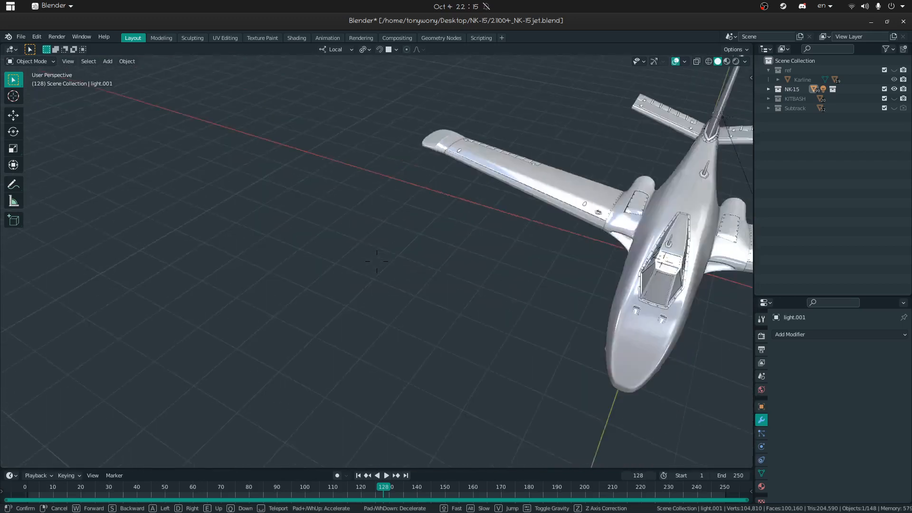
pyautogui.click(379, 261)
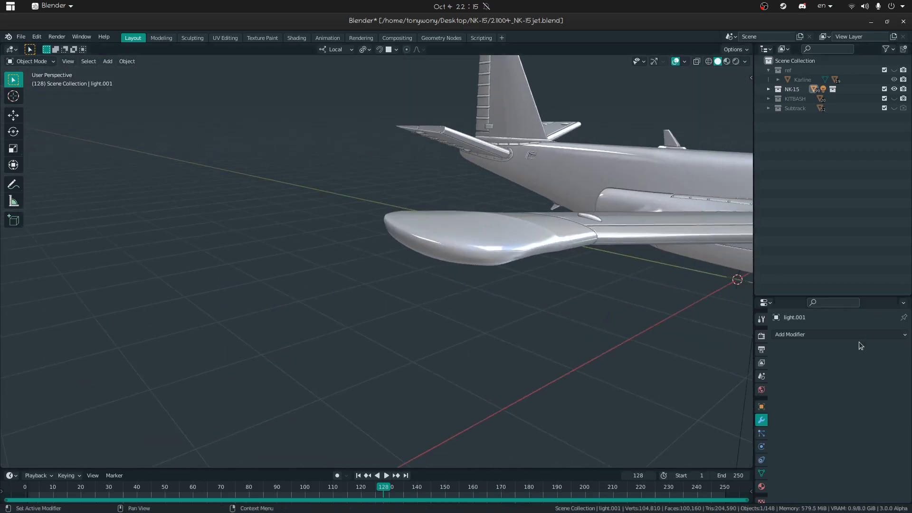
# Step: Add a Mirror modifier to the wingtip light with the fuselage Cube.004 as the mirror object
pyautogui.click(859, 334)
pyautogui.click(714, 219)
pyautogui.click(891, 400)
pyautogui.click(631, 159)
pyautogui.hotkey('shift', '`')
pyautogui.click(377, 260)
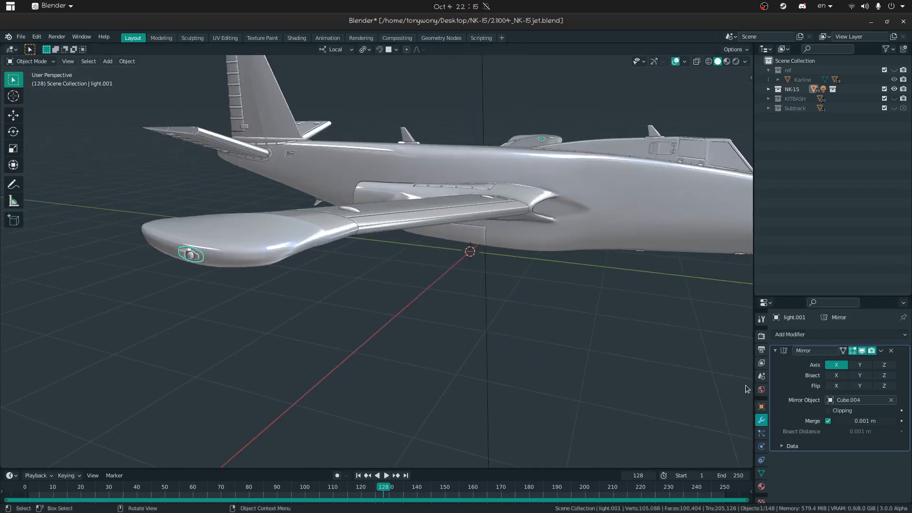
# Step: Check the wingtip light's mesh data and apply its Mirror modifier
pyautogui.click(761, 473)
pyautogui.click(186, 251)
pyautogui.click(184, 251)
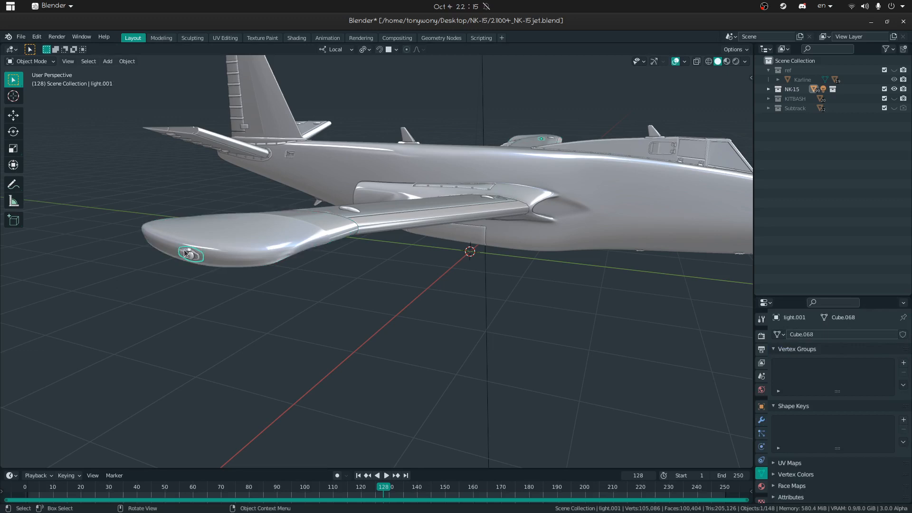
pyautogui.click(762, 420)
pyautogui.hotkey('ctrl', 'a')
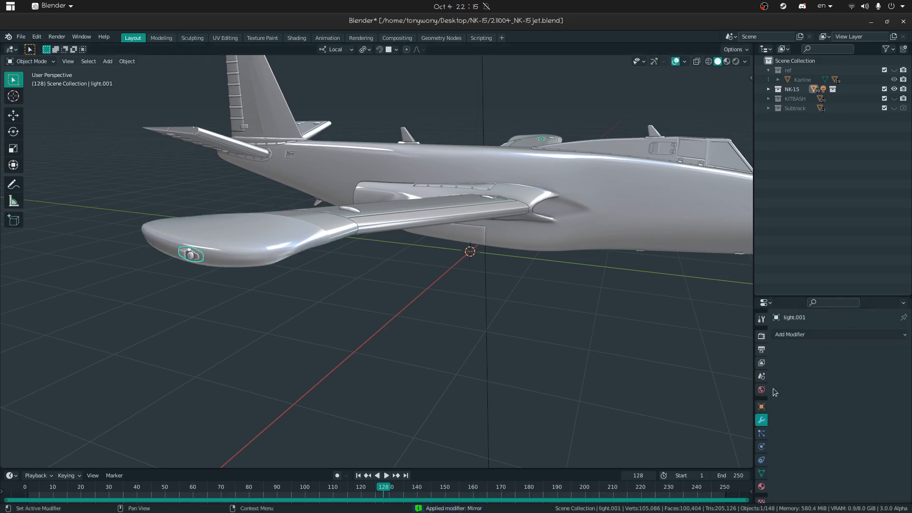
# Step: Try to join the wingtip light into the wingtip, and undo the join
pyautogui.click(226, 243)
pyautogui.hotkey('ctrl', 'j')
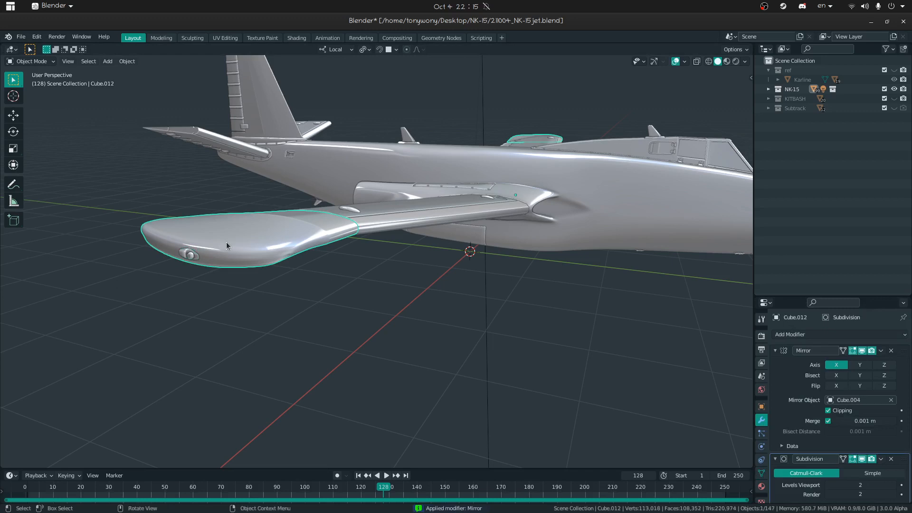
pyautogui.hotkey('ctrl', 'z')
# Step: Apply the Mirror and Subdivision modifiers of the wingtip and join the light into it
pyautogui.click(267, 251)
pyautogui.click(793, 385)
pyautogui.hotkey('ctrl', 'a')
pyautogui.hotkey('ctrl', 'a')
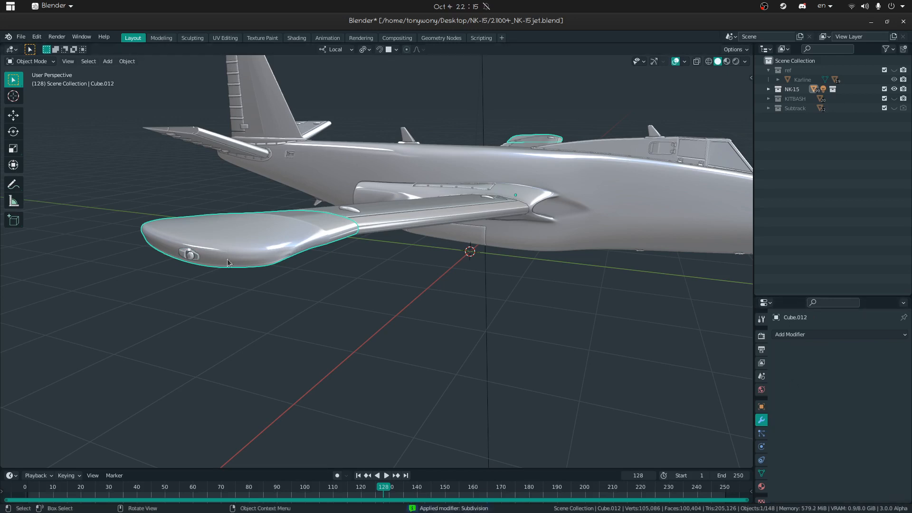
pyautogui.keyDown('shift'); pyautogui.click(203, 255); pyautogui.keyUp('shift')
pyautogui.keyDown('shift'); pyautogui.click(221, 246); pyautogui.keyUp('shift')
pyautogui.hotkey('ctrl', 'j')
# Step: Examine the wingtip and its merged light up close and from several sides
pyautogui.moveTo(203, 259); pyautogui.dragTo(217, 236, button='middle')
pyautogui.hotkey('shift', '`')
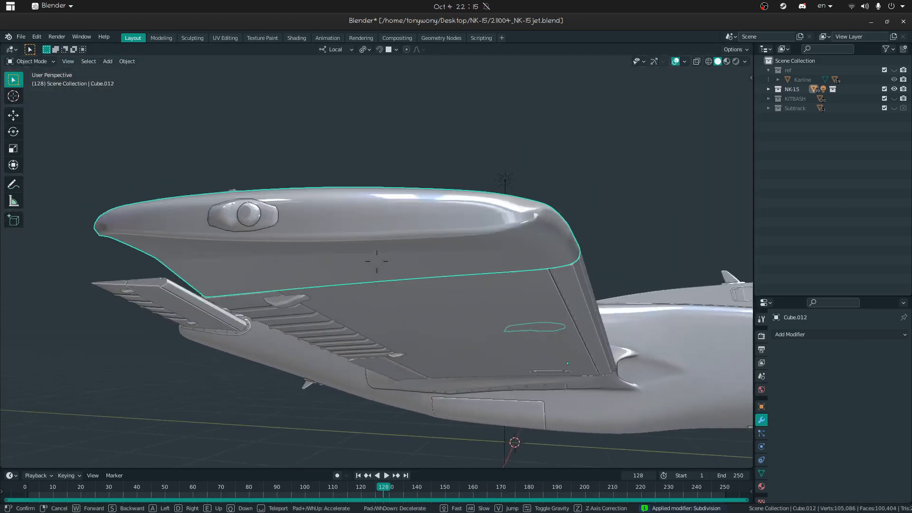
pyautogui.press('w')
pyautogui.click(254, 191)
pyautogui.hotkey('shift', '`')
pyautogui.press('s')
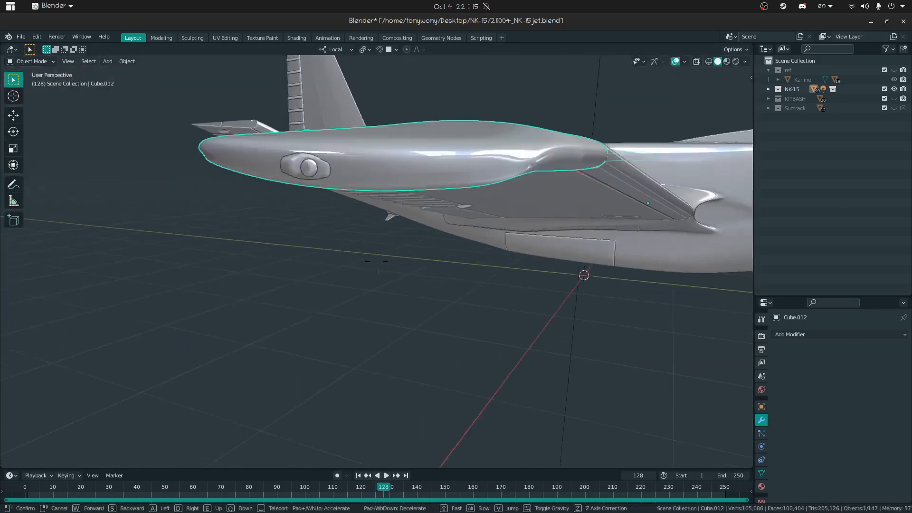
pyautogui.click(424, 307)
pyautogui.moveTo(425, 306); pyautogui.dragTo(376, 261, button='middle')
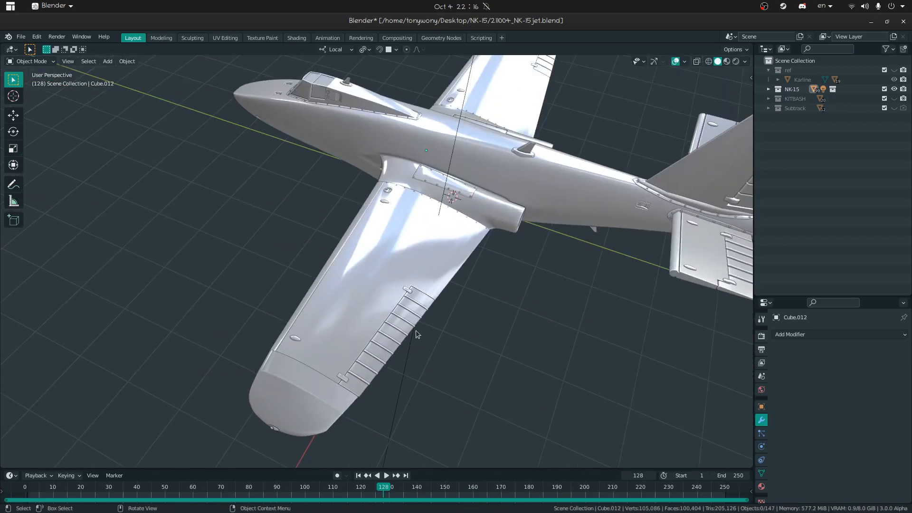
# Step: Apply the Mirror modifier of the ribbed flap on the wing's trailing edge
pyautogui.click(426, 319)
pyautogui.hotkey('ctrl', 'a')
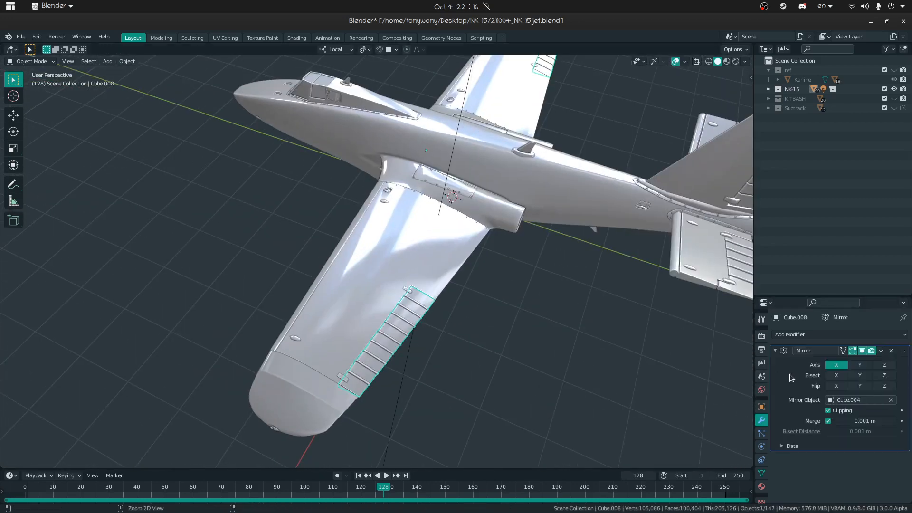
pyautogui.click(402, 302)
pyautogui.click(400, 311)
pyautogui.click(365, 349)
pyautogui.click(502, 383)
# Step: Isolate the horizontal stabilizer to check which parts are merged into it, and unhide the other parts
pyautogui.moveTo(502, 382); pyautogui.dragTo(464, 295, button='middle')
pyautogui.click(480, 300)
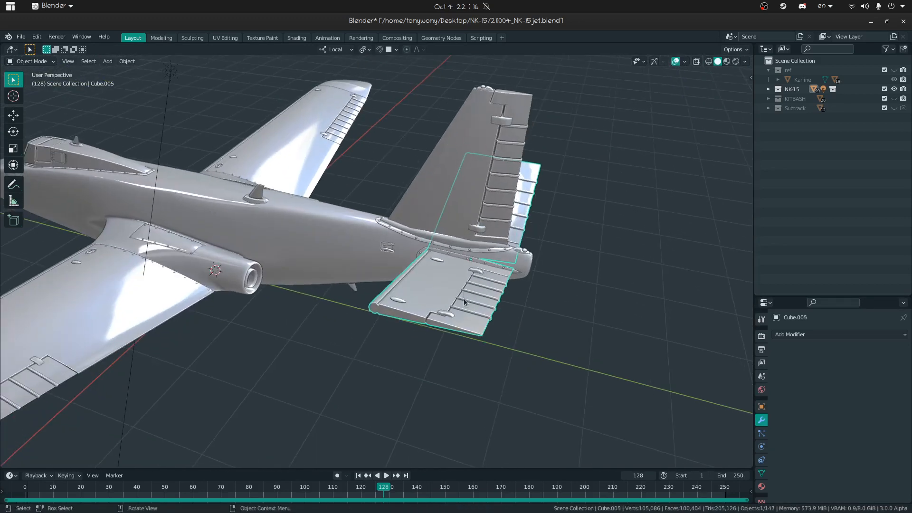
pyautogui.hotkey('shift', 'h')
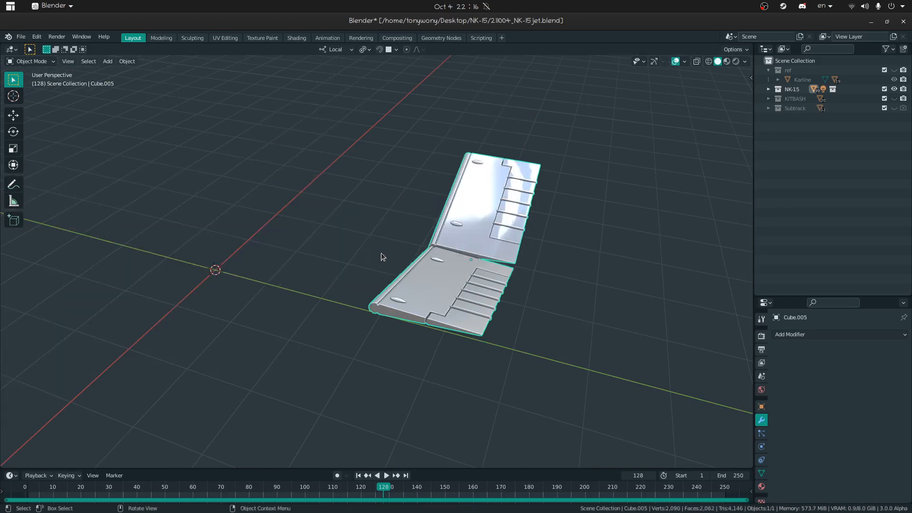
pyautogui.hotkey('alt', 'h')
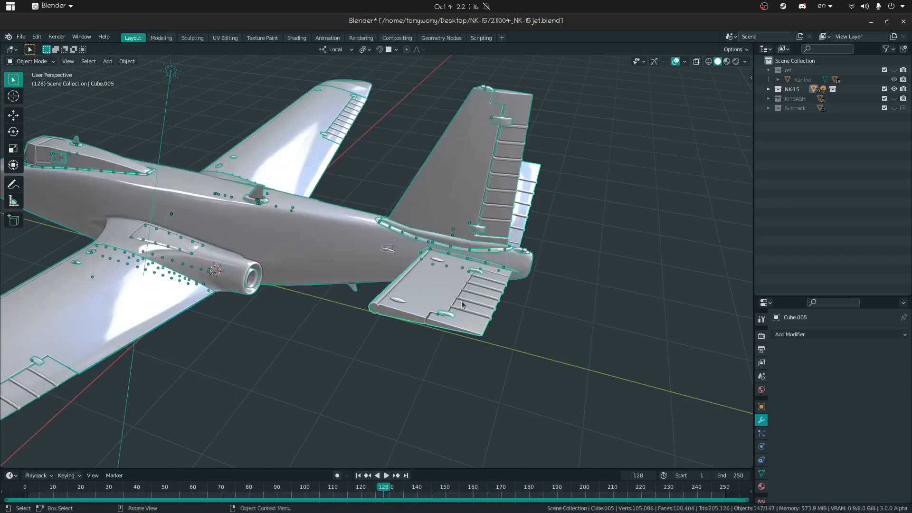
# Step: Make the mesh data of the two elevator hinges on the stabilizer single-user and select both hinges together
pyautogui.click(442, 311)
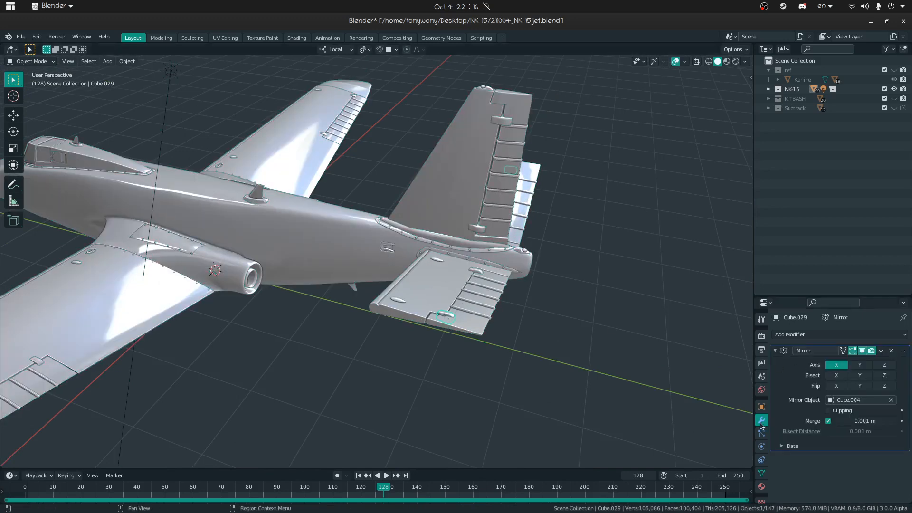
pyautogui.click(761, 473)
pyautogui.click(889, 334)
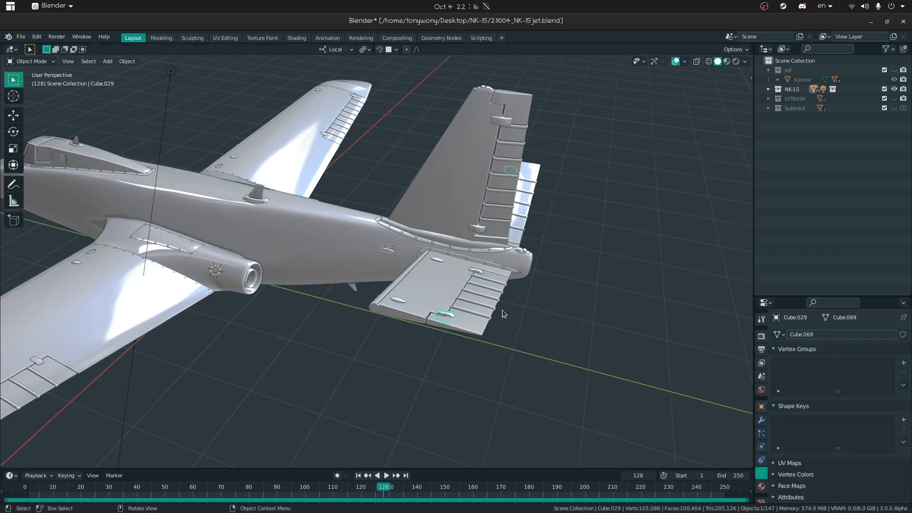
pyautogui.click(889, 334)
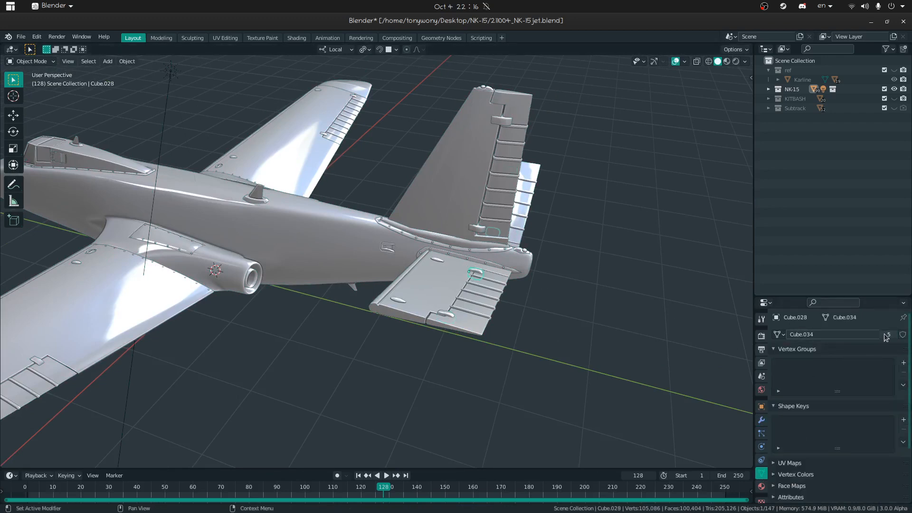
pyautogui.keyDown('shift'); pyautogui.click(442, 314); pyautogui.keyUp('shift')
pyautogui.moveTo(443, 307); pyautogui.dragTo(389, 341, button='middle')
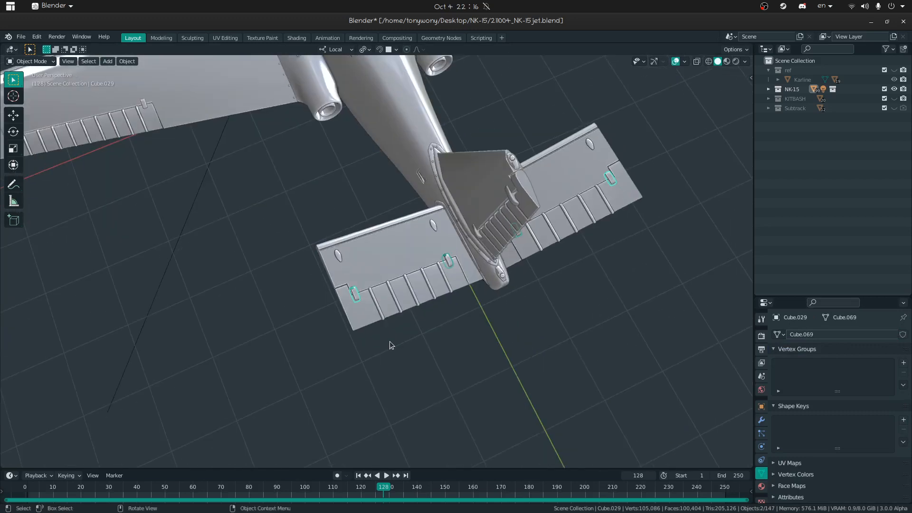
pyautogui.hotkey('shift', '`')
pyautogui.press('w')
pyautogui.press('w')
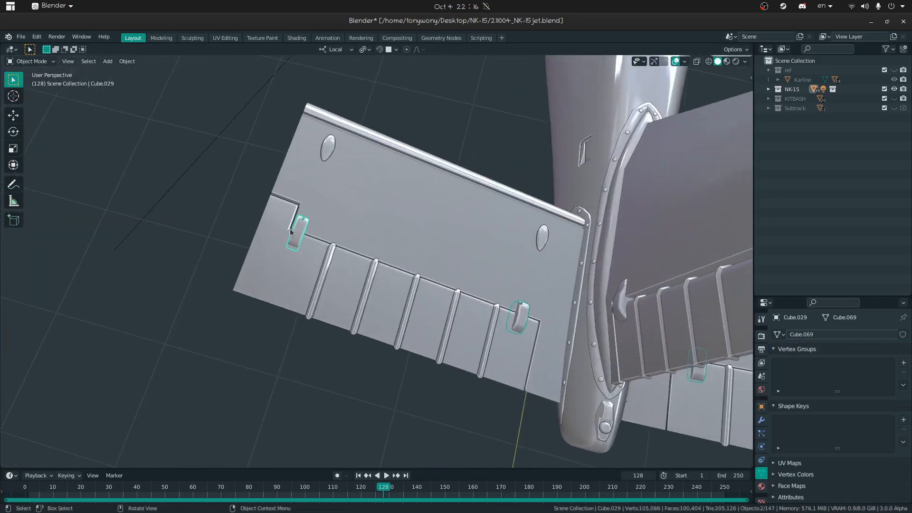
# Step: Join the two elevator hinges into the horizontal stabilizer
pyautogui.click(565, 315)
pyautogui.keyDown('shift'); pyautogui.click(519, 314); pyautogui.keyUp('shift')
pyautogui.keyDown('shift'); pyautogui.click(415, 262); pyautogui.keyUp('shift')
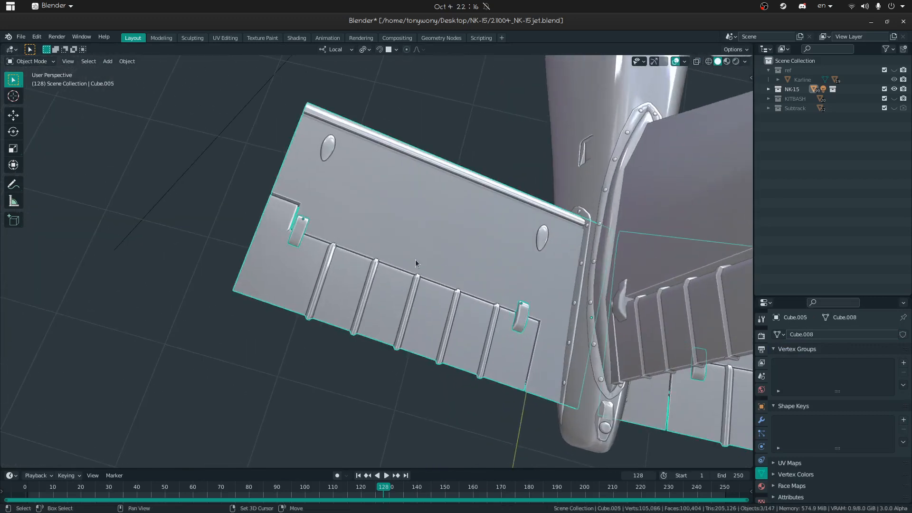
pyautogui.hotkey('ctrl', 'j')
# Step: Move the upper hinge on the vertical fin's rudder up by about 0.066 m along the global Z axis
pyautogui.hotkey('shift', '`')
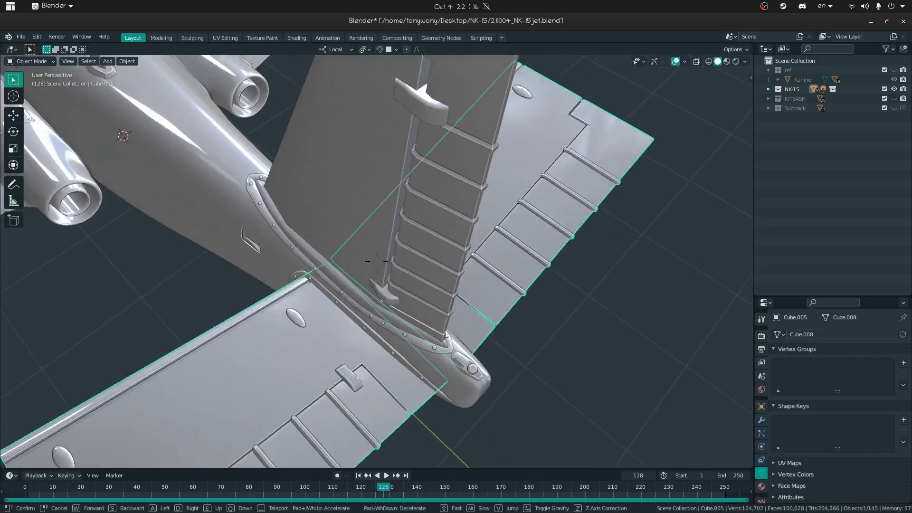
pyautogui.press('w')
pyautogui.click(377, 261)
pyautogui.click(359, 234)
pyautogui.moveTo(359, 266); pyautogui.dragTo(387, 228, button='middle')
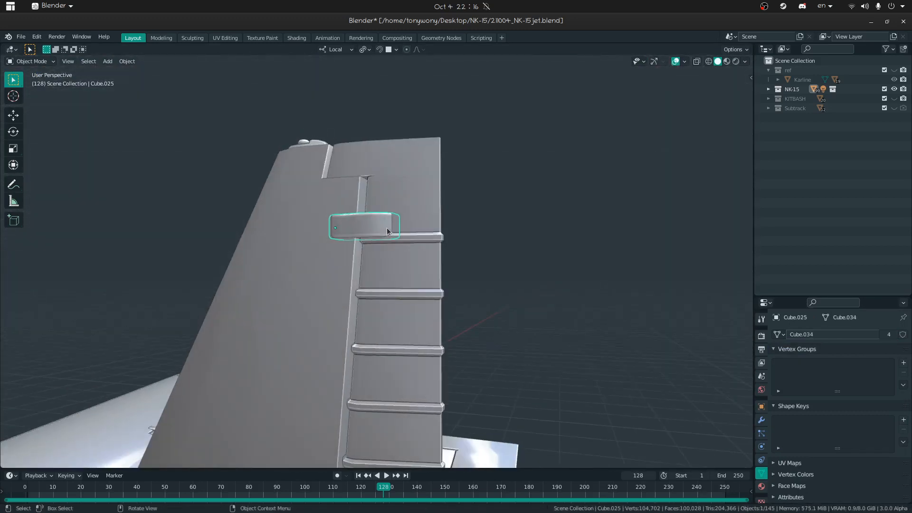
pyautogui.press('g')
pyautogui.press('z')
pyautogui.press('z')
pyautogui.click(390, 208)
# Step: Make the mesh data of the upper and lower rudder hinges on the vertical fin single-user
pyautogui.hotkey('shift', '`')
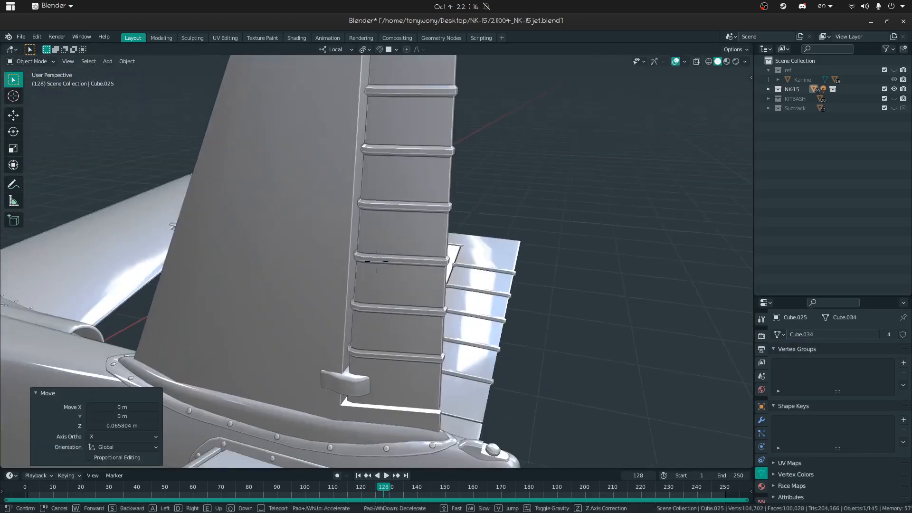
pyautogui.press('q')
pyautogui.click(377, 262)
pyautogui.click(362, 241)
pyautogui.hotkey('shift', '`')
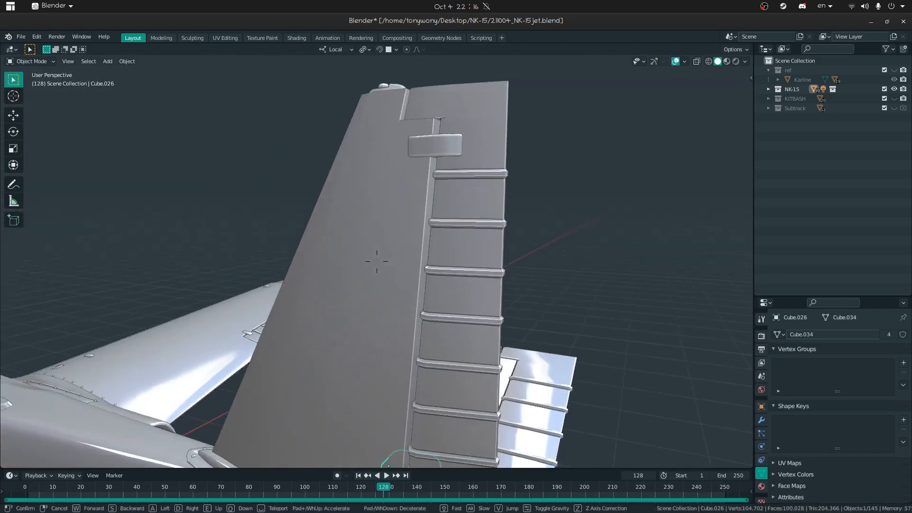
pyautogui.press('s')
pyautogui.click(377, 262)
pyautogui.click(377, 261)
pyautogui.click(416, 205)
pyautogui.click(410, 192)
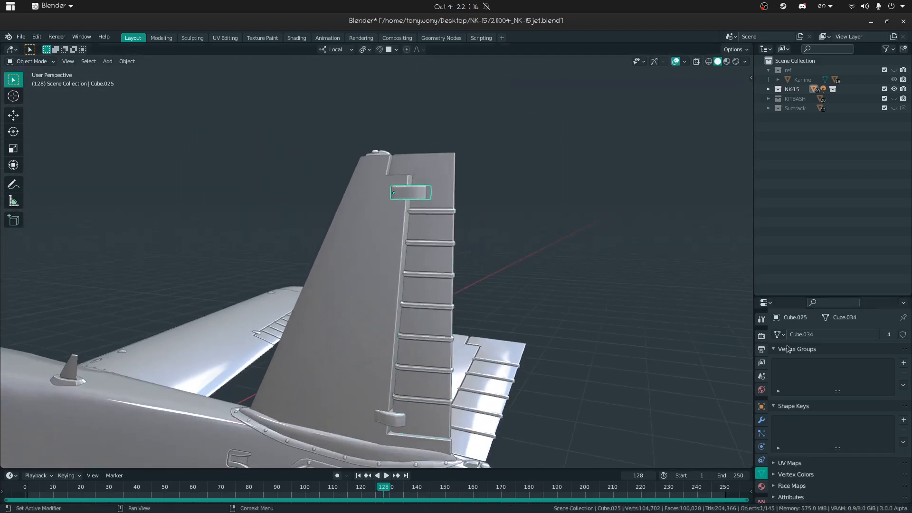
pyautogui.click(888, 335)
pyautogui.click(401, 422)
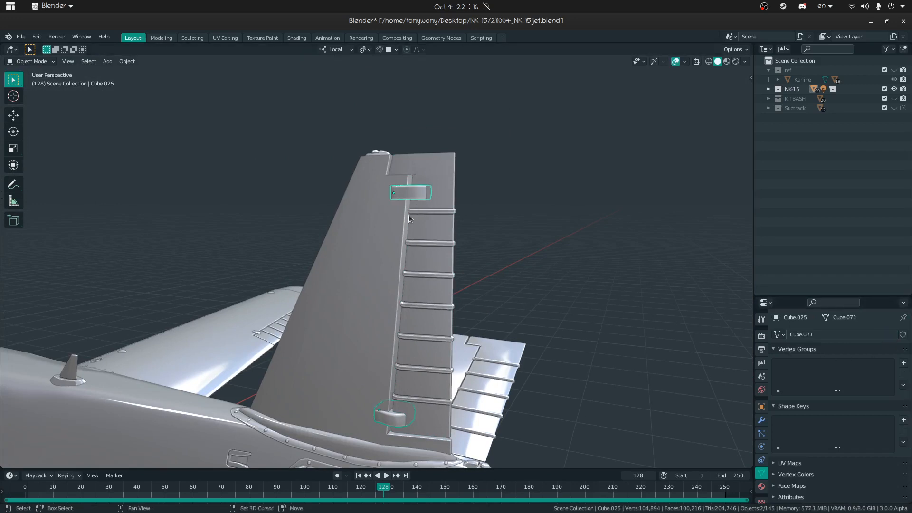
# Step: Check the vertical fin and its rudder for remaining modifiers
pyautogui.click(369, 244)
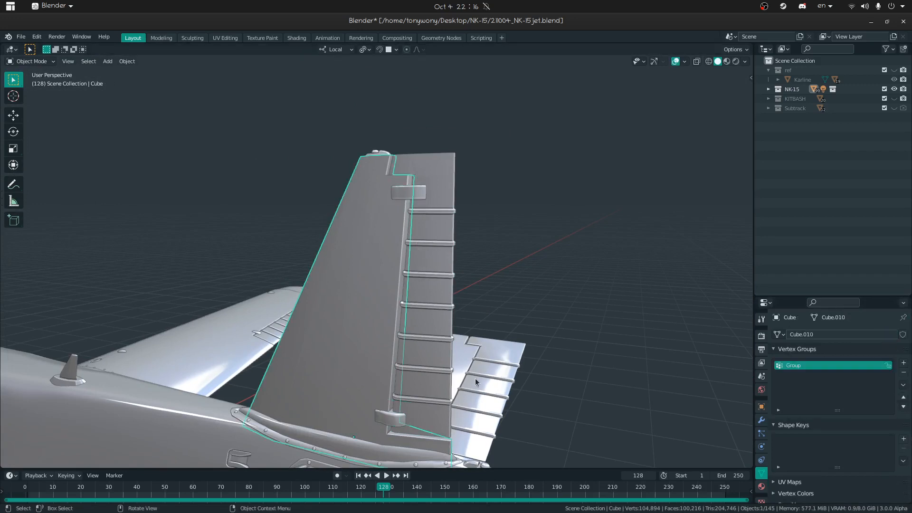
pyautogui.click(761, 419)
pyautogui.click(414, 257)
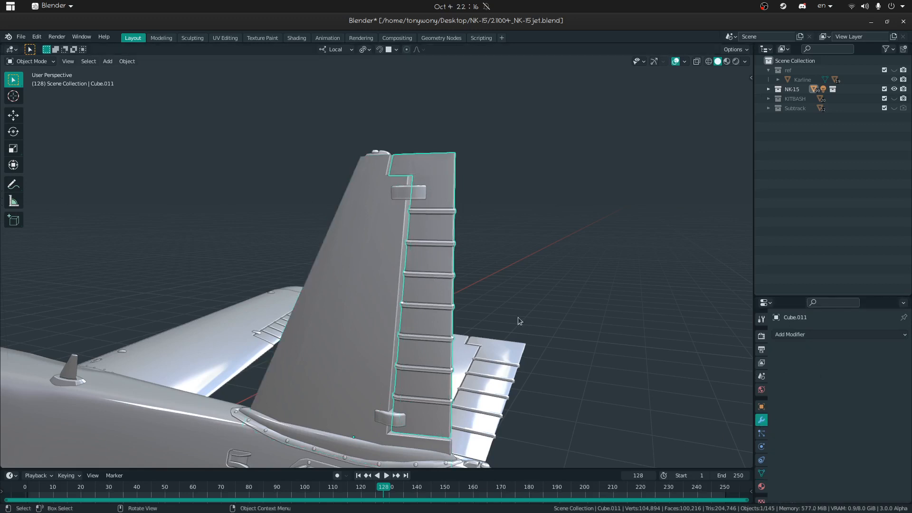
# Step: Make the mesh data of the light on the fin's tip single-user, and check the rudder's and fin-root fairing's data for sharing
pyautogui.click(380, 153)
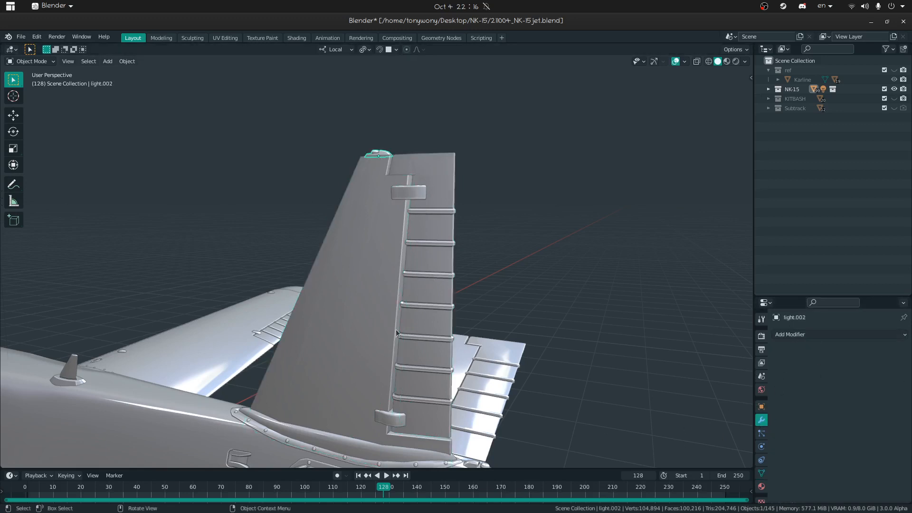
pyautogui.click(761, 474)
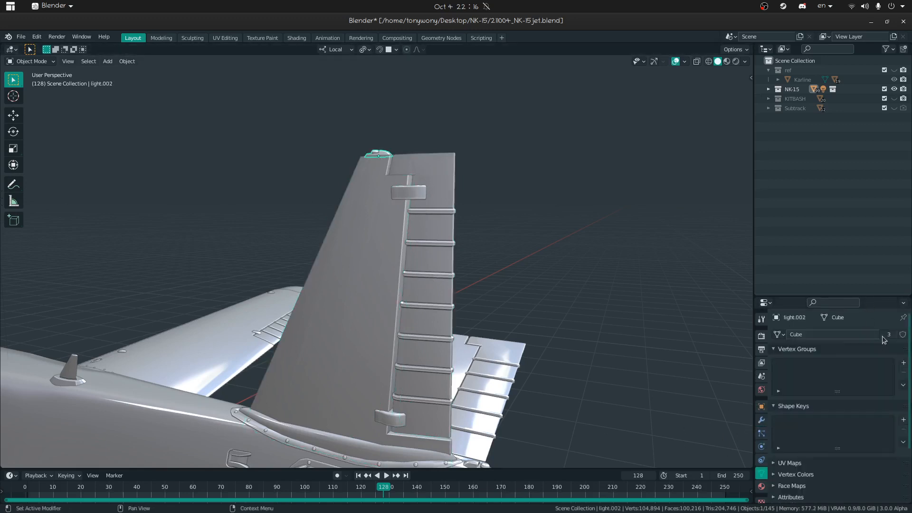
pyautogui.click(441, 184)
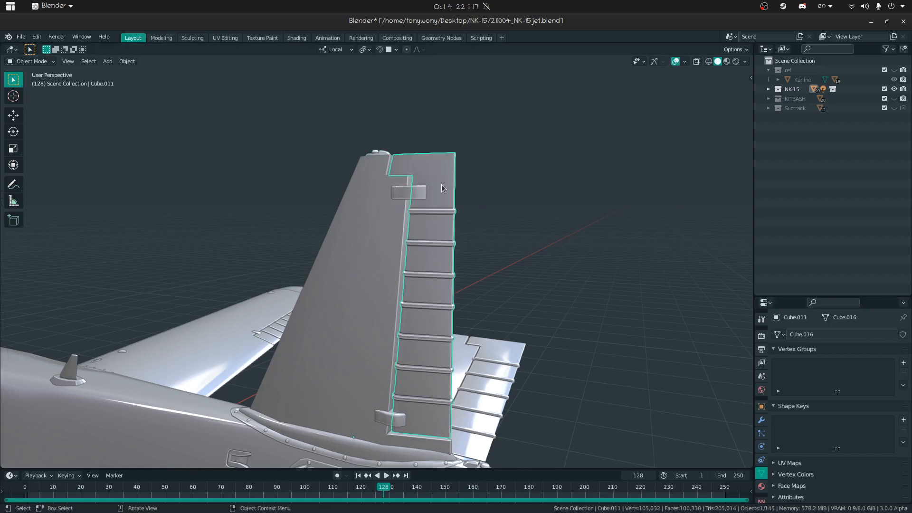
pyautogui.click(354, 442)
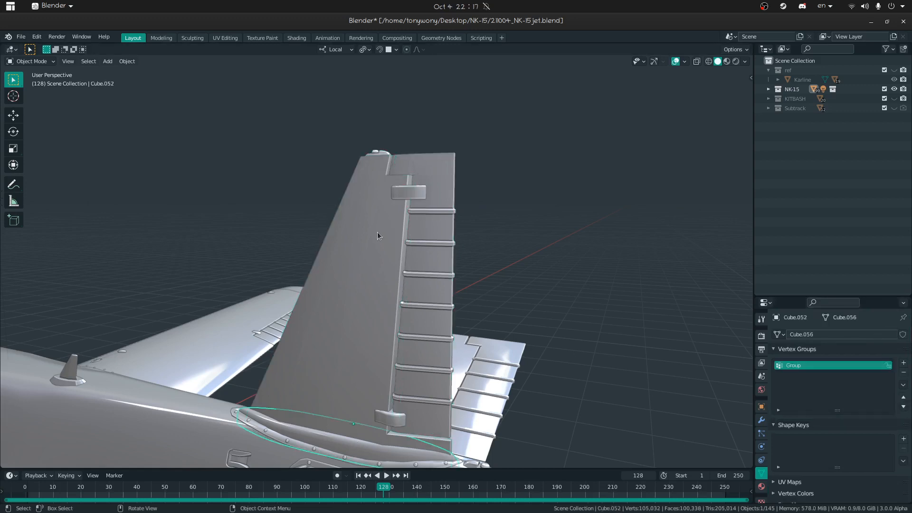
# Step: Join the small light at the rear end of the fuselage into the fuselage body
pyautogui.hotkey('shift', '`')
pyautogui.press('s')
pyautogui.click(376, 262)
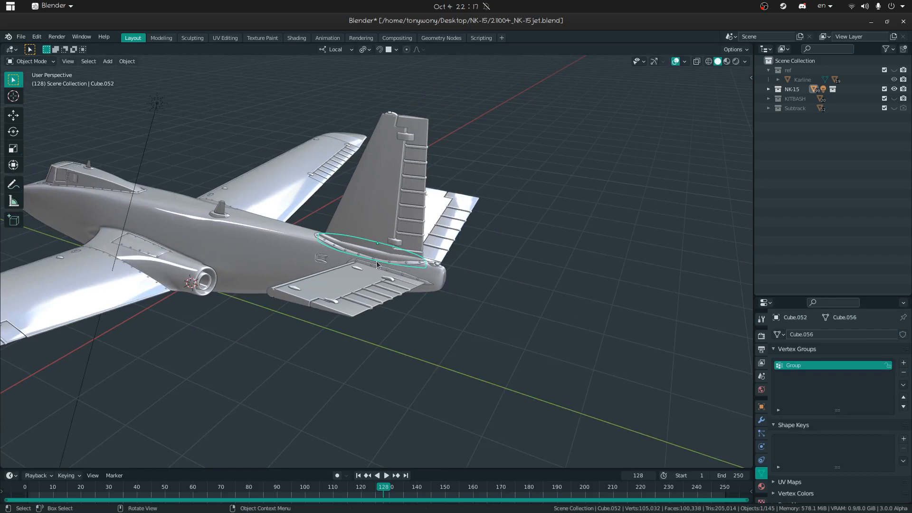
pyautogui.click(439, 266)
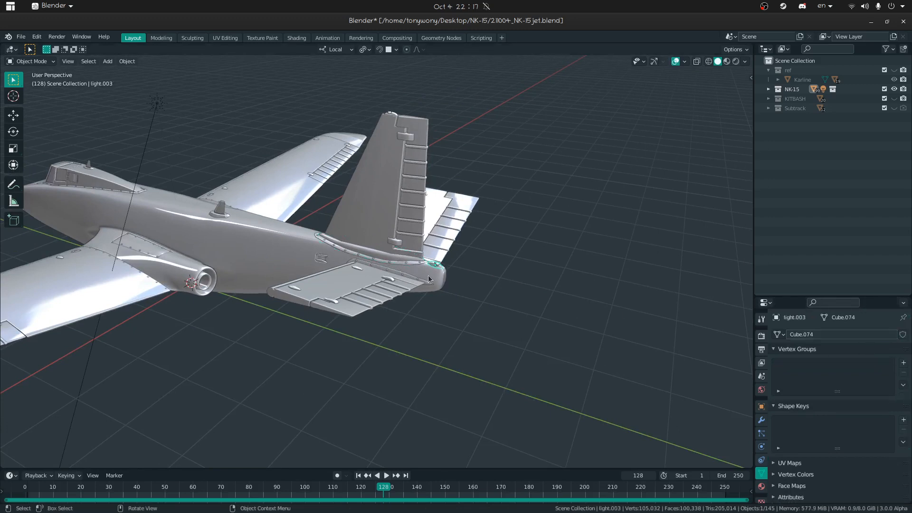
pyautogui.click(431, 274)
# Step: Try to join the riveted strip around the tail fin's base with the fuselage
pyautogui.click(397, 258)
pyautogui.click(394, 257)
pyautogui.hotkey('shift', '`')
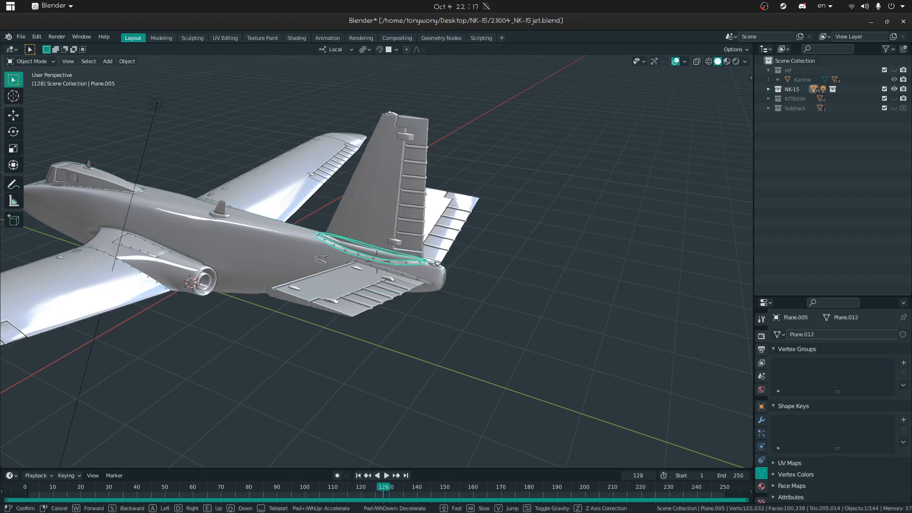
pyautogui.press('w')
pyautogui.click(377, 261)
pyautogui.keyDown('shift'); pyautogui.click(306, 248); pyautogui.keyUp('shift')
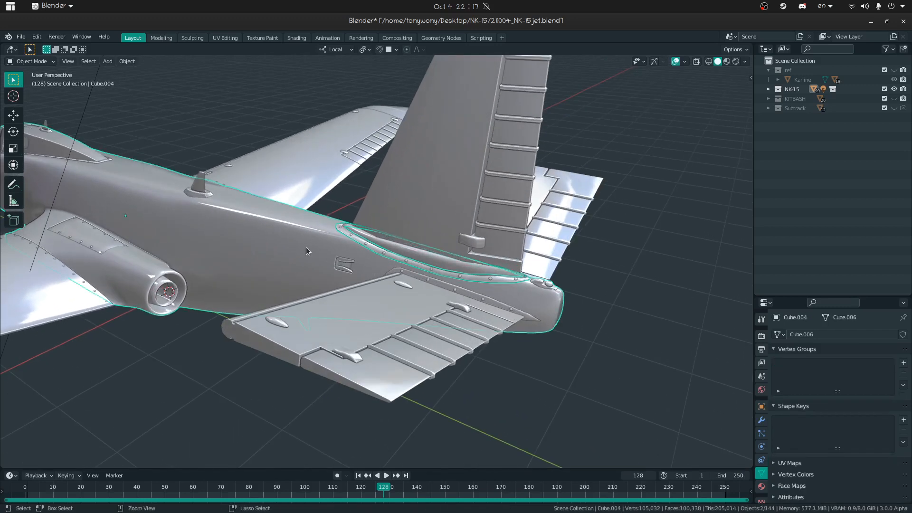
pyautogui.hotkey('ctrl', 'z')
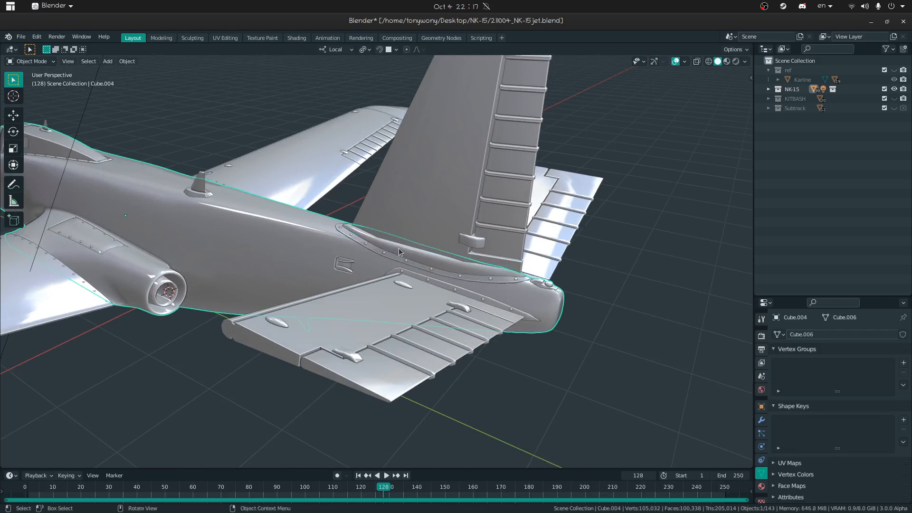
# Step: Try to join the fairing at the tail fin's base with the fuselage, and undo both tail-base joins
pyautogui.keyDown('shift'); pyautogui.click(298, 244); pyautogui.keyUp('shift')
pyautogui.click(761, 420)
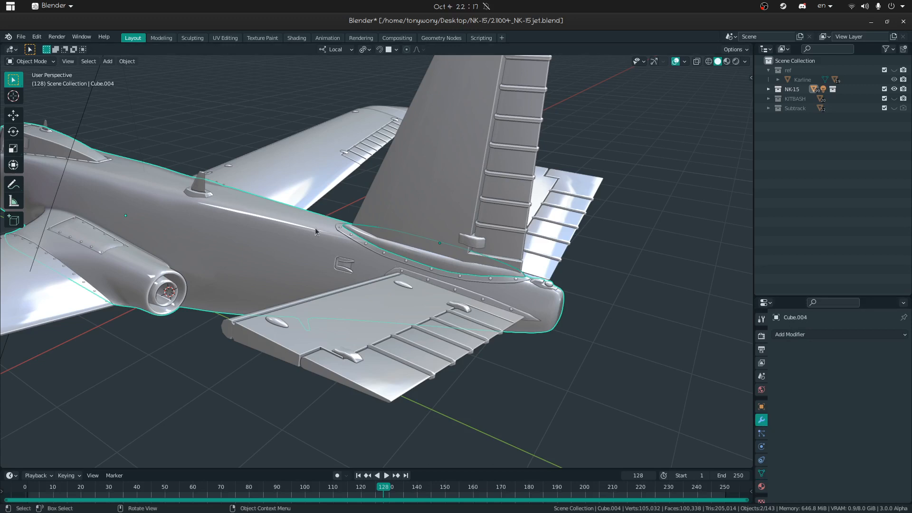
pyautogui.hotkey('ctrl', 'j')
pyautogui.hotkey('ctrl', 'z')
pyautogui.click(386, 243)
pyautogui.hotkey('ctrl', 'z')
pyautogui.hotkey('ctrl', 'z')
pyautogui.hotkey('ctrl', 'z')
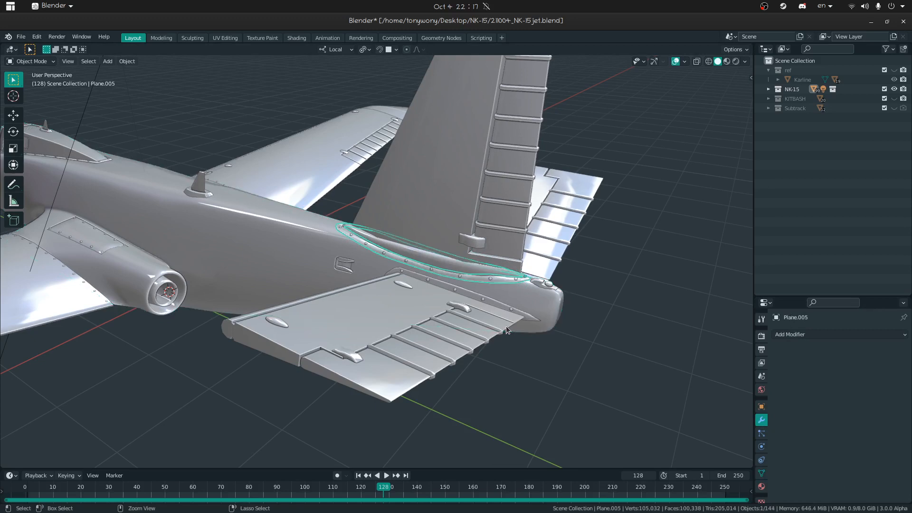
# Step: Join the riveted strip around the tail fin's base into the fuselage body
pyautogui.click(378, 253)
pyautogui.click(379, 254)
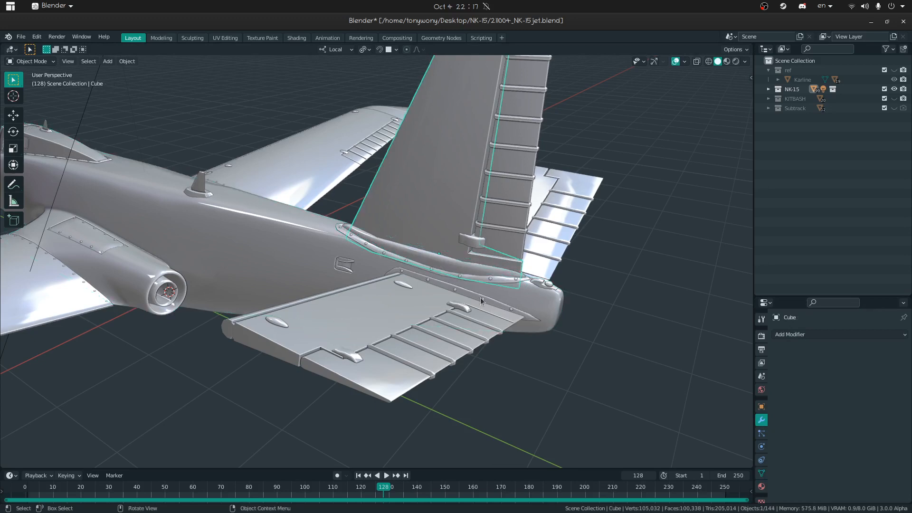
pyautogui.click(368, 246)
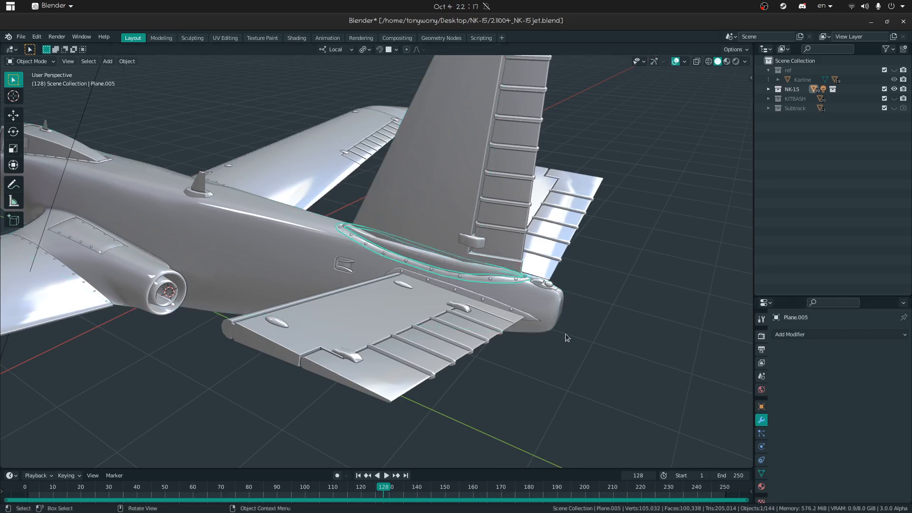
pyautogui.hotkey('ctrl', 'j')
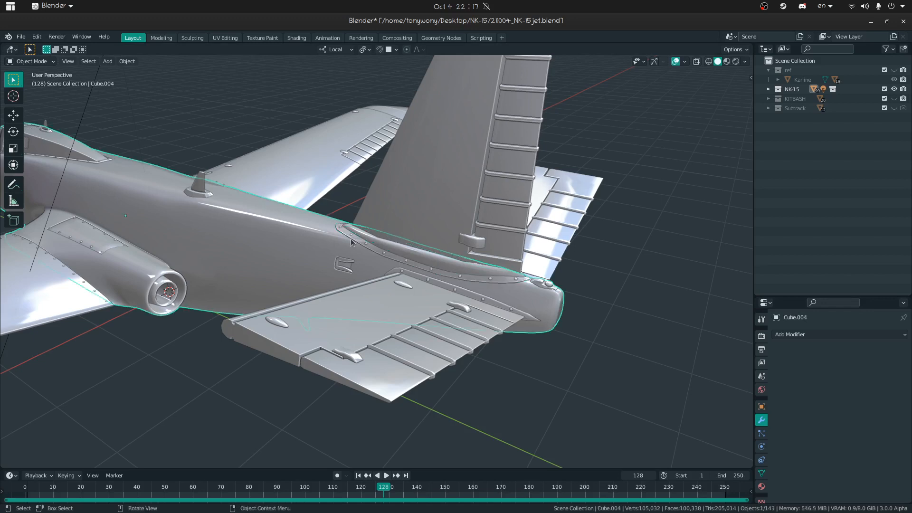
# Step: Apply the Subdivision modifier of the fairing at the fin's base and join the fairing into the fuselage
pyautogui.click(390, 240)
pyautogui.hotkey('ctrl', 'a')
pyautogui.keyDown('shift'); pyautogui.click(314, 258); pyautogui.keyUp('shift')
pyautogui.hotkey('ctrl', 'j')
# Step: Join the vertical tail fin into the fuselage body
pyautogui.click(431, 233)
pyautogui.moveTo(399, 244); pyautogui.dragTo(371, 262, button='middle')
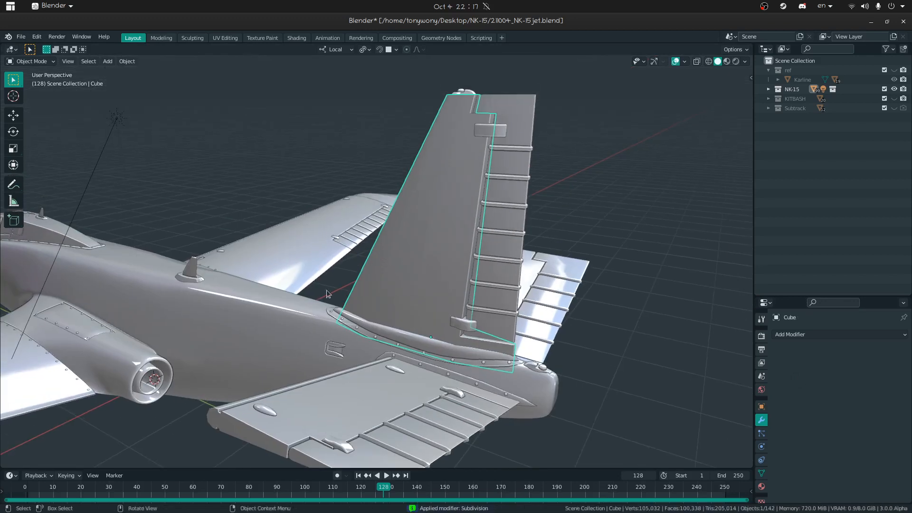
pyautogui.keyDown('shift'); pyautogui.click(272, 311); pyautogui.keyUp('shift')
pyautogui.hotkey('ctrl', 'j')
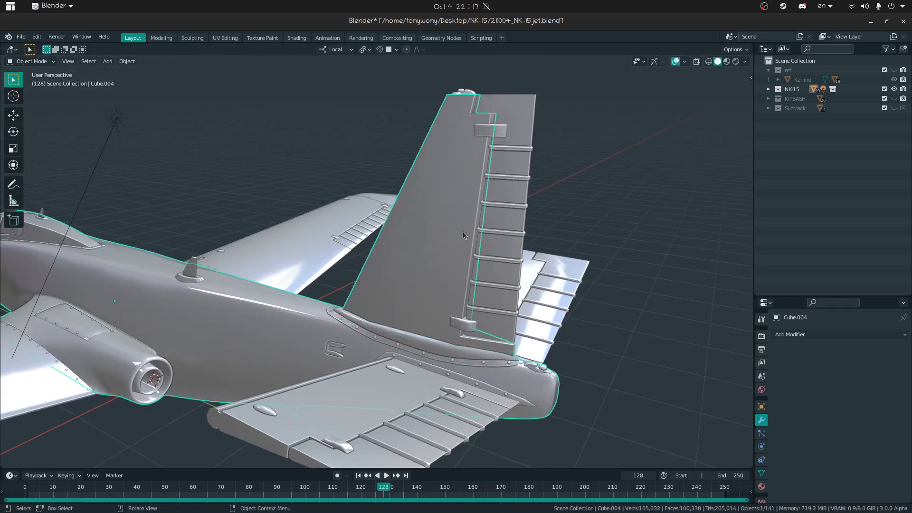
# Step: Join the rudder behind the vertical tail fin into the fuselage body
pyautogui.scroll(-3, 371, 262)
pyautogui.moveTo(372, 262); pyautogui.dragTo(413, 304, button='middle')
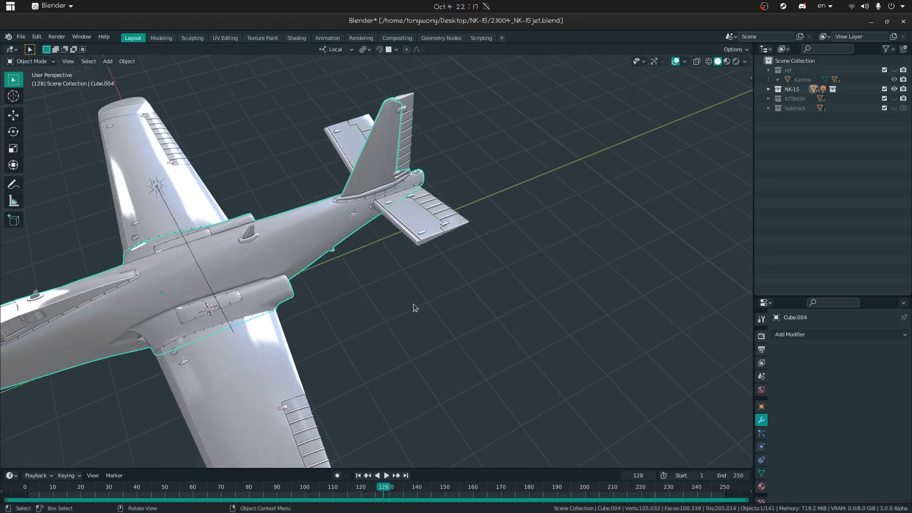
pyautogui.moveTo(414, 304); pyautogui.dragTo(358, 234, button='middle')
pyautogui.click(427, 292)
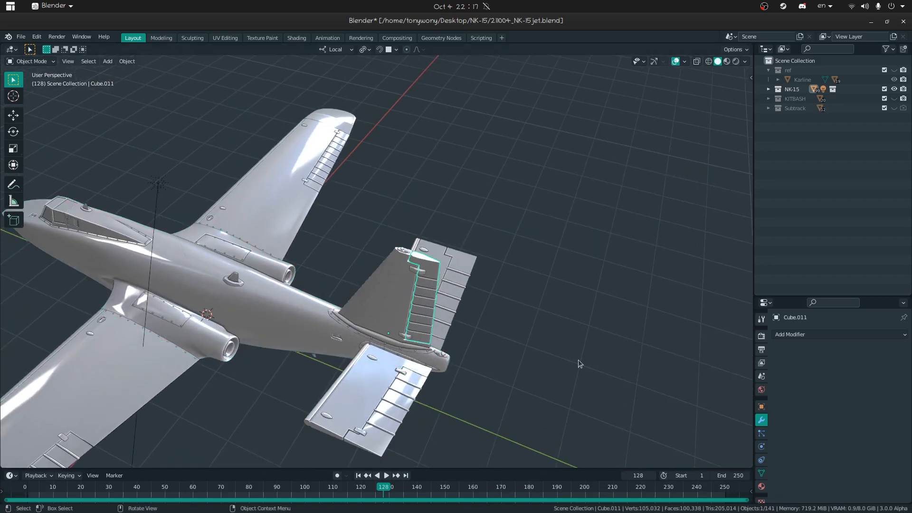
pyautogui.keyDown('shift'); pyautogui.click(380, 322); pyautogui.keyUp('shift')
pyautogui.hotkey('ctrl', 'j')
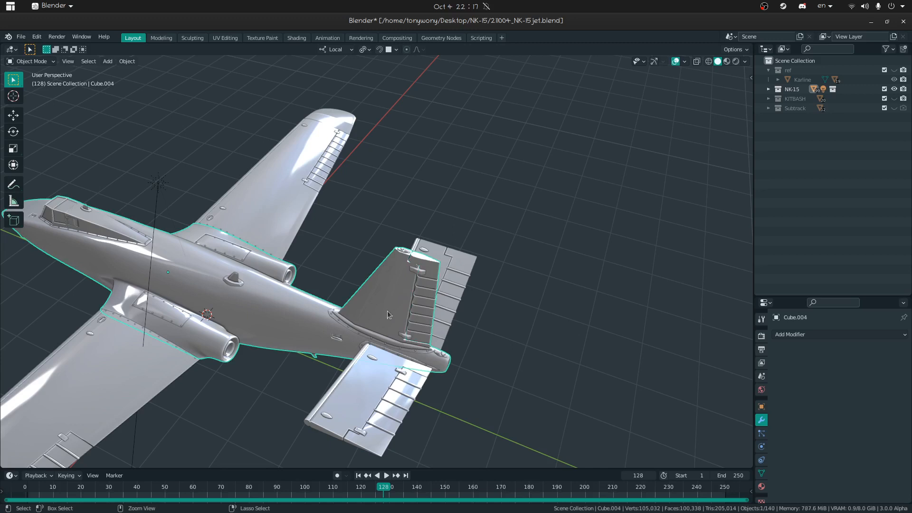
# Step: Join the remaining hinge fittings between the tail fin and the rudder into the fuselage body
pyautogui.click(419, 276)
pyautogui.click(405, 332)
pyautogui.click(408, 338)
pyautogui.click(409, 338)
pyautogui.keyDown('shift'); pyautogui.click(395, 280); pyautogui.keyUp('shift')
pyautogui.hotkey('ctrl', 'j')
# Step: Join the small light on top of the vertical tail fin into the fuselage body
pyautogui.click(405, 250)
pyautogui.hotkey('shift', '`')
pyautogui.press('w')
pyautogui.click(376, 261)
pyautogui.keyDown('shift'); pyautogui.click(403, 295); pyautogui.keyUp('shift')
pyautogui.hotkey('ctrl', 'j')
pyautogui.hotkey('ctrl', 'z')
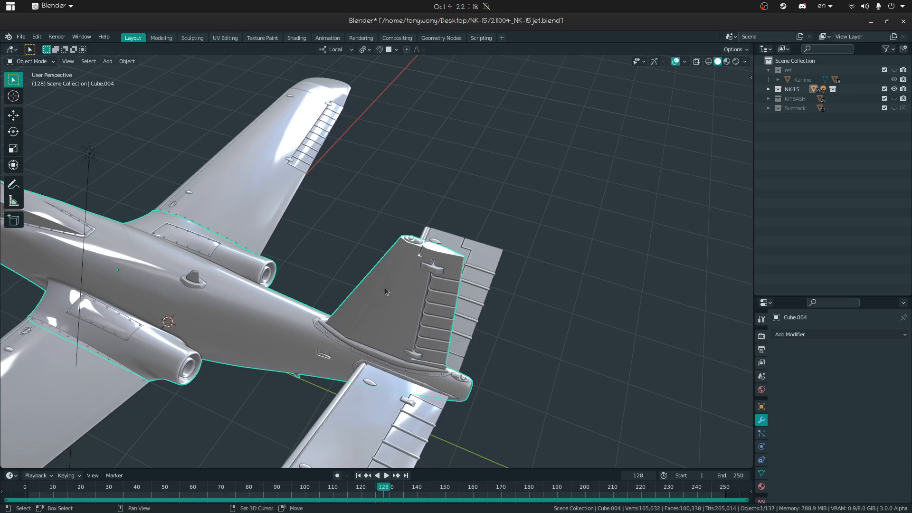
# Step: Join the riveted strip around the cockpit canopy into the fuselage body
pyautogui.press('KP_Divide')
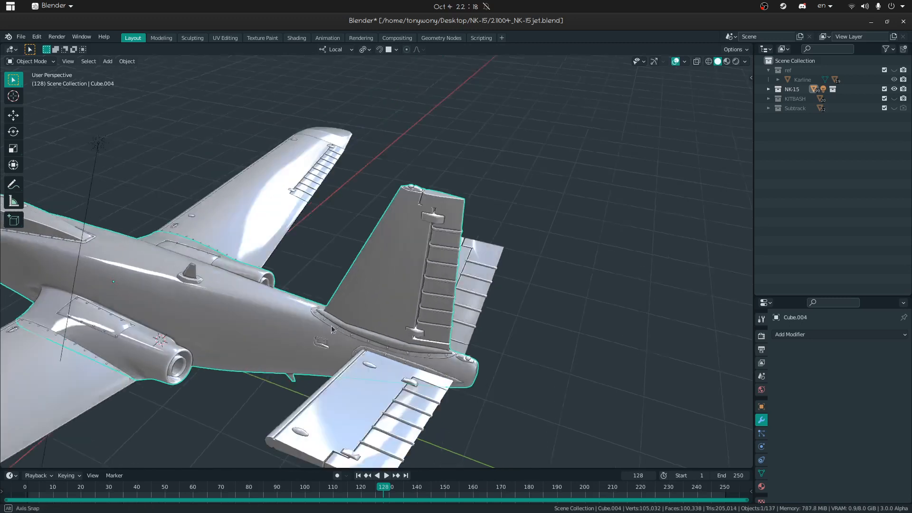
pyautogui.moveTo(335, 306); pyautogui.dragTo(464, 272, button='middle')
pyautogui.hotkey('alt', 'h')
pyautogui.click(416, 216)
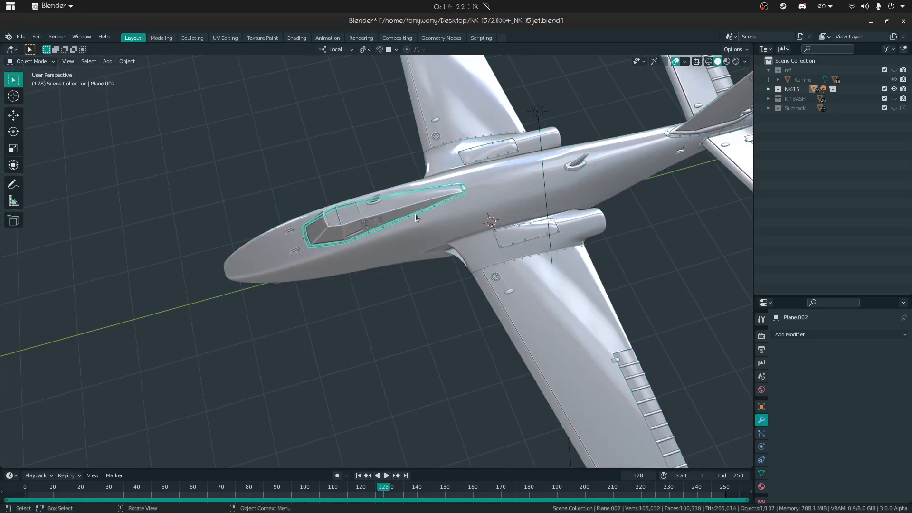
pyautogui.keyDown('shift'); pyautogui.click(470, 222); pyautogui.keyUp('shift')
pyautogui.hotkey('ctrl', 'j')
# Step: Try to join the small side window behind the cockpit with the fuselage, and undo the join
pyautogui.scroll(5, 386, 284)
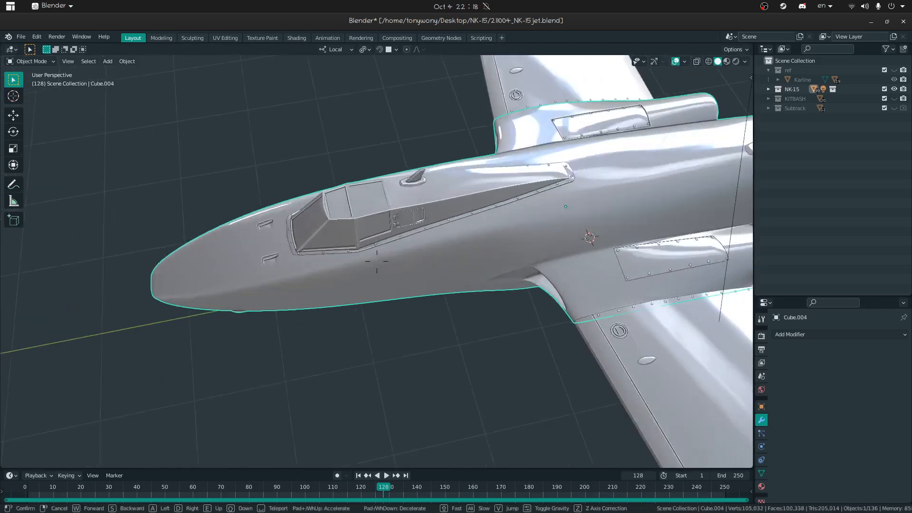
pyautogui.click(391, 264)
pyautogui.press('Tab')
pyautogui.press('Tab')
pyautogui.keyDown('shift'); pyautogui.click(464, 236); pyautogui.keyUp('shift')
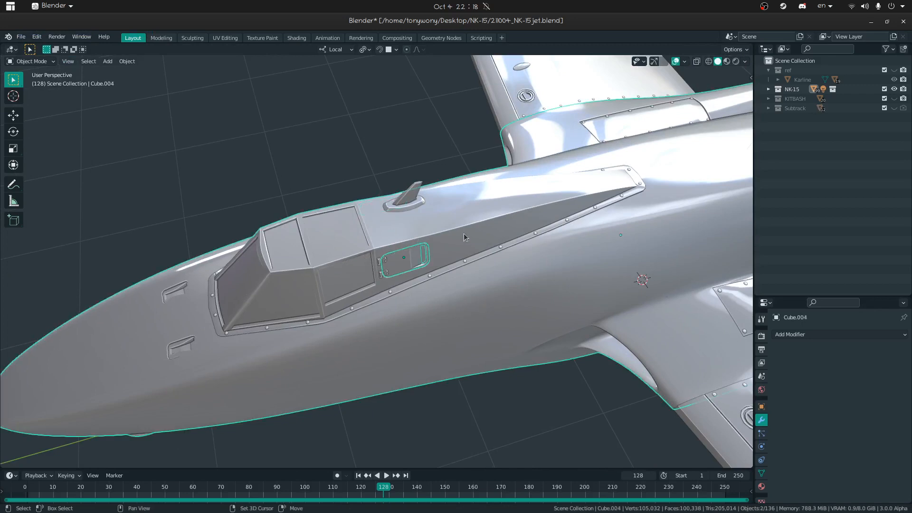
pyautogui.hotkey('ctrl', 'j')
pyautogui.hotkey('shift', '`')
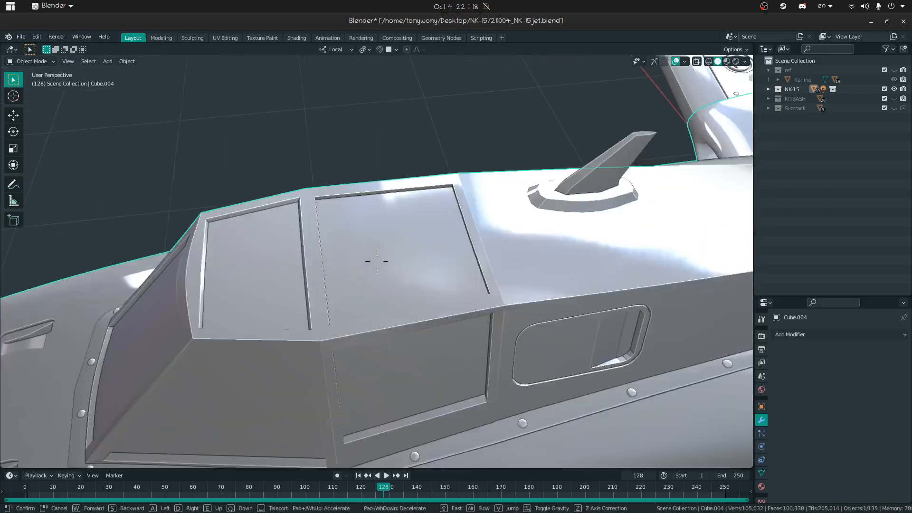
pyautogui.press('w')
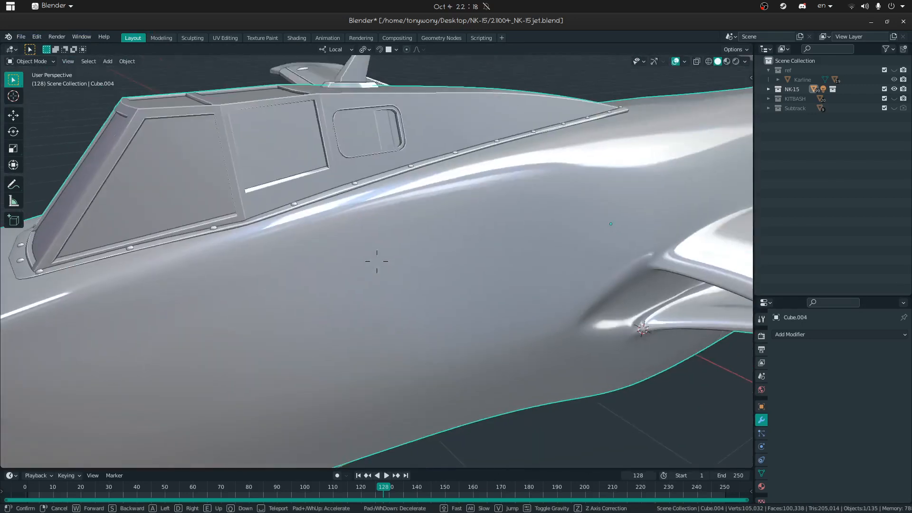
pyautogui.press('s')
pyautogui.click(376, 262)
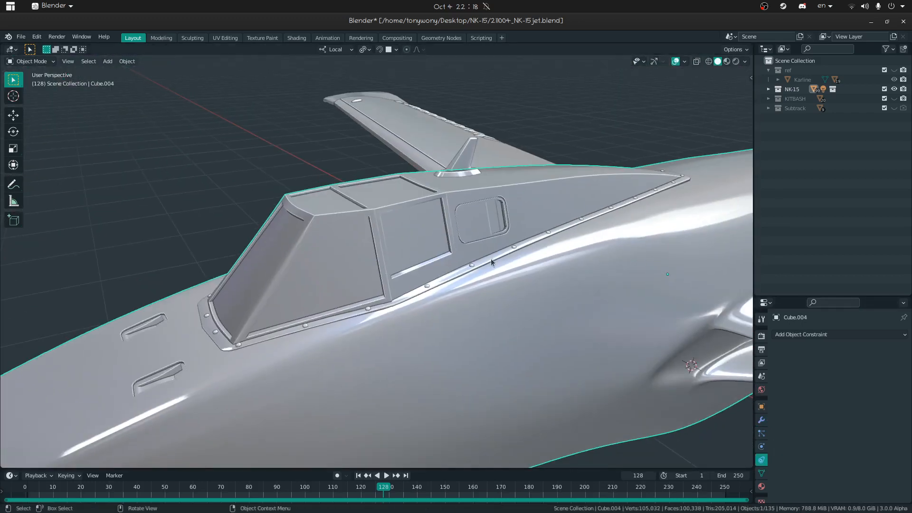
pyautogui.hotkey('ctrl', 'z')
pyautogui.hotkey('ctrl', 'z')
# Step: Join the small side window behind the cockpit and its two hinges into the fuselage body
pyautogui.click(462, 235)
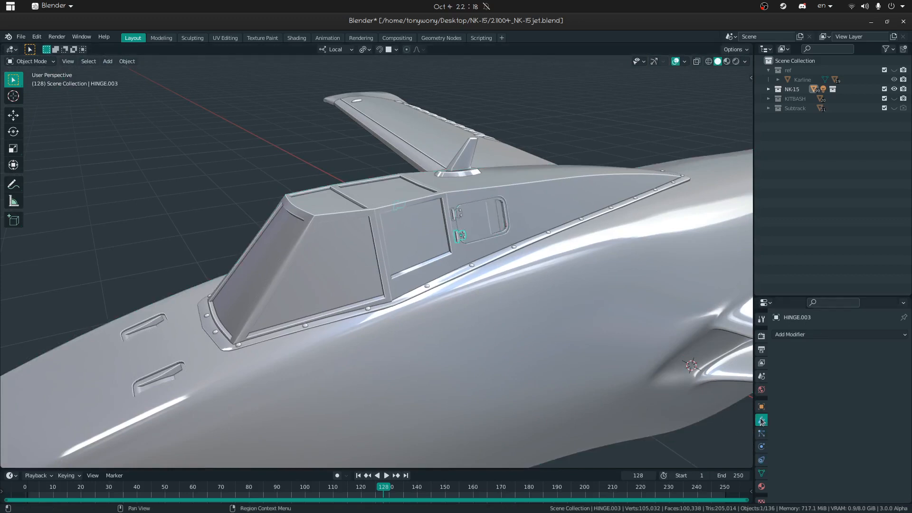
pyautogui.click(761, 474)
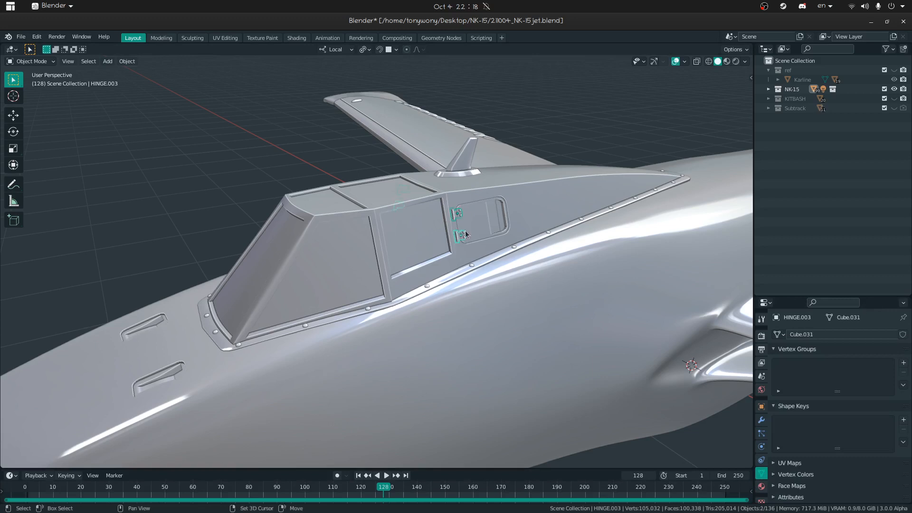
pyautogui.moveTo(469, 229); pyautogui.dragTo(554, 232, button='middle')
pyautogui.keyDown('shift'); pyautogui.click(384, 211); pyautogui.keyUp('shift')
pyautogui.hotkey('ctrl', 'j')
# Step: Join the antenna on top of the canopy and the two hinges below the cockpit side window into the fuselage
pyautogui.click(421, 170)
pyautogui.keyDown('shift'); pyautogui.click(380, 192); pyautogui.keyUp('shift')
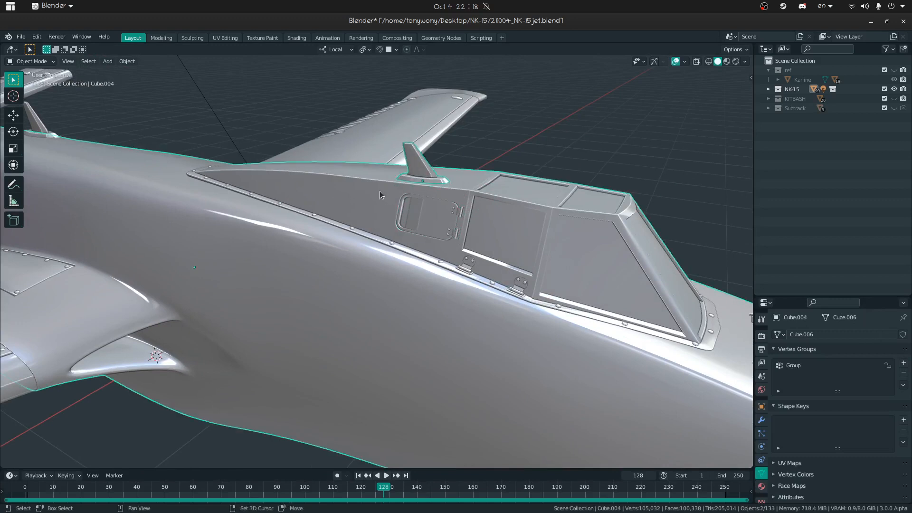
pyautogui.hotkey('ctrl', 'j')
pyautogui.click(469, 272)
pyautogui.keyDown('shift'); pyautogui.click(503, 275); pyautogui.keyUp('shift')
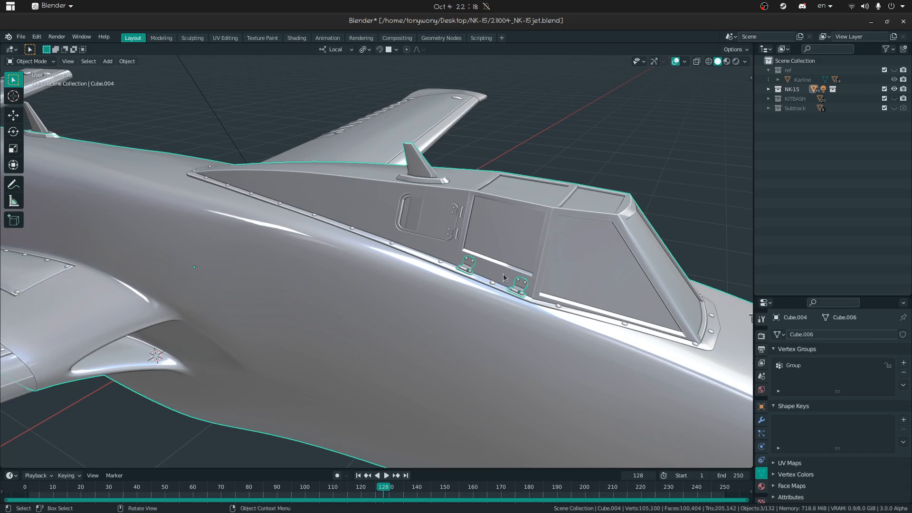
pyautogui.hotkey('ctrl', 'j')
# Step: Select a bolt on the canopy's riveted strip, extend the selection to all objects linked by Object Data, and join them into one object
pyautogui.moveTo(502, 273); pyautogui.dragTo(471, 261, button='middle')
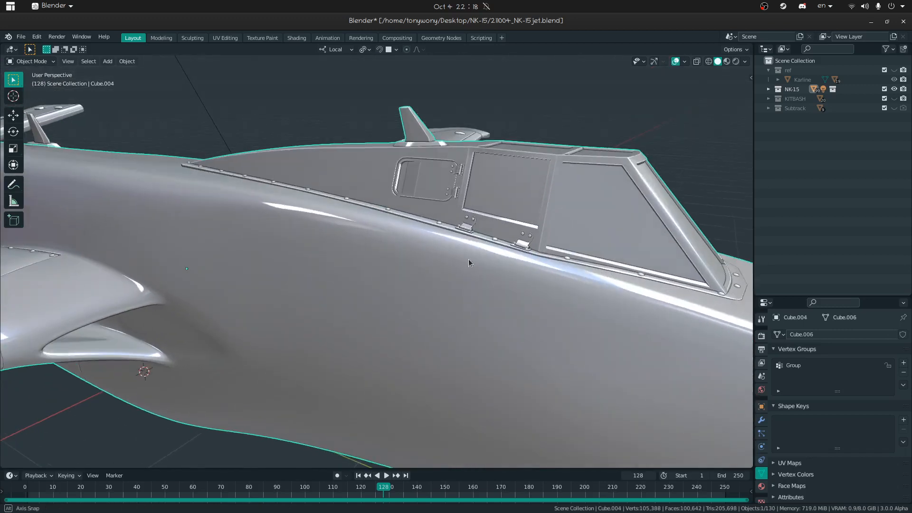
pyautogui.moveTo(504, 213); pyautogui.dragTo(507, 234, button='middle')
pyautogui.hotkey('shift', '`')
pyautogui.press('w')
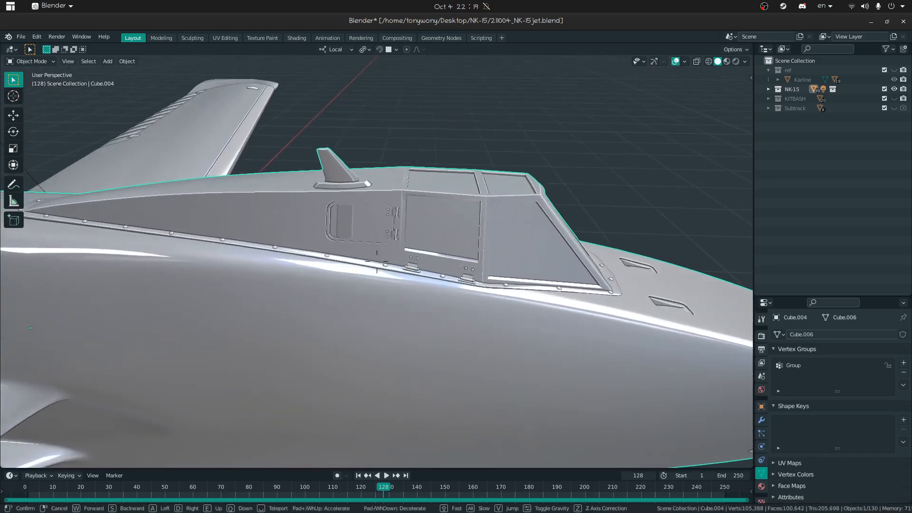
pyautogui.press('d')
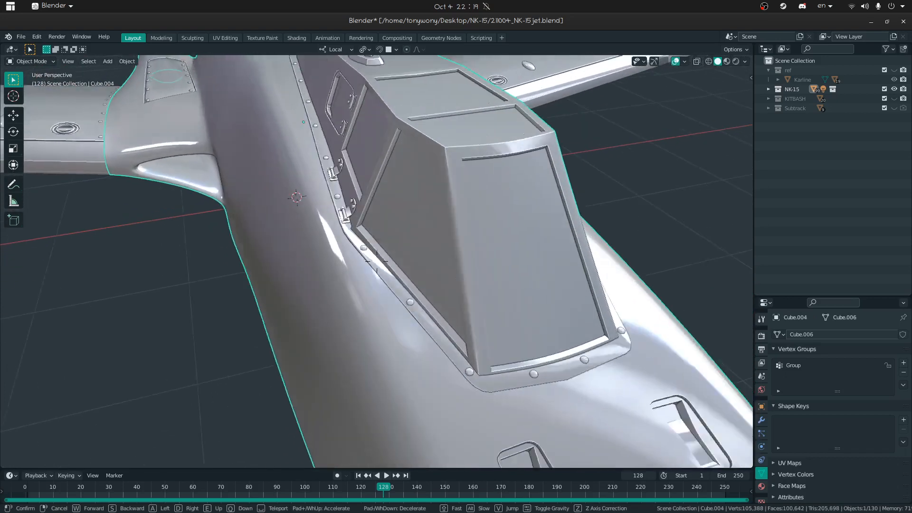
pyautogui.click(316, 266)
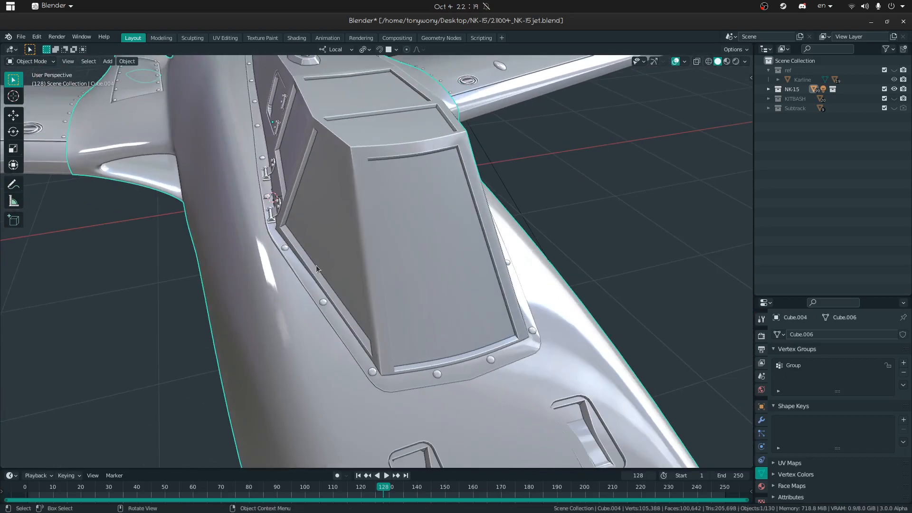
pyautogui.click(284, 246)
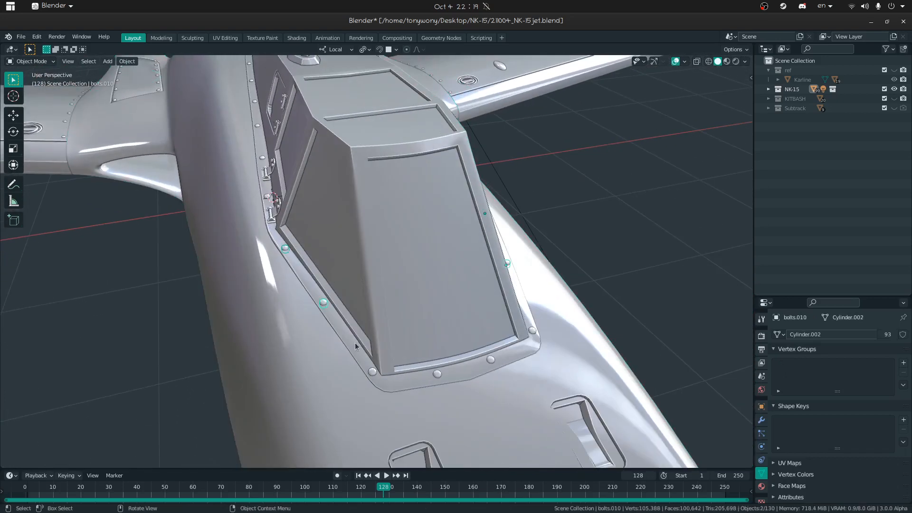
pyautogui.hotkey('shift', '`')
pyautogui.press('s')
pyautogui.click(417, 263)
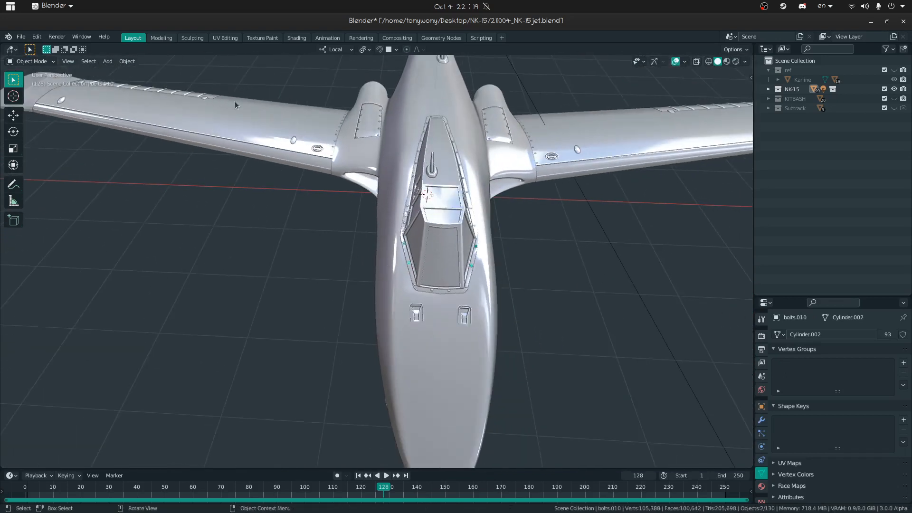
pyautogui.click(97, 63)
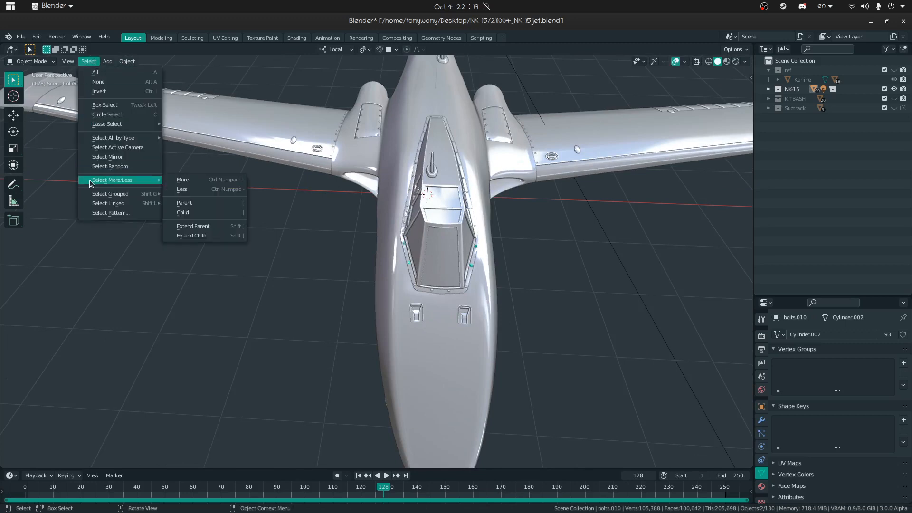
pyautogui.moveTo(97, 127)
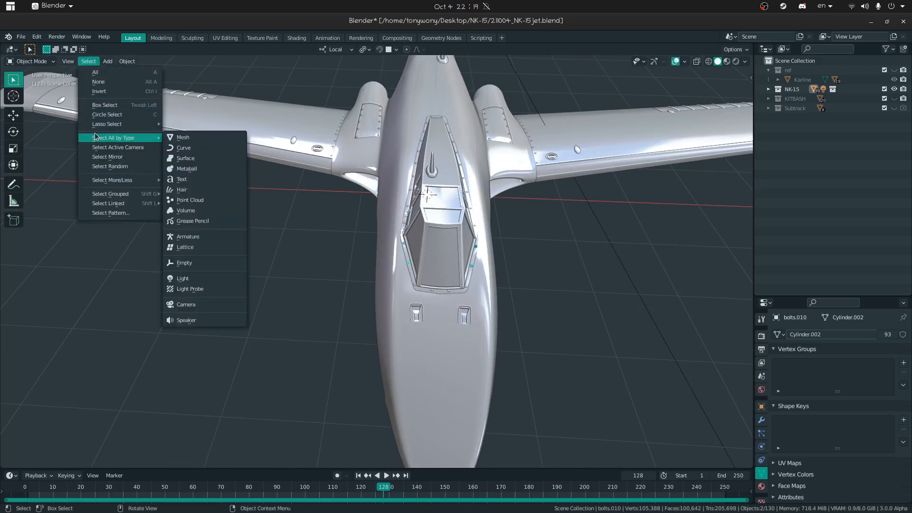
pyautogui.moveTo(130, 209)
pyautogui.click(189, 205)
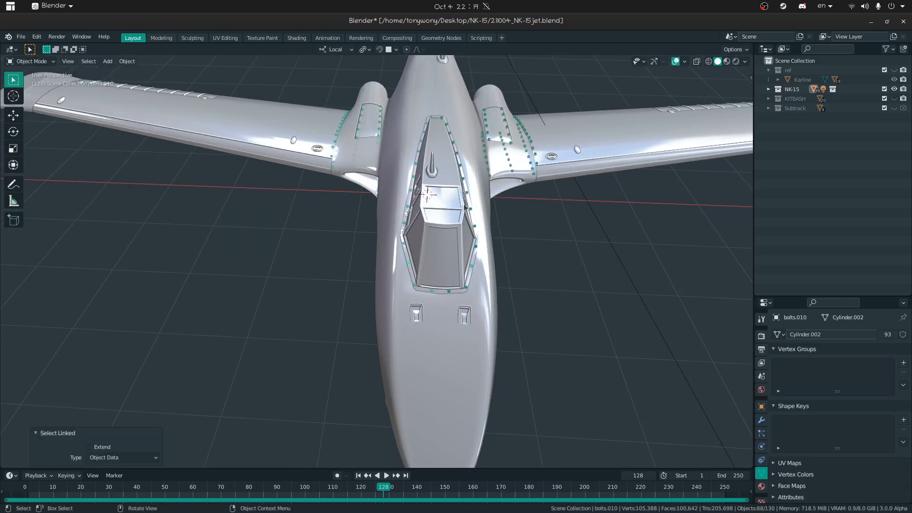
pyautogui.hotkey('ctrl', 'j')
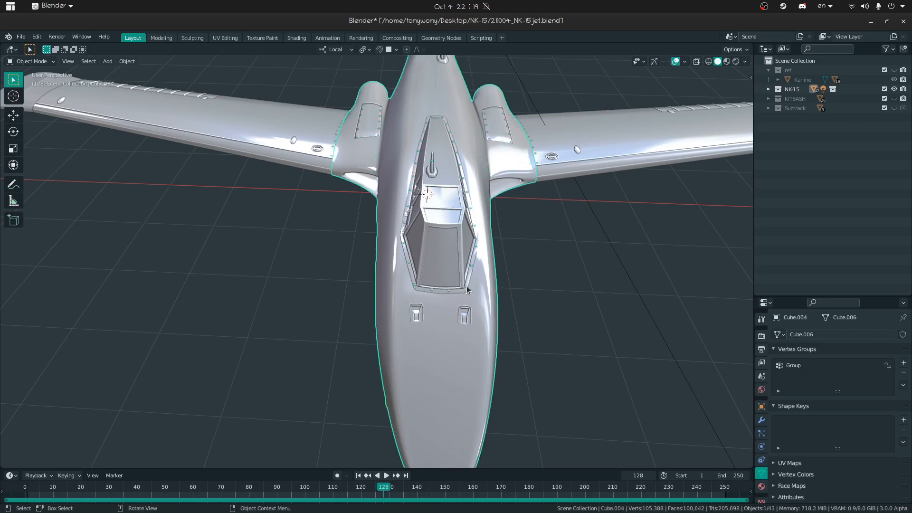
# Step: Show the KITBASH collection and delete the stray rows of bolts scattered behind the kit parts
pyautogui.moveTo(487, 296); pyautogui.dragTo(299, 192, button='middle')
pyautogui.click(894, 98)
pyautogui.hotkey('shift', '`')
pyautogui.press('s')
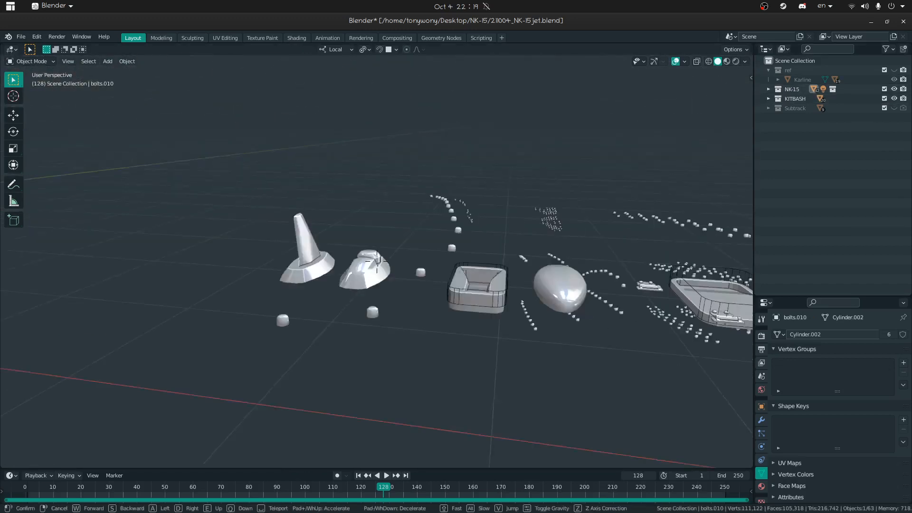
pyautogui.click(386, 264)
pyautogui.click(432, 239)
pyautogui.moveTo(447, 231); pyautogui.dragTo(541, 344, button='middle')
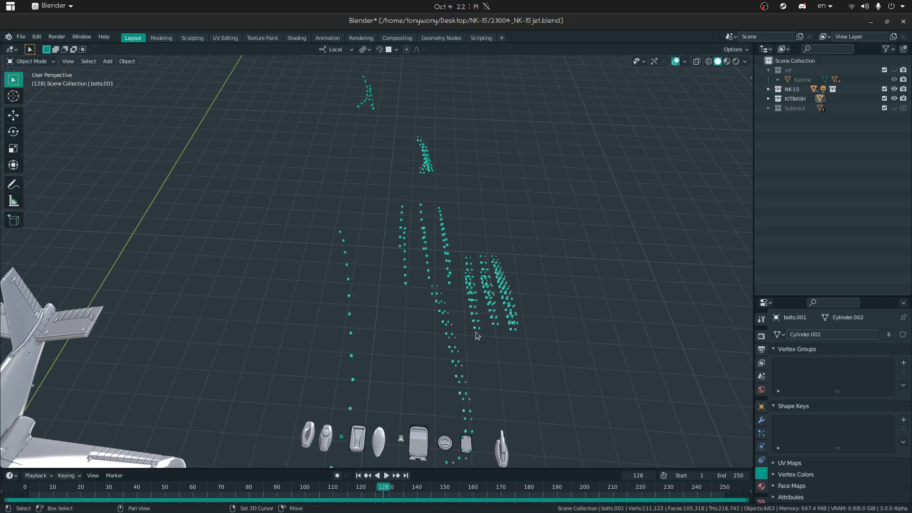
pyautogui.moveTo(245, 140); pyautogui.dragTo(586, 337)
pyautogui.press('Delete')
# Step: Examine the remaining kitbash parts laid out beside the jet, including the recessed intake and the small rounded panel
pyautogui.moveTo(438, 267); pyautogui.dragTo(340, 264, button='middle')
pyautogui.click(340, 264)
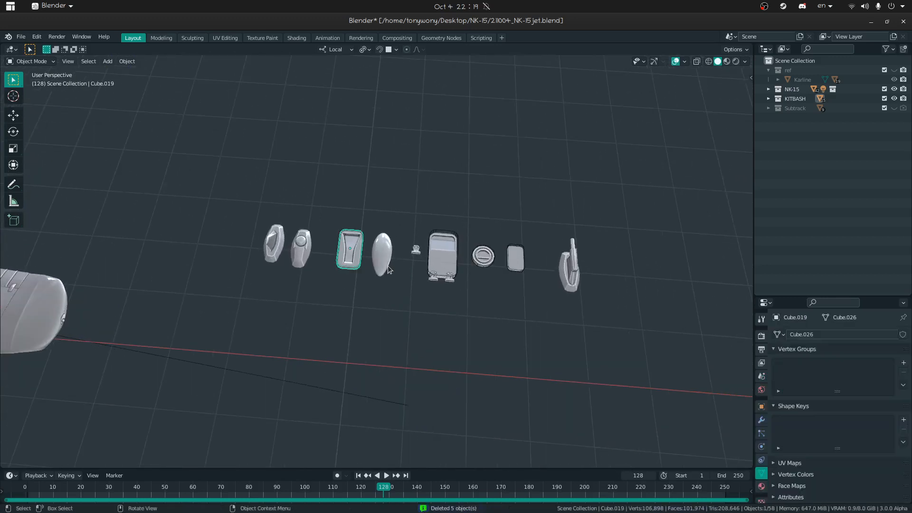
pyautogui.hotkey('shift', '`')
pyautogui.press('w')
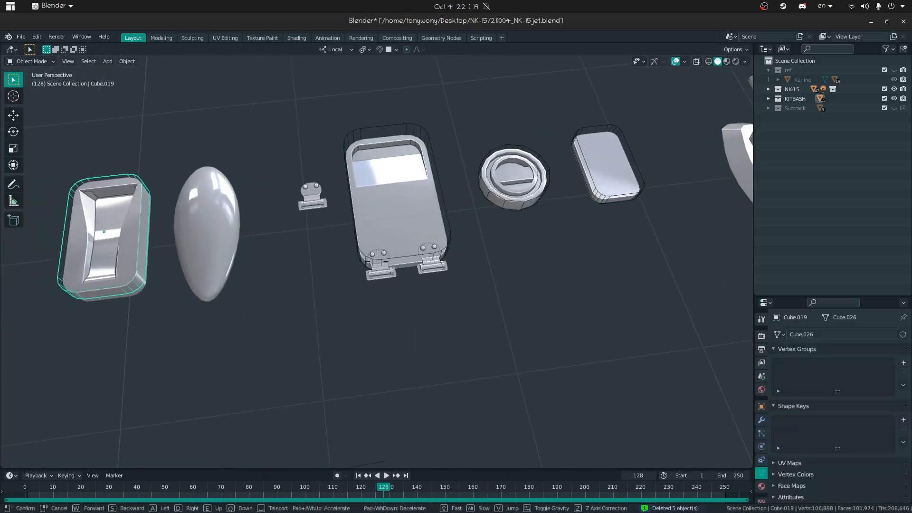
pyautogui.press('w')
pyautogui.press('a')
pyautogui.press('s')
pyautogui.press('d')
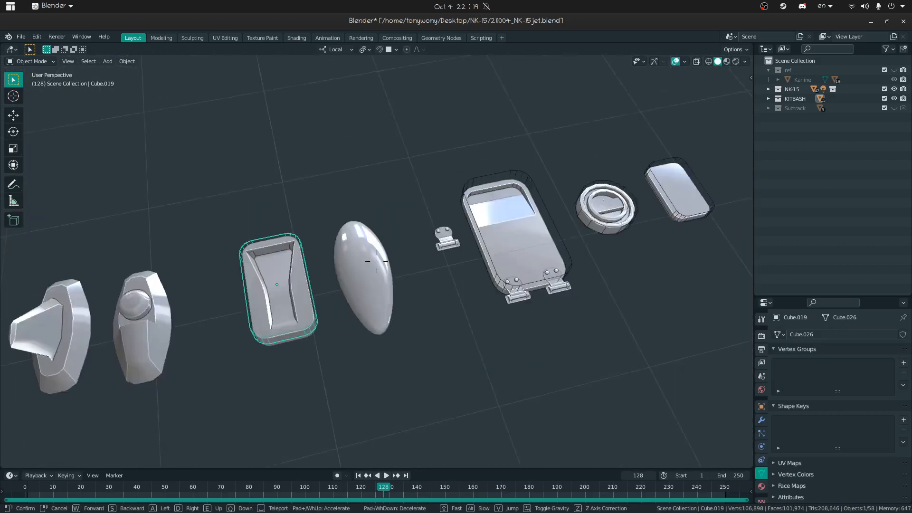
pyautogui.click(395, 252)
pyautogui.hotkey('shift', '`')
pyautogui.press('s')
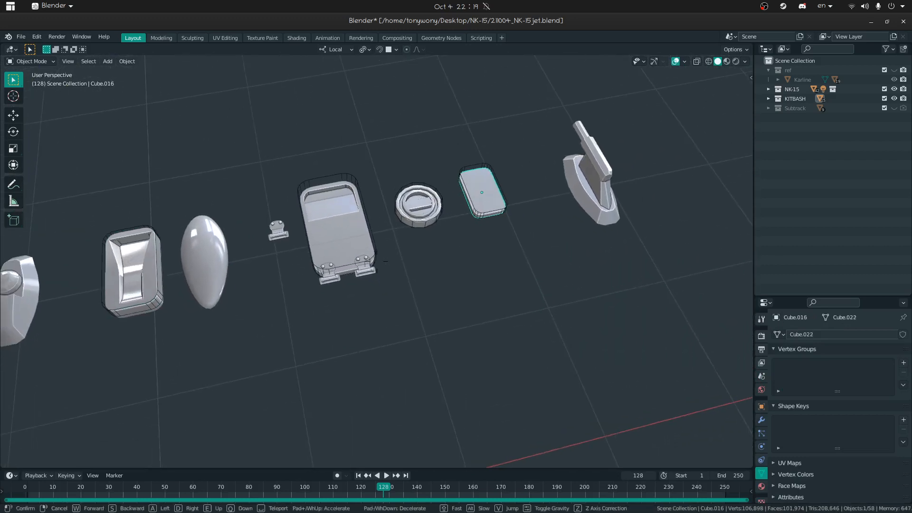
pyautogui.click(409, 258)
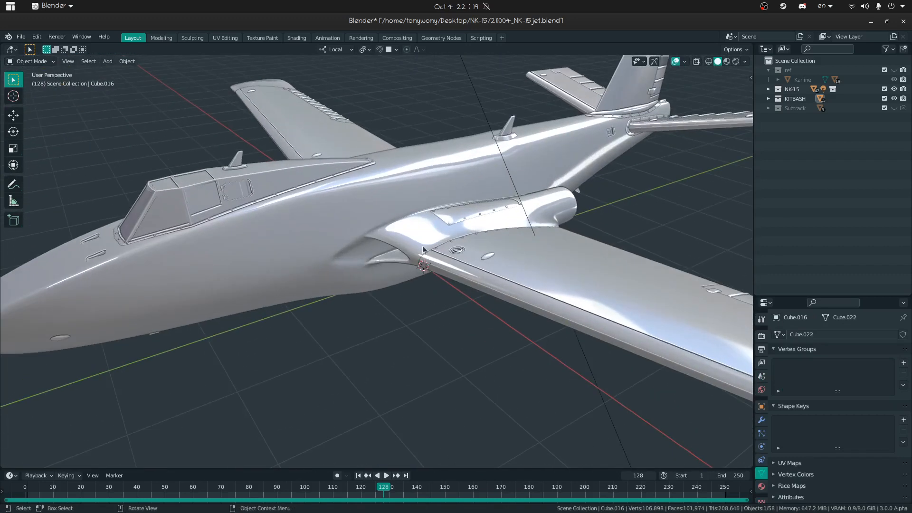
# Step: Select the joined bolts object on the jet and apply its modifier
pyautogui.click(451, 227)
pyautogui.click(448, 227)
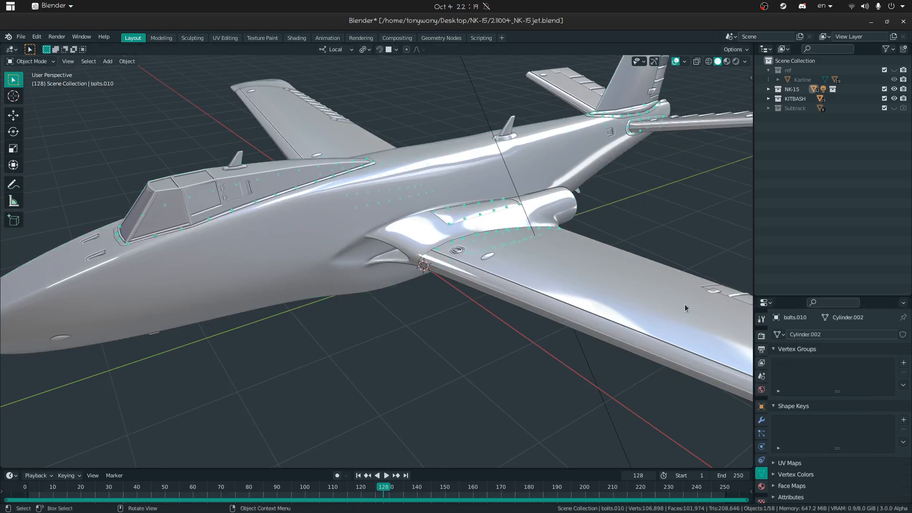
pyautogui.moveTo(310, 147); pyautogui.dragTo(261, 198, button='middle')
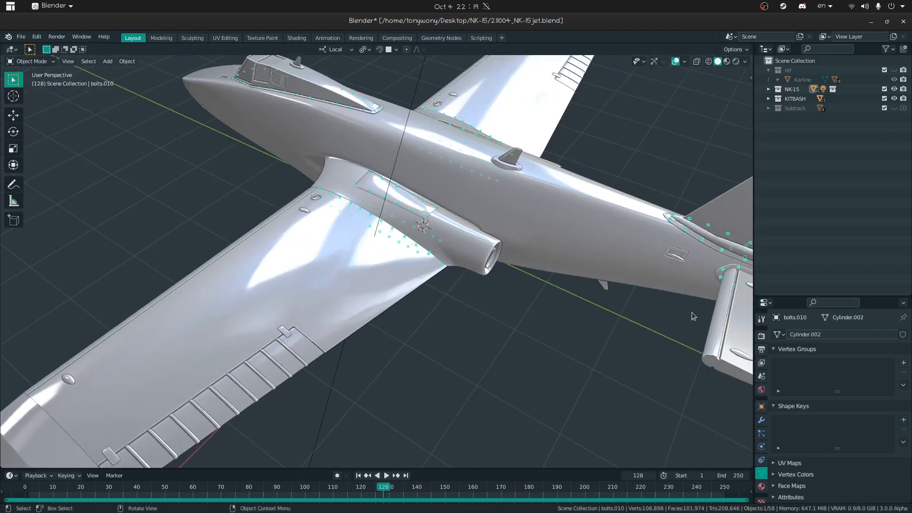
pyautogui.moveTo(427, 204); pyautogui.dragTo(592, 193, button='middle')
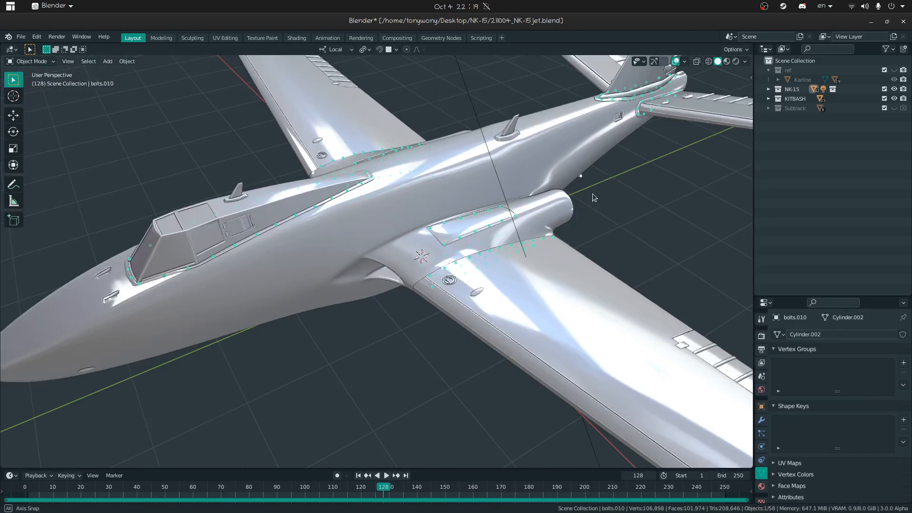
pyautogui.click(762, 421)
pyautogui.hotkey('ctrl', 'a')
# Step: Isolate the bolts and the fuselage to examine the rivets around the tail, and unhide all the other parts
pyautogui.moveTo(258, 290); pyautogui.dragTo(287, 268, button='middle')
pyautogui.click(284, 267)
pyautogui.click(283, 270)
pyautogui.keyDown('shift'); pyautogui.click(403, 190); pyautogui.keyUp('shift')
pyautogui.hotkey('shift', 'h')
pyautogui.moveTo(358, 215); pyautogui.dragTo(428, 186, button='middle')
pyautogui.hotkey('shift', '`')
pyautogui.press('s')
pyautogui.press('w')
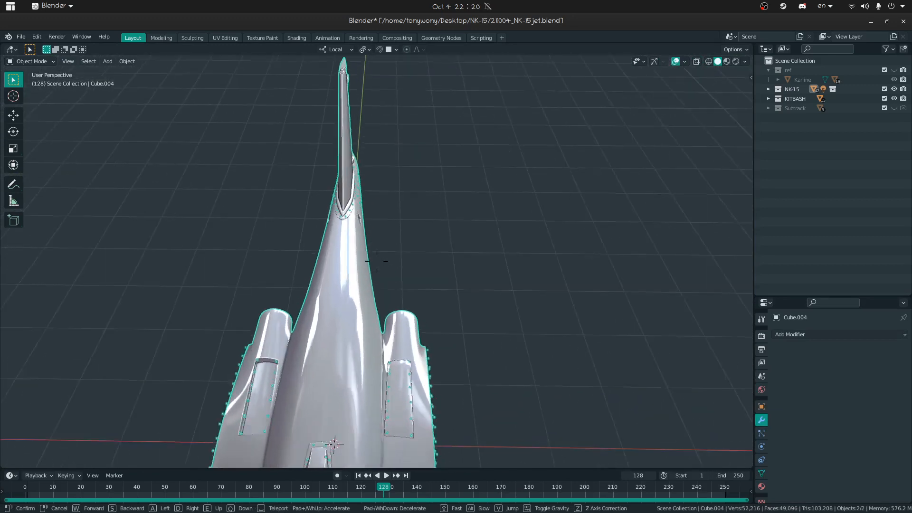
pyautogui.click(377, 261)
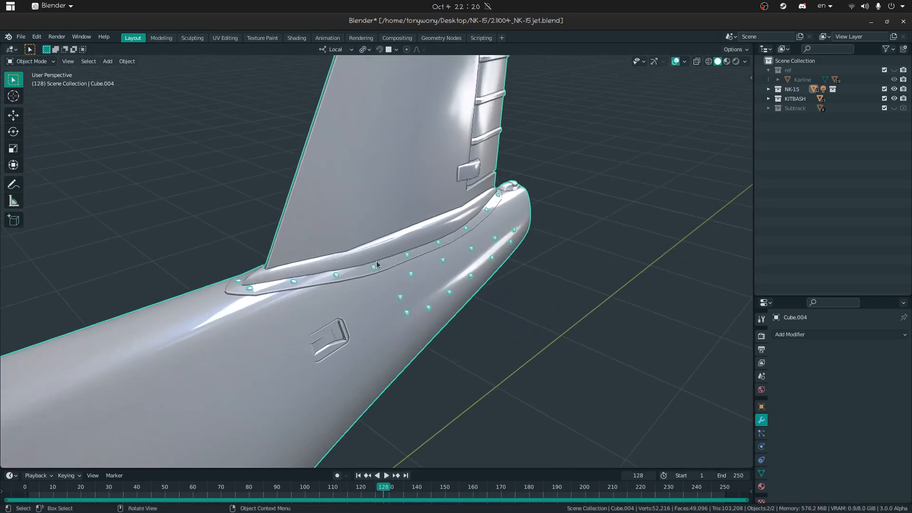
pyautogui.hotkey('alt', 'h')
# Step: Apply the Mirror modifier on the riveted strip around the tailplane root and join the strip into the fuselage
pyautogui.click(411, 268)
pyautogui.keyDown('shift'); pyautogui.click(322, 312); pyautogui.keyUp('shift')
pyautogui.click(431, 264)
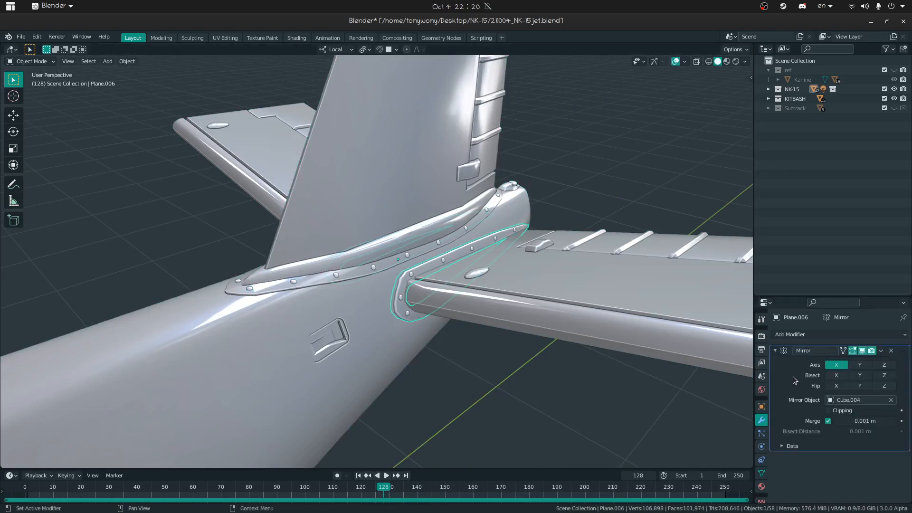
pyautogui.hotkey('ctrl', 'a')
pyautogui.keyDown('shift'); pyautogui.click(382, 308); pyautogui.keyUp('shift')
pyautogui.hotkey('ctrl', 'j')
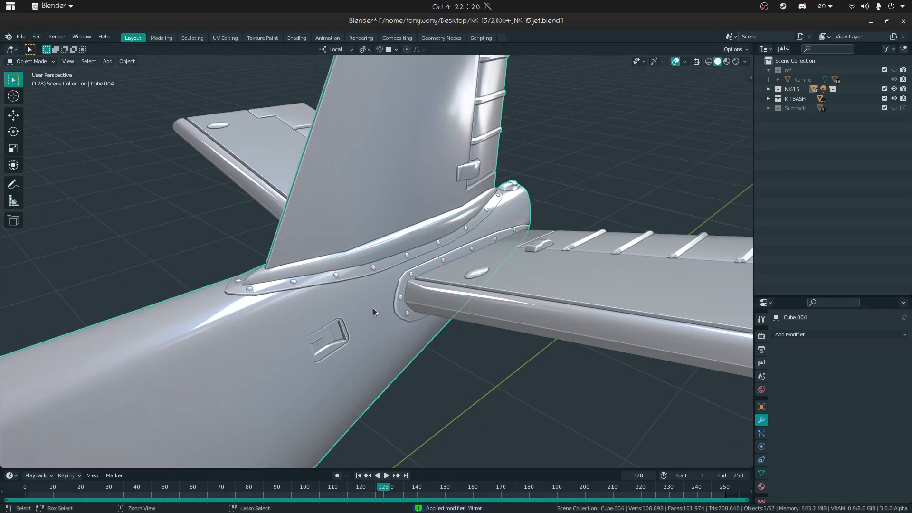
# Step: Hide the horizontal tailplanes and inspect the rear fuselage from above and below
pyautogui.hotkey('shift', '`')
pyautogui.press('s')
pyautogui.click(377, 262)
pyautogui.click(392, 265)
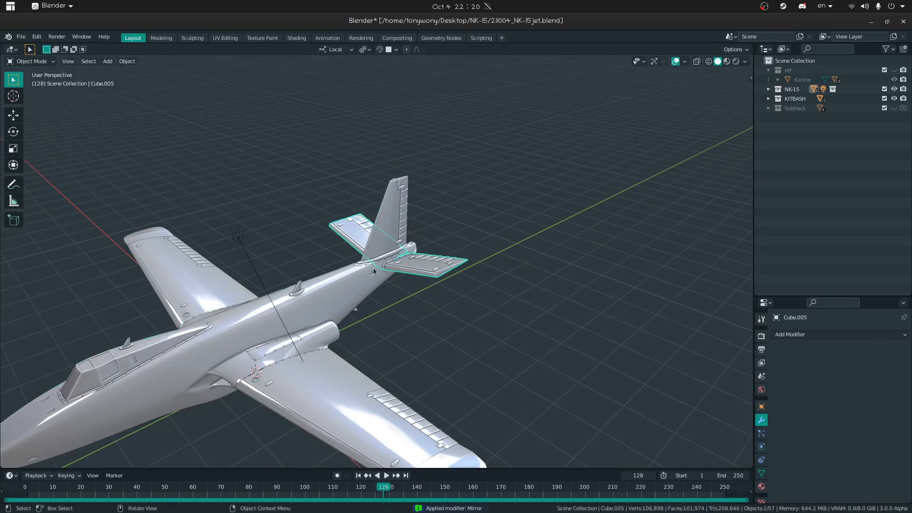
pyautogui.press('h')
pyautogui.moveTo(383, 260); pyautogui.dragTo(299, 290, button='middle')
pyautogui.hotkey('shift', '`')
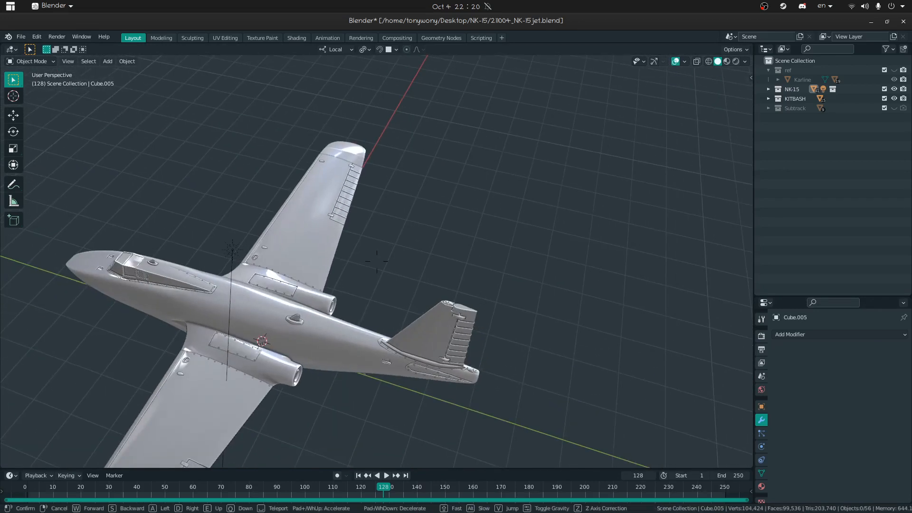
pyautogui.press('w')
pyautogui.press('q')
pyautogui.press('s')
pyautogui.click(377, 262)
pyautogui.moveTo(400, 335); pyautogui.dragTo(396, 267, button='middle')
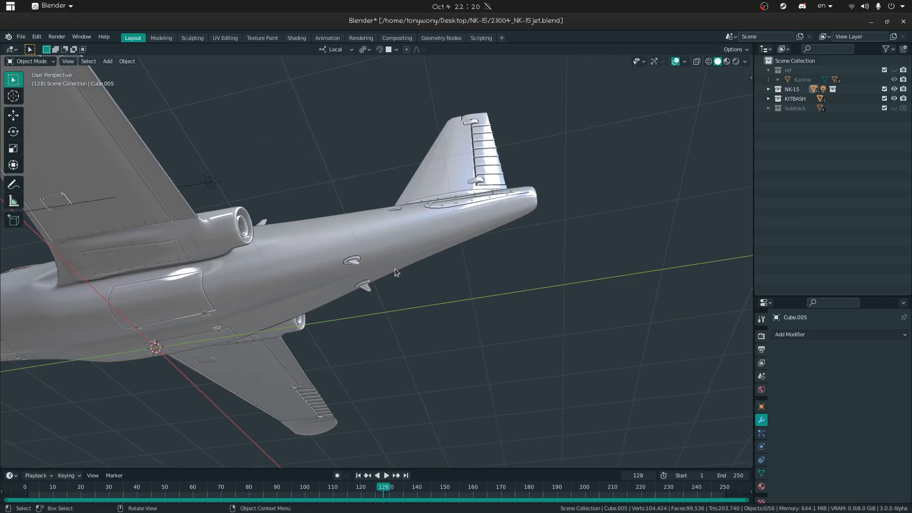
# Step: Switch to Firefox and play "Her Name Is 初恋Lady" by ミカヅキBIGWAVE from the suggested YouTube videos
pyautogui.moveTo(190, 510)
pyautogui.click(47, 498)
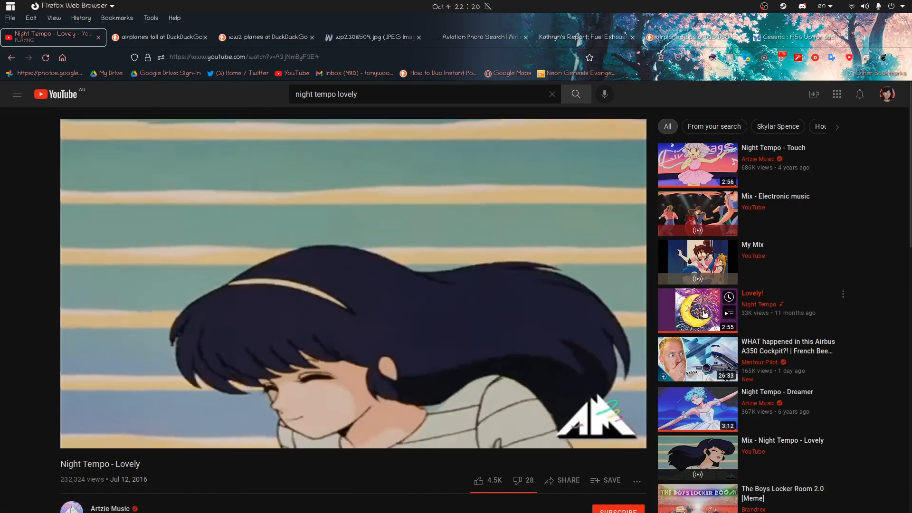
pyautogui.scroll(-5, 703, 402)
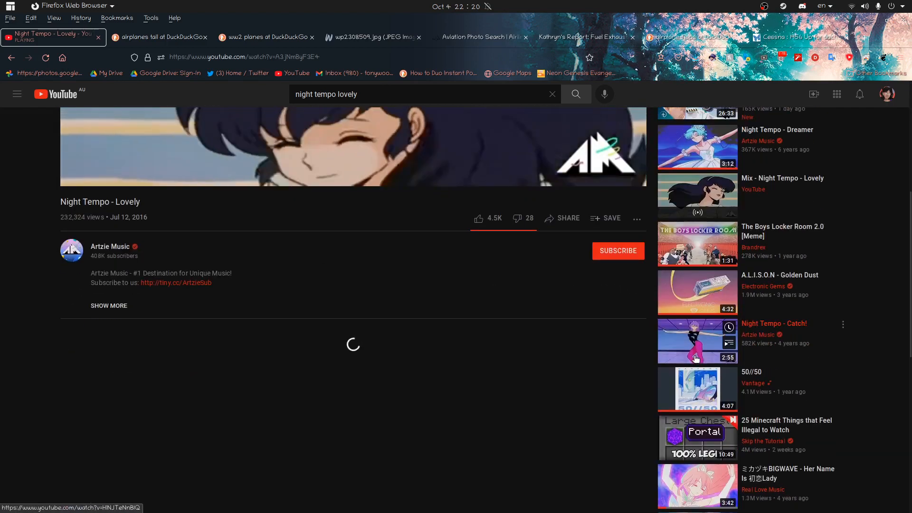
pyautogui.scroll(-3, 696, 359)
pyautogui.click(694, 297)
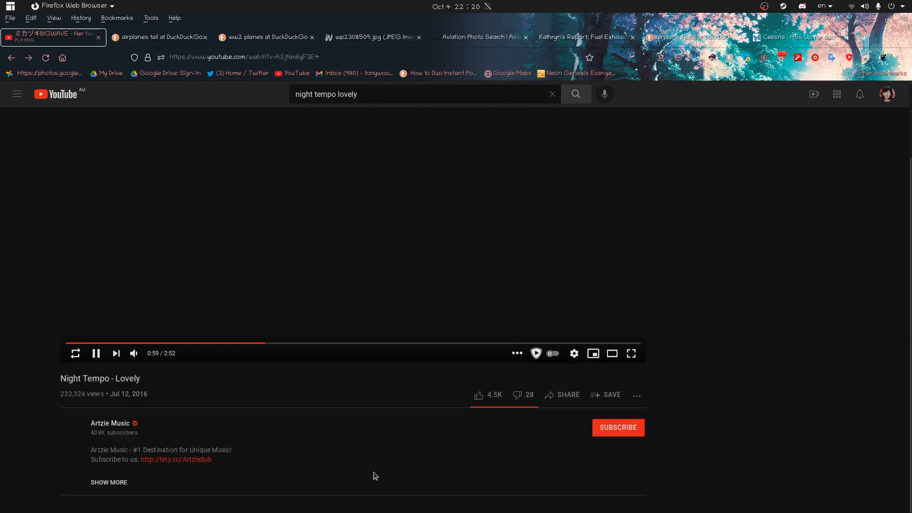
# Step: Choose a playback option for the YouTube video and return to Blender
pyautogui.press('super')
pyautogui.click(497, 222)
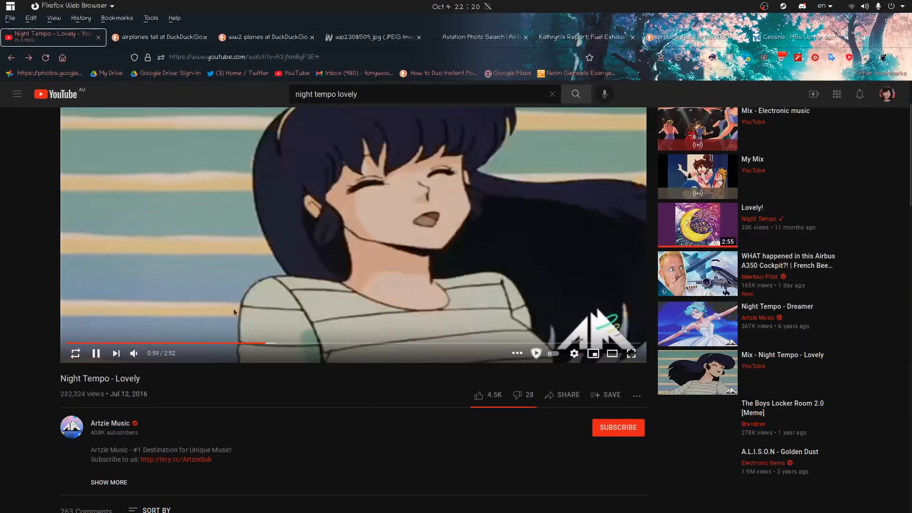
pyautogui.rightClick(249, 284)
pyautogui.click(269, 298)
pyautogui.press('super')
pyautogui.click(190, 237)
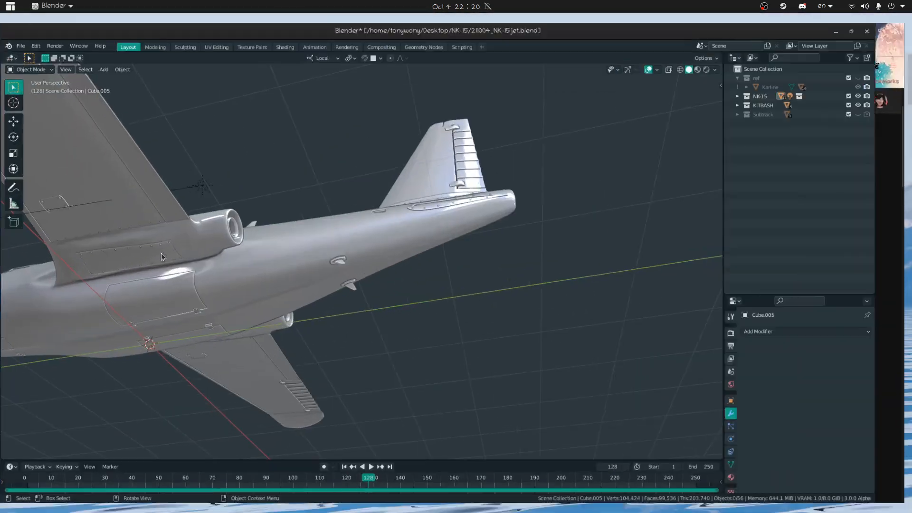
# Step: Inspect the fuselage and the small fittings near the wing root from behind and above
pyautogui.click(383, 271)
pyautogui.hotkey('shift', '`')
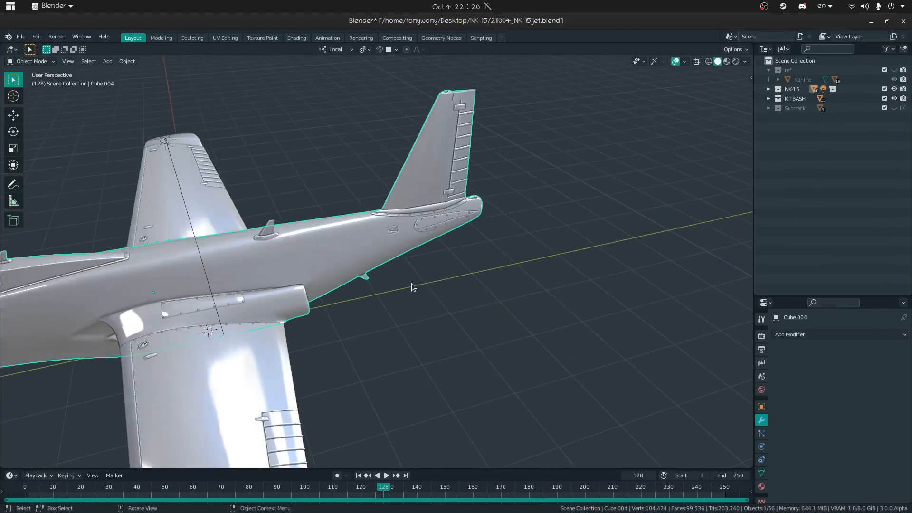
pyautogui.press('w')
pyautogui.press('s')
pyautogui.press('w')
pyautogui.click(376, 261)
pyautogui.click(361, 334)
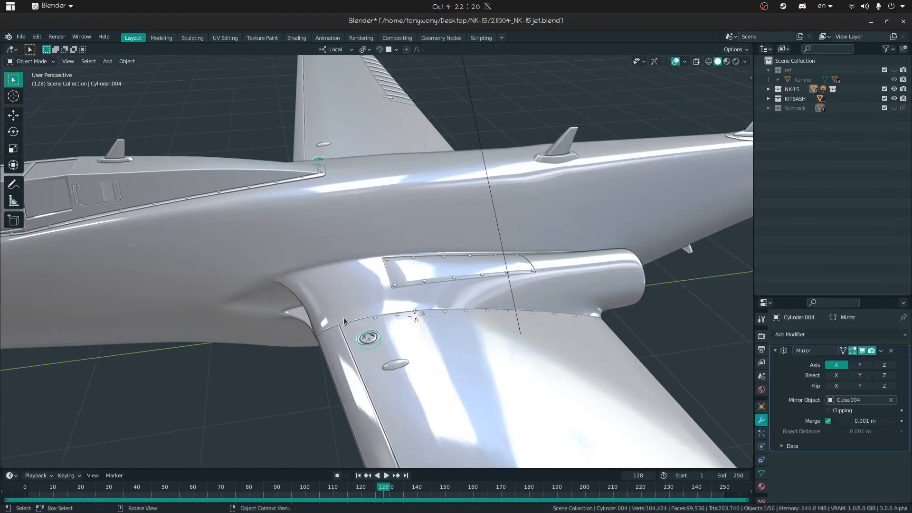
pyautogui.moveTo(252, 308); pyautogui.dragTo(499, 243, button='middle')
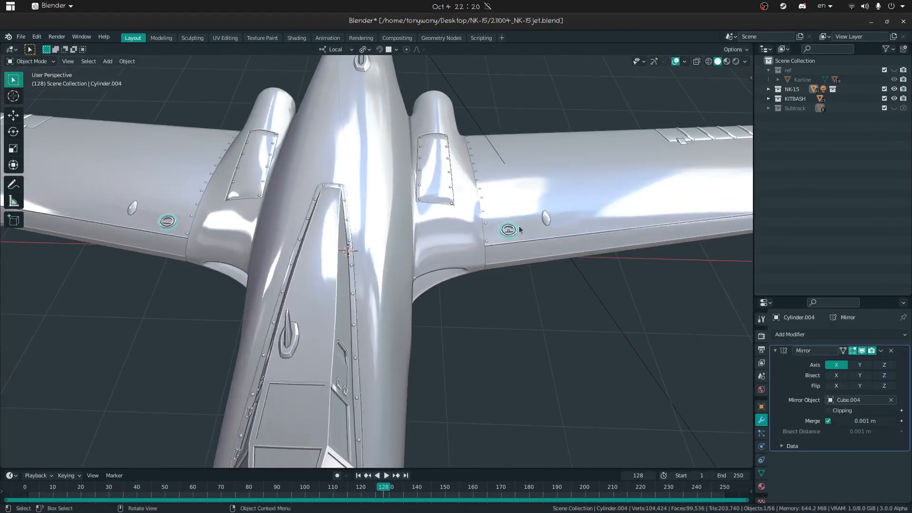
# Step: Isolate the bolts object in local view, enter Edit Mode and reveal all of its hidden bolts
pyautogui.click(482, 209)
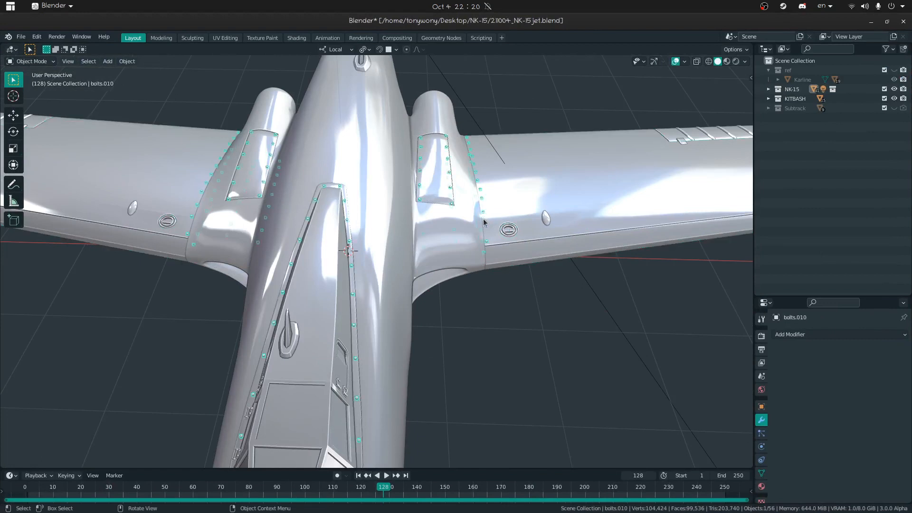
pyautogui.press('KP_Divide')
pyautogui.moveTo(464, 219); pyautogui.dragTo(371, 247, button='middle')
pyautogui.press('`')
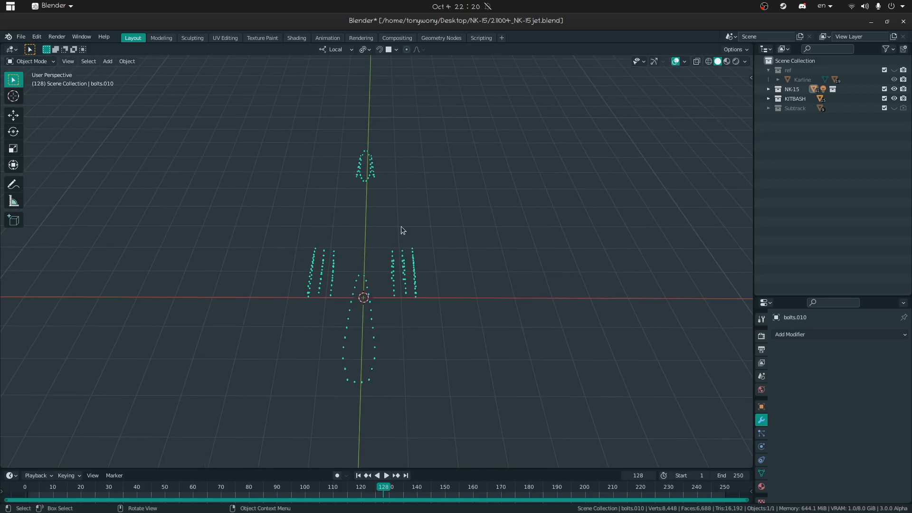
pyautogui.click(761, 473)
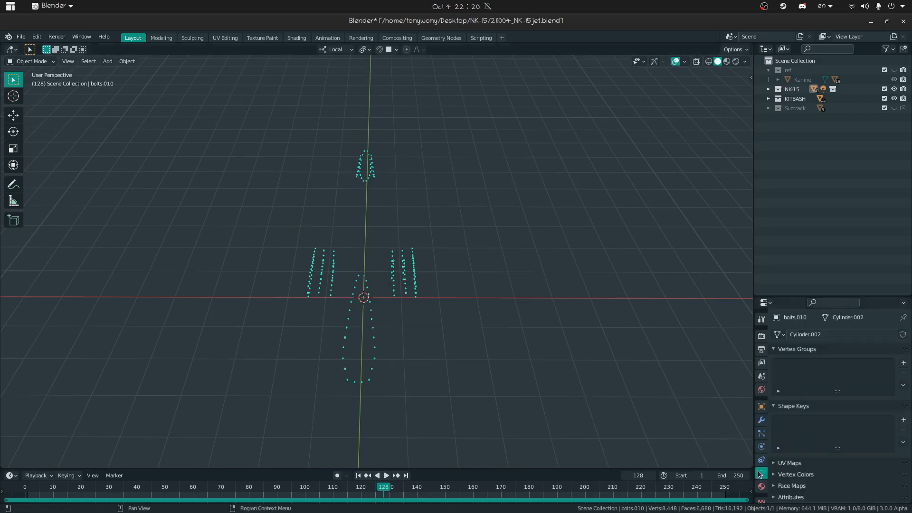
pyautogui.hotkey('ctrl', 'Tab')
pyautogui.click(328, 257)
pyautogui.hotkey('ctrl', 'Tab')
pyautogui.click(307, 267)
pyautogui.hotkey('ctrl', 'Tab')
pyautogui.click(391, 264)
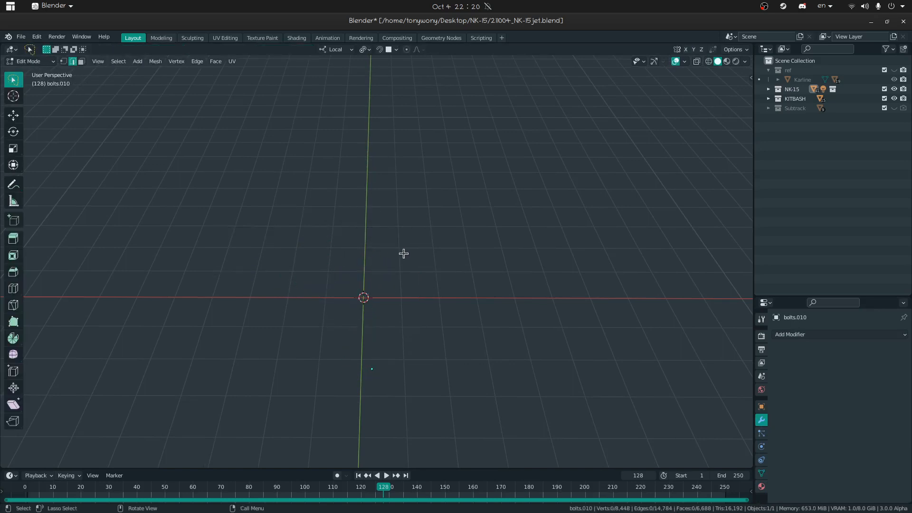
pyautogui.hotkey('alt', 'h')
pyautogui.click(377, 249)
pyautogui.press('b')
pyautogui.moveTo(381, 231); pyautogui.dragTo(435, 308)
pyautogui.moveTo(284, 227)
pyautogui.keyDown('ctrl'); pyautogui.keyDown('shift'); pyautogui.mouseDown(button='right')
pyautogui.moveTo(338, 305)
pyautogui.moveTo(332, 250)
pyautogui.mouseUp(button='right'); pyautogui.keyUp('shift'); pyautogui.keyUp('ctrl')
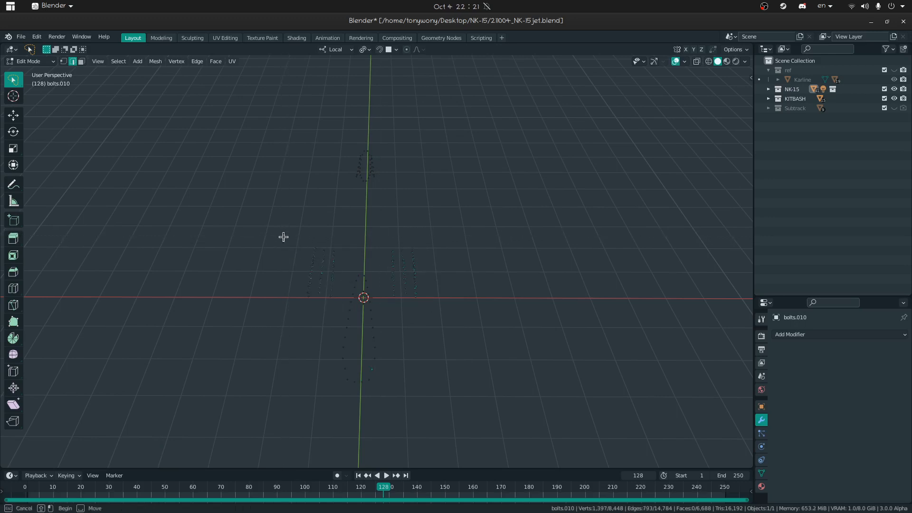
pyautogui.hotkey('alt', 'a')
pyautogui.moveTo(198, 305); pyautogui.dragTo(204, 271, button='middle')
pyautogui.hotkey('shift', '`')
pyautogui.press('w')
pyautogui.press('s')
pyautogui.press('w')
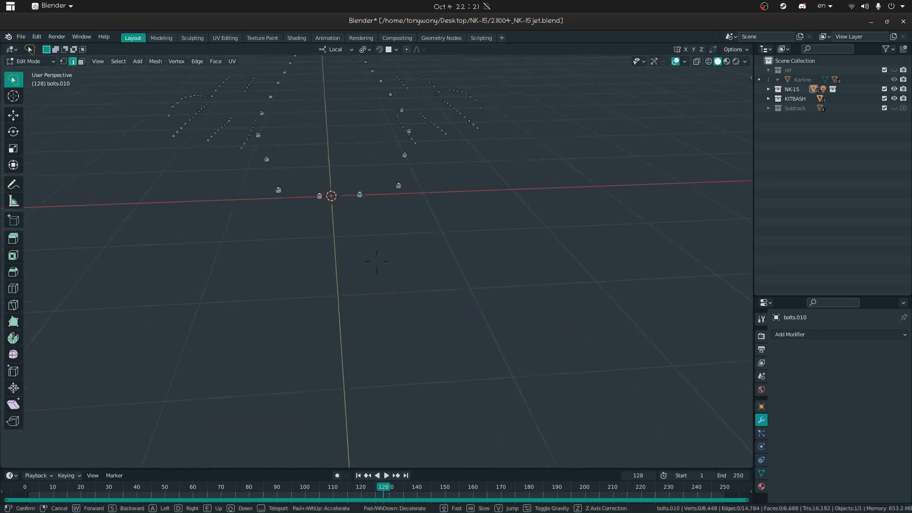
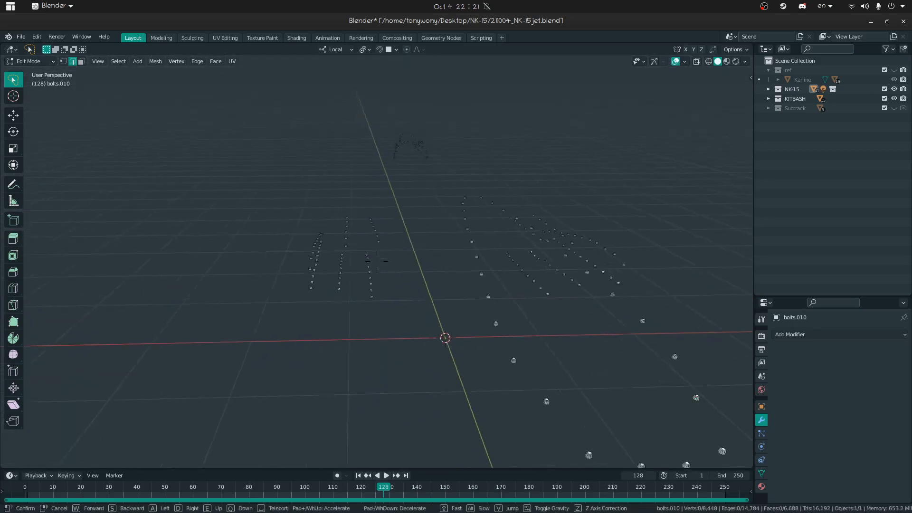
pyautogui.click(309, 224)
pyautogui.moveTo(302, 206)
pyautogui.mouseDown()
pyautogui.moveTo(398, 364)
pyautogui.moveTo(385, 344)
pyautogui.mouseUp()
pyautogui.press('e')
pyautogui.rightClick(314, 316)
pyautogui.press('w')
pyautogui.hotkey('ctrl', 'z')
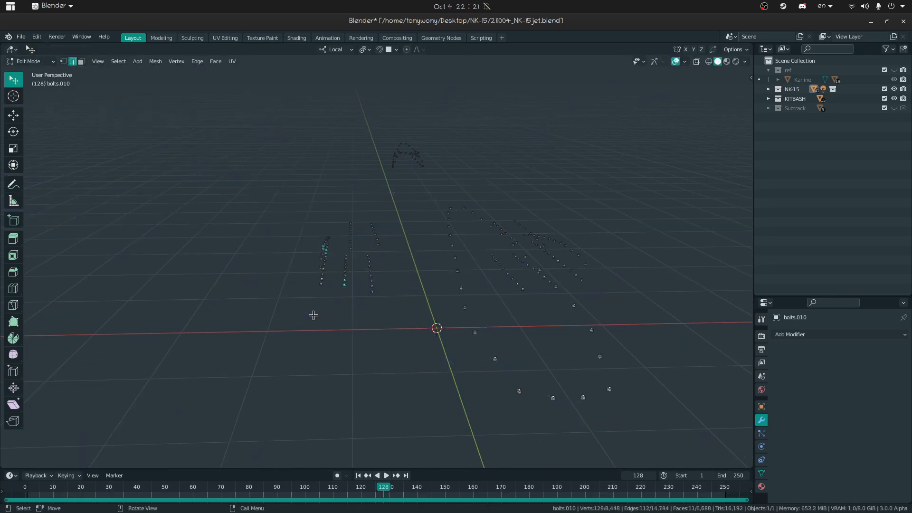
pyautogui.press('w')
pyautogui.click(243, 211)
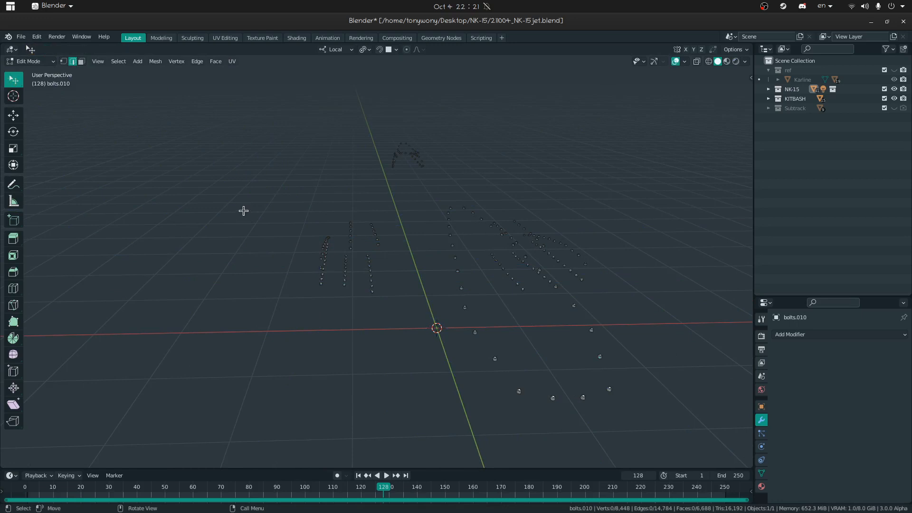
# Step: Separate the linked wing-root and nacelle bolts on both sides of the jet into their own object by selection
pyautogui.moveTo(248, 188); pyautogui.dragTo(390, 316)
pyautogui.moveTo(391, 316); pyautogui.dragTo(528, 255, button='middle')
pyautogui.press('b')
pyautogui.moveTo(497, 216); pyautogui.dragTo(603, 315)
pyautogui.hotkey('ctrl', 'l')
pyautogui.press('p')
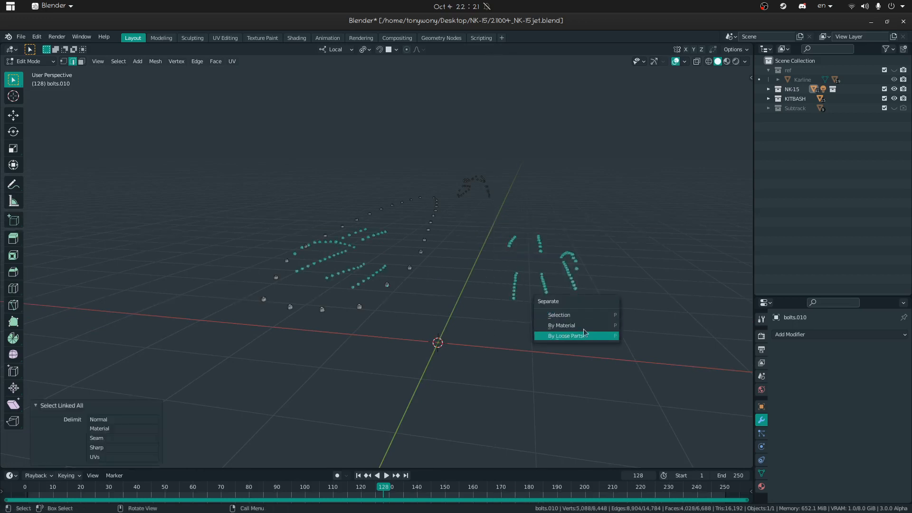
pyautogui.click(578, 315)
pyautogui.press('Tab')
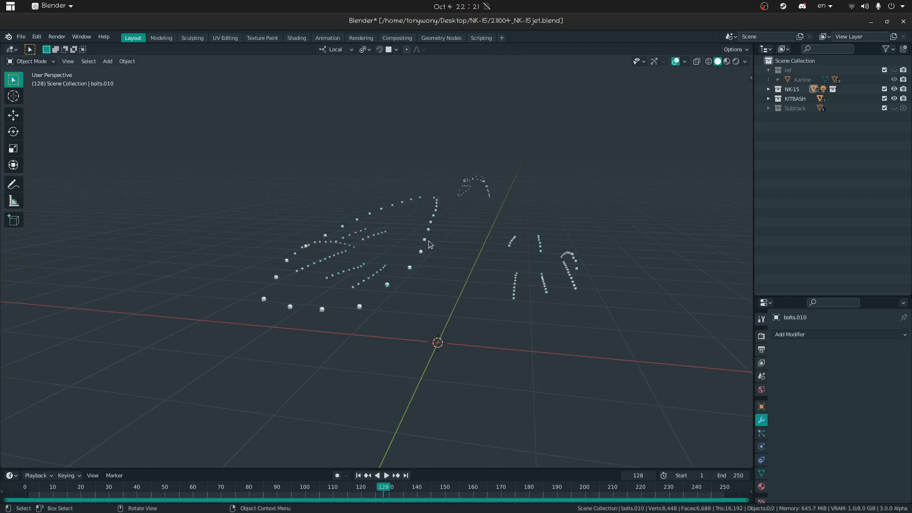
# Step: Bring back the hidden jet parts and join the canopy and tail bolts into the fuselage
pyautogui.hotkey('alt', 'h')
pyautogui.click(423, 249)
pyautogui.keyDown('shift'); pyautogui.click(421, 253); pyautogui.keyUp('shift')
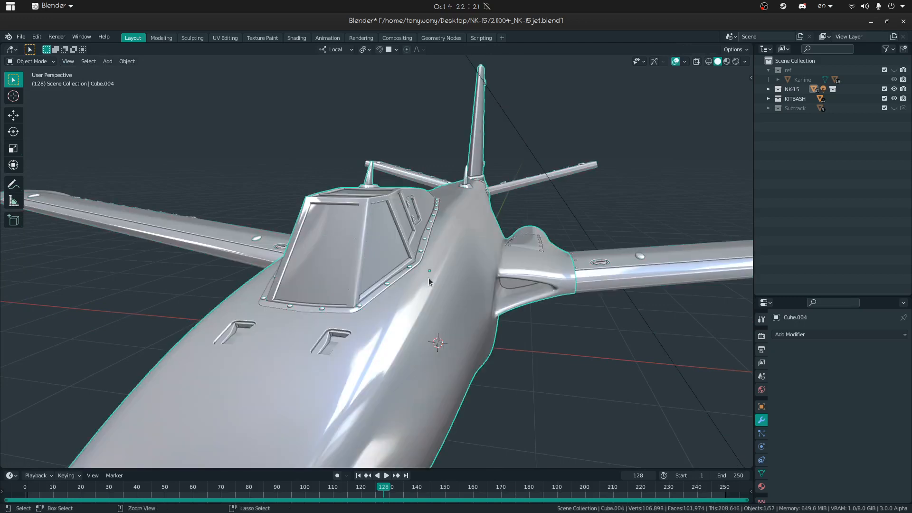
pyautogui.moveTo(412, 309); pyautogui.dragTo(376, 264, button='middle')
pyautogui.moveTo(440, 260); pyautogui.dragTo(392, 275, button='middle')
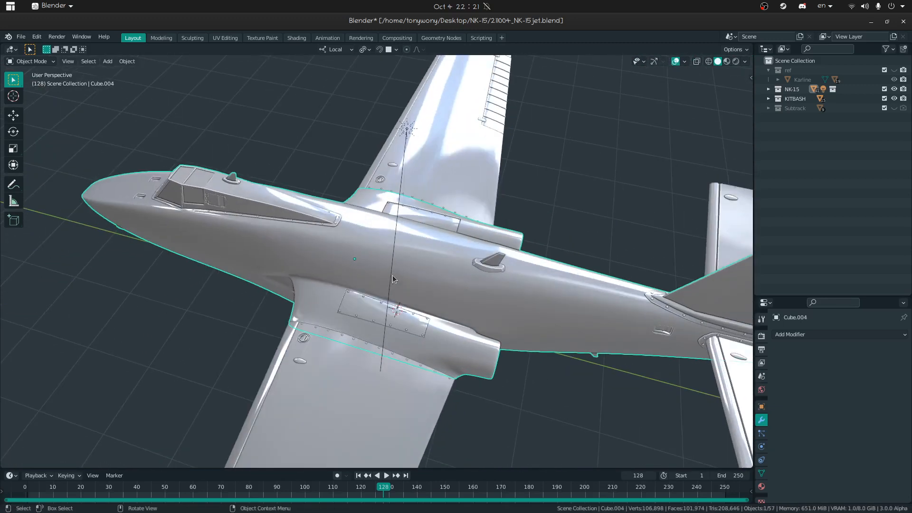
# Step: Isolate the fuselage to check its joined details, and reveal the other parts again
pyautogui.hotkey('shift', 'h')
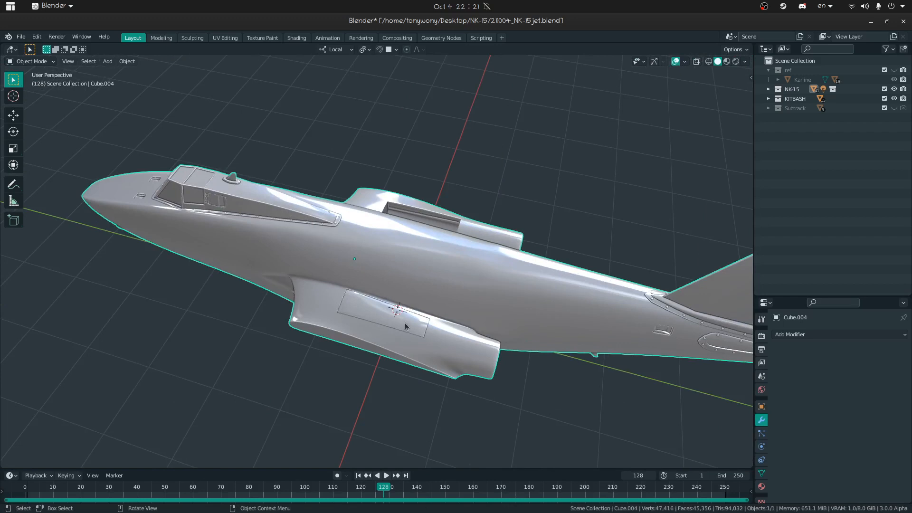
pyautogui.hotkey('alt', 'h')
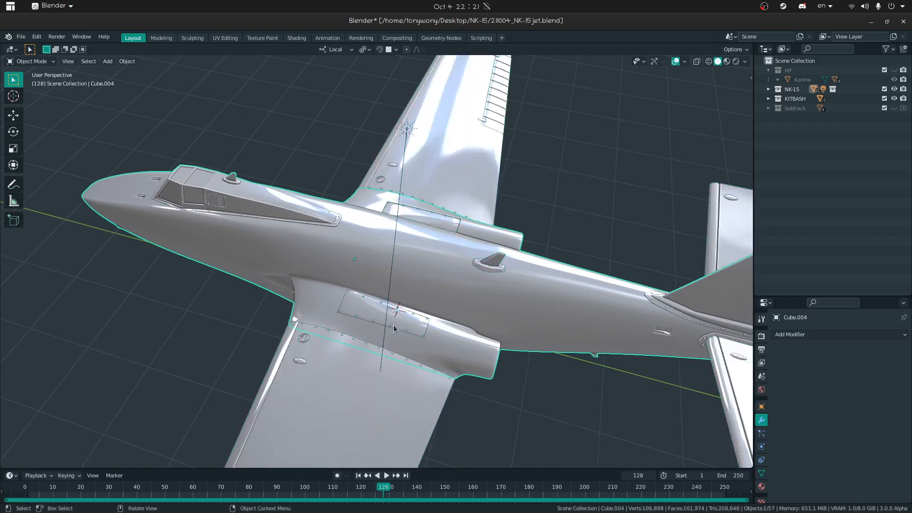
pyautogui.moveTo(387, 327); pyautogui.dragTo(358, 320, button='middle')
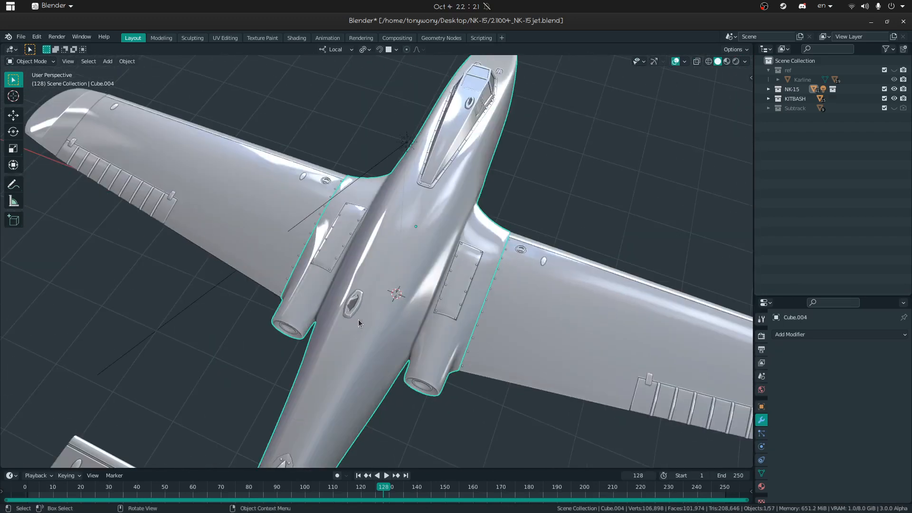
# Step: Separate the linked bolts of one engine nacelle's access panel from the wing-root bolts object by selection
pyautogui.hotkey('shift', '`')
pyautogui.click(405, 229)
pyautogui.click(404, 229)
pyautogui.click(404, 229)
pyautogui.click(404, 229)
pyautogui.click(404, 229)
pyautogui.hotkey('ctrl', 'Tab')
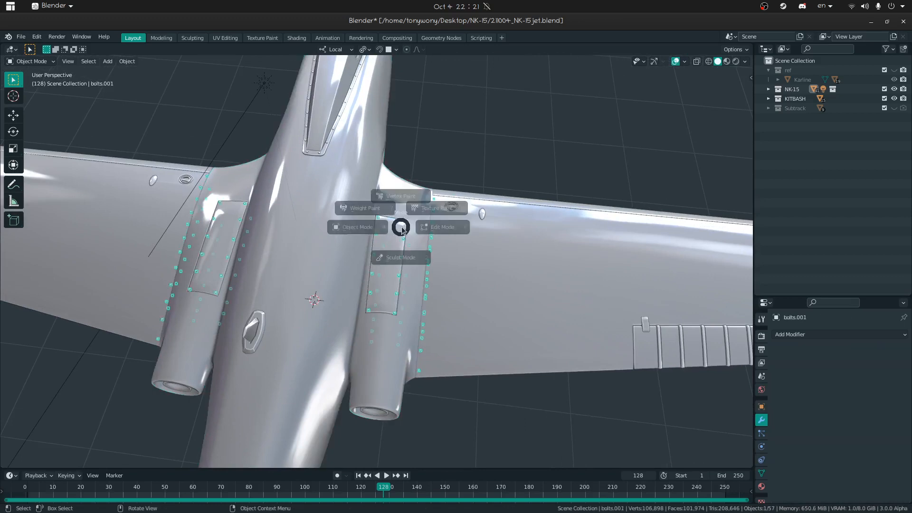
pyautogui.click(441, 227)
pyautogui.moveTo(410, 224); pyautogui.dragTo(388, 193, button='middle')
pyautogui.press('b')
pyautogui.moveTo(367, 170); pyautogui.dragTo(403, 315)
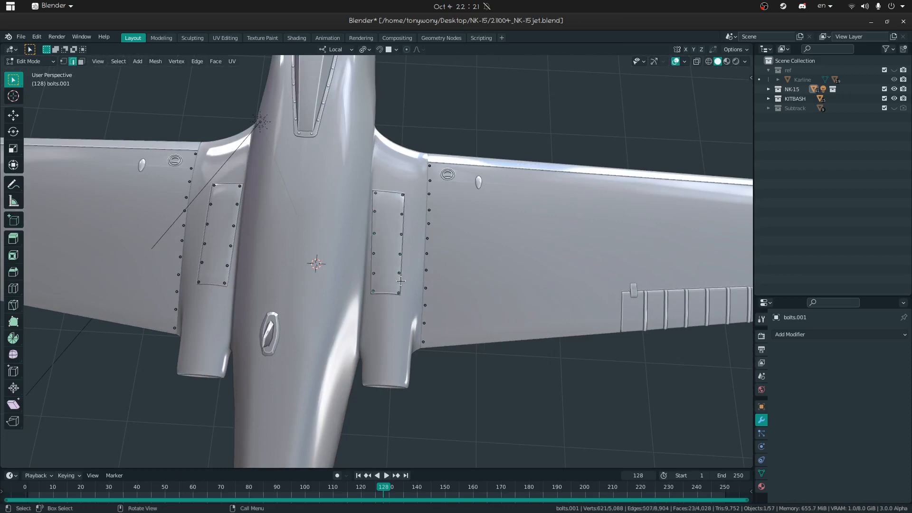
pyautogui.hotkey('ctrl', 'l')
pyautogui.press('p')
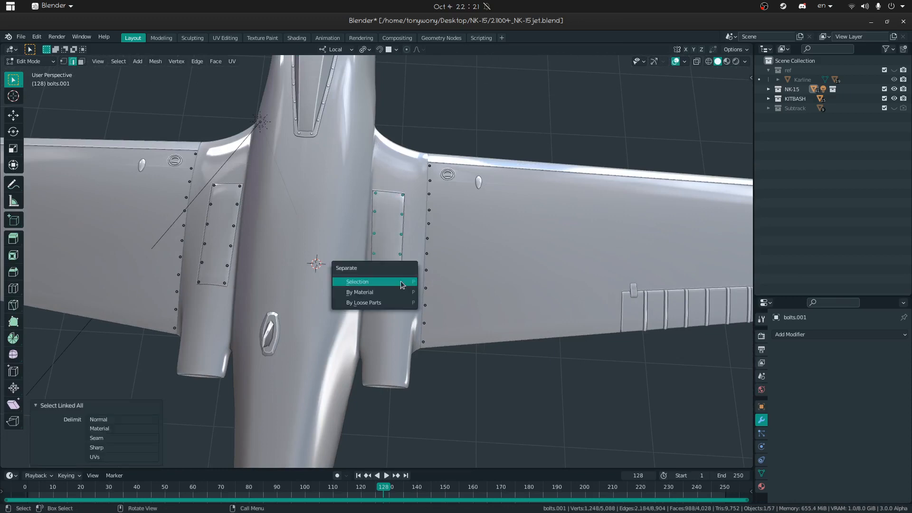
pyautogui.click(400, 281)
pyautogui.press('Tab')
# Step: Separate the linked access-panel bolts of the opposite engine nacelle from the wing-root bolts object by selection
pyautogui.hotkey('shift', '`')
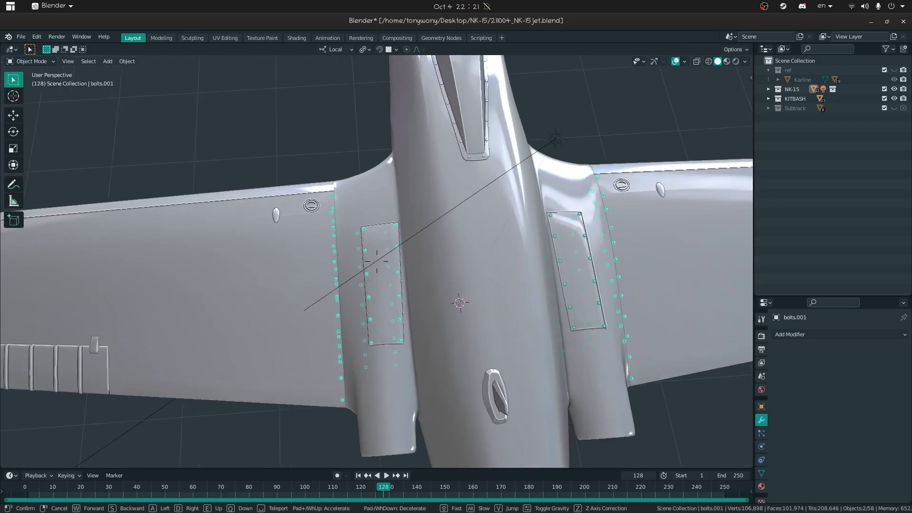
pyautogui.click(366, 216)
pyautogui.click(363, 229)
pyautogui.click(363, 229)
pyautogui.press('Tab')
pyautogui.click(438, 230)
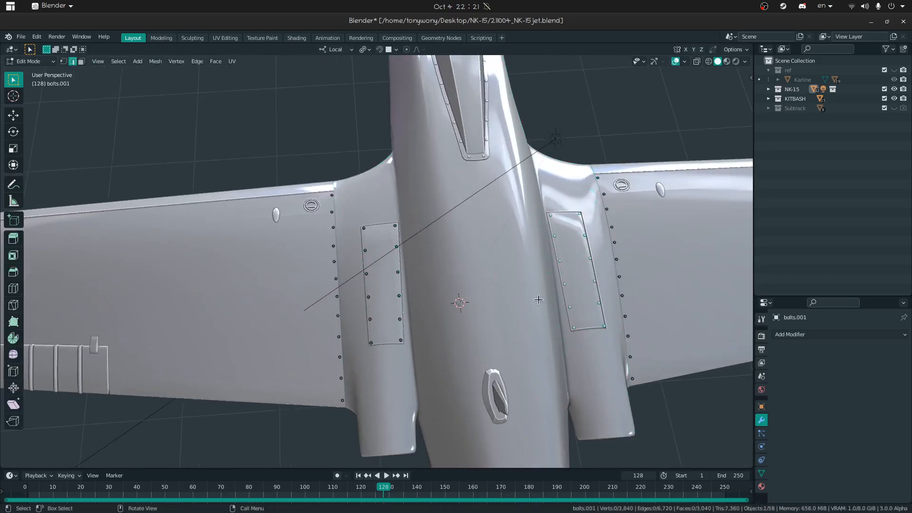
pyautogui.moveTo(367, 302); pyautogui.dragTo(367, 299, button='middle')
pyautogui.press('b')
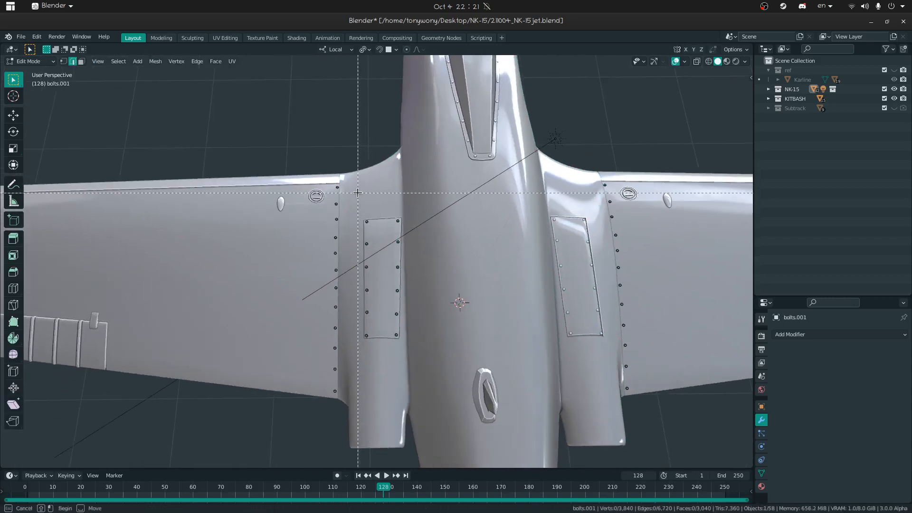
pyautogui.moveTo(400, 335); pyautogui.dragTo(403, 352)
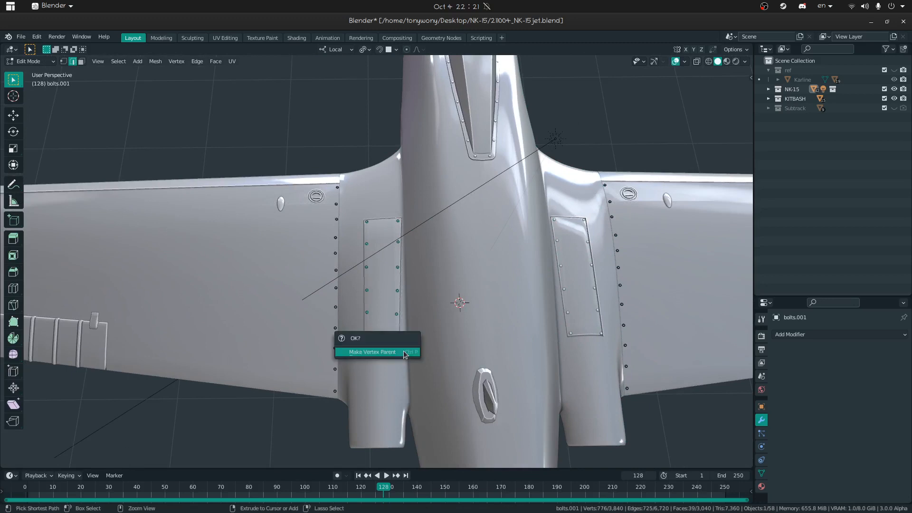
pyautogui.hotkey('ctrl', 'l')
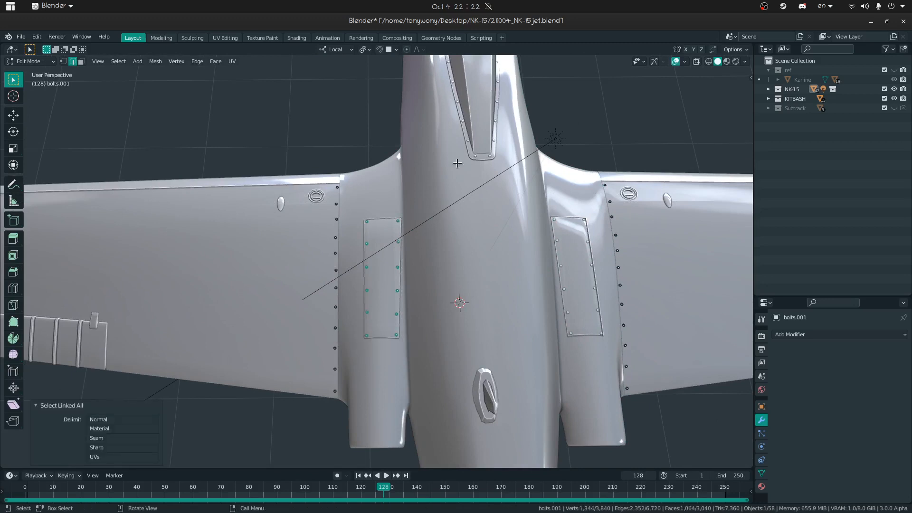
pyautogui.press('p')
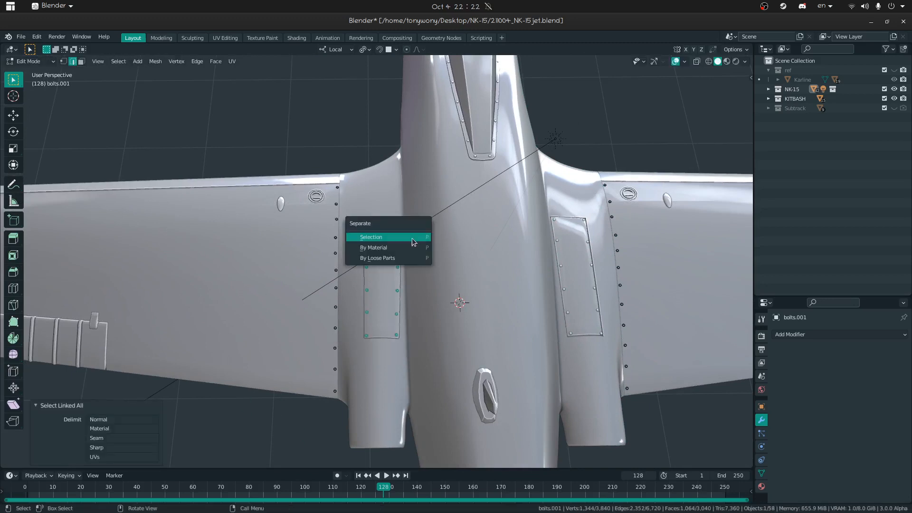
pyautogui.click(380, 257)
# Step: Leave Edit Mode and check the nacelle panel bolts from above and from the jet's underside
pyautogui.hotkey('shift', '`')
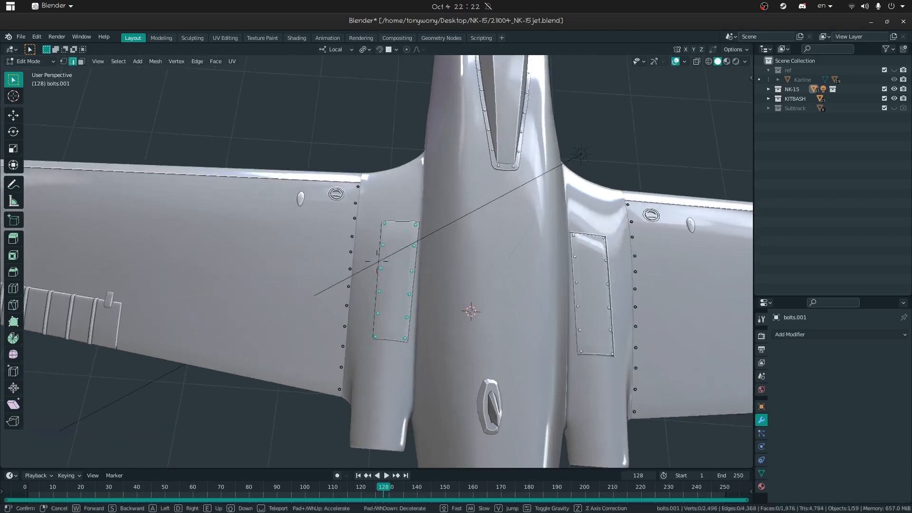
pyautogui.click(377, 261)
pyautogui.press('Tab')
pyautogui.click(291, 188)
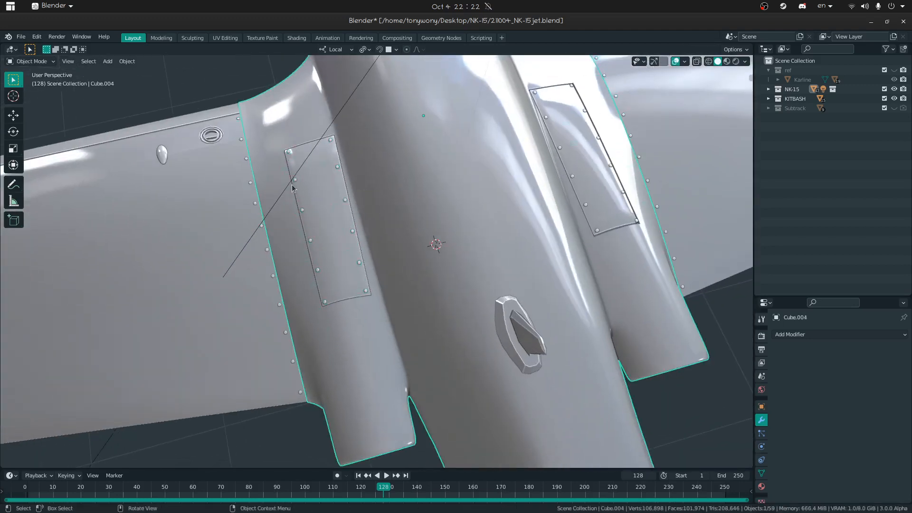
pyautogui.moveTo(309, 185); pyautogui.dragTo(300, 163, button='middle')
pyautogui.keyDown('shift'); pyautogui.click(298, 161); pyautogui.keyUp('shift')
pyautogui.keyDown('shift'); pyautogui.click(312, 177); pyautogui.keyUp('shift')
pyautogui.click(300, 162)
pyautogui.moveTo(300, 162); pyautogui.dragTo(331, 92, button='middle')
pyautogui.click(343, 128)
# Step: Try to separate the two end bolts of the underside nacelle panel without selecting their linked geometry
pyautogui.press('Tab')
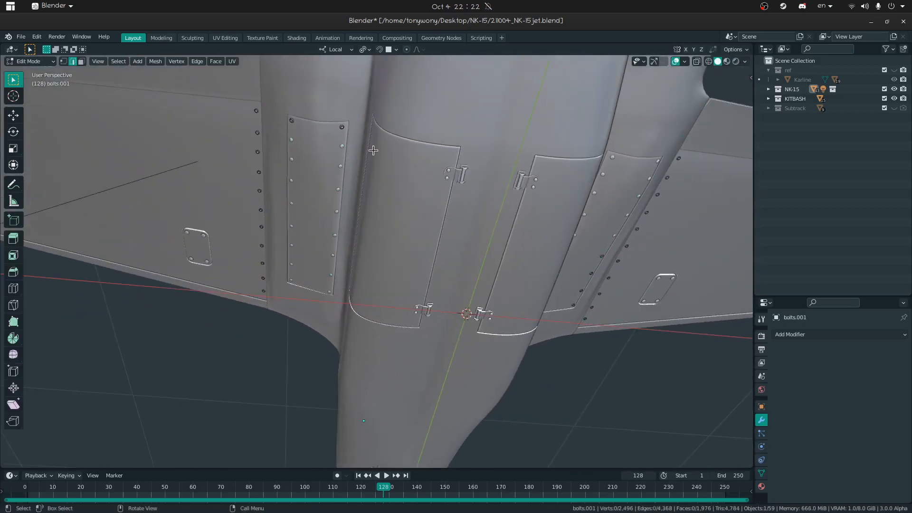
pyautogui.press('b')
pyautogui.moveTo(346, 159); pyautogui.dragTo(347, 160)
pyautogui.press('p')
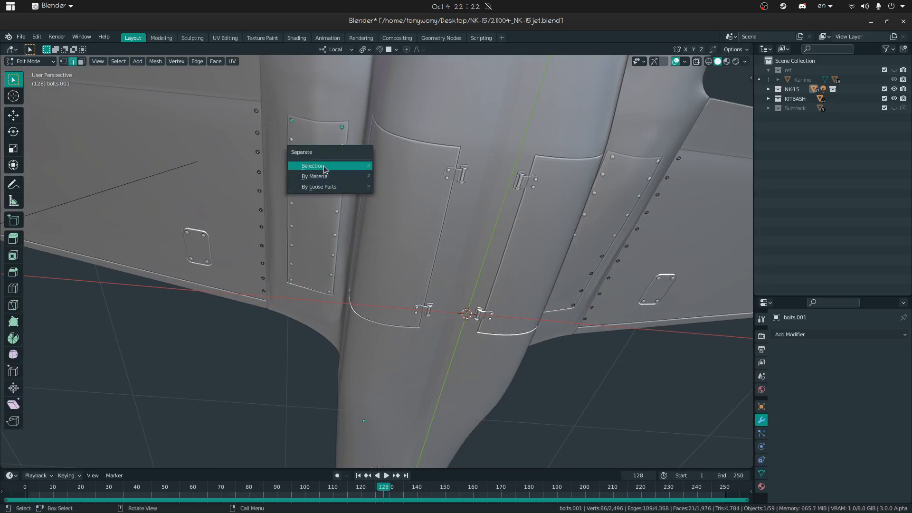
pyautogui.click(323, 166)
pyautogui.press('Tab')
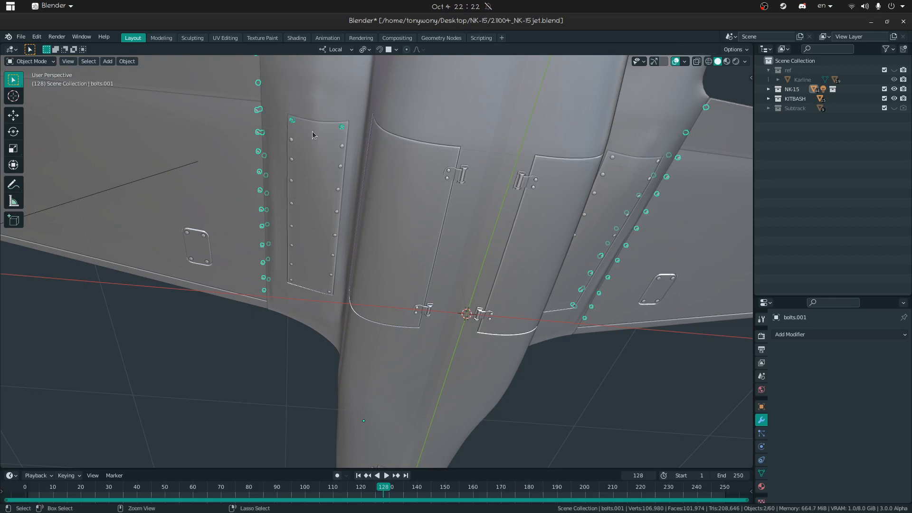
# Step: Select the complete linked geometry of the two underside panel end bolts and separate it into its own object
pyautogui.press('Tab')
pyautogui.press('g')
pyautogui.rightClick(328, 177)
pyautogui.hotkey('ctrl', 'l')
pyautogui.press('p')
pyautogui.click(298, 155)
pyautogui.press('Tab')
# Step: Join the separated bolts of that nacelle panel into the fuselage
pyautogui.click(293, 123)
pyautogui.click(293, 123)
pyautogui.click(293, 123)
pyautogui.keyDown('shift'); pyautogui.click(293, 142); pyautogui.keyUp('shift')
pyautogui.click(291, 142)
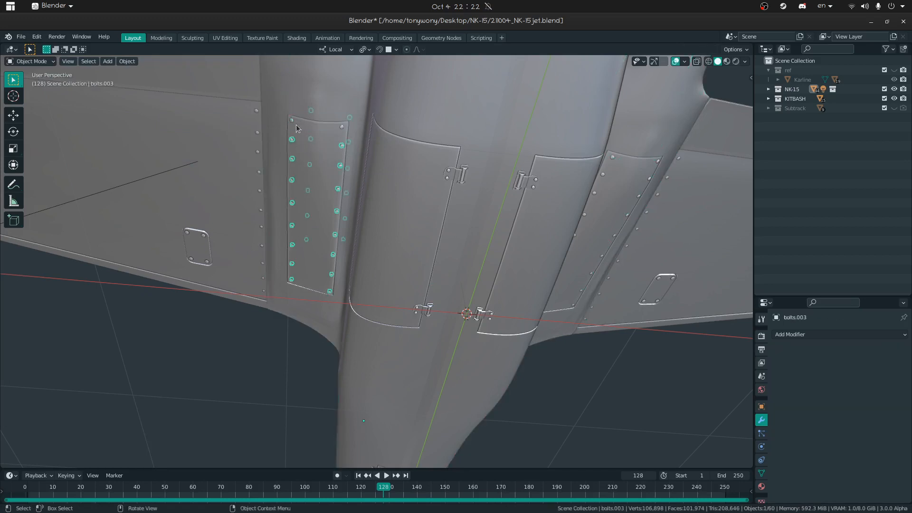
pyautogui.keyDown('shift'); pyautogui.click(301, 137); pyautogui.keyUp('shift')
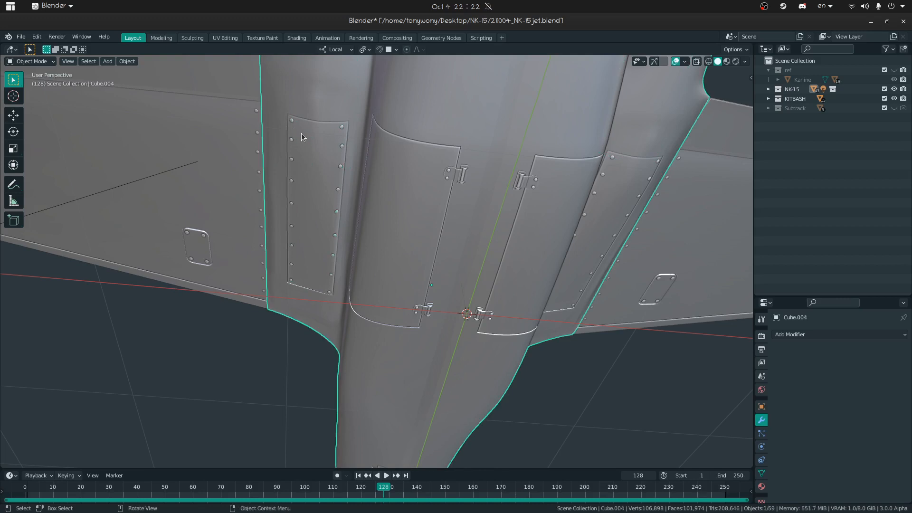
# Step: Select the remaining separated bolts of the first underside nacelle panel with the fuselage and join them into it
pyautogui.keyDown('shift'); pyautogui.click(295, 135); pyautogui.keyUp('shift')
pyautogui.keyDown('shift'); pyautogui.click(307, 135); pyautogui.keyUp('shift')
pyautogui.hotkey('ctrl', 'j')
# Step: Separate the four rear bolts on the opposite underside nacelle panel's outer edge from the wing-root bolts, including their linked geometry
pyautogui.click(612, 157)
pyautogui.press('KP_Decimal')
pyautogui.moveTo(379, 264); pyautogui.dragTo(344, 298, button='middle')
pyautogui.click(340, 295)
pyautogui.press('Tab')
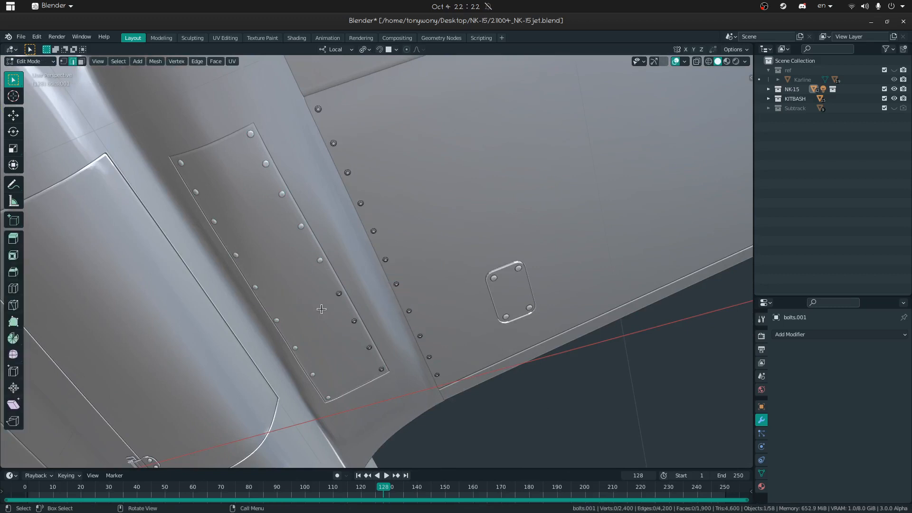
pyautogui.moveTo(310, 277); pyautogui.dragTo(382, 376)
pyautogui.moveTo(383, 376); pyautogui.dragTo(371, 344, button='middle')
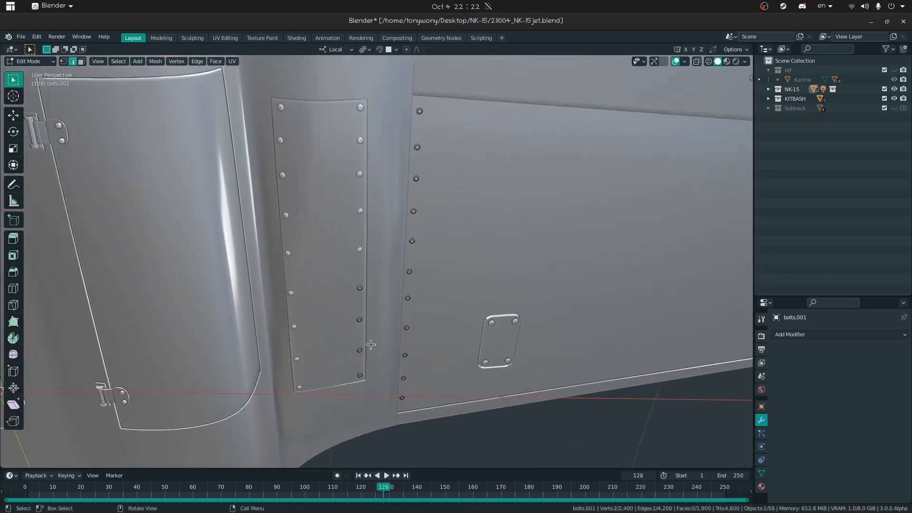
pyautogui.hotkey('ctrl', 'l')
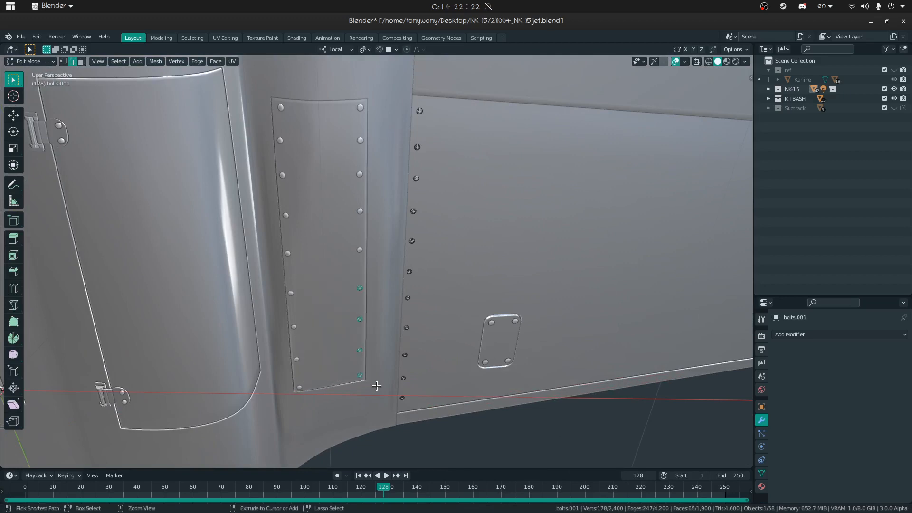
pyautogui.press('p')
pyautogui.click(375, 386)
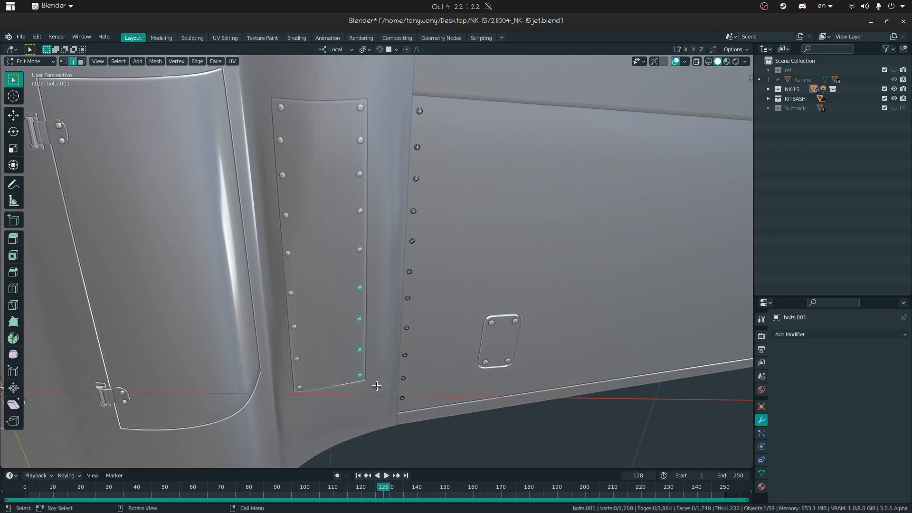
# Step: Leave bolt editing and examine which bolts on the nacelle's upper and underside panels belong to the same object
pyautogui.press('Tab')
pyautogui.click(288, 253)
pyautogui.press('Tab')
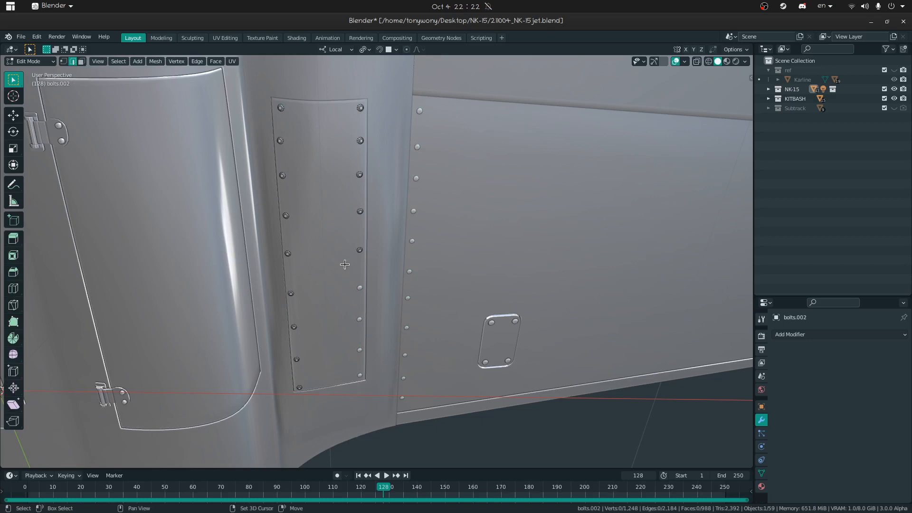
pyautogui.hotkey('shift', '`')
pyautogui.click(377, 261)
pyautogui.press('Tab')
pyautogui.hotkey('shift', '`')
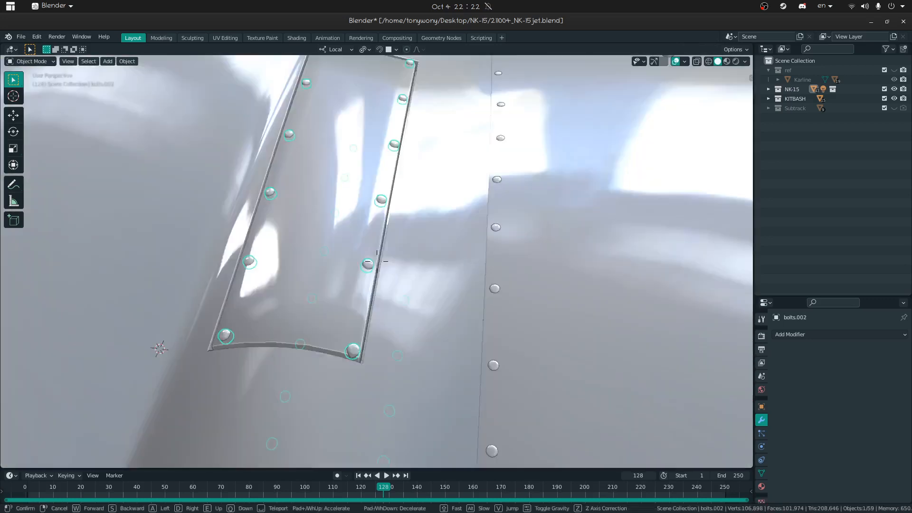
pyautogui.click(376, 261)
pyautogui.click(380, 257)
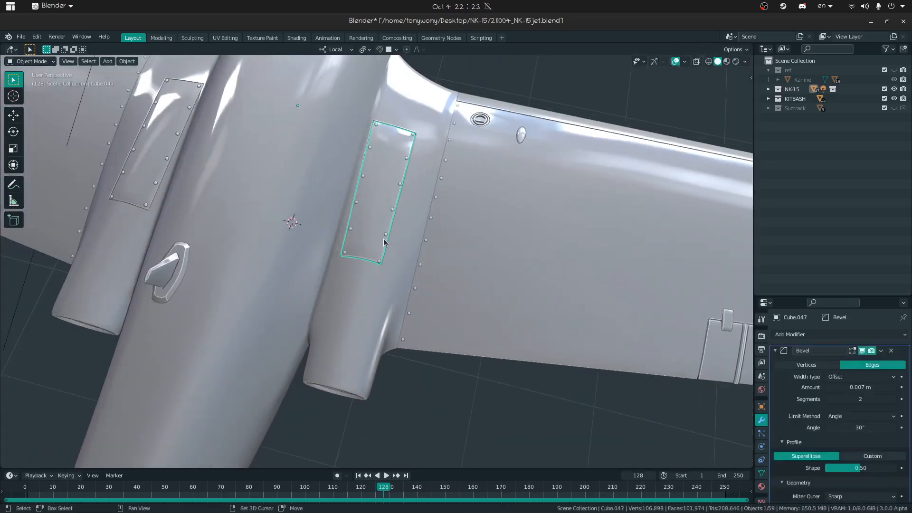
# Step: Isolate the nacelle panel bolts and separate the upper panel's bolts with their linked geometry into their own object
pyautogui.click(385, 237)
pyautogui.press('KP_Divide')
pyautogui.moveTo(385, 237); pyautogui.dragTo(391, 185, button='middle')
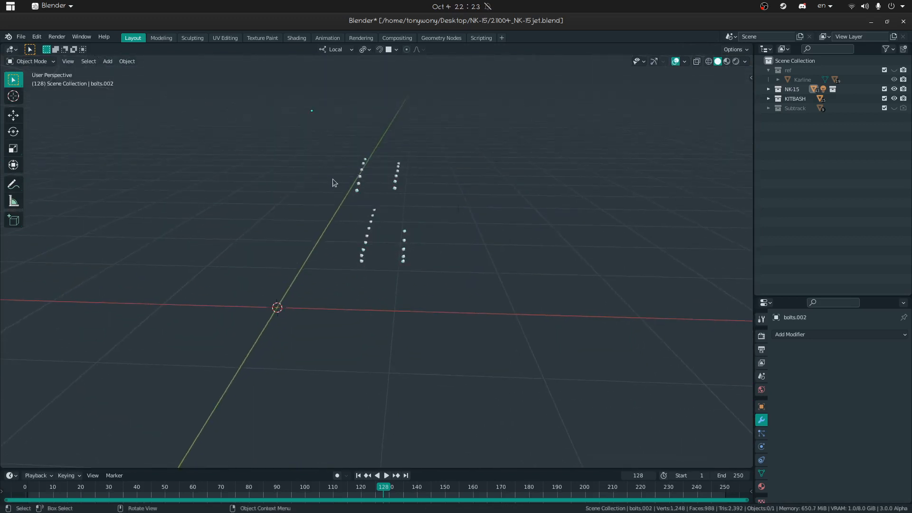
pyautogui.press('Tab')
pyautogui.press('Tab')
pyautogui.press('Tab')
pyautogui.moveTo(302, 193); pyautogui.dragTo(306, 180, button='middle')
pyautogui.press('Tab')
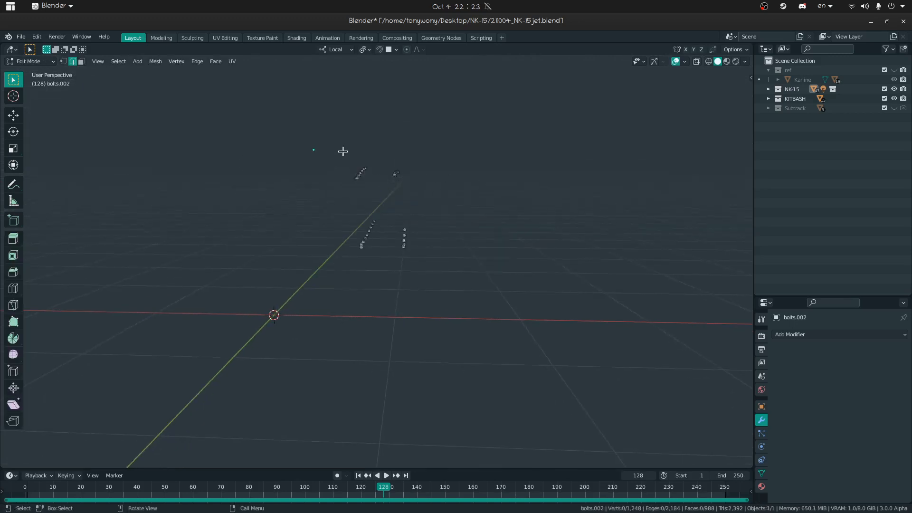
pyautogui.moveTo(343, 151); pyautogui.dragTo(422, 184)
pyautogui.hotkey('ctrl', 'l')
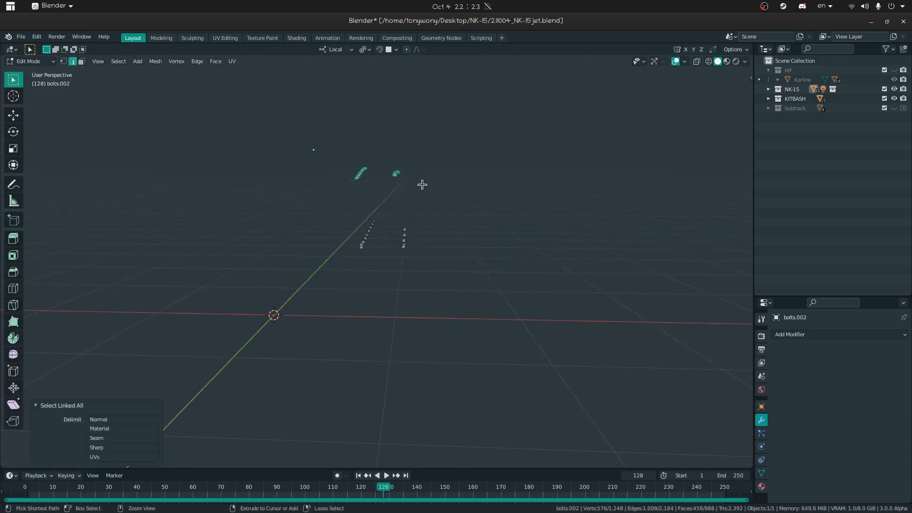
pyautogui.press('p')
pyautogui.click(414, 186)
pyautogui.press('Tab')
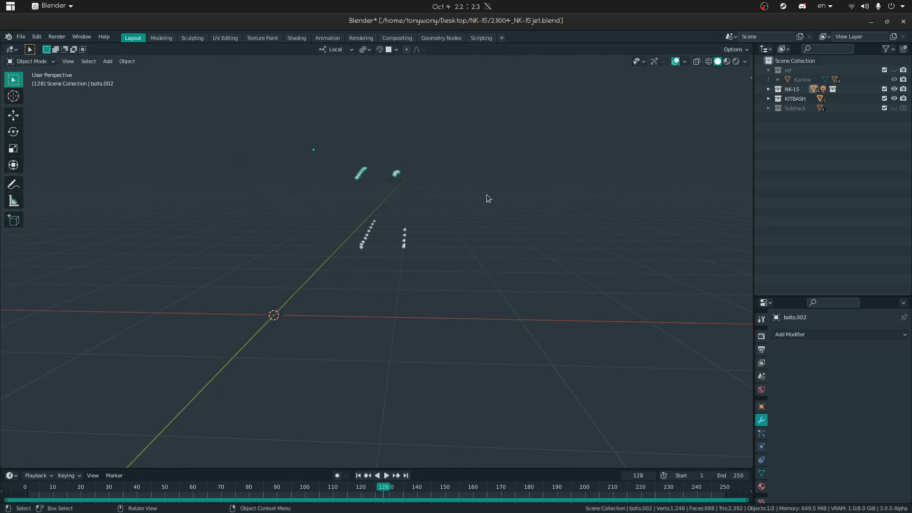
# Step: Show the whole jet again and join both groups of underside nacelle panel bolts into the fuselage
pyautogui.hotkey('alt', 'h')
pyautogui.moveTo(412, 255); pyautogui.dragTo(401, 210, button='middle')
pyautogui.click(403, 192)
pyautogui.click(402, 194)
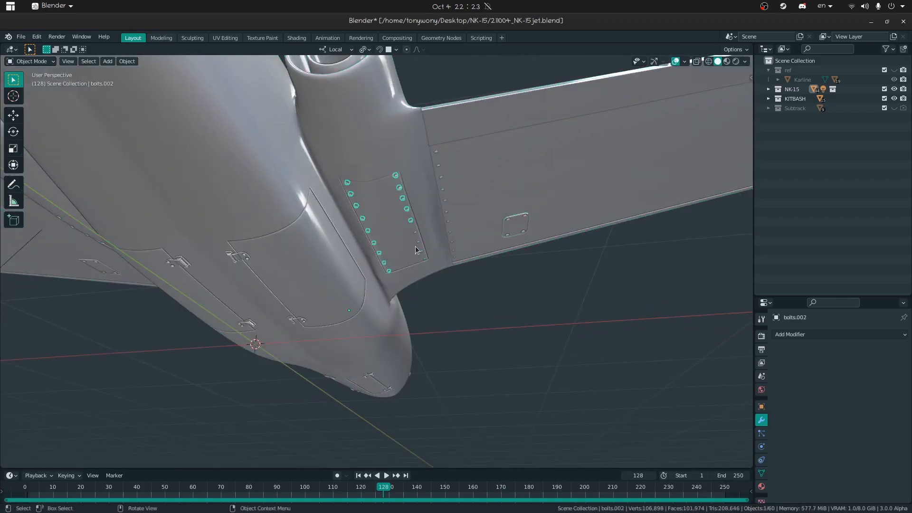
pyautogui.click(416, 235)
pyautogui.click(414, 235)
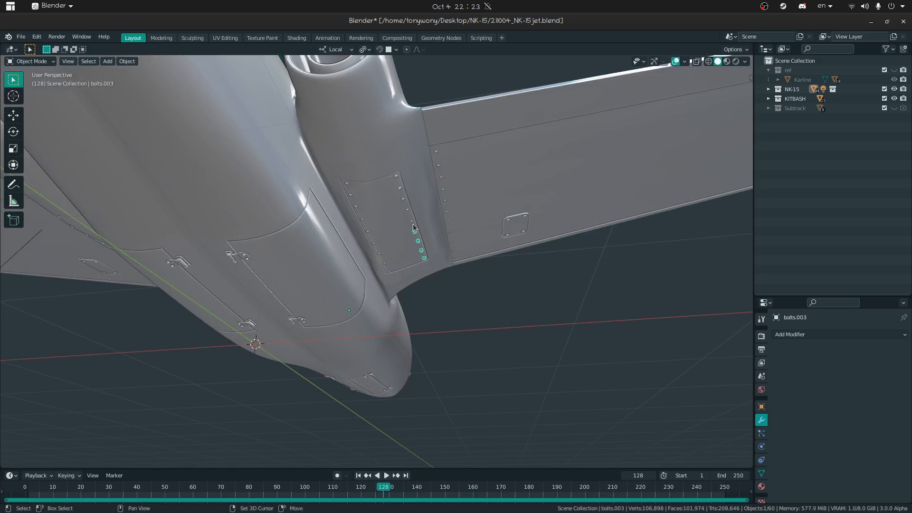
pyautogui.keyDown('shift'); pyautogui.click(413, 222); pyautogui.keyUp('shift')
pyautogui.keyDown('shift'); pyautogui.click(391, 224); pyautogui.keyUp('shift')
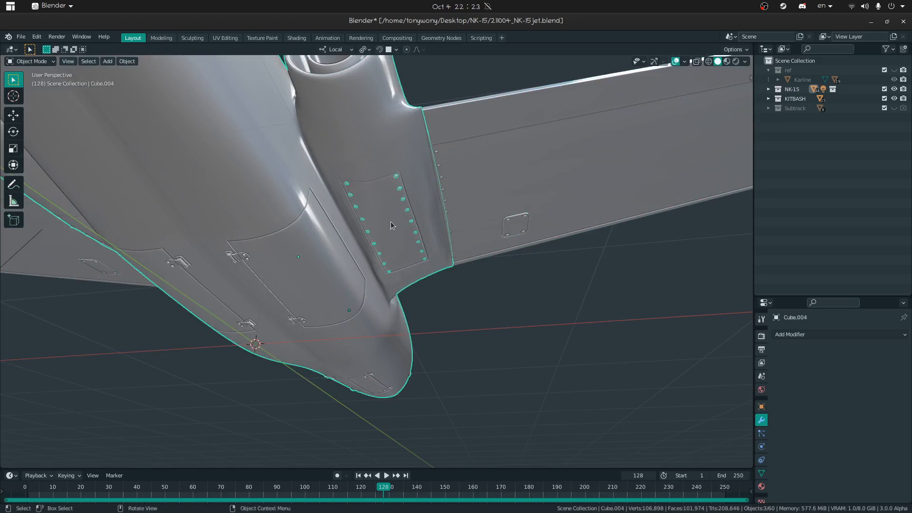
pyautogui.click(391, 222)
# Step: Examine the jet from below, from the side and from above for parts that are still separate
pyautogui.click(391, 229)
pyautogui.click(421, 274)
pyautogui.click(491, 352)
pyautogui.moveTo(493, 350); pyautogui.dragTo(399, 346, button='middle')
pyautogui.hotkey('shift', '`')
pyautogui.press('s')
pyautogui.click(376, 261)
pyautogui.click(419, 276)
pyautogui.moveTo(419, 276); pyautogui.dragTo(393, 211, button='middle')
pyautogui.click(490, 347)
pyautogui.moveTo(490, 346); pyautogui.dragTo(349, 307, button='middle')
# Step: Apply the Bevel modifier on the upper nacelle panel
pyautogui.click(323, 257)
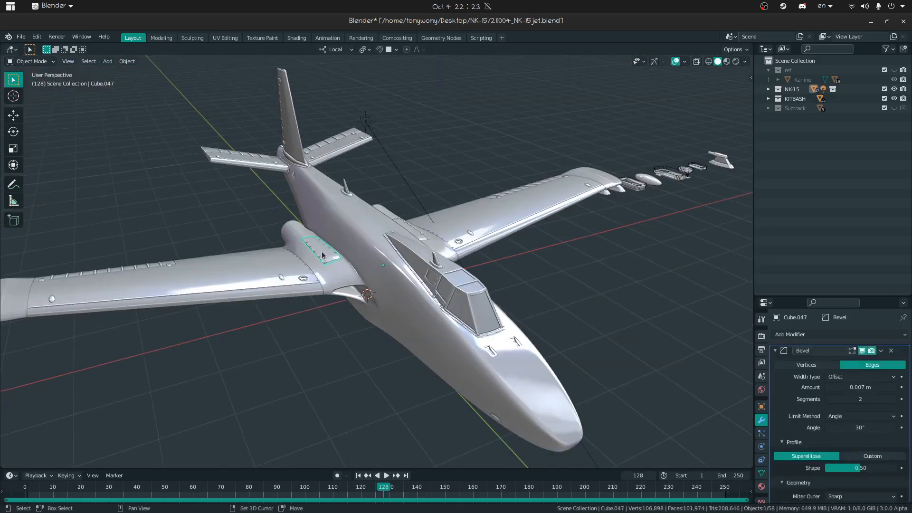
pyautogui.keyDown('shift'); pyautogui.click(320, 259); pyautogui.keyUp('shift')
pyautogui.click(319, 261)
pyautogui.click(324, 255)
pyautogui.click(325, 255)
pyautogui.hotkey('ctrl', 'a')
# Step: Join the separated upper nacelle bolts into the upper nacelle panel
pyautogui.hotkey('shift', '`')
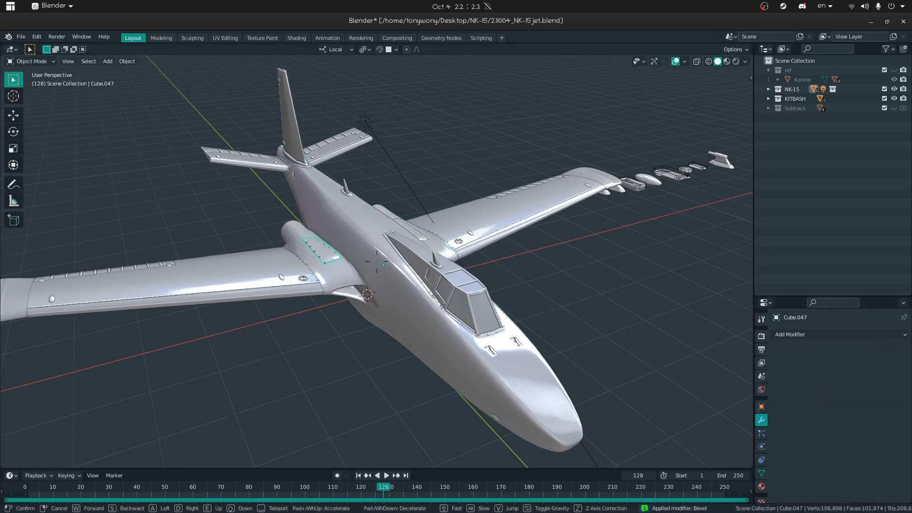
pyautogui.press('w')
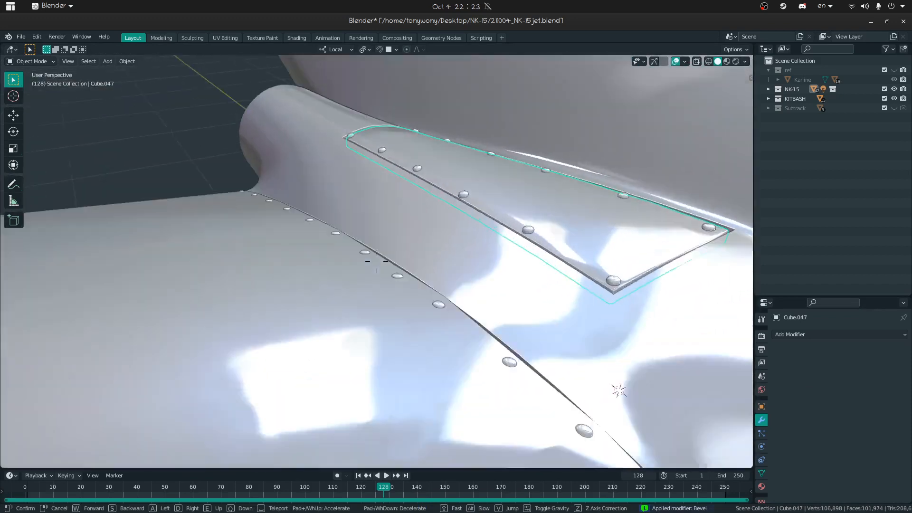
pyautogui.click(376, 261)
pyautogui.click(451, 291)
pyautogui.click(482, 289)
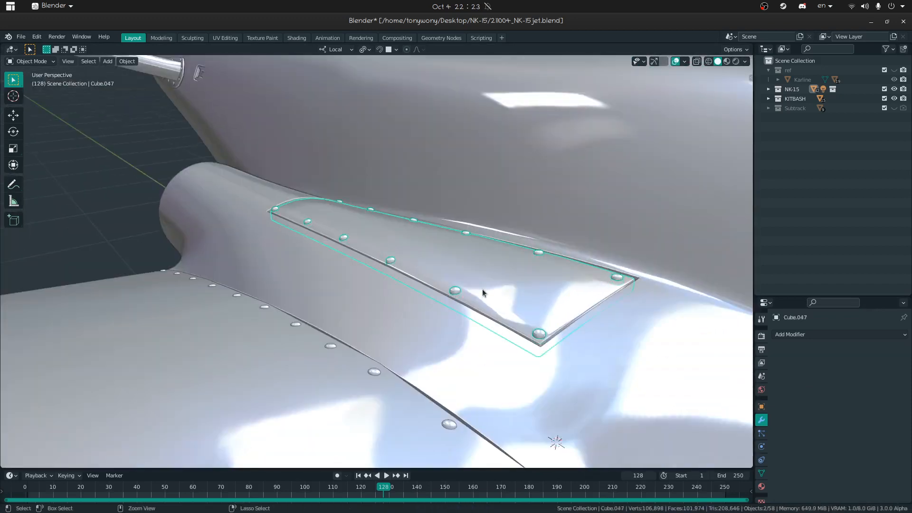
pyautogui.hotkey('shift', '`')
pyautogui.press('Escape')
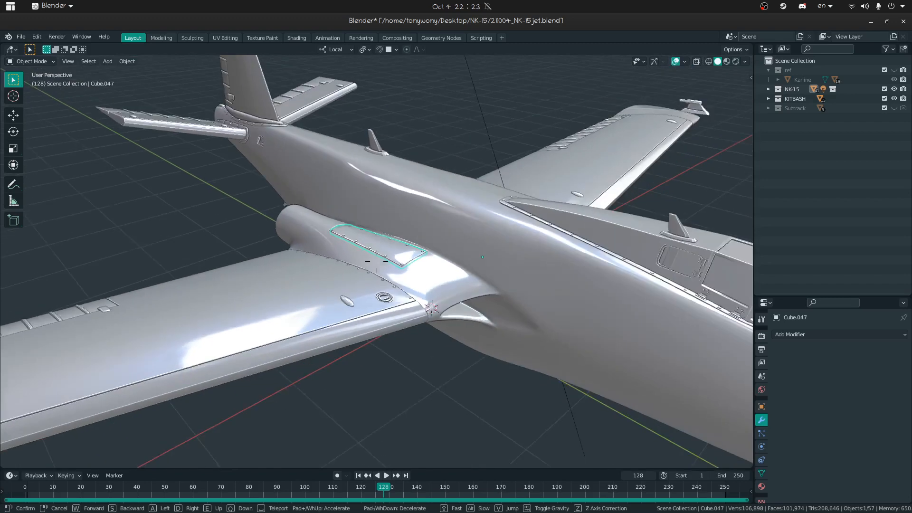
# Step: Delete the Sun light from the scene
pyautogui.click(518, 366)
pyautogui.moveTo(518, 365); pyautogui.dragTo(426, 416, button='middle')
pyautogui.click(536, 304)
pyautogui.press('x')
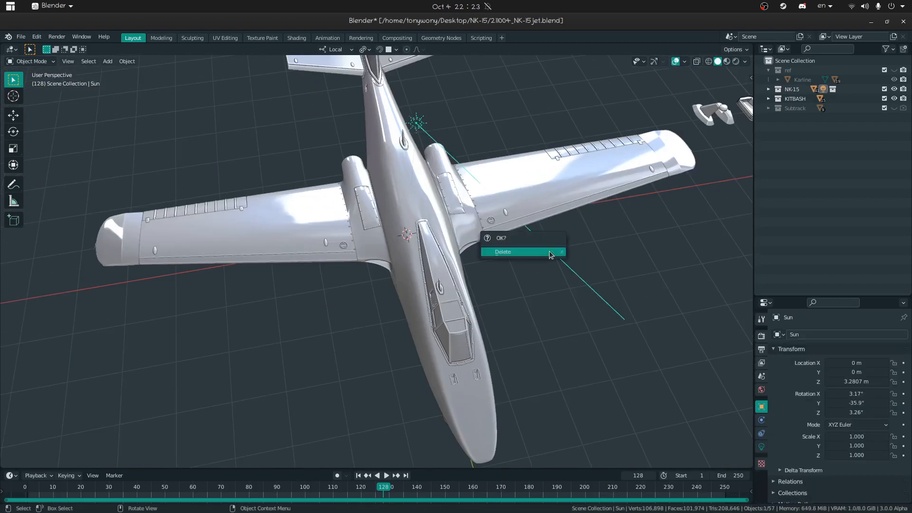
pyautogui.click(549, 251)
# Step: Join the rear dorsal antenna into the fuselage
pyautogui.moveTo(498, 310); pyautogui.dragTo(427, 314, button='middle')
pyautogui.click(411, 318)
pyautogui.press('a')
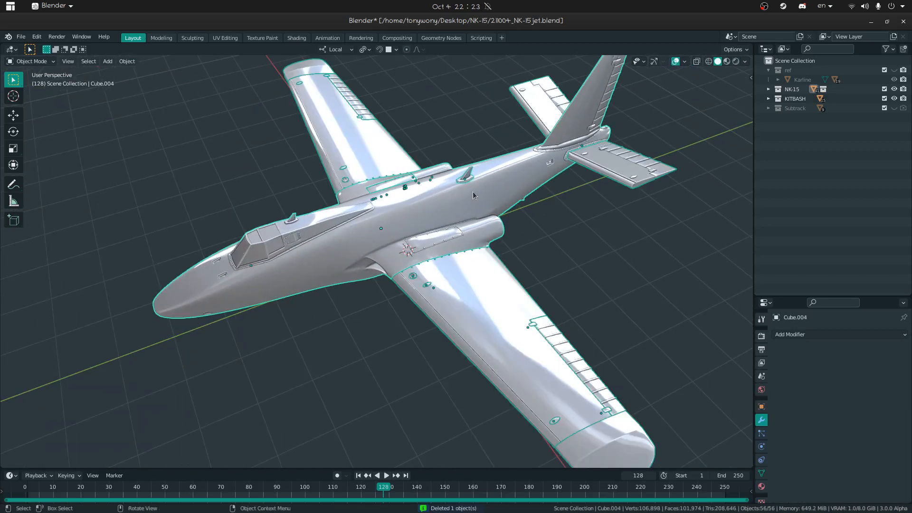
pyautogui.moveTo(457, 195); pyautogui.dragTo(466, 185, button='middle')
pyautogui.click(466, 163)
pyautogui.keyDown('shift'); pyautogui.click(431, 187); pyautogui.keyUp('shift')
pyautogui.hotkey('ctrl', 'j')
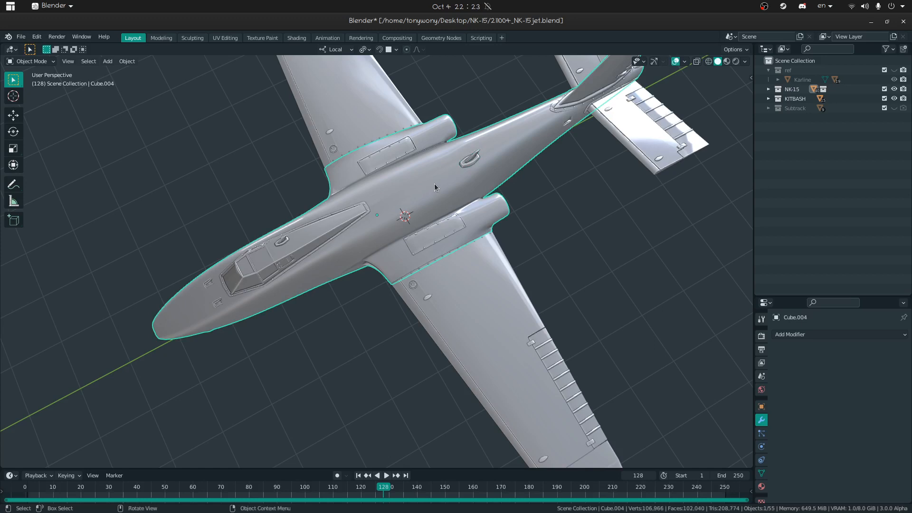
# Step: Temporarily hide the fuselage to check for parts not yet joined to it, and undo the hiding
pyautogui.press('Delete')
pyautogui.moveTo(429, 228)
pyautogui.mouseDown(button='middle')
pyautogui.moveTo(429, 179)
pyautogui.moveTo(432, 213)
pyautogui.mouseUp(button='middle')
pyautogui.hotkey('ctrl', 'z')
# Step: Apply the Mirror modifier on the nacelle's rear exhaust cylinder and join it into the fuselage
pyautogui.click(485, 243)
pyautogui.moveTo(488, 246); pyautogui.dragTo(440, 242, button='middle')
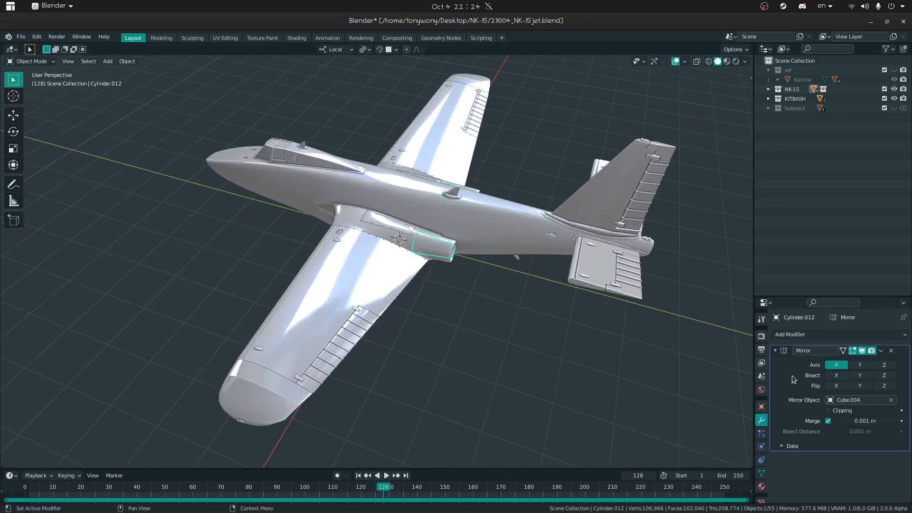
pyautogui.hotkey('ctrl', 'a')
pyautogui.keyDown('shift'); pyautogui.click(411, 240); pyautogui.keyUp('shift')
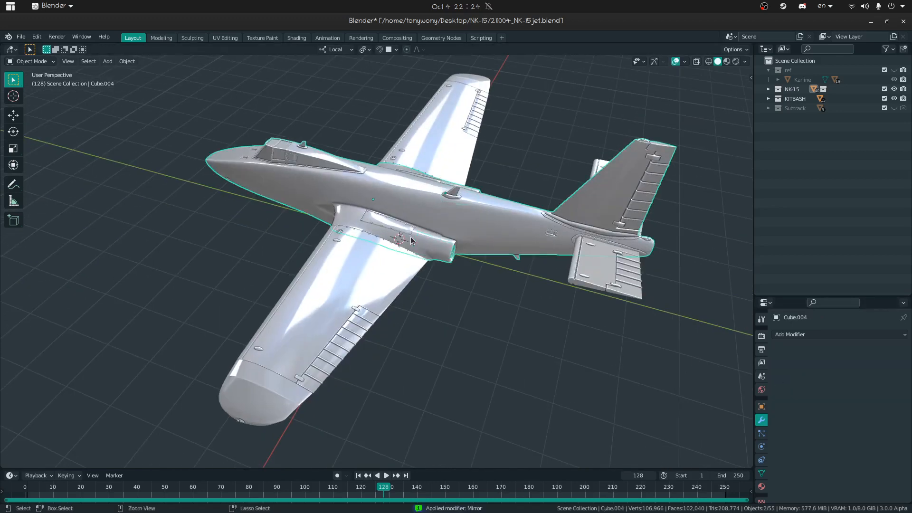
pyautogui.hotkey('ctrl', 'z')
pyautogui.hotkey('ctrl', 'j')
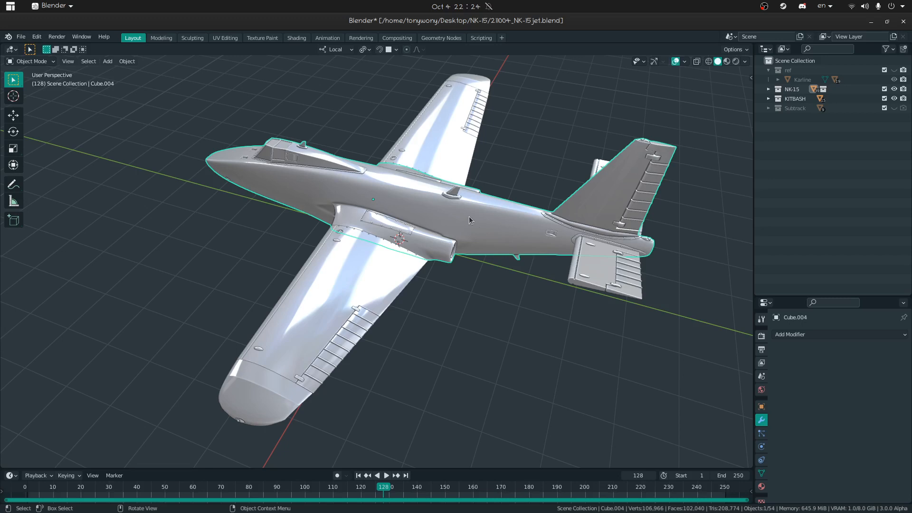
# Step: Hide the fuselage to expose the remaining parts, and undo the hiding of the tailplane
pyautogui.press('Delete')
pyautogui.moveTo(432, 237); pyautogui.dragTo(522, 214, button='middle')
pyautogui.click(492, 135)
pyautogui.press('Delete')
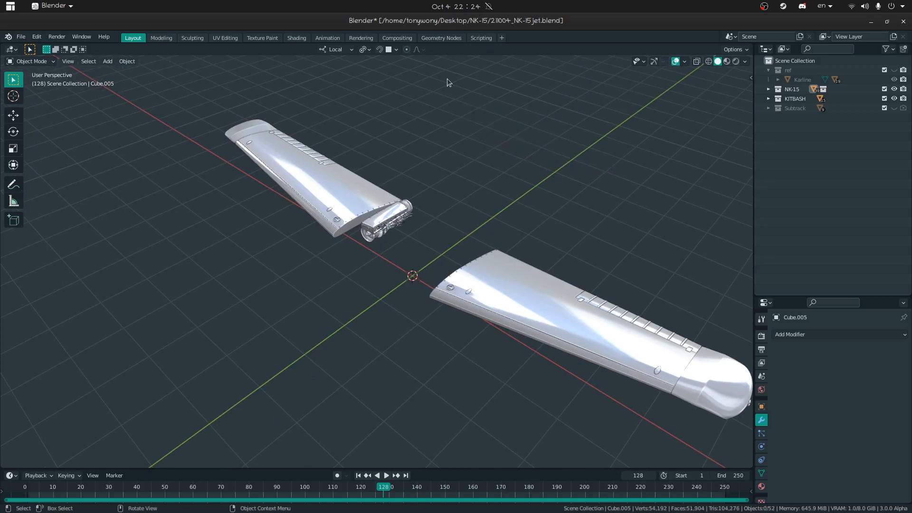
pyautogui.hotkey('ctrl', 'z')
# Step: Test-move the main wing section, cancel the move, and select other wing parts to check which are separate
pyautogui.press('g')
pyautogui.press('Escape')
pyautogui.click(361, 184)
pyautogui.moveTo(361, 184); pyautogui.dragTo(396, 290, button='middle')
pyautogui.press('g')
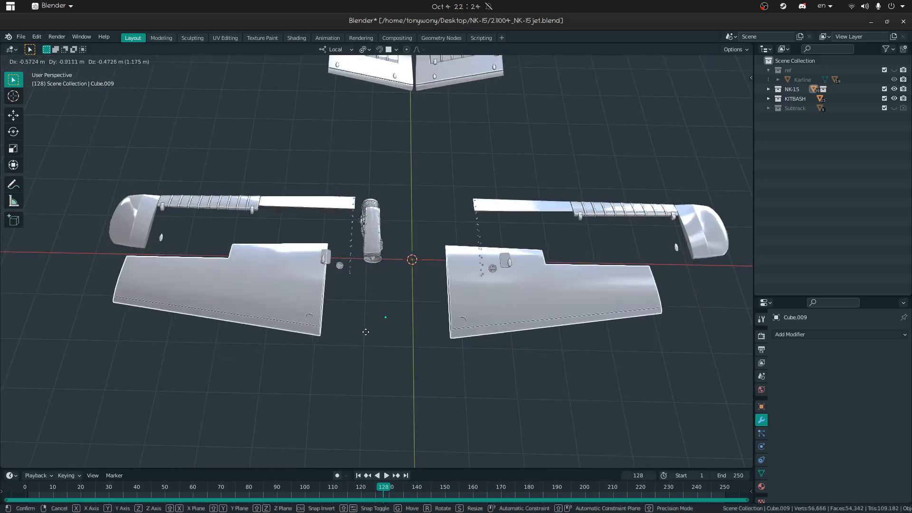
pyautogui.press('Escape')
pyautogui.click(622, 209)
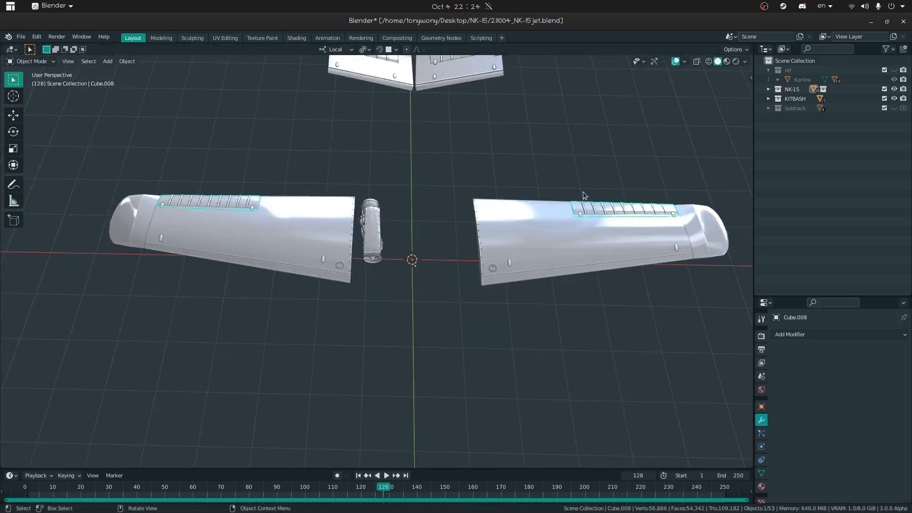
pyautogui.click(700, 227)
# Step: Apply the Mirror modifier on the inboard trailing-edge flap of the wings
pyautogui.moveTo(700, 227); pyautogui.dragTo(540, 249, button='middle')
pyautogui.click(539, 253)
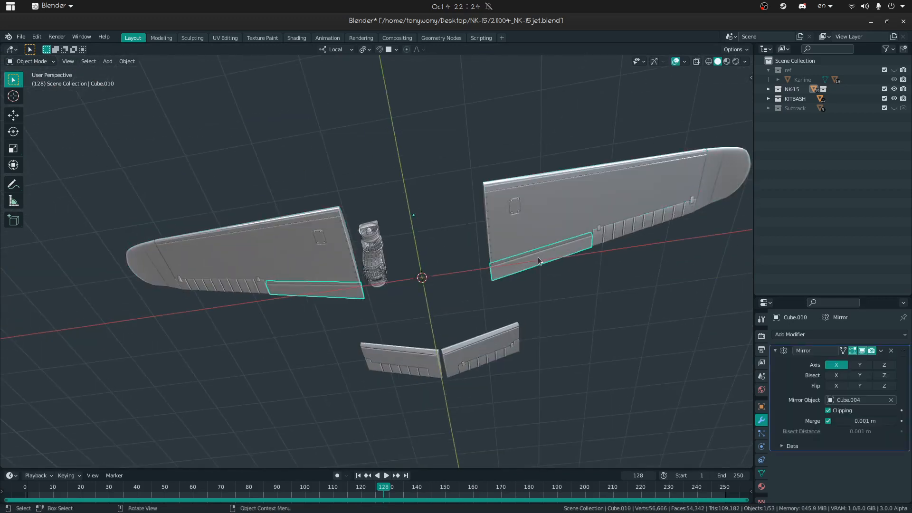
pyautogui.hotkey('ctrl', 'a')
pyautogui.click(616, 221)
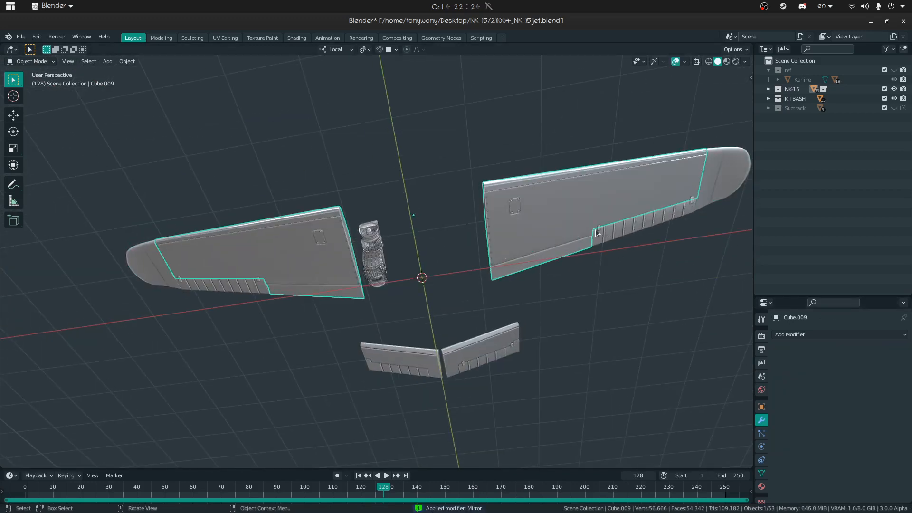
# Step: Check the inboard aileron hinge's shared mesh data and join both aileron hinges into the main wing section
pyautogui.click(598, 227)
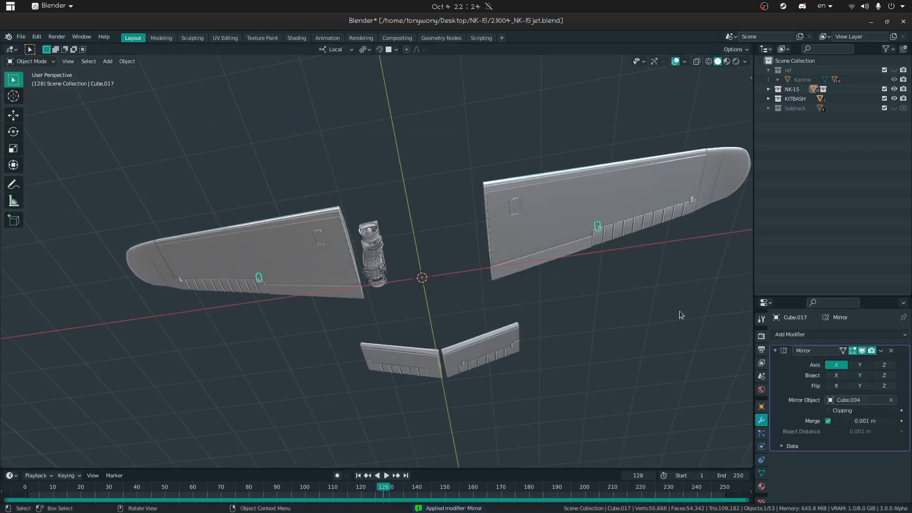
pyautogui.click(762, 472)
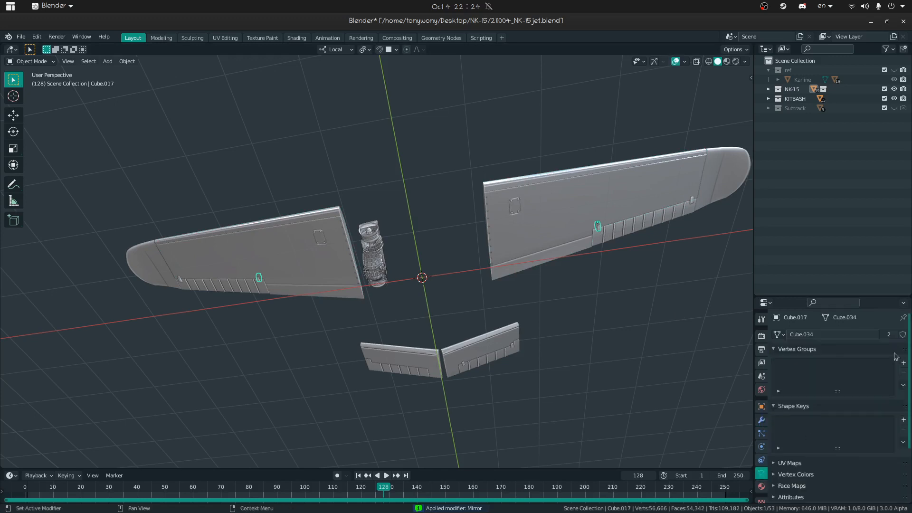
pyautogui.keyDown('ctrl'); pyautogui.click(692, 200); pyautogui.keyUp('ctrl')
pyautogui.keyDown('ctrl'); pyautogui.click(673, 189); pyautogui.keyUp('ctrl')
pyautogui.hotkey('ctrl', 'j')
# Step: Join the wing-root bolts into the main wing section
pyautogui.moveTo(418, 246); pyautogui.dragTo(508, 278, button='middle')
pyautogui.click(493, 210)
pyautogui.press('Tab')
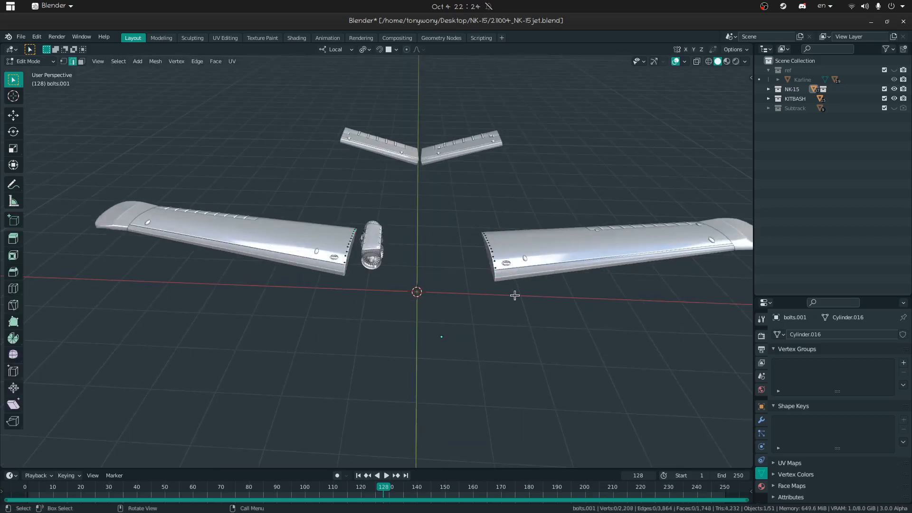
pyautogui.hotkey('ctrl', 'Tab')
pyautogui.click(524, 243)
pyautogui.keyDown('shift'); pyautogui.click(494, 247); pyautogui.keyUp('shift')
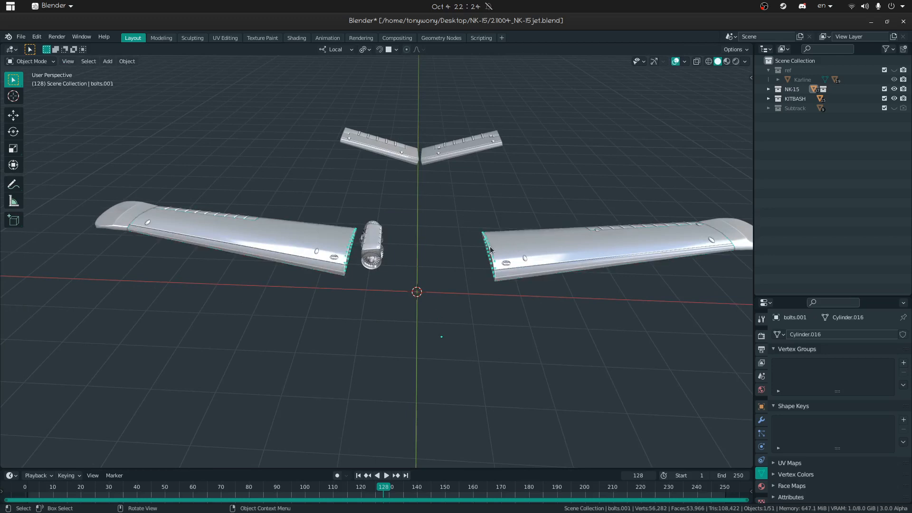
pyautogui.hotkey('ctrl', 'j')
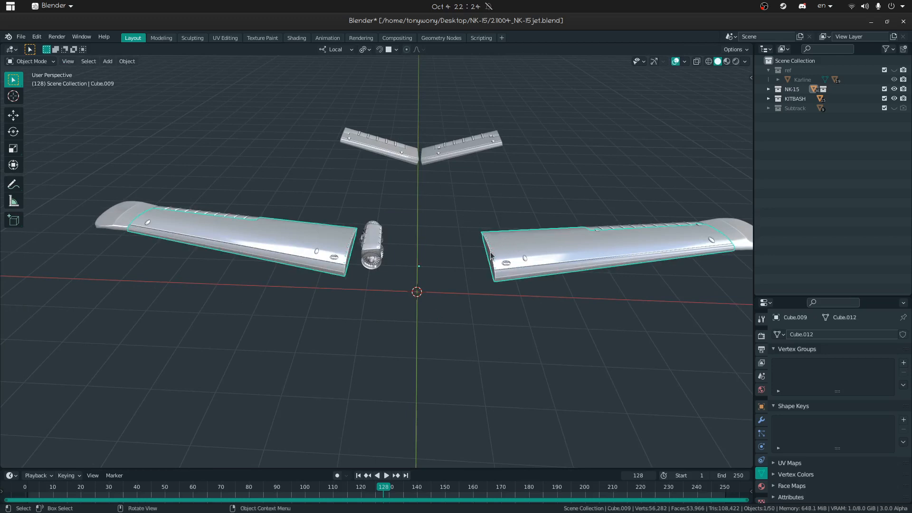
# Step: Delete the main wing section to check which wing parts are still separate, and undo the deletion
pyautogui.press('Delete')
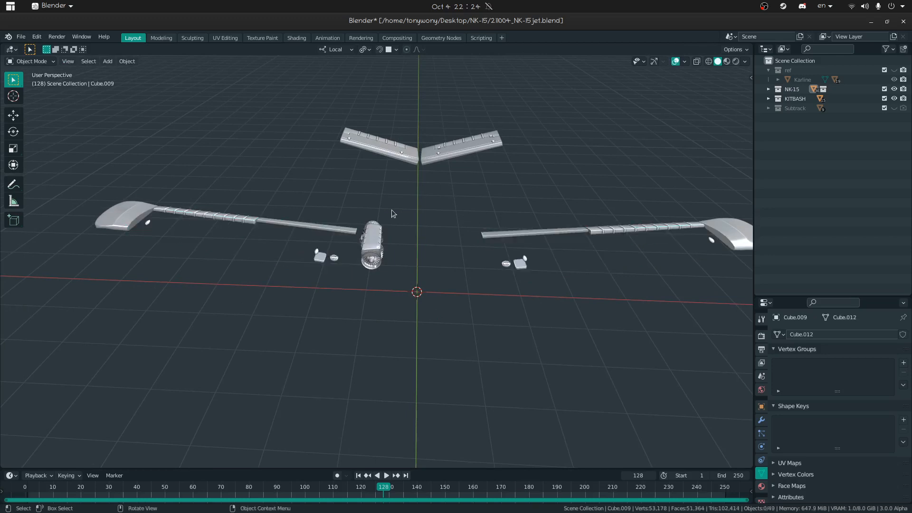
pyautogui.hotkey('ctrl', 'z')
pyautogui.moveTo(352, 258); pyautogui.dragTo(319, 217, button='middle')
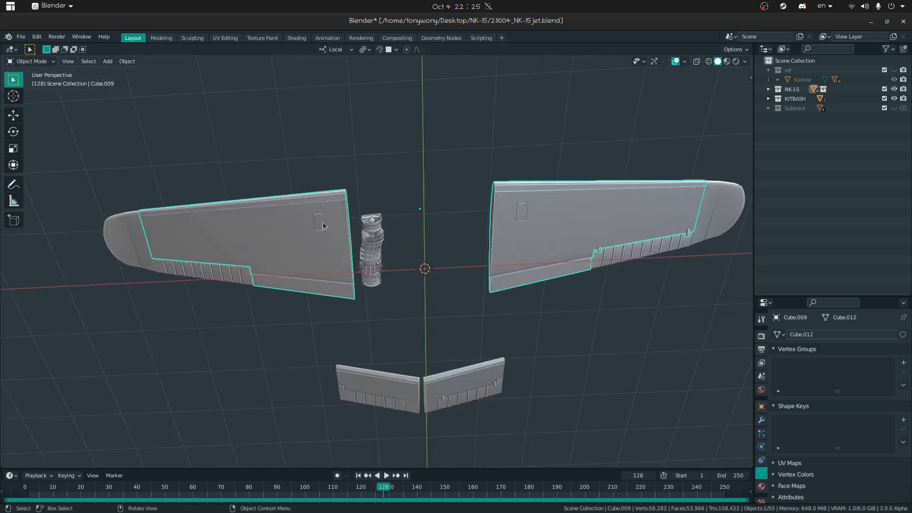
# Step: Try to join the rectangular underwing hatches into the main wing section, and undo the join
pyautogui.keyDown('shift'); pyautogui.click(537, 234); pyautogui.keyUp('shift')
pyautogui.hotkey('ctrl', 'j')
pyautogui.hotkey('ctrl', 'z')
# Step: Apply the Mirror modifier on the rectangular underwing hatches and join them into the main wing section
pyautogui.click(525, 211)
pyautogui.click(762, 420)
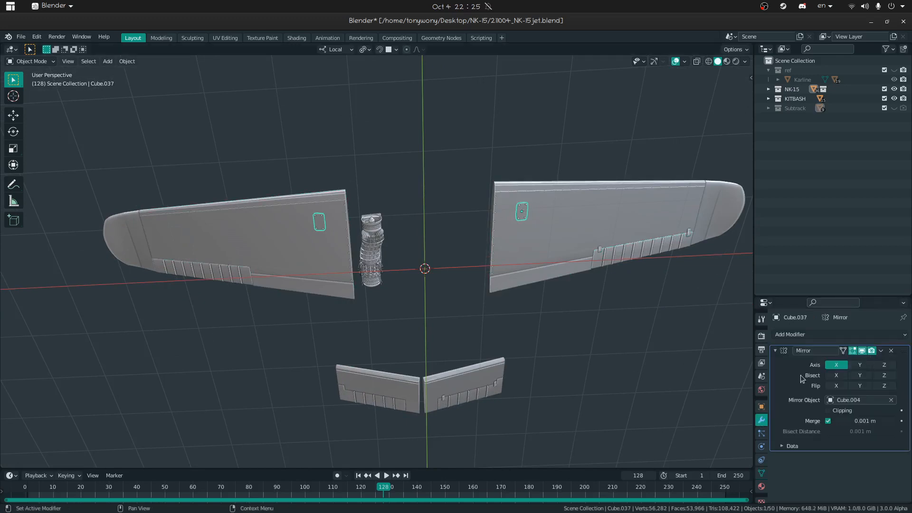
pyautogui.hotkey('ctrl', 'a')
pyautogui.keyDown('shift'); pyautogui.click(527, 231); pyautogui.keyUp('shift')
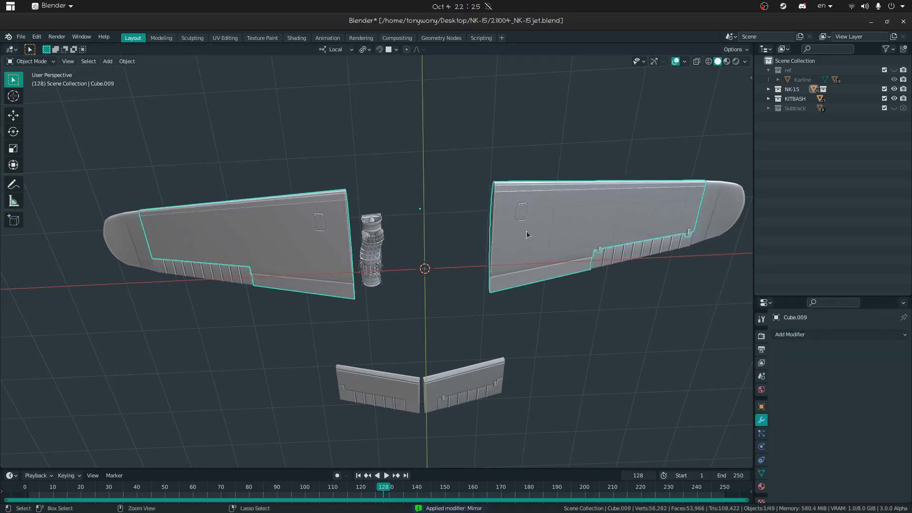
pyautogui.press('g')
pyautogui.rightClick(455, 234)
# Step: Join the inboard trailing-edge flaps into the main wing section
pyautogui.click(341, 287)
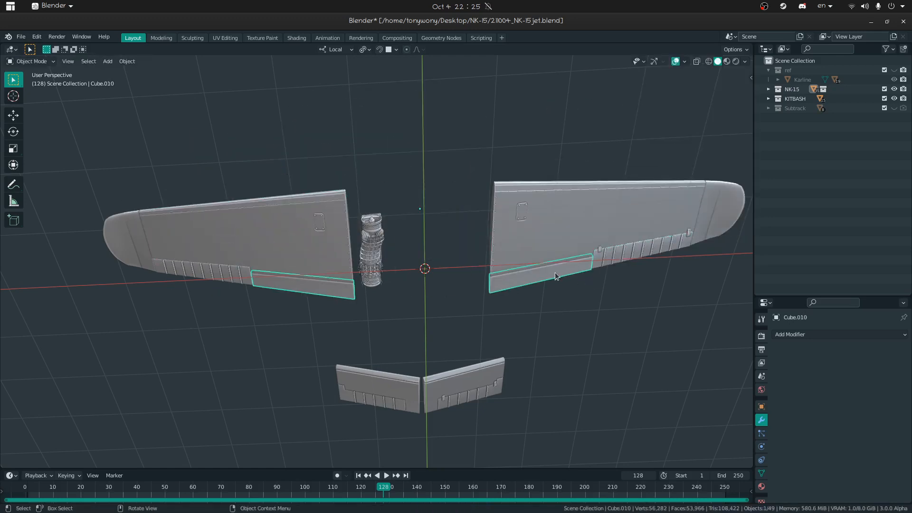
pyautogui.keyDown('shift'); pyautogui.click(528, 254); pyautogui.keyUp('shift')
pyautogui.click(539, 277)
pyautogui.keyDown('shift'); pyautogui.click(535, 247); pyautogui.keyUp('shift')
pyautogui.hotkey('ctrl', 'j')
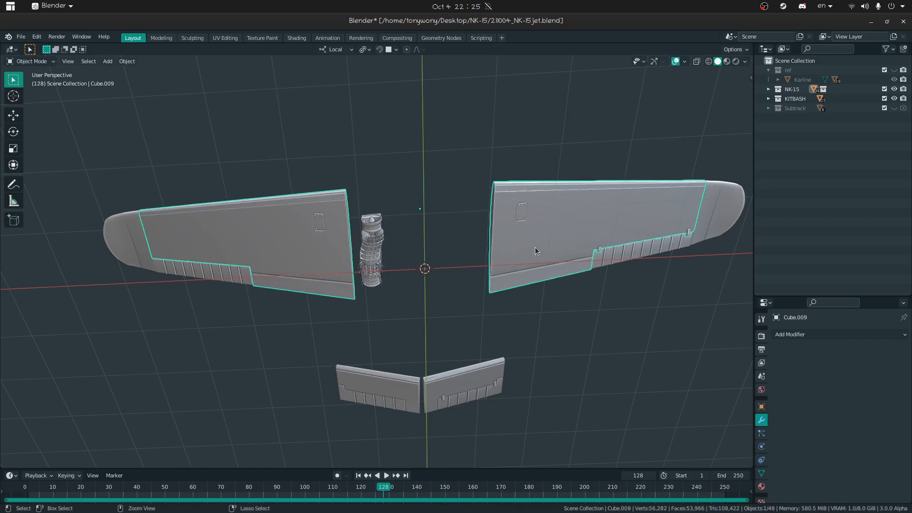
# Step: Test-move the ailerons, delete them with the main wing section to check what is still separate, and undo the deletion
pyautogui.click(211, 270)
pyautogui.moveTo(211, 270); pyautogui.dragTo(247, 366, button='middle')
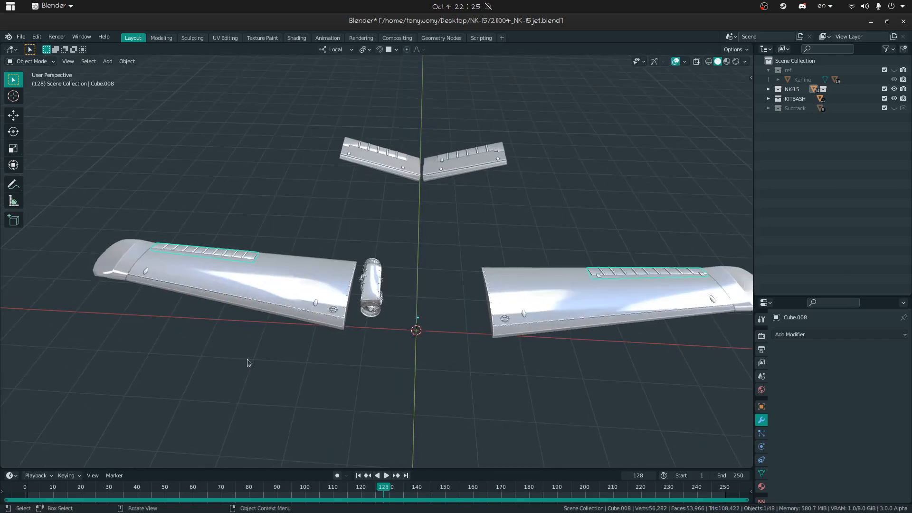
pyautogui.press('g')
pyautogui.press('Escape')
pyautogui.keyDown('shift'); pyautogui.click(266, 285); pyautogui.keyUp('shift')
pyautogui.press('Delete')
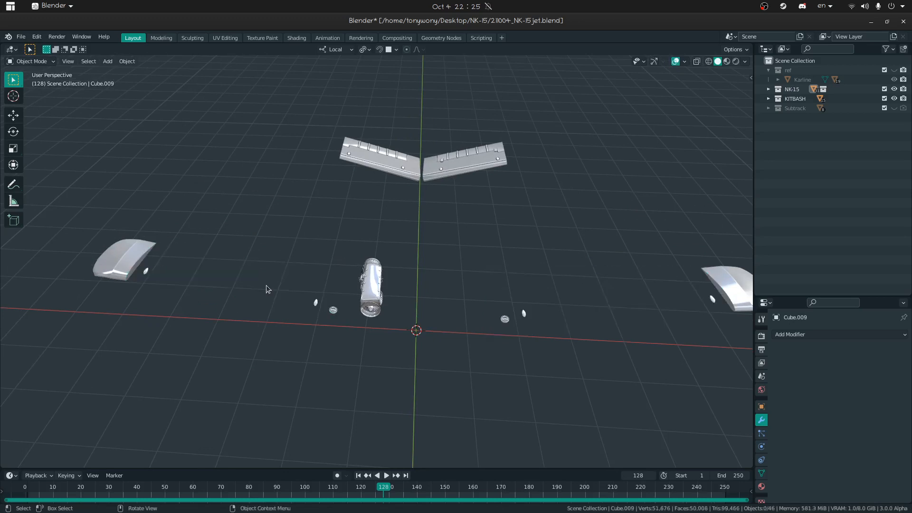
pyautogui.hotkey('ctrl', 'z')
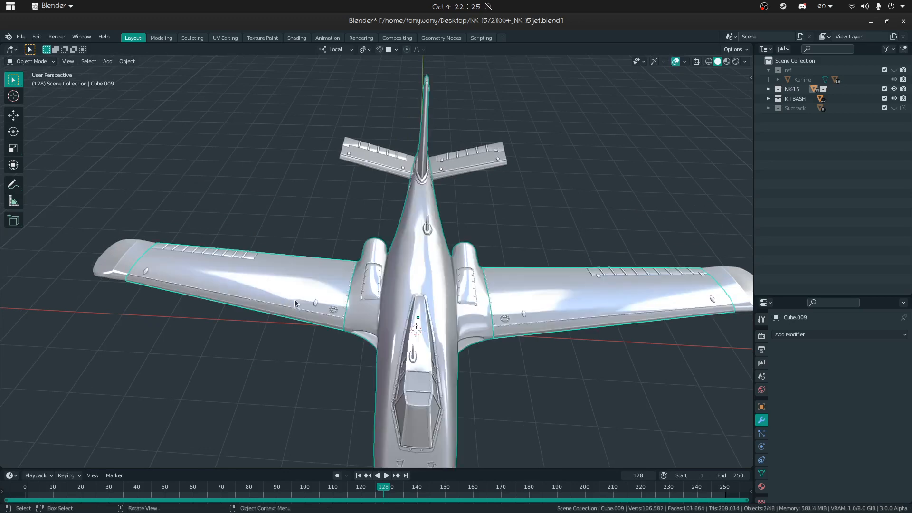
# Step: Join the inboard teardrop fairings into the main wing section, and hide the fuselage and the horizontal stabilizers
pyautogui.click(313, 303)
pyautogui.keyDown('shift'); pyautogui.click(291, 297); pyautogui.keyUp('shift')
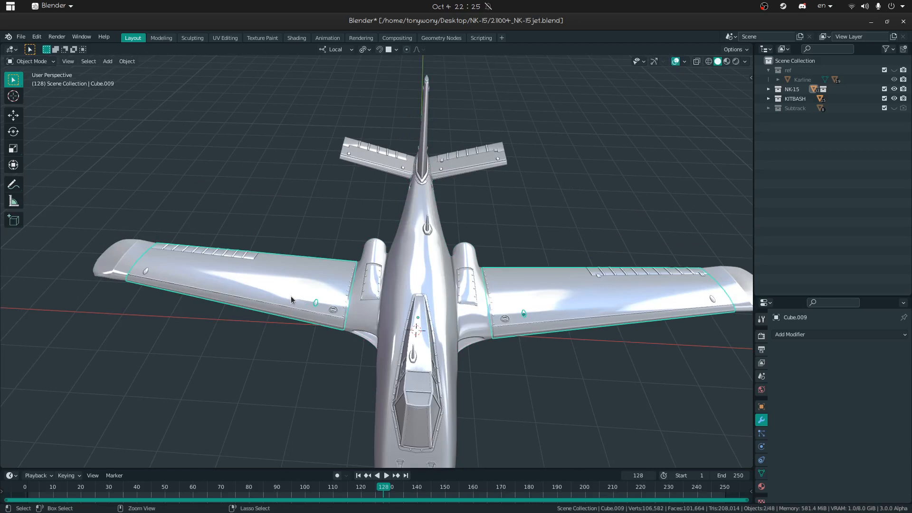
pyautogui.click(391, 306)
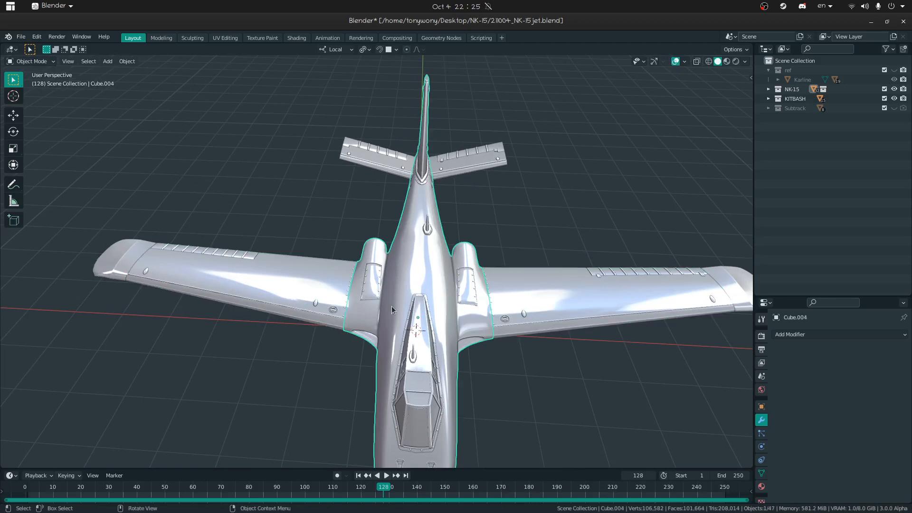
pyautogui.press('h')
pyautogui.click(392, 175)
pyautogui.press('h')
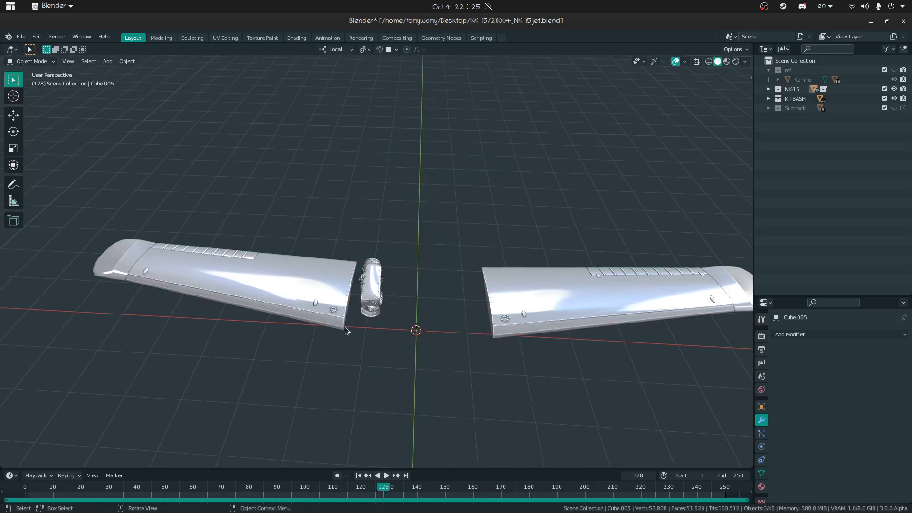
# Step: Make the round wing-root cap's mesh data single-user and try to join it into the main wing section
pyautogui.click(334, 310)
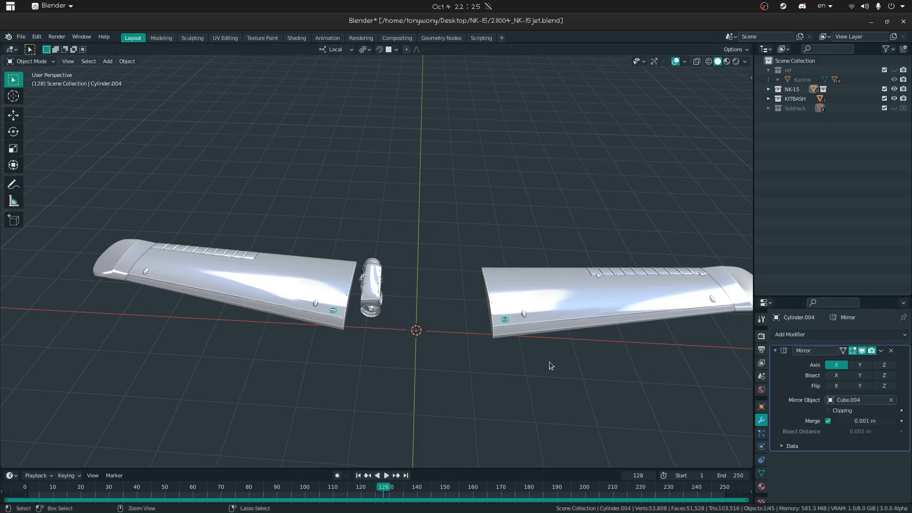
pyautogui.click(762, 473)
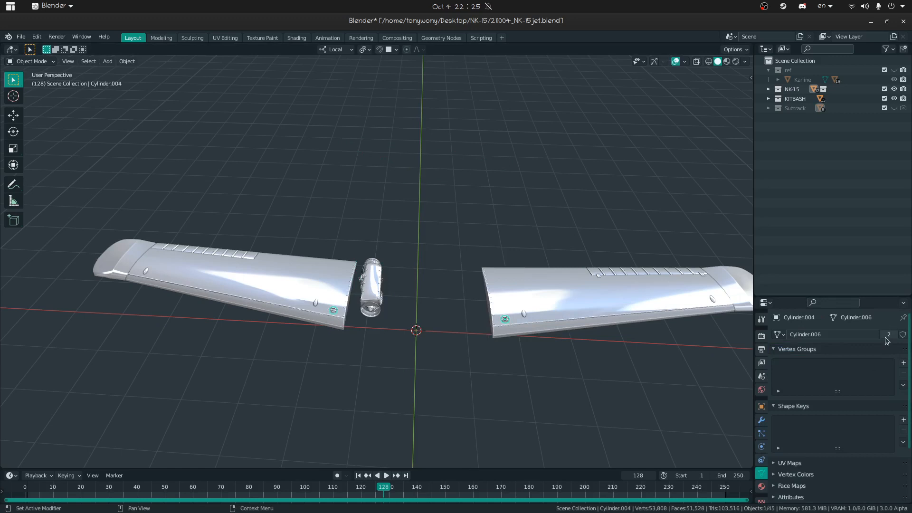
pyautogui.keyDown('shift'); pyautogui.click(570, 308); pyautogui.keyUp('shift')
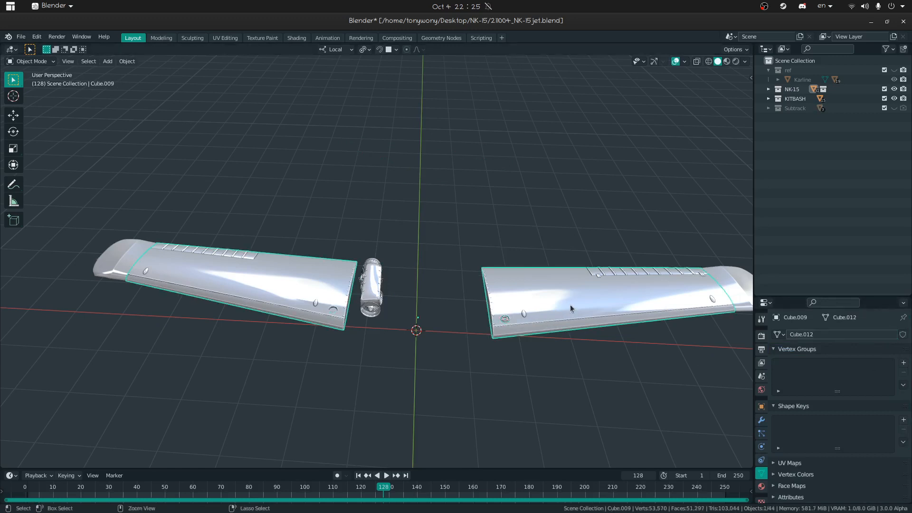
# Step: Apply the Mirror modifier on the round wing-root cap and join it into the main wing section
pyautogui.click(507, 319)
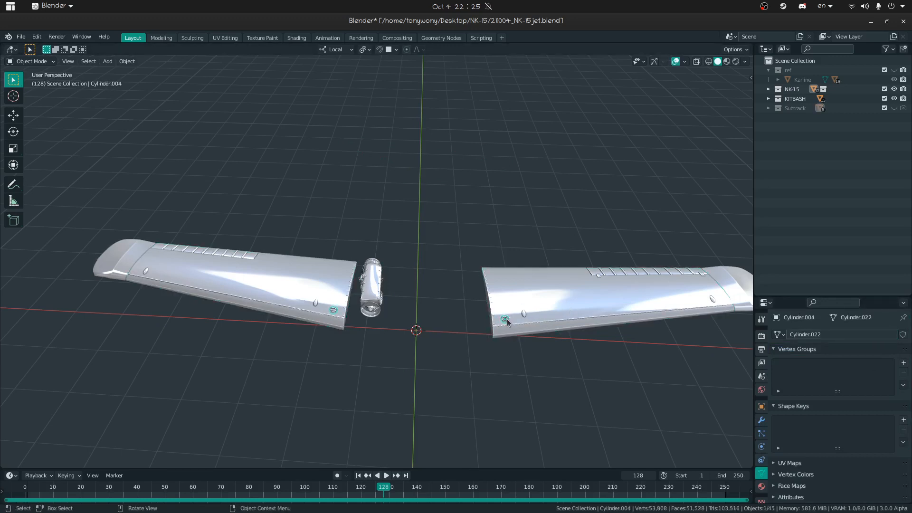
pyautogui.click(762, 420)
pyautogui.hotkey('ctrl', 'a')
pyautogui.keyDown('shift'); pyautogui.click(610, 328); pyautogui.keyUp('shift')
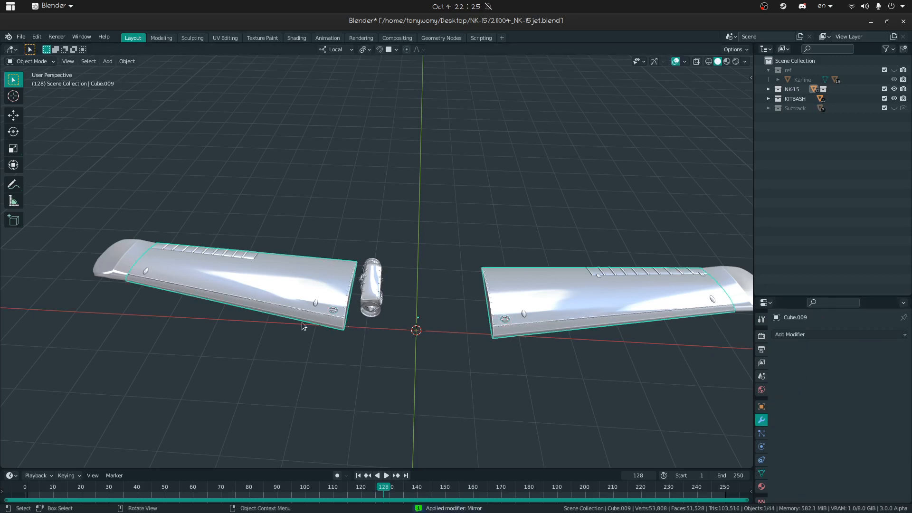
# Step: Inspect the nacelle panel, wingtip and main wing section up close to check which parts are separate
pyautogui.click(383, 285)
pyautogui.hotkey('shift', '`')
pyautogui.press('w')
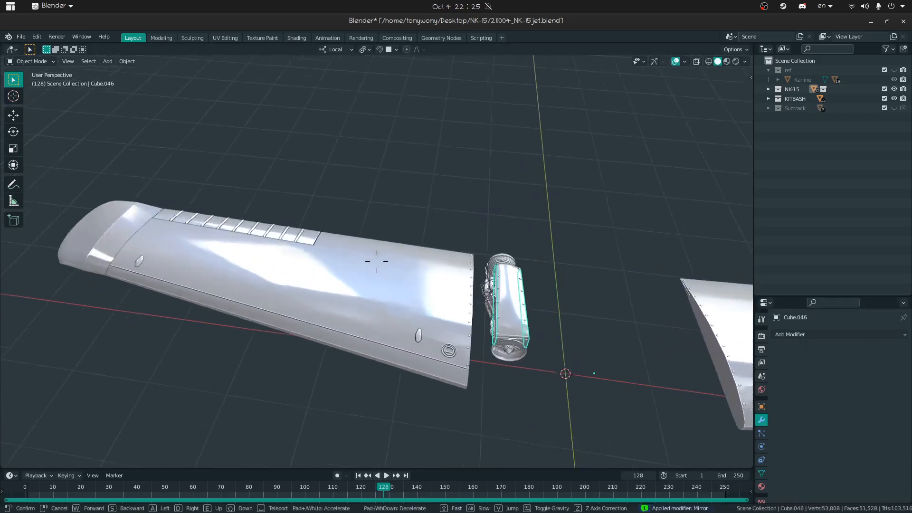
pyautogui.press('s')
pyautogui.press('w')
pyautogui.click(377, 262)
pyautogui.click(144, 263)
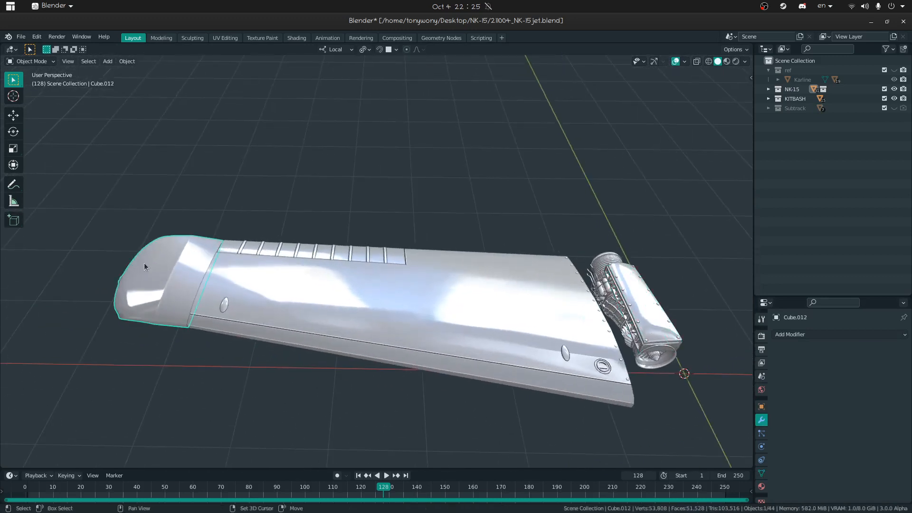
pyautogui.hotkey('shift', '`')
pyautogui.click(376, 261)
pyautogui.moveTo(177, 231); pyautogui.dragTo(245, 345)
pyautogui.moveTo(245, 344); pyautogui.dragTo(210, 285, button='middle')
pyautogui.hotkey('shift', '`')
pyautogui.press('w')
pyautogui.click(376, 261)
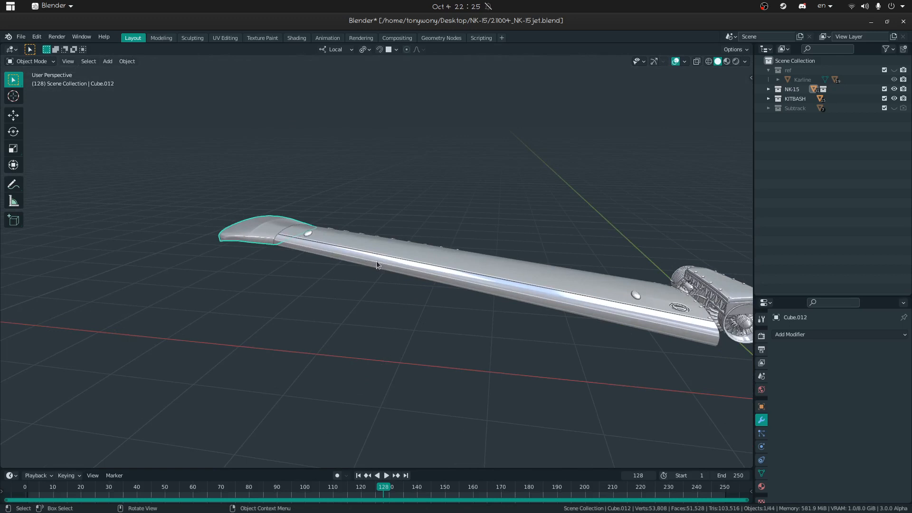
pyautogui.click(308, 229)
pyautogui.press('KP_Decimal')
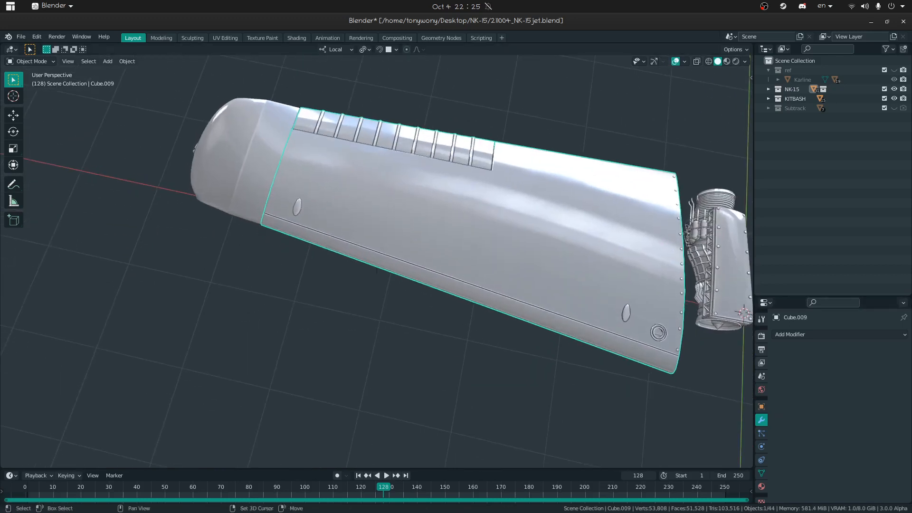
# Step: Separate both aileron hinges from the main wing section's mesh into their own object
pyautogui.hotkey('shift', '`')
pyautogui.press('d')
pyautogui.press('w')
pyautogui.click(376, 261)
pyautogui.press('Tab')
pyautogui.click(341, 279)
pyautogui.press('l')
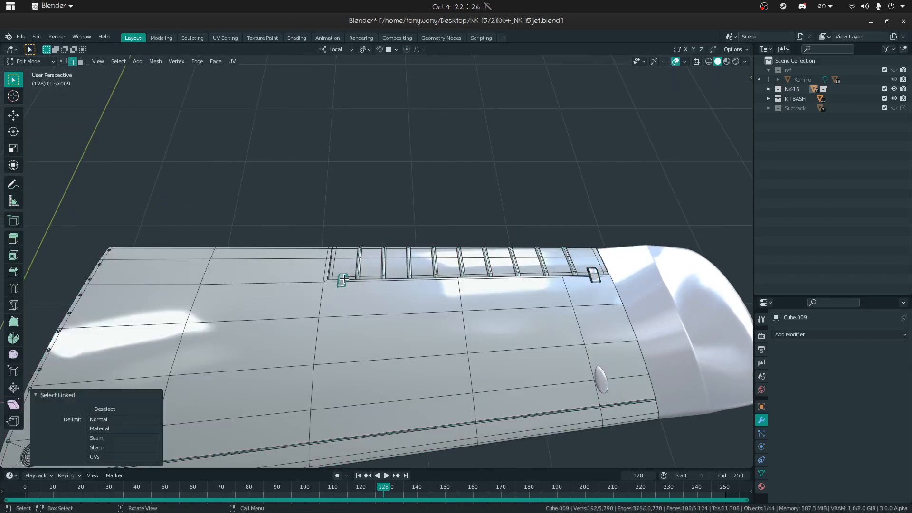
pyautogui.press('l')
pyautogui.click(599, 279)
pyautogui.press('l')
pyautogui.hotkey('ctrl', 'l')
pyautogui.press('p')
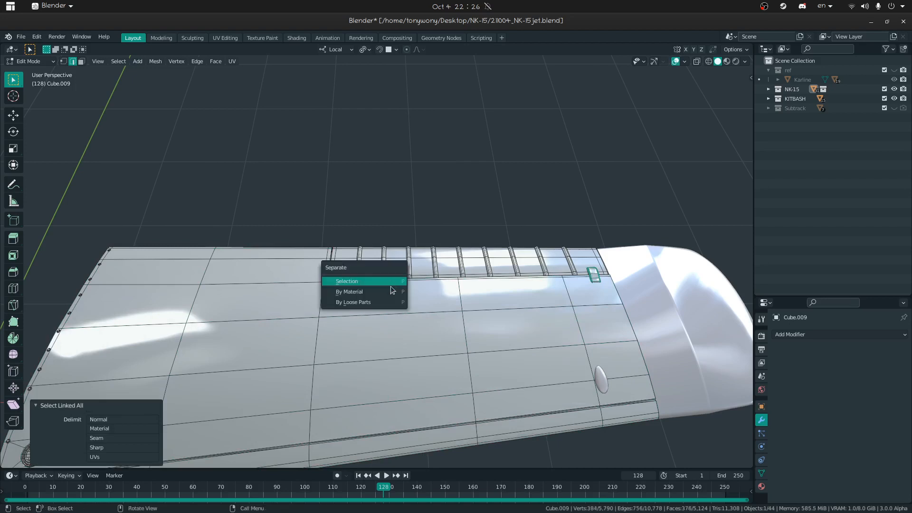
pyautogui.click(391, 281)
pyautogui.press('Tab')
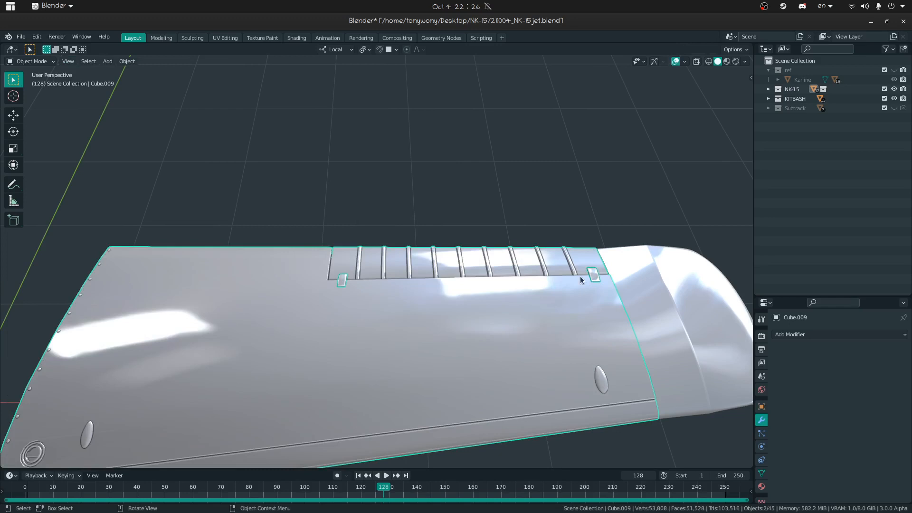
# Step: Add an X-axis Mirror modifier to the separated aileron hinges
pyautogui.click(341, 281)
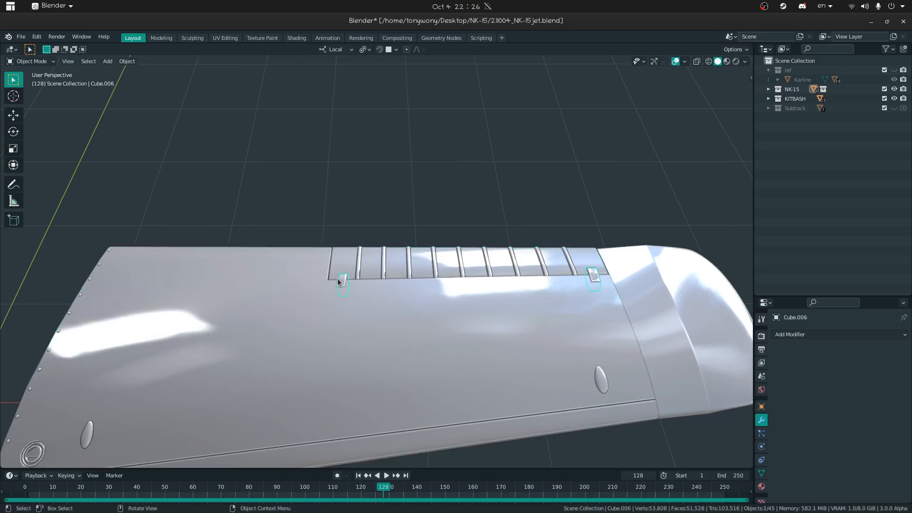
pyautogui.click(791, 332)
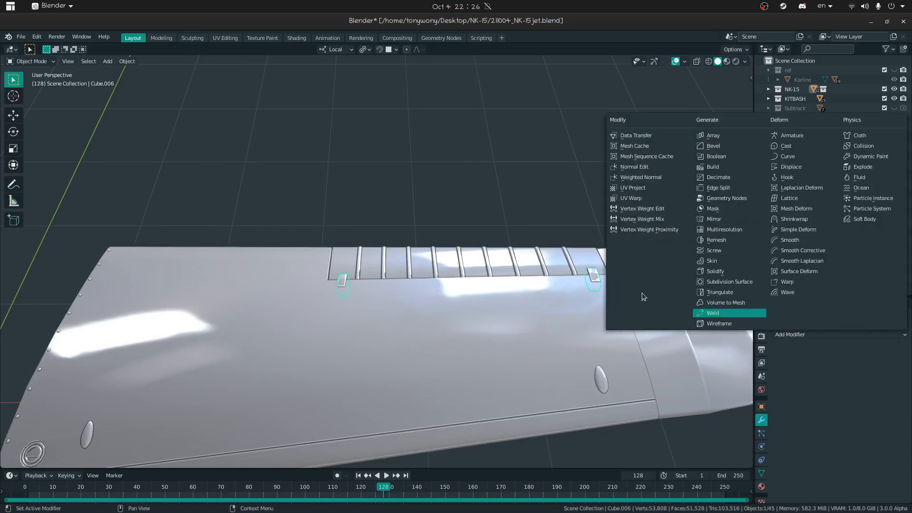
pyautogui.click(714, 219)
pyautogui.hotkey('shift', '`')
pyautogui.press('s')
pyautogui.click(377, 261)
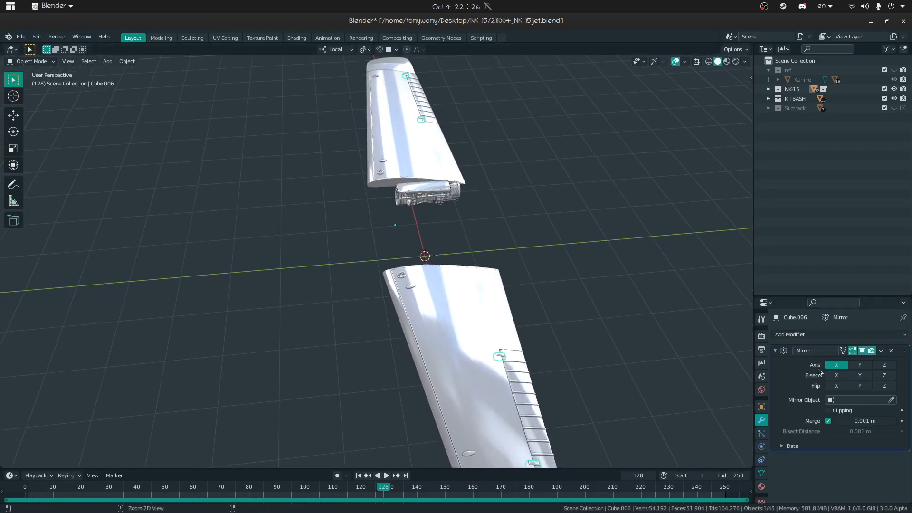
# Step: Apply the Mirror modifier on the aileron hinges and join them back into the main wing section
pyautogui.hotkey('ctrl', 'a')
pyautogui.click(480, 347)
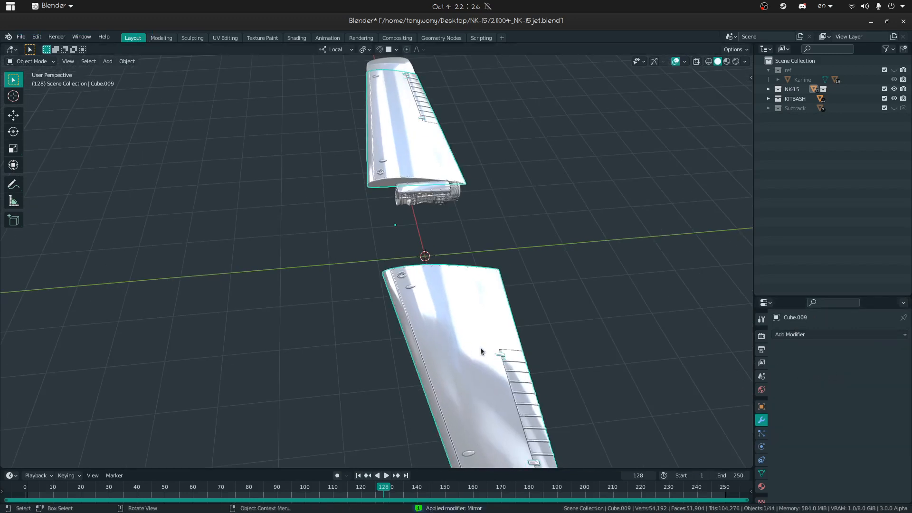
pyautogui.moveTo(409, 307); pyautogui.dragTo(500, 259, button='middle')
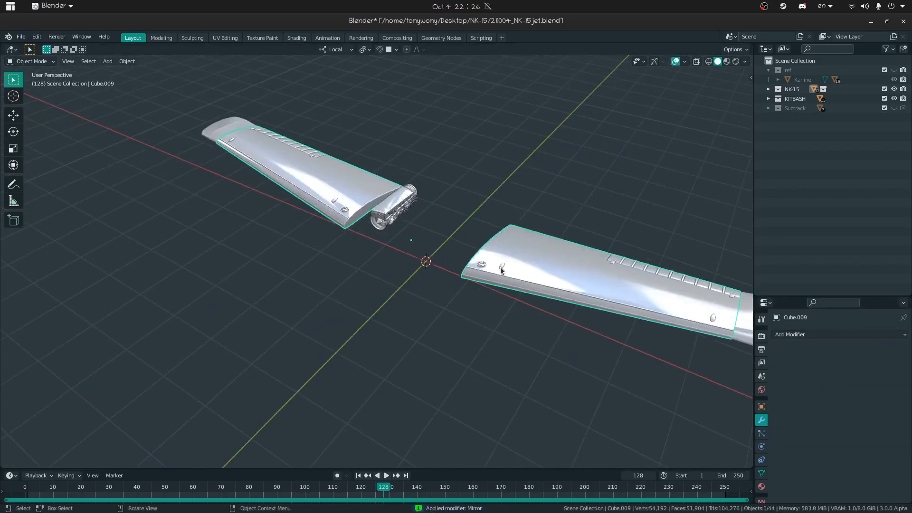
# Step: Select the nacelle panel, aileron and wingtips in turn to check which parts remain separate objects
pyautogui.click(379, 213)
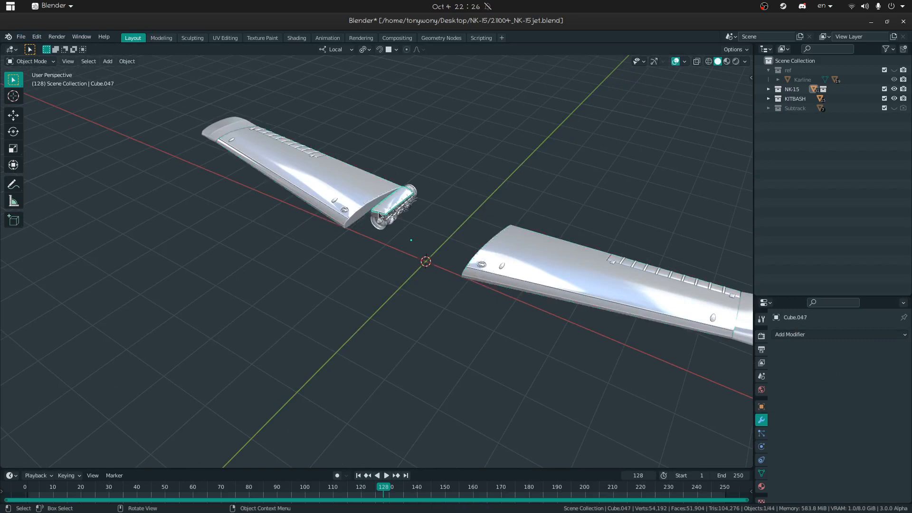
pyautogui.press('super')
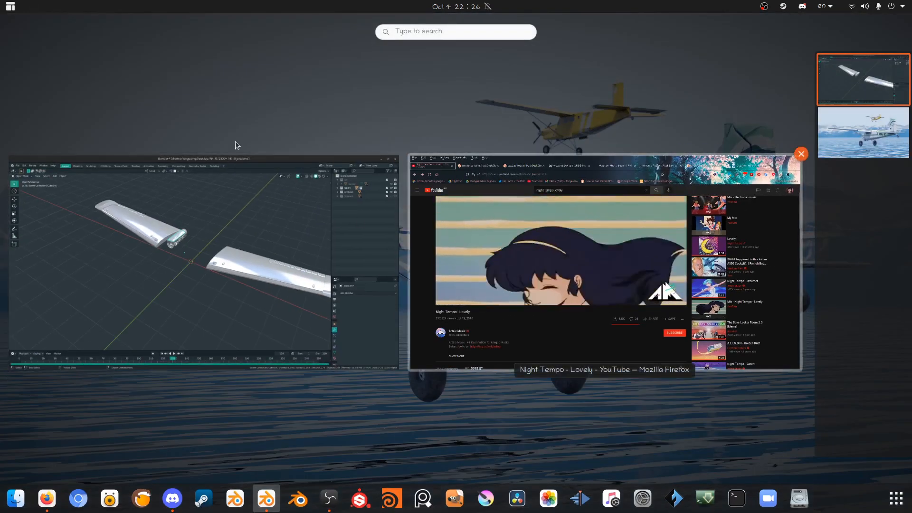
pyautogui.click(286, 220)
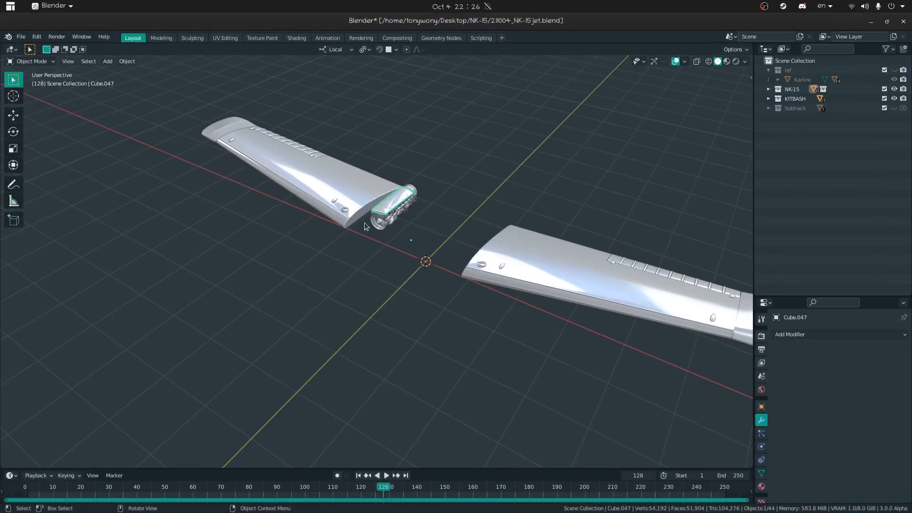
pyautogui.moveTo(361, 230); pyautogui.dragTo(376, 240, button='middle')
pyautogui.click(296, 129)
pyautogui.click(153, 141)
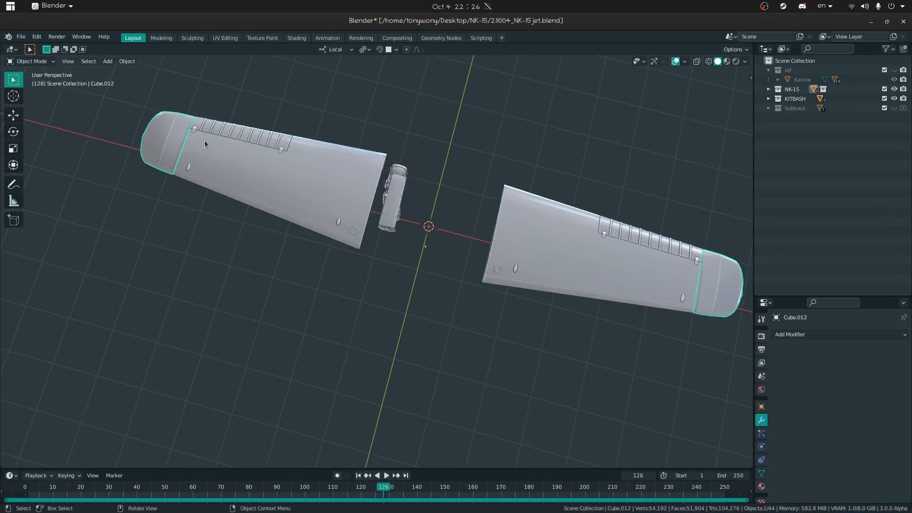
# Step: Try to join the main wing section with the outboard teardrop fairings, and undo it
pyautogui.click(195, 188)
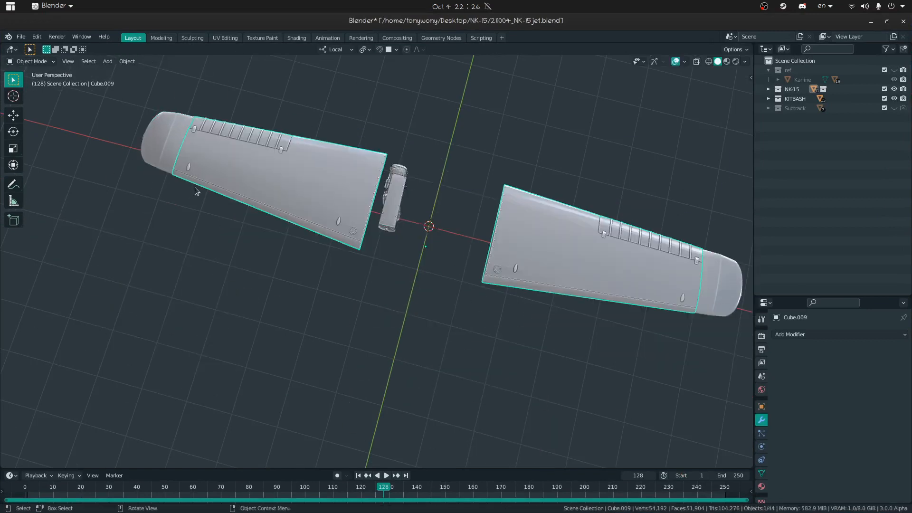
pyautogui.click(257, 163)
pyautogui.hotkey('ctrl', 'z')
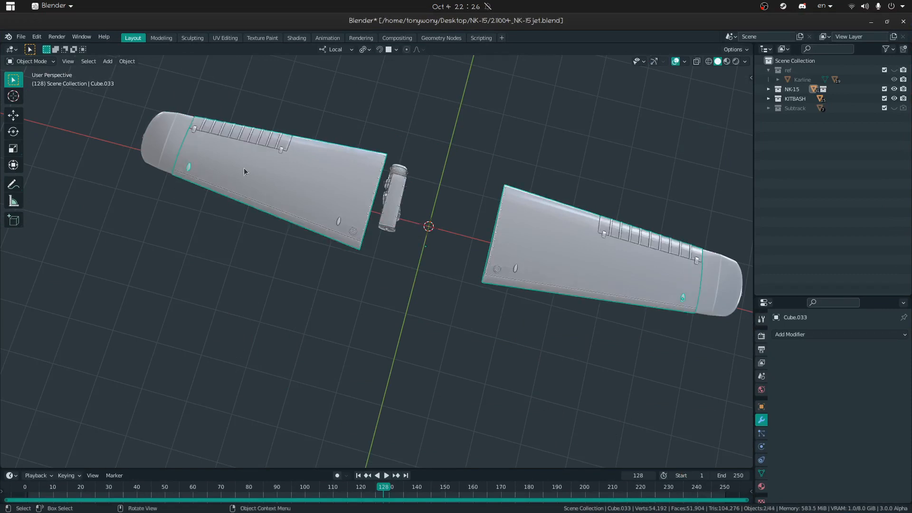
# Step: Join the outboard teardrop fairings into the main wing section, and test the result with a cancelled move
pyautogui.click(189, 168)
pyautogui.keyDown('shift'); pyautogui.click(567, 253); pyautogui.keyUp('shift')
pyautogui.hotkey('ctrl', 'j')
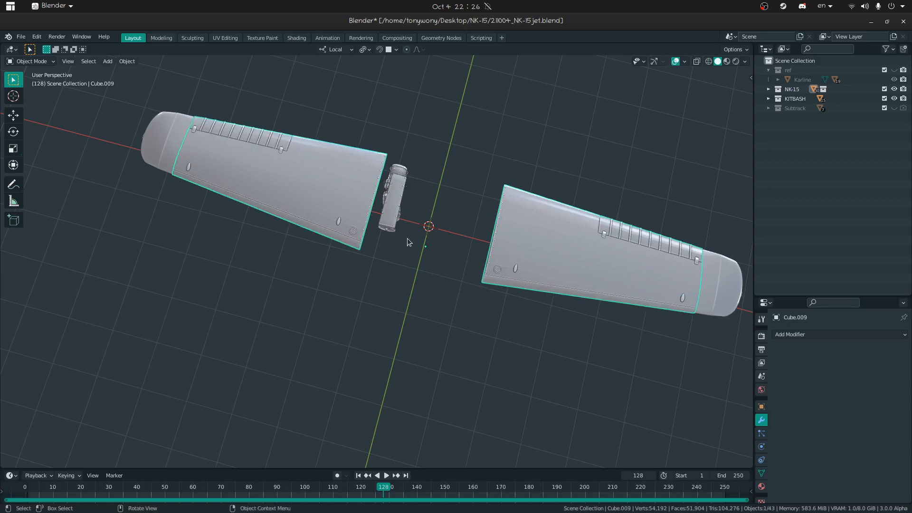
pyautogui.press('g')
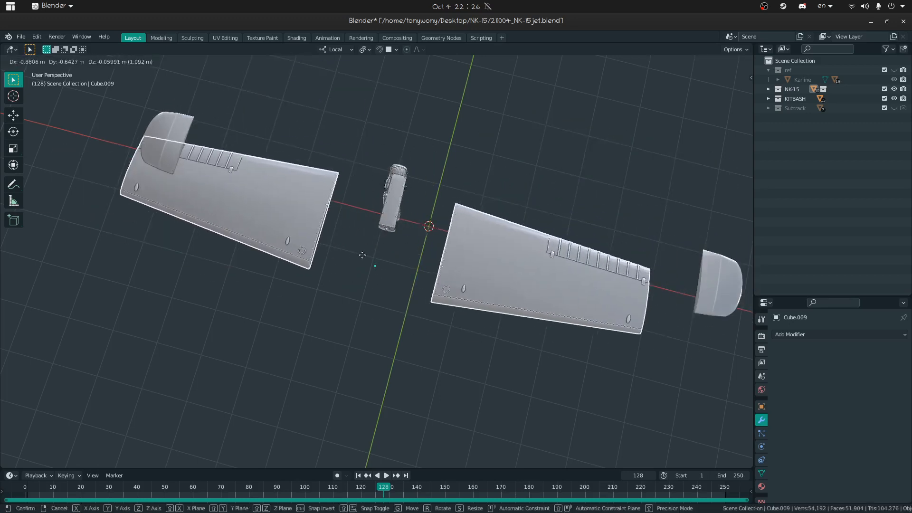
pyautogui.rightClick(359, 258)
# Step: Select the wingtip and examine its seam with the main wing section from several angles
pyautogui.moveTo(265, 191); pyautogui.dragTo(374, 113, button='middle')
pyautogui.click(443, 138)
pyautogui.moveTo(443, 138); pyautogui.dragTo(371, 244, button='middle')
pyautogui.moveTo(415, 218); pyautogui.dragTo(346, 312, button='middle')
pyautogui.hotkey('shift', '`')
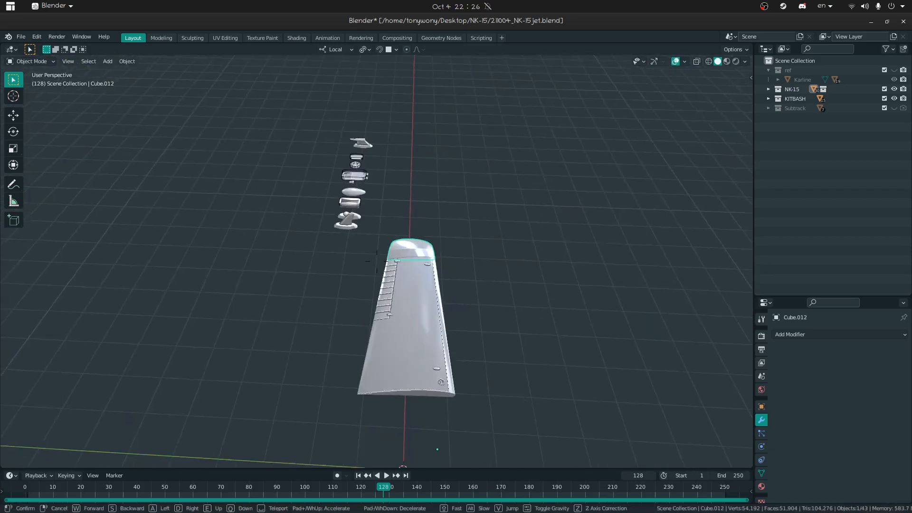
pyautogui.press('w')
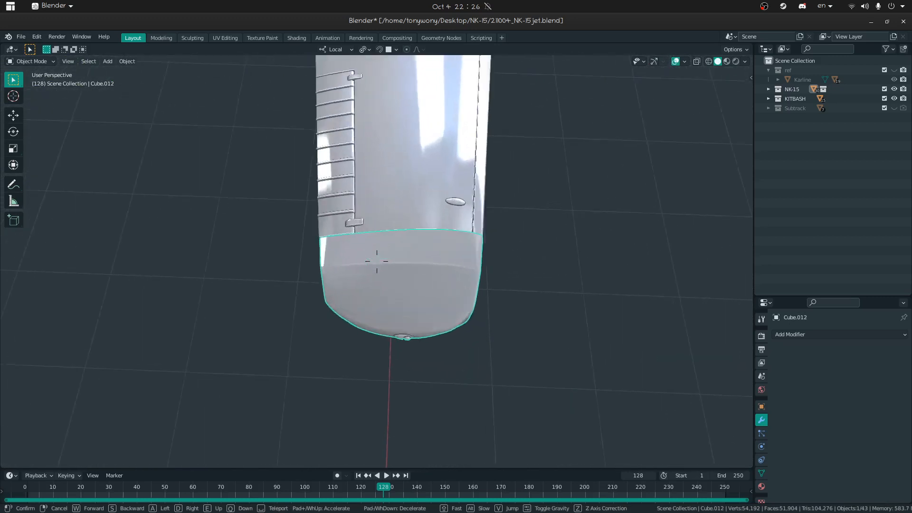
pyautogui.click(382, 252)
pyautogui.hotkey('shift', '`')
pyautogui.press('s')
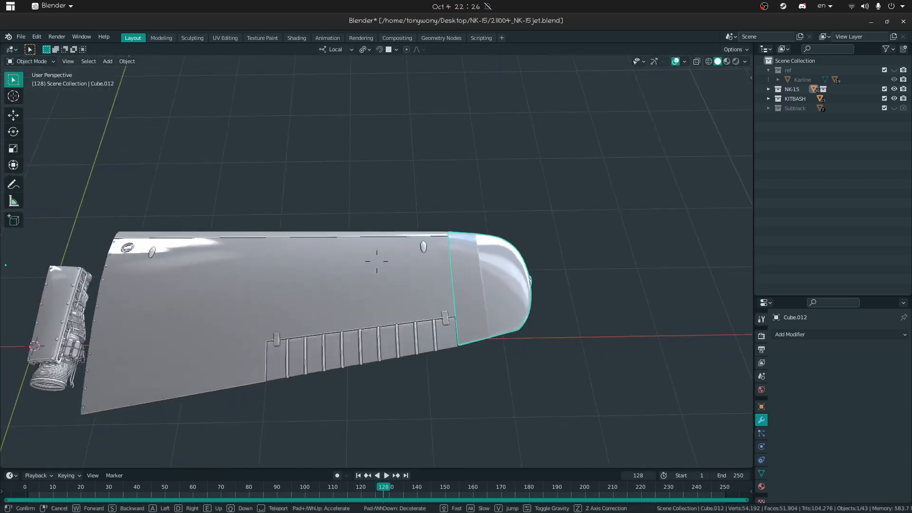
pyautogui.press('w')
pyautogui.click(377, 262)
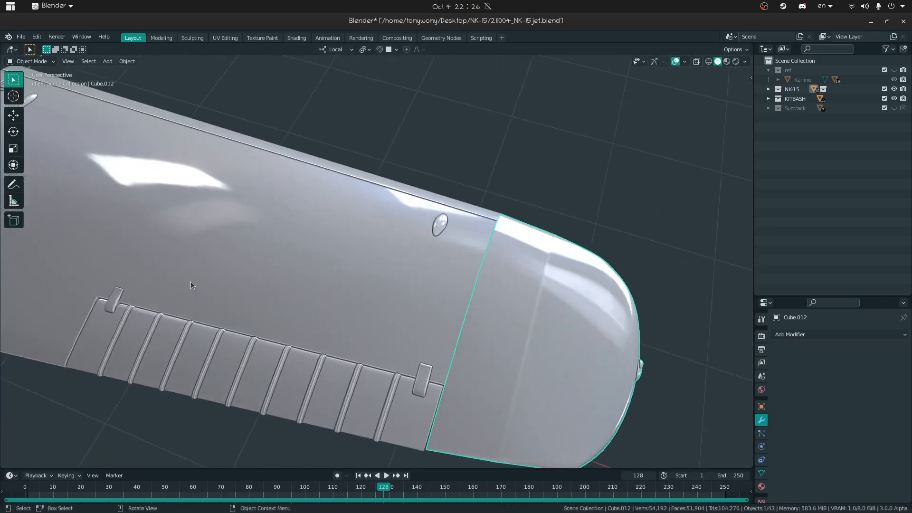
pyautogui.click(583, 231)
pyautogui.moveTo(586, 216); pyautogui.dragTo(603, 231, button='middle')
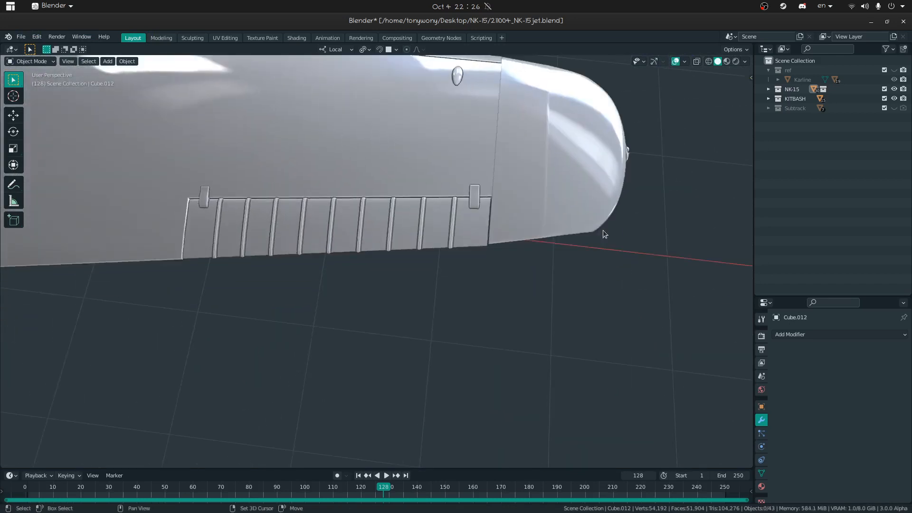
# Step: Examine the wing's upper surface, its riveted root edge and the wingtip joint from close up and from a distance
pyautogui.hotkey('shift', '`')
pyautogui.press('w')
pyautogui.press('e')
pyautogui.press('s')
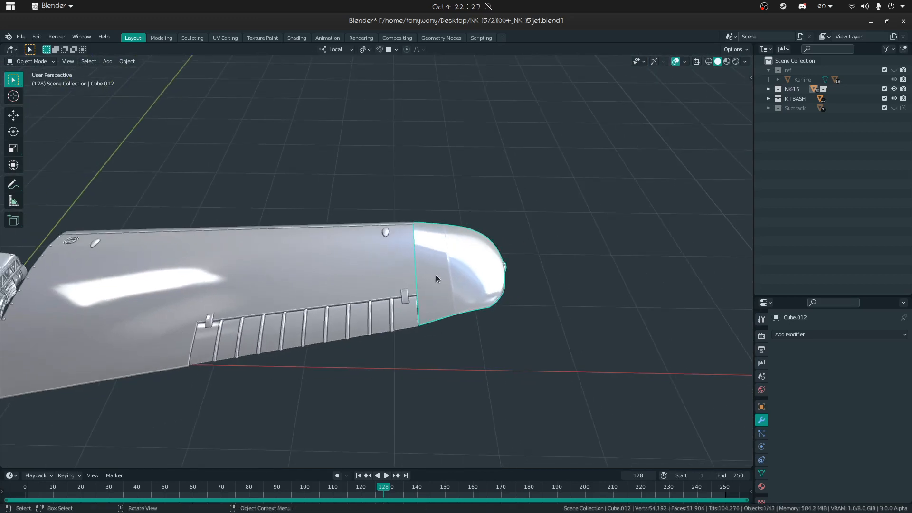
pyautogui.press('w')
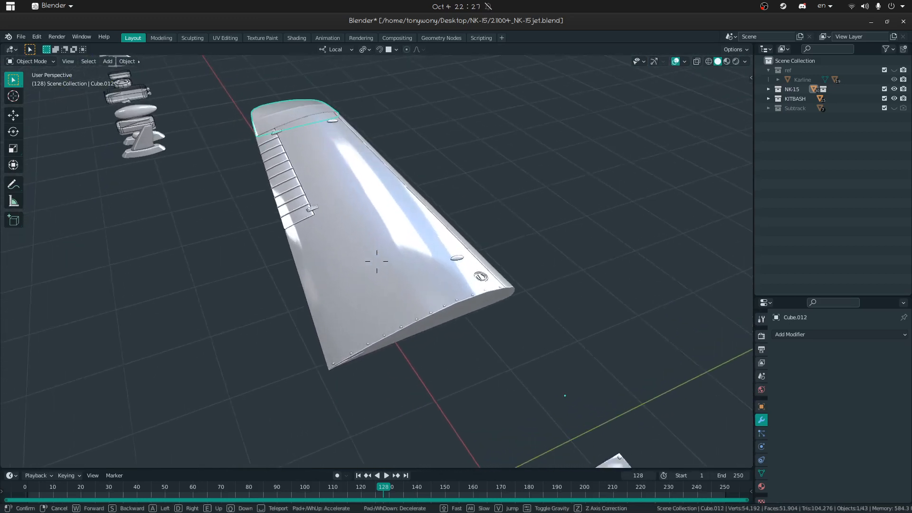
pyautogui.press('s')
pyautogui.press('q')
pyautogui.press('w')
pyautogui.press('s')
pyautogui.press('w')
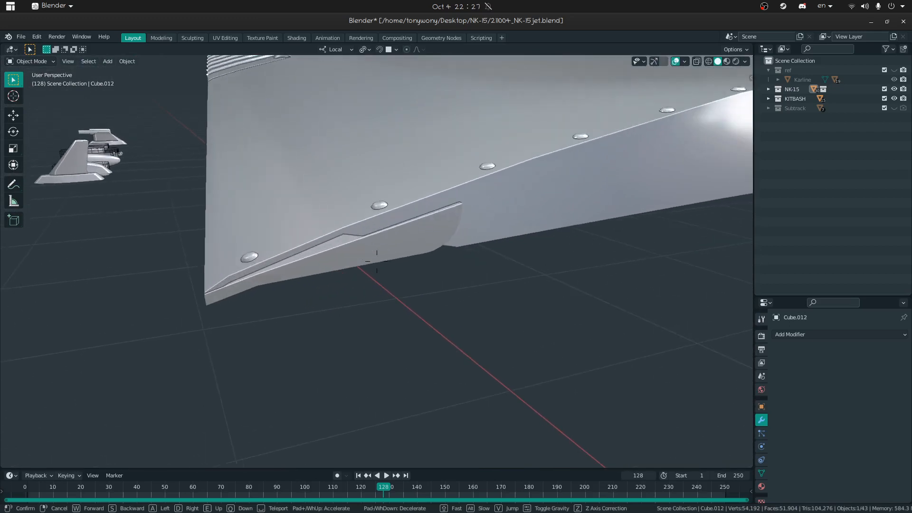
pyautogui.press('s')
pyautogui.press('s')
pyautogui.press('d')
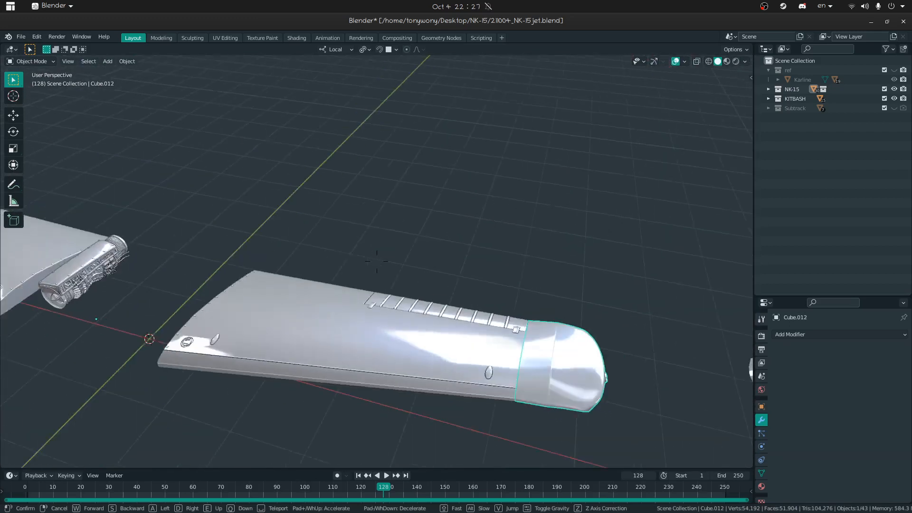
# Step: Isolate the wingtips and close the open inboard edge loop of one wingtip with Grid Fill
pyautogui.press('w')
pyautogui.click(377, 261)
pyautogui.hotkey('shift', 'h')
pyautogui.hotkey('shift', '`')
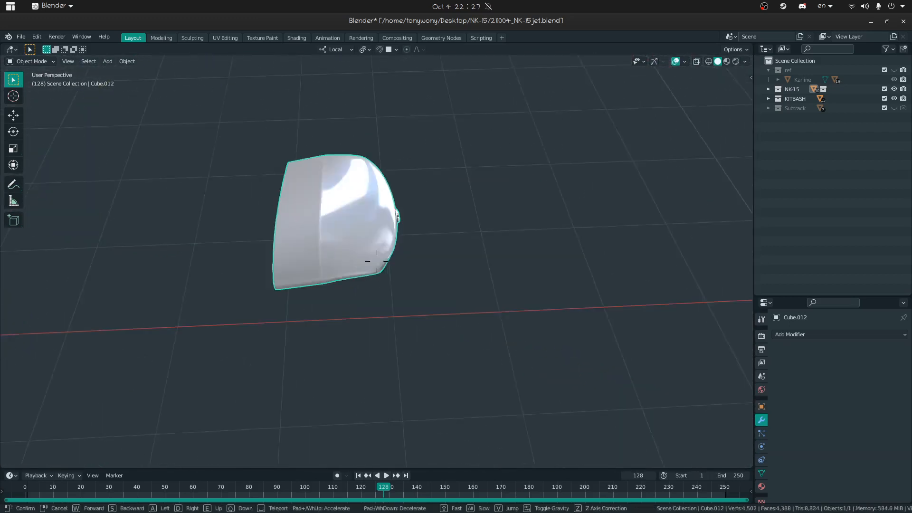
pyautogui.click(377, 261)
pyautogui.press('Tab')
pyautogui.moveTo(431, 260); pyautogui.dragTo(389, 272, button='middle')
pyautogui.hotkey('alt', 'a')
pyautogui.keyDown('alt'); pyautogui.click(388, 277); pyautogui.keyUp('alt')
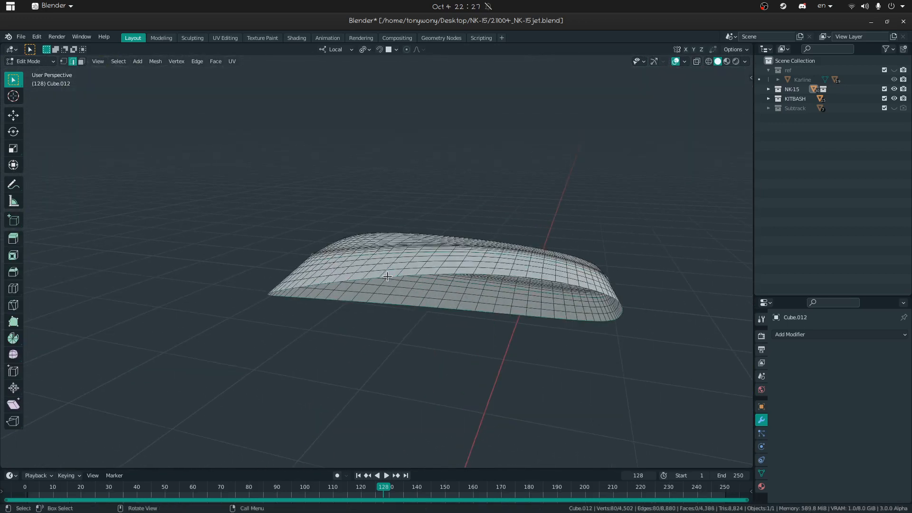
pyautogui.hotkey('ctrl', 'f')
pyautogui.click(387, 278)
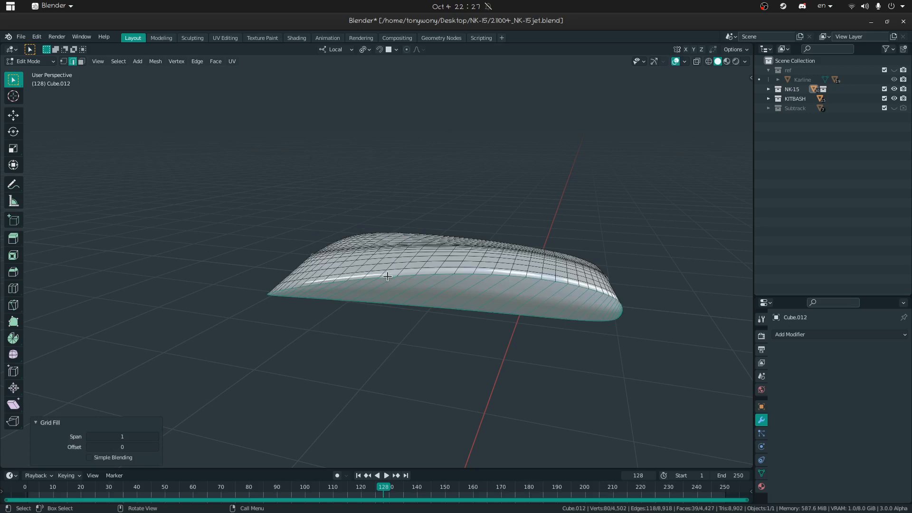
# Step: Close the open inboard edge loop of the opposite wingtip with Grid Fill
pyautogui.hotkey('shift', '`')
pyautogui.press('w')
pyautogui.click(356, 230)
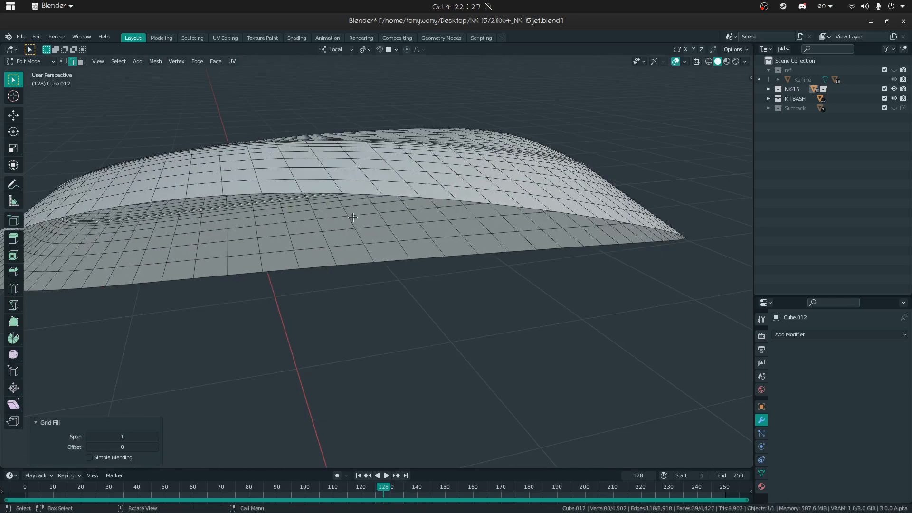
pyautogui.keyDown('alt'); pyautogui.click(349, 192); pyautogui.keyUp('alt')
pyautogui.hotkey('ctrl', 'g')
pyautogui.press('Escape')
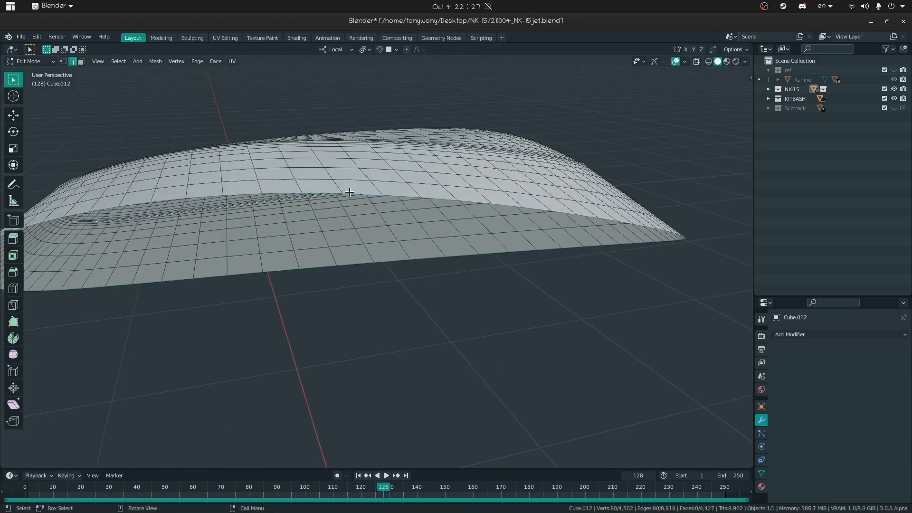
pyautogui.hotkey('ctrl', 'f')
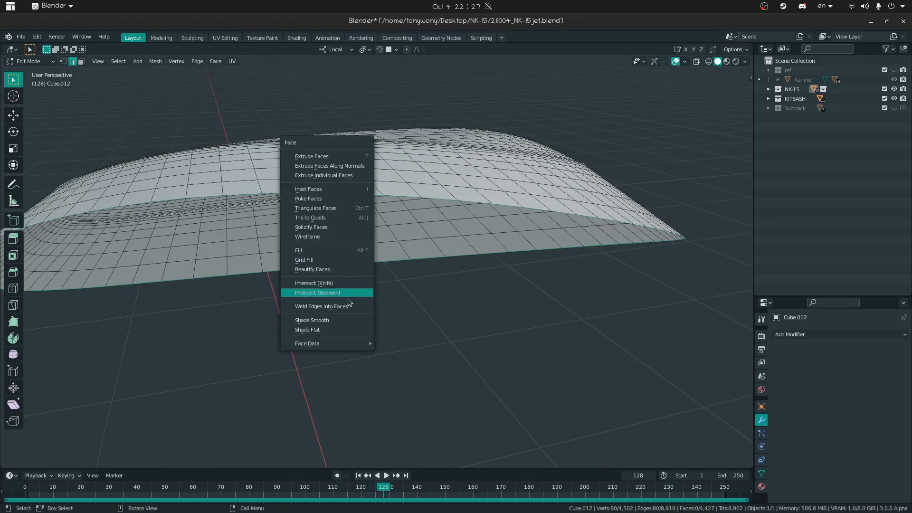
pyautogui.click(340, 259)
# Step: Snap the 3D cursor to a face near the thick part of the wingtip's new inboard cap
pyautogui.hotkey('shift', '`')
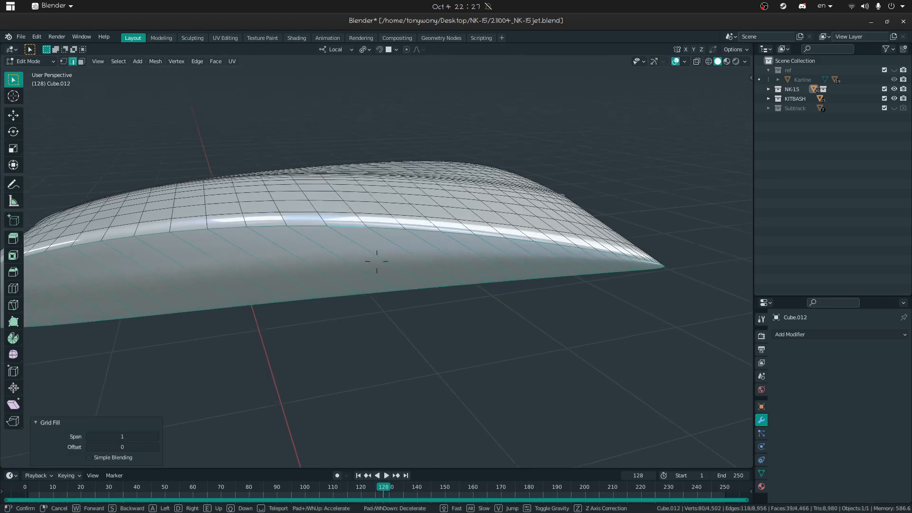
pyautogui.press('s')
pyautogui.click(261, 248)
pyautogui.press('Tab')
pyautogui.moveTo(261, 248); pyautogui.dragTo(273, 256, button='middle')
pyautogui.hotkey('ctrl', 'Tab')
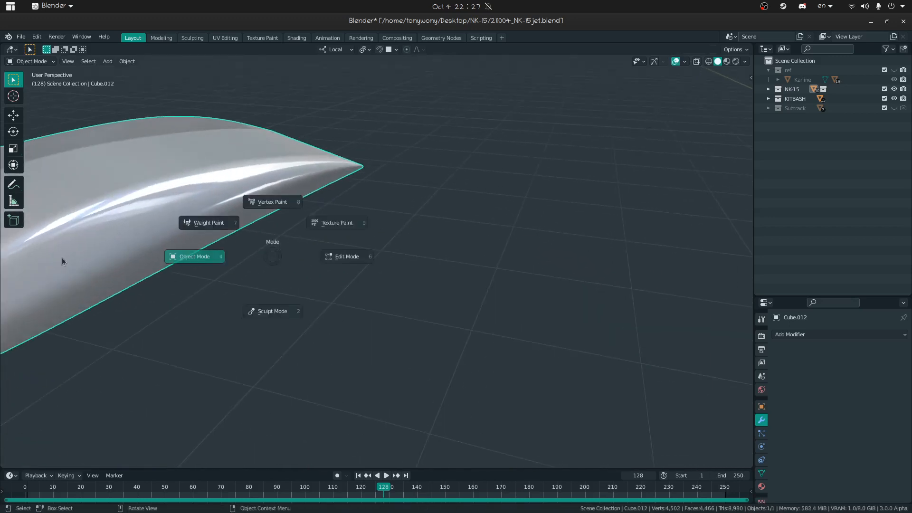
pyautogui.click(377, 260)
pyautogui.hotkey('ctrl', 'Tab')
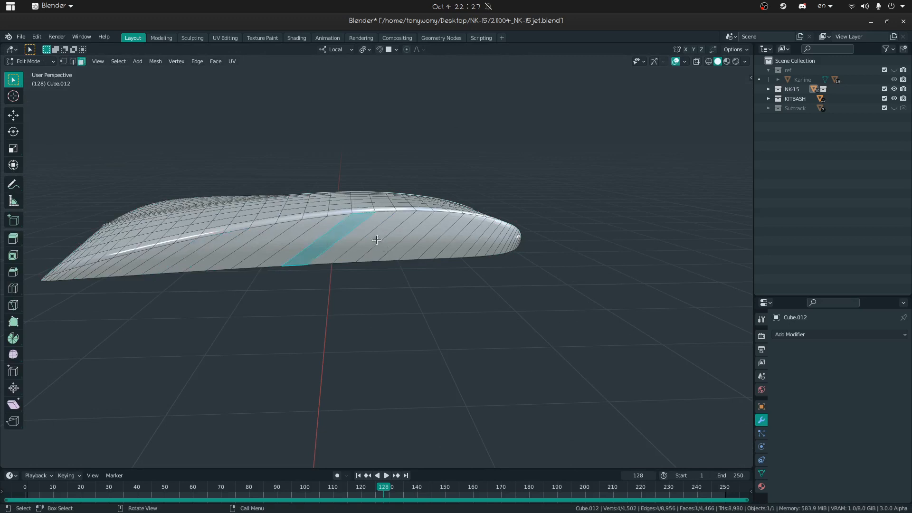
pyautogui.moveTo(398, 257)
pyautogui.mouseDown(button='middle')
pyautogui.moveTo(441, 254)
pyautogui.moveTo(440, 277)
pyautogui.moveTo(492, 274)
pyautogui.moveTo(464, 279)
pyautogui.moveTo(398, 242)
pyautogui.mouseUp(button='middle')
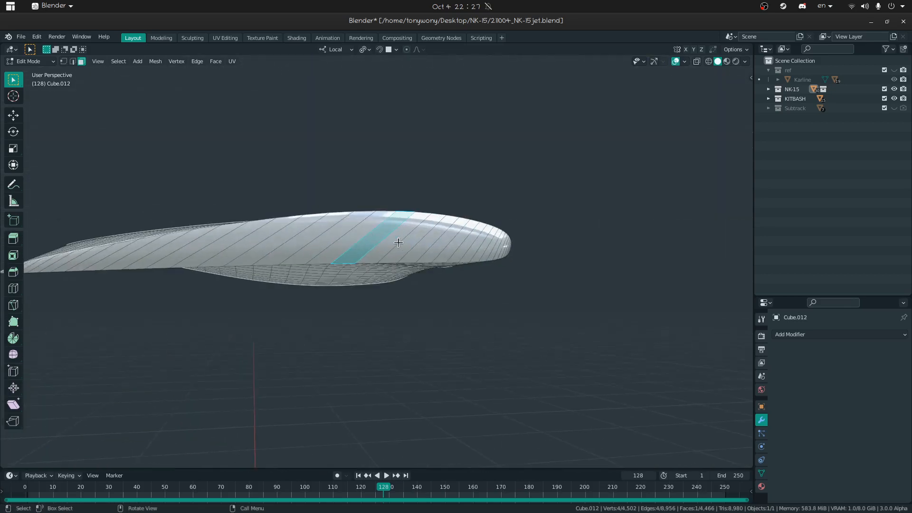
pyautogui.hotkey('shift', 's')
pyautogui.click(437, 300)
pyautogui.press('Tab')
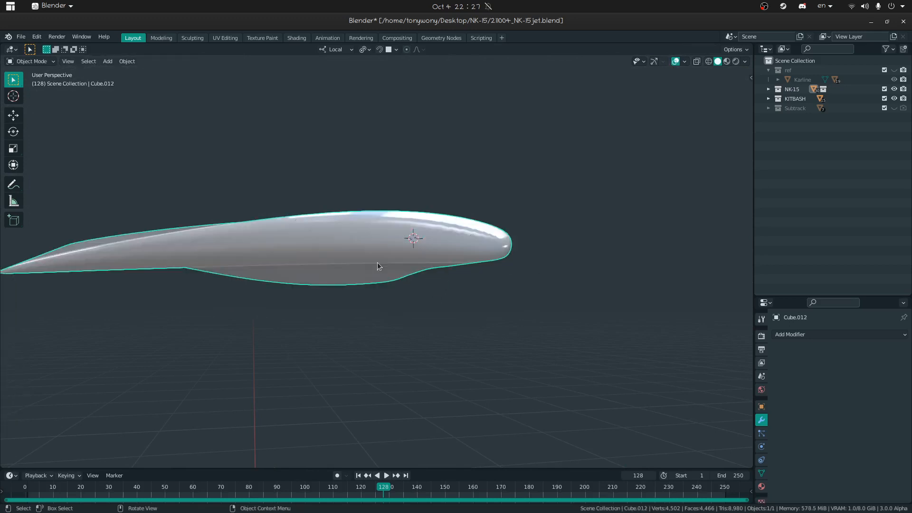
# Step: Bring the rest of the aircraft back into view and add a cube at the 3D cursor, ready for mesh editing
pyautogui.hotkey('alt', 'g')
pyautogui.hotkey('ctrl', 'z')
pyautogui.press('KP_Divide')
pyautogui.hotkey('shift', 'a')
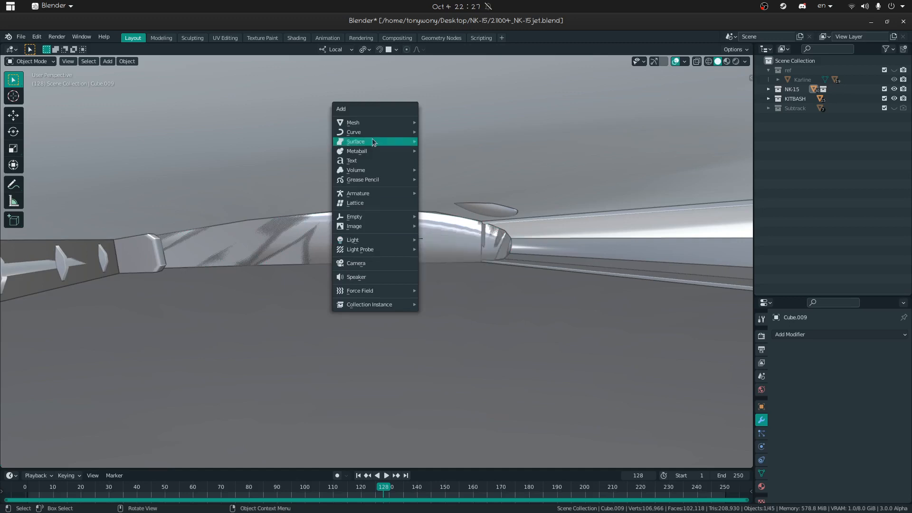
pyautogui.moveTo(401, 123)
pyautogui.click(458, 133)
pyautogui.press('Tab')
# Step: Scale the cube down uniformly to a small block that fits within the wing's thickness
pyautogui.press('s')
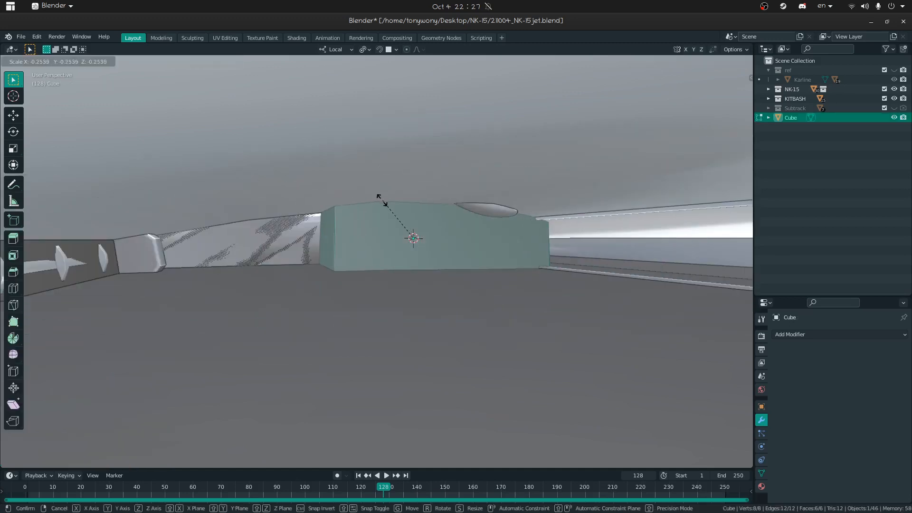
pyautogui.rightClick(392, 214)
pyautogui.press('s')
pyautogui.click(511, 243)
pyautogui.press('s')
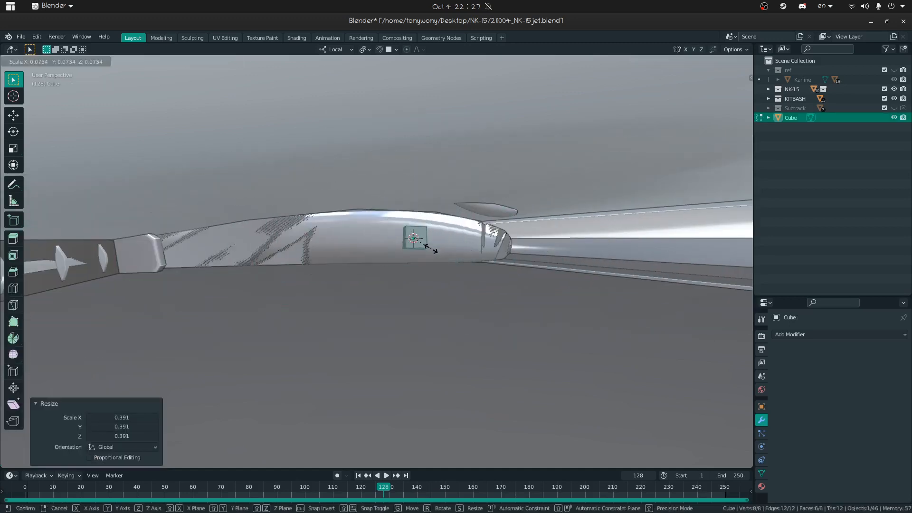
pyautogui.click(442, 245)
# Step: Stretch the small block along its local X axis by a factor of 2.093
pyautogui.moveTo(442, 245); pyautogui.dragTo(480, 285, button='middle')
pyautogui.press('s')
pyautogui.press('x')
pyautogui.press('x')
pyautogui.click(583, 271)
# Step: Lengthen the block further along its local X axis by a factor of 3.202
pyautogui.moveTo(583, 271); pyautogui.dragTo(624, 259, button='middle')
pyautogui.hotkey('shift', '`')
pyautogui.press('w')
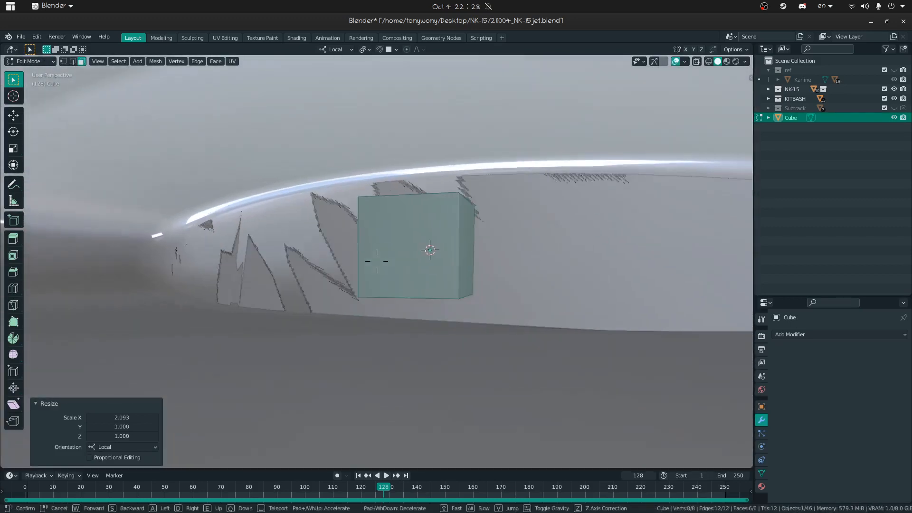
pyautogui.press('d')
pyautogui.click(377, 262)
pyautogui.press('s')
pyautogui.press('x')
pyautogui.press('x')
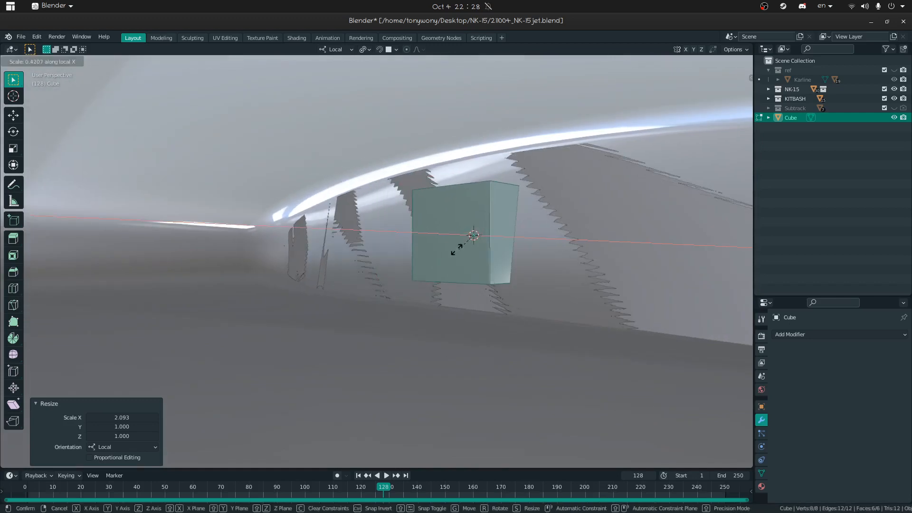
pyautogui.click(314, 253)
# Step: Move one end face of the block downward along Z to slope the block within the wing
pyautogui.hotkey('shift', '`')
pyautogui.press('w')
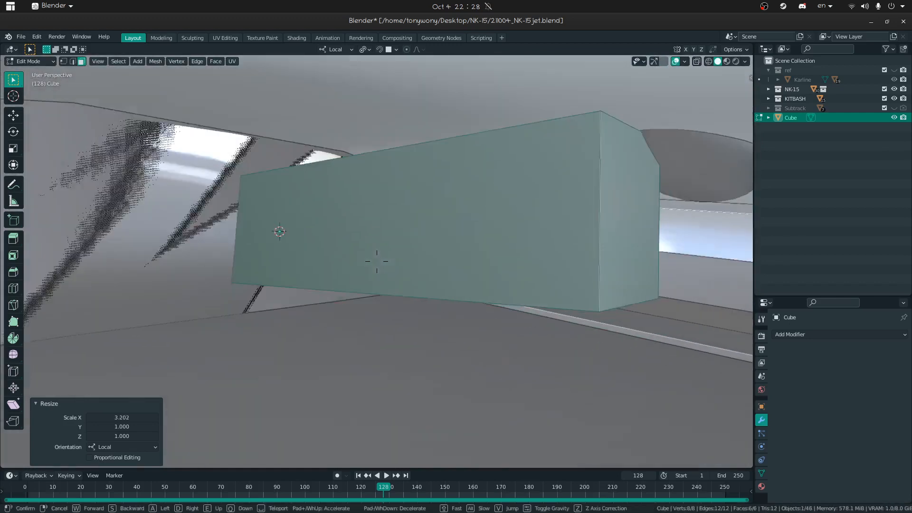
pyautogui.press('s')
pyautogui.press('w')
pyautogui.click(377, 261)
pyautogui.click(497, 243)
pyautogui.press('g')
pyautogui.press('z')
pyautogui.click(494, 283)
# Step: Duplicate the whole block along its local Y axis toward the thinner part of the wing and adjust the copy's height along Z
pyautogui.moveTo(494, 283); pyautogui.dragTo(499, 262, button='middle')
pyautogui.press('l')
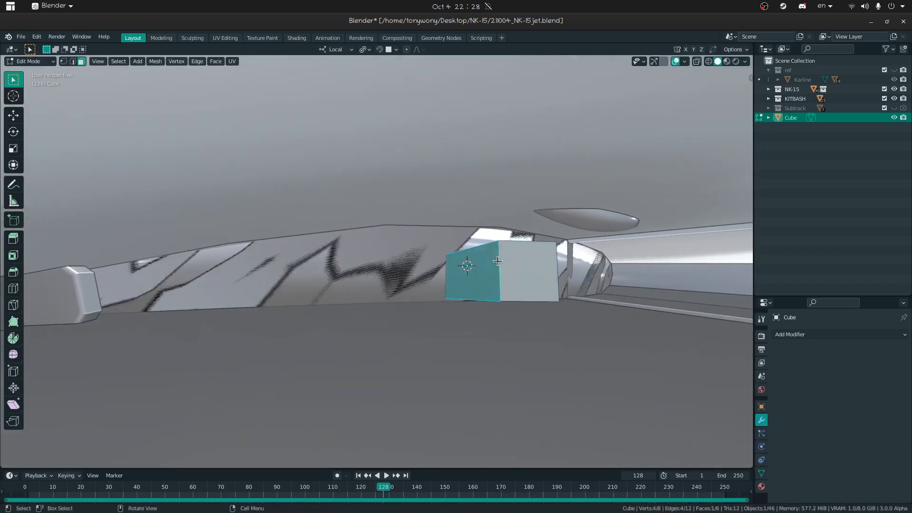
pyautogui.hotkey('shift', 'd')
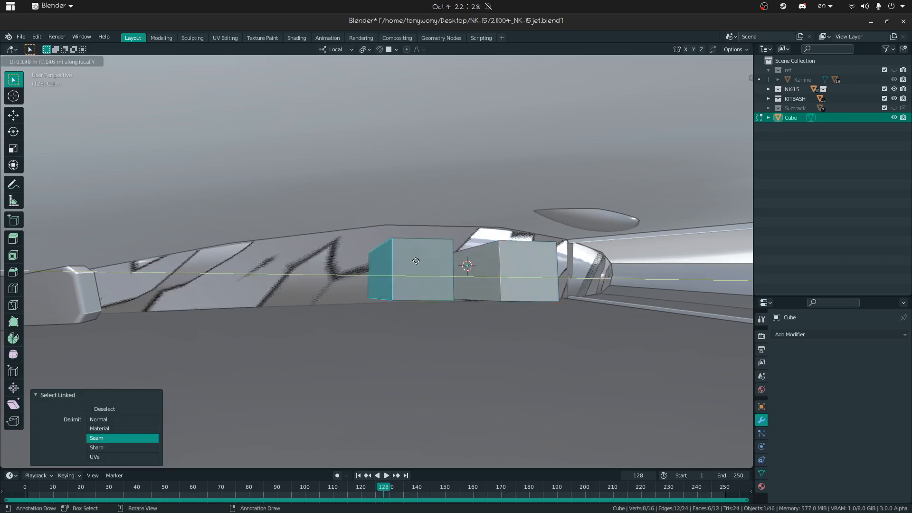
pyautogui.click(241, 253)
pyautogui.press('g')
pyautogui.press('z')
pyautogui.click(240, 259)
pyautogui.moveTo(239, 260); pyautogui.dragTo(358, 276, button='middle')
pyautogui.press('g')
pyautogui.press('z')
pyautogui.click(273, 262)
# Step: Move the end face of the duplicated block 0.037664 m along its local Z axis
pyautogui.click(179, 279)
pyautogui.moveTo(200, 279); pyautogui.dragTo(312, 285, button='middle')
pyautogui.press('g')
pyautogui.press('z')
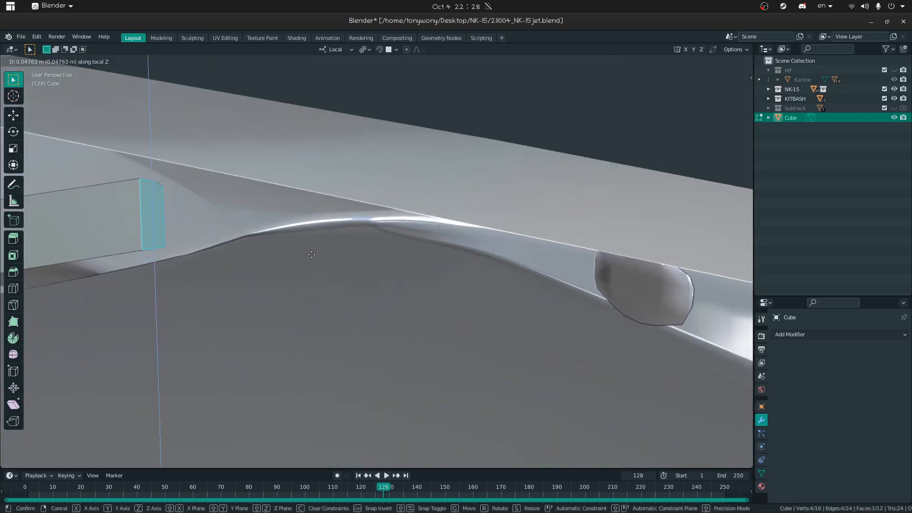
pyautogui.click(311, 254)
# Step: Examine how both blocks sit inside the wing and wingtip, from within and from outside
pyautogui.hotkey('shift', '`')
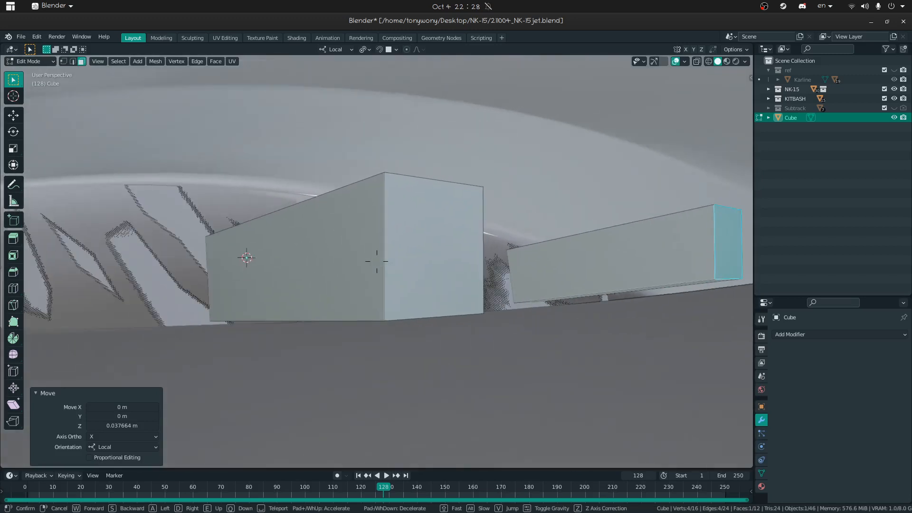
pyautogui.press('s')
pyautogui.press('w')
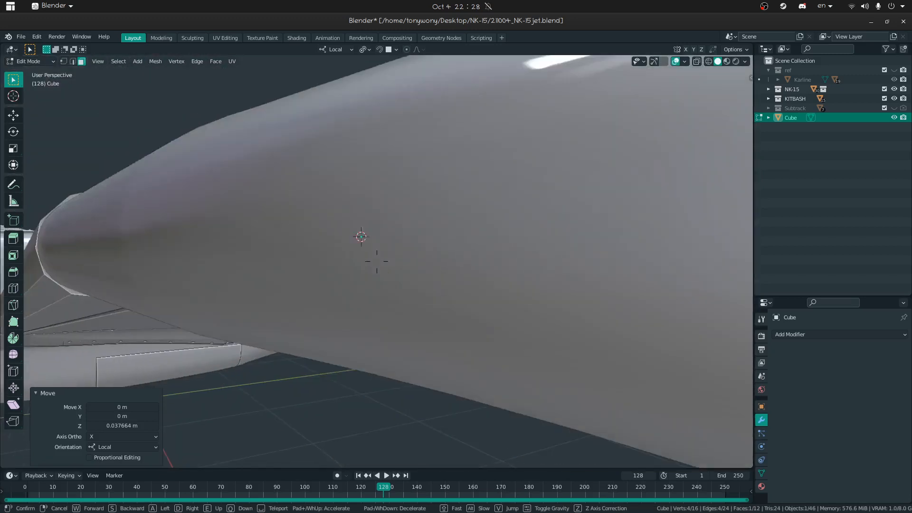
pyautogui.press('a')
pyautogui.press('e')
pyautogui.press('w')
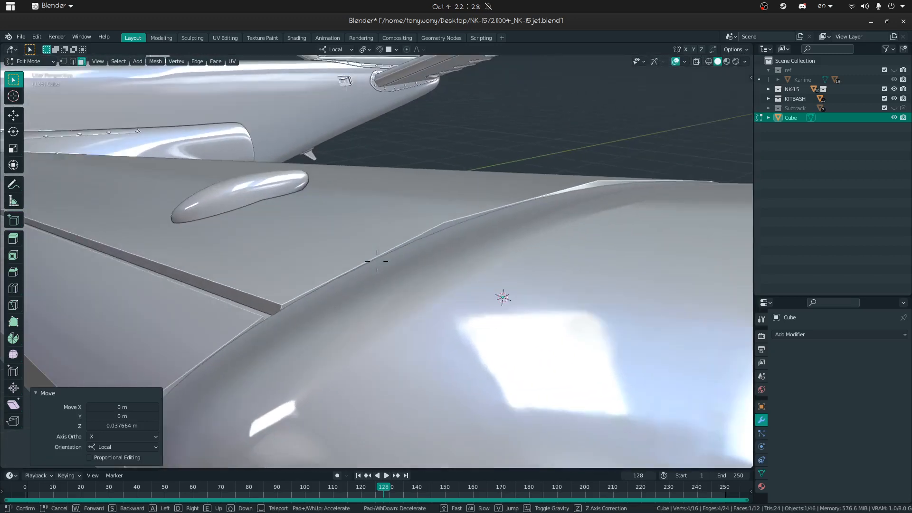
pyautogui.press('s')
pyautogui.click(376, 261)
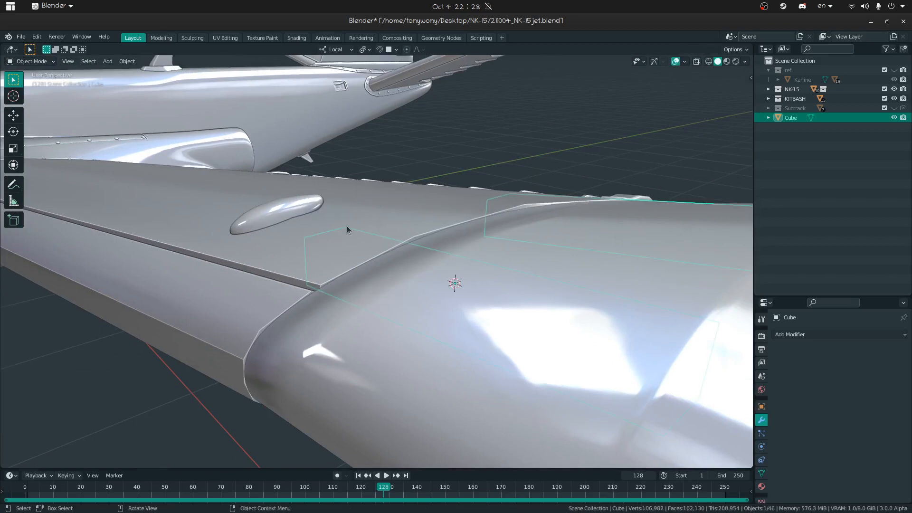
# Step: Apply flat shading to the jet's wing mesh
pyautogui.click(347, 226)
pyautogui.rightClick(346, 226)
pyautogui.click(347, 226)
pyautogui.moveTo(380, 227); pyautogui.dragTo(390, 239, button='middle')
pyautogui.hotkey('shift', '`')
pyautogui.press('s')
pyautogui.press('d')
pyautogui.click(377, 261)
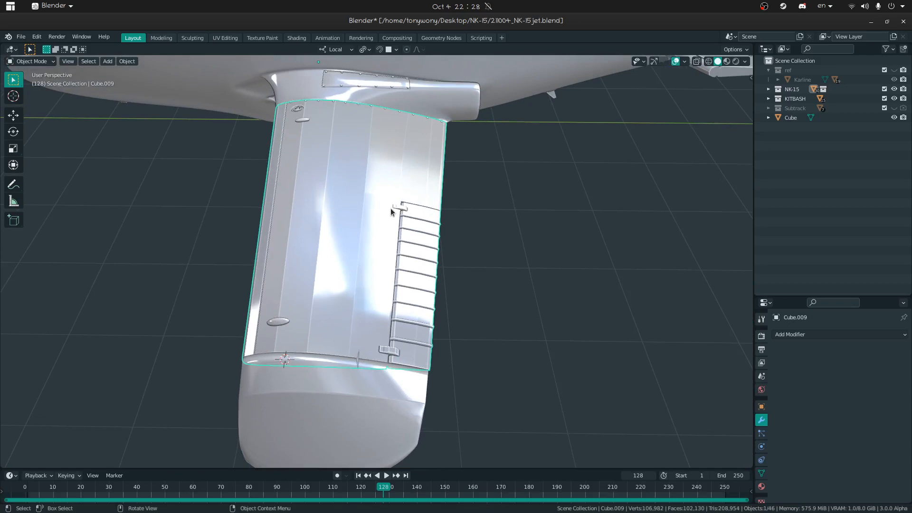
# Step: Select the connected main shells of both wings in the wing mesh and separate them into a new object
pyautogui.press('Tab')
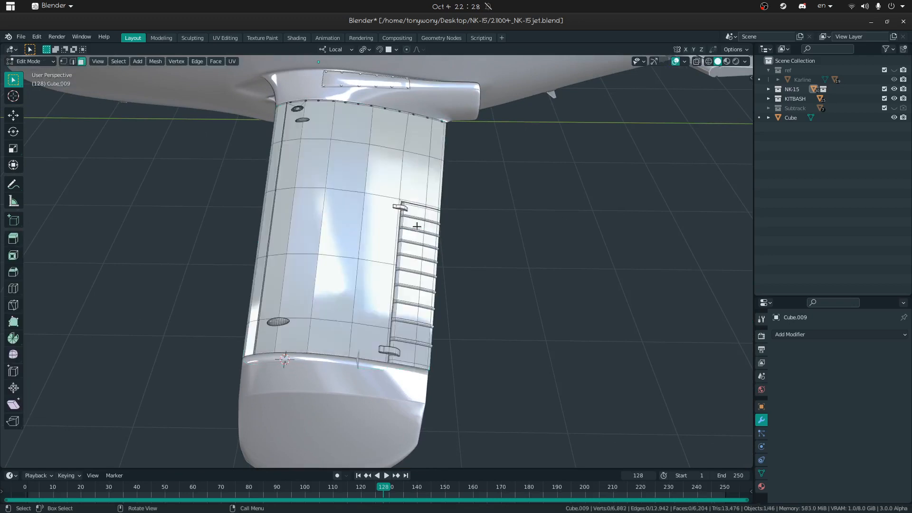
pyautogui.click(323, 210)
pyautogui.hotkey('ctrl', 'l')
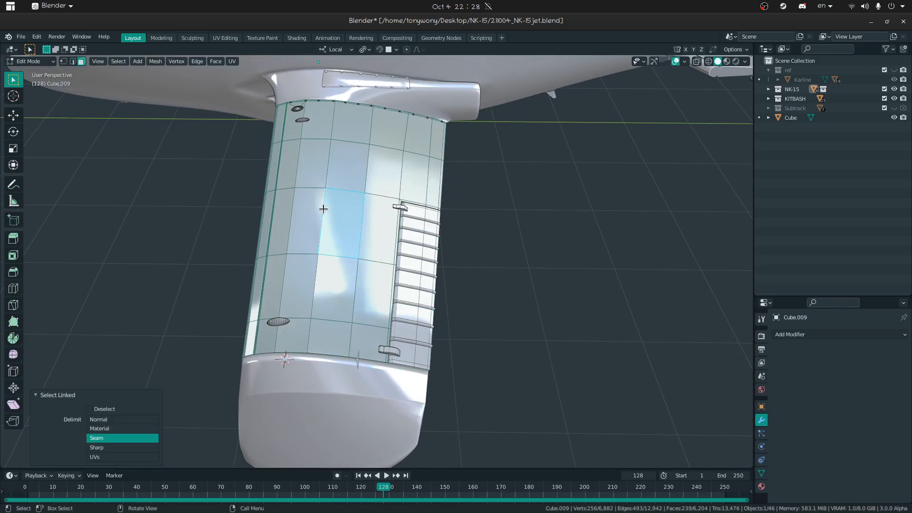
pyautogui.press('p')
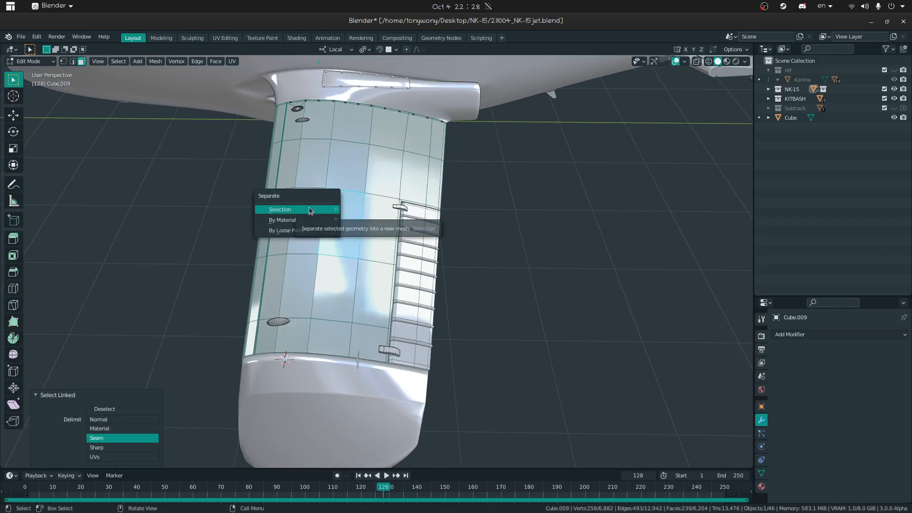
pyautogui.rightClick(491, 198)
pyautogui.press('Escape')
pyautogui.hotkey('shift', '`')
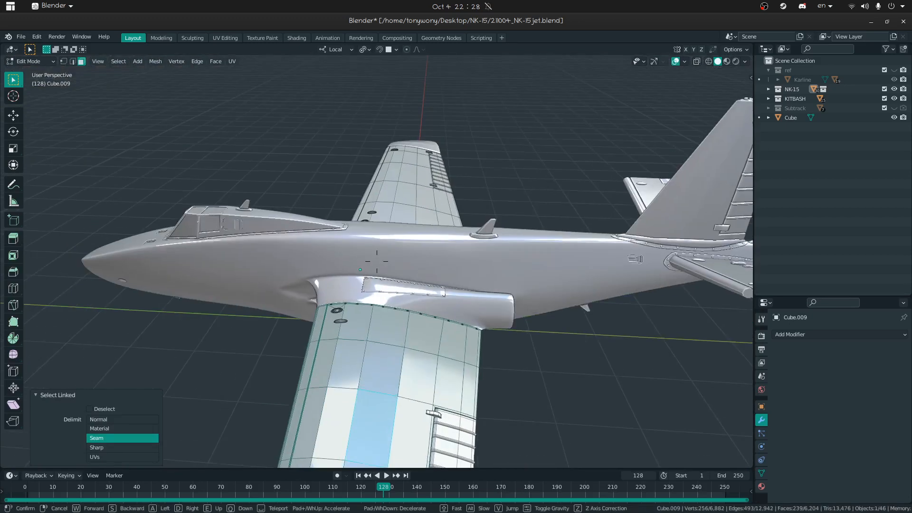
pyautogui.press('s')
pyautogui.click(396, 239)
pyautogui.press('l')
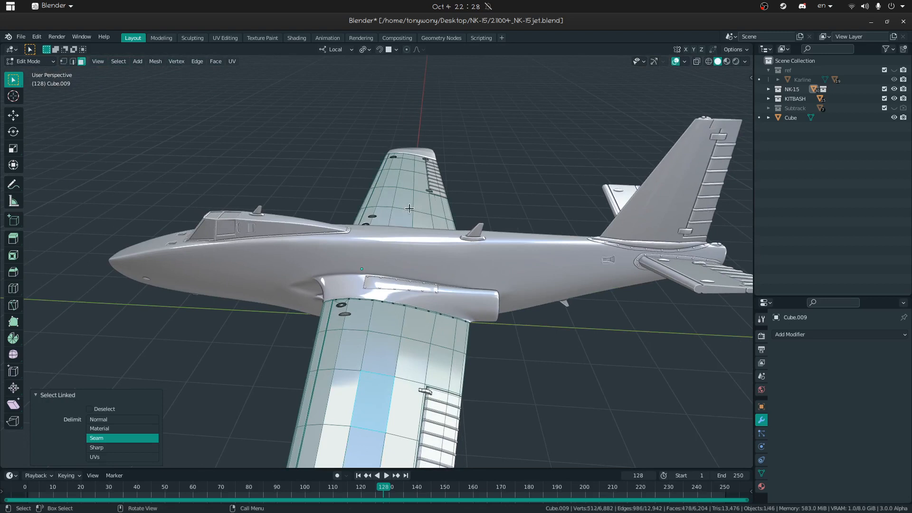
pyautogui.press('p')
pyautogui.click(409, 208)
pyautogui.press('Tab')
pyautogui.click(385, 364)
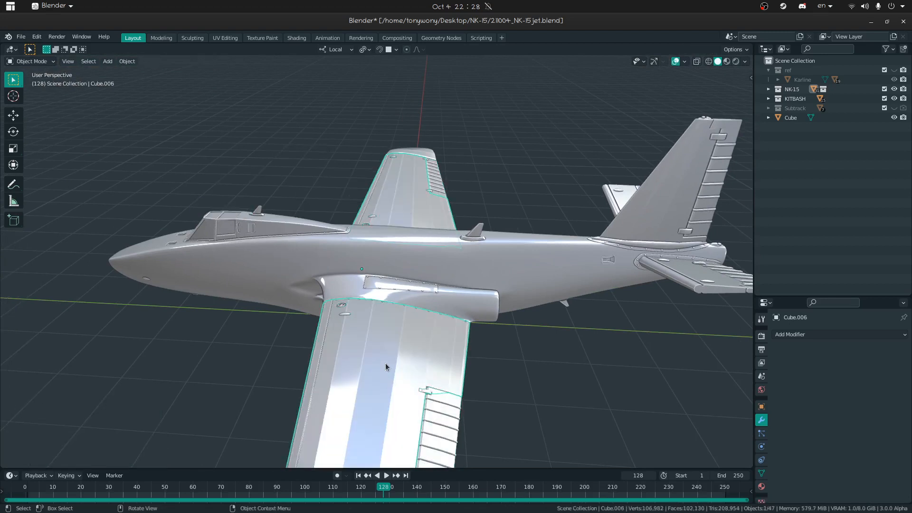
# Step: Apply flat shading to the wingtip and the fuselage hull
pyautogui.press('KP_Decimal')
pyautogui.rightClick(373, 303)
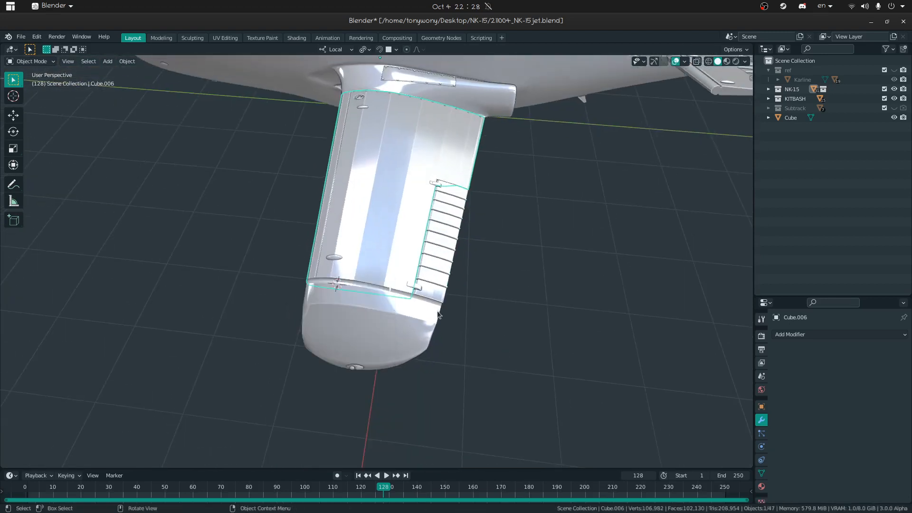
pyautogui.click(389, 314)
pyautogui.rightClick(389, 314)
pyautogui.click(374, 310)
pyautogui.moveTo(402, 316); pyautogui.dragTo(407, 337, button='middle')
pyautogui.click(401, 216)
pyautogui.moveTo(401, 217); pyautogui.dragTo(402, 188, button='middle')
pyautogui.click(294, 302)
pyautogui.rightClick(294, 301)
pyautogui.click(293, 300)
pyautogui.moveTo(418, 290); pyautogui.dragTo(446, 294, button='middle')
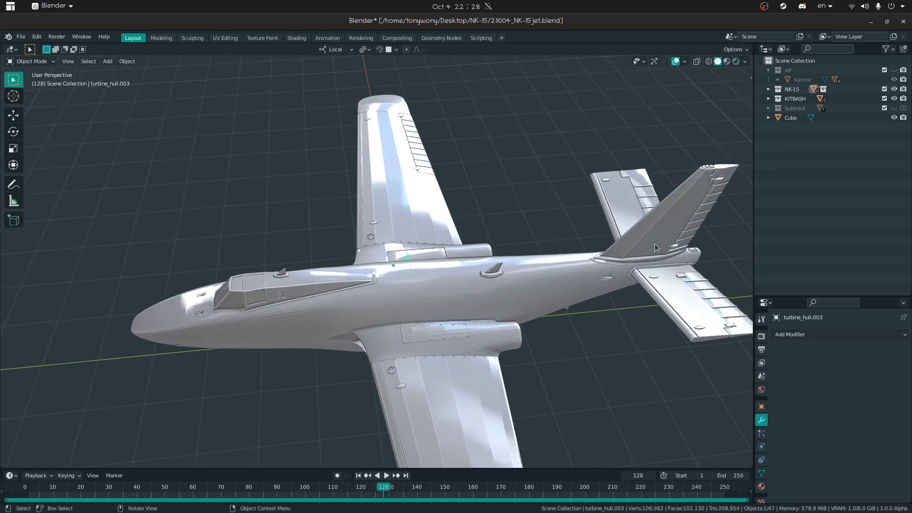
# Step: Apply flat shading to the vertical tail fin and clear the object selection
pyautogui.click(644, 244)
pyautogui.rightClick(644, 244)
pyautogui.click(638, 244)
pyautogui.moveTo(637, 244); pyautogui.dragTo(649, 270, button='middle')
pyautogui.click(670, 296)
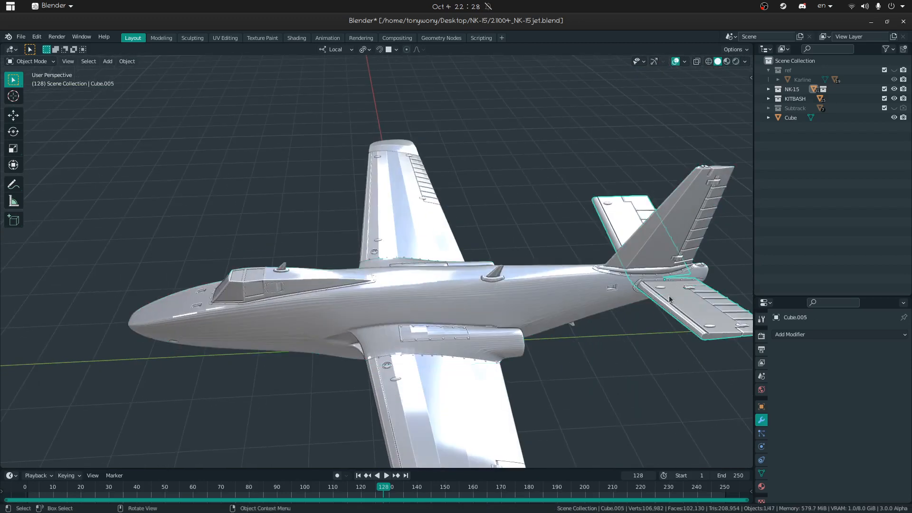
pyautogui.click(638, 393)
pyautogui.moveTo(639, 392); pyautogui.dragTo(565, 316, button='middle')
# Step: Add a Catmull-Clark Subdivision modifier at level 2 to the separated wing shell
pyautogui.hotkey('shift', '`')
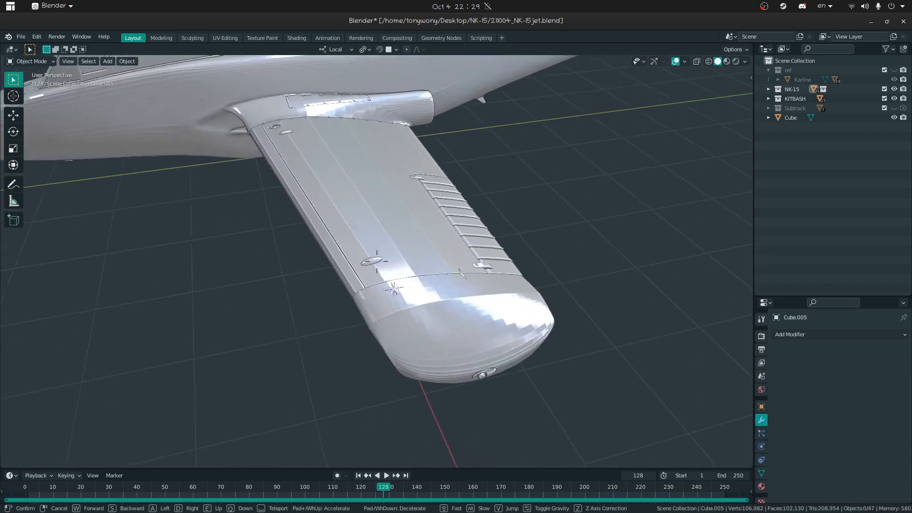
pyautogui.click(361, 220)
pyautogui.click(361, 221)
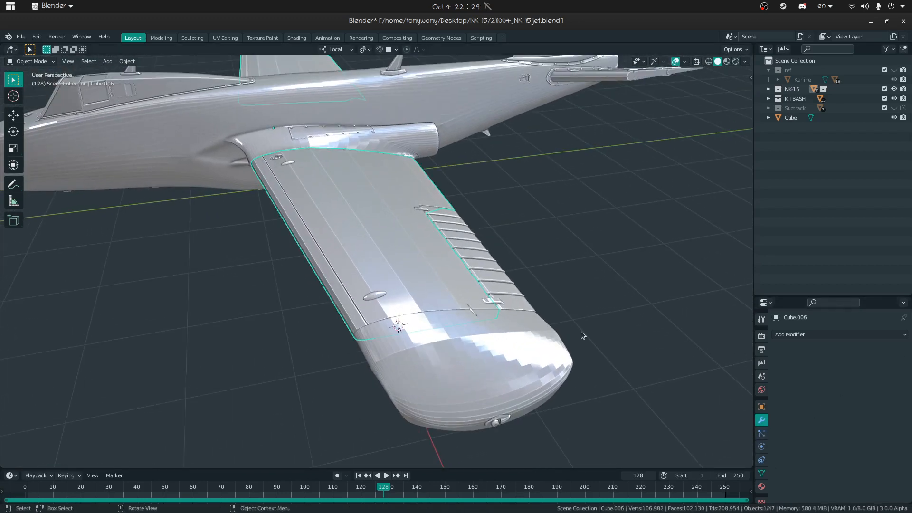
pyautogui.hotkey('ctrl', '2')
pyautogui.moveTo(386, 279); pyautogui.dragTo(367, 269, button='middle')
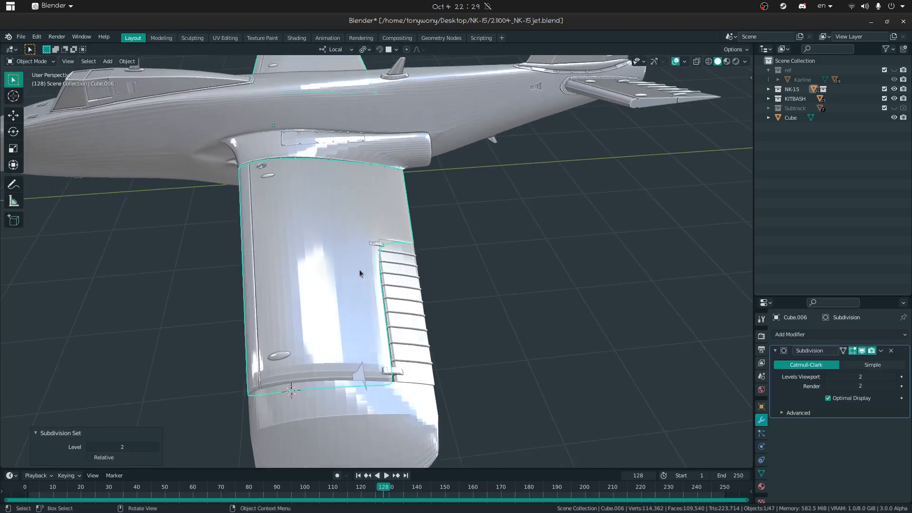
# Step: Isolate the wing shell in Edit Mode and turn off its Subdivision modifier's edit-mode display
pyautogui.hotkey('shift', 'h')
pyautogui.press('Tab')
pyautogui.moveTo(303, 313); pyautogui.dragTo(524, 328, button='middle')
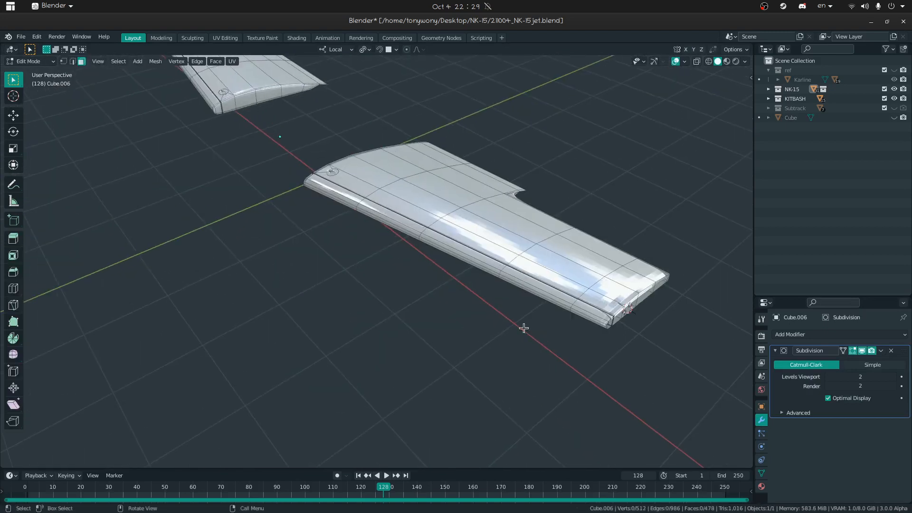
pyautogui.keyDown('shift'); pyautogui.moveTo(567, 296); pyautogui.dragTo(379, 260, button='middle'); pyautogui.keyUp('shift')
pyautogui.scroll(4, 379, 259)
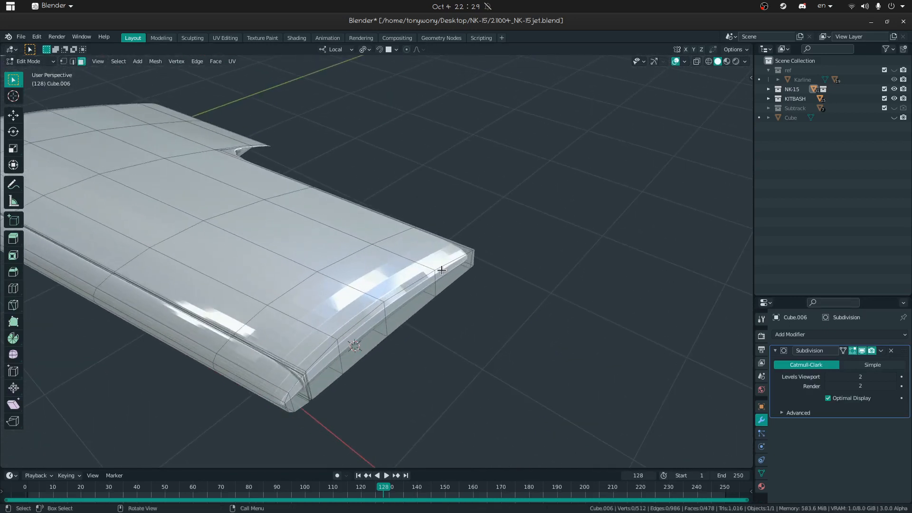
pyautogui.moveTo(431, 264); pyautogui.dragTo(377, 261, button='middle')
pyautogui.moveTo(419, 228); pyautogui.dragTo(424, 159, button='middle')
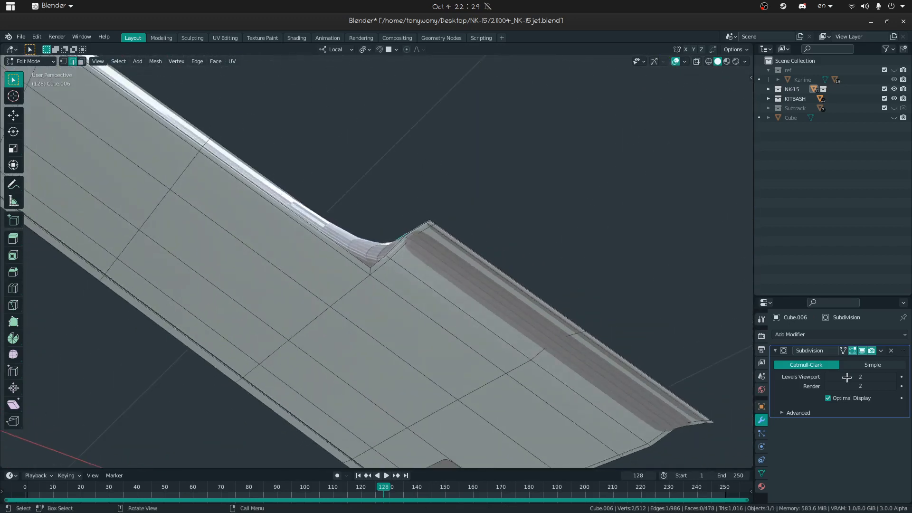
pyautogui.click(853, 351)
pyautogui.moveTo(446, 205); pyautogui.dragTo(413, 295, button='middle')
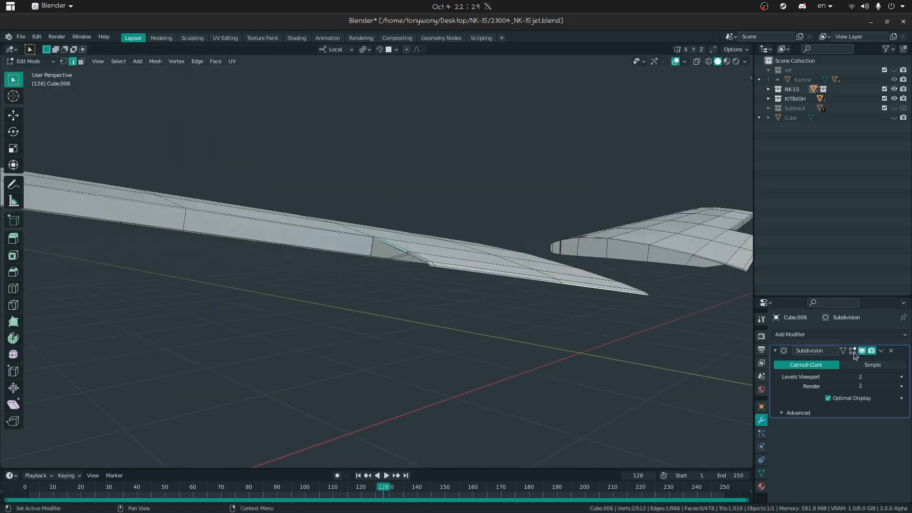
pyautogui.moveTo(499, 315); pyautogui.dragTo(534, 380, button='middle')
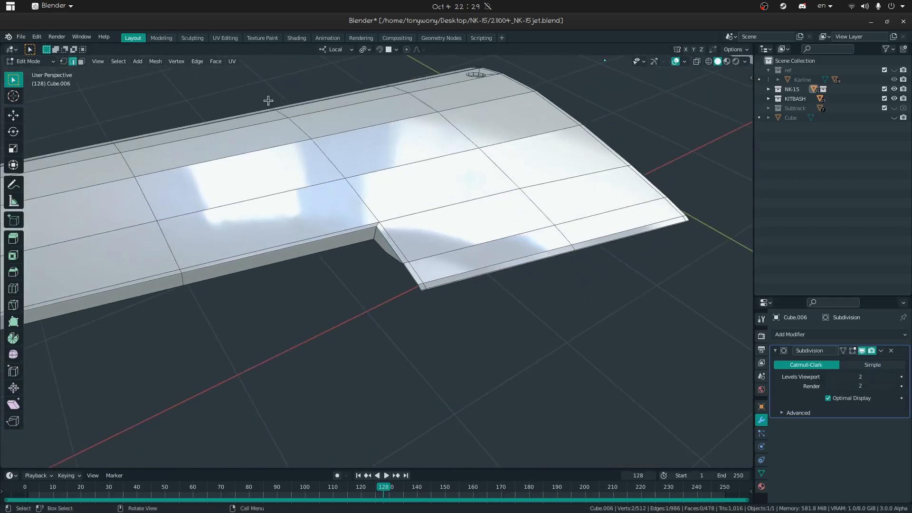
pyautogui.press('a')
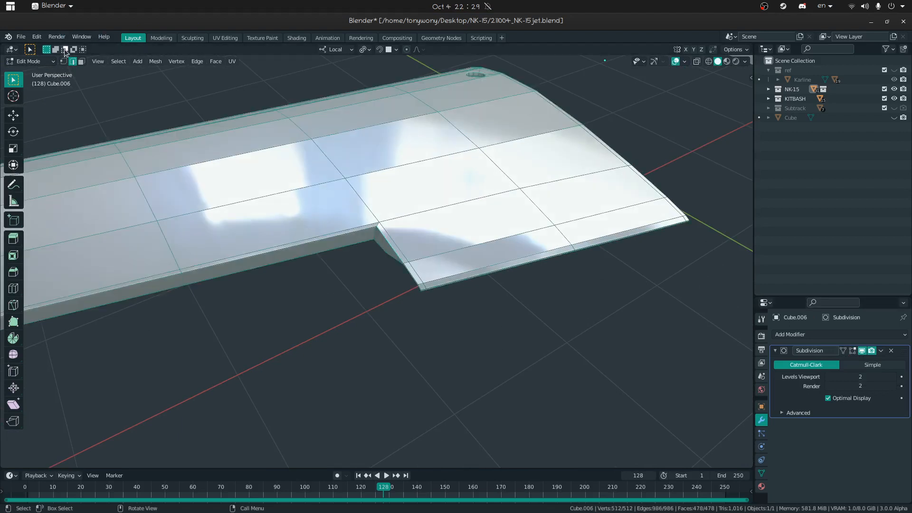
pyautogui.click(116, 61)
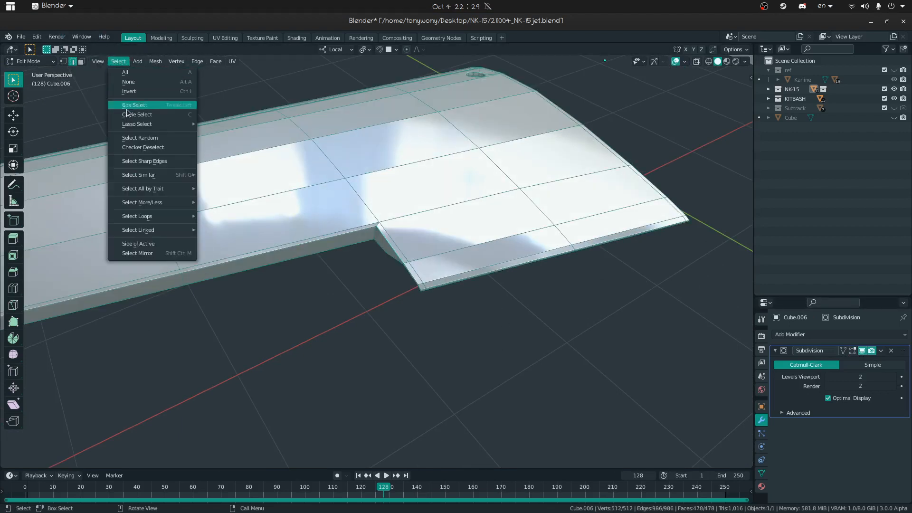
pyautogui.click(160, 162)
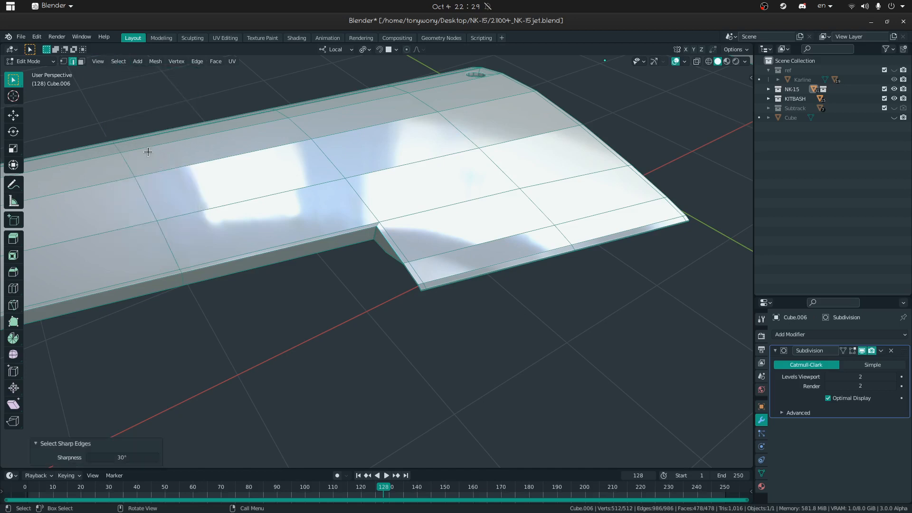
pyautogui.hotkey('alt', 'a')
# Step: Select the wing shell's sharp edges at 30° sharpness and set their edge crease to 1.000
pyautogui.click(117, 61)
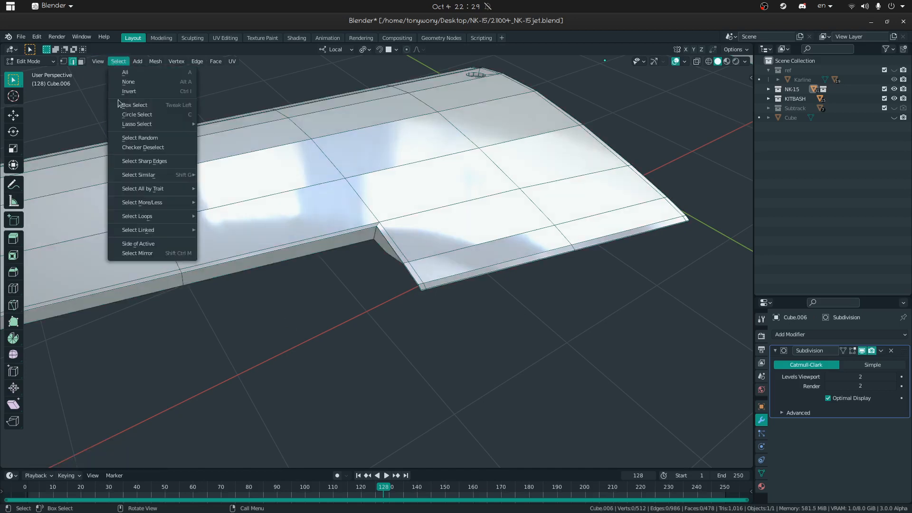
pyautogui.click(156, 161)
pyautogui.moveTo(214, 253); pyautogui.dragTo(266, 232, button='middle')
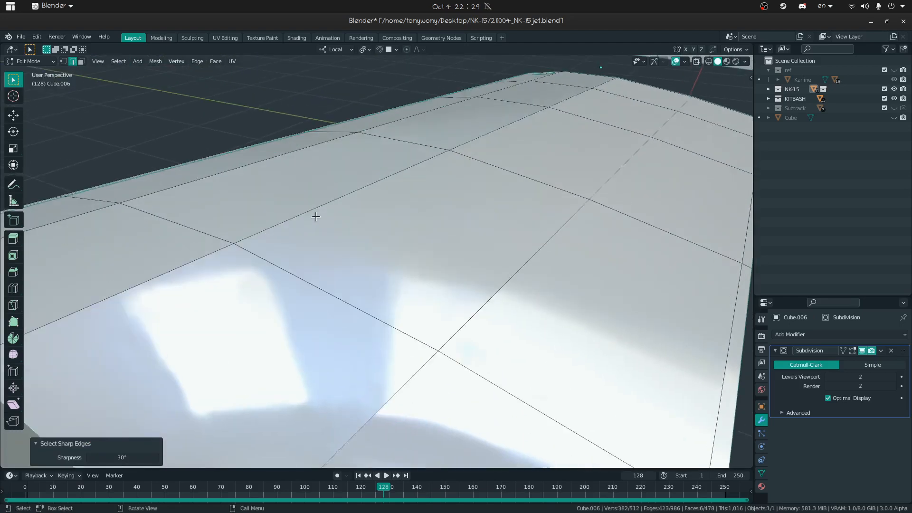
pyautogui.keyDown('shift'); pyautogui.moveTo(316, 217); pyautogui.dragTo(379, 260, button='middle'); pyautogui.keyUp('shift')
pyautogui.scroll(-5, 379, 261)
pyautogui.moveTo(379, 292); pyautogui.dragTo(378, 268, button='middle')
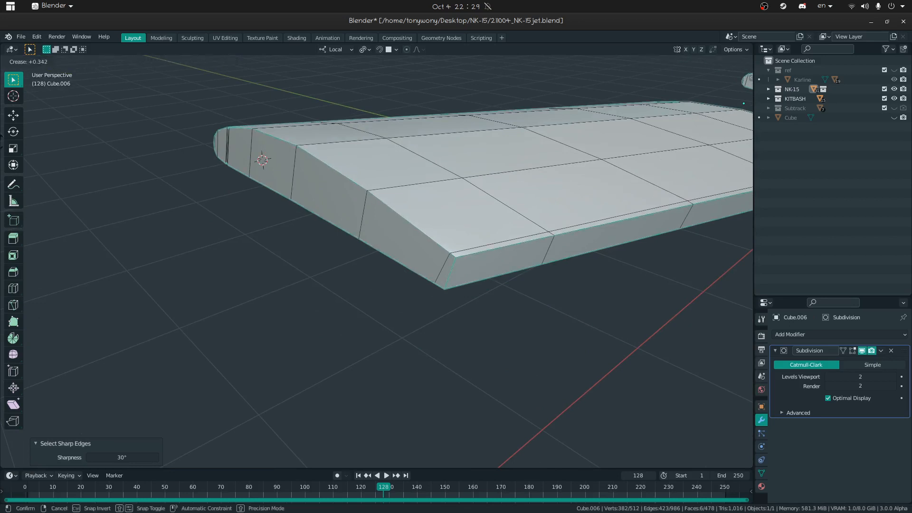
pyautogui.scroll(-6, 310, 244)
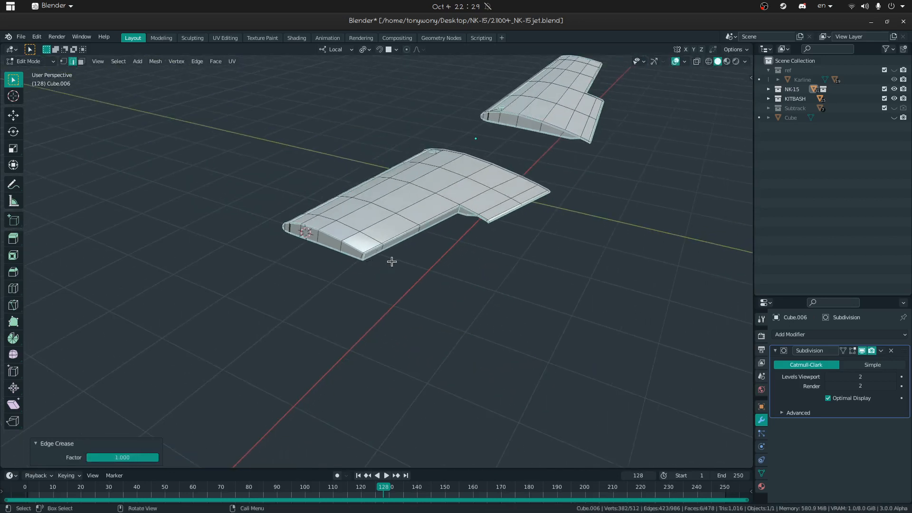
# Step: Crease the short edge on the wing's upper side at the inner corner of the trailing-edge cutout
pyautogui.press('Tab')
pyautogui.moveTo(366, 242); pyautogui.dragTo(363, 273, button='middle')
pyautogui.scroll(6, 362, 275)
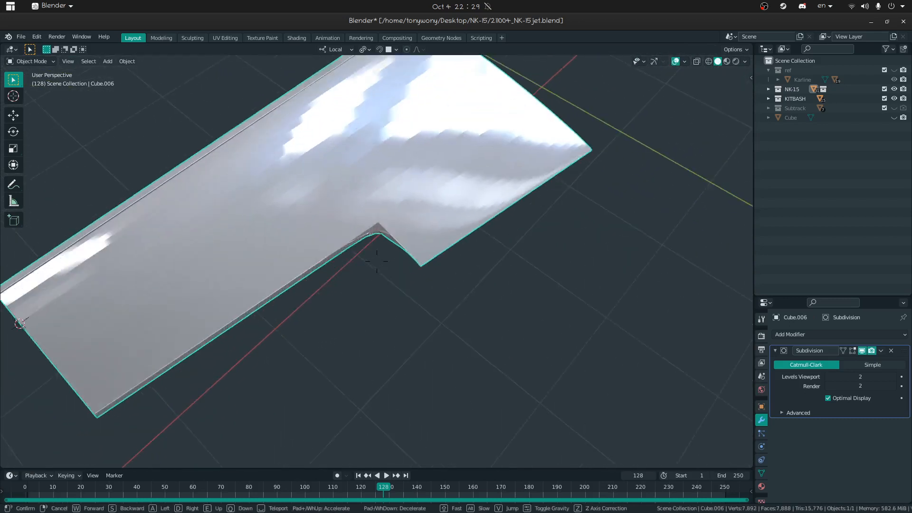
pyautogui.hotkey('ctrl', 'Tab')
pyautogui.scroll(-6, 399, 269)
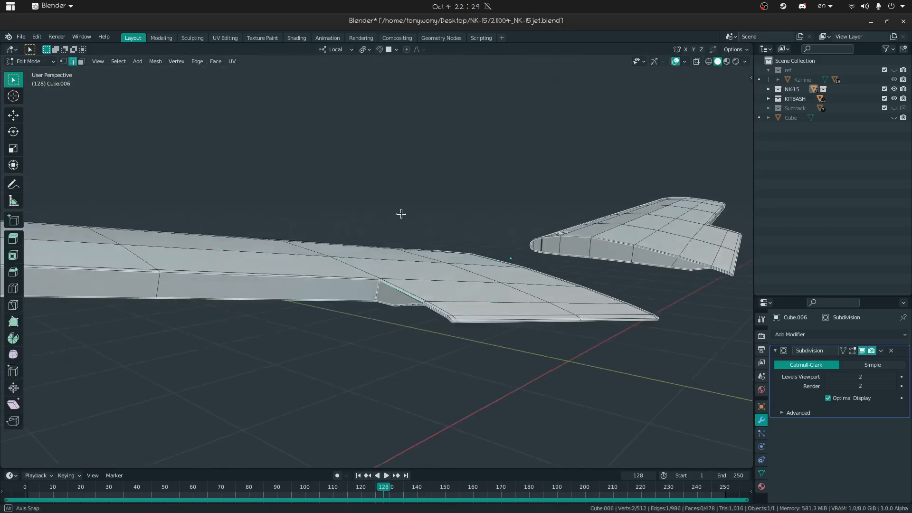
pyautogui.scroll(6, 386, 265)
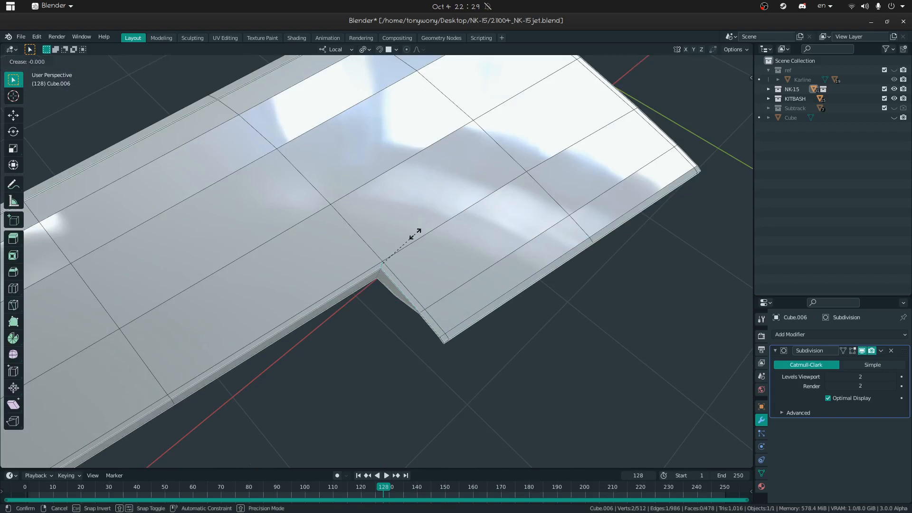
pyautogui.click(450, 134)
# Step: Set the edge crease to 1.000 on the short underside edge at the cutout's inner corner
pyautogui.press('Tab')
pyautogui.hotkey('shift', '`')
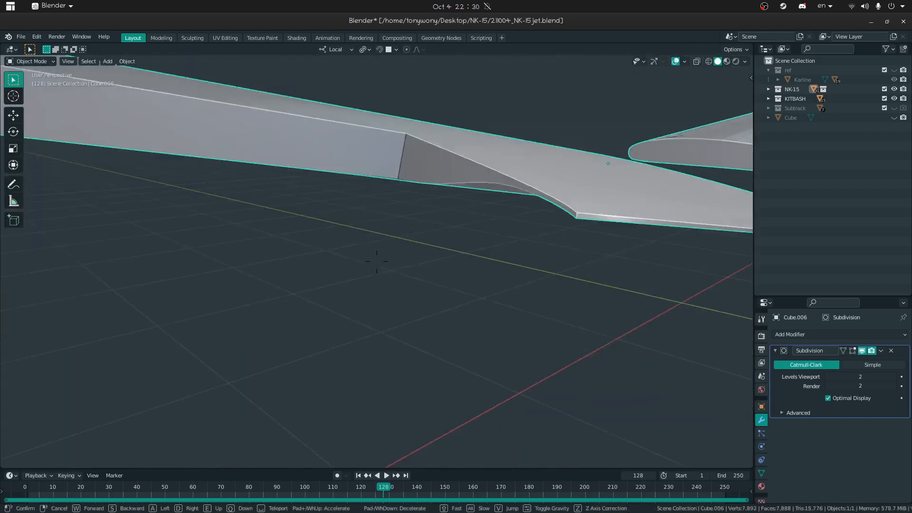
pyautogui.click(366, 326)
pyautogui.press('Tab')
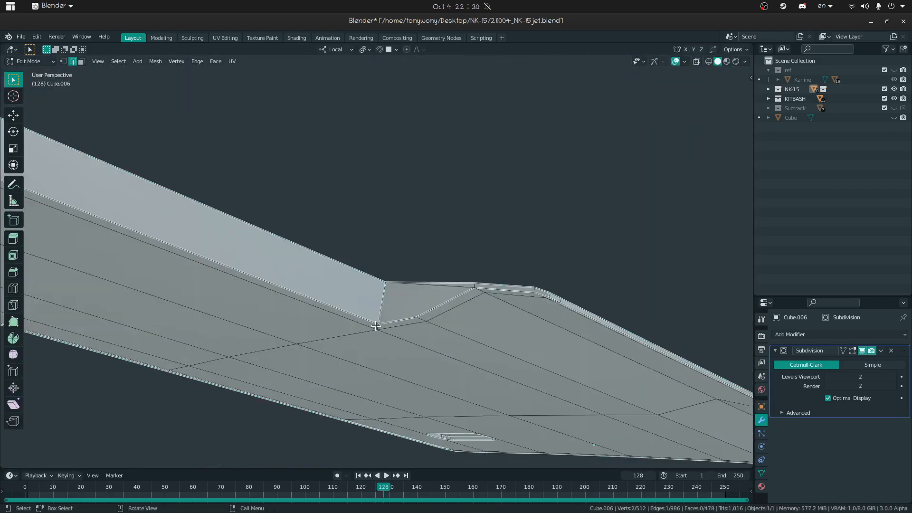
pyautogui.moveTo(442, 302); pyautogui.dragTo(443, 287, button='middle')
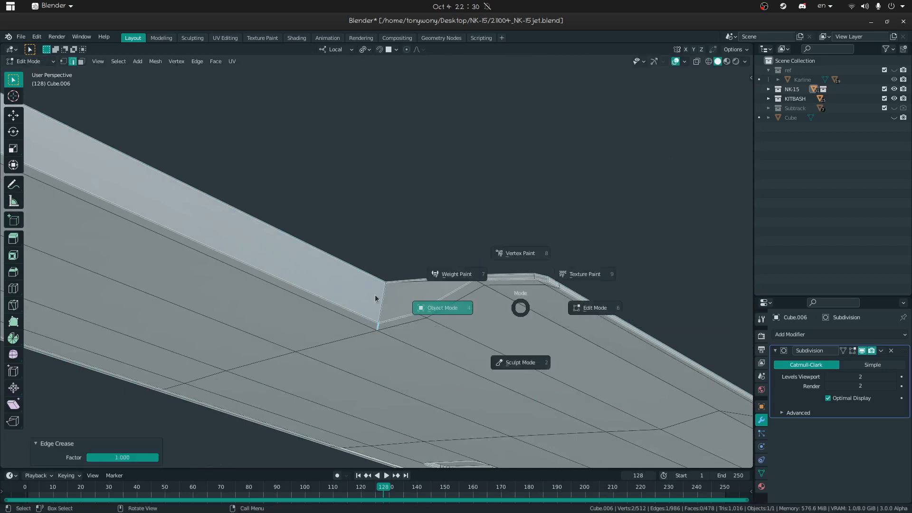
pyautogui.hotkey('shift', '`')
pyautogui.press('s')
pyautogui.click(377, 261)
pyautogui.moveTo(368, 192); pyautogui.dragTo(392, 292, button='middle')
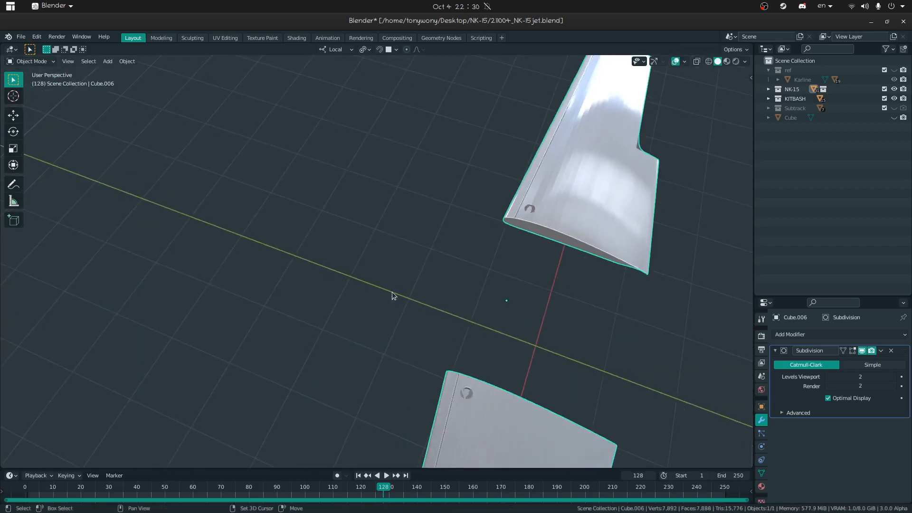
# Step: Examine the edges around the circular recess near the wing root, comparing the mesh with its subdivided result
pyautogui.hotkey('shift', '`')
pyautogui.press('w')
pyautogui.click(377, 260)
pyautogui.press('Tab')
pyautogui.click(519, 239)
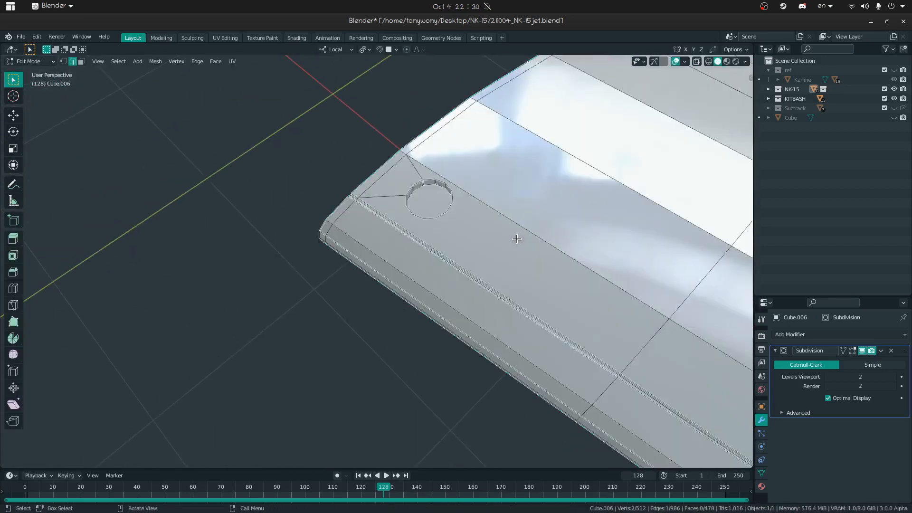
pyautogui.hotkey('shift', '`')
pyautogui.press('w')
pyautogui.moveTo(374, 239); pyautogui.dragTo(409, 293, button='middle')
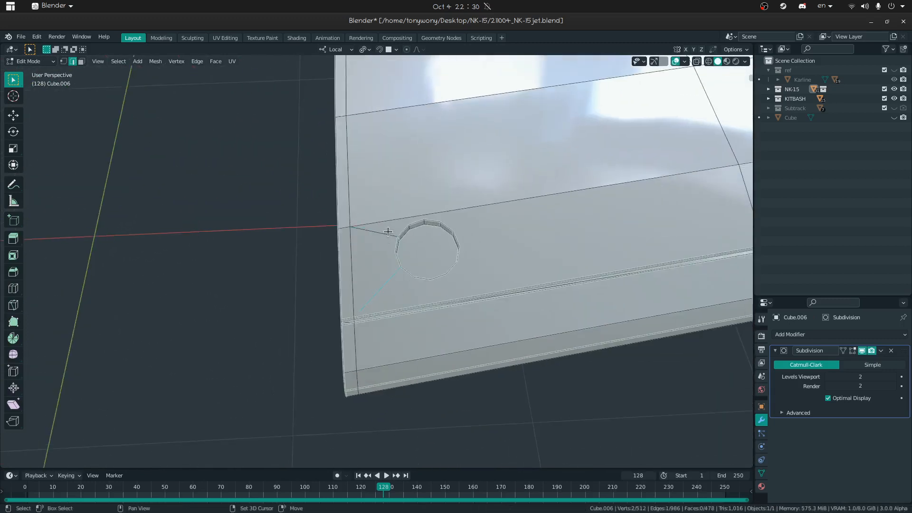
pyautogui.press('Tab')
pyautogui.click(249, 253)
pyautogui.press('Tab')
# Step: Try to triangulate the large face surrounding the circular recess near the wing root
pyautogui.click(499, 231)
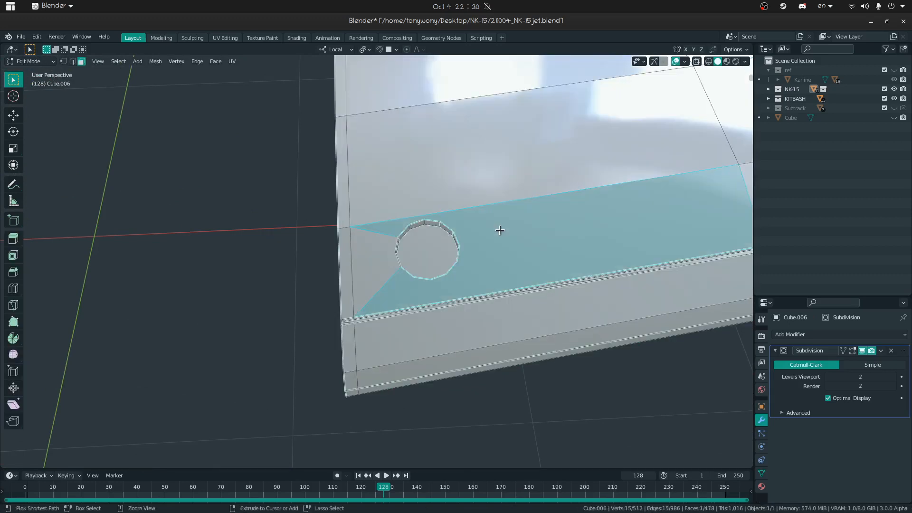
pyautogui.hotkey('ctrl', 't')
pyautogui.press('Tab')
pyautogui.click(316, 230)
pyautogui.hotkey('shift', '`')
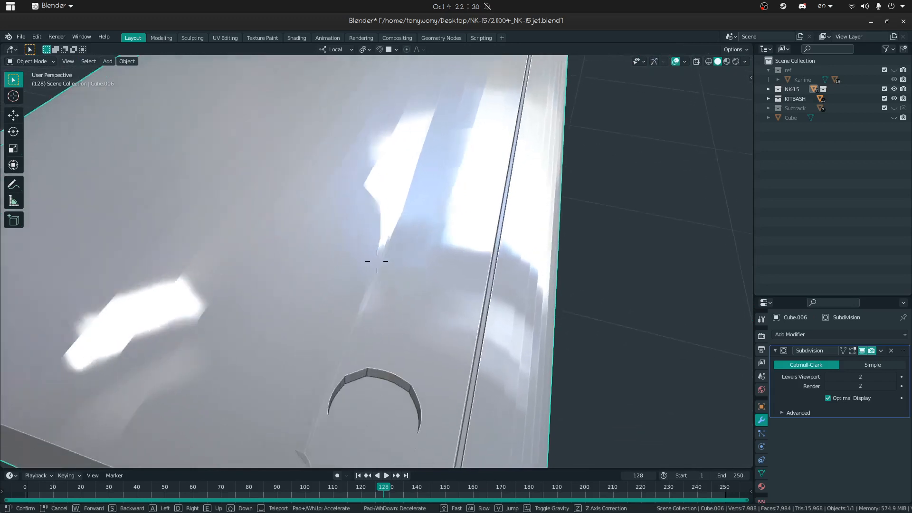
pyautogui.click(286, 283)
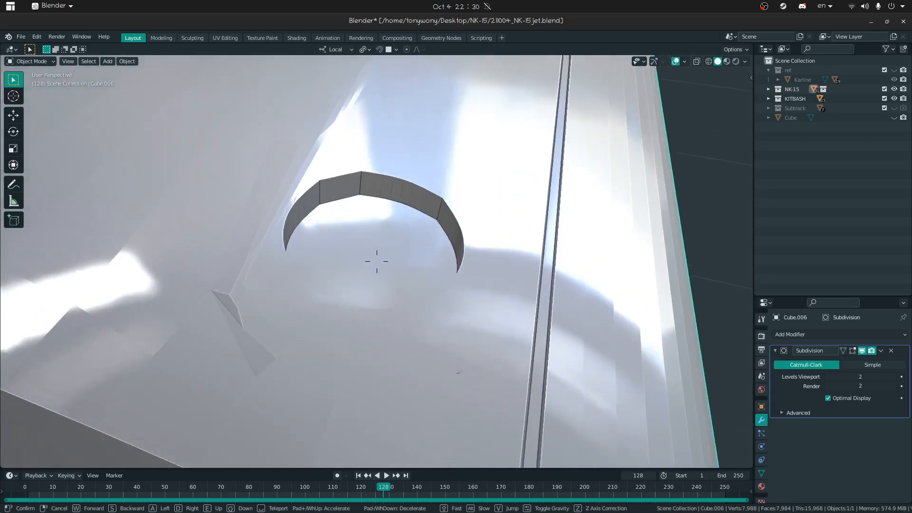
pyautogui.press('Tab')
pyautogui.hotkey('alt', 'a')
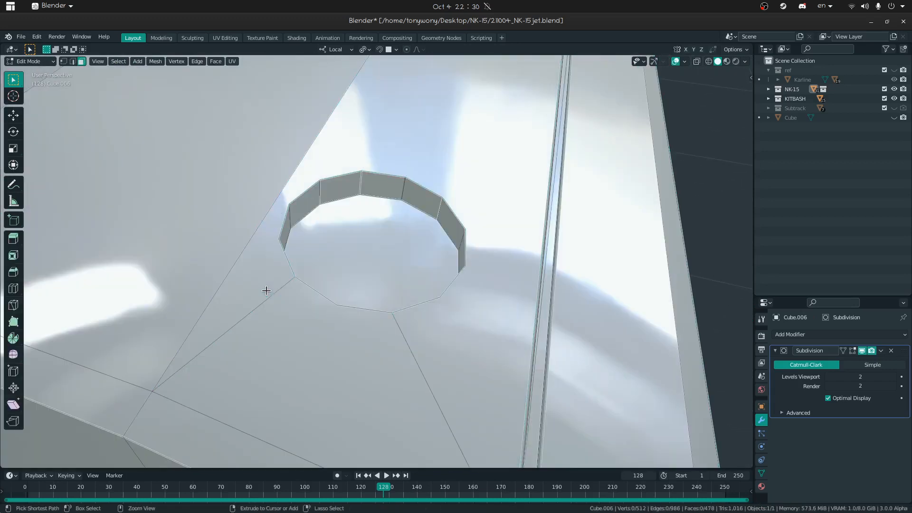
# Step: Examine the faces around the circular recess and the rounded slot on the wing's underside
pyautogui.click(325, 345)
pyautogui.hotkey('shift', '`')
pyautogui.press('s')
pyautogui.click(426, 141)
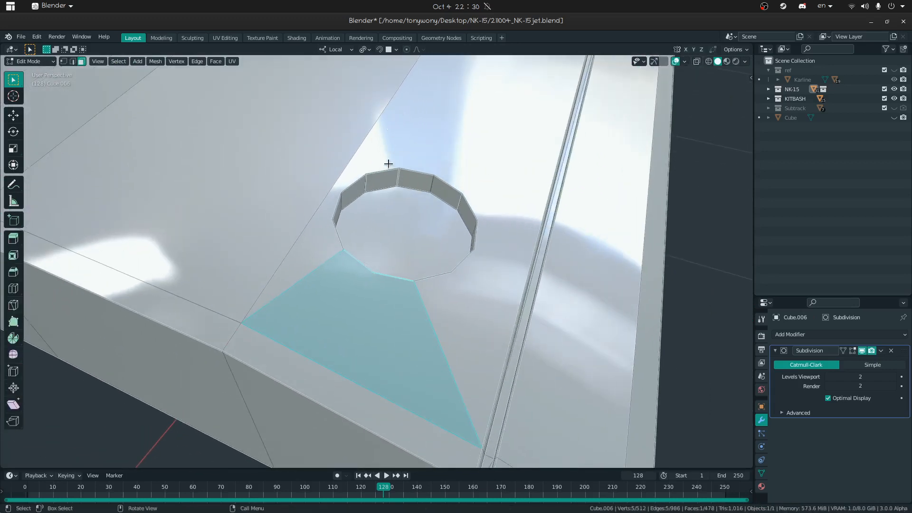
pyautogui.click(388, 148)
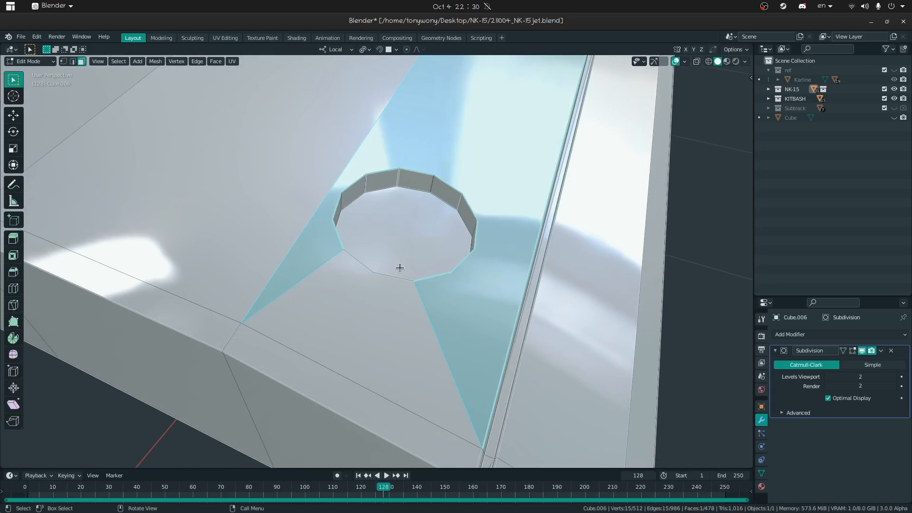
pyautogui.hotkey('shift', '`')
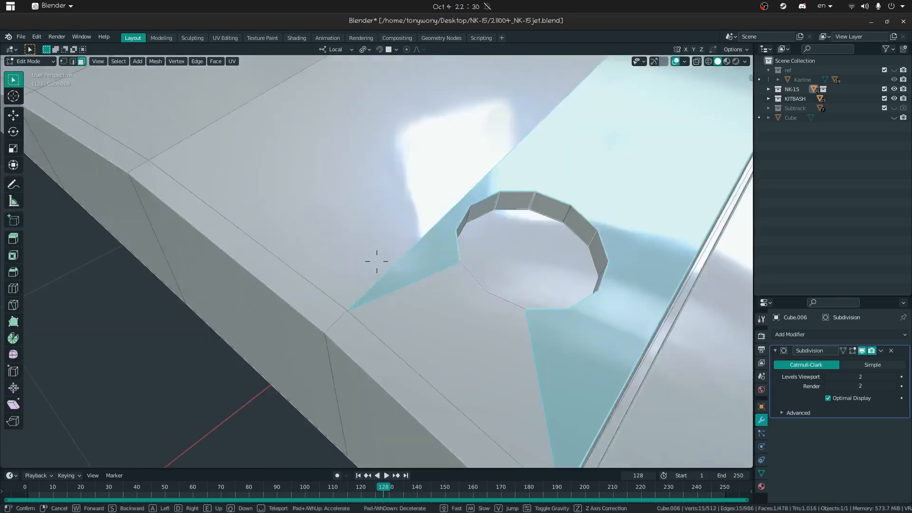
pyautogui.press('s')
pyautogui.press('q')
pyautogui.press('w')
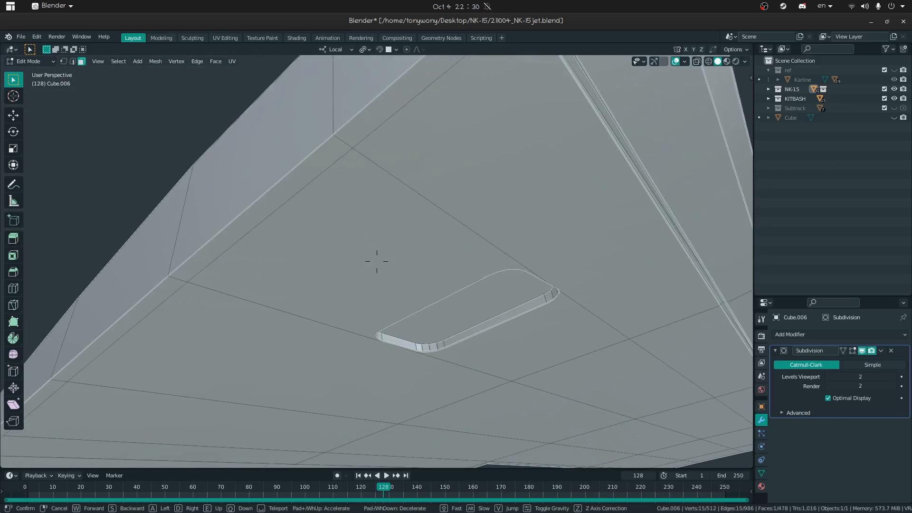
pyautogui.press('e')
pyautogui.click(397, 434)
pyautogui.click(411, 423)
pyautogui.hotkey('shift', '`')
pyautogui.click(377, 265)
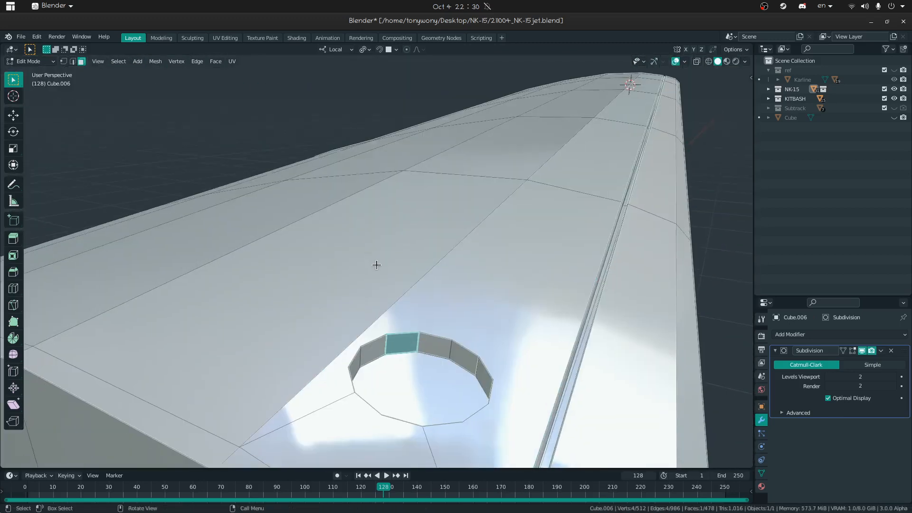
# Step: Remove the circular recess from the wing shell by deleting its rim edge loop, a leftover vertex and its floor face
pyautogui.press('2')
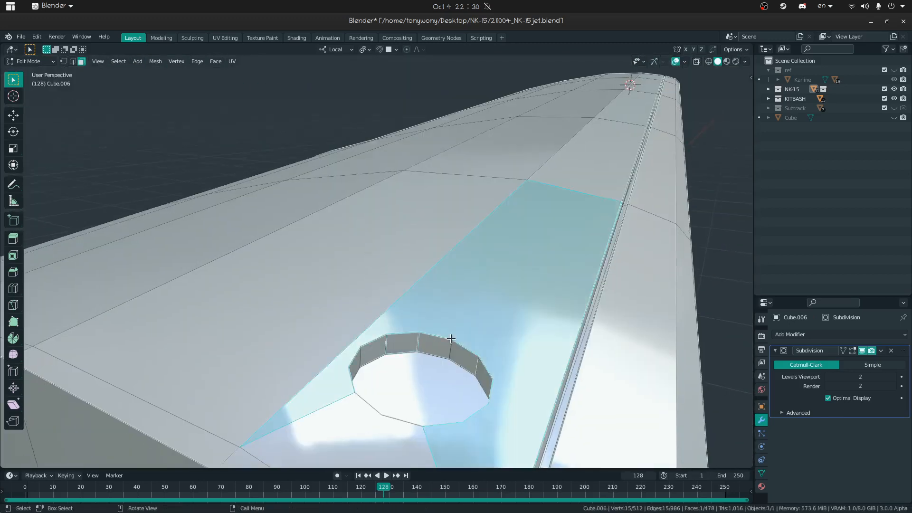
pyautogui.keyDown('alt'); pyautogui.click(434, 336); pyautogui.keyUp('alt')
pyautogui.press('x')
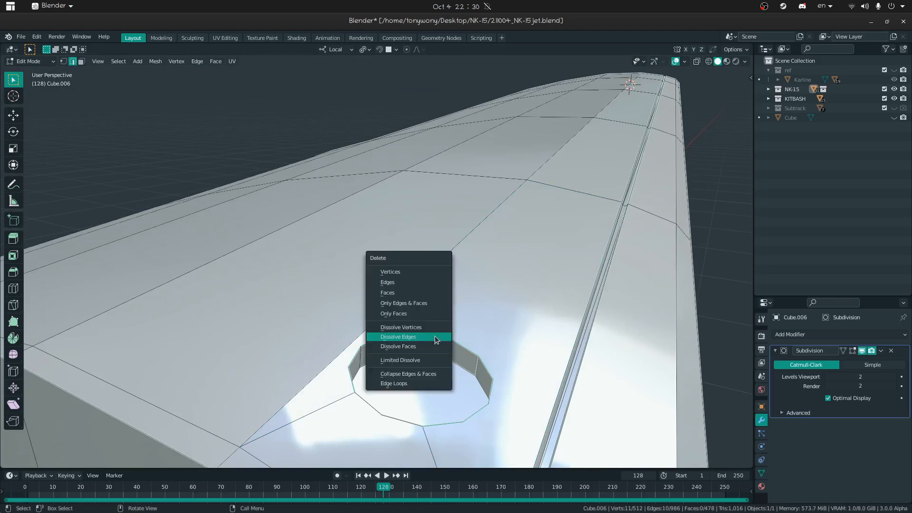
pyautogui.click(388, 282)
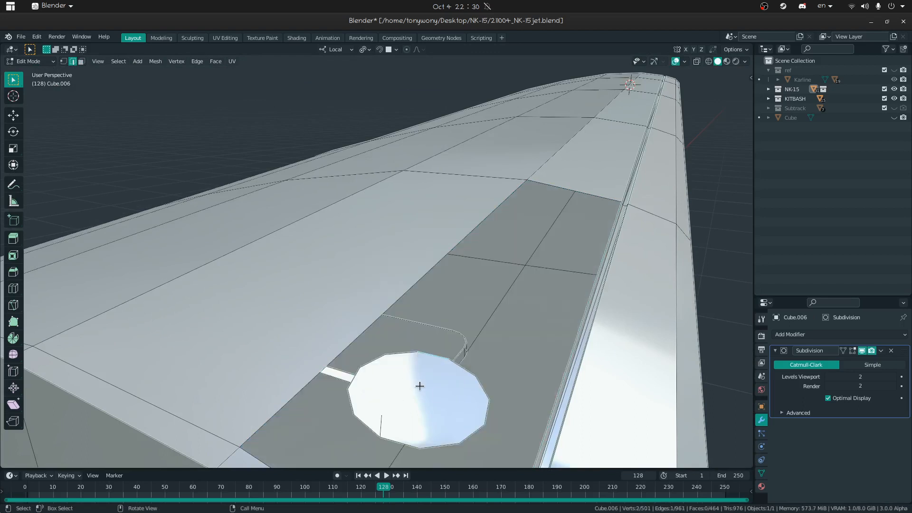
pyautogui.press('x')
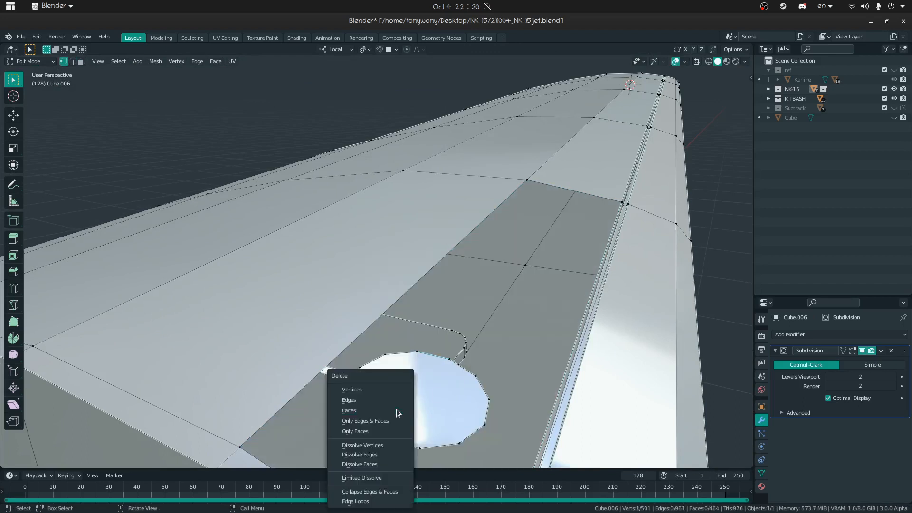
pyautogui.click(395, 386)
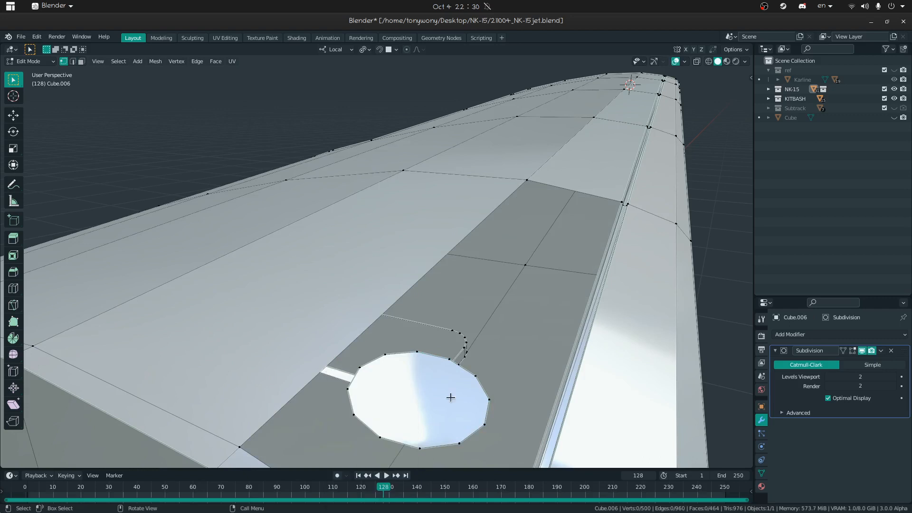
pyautogui.click(389, 411)
pyautogui.press('x')
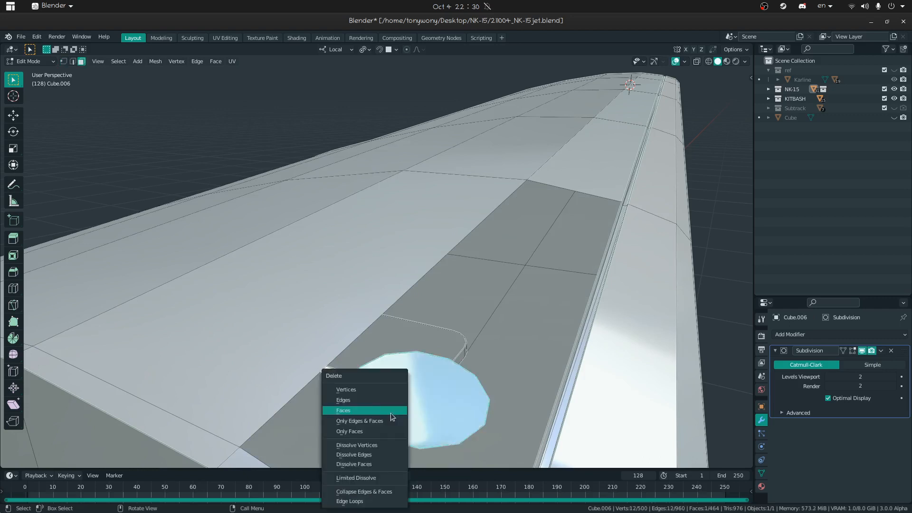
pyautogui.click(369, 387)
# Step: Fill the opening in the wing's upper surface with a new face where the circular recess was
pyautogui.press('Tab')
pyautogui.hotkey('shift', '`')
pyautogui.press('s')
pyautogui.click(377, 261)
pyautogui.press('Tab')
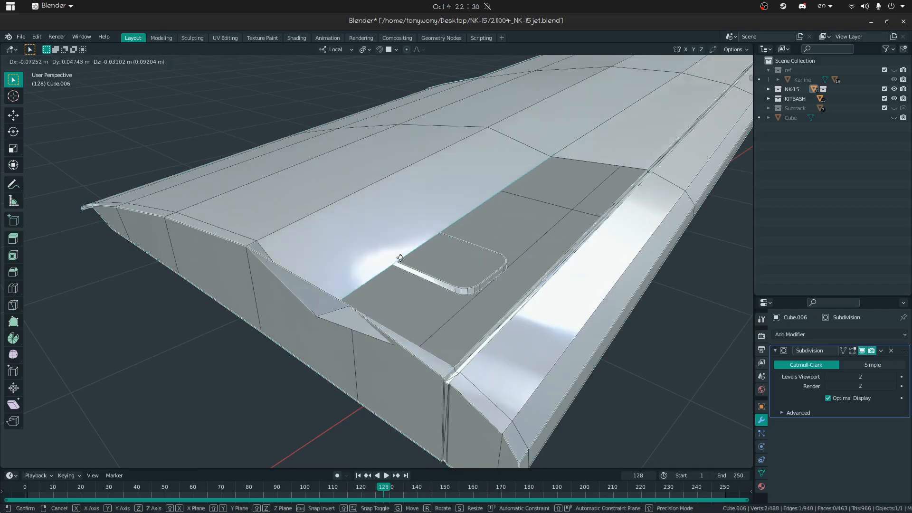
pyautogui.press('f')
# Step: Select the linked geometry of the opposite wing and delete it
pyautogui.hotkey('shift', '`')
pyautogui.press('s')
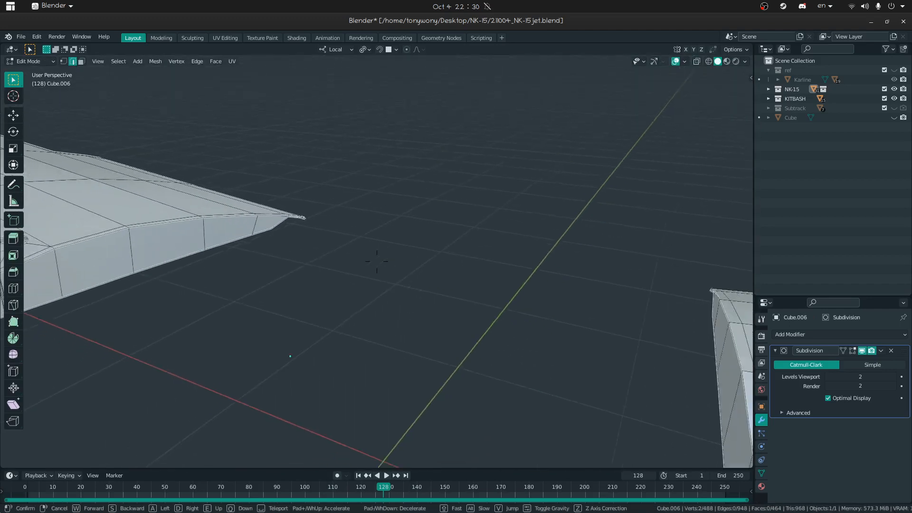
pyautogui.click(377, 261)
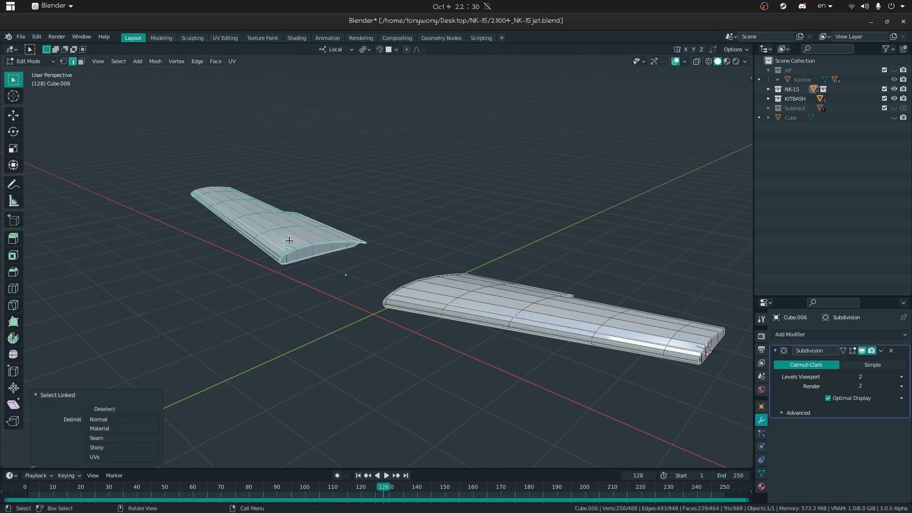
pyautogui.click(836, 280)
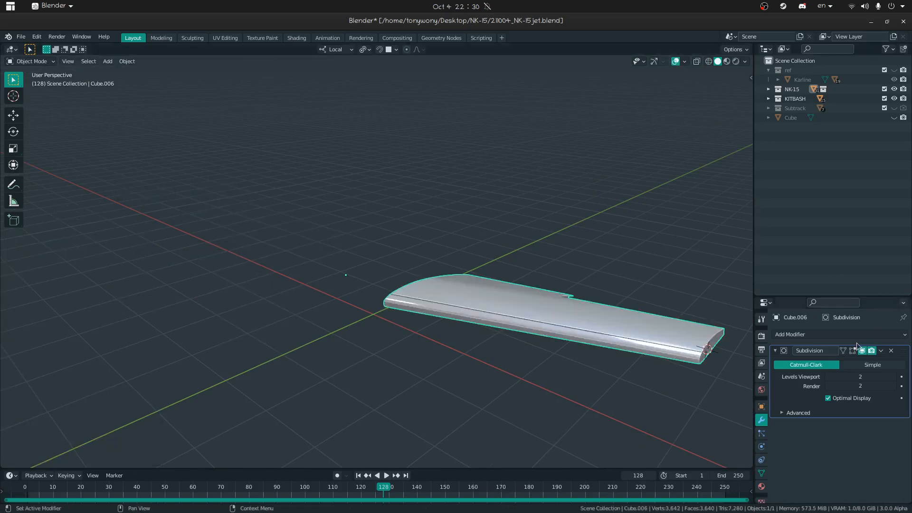
# Step: Add a Mirror modifier across the X axis to the remaining wing and leave the isolated view
pyautogui.click(853, 336)
pyautogui.click(714, 219)
pyautogui.scroll(2, 577, 318)
pyautogui.hotkey('shift', '`')
pyautogui.press('w')
pyautogui.press('Escape')
pyautogui.moveTo(376, 261); pyautogui.dragTo(323, 265, button='middle')
pyautogui.press('KP_Divide')
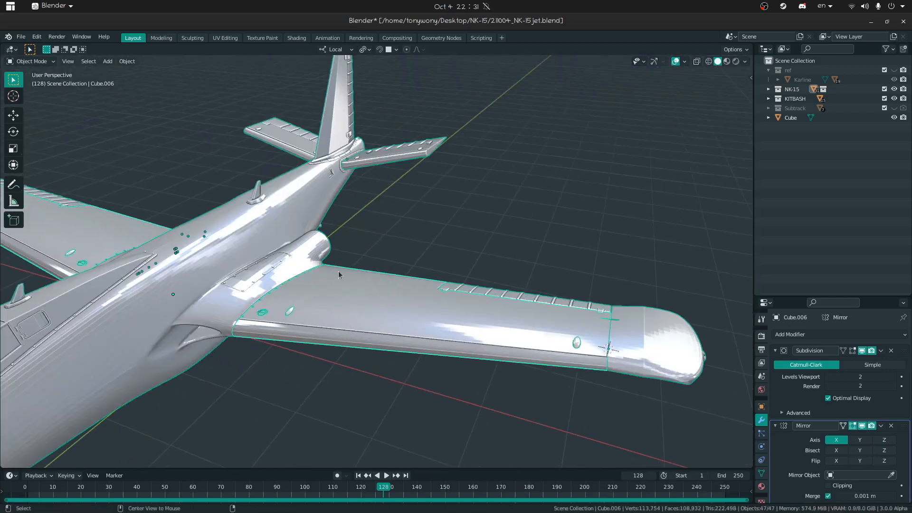
# Step: Examine the mirrored wings, tail surfaces and fuselage of the whole jet
pyautogui.moveTo(396, 255)
pyautogui.mouseDown(button='middle')
pyautogui.moveTo(323, 254)
pyautogui.moveTo(394, 244)
pyautogui.mouseUp(button='middle')
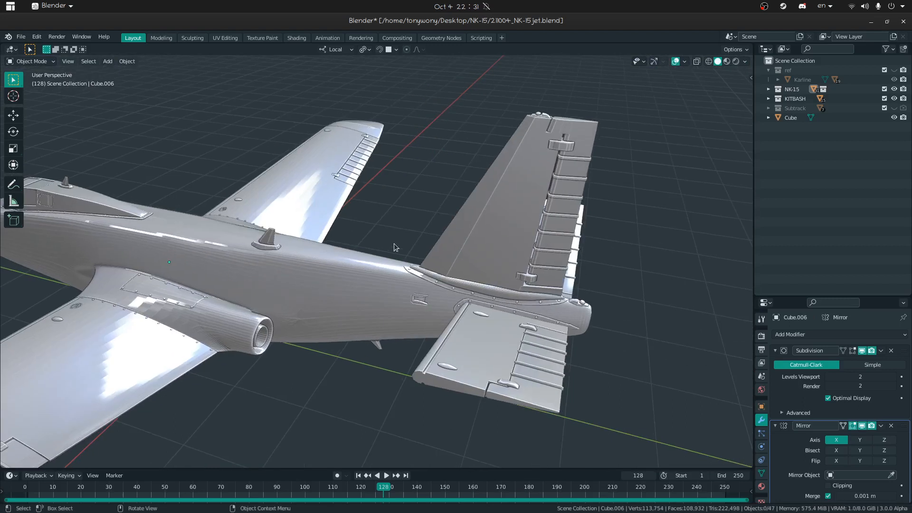
pyautogui.click(473, 353)
pyautogui.rightClick(471, 352)
pyautogui.press('Escape')
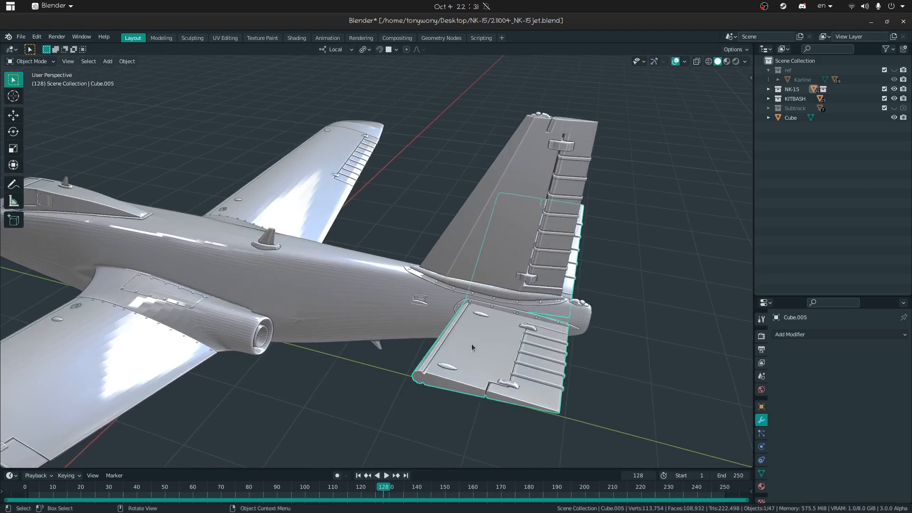
pyautogui.moveTo(471, 343); pyautogui.dragTo(472, 380, button='middle')
pyautogui.click(359, 382)
pyautogui.moveTo(359, 382); pyautogui.dragTo(520, 297, button='middle')
pyautogui.hotkey('shift', '`')
pyautogui.press('s')
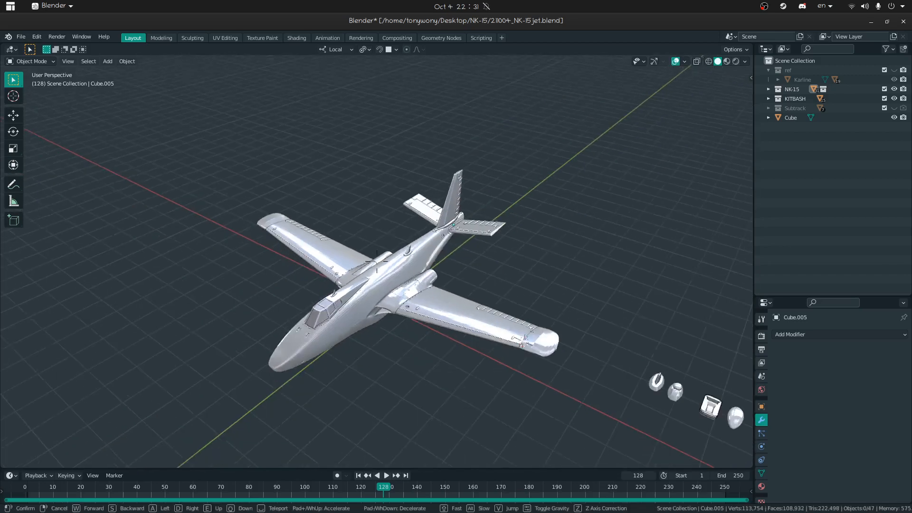
pyautogui.press('w')
pyautogui.press('s')
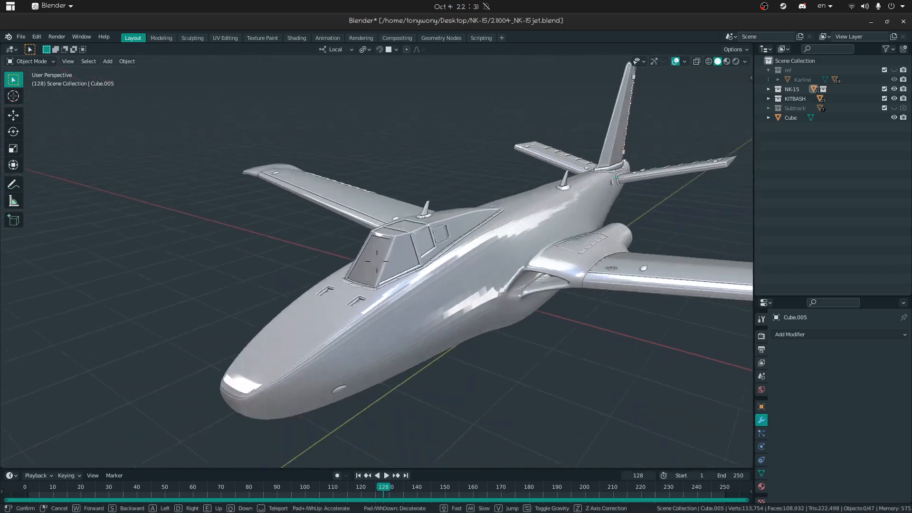
pyautogui.click(344, 287)
pyautogui.click(343, 286)
pyautogui.moveTo(343, 286); pyautogui.dragTo(294, 215, button='middle')
# Step: Examine the jet's nose, engine nozzle and rear fuselage from the front, underside and back
pyautogui.click(346, 290)
pyautogui.hotkey('shift', '`')
pyautogui.press('w')
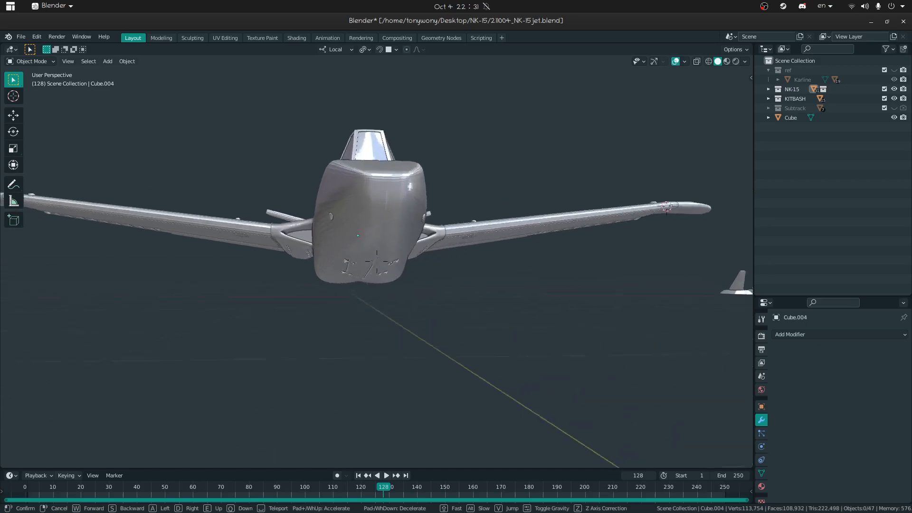
pyautogui.press('s')
pyautogui.click(471, 216)
pyautogui.moveTo(471, 215); pyautogui.dragTo(353, 263, button='middle')
pyautogui.scroll(6, 353, 263)
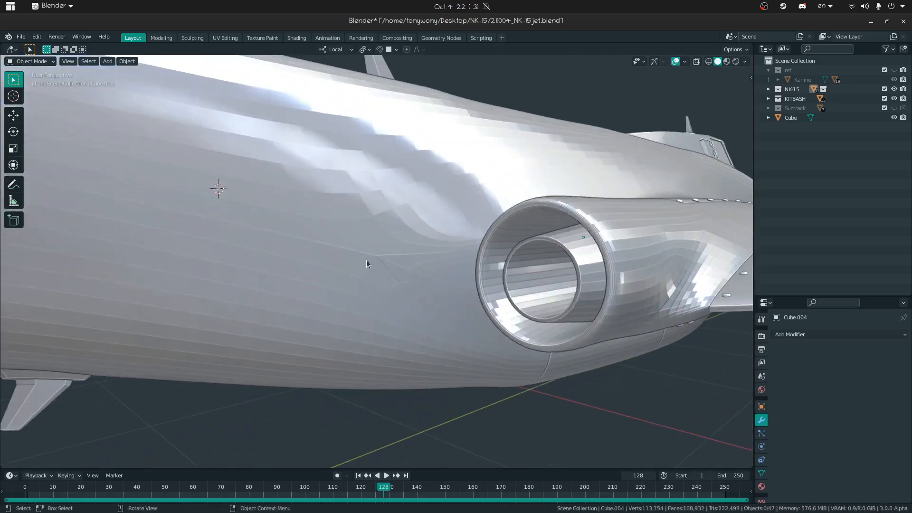
pyautogui.press('Tab')
pyautogui.moveTo(381, 259); pyautogui.dragTo(404, 259, button='middle')
pyautogui.hotkey('ctrl', 'Tab')
pyautogui.hotkey('shift', '`')
pyautogui.press('s')
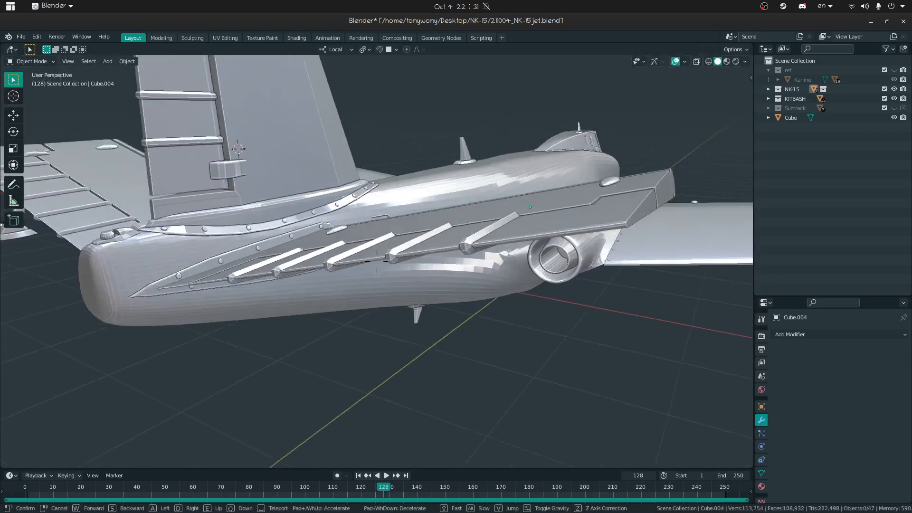
pyautogui.press('a')
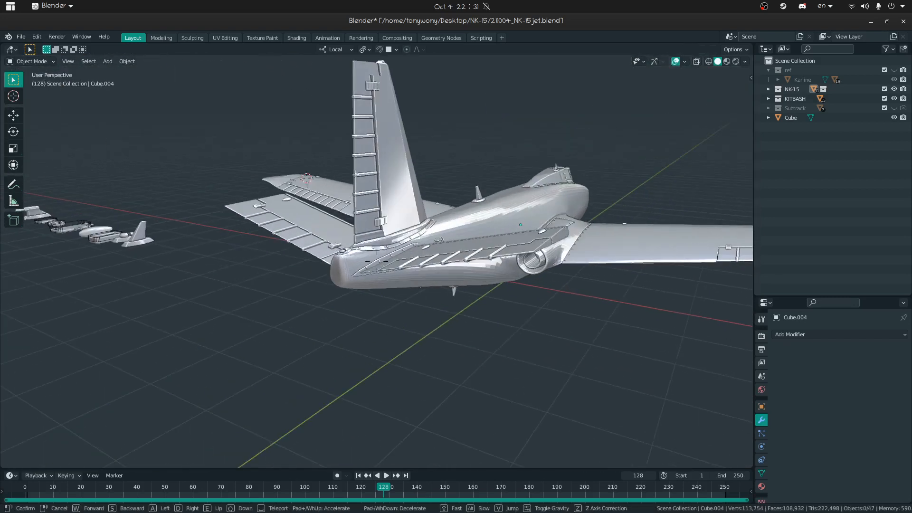
pyautogui.click(377, 261)
# Step: Apply the wing shell's Subdivision and Mirror modifiers
pyautogui.moveTo(468, 240); pyautogui.dragTo(523, 259, button='middle')
pyautogui.moveTo(357, 241); pyautogui.dragTo(488, 262, button='middle')
pyautogui.press('g')
pyautogui.rightClick(595, 339)
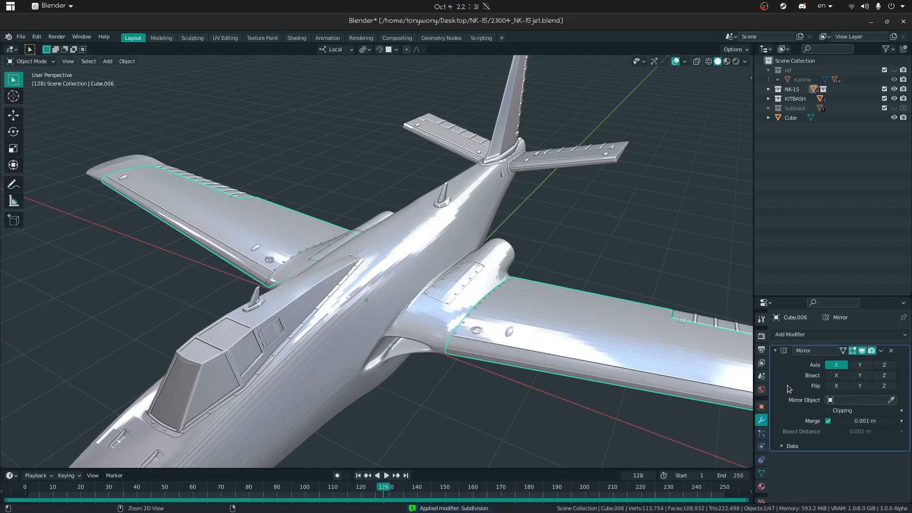
pyautogui.moveTo(477, 325); pyautogui.dragTo(504, 354, button='middle')
# Step: Select the whole linked round ring detail near one wing's root and raise it along local Z out of the wing skin
pyautogui.hotkey('shift', '`')
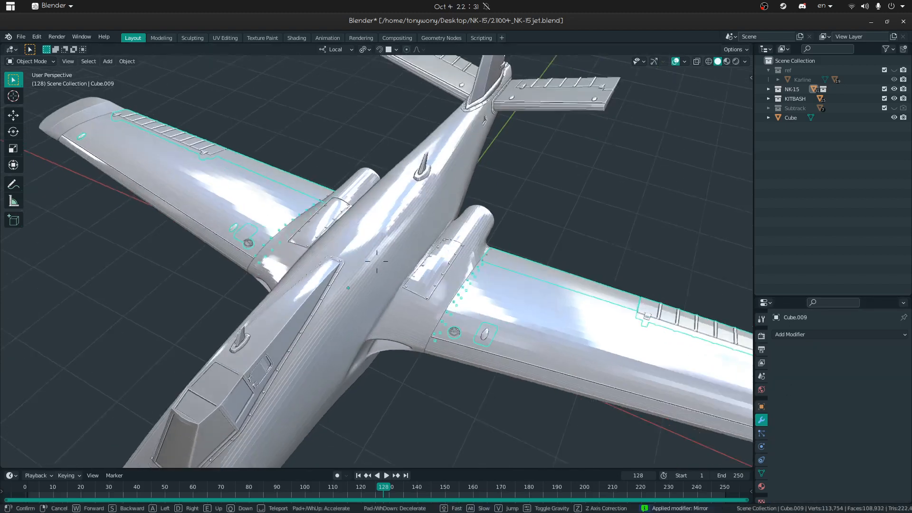
pyautogui.press('w')
pyautogui.click(377, 261)
pyautogui.moveTo(401, 228); pyautogui.dragTo(386, 203, button='middle')
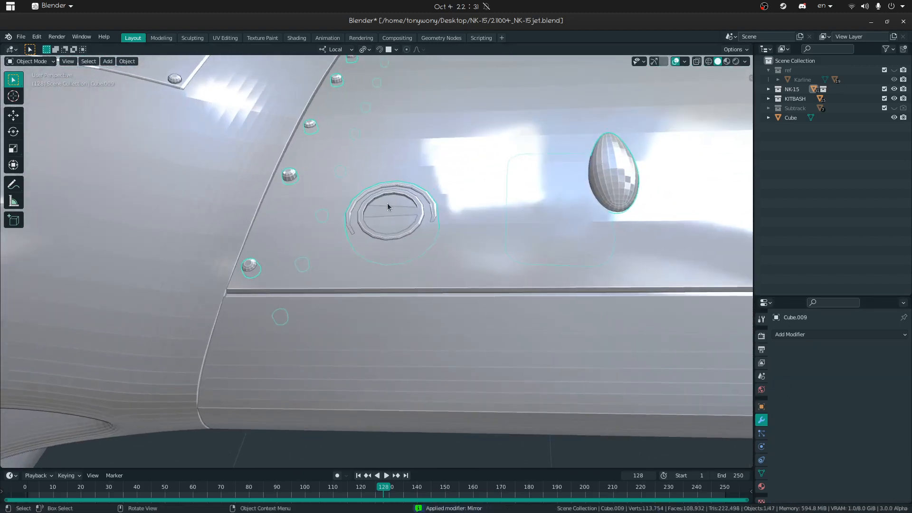
pyautogui.press('Tab')
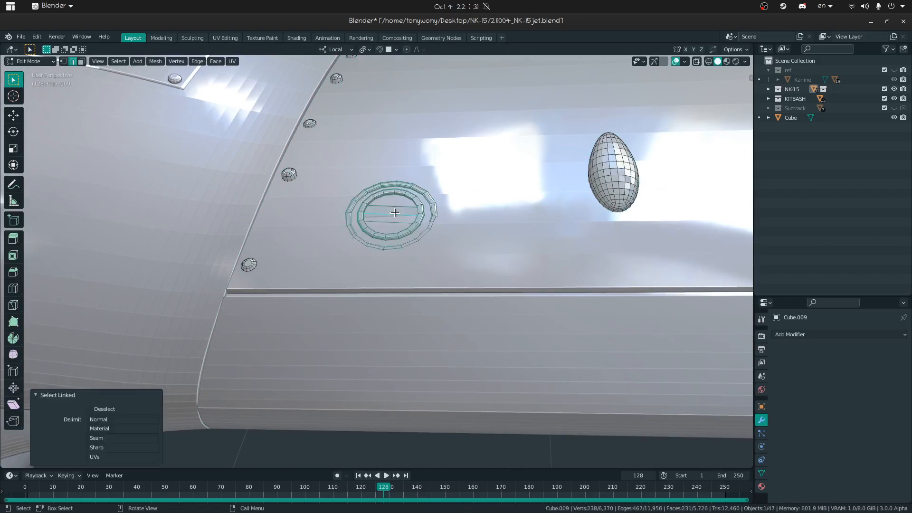
pyautogui.moveTo(395, 212); pyautogui.dragTo(388, 203, button='middle')
pyautogui.press('g')
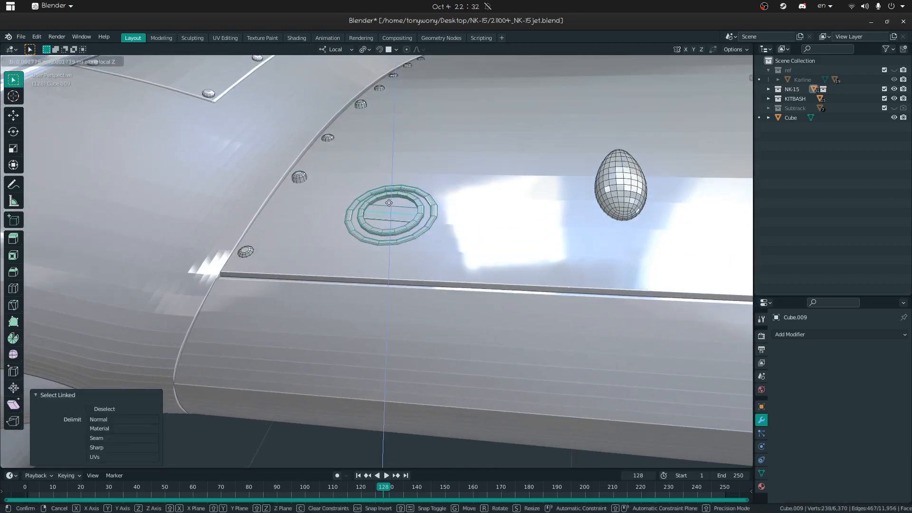
# Step: Raise the matching round ring detail on the opposite wing along local Z by about 0.0036 m
pyautogui.press('Tab')
pyautogui.hotkey('shift', '`')
pyautogui.press('s')
pyautogui.press('a')
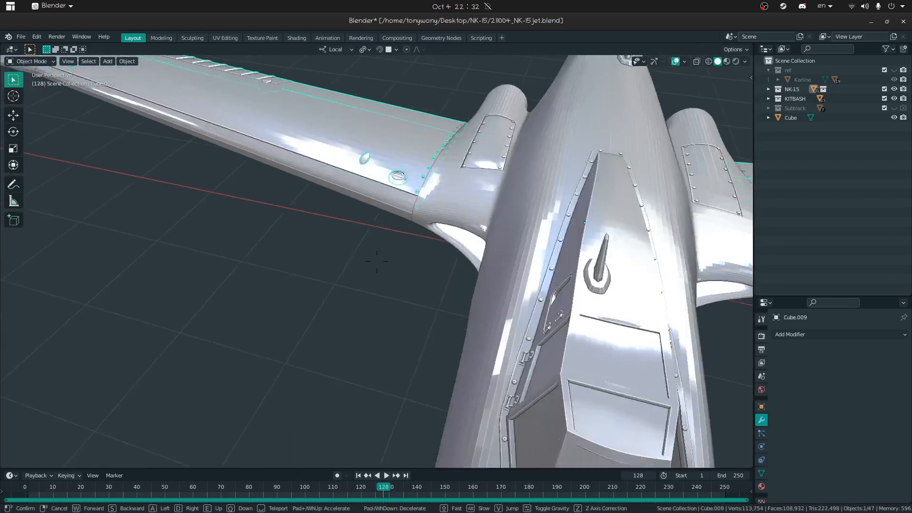
pyautogui.press('w')
pyautogui.click(377, 261)
pyautogui.press('Tab')
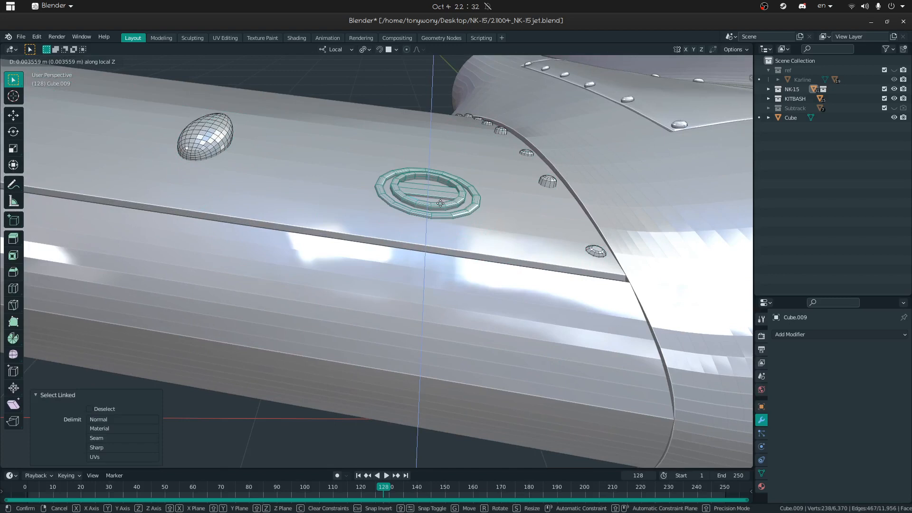
pyautogui.click(440, 204)
pyautogui.press('Tab')
# Step: Join the wing surface details object with the wing shell into a single object
pyautogui.hotkey('shift', '`')
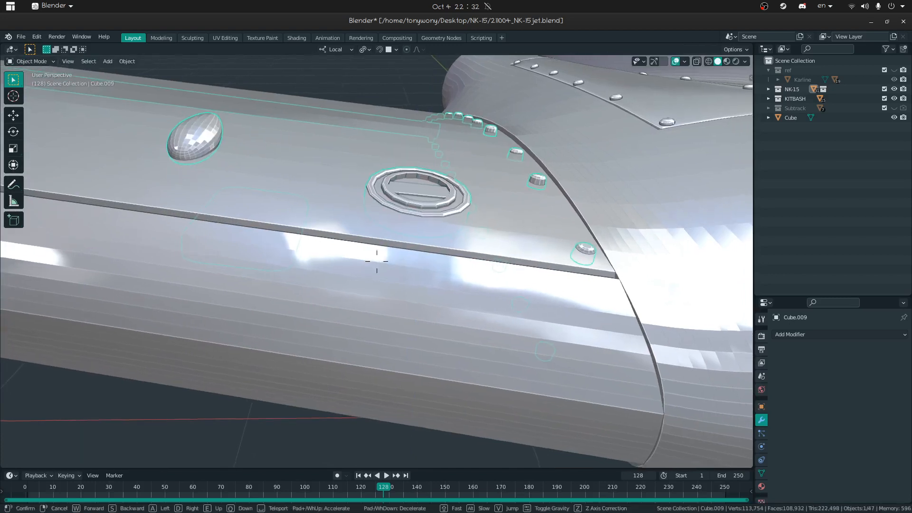
pyautogui.press('s')
pyautogui.click(376, 261)
pyautogui.moveTo(404, 313); pyautogui.dragTo(366, 349, button='middle')
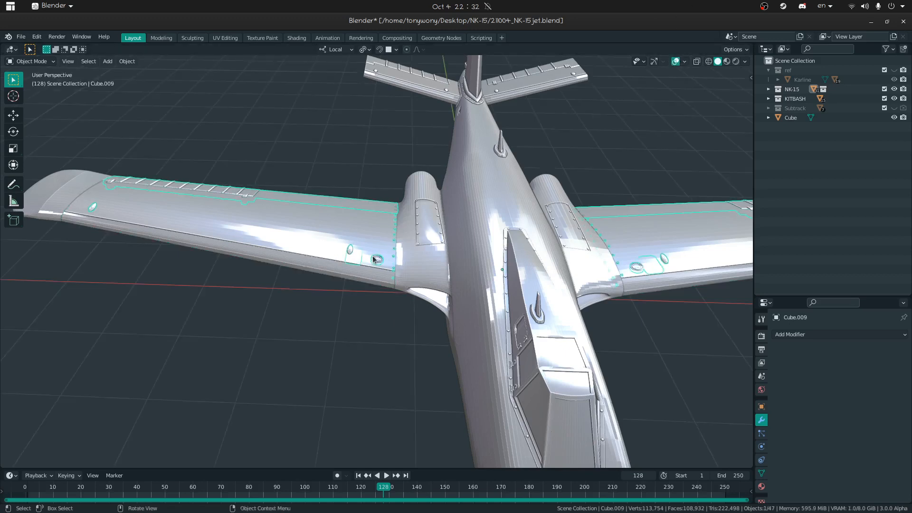
pyautogui.moveTo(461, 254); pyautogui.dragTo(411, 257, button='middle')
pyautogui.hotkey('shift', '`')
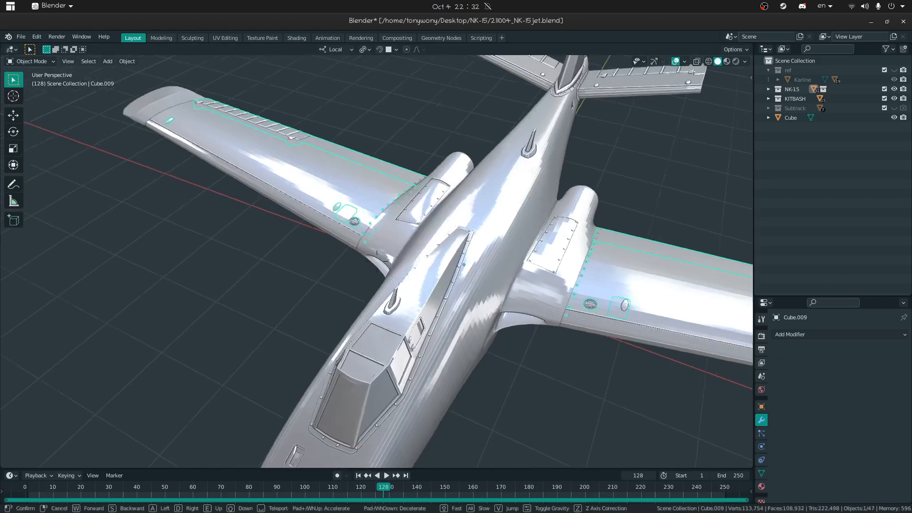
pyautogui.press('w')
pyautogui.click(377, 261)
pyautogui.keyDown('shift'); pyautogui.click(435, 250); pyautogui.keyUp('shift')
pyautogui.hotkey('ctrl', 'j')
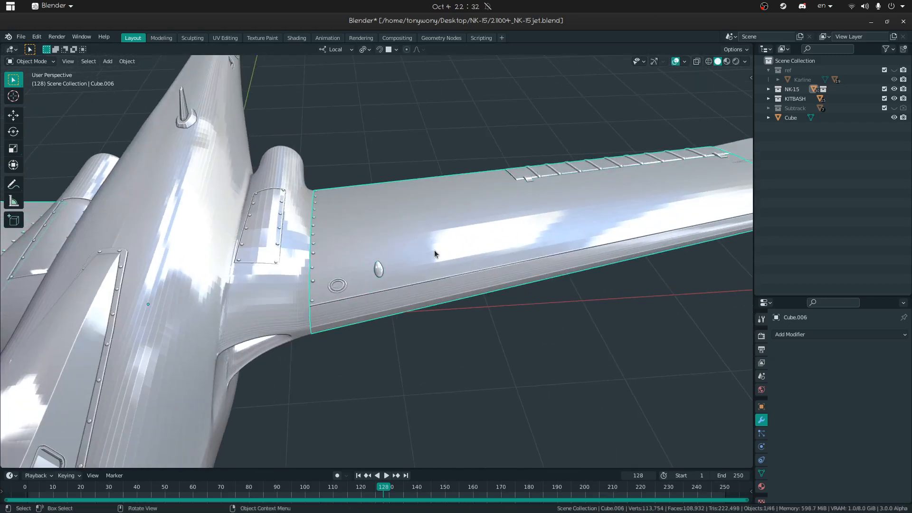
# Step: Select the linked wing shell around the underside access panel and hide all unselected geometry
pyautogui.click(466, 347)
pyautogui.moveTo(337, 286); pyautogui.dragTo(360, 260, button='middle')
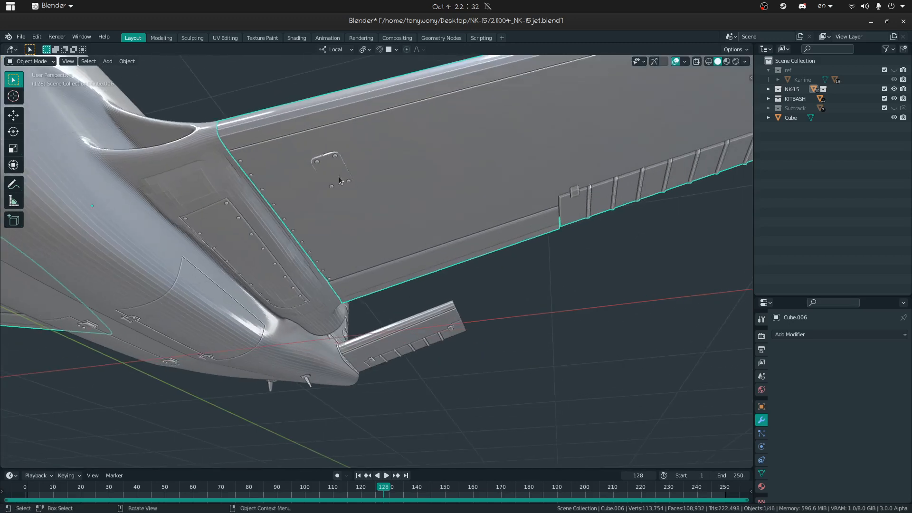
pyautogui.moveTo(339, 176); pyautogui.dragTo(307, 165, button='middle')
pyautogui.hotkey('shift', '`')
pyautogui.press('w')
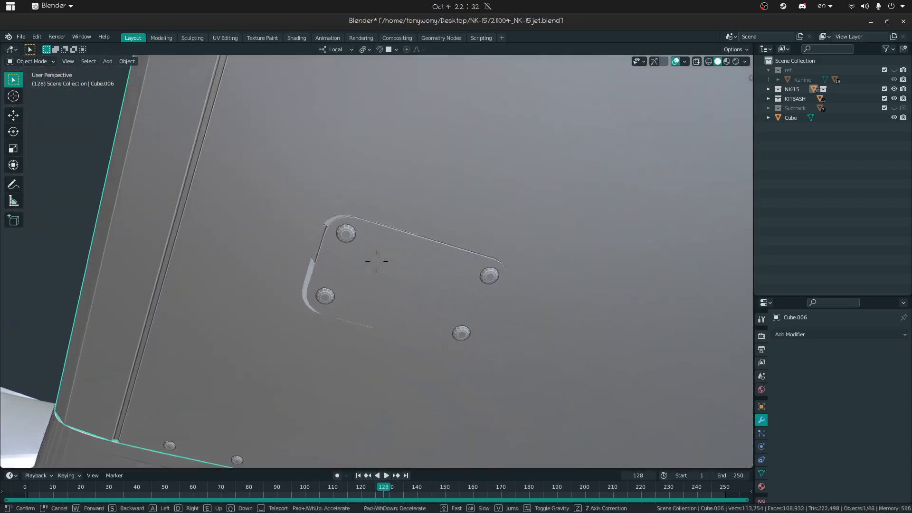
pyautogui.moveTo(331, 261); pyautogui.dragTo(335, 268, button='middle')
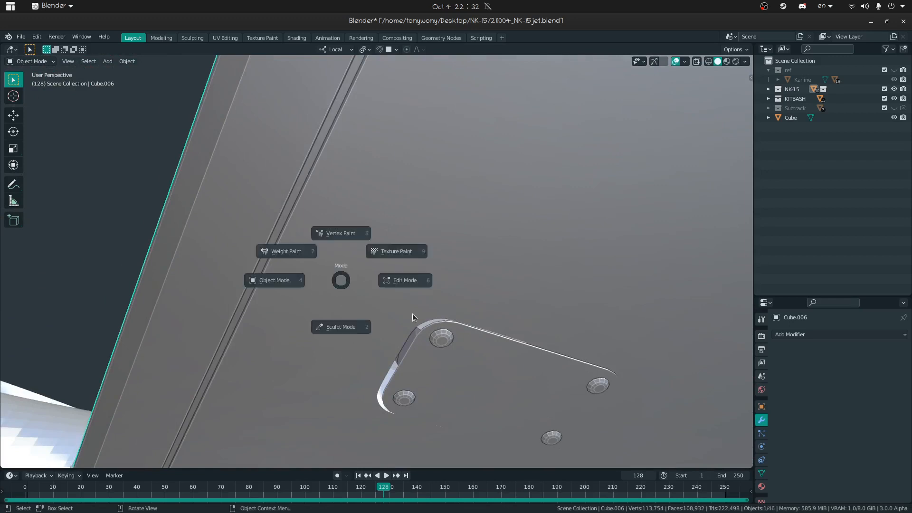
pyautogui.press('Tab')
pyautogui.click(502, 295)
pyautogui.hotkey('ctrl', 'l')
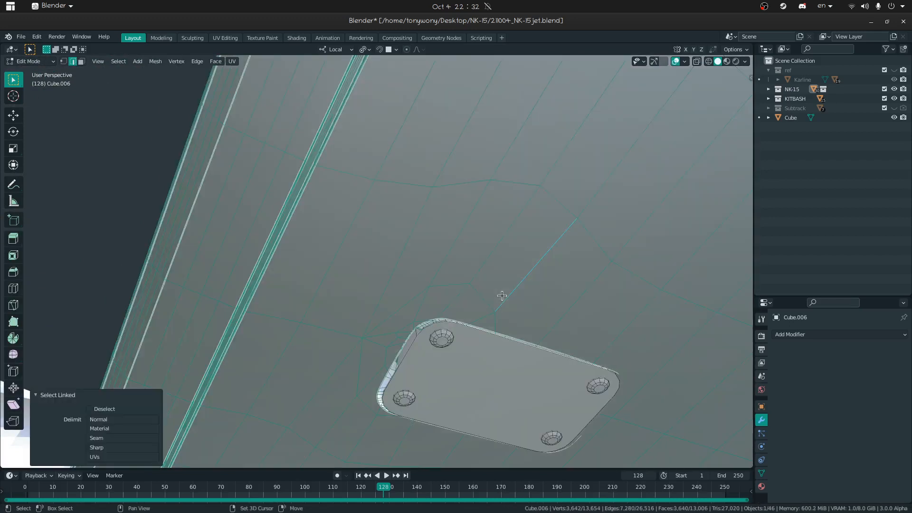
pyautogui.hotkey('shift', 'h')
pyautogui.moveTo(502, 296); pyautogui.dragTo(375, 245, button='middle')
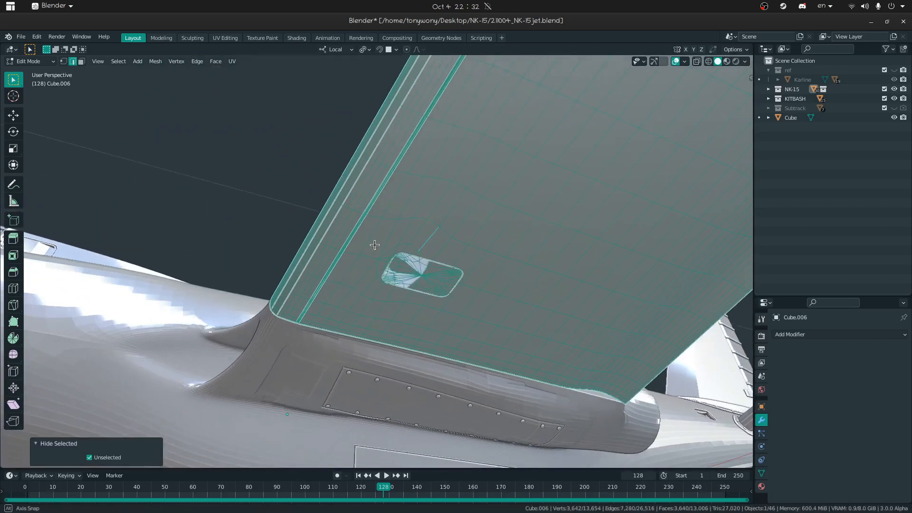
# Step: Undo the hiding, the join, the ring moves and the applied Mirror, back to the wing shell's live Mirror modifier
pyautogui.hotkey('ctrl', 'z')
pyautogui.hotkey('ctrl', 'z')
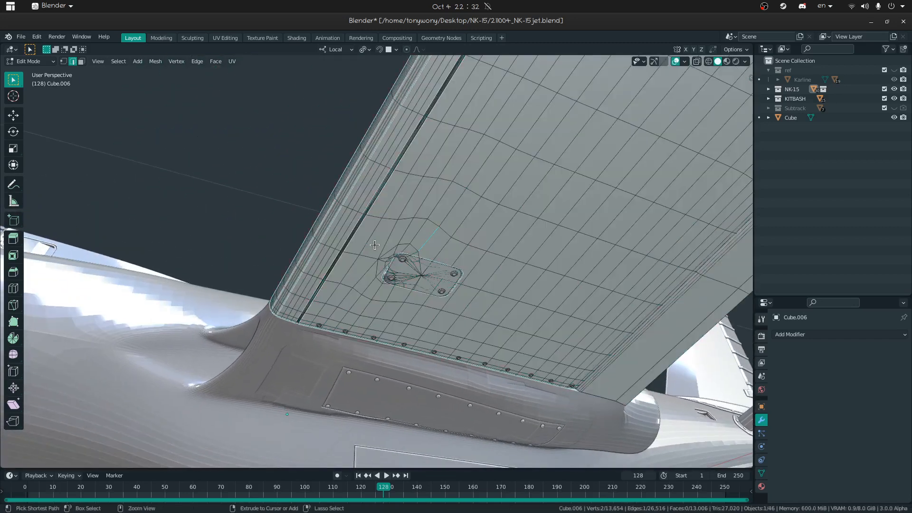
pyautogui.hotkey('ctrl', 'z')
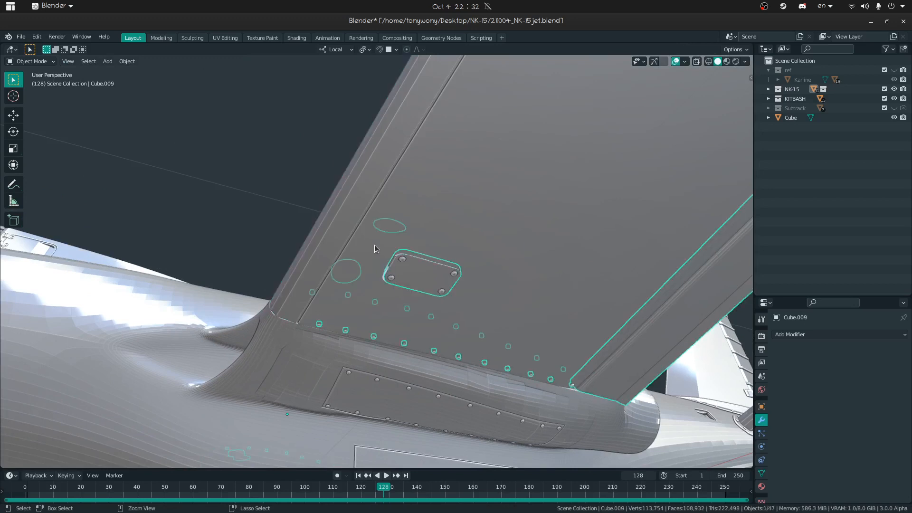
pyautogui.hotkey('ctrl', 'z')
pyautogui.hotkey('ctrl', 'z')
pyautogui.hotkey('ctrl', 'z')
pyautogui.hotkey('ctrl', 'z')
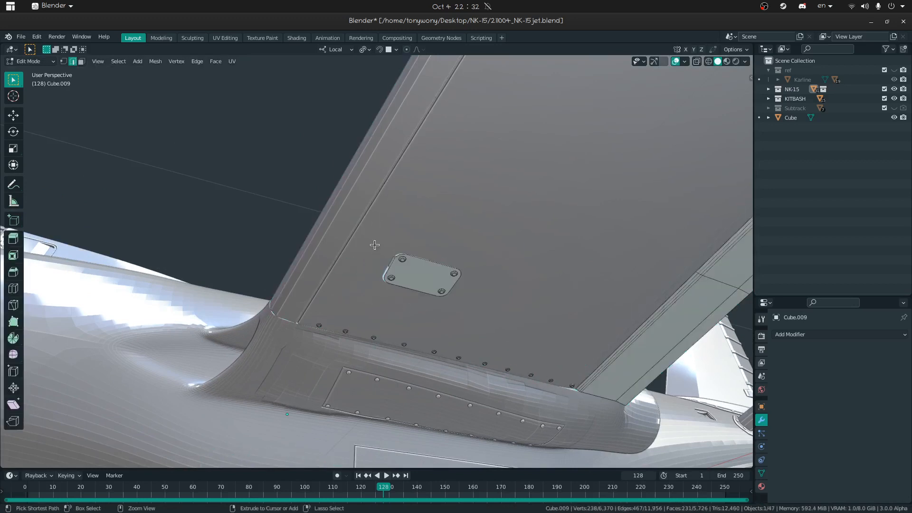
pyautogui.hotkey('ctrl', 'z')
pyautogui.hotkey('ctrl', 'z')
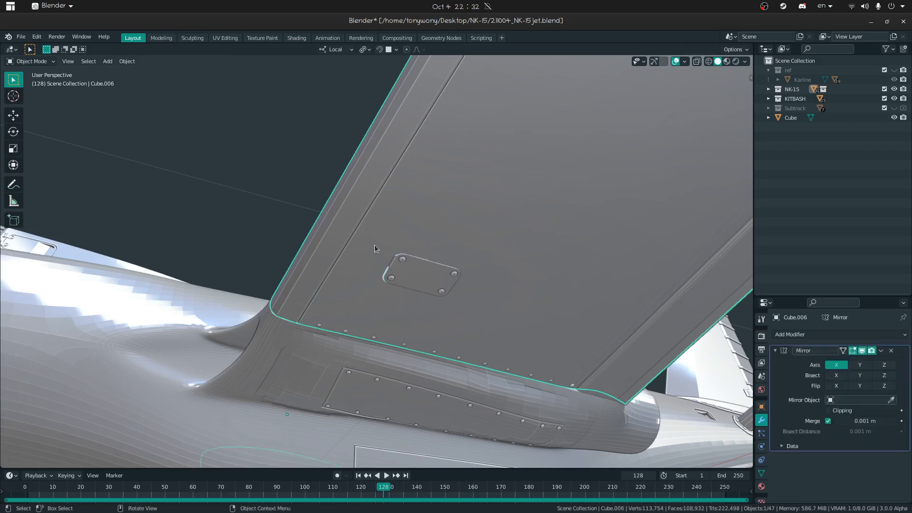
# Step: Isolate the mirrored wing shell and edit its mesh around the underside panel cutout
pyautogui.press('Tab')
pyautogui.press('Tab')
pyautogui.click(445, 204)
pyautogui.hotkey('shift', 'h')
pyautogui.press('Tab')
pyautogui.hotkey('shift', '`')
pyautogui.press('w')
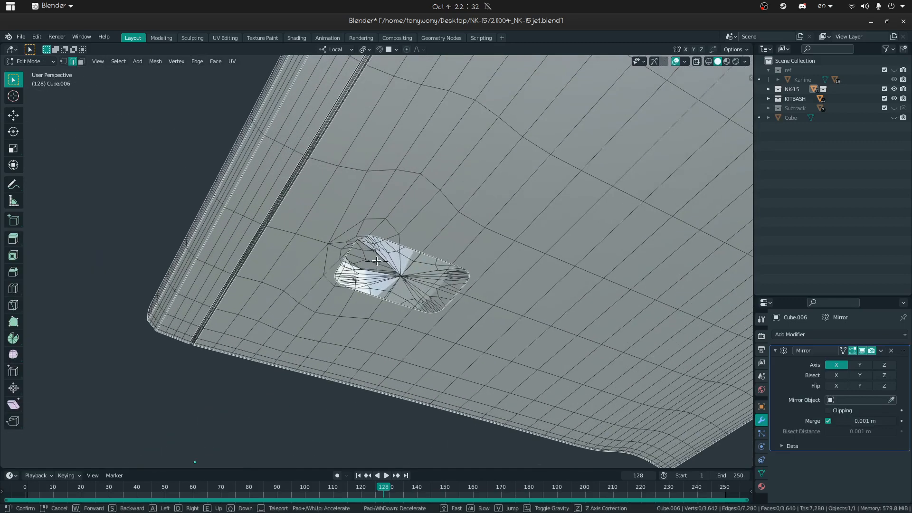
pyautogui.moveTo(363, 245); pyautogui.dragTo(435, 208, button='middle')
pyautogui.hotkey('shift', '`')
pyautogui.press('s')
# Step: Select the closed ring of faces surrounding the underside panel cutout and delete it
pyautogui.click(333, 225)
pyautogui.press('1')
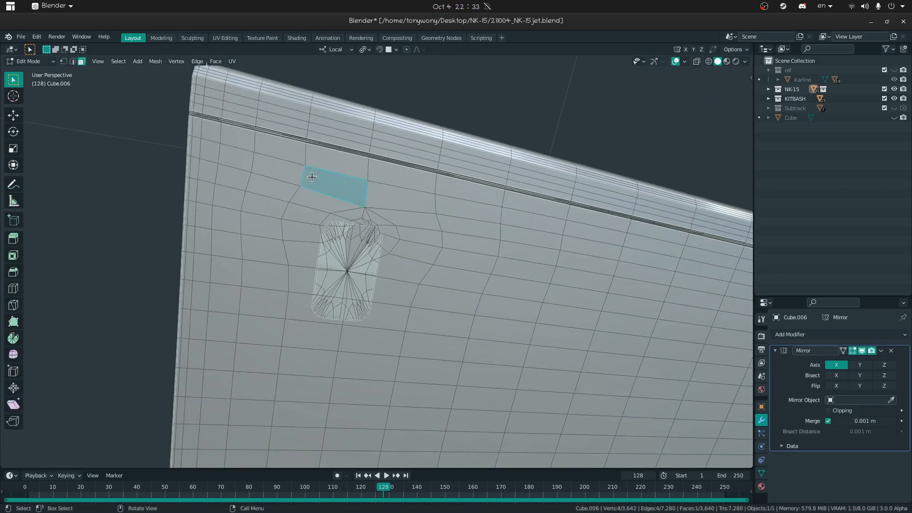
pyautogui.keyDown('ctrl'); pyautogui.click(360, 338); pyautogui.keyUp('ctrl')
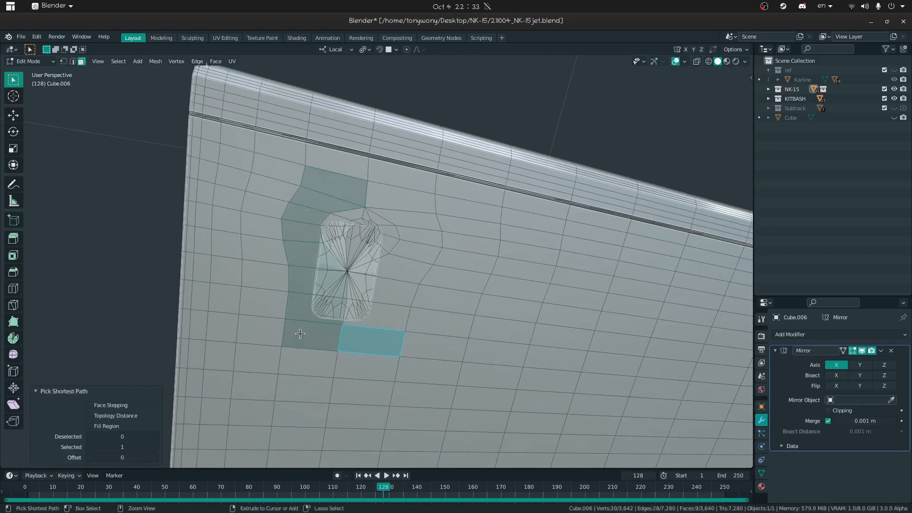
pyautogui.keyDown('ctrl'); pyautogui.click(384, 212); pyautogui.keyUp('ctrl')
pyautogui.press('x')
pyautogui.click(321, 234)
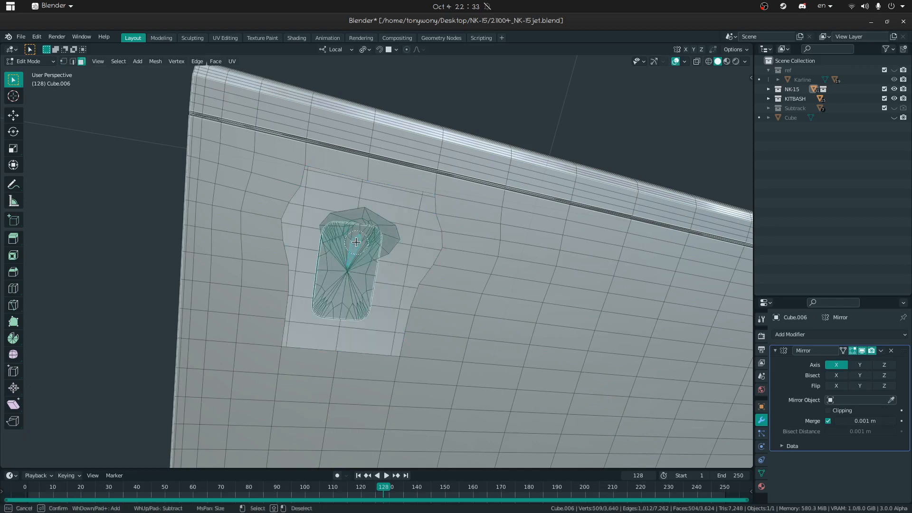
# Step: Delete the detached island of triangulated faces left inside the underside opening
pyautogui.rightClick(356, 242)
pyautogui.press('x')
pyautogui.click(336, 243)
# Step: Close the rectangular hole in the wing's underside with Grid Fill and return to Object Mode
pyautogui.press('2')
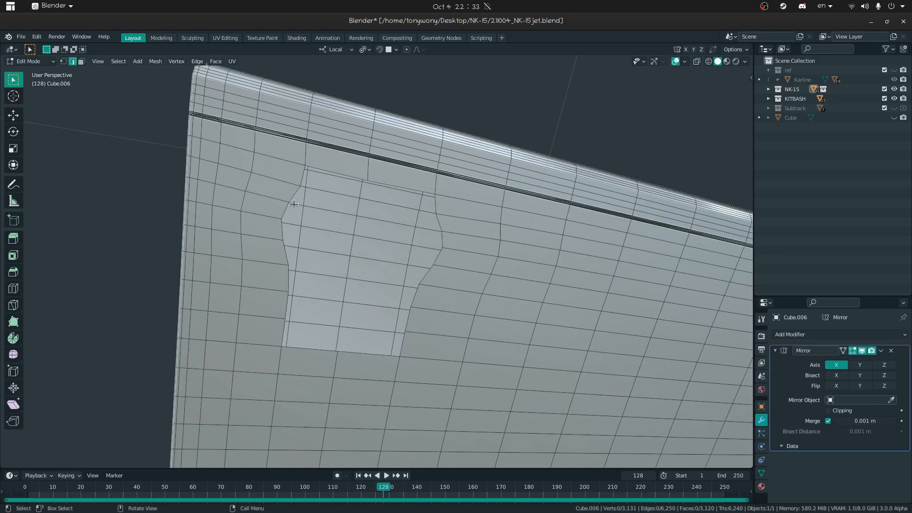
pyautogui.hotkey('ctrl', 'f')
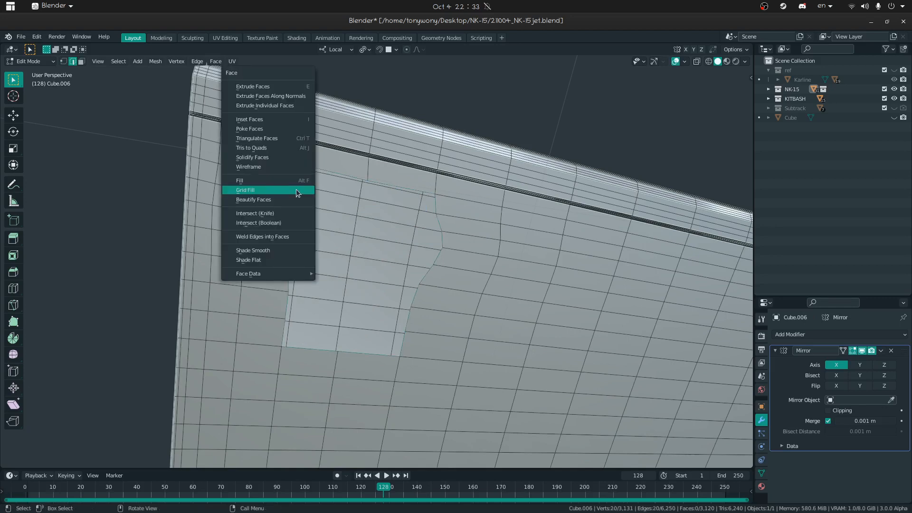
pyautogui.click(296, 189)
pyautogui.press('Tab')
# Step: Examine the isolated wing shells from above, from below and at their end faces
pyautogui.scroll(-6, 380, 223)
pyautogui.moveTo(380, 222); pyautogui.dragTo(347, 198, button='middle')
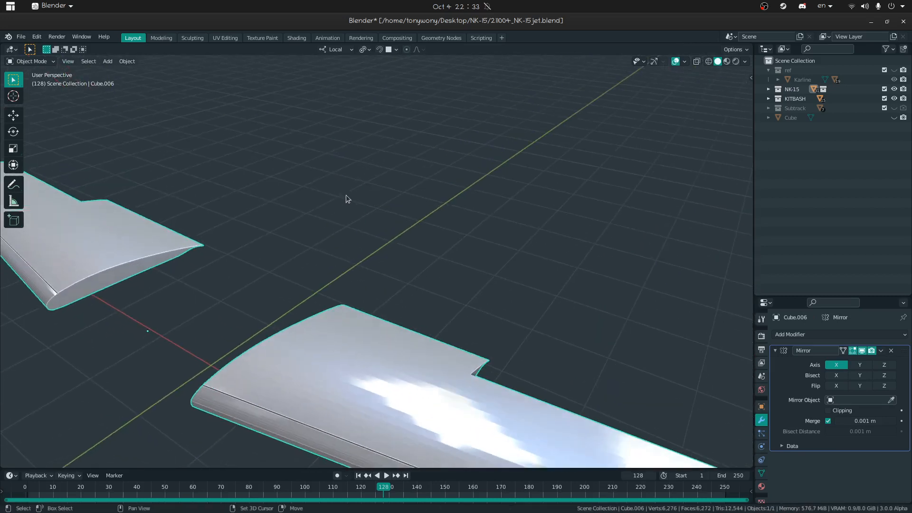
pyautogui.hotkey('shift', '`')
pyautogui.press('d')
pyautogui.click(377, 262)
pyautogui.moveTo(404, 251); pyautogui.dragTo(352, 248, button='middle')
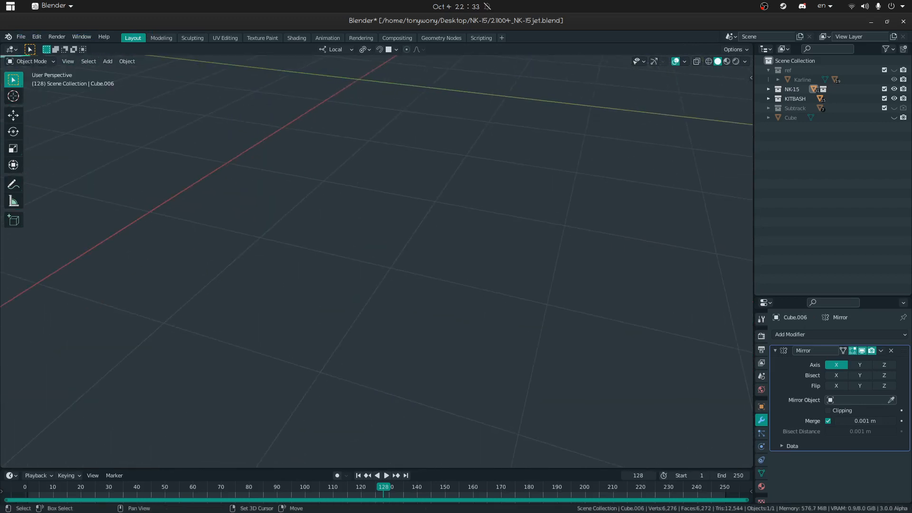
pyautogui.hotkey('shift', '`')
pyautogui.press('w')
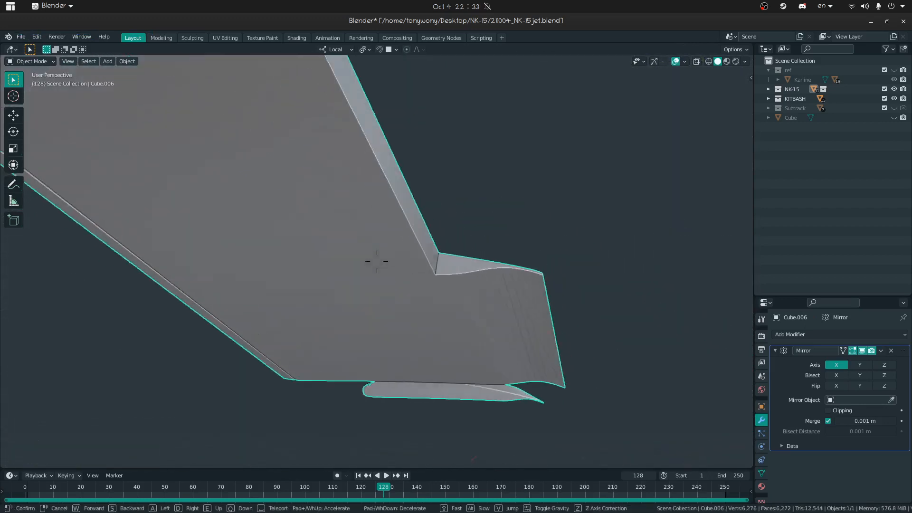
pyautogui.click(377, 261)
pyautogui.hotkey('shift', '`')
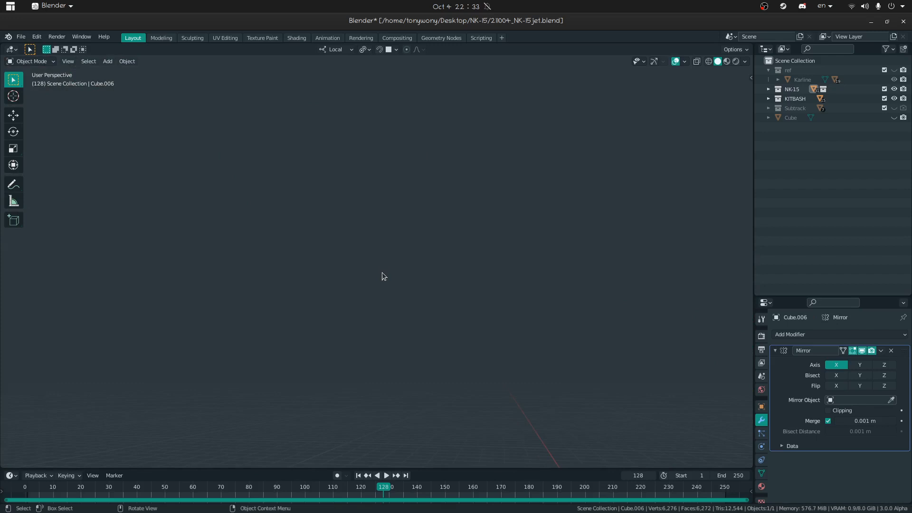
pyautogui.press('w')
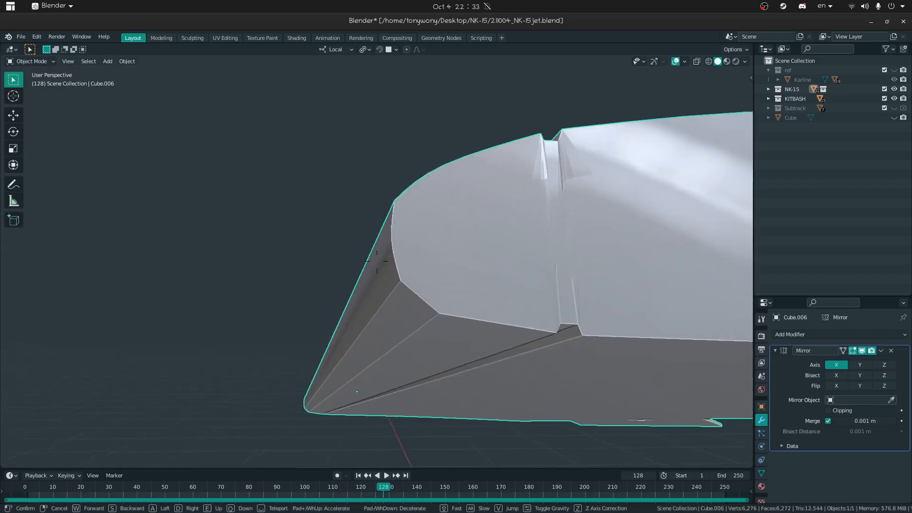
pyautogui.click(377, 262)
# Step: Inspect the isolated wings' edge topology, panel-line grooves and leading-edge shading from the root, front and underside
pyautogui.press('Tab')
pyautogui.moveTo(413, 221); pyautogui.dragTo(499, 249, button='middle')
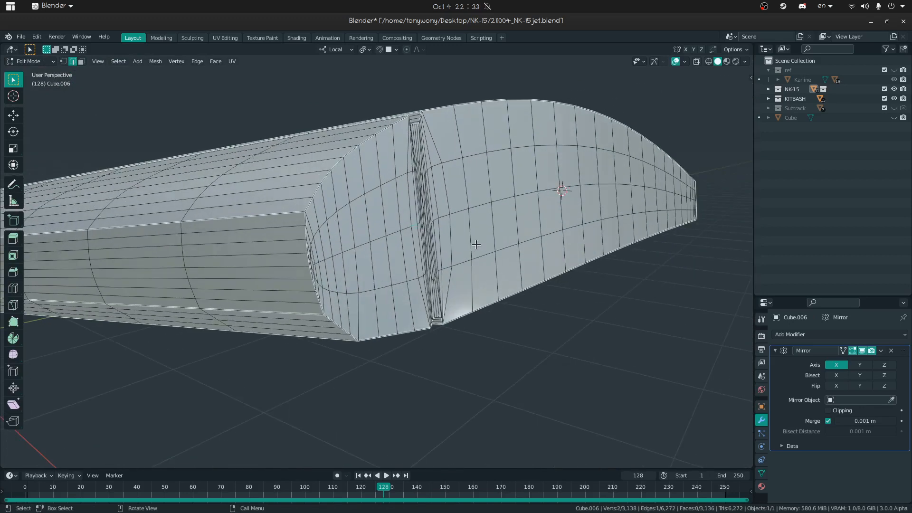
pyautogui.press('Tab')
pyautogui.press('w')
pyautogui.click(377, 261)
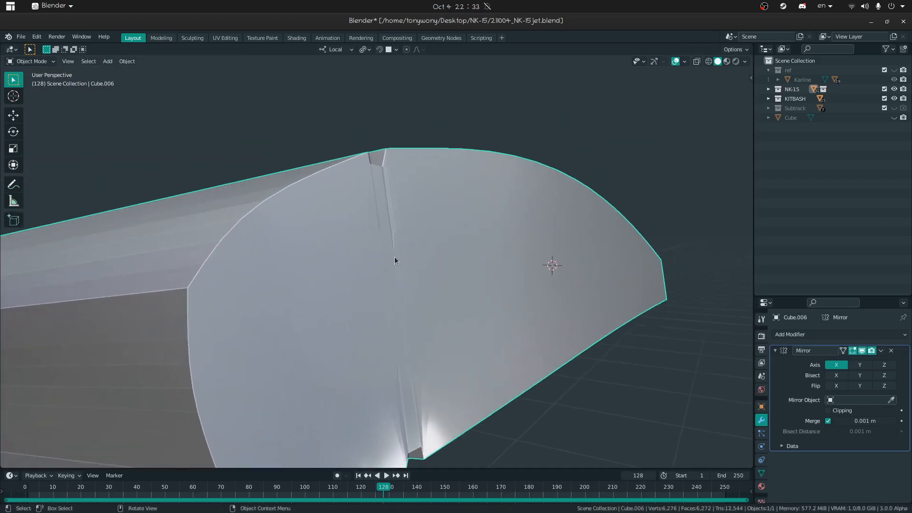
pyautogui.hotkey('shift', '`')
pyautogui.press('w')
pyautogui.press('w')
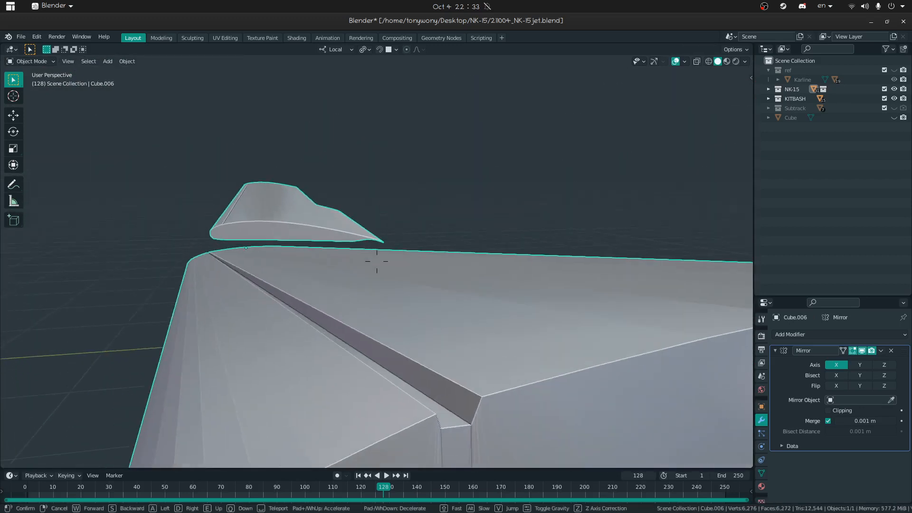
pyautogui.press('q')
pyautogui.press('e')
pyautogui.press('w')
pyautogui.press('w')
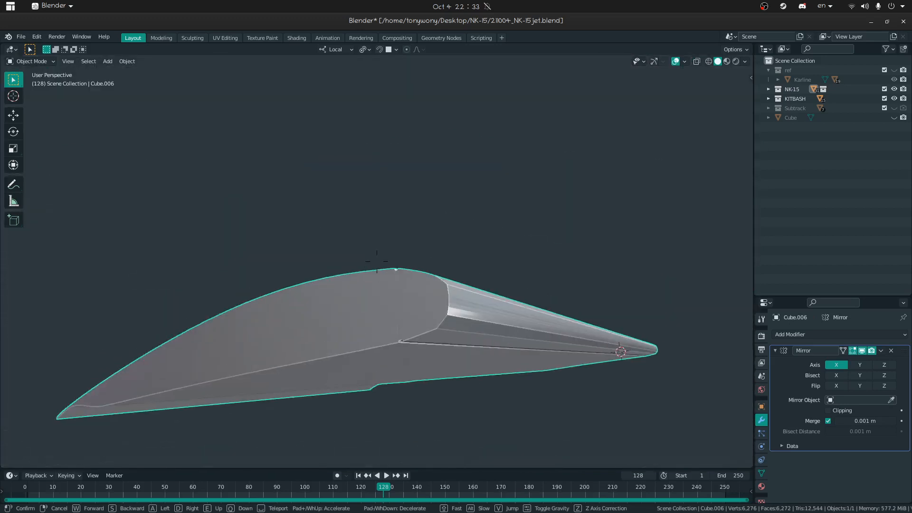
pyautogui.press('w')
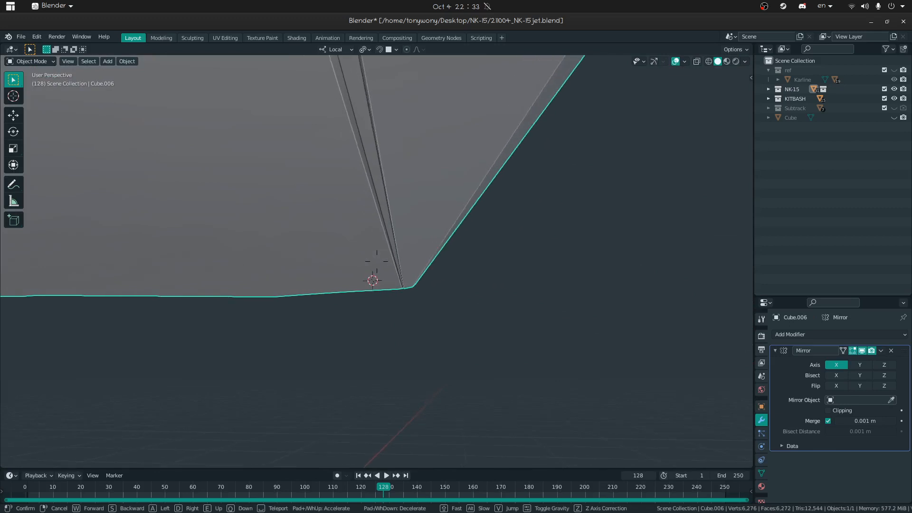
pyautogui.press('w')
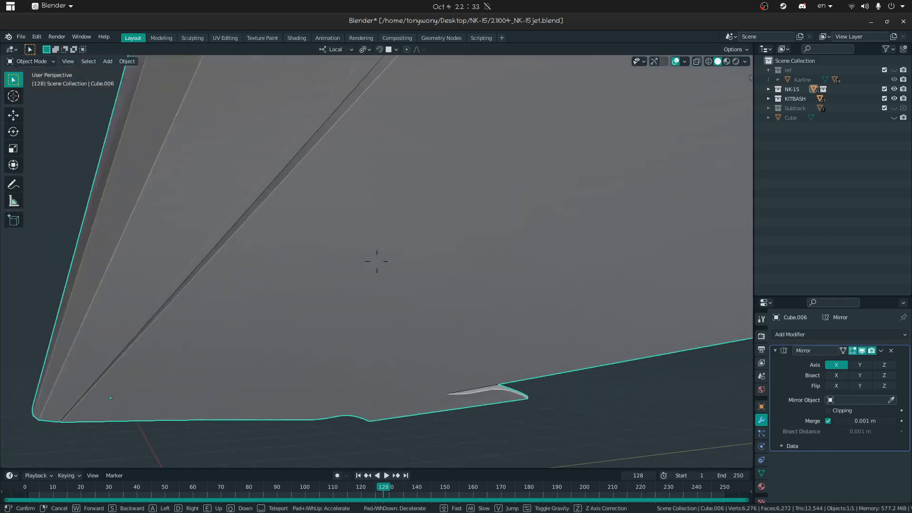
pyautogui.press('s')
pyautogui.click(376, 261)
# Step: Leave Local View and select the panel and rivet detail object on the wing's underside
pyautogui.press('/')
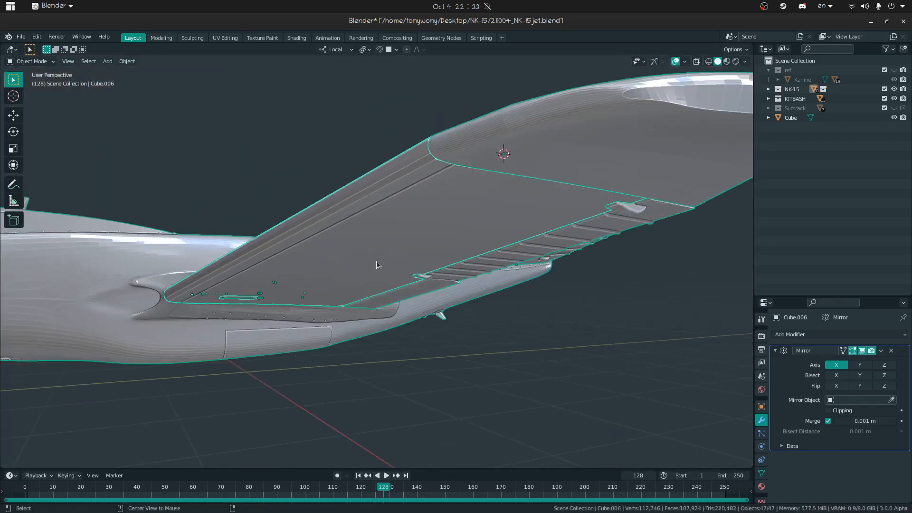
pyautogui.click(441, 255)
pyautogui.hotkey('shift', '`')
pyautogui.press('w')
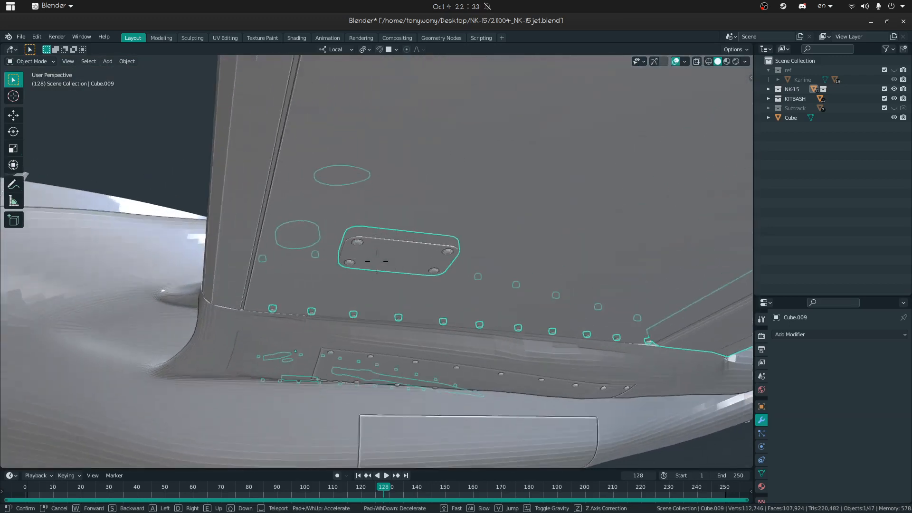
# Step: Apply the wing's Mirror modifier, join the panel and rivet details into the wing, and save the file
pyautogui.click(367, 249)
pyautogui.click(332, 258)
pyautogui.moveTo(370, 304); pyautogui.dragTo(282, 215, button='middle')
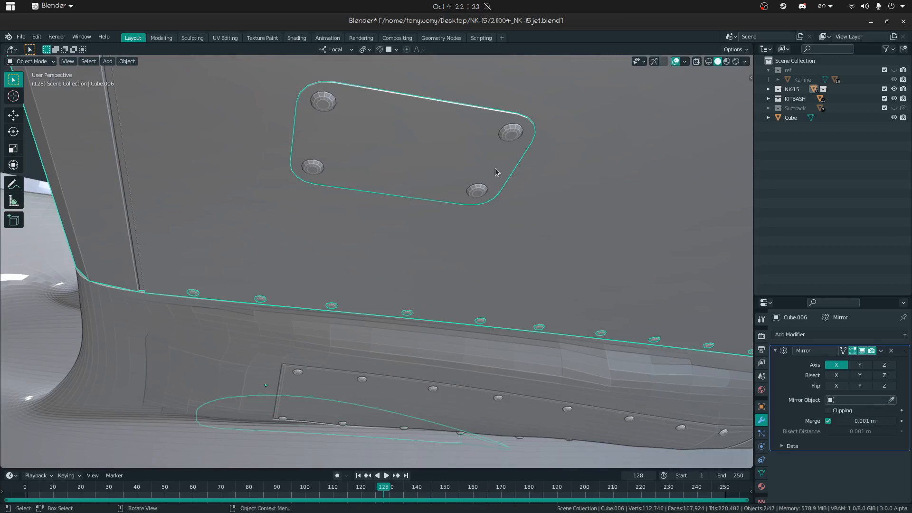
pyautogui.hotkey('ctrl', 'a')
pyautogui.hotkey('ctrl', 's')
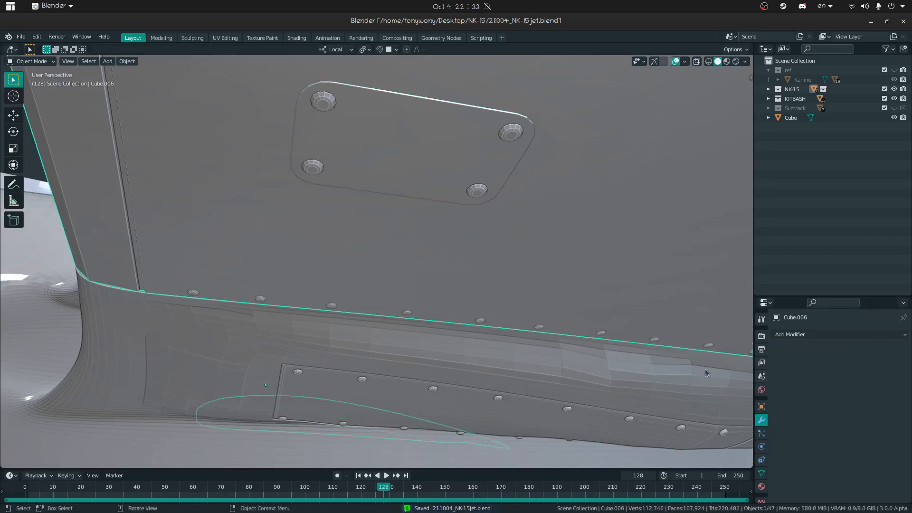
pyautogui.hotkey('ctrl', 'j')
# Step: Deselect everything and examine the whole jet around its wings, tail, cockpit and nose
pyautogui.hotkey('shift', '`')
pyautogui.press('s')
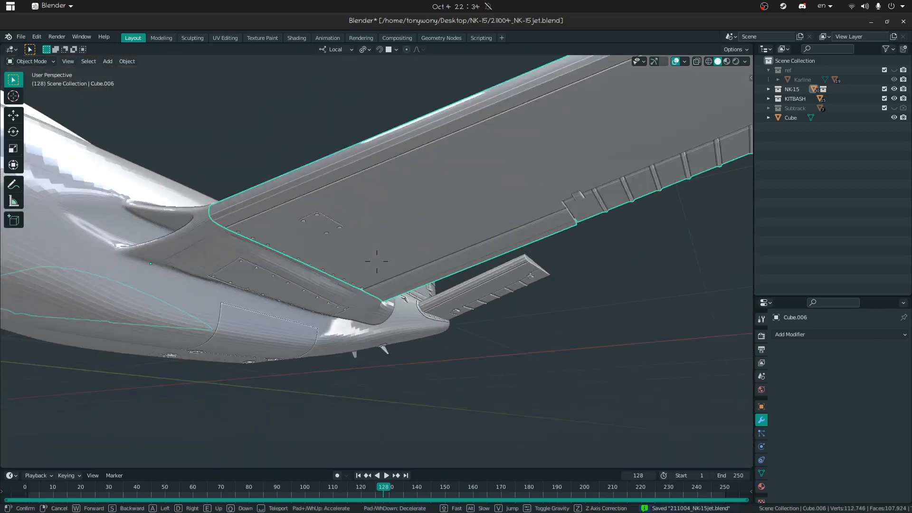
pyautogui.click(377, 261)
pyautogui.moveTo(465, 323); pyautogui.dragTo(272, 287, button='middle')
pyautogui.scroll(-10, 341, 309)
pyautogui.moveTo(333, 284); pyautogui.dragTo(436, 285, button='middle')
pyautogui.click(359, 306)
pyautogui.click(359, 335)
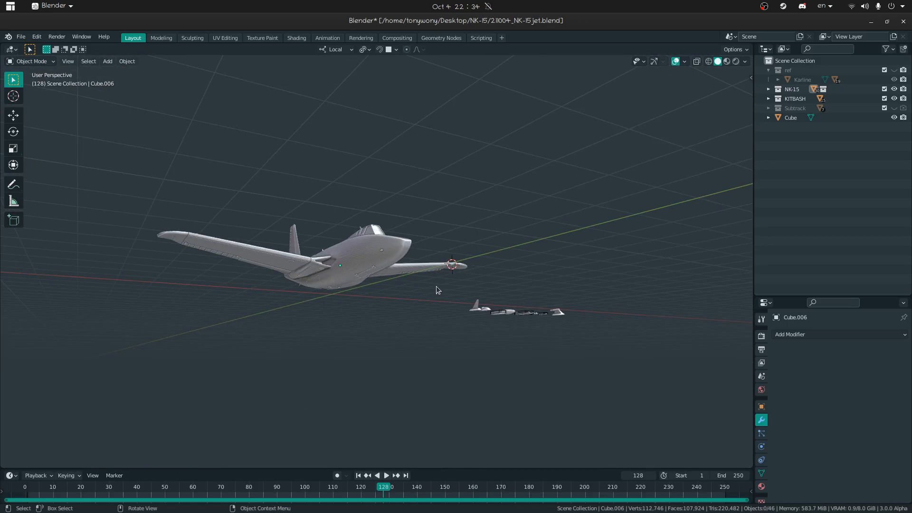
pyautogui.moveTo(436, 286); pyautogui.dragTo(319, 306, button='middle')
pyautogui.scroll(5, 318, 306)
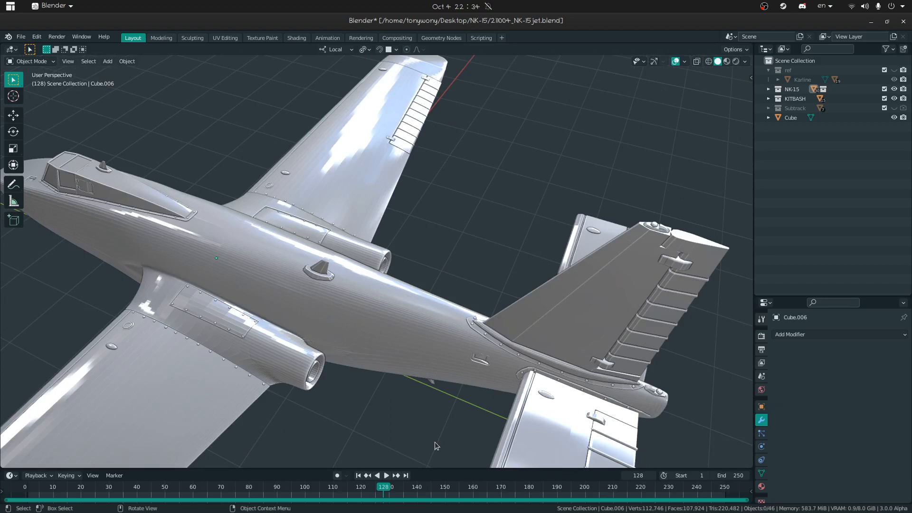
pyautogui.moveTo(436, 446); pyautogui.dragTo(466, 168, button='middle')
pyautogui.hotkey('shift', '`')
pyautogui.press('w')
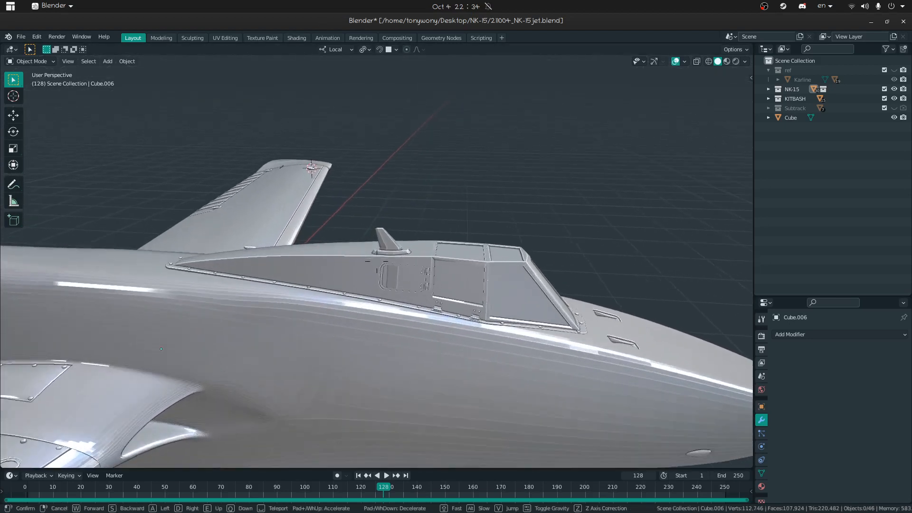
pyautogui.press('s')
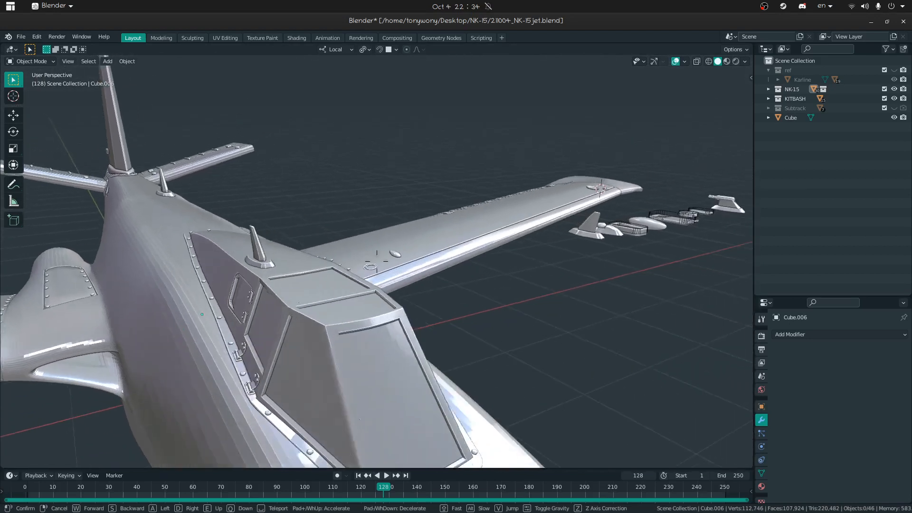
pyautogui.press('w')
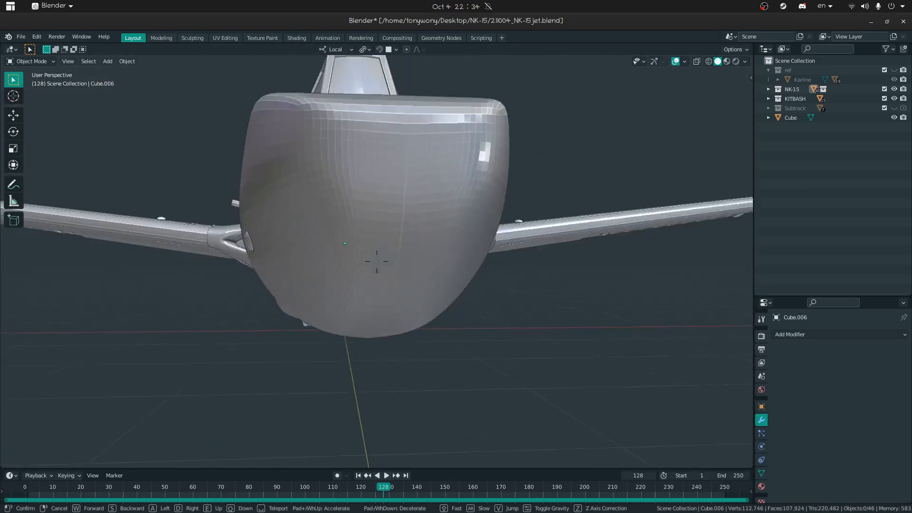
pyautogui.press('s')
pyautogui.click(376, 260)
pyautogui.click(381, 308)
pyautogui.click(424, 401)
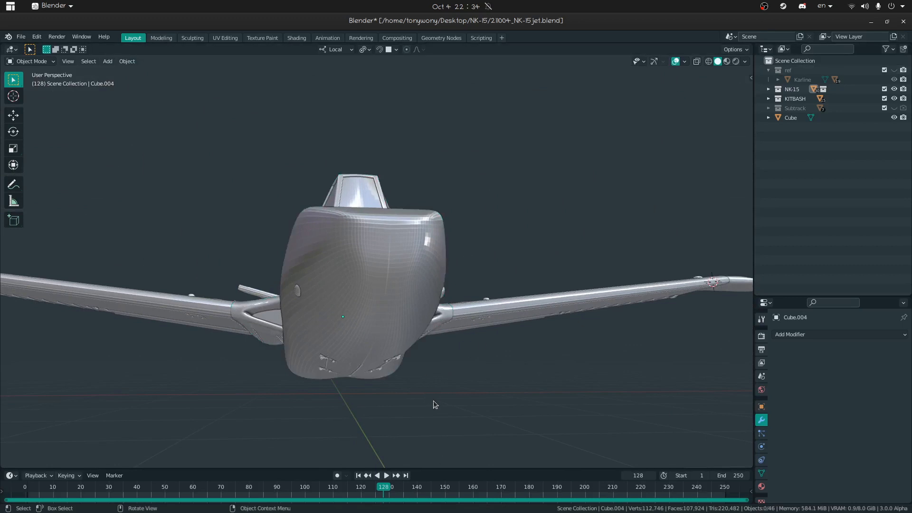
pyautogui.click(448, 316)
pyautogui.moveTo(448, 317); pyautogui.dragTo(389, 335, button='middle')
pyautogui.click(438, 354)
pyautogui.press('g')
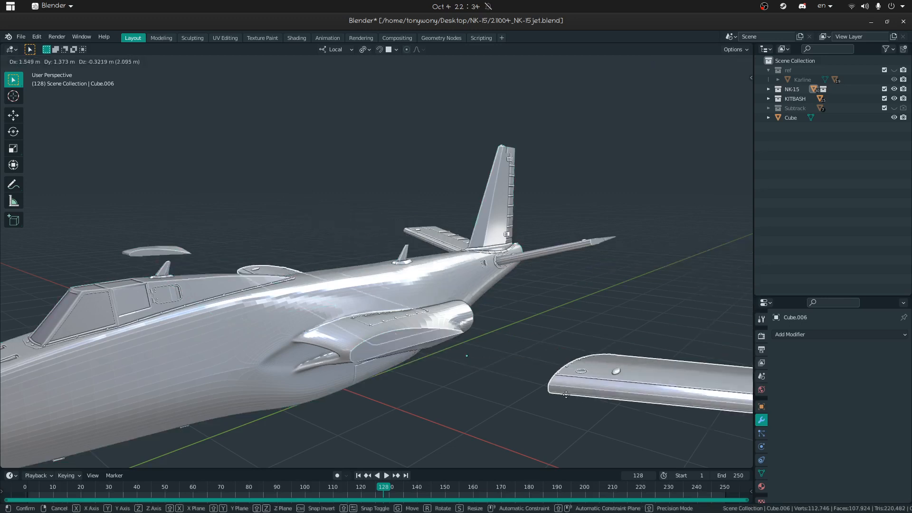
pyautogui.press('Escape')
# Step: Select the connector blocks inside the hollow wing at the tip joint and add a Mirror modifier to them
pyautogui.moveTo(371, 347); pyautogui.dragTo(453, 230, button='middle')
pyautogui.click(477, 265)
pyautogui.click(477, 265)
pyautogui.hotkey('shift', '`')
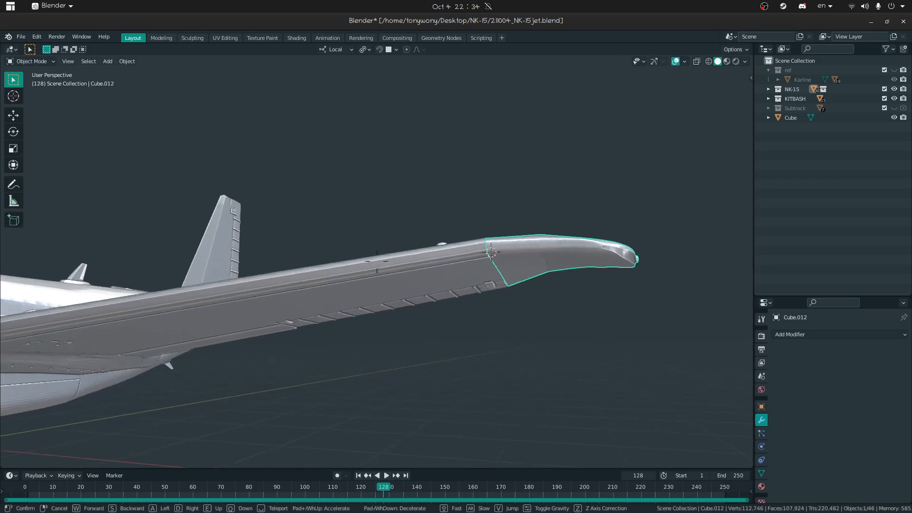
pyautogui.press('w')
pyautogui.press('q')
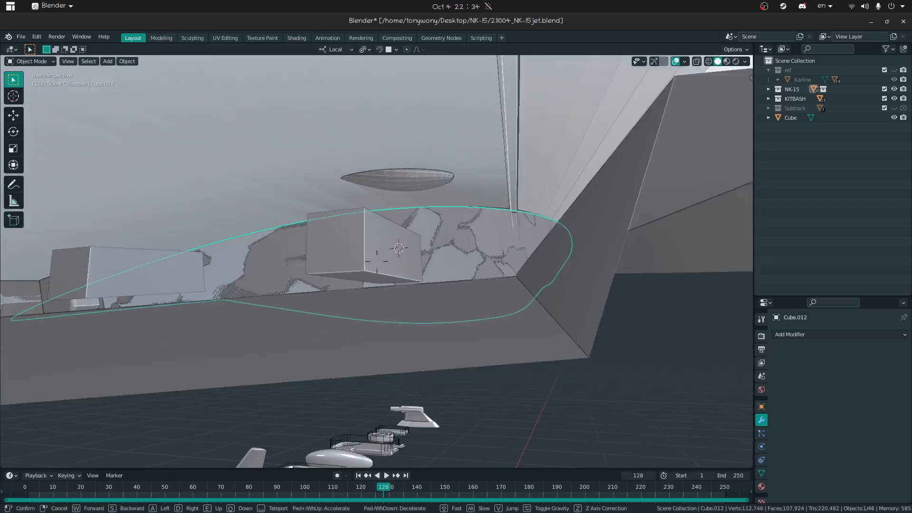
pyautogui.click(376, 262)
pyautogui.click(328, 241)
pyautogui.click(850, 334)
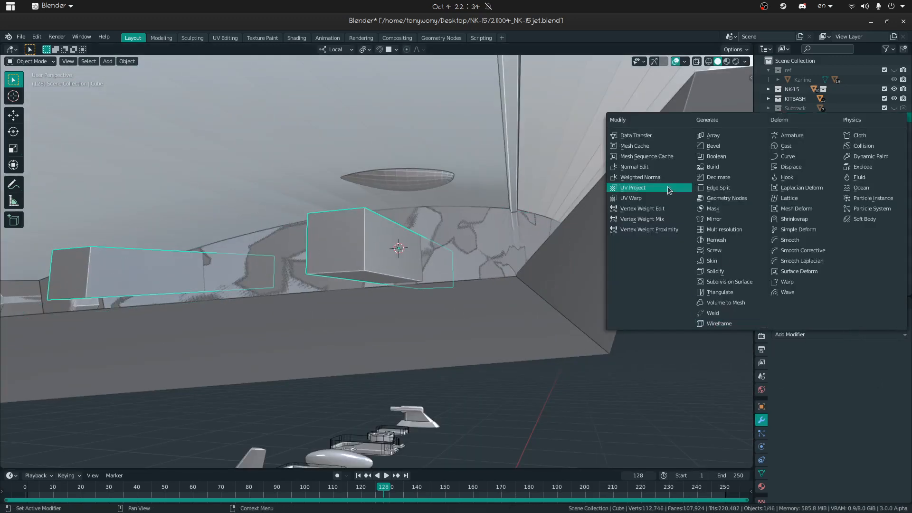
pyautogui.click(714, 219)
# Step: Set the fuselage as the mirror object so the connector blocks are mirrored into the opposite wing
pyautogui.hotkey('shift', '`')
pyautogui.press('s')
pyautogui.click(376, 261)
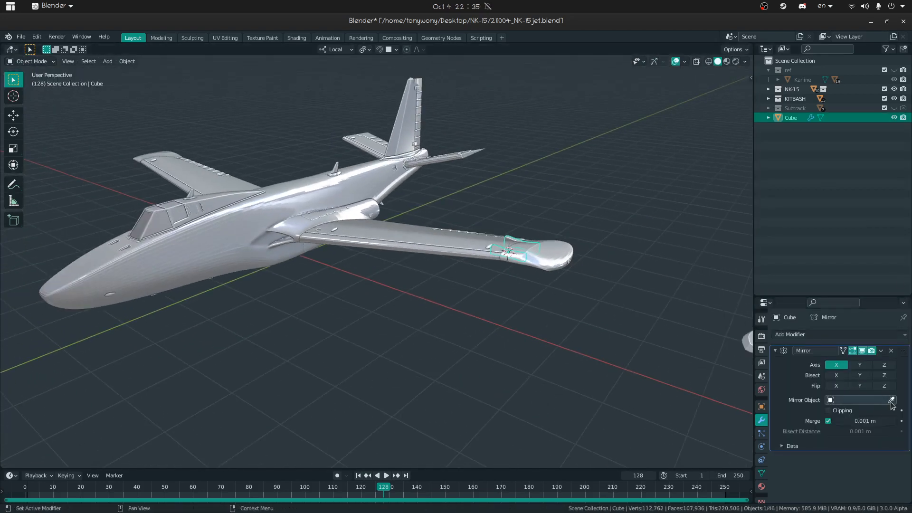
pyautogui.click(388, 185)
# Step: Open the connector blocks in Edit Mode and select the edge poking through the wing's upper surface at the tip joint
pyautogui.moveTo(317, 189); pyautogui.dragTo(489, 362, button='middle')
pyautogui.click(488, 362)
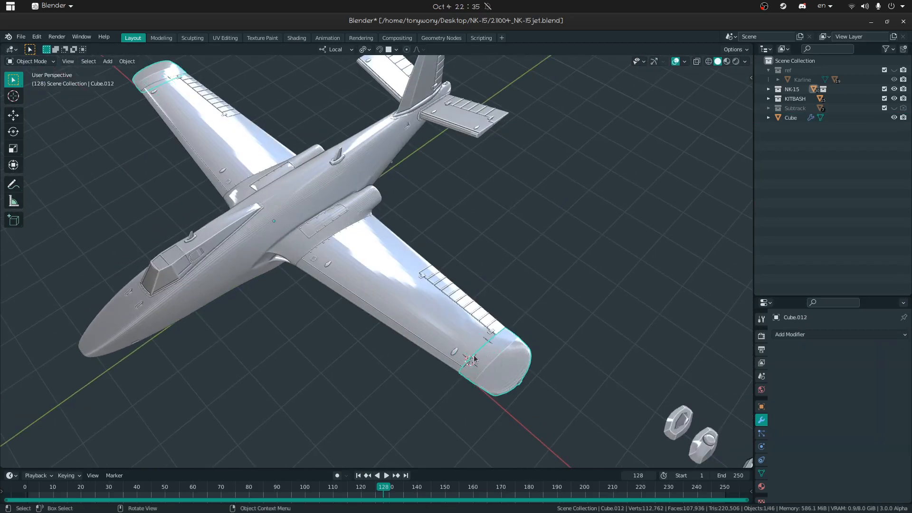
pyautogui.hotkey('shift', '`')
pyautogui.press('w')
pyautogui.click(377, 261)
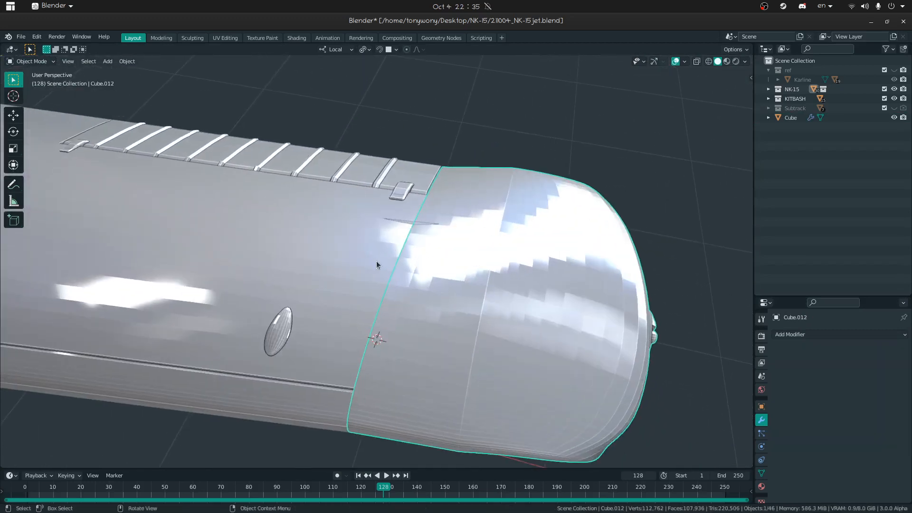
pyautogui.click(424, 224)
pyautogui.press('Tab')
pyautogui.click(418, 223)
pyautogui.moveTo(418, 223); pyautogui.dragTo(587, 167, button='middle')
# Step: Lower the protruding connector block's end face along local Z and return to Object Mode
pyautogui.hotkey('shift', '`')
pyautogui.press('w')
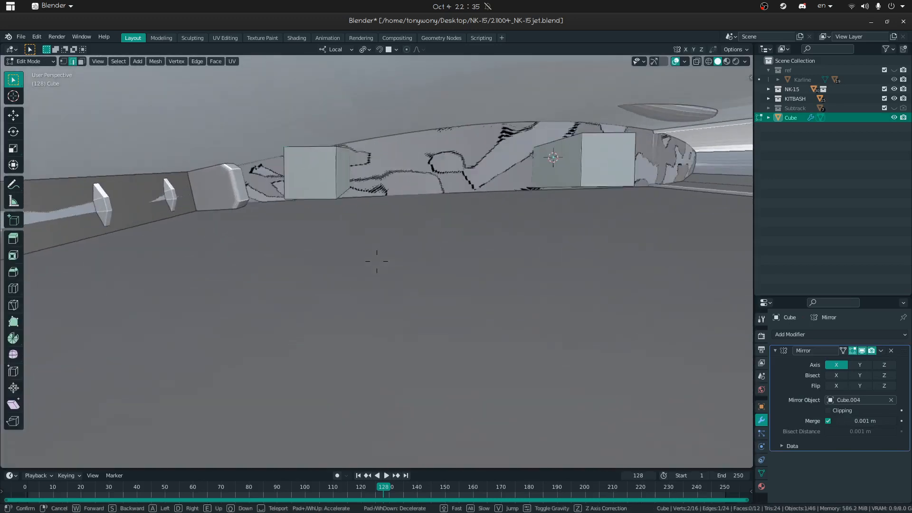
pyautogui.click(377, 261)
pyautogui.press('3')
pyautogui.click(299, 192)
pyautogui.press('g')
pyautogui.press('z')
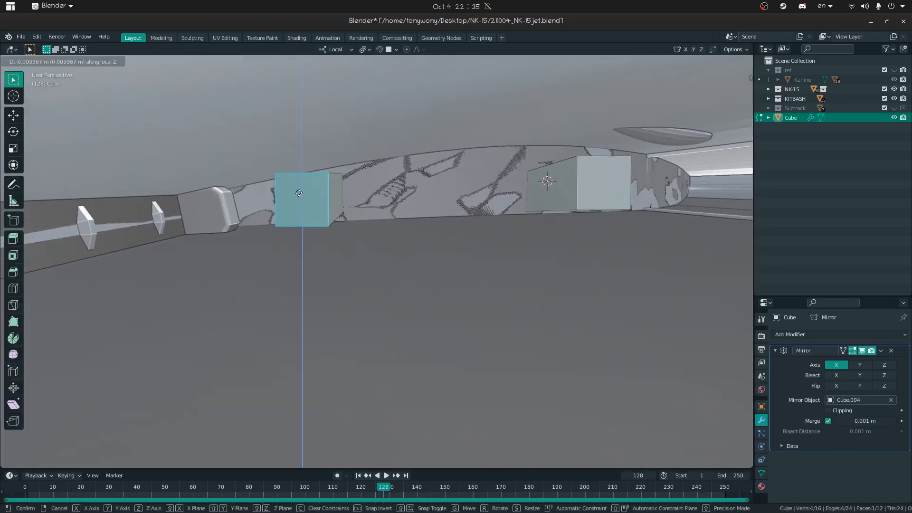
pyautogui.click(298, 196)
pyautogui.moveTo(299, 196); pyautogui.dragTo(317, 219, button='middle')
pyautogui.press('Tab')
# Step: Check the tip joint from outside the wing and from within for connector blocks protruding through the surface
pyautogui.hotkey('shift', '`')
pyautogui.press('s')
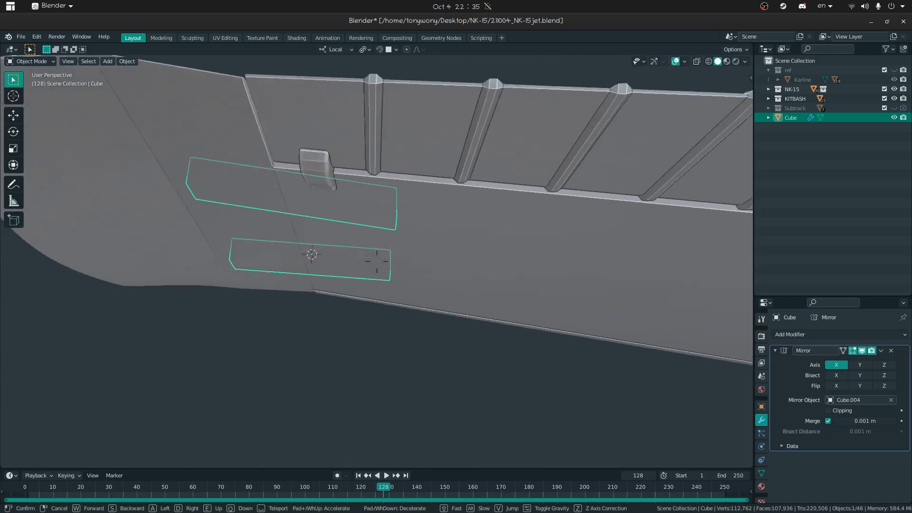
pyautogui.click(376, 261)
pyautogui.click(460, 195)
pyautogui.moveTo(461, 194)
pyautogui.mouseDown(button='middle')
pyautogui.moveTo(443, 178)
pyautogui.moveTo(454, 186)
pyautogui.moveTo(450, 204)
pyautogui.mouseUp(button='middle')
pyautogui.hotkey('shift', '`')
pyautogui.press('w')
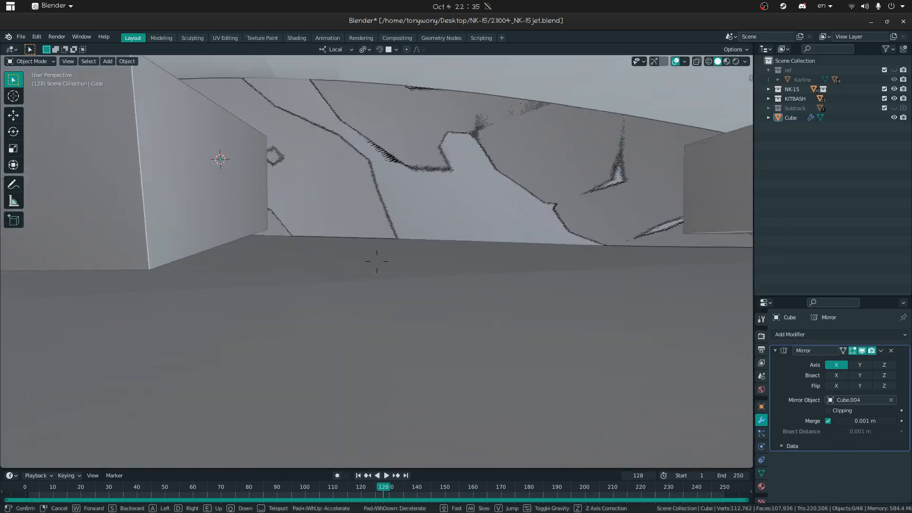
pyautogui.click(377, 261)
# Step: Select the connector blocks and apply their Mirror modifier
pyautogui.click(192, 221)
pyautogui.hotkey('shift', '`')
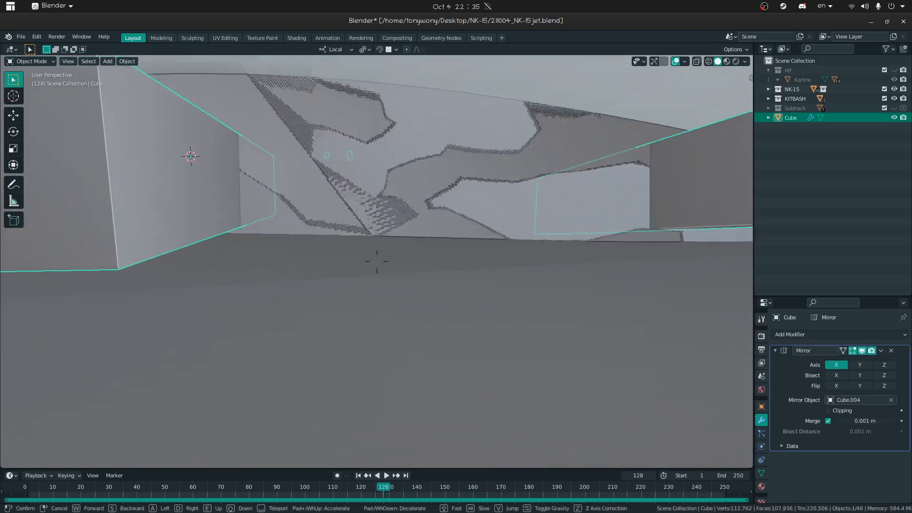
pyautogui.press('s')
pyautogui.click(376, 261)
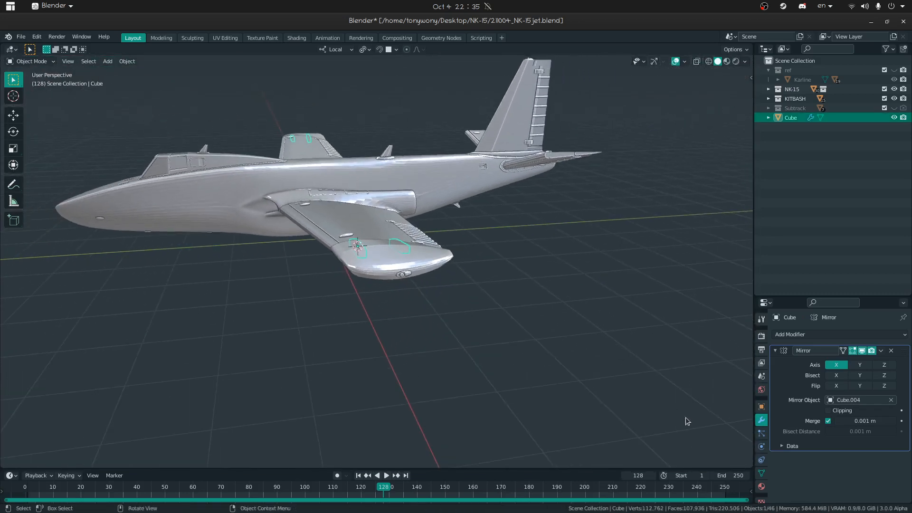
pyautogui.hotkey('ctrl', 'a')
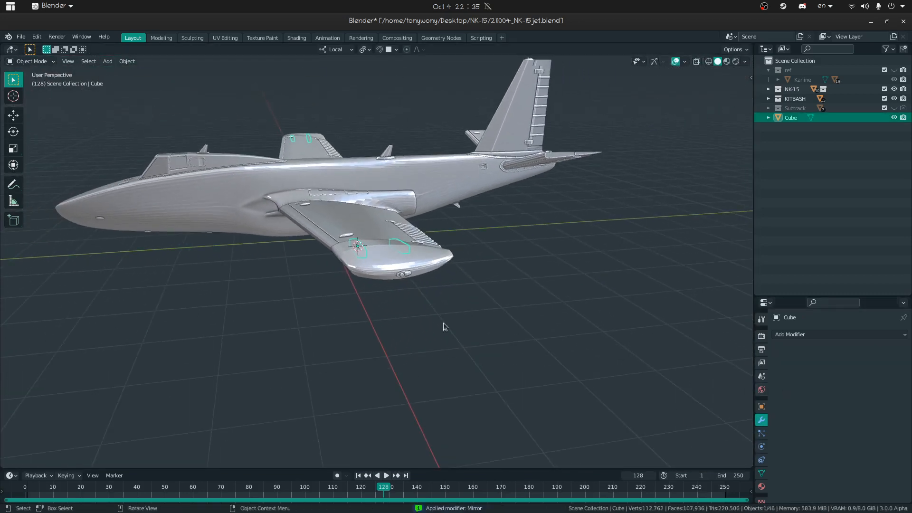
# Step: Select the connector blocks inside the wing and join them into the wing tip object
pyautogui.click(370, 262)
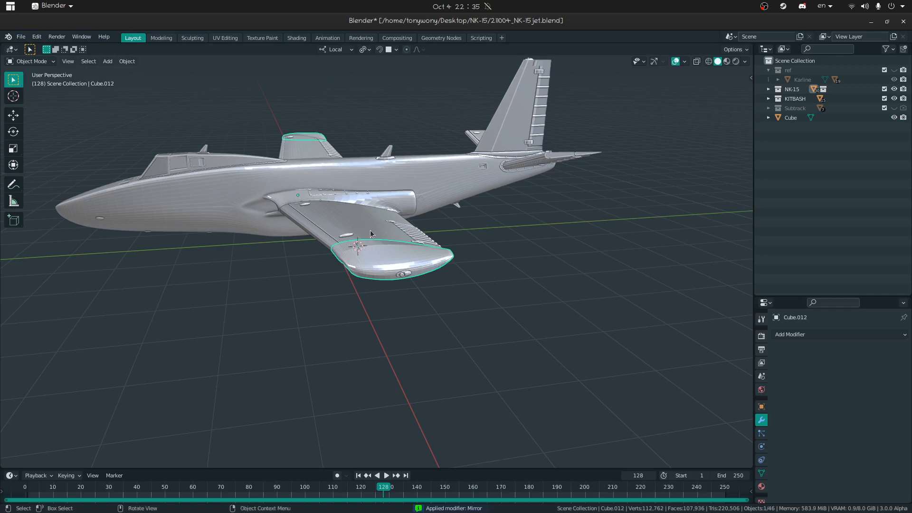
pyautogui.hotkey('shift', '`')
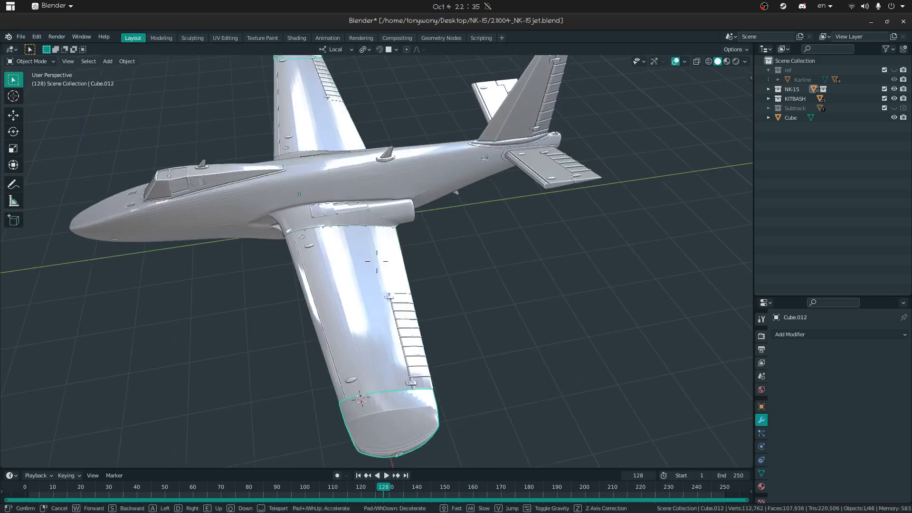
pyautogui.press('w')
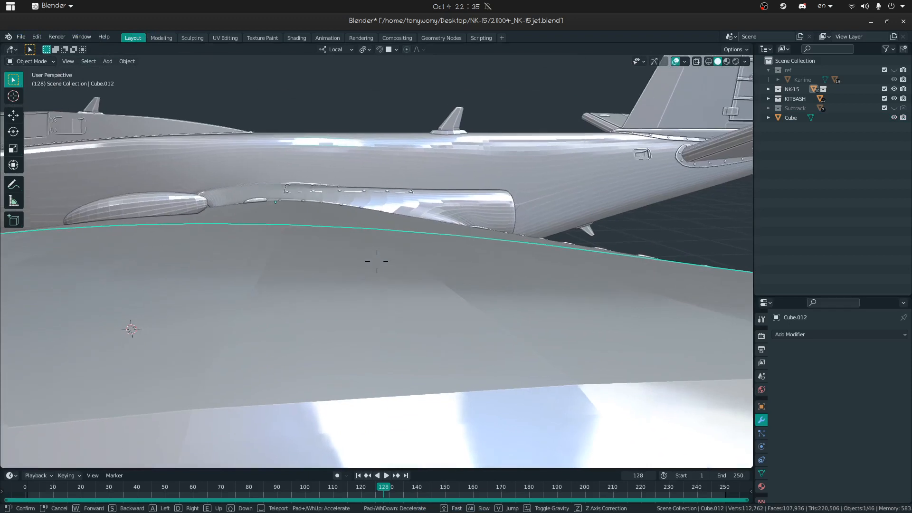
pyautogui.press('w')
pyautogui.click(377, 261)
pyautogui.click(143, 266)
pyautogui.hotkey('shift', '`')
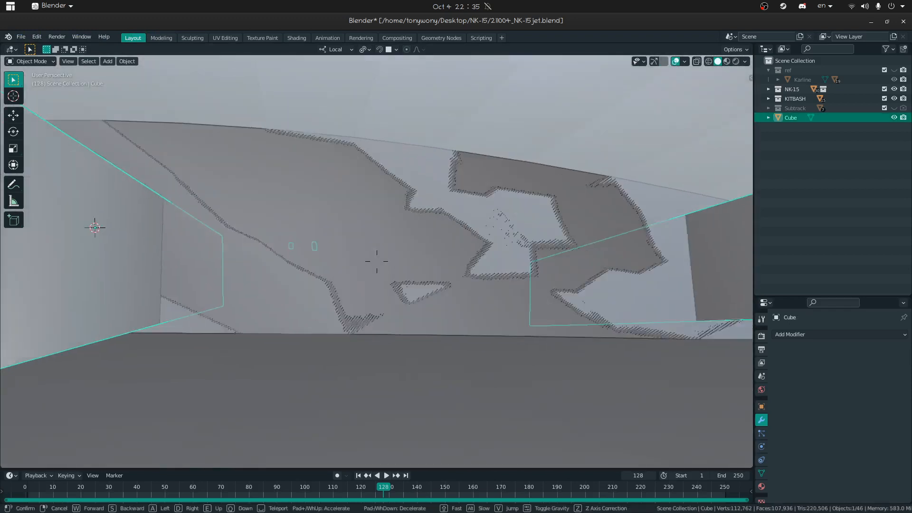
pyautogui.press('s')
pyautogui.click(377, 262)
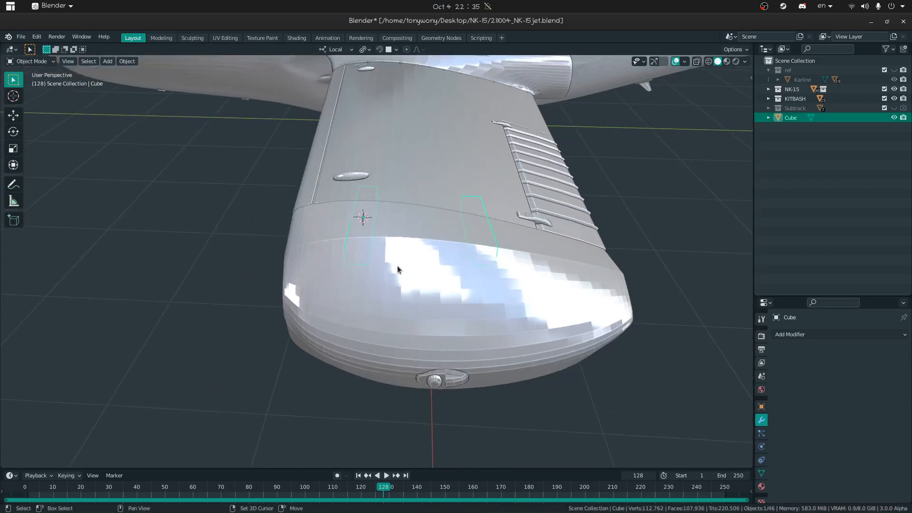
pyautogui.keyDown('shift'); pyautogui.click(398, 266); pyautogui.keyUp('shift')
pyautogui.hotkey('ctrl', 'j')
# Step: Try joining the wing tip into the main wing, inspect the combined wing from above, and undo the join
pyautogui.keyDown('shift'); pyautogui.click(407, 176); pyautogui.keyUp('shift')
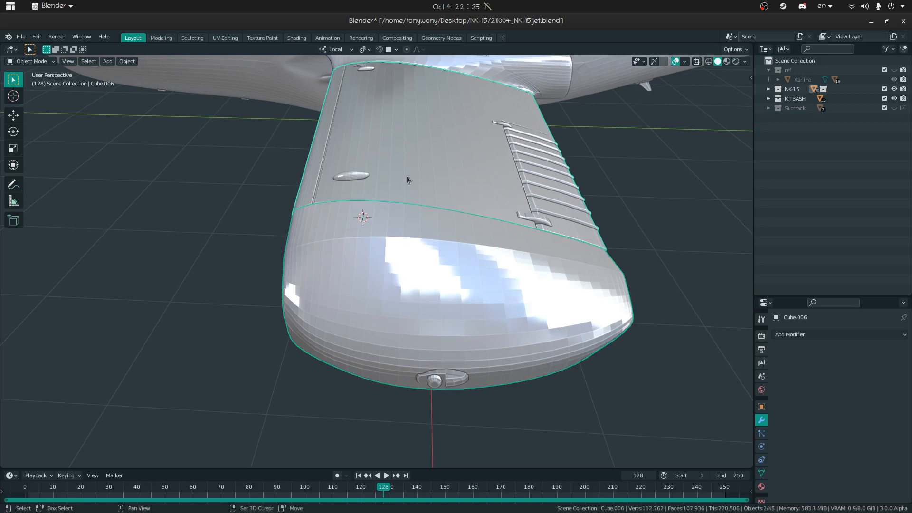
pyautogui.hotkey('ctrl', 'h')
pyautogui.moveTo(349, 199); pyautogui.dragTo(349, 227, button='middle')
pyautogui.hotkey('shift', '`')
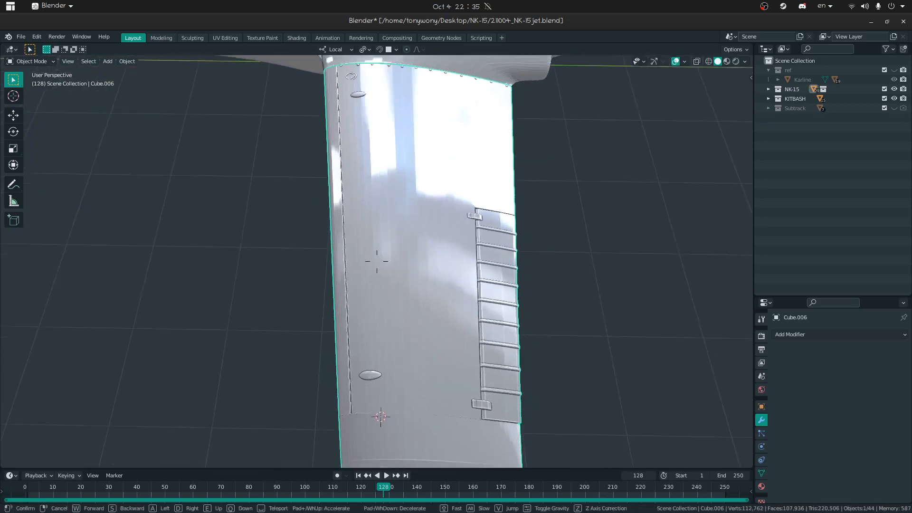
pyautogui.press('s')
pyautogui.click(377, 261)
pyautogui.click(321, 306)
pyautogui.moveTo(322, 306); pyautogui.dragTo(346, 311, button='middle')
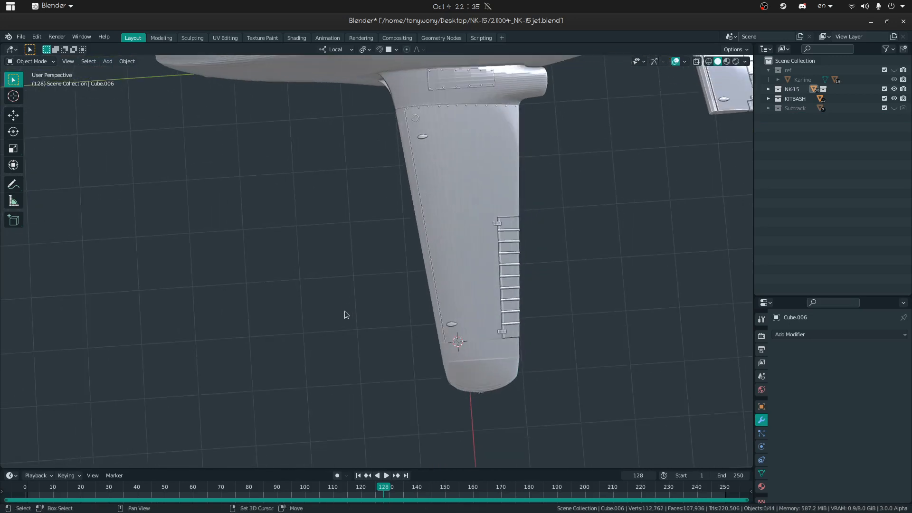
pyautogui.hotkey('shift', '`')
pyautogui.press('s')
pyautogui.click(377, 261)
pyautogui.keyDown('ctrl'); pyautogui.click(411, 266); pyautogui.keyUp('ctrl')
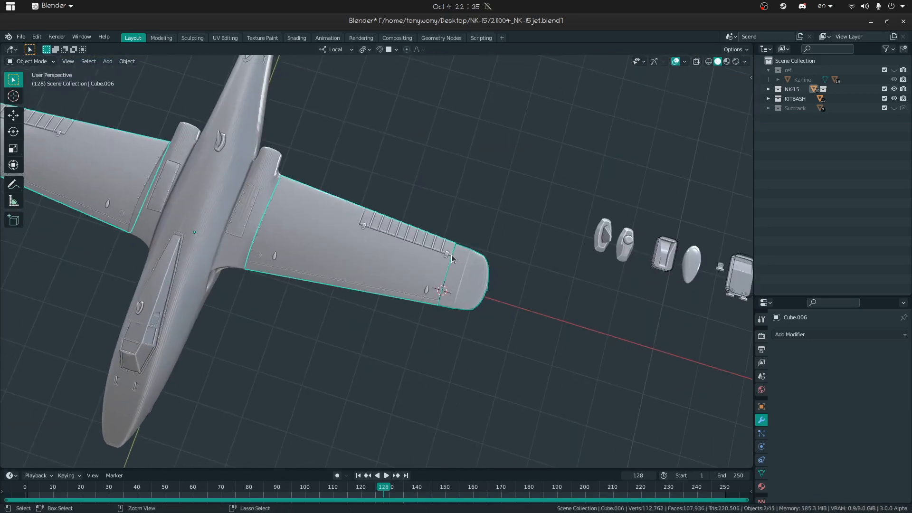
# Step: Select the wing tip alone, hide all other objects, and open it in Edit Mode
pyautogui.click(483, 236)
pyautogui.moveTo(484, 235); pyautogui.dragTo(541, 240, button='middle')
pyautogui.hotkey('shift', '`')
pyautogui.press('w')
pyautogui.click(376, 261)
pyautogui.press('Tab')
pyautogui.press('Tab')
pyautogui.hotkey('shift', 'h')
pyautogui.press('Tab')
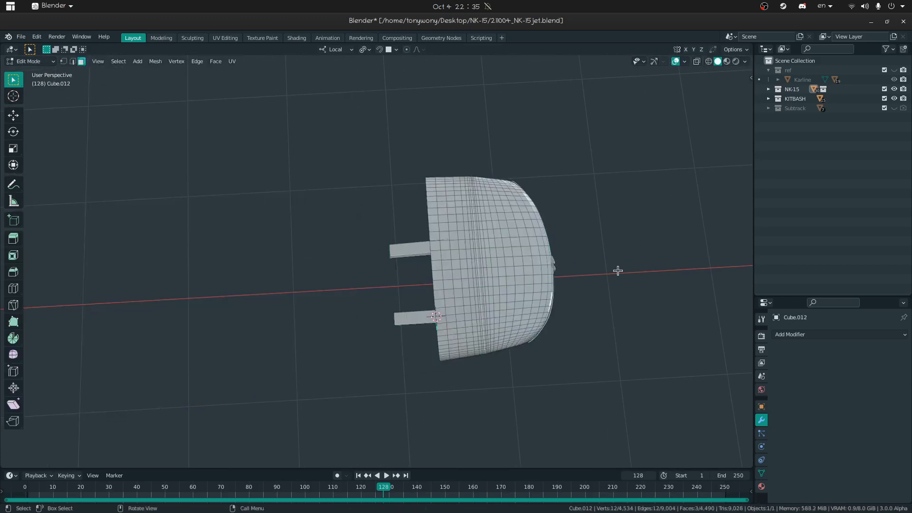
# Step: Select the outline edges around the rounded end of the wing tip's flat joint face
pyautogui.hotkey('shift', '`')
pyautogui.press('w')
pyautogui.click(377, 261)
pyautogui.press('2')
pyautogui.click(617, 347)
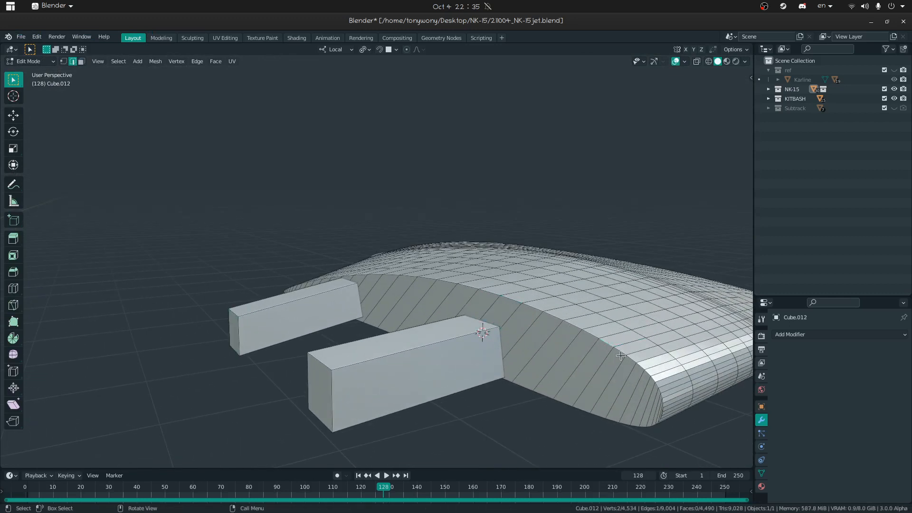
pyautogui.keyDown('ctrl'); pyautogui.click(658, 389); pyautogui.keyUp('ctrl')
pyautogui.moveTo(521, 403); pyautogui.dragTo(558, 351, button='middle')
pyautogui.hotkey('ctrl', 'z')
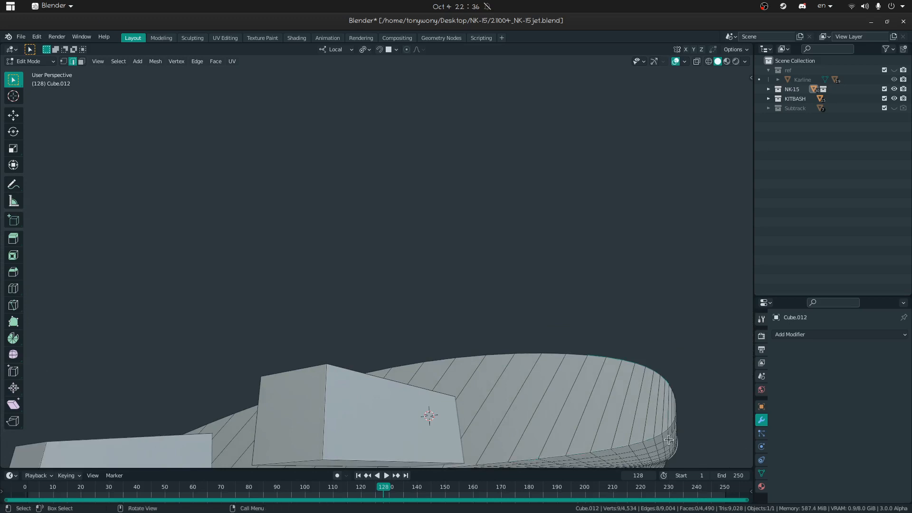
pyautogui.keyDown('ctrl'); pyautogui.click(678, 408); pyautogui.keyUp('ctrl')
pyautogui.press('w')
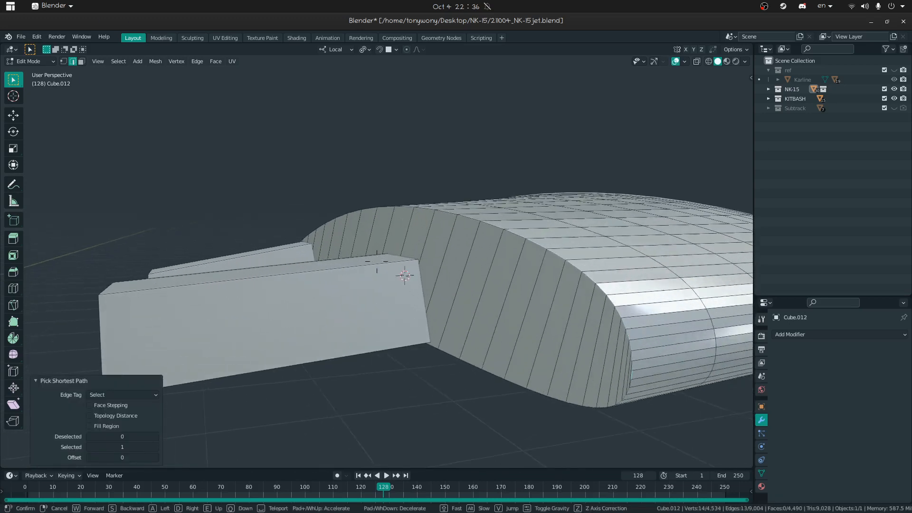
pyautogui.click(377, 261)
# Step: Extend the edge selection along the underside of the joint face toward its thin end
pyautogui.hotkey('shift', '`')
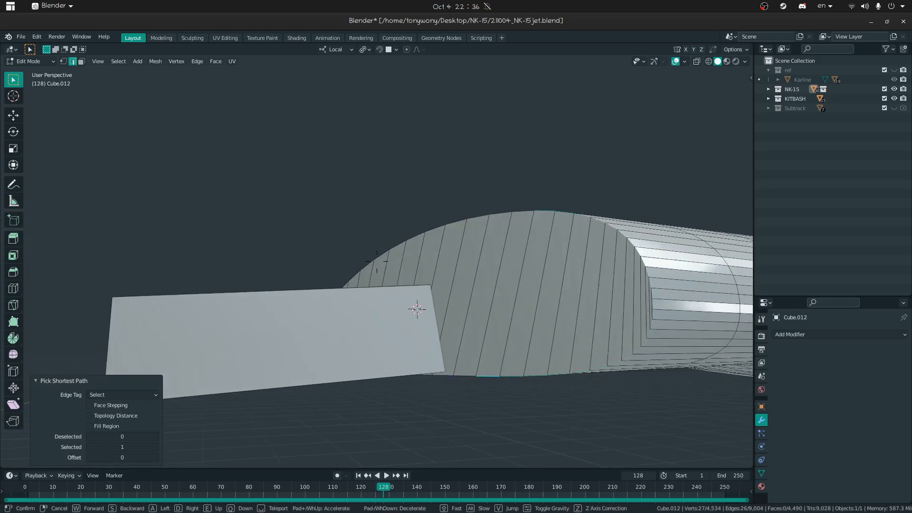
pyautogui.press('a')
pyautogui.click(349, 288)
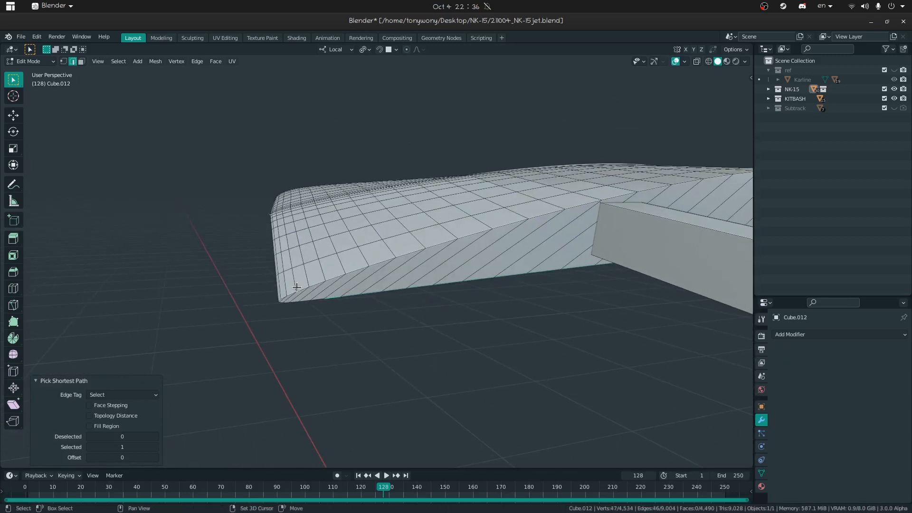
pyautogui.hotkey('shift', '`')
pyautogui.press('a')
pyautogui.press('w')
pyautogui.click(453, 258)
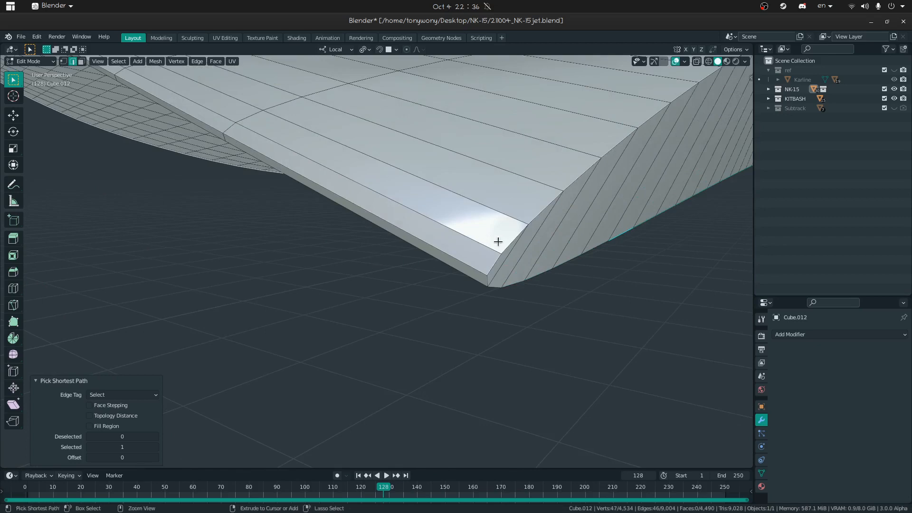
# Step: Continue the edge selection along the joint face's upper outline and undo the last extra path pick
pyautogui.hotkey('shift', '`')
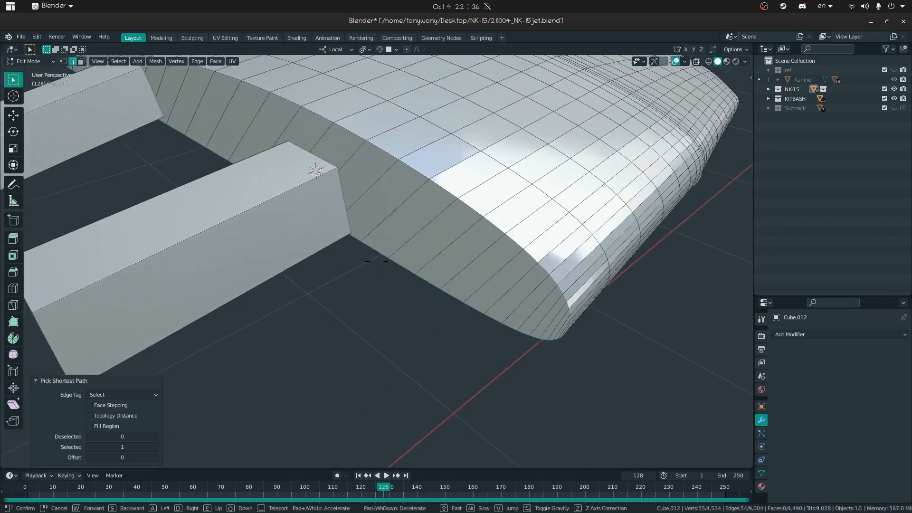
pyautogui.click(438, 214)
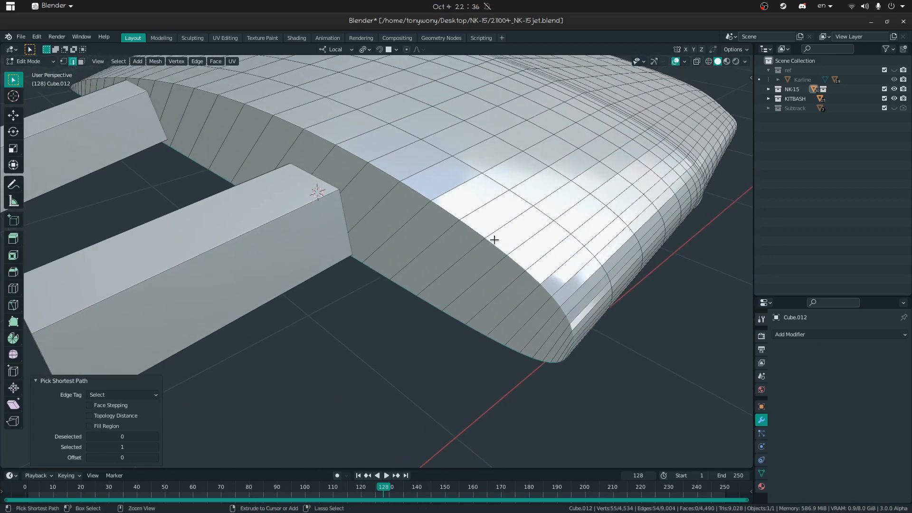
pyautogui.hotkey('shift', '`')
pyautogui.press('d')
pyautogui.press('w')
pyautogui.press('a')
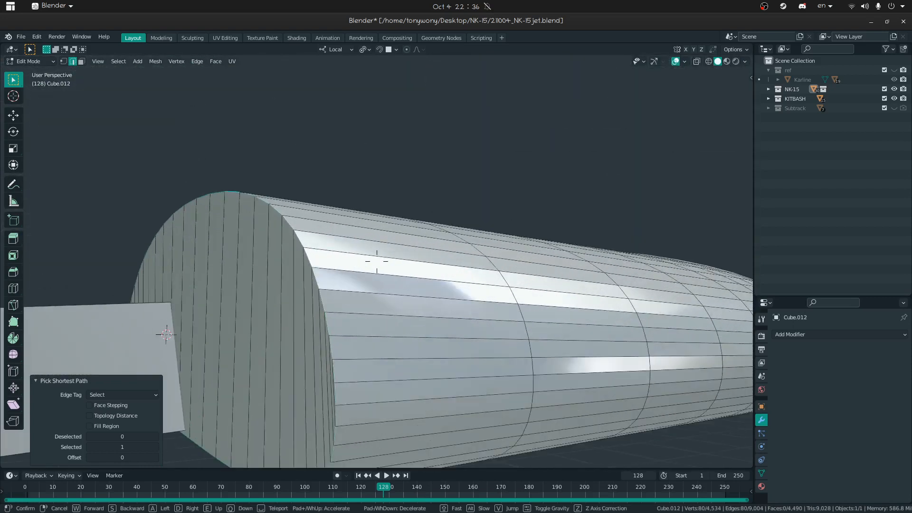
pyautogui.click(367, 262)
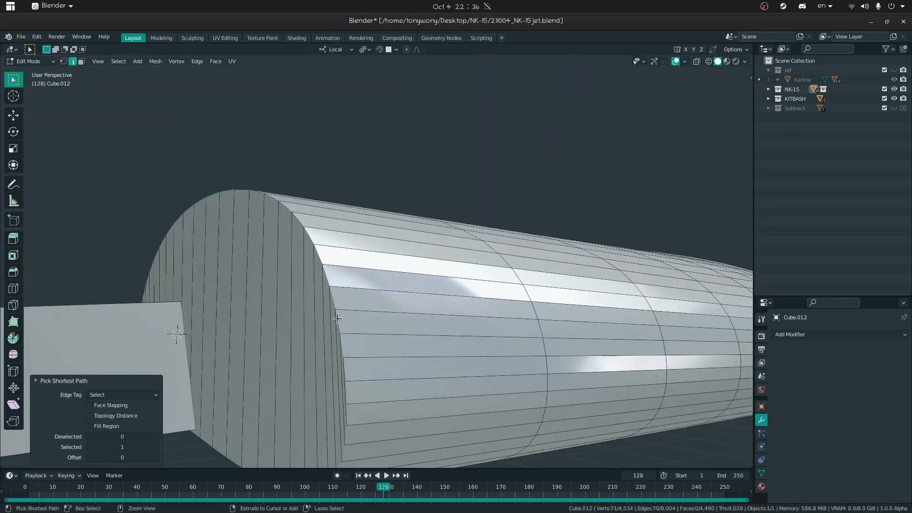
pyautogui.hotkey('ctrl', 'z')
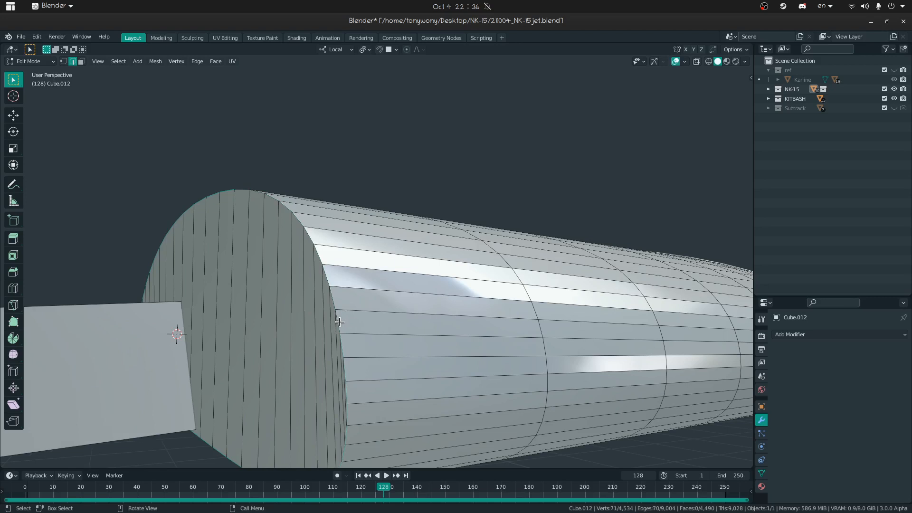
# Step: Try a two-segment bevel of 0.00202 m on the joint face's outline, inspect the rounded end, and undo it
pyautogui.hotkey('ctrl', 'b')
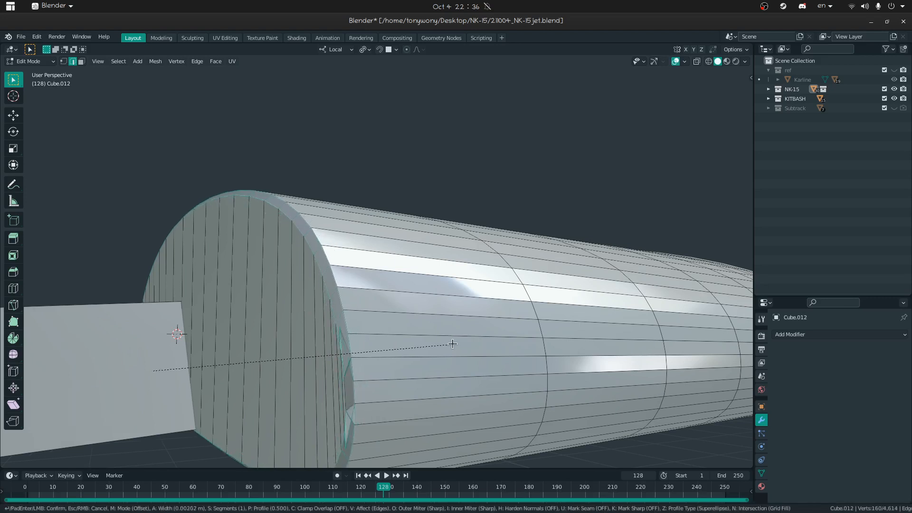
pyautogui.scroll(1, 453, 343)
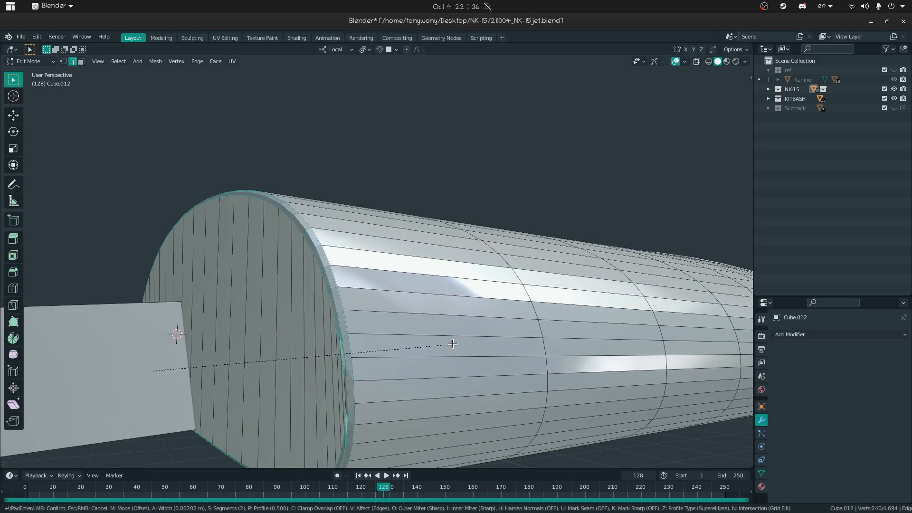
pyautogui.click(452, 343)
pyautogui.moveTo(441, 340); pyautogui.dragTo(373, 261, button='middle')
pyautogui.scroll(5, 374, 261)
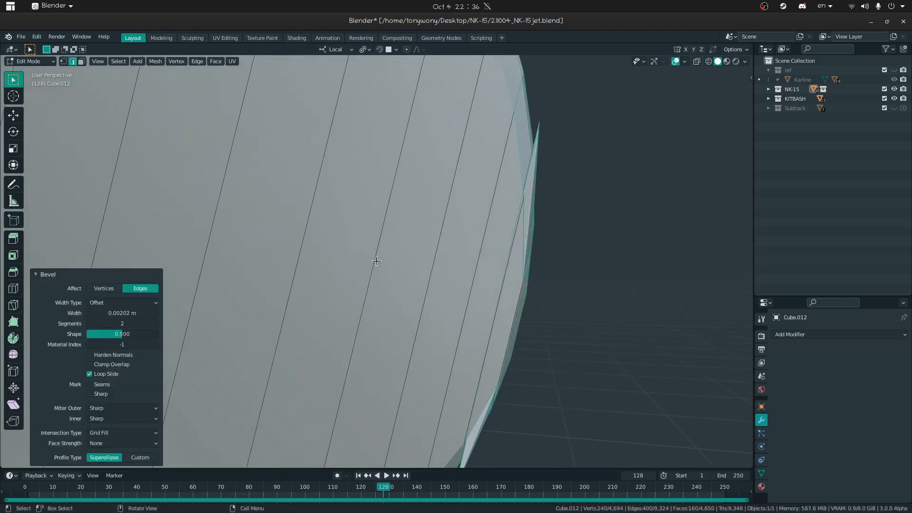
pyautogui.scroll(-7, 376, 261)
pyautogui.moveTo(376, 261)
pyautogui.mouseDown(button='middle')
pyautogui.moveTo(380, 269)
pyautogui.moveTo(382, 247)
pyautogui.mouseUp(button='middle')
pyautogui.hotkey('ctrl', 'z')
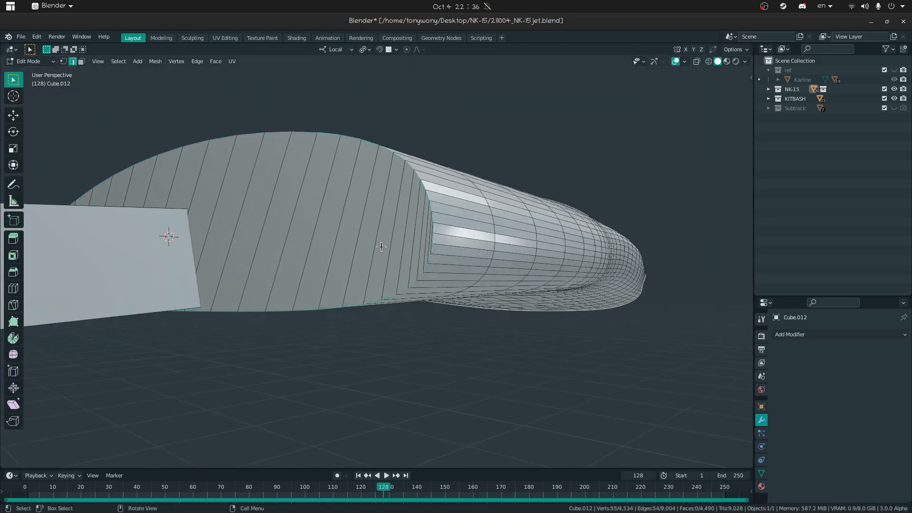
# Step: Select the narrow strip faces at the rounded end of the joint face and delete them
pyautogui.moveTo(429, 235); pyautogui.dragTo(373, 258, button='middle')
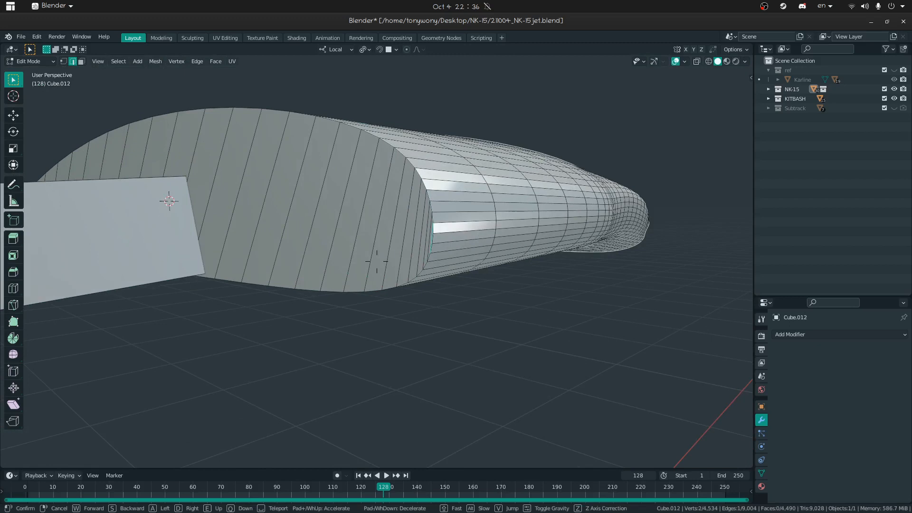
pyautogui.scroll(5, 372, 258)
pyautogui.click(381, 172)
pyautogui.click(333, 197)
pyautogui.keyDown('ctrl'); pyautogui.click(543, 225); pyautogui.keyUp('ctrl')
pyautogui.press('x')
pyautogui.click(543, 224)
# Step: Fill the opening at the joint face's rounded end with a single face
pyautogui.press('2')
pyautogui.click(302, 232)
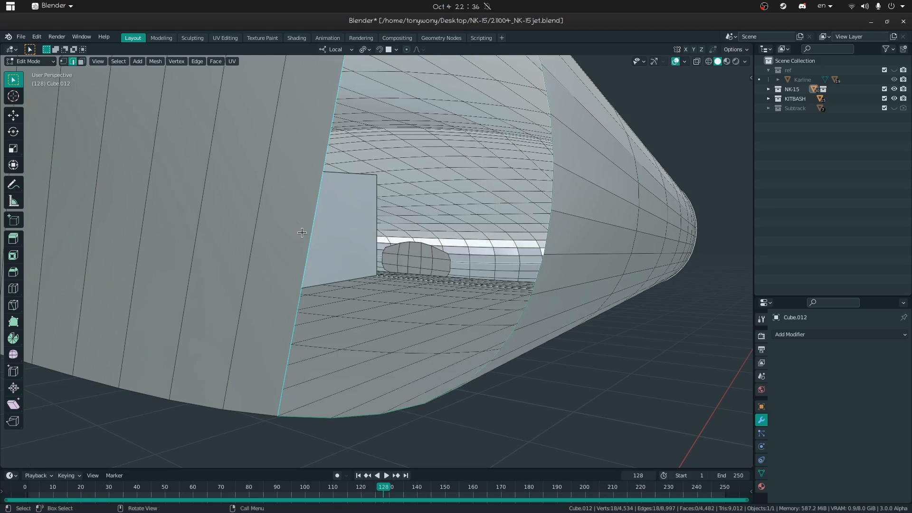
pyautogui.press('f')
pyautogui.click(551, 232)
pyautogui.moveTo(380, 261); pyautogui.dragTo(375, 261, button='middle')
pyautogui.press('2')
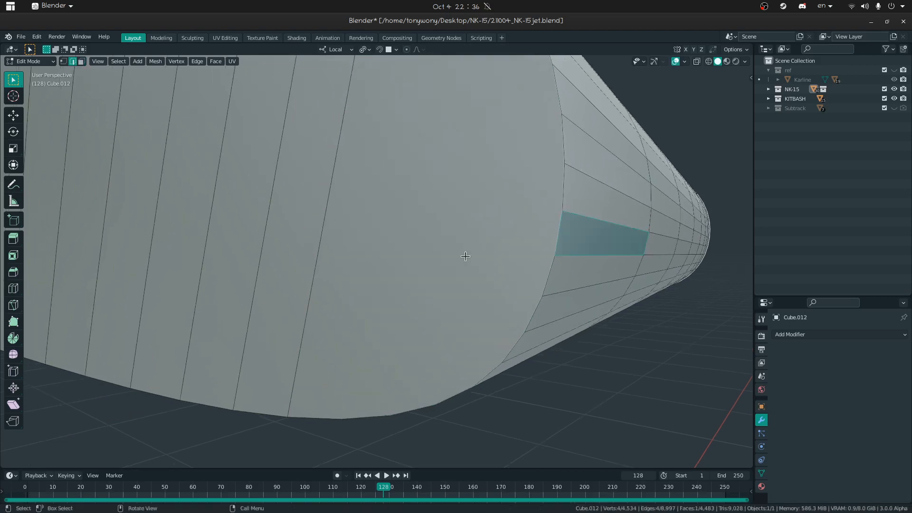
pyautogui.click(551, 232)
# Step: Delete the narrow strip faces at the thin end of the joint face and fill the opening with one face
pyautogui.hotkey('shift', '`')
pyautogui.press('s')
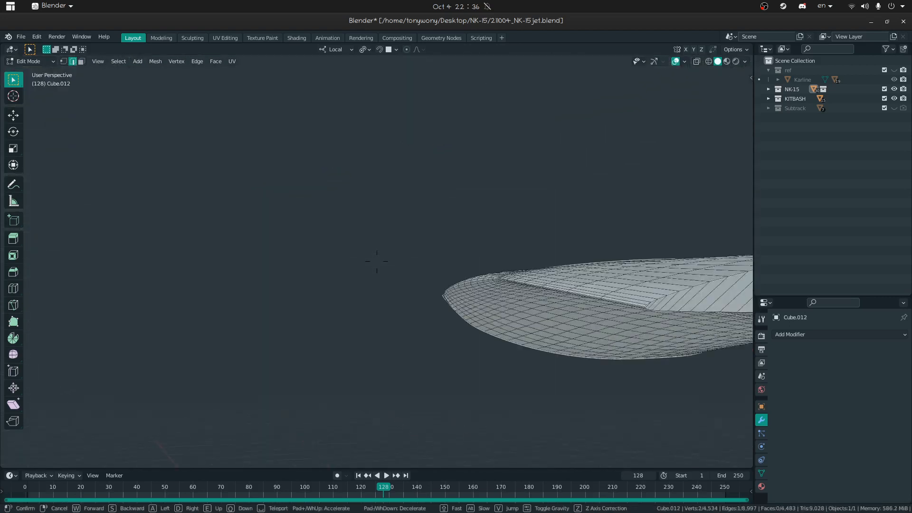
pyautogui.press('d')
pyautogui.click(377, 261)
pyautogui.press('3')
pyautogui.keyDown('alt'); pyautogui.click(470, 246); pyautogui.keyUp('alt')
pyautogui.press('x')
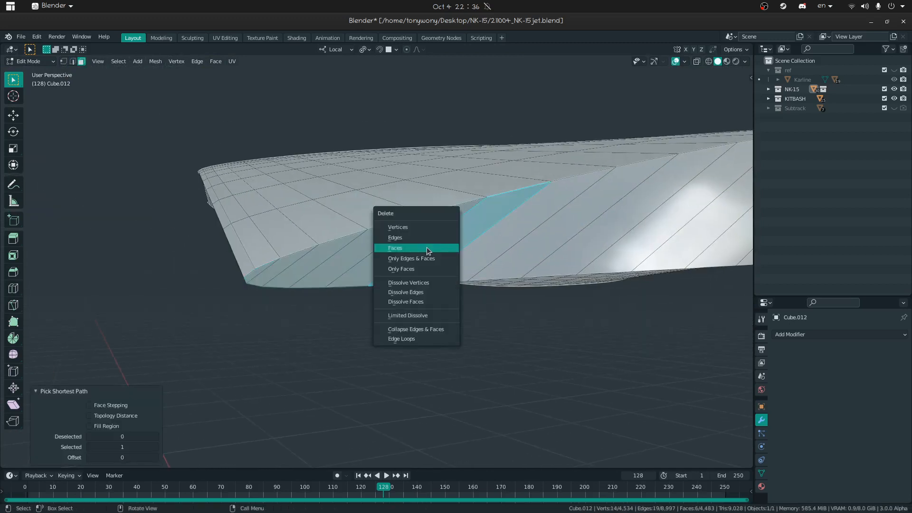
pyautogui.click(427, 247)
pyautogui.press('2')
pyautogui.press('f')
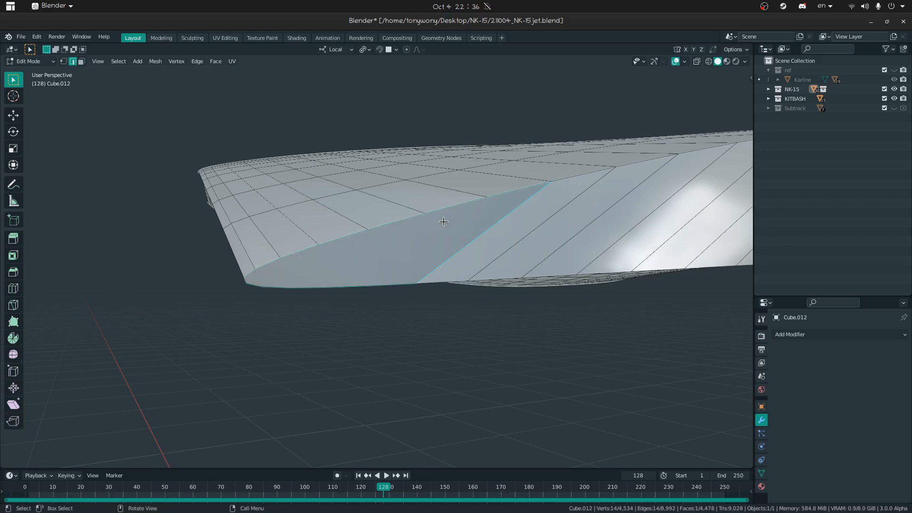
# Step: Select the joint face's outline edges from the thin end along its underside
pyautogui.click(324, 241)
pyautogui.keyDown('ctrl'); pyautogui.click(337, 284); pyautogui.keyUp('ctrl')
pyautogui.moveTo(338, 283); pyautogui.dragTo(375, 254, button='middle')
pyautogui.keyDown('ctrl'); pyautogui.click(703, 328); pyautogui.keyUp('ctrl')
pyautogui.hotkey('shift', '`')
pyautogui.press('d')
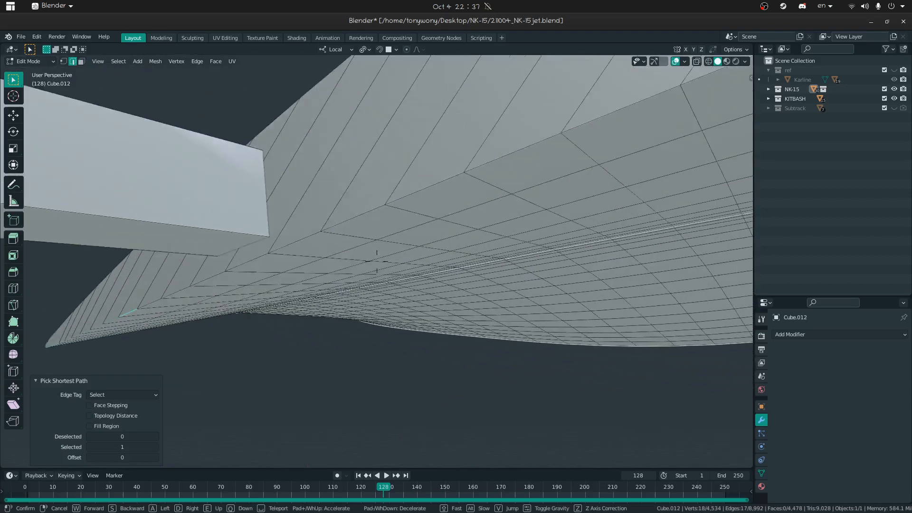
pyautogui.press('s')
pyautogui.click(488, 199)
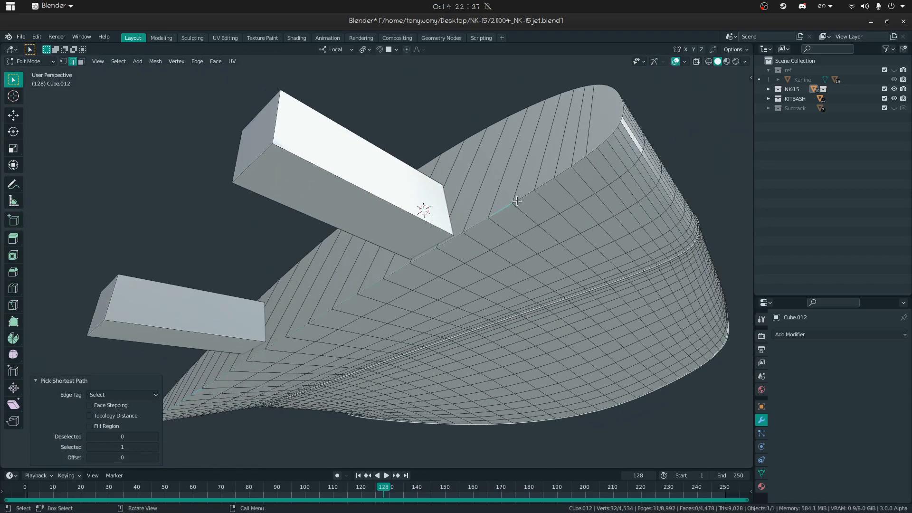
# Step: Extend the joint face's outline edge selection around the rounded end and back along the opposite side to the thin end
pyautogui.keyDown('ctrl'); pyautogui.click(615, 91); pyautogui.keyUp('ctrl')
pyautogui.moveTo(460, 119); pyautogui.dragTo(516, 159, button='middle')
pyautogui.keyDown('ctrl'); pyautogui.click(279, 261); pyautogui.keyUp('ctrl')
pyautogui.hotkey('shift', '`')
pyautogui.press('a')
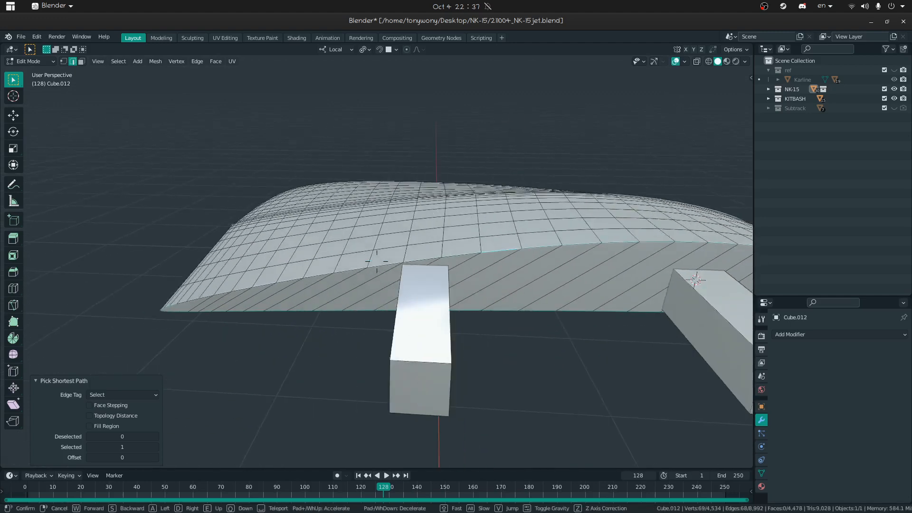
pyautogui.press('w')
pyautogui.click(377, 260)
pyautogui.keyDown('ctrl'); pyautogui.click(219, 308); pyautogui.keyUp('ctrl')
pyautogui.hotkey('shift', '`')
pyautogui.press('s')
pyautogui.click(377, 261)
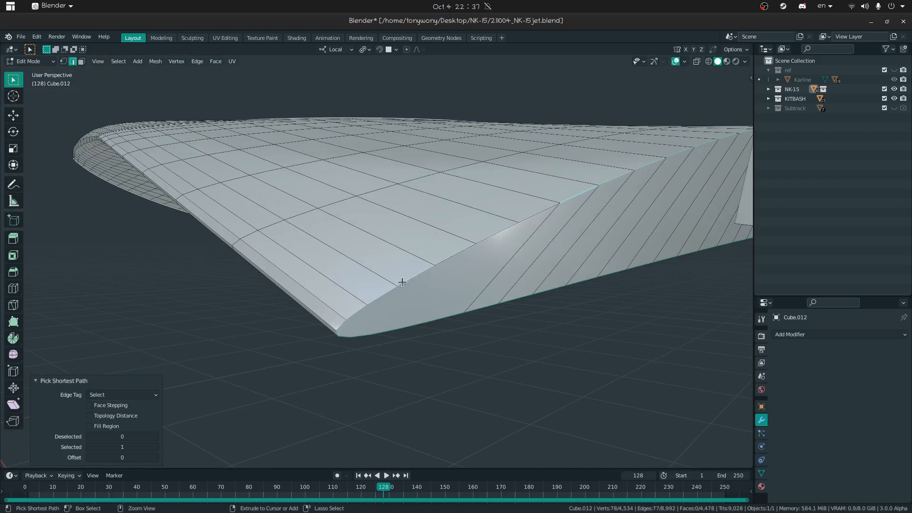
pyautogui.hotkey('ctrl', 'z')
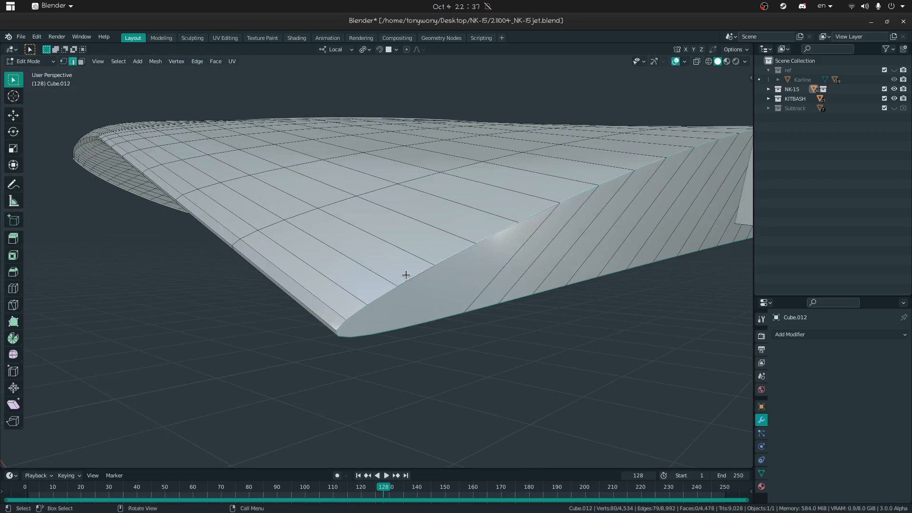
# Step: Bevel the selected joint outline edges with 2 segments and a width of 0.0024 m
pyautogui.hotkey('ctrl', 'b')
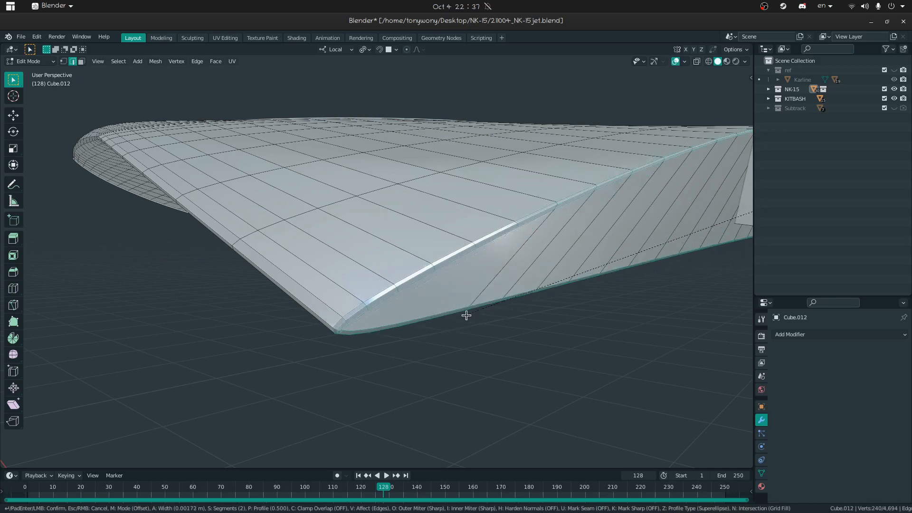
pyautogui.click(463, 315)
pyautogui.scroll(6, 433, 307)
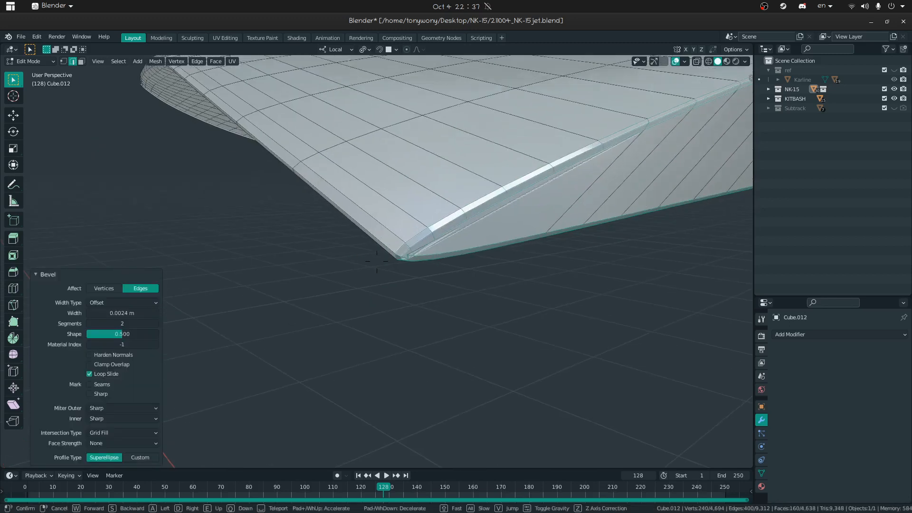
# Step: Slide the bevel's corner vertices along their edges at the thin end of the joint face to even out the corner
pyautogui.click(446, 323)
pyautogui.moveTo(470, 328); pyautogui.dragTo(457, 326, button='middle')
pyautogui.hotkey('shift', 'v')
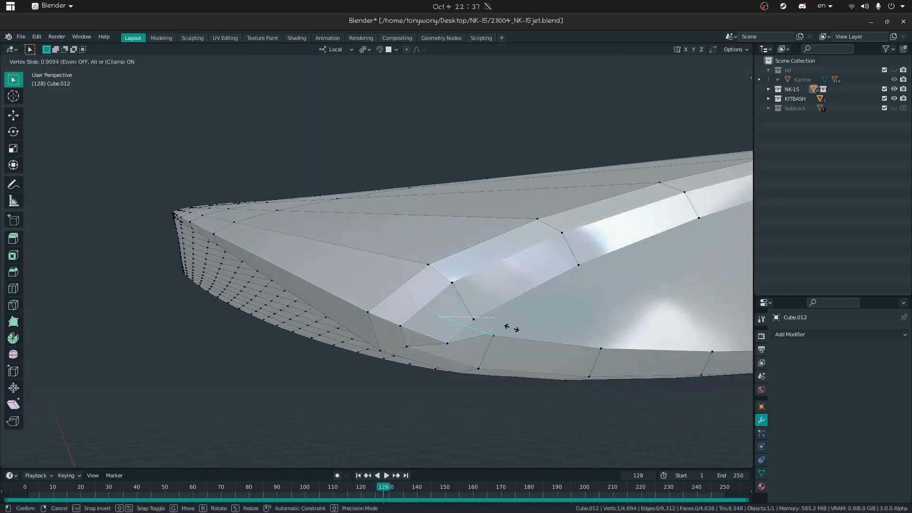
pyautogui.click(502, 334)
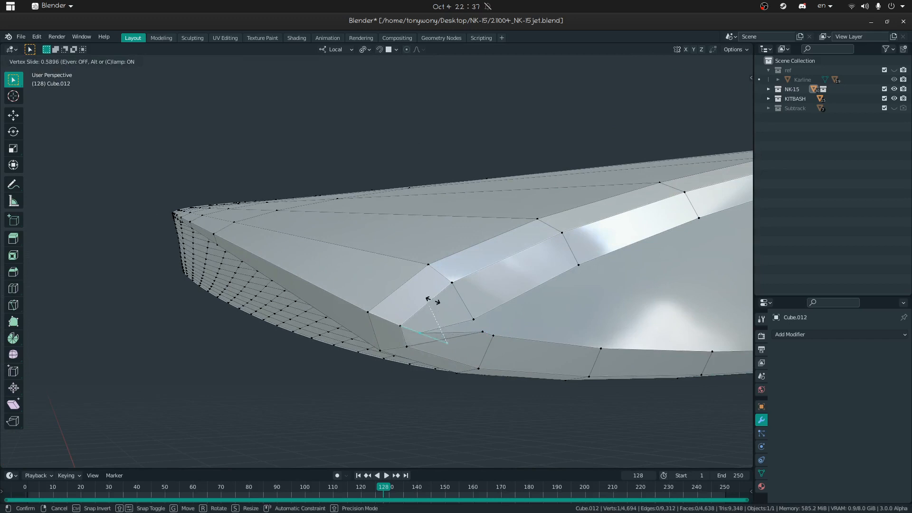
pyautogui.click(432, 304)
pyautogui.hotkey('shift', 'v')
pyautogui.click(483, 307)
pyautogui.hotkey('shift', 'v')
pyautogui.click(484, 309)
pyautogui.press('g')
pyautogui.press('g')
pyautogui.click(485, 321)
pyautogui.click(507, 301)
# Step: Return the wing tip to Object Mode and reveal all hidden objects of the jet
pyautogui.hotkey('ctrl', 'Tab')
pyautogui.hotkey('shift', '`')
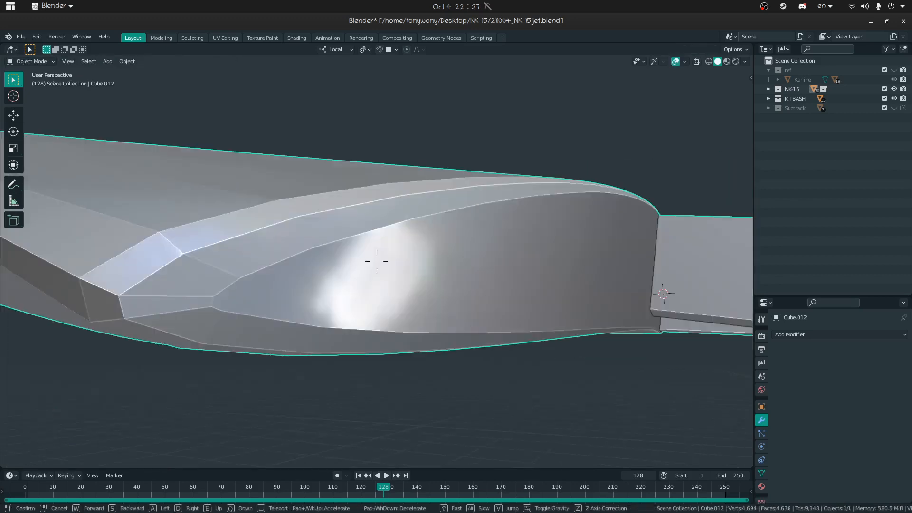
pyautogui.press('s')
pyautogui.click(376, 260)
pyautogui.hotkey('alt', 'h')
# Step: Examine the seam between the wing and its tip, switching the viewport overlays off and back on
pyautogui.click(425, 251)
pyautogui.moveTo(422, 237); pyautogui.dragTo(417, 254, button='middle')
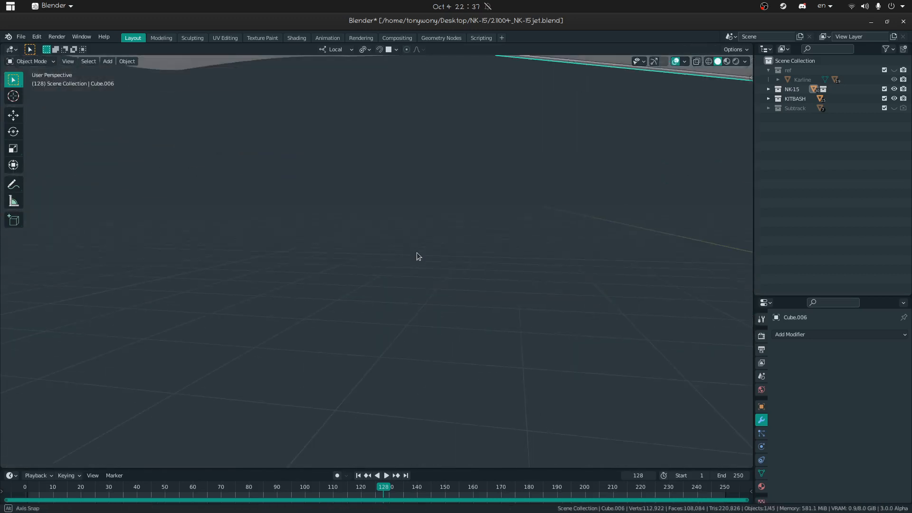
pyautogui.hotkey('shift', '`')
pyautogui.press('e')
pyautogui.press('s')
pyautogui.click(376, 262)
pyautogui.click(394, 193)
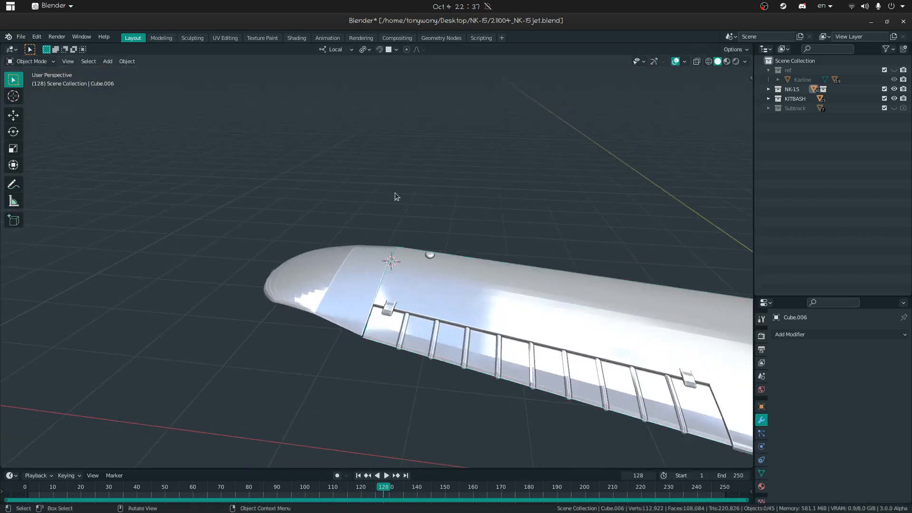
pyautogui.moveTo(395, 192); pyautogui.dragTo(406, 230, button='middle')
pyautogui.click(675, 61)
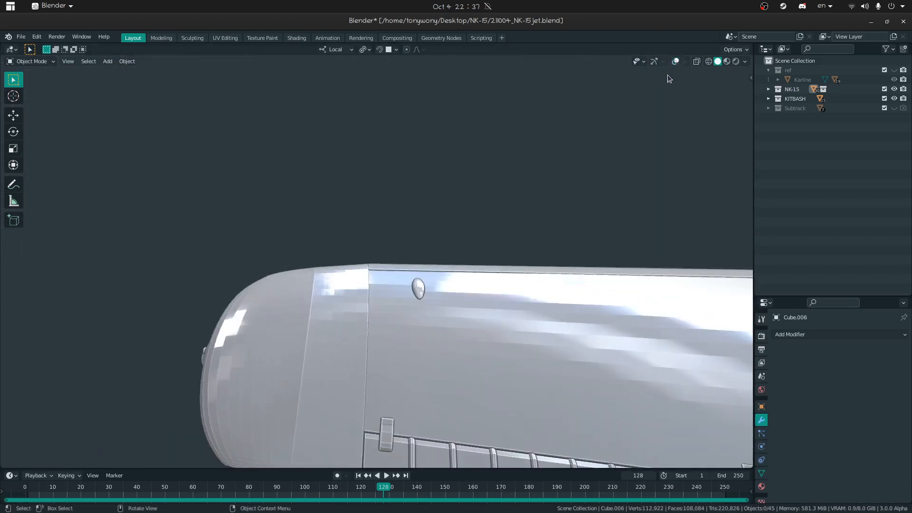
pyautogui.click(675, 61)
# Step: Select the wing tip object and enter Edit Mode with both wing tips in view
pyautogui.click(301, 412)
pyautogui.hotkey('shift', '`')
pyautogui.press('s')
pyautogui.press('d')
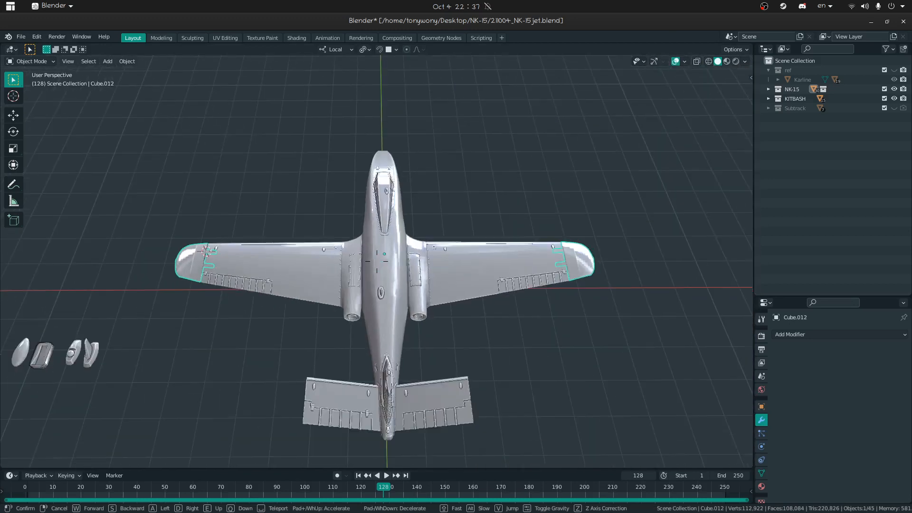
pyautogui.click(376, 262)
pyautogui.hotkey('ctrl', 'Tab')
pyautogui.click(710, 260)
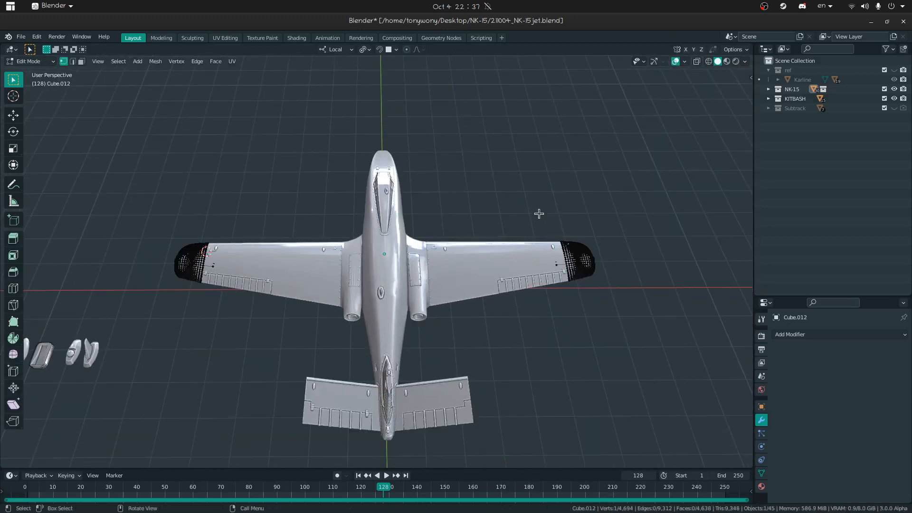
# Step: Select all linked geometry of the opposite, unbevelled wing tip, delete its vertices and return to Object Mode
pyautogui.moveTo(513, 192); pyautogui.dragTo(643, 204)
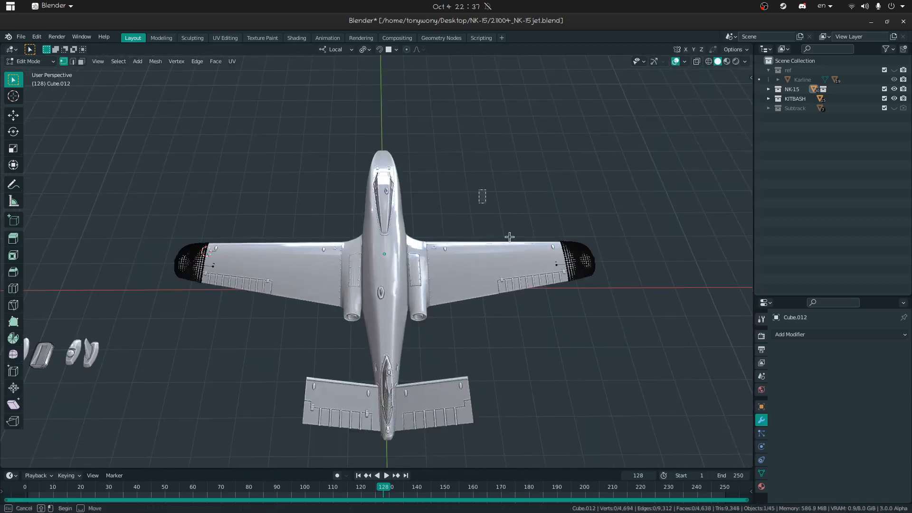
pyautogui.moveTo(482, 193); pyautogui.dragTo(647, 322)
pyautogui.hotkey('ctrl', 'l')
pyautogui.press('x')
pyautogui.hotkey('ctrl', 'Tab')
pyautogui.click(329, 245)
pyautogui.hotkey('ctrl', 'Tab')
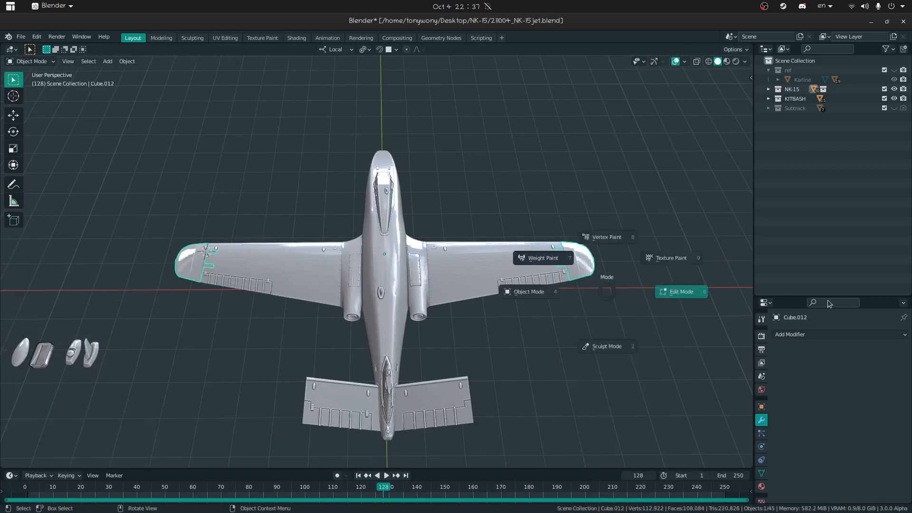
pyautogui.click(682, 291)
pyautogui.press('x')
pyautogui.click(616, 302)
pyautogui.press('Tab')
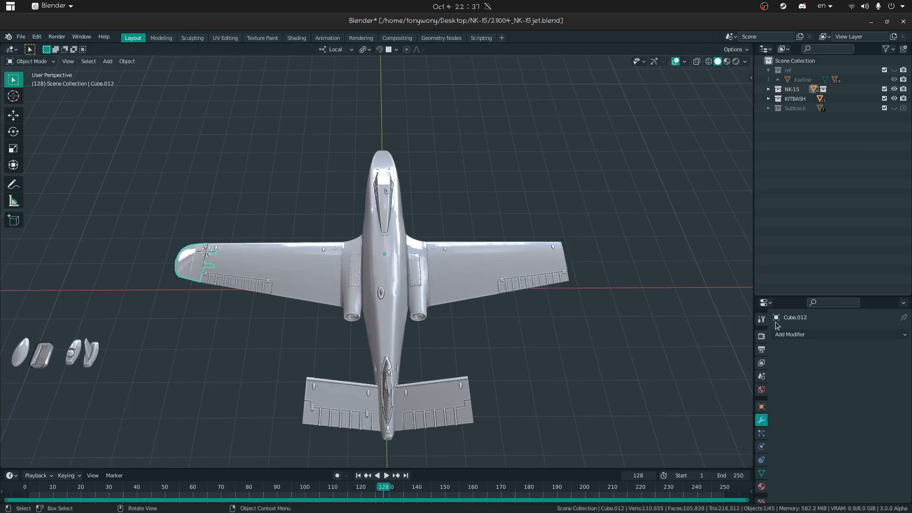
# Step: Add a Mirror modifier on the X axis to the remaining wing tip and apply it
pyautogui.click(791, 335)
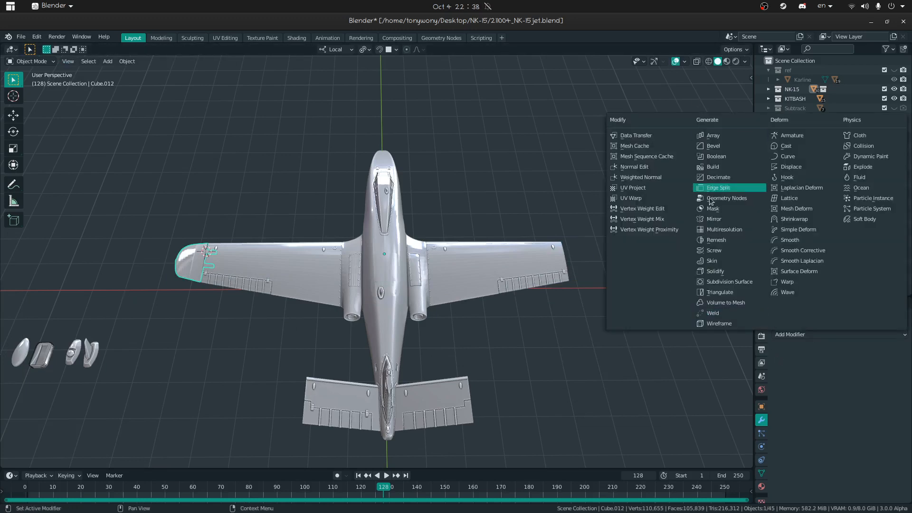
pyautogui.click(715, 227)
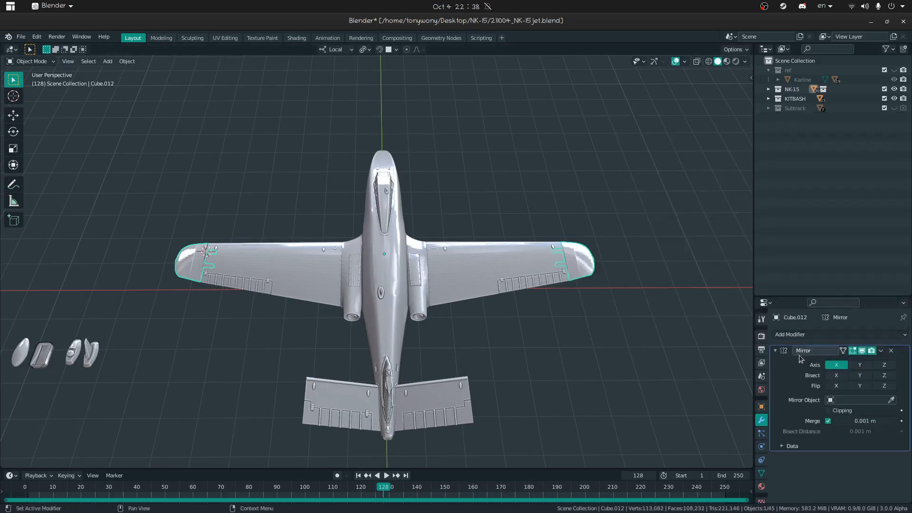
pyautogui.hotkey('ctrl', 'a')
# Step: Join the mirrored wing tips with the wings into one object
pyautogui.click(485, 262)
pyautogui.click(316, 318)
pyautogui.click(199, 273)
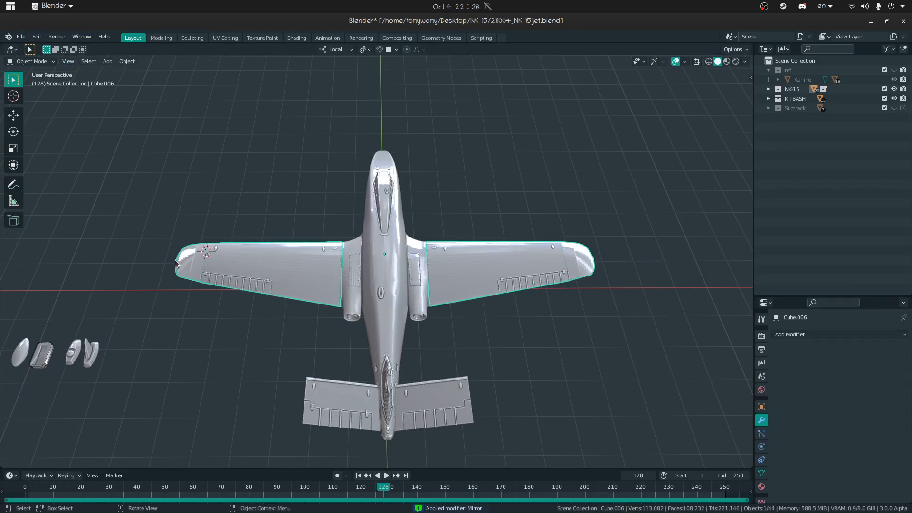
# Step: Select the wing tip light's linked mesh in Edit Mode, hide it to check the surface behind, and reveal it again
pyautogui.moveTo(609, 291); pyautogui.dragTo(447, 202, button='middle')
pyautogui.hotkey('shift', '`')
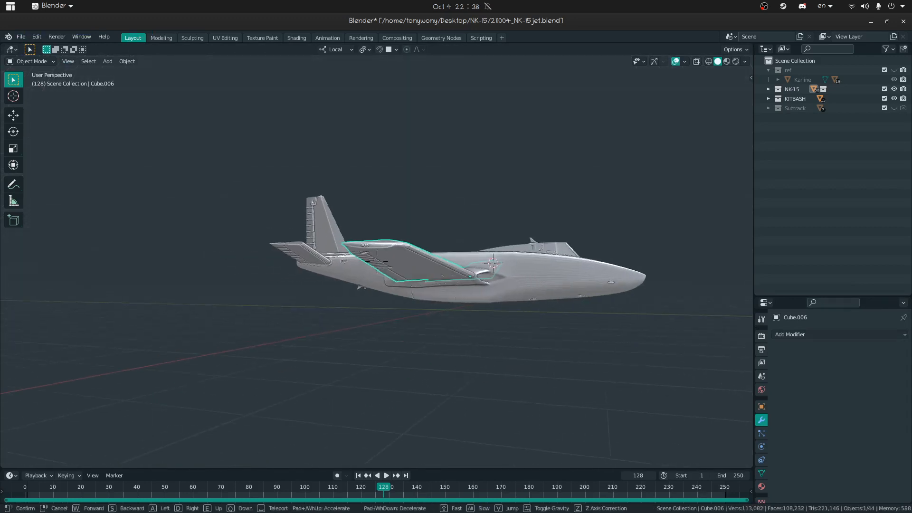
pyautogui.press('w')
pyautogui.press('s')
pyautogui.press('d')
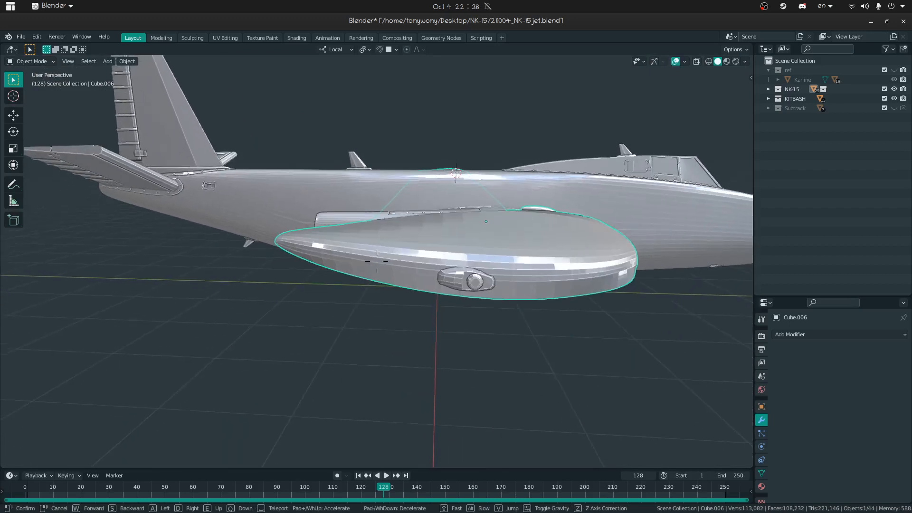
pyautogui.click(377, 262)
pyautogui.press('Tab')
pyautogui.click(434, 285)
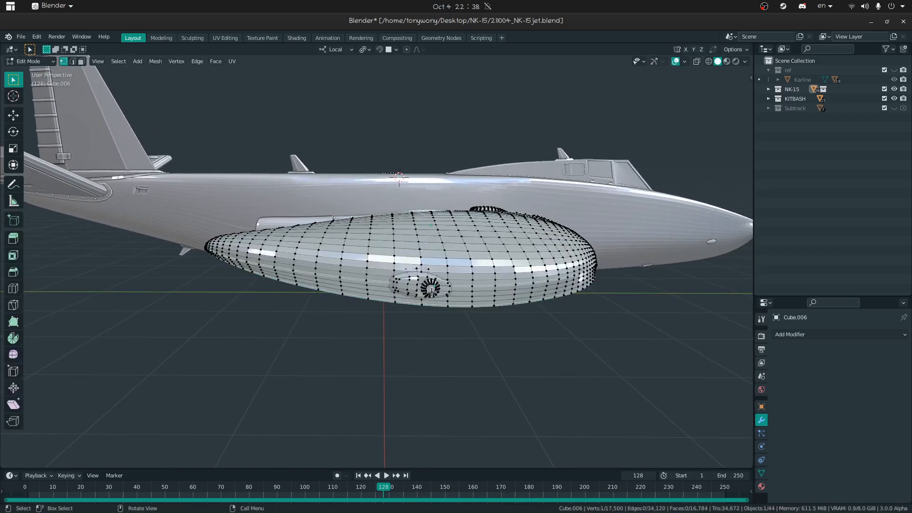
pyautogui.hotkey('ctrl', 'l')
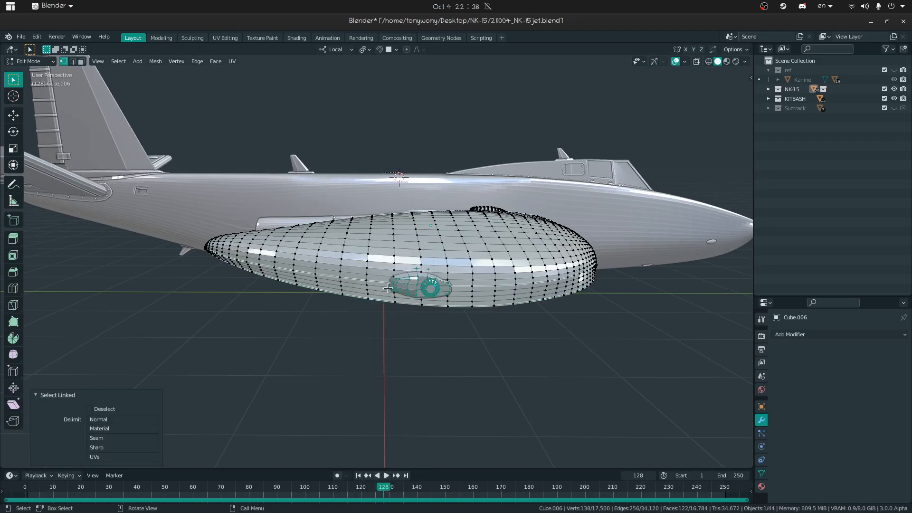
pyautogui.press('h')
pyautogui.hotkey('alt', 'h')
pyautogui.hotkey('ctrl', 'Tab')
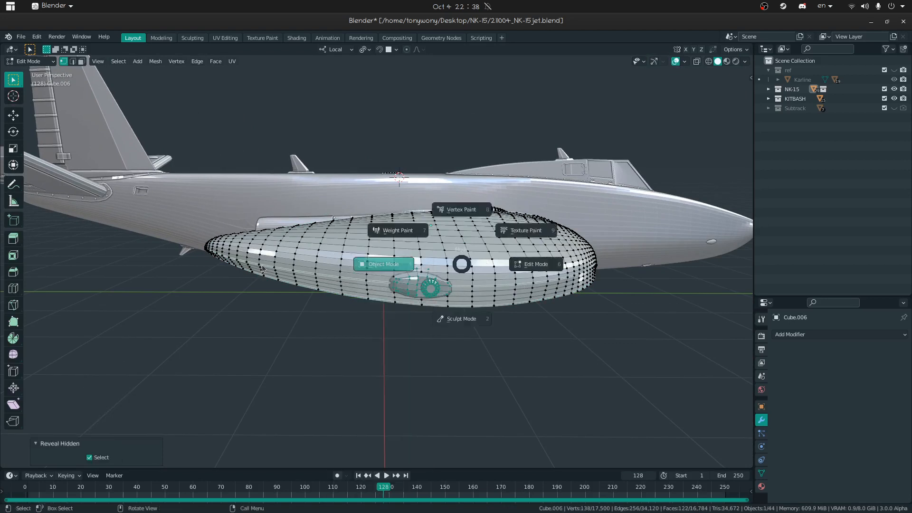
# Step: Bring the whole jet into view in Object Mode, select the fuselage and save the file
pyautogui.hotkey('shift', '`')
pyautogui.press('e')
pyautogui.press('s')
pyautogui.click(376, 261)
pyautogui.click(515, 344)
pyautogui.moveTo(507, 266); pyautogui.dragTo(375, 265, button='middle')
pyautogui.click(271, 265)
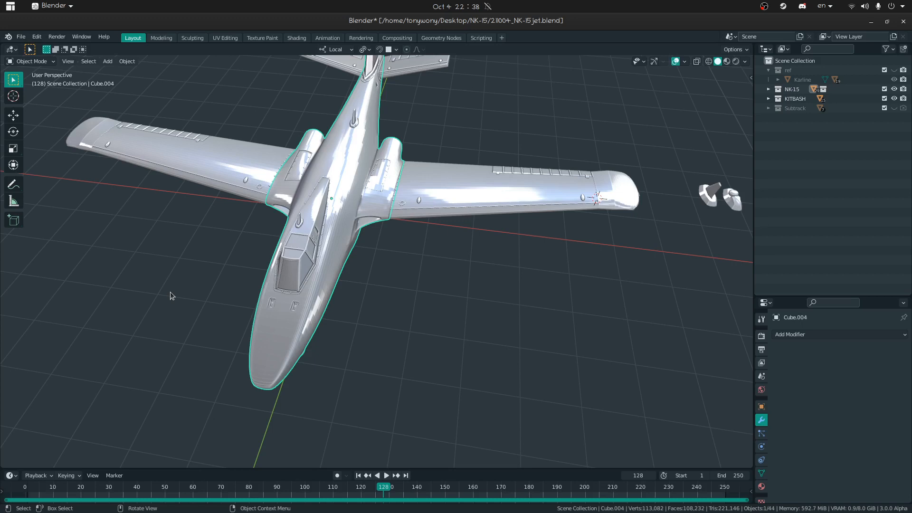
pyautogui.hotkey('ctrl', 's')
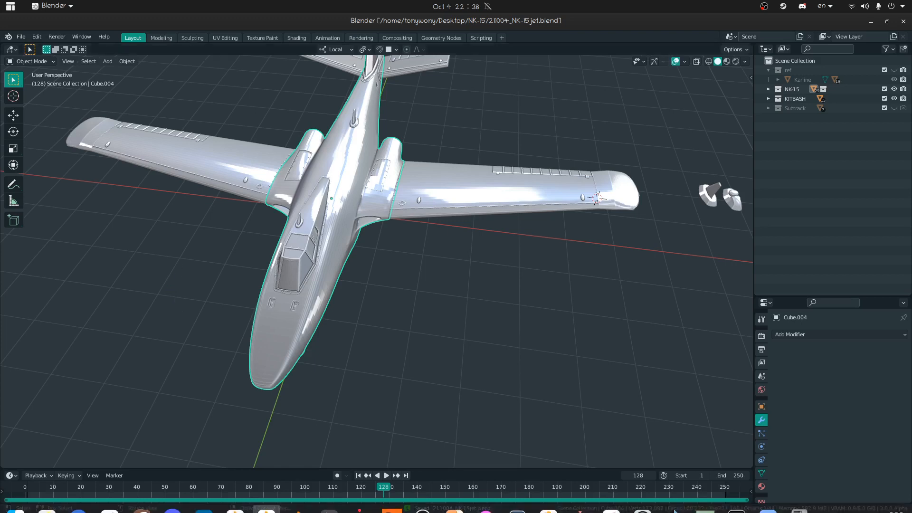
pyautogui.moveTo(114, 512)
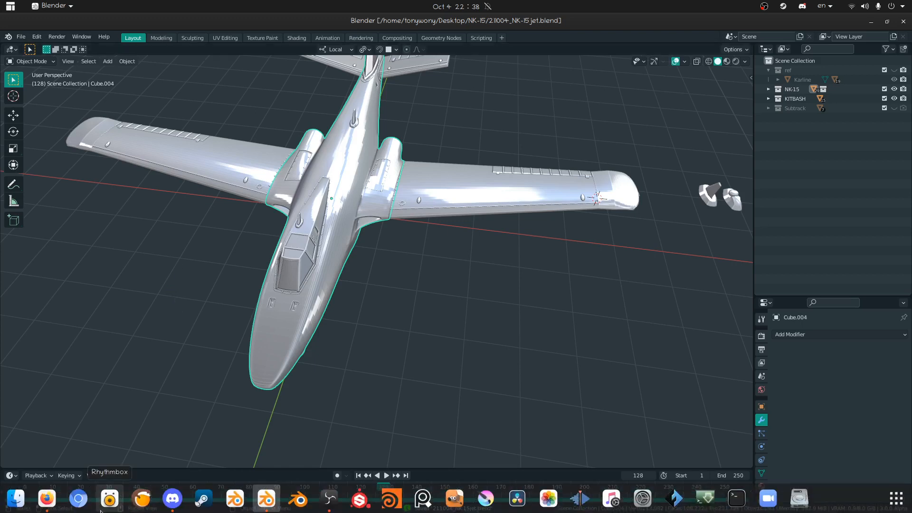
pyautogui.click(332, 500)
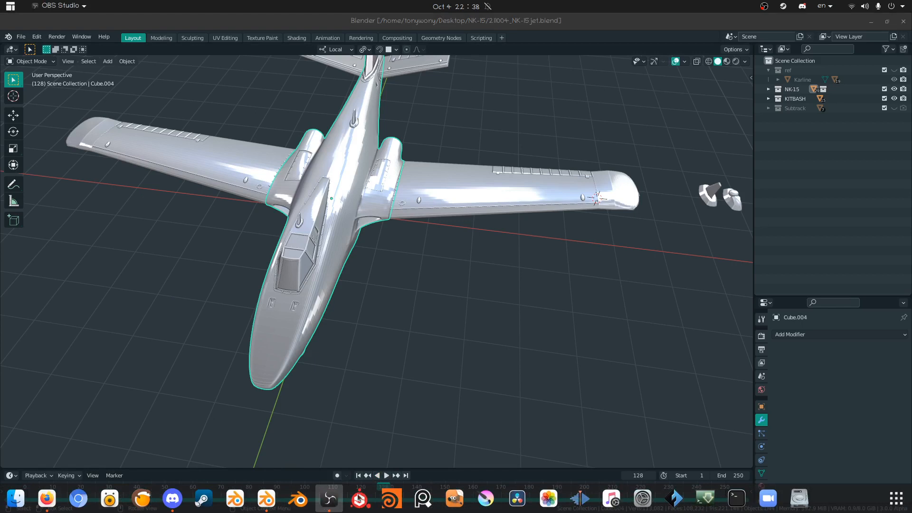